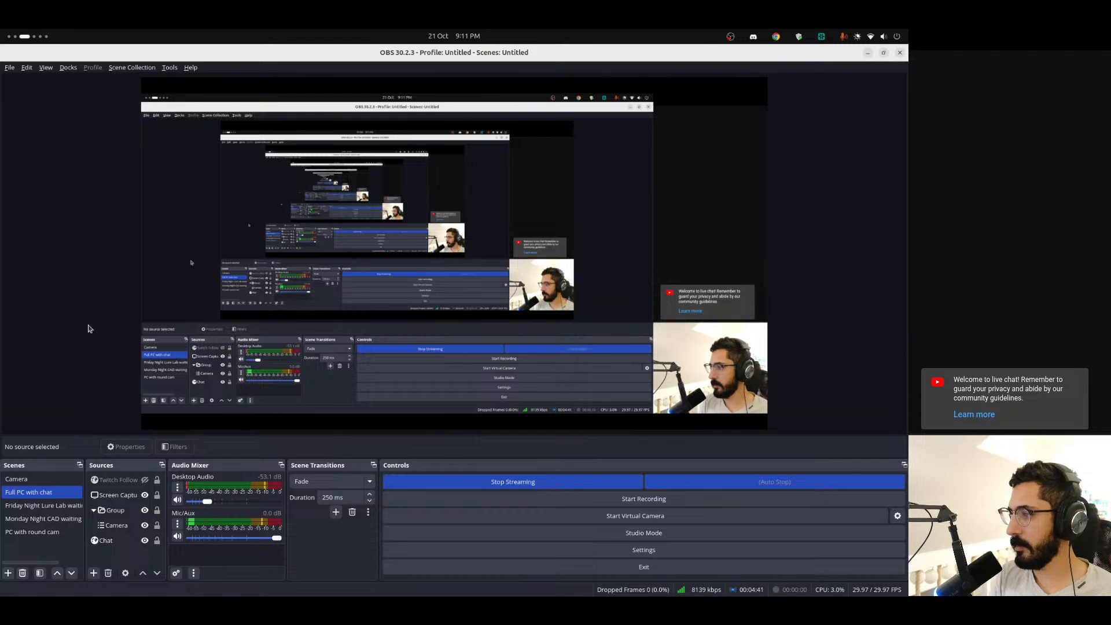
# Switch to FreeCAD and examine the Lipless Crankbait 70mm model from both sides and the nose
pyautogui.press('super+Page_Down')
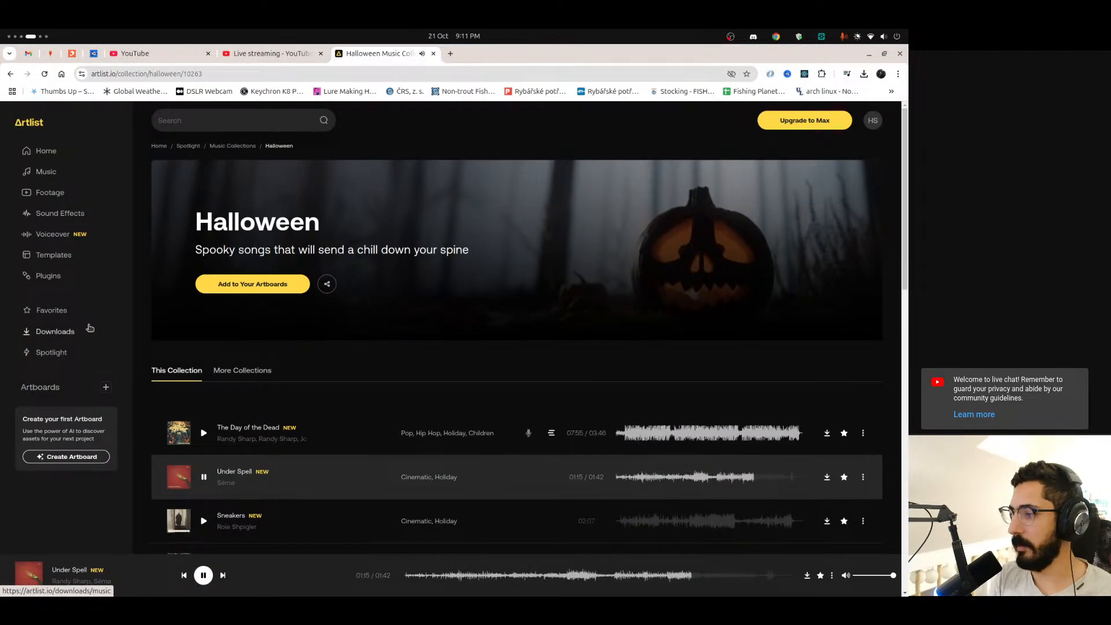
pyautogui.press('super+Page_Down')
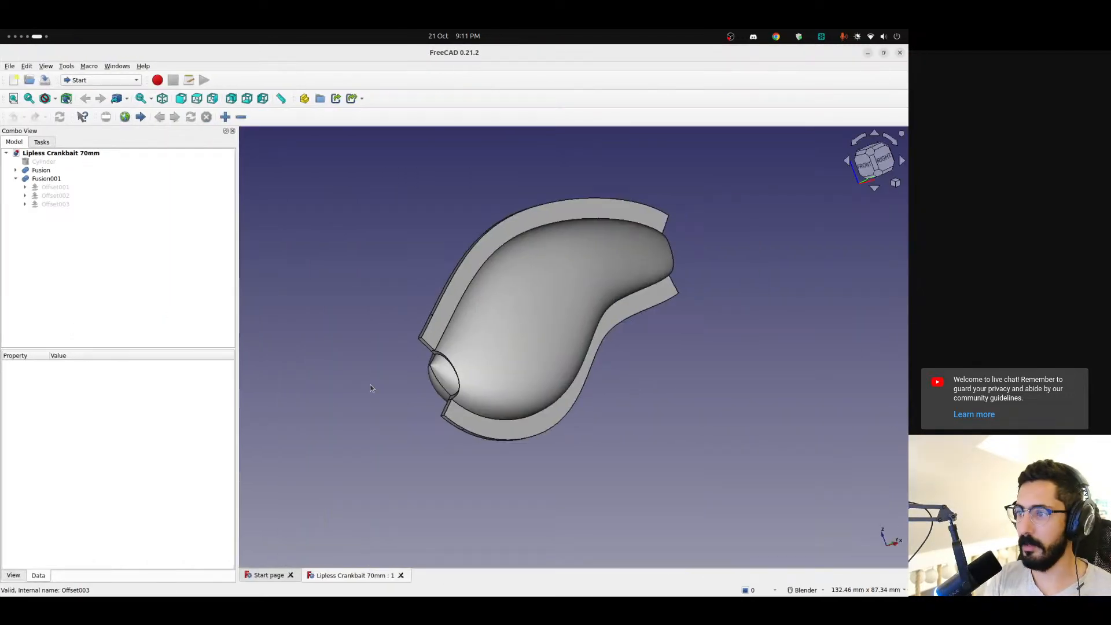
pyautogui.keyDown('shift'); pyautogui.moveTo(538, 312); pyautogui.dragTo(505, 335, button='middle'); pyautogui.keyUp('shift')
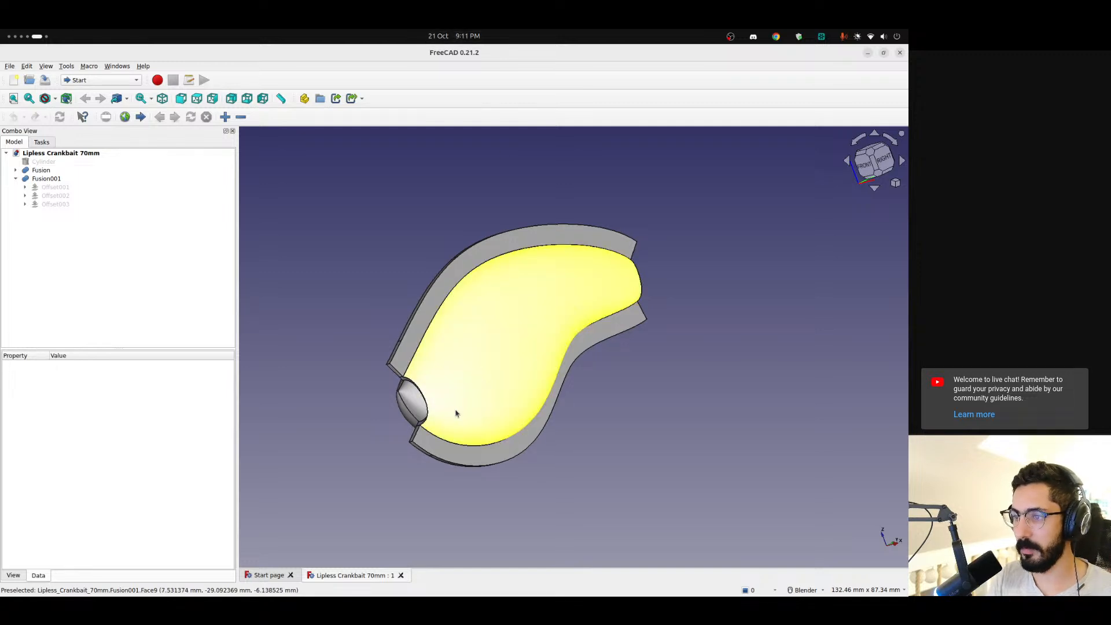
pyautogui.moveTo(456, 414); pyautogui.dragTo(637, 367, button='middle')
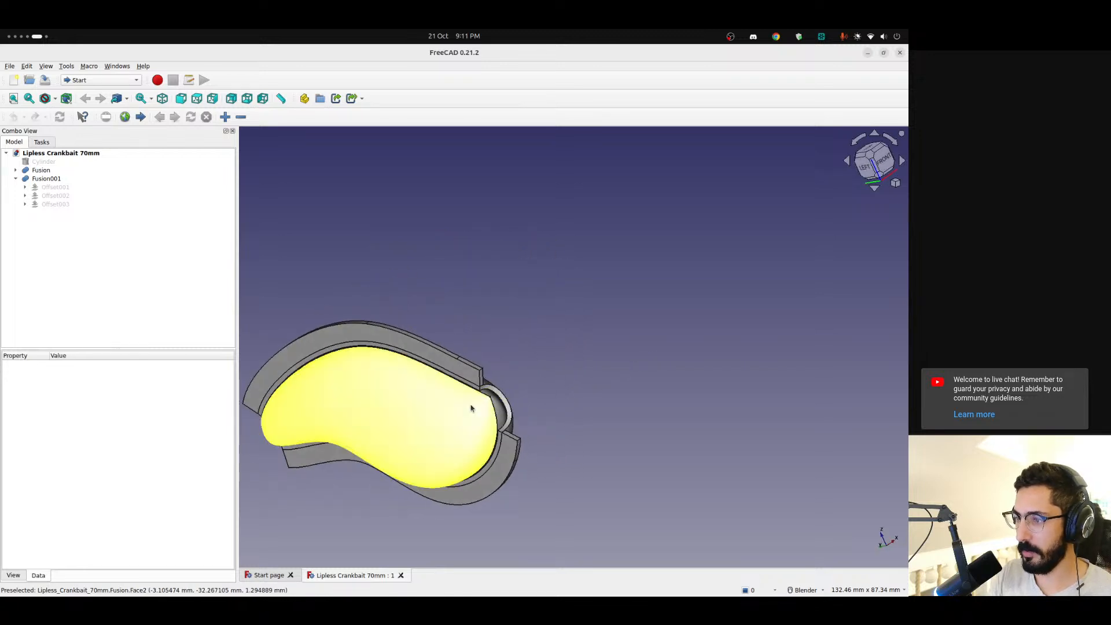
pyautogui.keyDown('shift'); pyautogui.moveTo(482, 404); pyautogui.dragTo(613, 392, button='middle'); pyautogui.keyUp('shift')
pyautogui.scroll(5, 654, 365)
pyautogui.scroll(-5, 632, 383)
pyautogui.scroll(8, 636, 384)
pyautogui.scroll(-3, 636, 383)
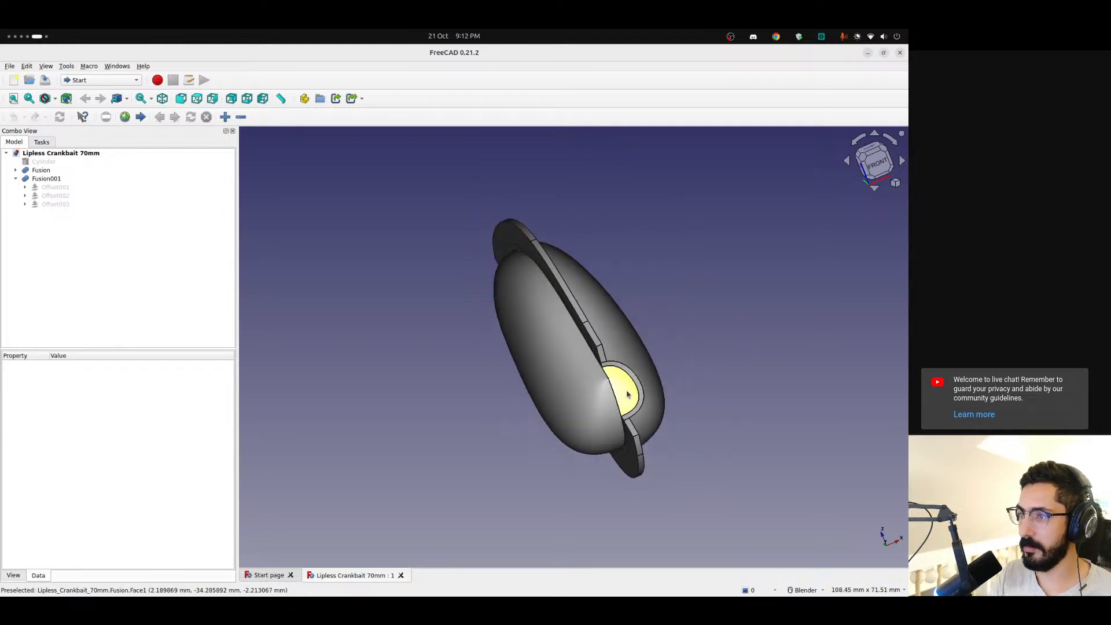
# Toggle the visibility of Fusion001 off and on to tell it from the lure body, and inspect it from the side
pyautogui.click(46, 178)
pyautogui.press('space')
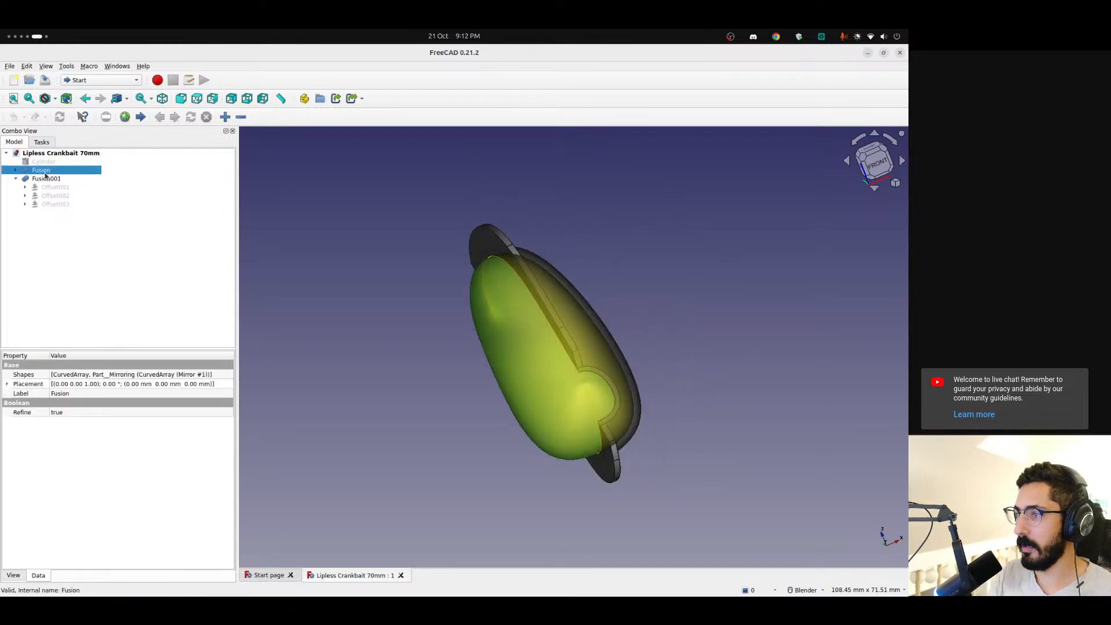
pyautogui.press('space')
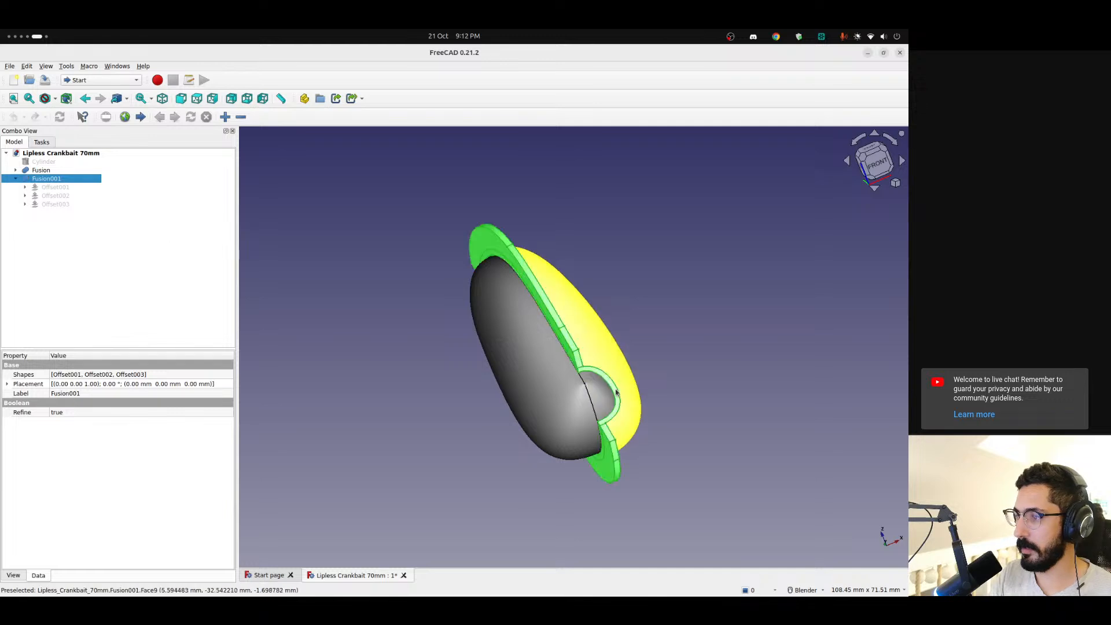
pyautogui.moveTo(602, 396); pyautogui.dragTo(474, 418, button='middle')
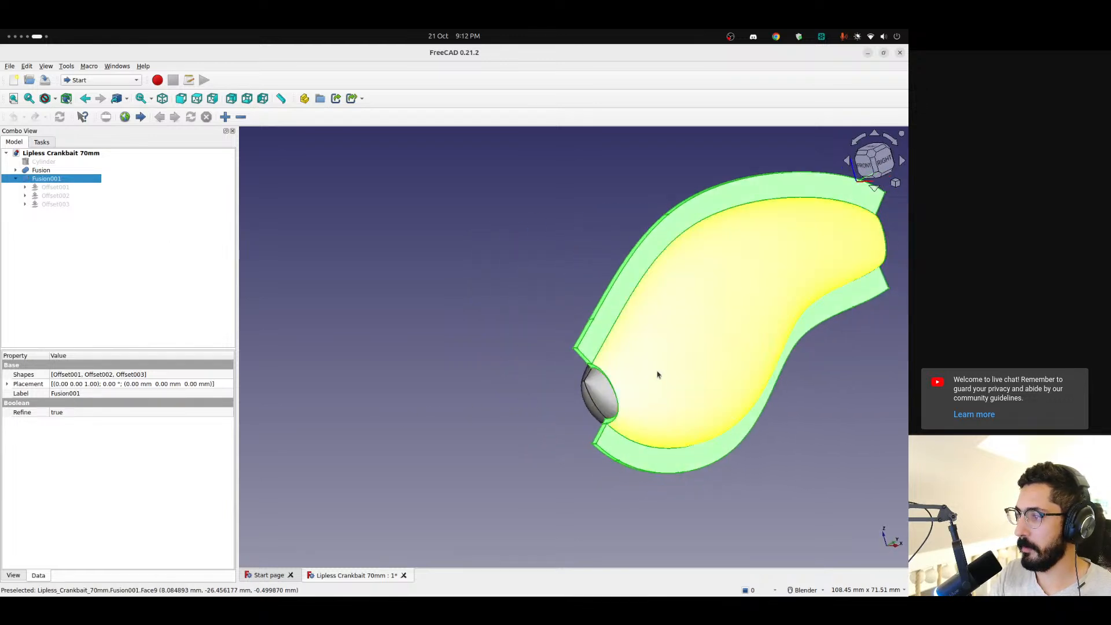
pyautogui.scroll(-3, 657, 375)
pyautogui.click(596, 253)
pyautogui.keyDown('shift'); pyautogui.moveTo(675, 353); pyautogui.dragTo(596, 361, button='middle'); pyautogui.keyUp('shift')
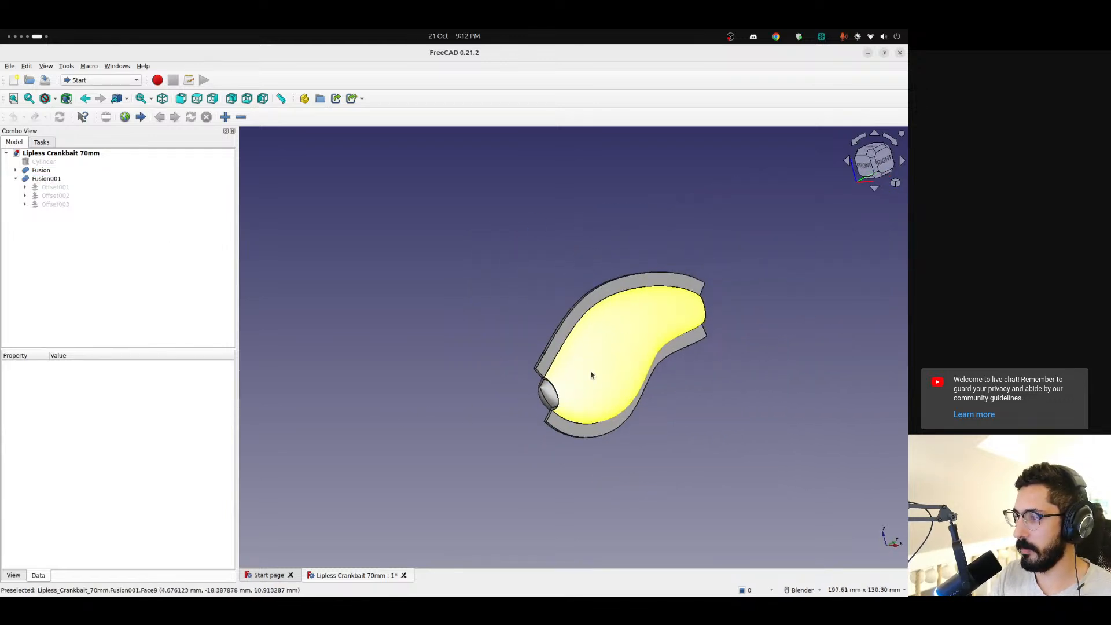
pyautogui.scroll(5, 590, 375)
pyautogui.moveTo(541, 424); pyautogui.dragTo(498, 405, button='middle')
pyautogui.scroll(-2, 498, 404)
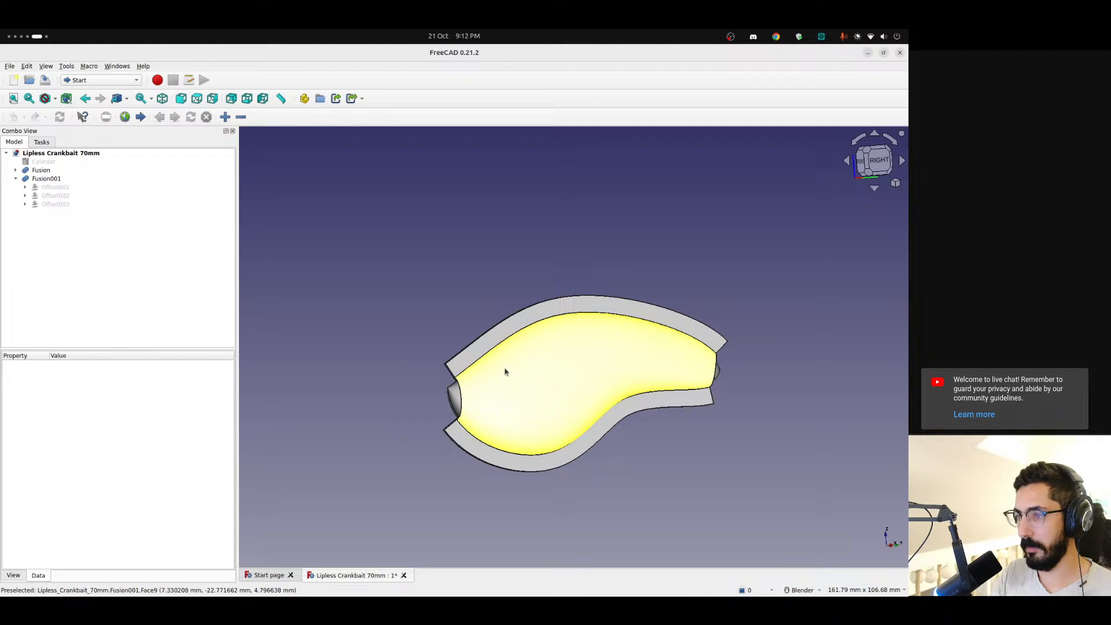
# Rename Fusion001 to "Gill Stencil" and collapse it in the model tree
pyautogui.click(45, 179)
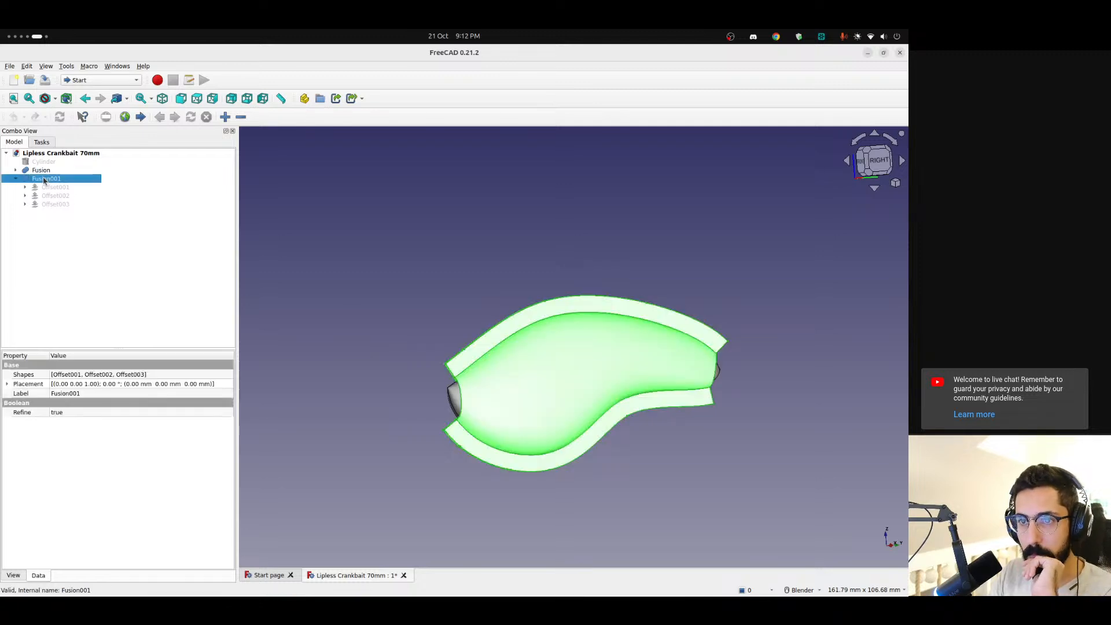
pyautogui.click(45, 248)
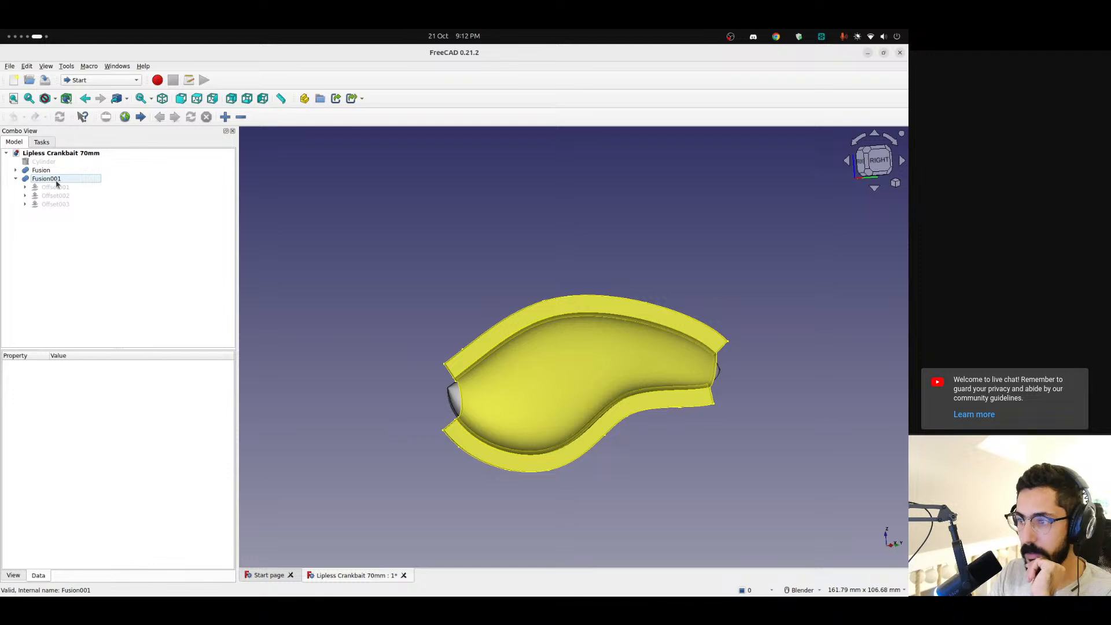
pyautogui.click(56, 184)
pyautogui.click(48, 247)
pyautogui.click(47, 184)
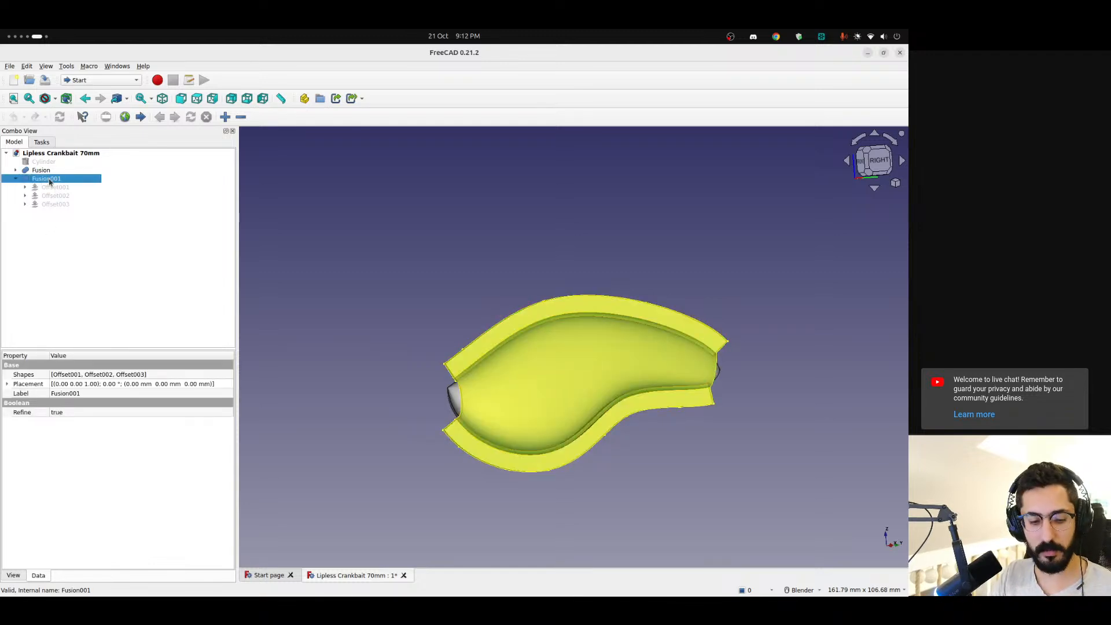
pyautogui.click(49, 180)
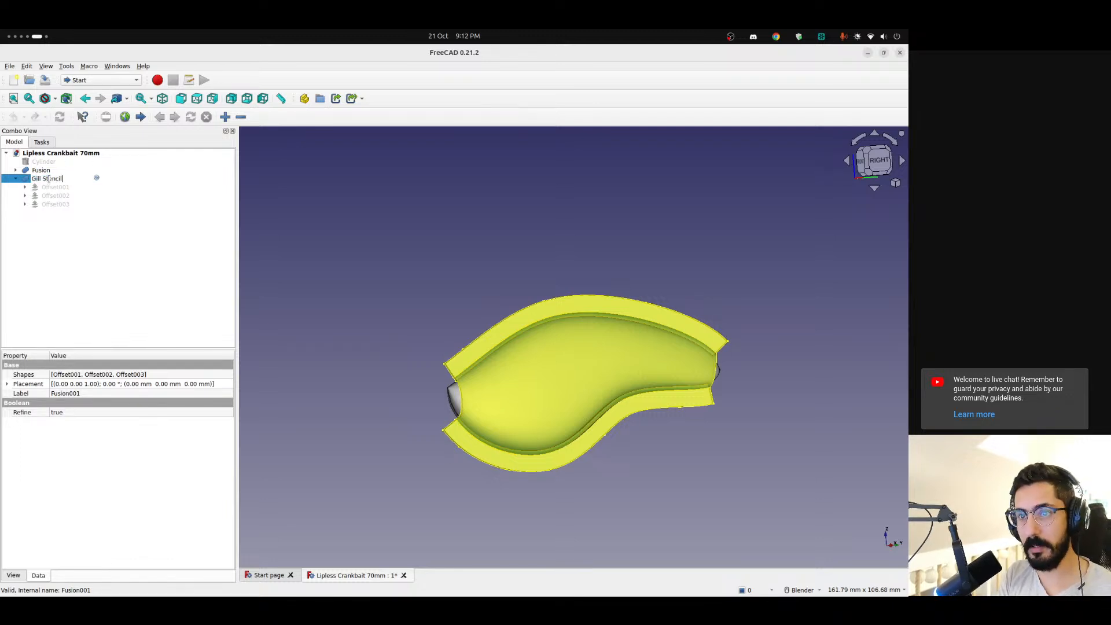
pyautogui.write('Gill Stencil')
pyautogui.press('Return')
pyautogui.click(58, 287)
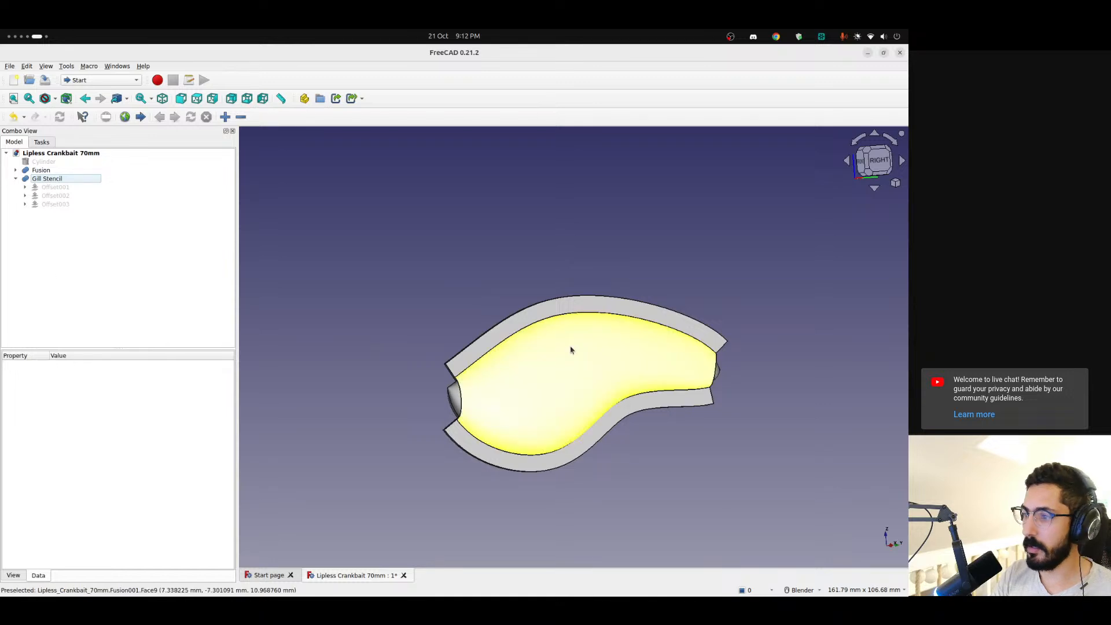
pyautogui.moveTo(511, 404); pyautogui.dragTo(497, 383, button='middle')
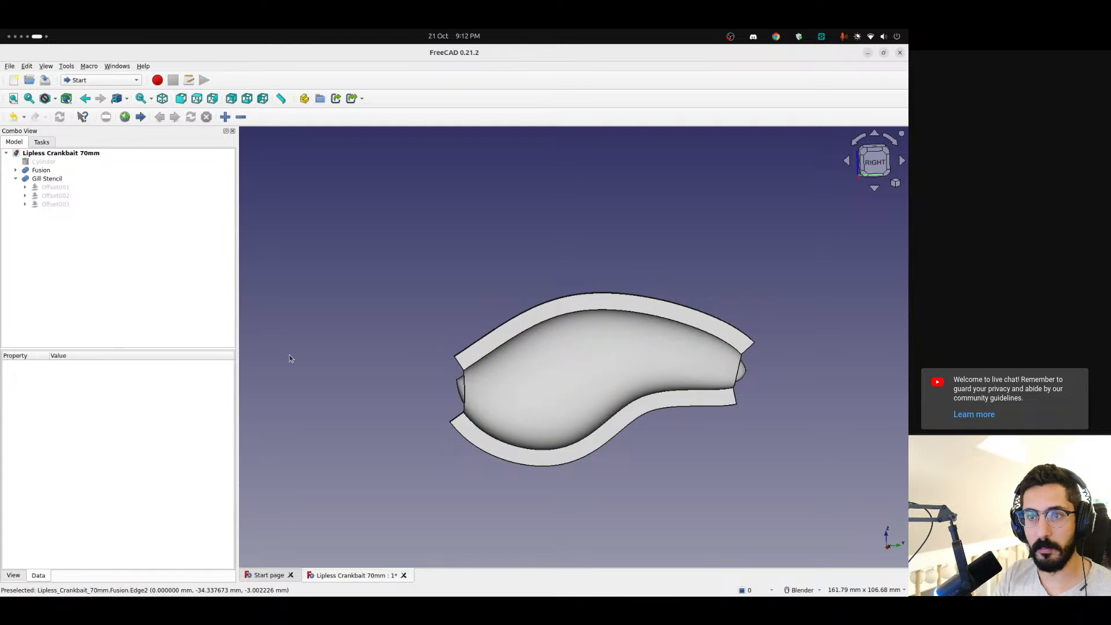
pyautogui.click(16, 178)
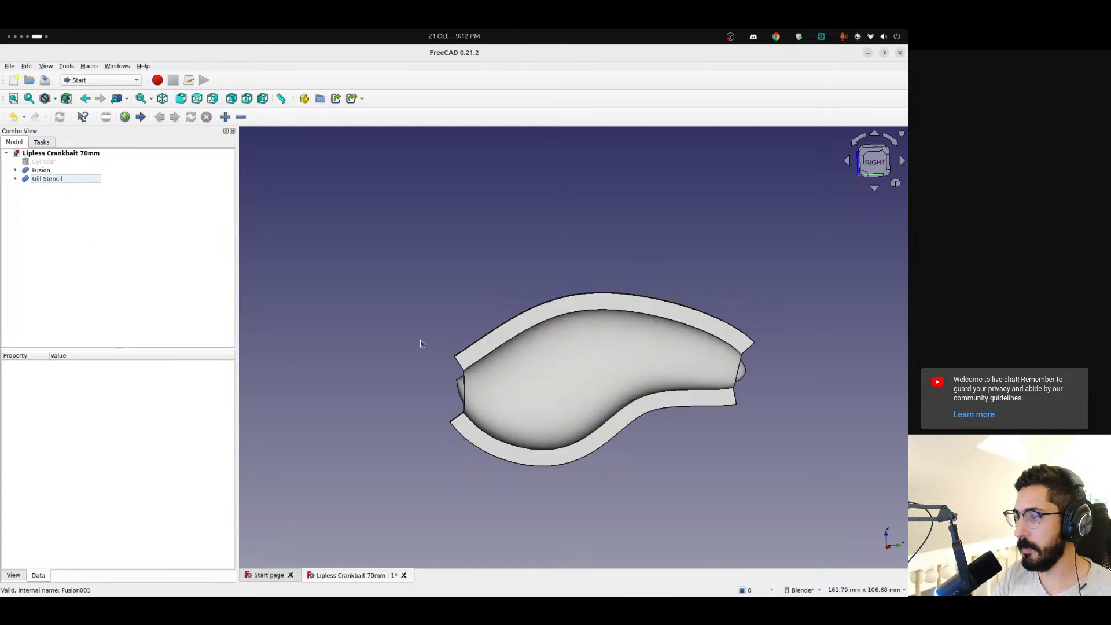
# Examine how the Gill Stencil fits the lure body from the front and right side, and check its component offsets
pyautogui.scroll(3, 585, 359)
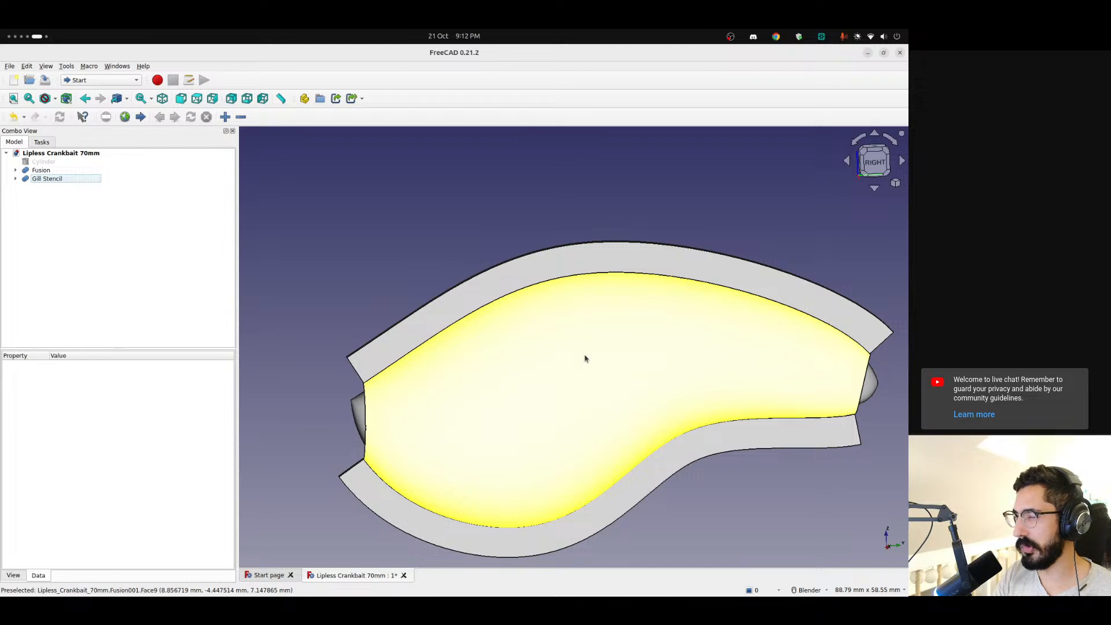
pyautogui.moveTo(594, 356); pyautogui.dragTo(820, 326, button='middle')
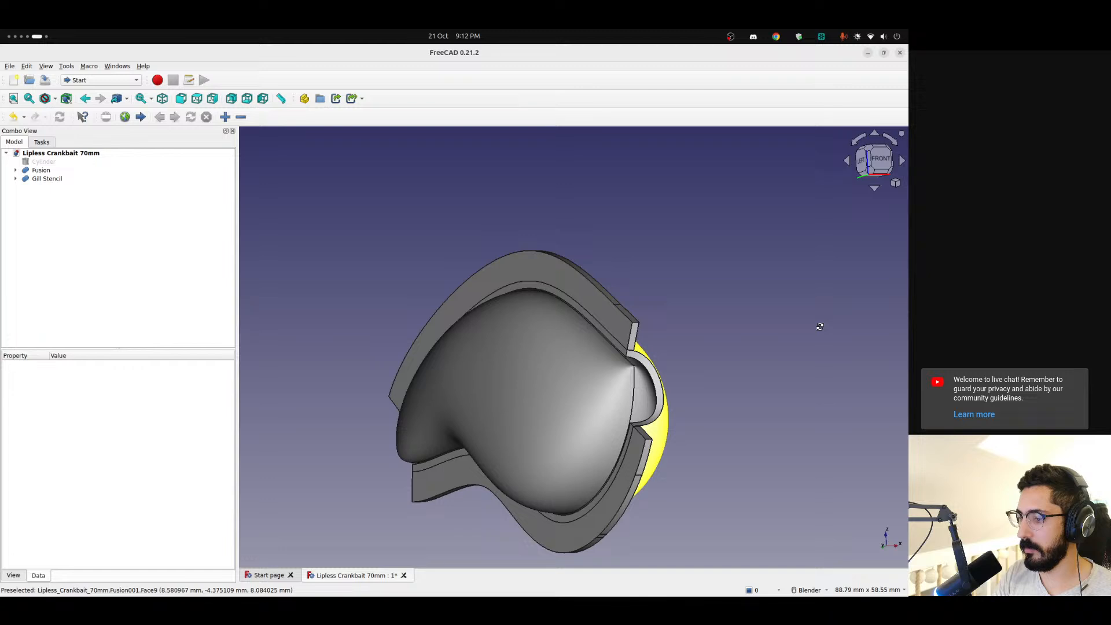
pyautogui.scroll(-3, 679, 366)
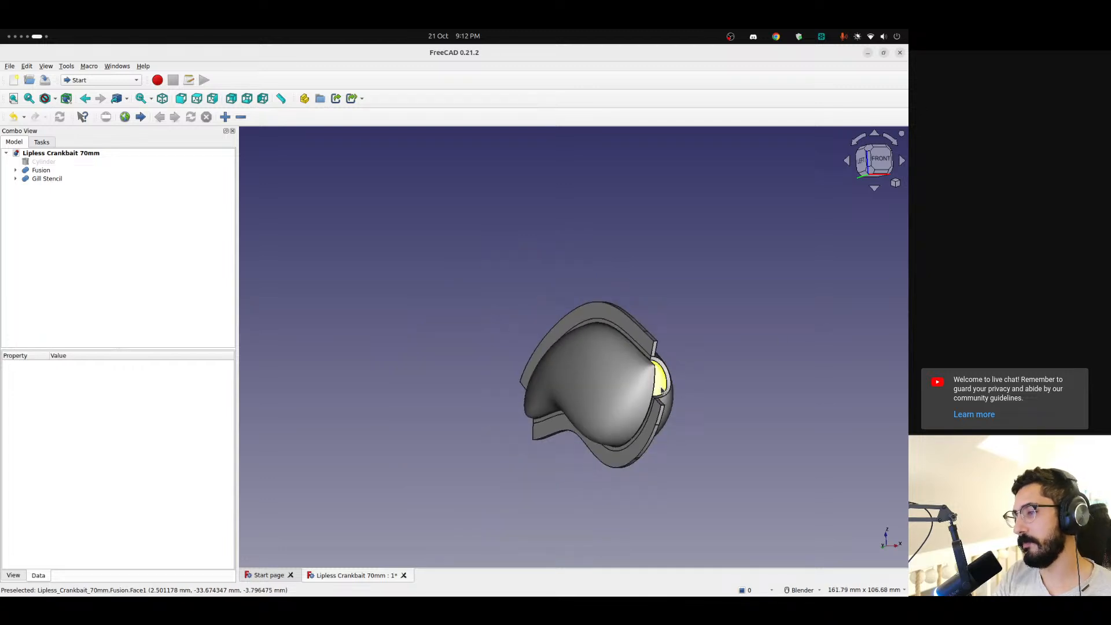
pyautogui.moveTo(658, 391); pyautogui.dragTo(485, 365, button='middle')
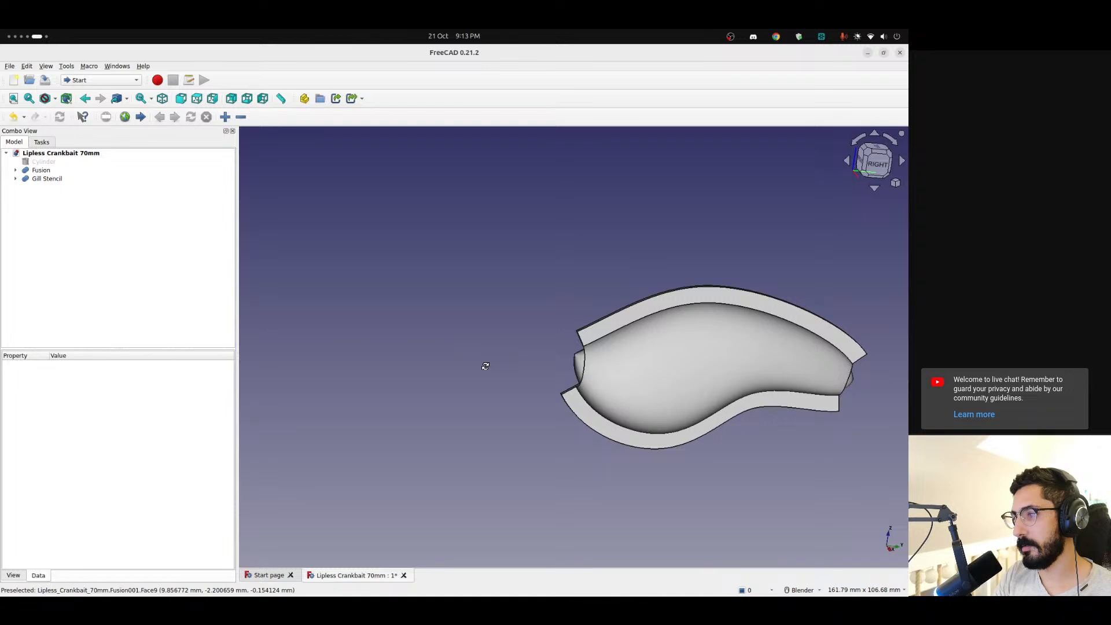
pyautogui.click(878, 167)
pyautogui.scroll(4, 661, 340)
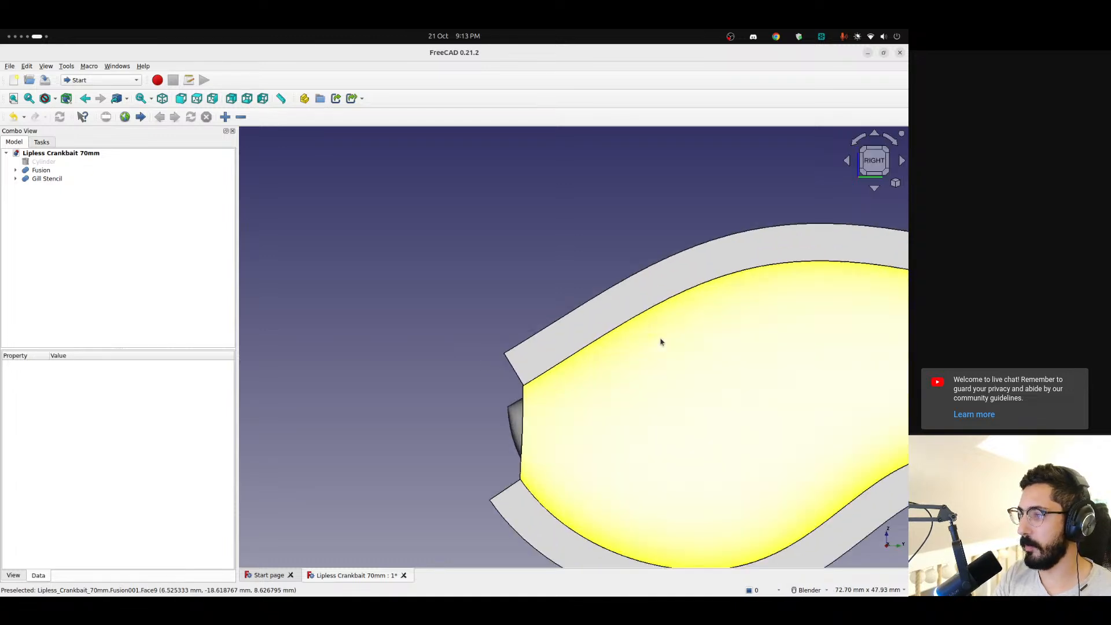
pyautogui.scroll(-3, 661, 342)
pyautogui.click(35, 179)
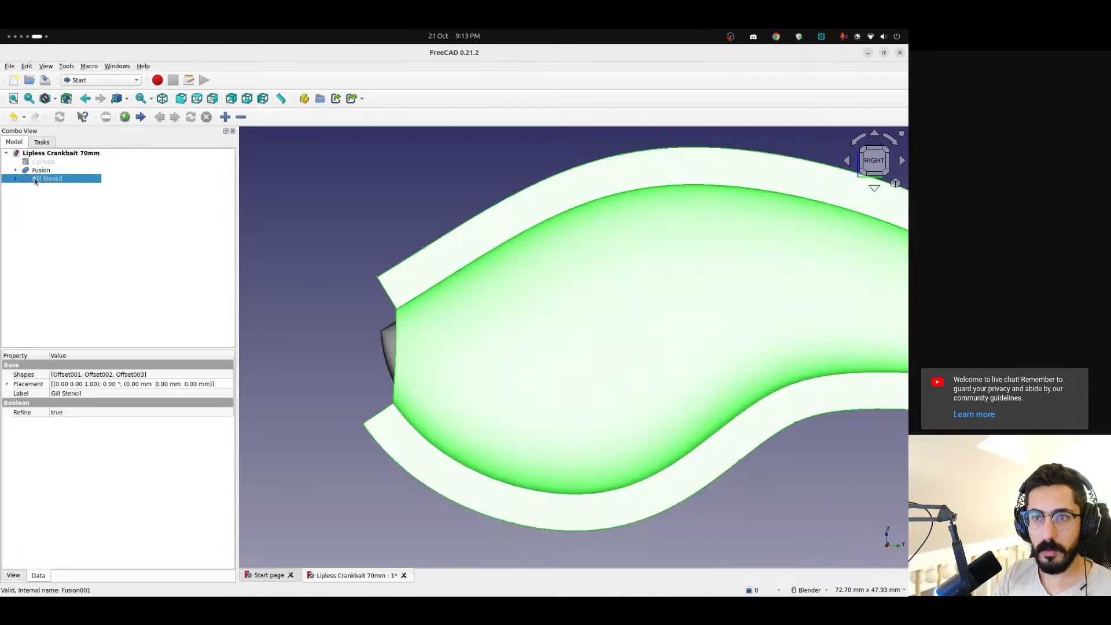
pyautogui.click(15, 179)
pyautogui.click(25, 204)
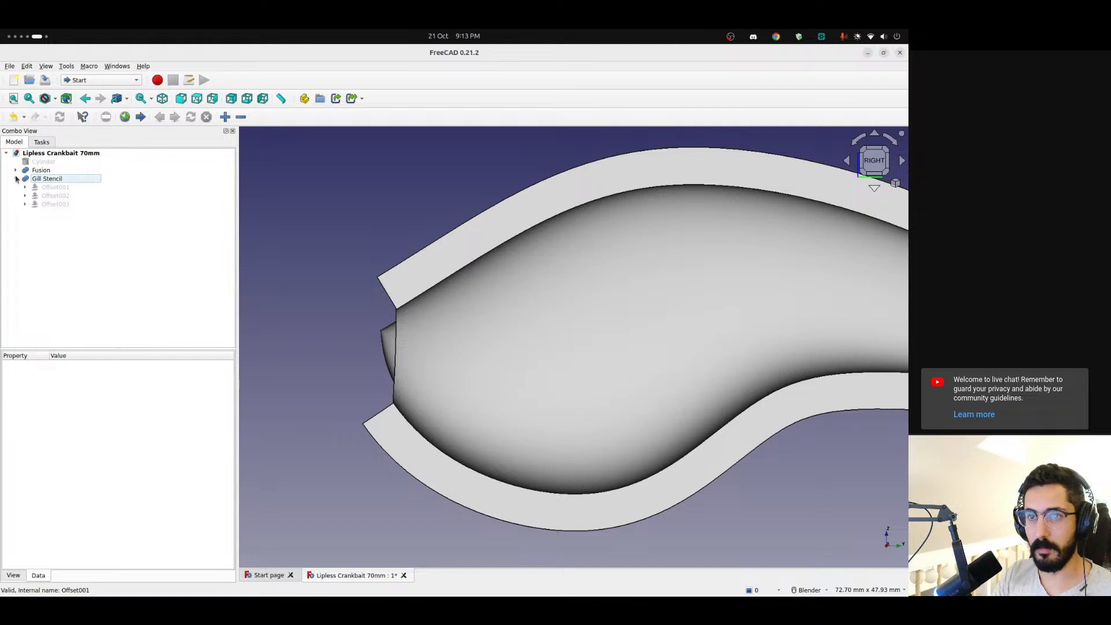
pyautogui.click(16, 179)
pyautogui.scroll(-5, 355, 310)
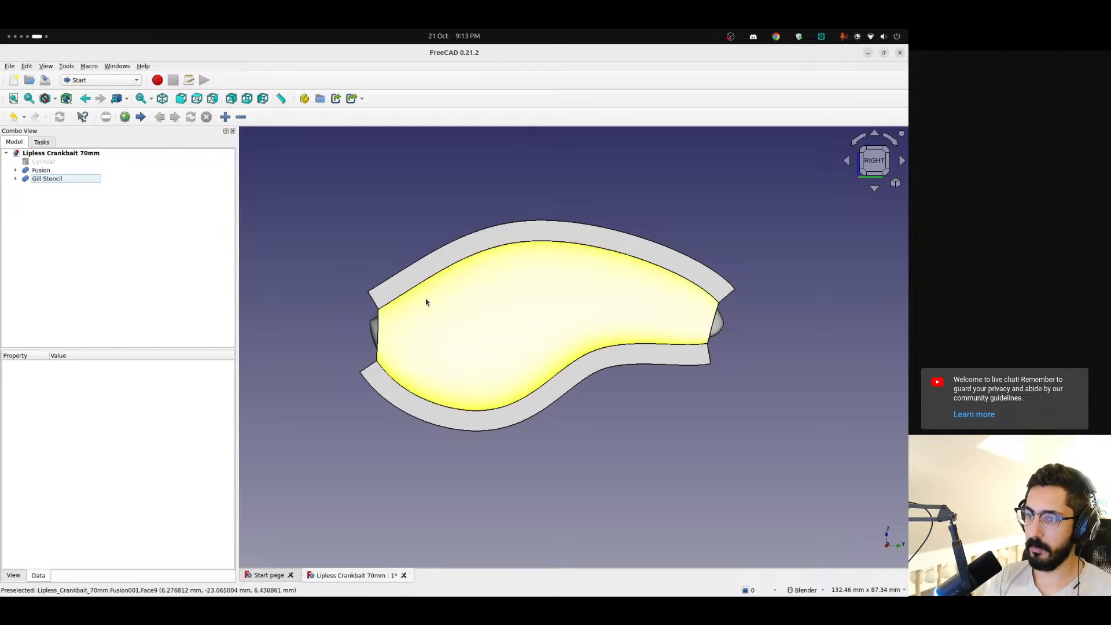
# Set the right view and look through the tools of the Curves and Curved Shapes workbenches
pyautogui.moveTo(429, 339); pyautogui.dragTo(569, 353, button='middle')
pyautogui.press('3')
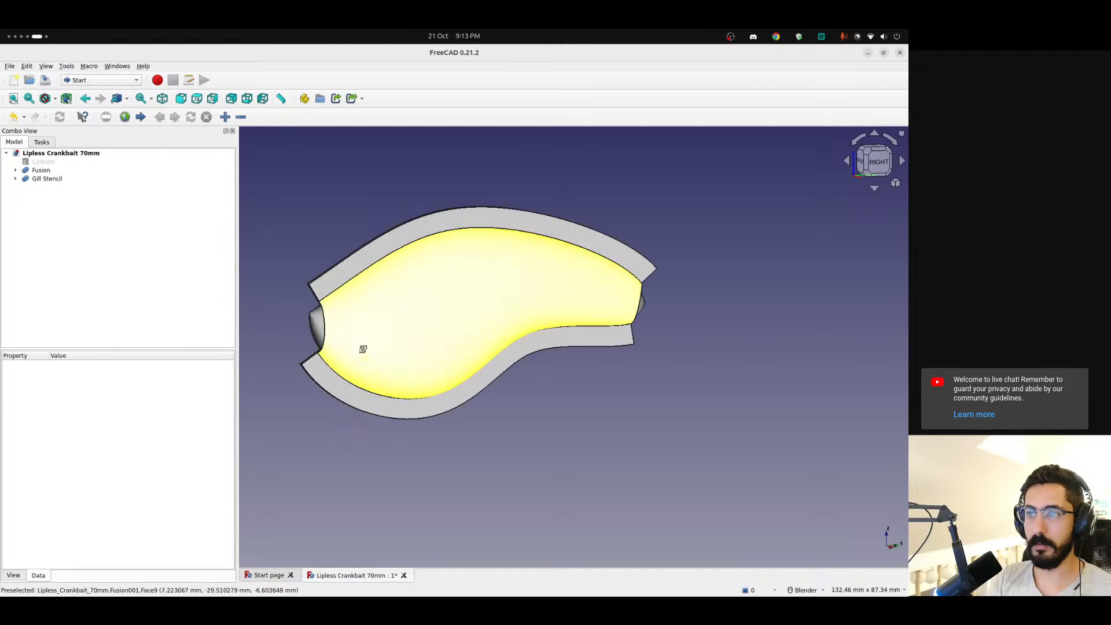
pyautogui.click(103, 80)
pyautogui.click(105, 62)
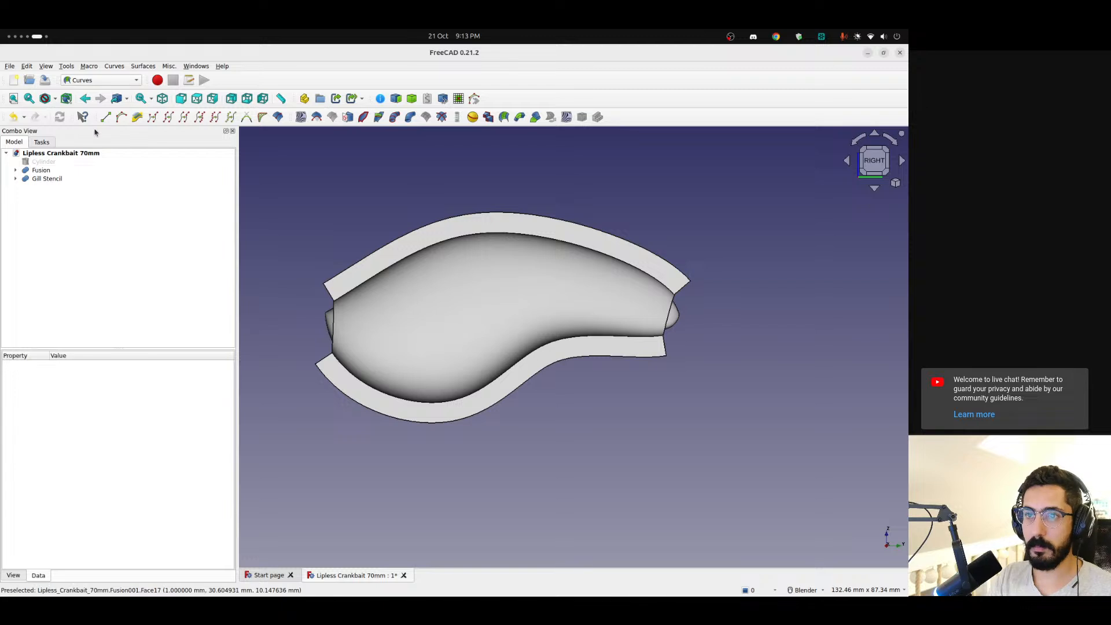
pyautogui.click(101, 80)
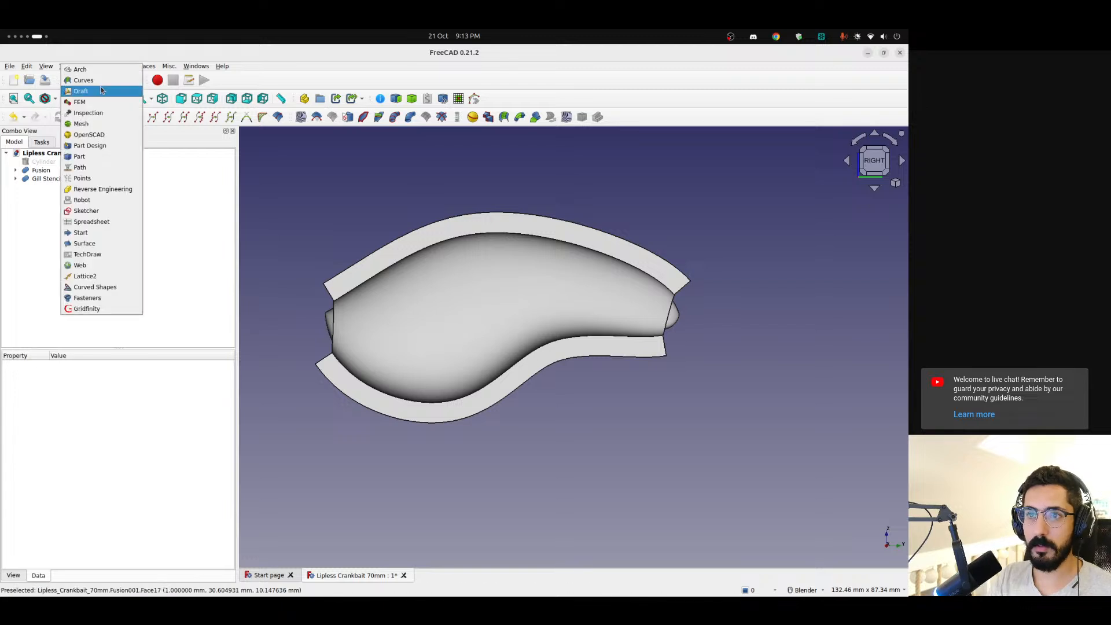
pyautogui.click(120, 287)
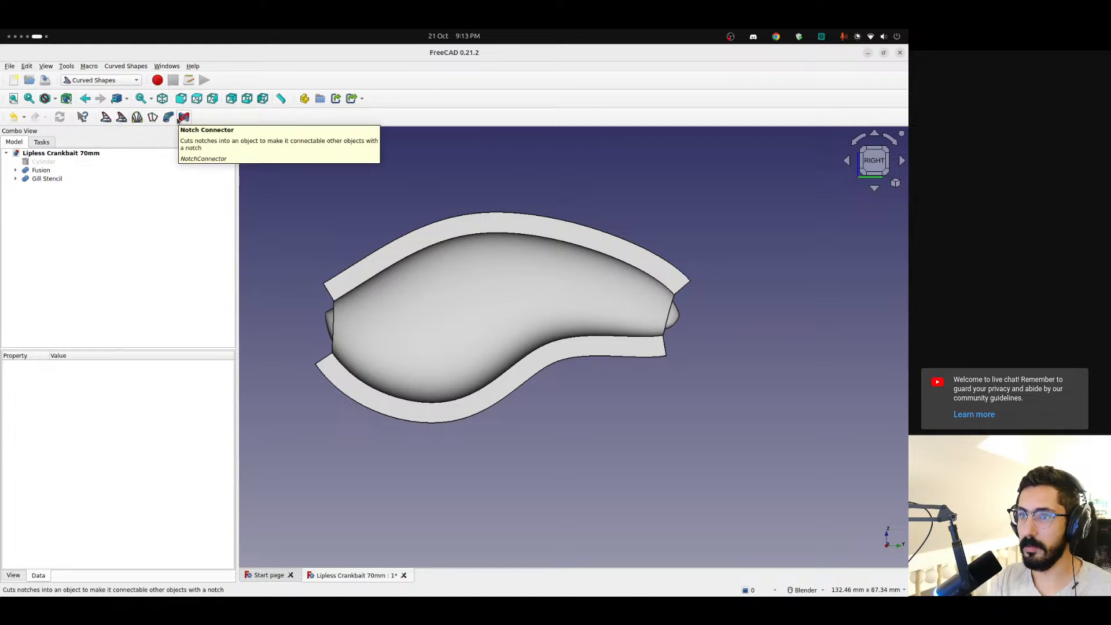
pyautogui.click(102, 80)
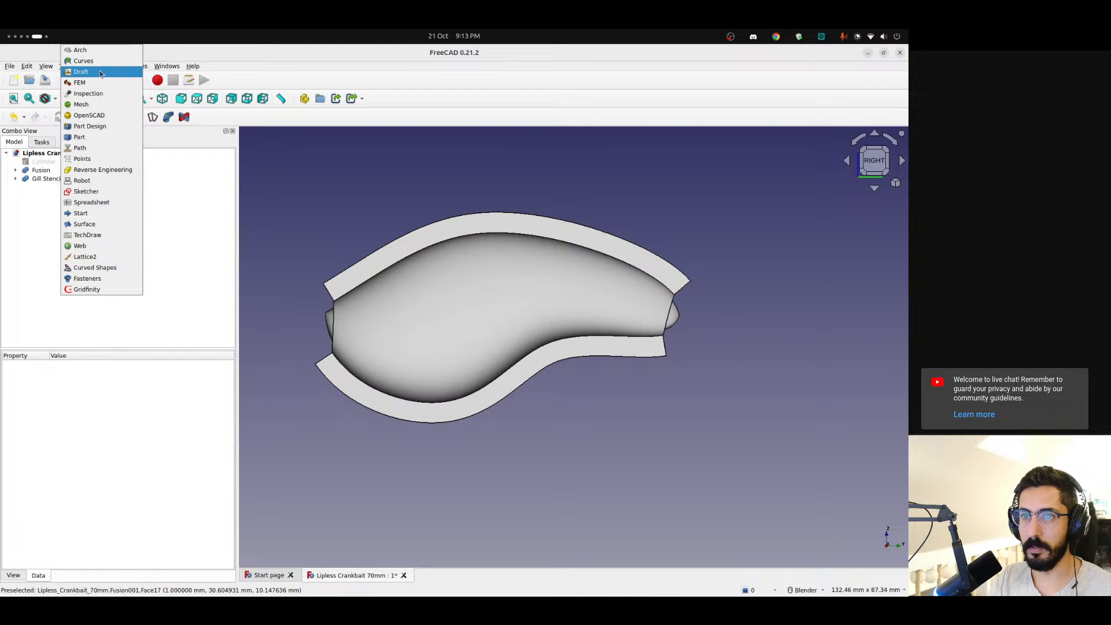
pyautogui.click(87, 82)
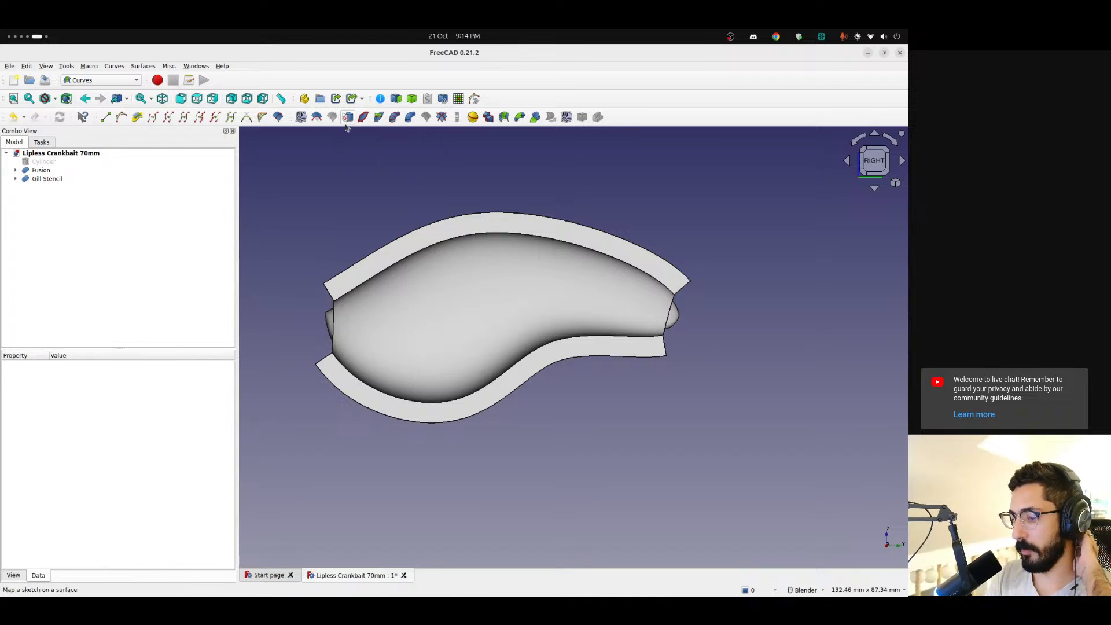
# Switch to the Sketcher workbench and view the lure from the front at an angle
pyautogui.click(132, 80)
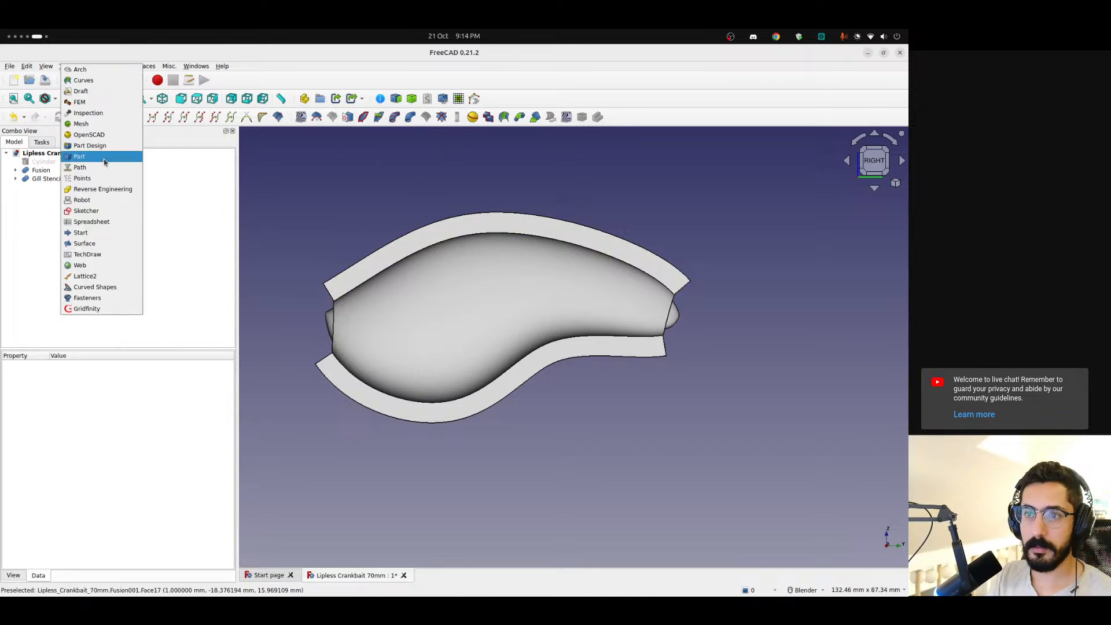
pyautogui.click(103, 215)
pyautogui.scroll(-3, 471, 278)
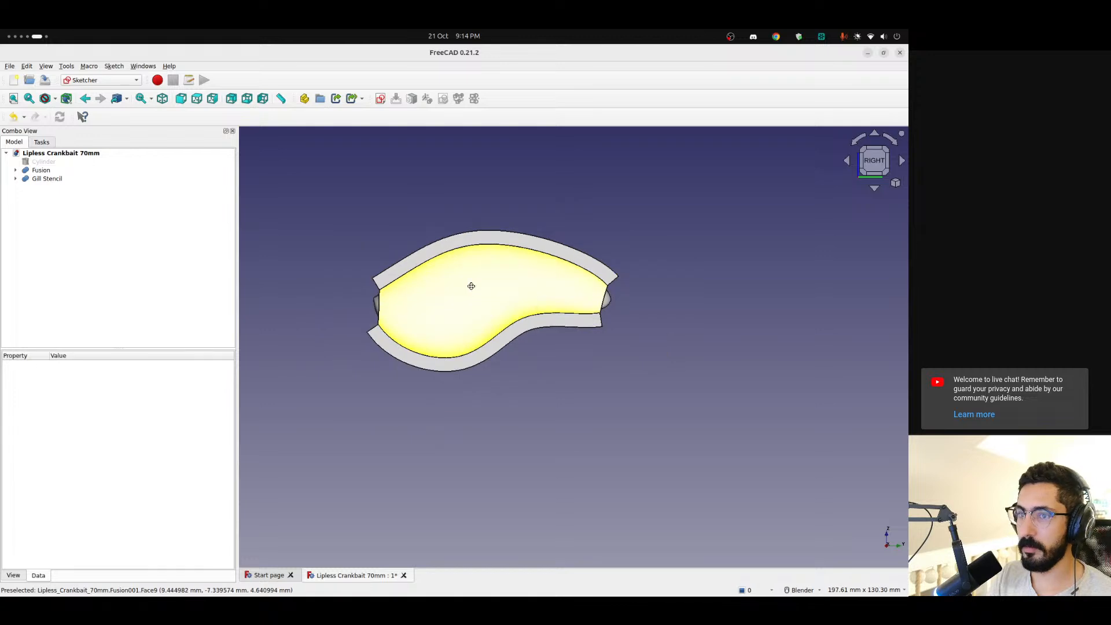
pyautogui.moveTo(471, 285); pyautogui.dragTo(462, 315, button='middle')
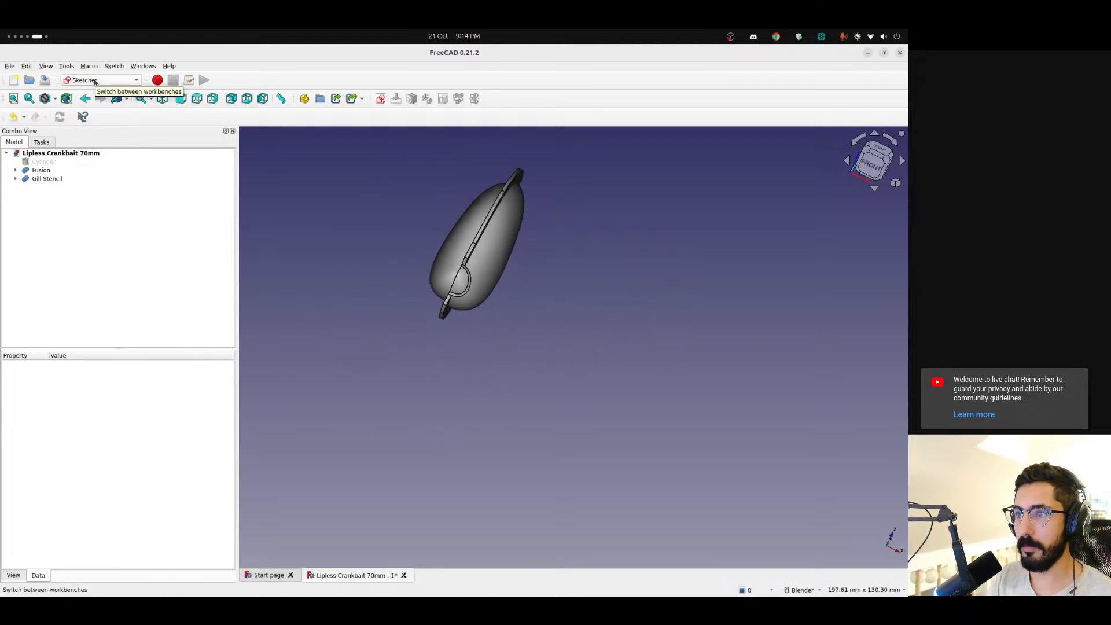
pyautogui.moveTo(498, 186); pyautogui.dragTo(404, 181, button='middle')
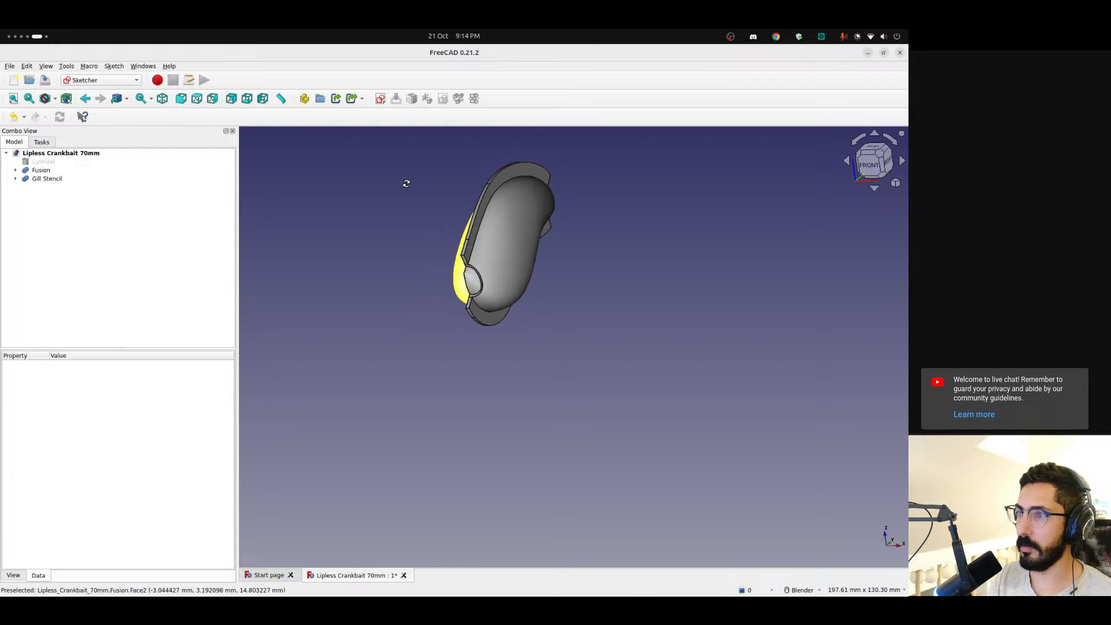
pyautogui.click(119, 80)
pyautogui.click(86, 190)
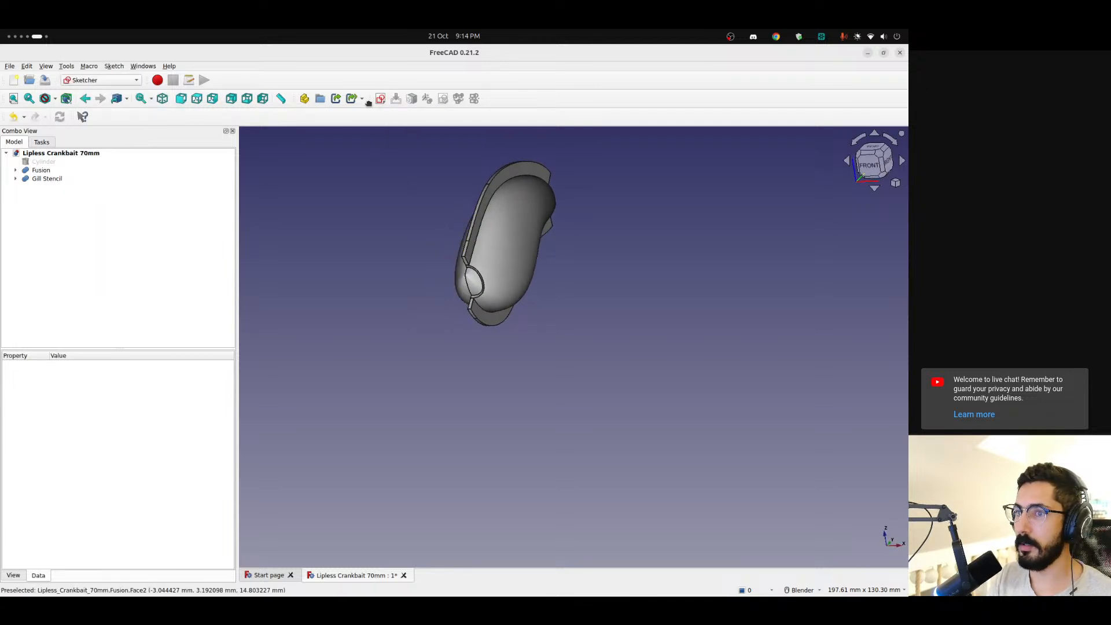
pyautogui.click(116, 81)
pyautogui.click(134, 145)
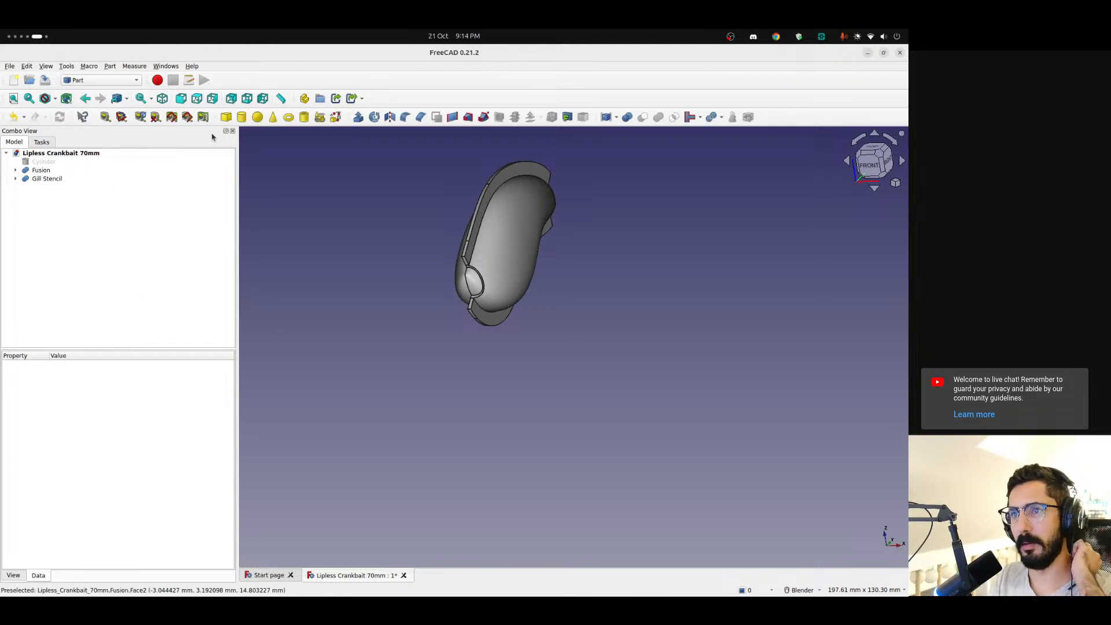
pyautogui.click(104, 79)
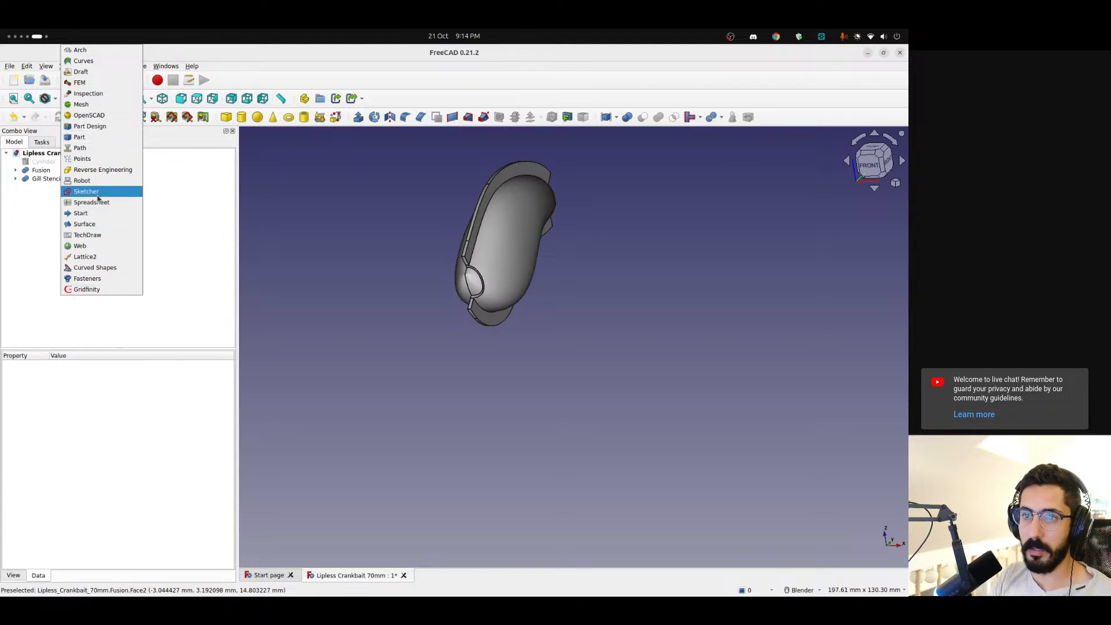
pyautogui.click(99, 194)
# Create a new sketch on the YZ plane from the right view and show the model in section view
pyautogui.moveTo(473, 283); pyautogui.dragTo(355, 273, button='middle')
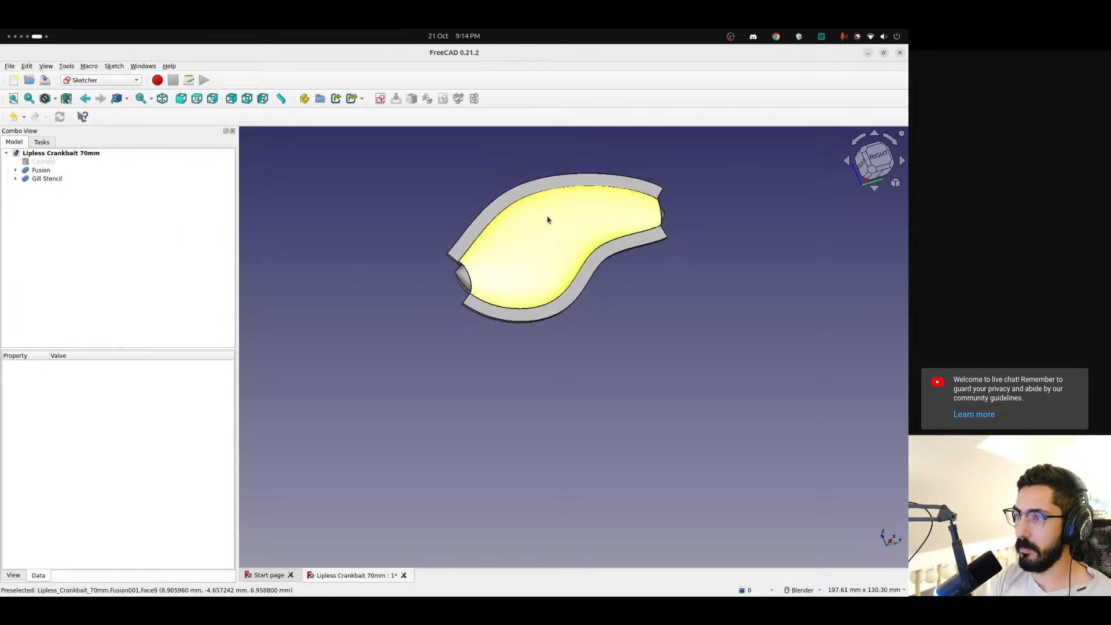
pyautogui.keyDown('shift'); pyautogui.moveTo(538, 214); pyautogui.dragTo(493, 239, button='middle'); pyautogui.keyUp('shift')
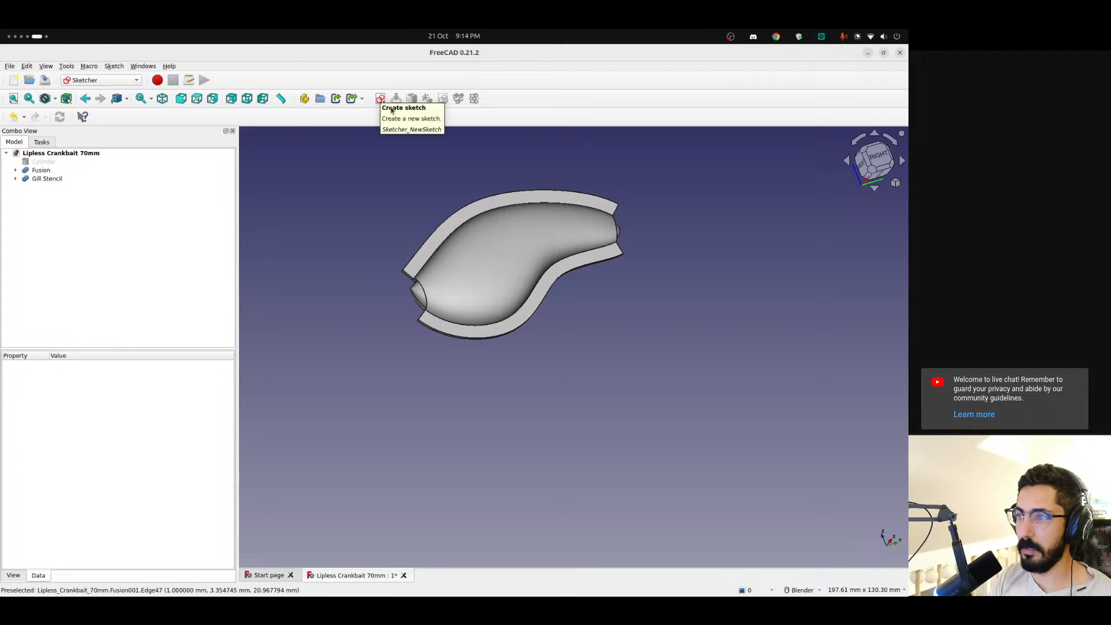
pyautogui.press('3')
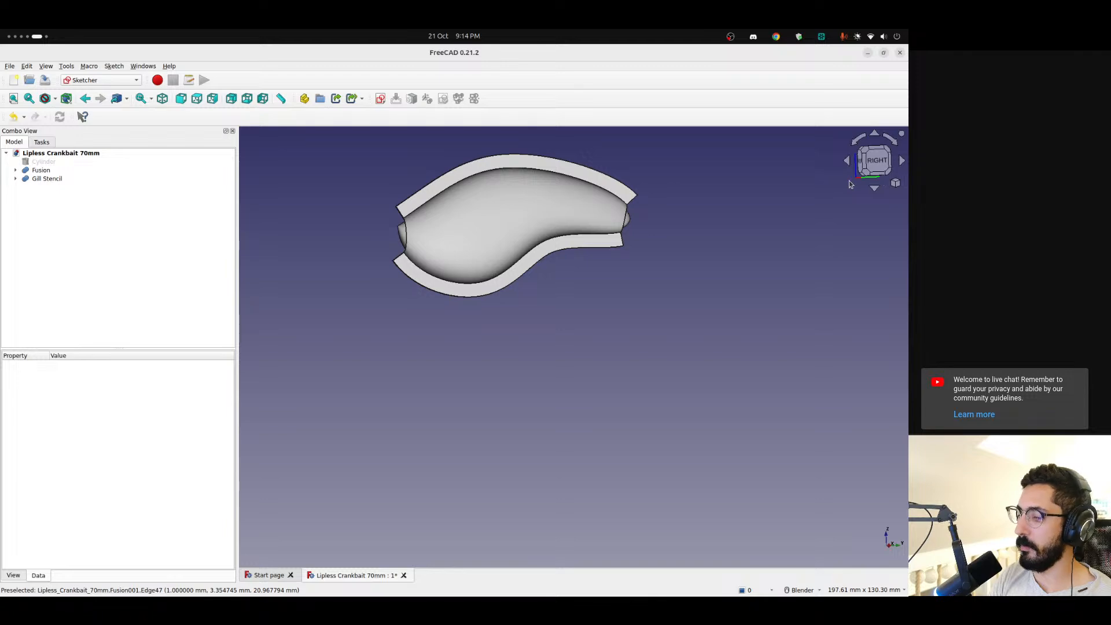
pyautogui.click(380, 99)
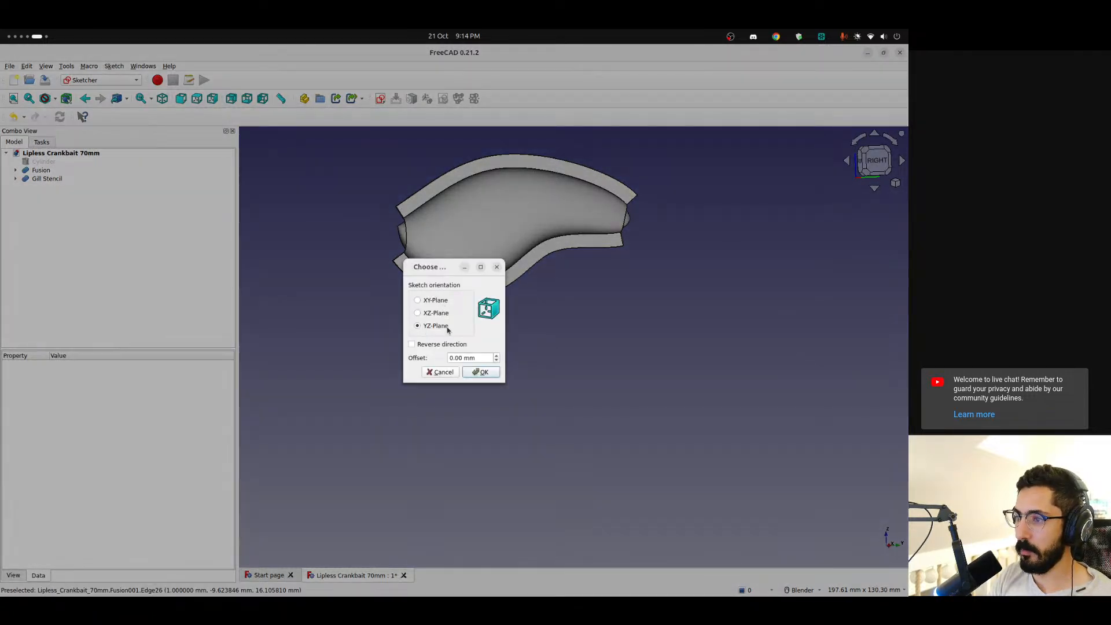
pyautogui.click(484, 372)
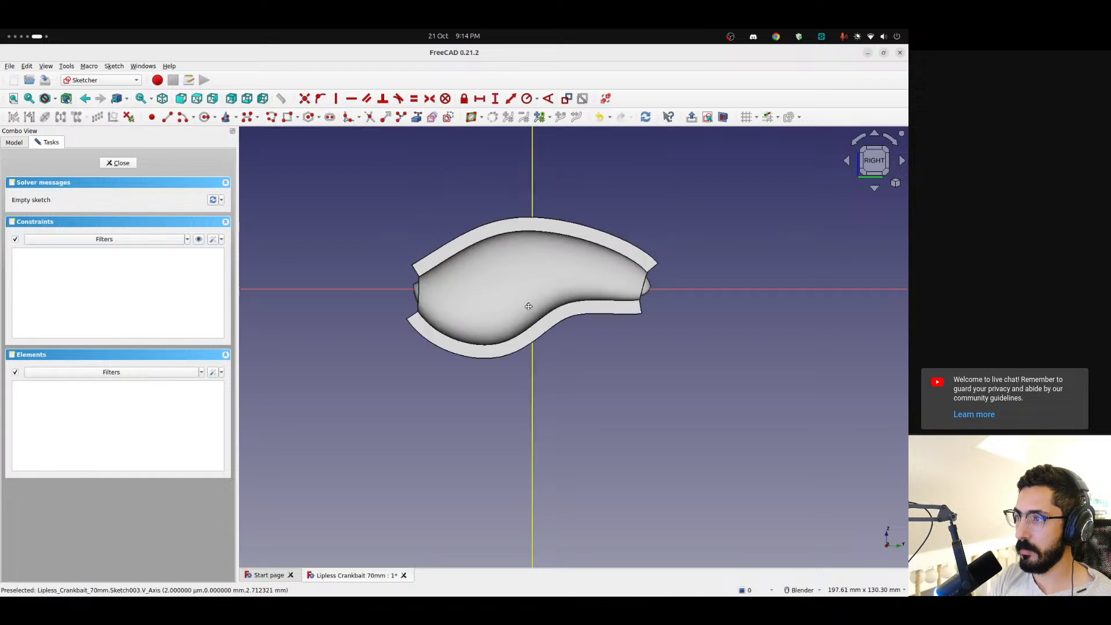
pyautogui.scroll(3, 533, 277)
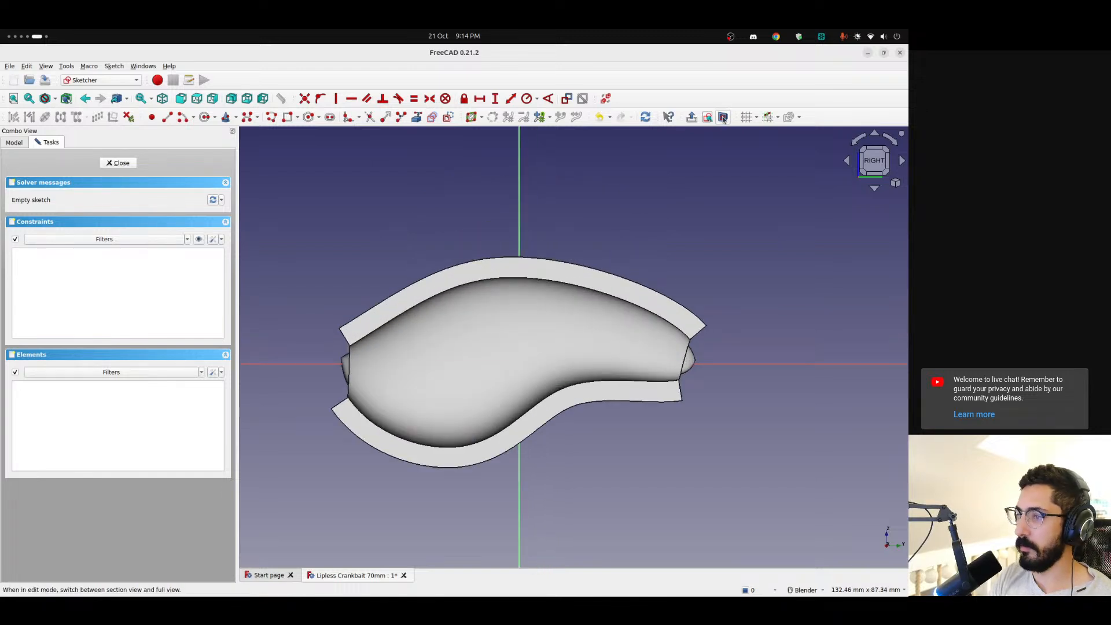
pyautogui.scroll(3, 515, 280)
pyautogui.scroll(1, 521, 298)
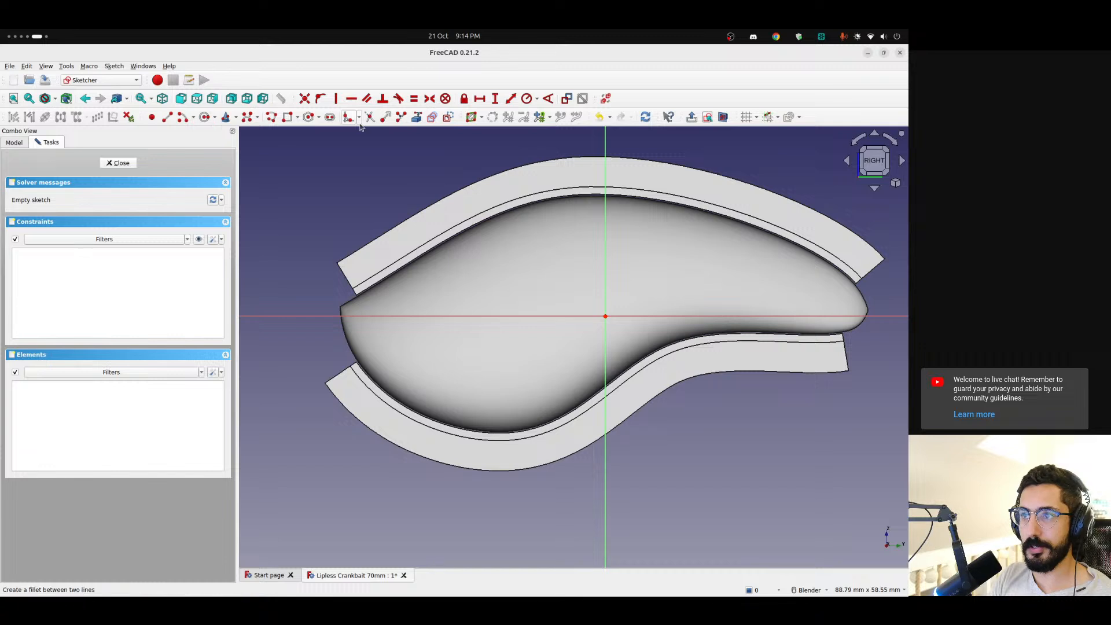
# Draw an open B-spline by knots through five points, from the head's upper edge around the gill area to just beyond the nose
pyautogui.click(249, 118)
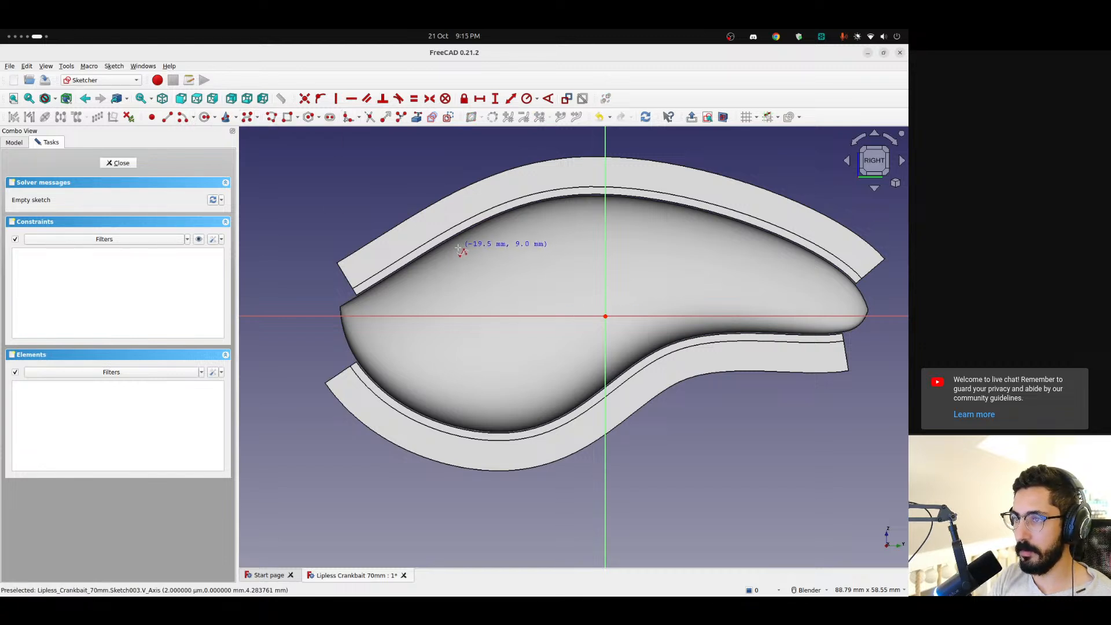
pyautogui.click(257, 117)
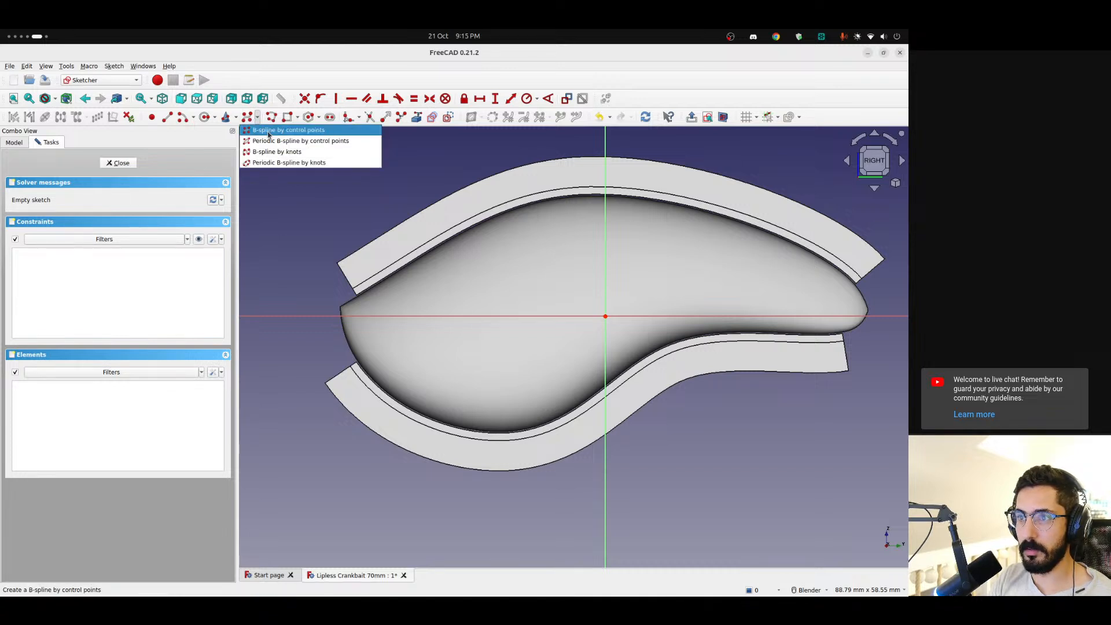
pyautogui.click(302, 153)
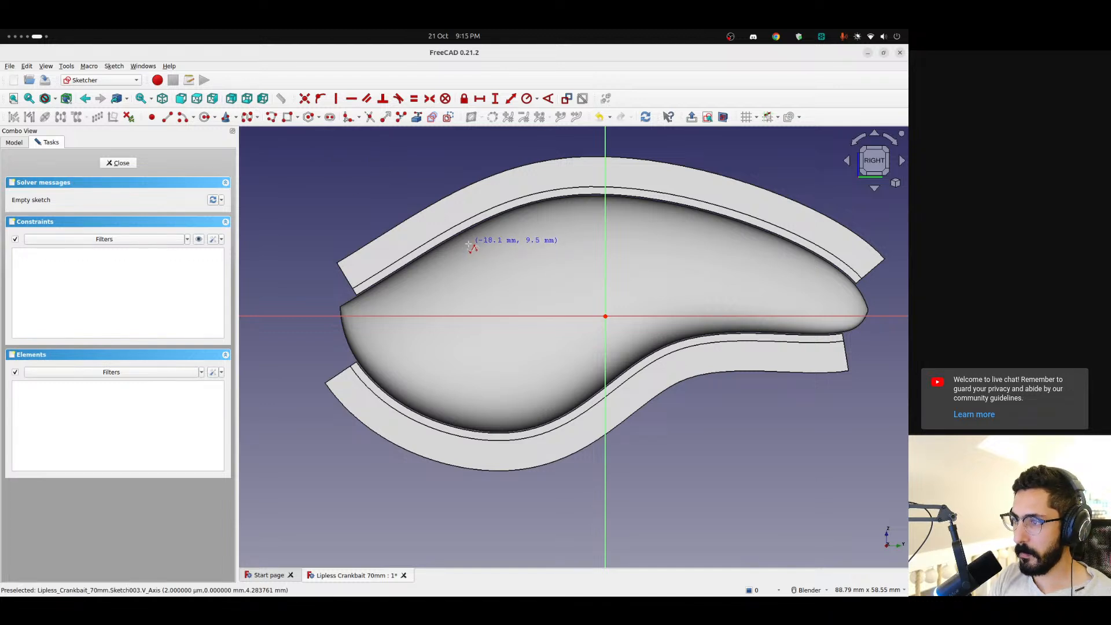
pyautogui.click(425, 264)
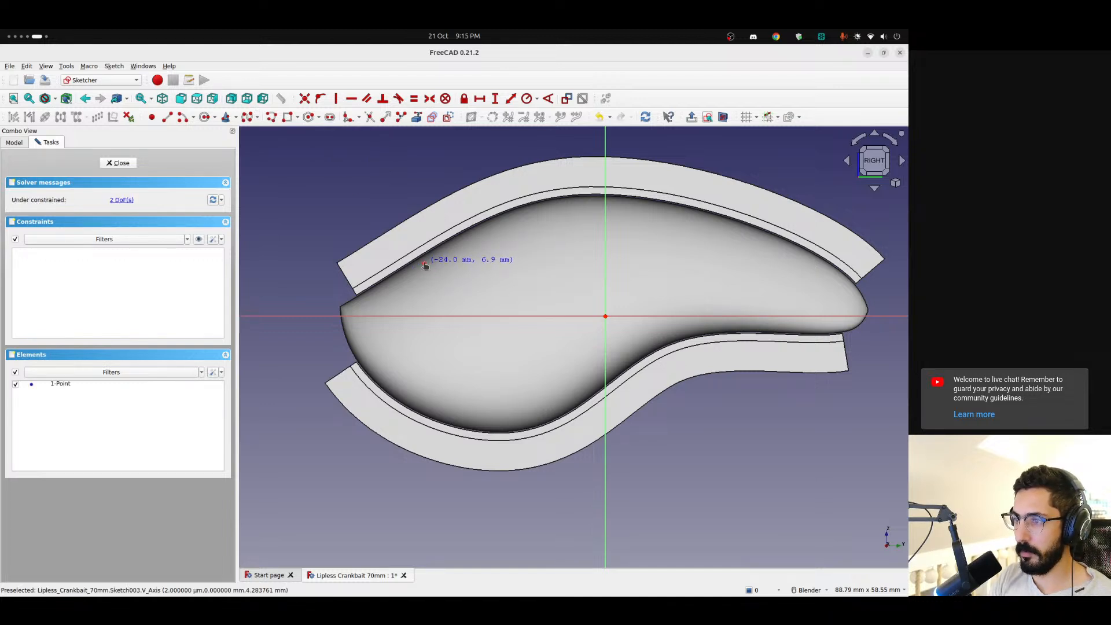
pyautogui.click(480, 263)
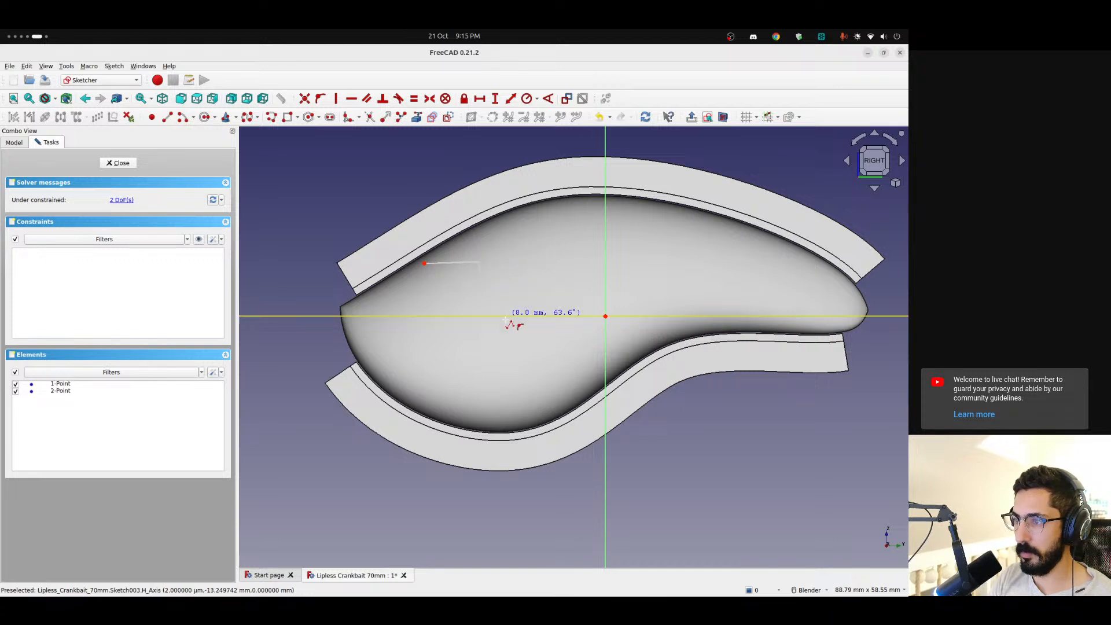
pyautogui.click(500, 378)
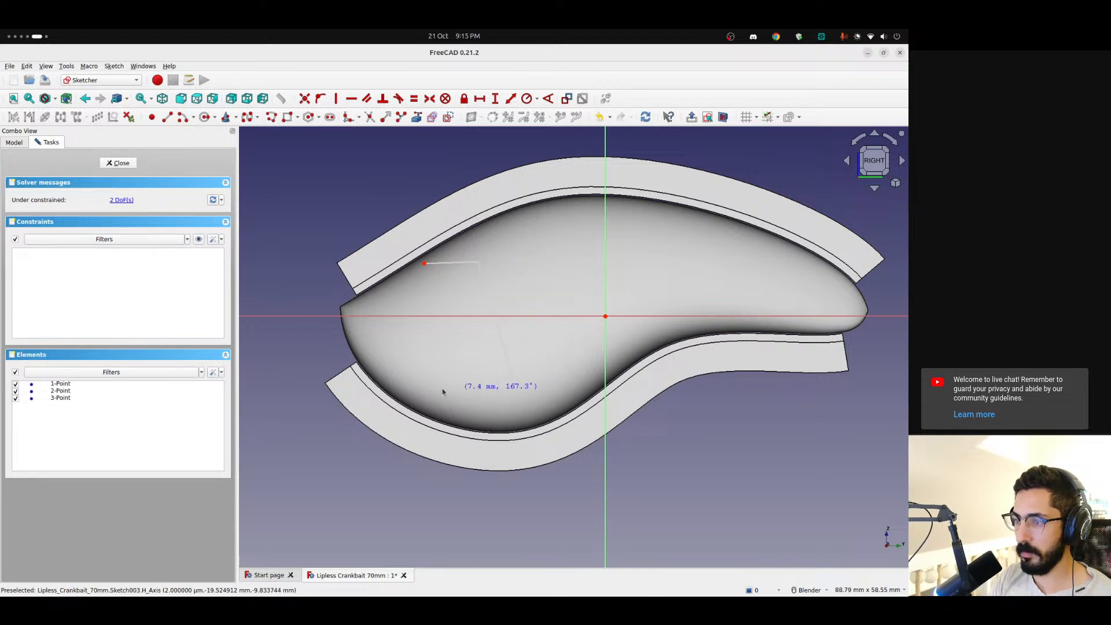
pyautogui.click(408, 384)
pyautogui.click(330, 326)
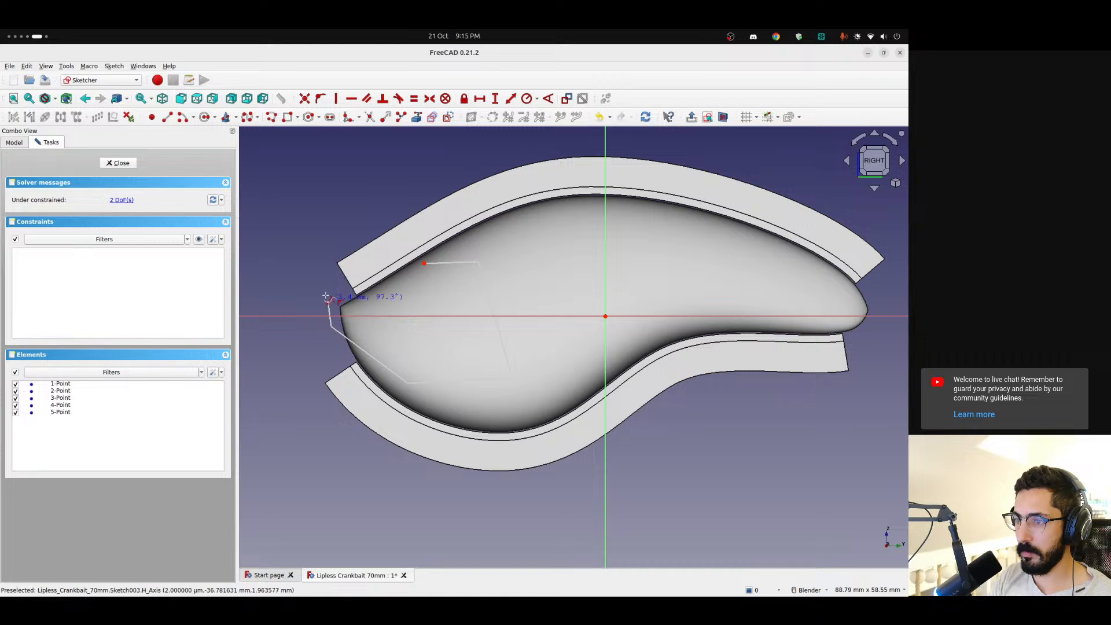
pyautogui.rightClick(325, 297)
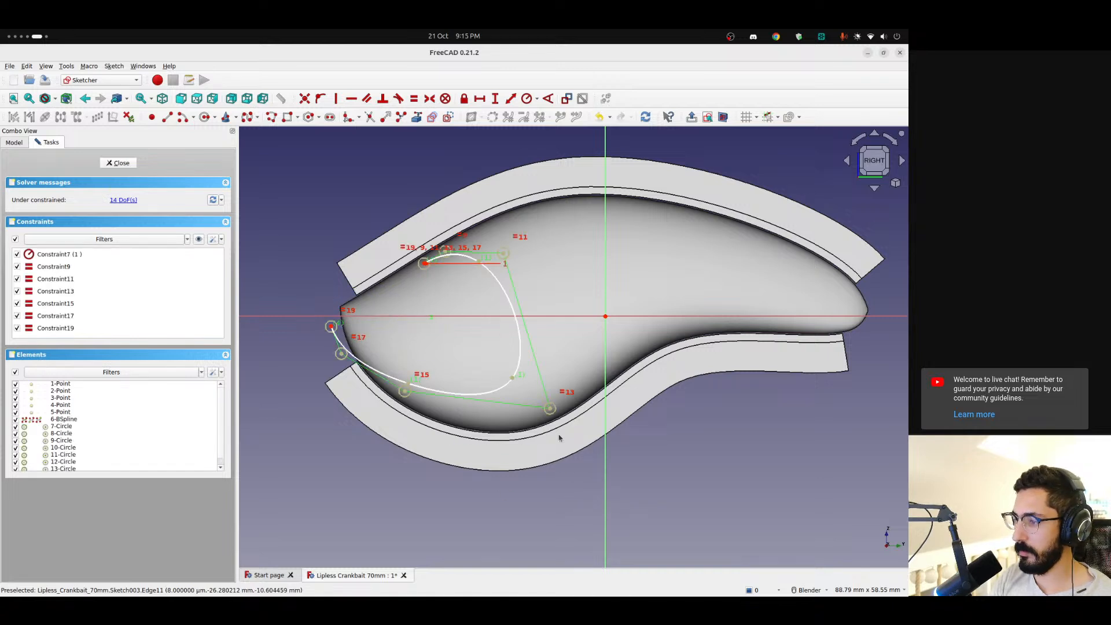
# Refine the gill curve by shifting its upper and lower control points slightly and moving its lower end farther beyond the nose
pyautogui.moveTo(548, 409)
pyautogui.mouseDown()
pyautogui.moveTo(557, 399)
pyautogui.moveTo(543, 419)
pyautogui.mouseUp()
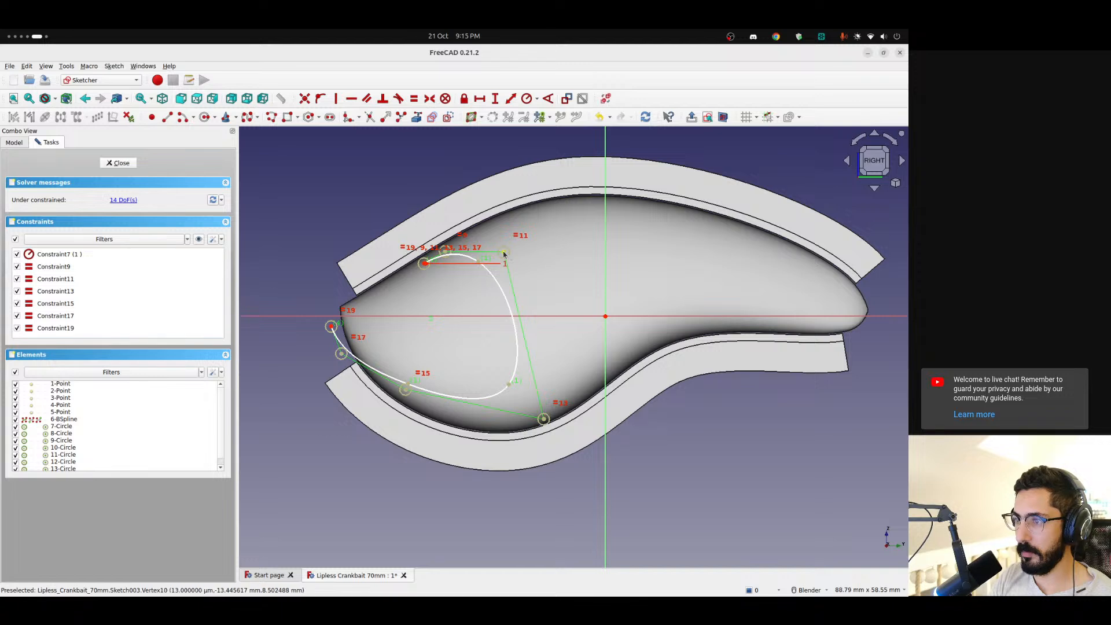
pyautogui.moveTo(504, 252); pyautogui.dragTo(507, 243)
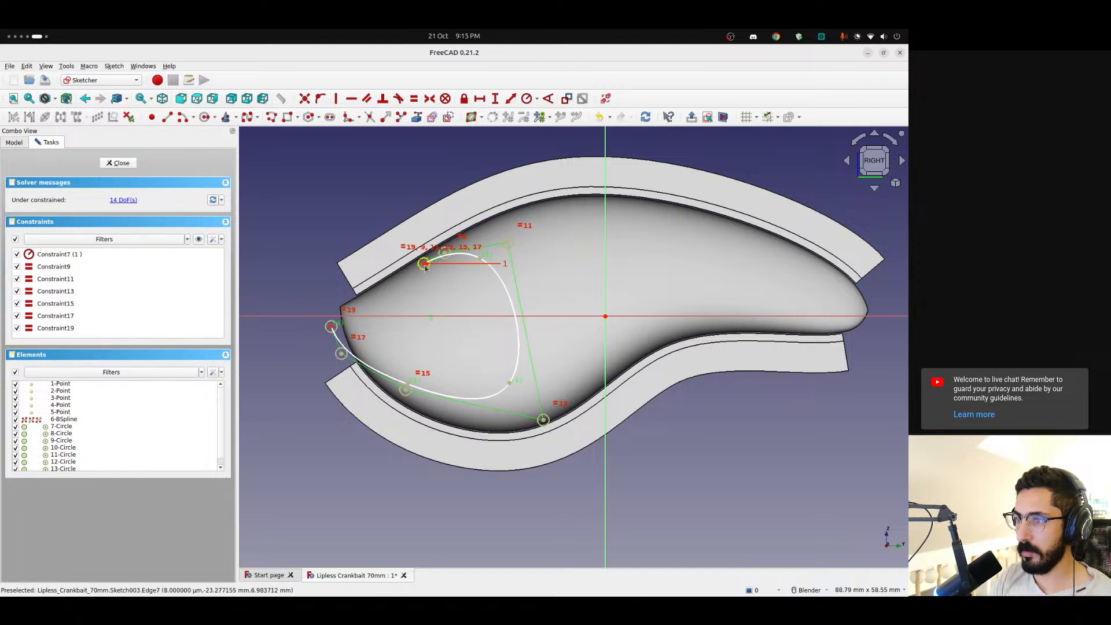
pyautogui.moveTo(424, 263); pyautogui.dragTo(417, 266)
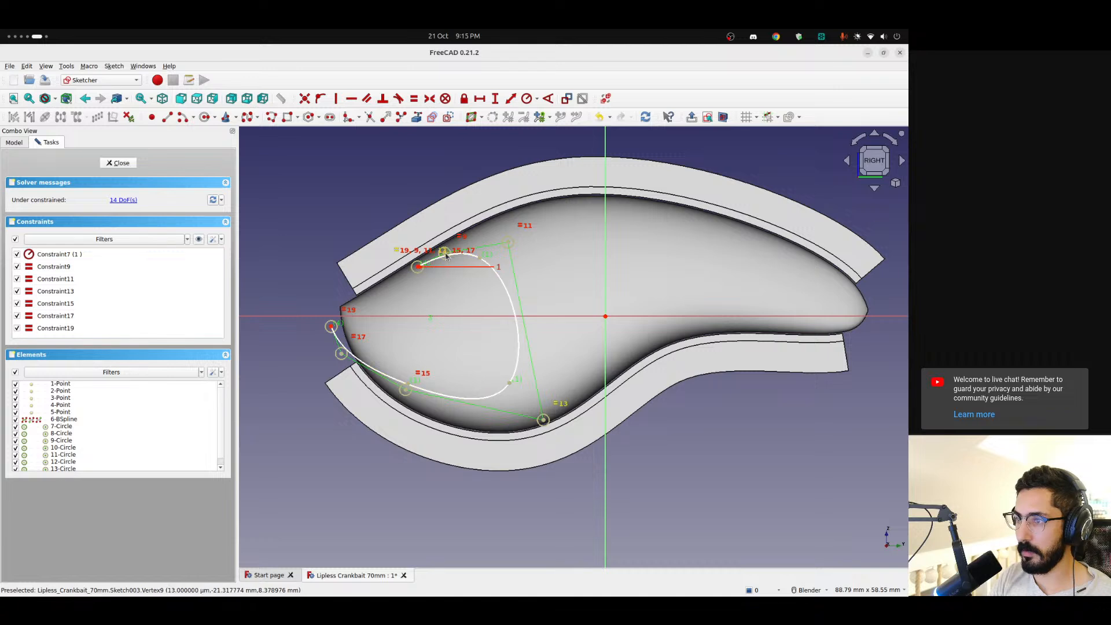
pyautogui.scroll(3, 444, 257)
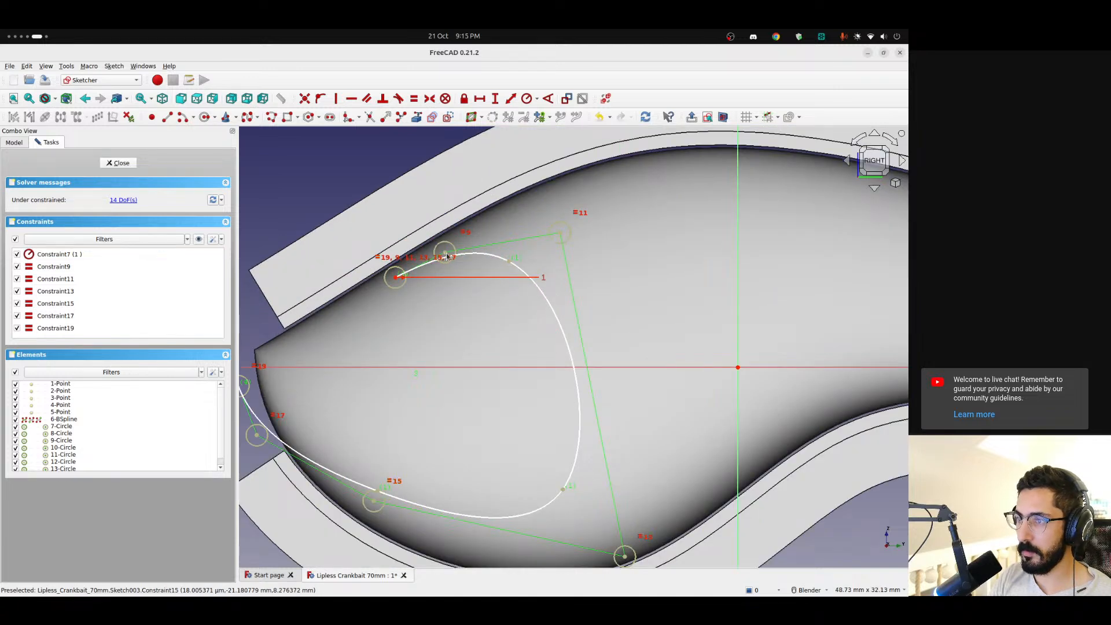
pyautogui.moveTo(447, 256); pyautogui.dragTo(457, 261)
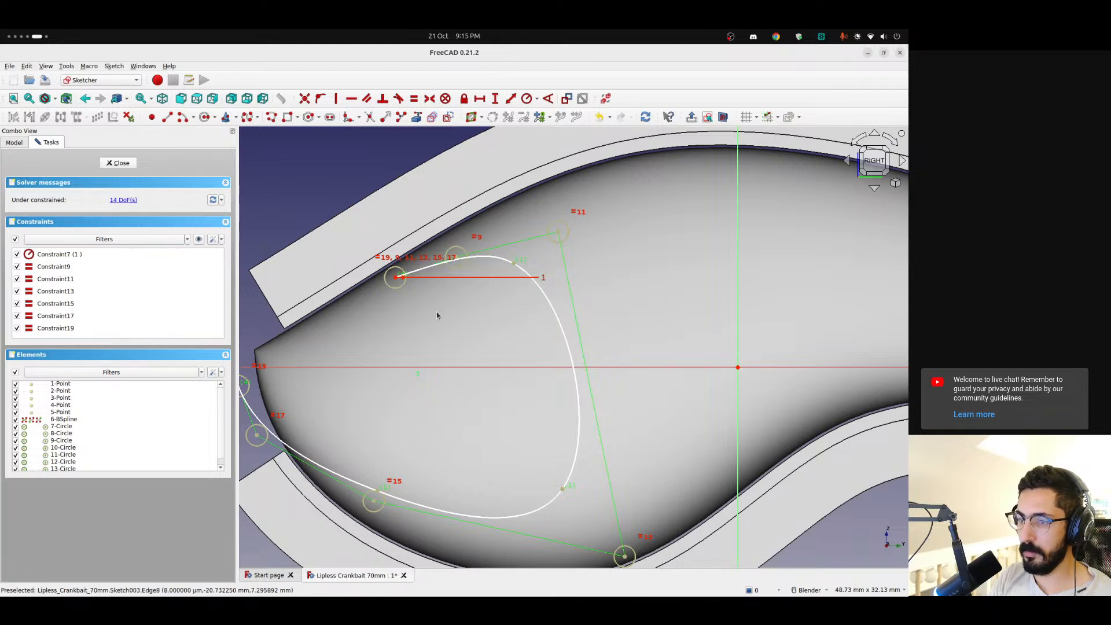
pyautogui.scroll(-5, 436, 311)
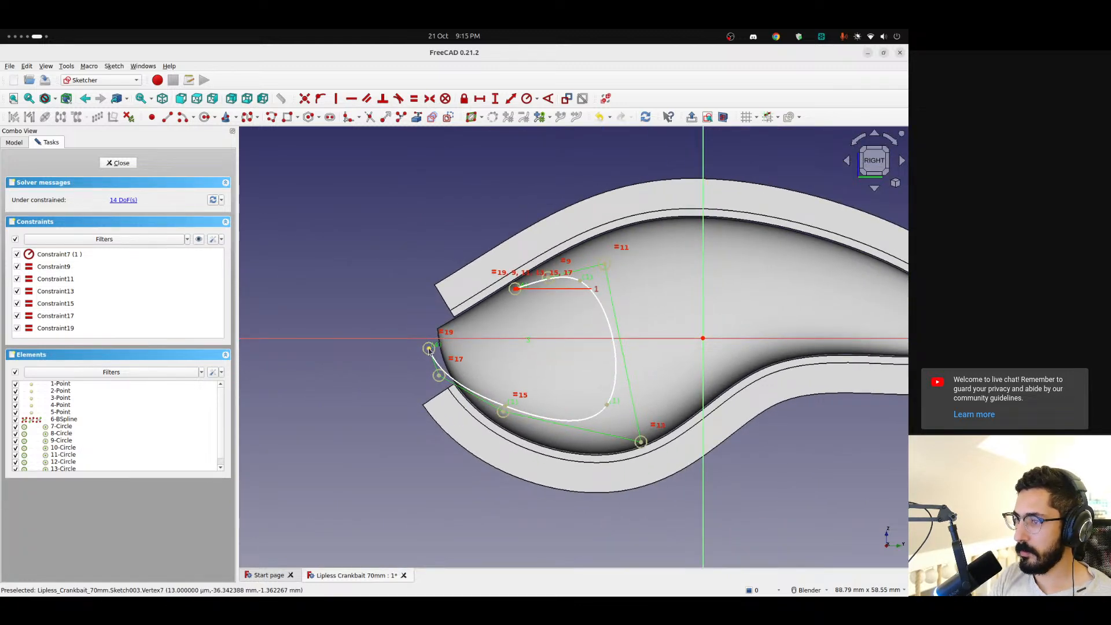
pyautogui.moveTo(429, 349); pyautogui.dragTo(417, 354)
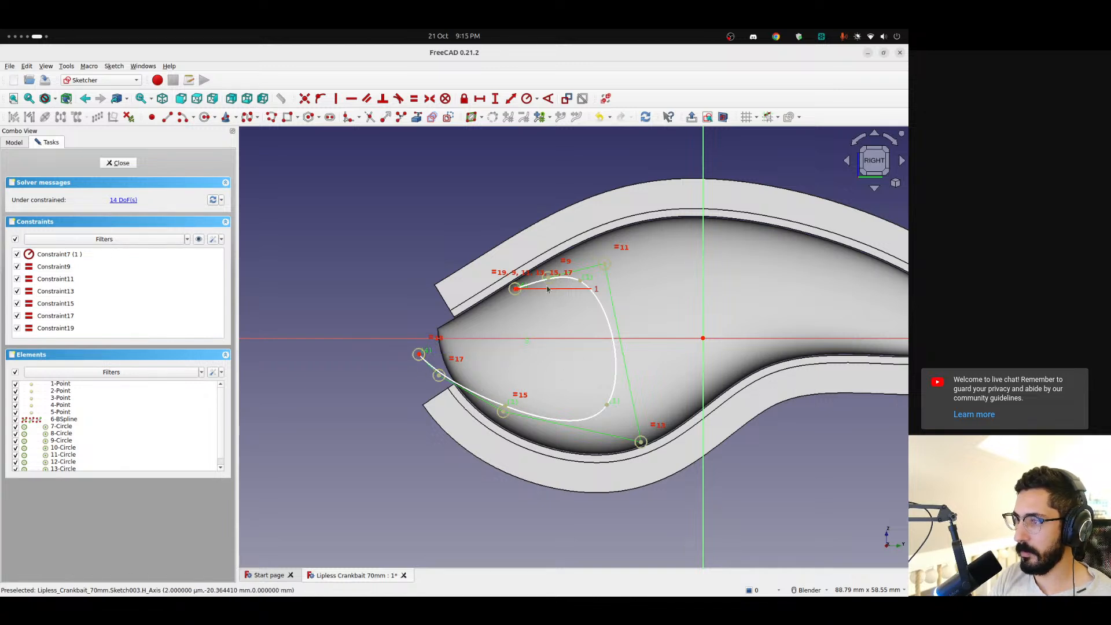
# Close the gill profile with a horizontal line about 11.6 mm long from the spline's upper end and a line down to its lower end
pyautogui.scroll(3, 508, 290)
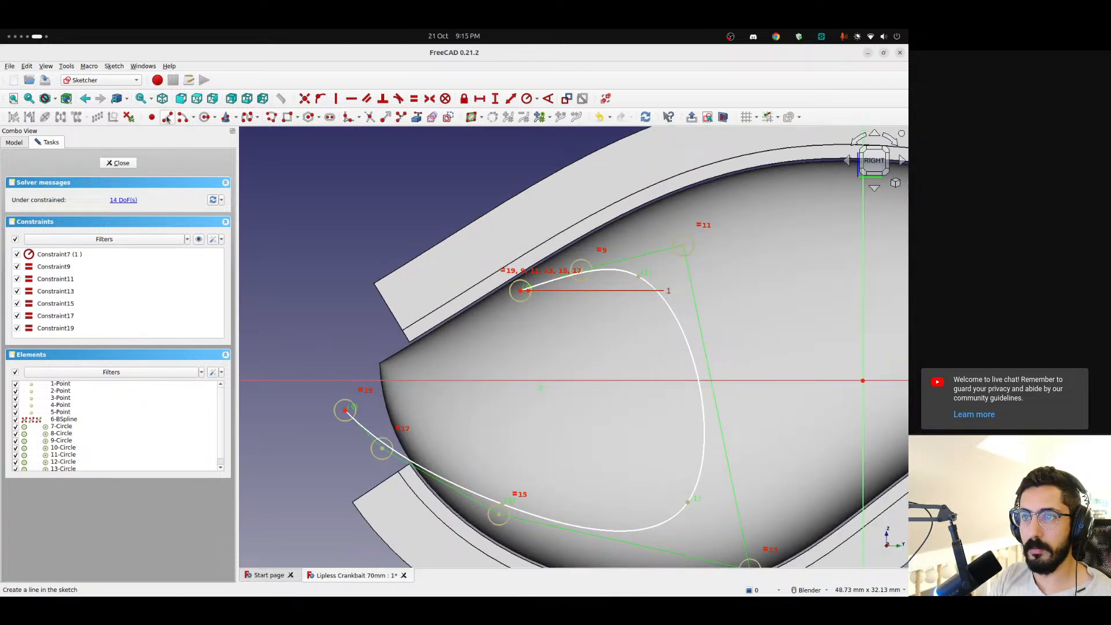
pyautogui.click(166, 117)
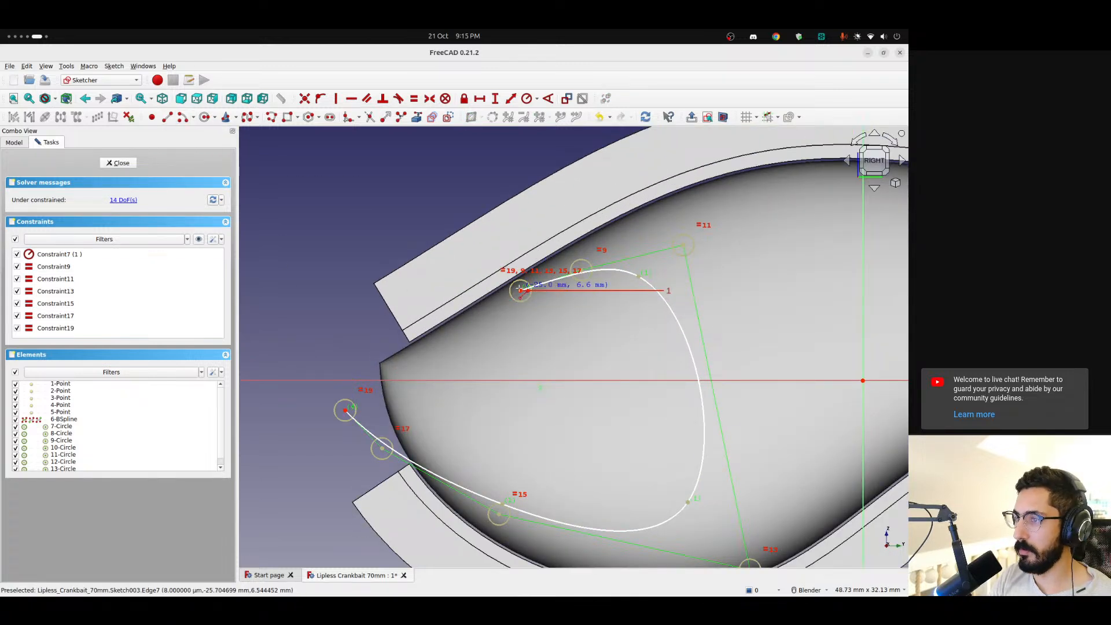
pyautogui.click(520, 291)
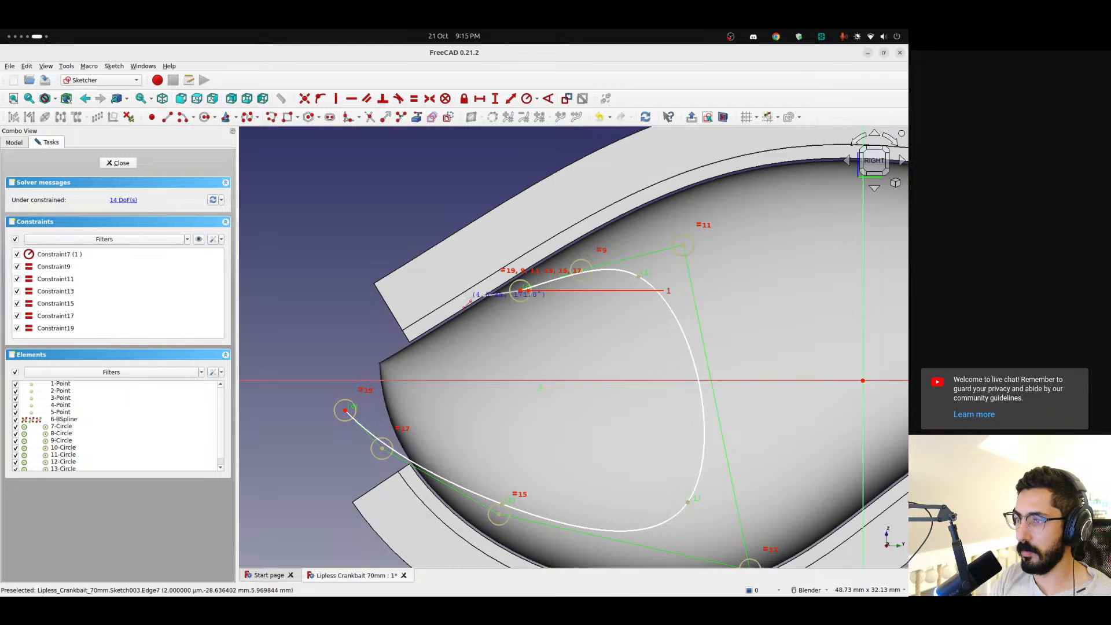
pyautogui.click(360, 289)
pyautogui.click(360, 291)
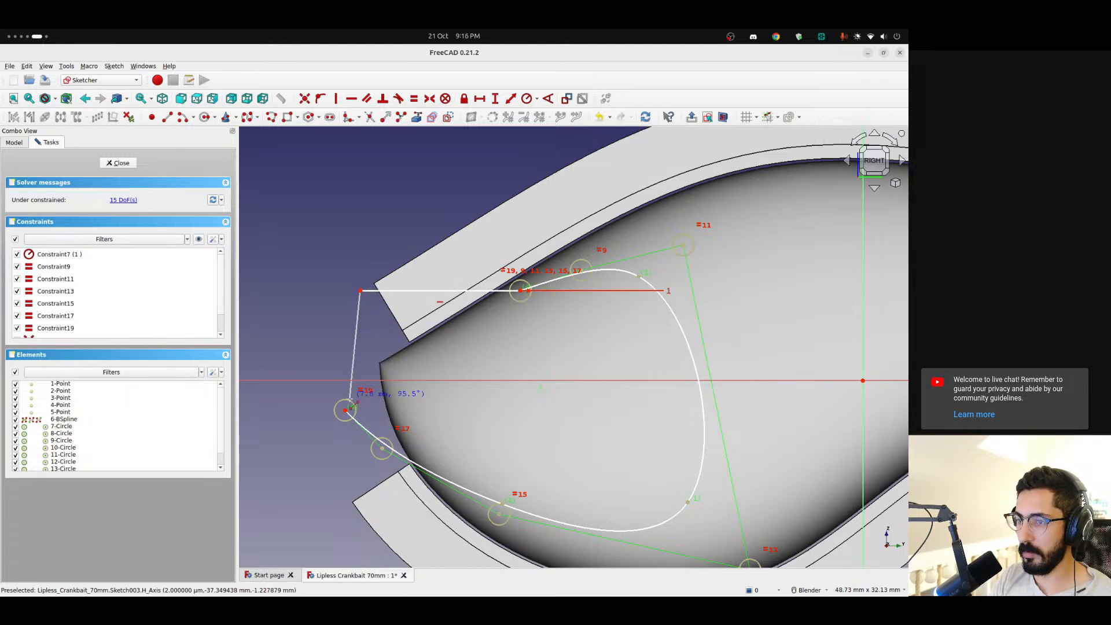
pyautogui.click(345, 410)
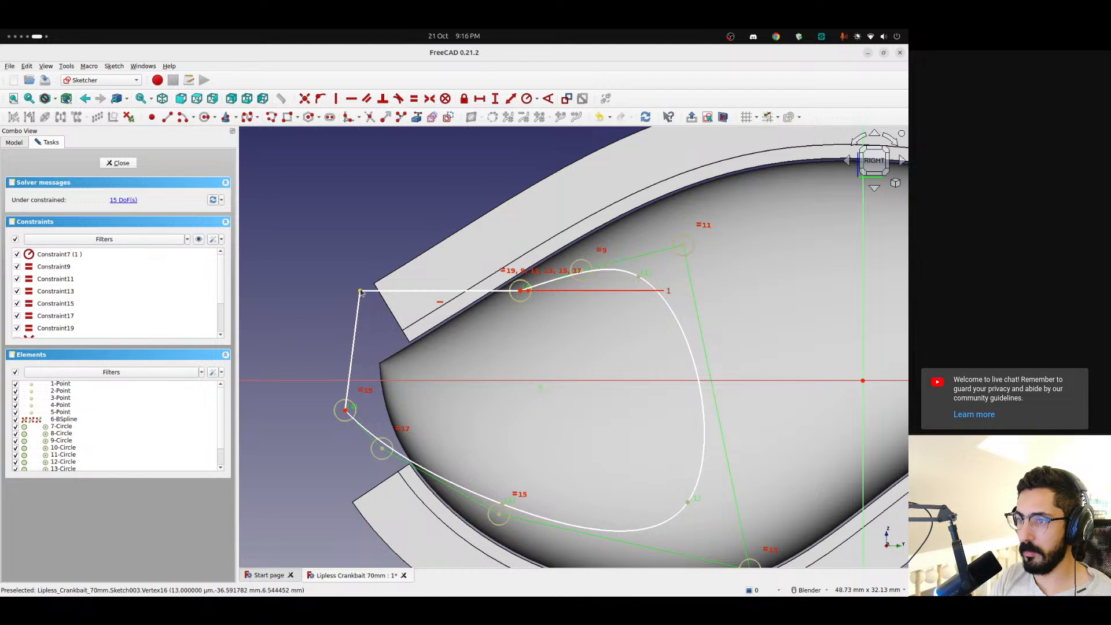
# Constrain the closing line beyond the nose to vertical and move the profile's upper outer corner slightly inward and down
pyautogui.moveTo(359, 295); pyautogui.dragTo(348, 295)
pyautogui.click(348, 317)
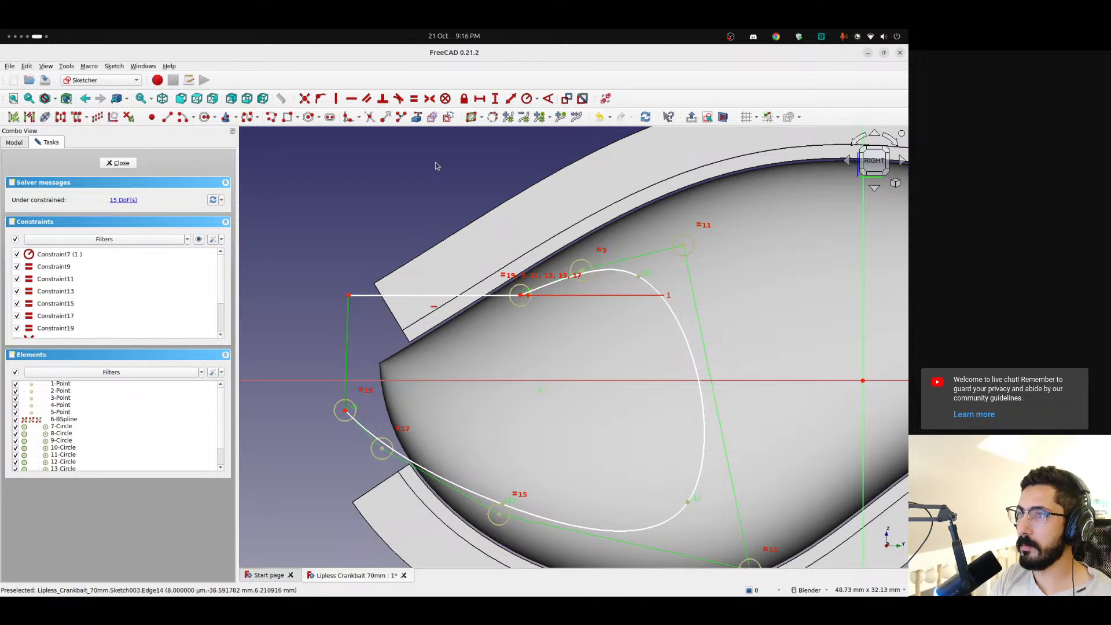
pyautogui.click(335, 98)
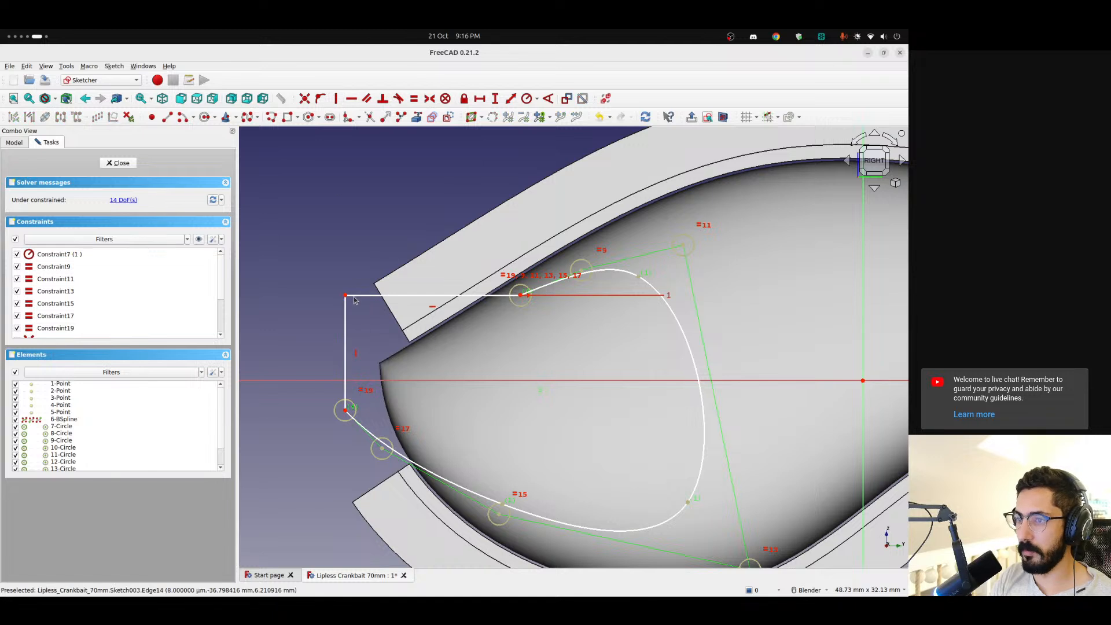
pyautogui.moveTo(349, 295); pyautogui.dragTo(365, 311)
pyautogui.scroll(-5, 360, 265)
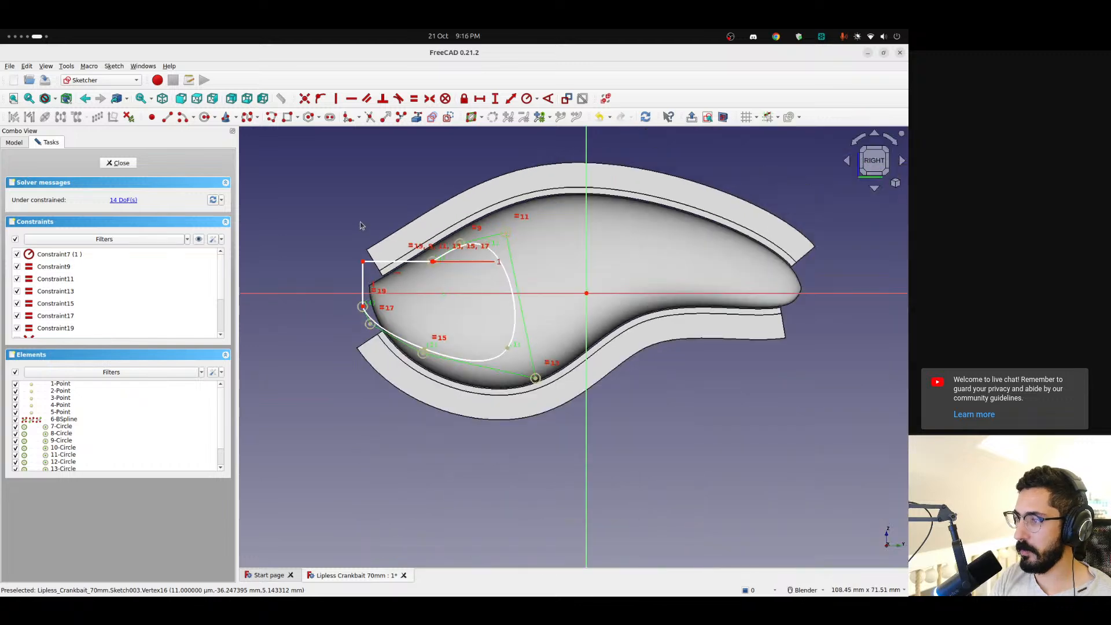
pyautogui.scroll(3, 375, 205)
pyautogui.scroll(-2, 376, 204)
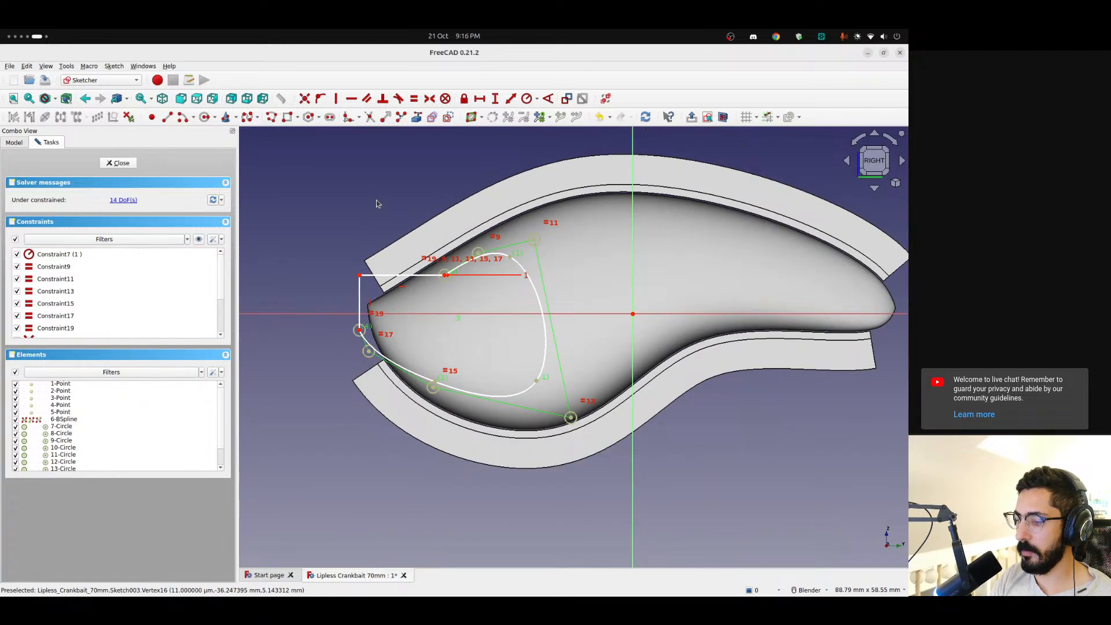
pyautogui.scroll(2, 376, 203)
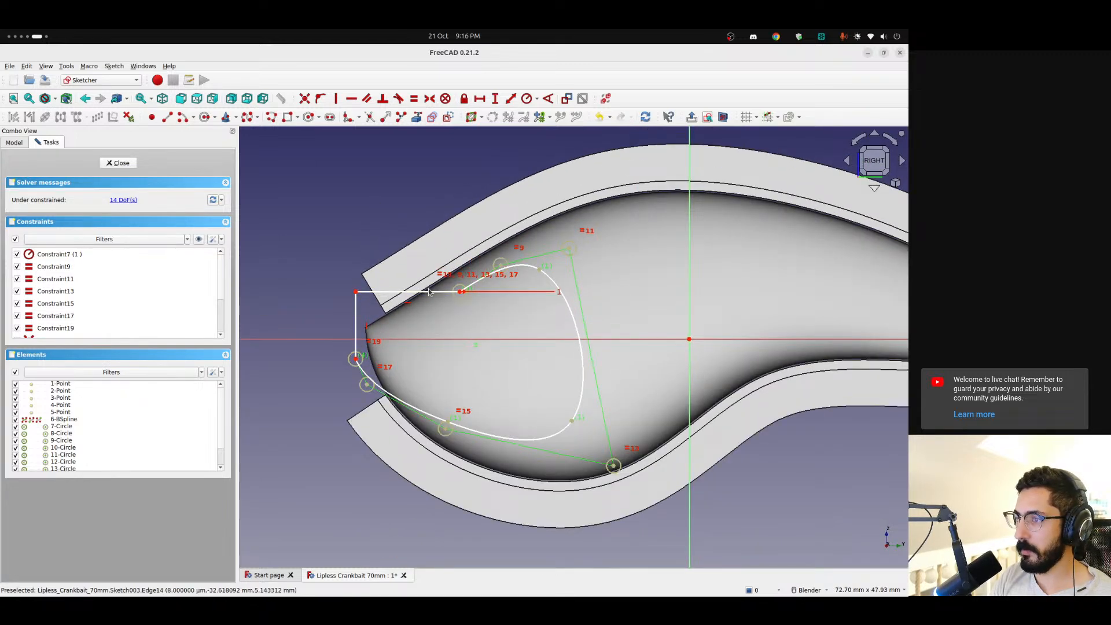
# Finish editing the gill sketch and inspect from several angles how its profile sits against the lure's nose
pyautogui.click(120, 163)
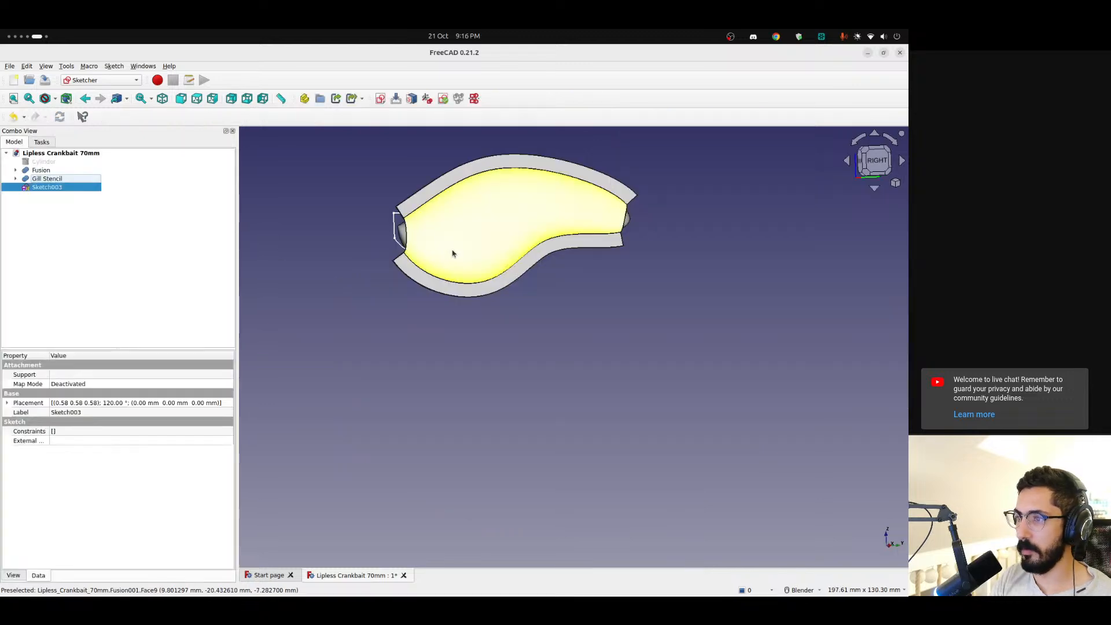
pyautogui.scroll(3, 451, 251)
pyautogui.moveTo(451, 250)
pyautogui.mouseDown(button='middle')
pyautogui.moveTo(736, 325)
pyautogui.moveTo(474, 240)
pyautogui.moveTo(468, 264)
pyautogui.mouseUp(button='middle')
pyautogui.scroll(-5, 429, 223)
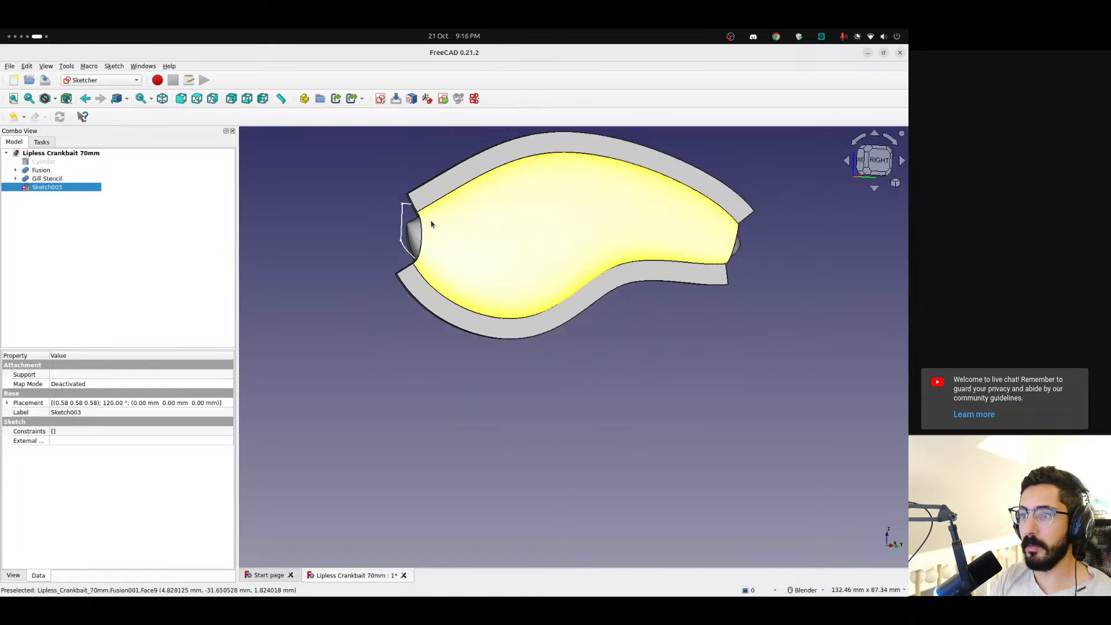
pyautogui.moveTo(429, 223); pyautogui.dragTo(407, 261, button='middle')
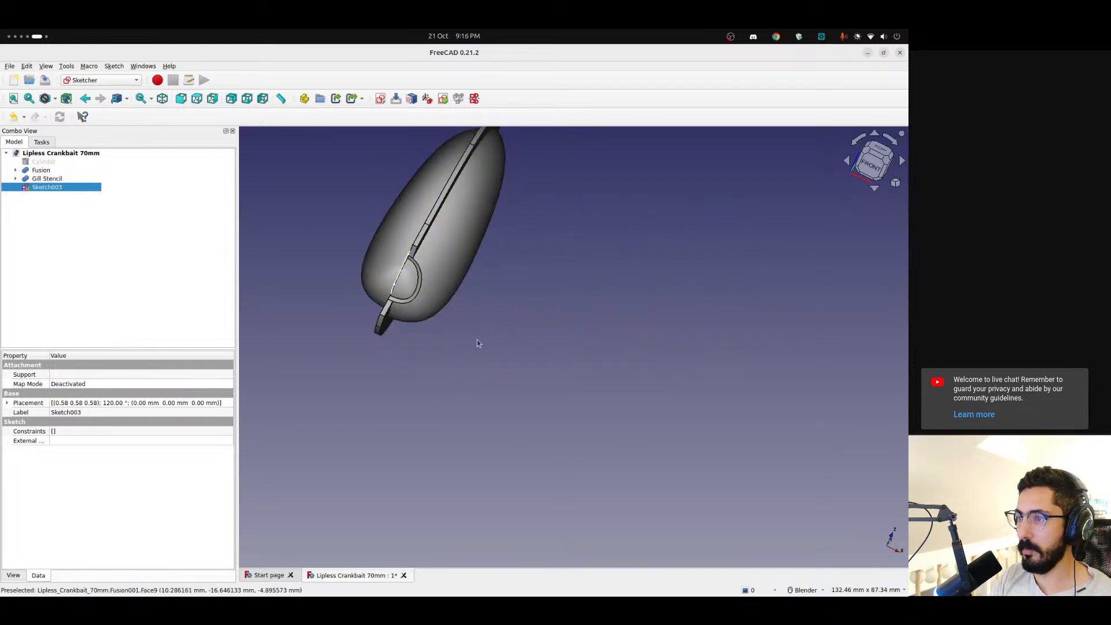
pyautogui.scroll(8, 457, 294)
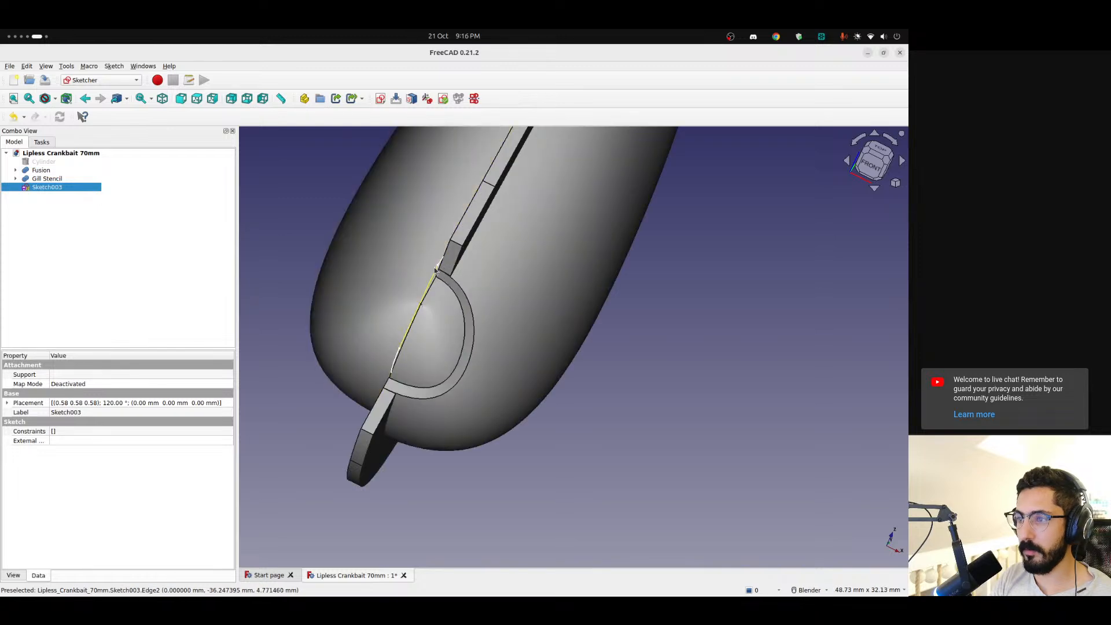
pyautogui.moveTo(457, 294)
pyautogui.mouseDown(button='middle')
pyautogui.moveTo(435, 274)
pyautogui.moveTo(449, 276)
pyautogui.mouseUp(button='middle')
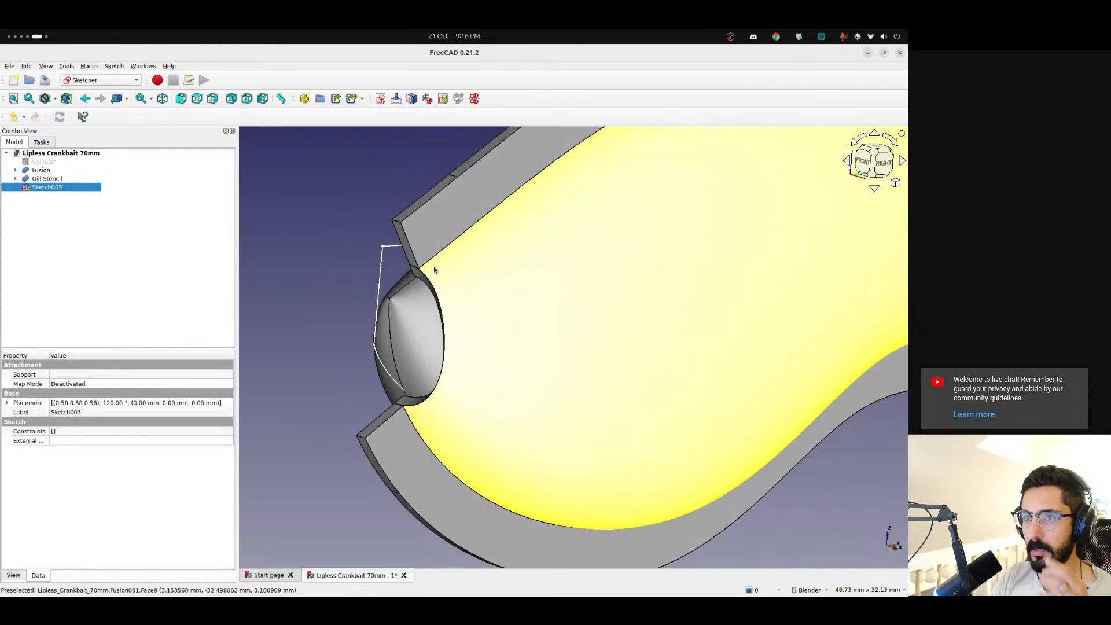
# Switch to the Curves workbench and try to map the gill sketch onto the Gill Stencil's side face with Sketch on surface
pyautogui.click(98, 80)
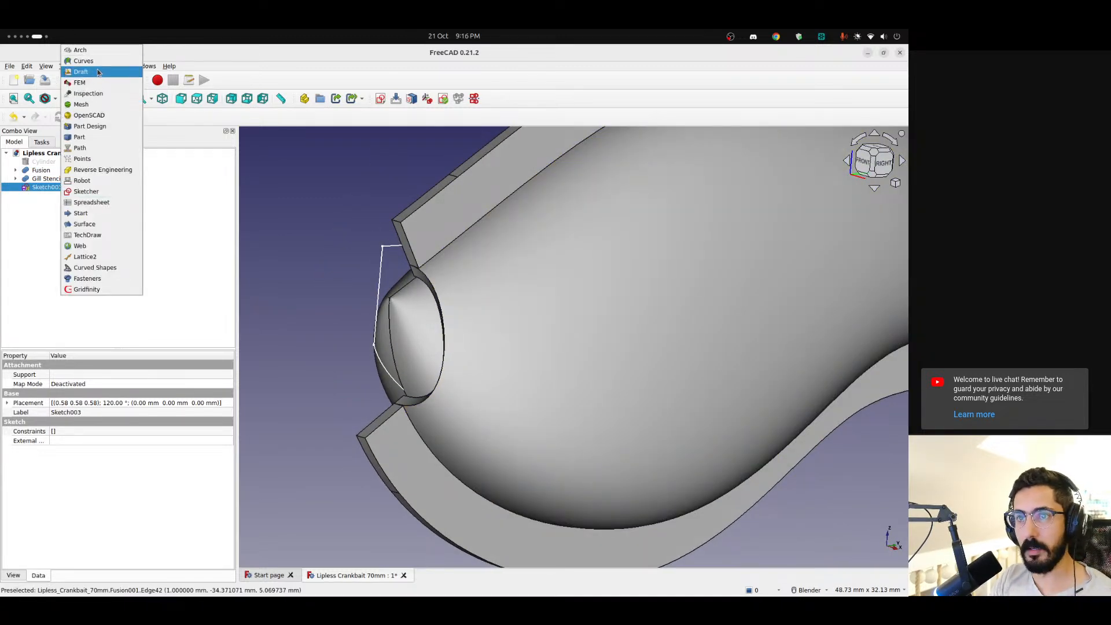
pyautogui.click(95, 61)
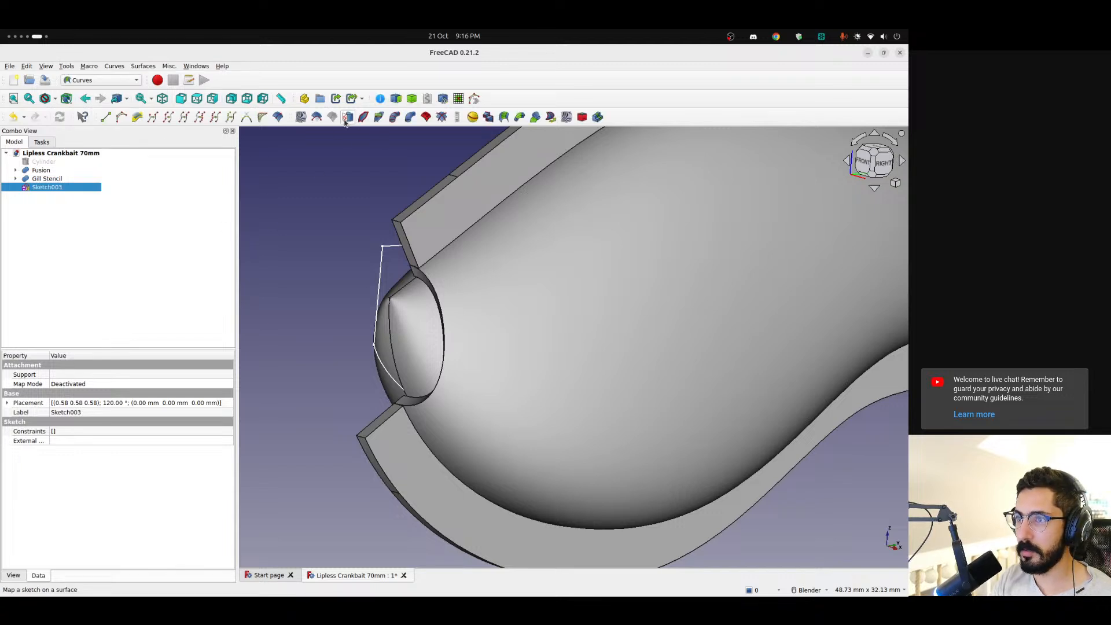
pyautogui.rightClick(120, 232)
pyautogui.click(82, 216)
pyautogui.click(71, 220)
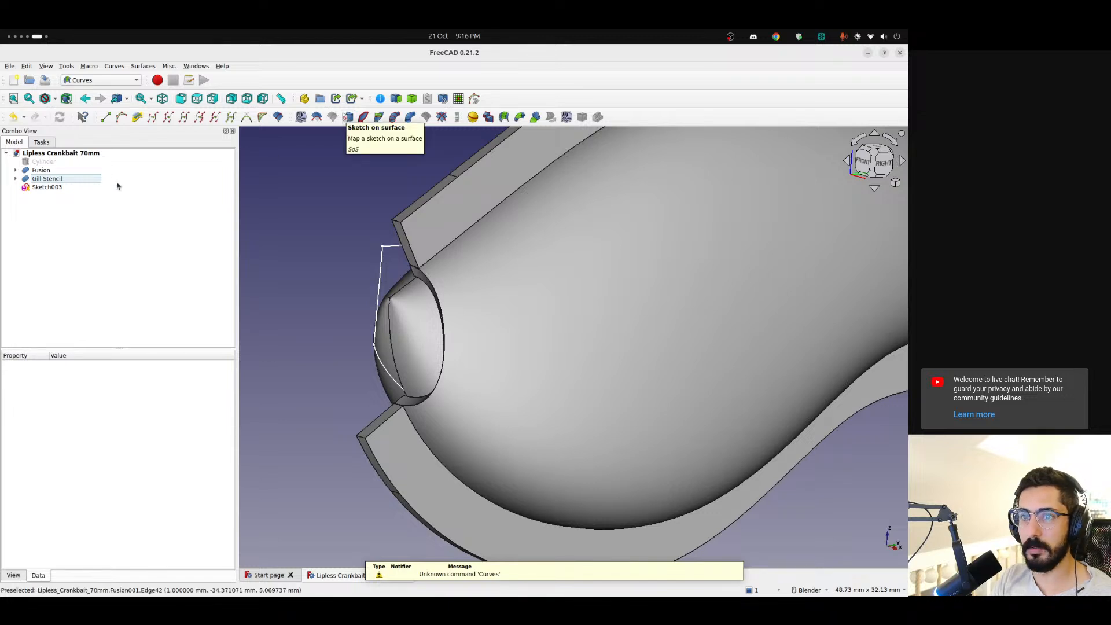
pyautogui.click(48, 188)
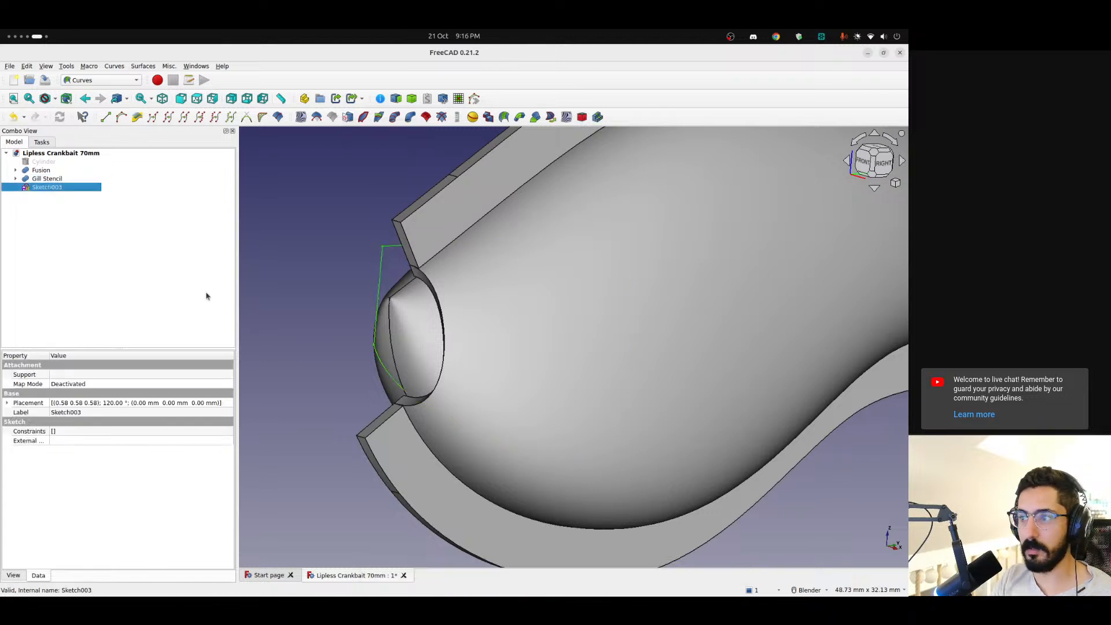
pyautogui.click(513, 280)
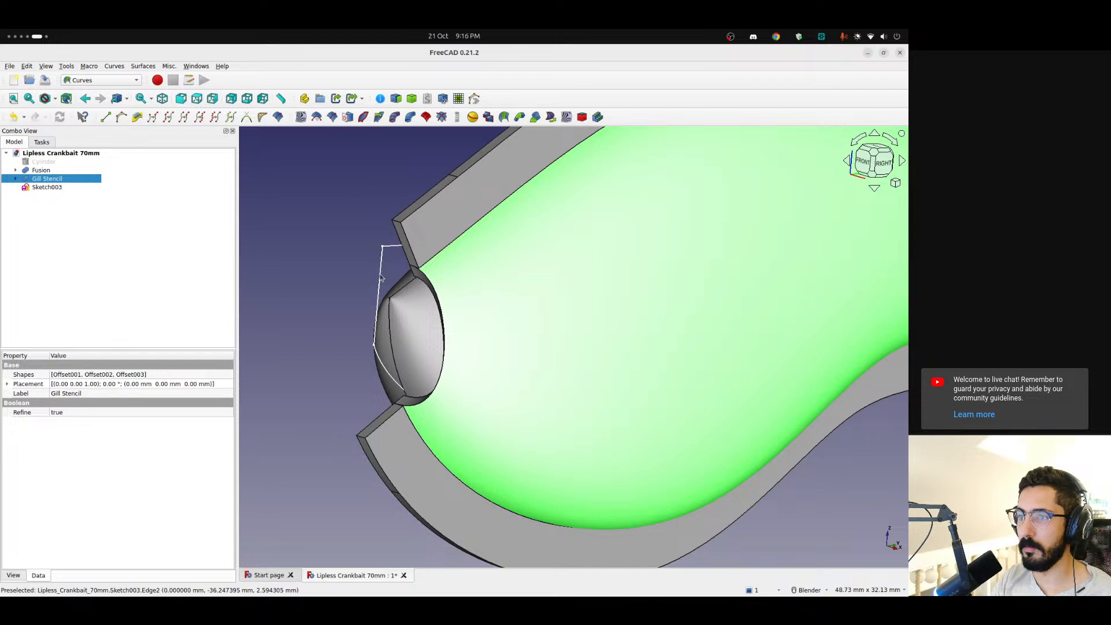
pyautogui.click(79, 211)
pyautogui.click(41, 187)
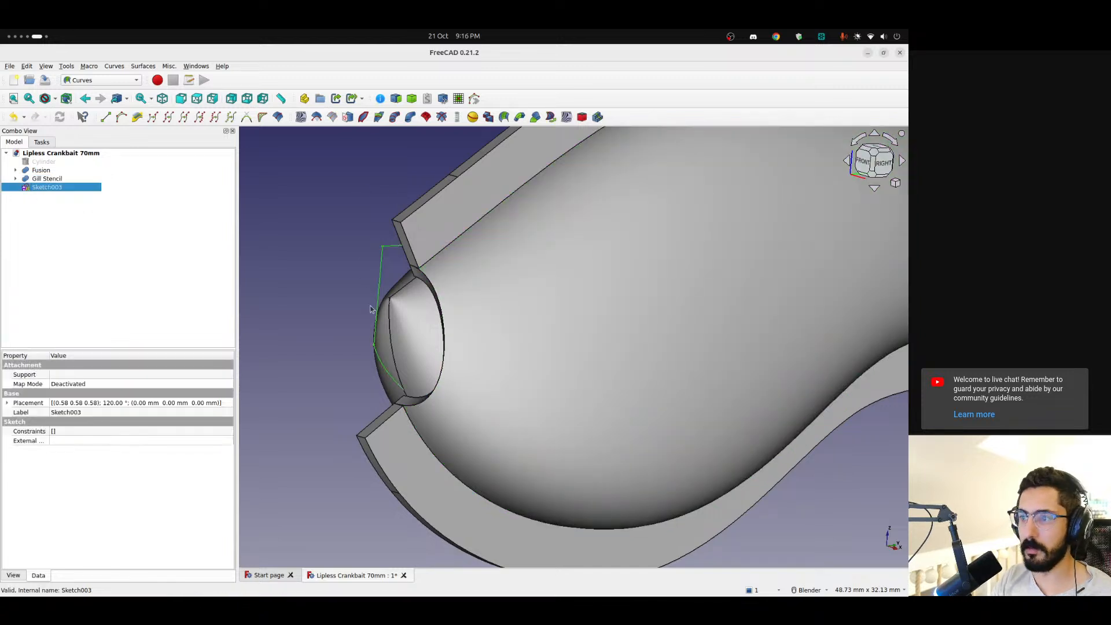
pyautogui.keyDown('ctrl'); pyautogui.click(577, 267); pyautogui.keyUp('ctrl')
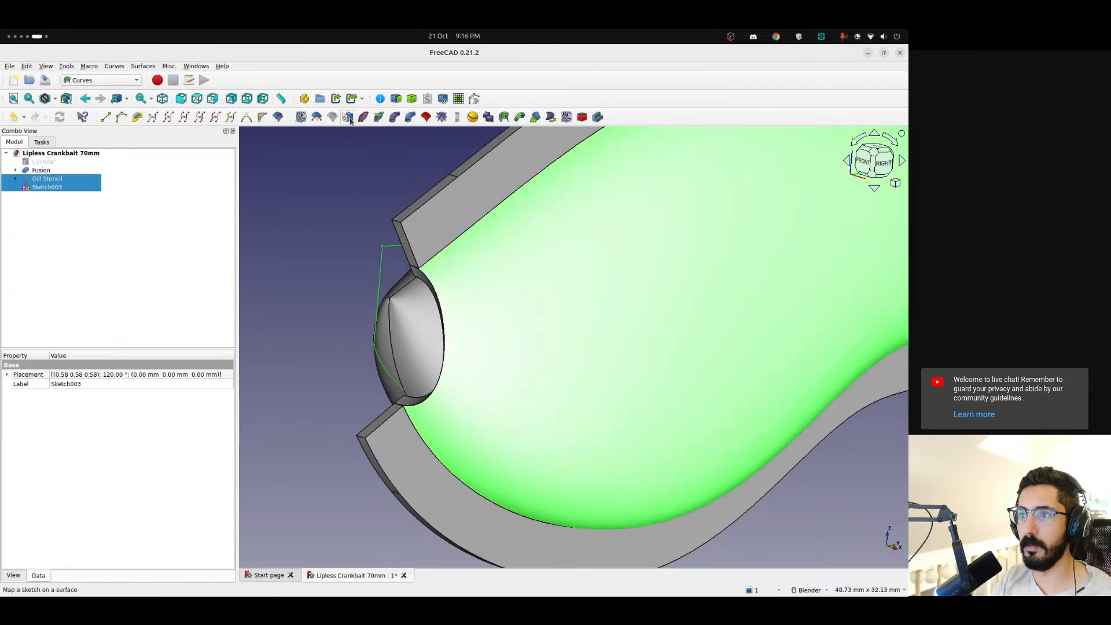
pyautogui.click(350, 119)
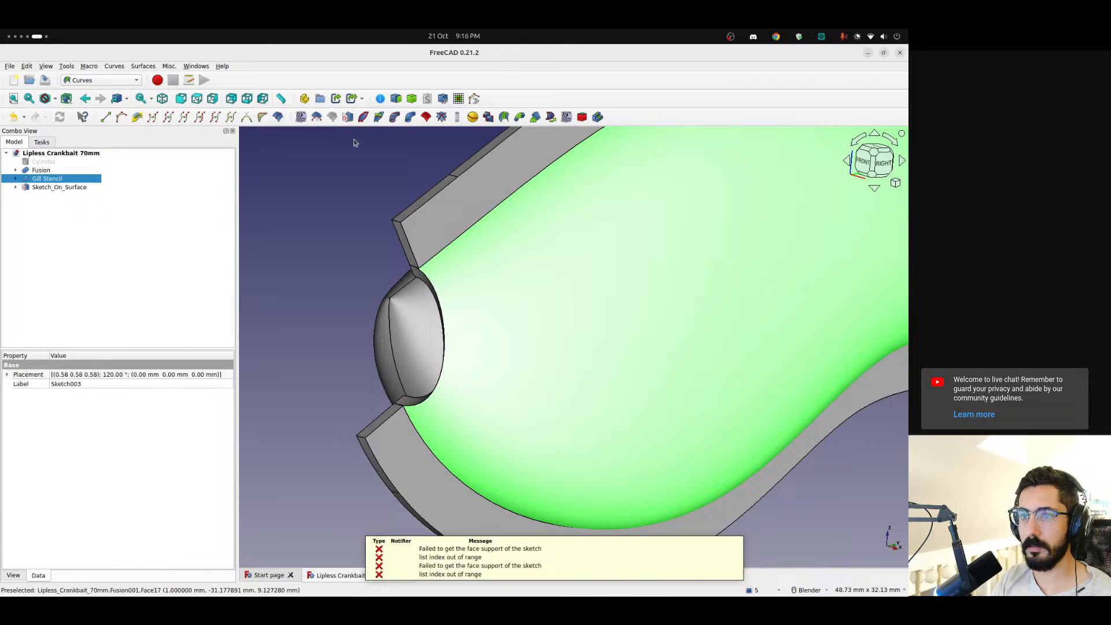
# Examine the Sketch_On_Surface object's properties and compare its source sketch with the nose from several angles
pyautogui.scroll(-3, 350, 258)
pyautogui.click(293, 261)
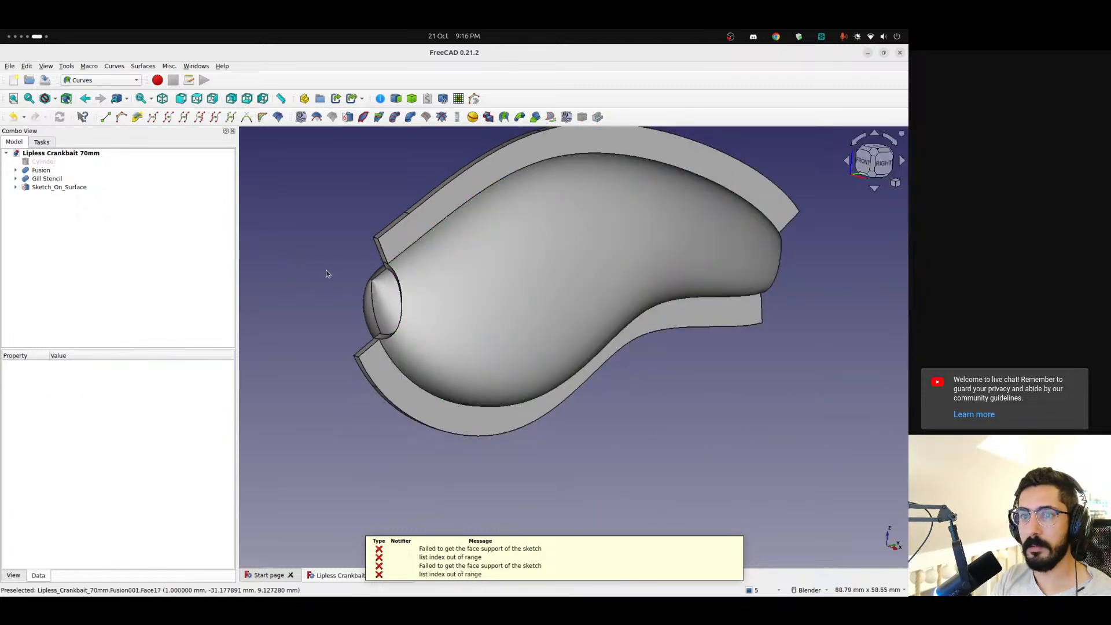
pyautogui.moveTo(335, 250)
pyautogui.mouseDown(button='middle')
pyautogui.moveTo(562, 292)
pyautogui.moveTo(293, 248)
pyautogui.mouseUp(button='middle')
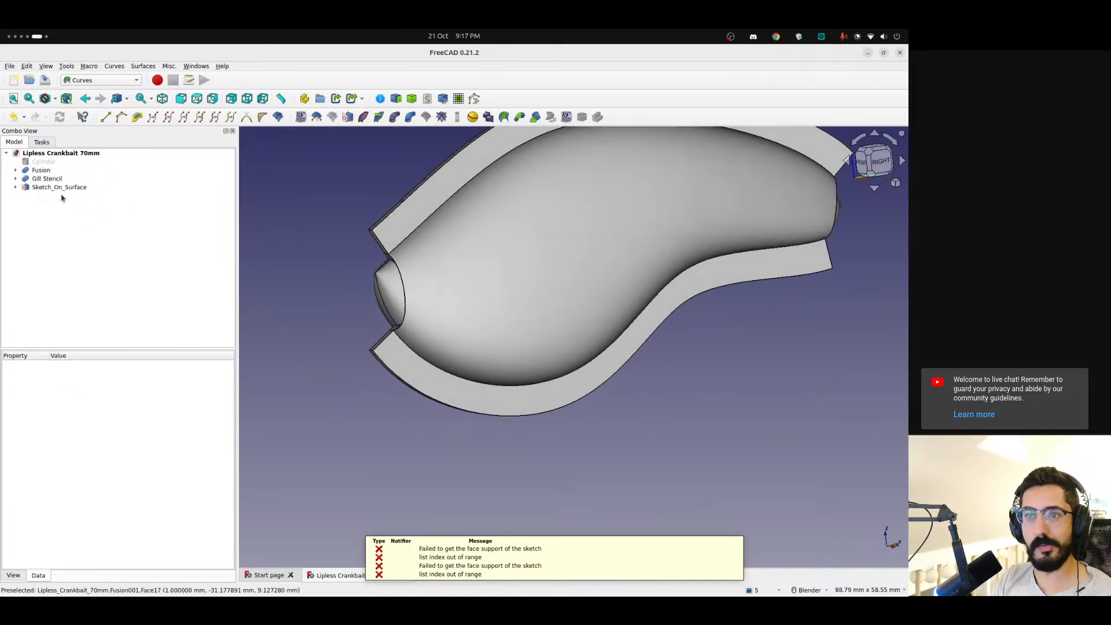
pyautogui.click(25, 190)
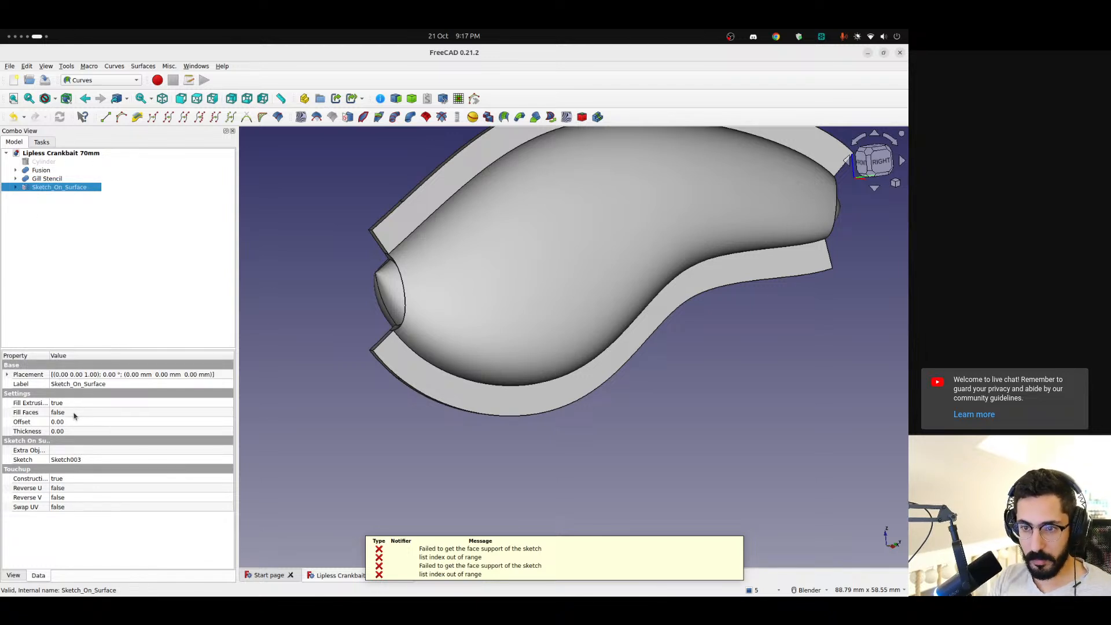
pyautogui.moveTo(49, 356); pyautogui.dragTo(69, 356)
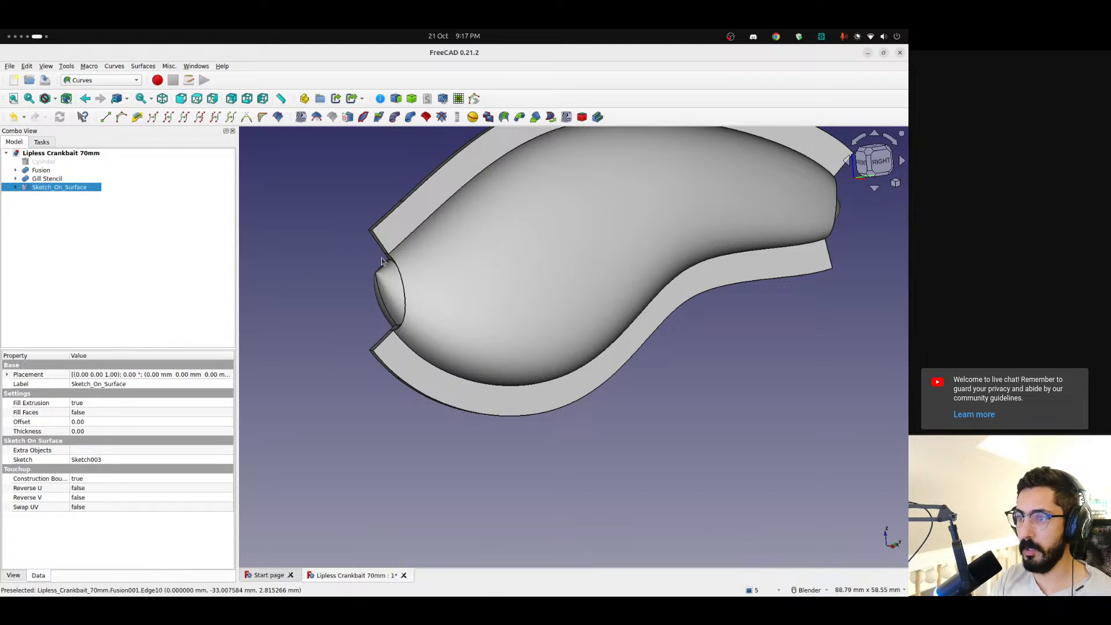
pyautogui.click(856, 136)
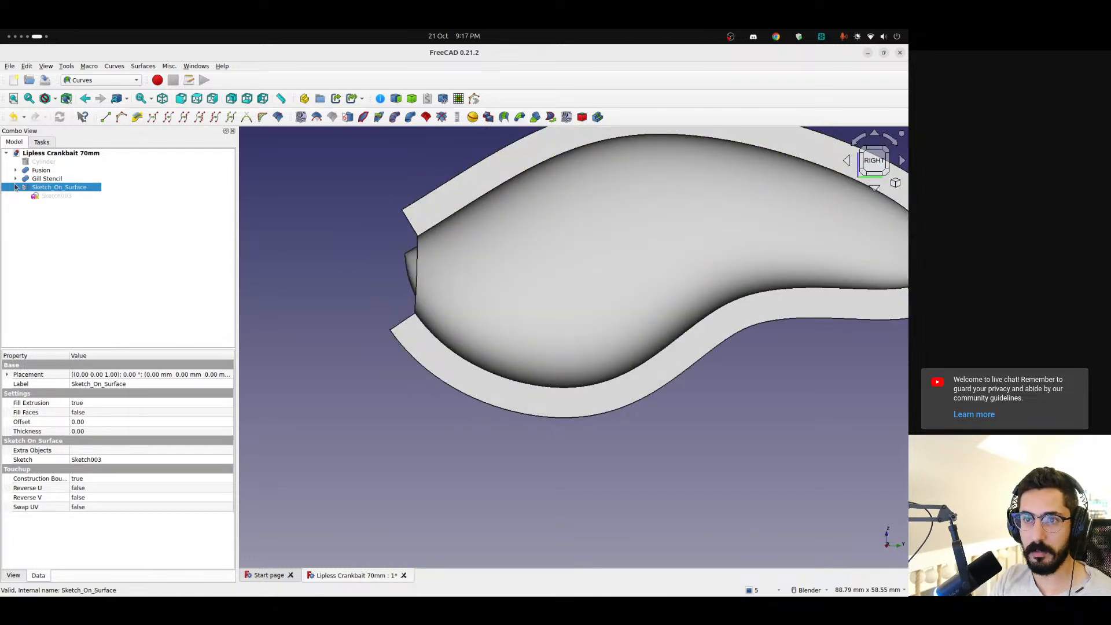
pyautogui.click(46, 197)
pyautogui.scroll(5, 369, 244)
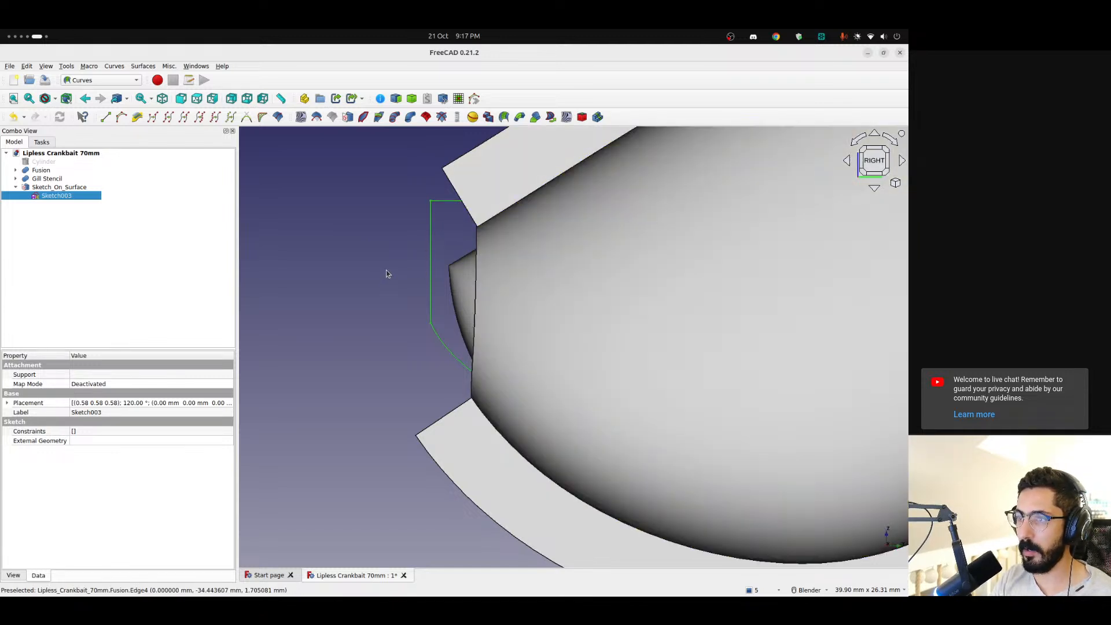
pyautogui.click(57, 187)
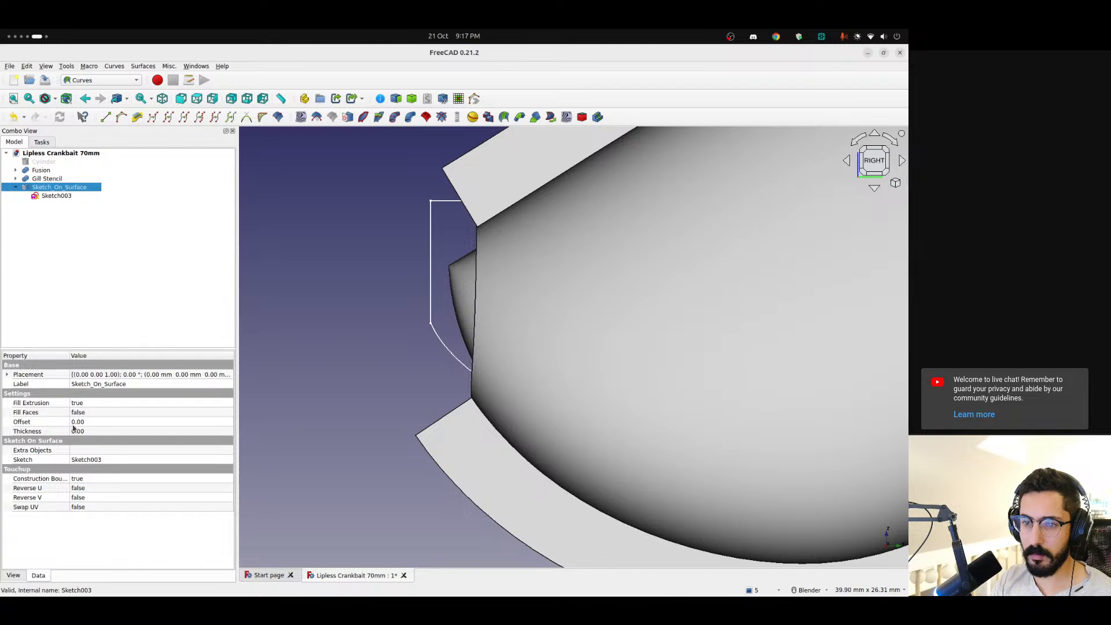
pyautogui.moveTo(493, 260); pyautogui.dragTo(629, 292, button='middle')
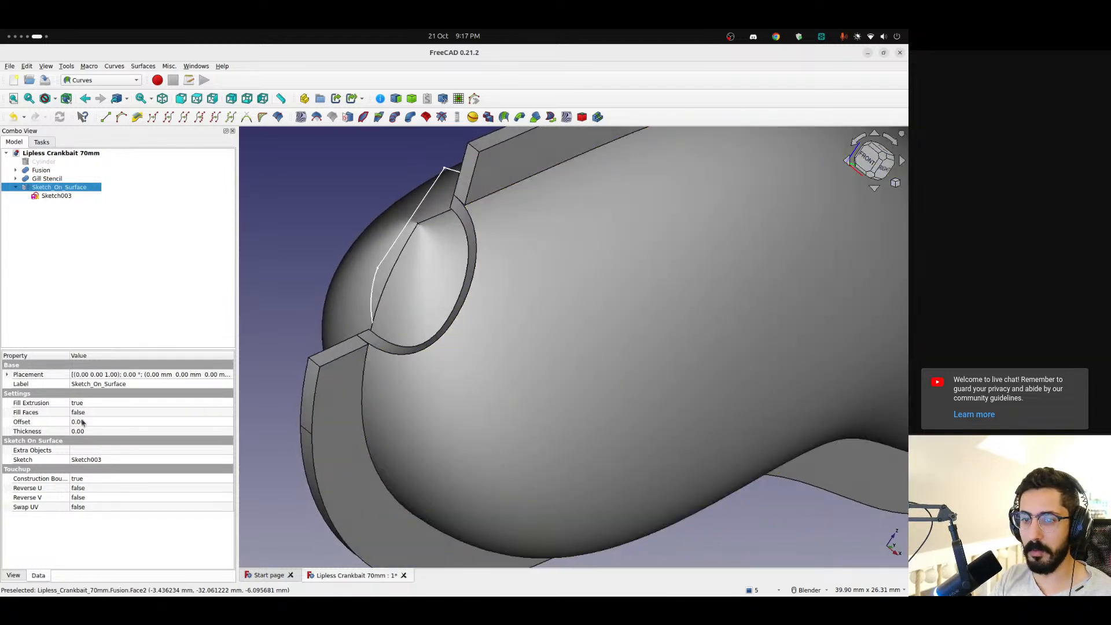
pyautogui.moveTo(410, 260)
pyautogui.mouseDown(button='middle')
pyautogui.moveTo(626, 367)
pyautogui.moveTo(584, 324)
pyautogui.mouseUp(button='middle')
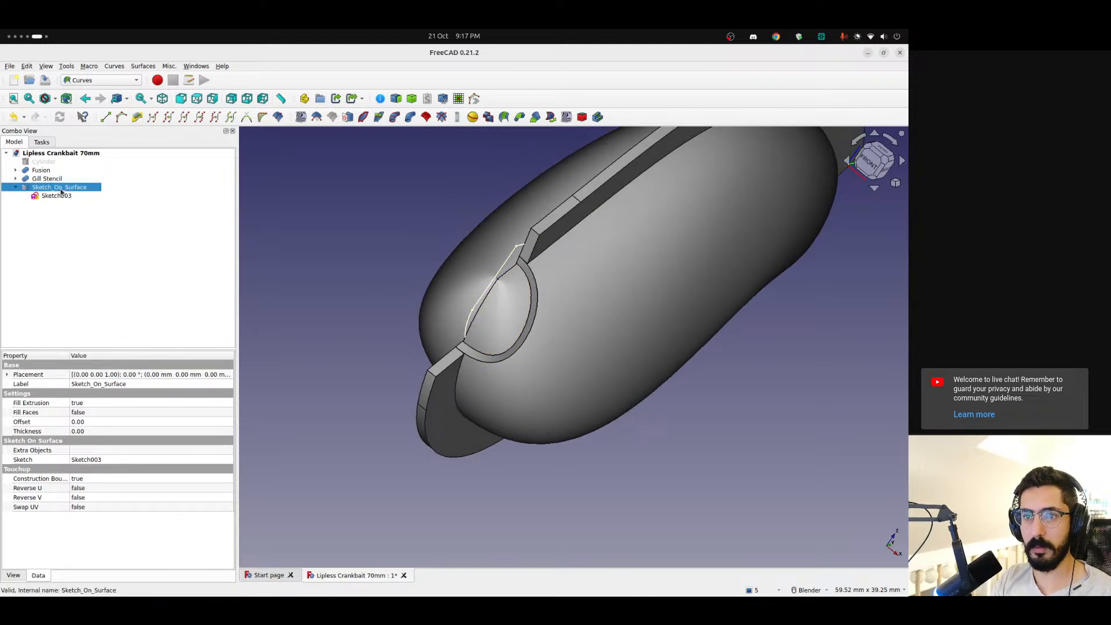
# Reopen the gill sketch and delete the horizontal and vertical lines that close the profile beyond the nose
pyautogui.doubleClick(57, 196)
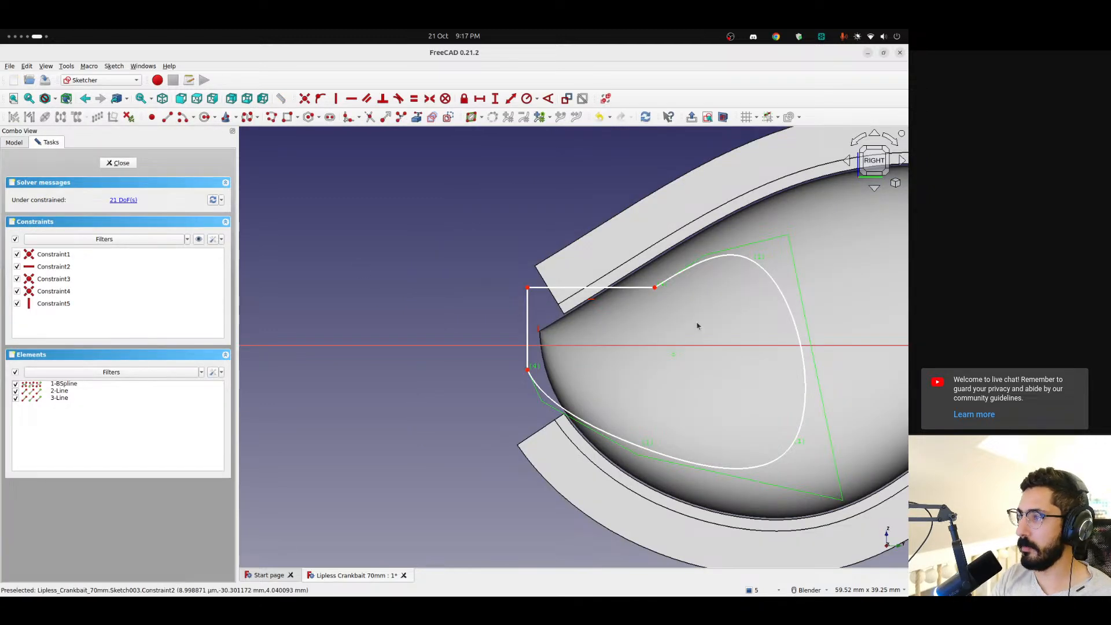
pyautogui.scroll(1, 680, 324)
pyautogui.keyDown('shift'); pyautogui.moveTo(675, 336); pyautogui.dragTo(498, 295, button='middle'); pyautogui.keyUp('shift')
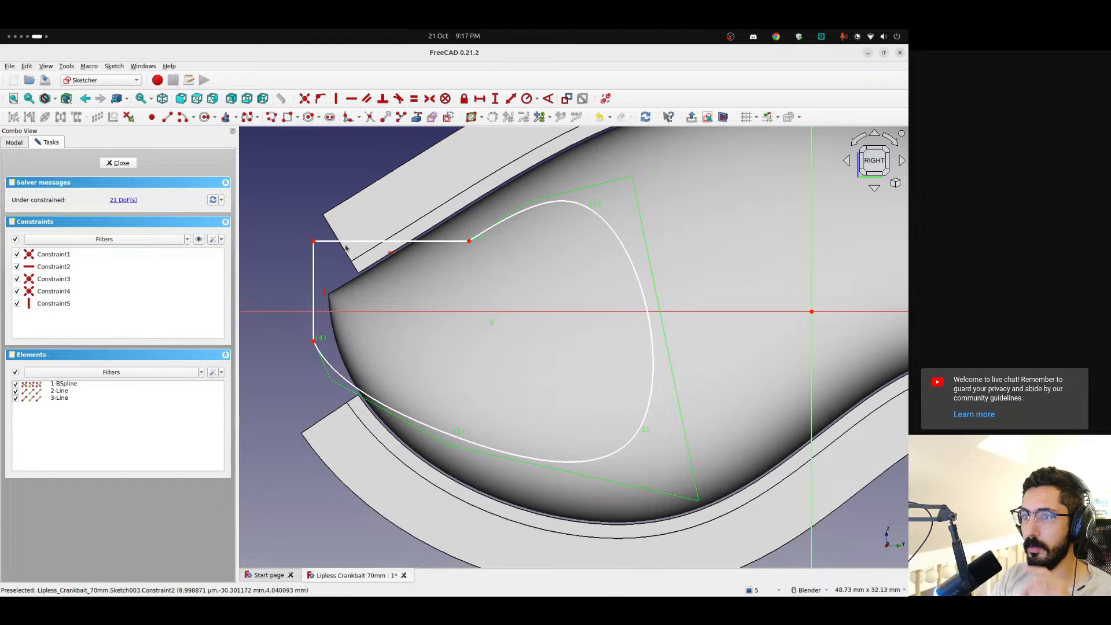
pyautogui.click(378, 242)
pyautogui.press('Delete')
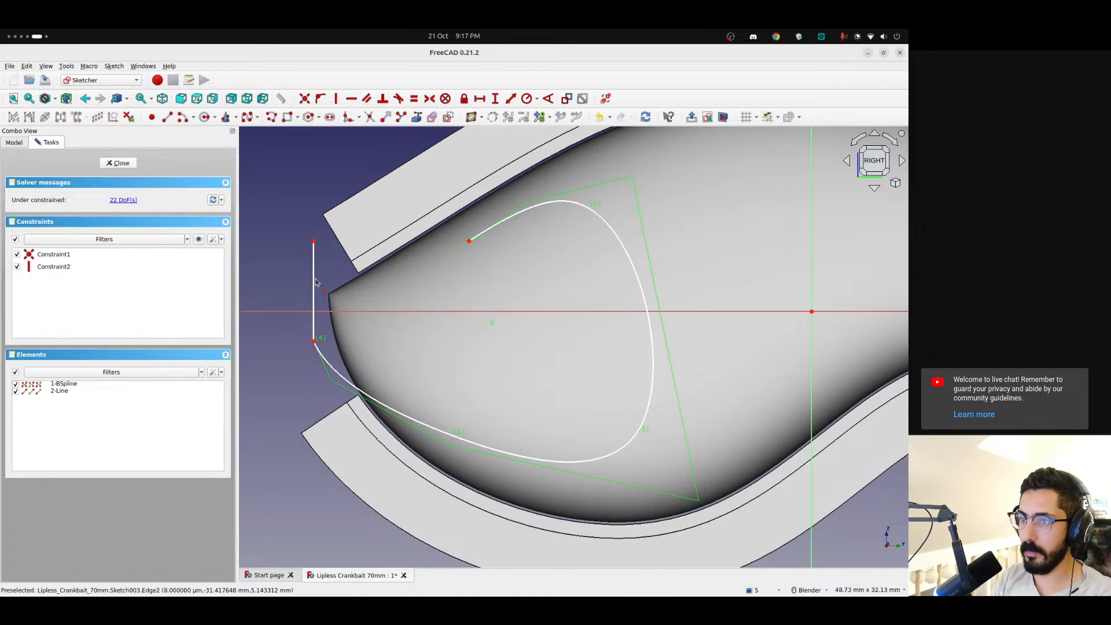
pyautogui.click(315, 291)
pyautogui.press('Delete')
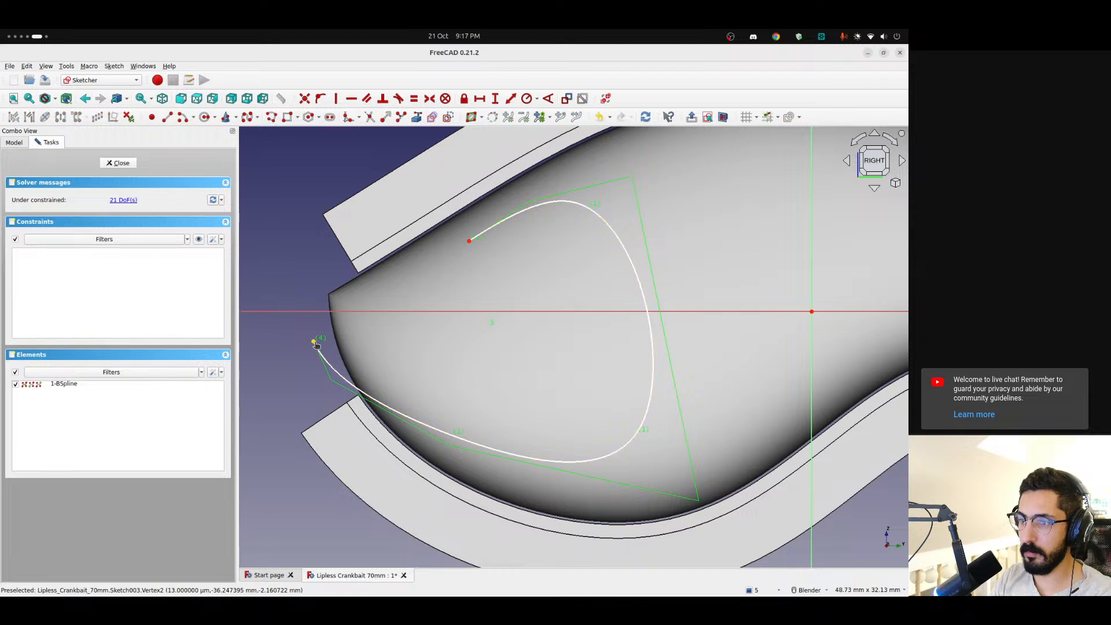
# Move the gill spline's lower end point from beyond the nose inward onto the lure body, and finish the sketch
pyautogui.moveTo(348, 350); pyautogui.dragTo(365, 347)
pyautogui.moveTo(365, 347)
pyautogui.mouseDown(button='middle')
pyautogui.moveTo(479, 332)
pyautogui.moveTo(519, 240)
pyautogui.moveTo(612, 313)
pyautogui.moveTo(747, 324)
pyautogui.moveTo(535, 335)
pyautogui.mouseUp(button='middle')
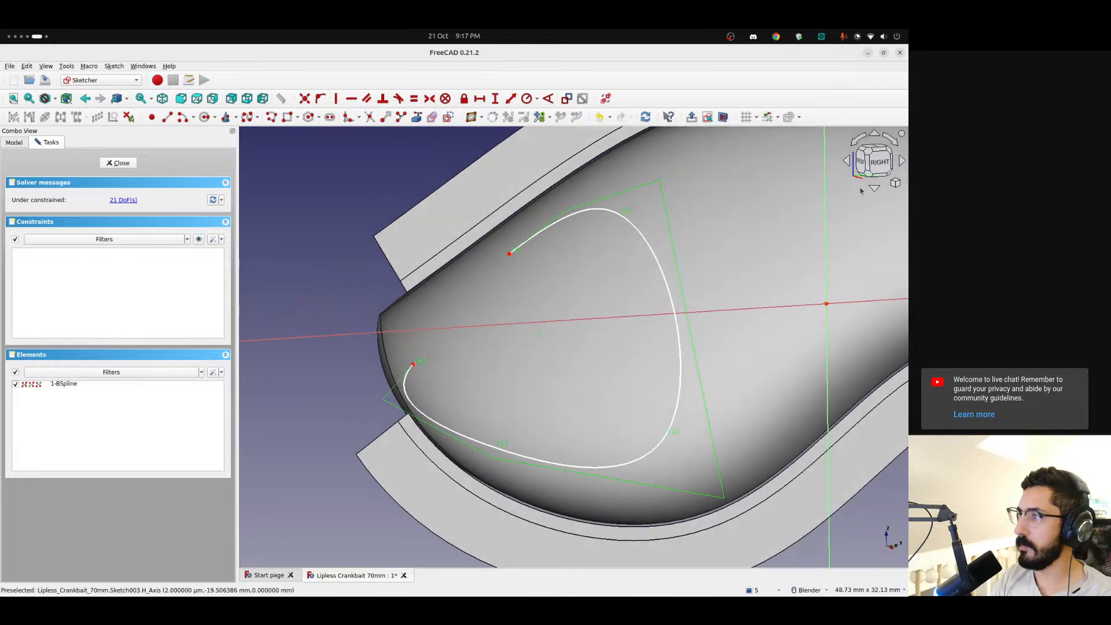
pyautogui.click(880, 164)
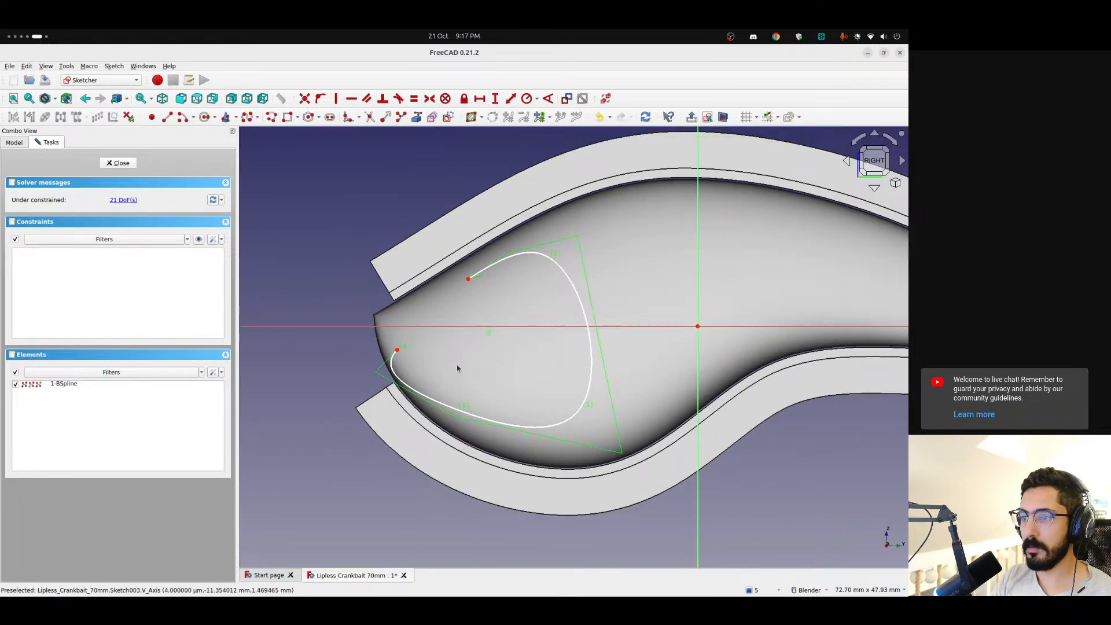
pyautogui.keyDown('shift'); pyautogui.moveTo(458, 372); pyautogui.dragTo(493, 343, button='middle'); pyautogui.keyUp('shift')
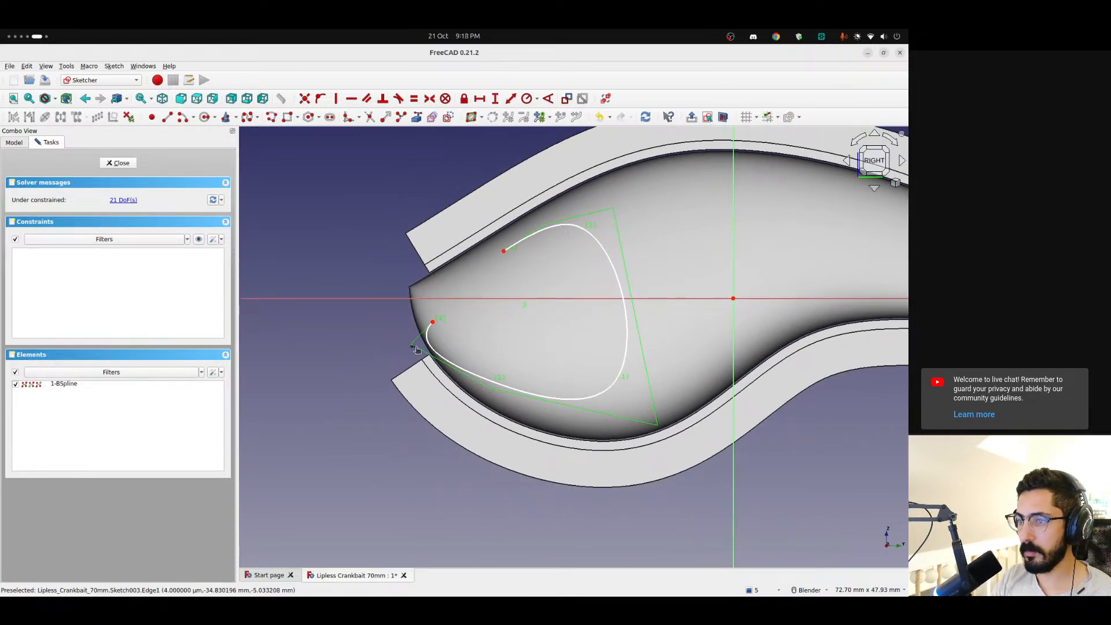
pyautogui.scroll(4, 407, 364)
pyautogui.scroll(-3, 391, 353)
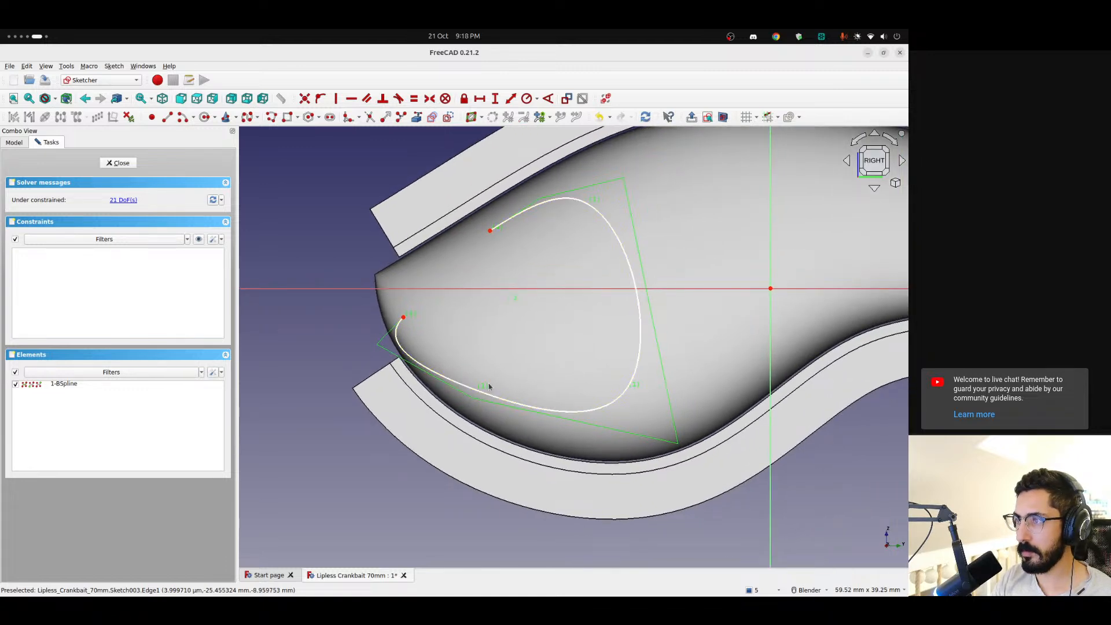
pyautogui.scroll(1, 503, 363)
pyautogui.click(127, 164)
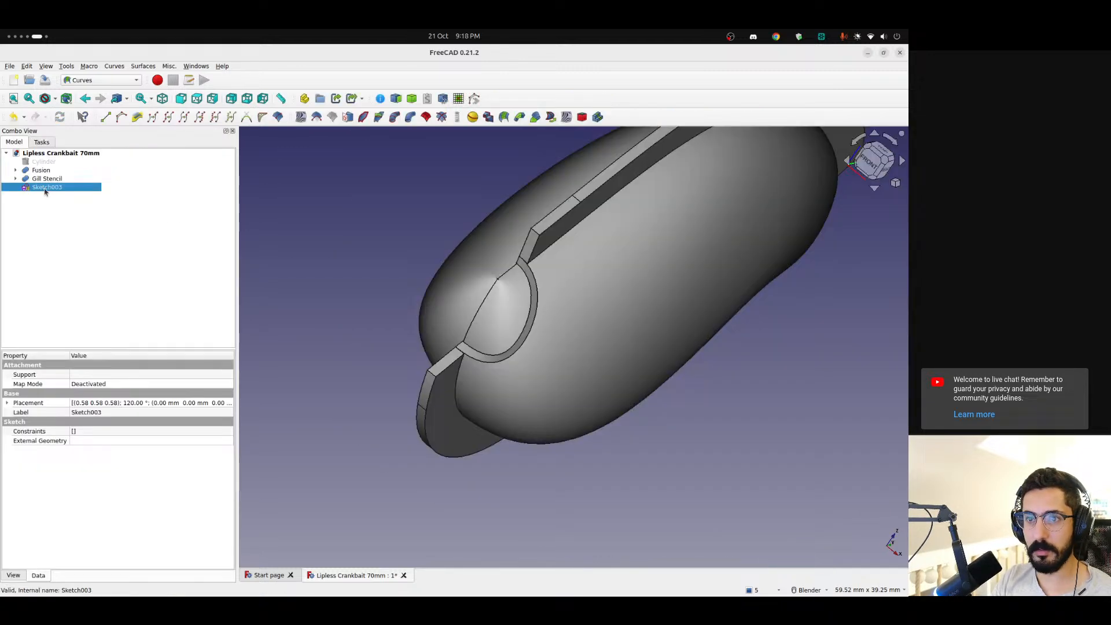
# Reopen the gill sketch, shift its spline slightly away from the nose, and reposition its lower end point closer to the nose tip
pyautogui.doubleClick(45, 188)
pyautogui.moveTo(649, 396)
pyautogui.keyDown('shift'); pyautogui.mouseDown(button='middle')
pyautogui.moveTo(501, 323)
pyautogui.moveTo(665, 376)
pyautogui.moveTo(803, 333)
pyautogui.moveTo(512, 326)
pyautogui.mouseUp(button='middle'); pyautogui.keyUp('shift')
pyautogui.scroll(3, 431, 332)
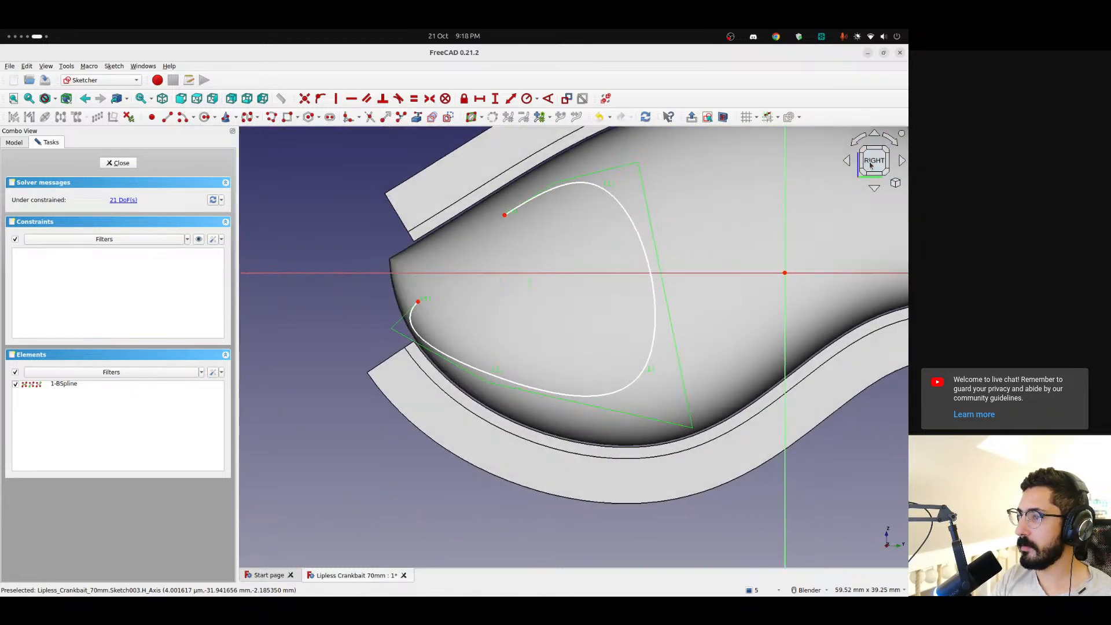
pyautogui.scroll(-3, 474, 339)
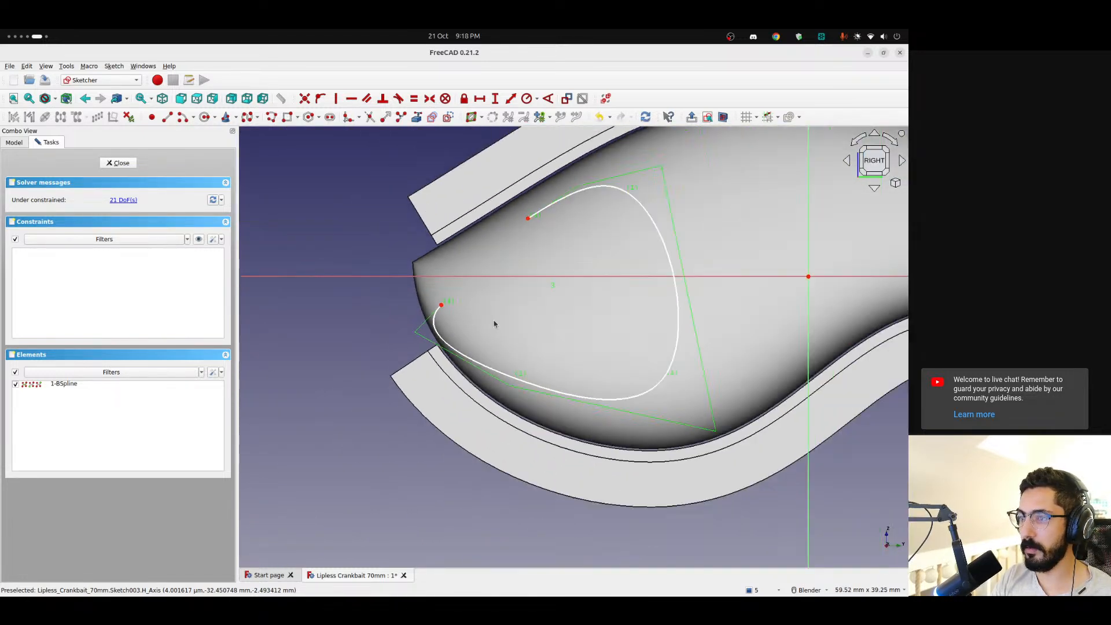
pyautogui.keyDown('shift'); pyautogui.moveTo(494, 321); pyautogui.dragTo(487, 344, button='middle'); pyautogui.keyUp('shift')
pyautogui.scroll(2, 446, 341)
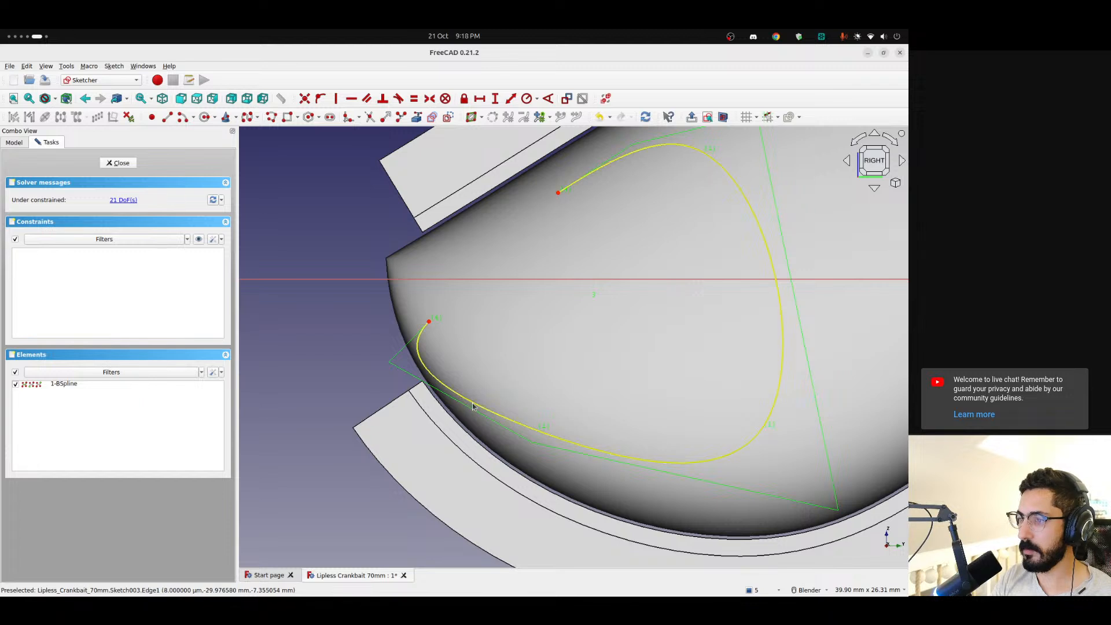
pyautogui.moveTo(463, 399); pyautogui.dragTo(490, 408)
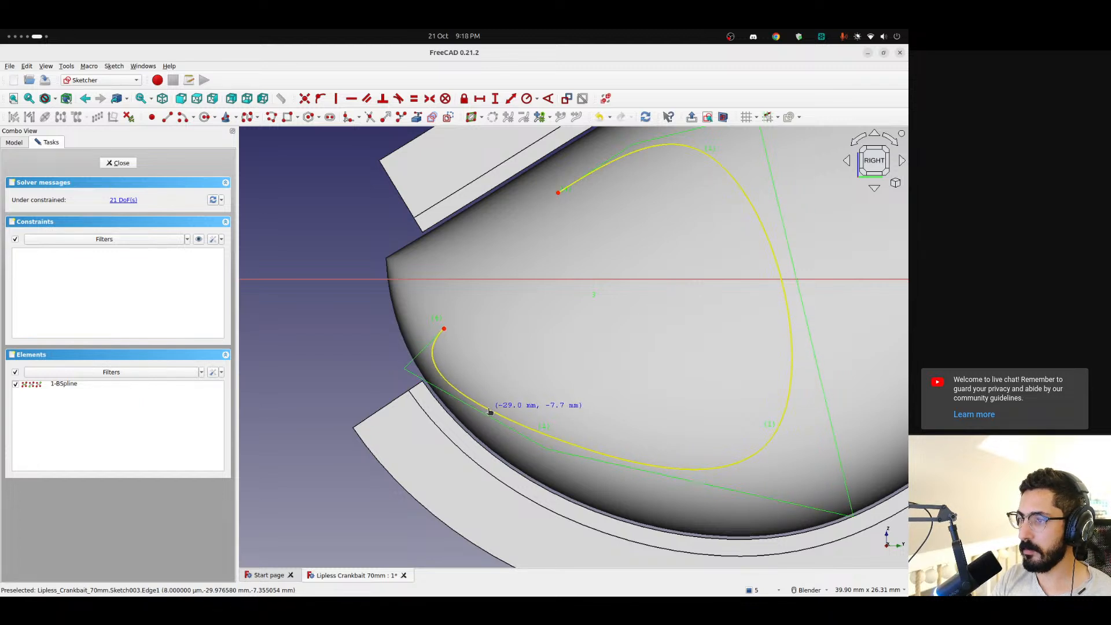
pyautogui.moveTo(443, 329); pyautogui.dragTo(420, 311)
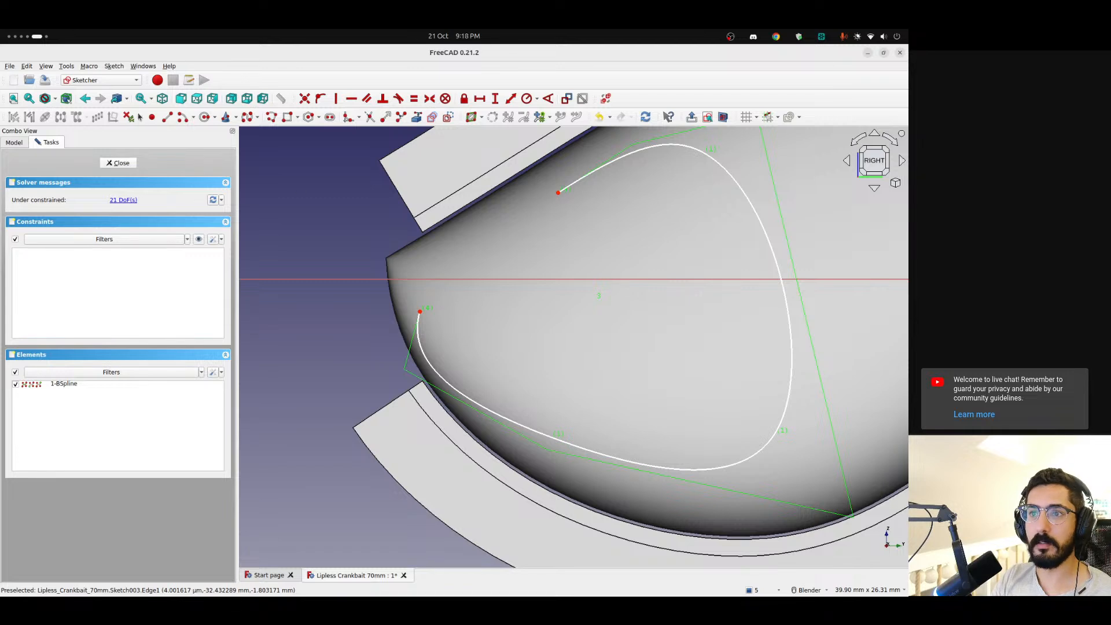
# Close the gill profile with a straight line between the spline's two end points and finish the sketch
pyautogui.click(168, 117)
pyautogui.click(420, 312)
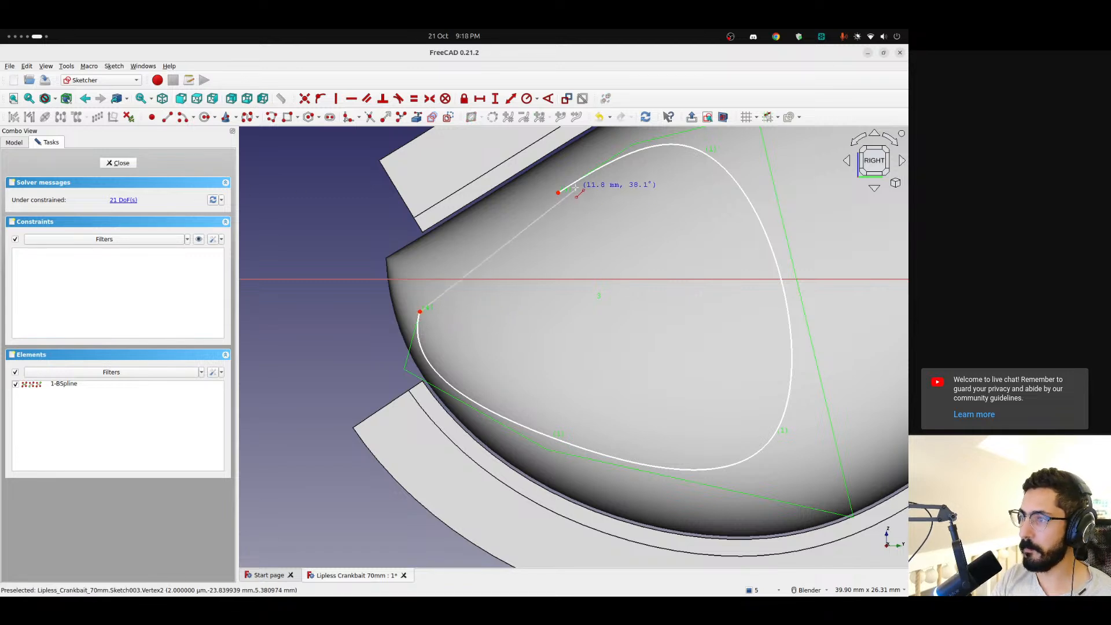
pyautogui.click(559, 192)
pyautogui.click(118, 163)
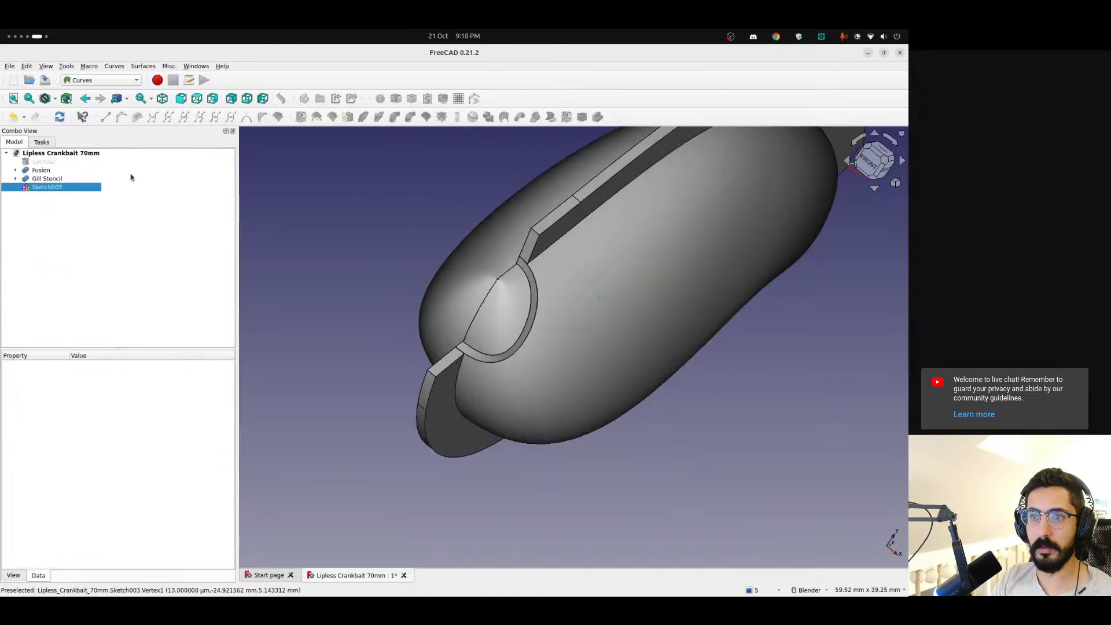
# Hide the Fusion body, reopen the gill sketch, and move the spline's nose end slightly inward within the shell's edge
pyautogui.click(48, 170)
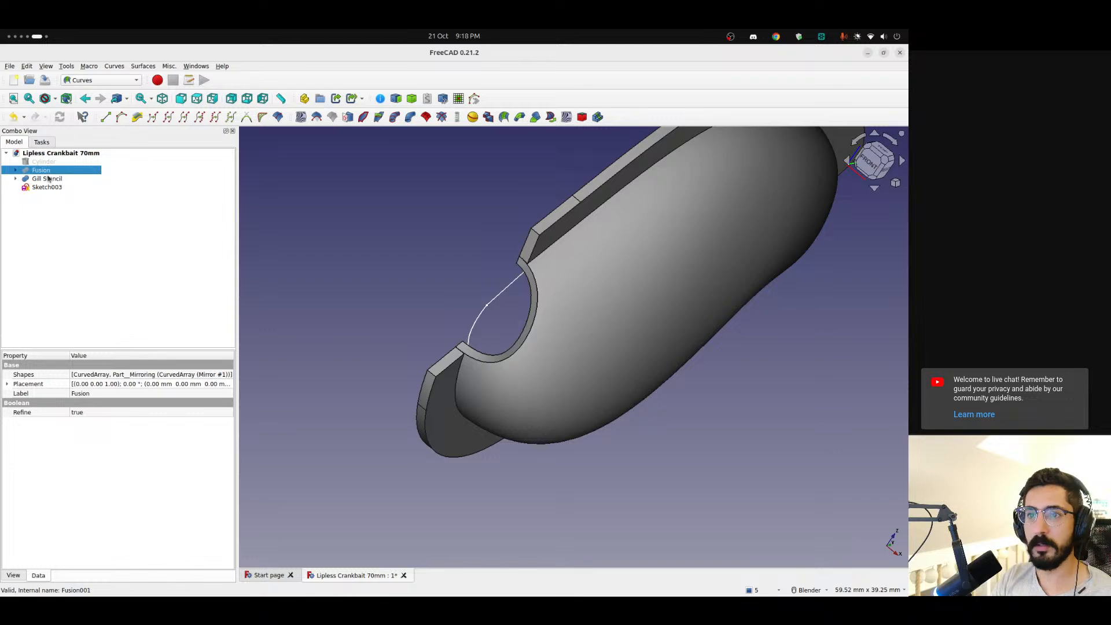
pyautogui.doubleClick(46, 187)
pyautogui.scroll(3, 598, 362)
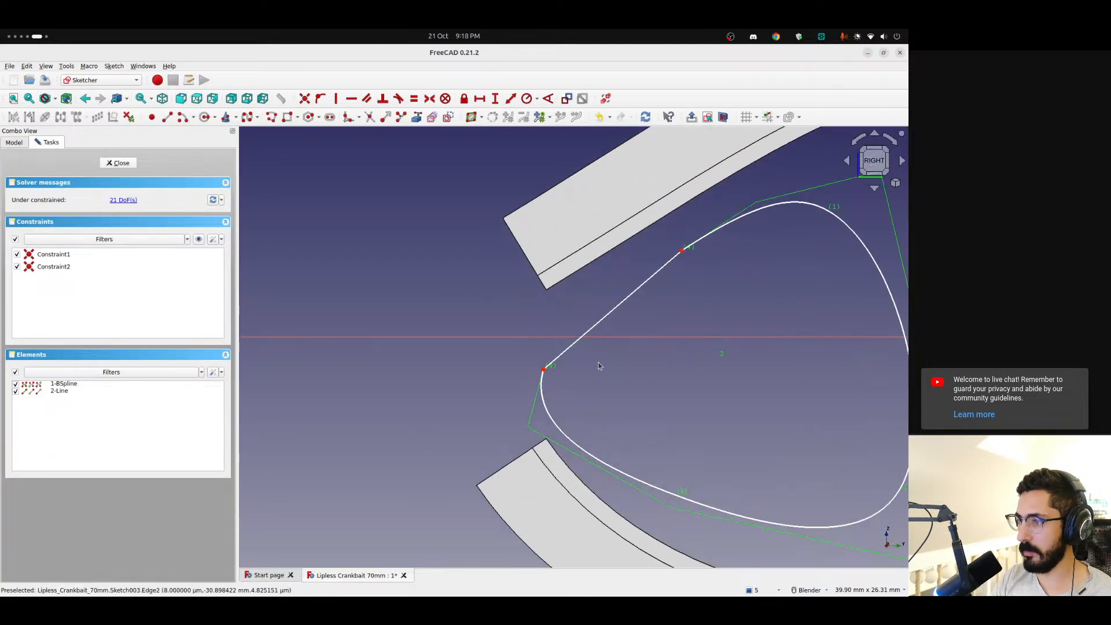
pyautogui.moveTo(723, 118)
pyautogui.mouseDown(button='middle')
pyautogui.moveTo(637, 243)
pyautogui.moveTo(614, 315)
pyautogui.moveTo(906, 366)
pyautogui.mouseUp(button='middle')
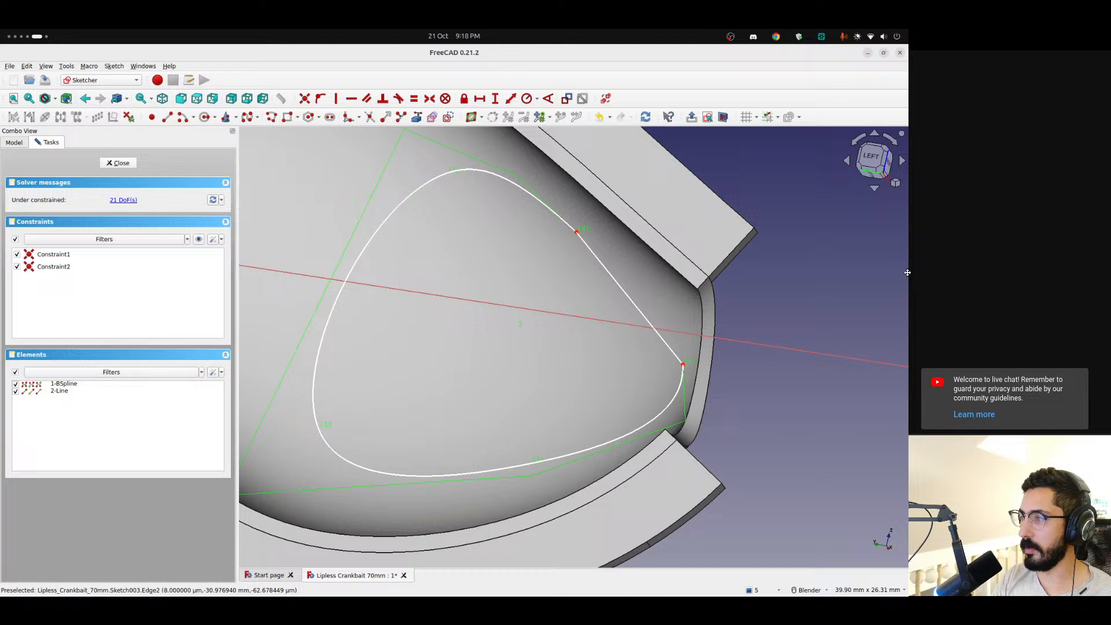
pyautogui.click(870, 158)
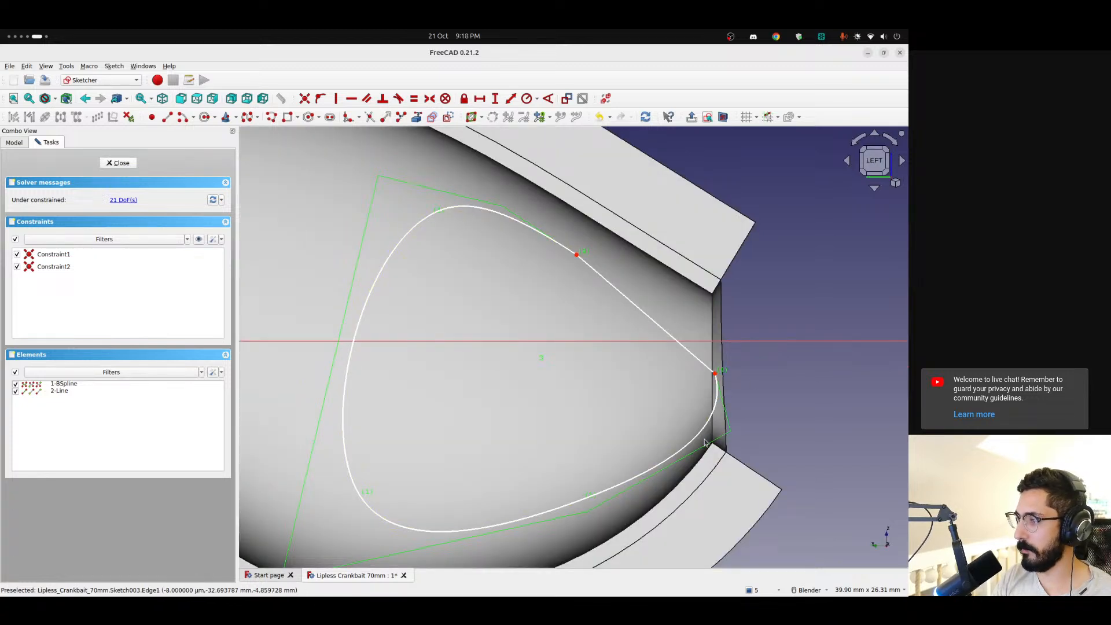
pyautogui.moveTo(702, 432); pyautogui.dragTo(690, 437)
pyautogui.scroll(-4, 781, 301)
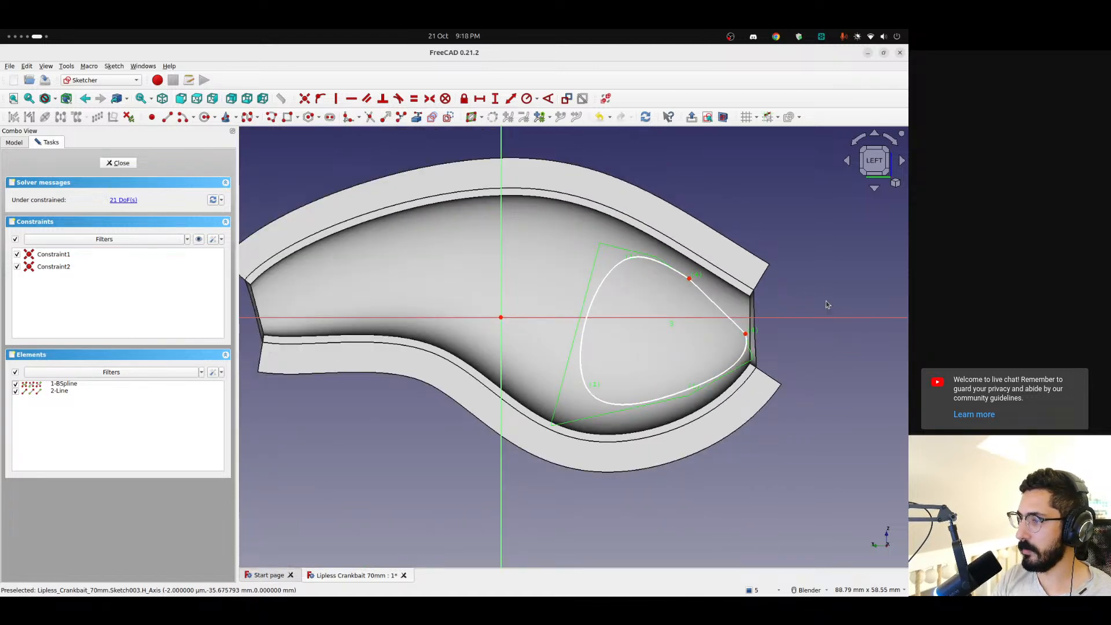
pyautogui.moveTo(827, 334)
pyautogui.mouseDown(button='middle')
pyautogui.moveTo(746, 324)
pyautogui.moveTo(488, 352)
pyautogui.mouseUp(button='middle')
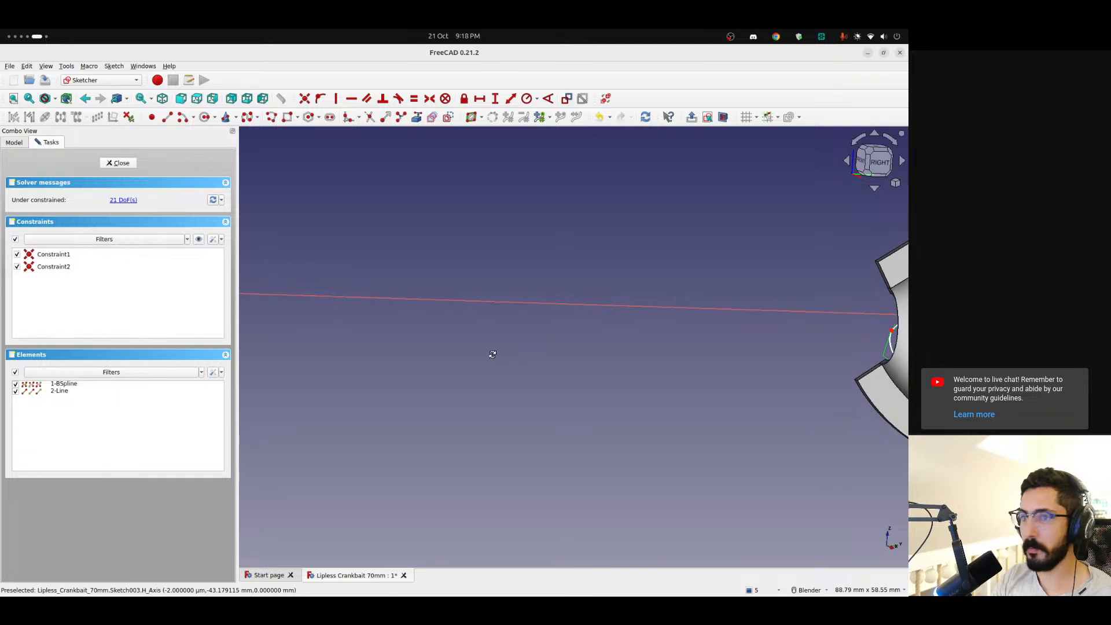
pyautogui.click(118, 163)
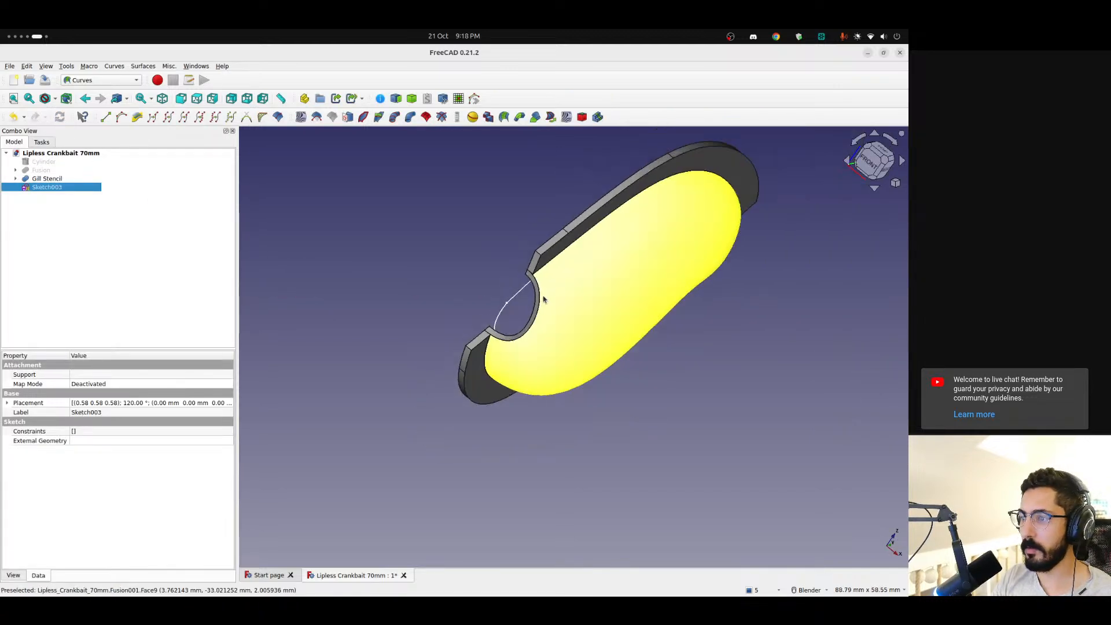
# Try to map the closed gill sketch onto the Gill Stencil's curved outer face with Sketch on surface
pyautogui.keyDown('ctrl'); pyautogui.click(51, 180); pyautogui.keyUp('ctrl')
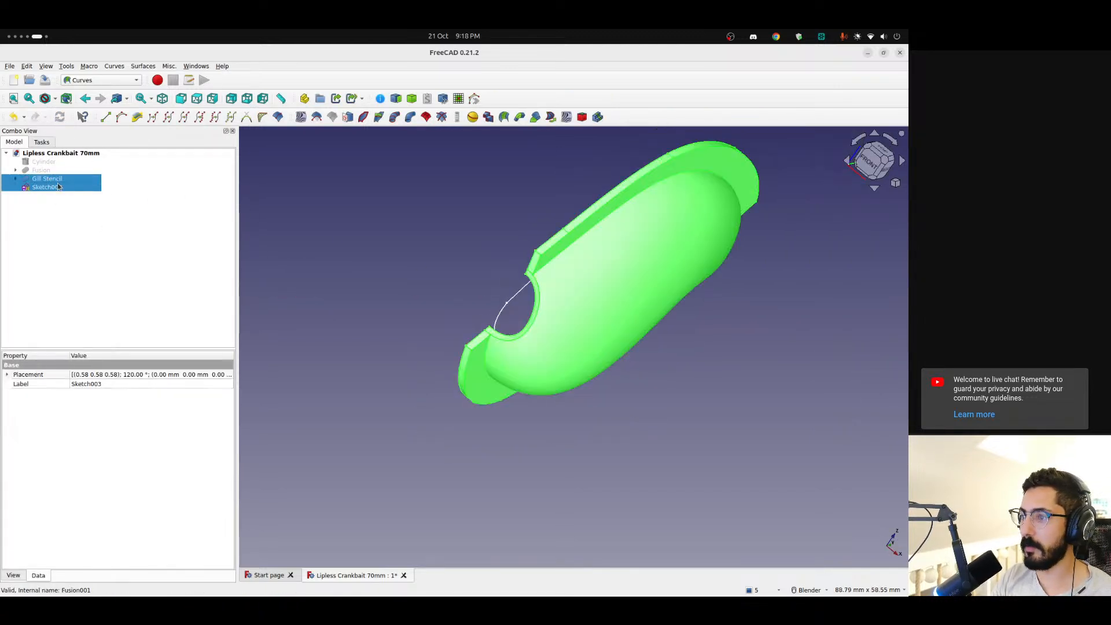
pyautogui.click(92, 225)
pyautogui.click(51, 189)
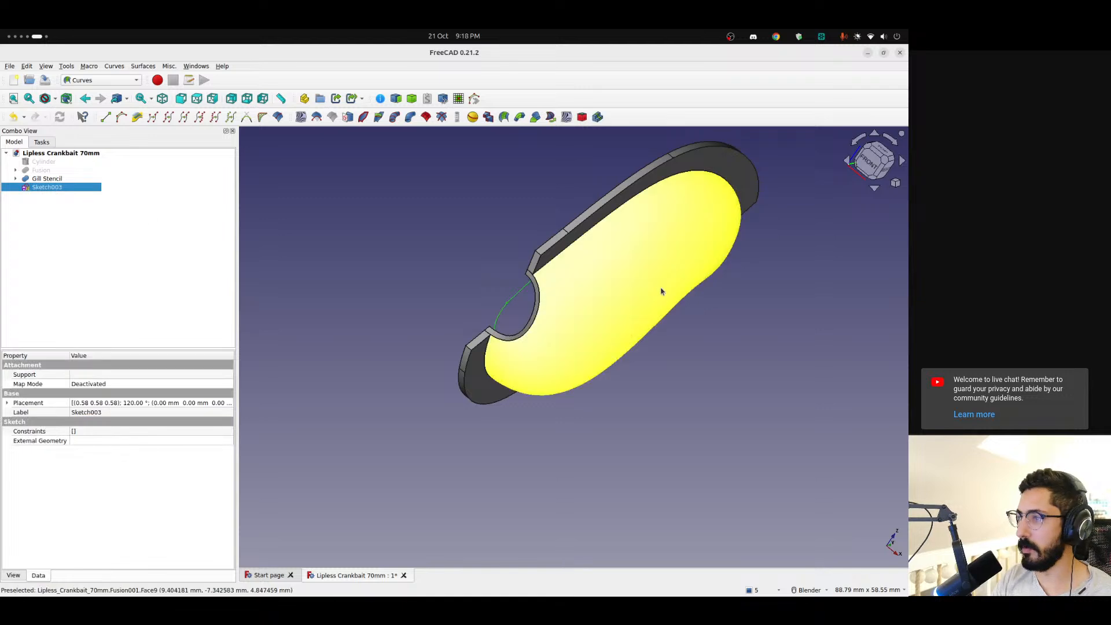
pyautogui.keyDown('ctrl'); pyautogui.click(622, 297); pyautogui.keyUp('ctrl')
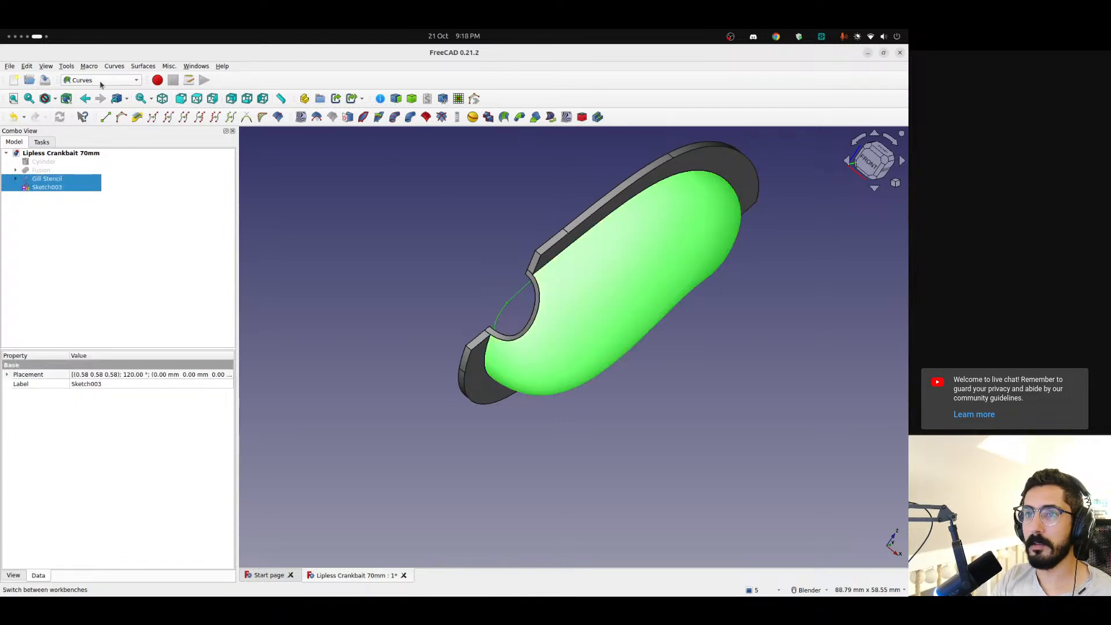
pyautogui.click(347, 117)
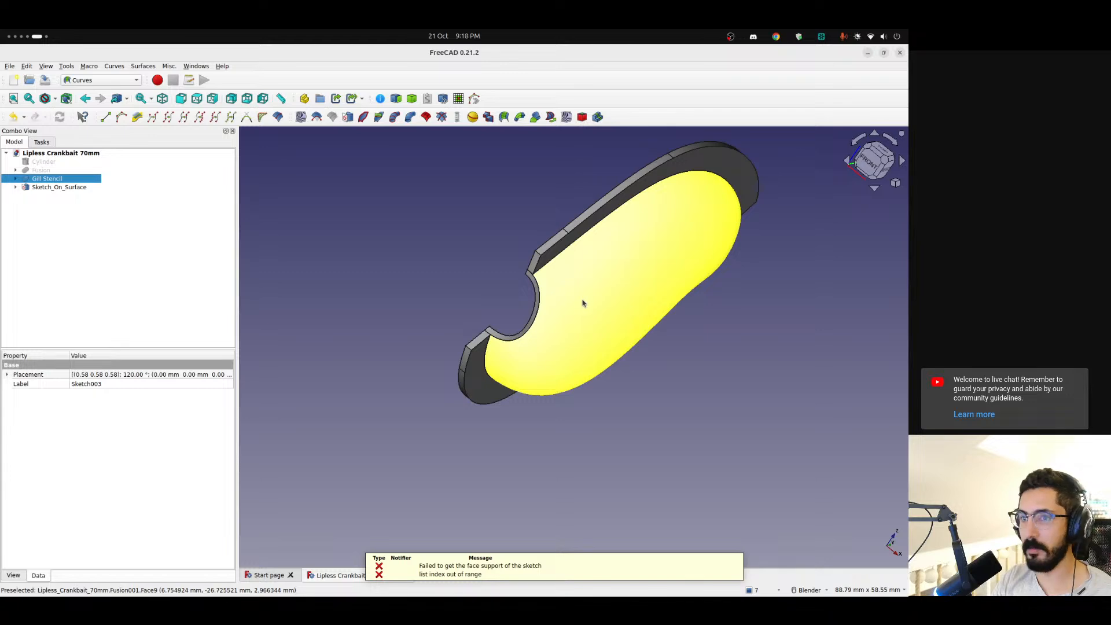
# Switch to the browser's Artlist page, skip to the next music track, and return to FreeCAD
pyautogui.hotkey('alt', 'Tab')
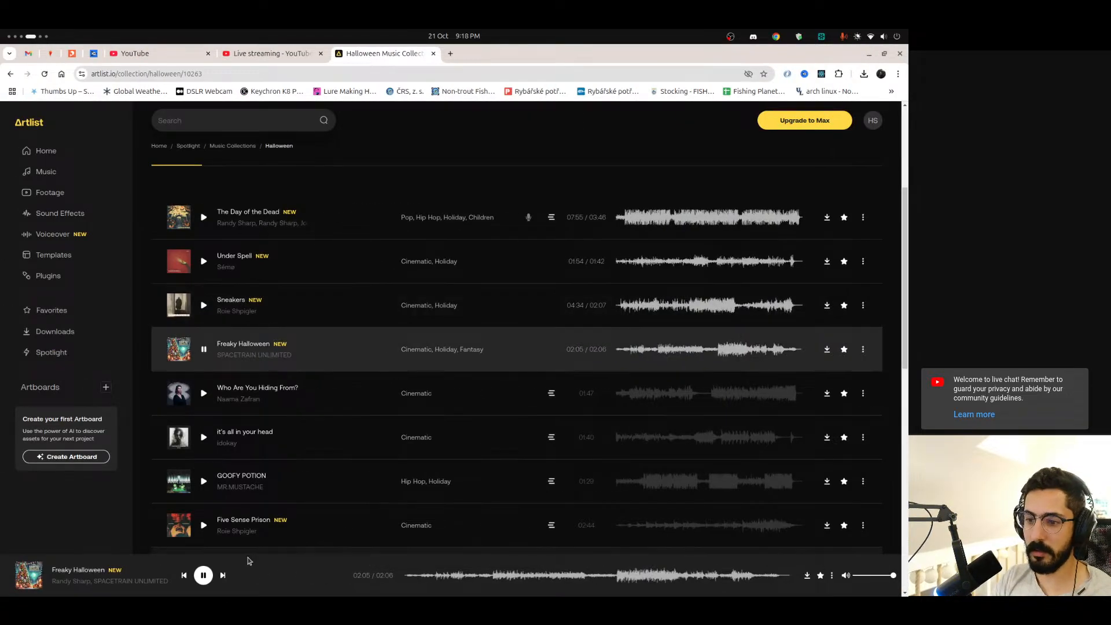
pyautogui.click(222, 574)
pyautogui.press('super+Page_Down')
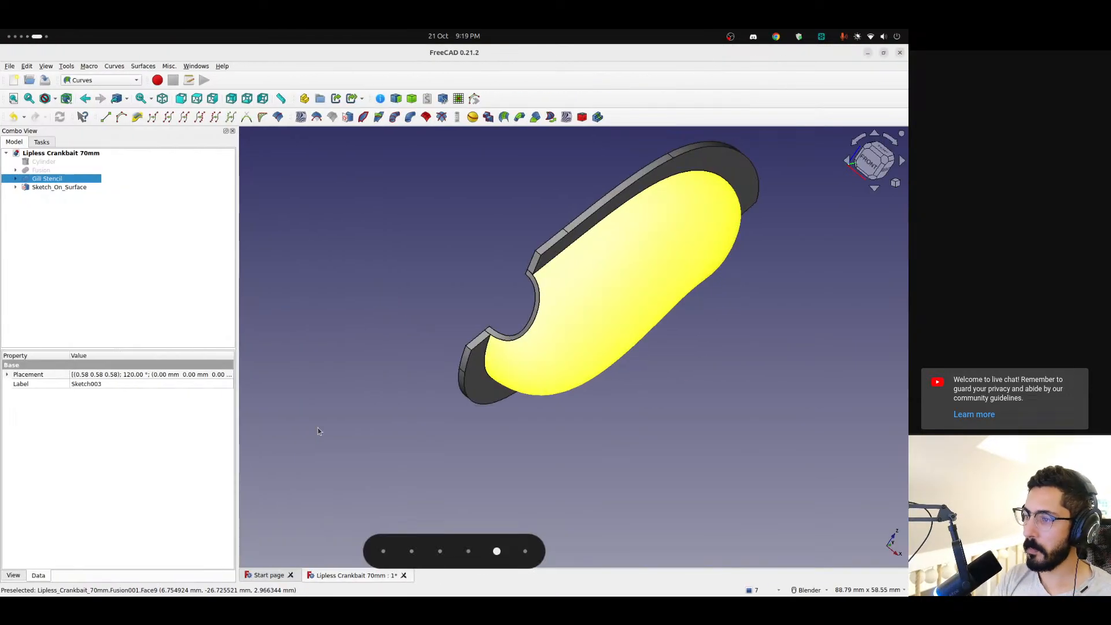
# Review the error messages from the sketch mapping in the notification list and delete all notifications
pyautogui.scroll(4, 613, 325)
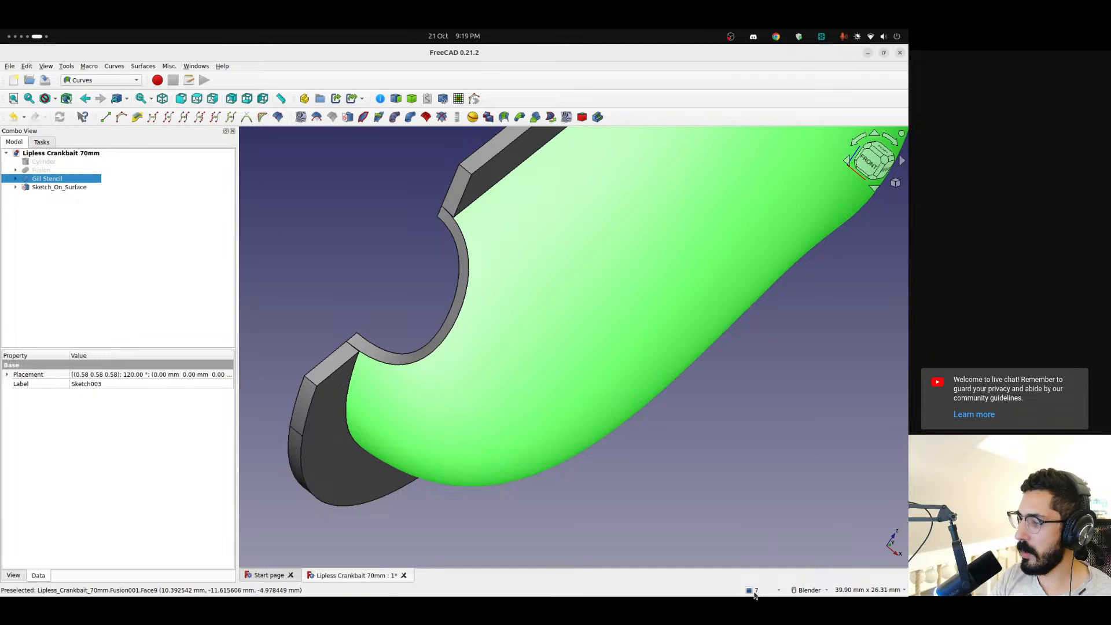
pyautogui.click(754, 591)
pyautogui.click(799, 569)
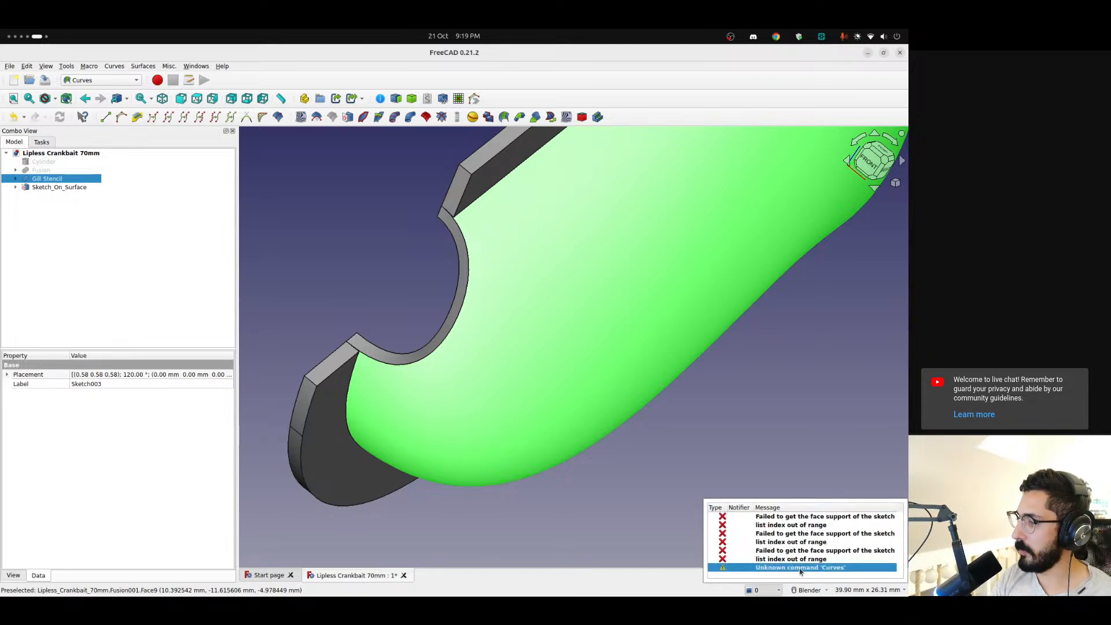
pyautogui.click(767, 559)
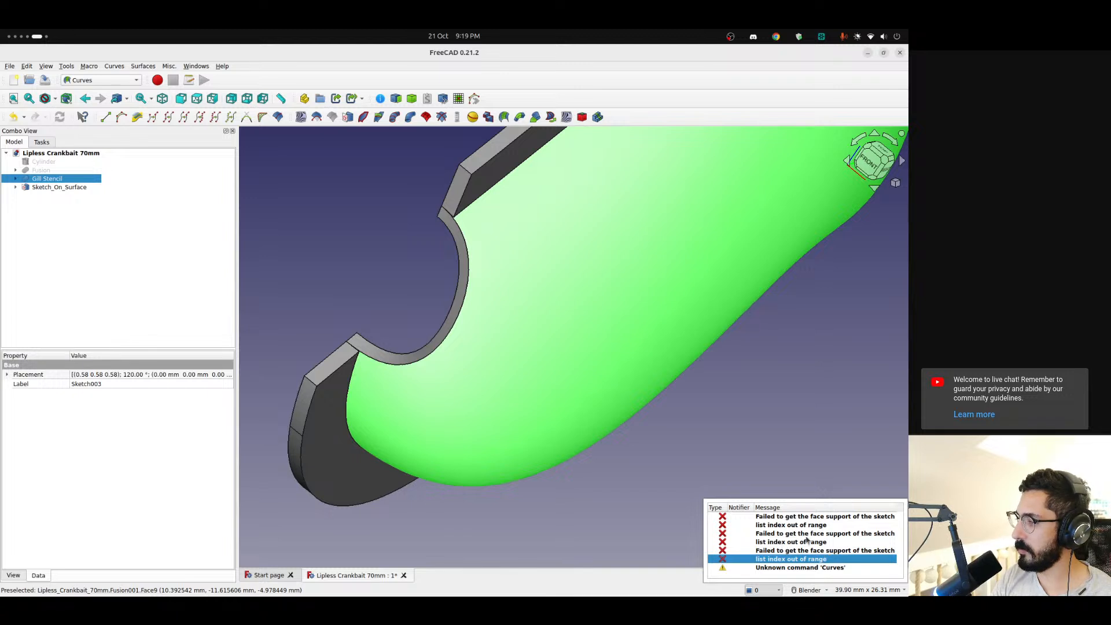
pyautogui.click(775, 518)
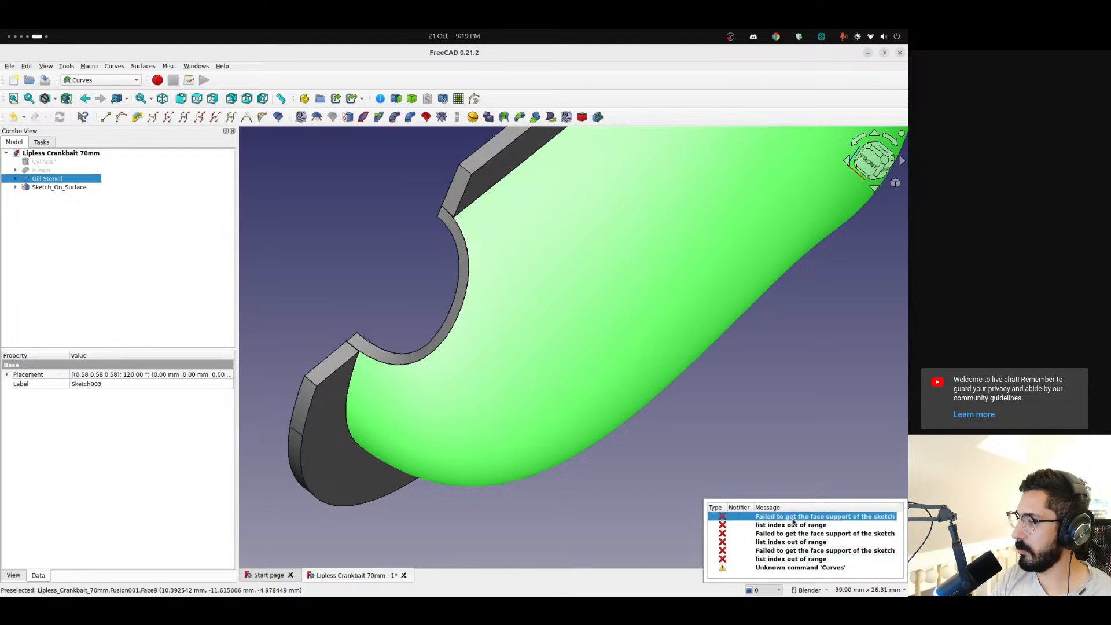
pyautogui.rightClick(840, 523)
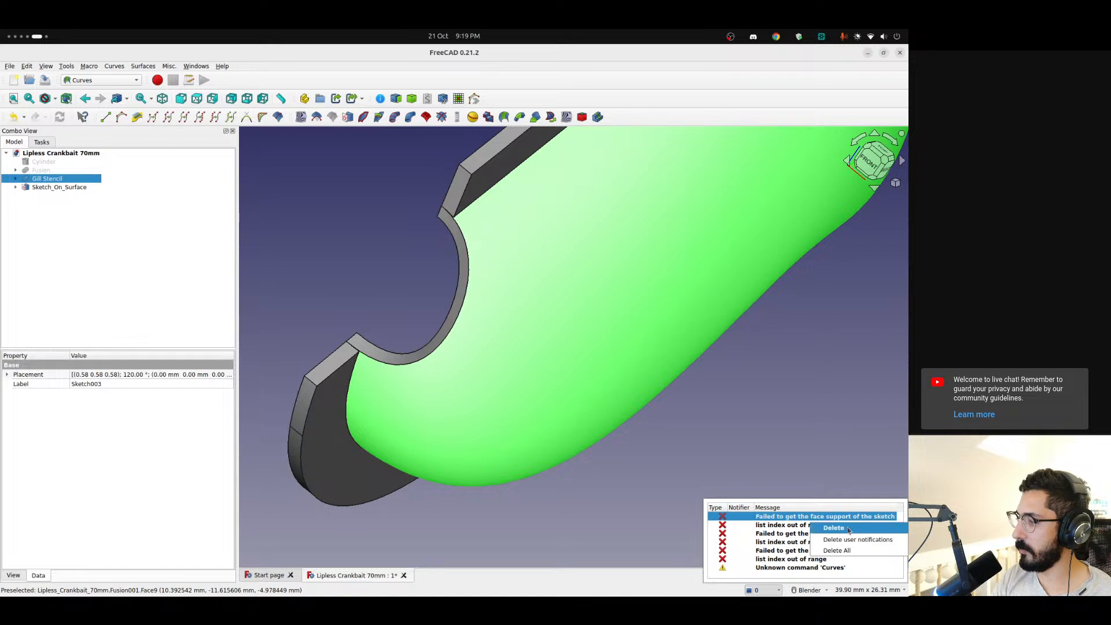
pyautogui.click(850, 554)
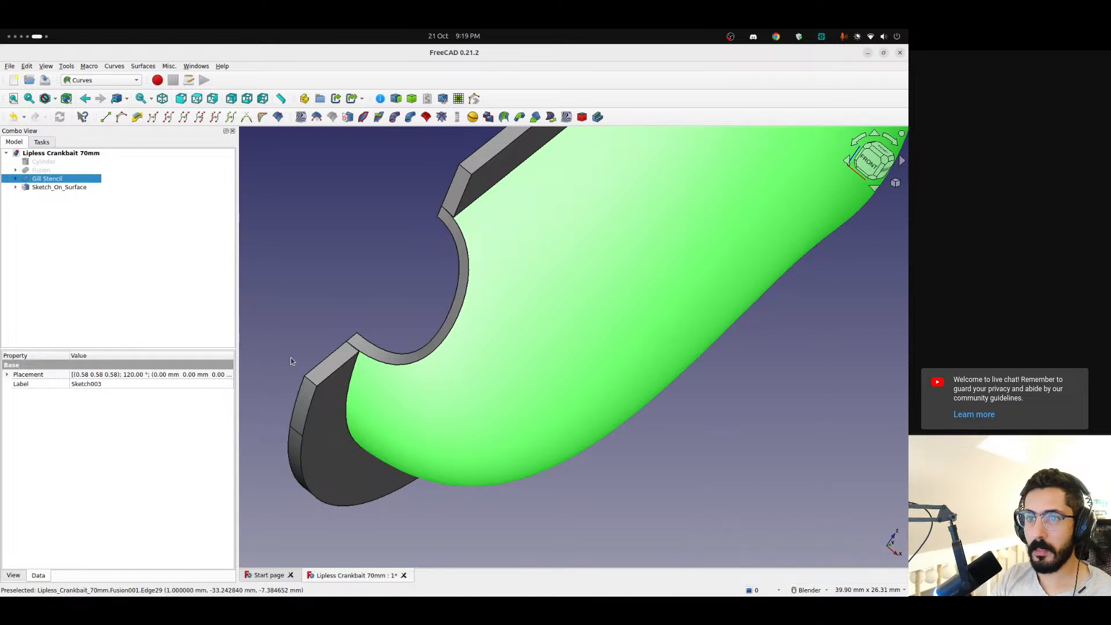
# Delete the Sketch_On_Surface object and make the gill sketch visible again inside the shell
pyautogui.click(40, 187)
pyautogui.press('Delete')
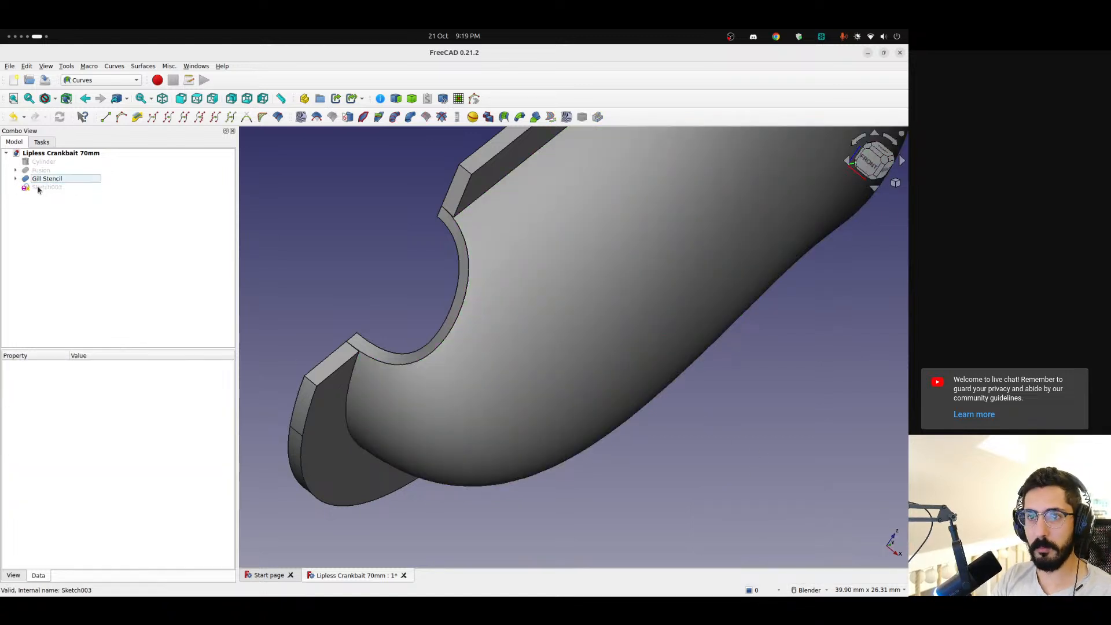
pyautogui.click(41, 188)
pyautogui.click(405, 296)
pyautogui.scroll(-6, 476, 322)
pyautogui.keyDown('shift'); pyautogui.moveTo(569, 294); pyautogui.dragTo(510, 281, button='middle'); pyautogui.keyUp('shift')
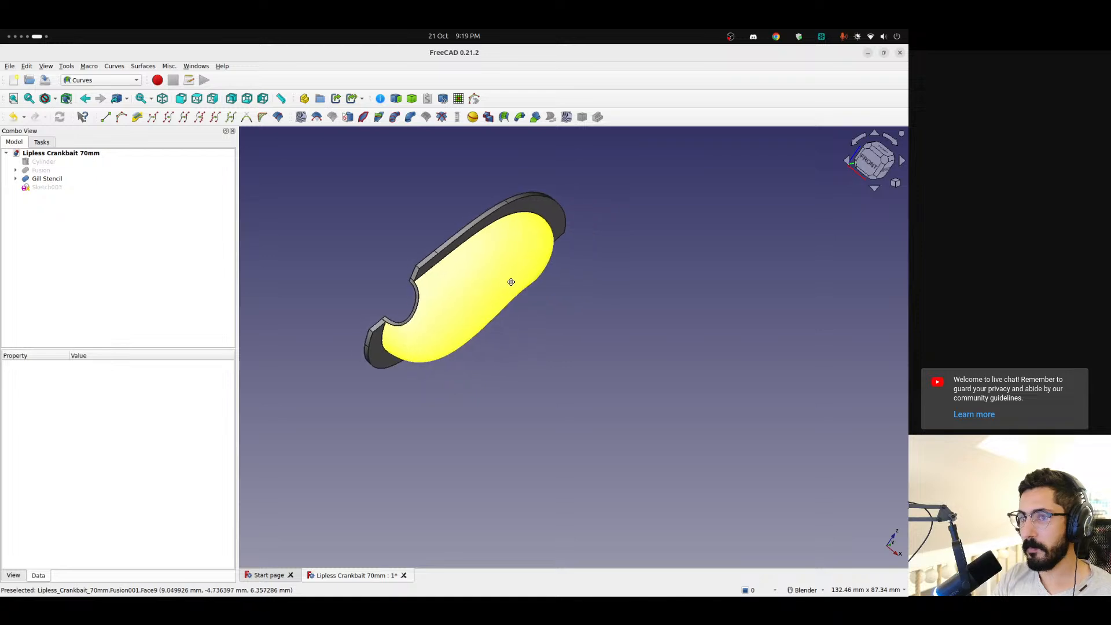
pyautogui.click(28, 189)
pyautogui.scroll(1, 373, 319)
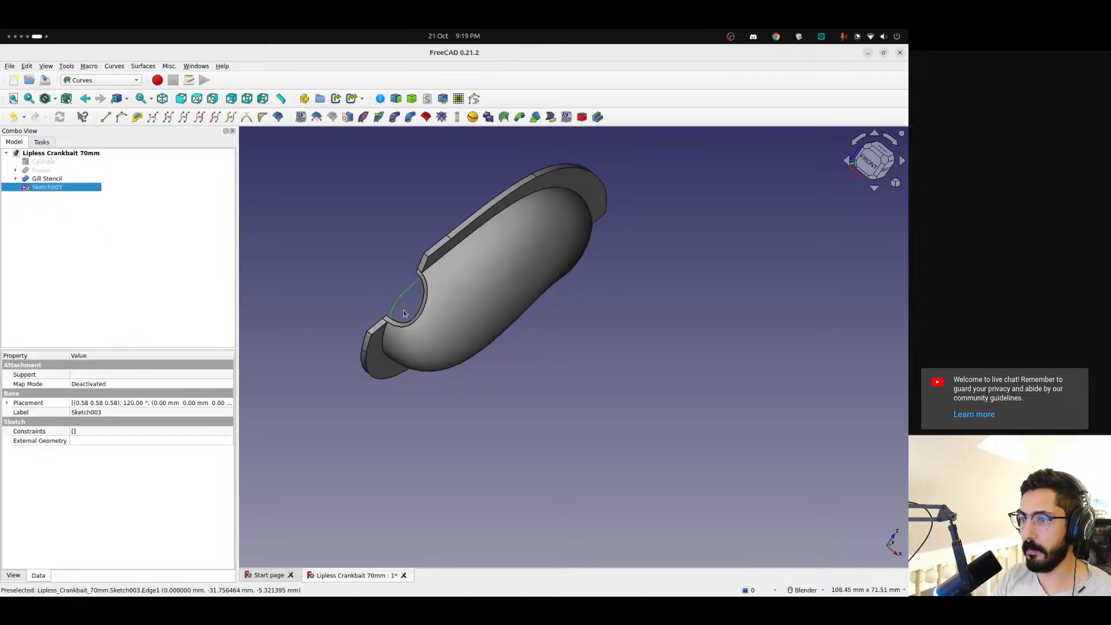
pyautogui.moveTo(406, 313)
pyautogui.mouseDown(button='middle')
pyautogui.moveTo(540, 377)
pyautogui.moveTo(626, 392)
pyautogui.mouseUp(button='middle')
pyautogui.press('0')
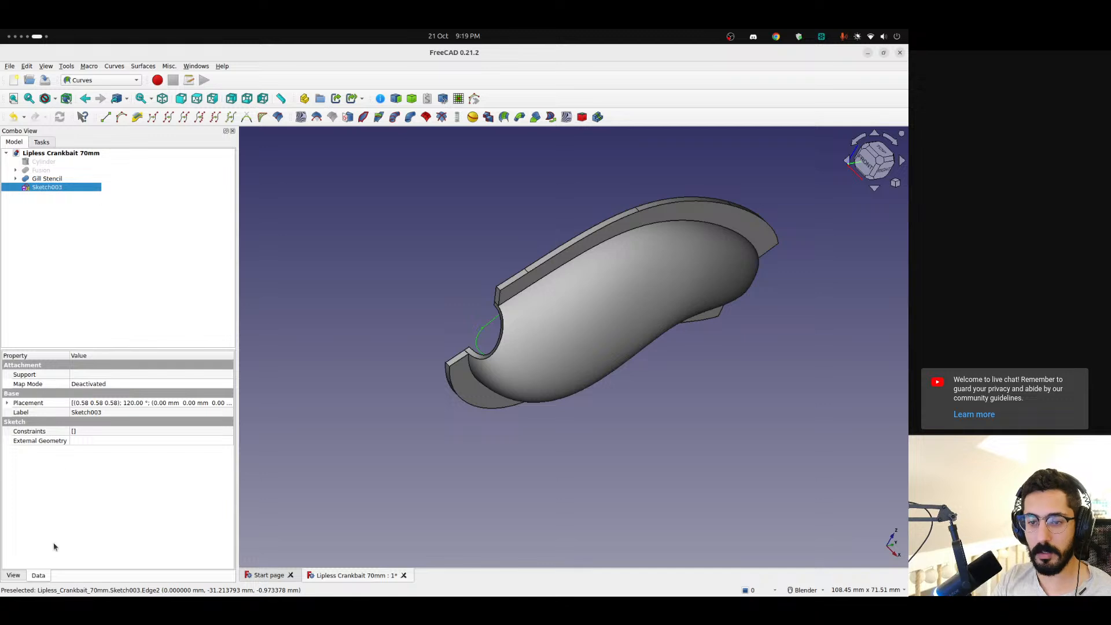
# Set the gill sketch's placement x position to 15 mm, moving it outside the shell's side
pyautogui.click(7, 404)
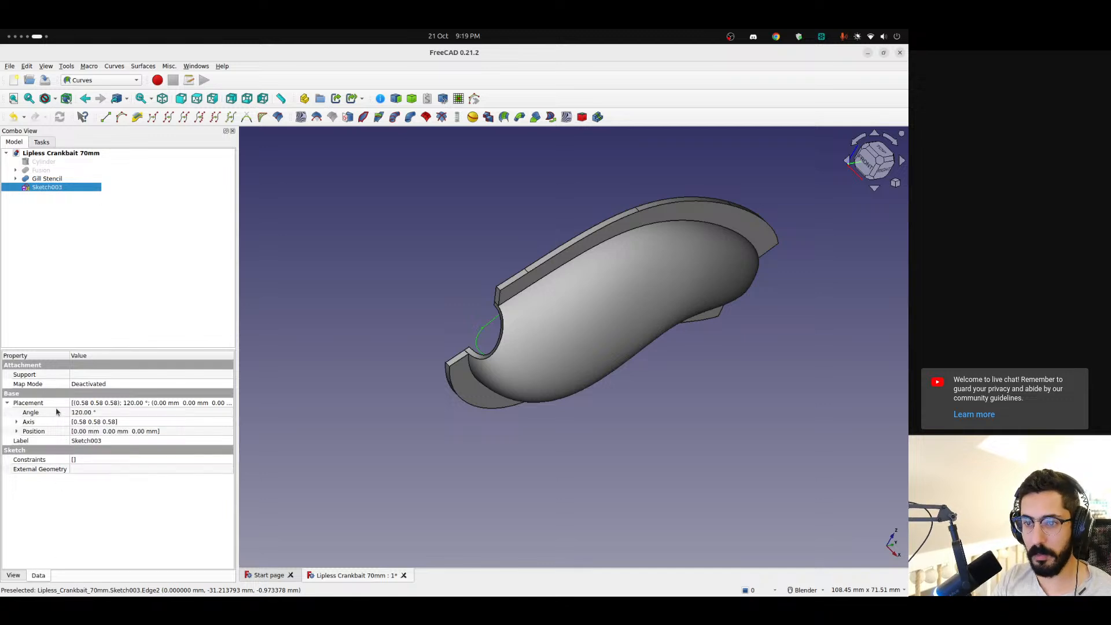
pyautogui.click(16, 432)
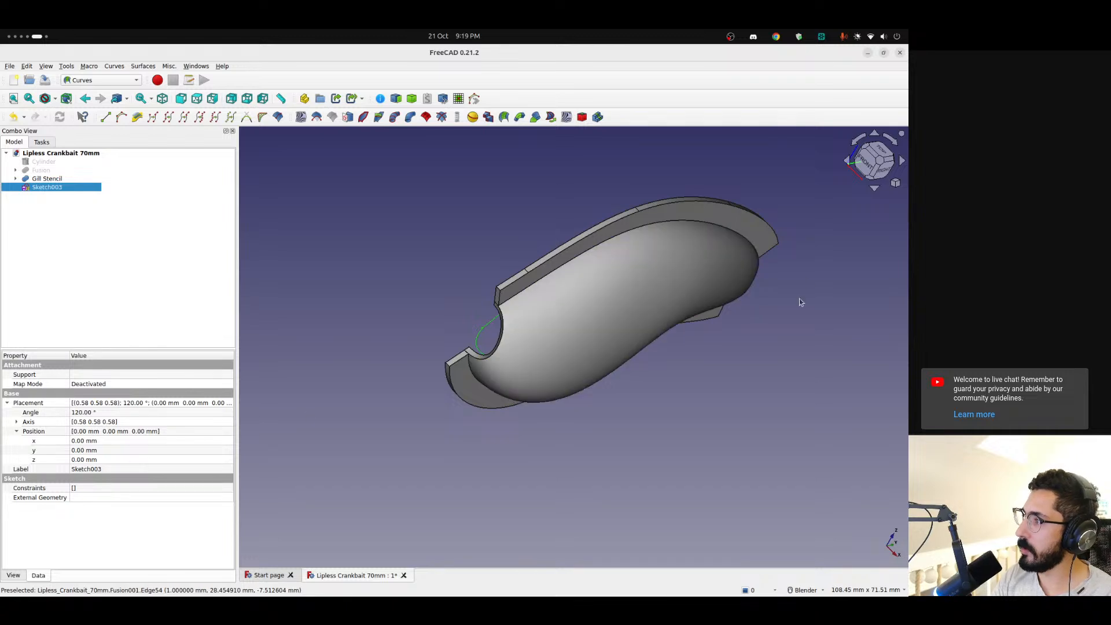
pyautogui.click(109, 441)
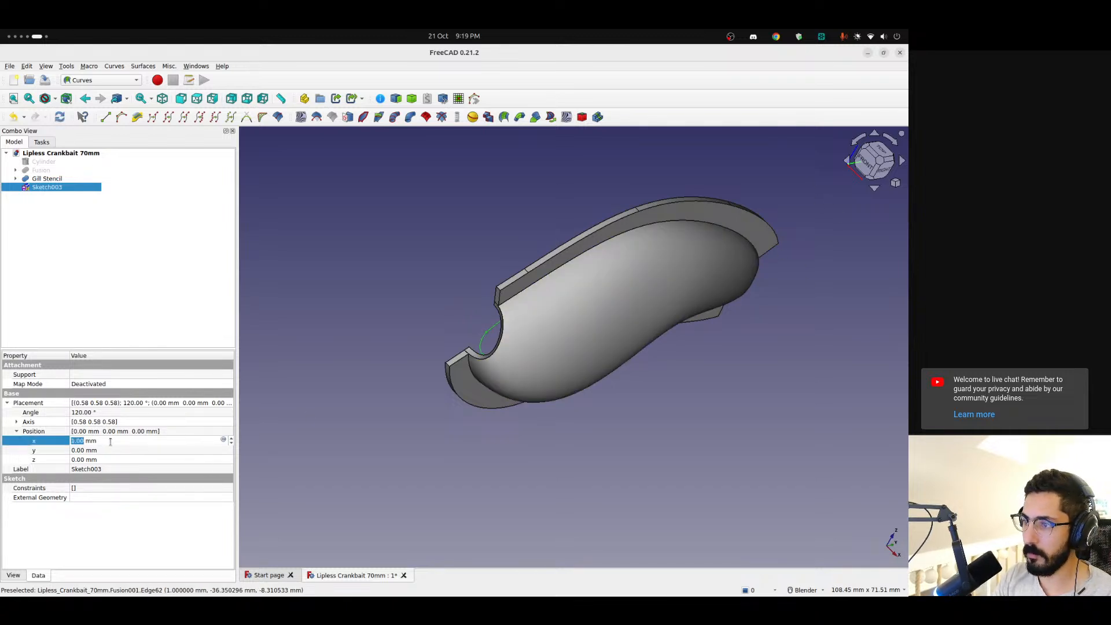
pyautogui.write('15')
pyautogui.press('Return')
pyautogui.moveTo(509, 386)
pyautogui.mouseDown(button='middle')
pyautogui.moveTo(668, 398)
pyautogui.moveTo(578, 349)
pyautogui.moveTo(429, 310)
pyautogui.mouseUp(button='middle')
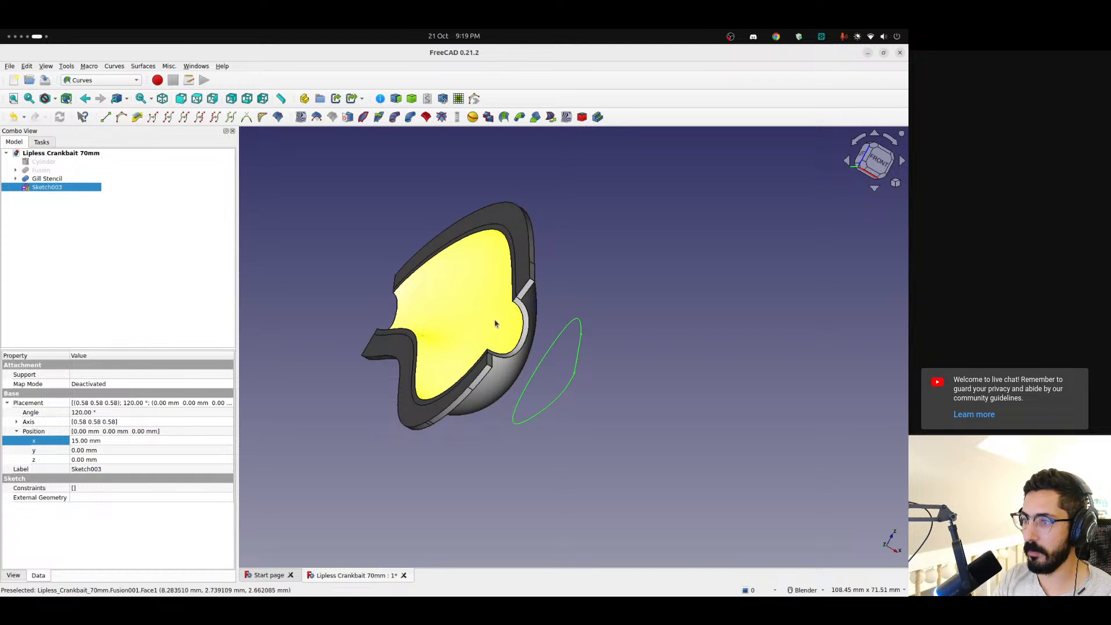
pyautogui.moveTo(579, 351); pyautogui.dragTo(422, 346, button='middle')
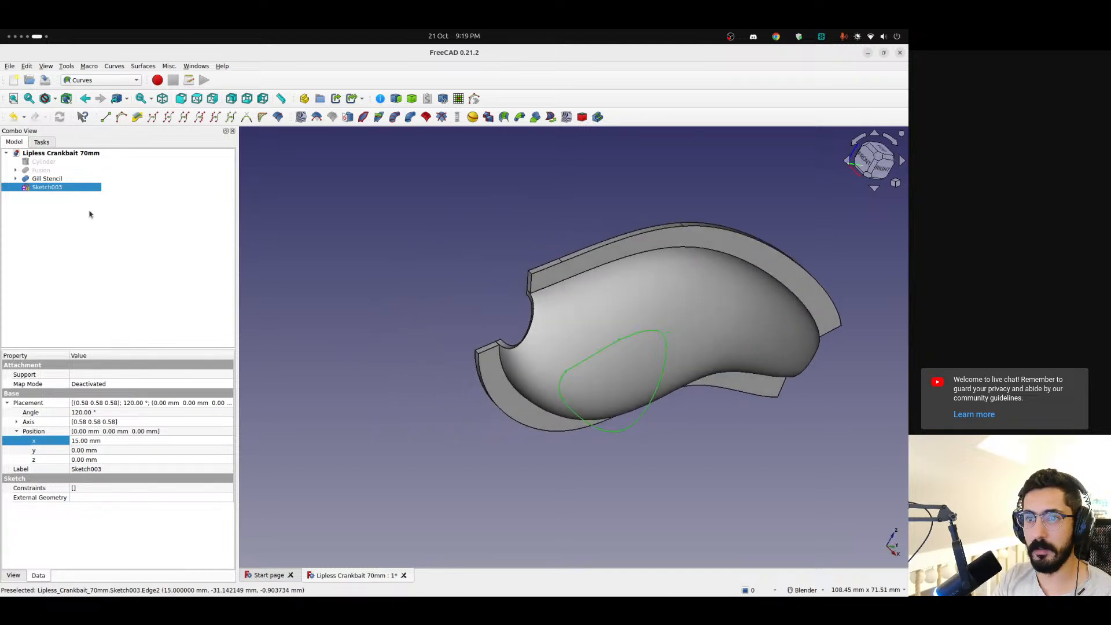
# Map the gill sketch onto the Gill Stencil shell with the Sketch on Surface command
pyautogui.click(129, 311)
pyautogui.click(46, 186)
pyautogui.keyDown('ctrl'); pyautogui.click(47, 178); pyautogui.keyUp('ctrl')
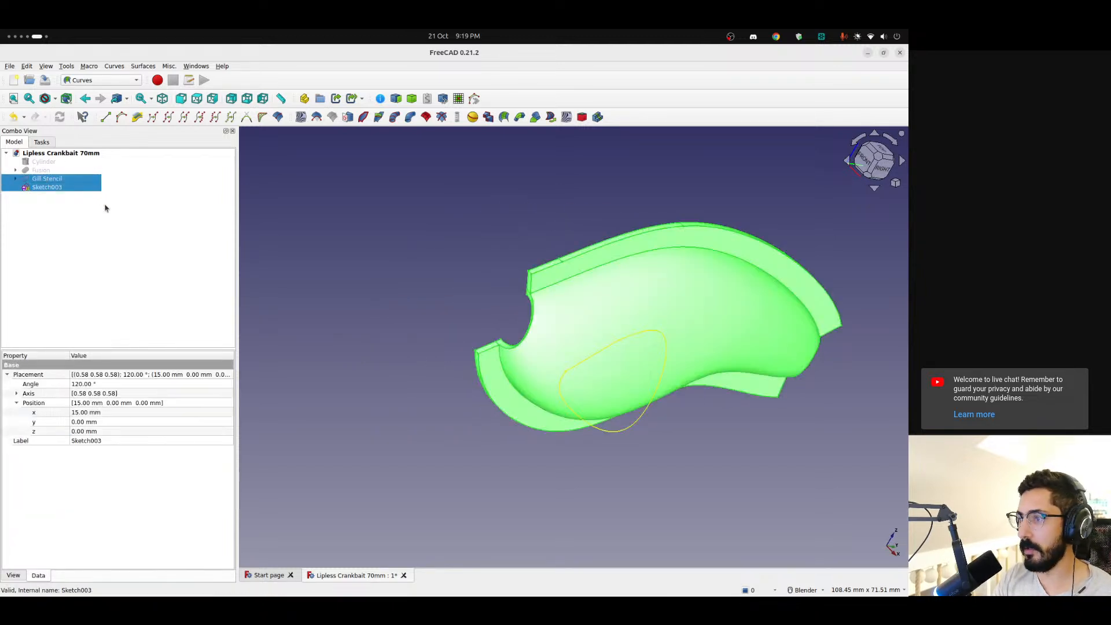
pyautogui.click(363, 117)
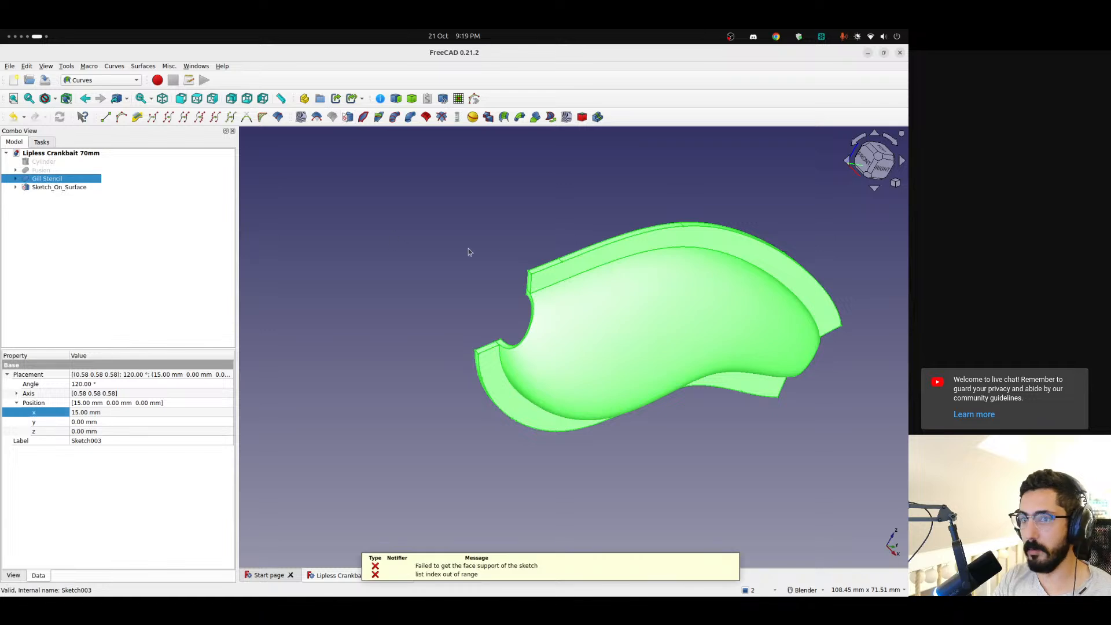
# Link the Gill Stencil as the extra object of Sketch_On_Surface
pyautogui.click(48, 188)
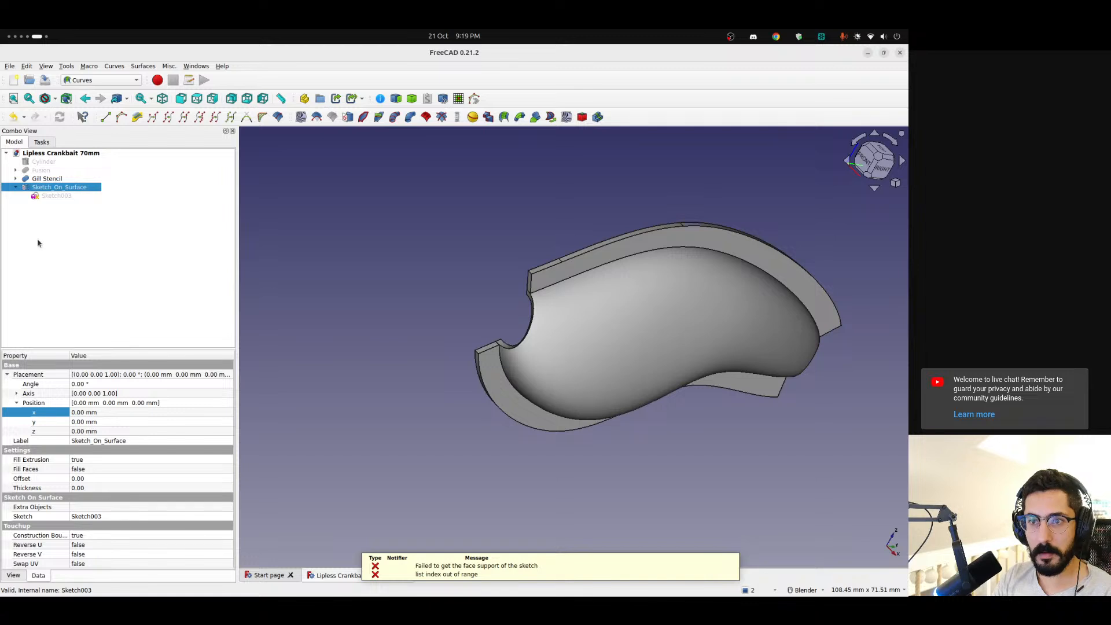
pyautogui.click(16, 402)
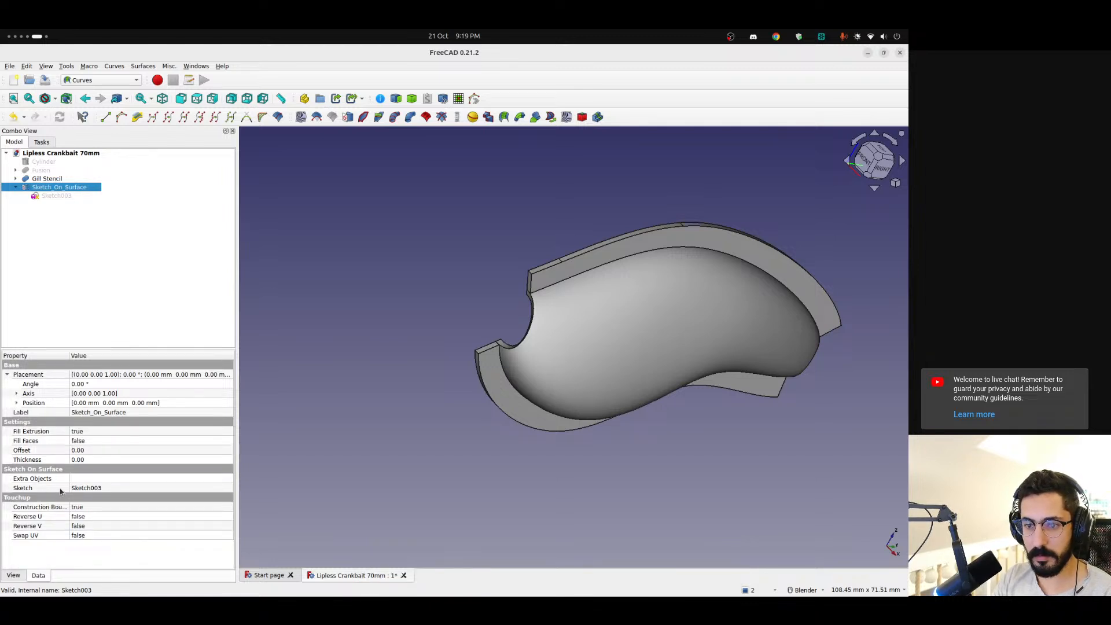
pyautogui.click(104, 479)
pyautogui.click(229, 479)
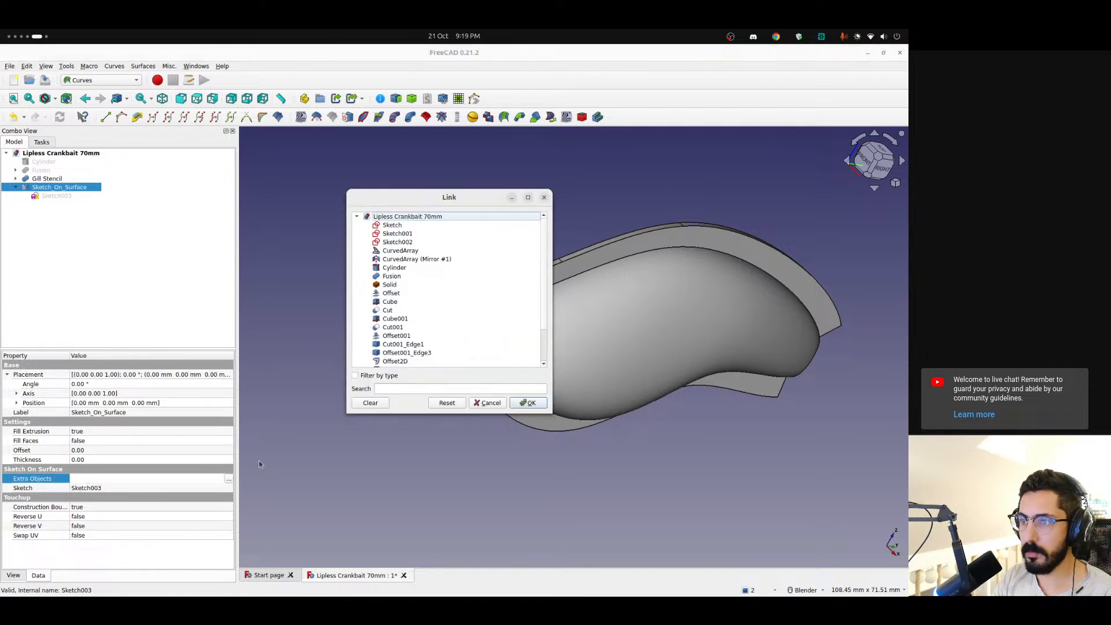
pyautogui.click(618, 317)
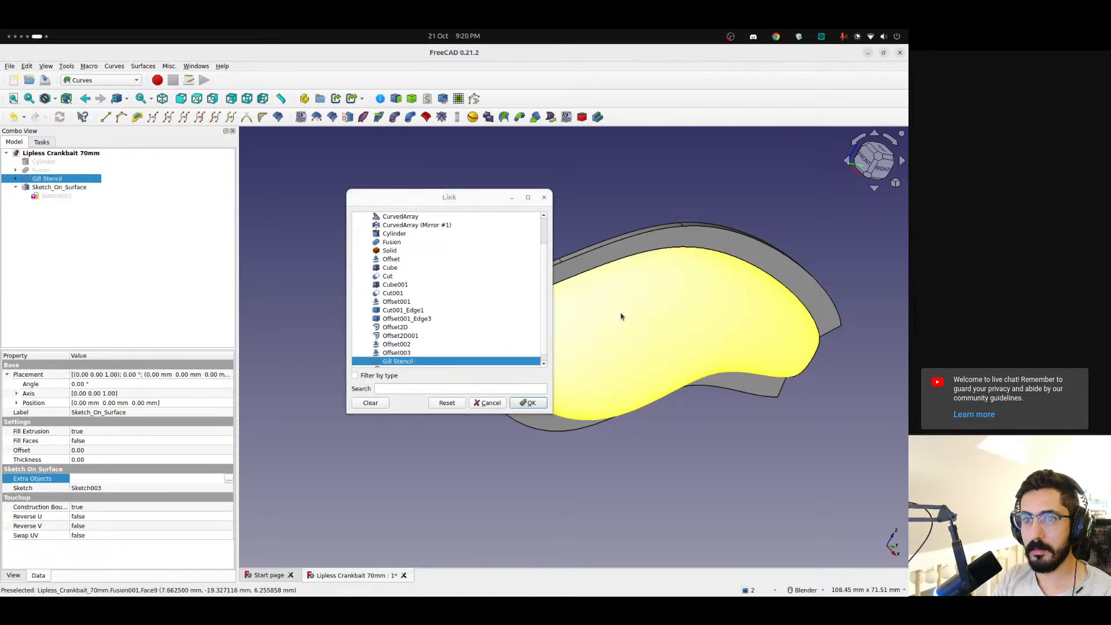
pyautogui.click(529, 403)
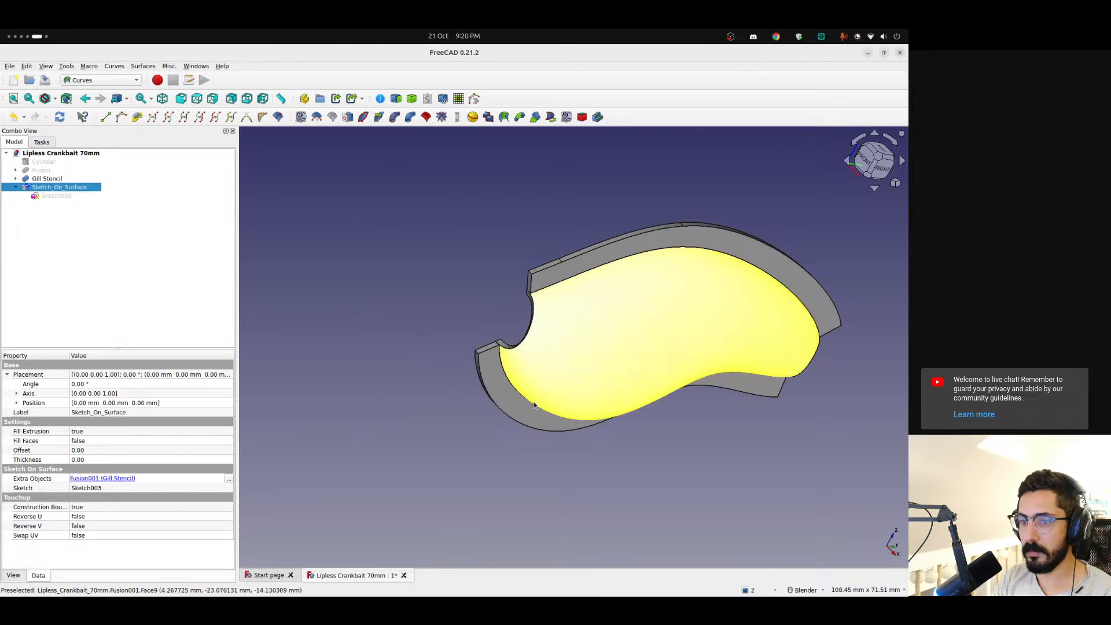
# Examine the shell from several angles for the mapped sketch and check the Sketch_On_Surface properties and linked Gill Stencil
pyautogui.moveTo(574, 379); pyautogui.dragTo(626, 414, button='middle')
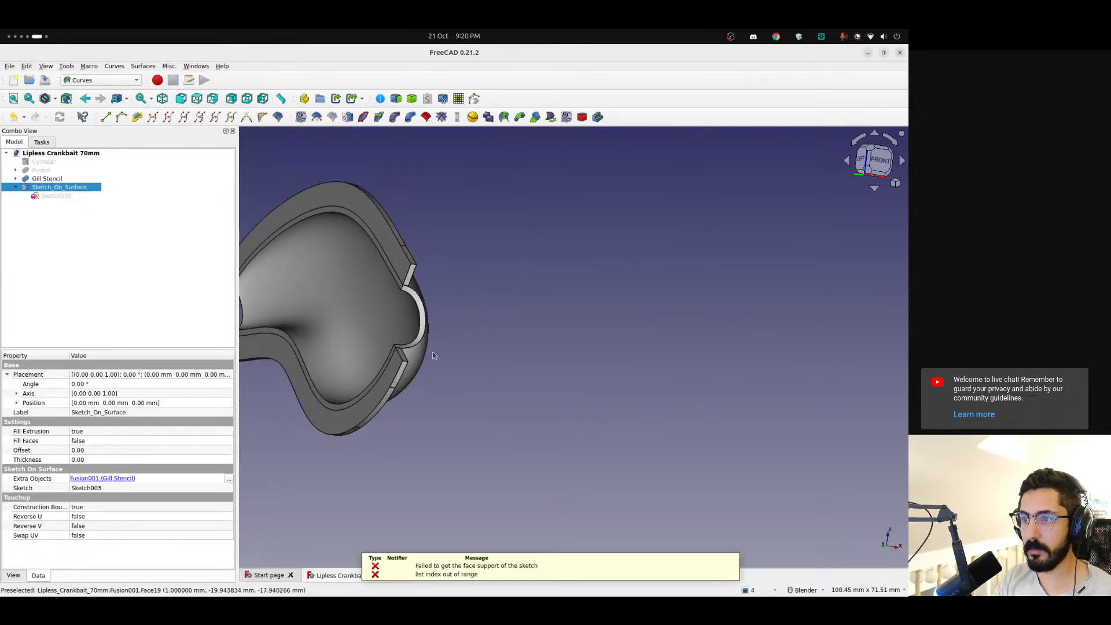
pyautogui.moveTo(466, 347); pyautogui.dragTo(688, 372, button='middle')
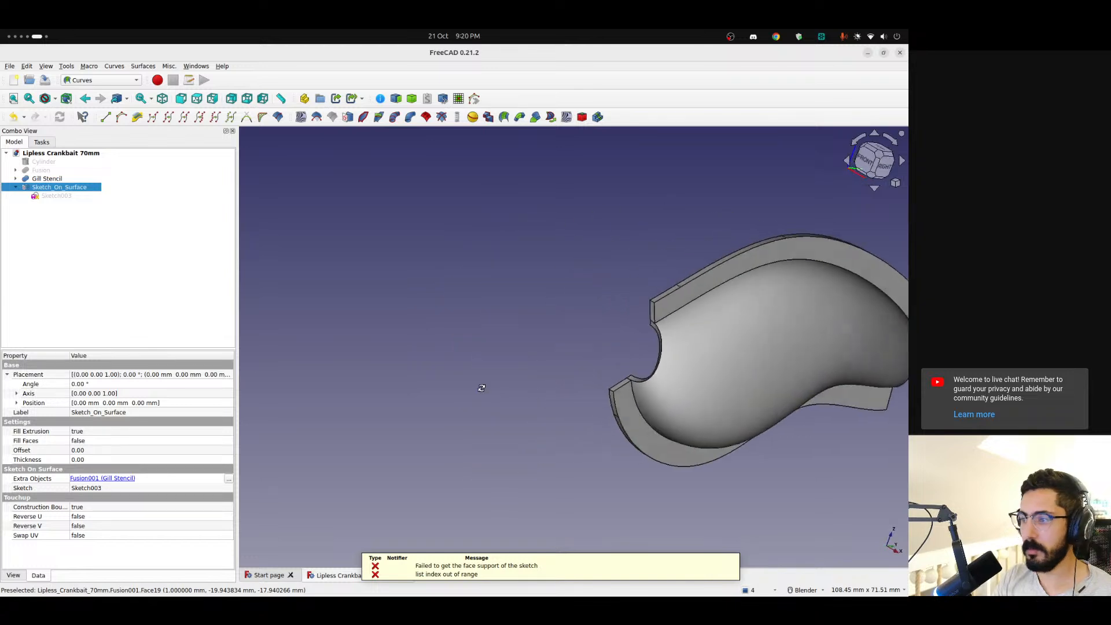
pyautogui.scroll(3, 688, 372)
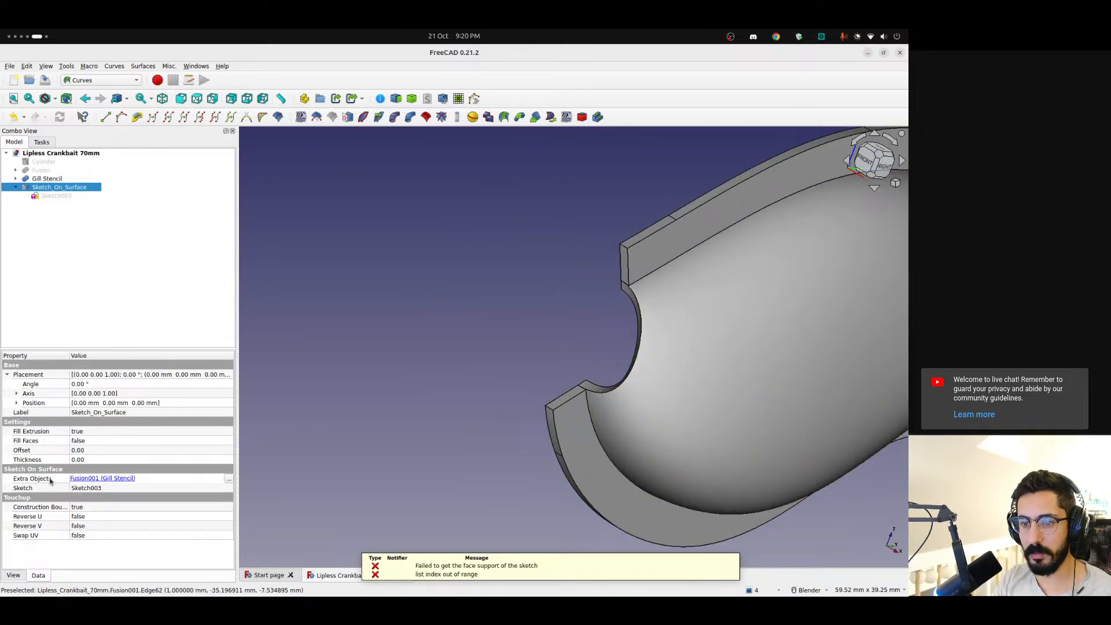
pyautogui.click(7, 374)
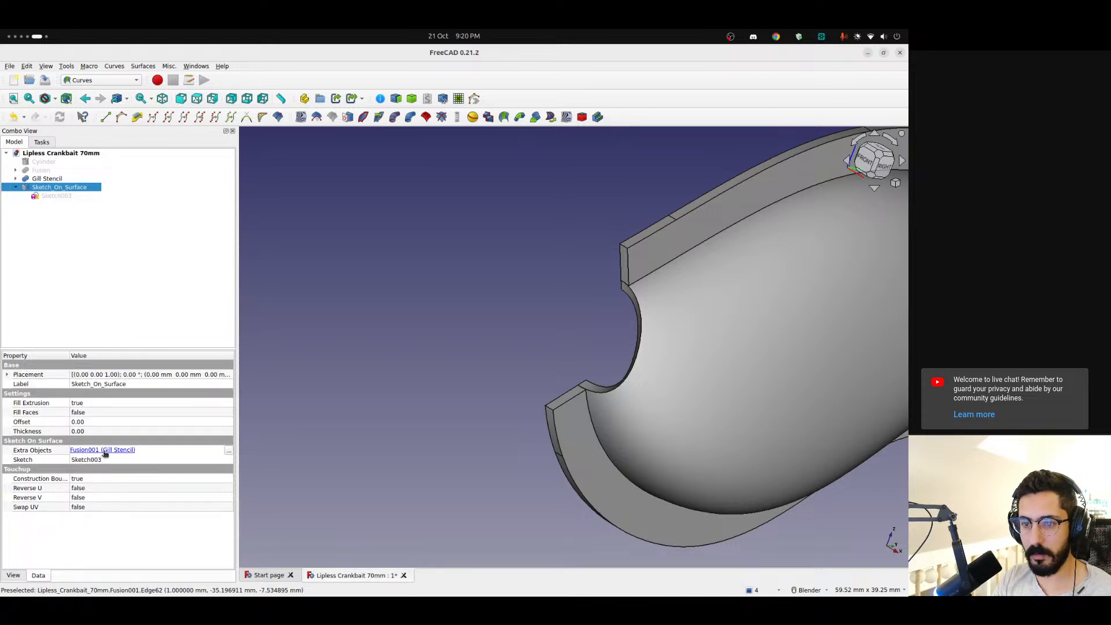
pyautogui.moveTo(337, 395); pyautogui.dragTo(362, 379, button='middle')
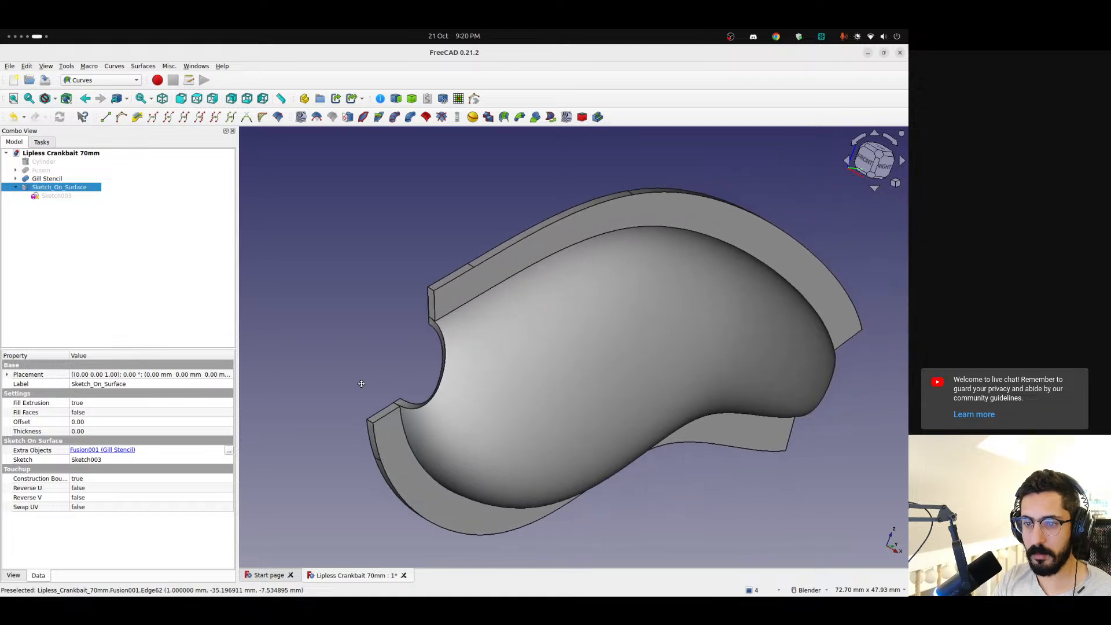
pyautogui.moveTo(530, 365); pyautogui.dragTo(526, 392, button='middle')
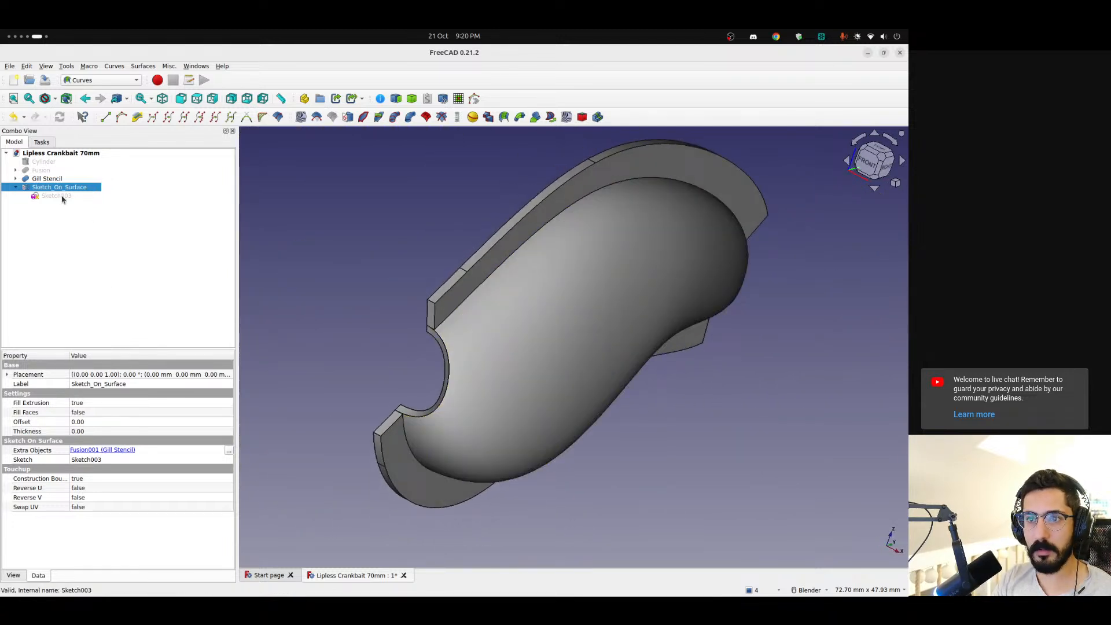
pyautogui.click(129, 454)
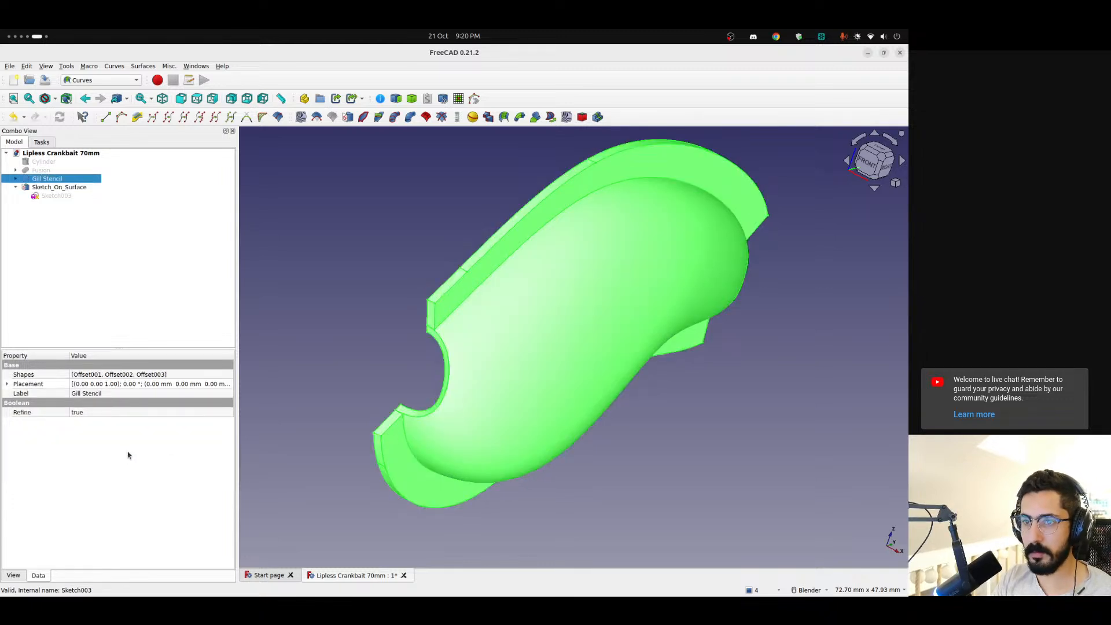
pyautogui.click(61, 188)
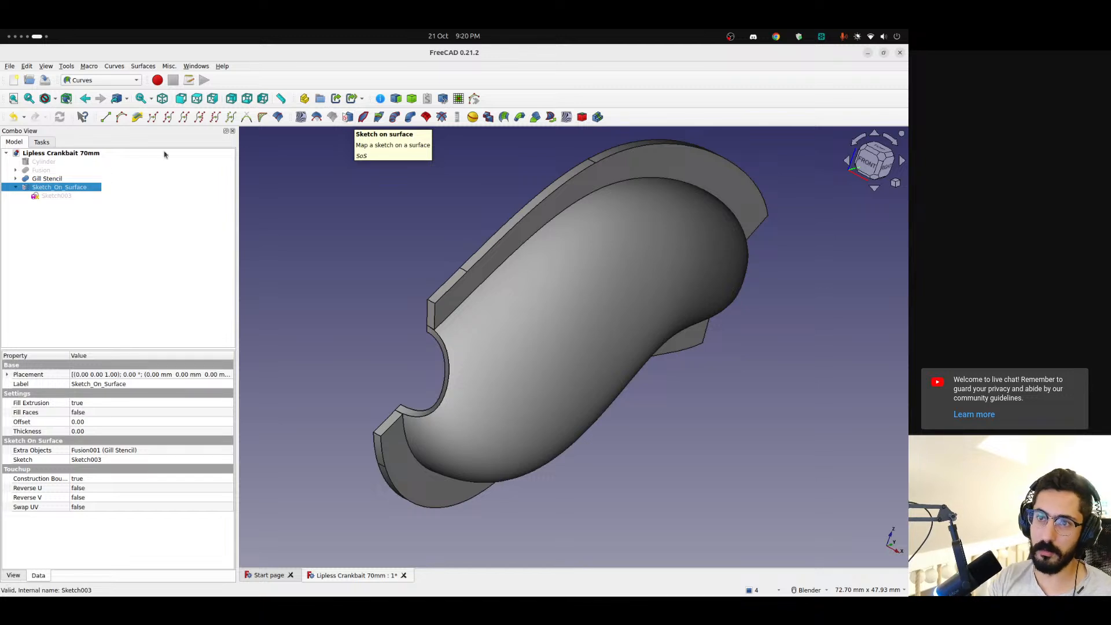
# Expand the Gill Stencil down to Cut001 under Offset001, show Cut001, and inspect its surface inside the shell
pyautogui.click(16, 178)
pyautogui.click(51, 188)
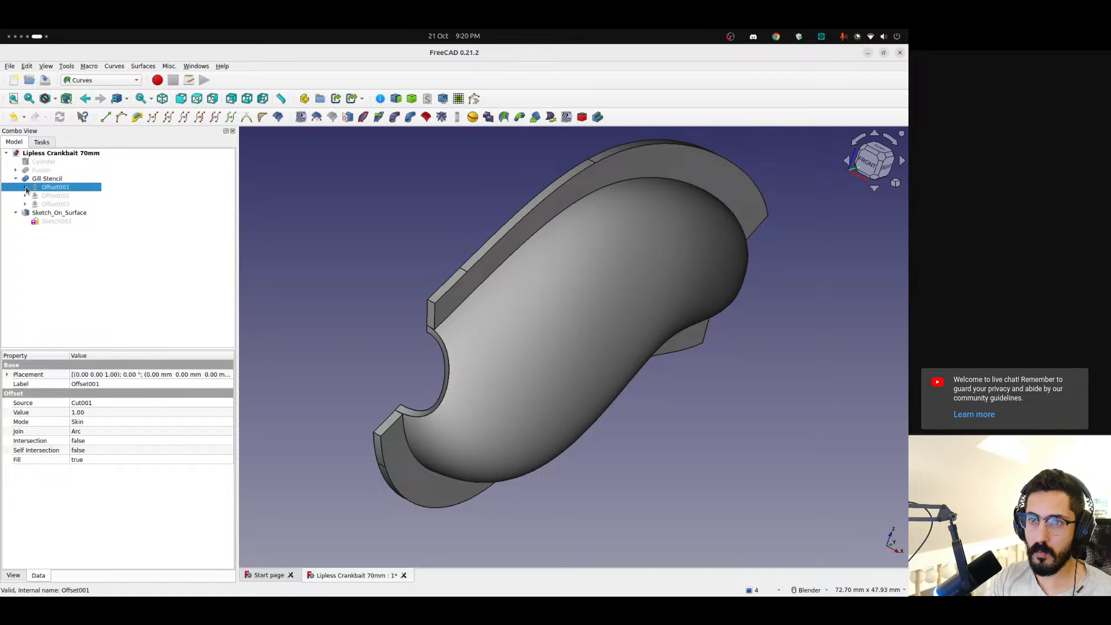
pyautogui.click(26, 187)
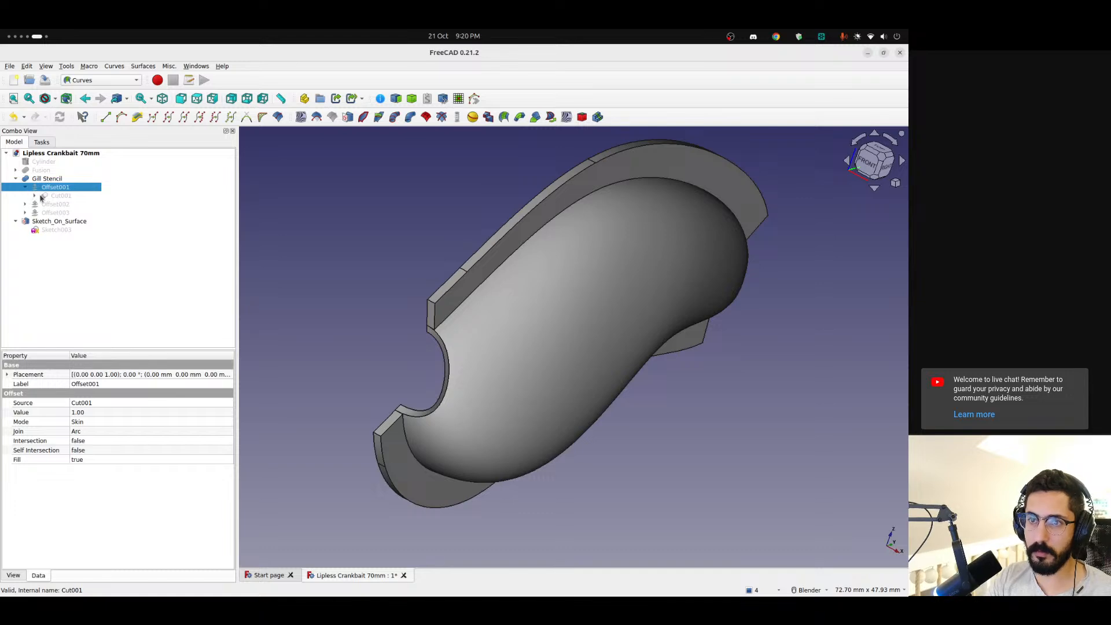
pyautogui.click(58, 196)
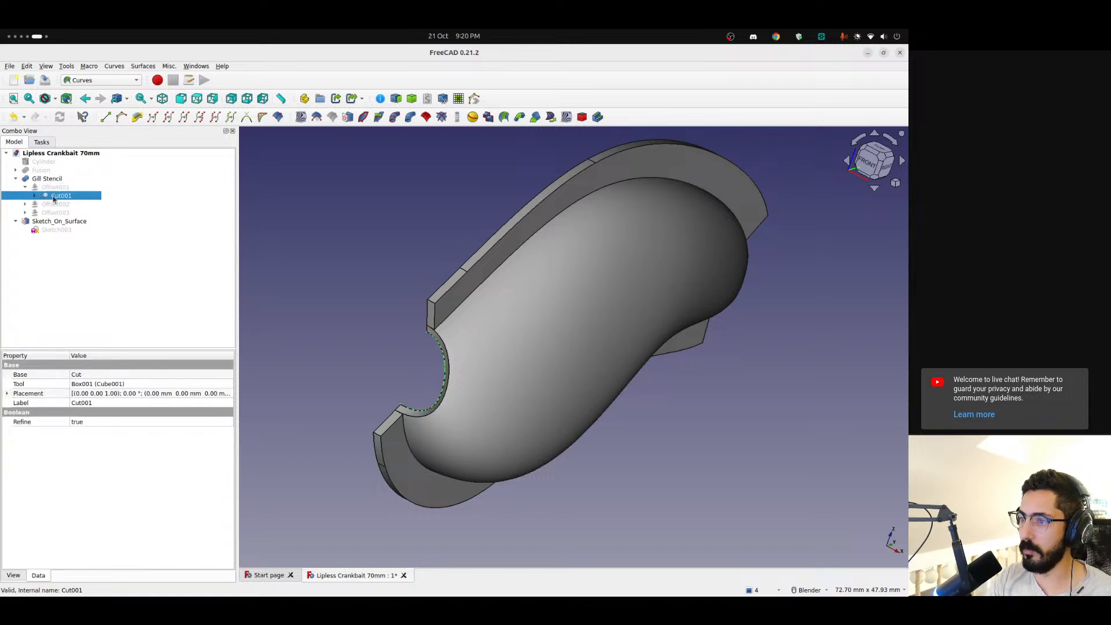
pyautogui.moveTo(342, 200); pyautogui.dragTo(502, 231, button='middle')
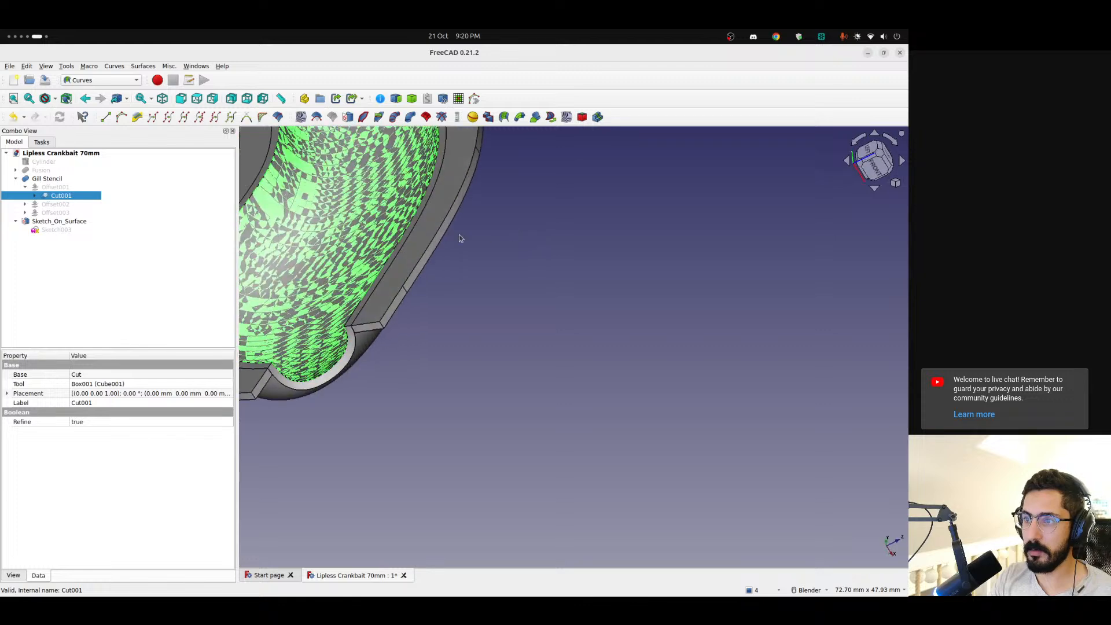
pyautogui.scroll(-3, 460, 238)
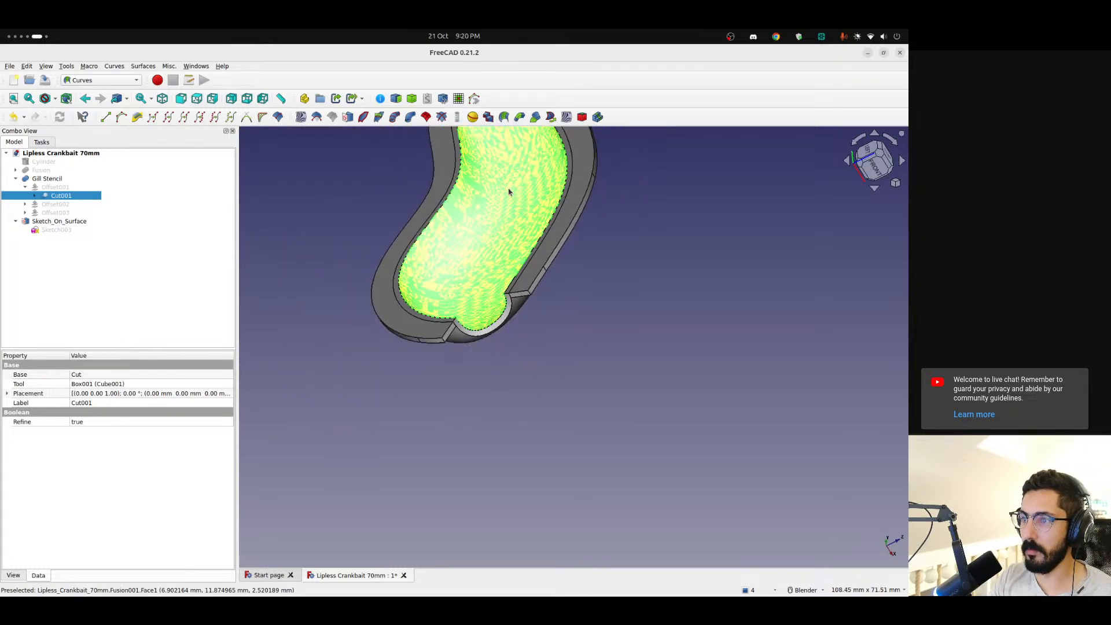
pyautogui.moveTo(508, 186); pyautogui.dragTo(536, 244, button='middle')
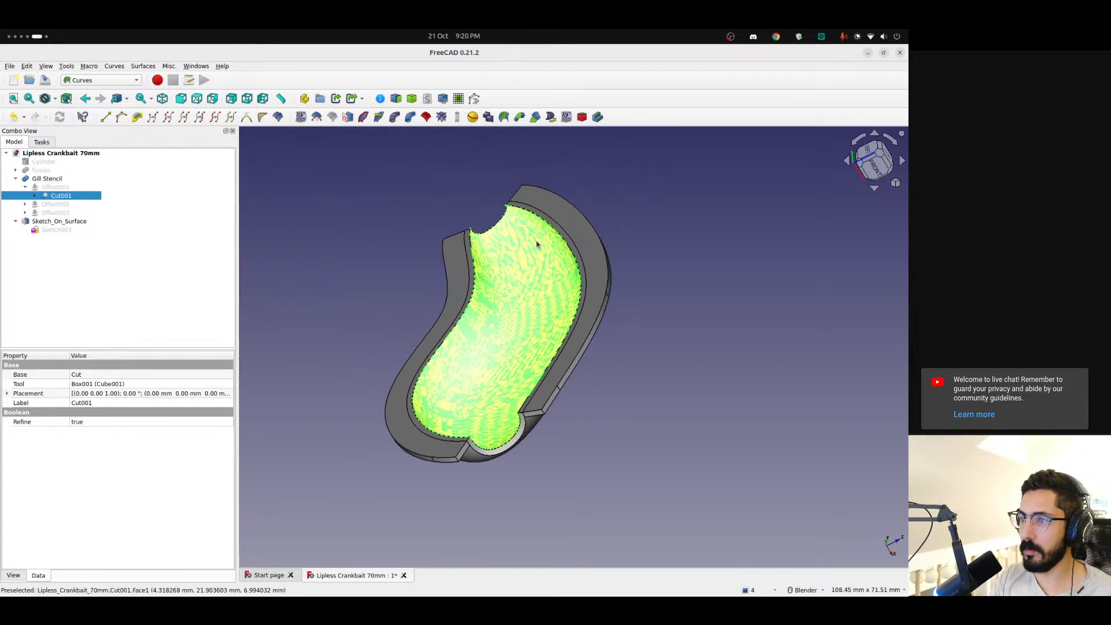
# Expand Cut001 and check its Cube001 and Cut source bodies, expanding Cut as well
pyautogui.click(34, 197)
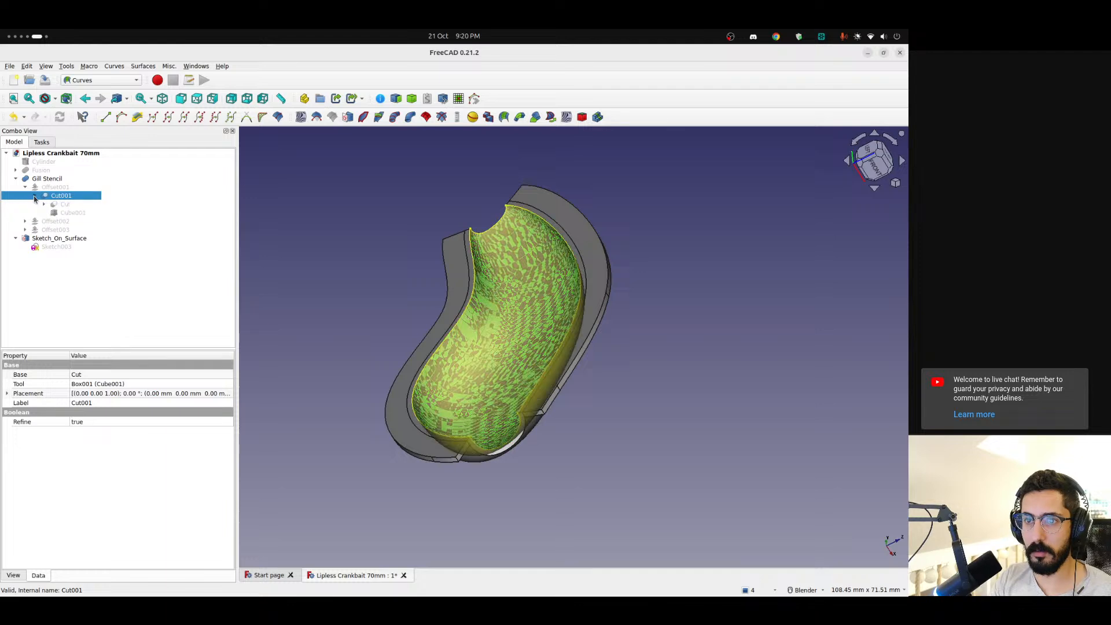
pyautogui.click(58, 216)
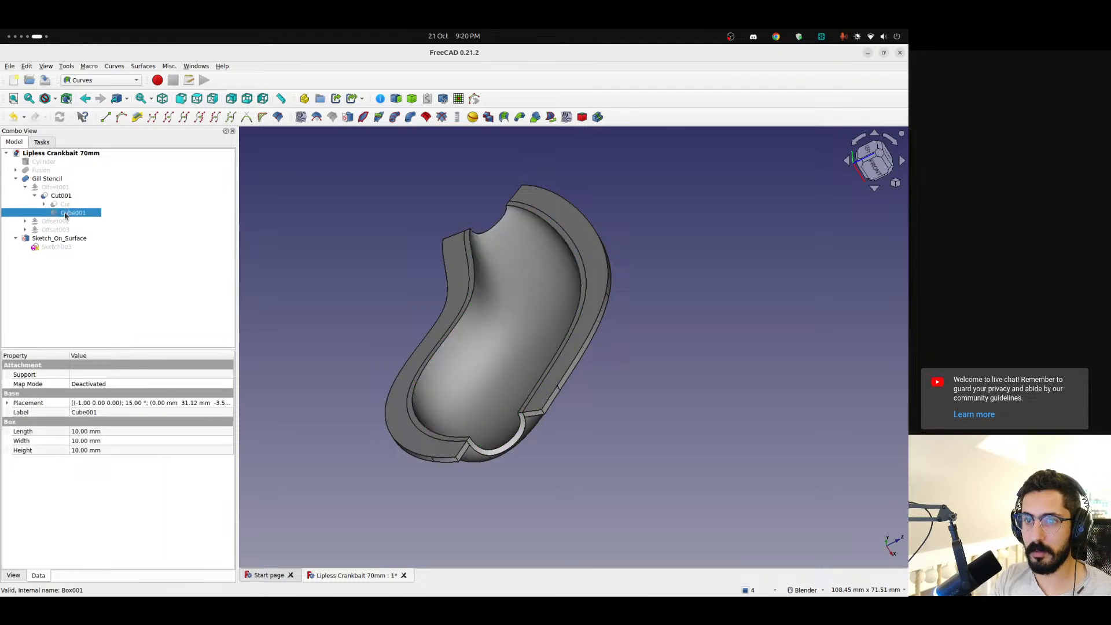
pyautogui.click(52, 205)
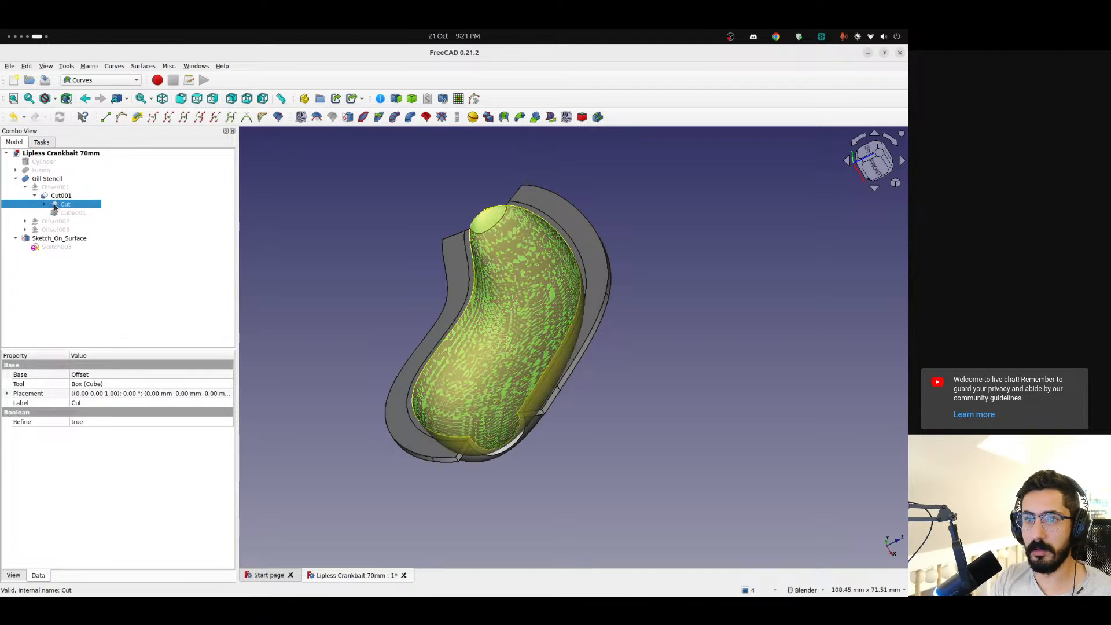
pyautogui.press('Up')
pyautogui.click(45, 205)
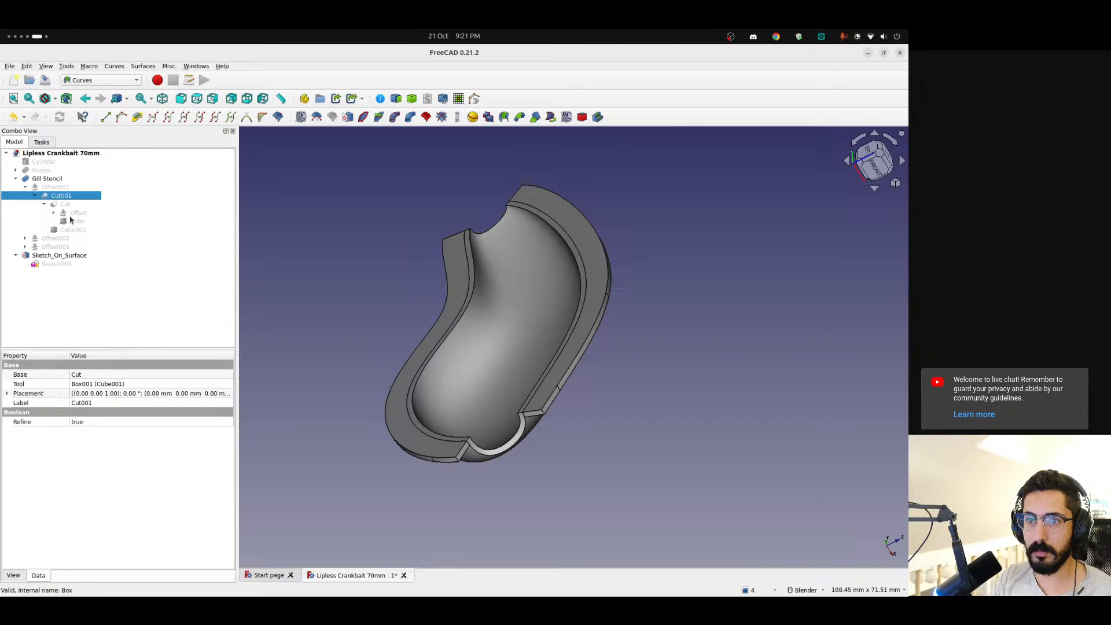
# Hide Cut001, show the Offset body nested under Cut, and inspect how it fits inside the shell
pyautogui.click(75, 213)
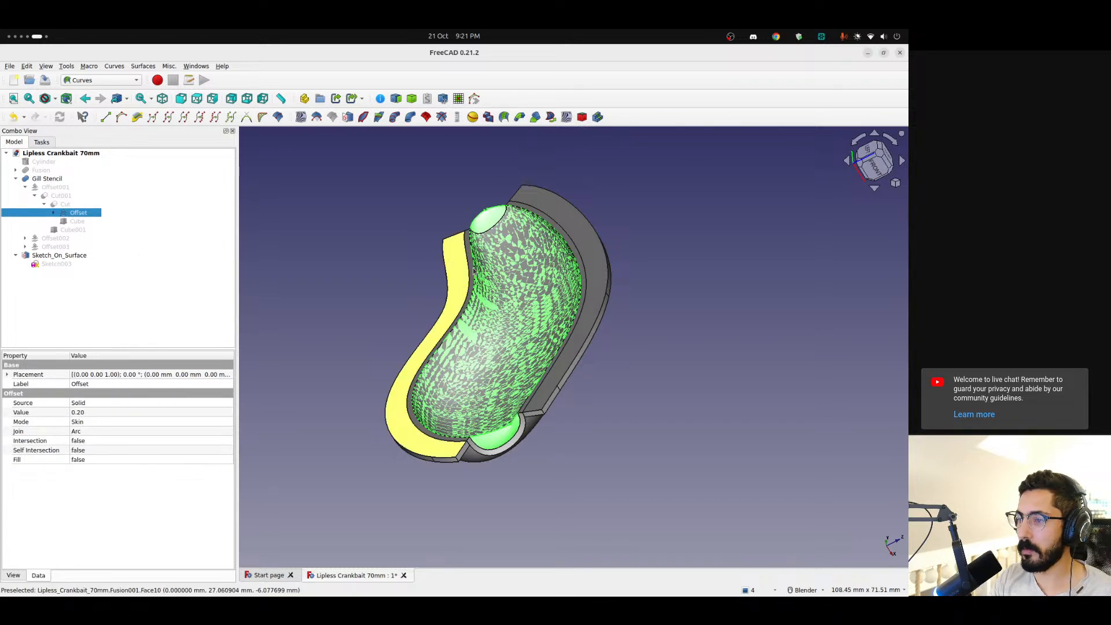
pyautogui.moveTo(628, 367); pyautogui.dragTo(664, 337, button='middle')
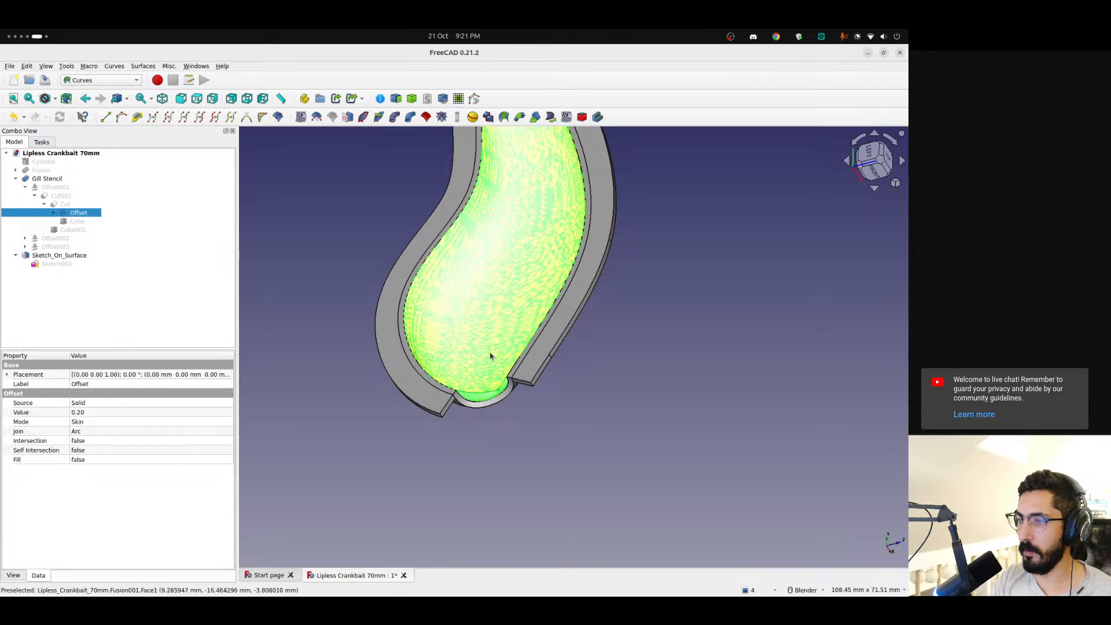
pyautogui.moveTo(490, 356); pyautogui.dragTo(621, 359, button='middle')
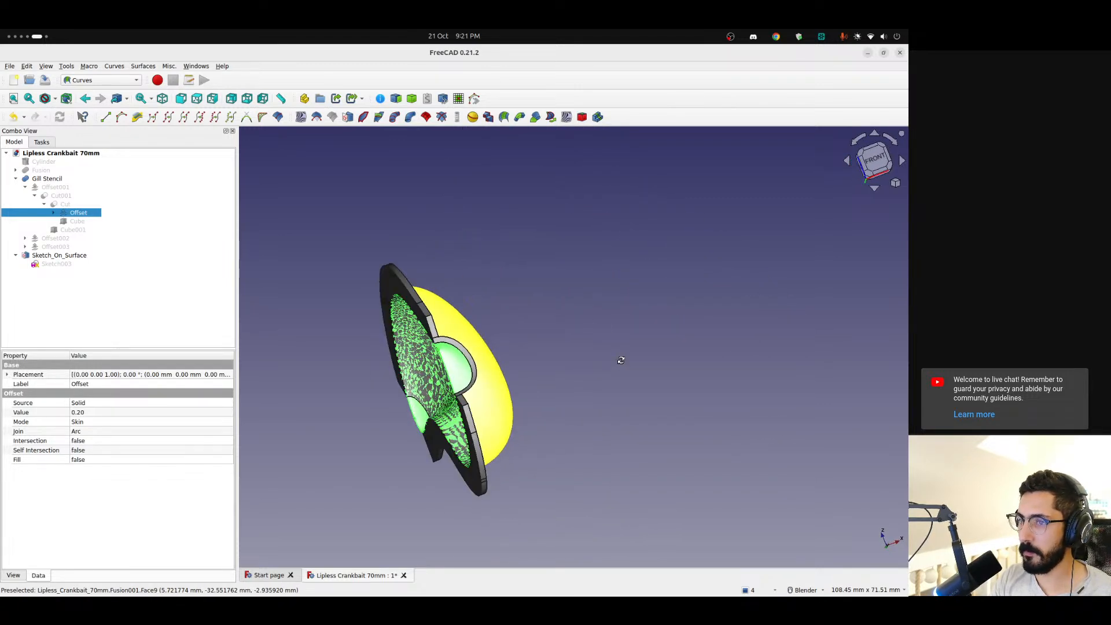
pyautogui.scroll(5, 457, 354)
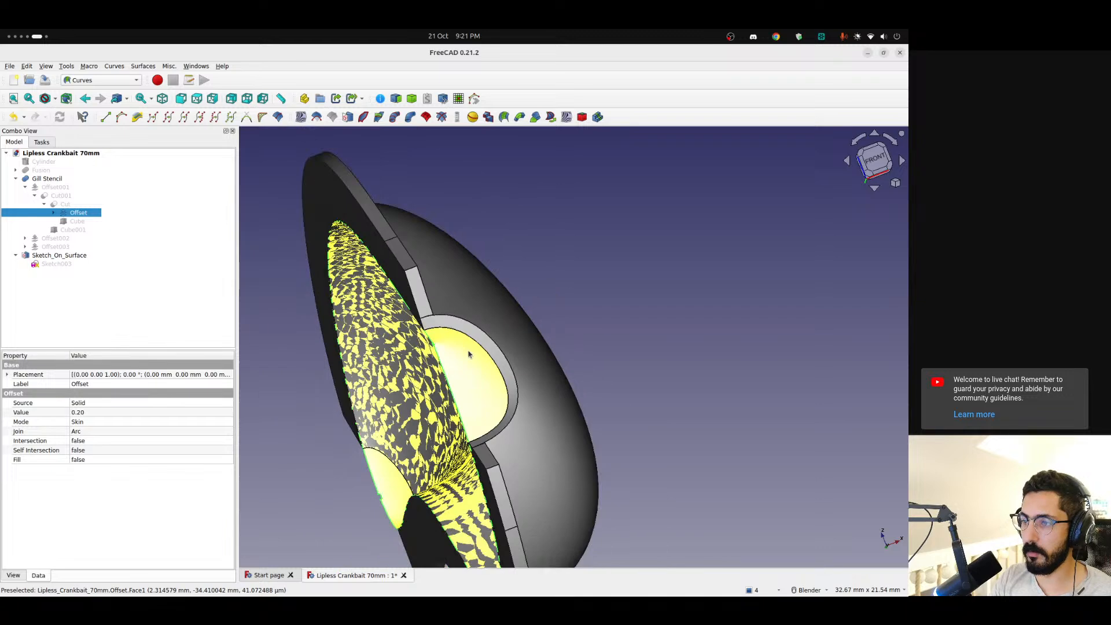
pyautogui.scroll(-7, 469, 354)
pyautogui.moveTo(579, 370); pyautogui.dragTo(414, 324, button='middle')
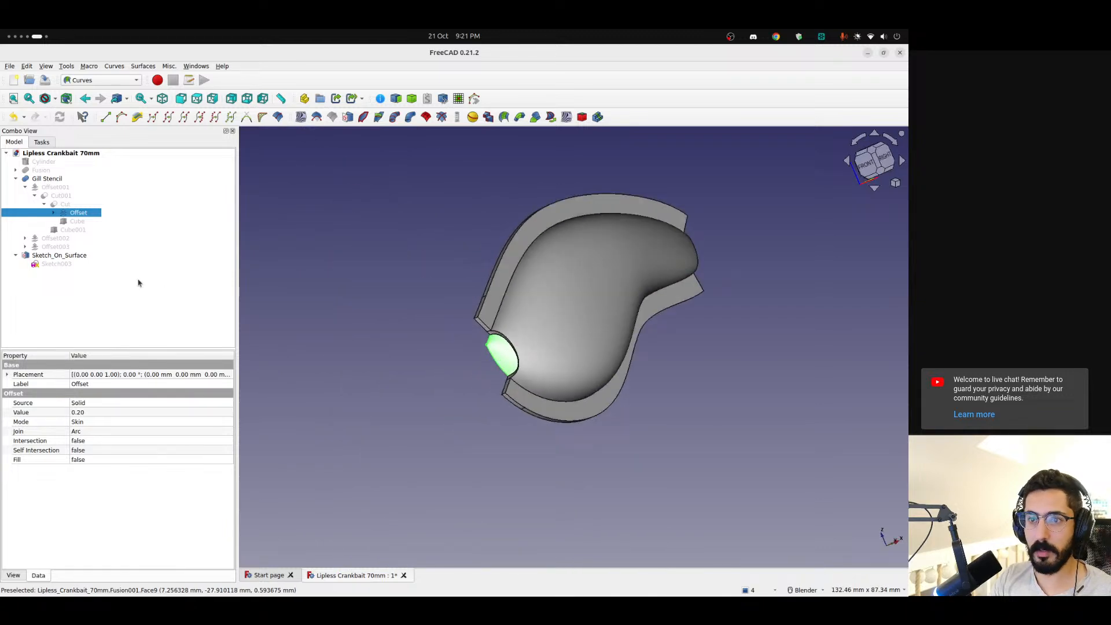
# Replace the Sketch_On_Surface extra object link with the Offset body and inspect the shell for the mapped sketch
pyautogui.click(65, 256)
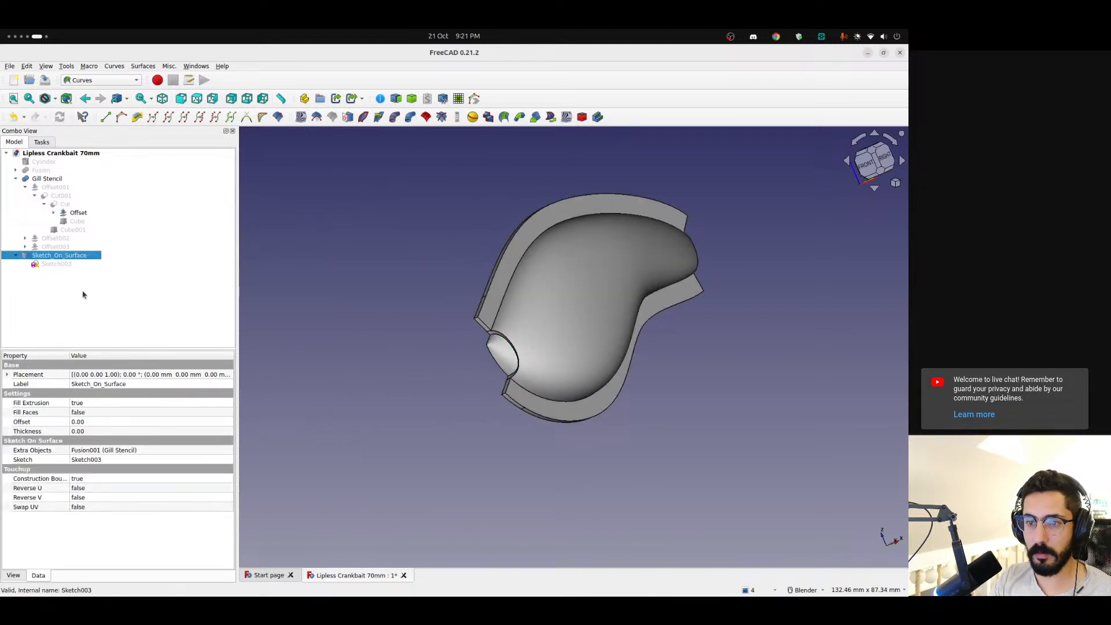
pyautogui.click(141, 451)
pyautogui.click(228, 452)
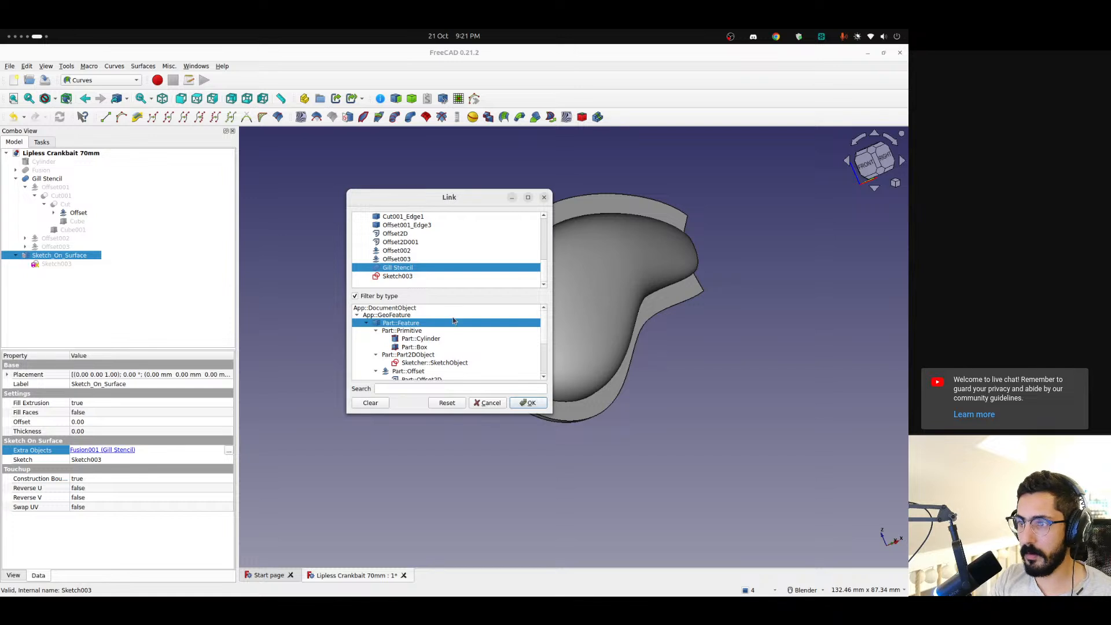
pyautogui.click(402, 268)
pyautogui.click(74, 212)
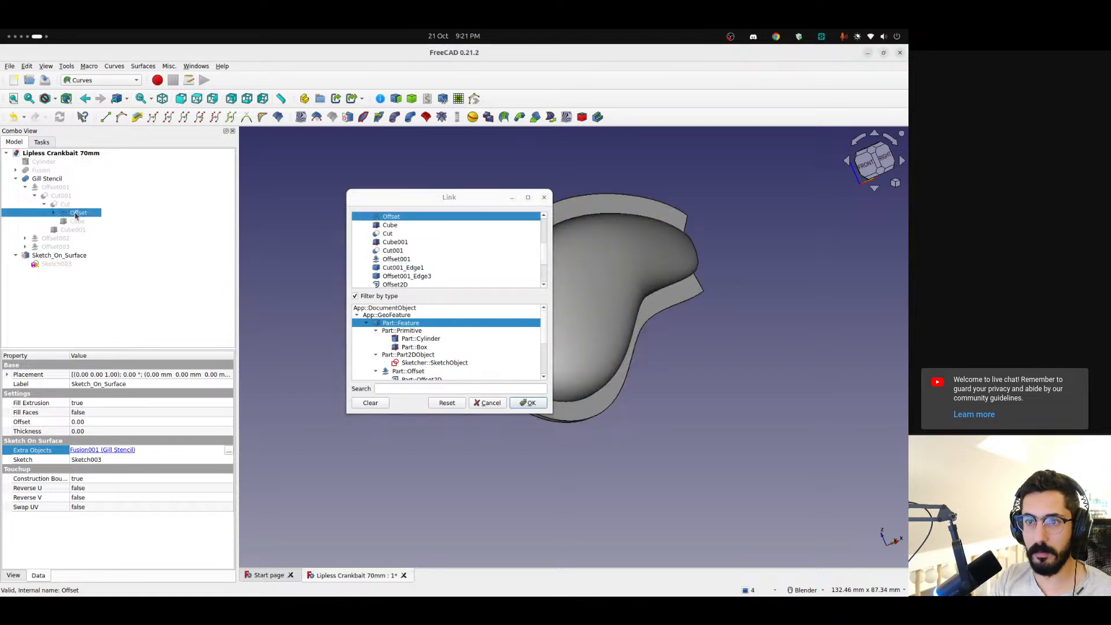
pyautogui.click(527, 403)
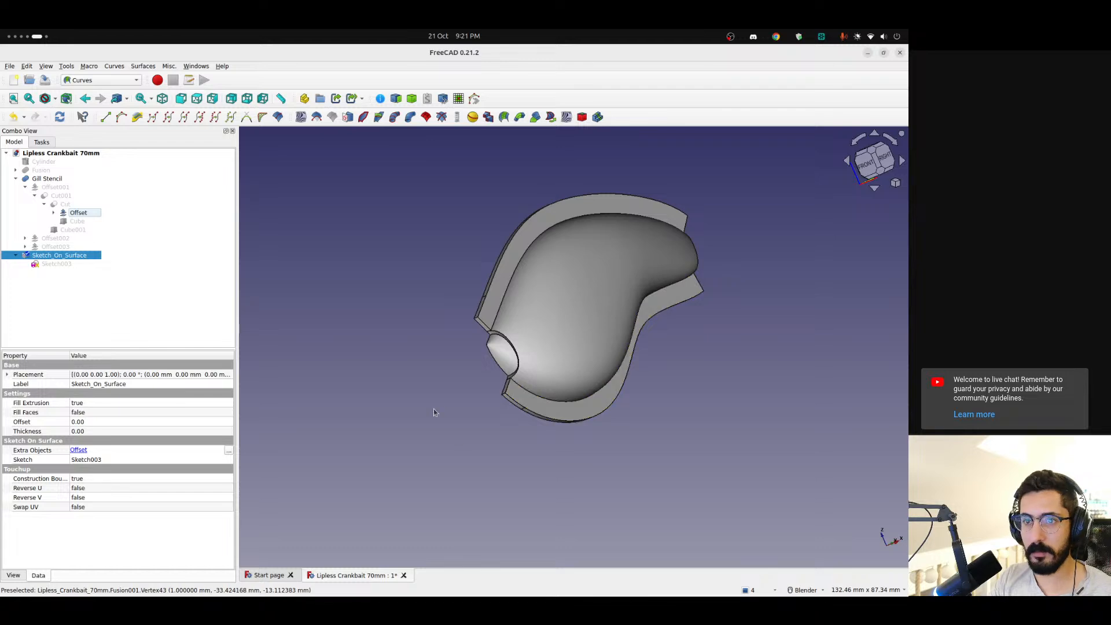
pyautogui.click(452, 389)
pyautogui.moveTo(453, 388); pyautogui.dragTo(646, 295, button='middle')
pyautogui.scroll(2, 492, 340)
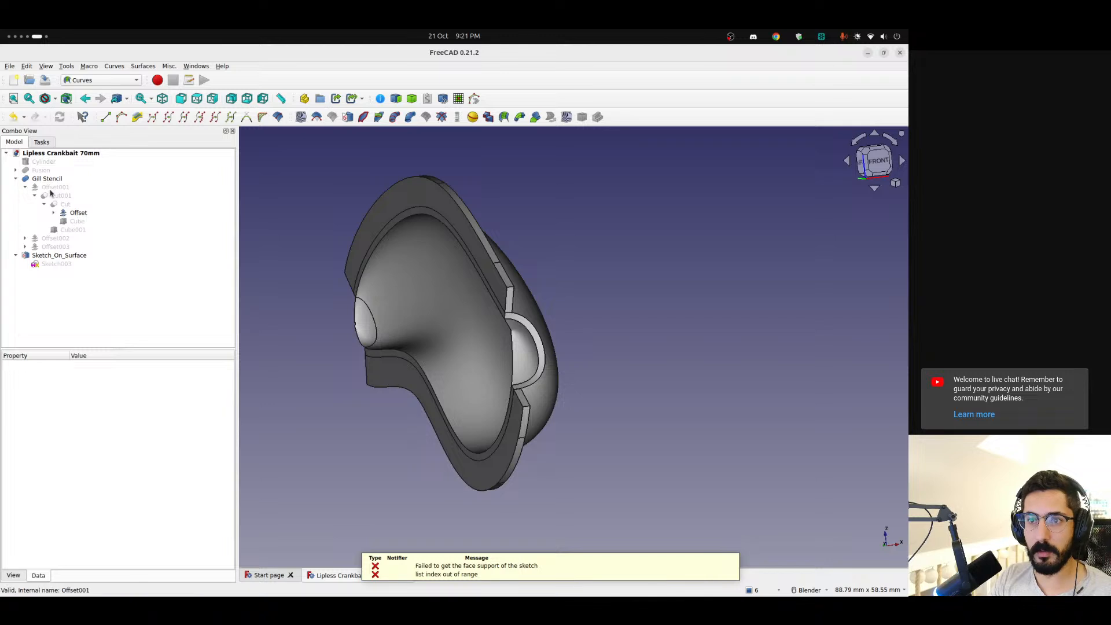
# Hide the Offset body, review the Sketch_On_Surface data properties, and inspect the inside of the shell
pyautogui.click(79, 213)
pyautogui.click(347, 441)
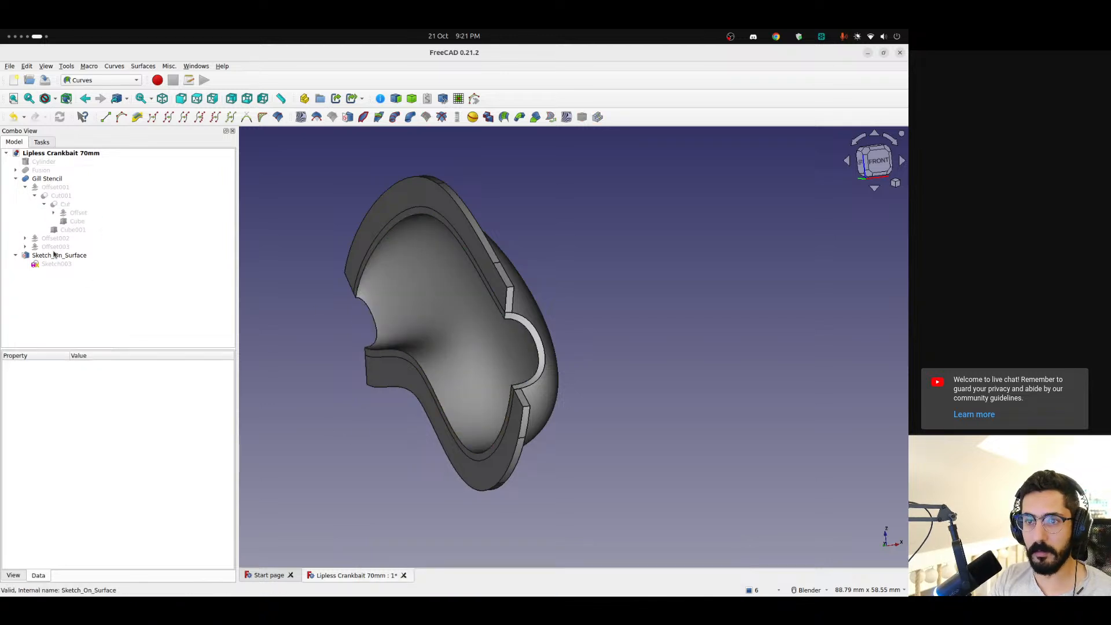
pyautogui.click(59, 256)
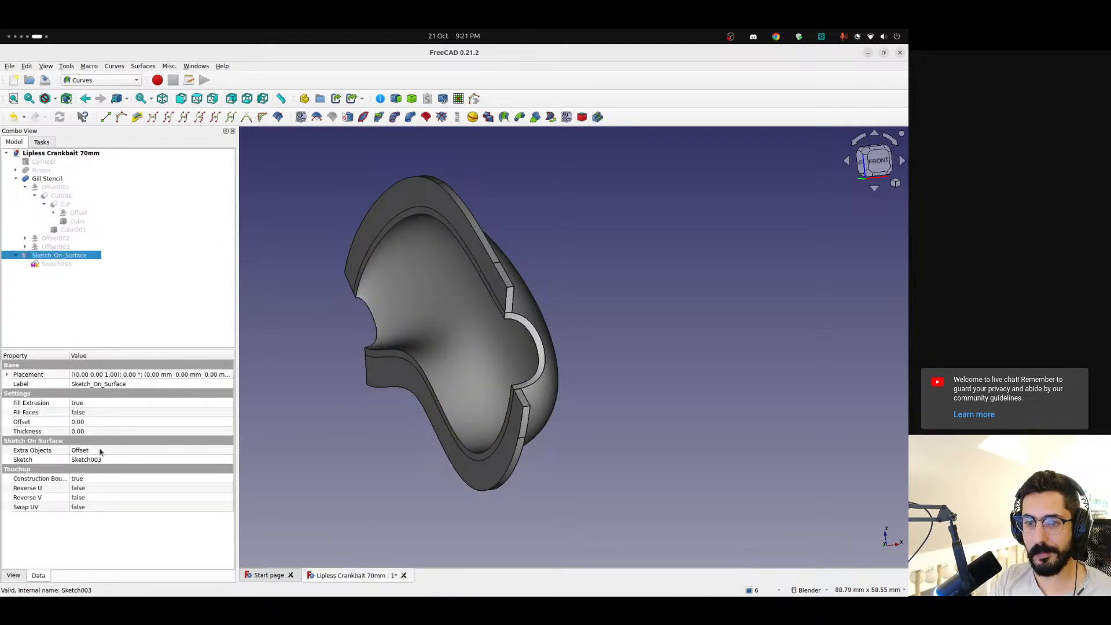
pyautogui.moveTo(471, 340); pyautogui.dragTo(336, 348, button='middle')
# Switch to Chrome, search the web for "freecad sketch on surface", and open the FreeCAD forum thread How To Sketch On A Surface
pyautogui.hotkey('ctrl', 'alt', 'Left')
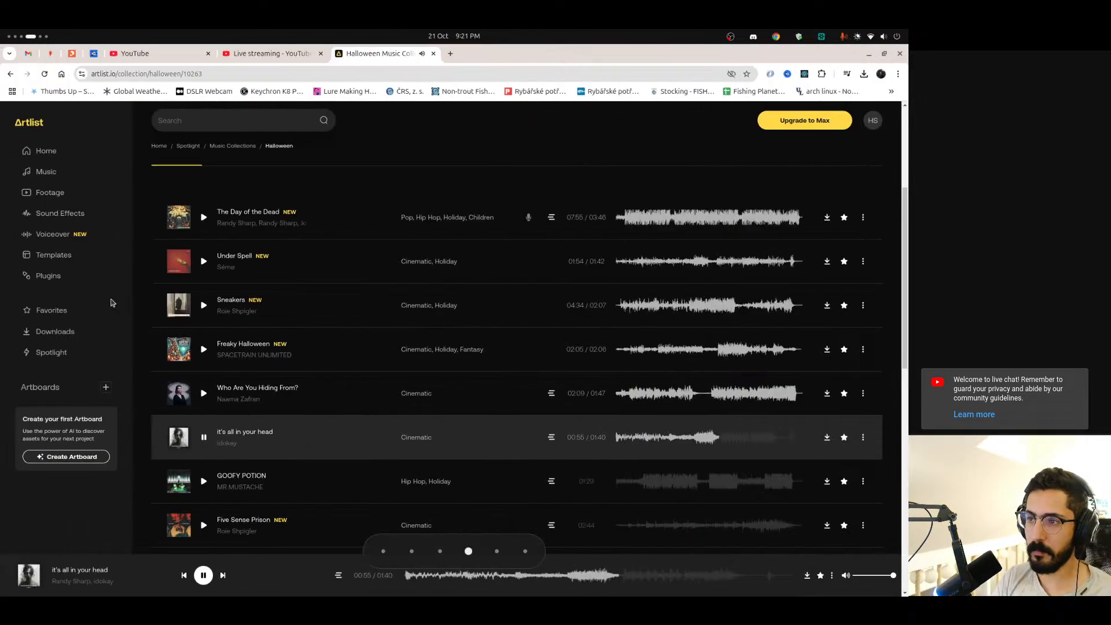
pyautogui.hotkey('ctrl', 'alt', 'Right')
pyautogui.hotkey('ctrl', 'alt', 'Left')
pyautogui.write('f')
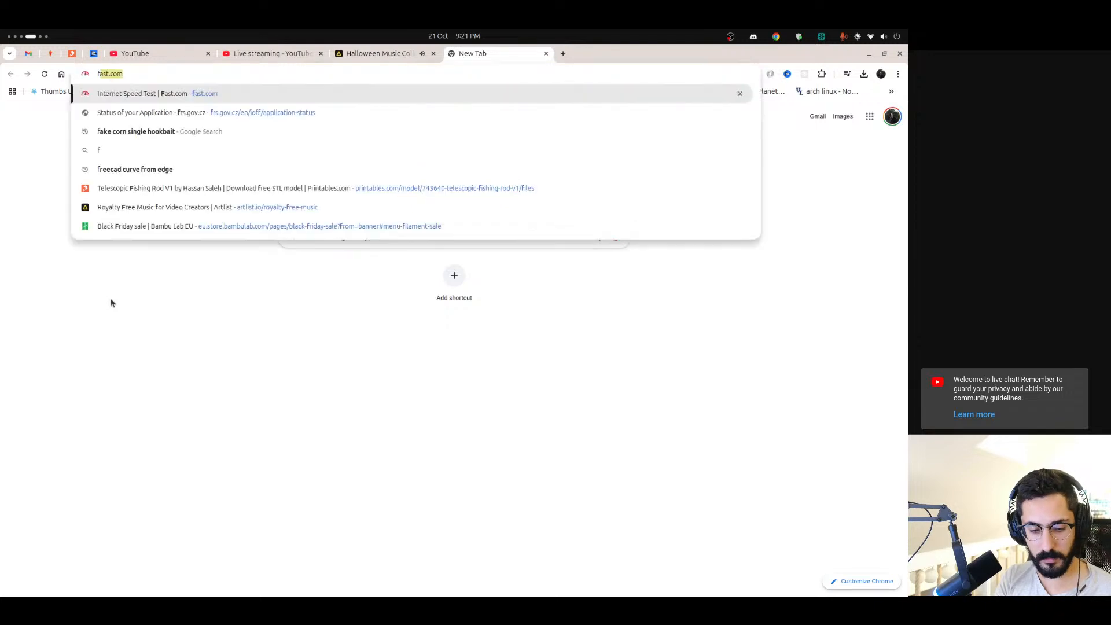
pyautogui.write('reecad ske')
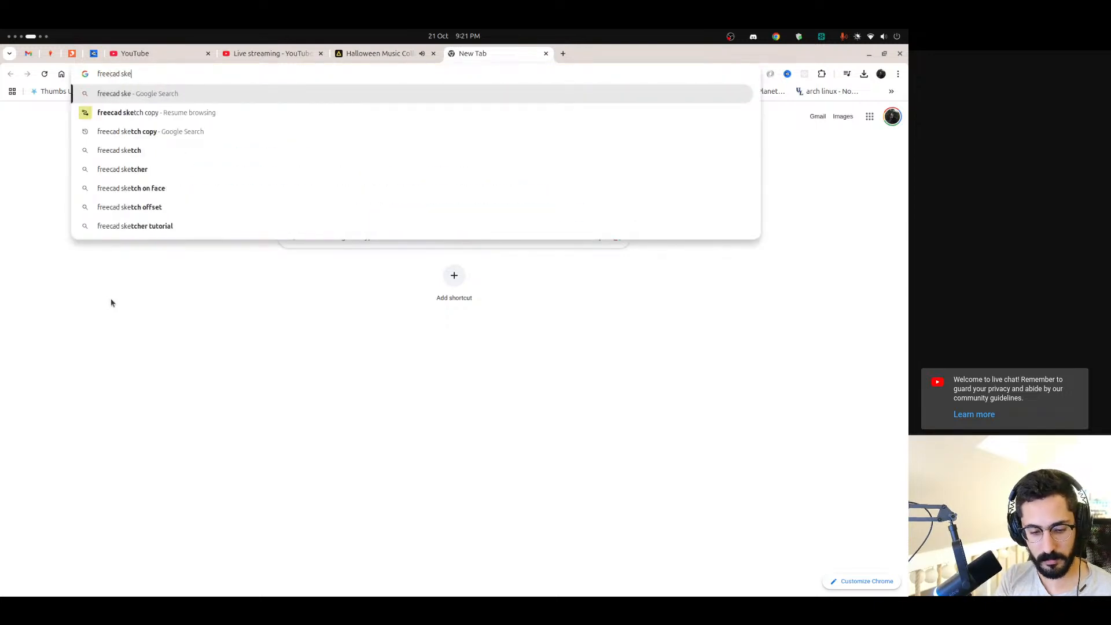
pyautogui.write('tch on surface')
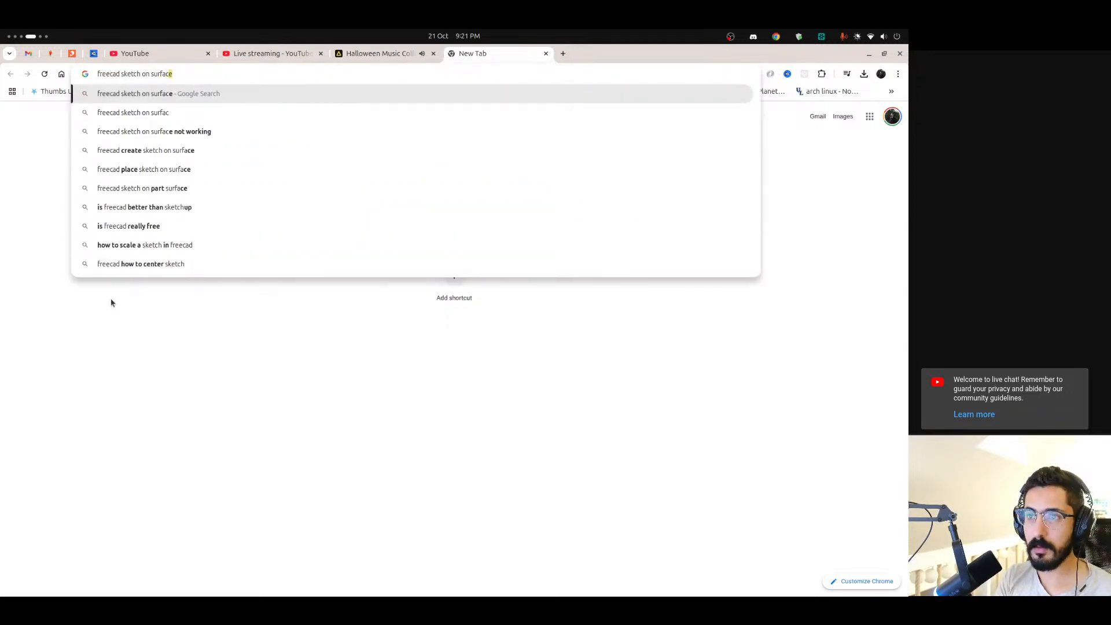
pyautogui.press('Return')
pyautogui.click(164, 205)
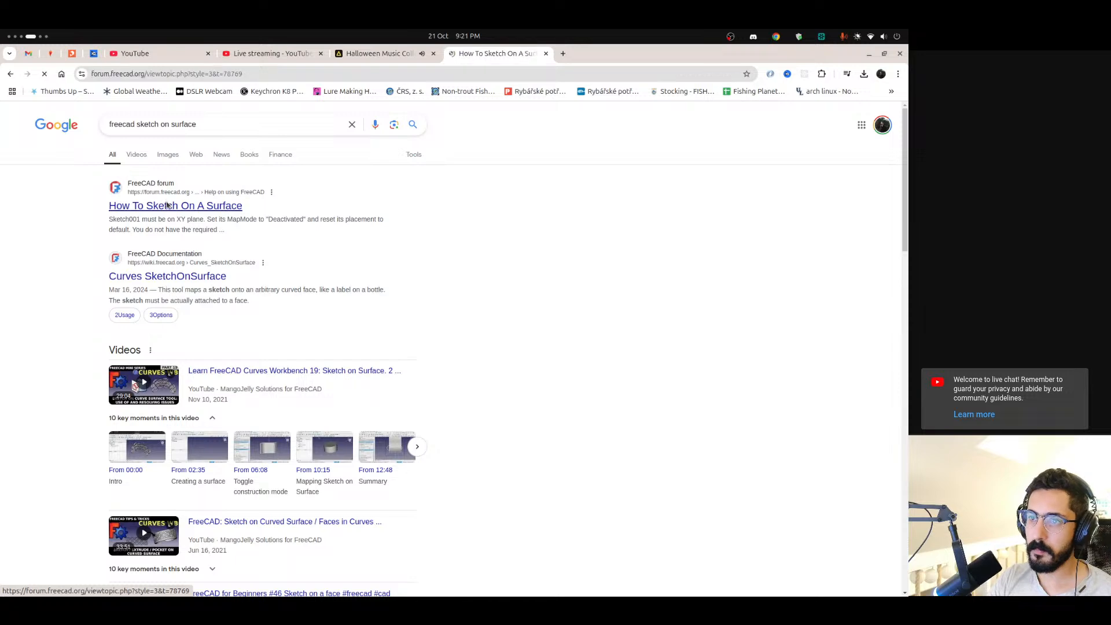
# Read the forum thread's opening question and the replies about the hidden sketch and the Display Mode setting
pyautogui.scroll(-5, 292, 343)
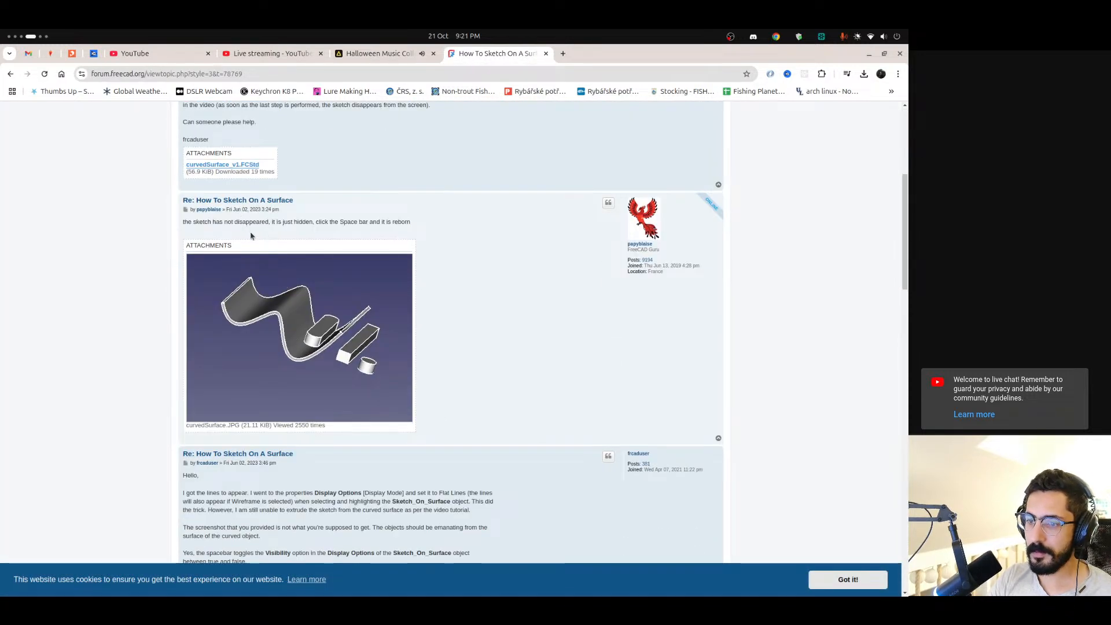
pyautogui.scroll(-3, 248, 237)
pyautogui.scroll(9, 309, 321)
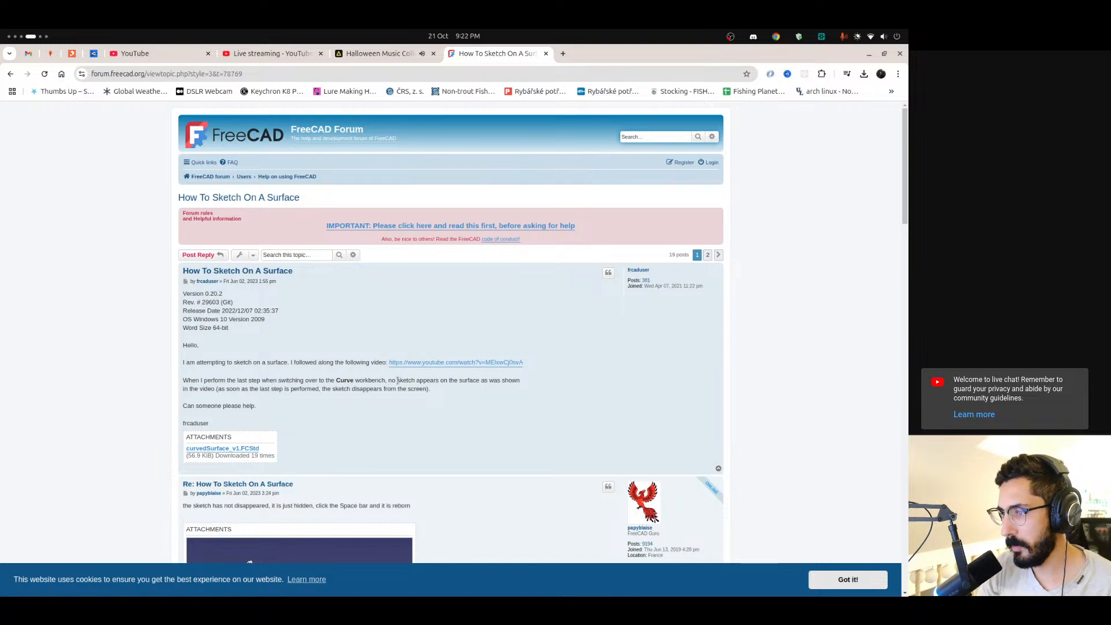
pyautogui.moveTo(397, 381)
pyautogui.mouseDown()
pyautogui.moveTo(497, 387)
pyautogui.moveTo(210, 398)
pyautogui.moveTo(217, 388)
pyautogui.moveTo(433, 390)
pyautogui.moveTo(326, 388)
pyautogui.moveTo(369, 385)
pyautogui.mouseUp()
pyautogui.click(369, 384)
pyautogui.scroll(-10, 292, 423)
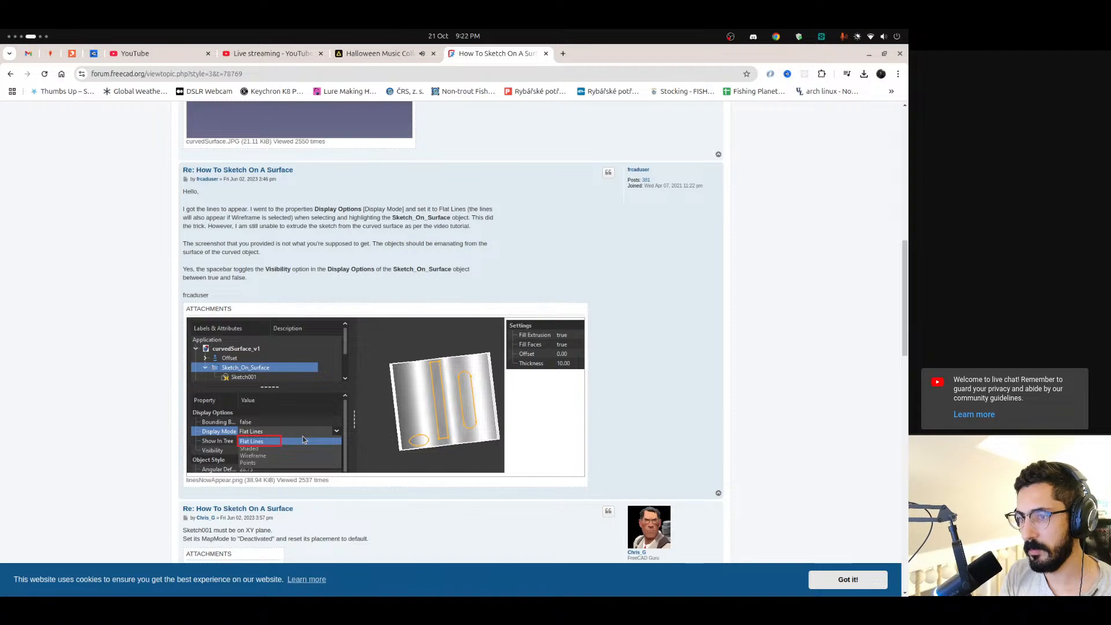
# Switch to FreeCAD and check the display options of Sketch_On_Surface, widening the property name column to read them
pyautogui.hotkey('ctrl', 'alt', 'Left')
pyautogui.hotkey('ctrl', 'alt', 'Left')
pyautogui.hotkey('ctrl', 'alt', 'Right')
pyautogui.hotkey('ctrl', 'alt', 'Right')
pyautogui.hotkey('ctrl', 'alt', 'Right')
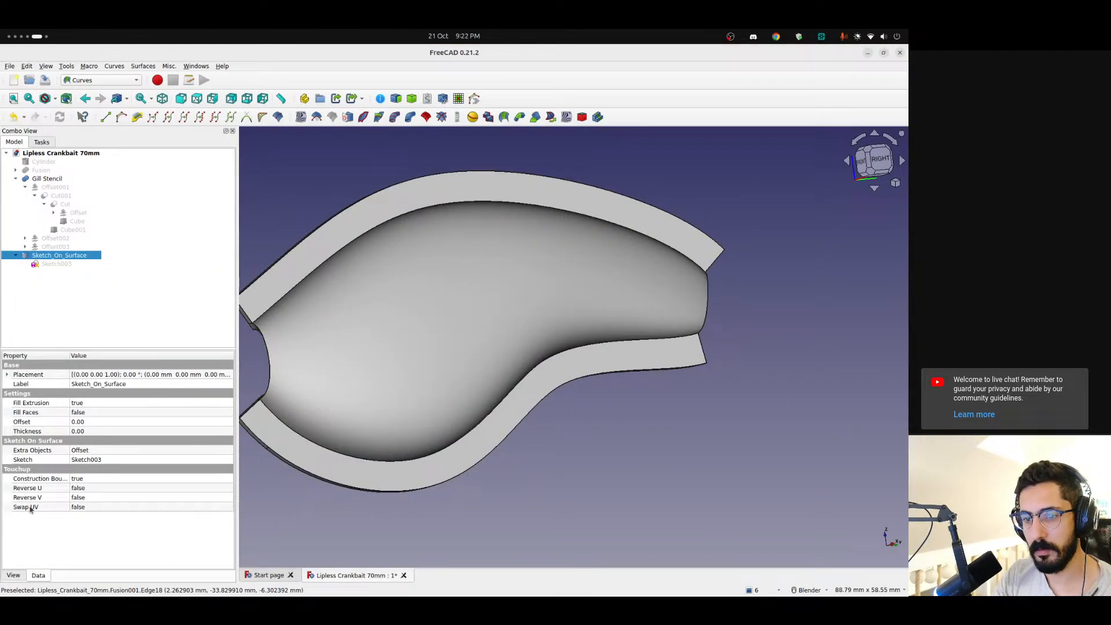
pyautogui.click(18, 578)
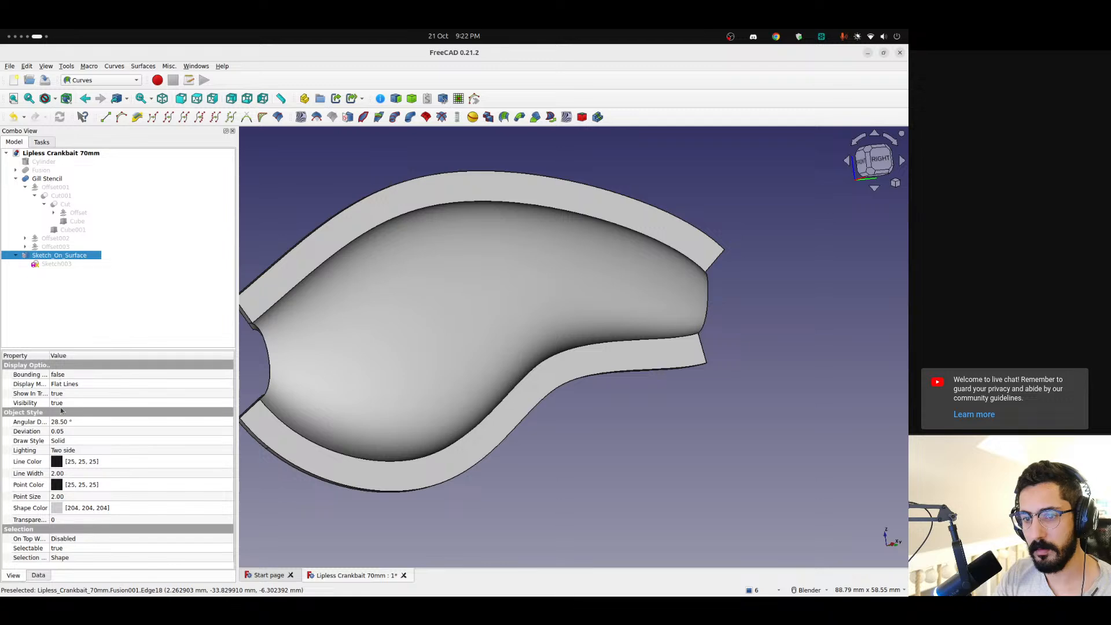
pyautogui.moveTo(51, 355); pyautogui.dragTo(66, 355)
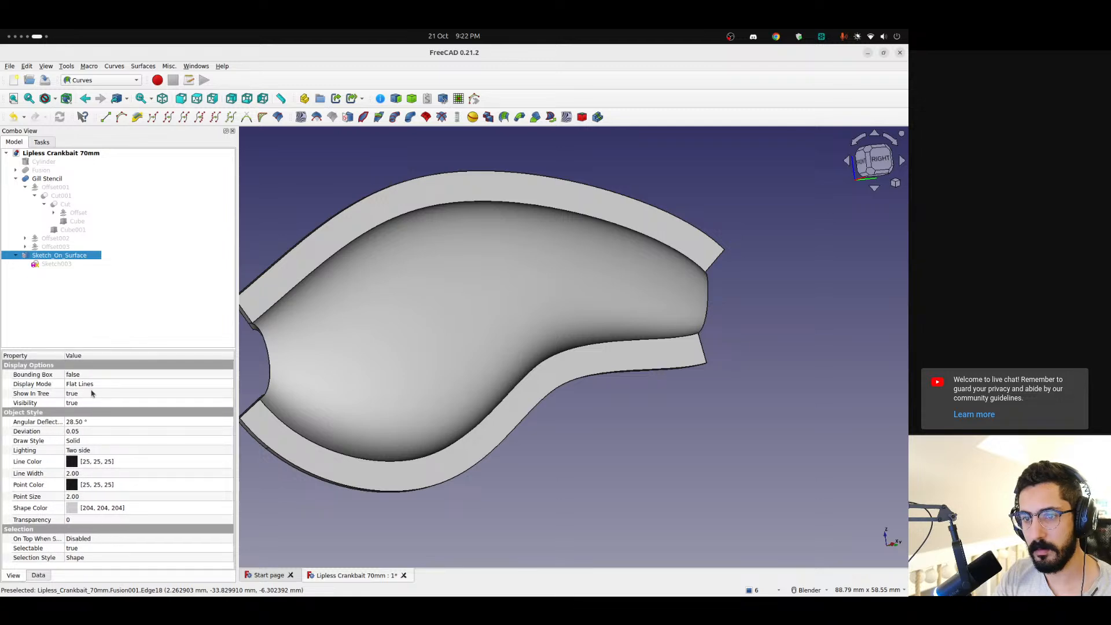
# Return to the forum thread in Chrome and read the reply on the sketch's plane, MapMode and placement
pyautogui.hotkey('ctrl', 'alt', 'Left')
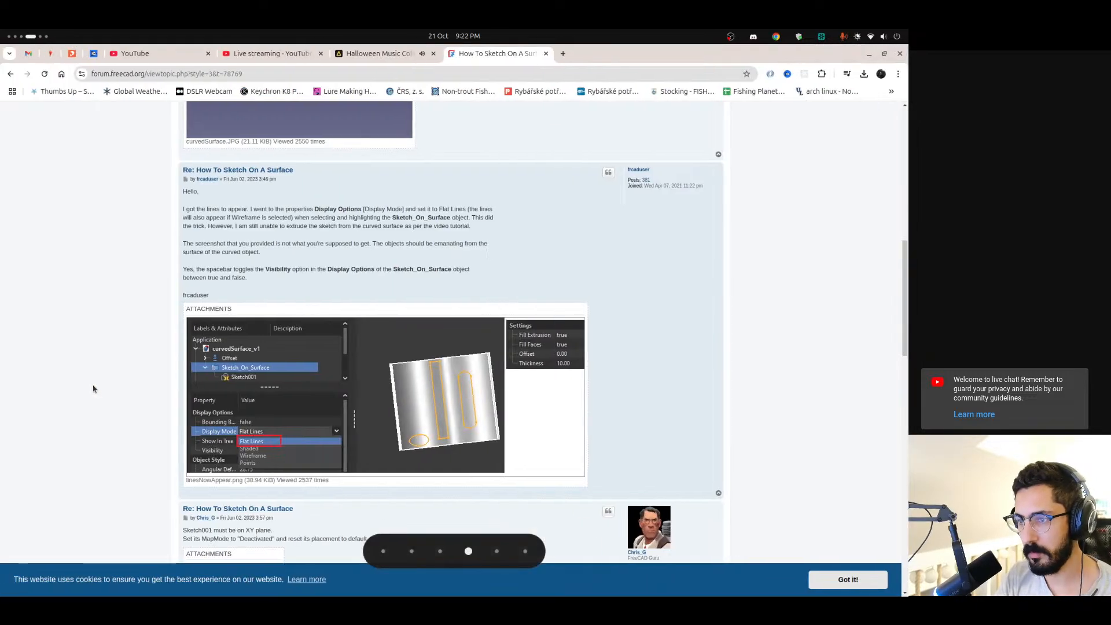
pyautogui.scroll(-4, 110, 382)
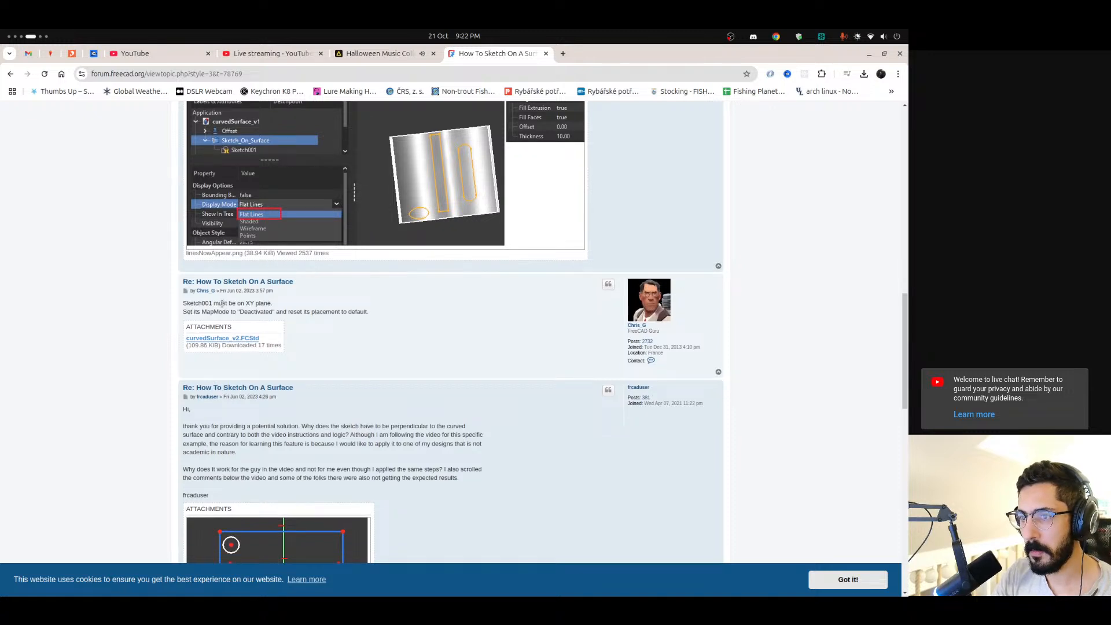
pyautogui.moveTo(223, 303); pyautogui.dragTo(202, 303)
pyautogui.click(247, 303)
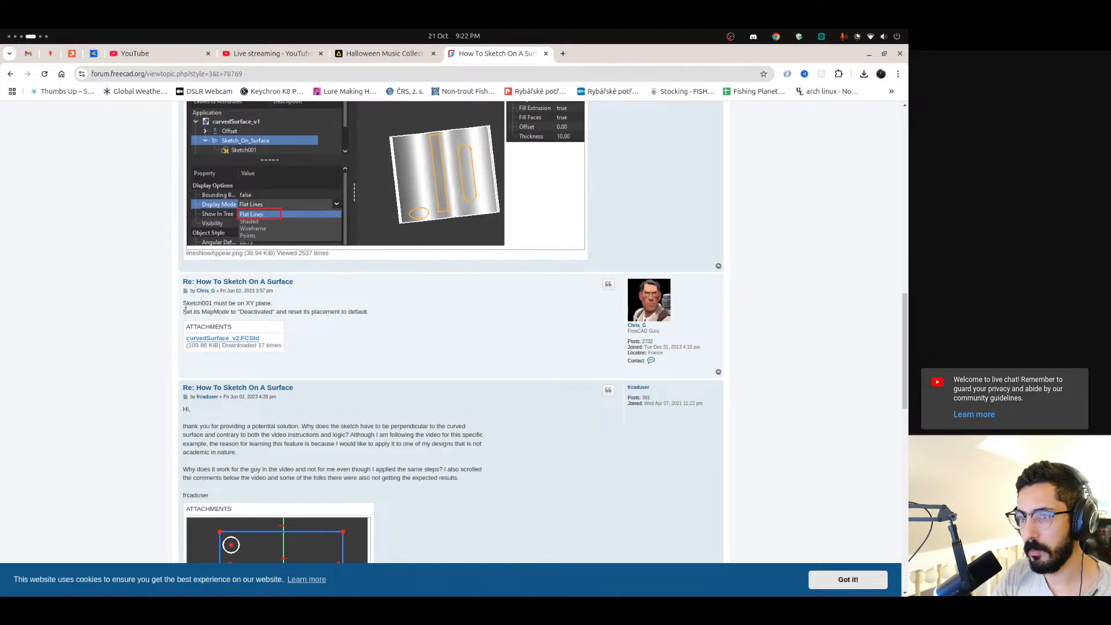
pyautogui.moveTo(218, 312)
pyautogui.mouseDown()
pyautogui.moveTo(248, 313)
pyautogui.moveTo(227, 312)
pyautogui.mouseUp()
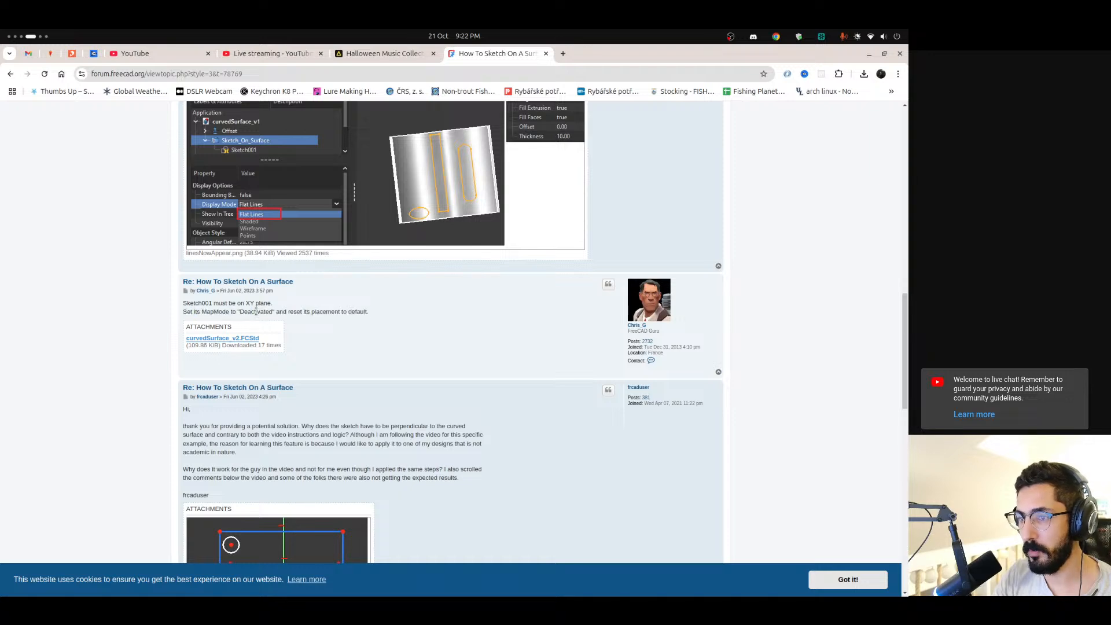
pyautogui.doubleClick(255, 312)
pyautogui.click(300, 312)
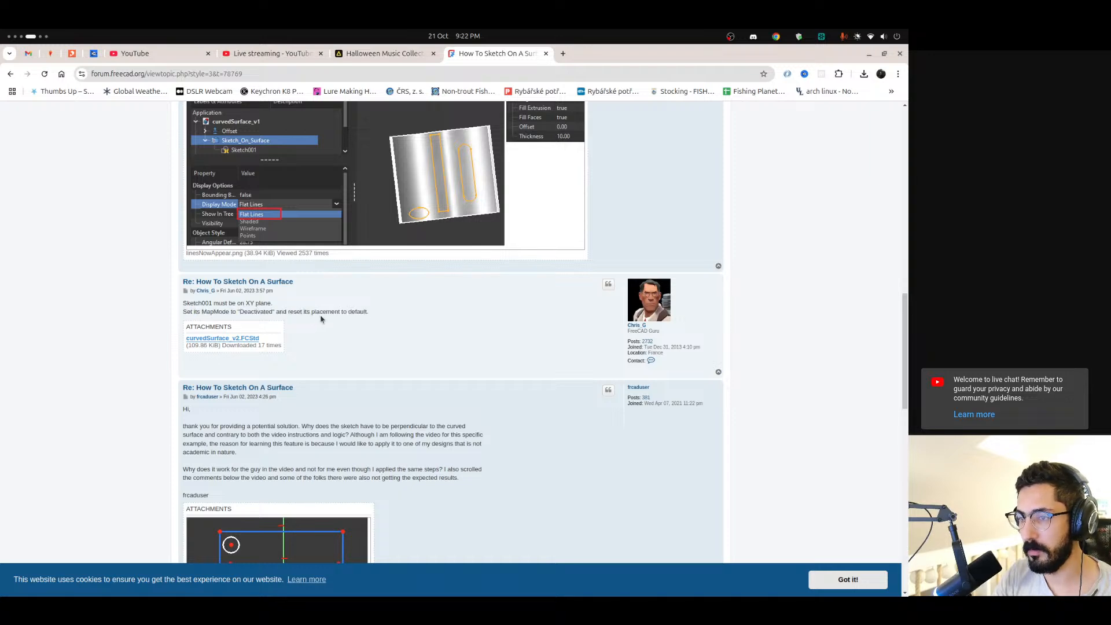
pyautogui.scroll(-5, 321, 319)
# Go back to the search results and open the Curves SketchOnSurface documentation in a new tab
pyautogui.hotkey('alt', 'Left')
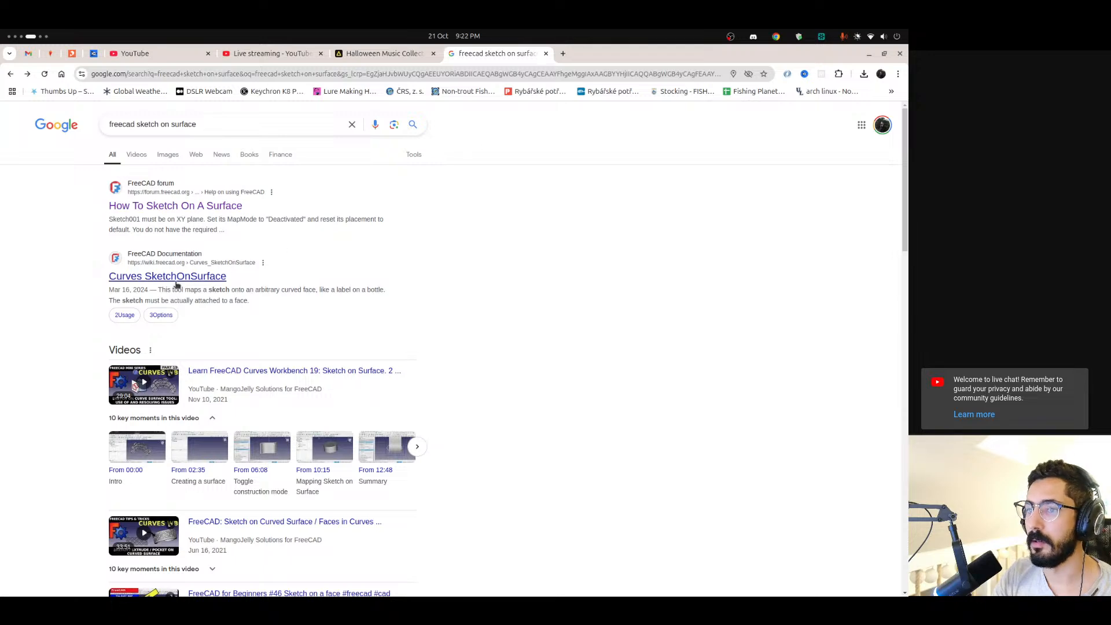
pyautogui.scroll(-2, 176, 284)
pyautogui.middleClick(195, 220)
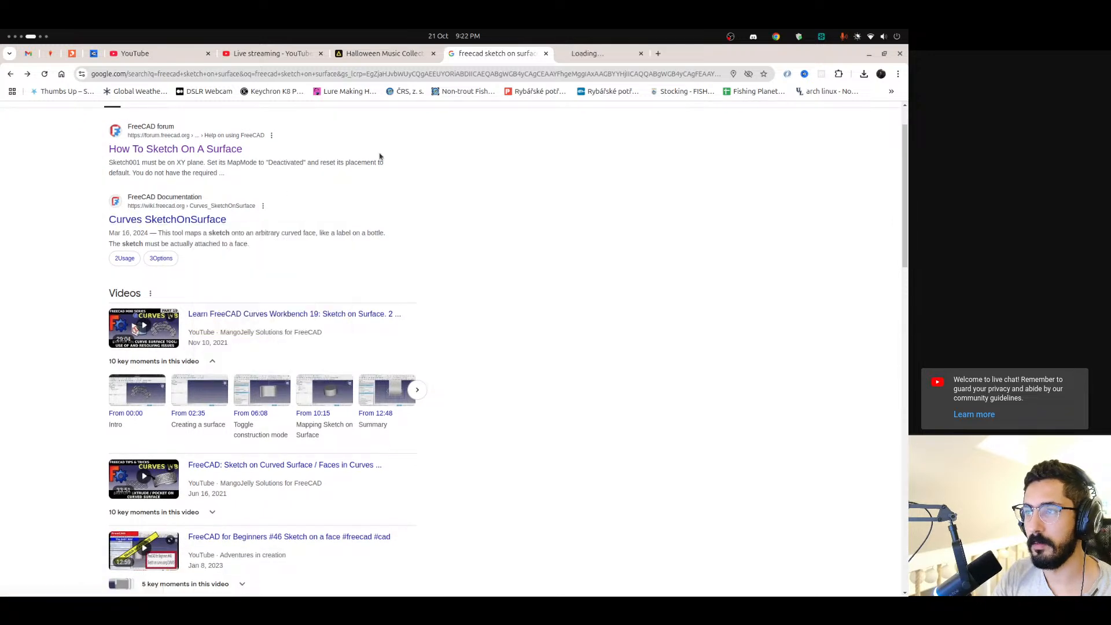
pyautogui.hotkey('ctrl', 'Tab')
# Read the Description section of the SketchOnSurface documentation, including the sketch attachment requirement and the example image's caption
pyautogui.scroll(-2, 284, 312)
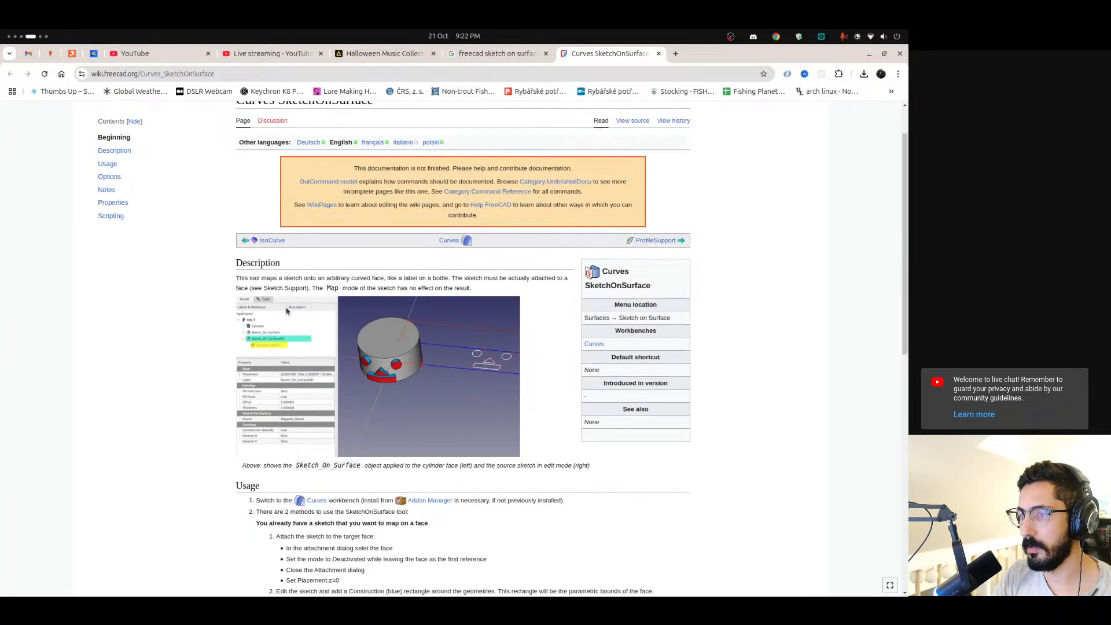
pyautogui.scroll(-2, 332, 306)
pyautogui.moveTo(255, 221)
pyautogui.mouseDown()
pyautogui.moveTo(237, 221)
pyautogui.moveTo(394, 221)
pyautogui.mouseUp()
pyautogui.moveTo(464, 221); pyautogui.dragTo(542, 222)
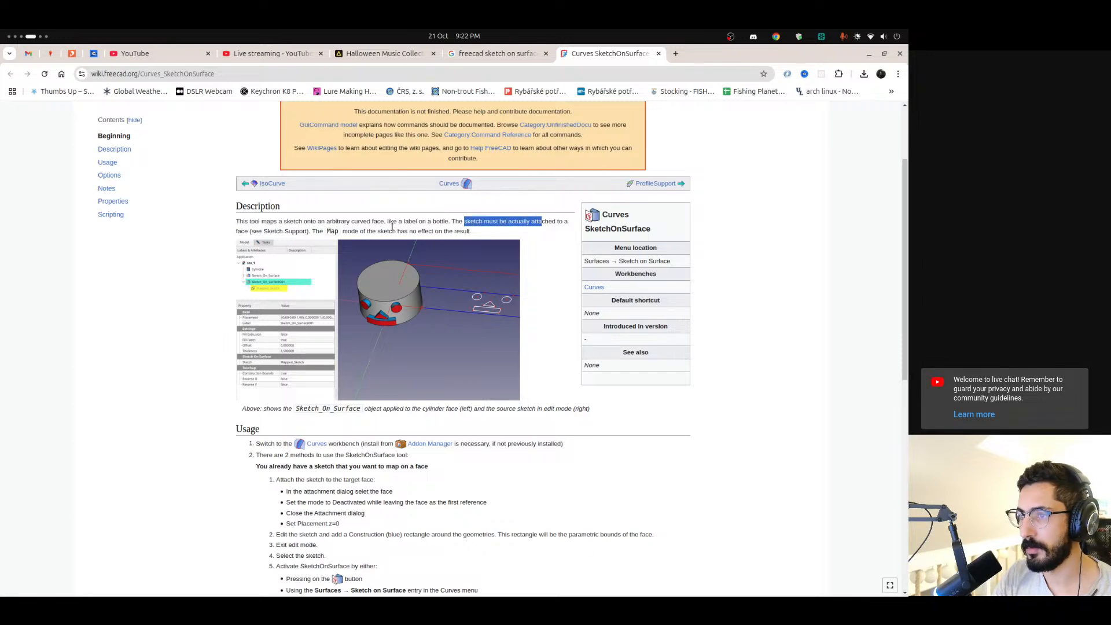
pyautogui.moveTo(237, 232); pyautogui.dragTo(401, 222)
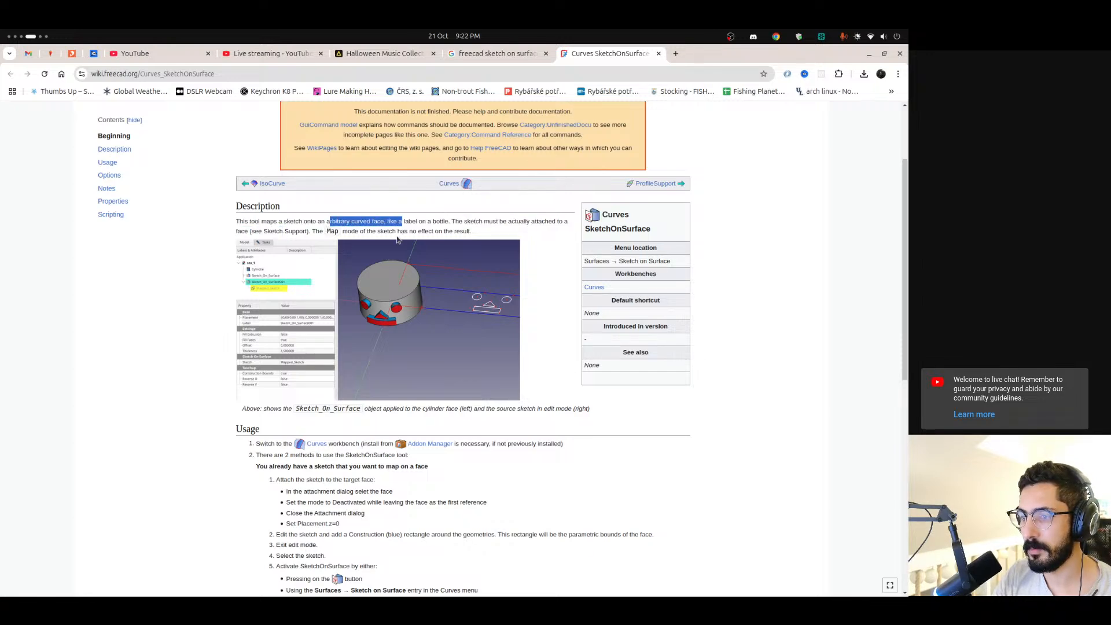
pyautogui.scroll(-4, 382, 270)
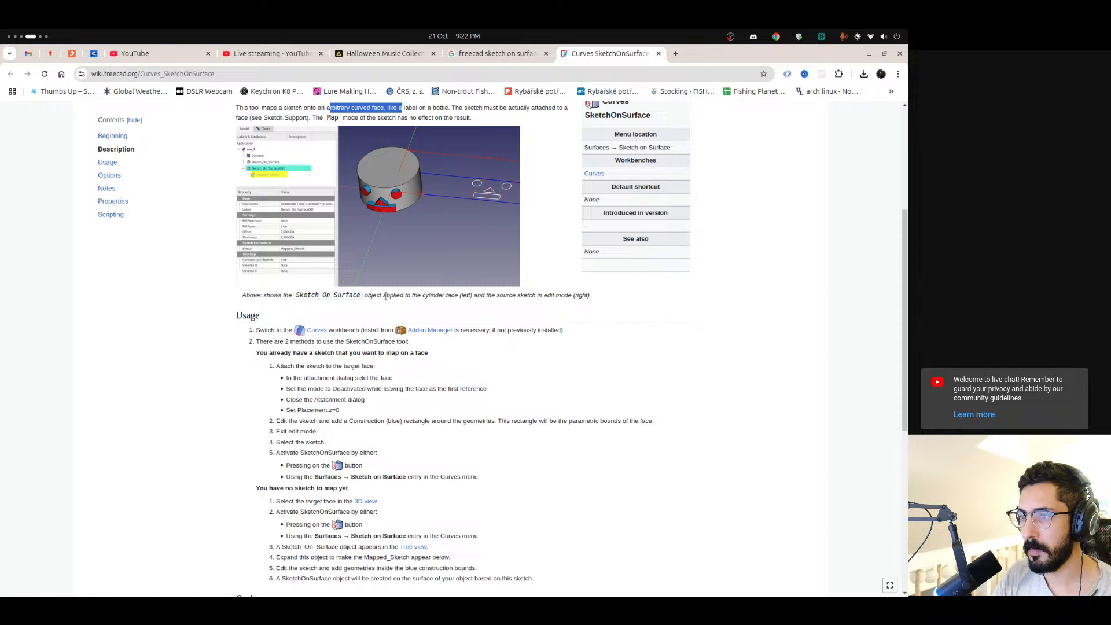
pyautogui.click(386, 296)
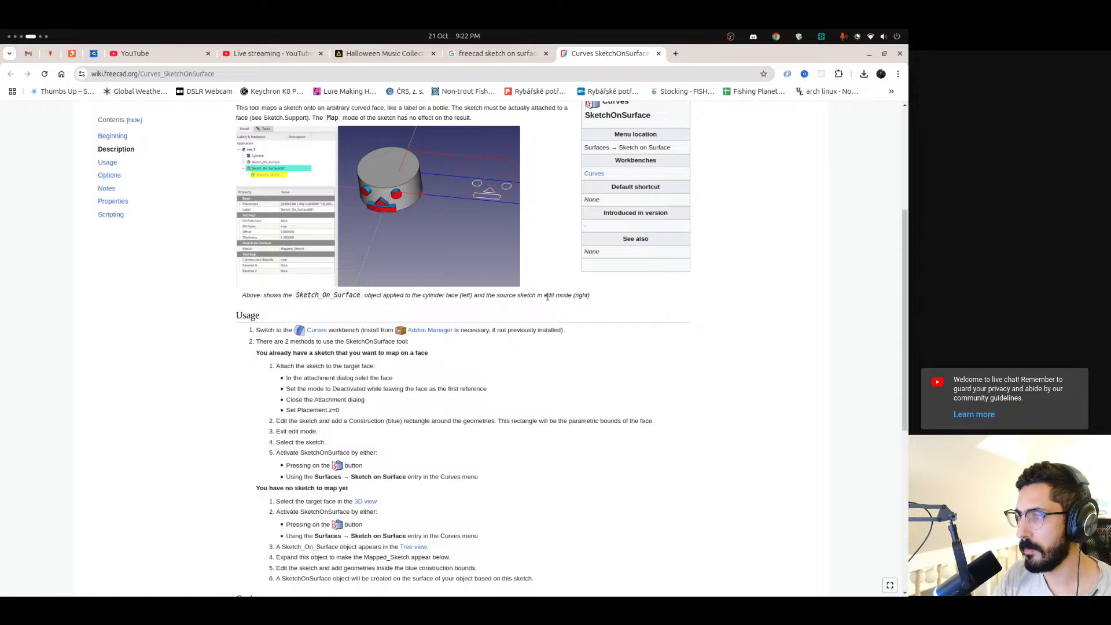
# Read the Usage instructions for mapping an already existing sketch onto a face, focusing on selecting the face in the attachment dialog
pyautogui.scroll(-1, 518, 308)
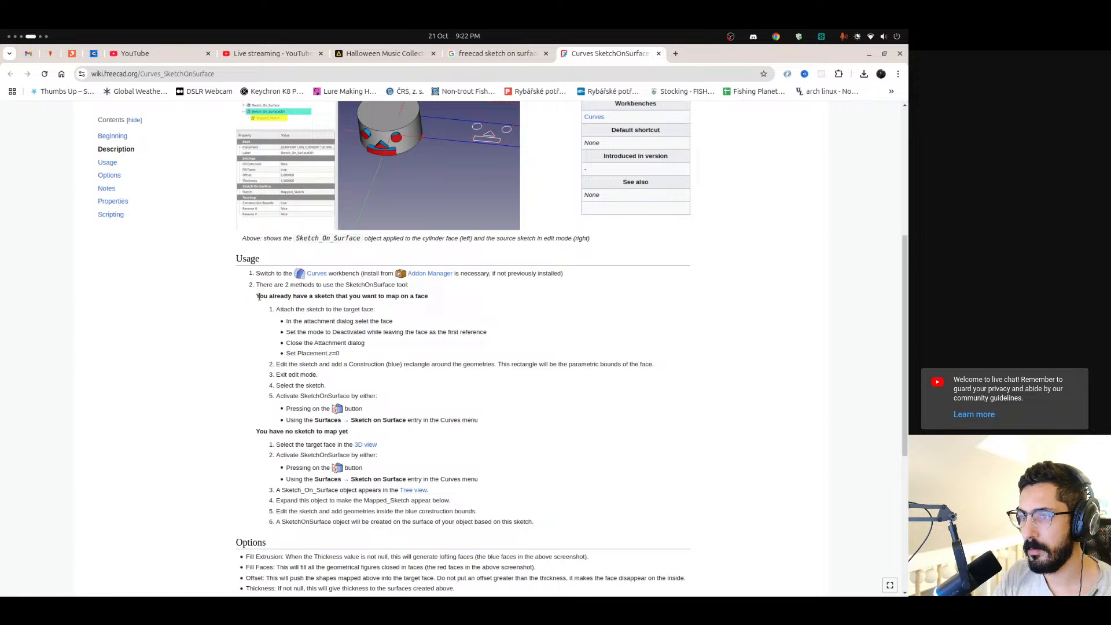
pyautogui.moveTo(270, 296); pyautogui.dragTo(285, 296)
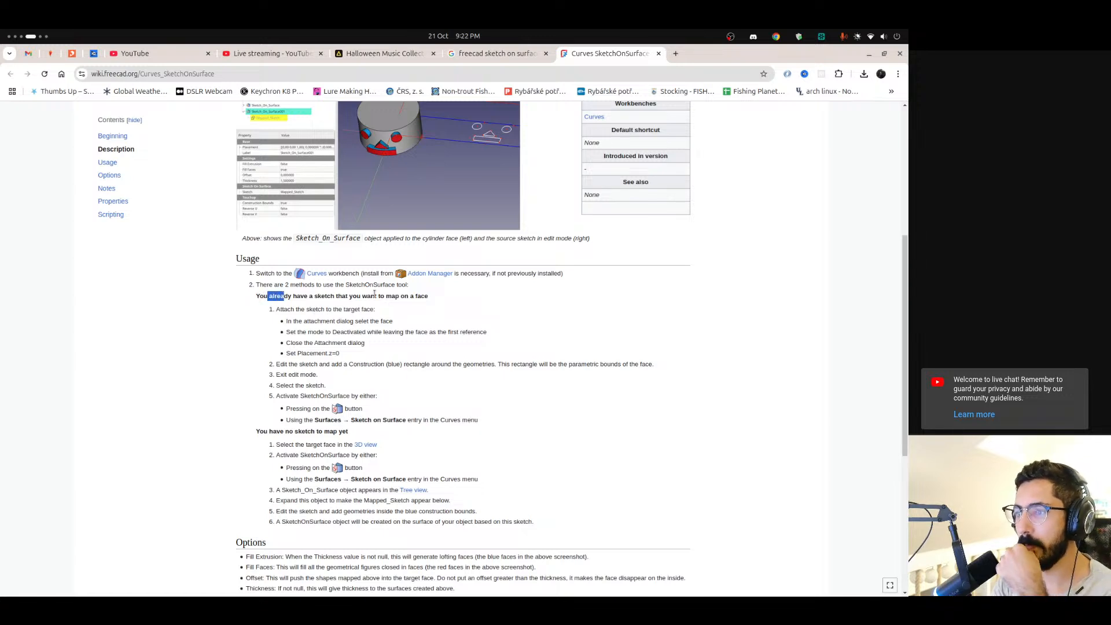
pyautogui.scroll(-1, 276, 312)
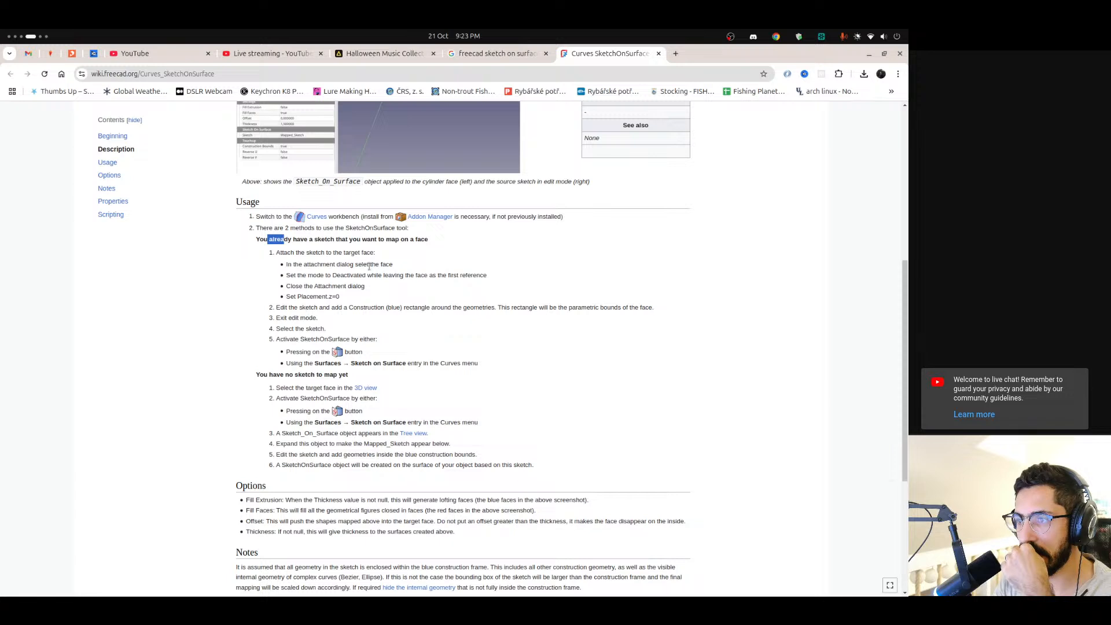
pyautogui.click(348, 271)
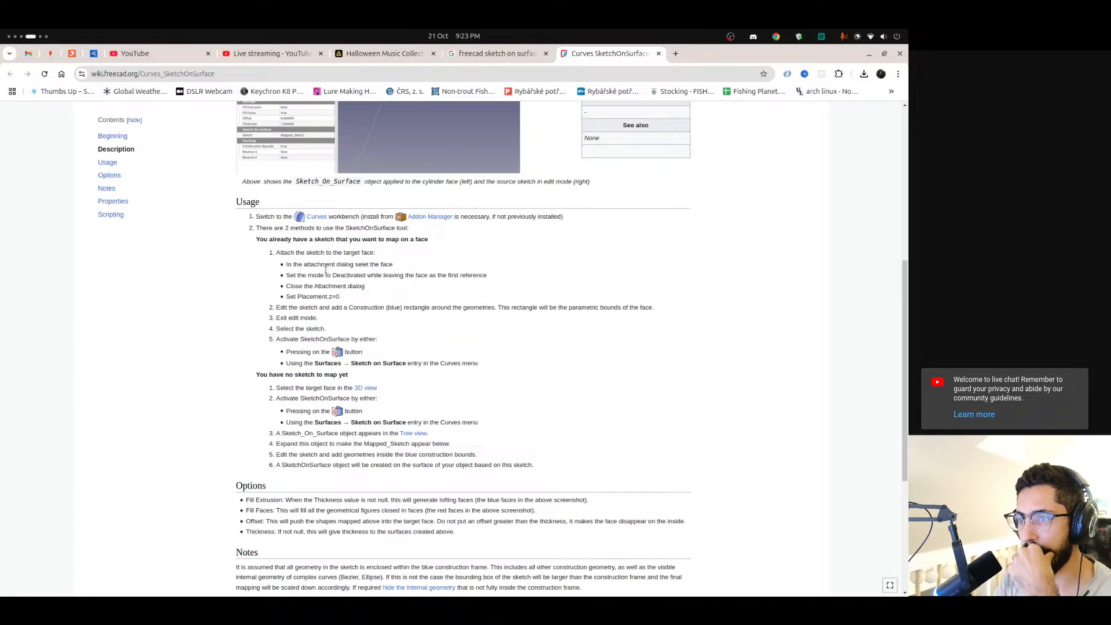
pyautogui.moveTo(288, 265); pyautogui.dragTo(367, 264)
# Switch to FreeCAD and check the data properties of Sketch_On_Surface and the attachment and placement of Sketch003
pyautogui.scroll(-1, 10, 472)
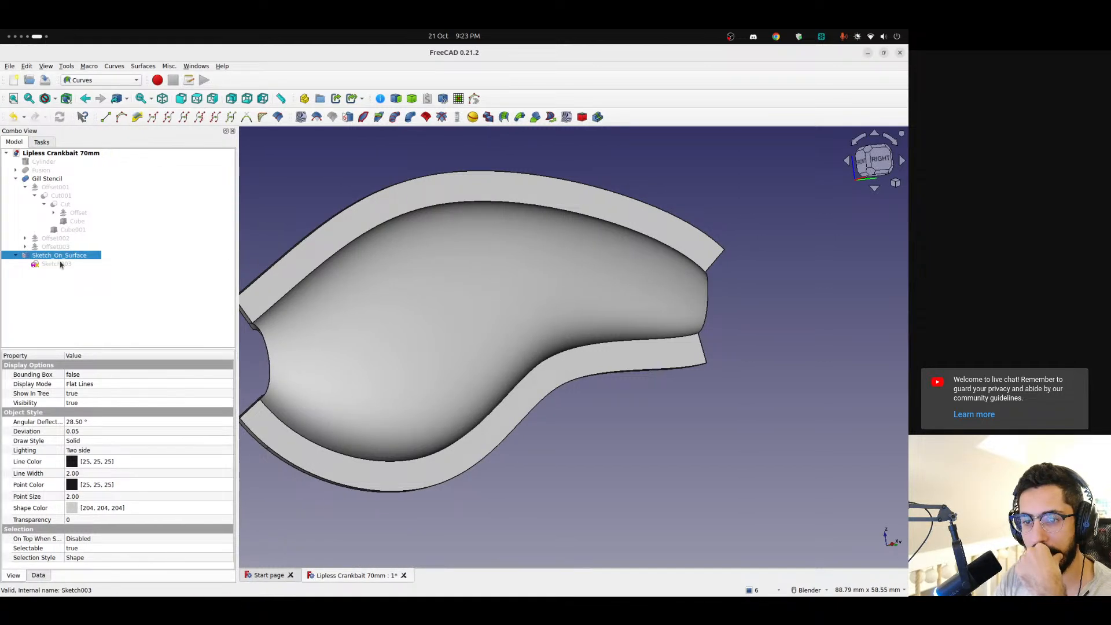
pyautogui.click(38, 576)
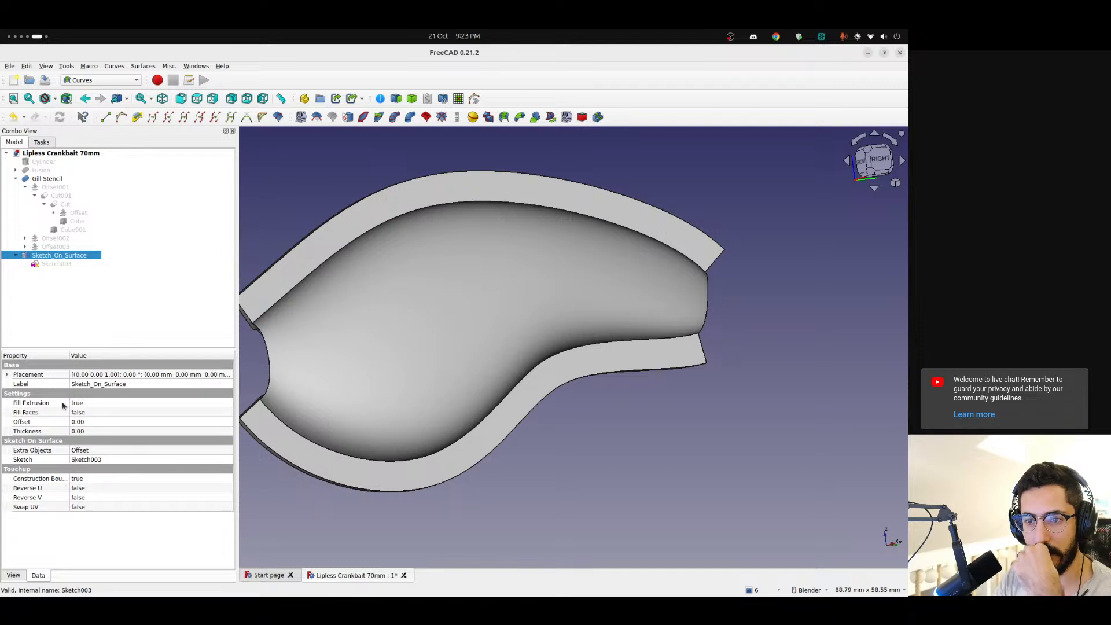
pyautogui.click(57, 264)
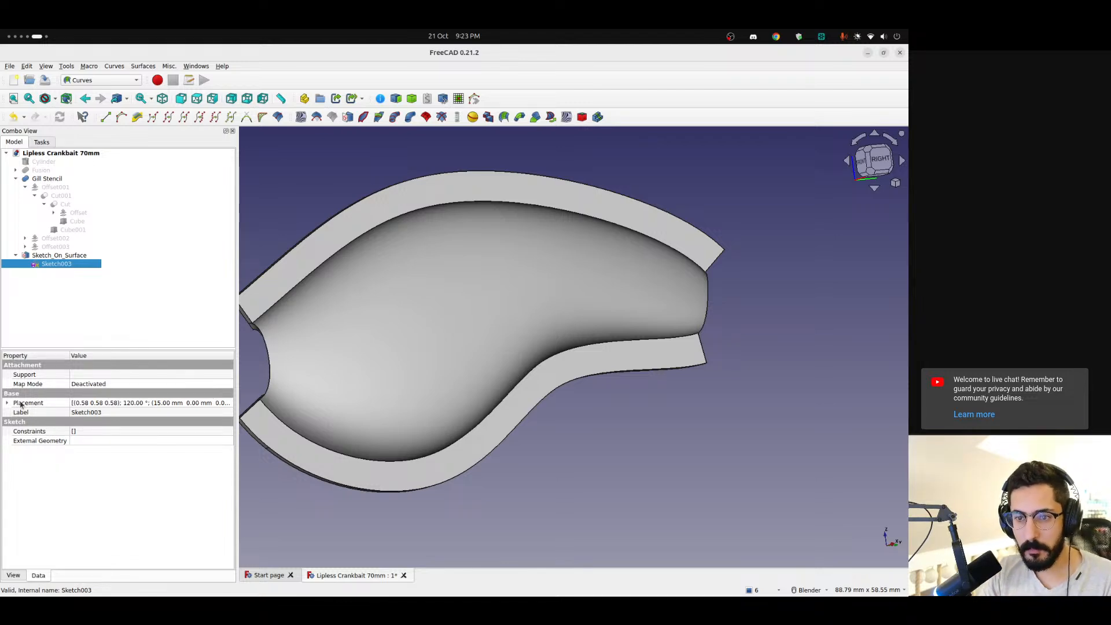
pyautogui.moveTo(1, 506)
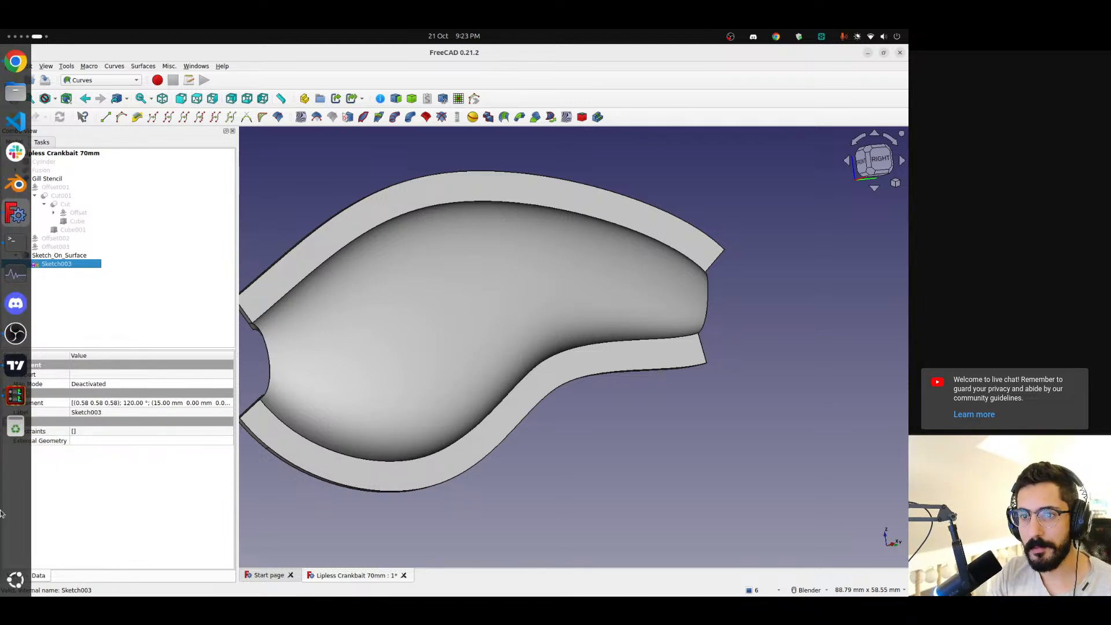
# Return to the documentation in Chrome and read the steps on the construction rectangle, sketch selection and SketchOnSurface activation
pyautogui.scroll(1, 1, 507)
pyautogui.moveTo(305, 310); pyautogui.dragTo(644, 307)
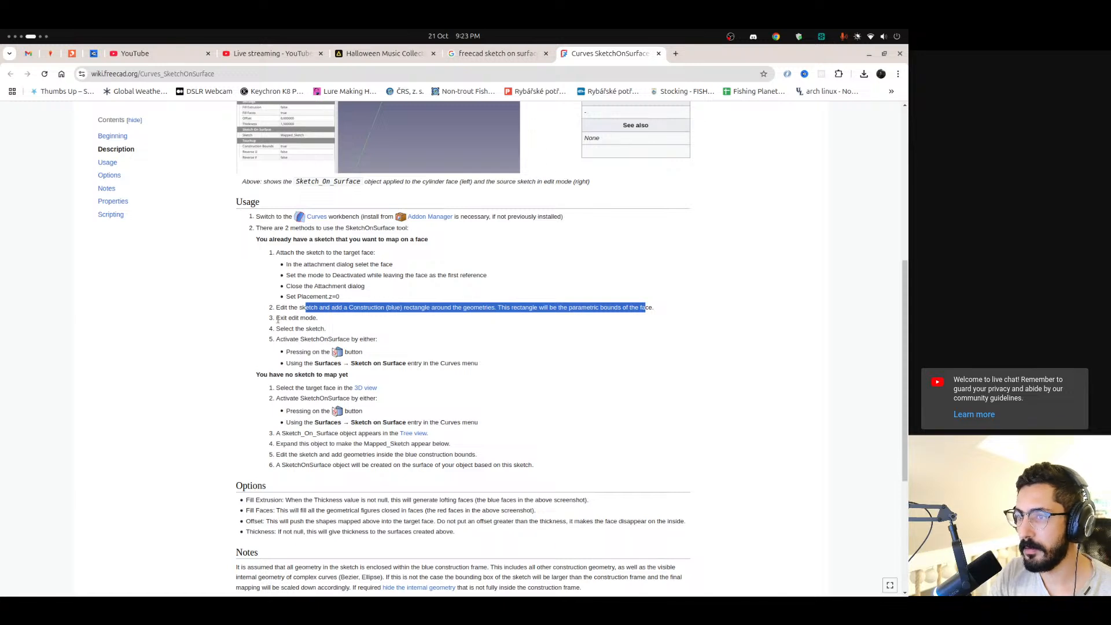
pyautogui.moveTo(273, 329)
pyautogui.mouseDown()
pyautogui.moveTo(304, 328)
pyautogui.moveTo(283, 340)
pyautogui.moveTo(348, 338)
pyautogui.mouseUp()
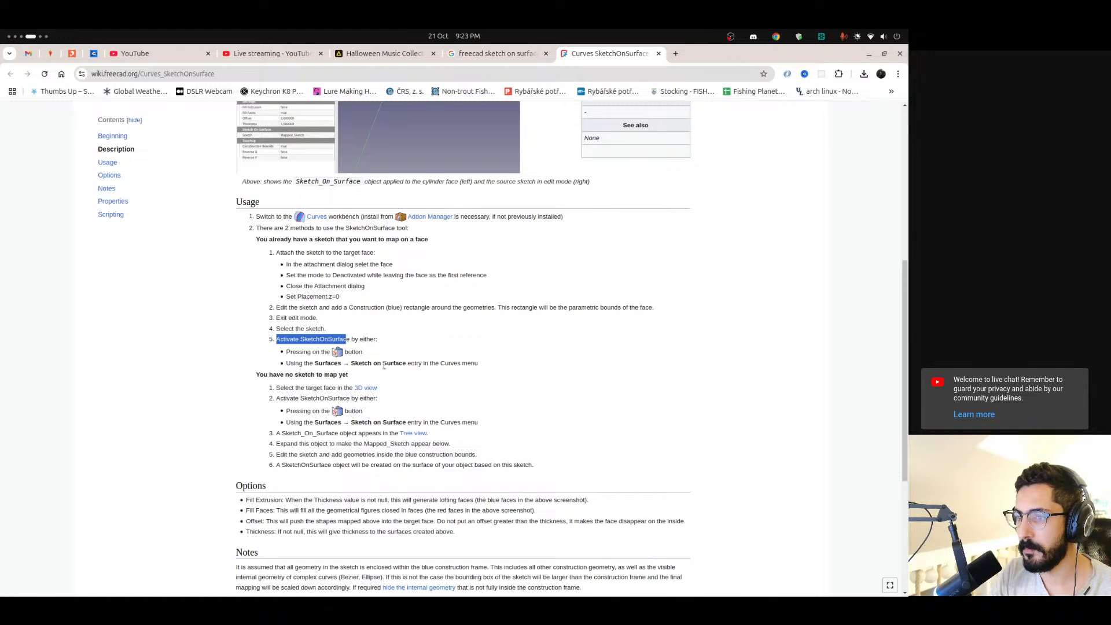
# Read the Notes section on enclosing all sketch geometry, including internal curve geometry, within the blue construction frame
pyautogui.scroll(-3, 275, 399)
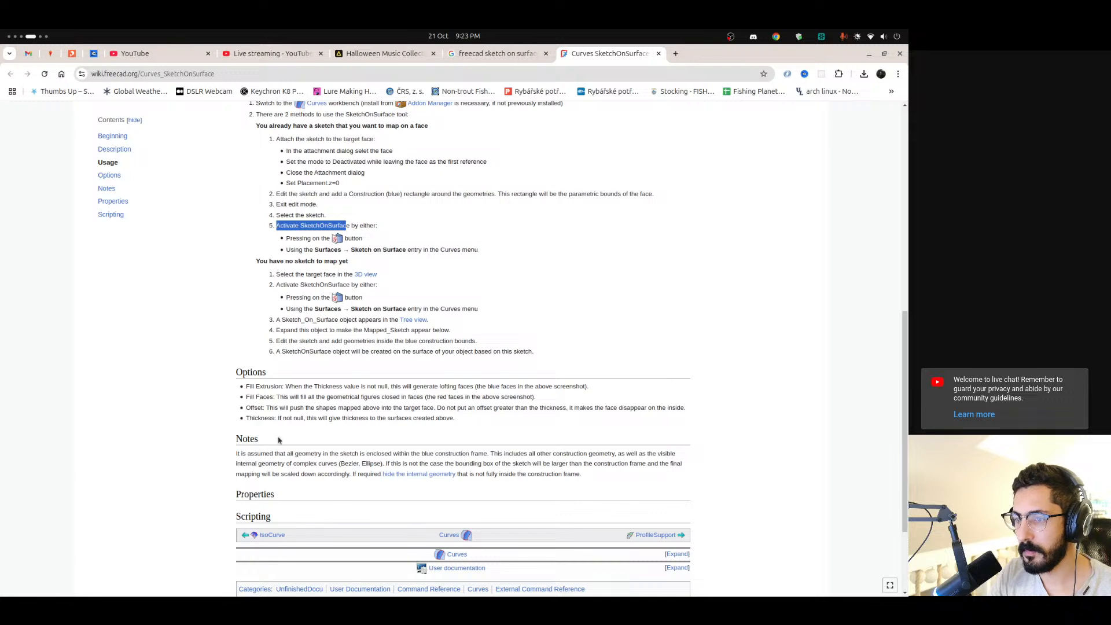
pyautogui.moveTo(247, 454)
pyautogui.mouseDown()
pyautogui.moveTo(347, 463)
pyautogui.moveTo(649, 454)
pyautogui.mouseUp()
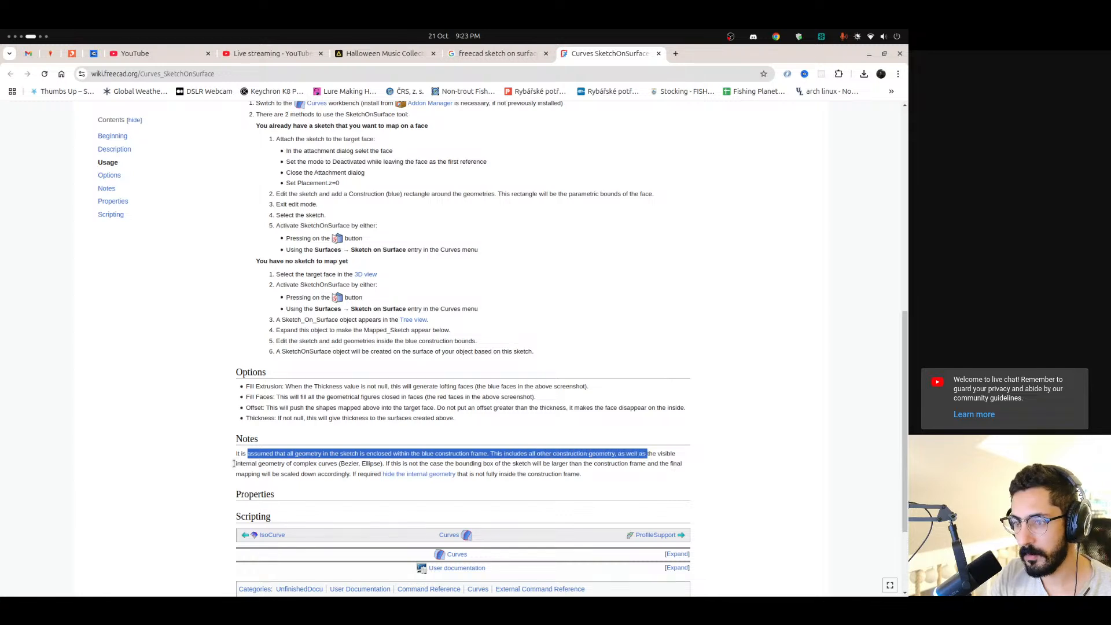
pyautogui.moveTo(233, 464); pyautogui.dragTo(337, 463)
pyautogui.moveTo(236, 454); pyautogui.dragTo(498, 461)
# Switch to FreeCAD, edit Sketch003 and draw a closed six-sided line outline around the gill spline
pyautogui.hotkey('alt', 'Tab')
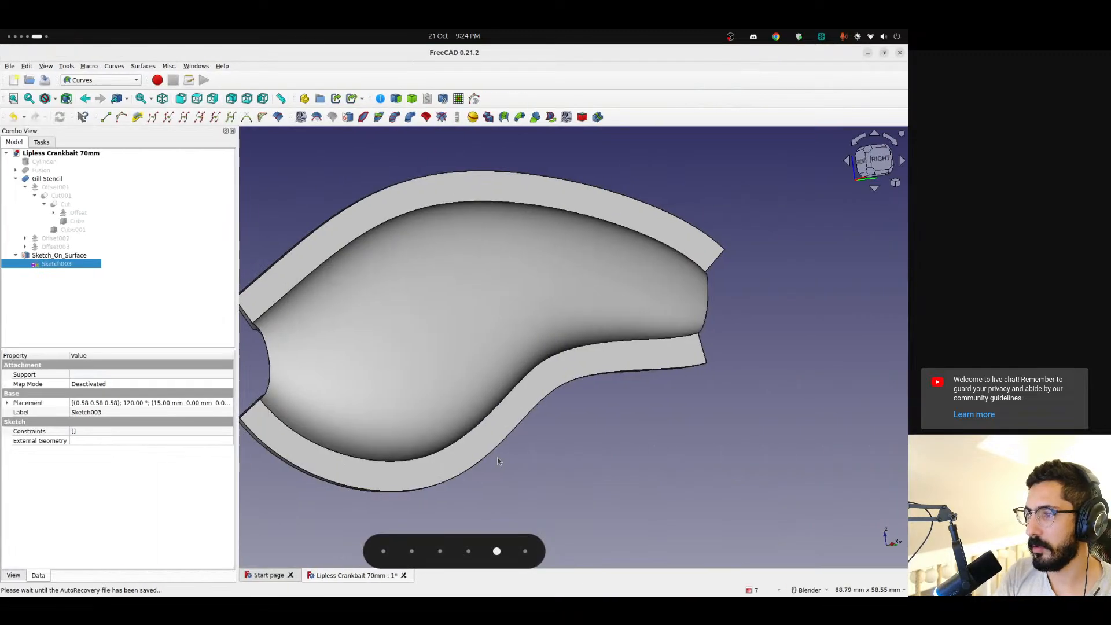
pyautogui.doubleClick(56, 264)
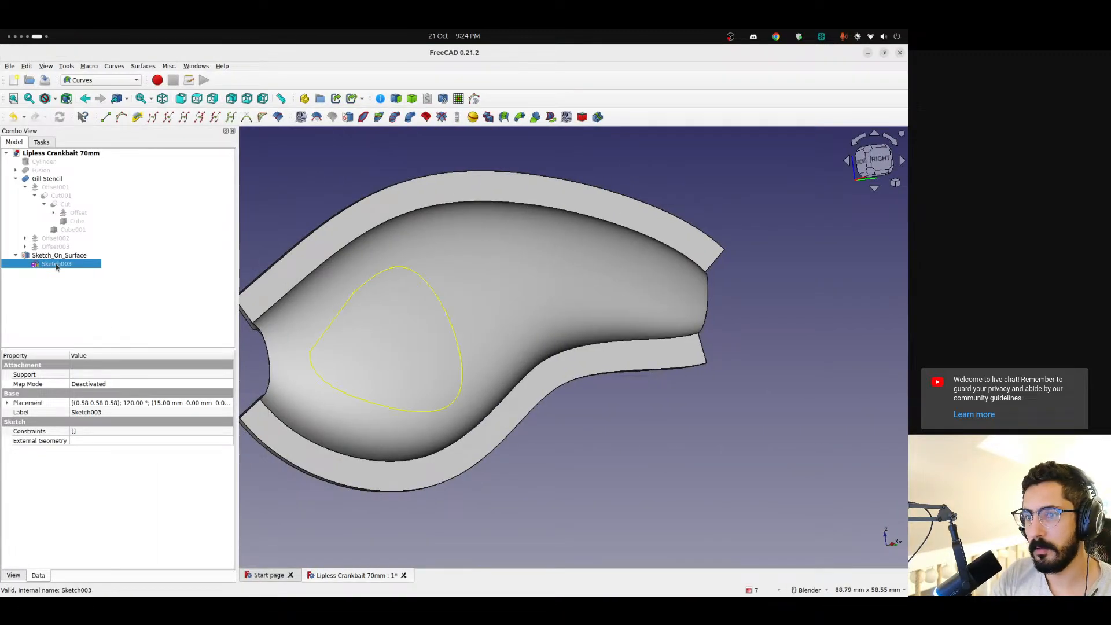
pyautogui.moveTo(383, 315); pyautogui.dragTo(396, 312)
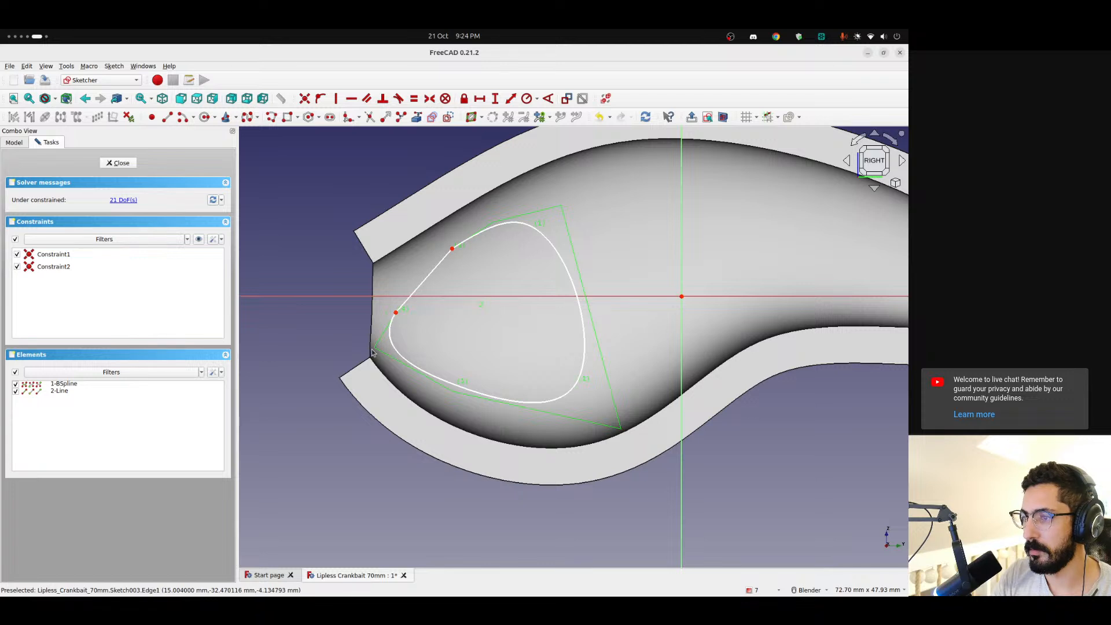
pyautogui.click(167, 117)
pyautogui.click(381, 302)
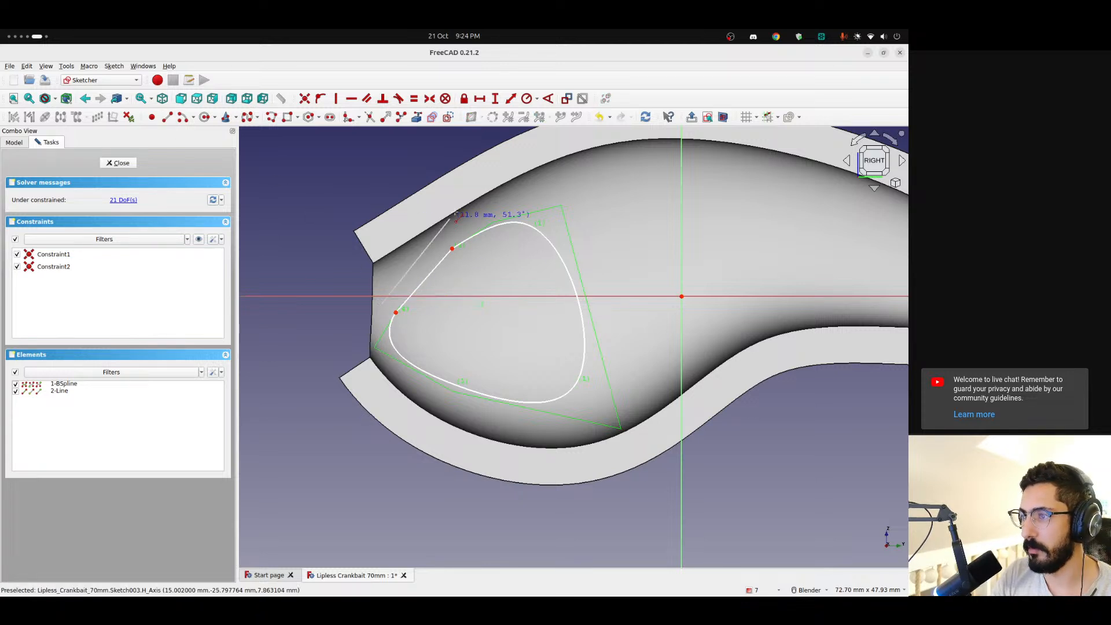
pyautogui.click(477, 214)
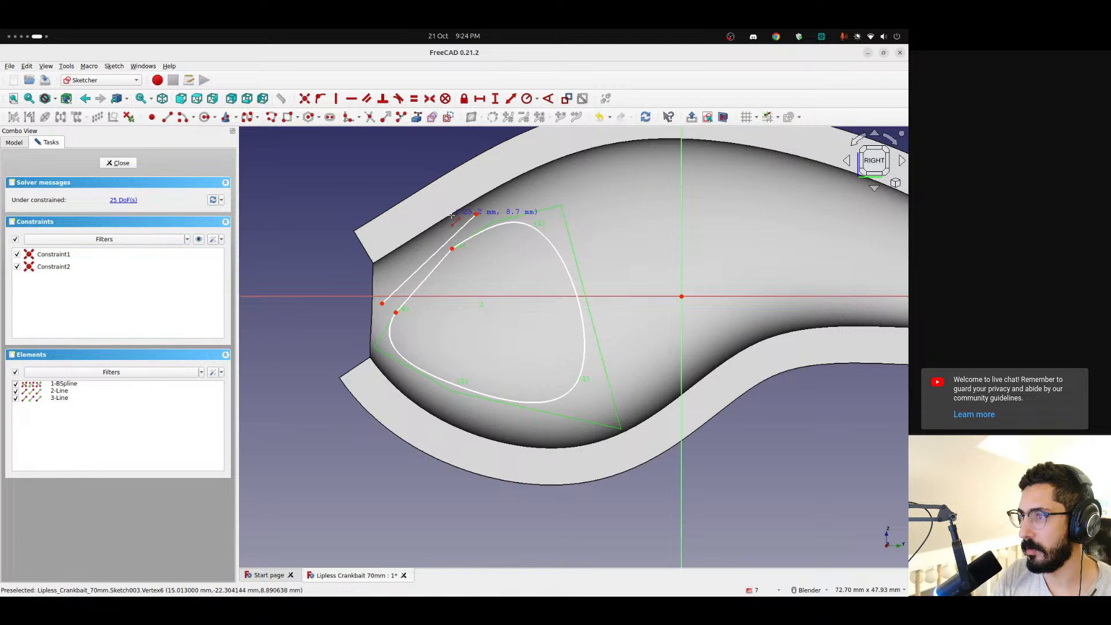
pyautogui.click(476, 214)
pyautogui.click(576, 195)
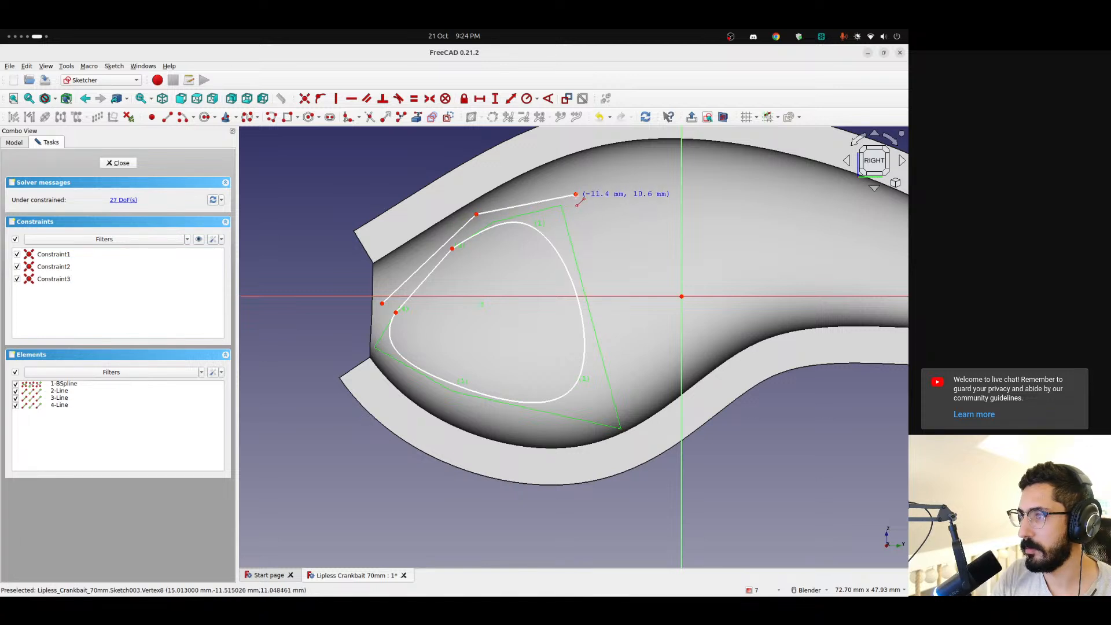
pyautogui.click(606, 408)
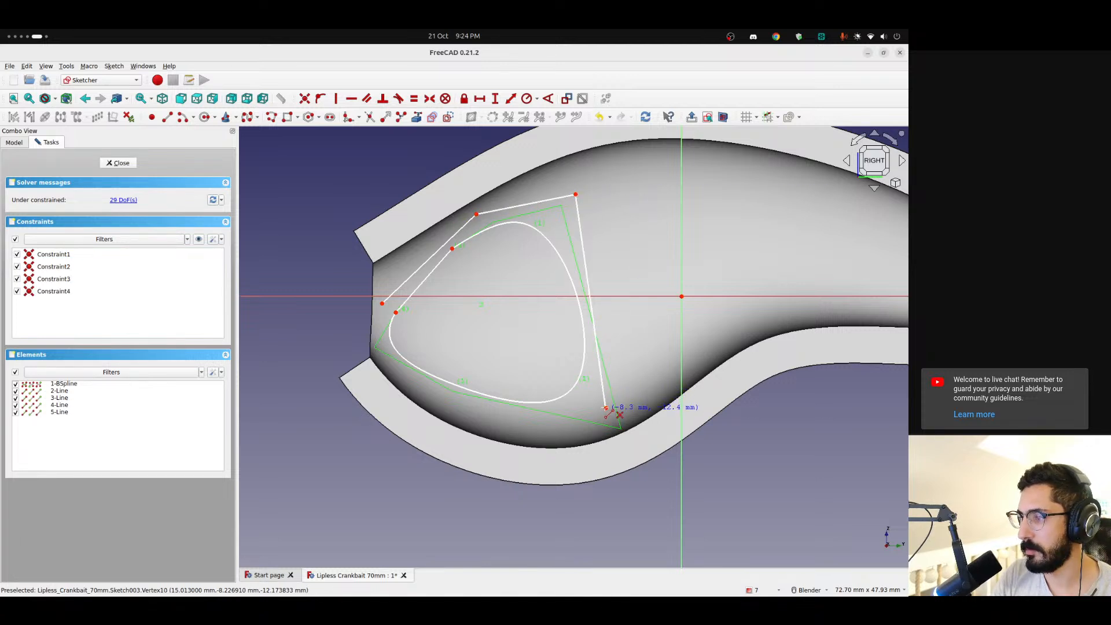
pyautogui.click(454, 407)
pyautogui.click(378, 349)
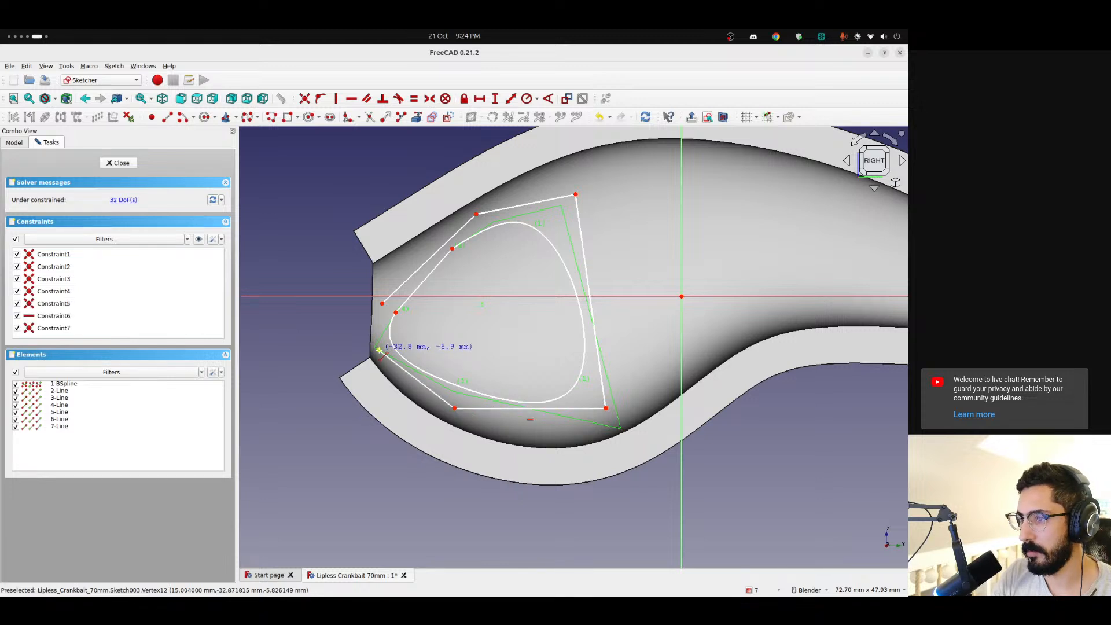
pyautogui.click(382, 303)
pyautogui.press('Escape')
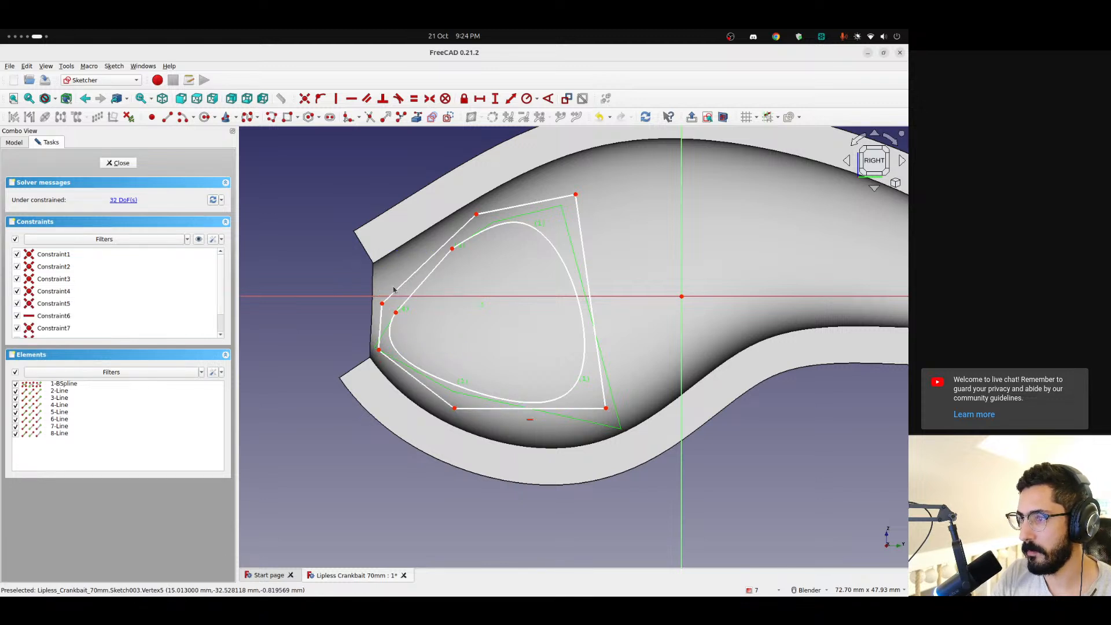
# Convert the six outline segments around the gill curve to construction geometry and close the sketch
pyautogui.click(398, 289)
pyautogui.click(400, 285)
pyautogui.click(464, 230)
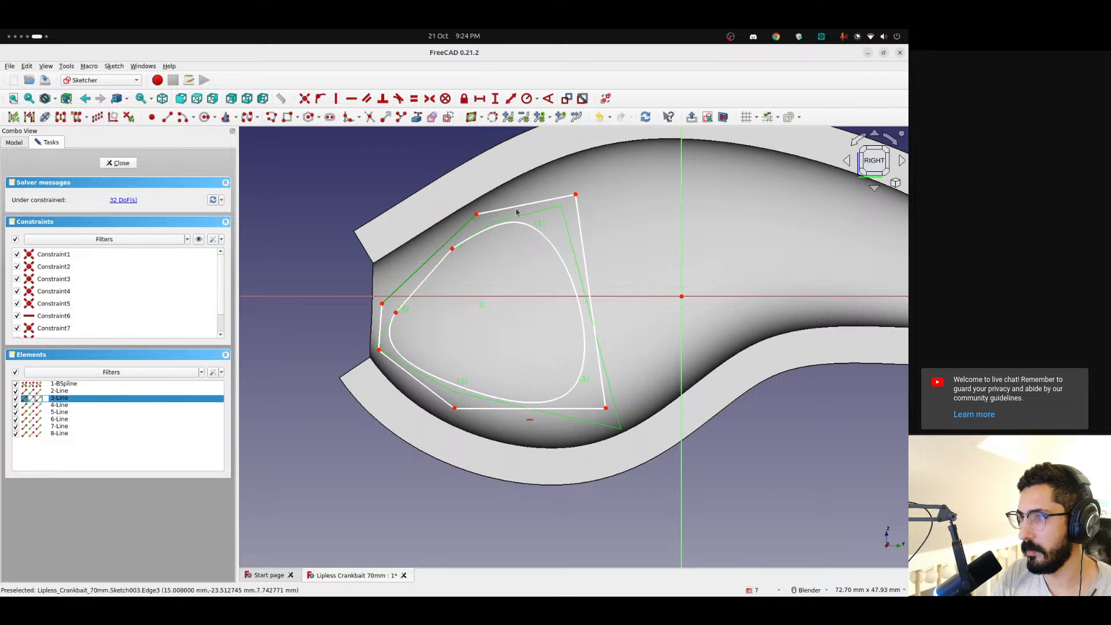
pyautogui.click(552, 199)
pyautogui.click(582, 238)
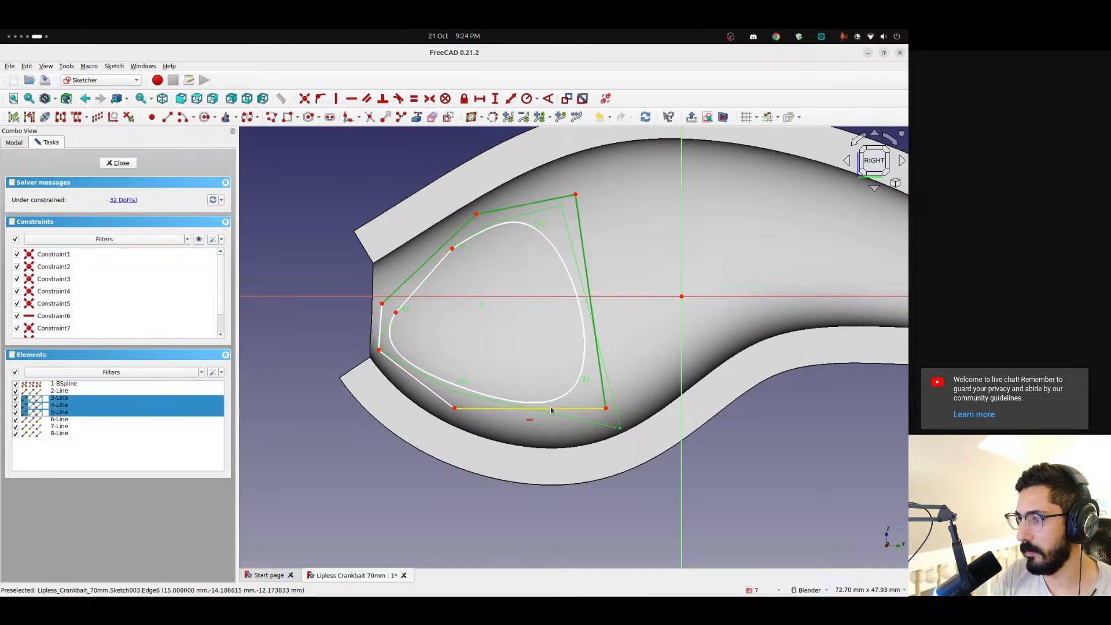
pyautogui.click(532, 408)
pyautogui.click(417, 379)
pyautogui.click(380, 323)
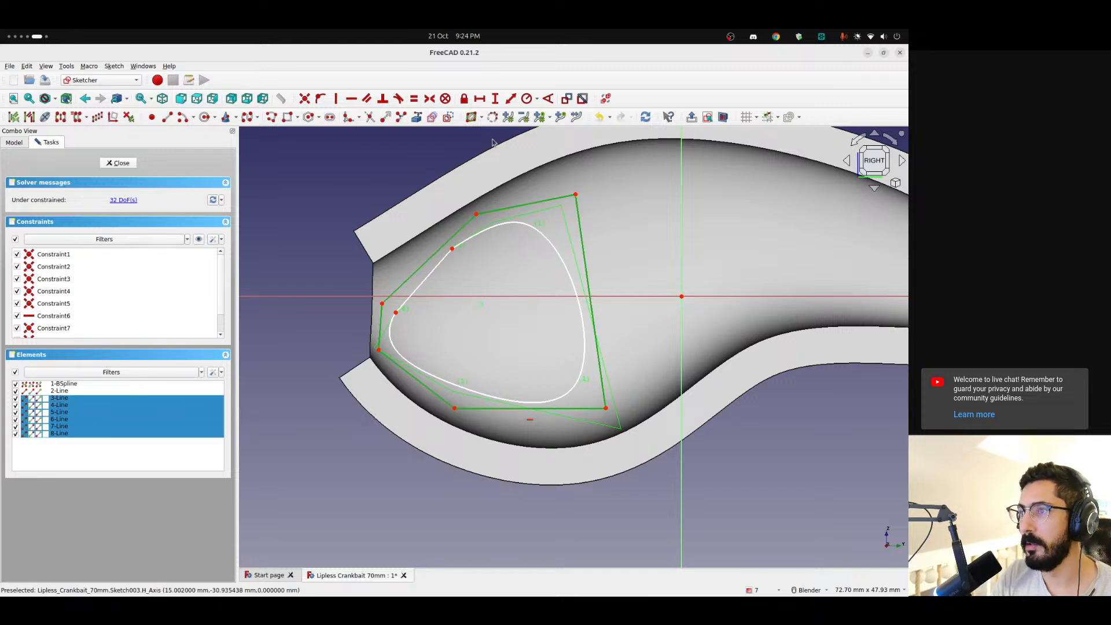
pyautogui.click(448, 117)
pyautogui.click(119, 163)
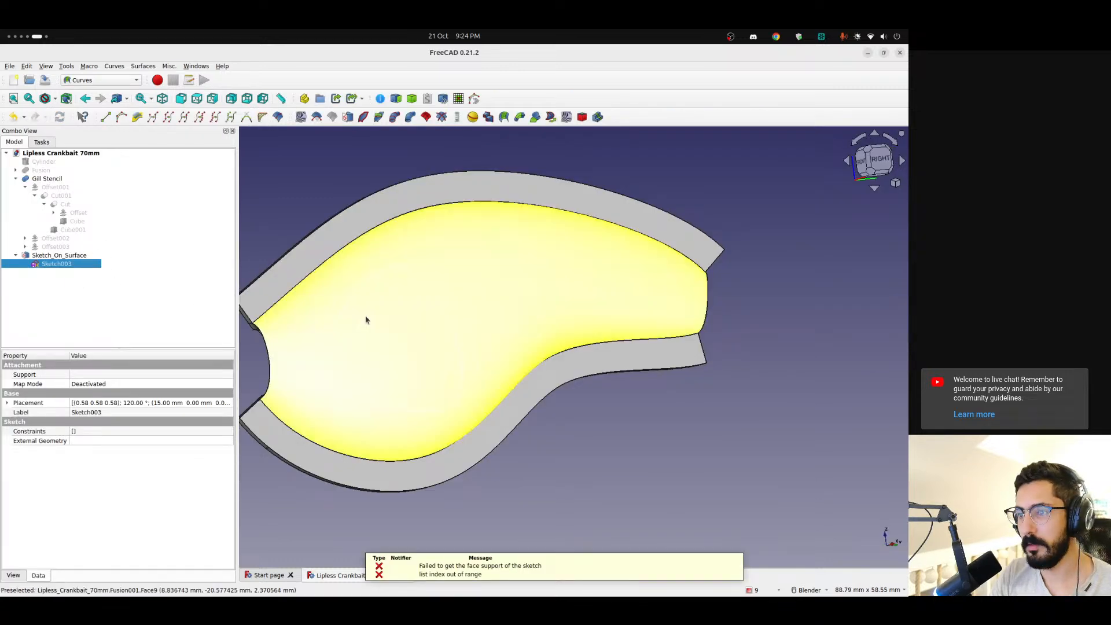
# Examine the position of Sketch003 relative to the curved shell in front view and toggle the sketch's visibility
pyautogui.moveTo(602, 389); pyautogui.dragTo(529, 318, button='middle')
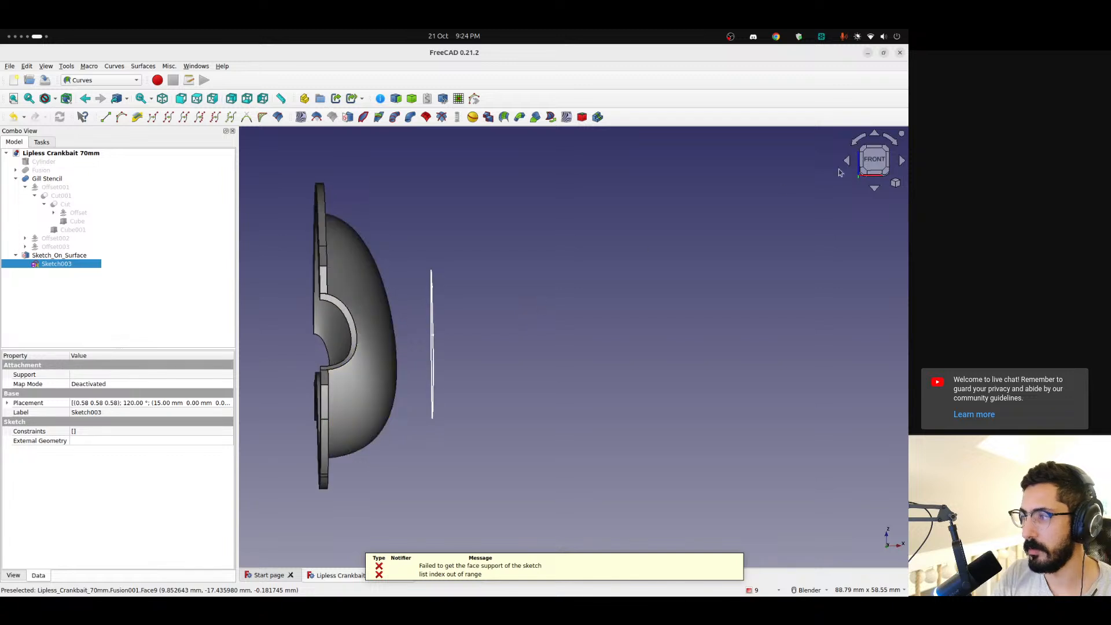
pyautogui.click(874, 160)
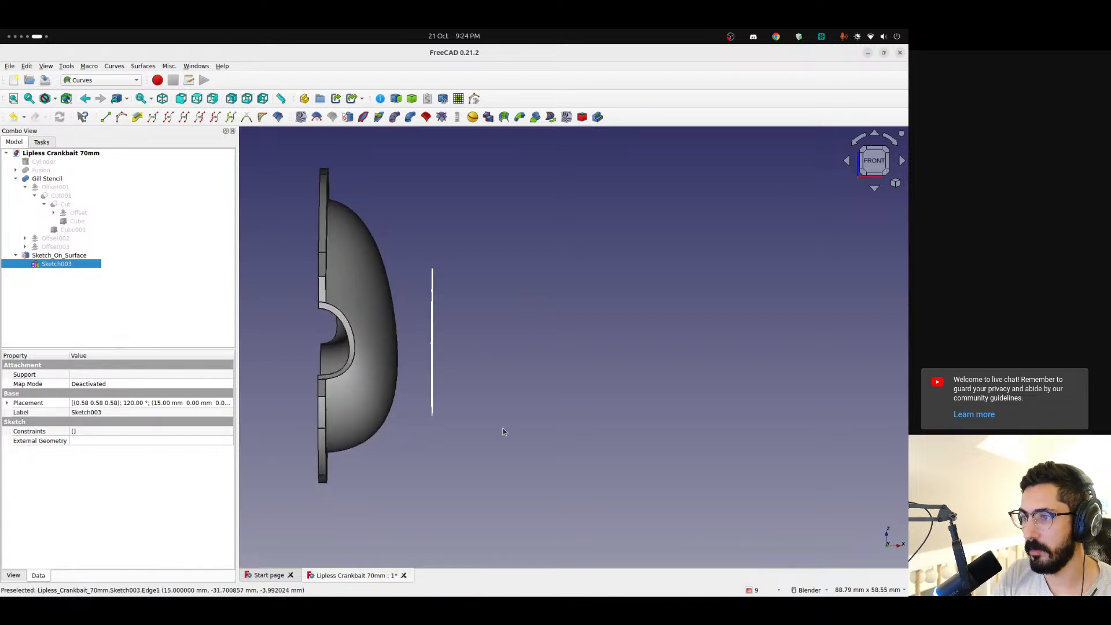
pyautogui.moveTo(504, 432); pyautogui.dragTo(210, 335, button='middle')
pyautogui.press('space')
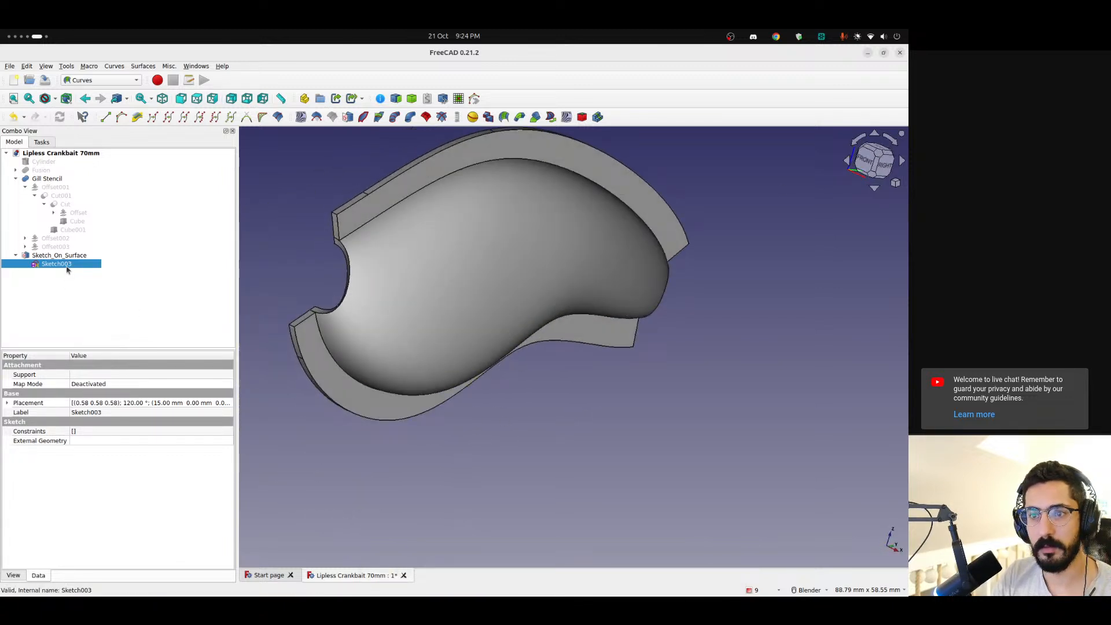
# Switch to Chrome, skip to the next track in Artlist's Halloween collection, and return to FreeCAD
pyautogui.hotkey('ctrl', 'alt', 'Left')
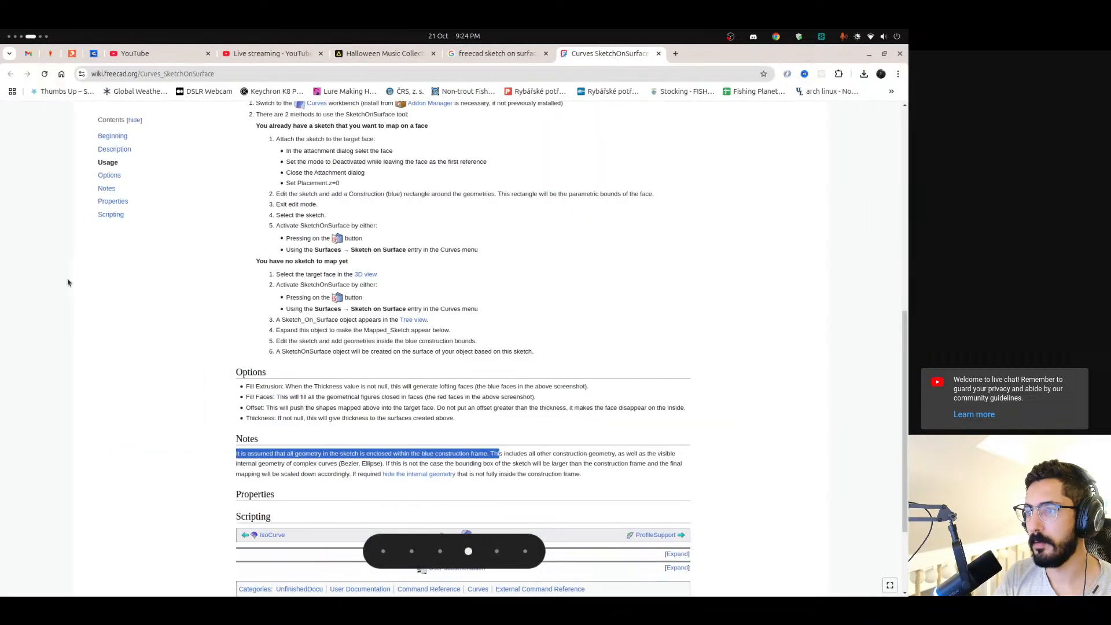
pyautogui.click(359, 60)
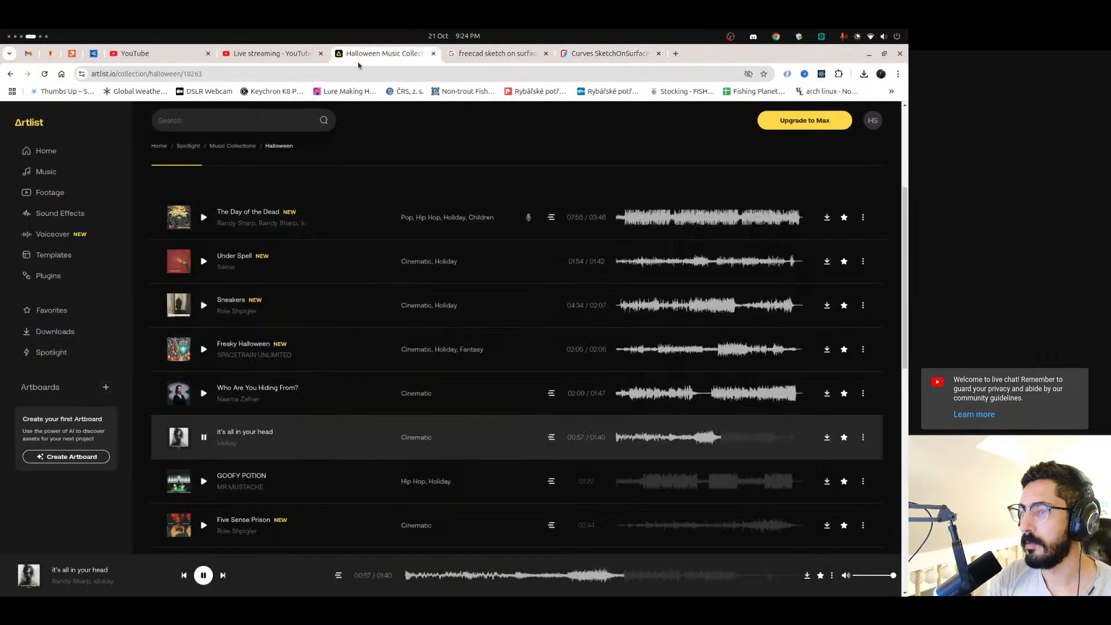
pyautogui.click(223, 575)
pyautogui.hotkey('ctrl', 'alt', 'Right')
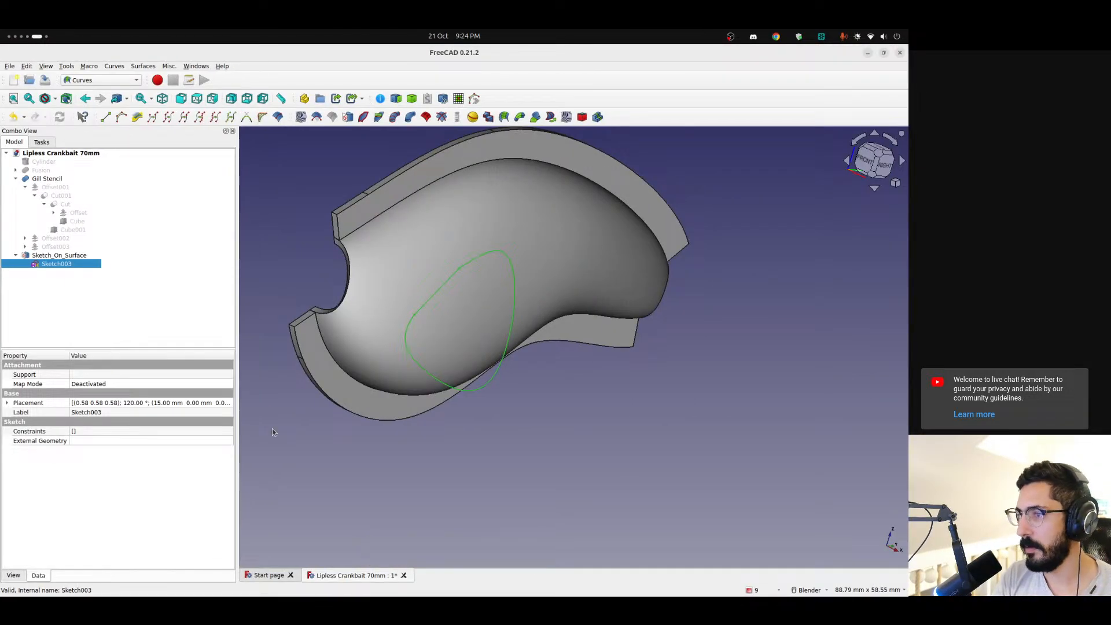
# Switch to the Part workbench and add a new cylinder to the Lipless Crankbait 70mm document
pyautogui.scroll(3, 492, 334)
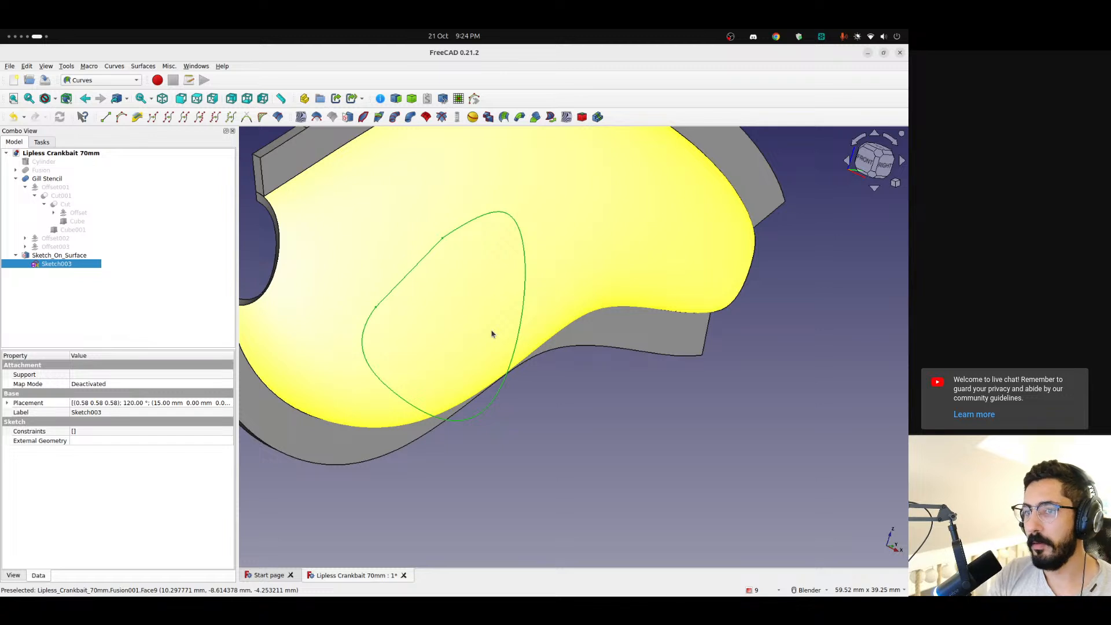
pyautogui.scroll(-5, 479, 323)
pyautogui.click(473, 400)
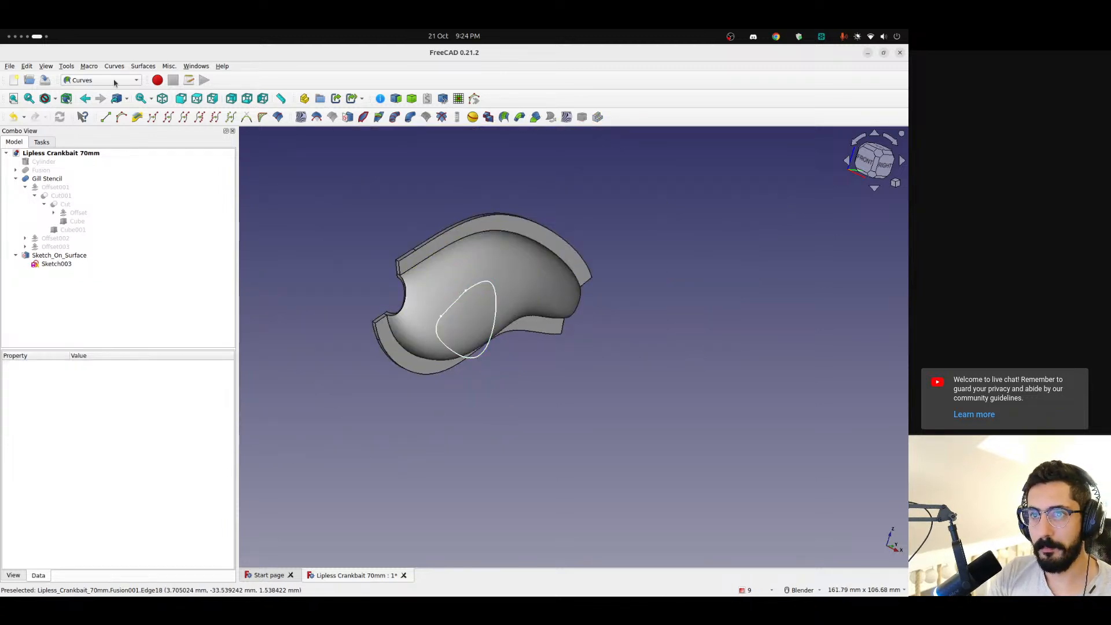
pyautogui.click(115, 81)
pyautogui.click(97, 159)
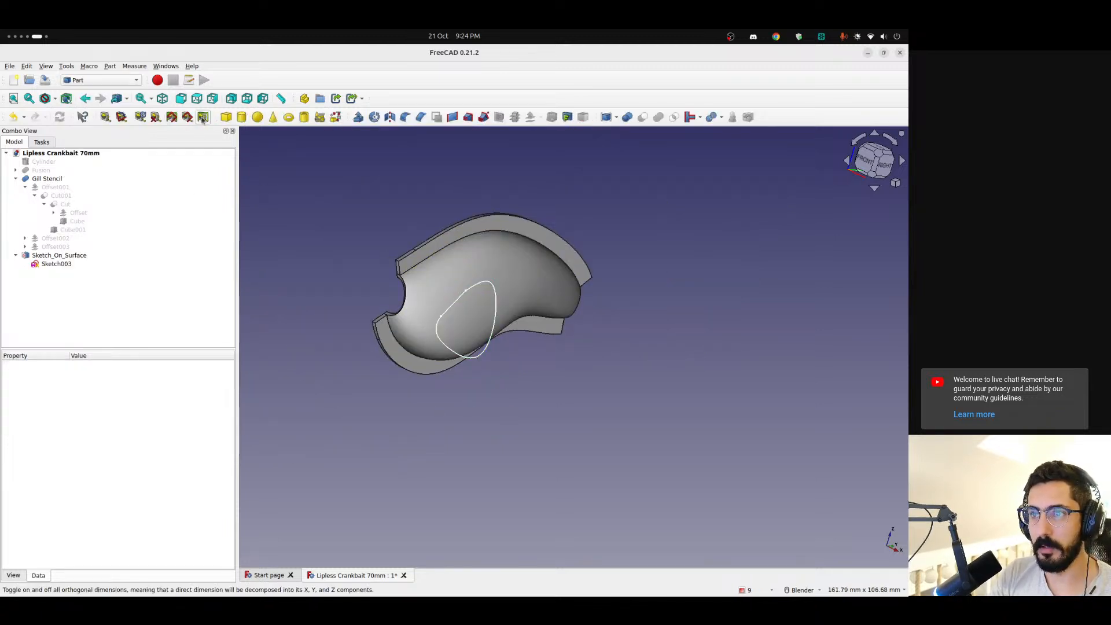
pyautogui.click(242, 118)
pyautogui.moveTo(506, 431); pyautogui.dragTo(555, 405, button='middle')
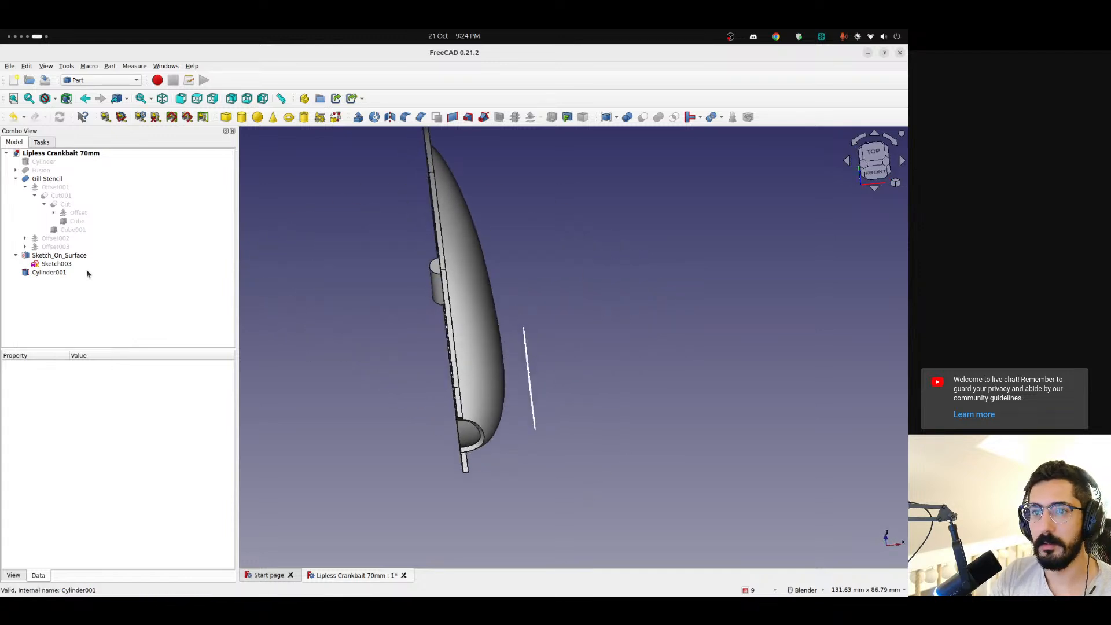
# Set the new cylinder's radius to 10 mm and its height to 100 mm
pyautogui.click(87, 274)
pyautogui.click(92, 432)
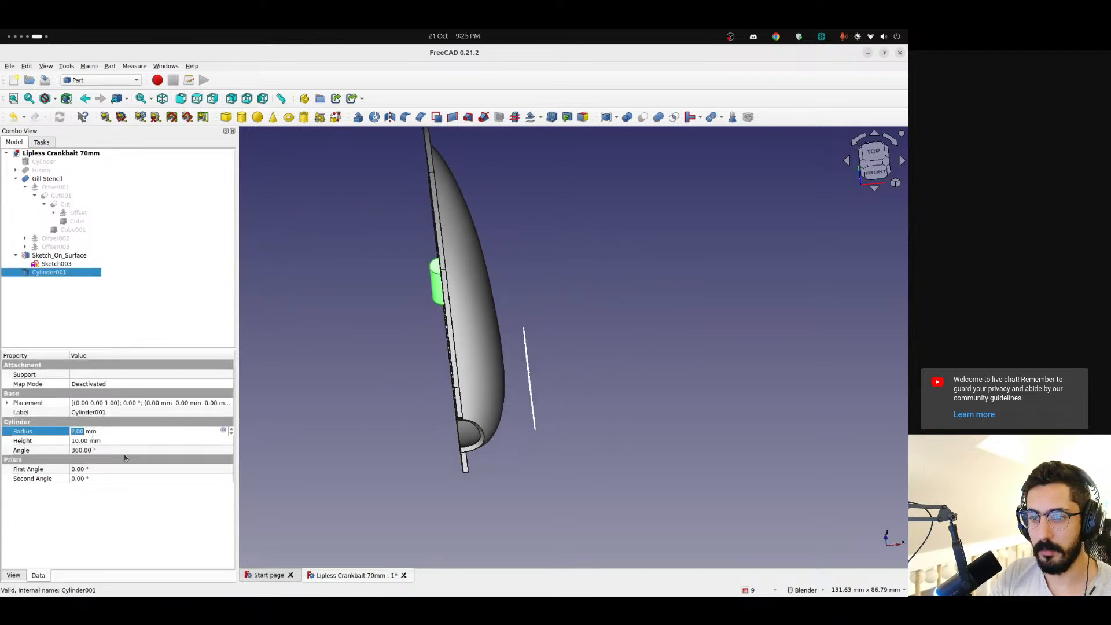
pyautogui.write('10')
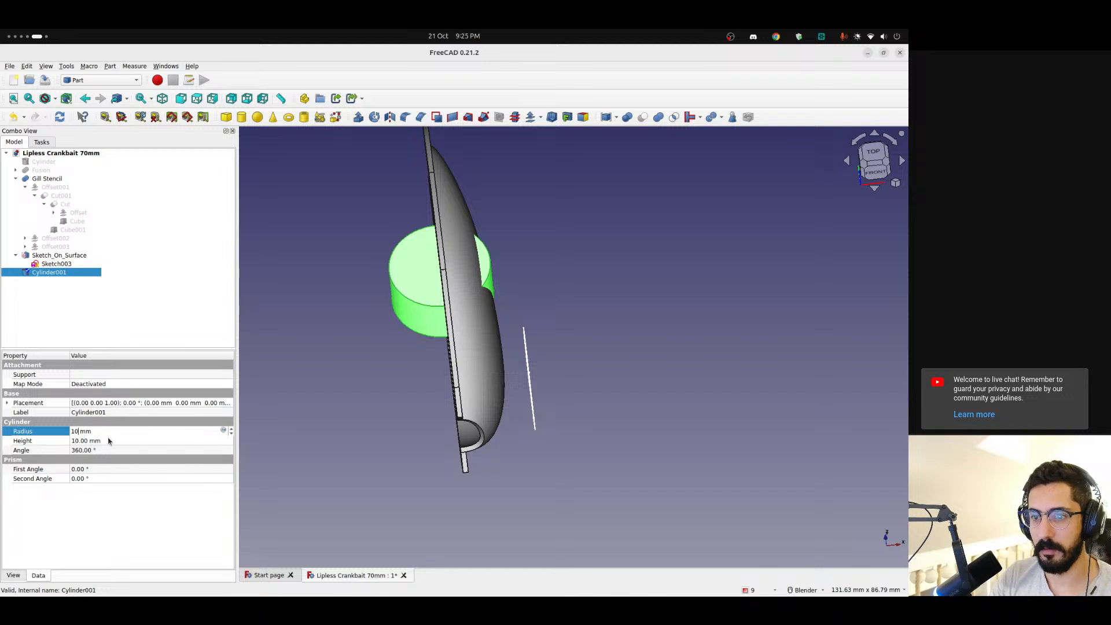
pyautogui.click(89, 442)
pyautogui.press('Right')
pyautogui.write('0')
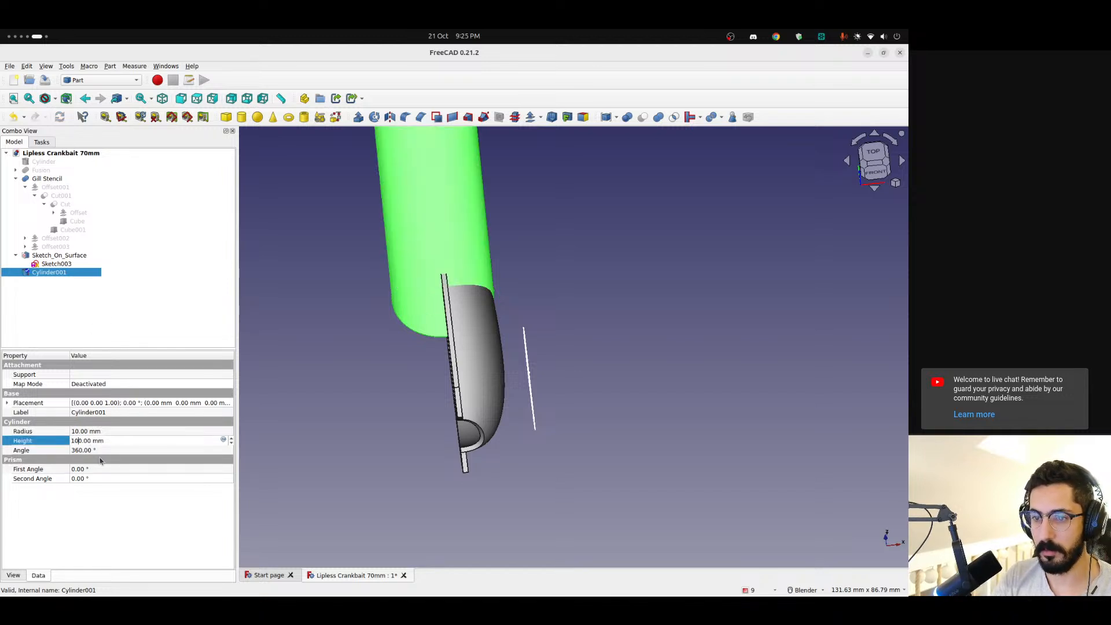
pyautogui.click(96, 314)
# Transform the new cylinder in top view, moving it -21 mm along the Y axis towards the gill sketch
pyautogui.moveTo(383, 349); pyautogui.dragTo(449, 321, button='middle')
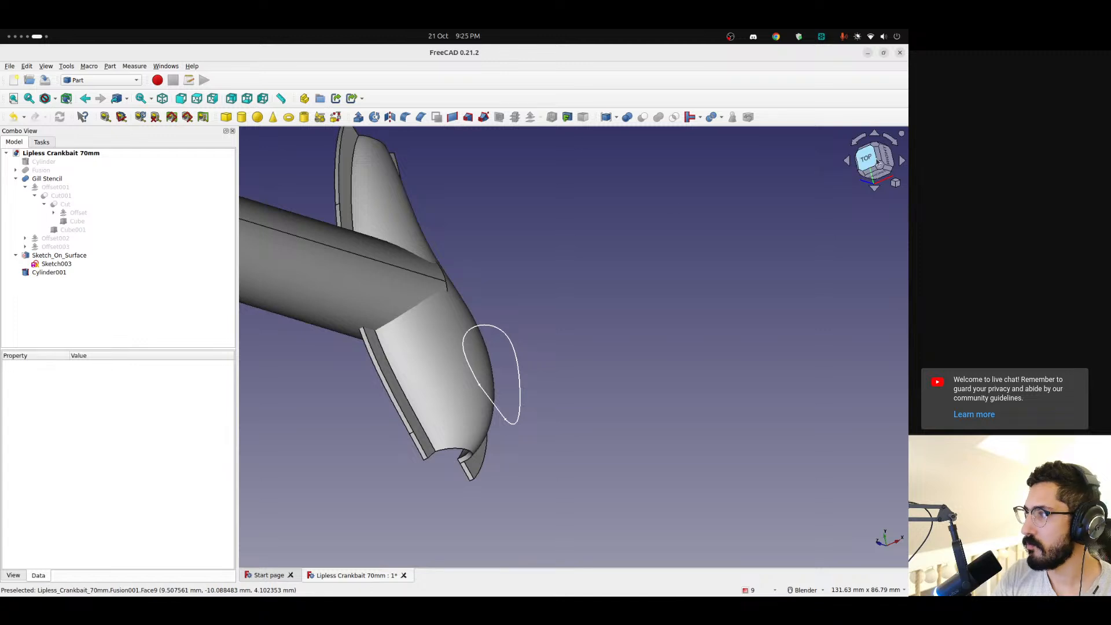
pyautogui.click(860, 155)
pyautogui.click(52, 272)
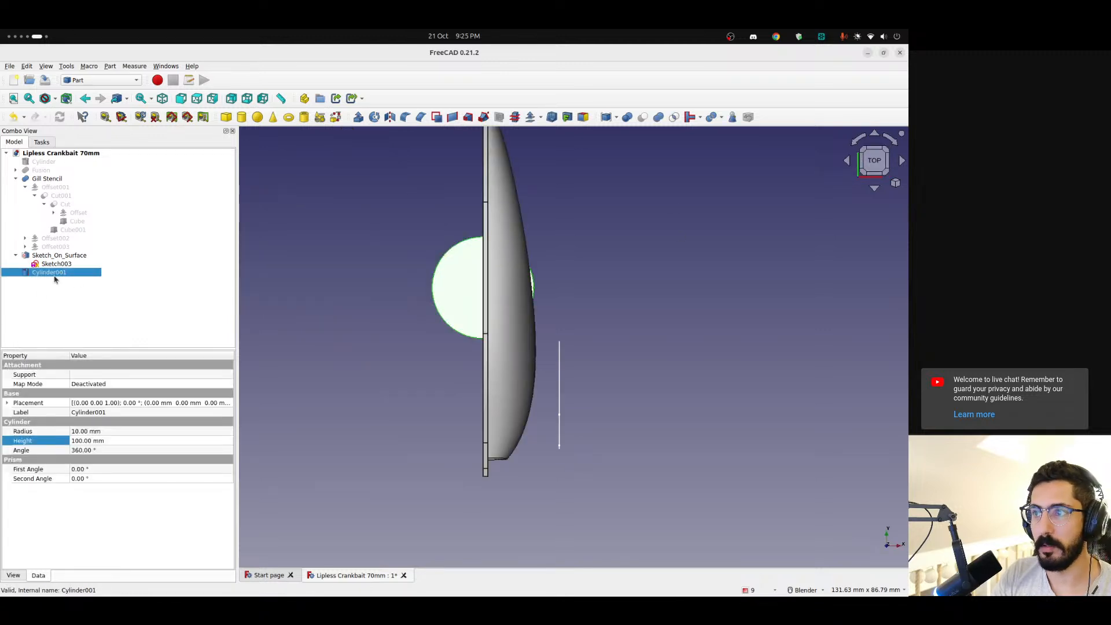
pyautogui.rightClick(53, 273)
pyautogui.click(79, 287)
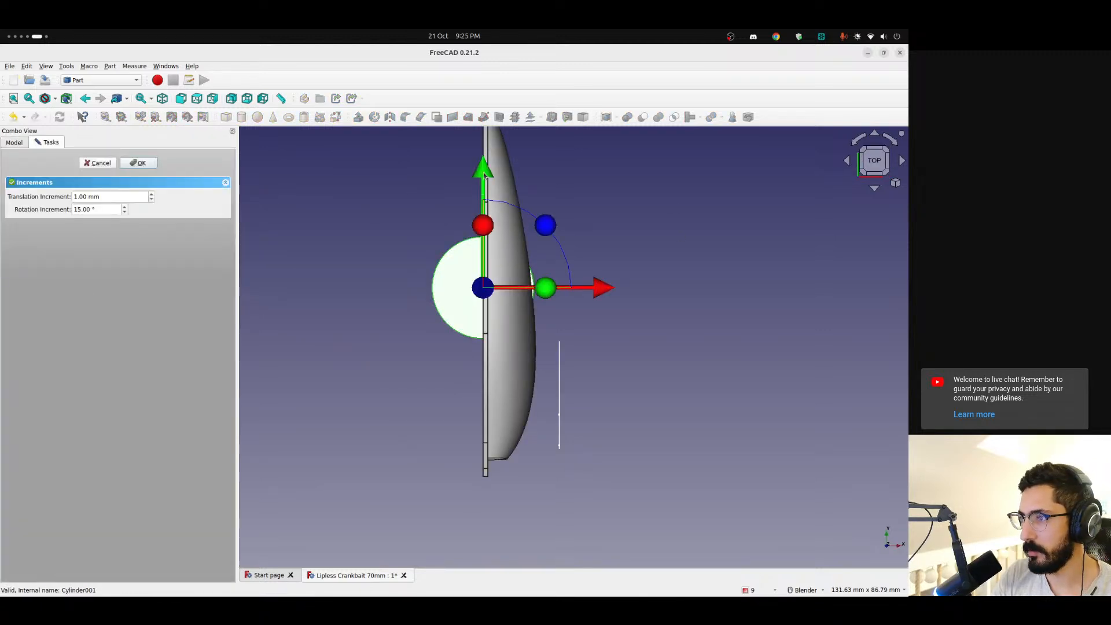
pyautogui.moveTo(484, 174); pyautogui.dragTo(495, 285)
pyautogui.click(139, 163)
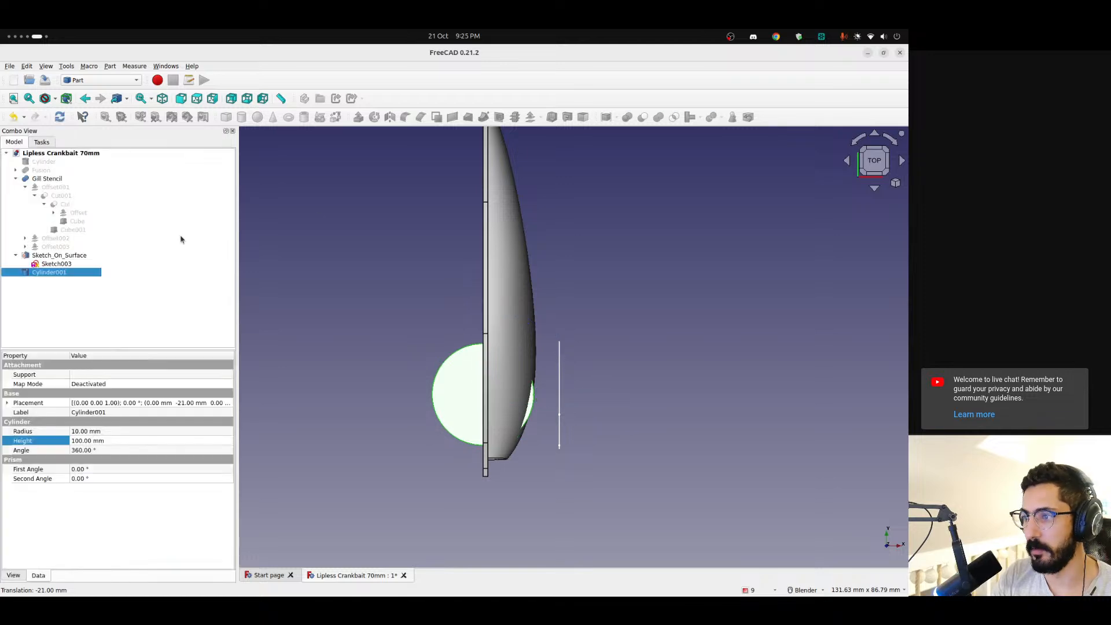
# Set the radius of the new cylinder to 15 mm
pyautogui.click(85, 433)
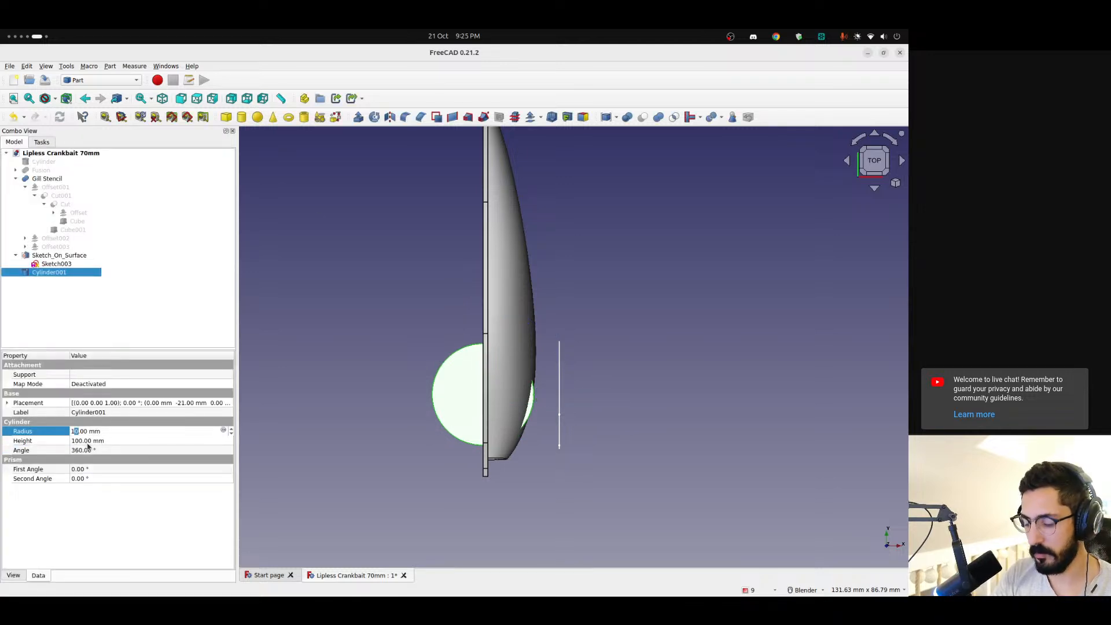
pyautogui.write('5')
pyautogui.press('Return')
pyautogui.moveTo(564, 405); pyautogui.dragTo(550, 347, button='middle')
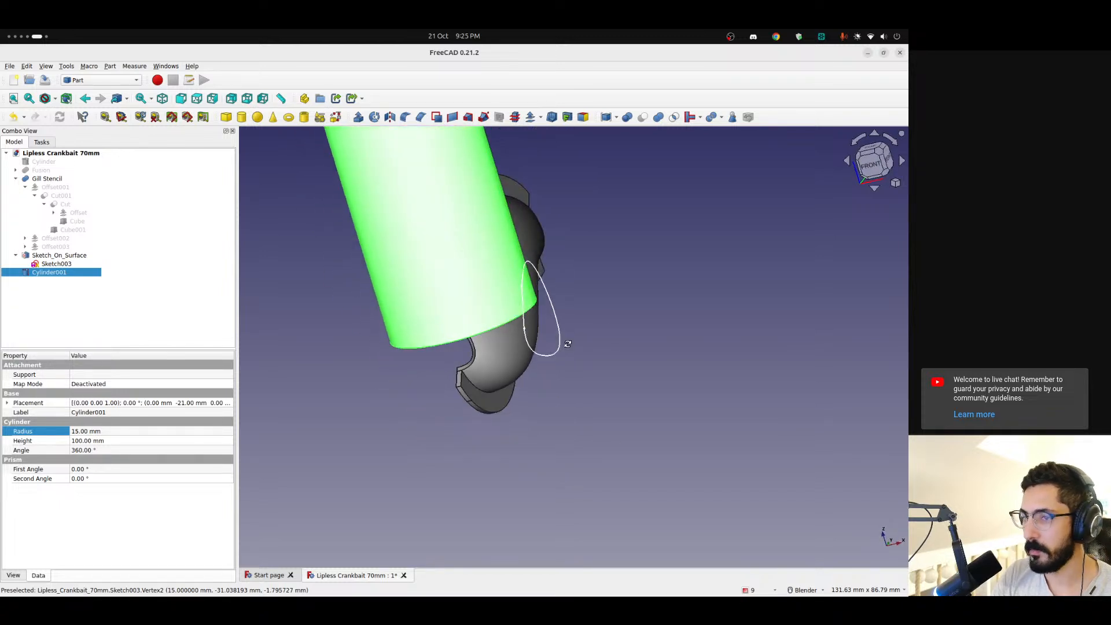
# Transform Cylinder001 by moving it -21 mm along the Z axis so it spans the gill sketch's height
pyautogui.rightClick(44, 278)
pyautogui.click(72, 291)
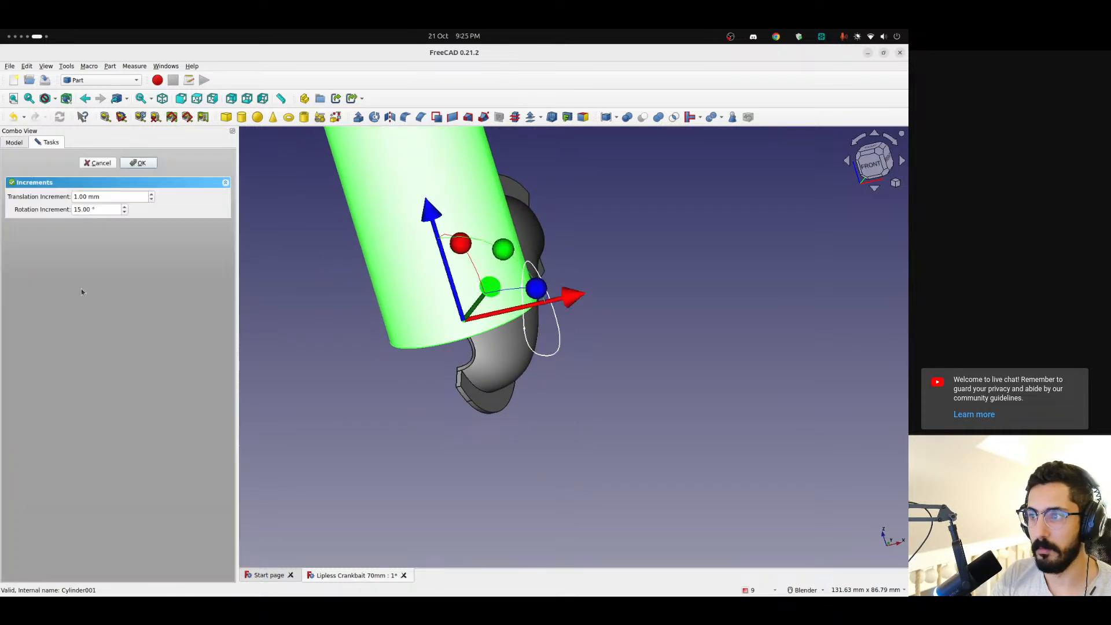
pyautogui.moveTo(433, 224); pyautogui.dragTo(460, 387)
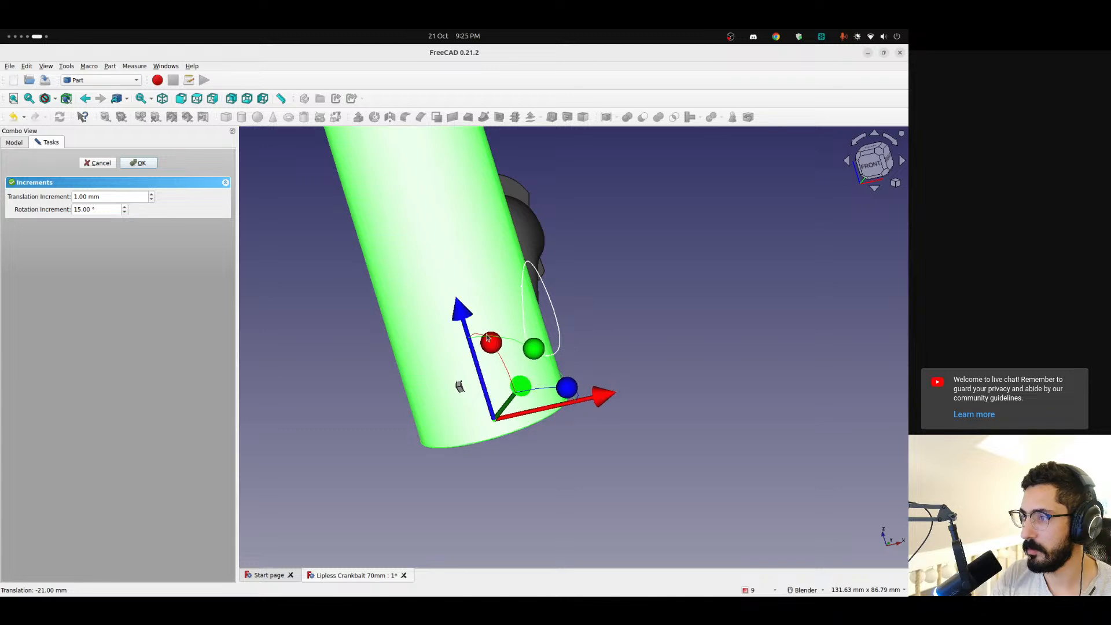
pyautogui.click(139, 163)
# Delete the existing Sketch_On_Surface object from the model while keeping its Sketch003
pyautogui.moveTo(689, 488); pyautogui.dragTo(467, 443, button='middle')
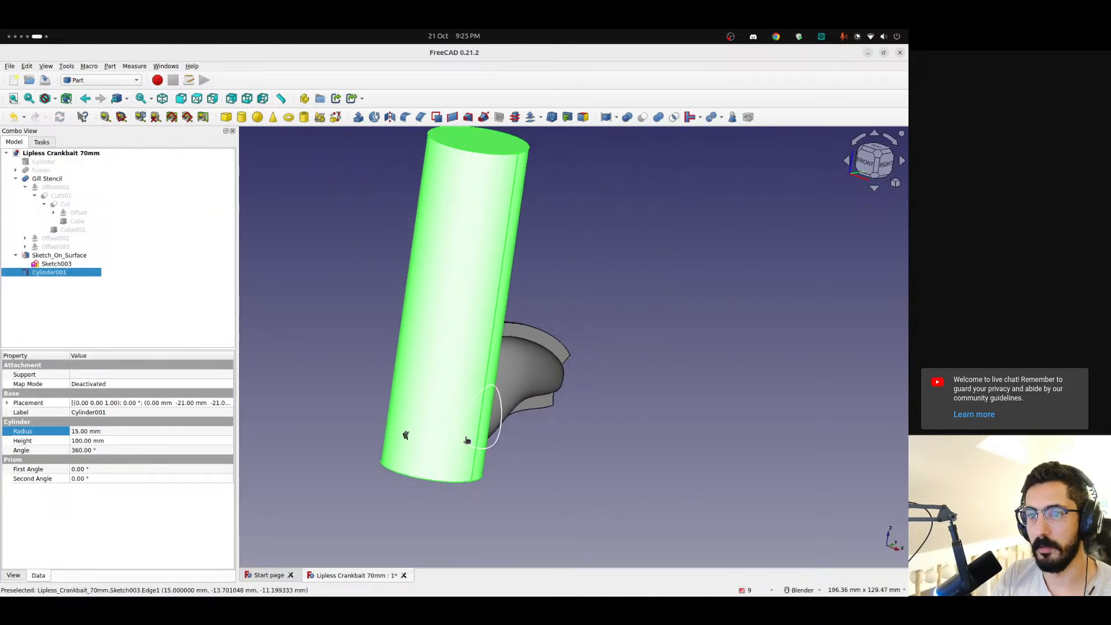
pyautogui.click(534, 490)
pyautogui.scroll(3, 506, 455)
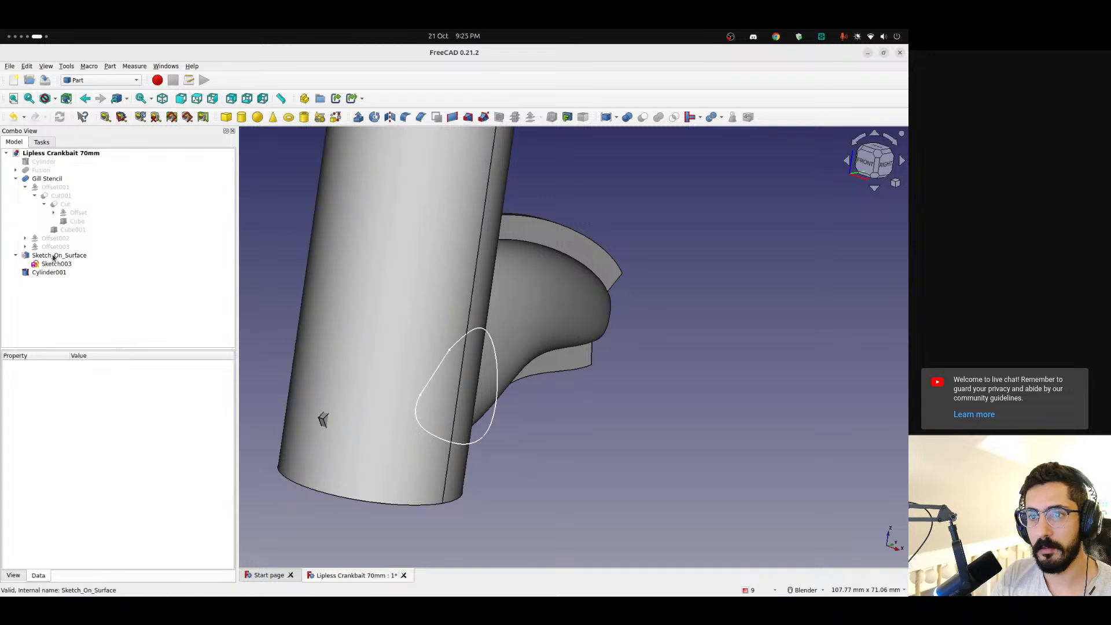
pyautogui.click(63, 256)
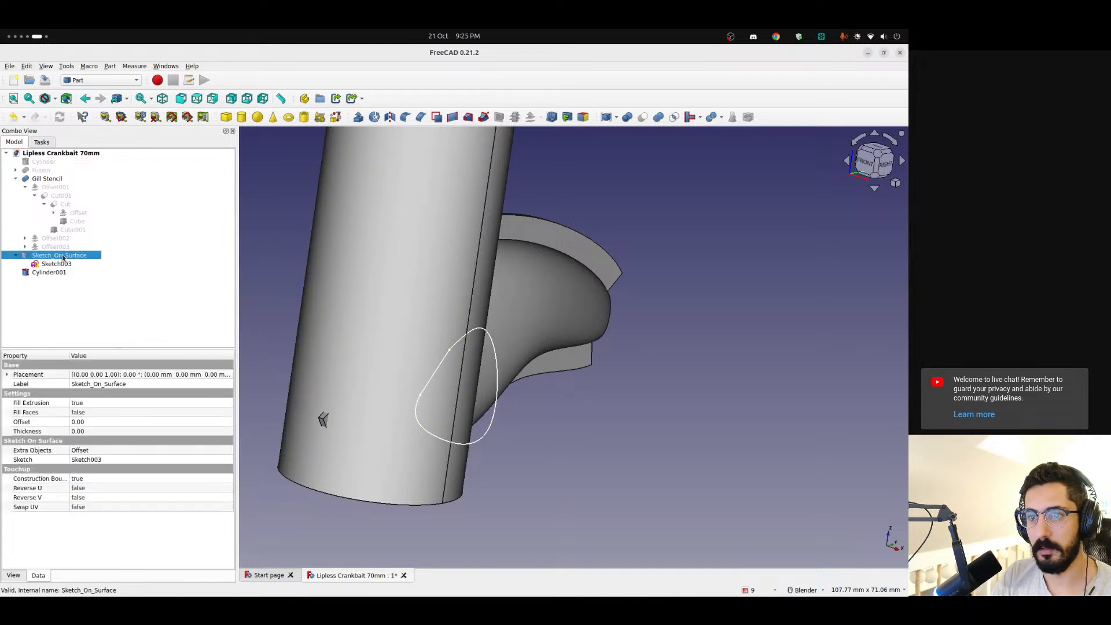
pyautogui.press('Delete')
# Switch to the Curves workbench and try to map Sketch003 onto the curved face of Cylinder001
pyautogui.click(62, 256)
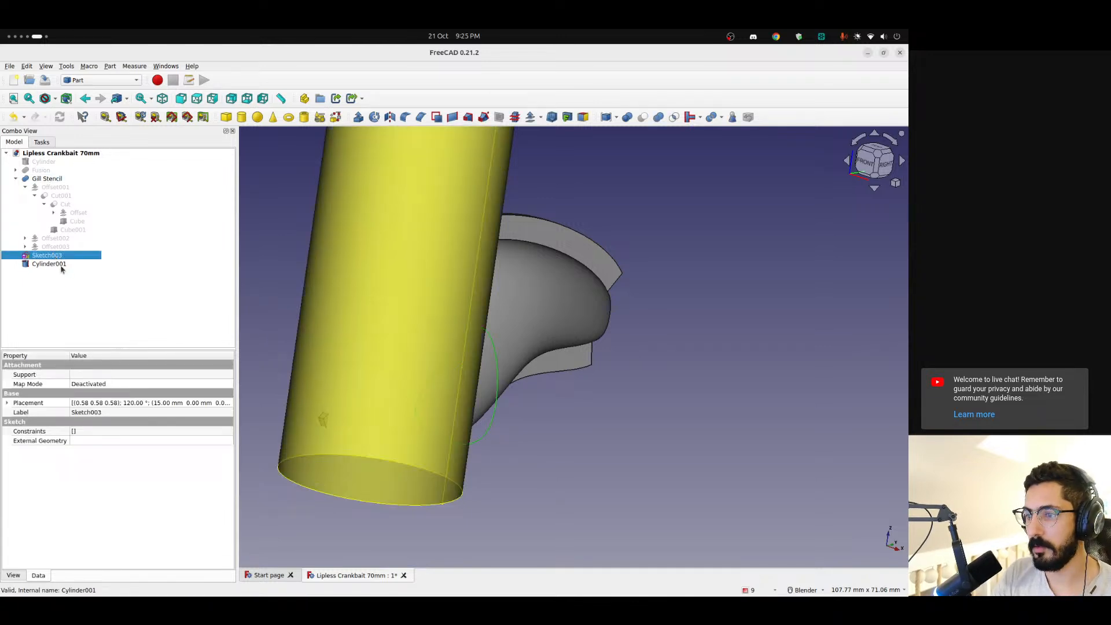
pyautogui.click(436, 334)
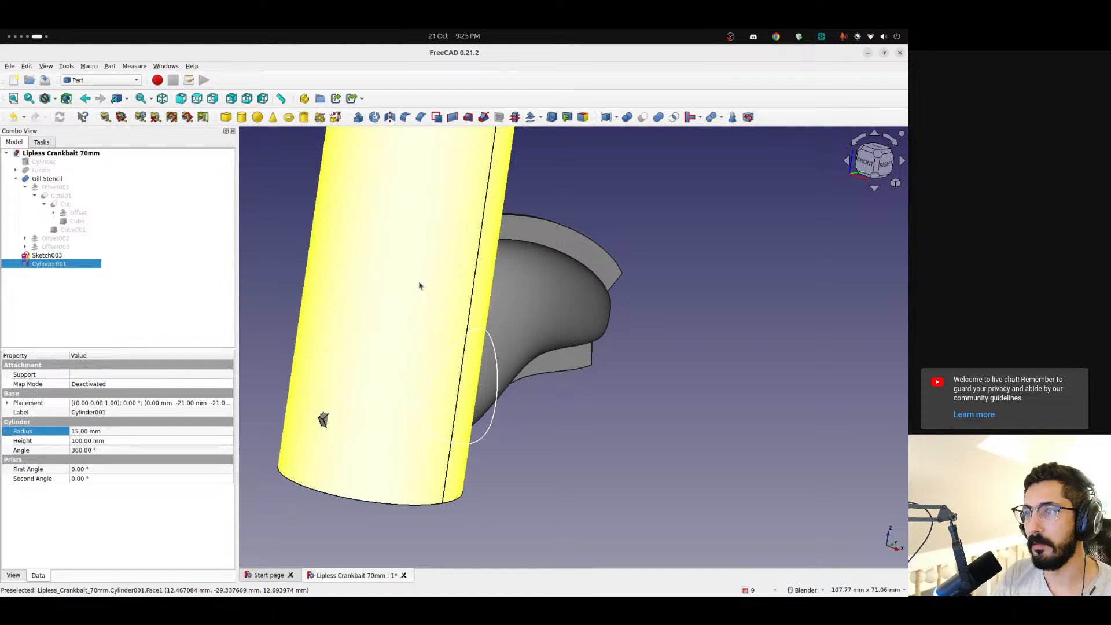
pyautogui.click(491, 337)
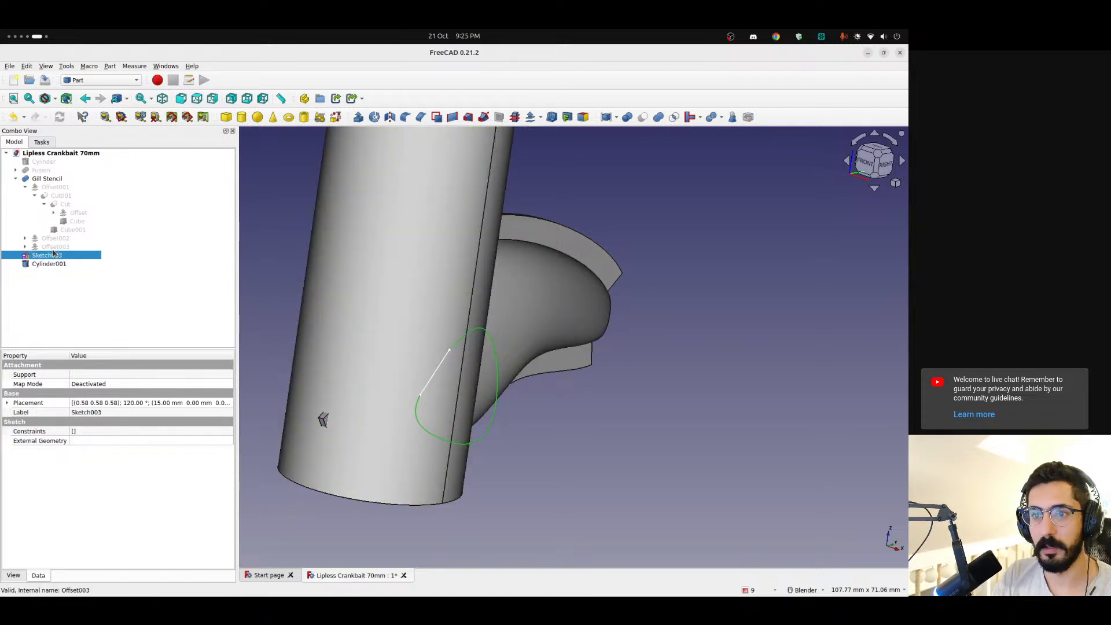
pyautogui.click(61, 299)
pyautogui.click(47, 254)
pyautogui.keyDown('ctrl'); pyautogui.click(426, 339); pyautogui.keyUp('ctrl')
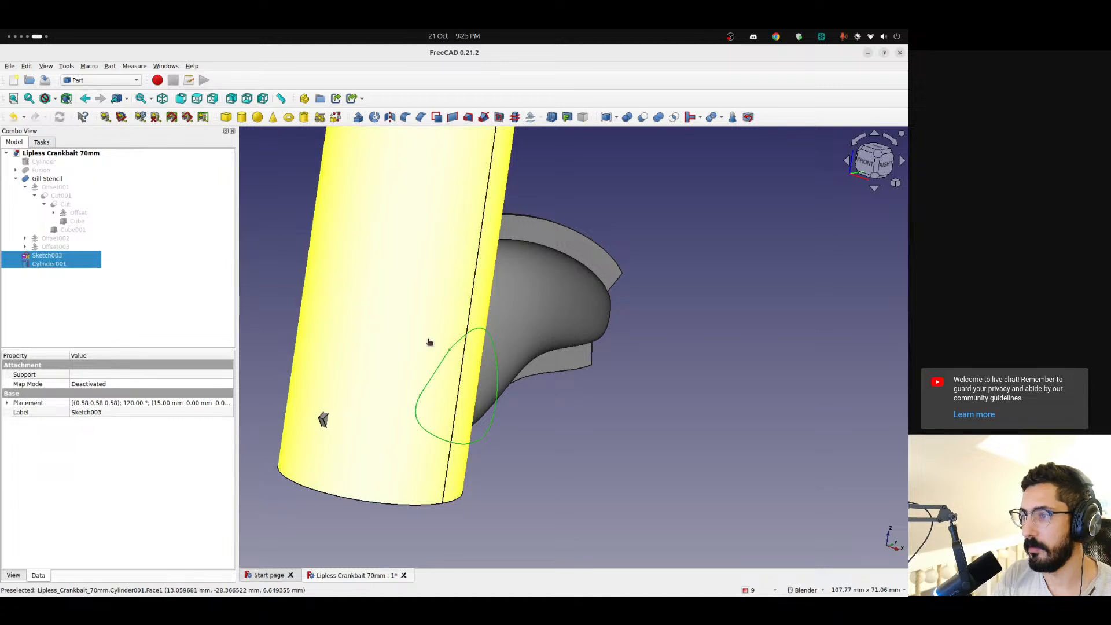
pyautogui.click(96, 80)
pyautogui.click(82, 60)
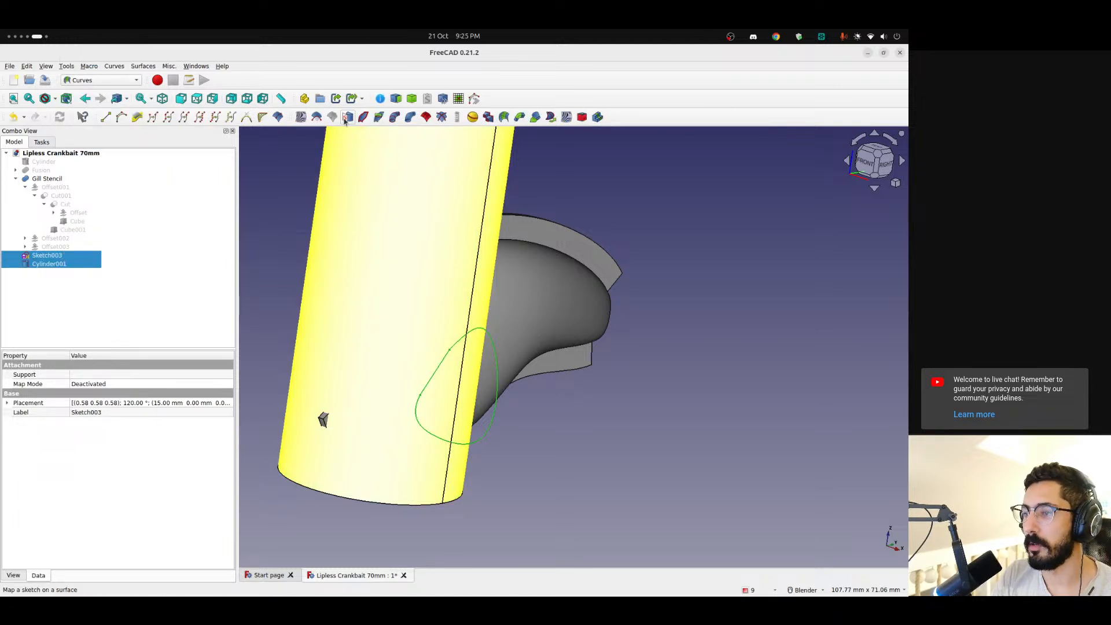
pyautogui.click(341, 120)
pyautogui.moveTo(560, 431)
pyautogui.mouseDown(button='middle')
pyautogui.moveTo(655, 459)
pyautogui.moveTo(793, 406)
pyautogui.moveTo(509, 438)
pyautogui.moveTo(501, 449)
pyautogui.moveTo(503, 466)
pyautogui.moveTo(552, 466)
pyautogui.mouseUp(button='middle')
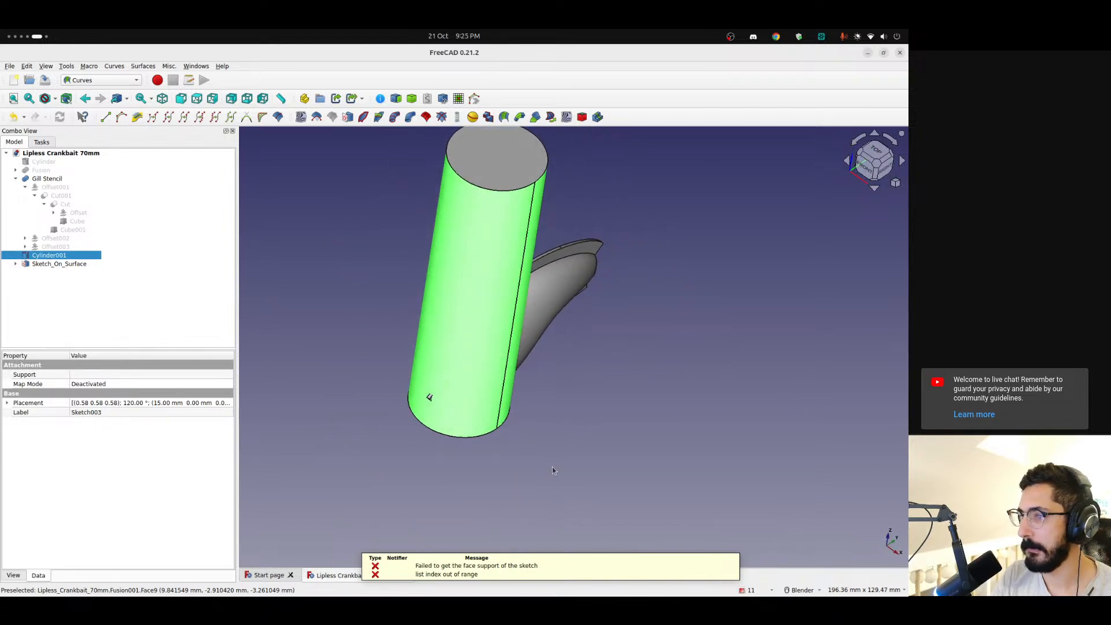
# Delete the new Sketch_On_Surface object created from Sketch003 and the cylinder face
pyautogui.click(49, 264)
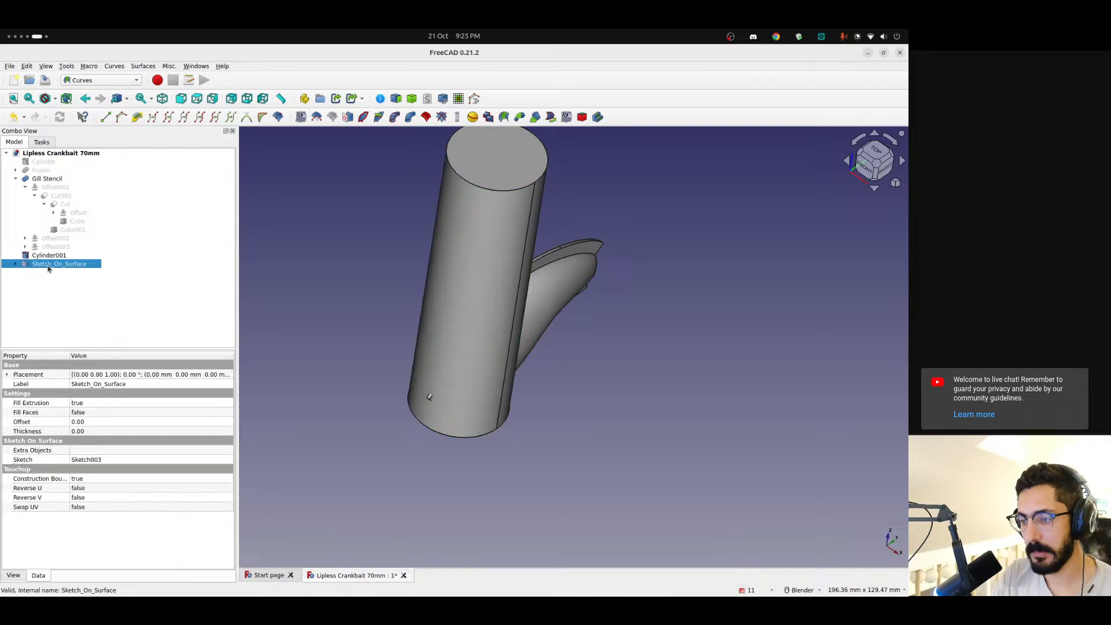
pyautogui.press('Delete')
# Open the attachment support link selection for Sketch003 and look through the document's objects
pyautogui.click(36, 255)
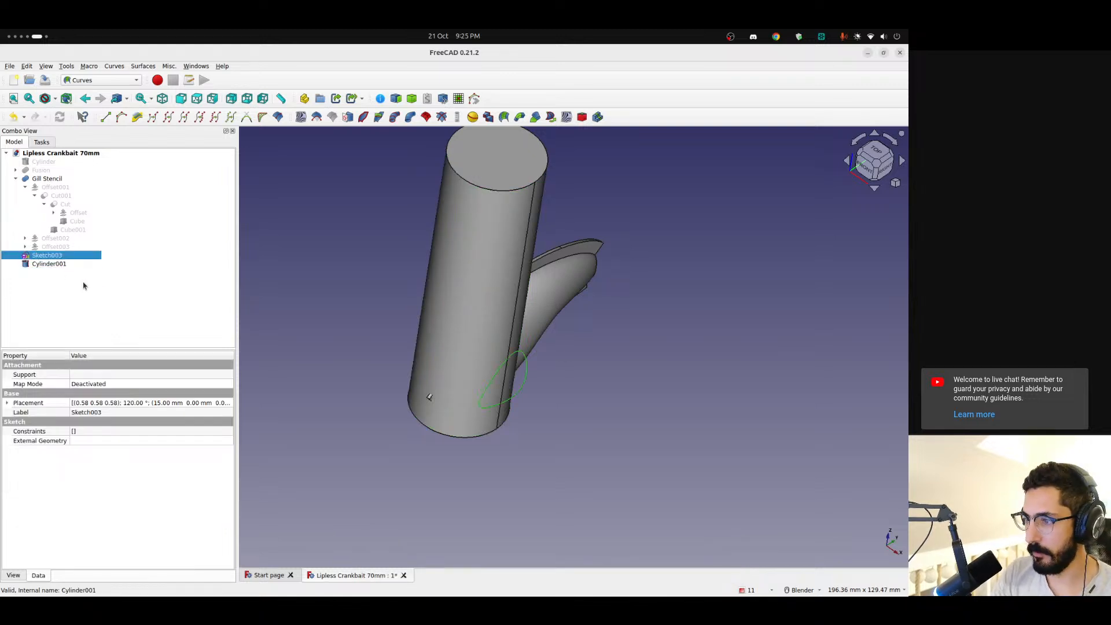
pyautogui.click(140, 376)
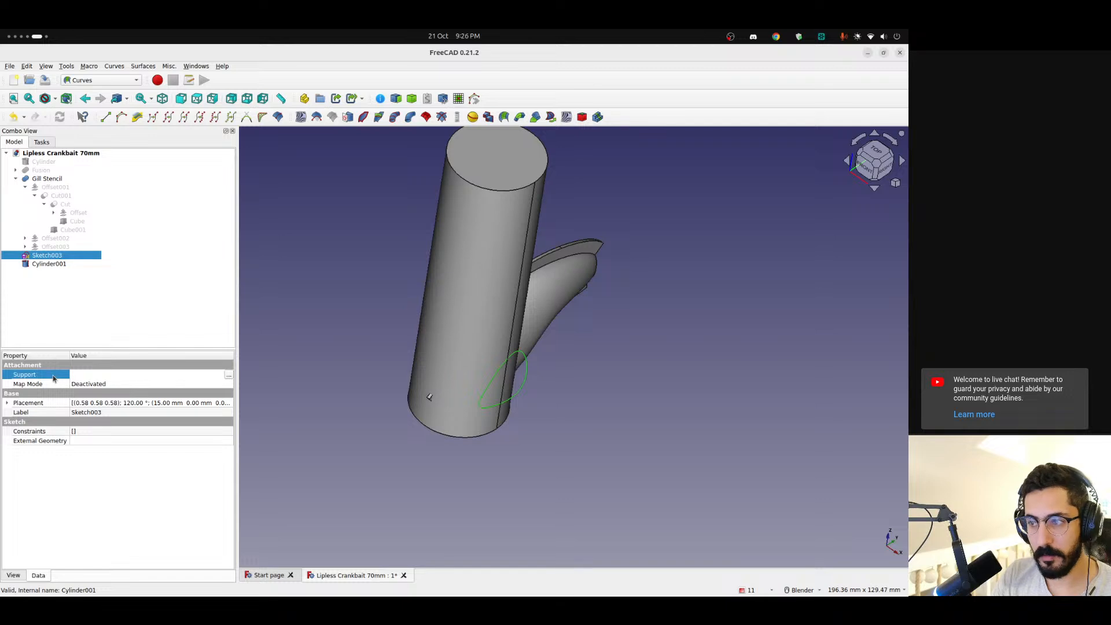
pyautogui.click(229, 376)
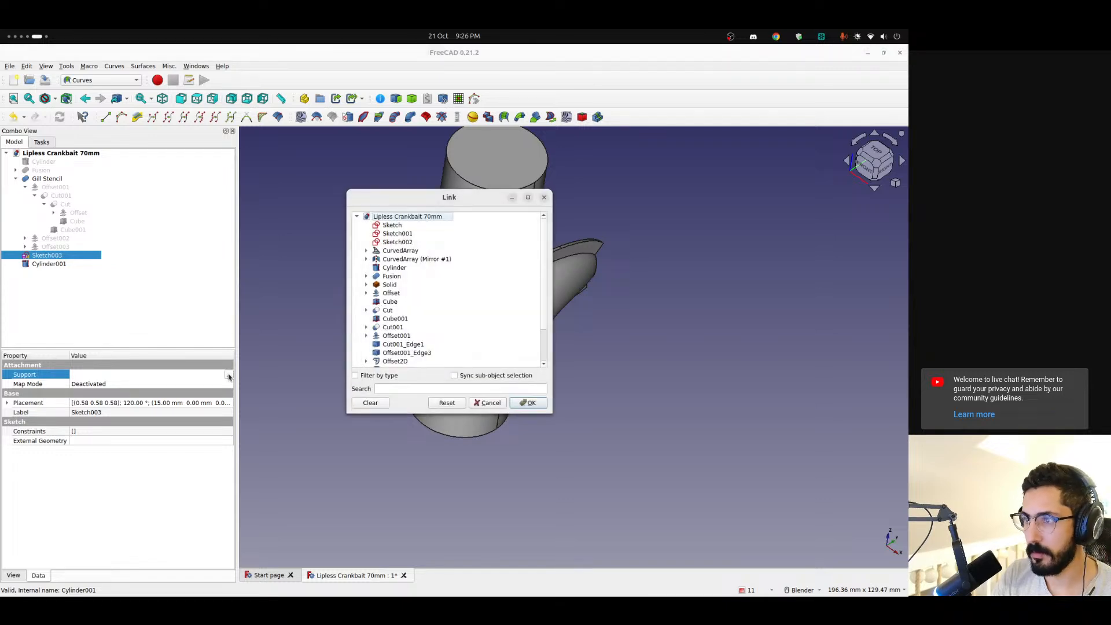
pyautogui.scroll(-2, 438, 302)
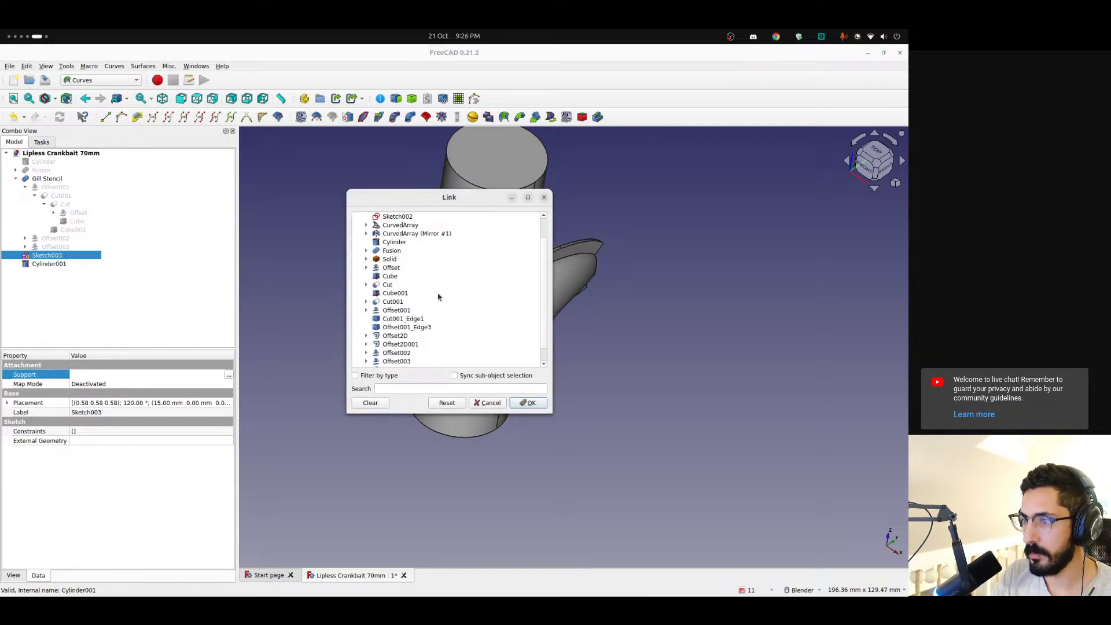
pyautogui.scroll(2, 438, 297)
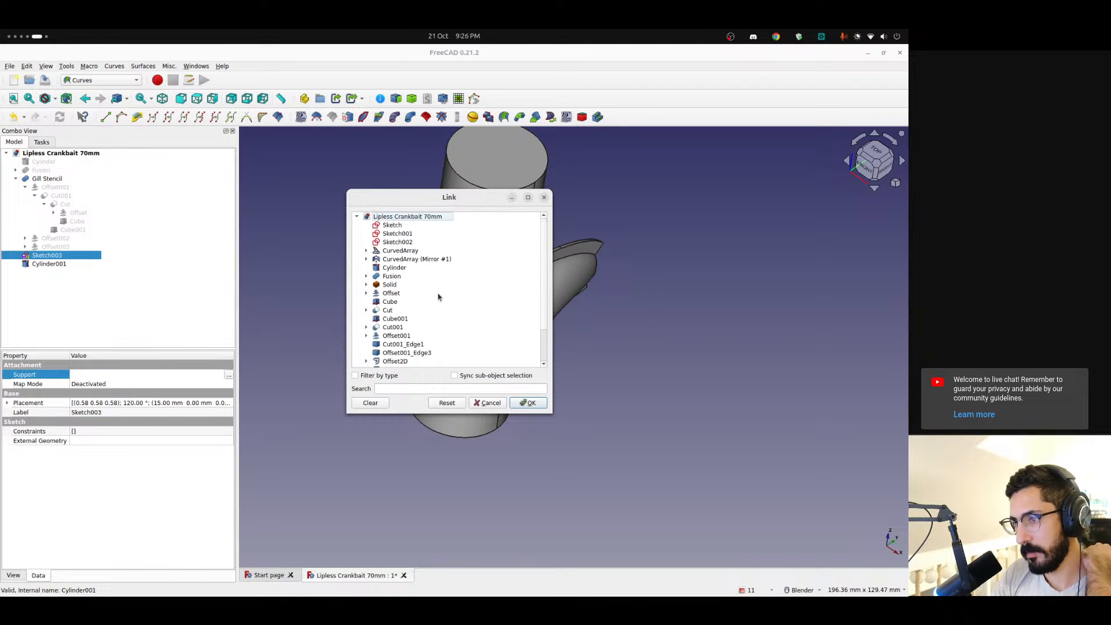
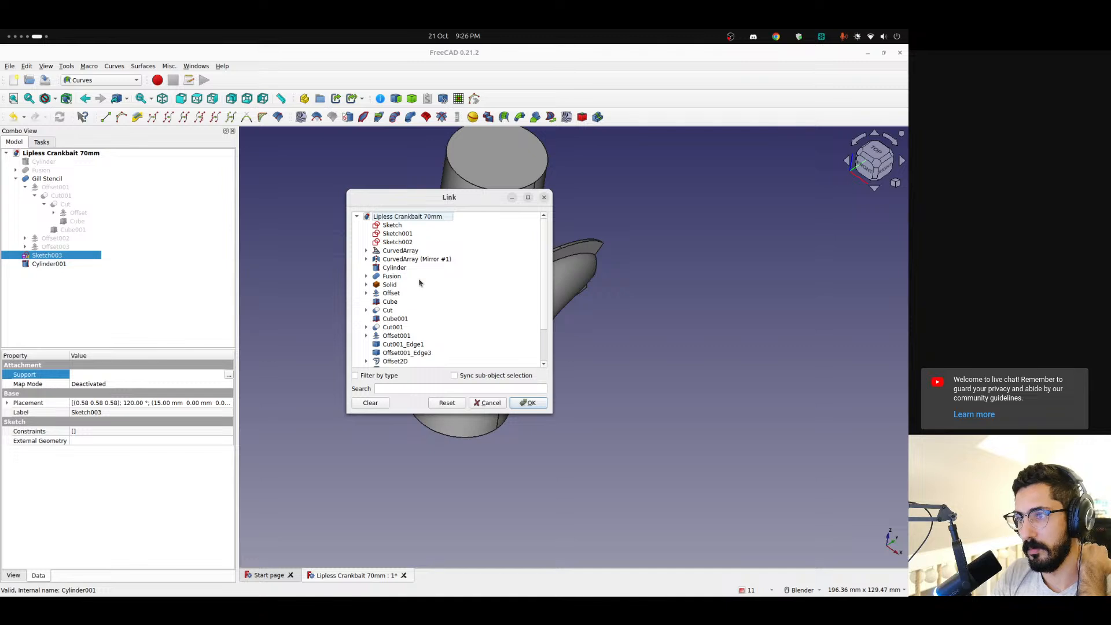
pyautogui.scroll(-1, 418, 276)
pyautogui.scroll(-1, 403, 255)
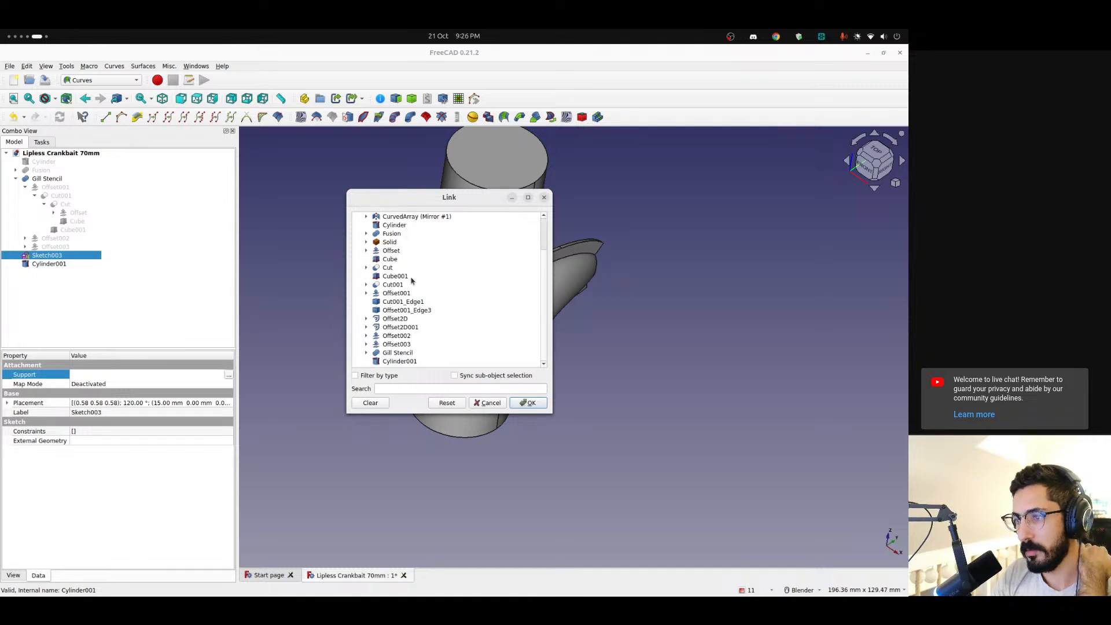
pyautogui.click(489, 403)
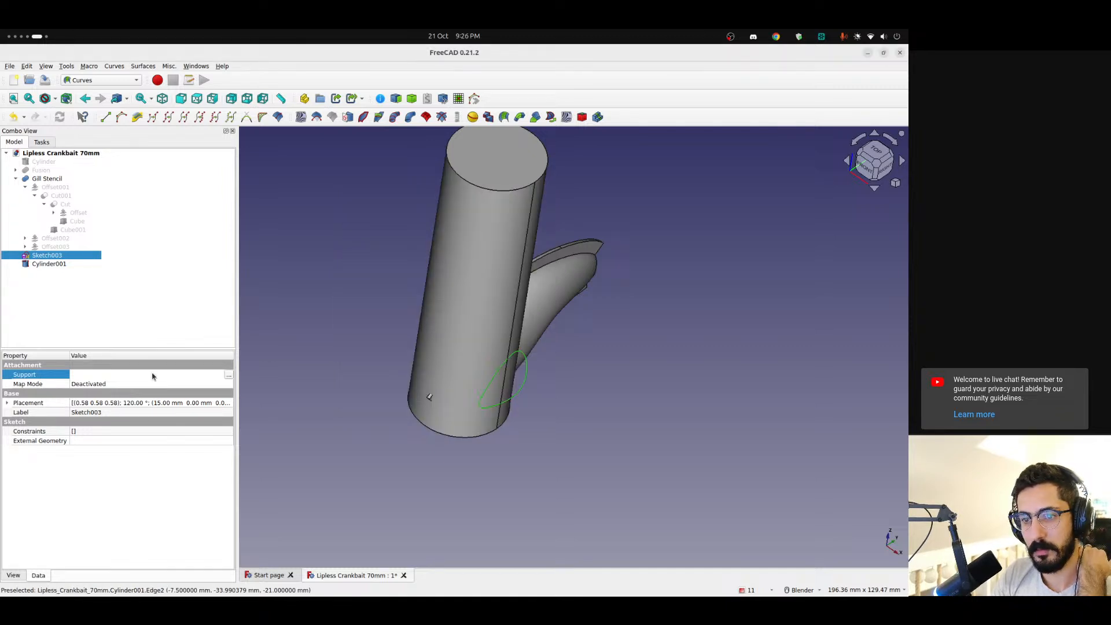
# Try setting Sketch003's placement angle to 0° and undo the change
pyautogui.click(8, 403)
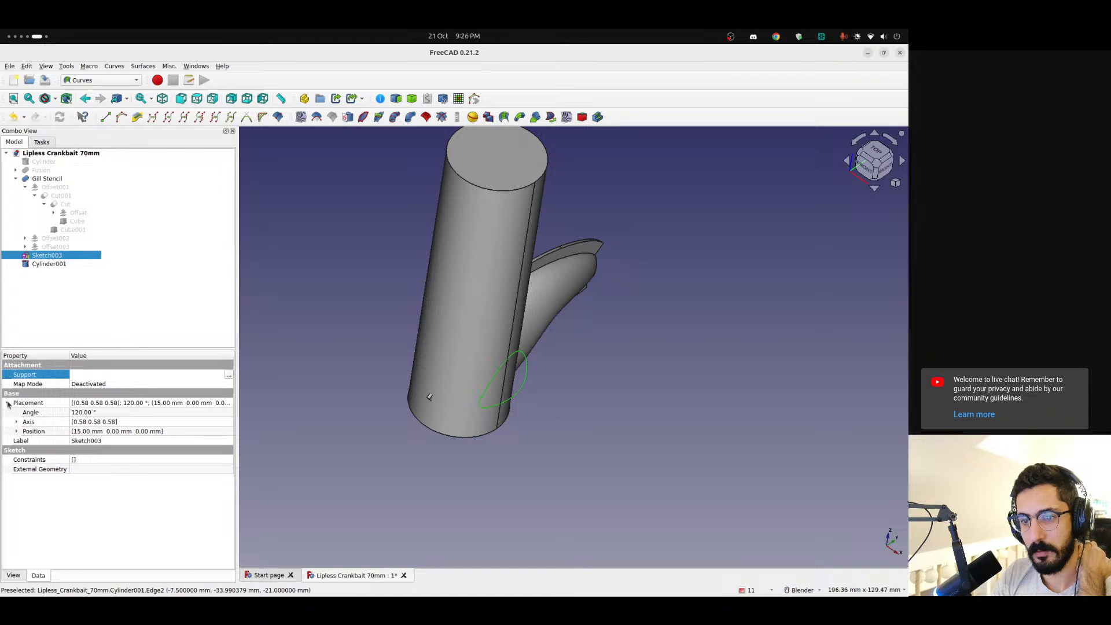
pyautogui.click(101, 414)
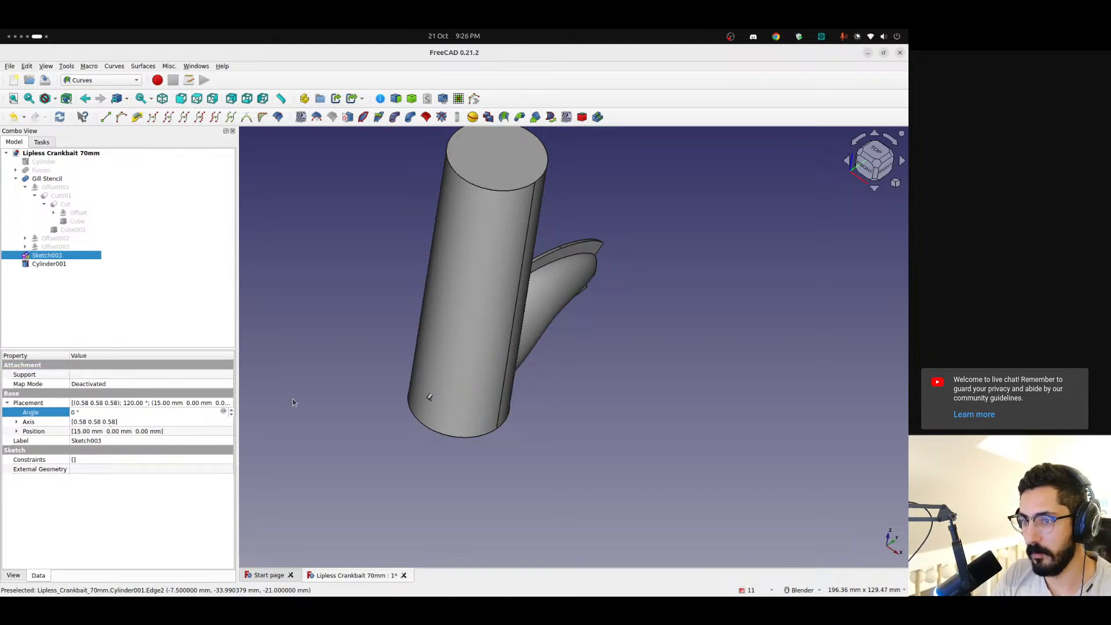
pyautogui.moveTo(466, 399); pyautogui.dragTo(608, 441, button='middle')
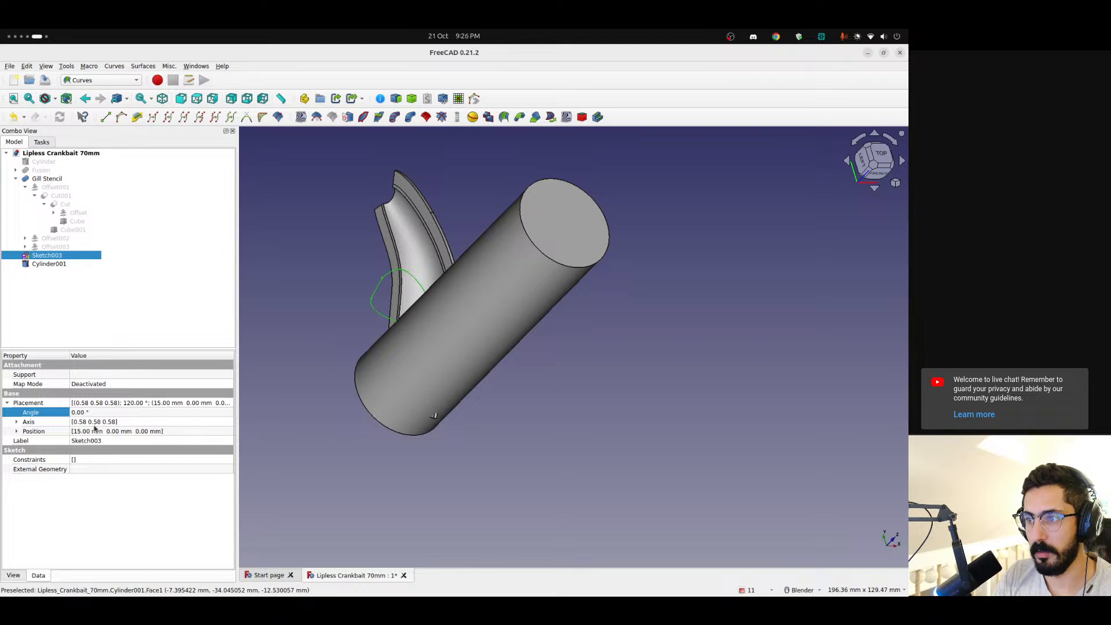
pyautogui.click(91, 412)
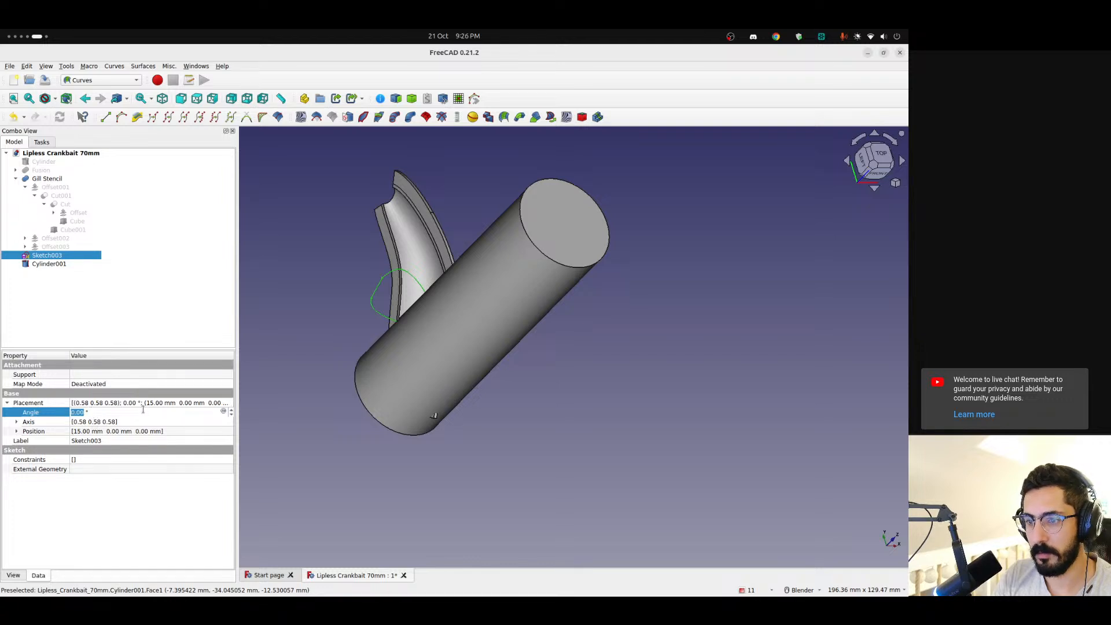
pyautogui.click(309, 419)
pyautogui.hotkey('ctrl', 'z')
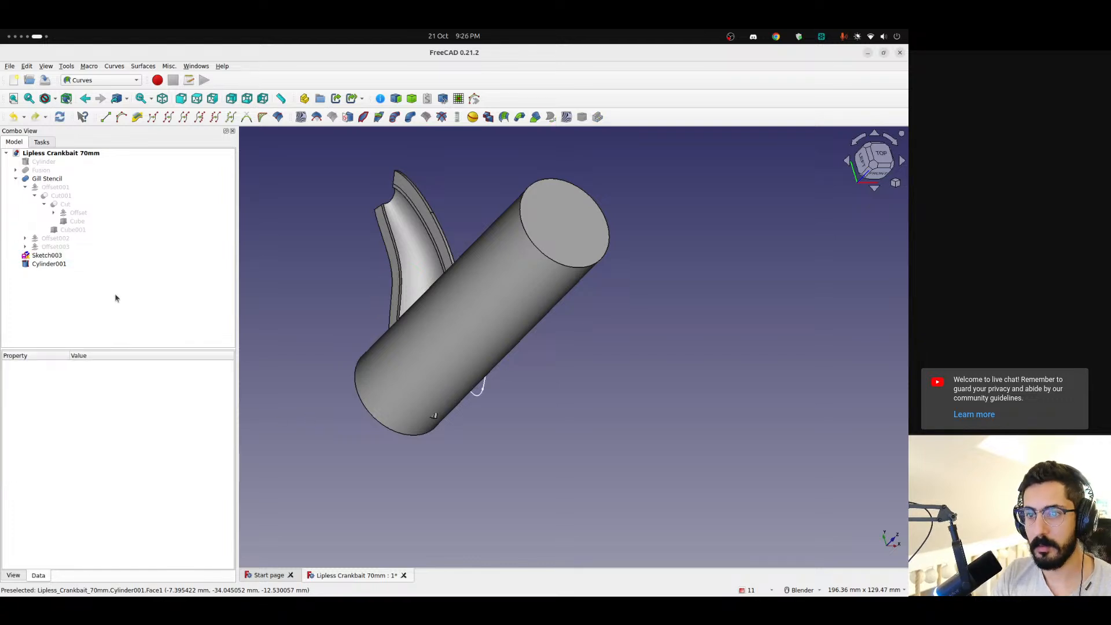
# Set the x position of Sketch003's placement to 0 mm
pyautogui.click(54, 255)
pyautogui.moveTo(295, 384)
pyautogui.mouseDown(button='middle')
pyautogui.moveTo(376, 426)
pyautogui.moveTo(333, 377)
pyautogui.moveTo(501, 276)
pyautogui.moveTo(507, 329)
pyautogui.mouseUp(button='middle')
pyautogui.click(17, 432)
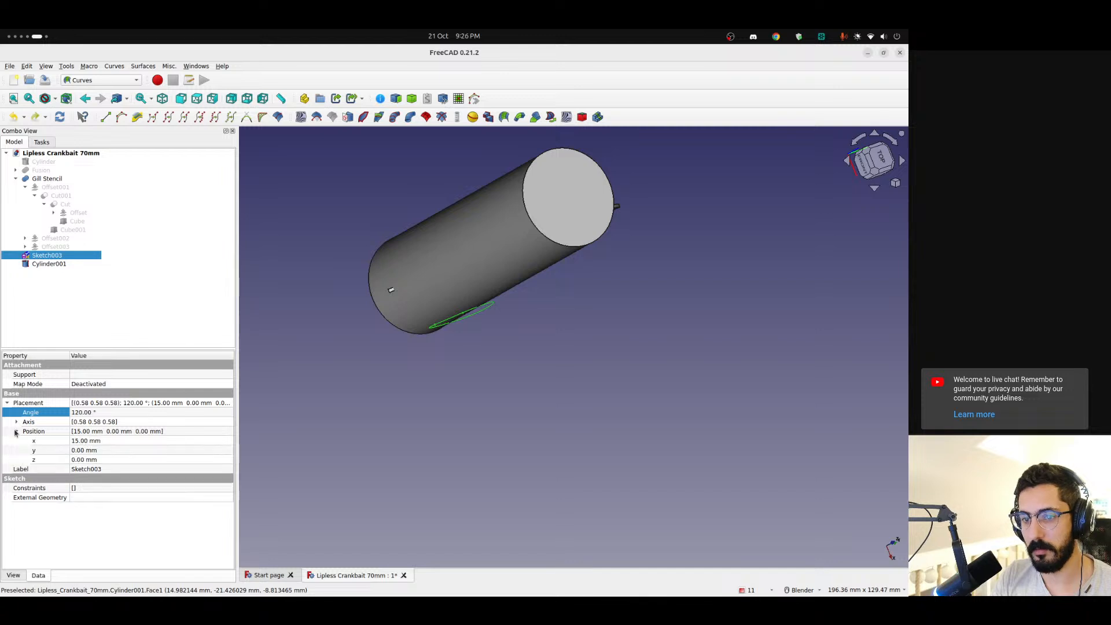
pyautogui.click(67, 442)
pyautogui.click(96, 440)
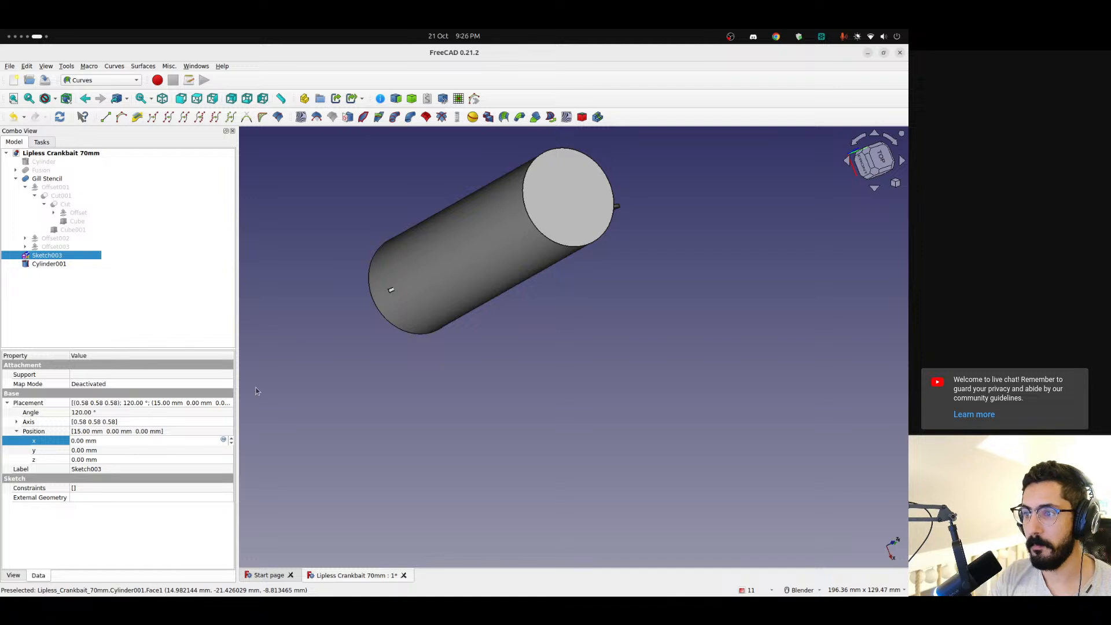
# Try to map Sketch003 onto the curved face of Cylinder001 as a sketch on surface
pyautogui.scroll(3, 397, 315)
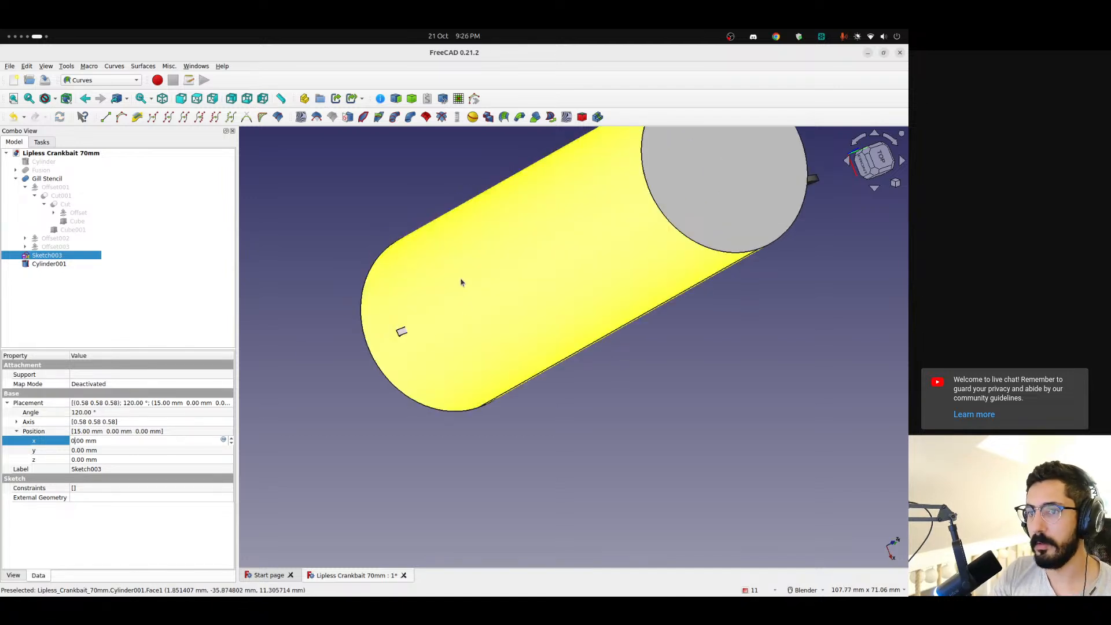
pyautogui.moveTo(461, 280); pyautogui.dragTo(431, 276, button='middle')
pyautogui.keyDown('ctrl'); pyautogui.click(61, 265); pyautogui.keyUp('ctrl')
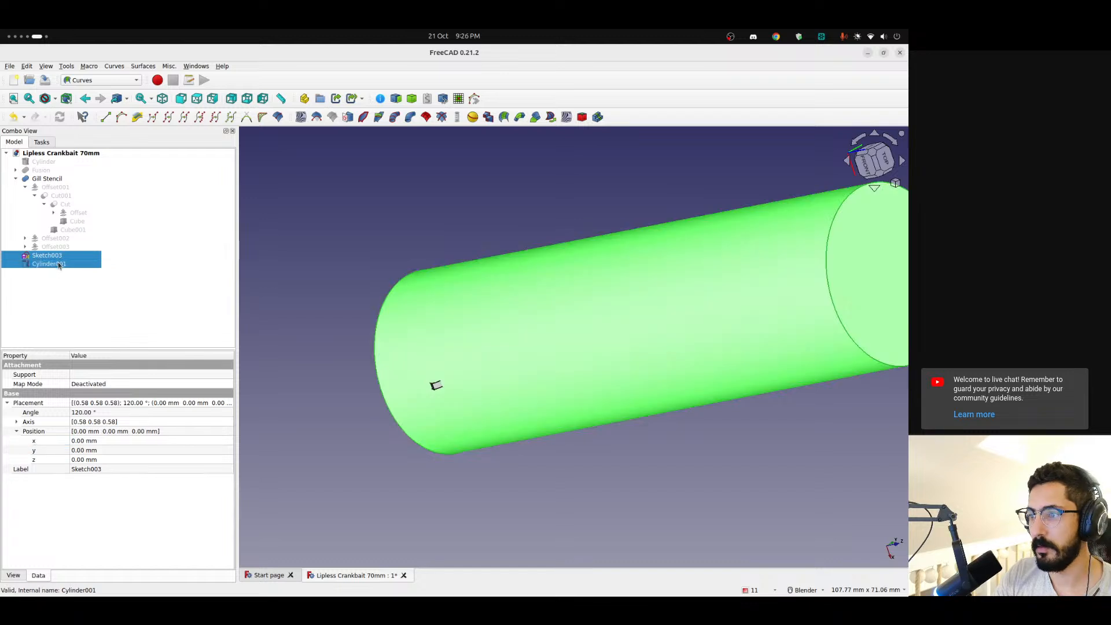
pyautogui.click(50, 288)
pyautogui.click(58, 256)
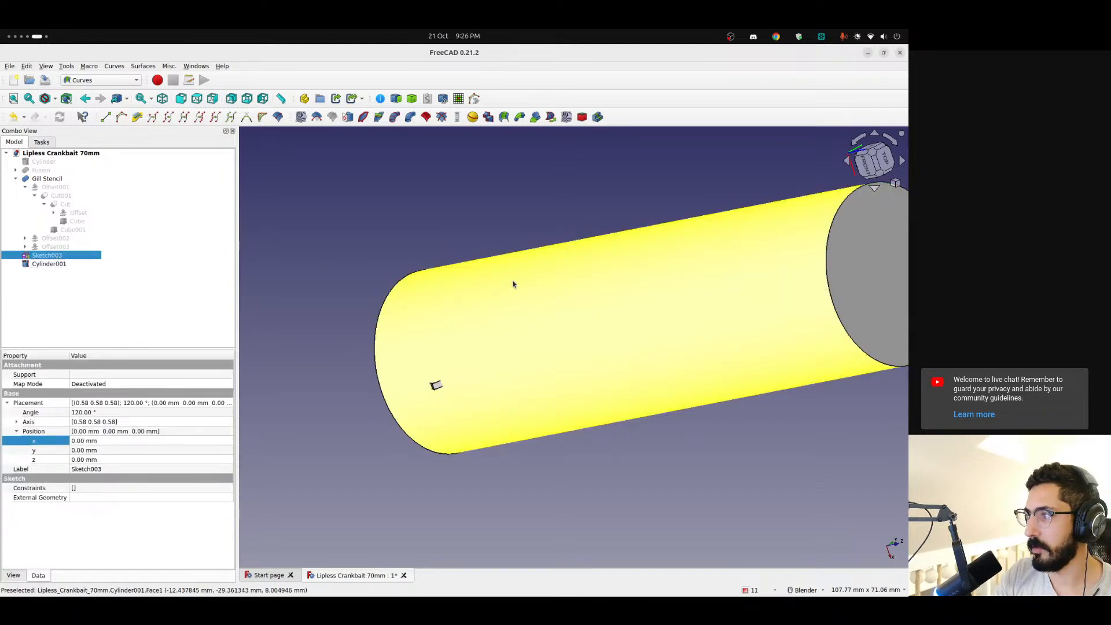
pyautogui.keyDown('ctrl'); pyautogui.click(518, 287); pyautogui.keyUp('ctrl')
pyautogui.click(341, 118)
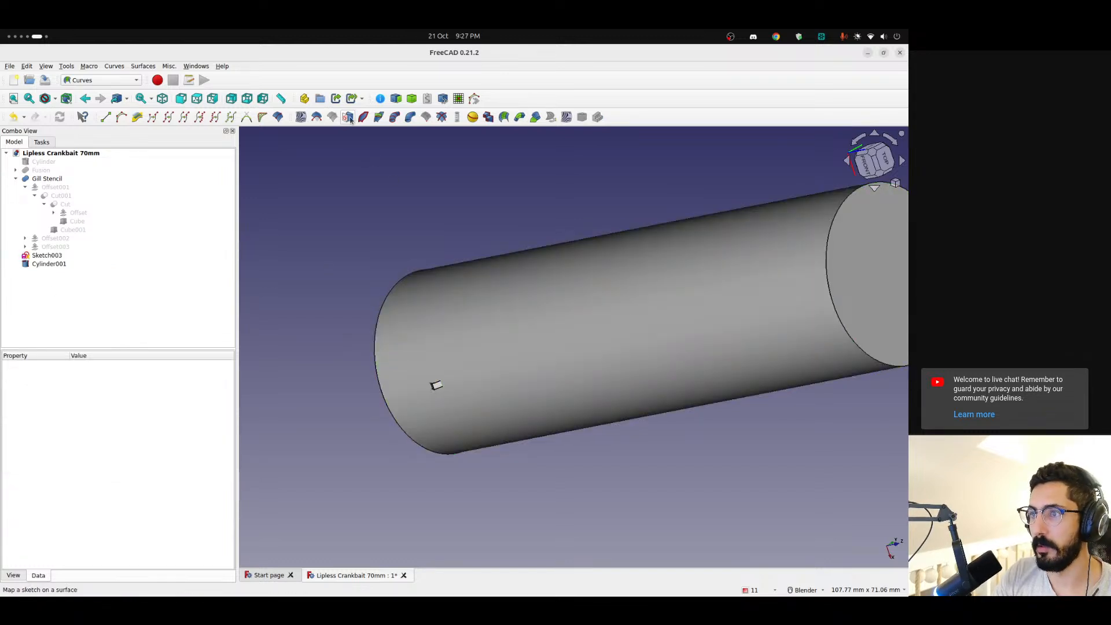
pyautogui.click(39, 255)
pyautogui.click(347, 117)
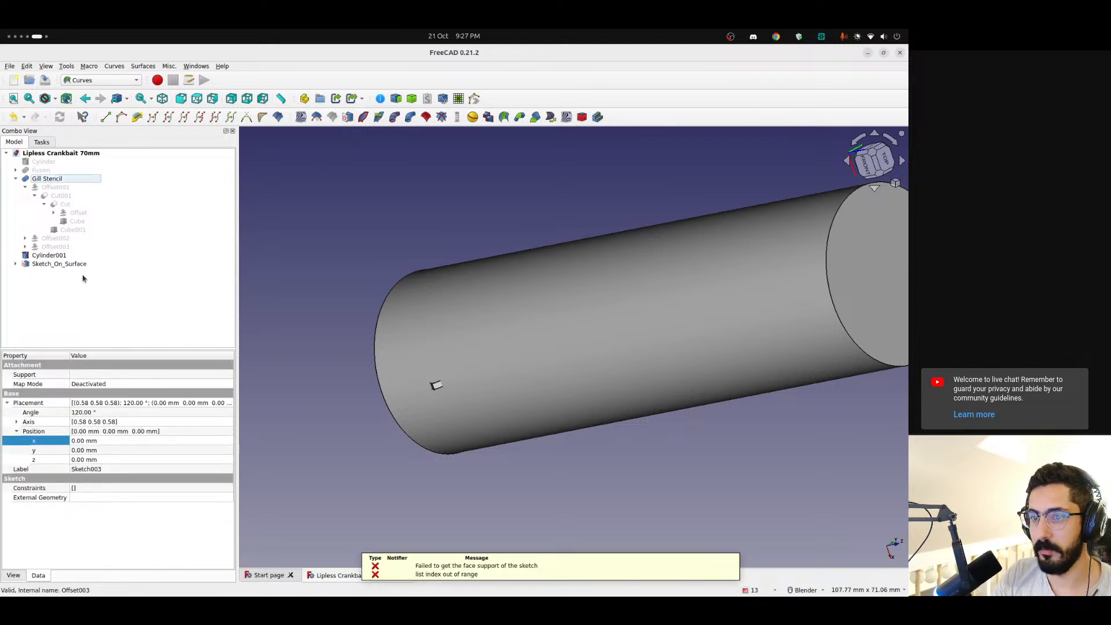
# Add Cylinder001 to the extra objects of Sketch_On_Surface, and delete Sketch_On_Surface while keeping Sketch003
pyautogui.click(26, 266)
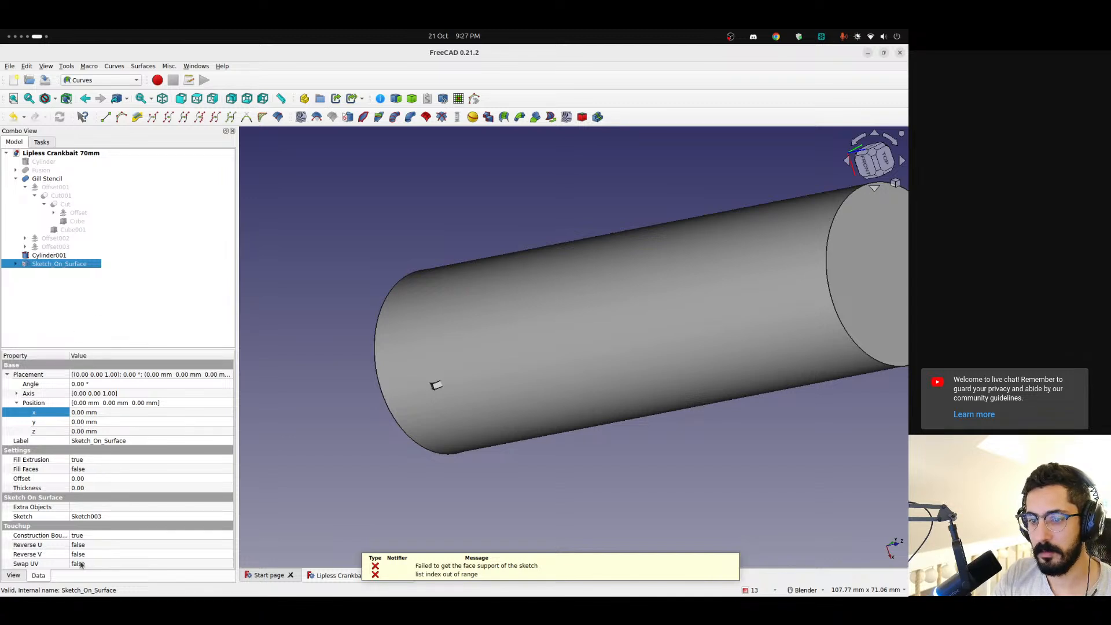
pyautogui.click(7, 375)
pyautogui.click(96, 451)
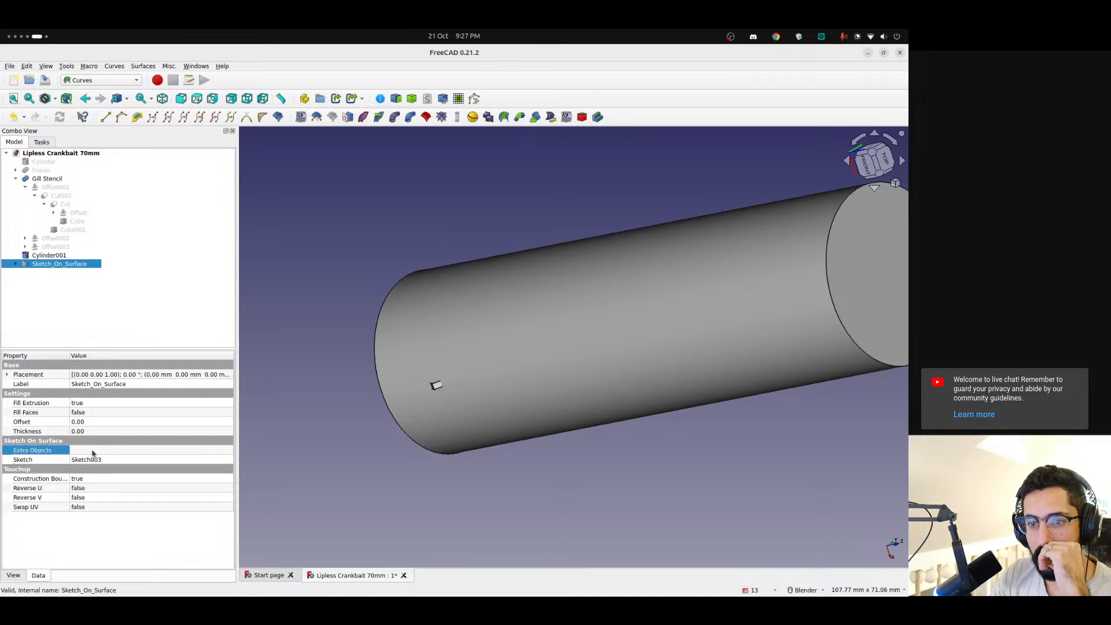
pyautogui.click(228, 450)
pyautogui.click(602, 331)
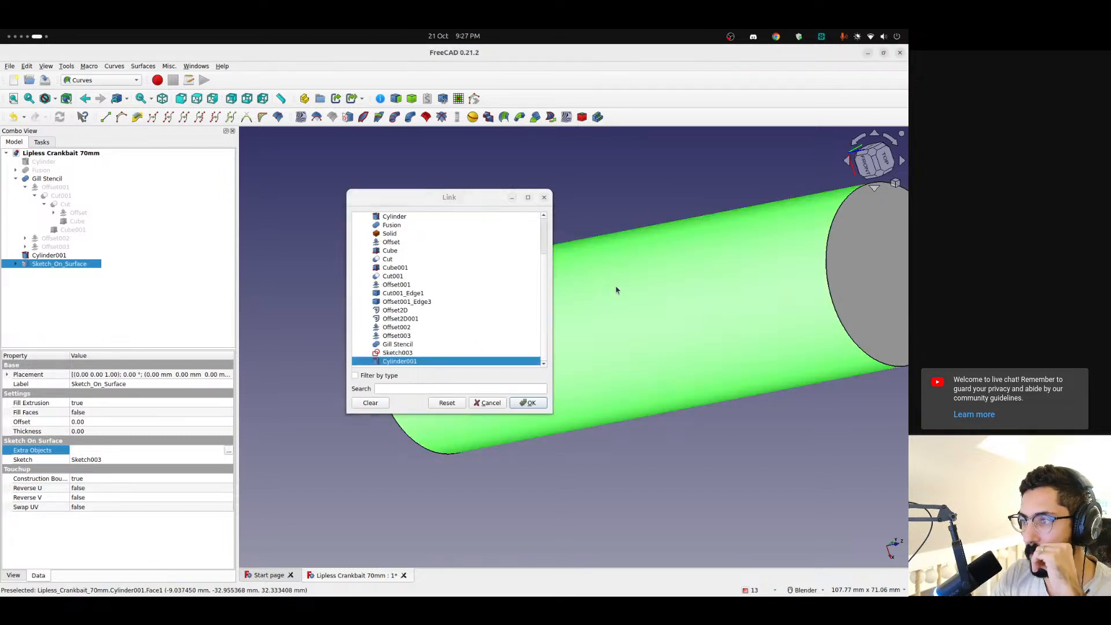
pyautogui.click(530, 402)
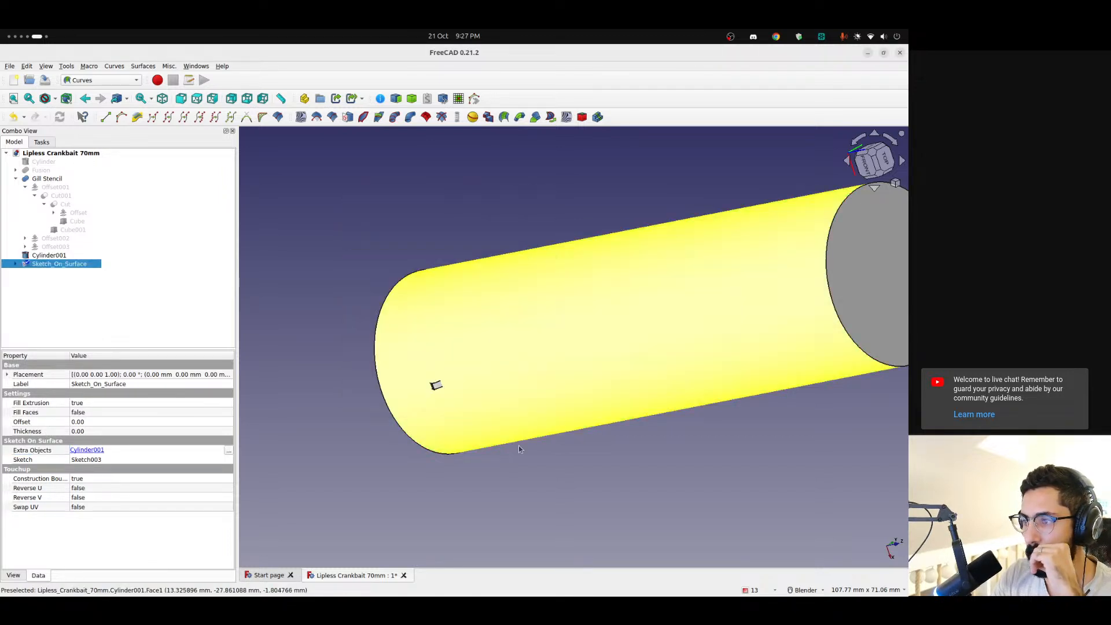
pyautogui.moveTo(434, 385); pyautogui.dragTo(549, 351, button='middle')
pyautogui.press('Delete')
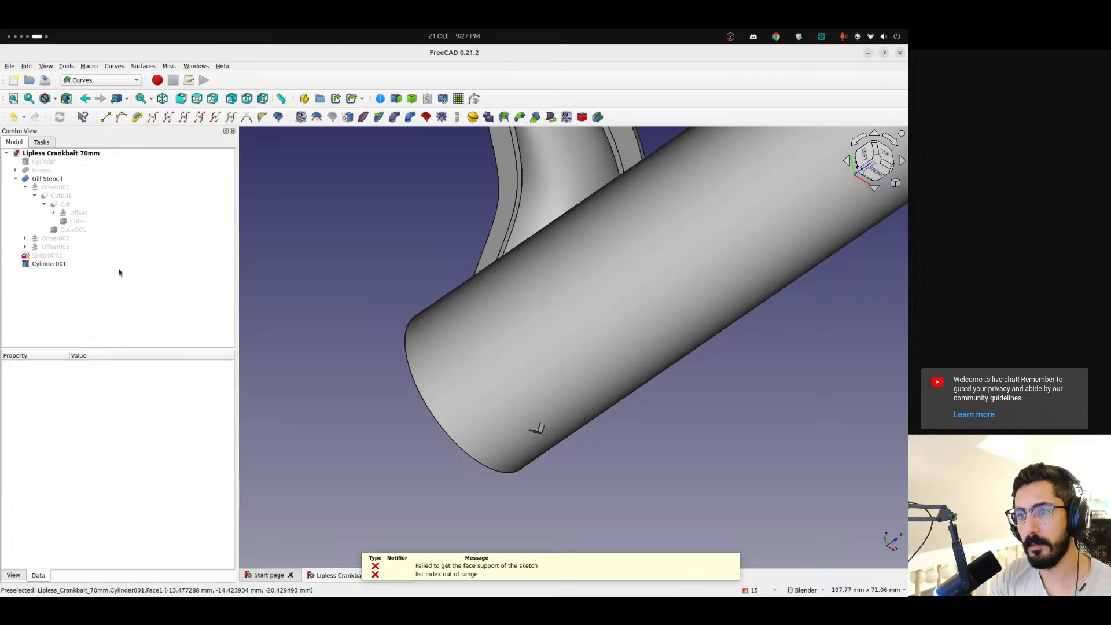
# Open Sketch003 for editing in section view and delete all of its existing geometry
pyautogui.doubleClick(49, 255)
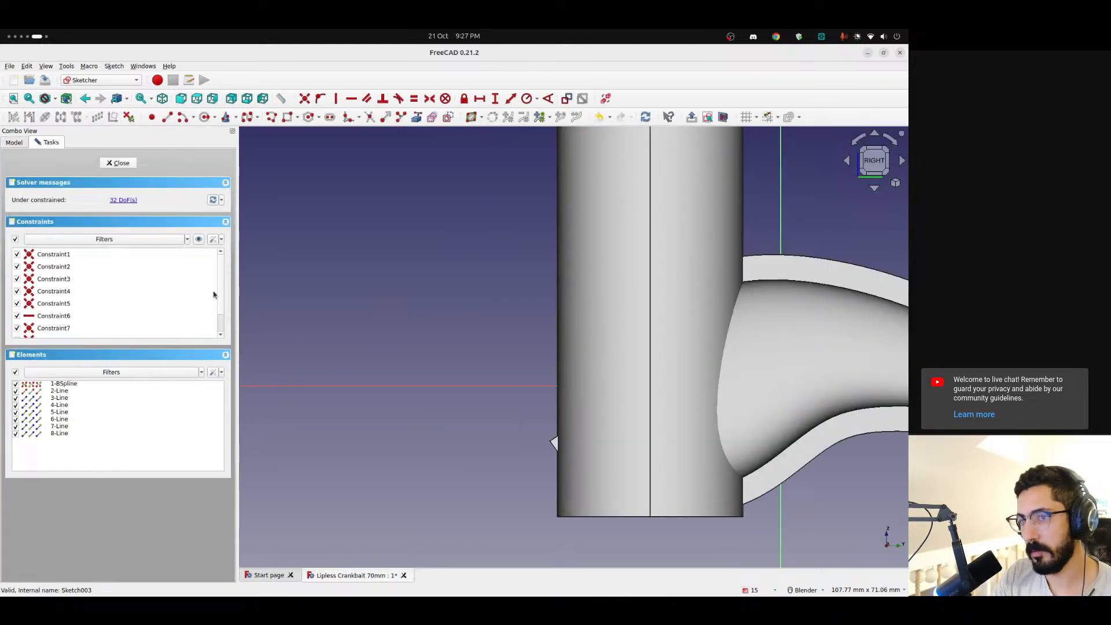
pyautogui.click(723, 117)
pyautogui.keyDown('shift'); pyautogui.moveTo(492, 267); pyautogui.dragTo(453, 220, button='middle'); pyautogui.keyUp('shift')
pyautogui.moveTo(453, 220)
pyautogui.mouseDown()
pyautogui.moveTo(776, 448)
pyautogui.moveTo(772, 466)
pyautogui.mouseUp()
pyautogui.press('Delete')
pyautogui.scroll(2, 621, 323)
pyautogui.scroll(2, 622, 322)
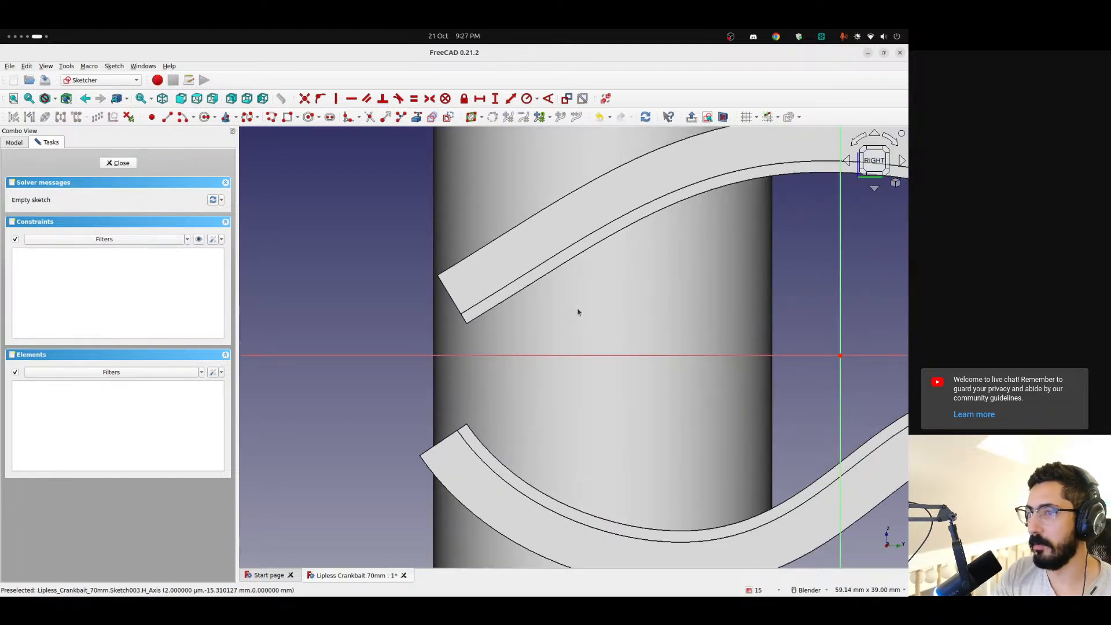
# Draw a small circle centred on the horizontal axis about 22.4 mm from the origin and close the sketch
pyautogui.click(205, 117)
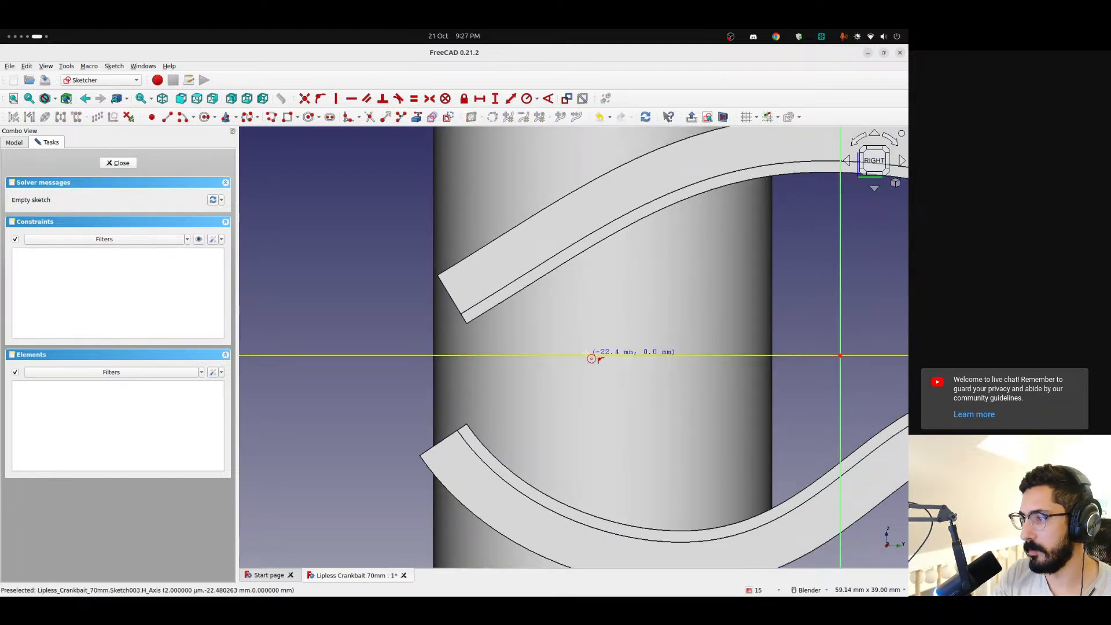
pyautogui.click(590, 355)
pyautogui.click(622, 383)
pyautogui.click(118, 163)
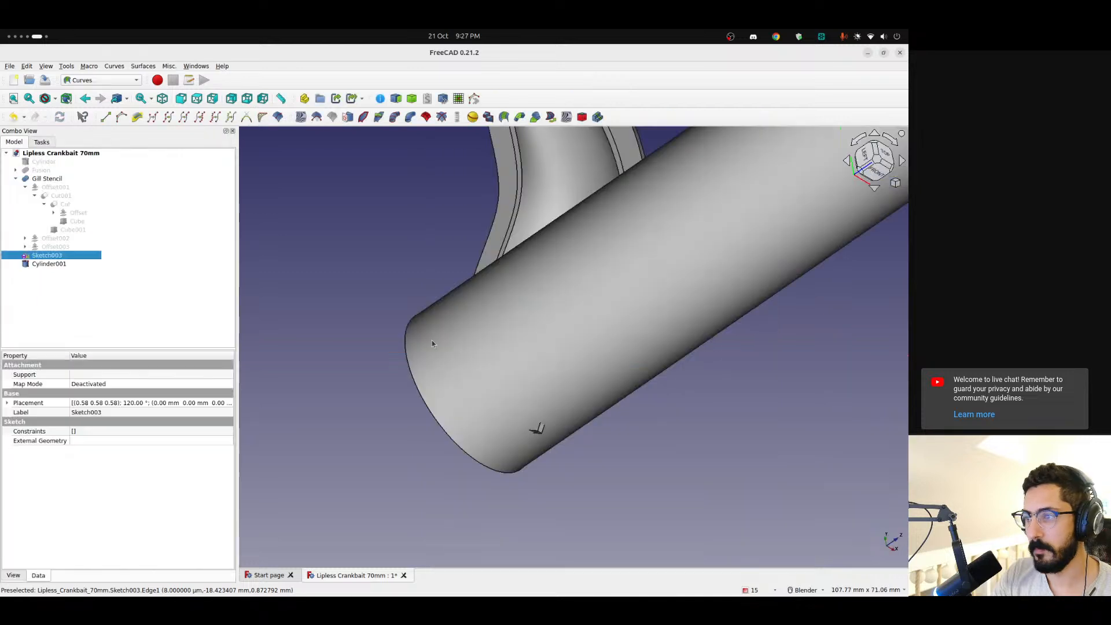
# Try to map the circle sketch onto the whole Cylinder001 object, and delete the resulting Sketch_On_Surface
pyautogui.keyDown('ctrl'); pyautogui.click(54, 264); pyautogui.keyUp('ctrl')
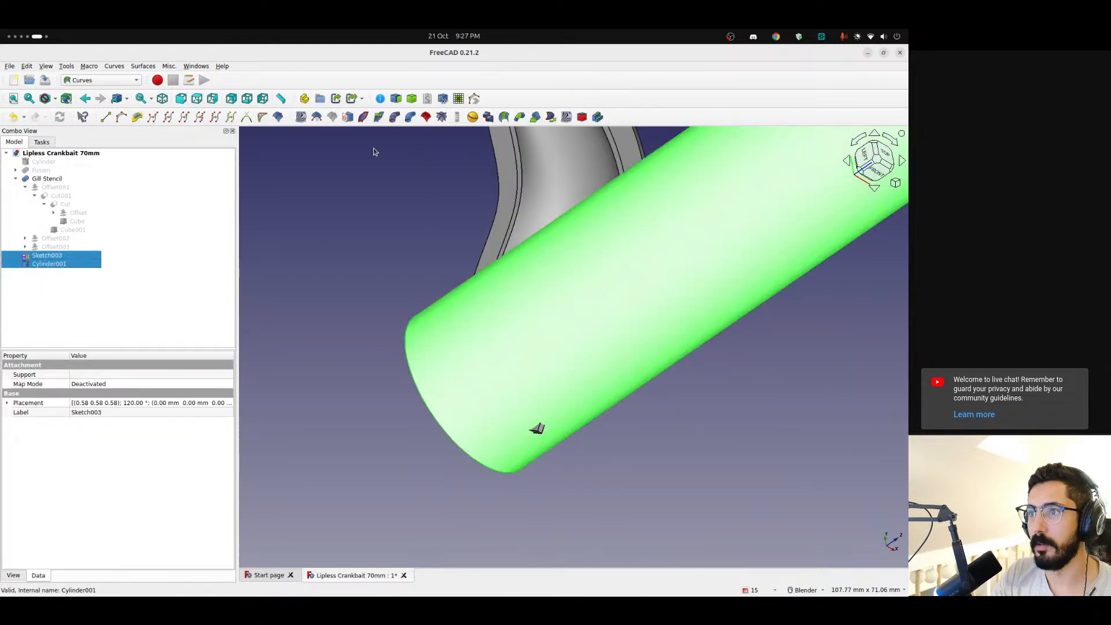
pyautogui.click(347, 116)
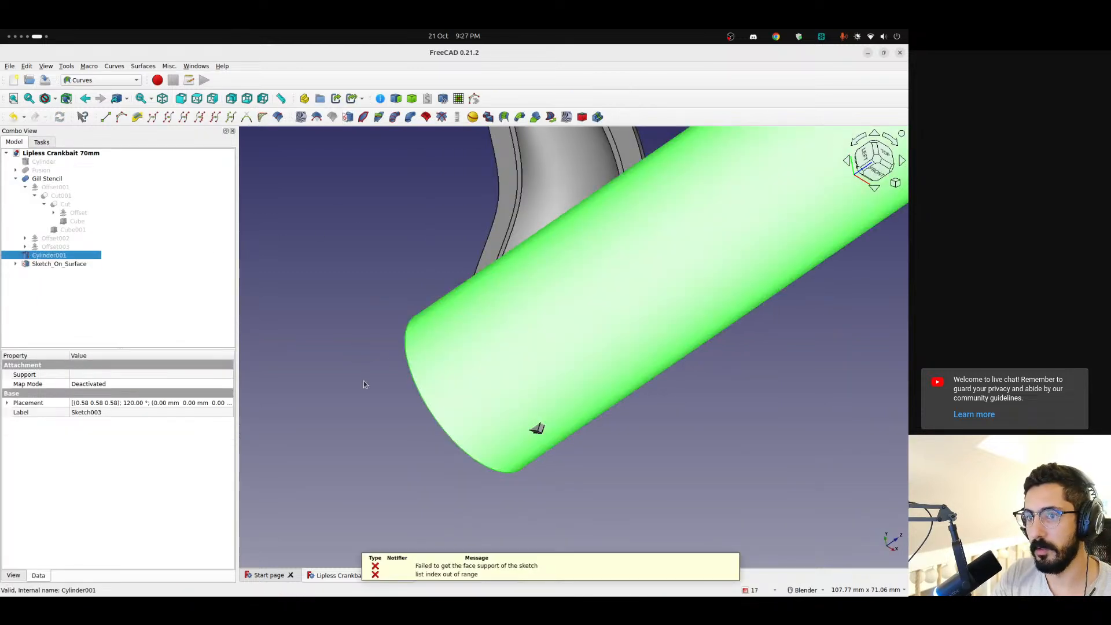
pyautogui.click(363, 384)
pyautogui.click(15, 263)
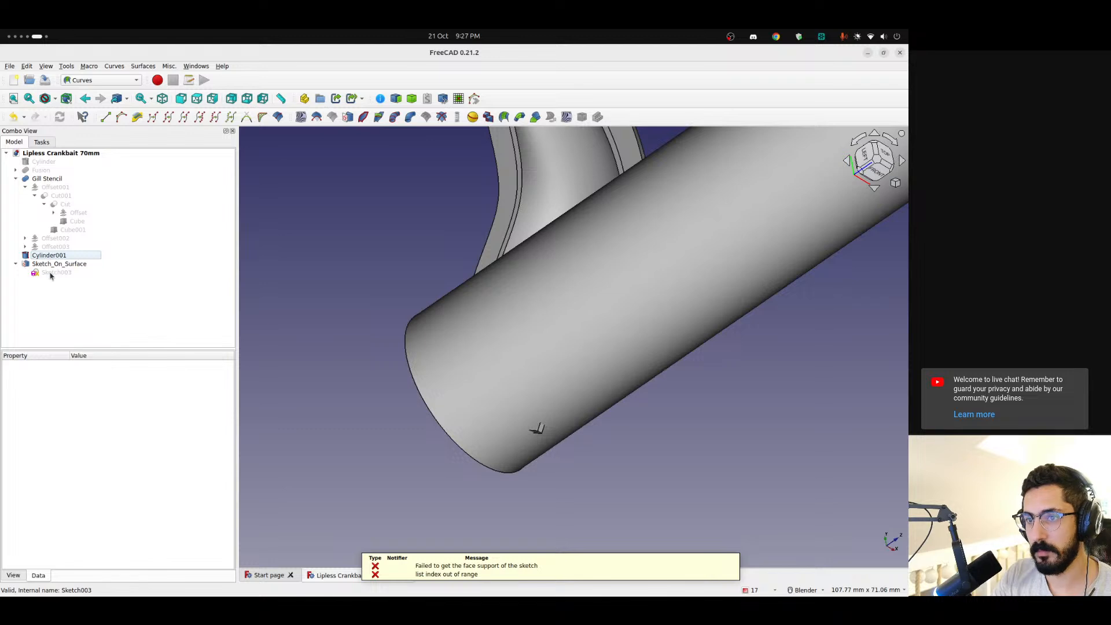
pyautogui.click(51, 265)
pyautogui.press('Delete')
# Try to map the circle in Sketch003 onto only the curved face of Cylinder001
pyautogui.click(51, 266)
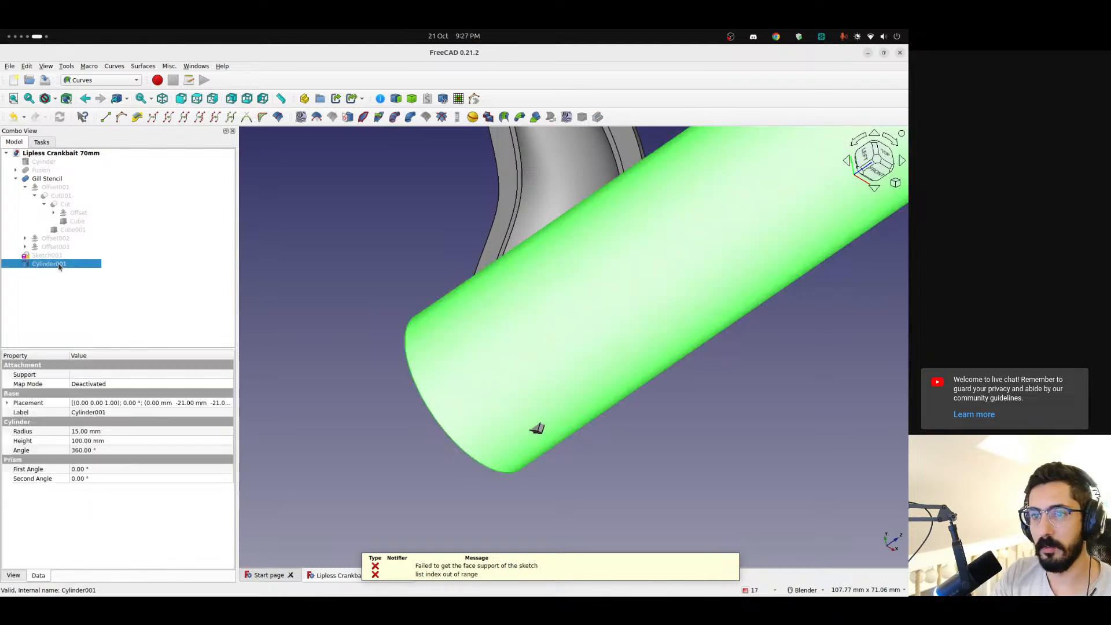
pyautogui.click(52, 256)
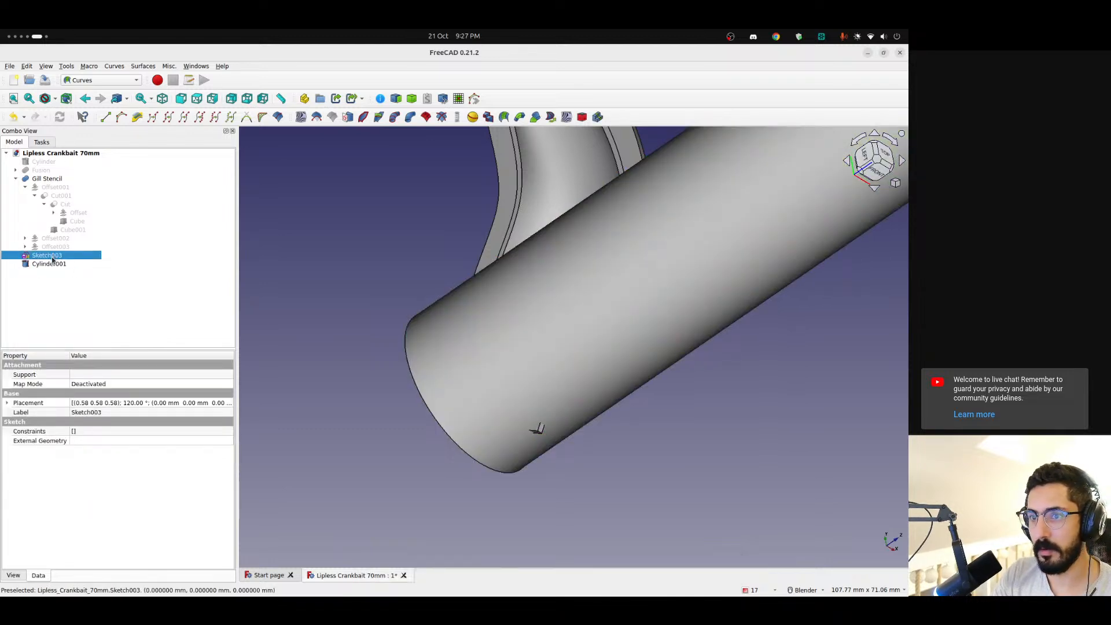
pyautogui.keyDown('ctrl'); pyautogui.click(510, 283); pyautogui.keyUp('ctrl')
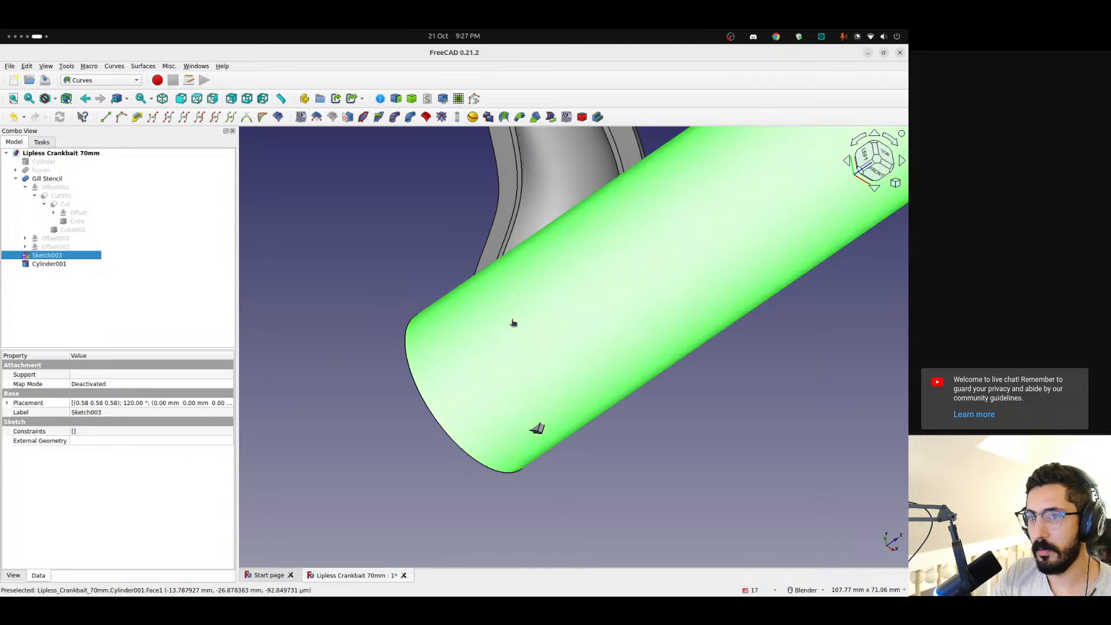
pyautogui.click(347, 117)
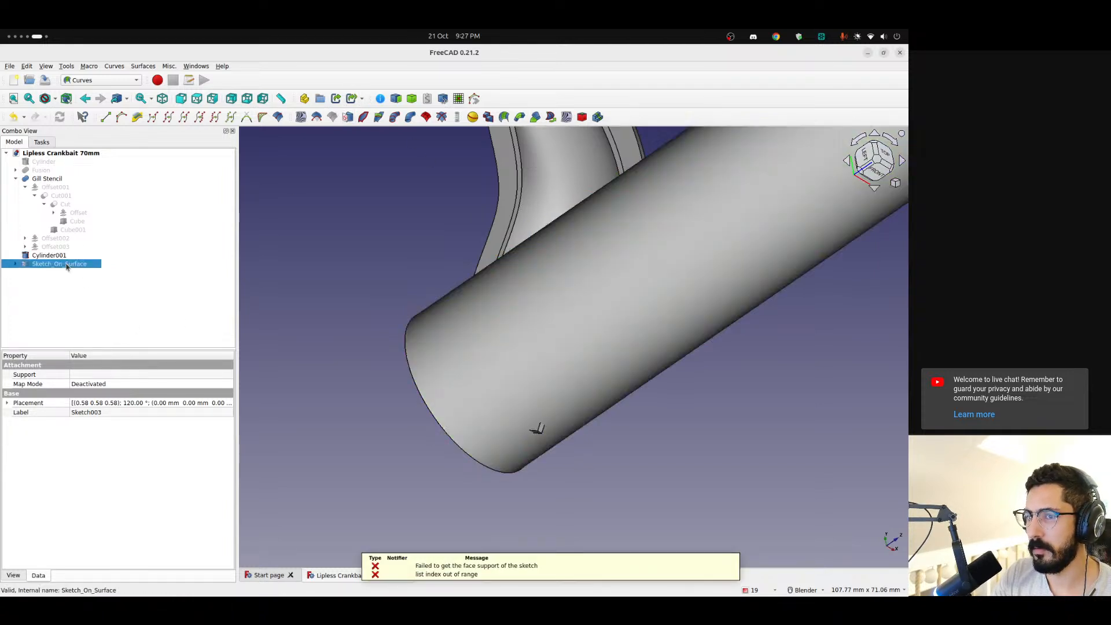
# Link Cylinder001 as an extra object of the new Sketch_On_Surface
pyautogui.click(112, 450)
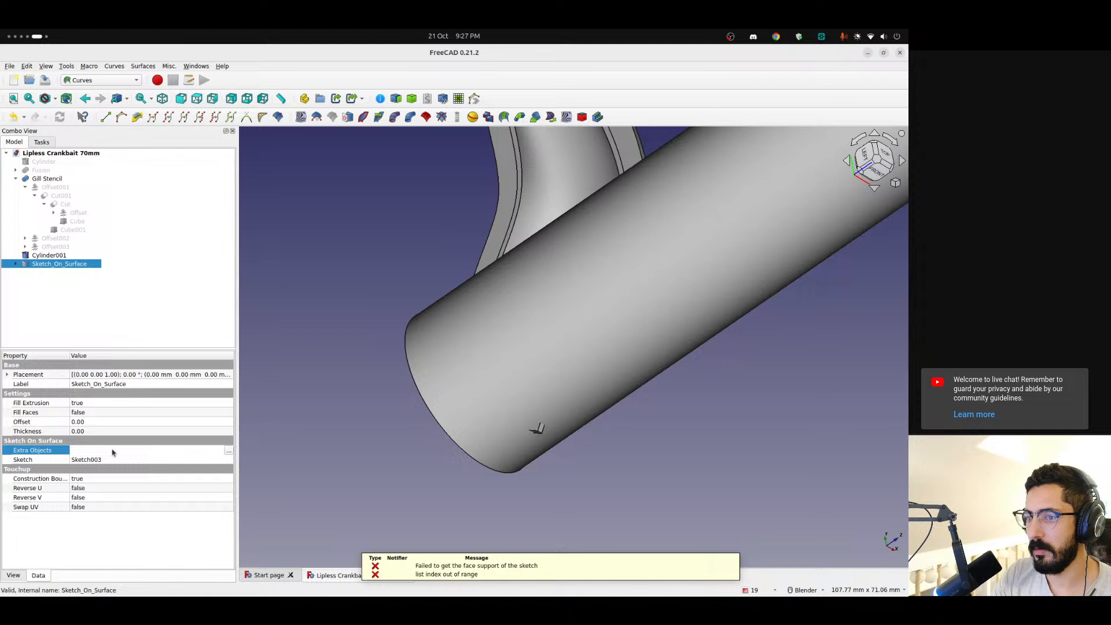
pyautogui.click(229, 450)
pyautogui.click(603, 305)
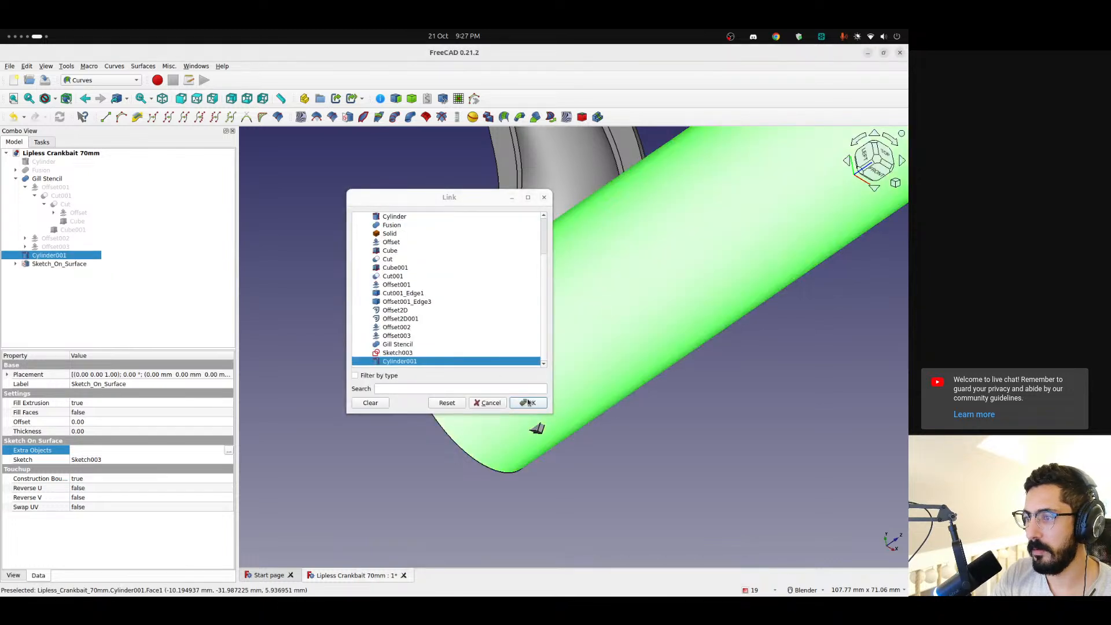
pyautogui.click(528, 403)
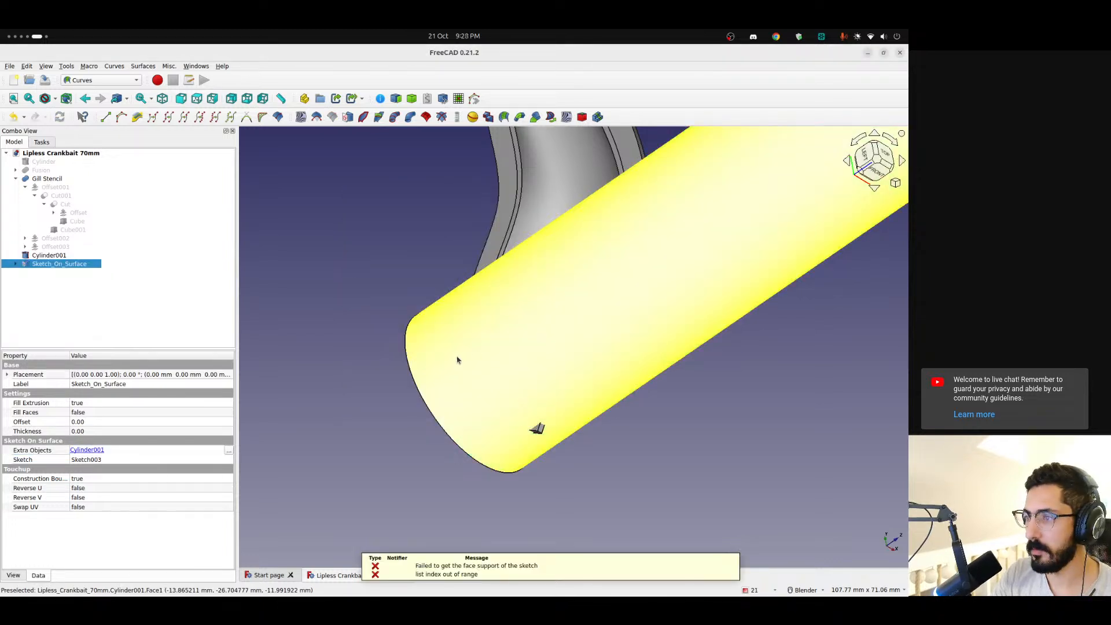
# Delete the Sketch_On_Surface object while keeping Sketch003, and select Cylinder001
pyautogui.scroll(-2, 456, 337)
pyautogui.keyDown('shift'); pyautogui.moveTo(470, 322); pyautogui.dragTo(458, 333, button='middle'); pyautogui.keyUp('shift')
pyautogui.click(70, 293)
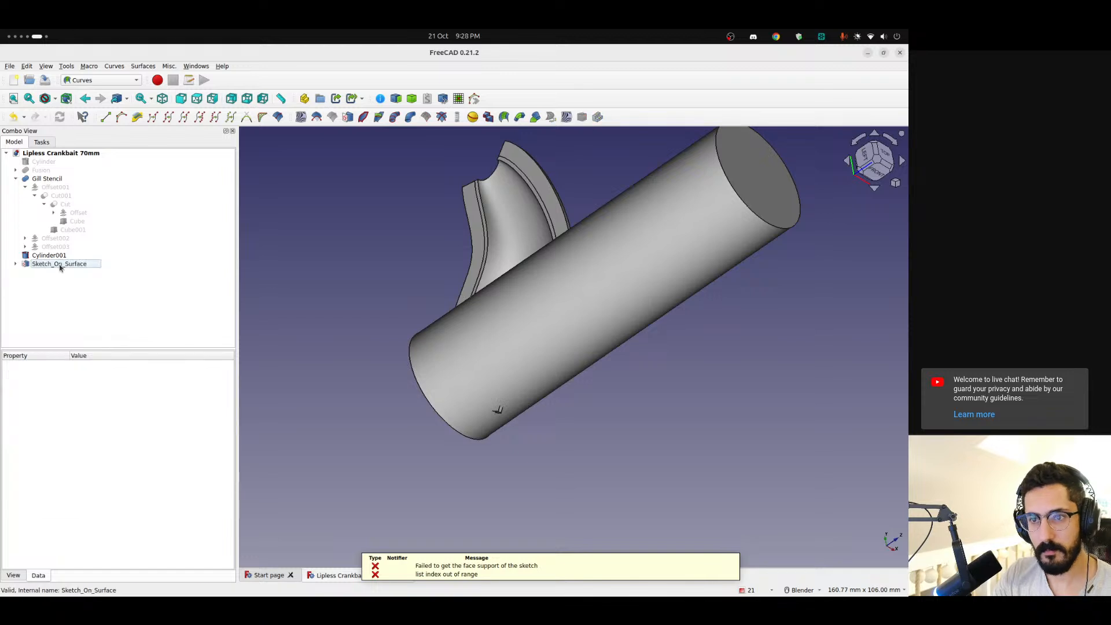
pyautogui.click(60, 265)
pyautogui.press('Delete')
pyautogui.click(56, 256)
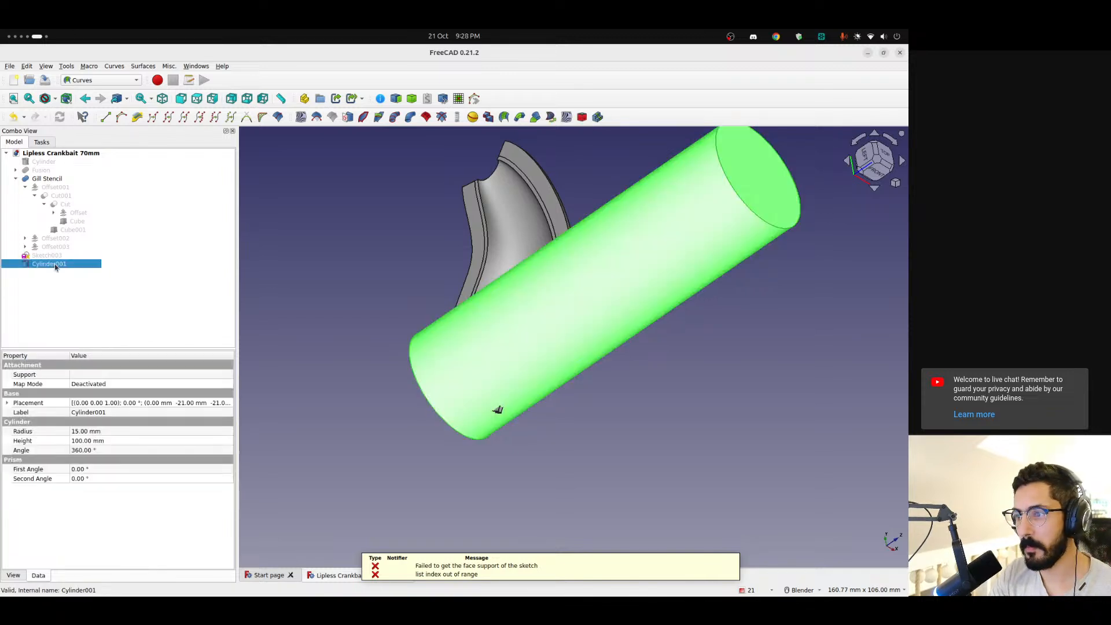
# Delete Cylinder001 and the circle sketch Sketch003 from the model
pyautogui.press('Delete')
pyautogui.moveTo(542, 311); pyautogui.dragTo(453, 336, button='middle')
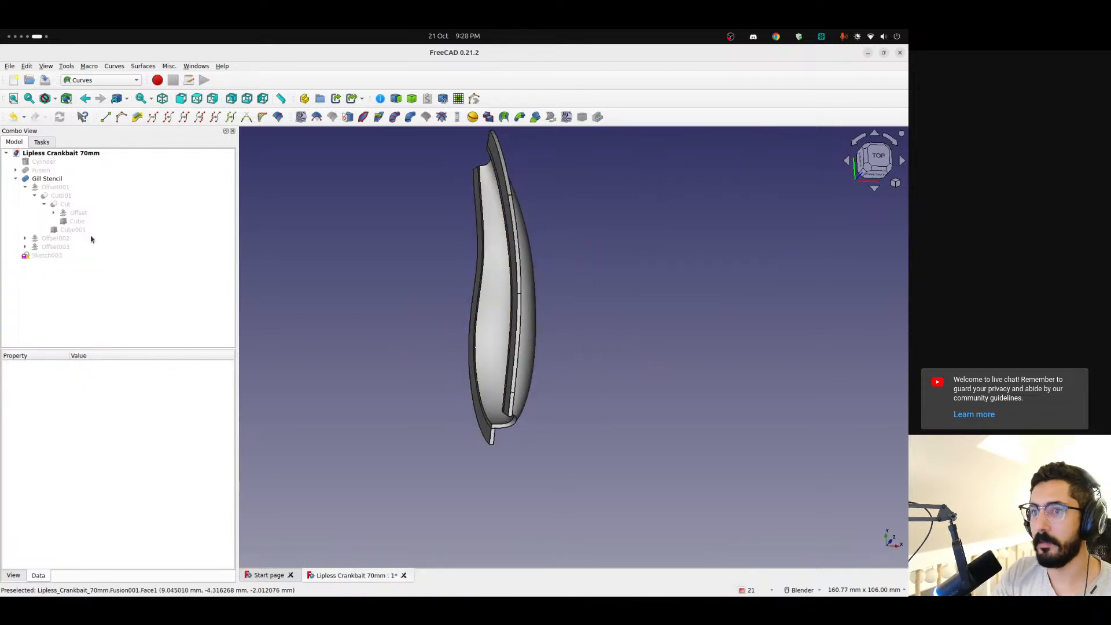
pyautogui.click(51, 256)
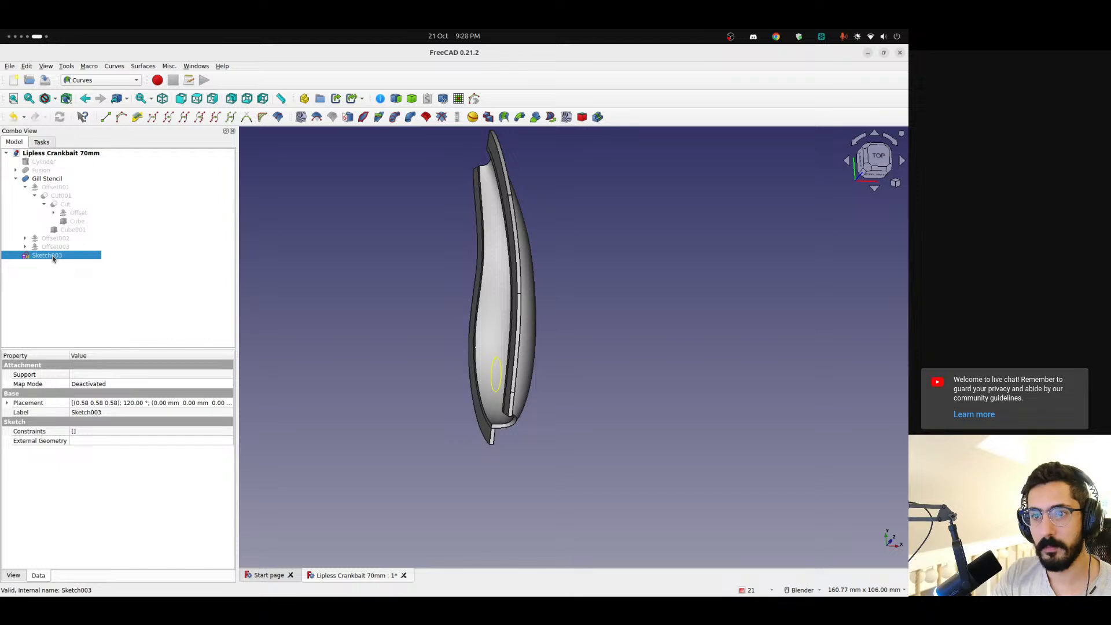
pyautogui.press('Delete')
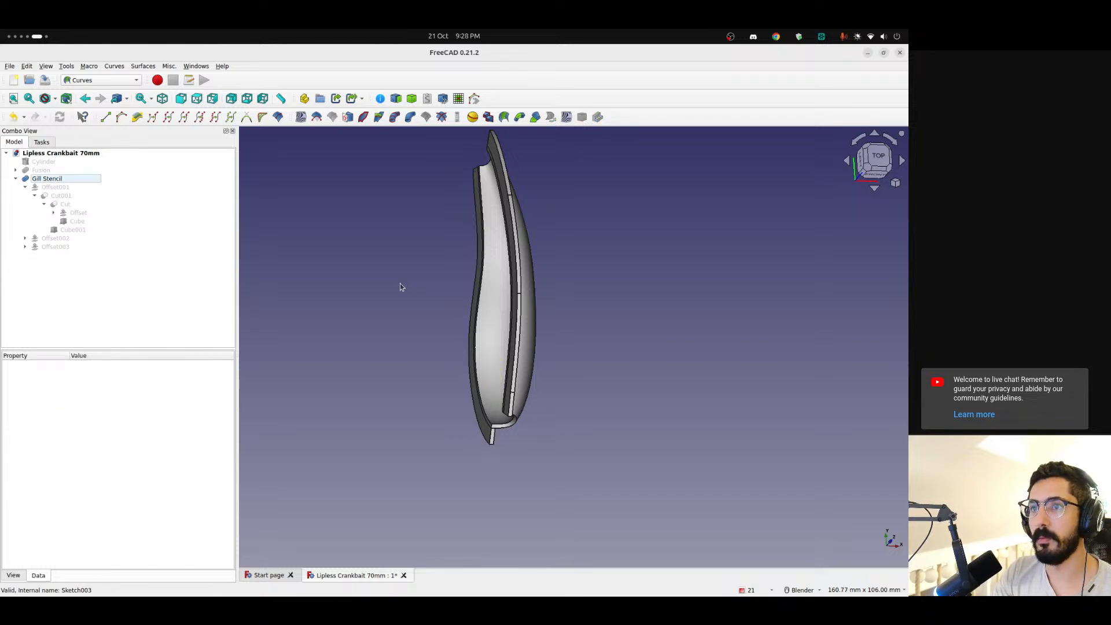
# Create a new sketch on the XY-Plane containing a small circle centred on the origin, and close the sketch
pyautogui.click(101, 80)
pyautogui.click(81, 211)
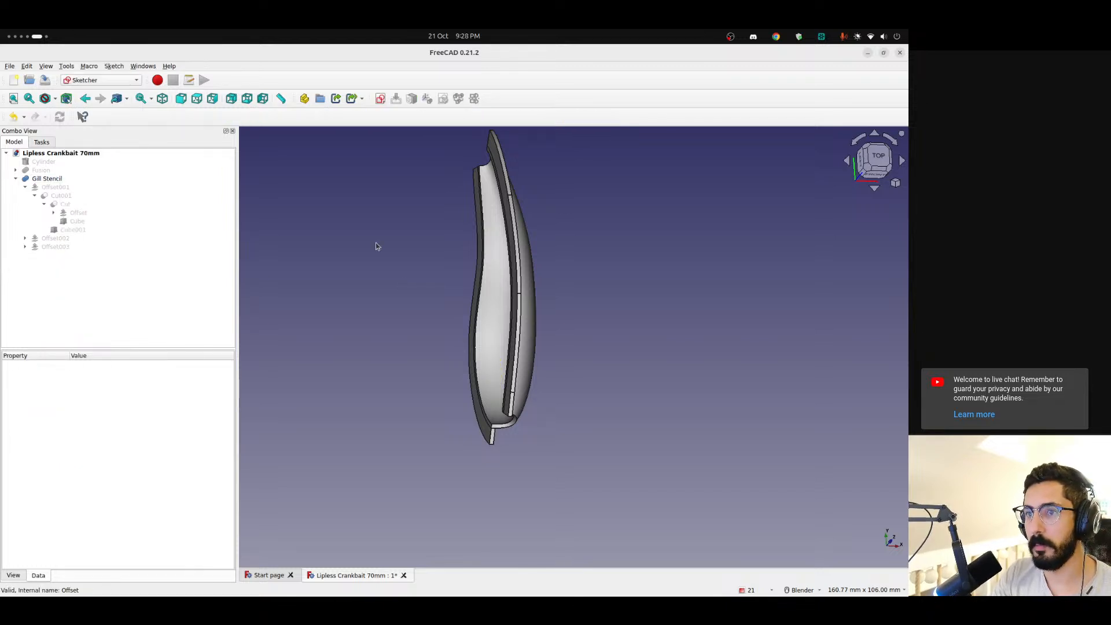
pyautogui.click(380, 98)
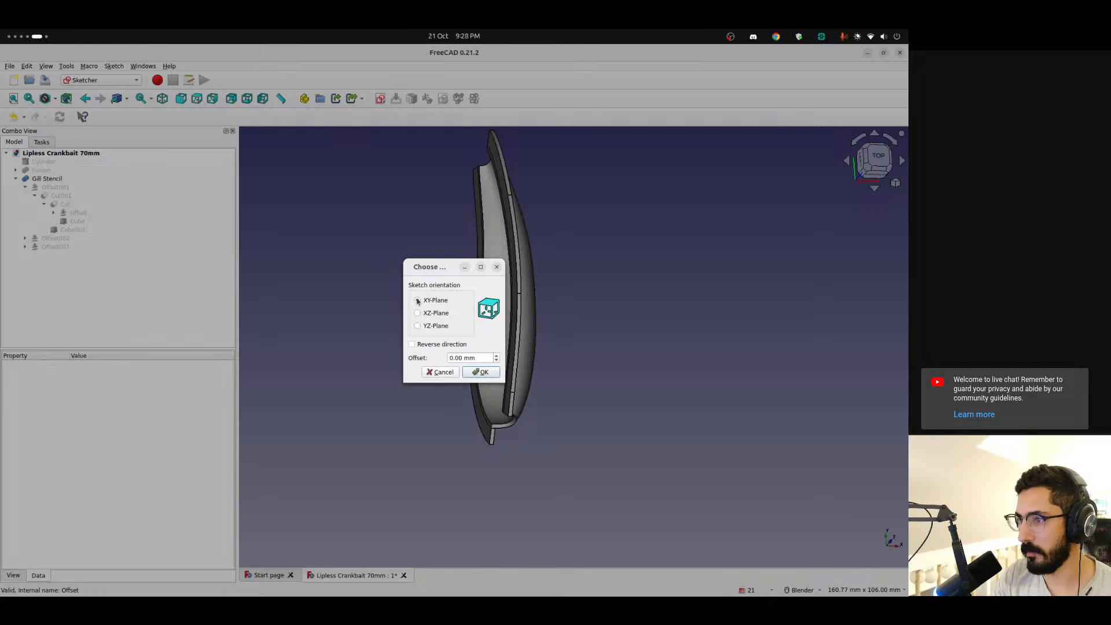
pyautogui.click(483, 374)
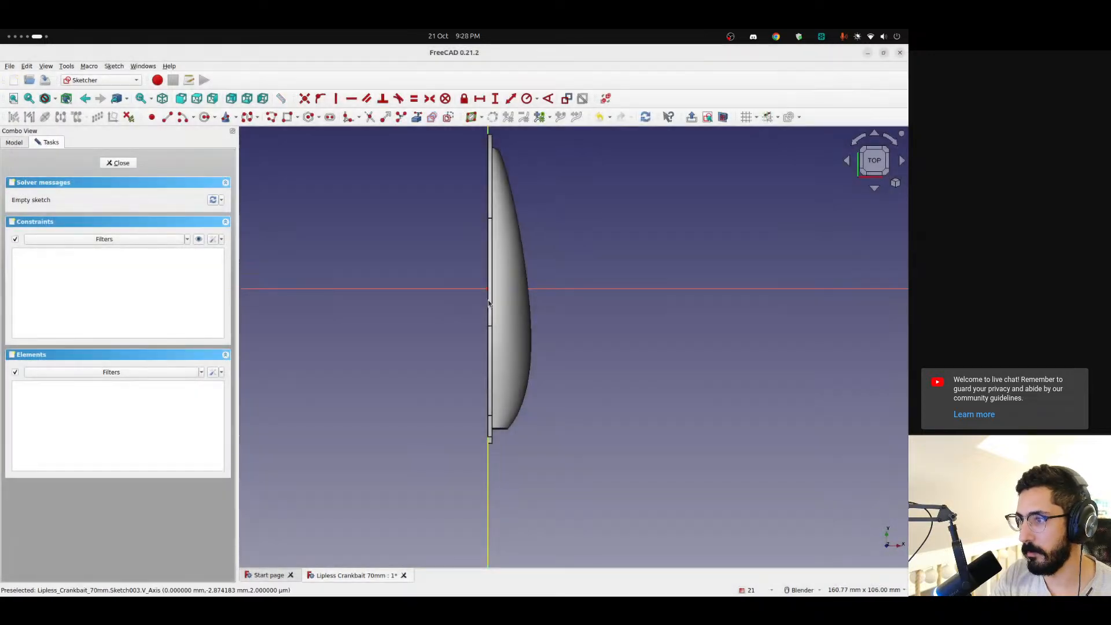
pyautogui.click(205, 117)
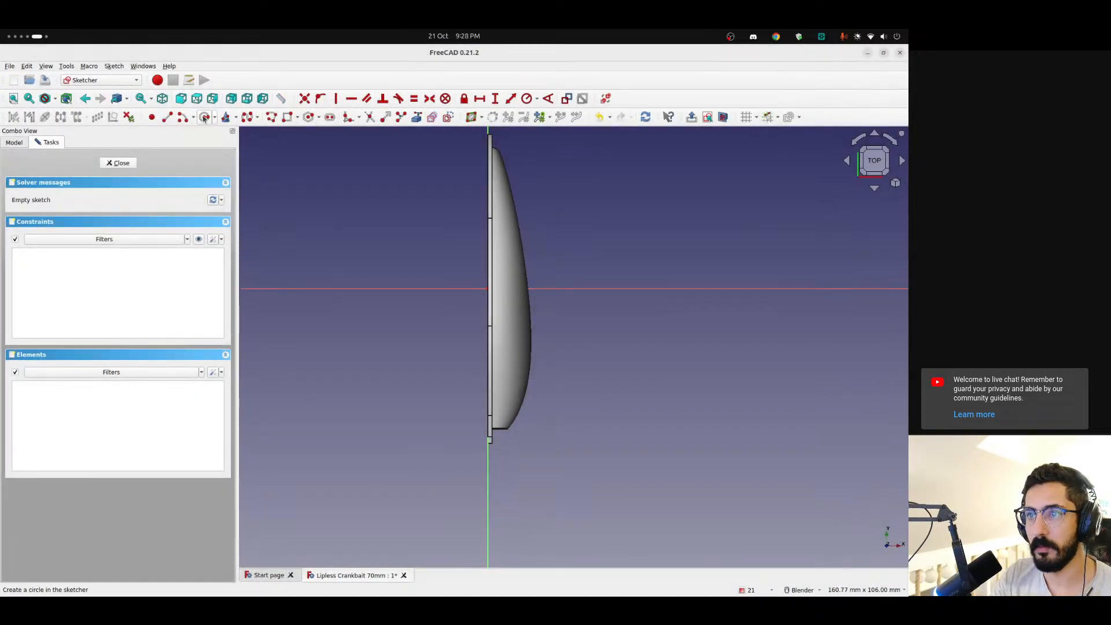
pyautogui.click(488, 288)
pyautogui.click(499, 297)
pyautogui.click(118, 163)
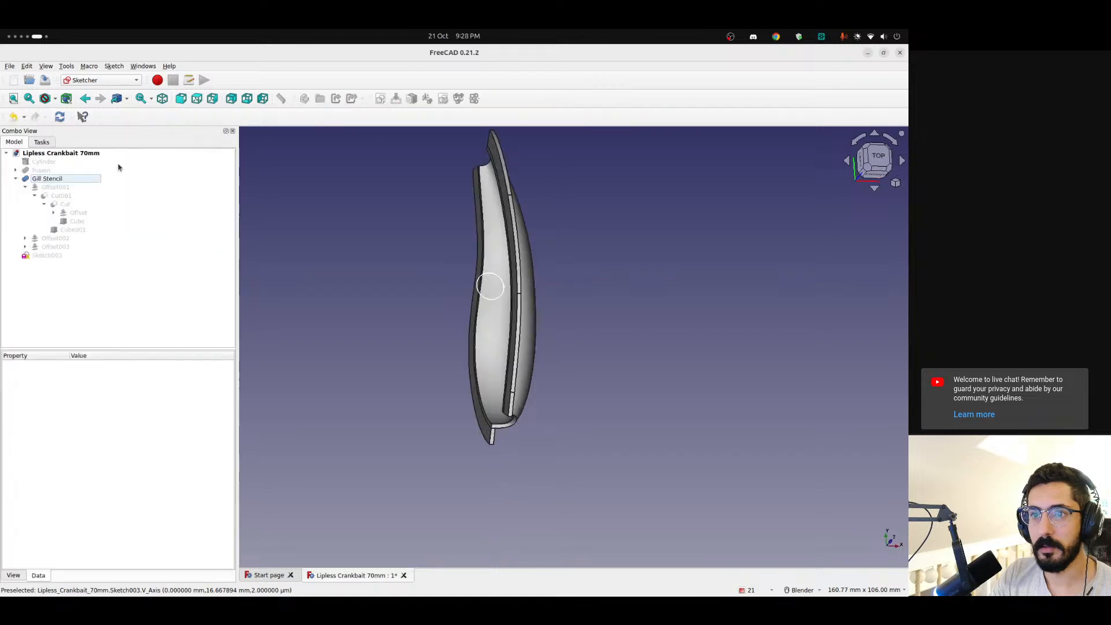
# Hide the Gill Stencil so that only the new circle sketch is displayed
pyautogui.click(52, 180)
pyautogui.press('space')
pyautogui.scroll(3, 557, 297)
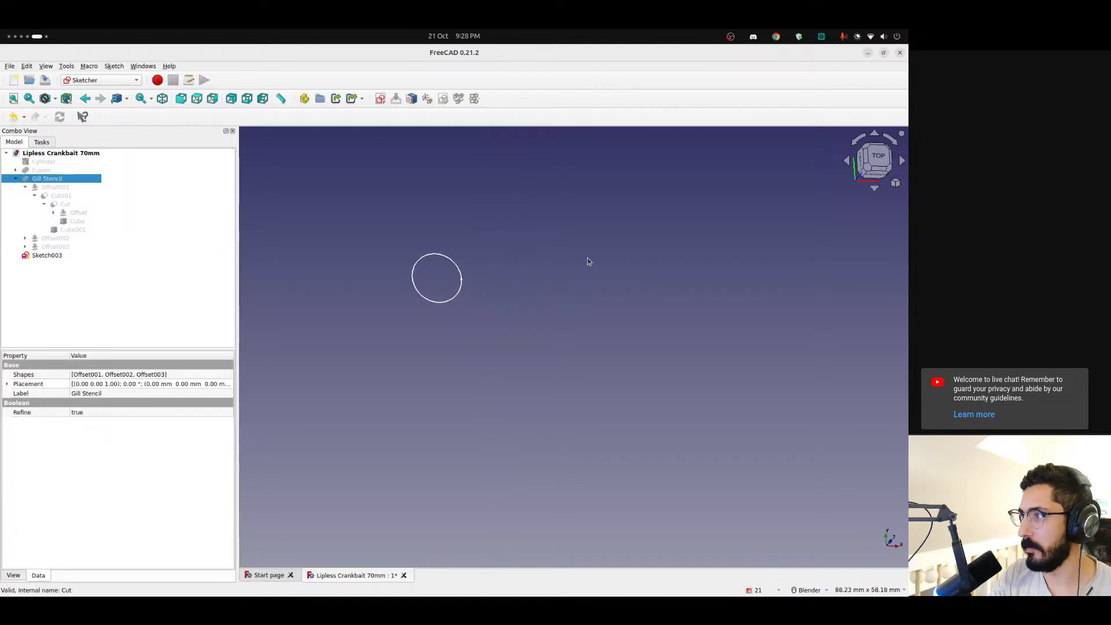
pyautogui.moveTo(433, 289); pyautogui.dragTo(395, 220, button='middle')
pyautogui.scroll(-2, 457, 295)
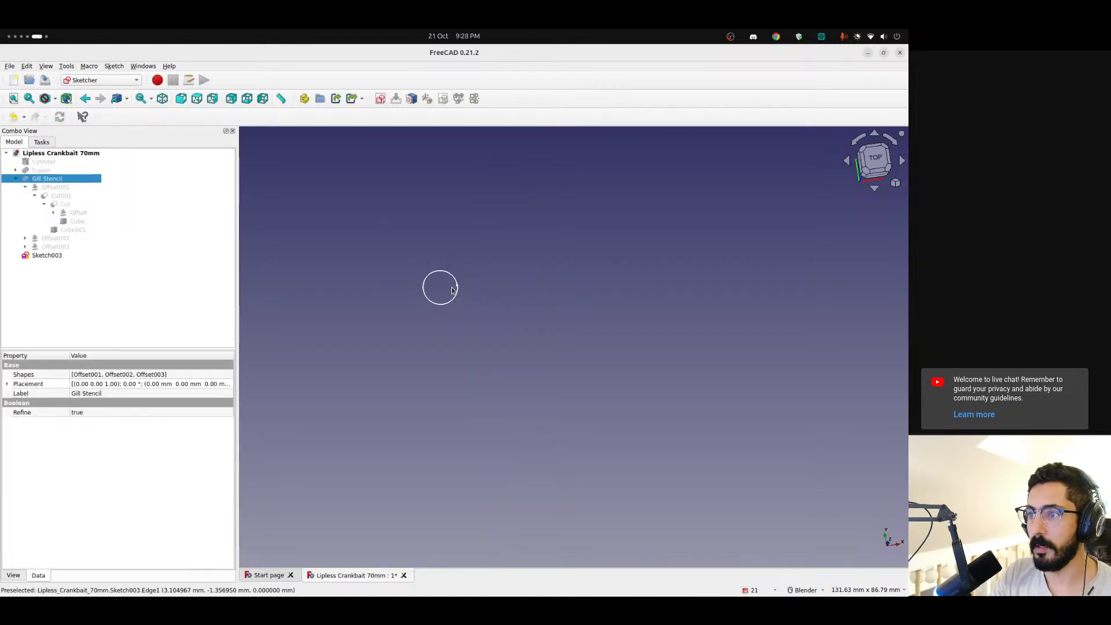
# Add a Part cylinder primitive with default dimensions at the origin
pyautogui.click(87, 80)
pyautogui.click(91, 138)
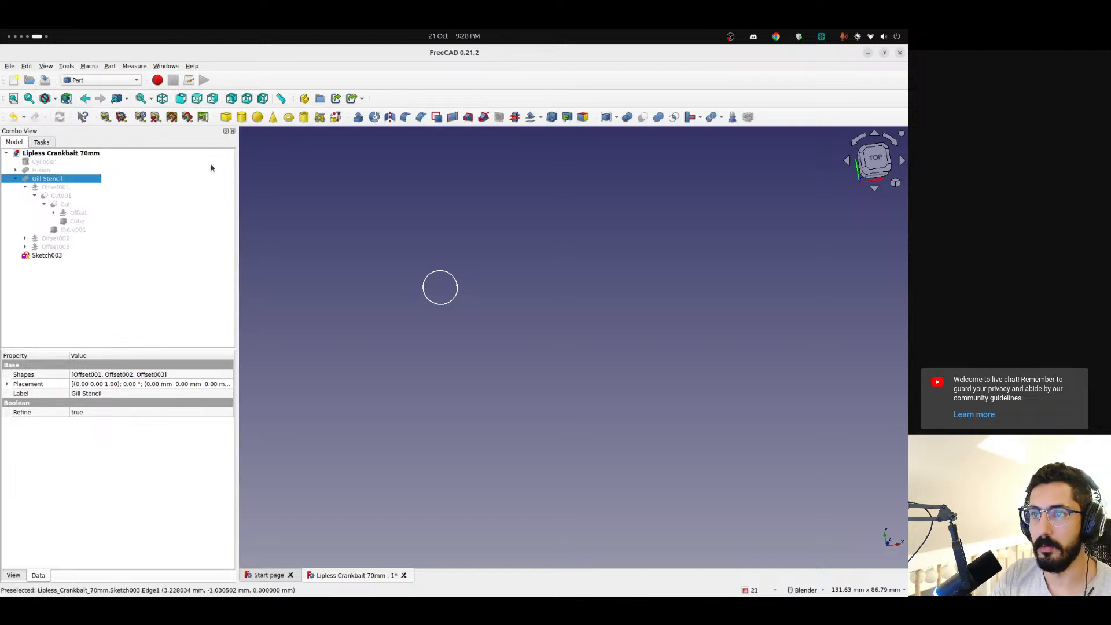
pyautogui.click(243, 117)
pyautogui.moveTo(585, 325); pyautogui.dragTo(603, 289, button='middle')
pyautogui.scroll(-3, 603, 289)
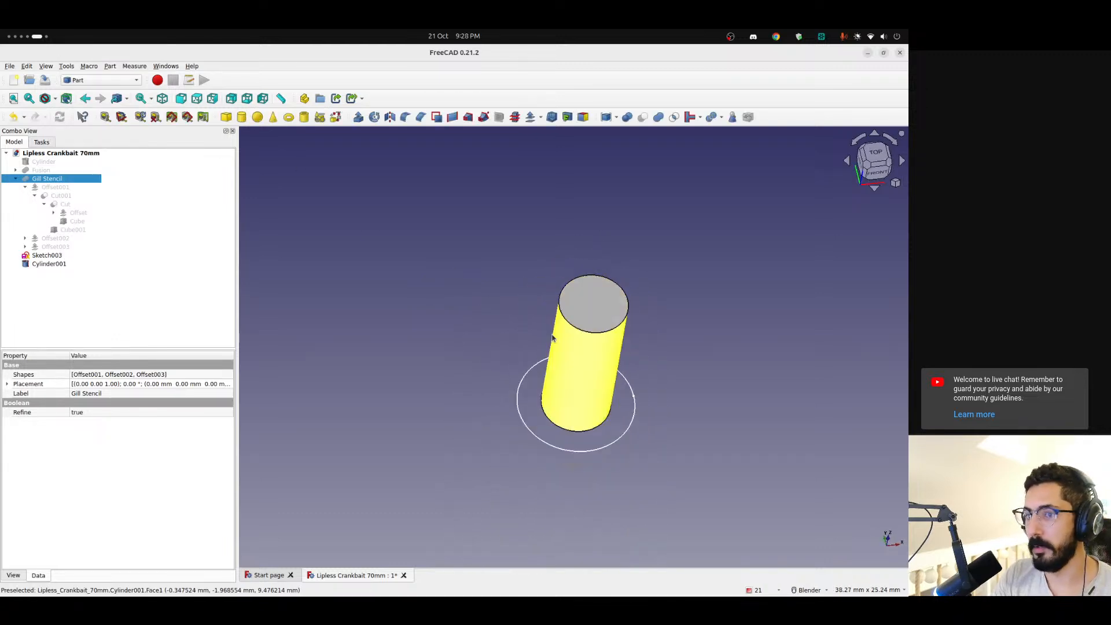
# Rotate Cylinder001 through its placement, setting the axis to y 1 and z 0 and the angle to 90°
pyautogui.click(49, 263)
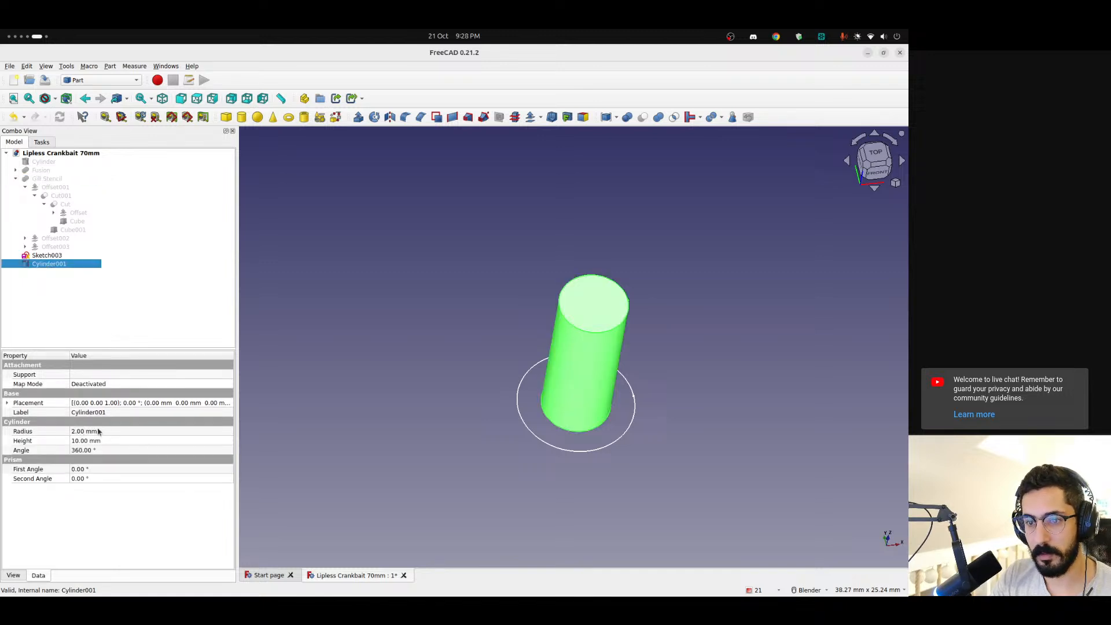
pyautogui.click(8, 403)
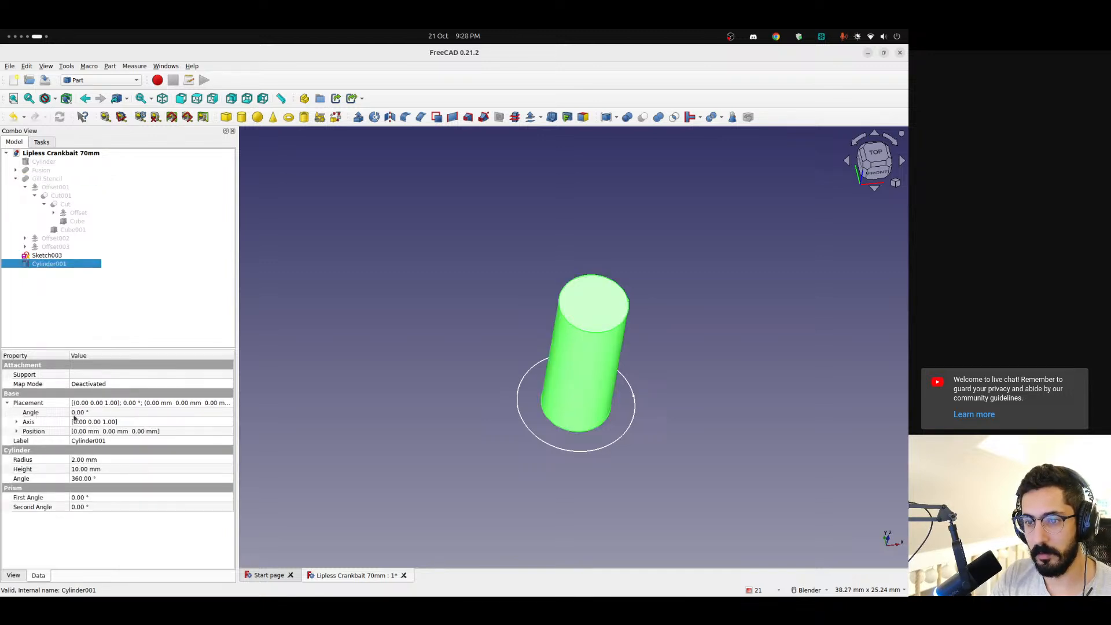
pyautogui.click(94, 411)
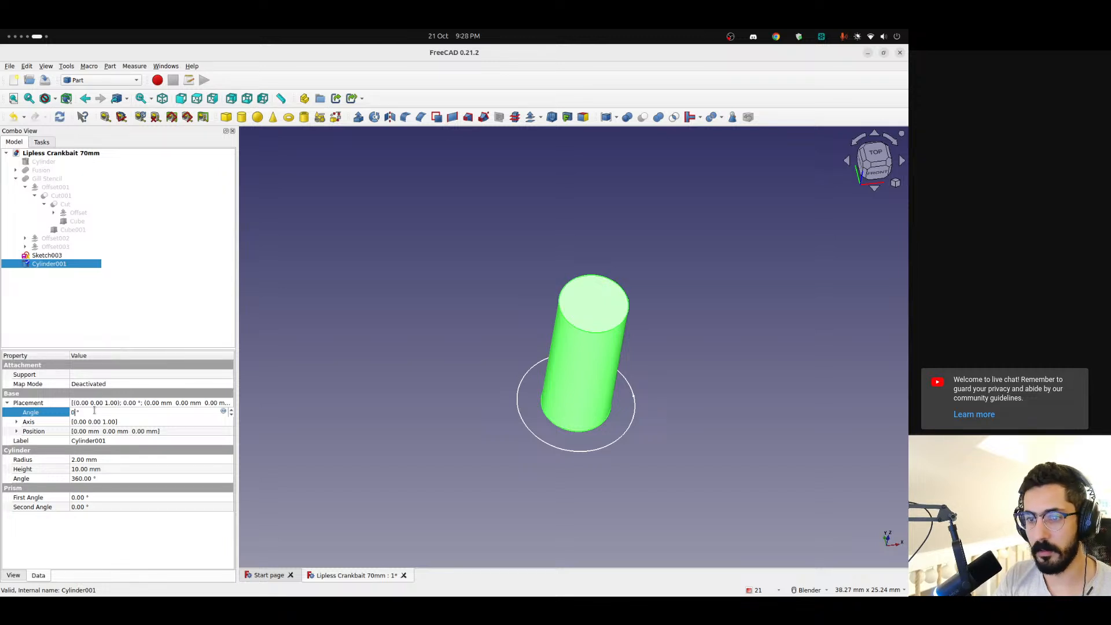
pyautogui.click(16, 424)
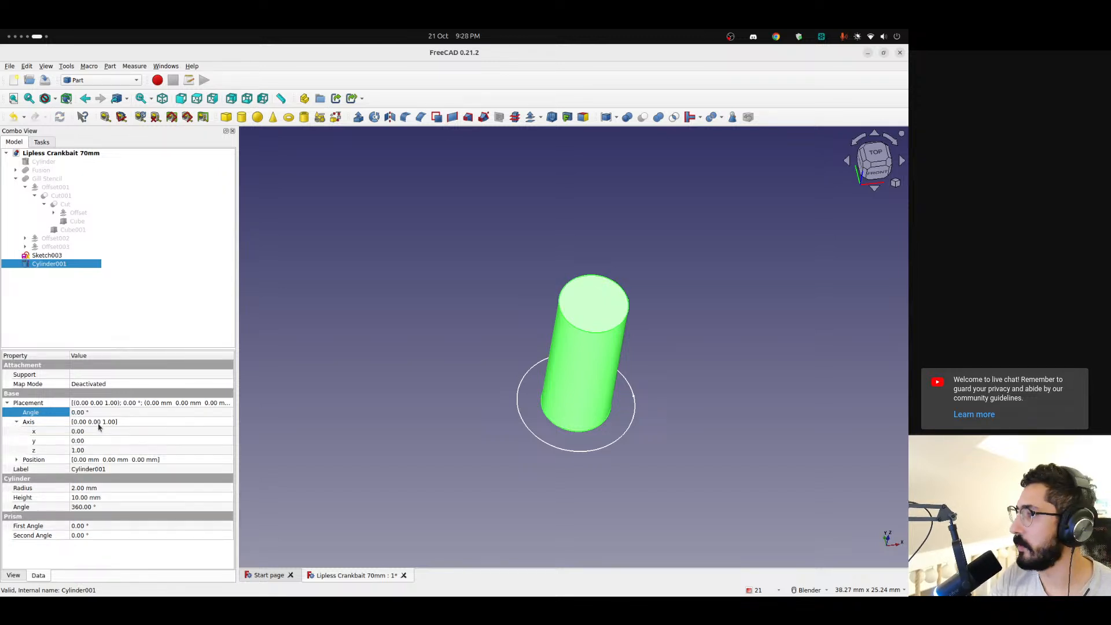
pyautogui.click(89, 441)
pyautogui.write('1')
pyautogui.click(96, 450)
pyautogui.write('0')
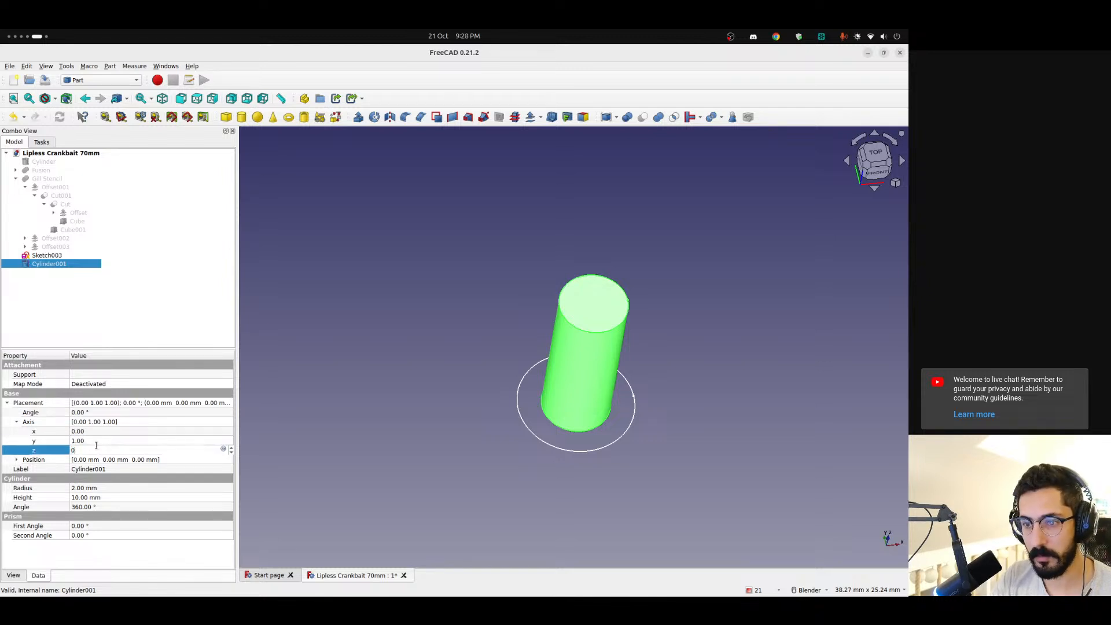
pyautogui.click(94, 412)
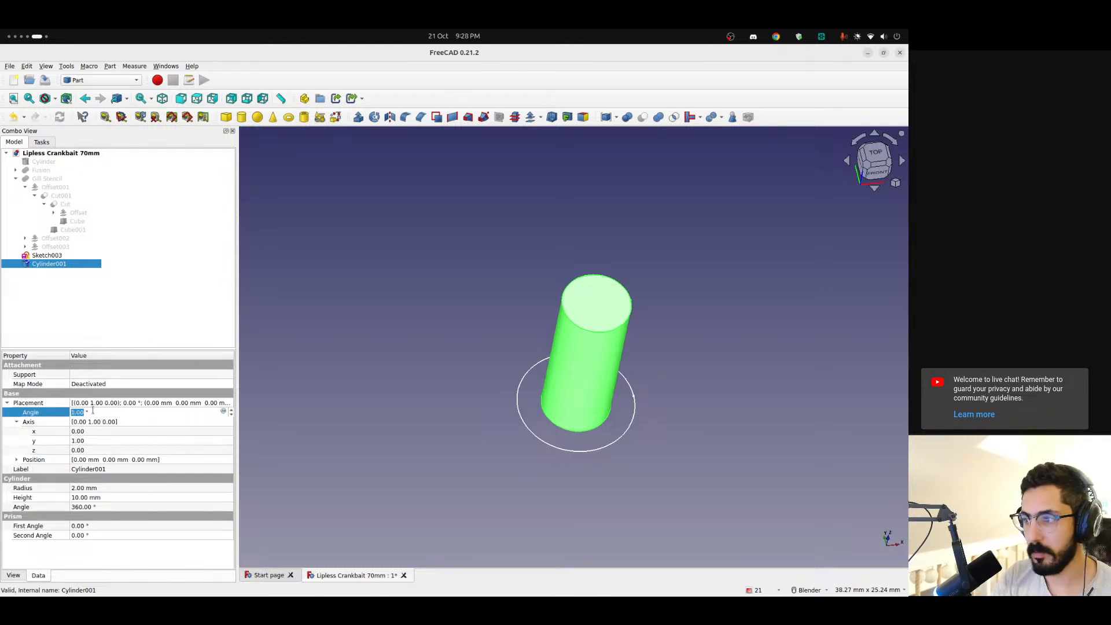
pyautogui.scroll(20, 93, 412)
pyautogui.scroll(20, 92, 412)
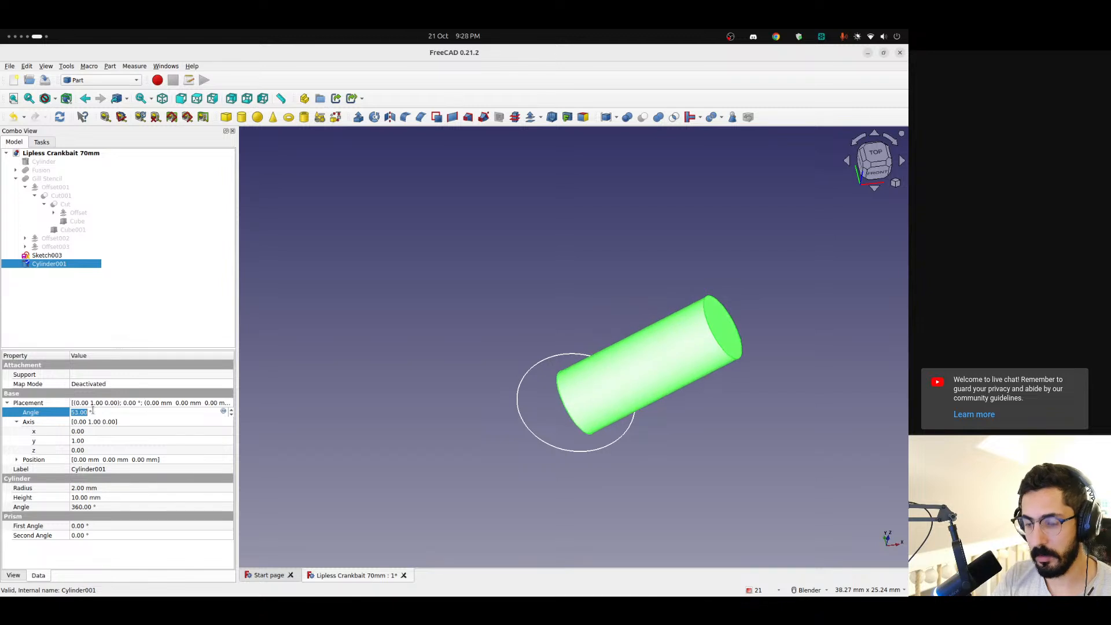
pyautogui.press('Return')
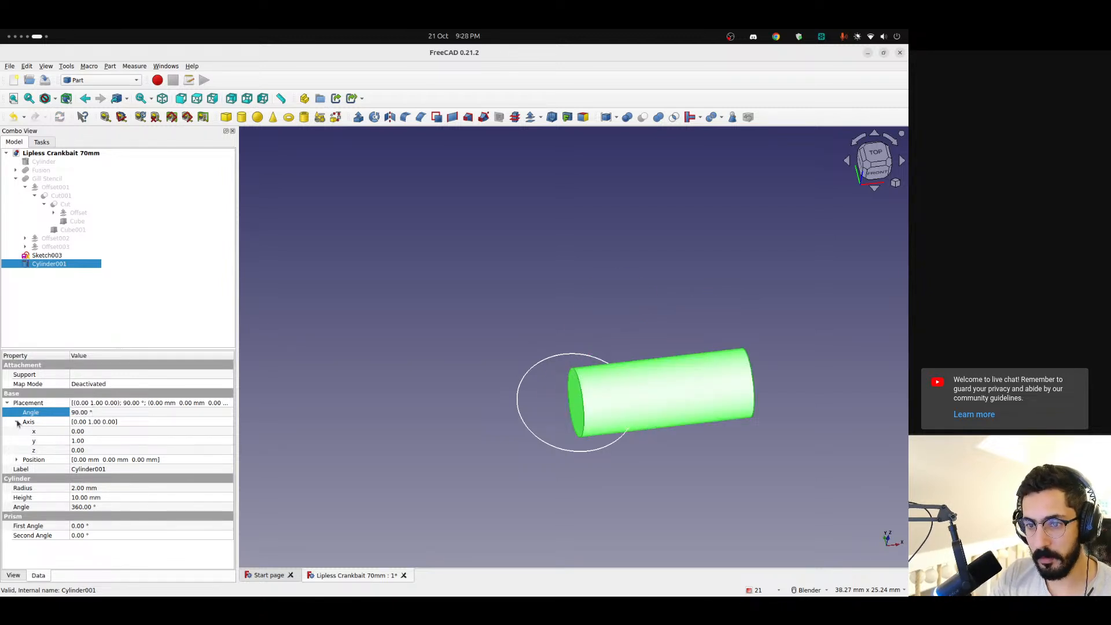
# Position Cylinder001 above the circle sketch at x -5 mm and z 8 mm
pyautogui.click(18, 423)
pyautogui.click(17, 431)
pyautogui.click(102, 459)
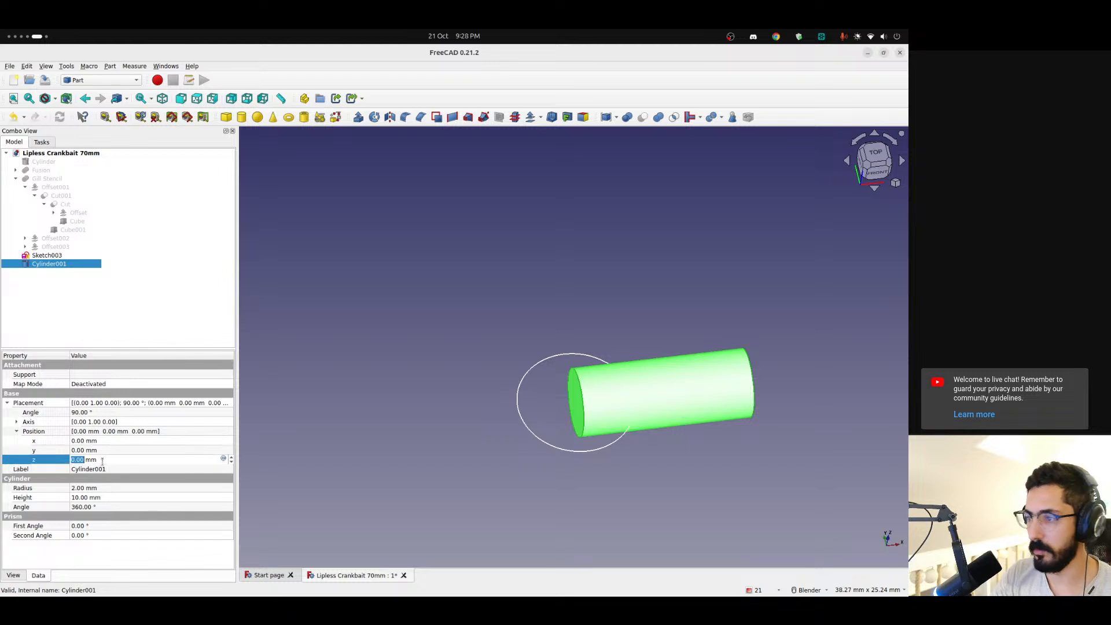
pyautogui.scroll(8, 102, 461)
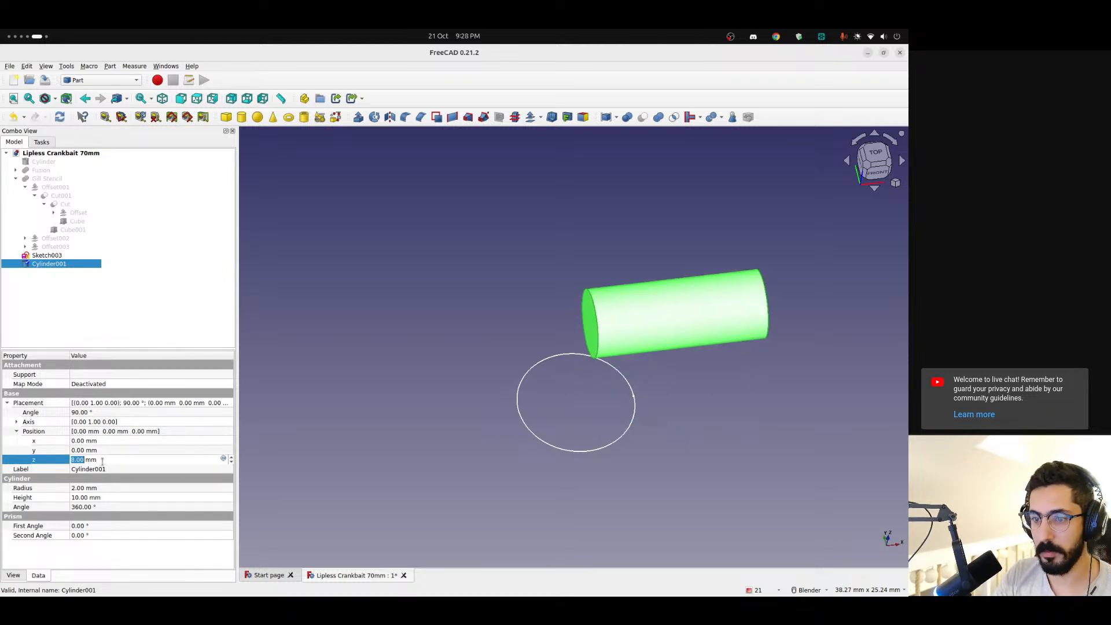
pyautogui.click(108, 440)
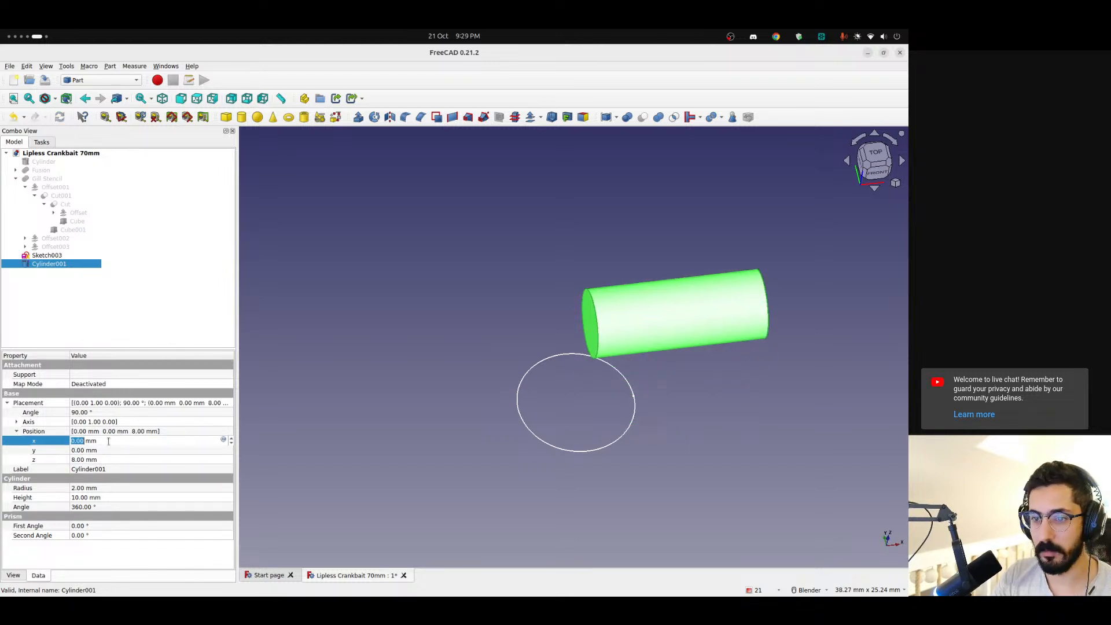
pyautogui.scroll(2, 108, 441)
pyautogui.scroll(-3, 109, 441)
pyautogui.scroll(-5, 108, 441)
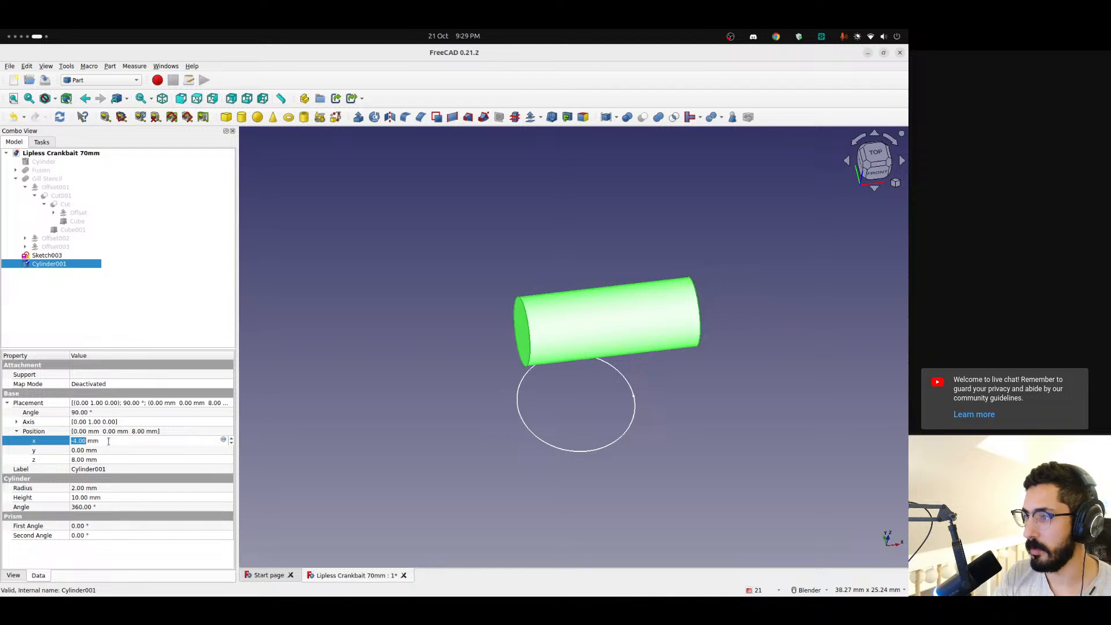
pyautogui.moveTo(596, 429); pyautogui.dragTo(569, 351, button='middle')
pyautogui.click(113, 440)
pyautogui.scroll(1, 114, 440)
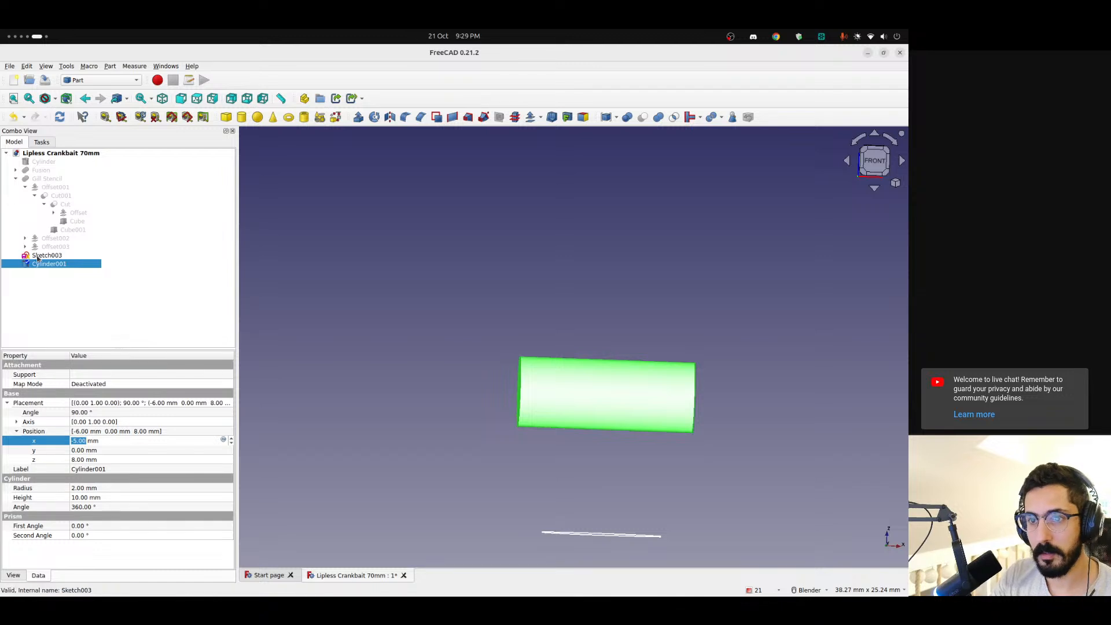
# Set the radius of Cylinder001 to 15 mm
pyautogui.click(93, 491)
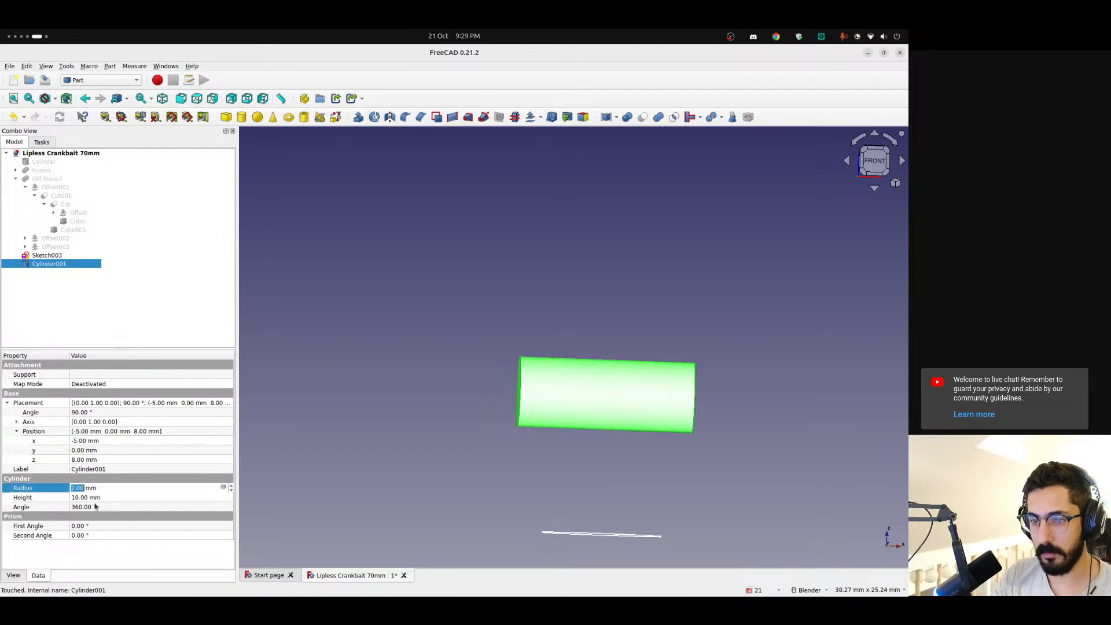
pyautogui.write('15')
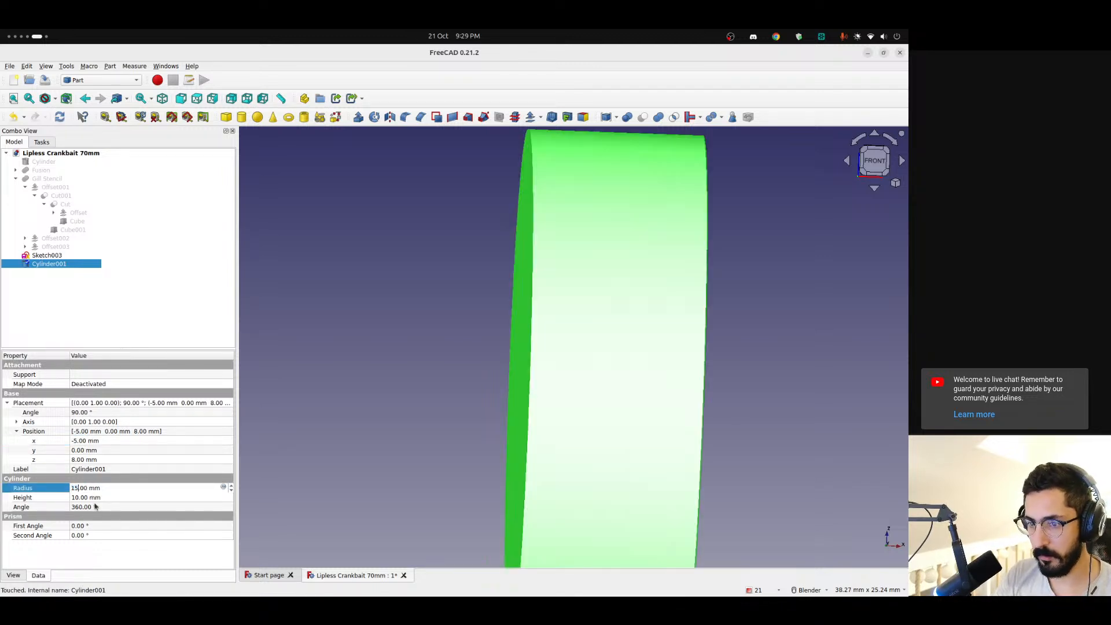
pyautogui.scroll(-5, 366, 458)
pyautogui.moveTo(370, 454); pyautogui.dragTo(439, 471, button='middle')
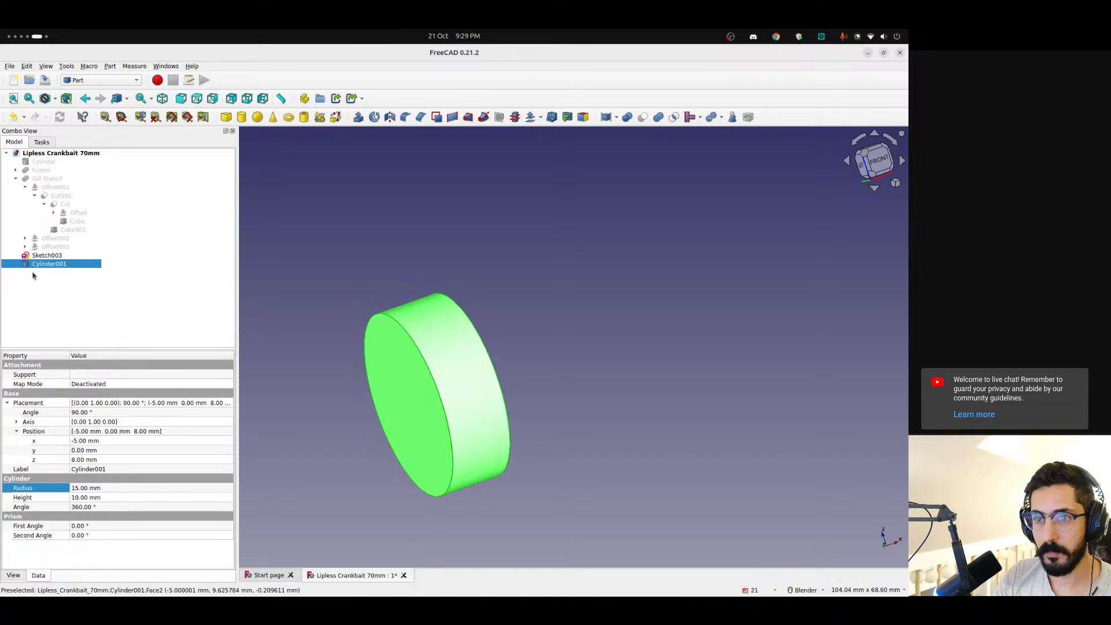
# Raise Cylinder001 clear of the circle sketch by setting its z position to 26 mm
pyautogui.click(99, 462)
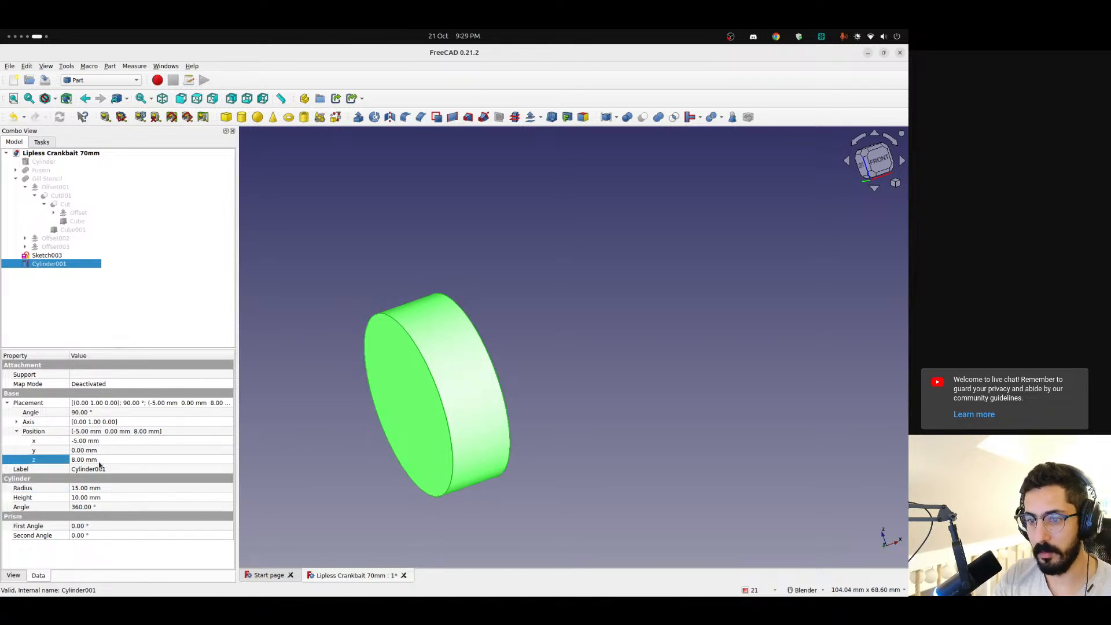
pyautogui.press('Up')
pyautogui.press('Up')
pyautogui.press('Up')
pyautogui.press('Up')
pyautogui.press('Up')
pyautogui.press('Up')
pyautogui.press('Up')
pyautogui.press('Up')
pyautogui.press('Up')
pyautogui.press('Up')
pyautogui.press('Up')
pyautogui.press('Up')
pyautogui.press('Up')
pyautogui.press('Up')
pyautogui.press('Up')
pyautogui.press('Up')
pyautogui.press('Up')
pyautogui.press('Up')
pyautogui.moveTo(427, 486)
pyautogui.mouseDown(button='middle')
pyautogui.moveTo(407, 522)
pyautogui.moveTo(413, 469)
pyautogui.mouseUp(button='middle')
pyautogui.moveTo(660, 327); pyautogui.dragTo(678, 232, button='middle')
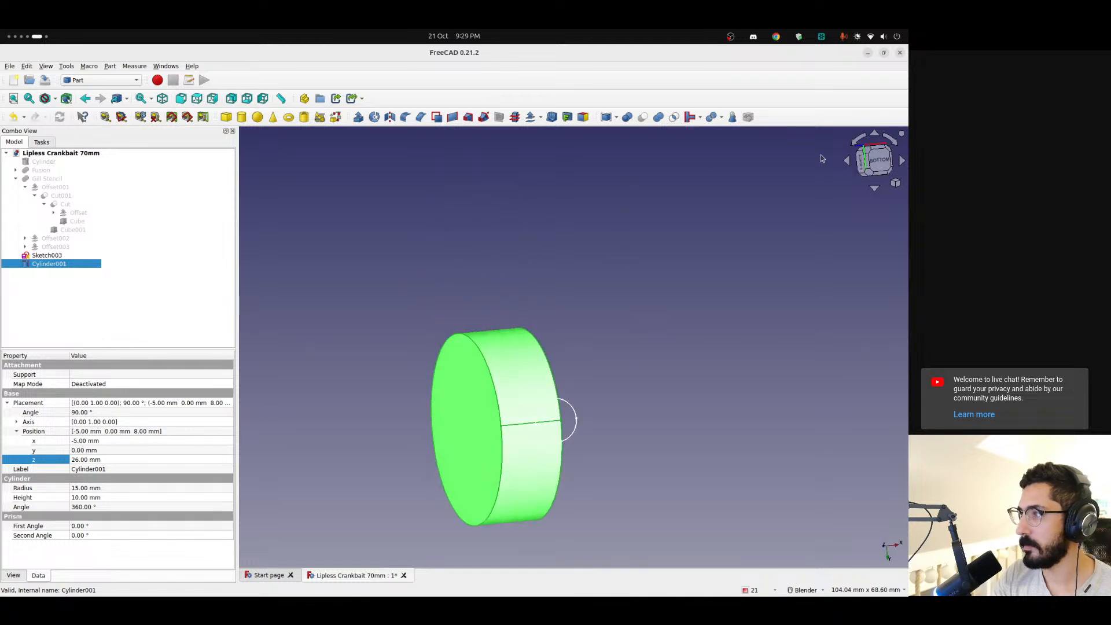
# Try to map the circle of Sketch003 onto the curved face of Cylinder001 with Sketch on Surface from the Curves workbench
pyautogui.click(874, 162)
pyautogui.scroll(3, 562, 367)
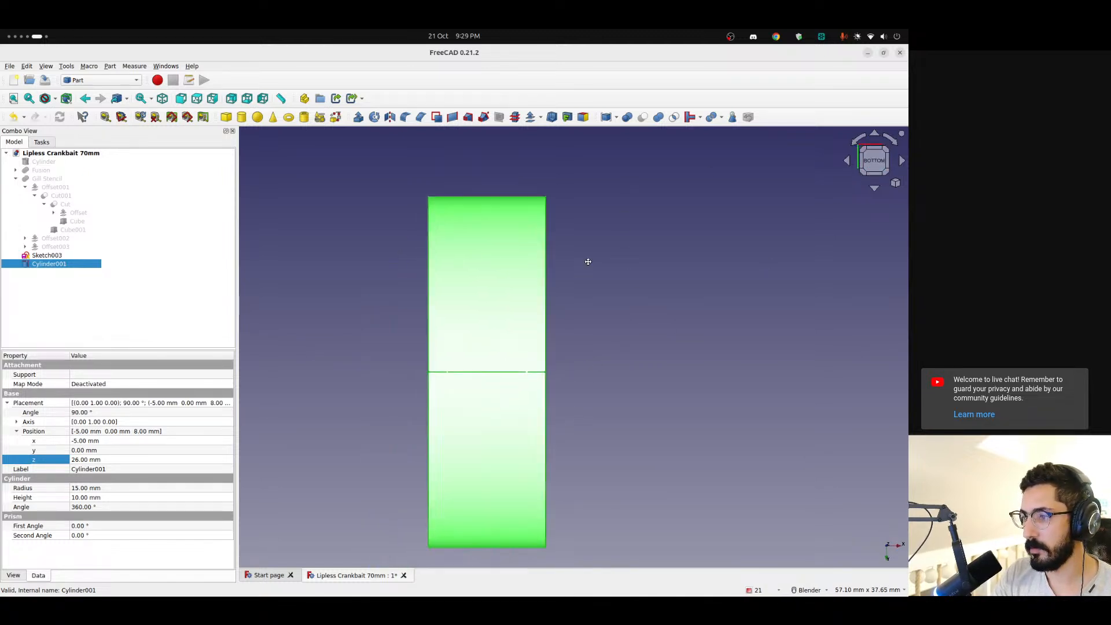
pyautogui.moveTo(588, 261); pyautogui.dragTo(594, 433, button='middle')
pyautogui.click(708, 399)
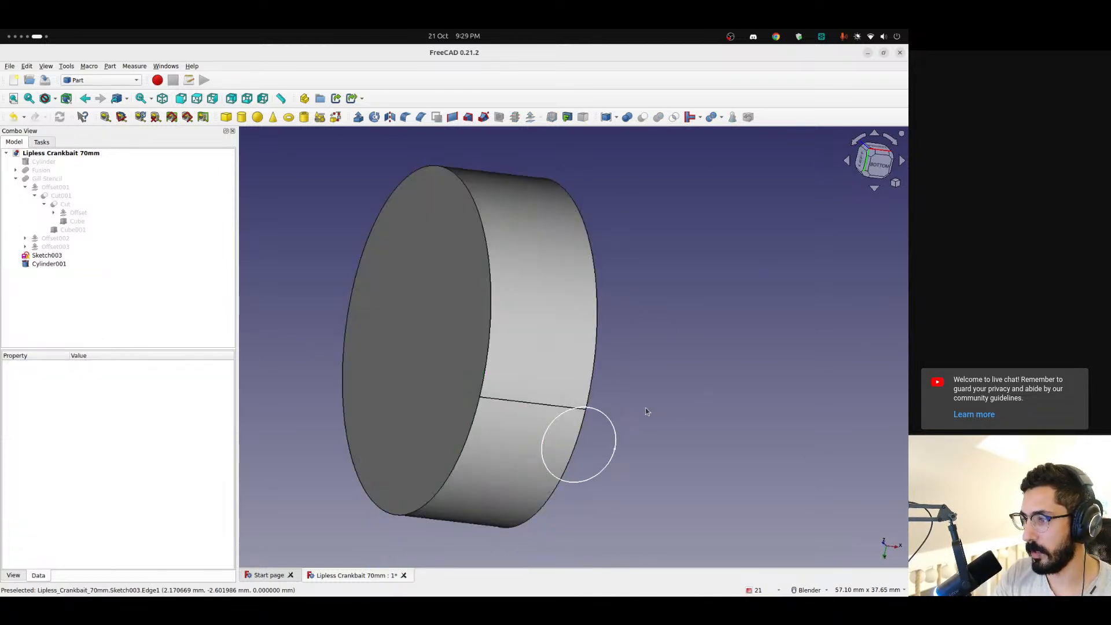
pyautogui.moveTo(527, 305)
pyautogui.mouseDown(button='middle')
pyautogui.moveTo(714, 376)
pyautogui.moveTo(694, 381)
pyautogui.mouseUp(button='middle')
pyautogui.click(47, 255)
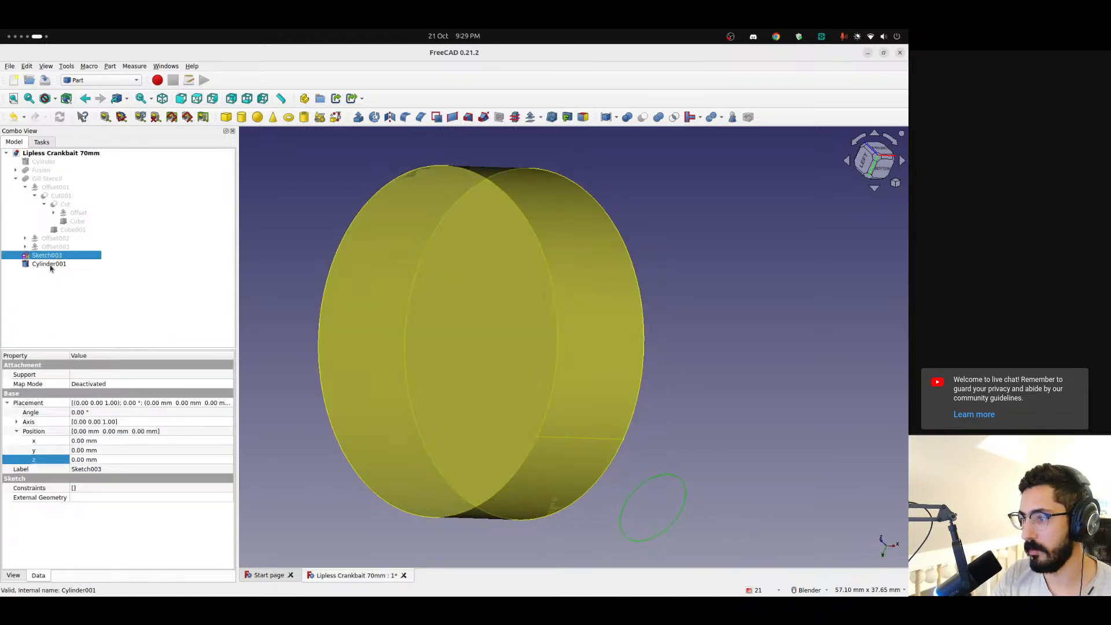
pyautogui.keyDown('ctrl'); pyautogui.click(605, 382); pyautogui.keyUp('ctrl')
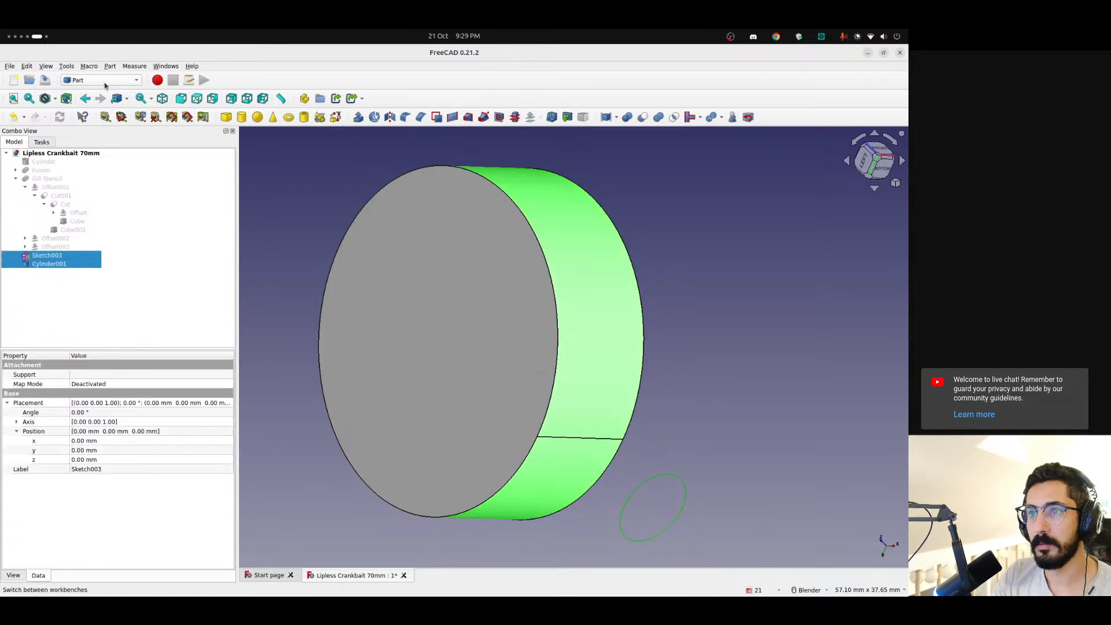
pyautogui.click(66, 66)
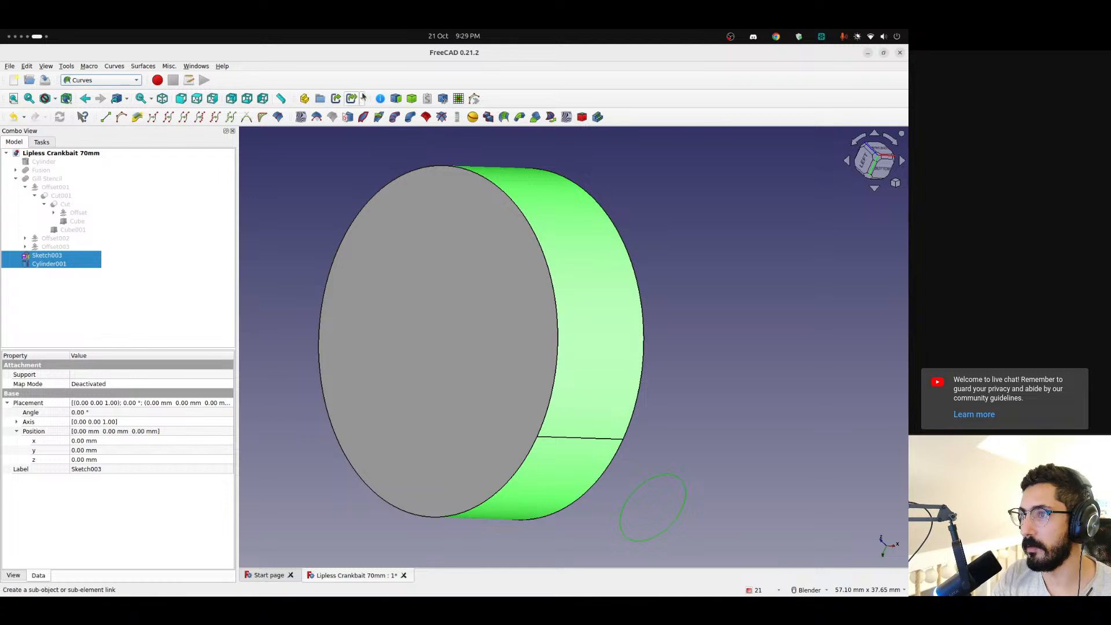
pyautogui.click(345, 119)
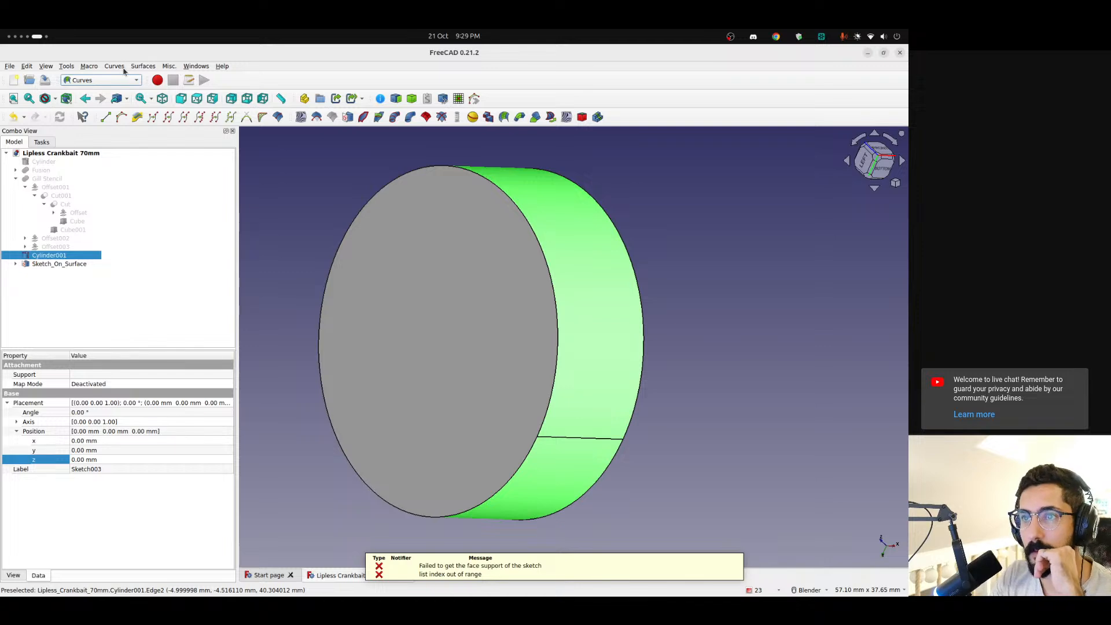
# Filter the Addon Manager to addons with an update available and apply all of their updates
pyautogui.click(64, 68)
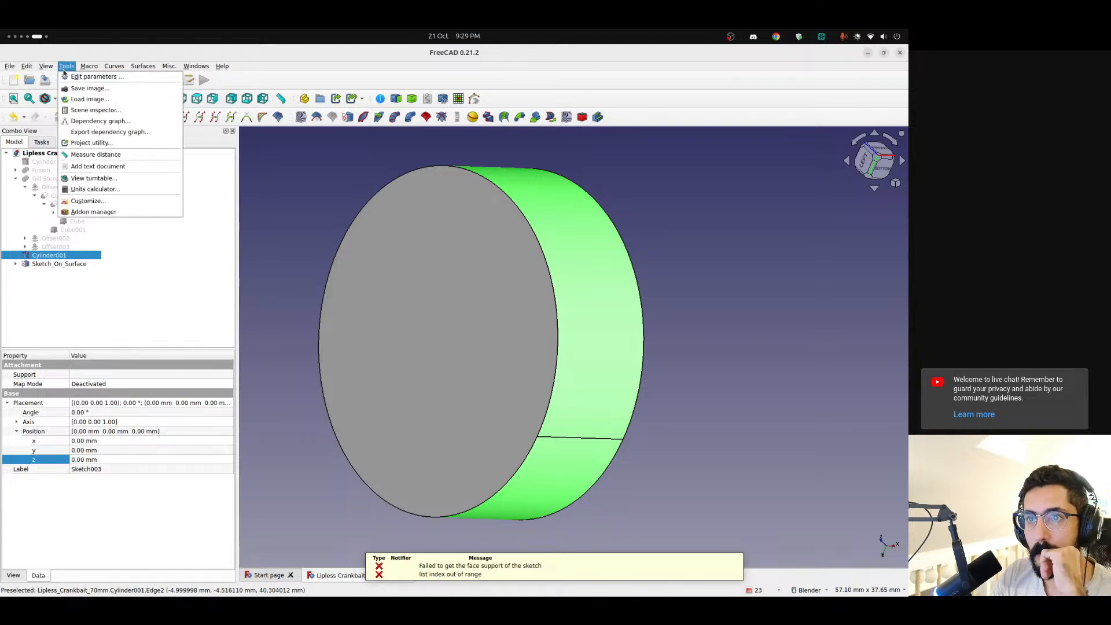
pyautogui.click(98, 211)
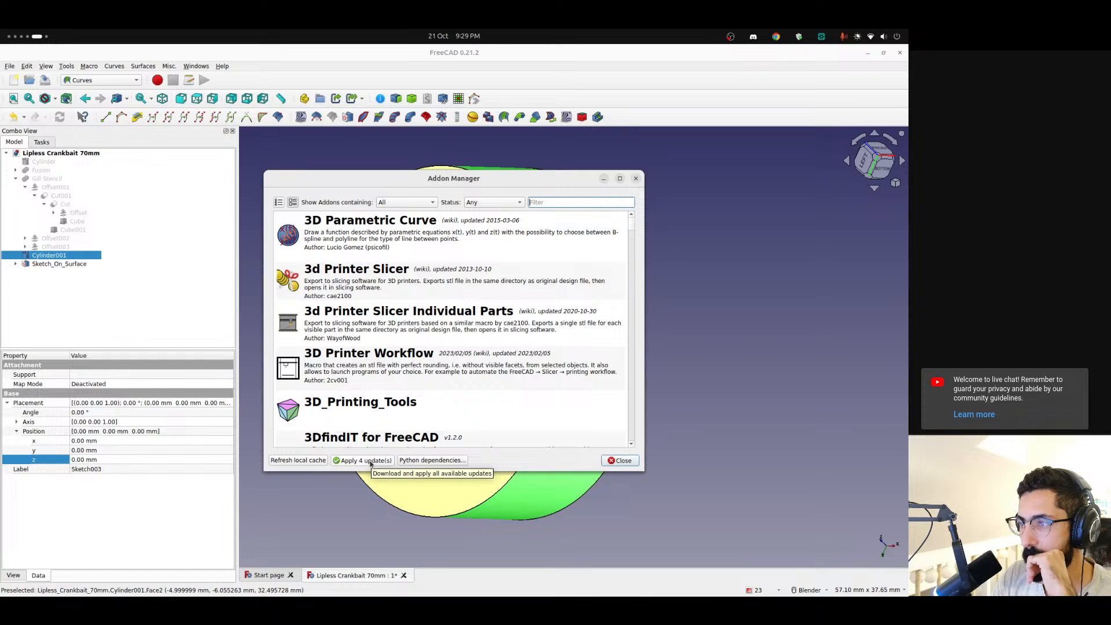
pyautogui.click(407, 203)
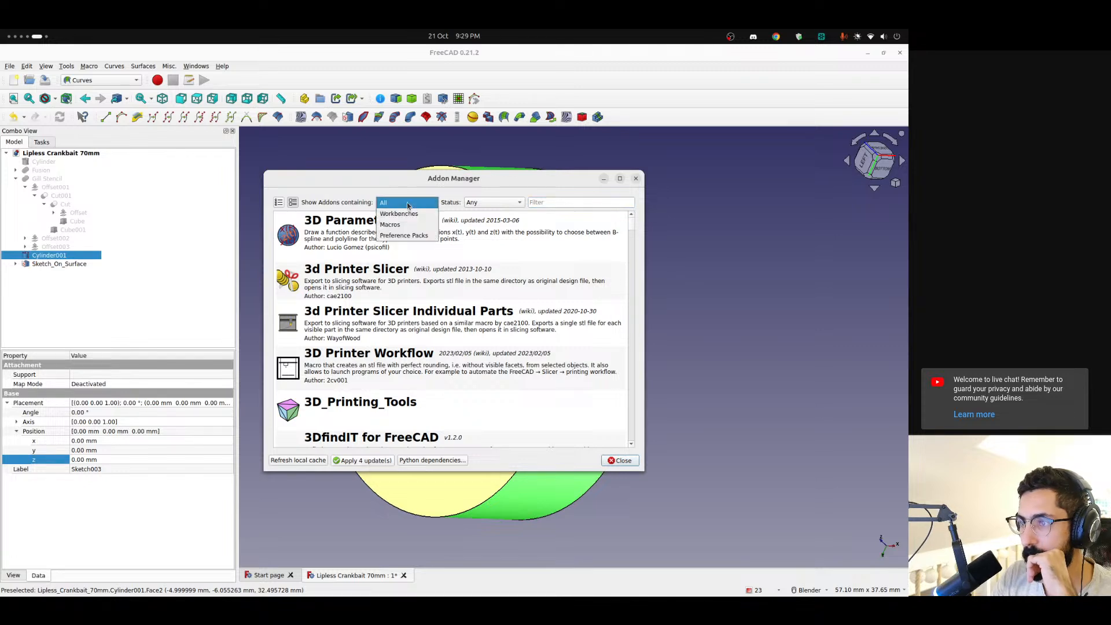
pyautogui.click(493, 203)
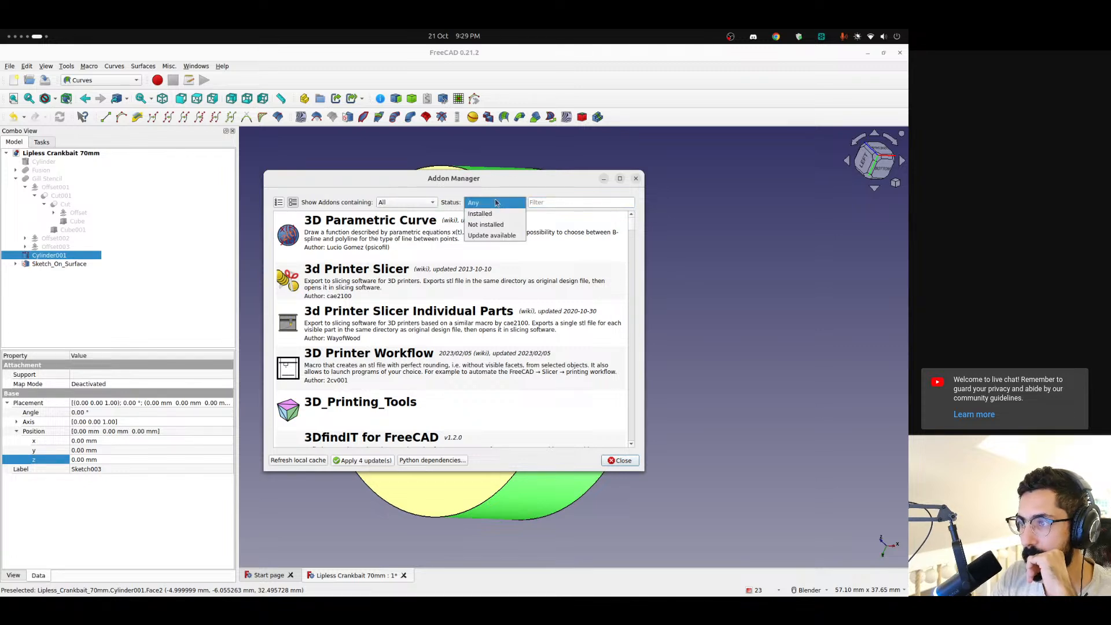
pyautogui.click(493, 237)
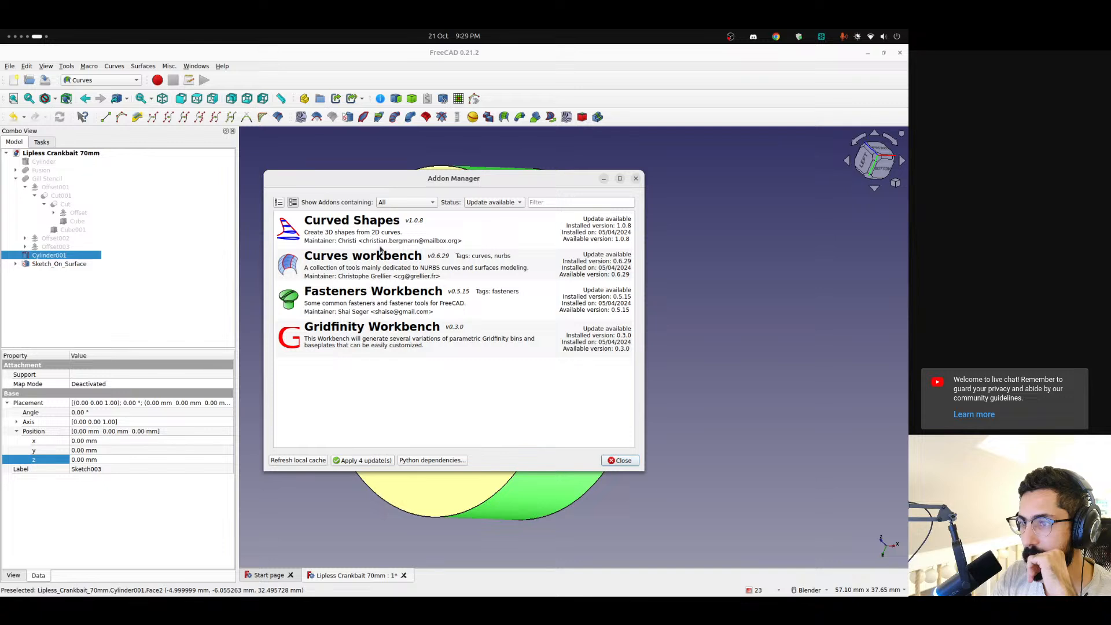
pyautogui.click(364, 462)
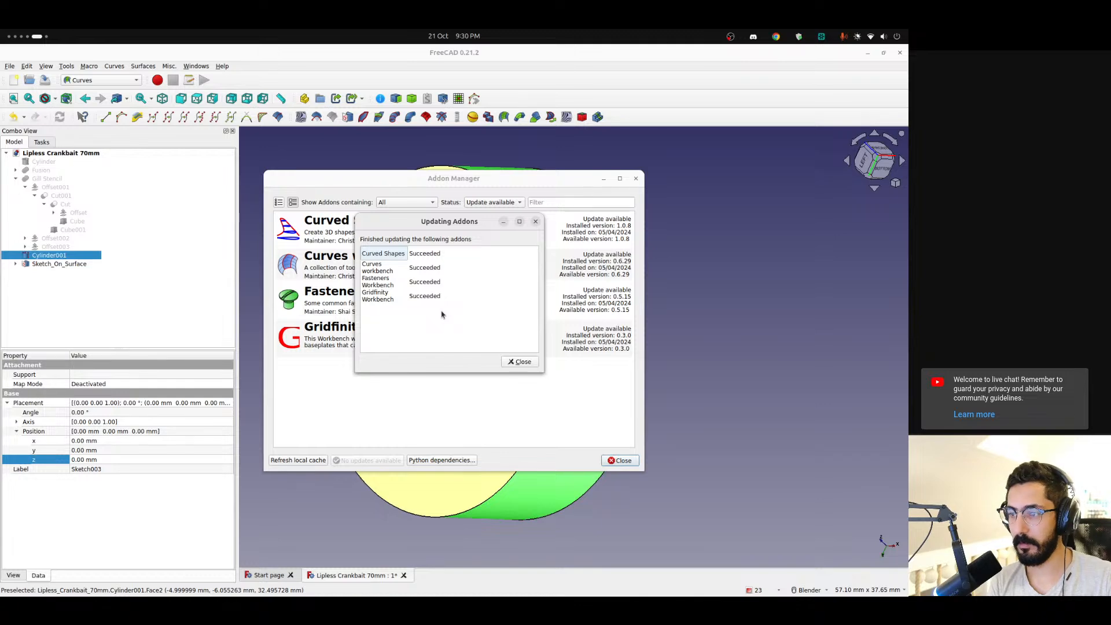
pyautogui.click(519, 361)
pyautogui.click(619, 460)
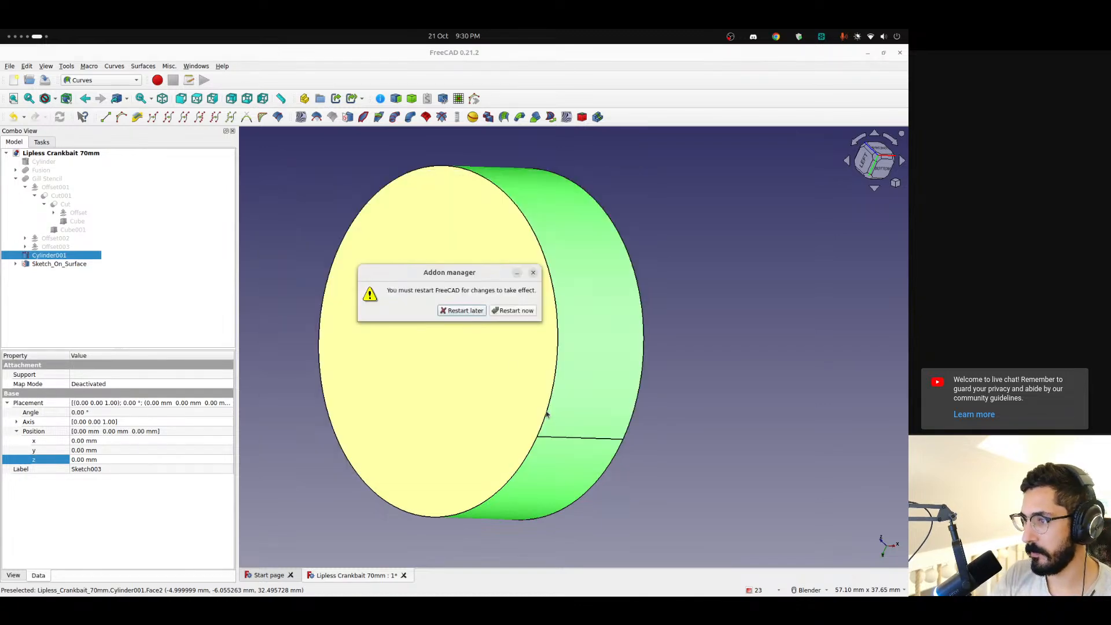
# Restart FreeCAD without saving the document, then reopen Lipless Crankbait 70mm.FCStd and show its model tree
pyautogui.click(498, 313)
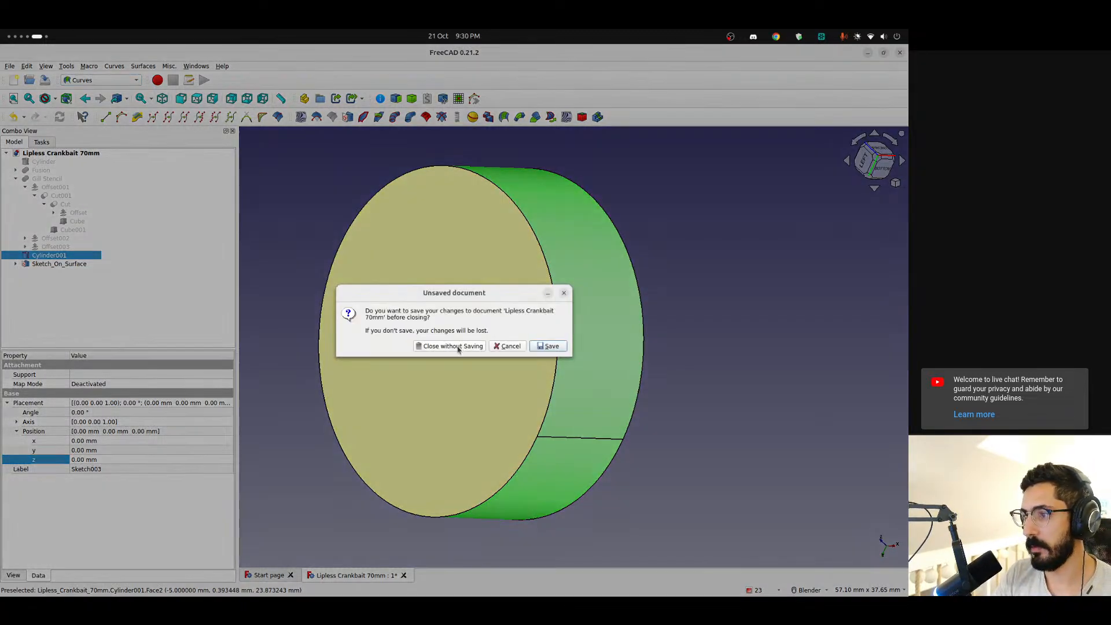
pyautogui.click(453, 346)
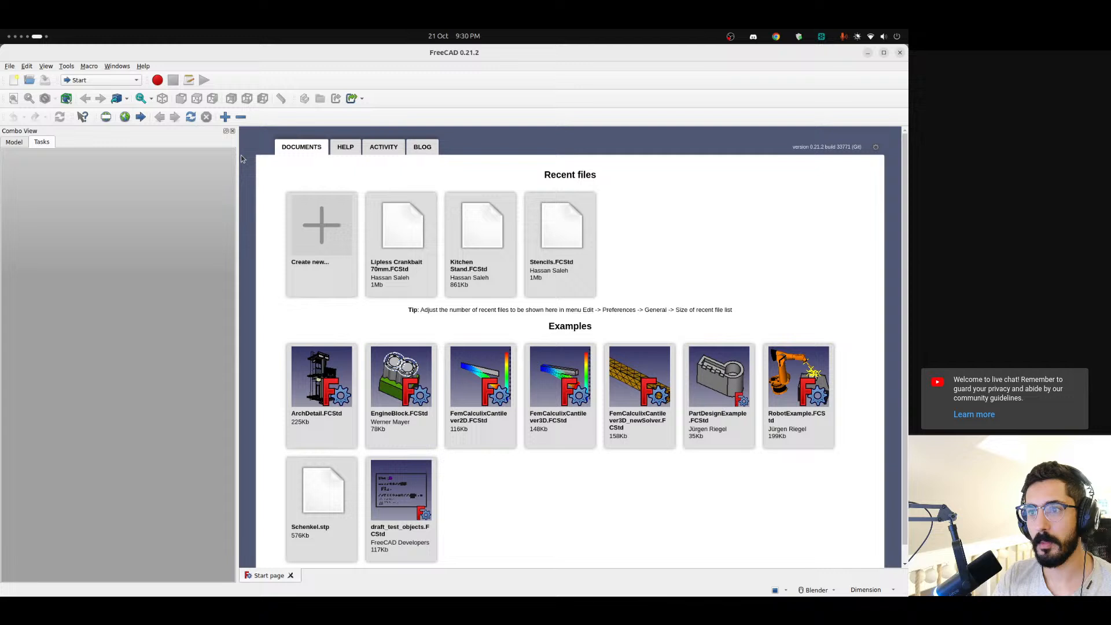
pyautogui.click(407, 245)
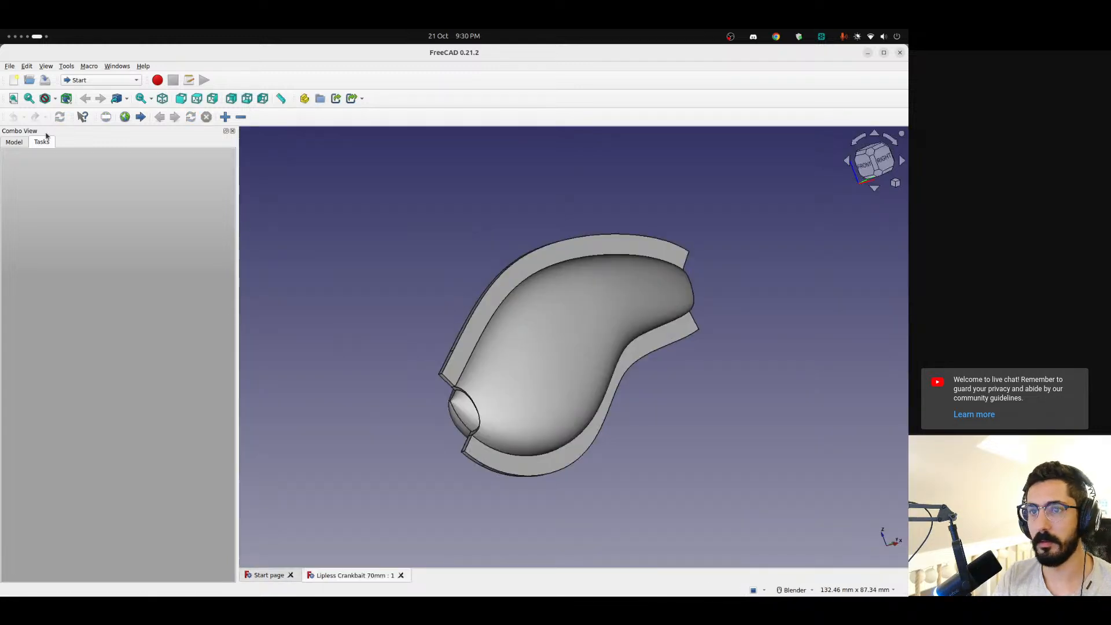
pyautogui.click(17, 142)
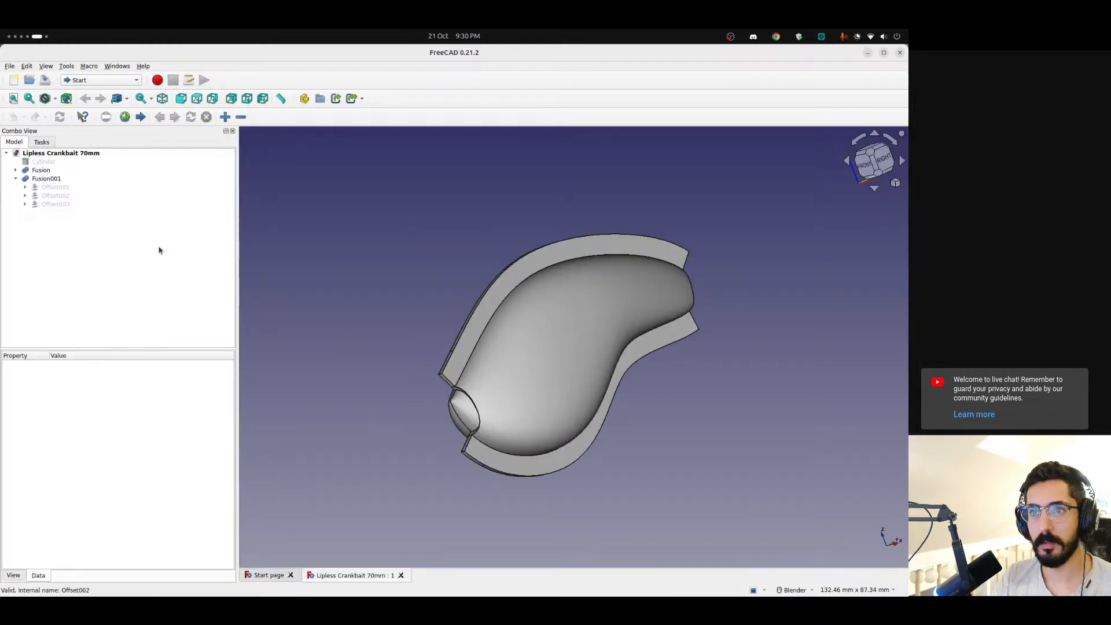
# Create a new sketch on the YZ-plane containing a small circle centred on the origin
pyautogui.click(101, 81)
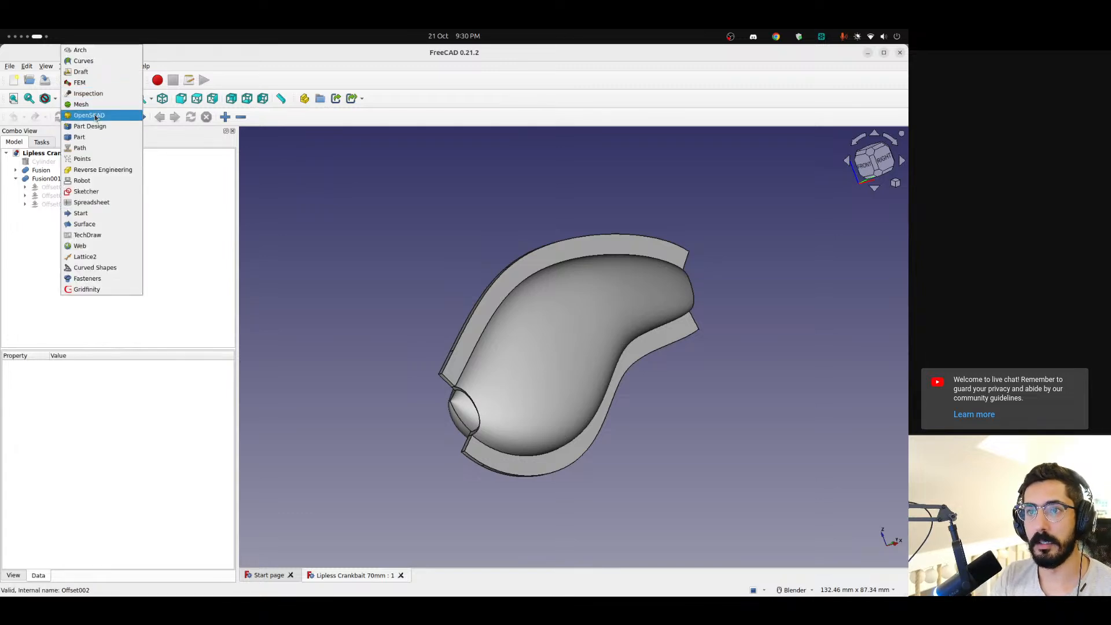
pyautogui.click(87, 192)
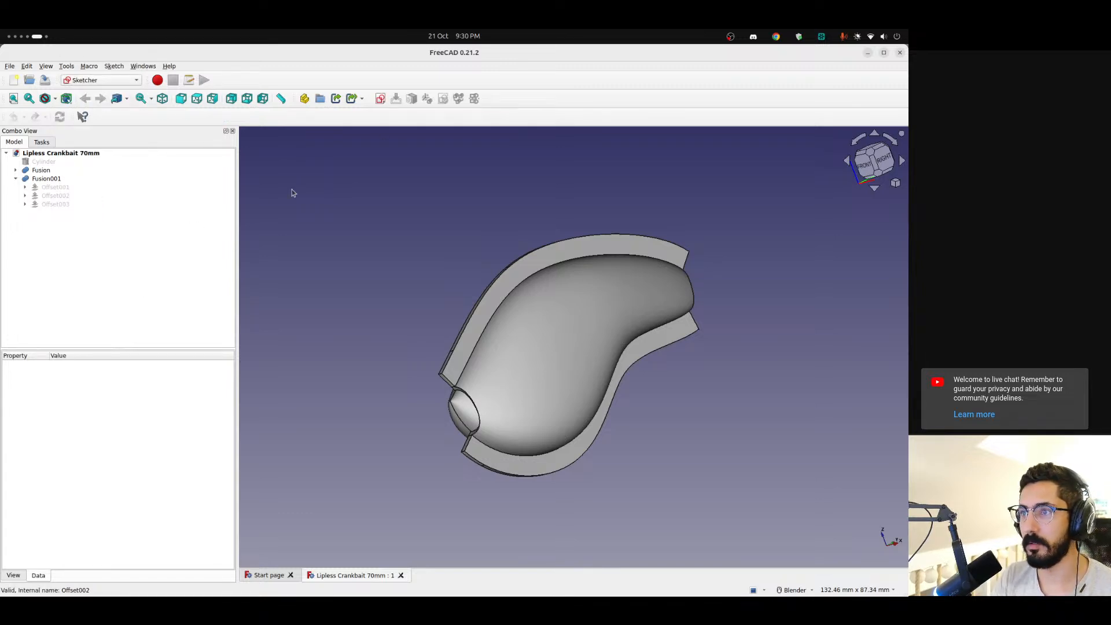
pyautogui.click(380, 98)
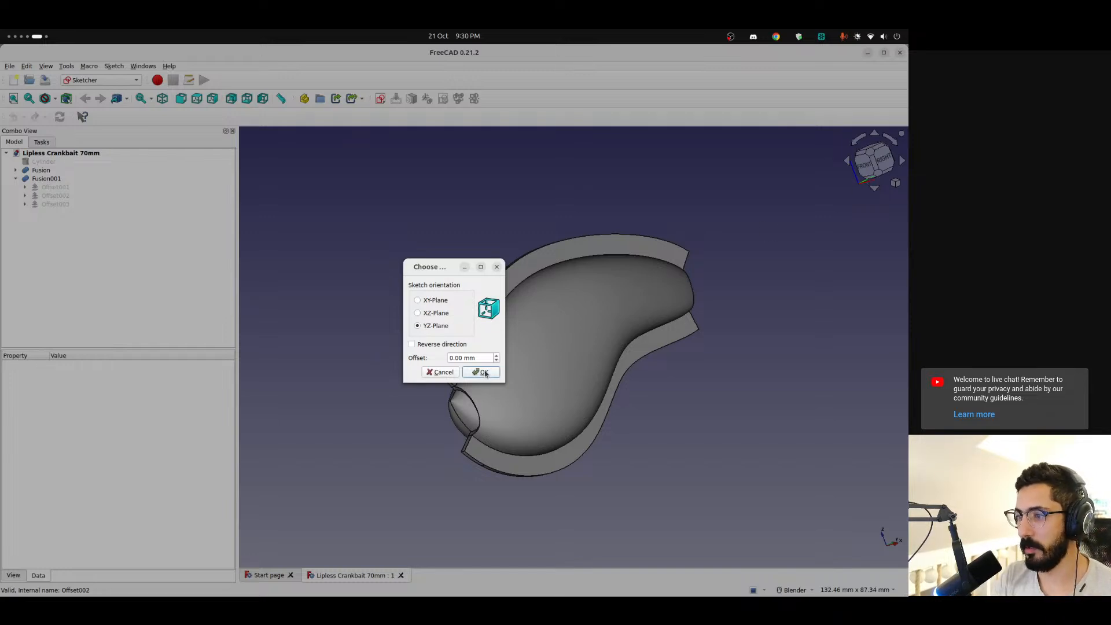
pyautogui.click(485, 372)
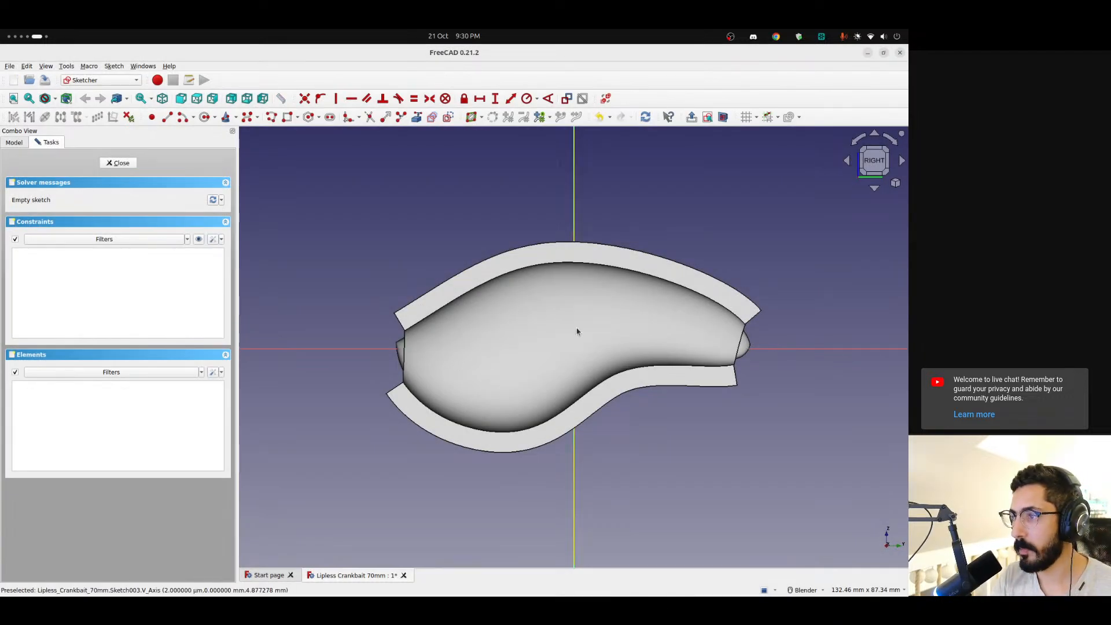
pyautogui.scroll(-1, 578, 315)
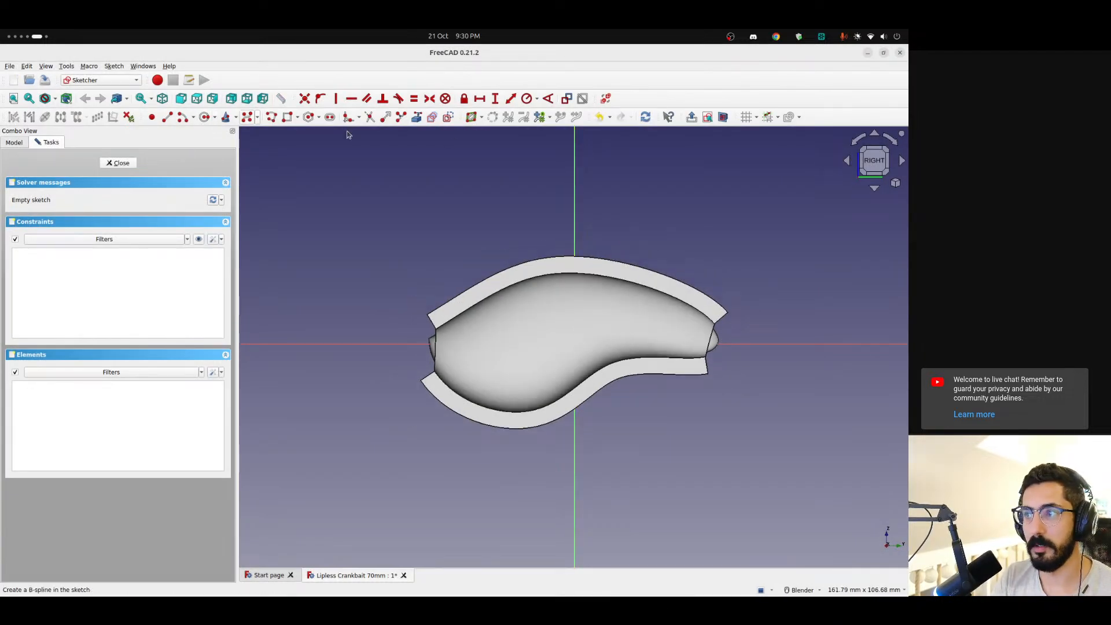
pyautogui.click(722, 117)
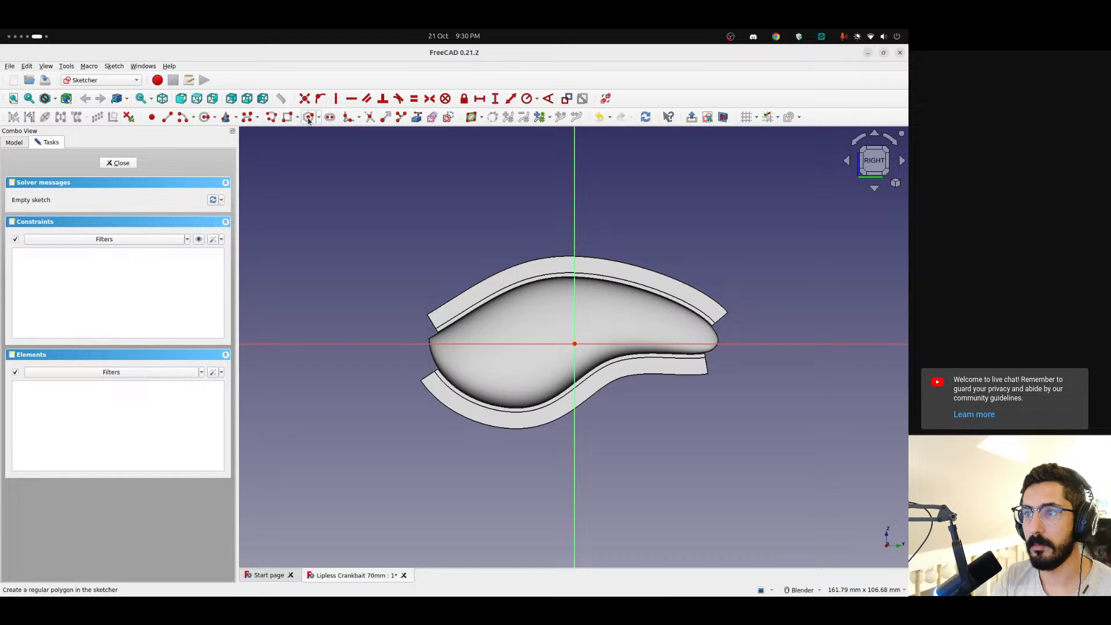
pyautogui.click(204, 117)
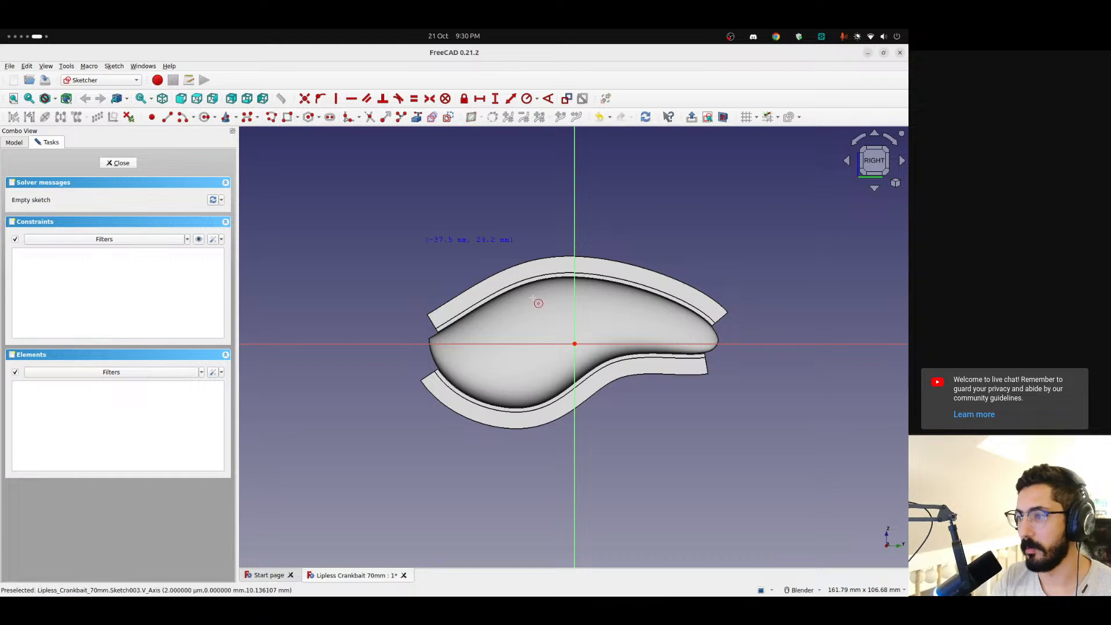
pyautogui.click(576, 344)
pyautogui.click(594, 362)
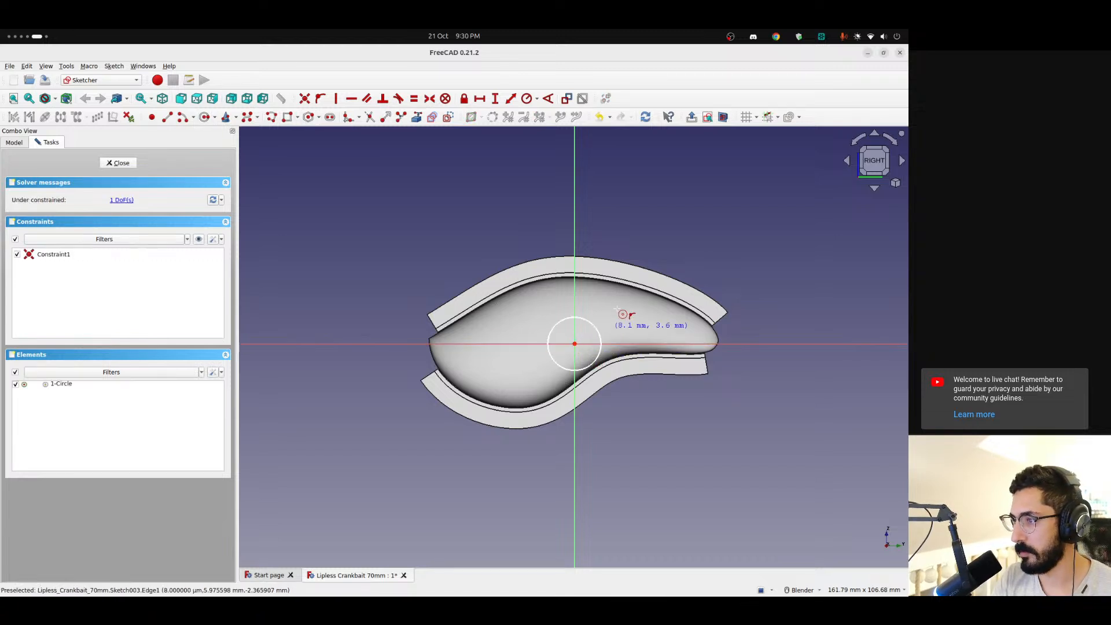
pyautogui.click(129, 167)
# Hide Fusion001 and Fusion so that only the new circle sketch is displayed
pyautogui.moveTo(563, 340); pyautogui.dragTo(709, 308, button='middle')
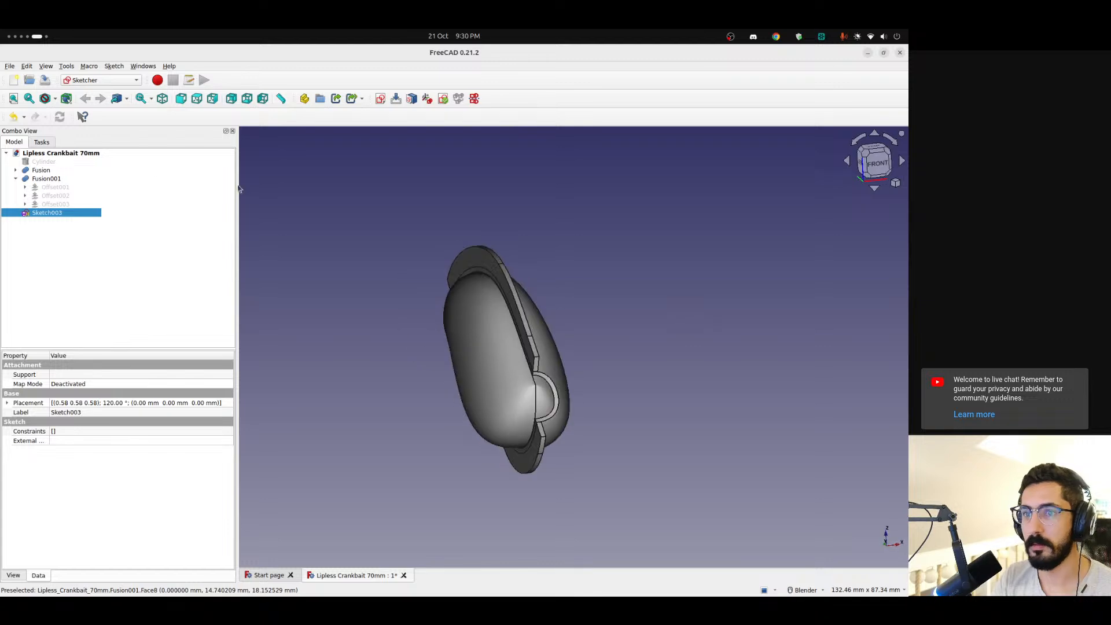
pyautogui.click(48, 178)
pyautogui.press('space')
pyautogui.click(40, 171)
pyautogui.press('space')
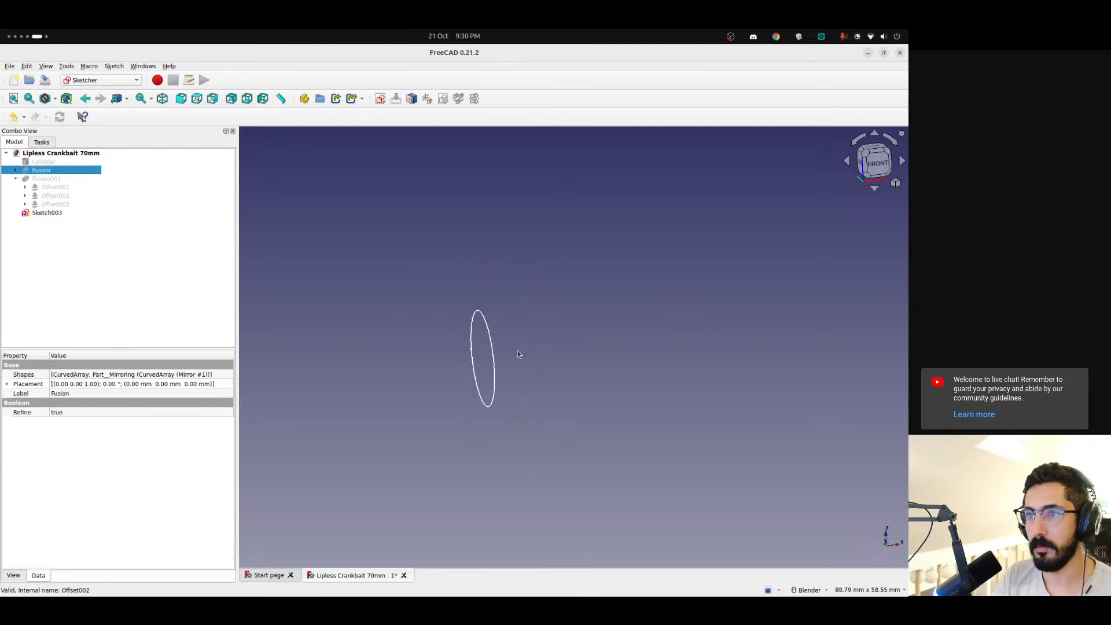
pyautogui.moveTo(517, 351); pyautogui.dragTo(510, 387, button='middle')
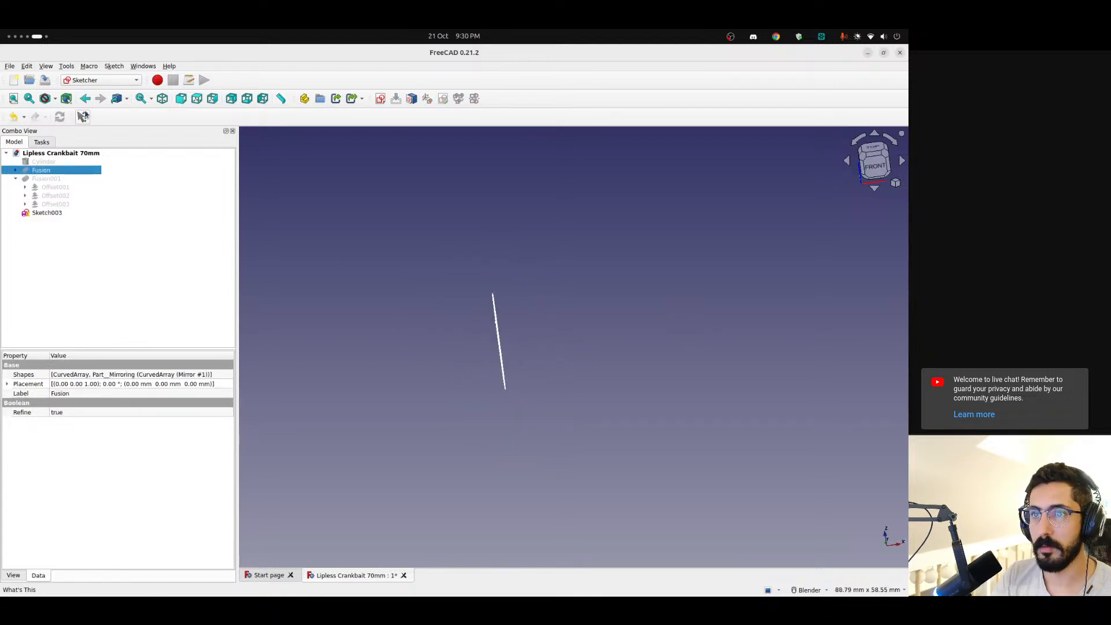
# Create a second sketch on the XY-plane with a large circle centred on the horizontal axis about 28 mm from the origin, and select the sketch
pyautogui.click(380, 100)
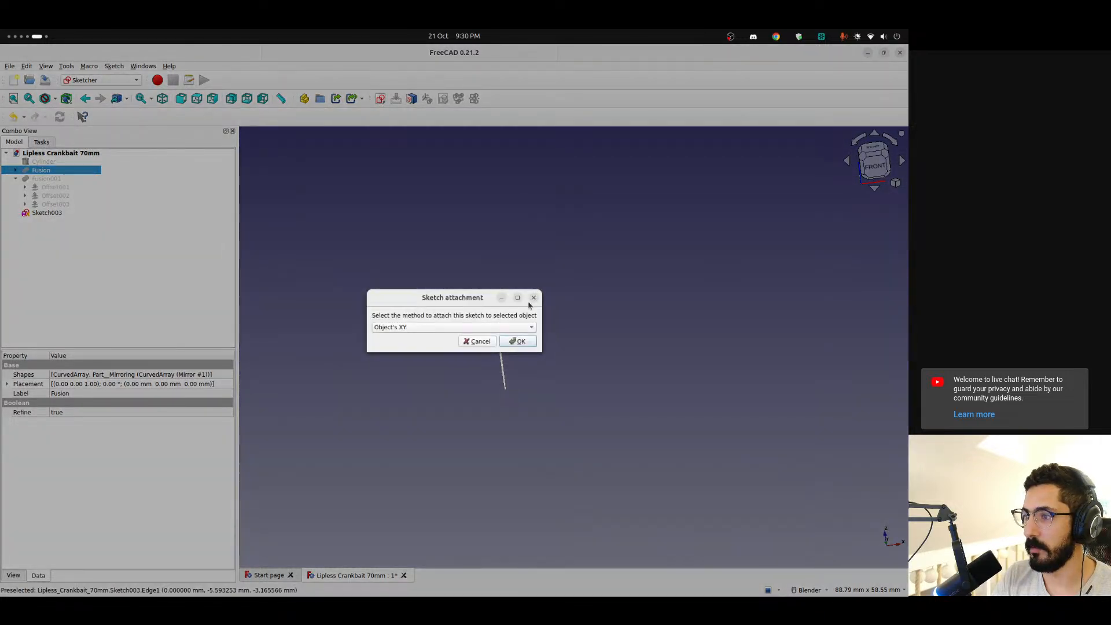
pyautogui.click(533, 295)
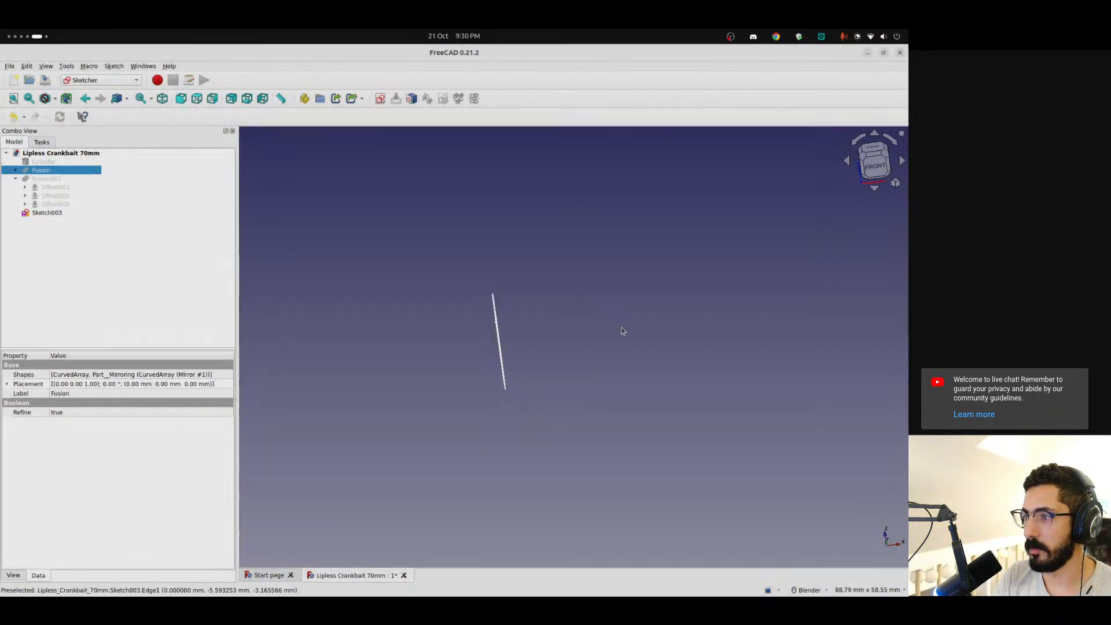
pyautogui.click(722, 272)
pyautogui.click(379, 98)
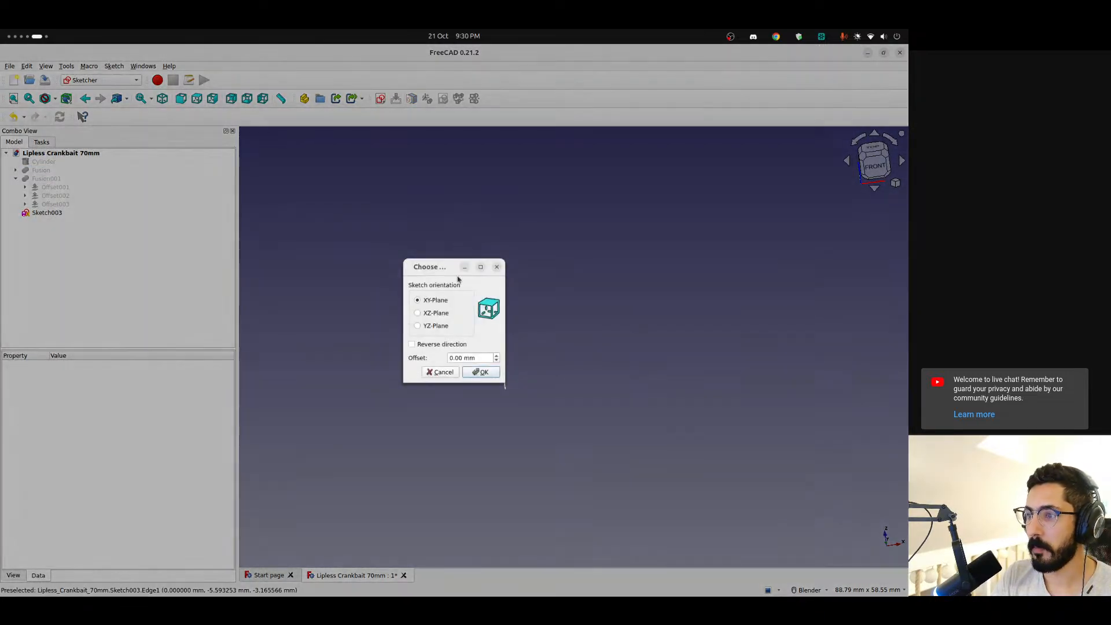
pyautogui.click(478, 375)
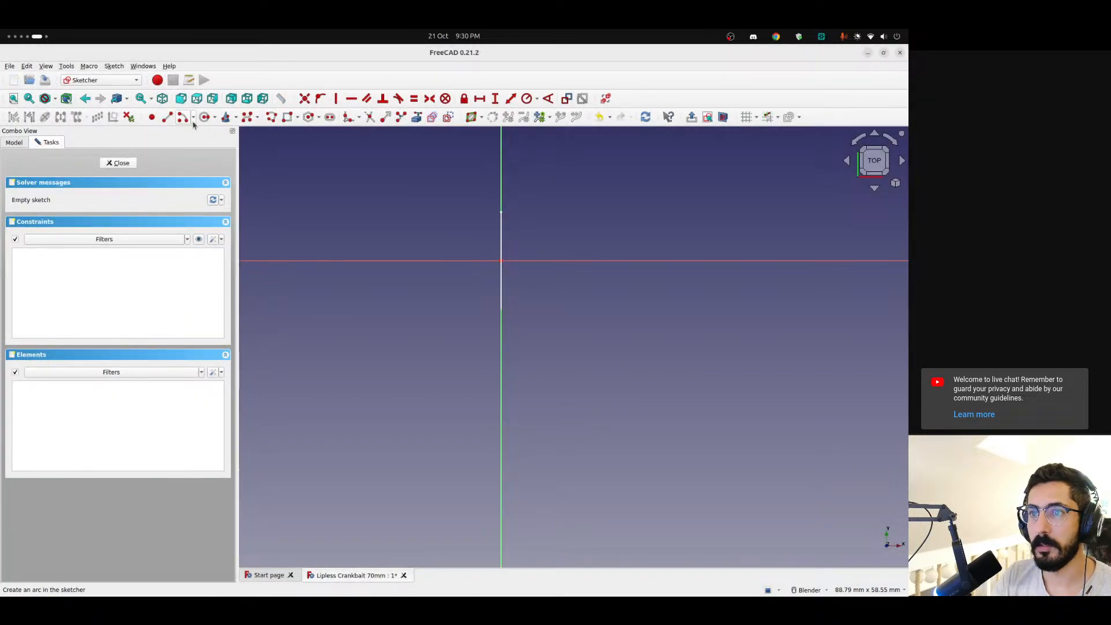
pyautogui.click(207, 120)
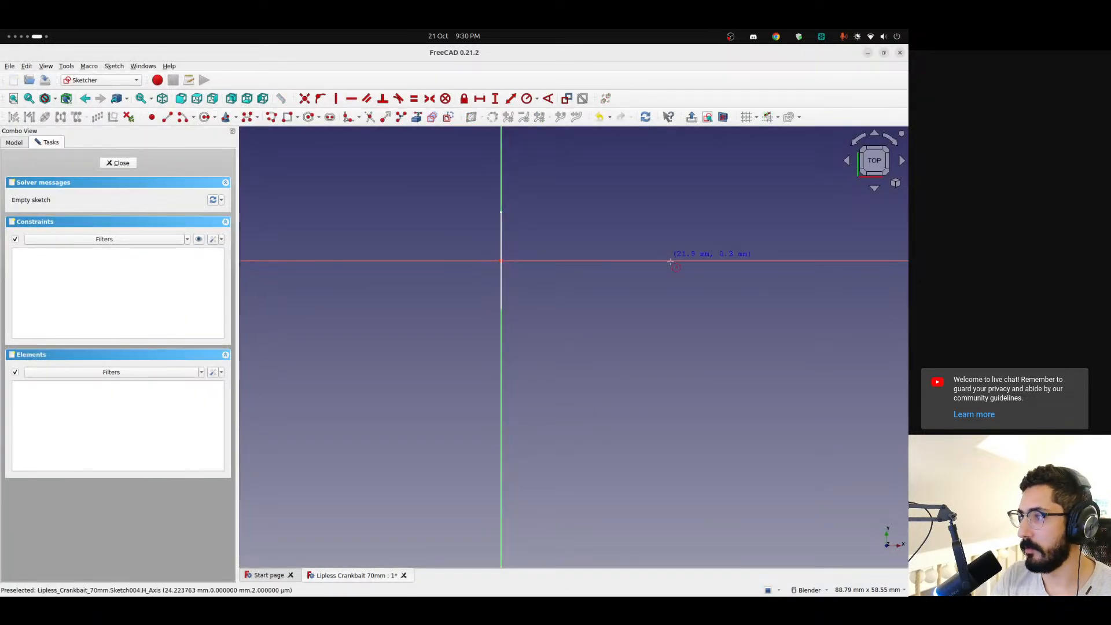
pyautogui.click(715, 261)
pyautogui.click(797, 343)
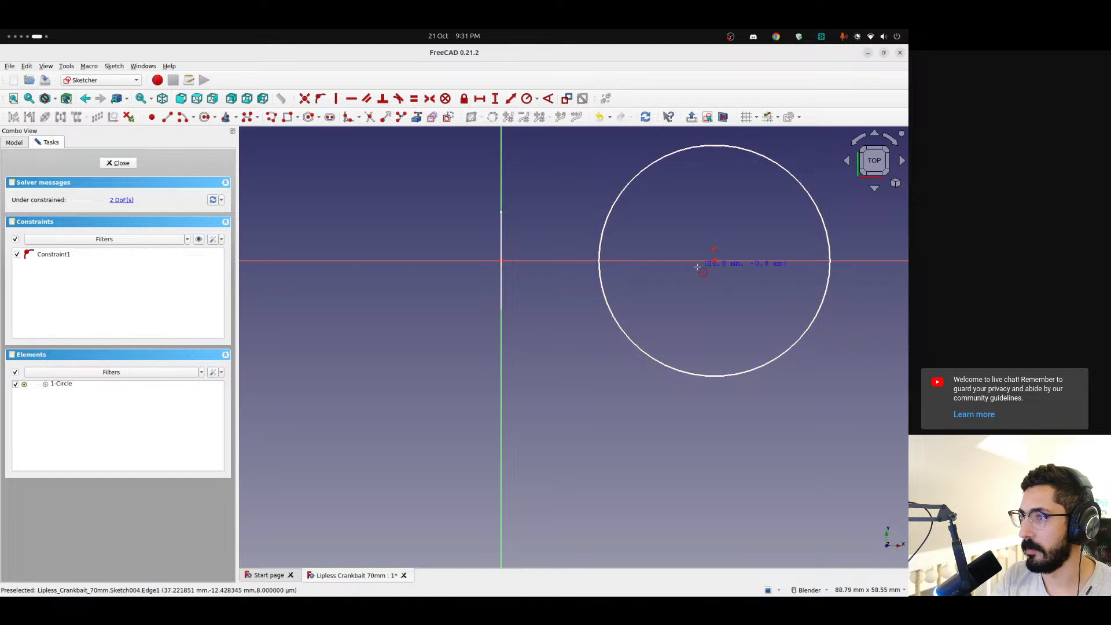
pyautogui.click(118, 163)
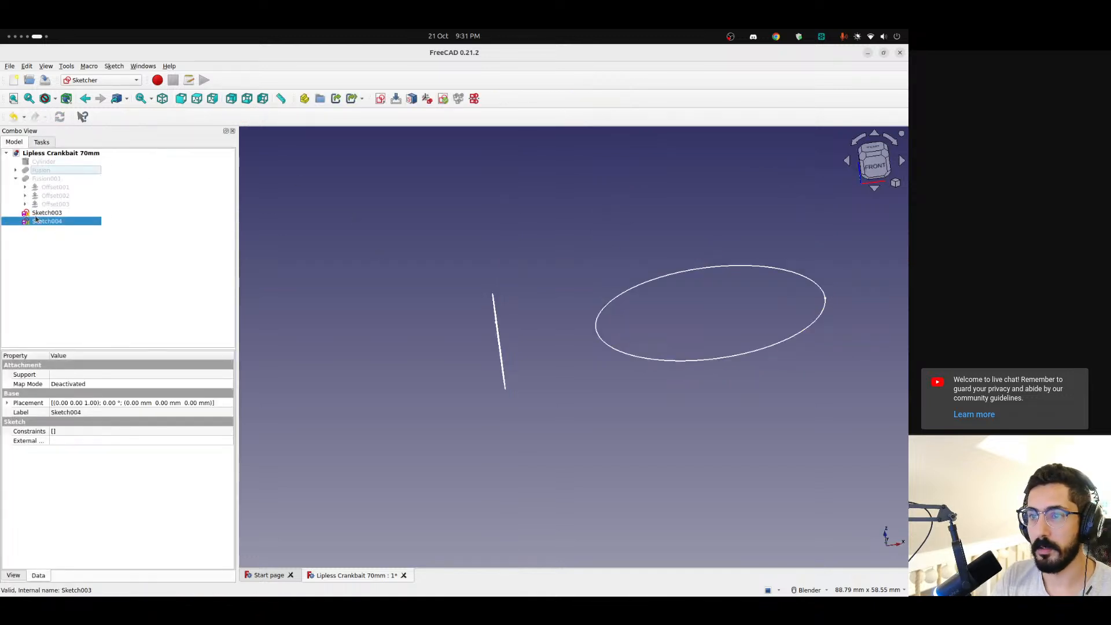
pyautogui.click(47, 221)
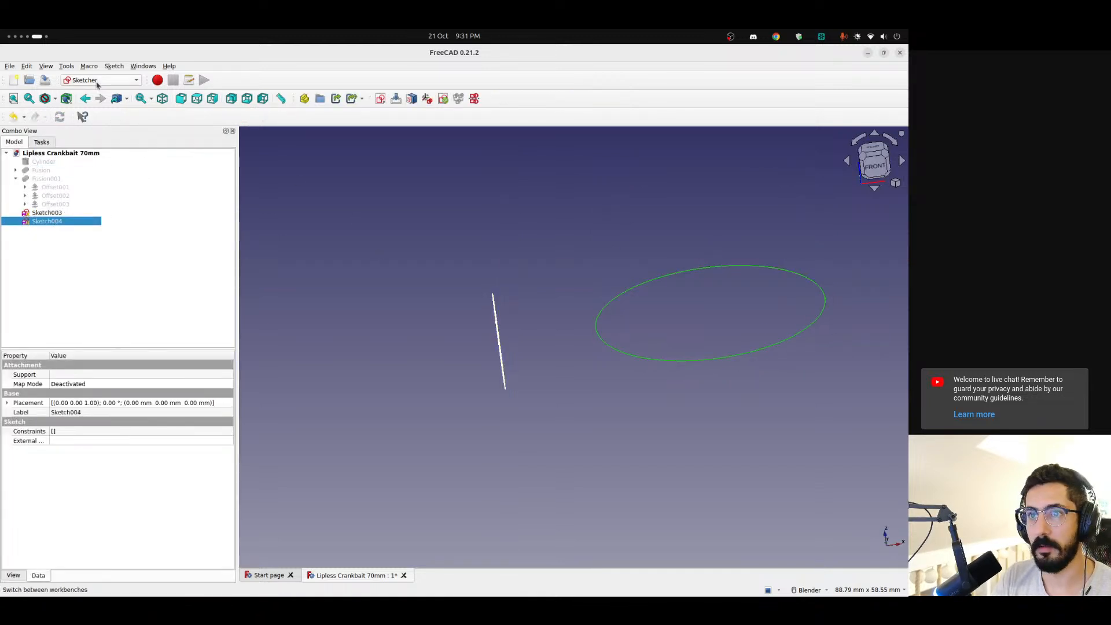
# Extrude the large circle sketch 50 mm along its normal as a solid cylinder using the Part workbench
pyautogui.click(88, 68)
pyautogui.click(71, 83)
pyautogui.click(74, 82)
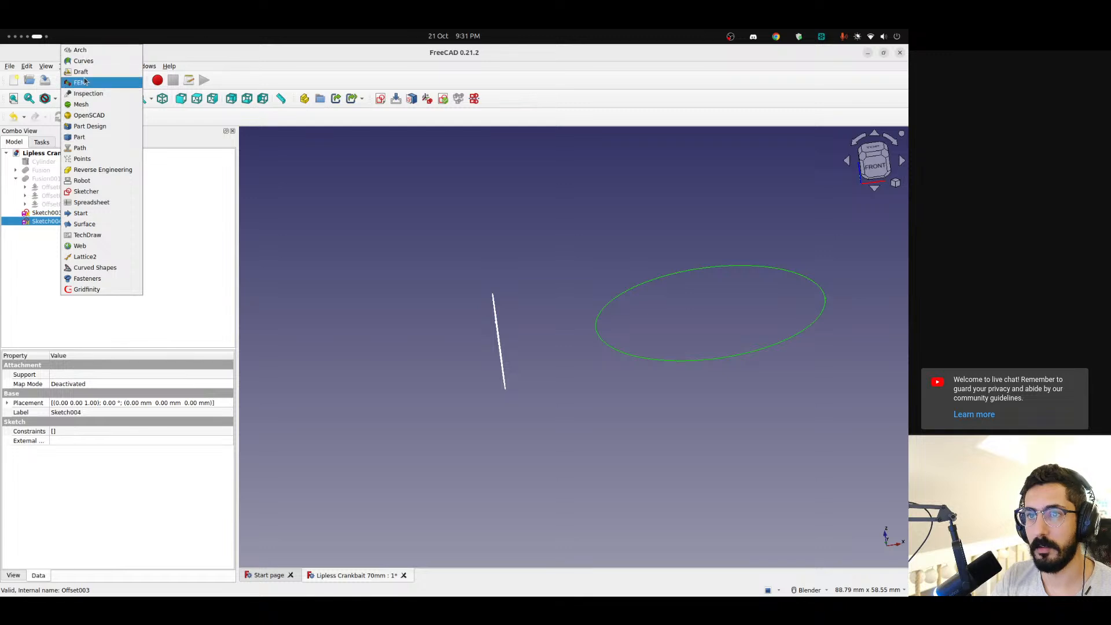
pyautogui.click(79, 137)
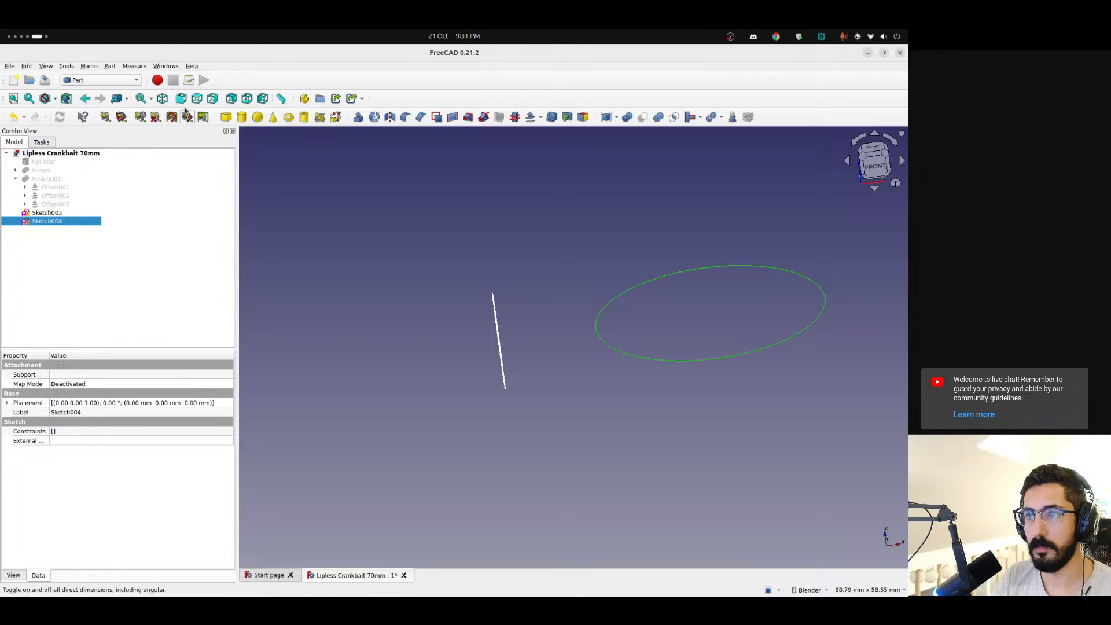
pyautogui.click(358, 117)
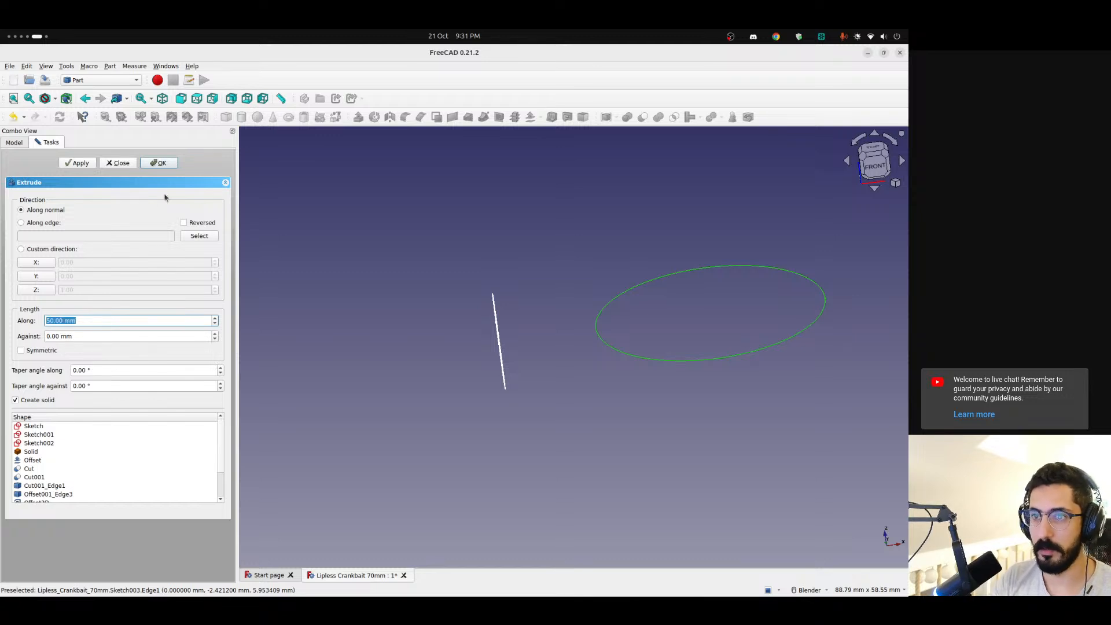
pyautogui.click(159, 163)
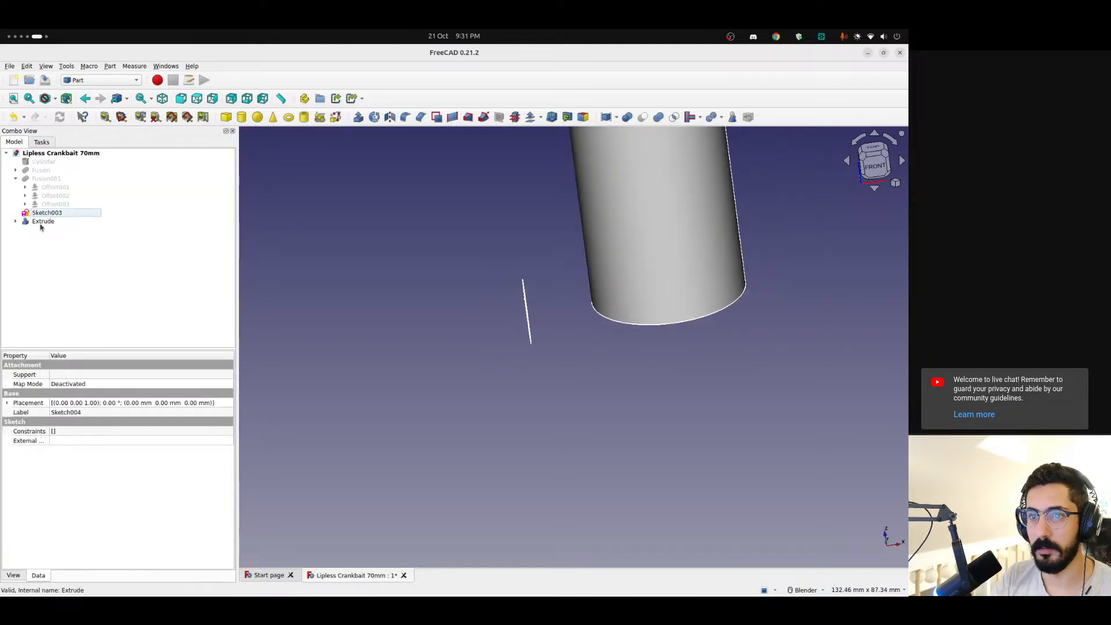
# Expand the extrusion in the model tree and hide the large circle sketch nested under it
pyautogui.click(15, 222)
pyautogui.press('space')
pyautogui.press('space')
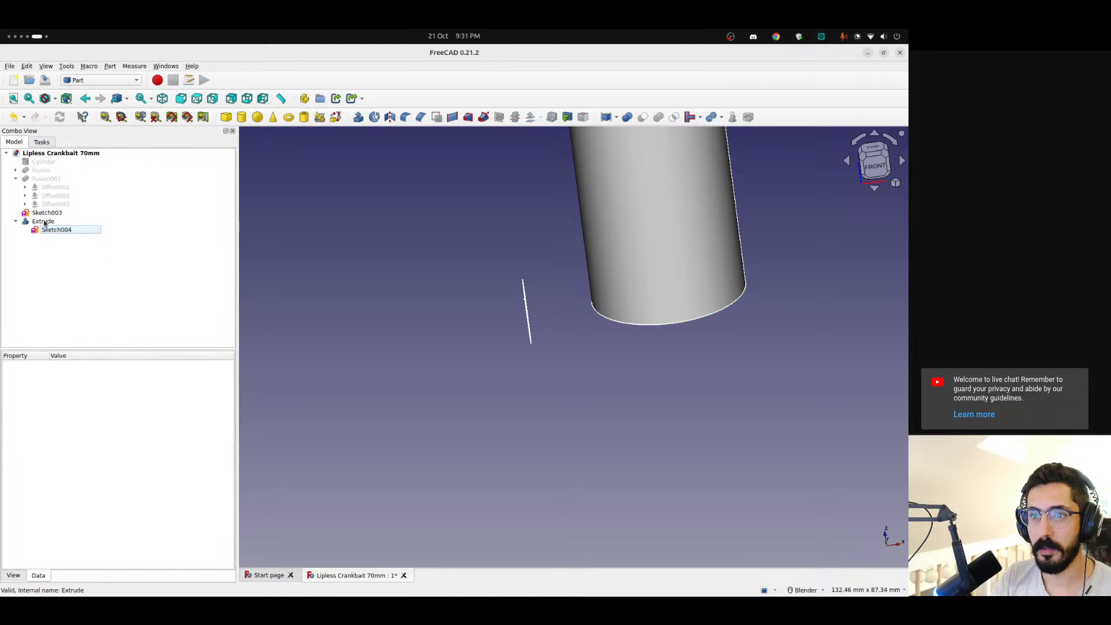
pyautogui.click(44, 222)
pyautogui.click(62, 231)
pyautogui.press('space')
pyautogui.press('space')
# Transform the extruded cylinder by moving it -21 mm along the Z axis
pyautogui.click(44, 222)
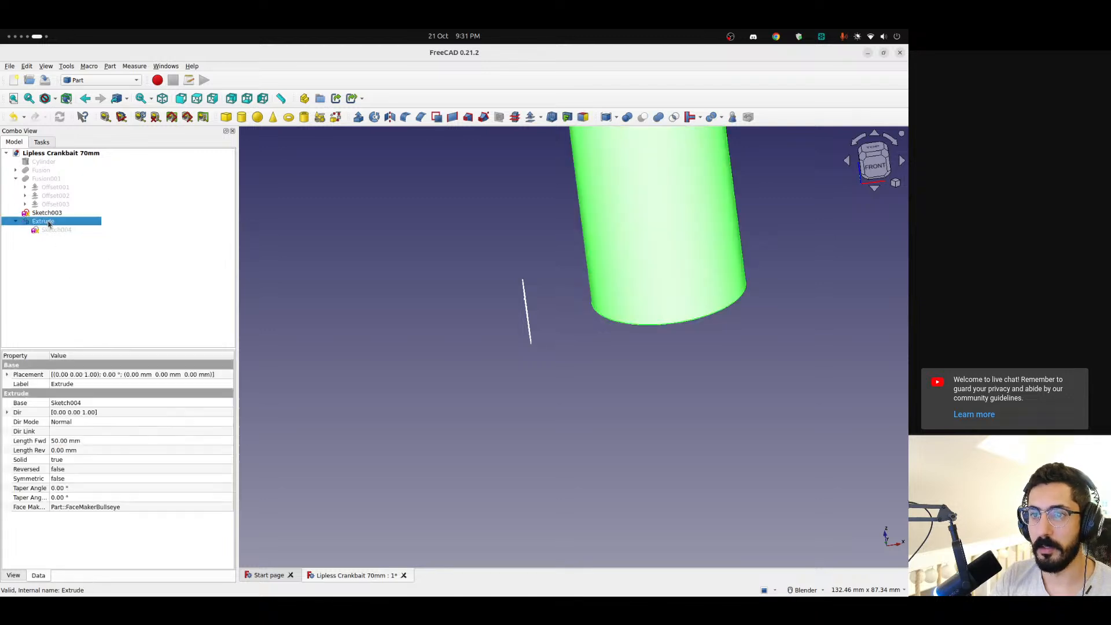
pyautogui.rightClick(48, 225)
pyautogui.click(75, 230)
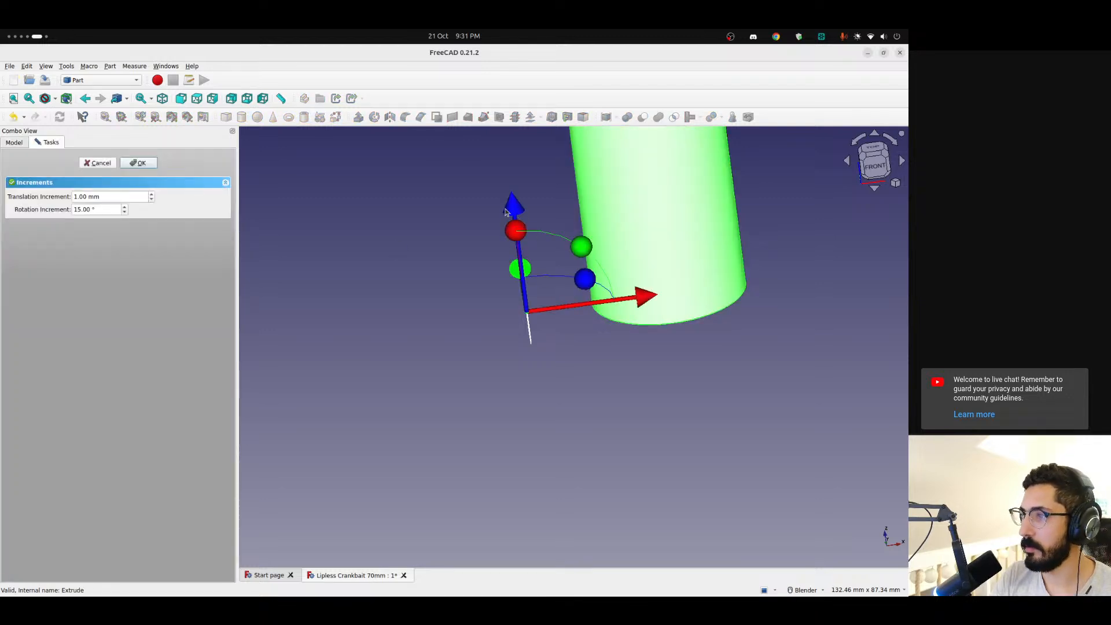
pyautogui.moveTo(505, 212); pyautogui.dragTo(513, 306)
pyautogui.click(151, 163)
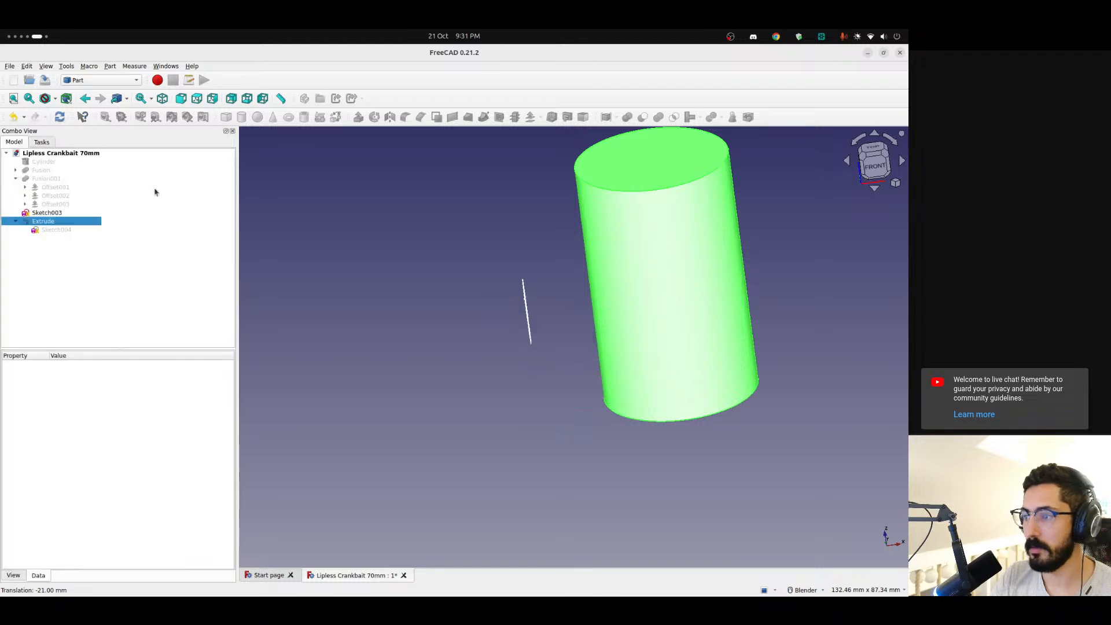
# Create a Sketch On Surface with the Curves workbench from the small circle sketch and the cylinder's curved side face
pyautogui.click(570, 417)
pyautogui.moveTo(570, 416); pyautogui.dragTo(767, 440, button='middle')
pyautogui.scroll(1, 515, 360)
pyautogui.keyDown('shift'); pyautogui.moveTo(524, 361); pyautogui.dragTo(605, 474, button='middle'); pyautogui.keyUp('shift')
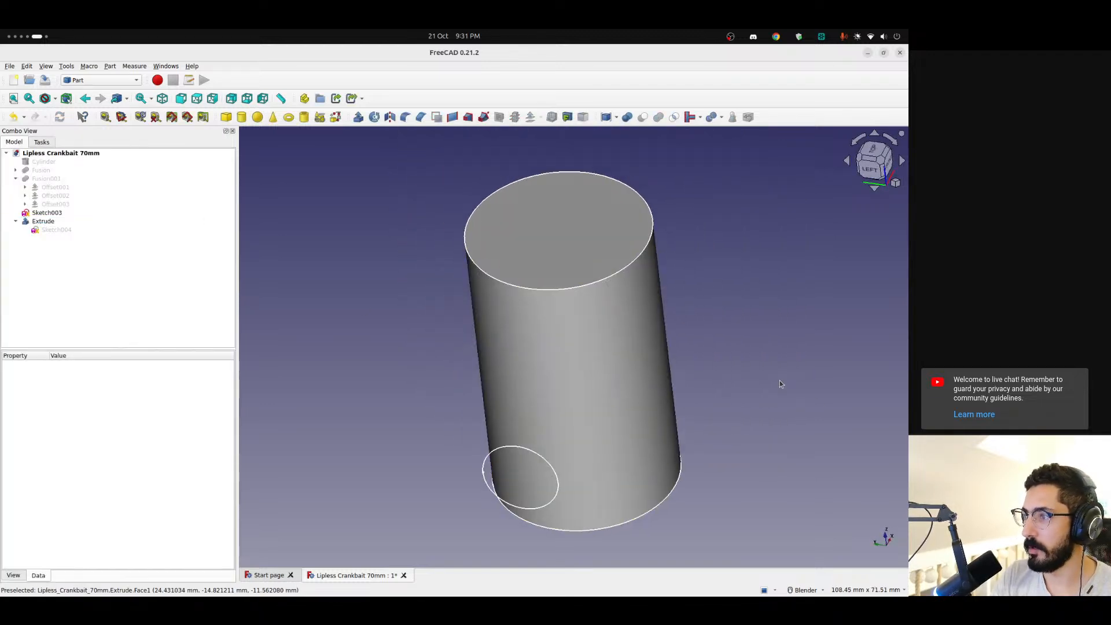
pyautogui.moveTo(779, 380); pyautogui.dragTo(702, 278, button='middle')
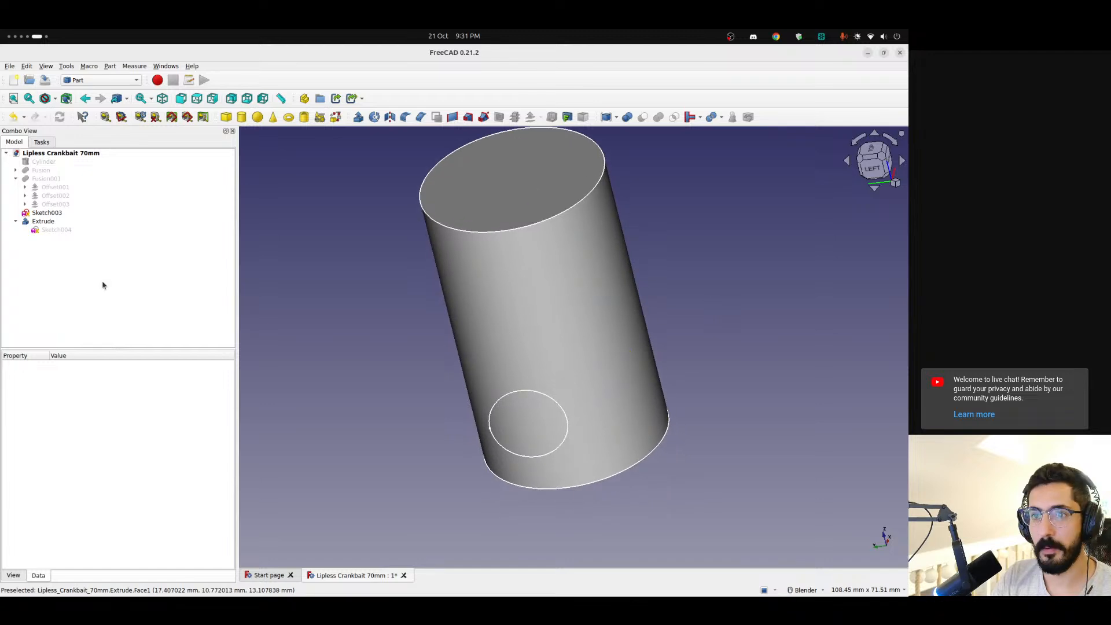
pyautogui.click(51, 215)
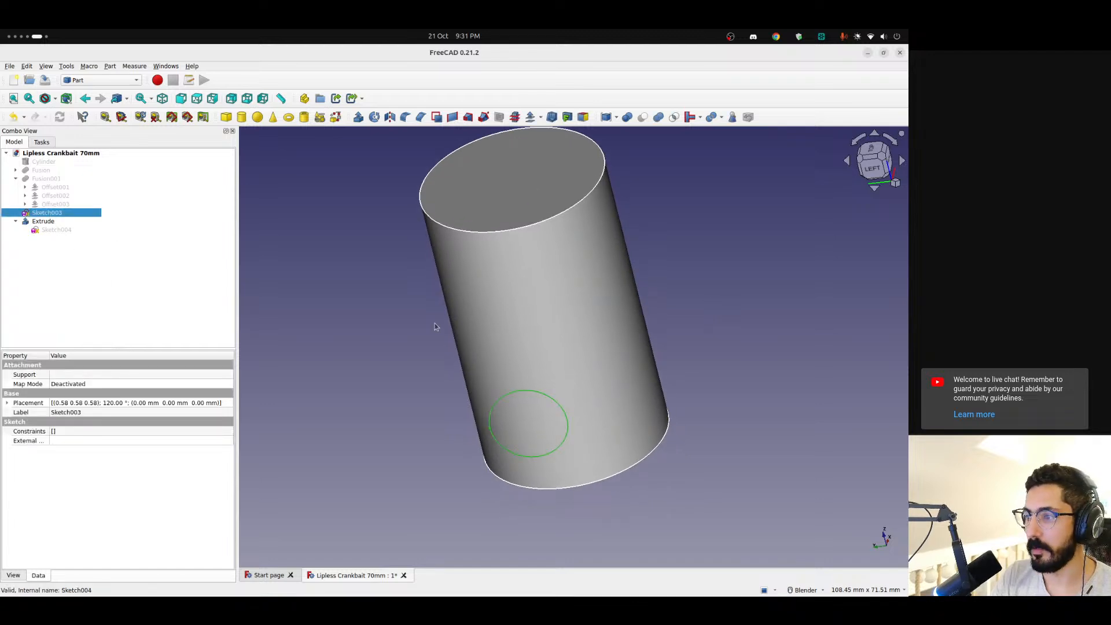
pyautogui.keyDown('ctrl'); pyautogui.click(557, 347); pyautogui.keyUp('ctrl')
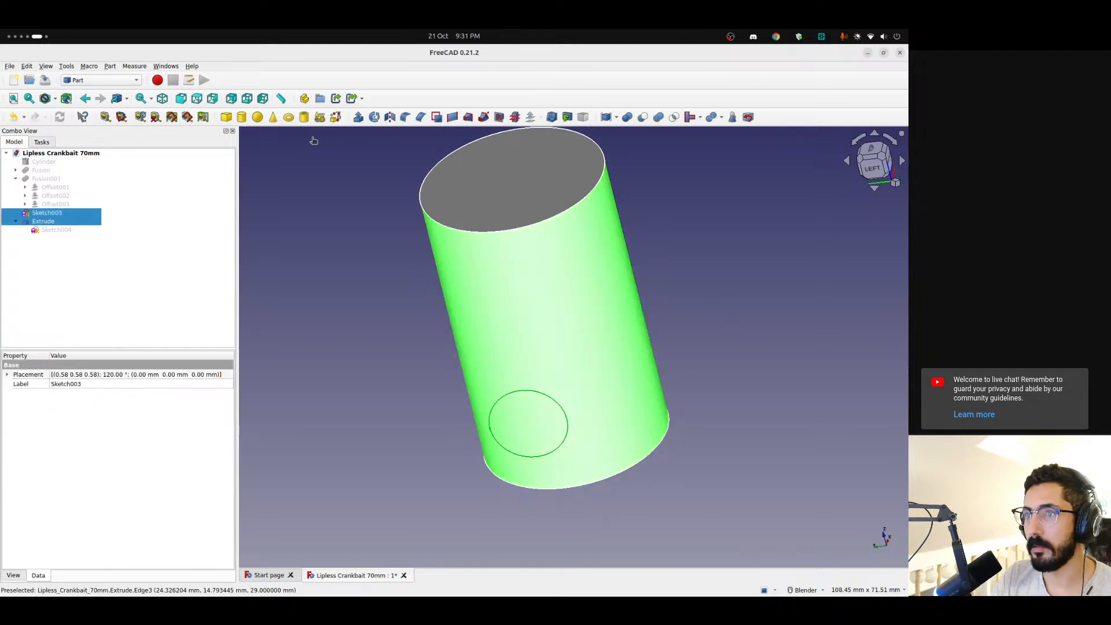
pyautogui.click(114, 79)
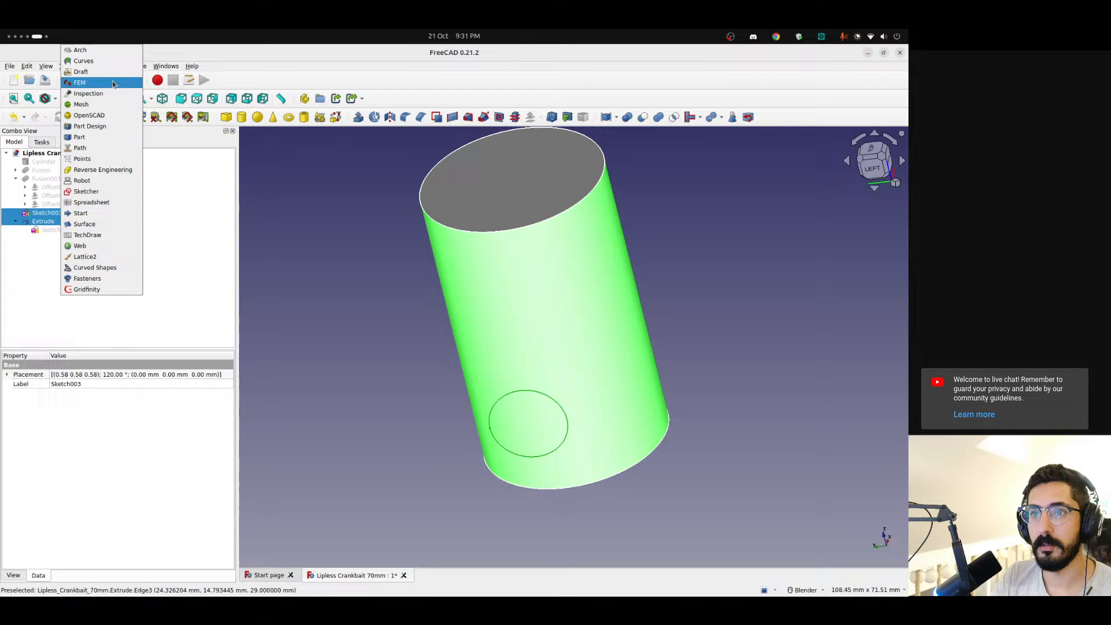
pyautogui.click(73, 60)
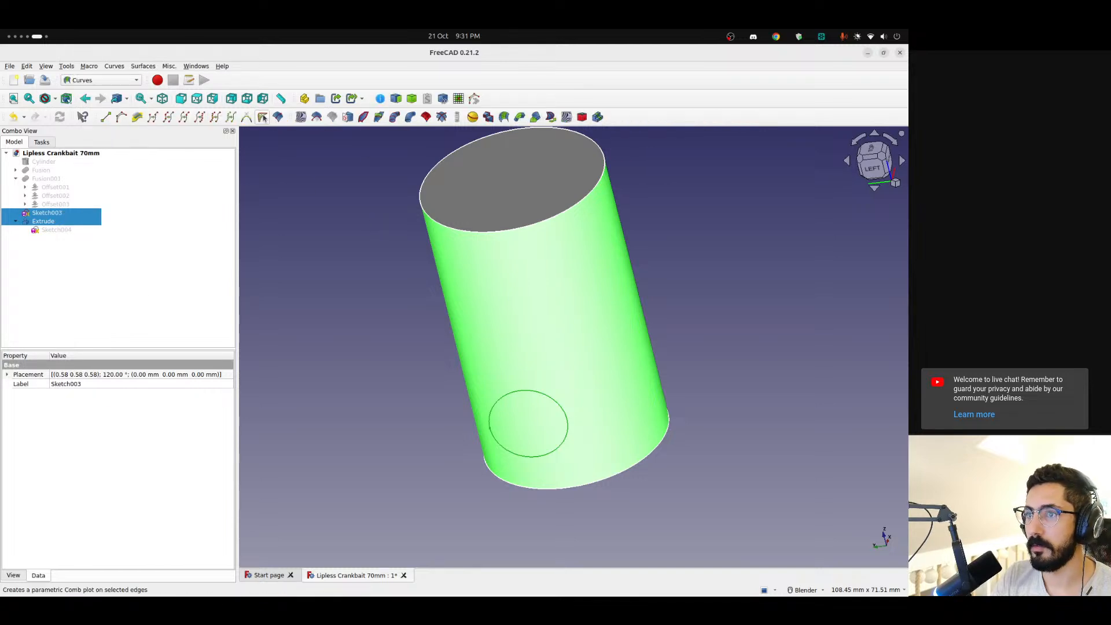
pyautogui.click(347, 118)
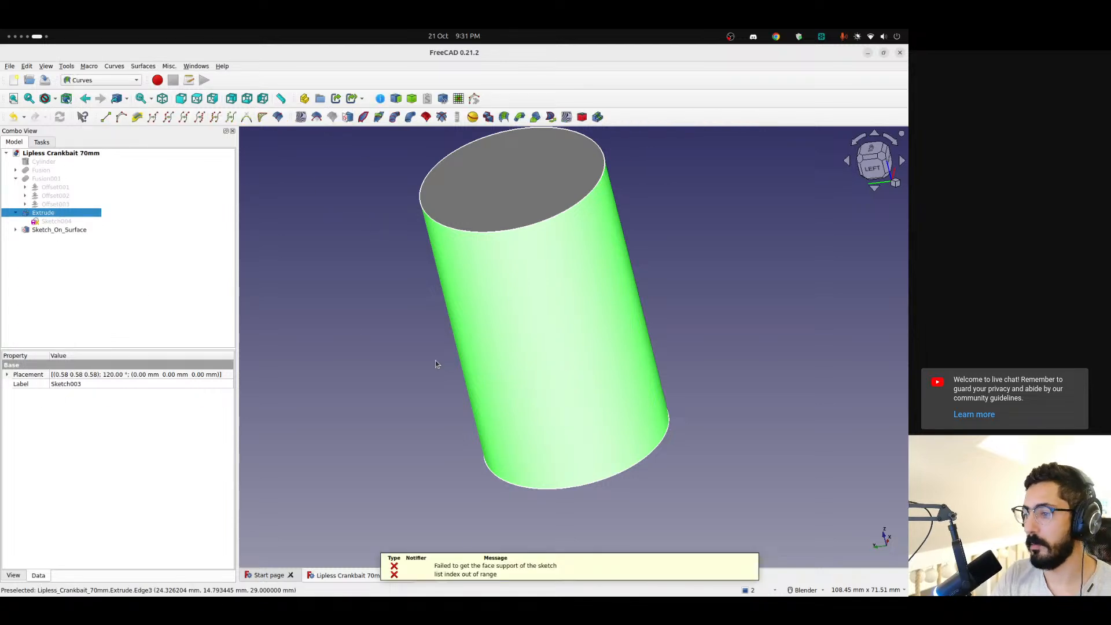
pyautogui.click(440, 380)
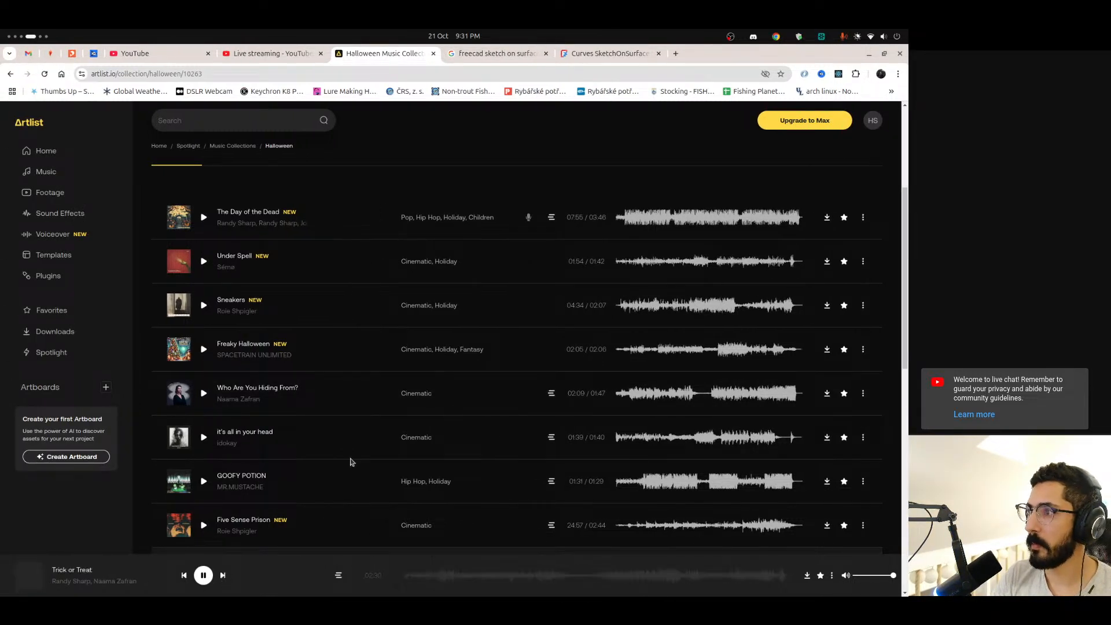
# Open FreeCAD's notification list and copy the error message about the sketch's face support
pyautogui.hotkey('ctrl', 'alt', 'Right')
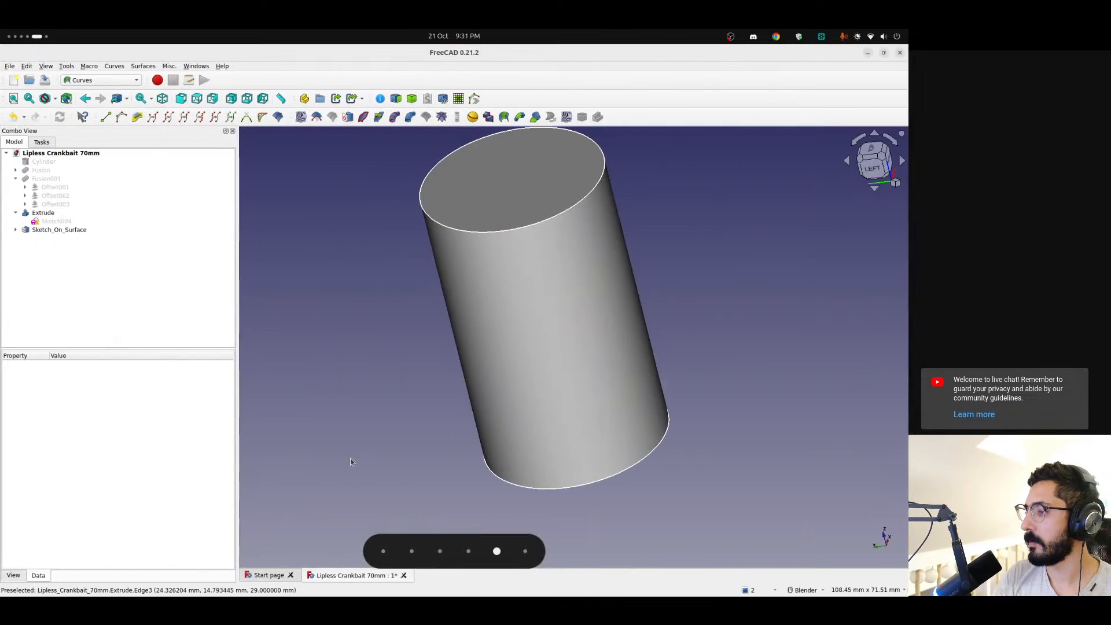
pyautogui.click(753, 588)
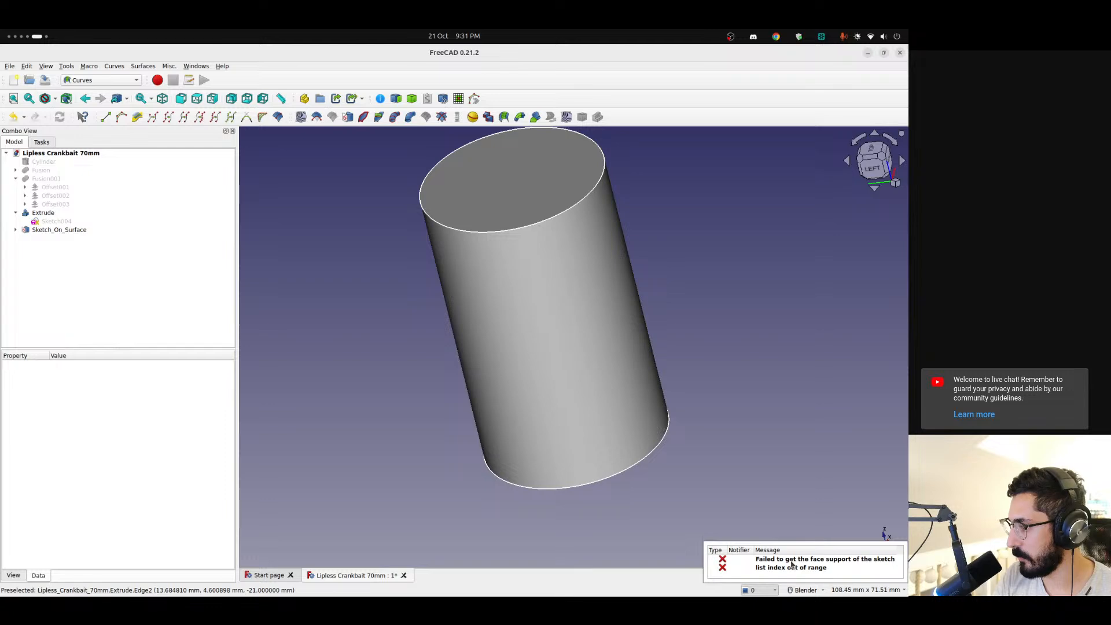
pyautogui.rightClick(792, 565)
pyautogui.click(781, 563)
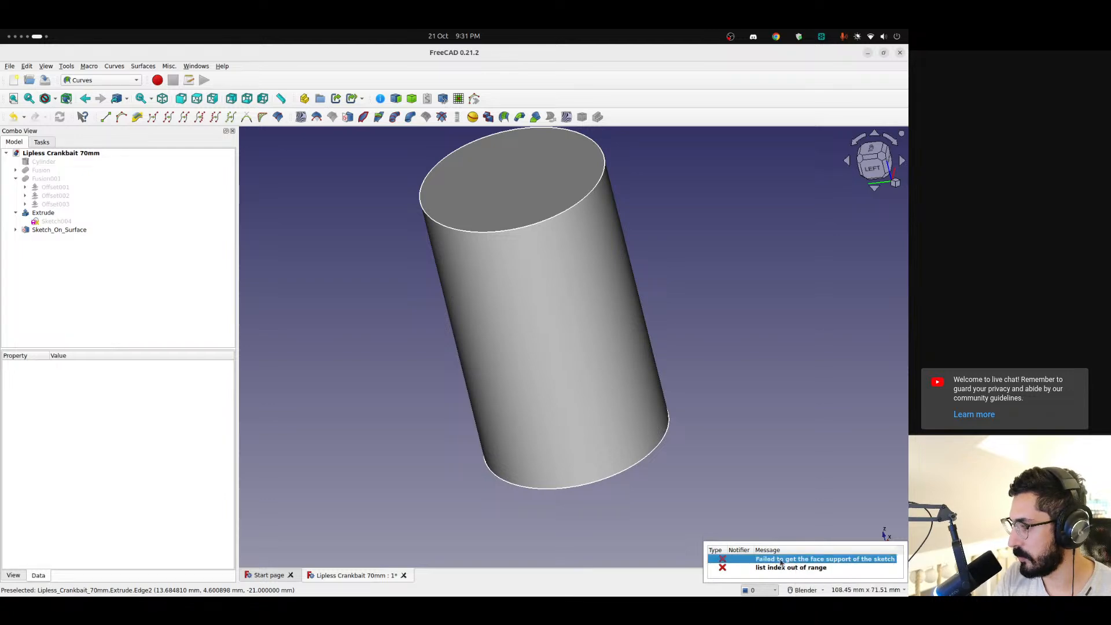
# Search the web in Chrome for "freecad Failed to get the face support of the sketch" and open the forum thread on mapping sketches to curved surfaces
pyautogui.hotkey('ctrl', 'alt', 'Left')
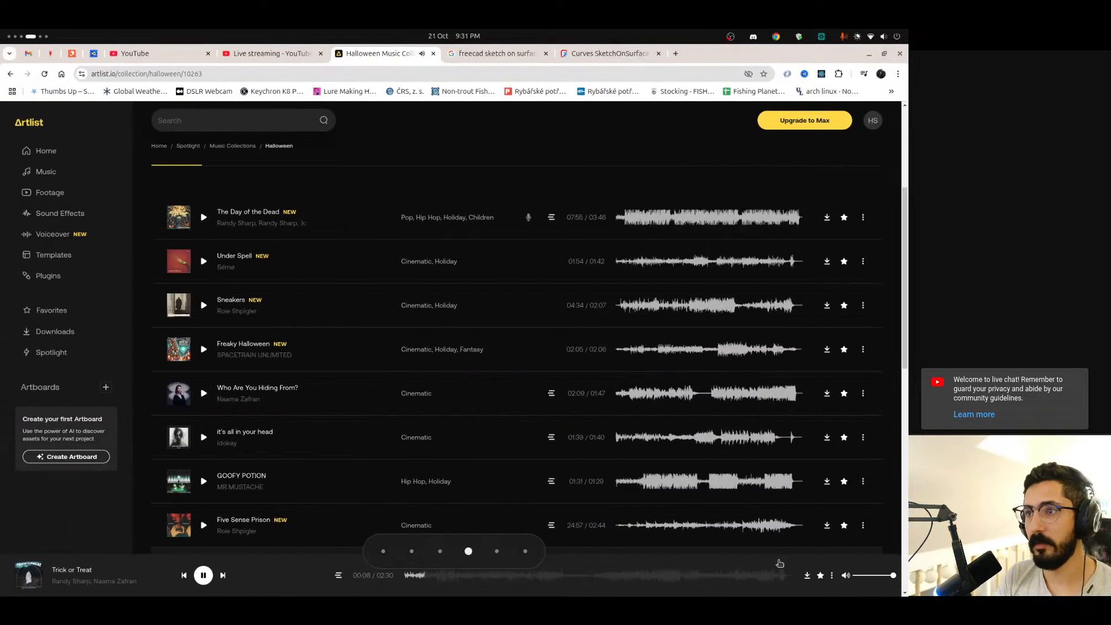
pyautogui.hotkey('ctrl', 't')
pyautogui.write('free')
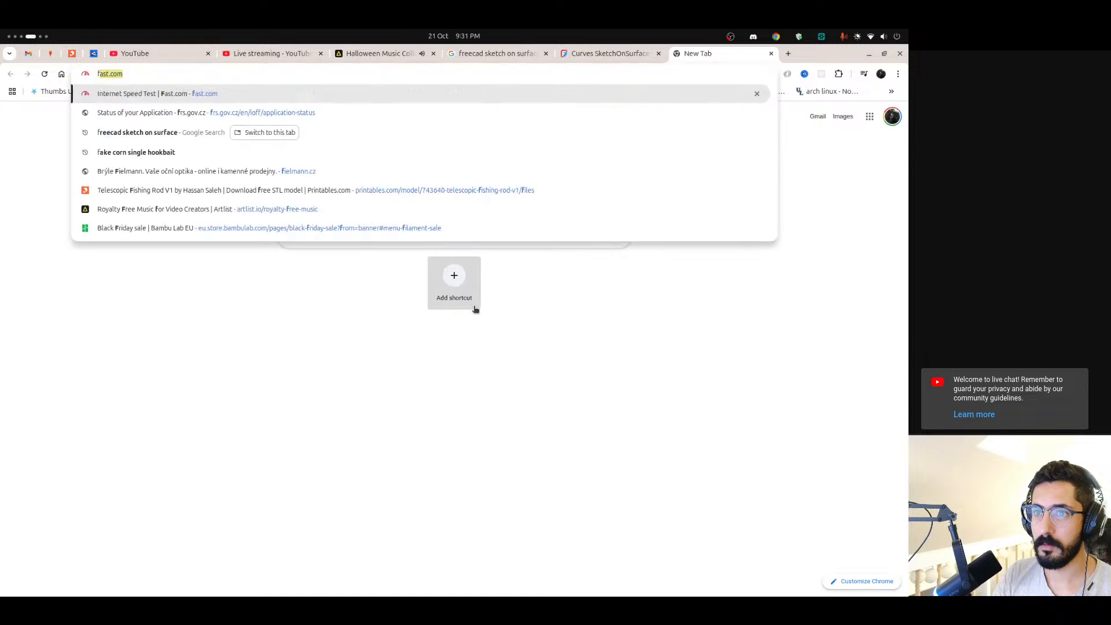
pyautogui.write('cad')
pyautogui.write('Failed to get the face support of the sketch')
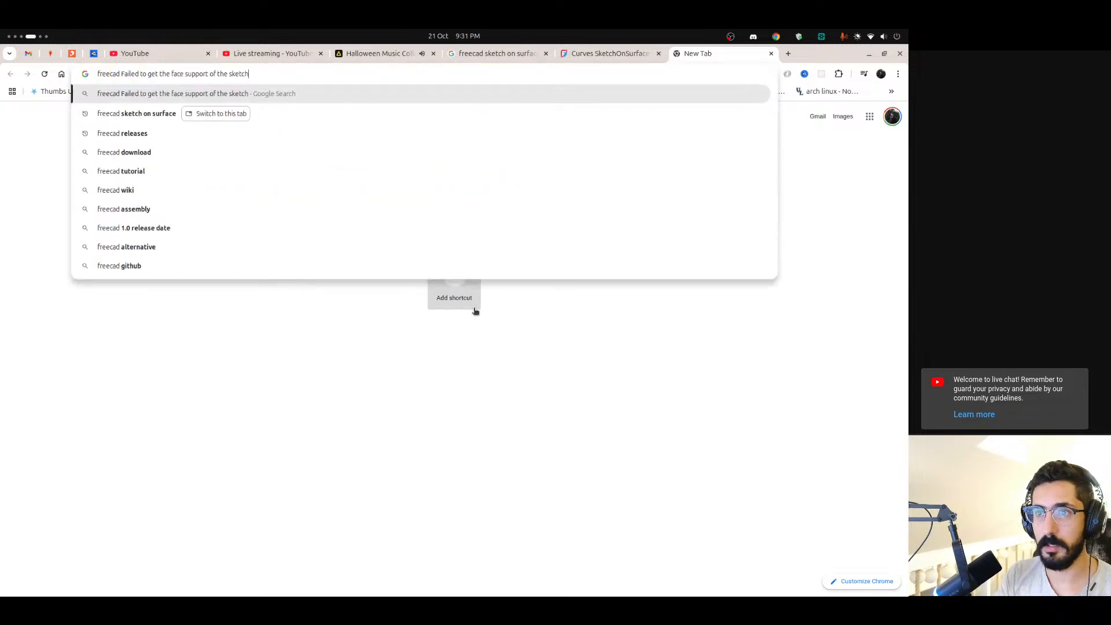
pyautogui.press('Return')
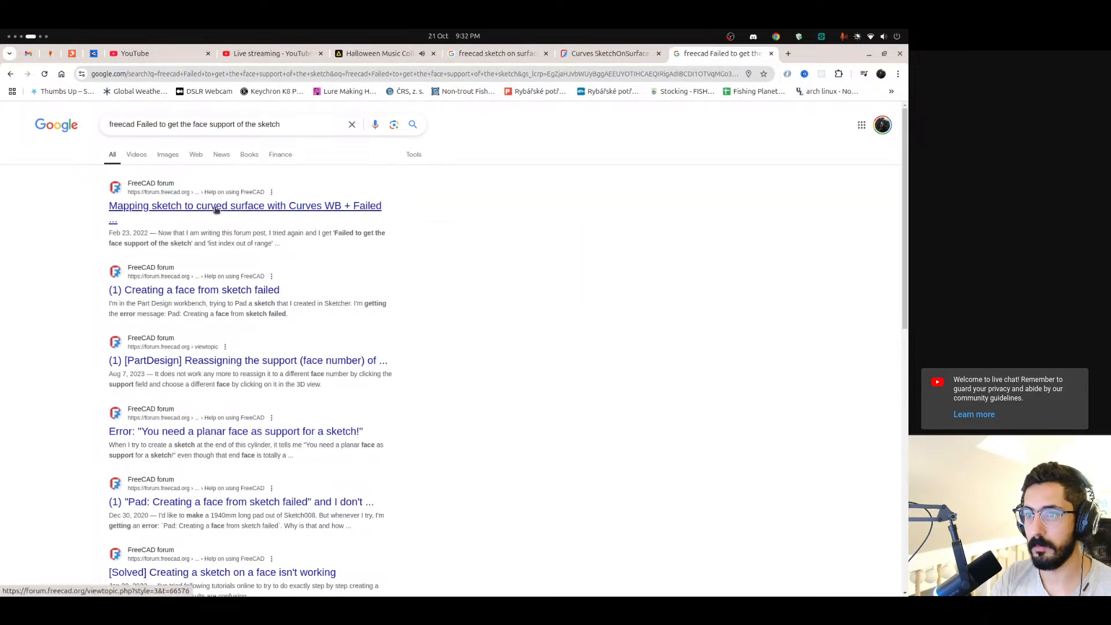
pyautogui.click(215, 210)
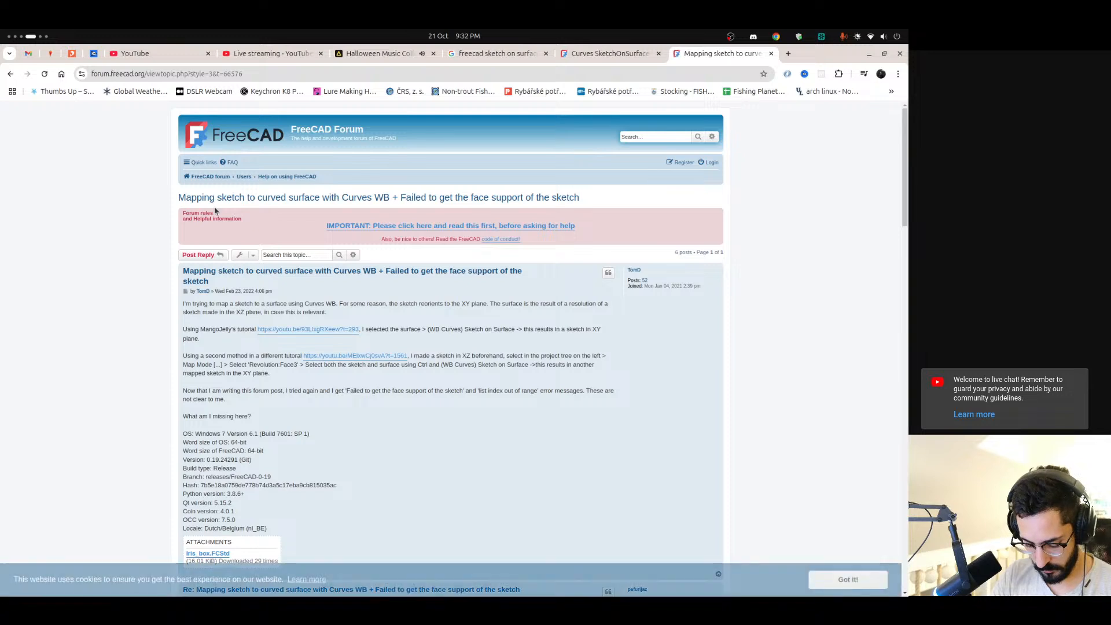
# Read the forum thread's opening post about mapping a sketch to a curved surface with the Curves workbench
pyautogui.scroll(-1, 228, 348)
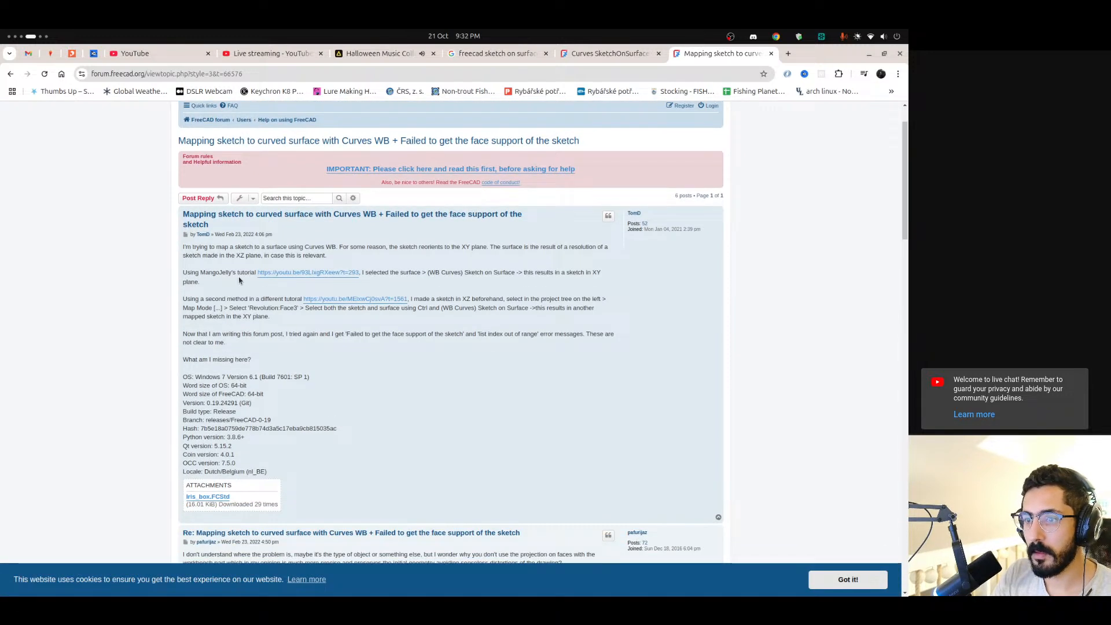
pyautogui.scroll(-1, 238, 276)
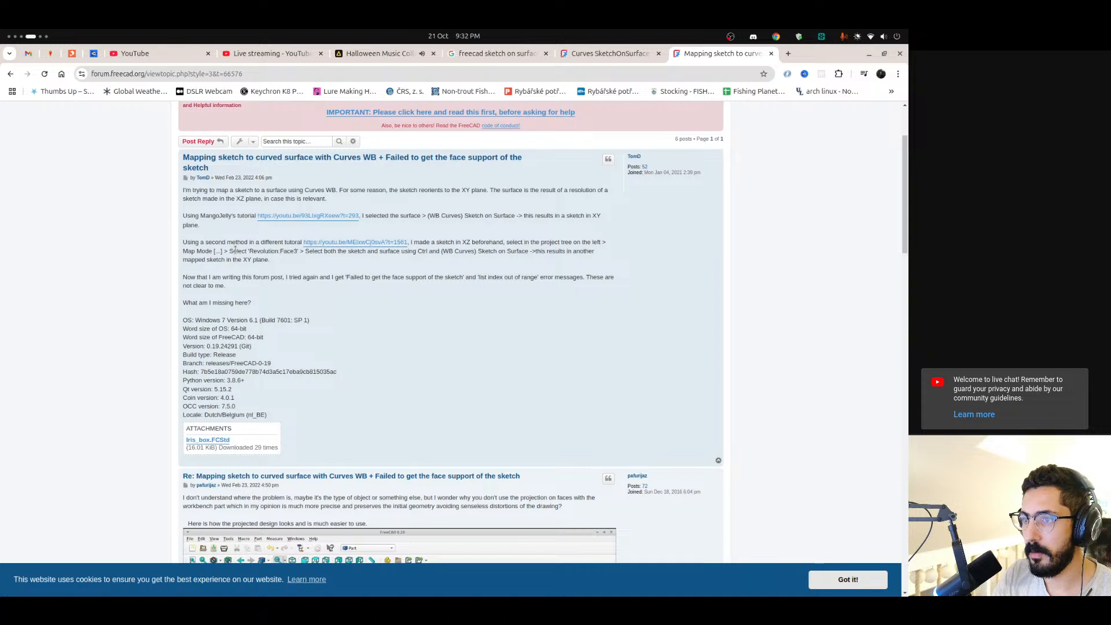
pyautogui.moveTo(418, 243); pyautogui.dragTo(570, 243)
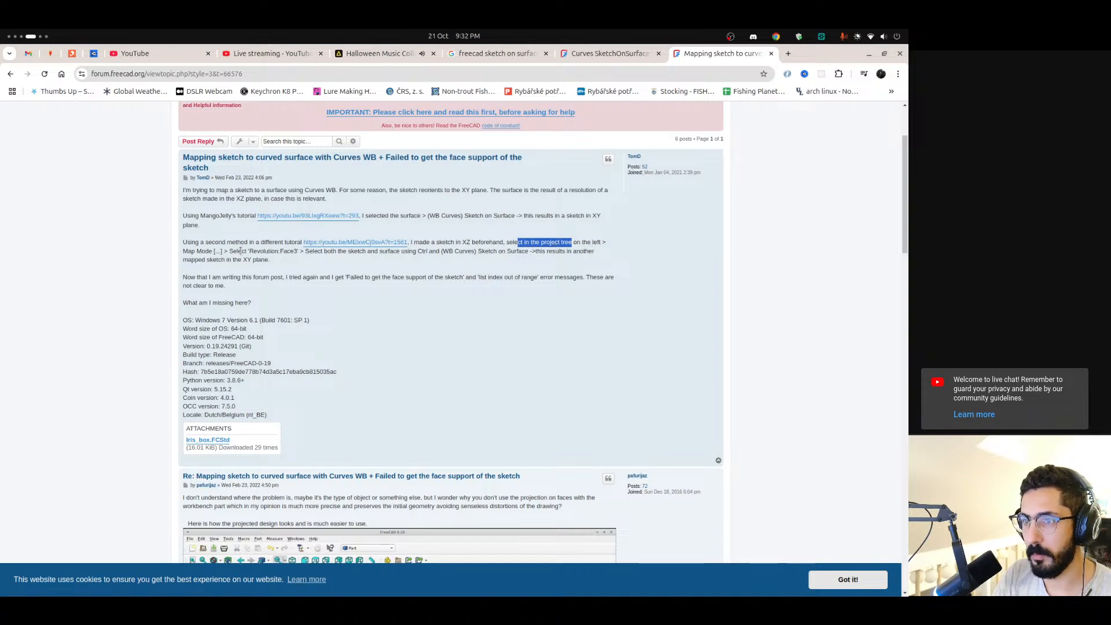
pyautogui.moveTo(227, 252); pyautogui.dragTo(262, 252)
pyautogui.click(278, 251)
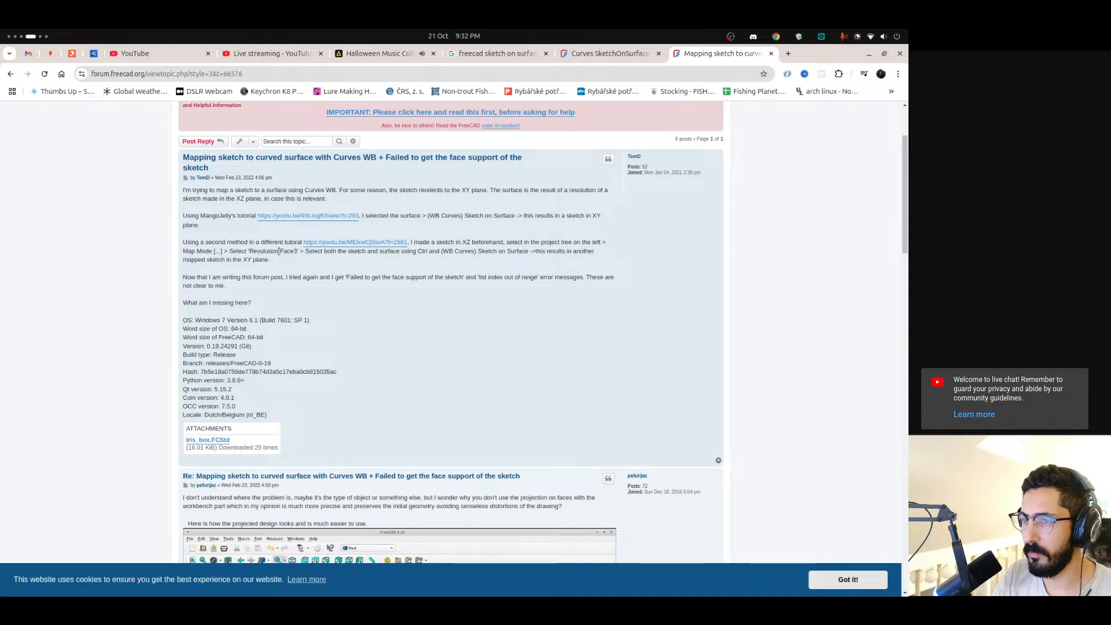
# Read the thread's replies, focusing on the suggestion to project the sketch onto faces with the Part workbench
pyautogui.scroll(-5, 328, 256)
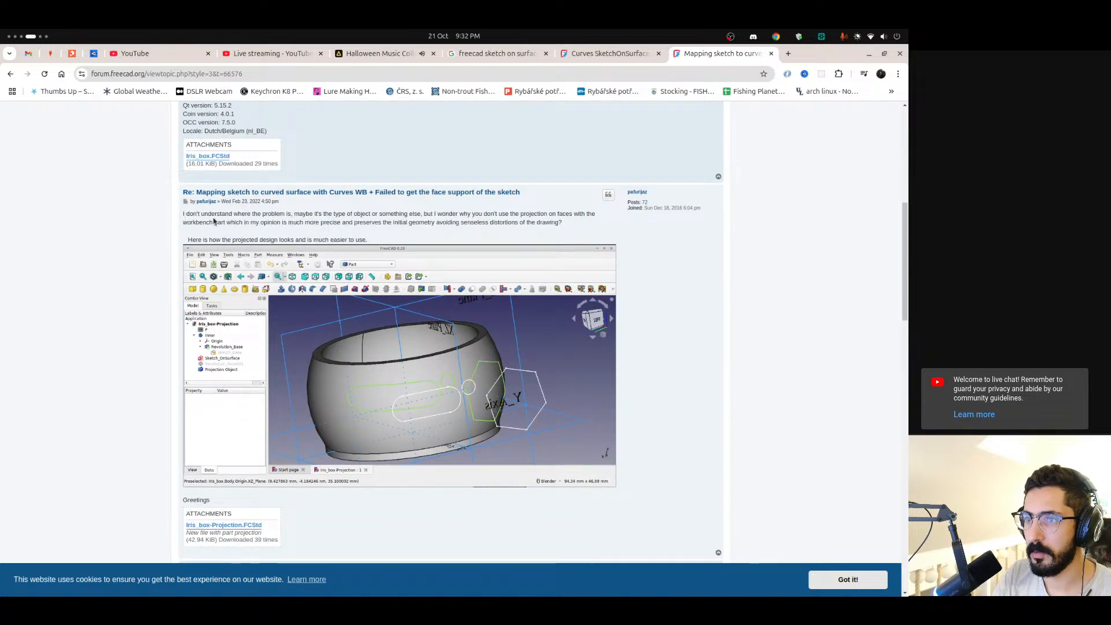
pyautogui.moveTo(243, 215); pyautogui.dragTo(398, 214)
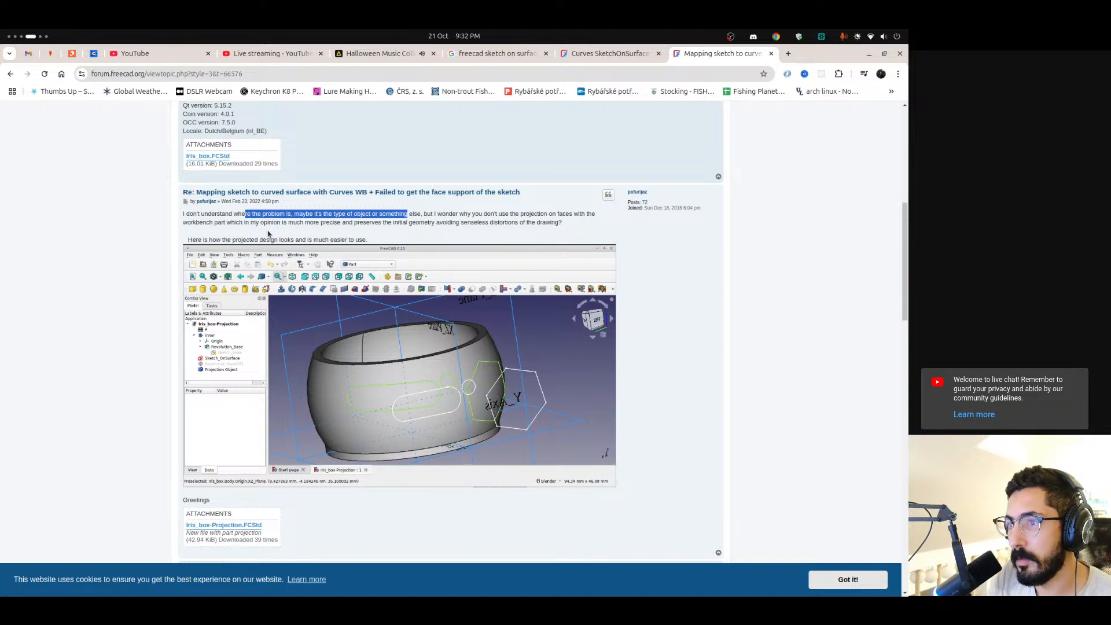
pyautogui.moveTo(289, 224); pyautogui.dragTo(323, 223)
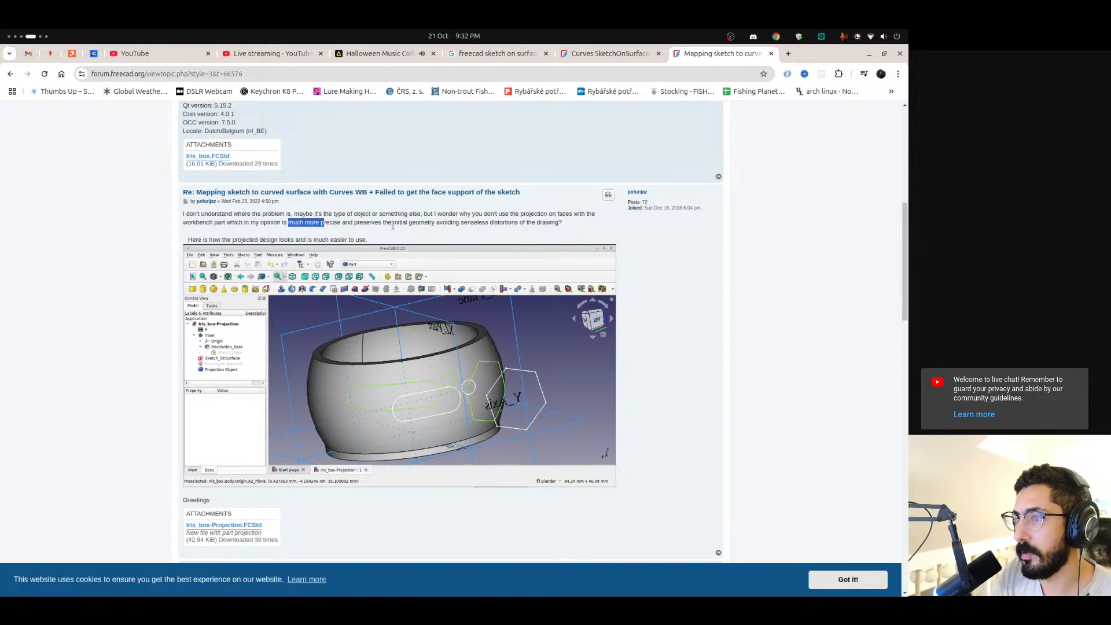
pyautogui.moveTo(431, 224); pyautogui.dragTo(478, 229)
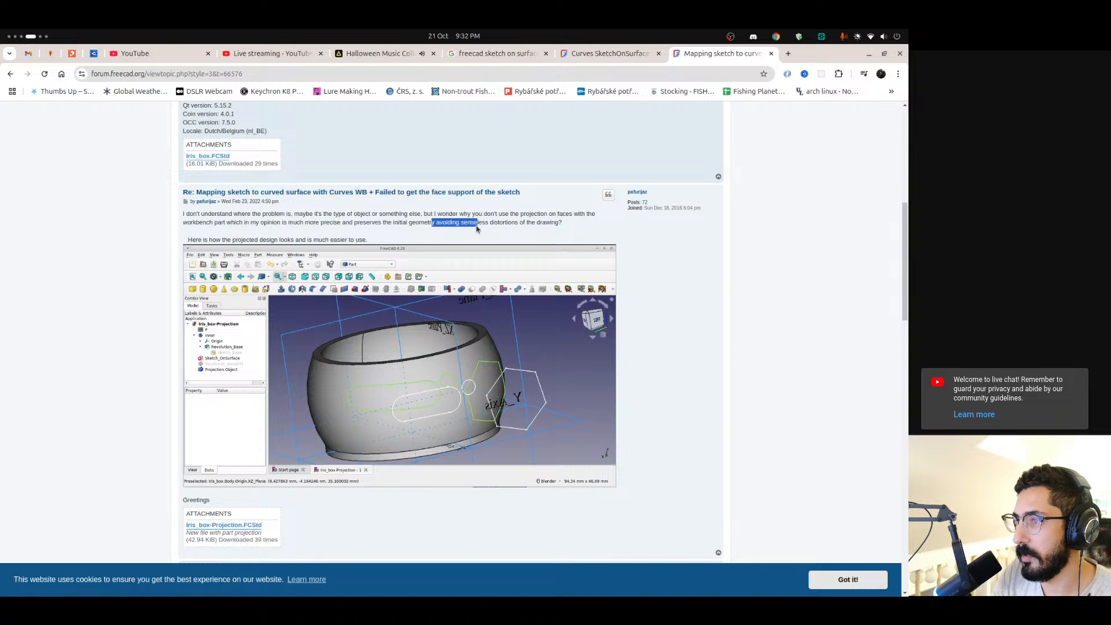
pyautogui.click(503, 222)
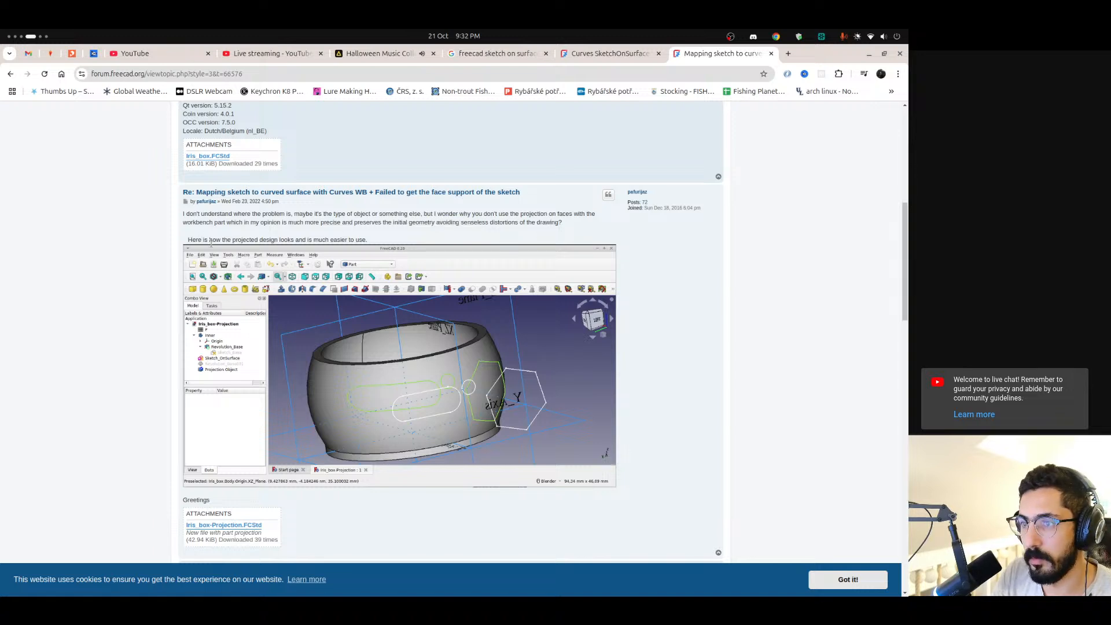
pyautogui.scroll(-2, 211, 243)
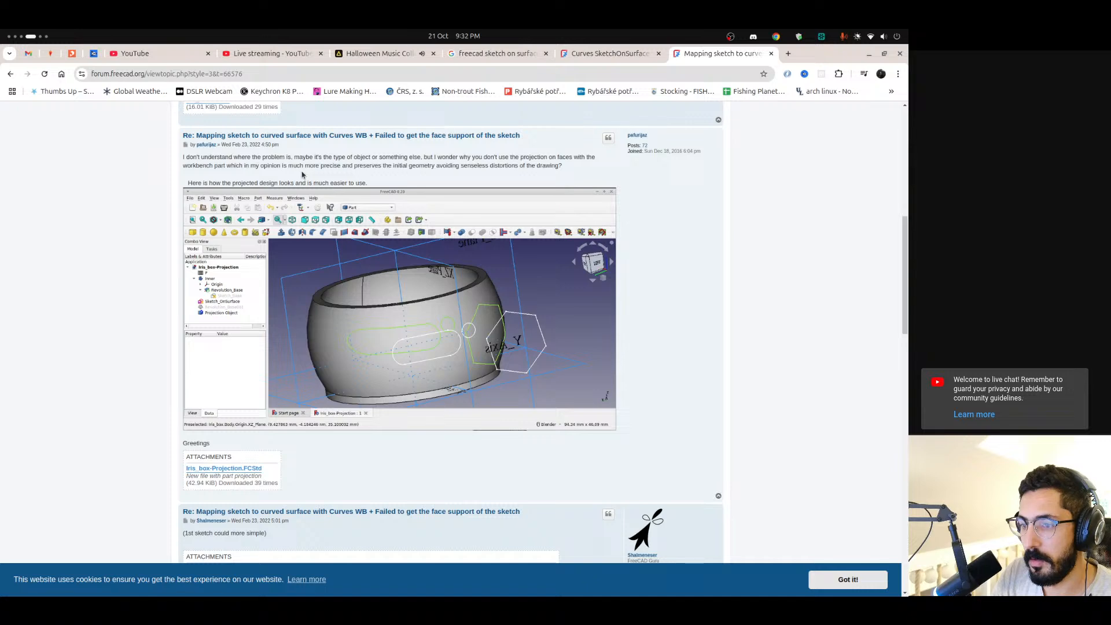
pyautogui.scroll(-16, 301, 175)
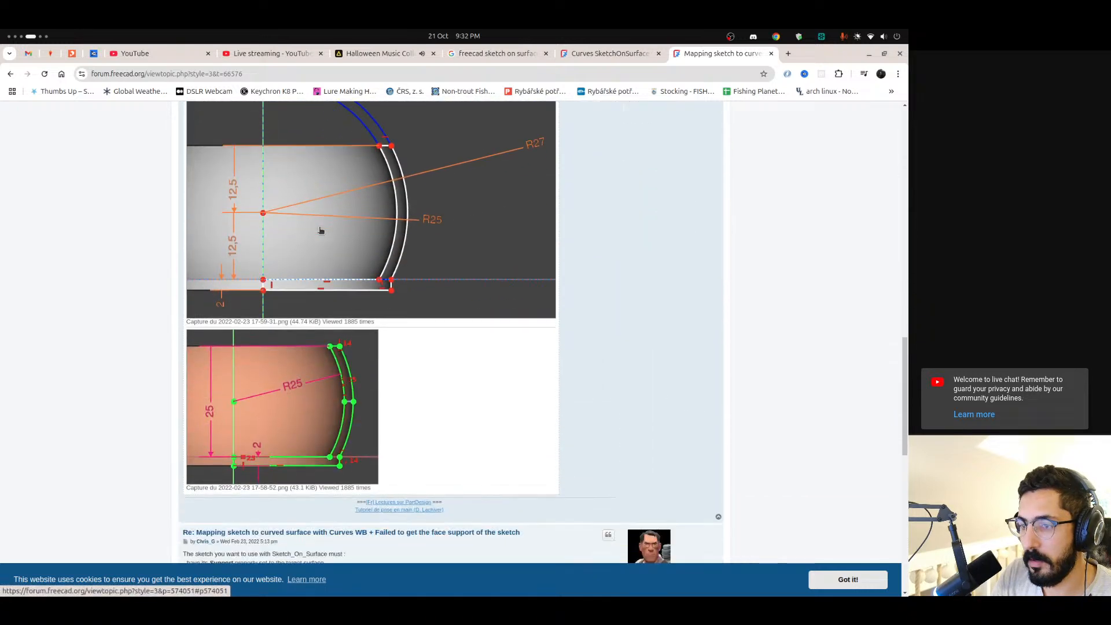
pyautogui.scroll(18, 319, 230)
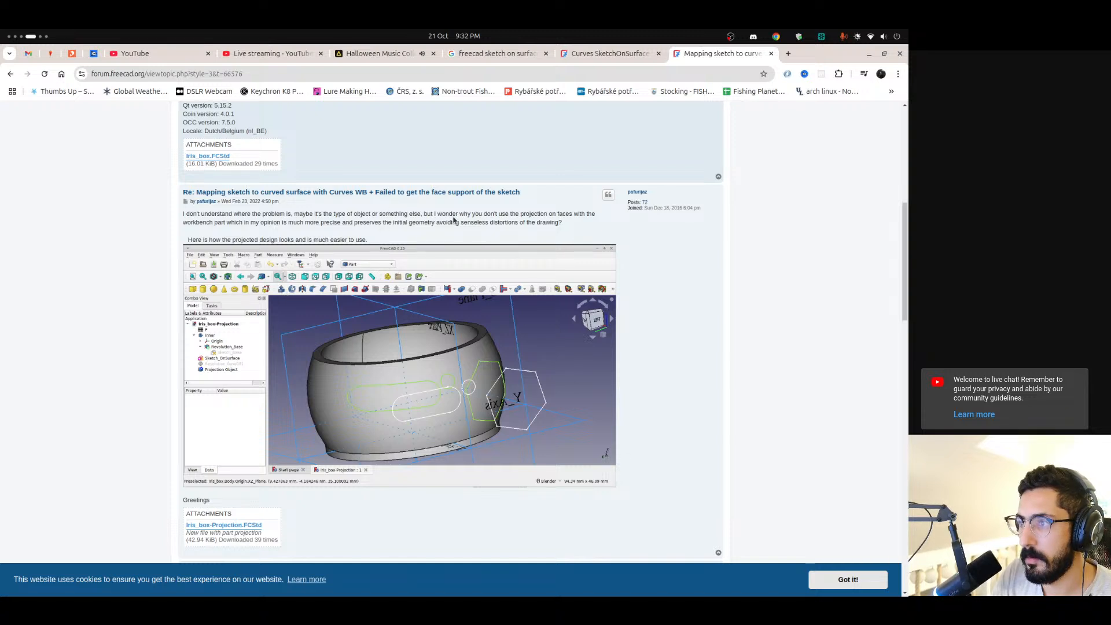
pyautogui.moveTo(521, 213); pyautogui.dragTo(547, 216)
# Switch to FreeCAD, change to the Part workbench and locate the Create projection on surface command
pyautogui.moveTo(1, 457)
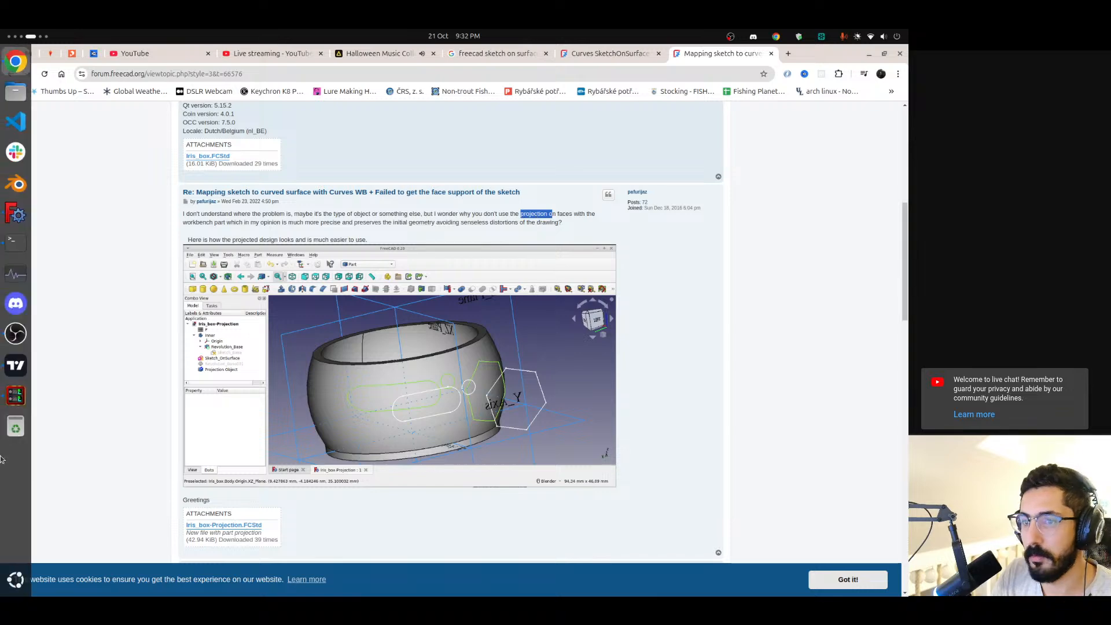
pyautogui.scroll(-1, 3, 457)
pyautogui.click(101, 80)
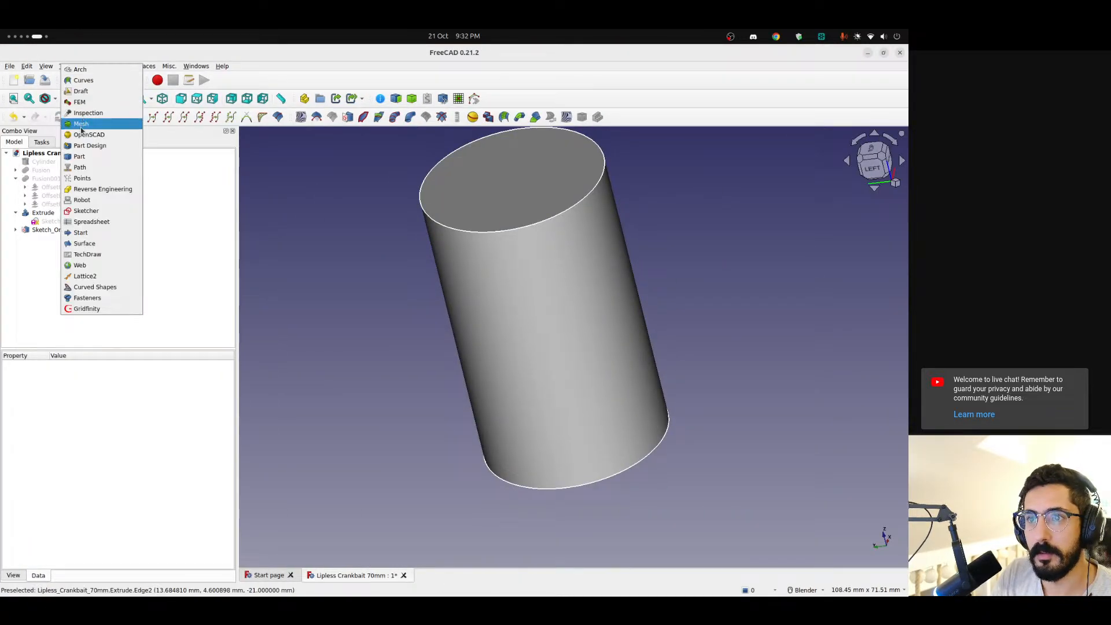
pyautogui.click(95, 158)
pyautogui.click(110, 66)
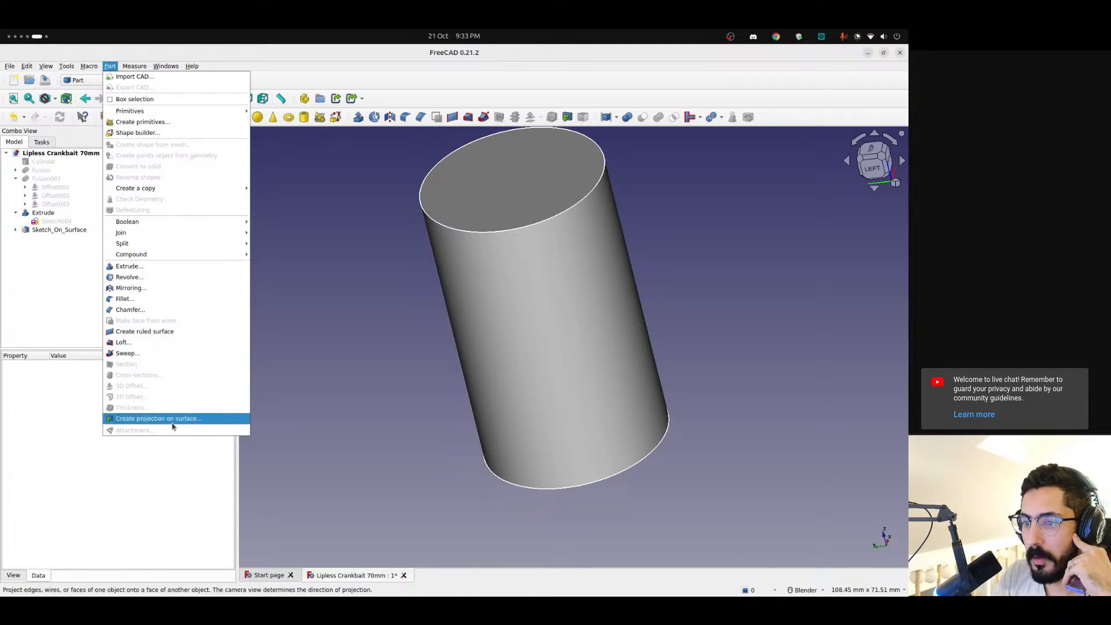
pyautogui.click(66, 301)
# Delete the Sketch_On_Surface object and make the small circle sketch Sketch003 visible beside the cylinder
pyautogui.click(54, 231)
pyautogui.press('Delete')
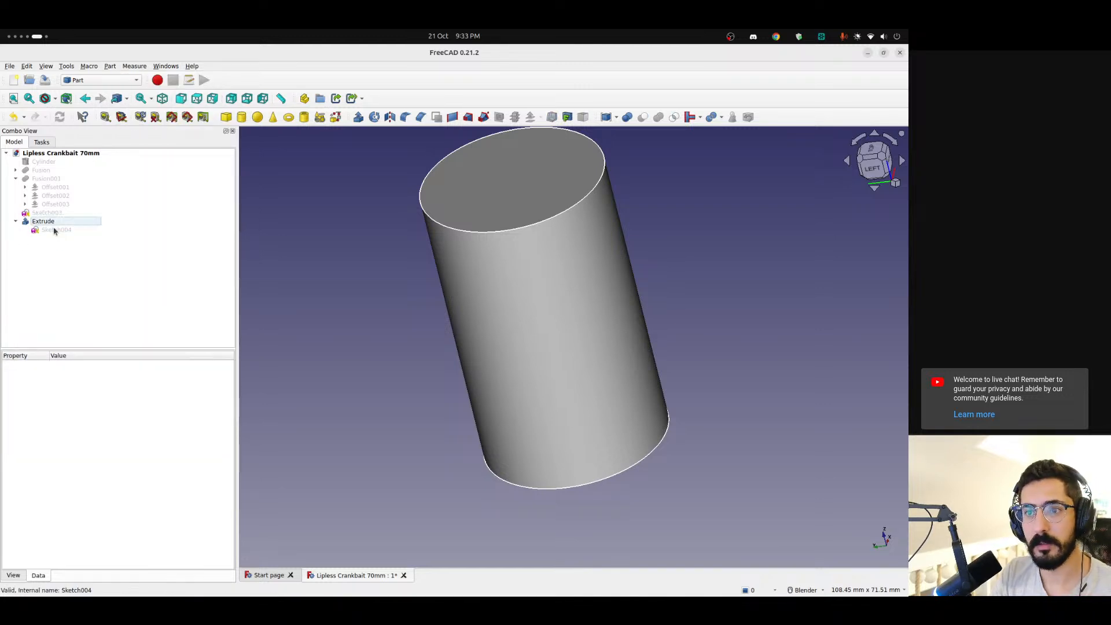
pyautogui.click(44, 213)
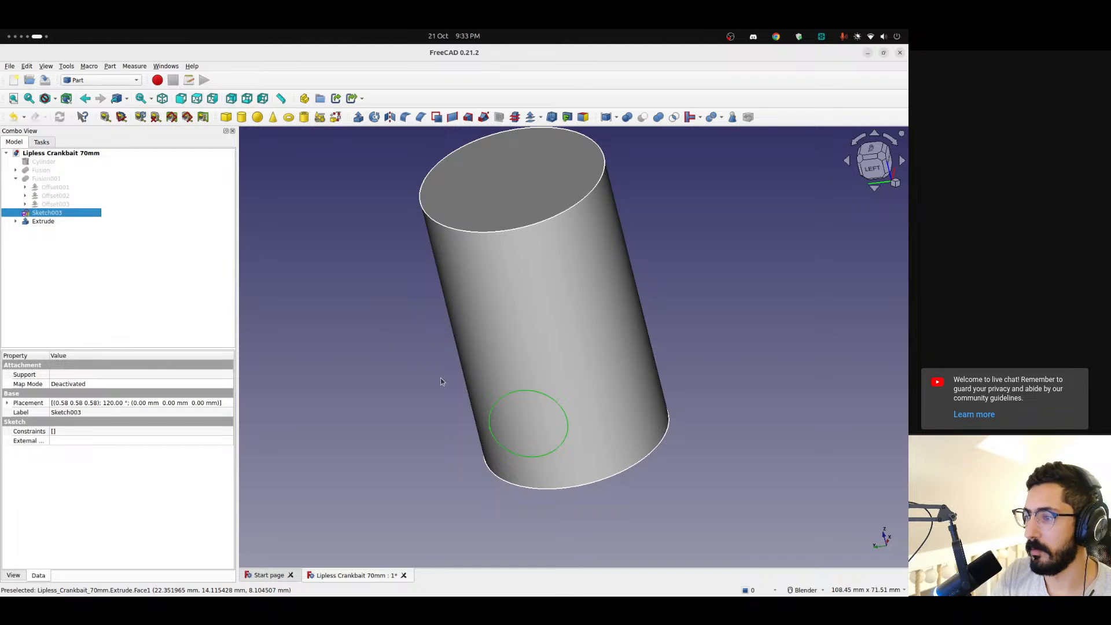
pyautogui.moveTo(440, 377); pyautogui.dragTo(613, 280, button='middle')
pyautogui.click(613, 280)
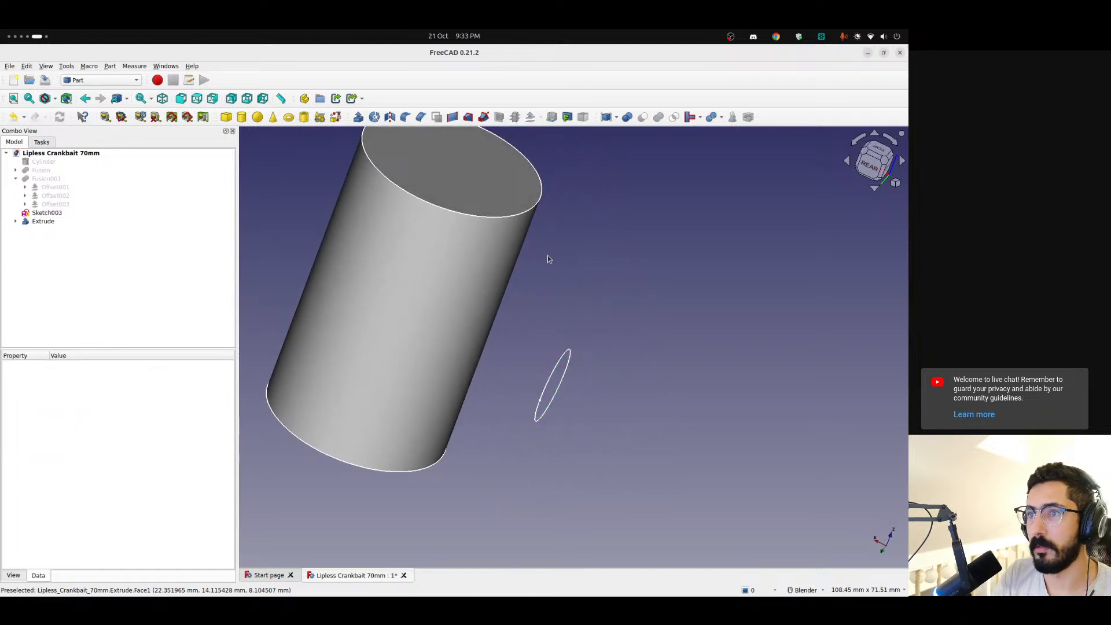
pyautogui.click(122, 82)
pyautogui.click(227, 46)
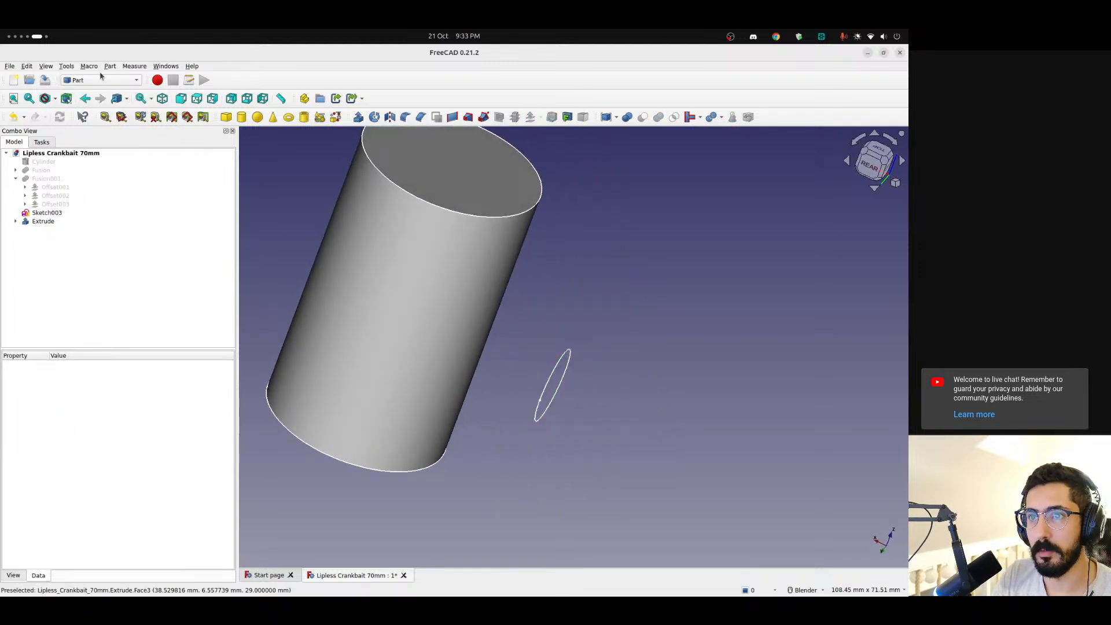
pyautogui.click(110, 66)
pyautogui.click(171, 422)
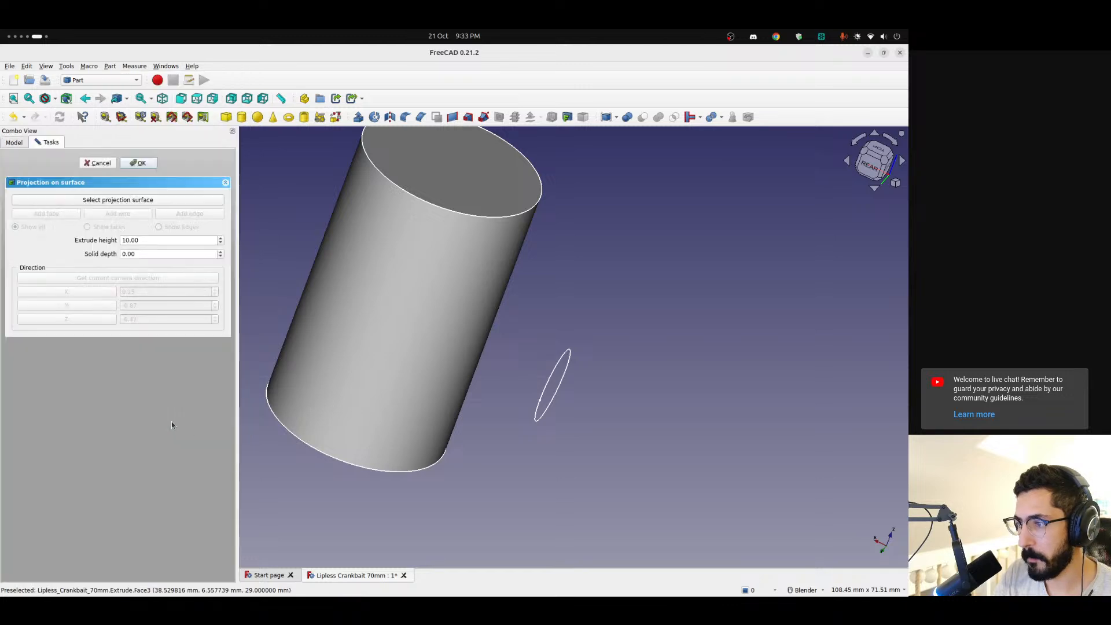
pyautogui.click(157, 200)
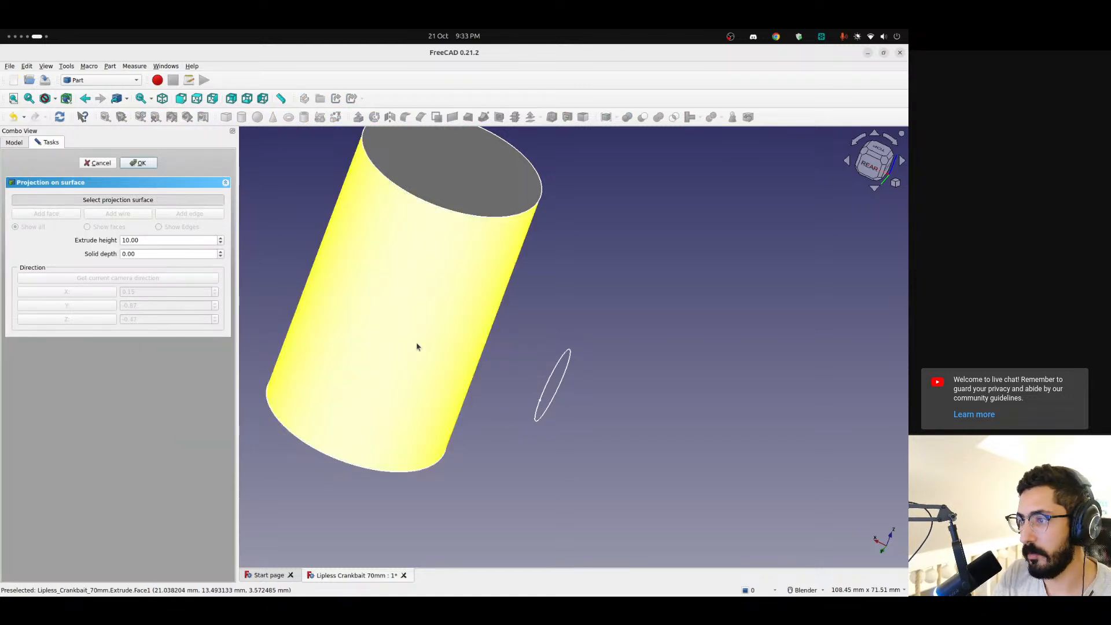
pyautogui.click(447, 413)
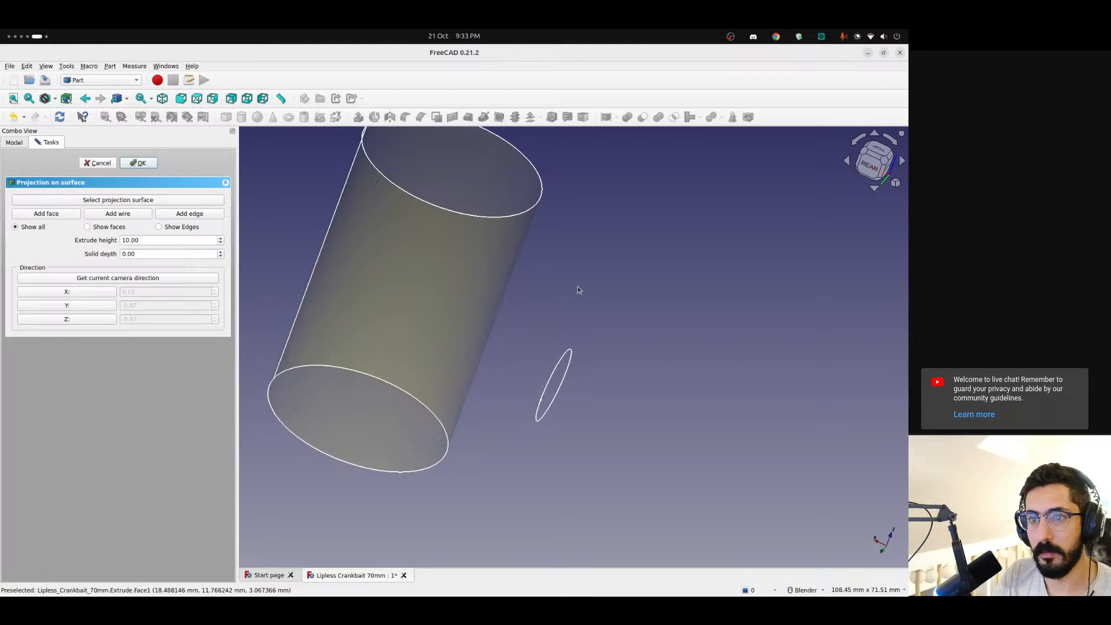
pyautogui.moveTo(578, 289); pyautogui.dragTo(512, 274, button='middle')
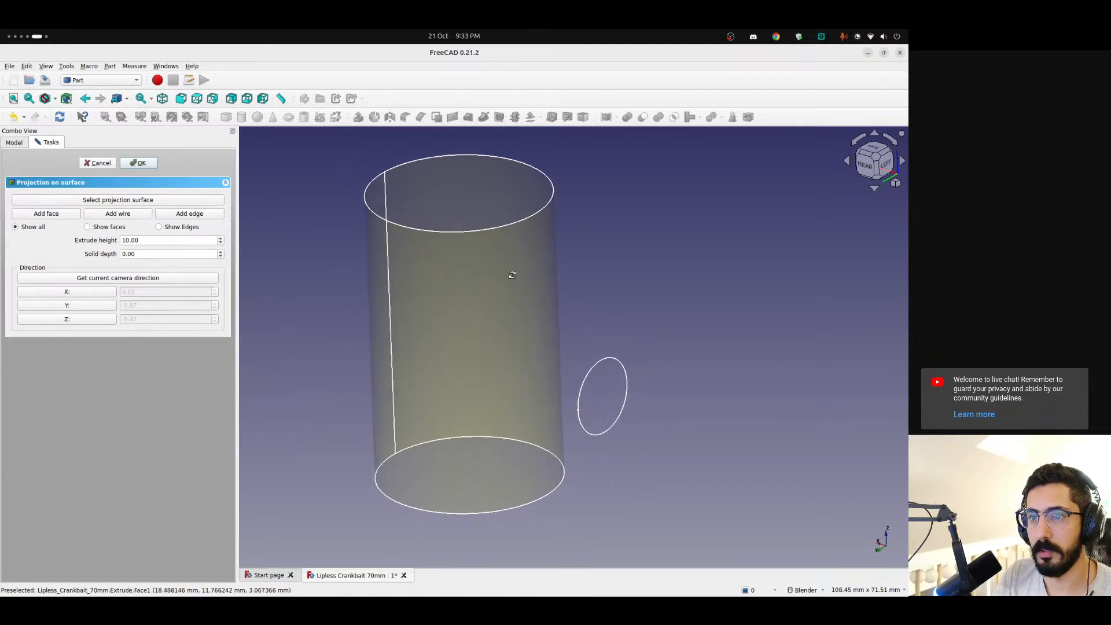
pyautogui.click(150, 200)
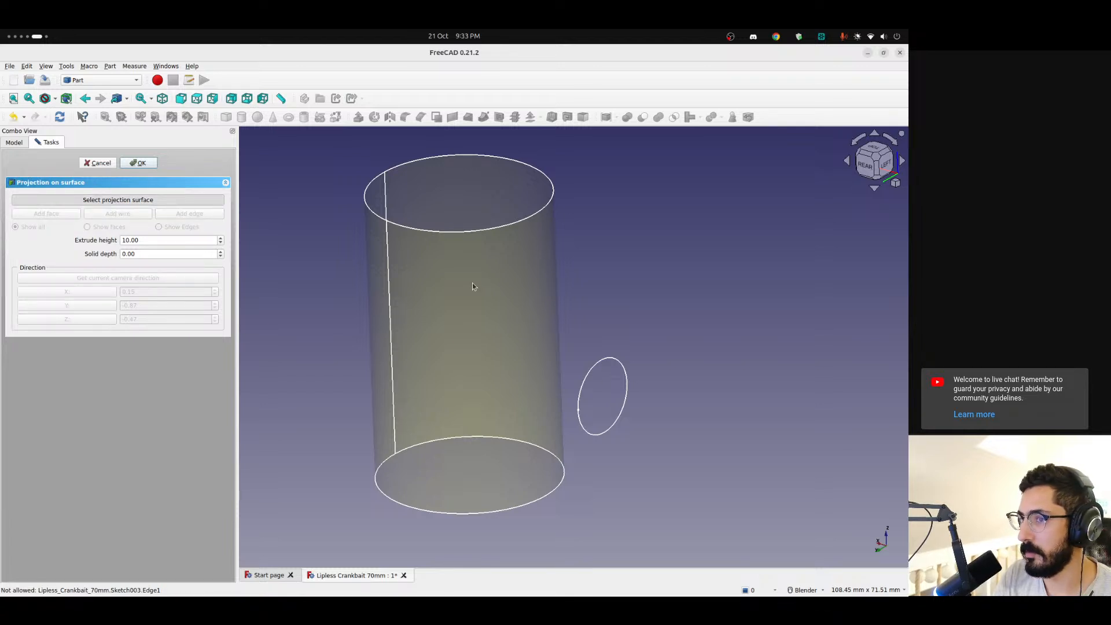
pyautogui.click(97, 164)
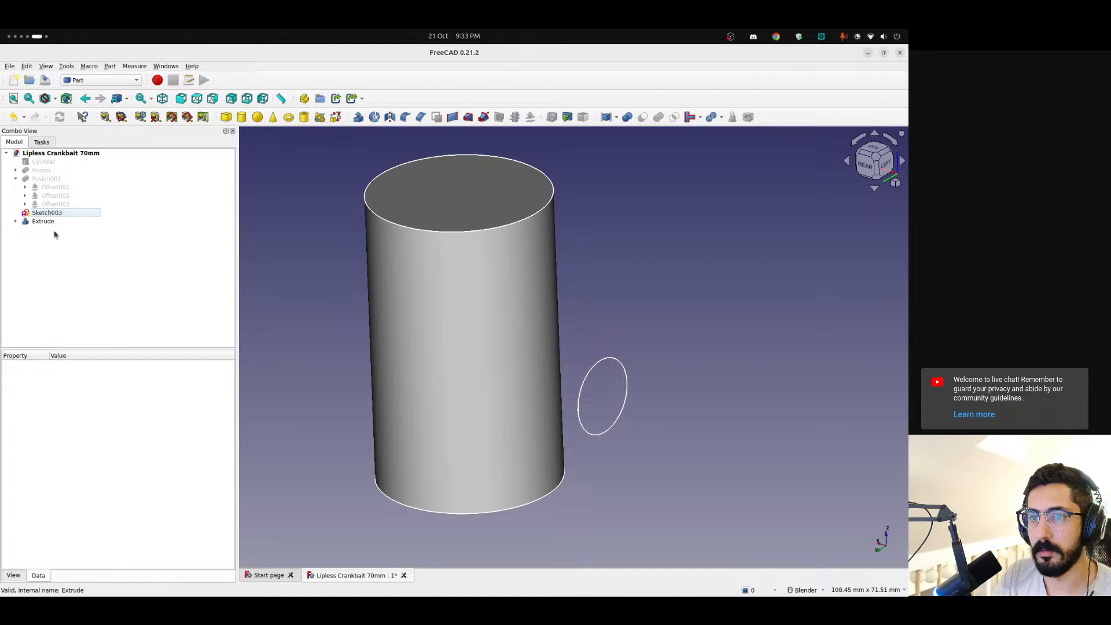
# Create a projection on surface using the cylinder's curved side face as target and the circle sketch as the wire
pyautogui.click(110, 66)
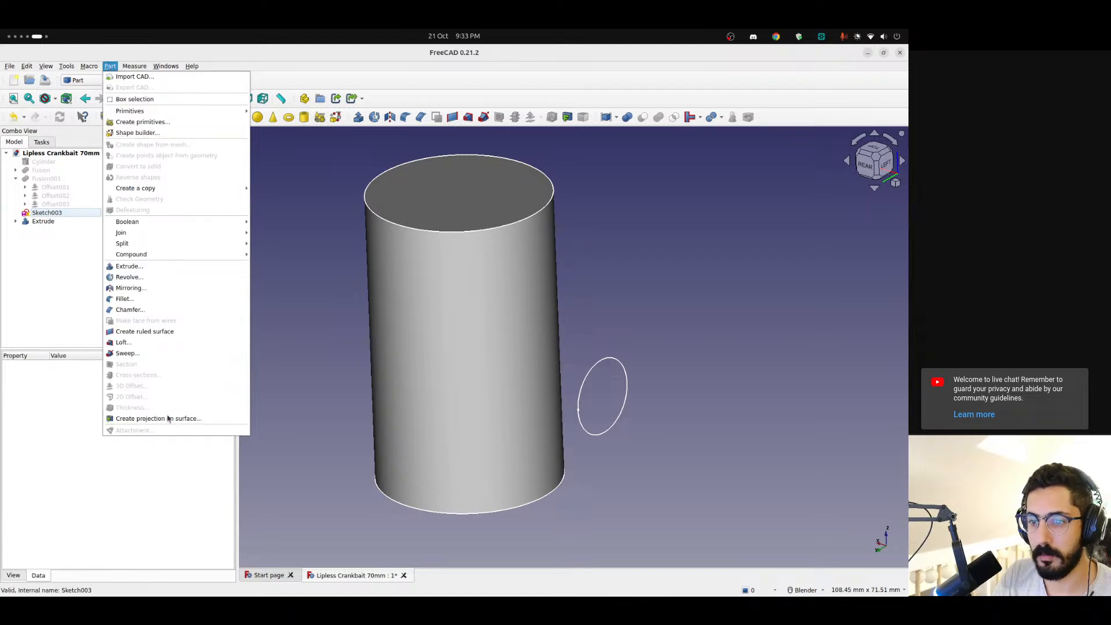
pyautogui.click(168, 419)
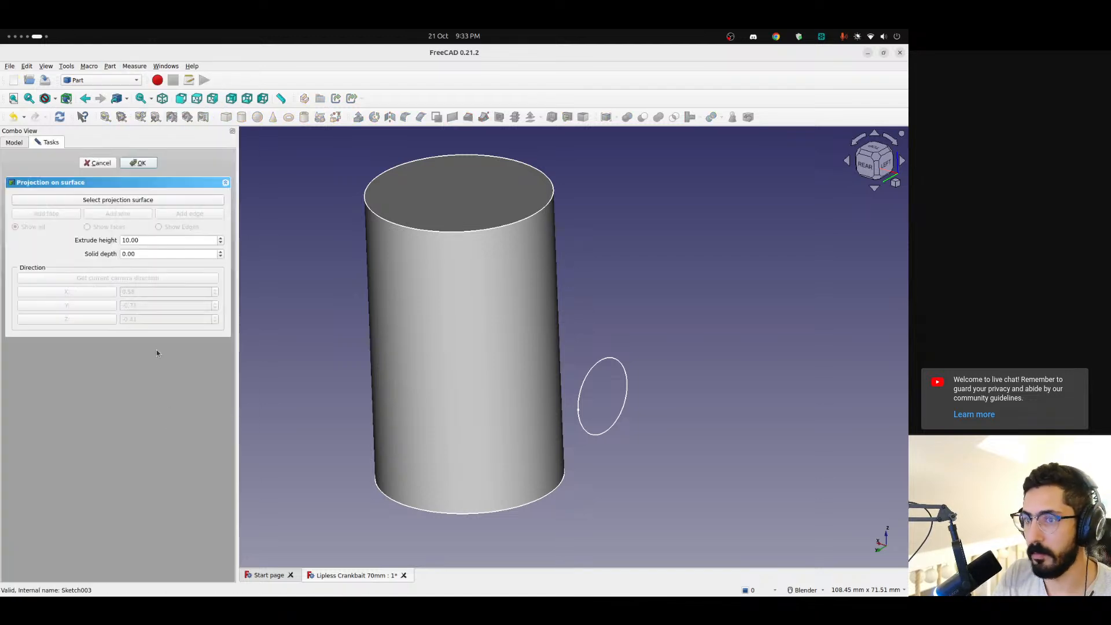
pyautogui.click(123, 201)
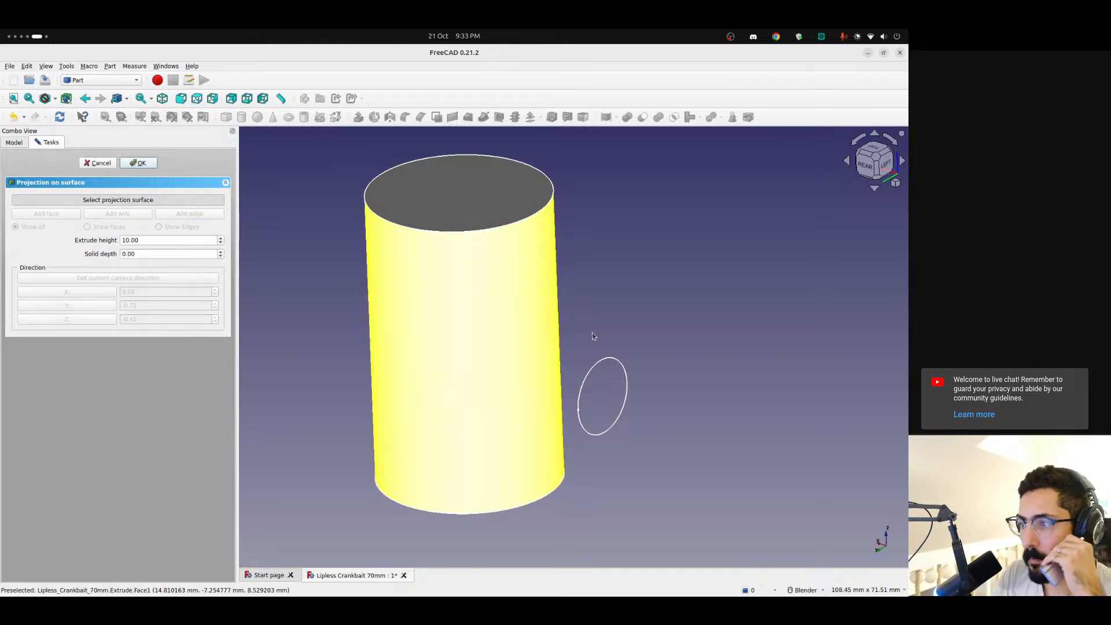
pyautogui.click(516, 341)
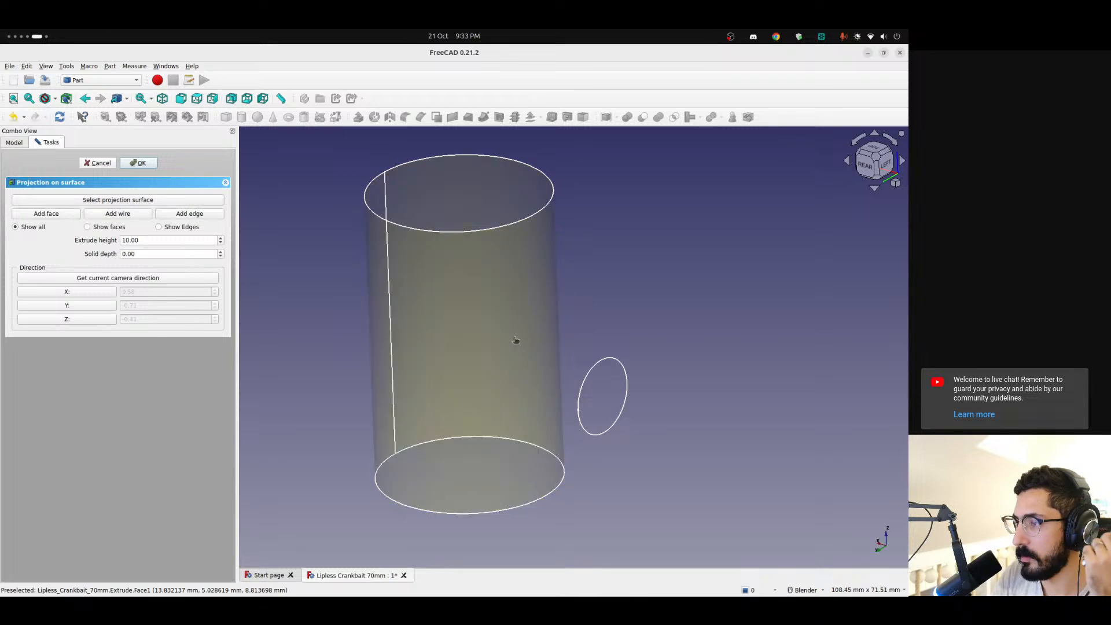
pyautogui.click(126, 215)
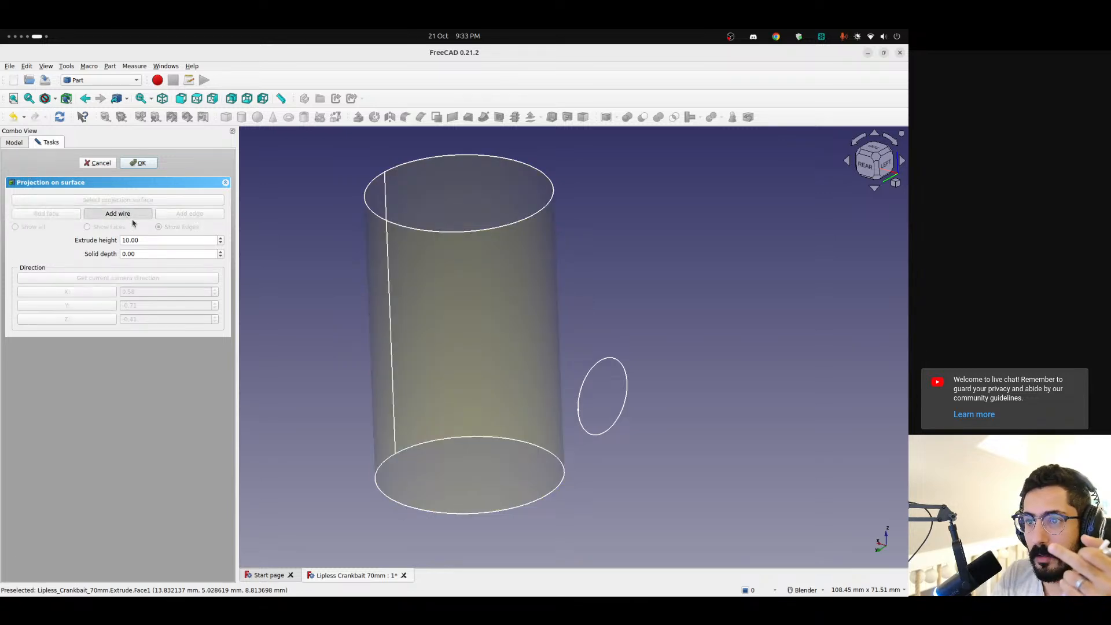
pyautogui.click(611, 402)
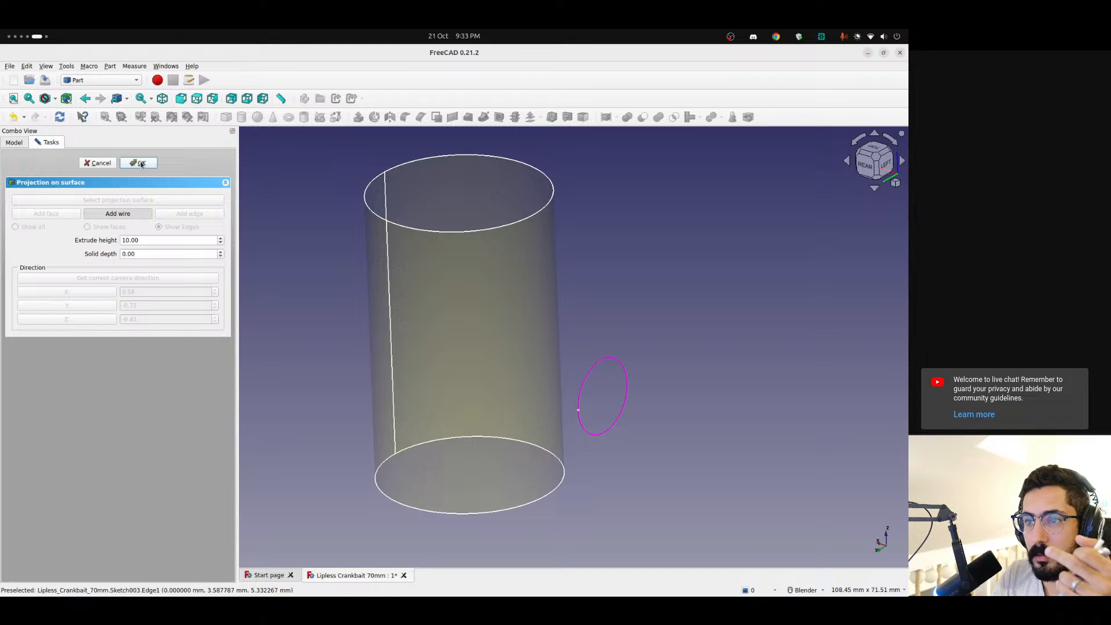
pyautogui.click(113, 216)
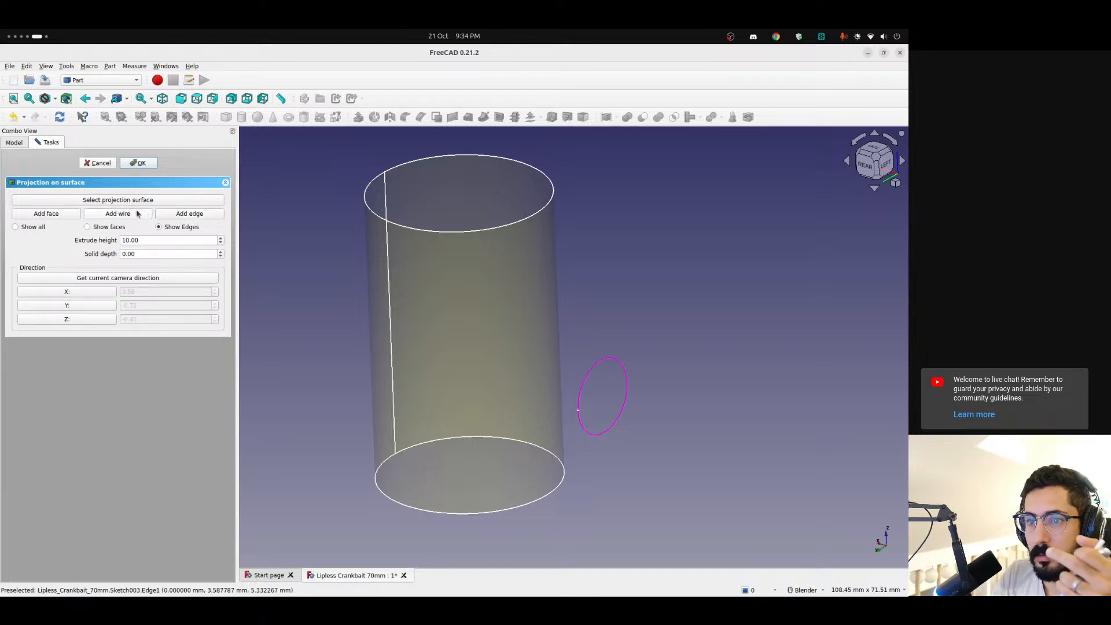
pyautogui.click(139, 164)
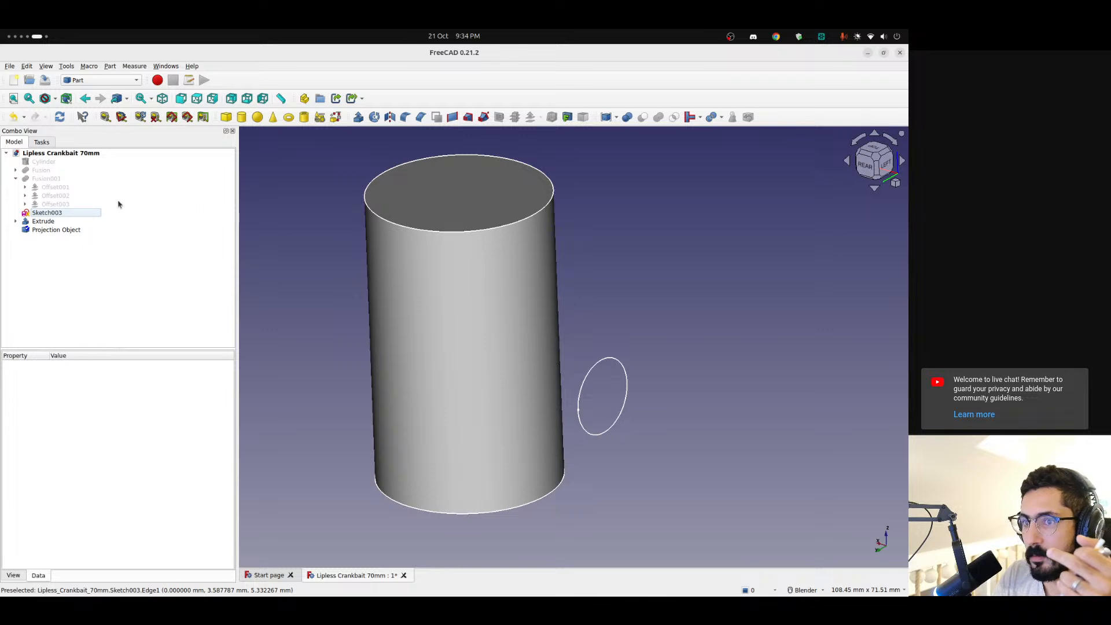
# Inspect the cylinder for the projected circle and delete the Projection Object
pyautogui.moveTo(523, 409); pyautogui.dragTo(283, 386, button='middle')
pyautogui.click(69, 230)
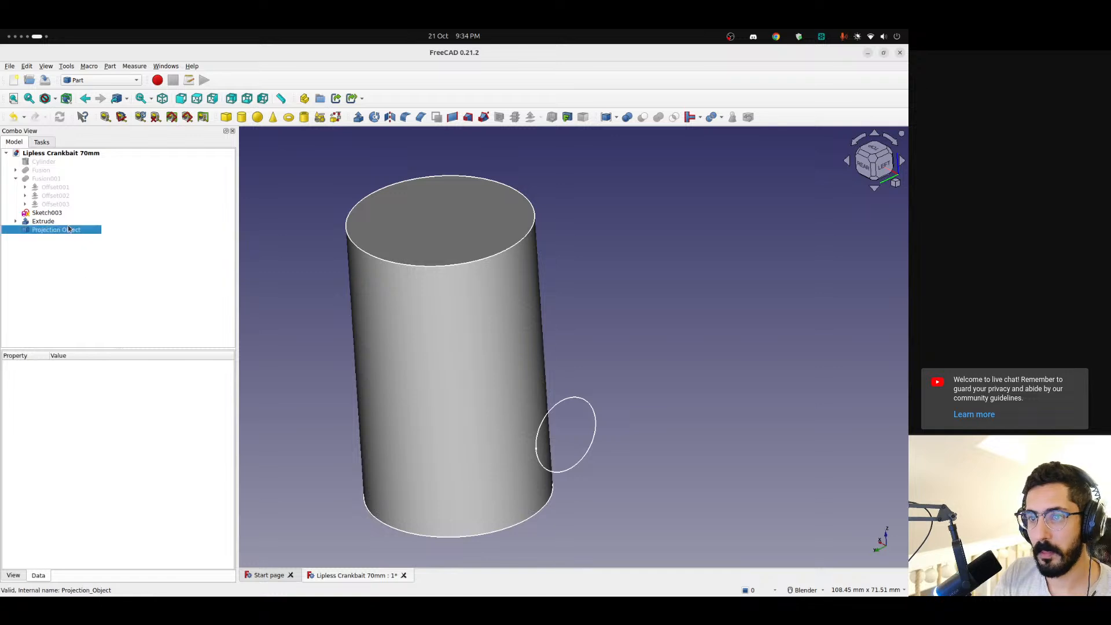
pyautogui.press('Delete')
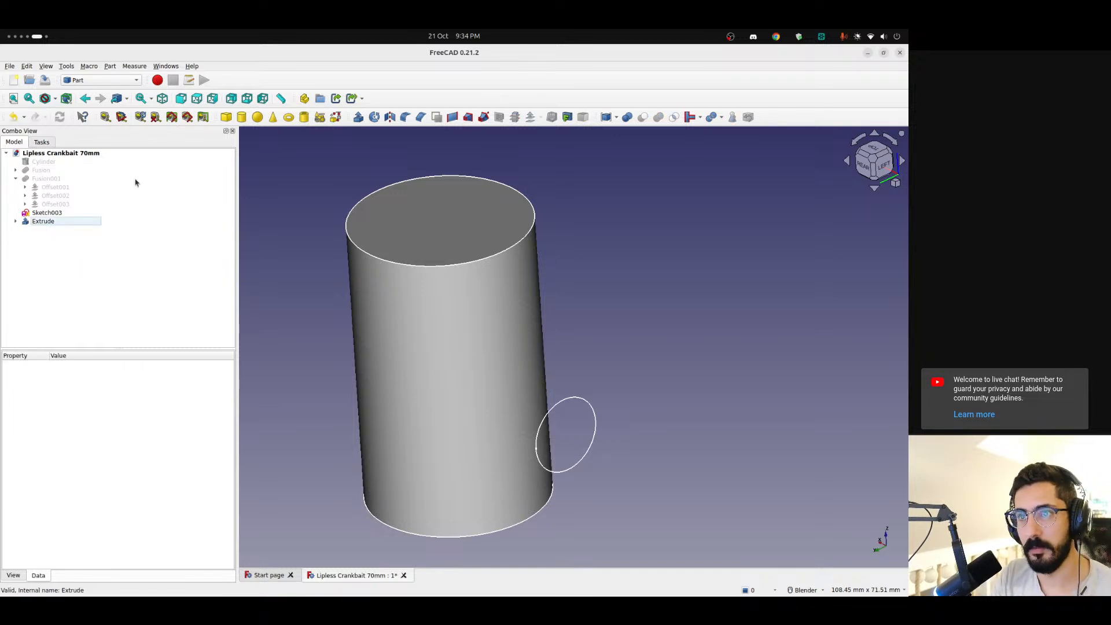
# Create a projection on surface using the cylinder's curved side face as target and the circle sketch's edge as the projected edge
pyautogui.click(110, 66)
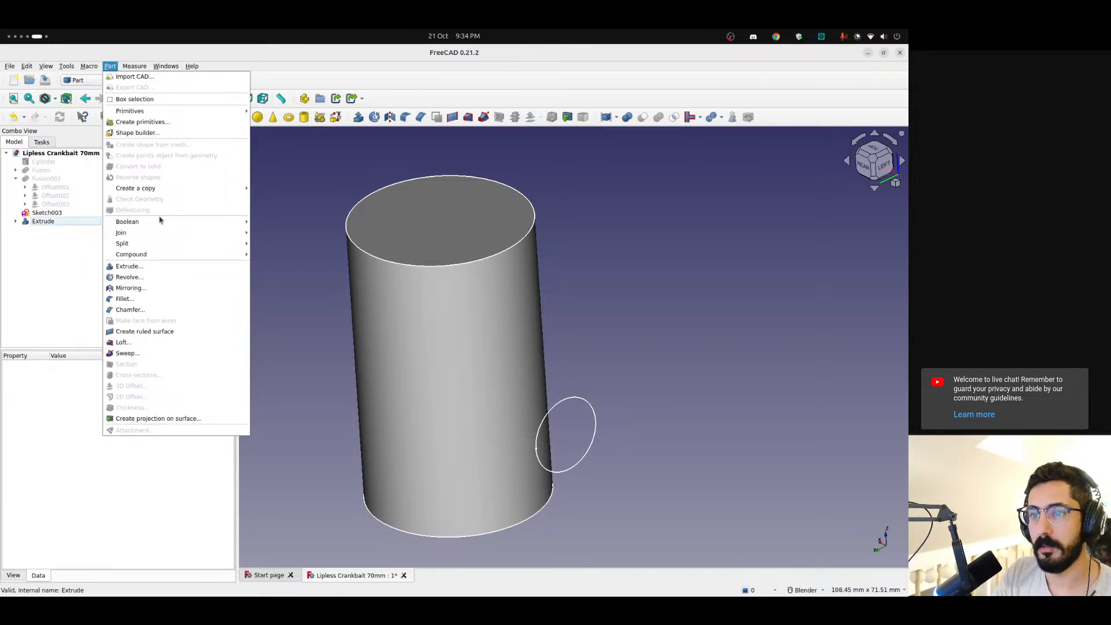
pyautogui.click(142, 417)
pyautogui.click(110, 199)
pyautogui.click(395, 382)
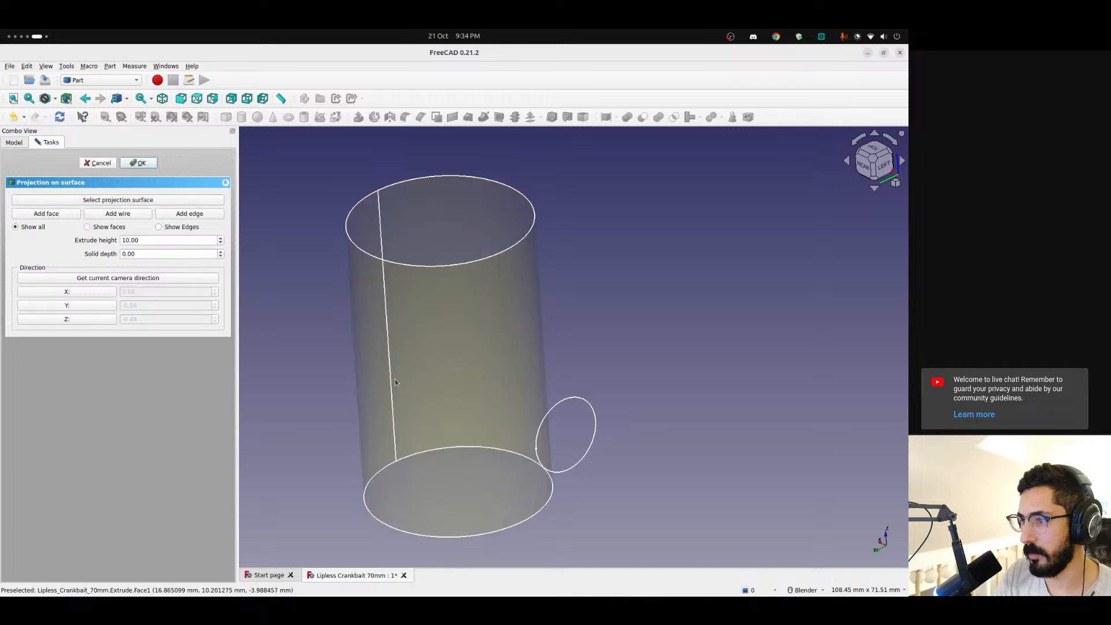
pyautogui.click(187, 217)
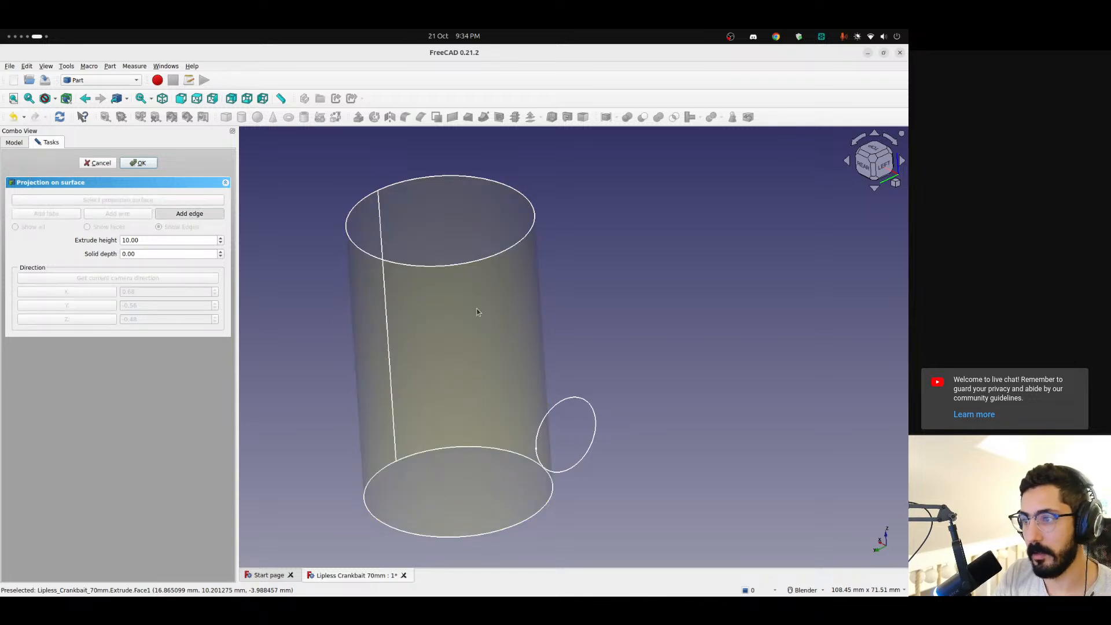
pyautogui.click(139, 163)
# Examine the projected circle edge from several angles, temporarily hiding the Extrude cylinder to see its shape
pyautogui.scroll(4, 513, 404)
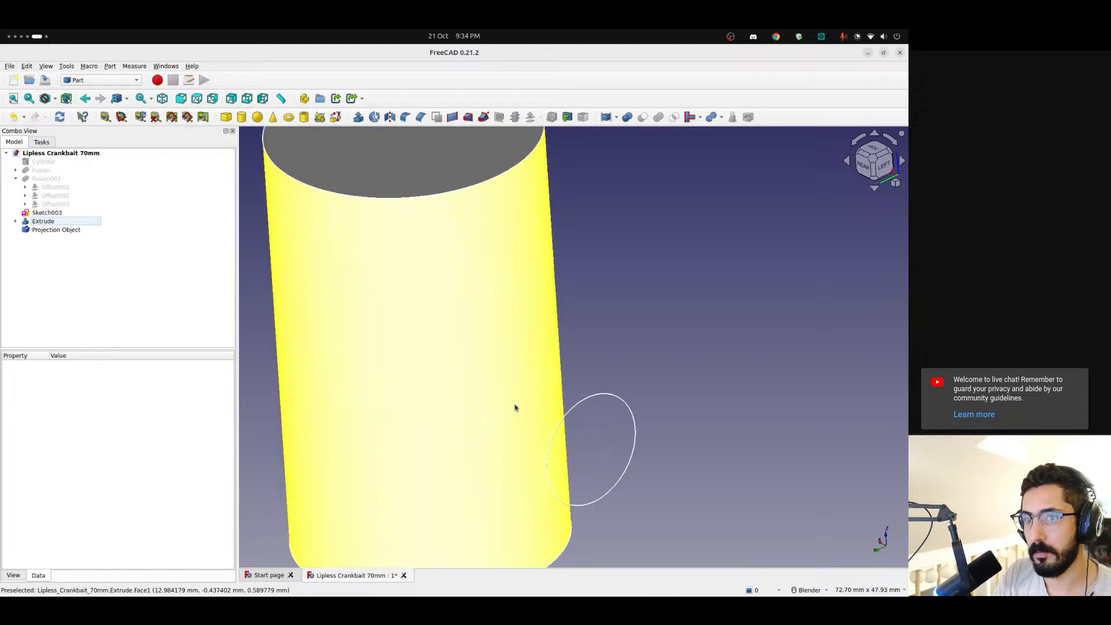
pyautogui.scroll(-4, 477, 422)
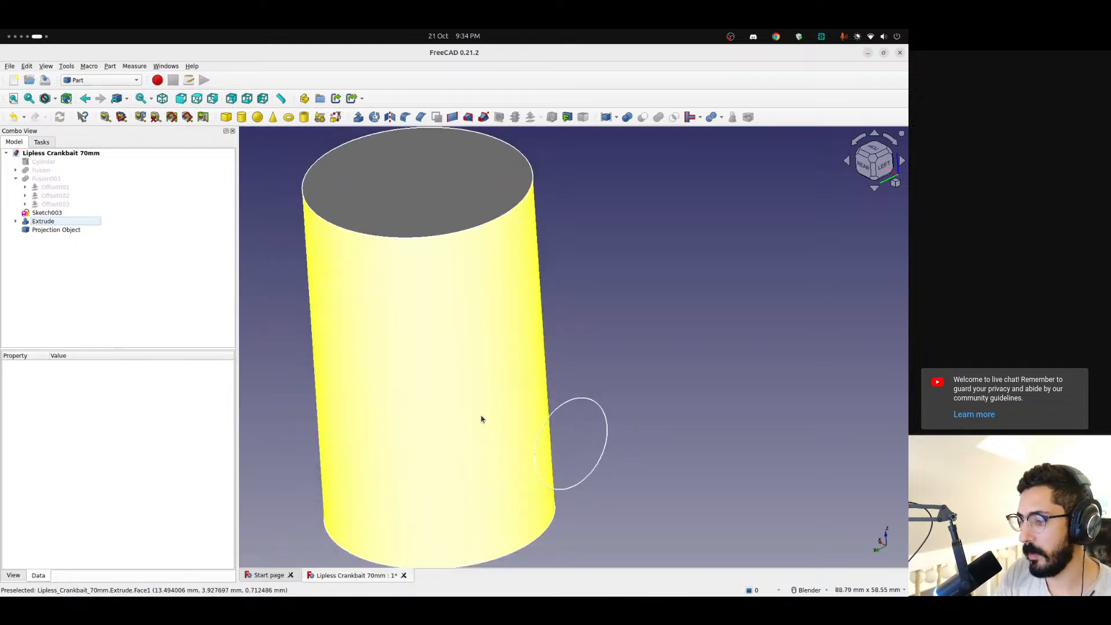
pyautogui.moveTo(461, 437); pyautogui.dragTo(258, 297, button='middle')
pyautogui.click(43, 221)
pyautogui.press('space')
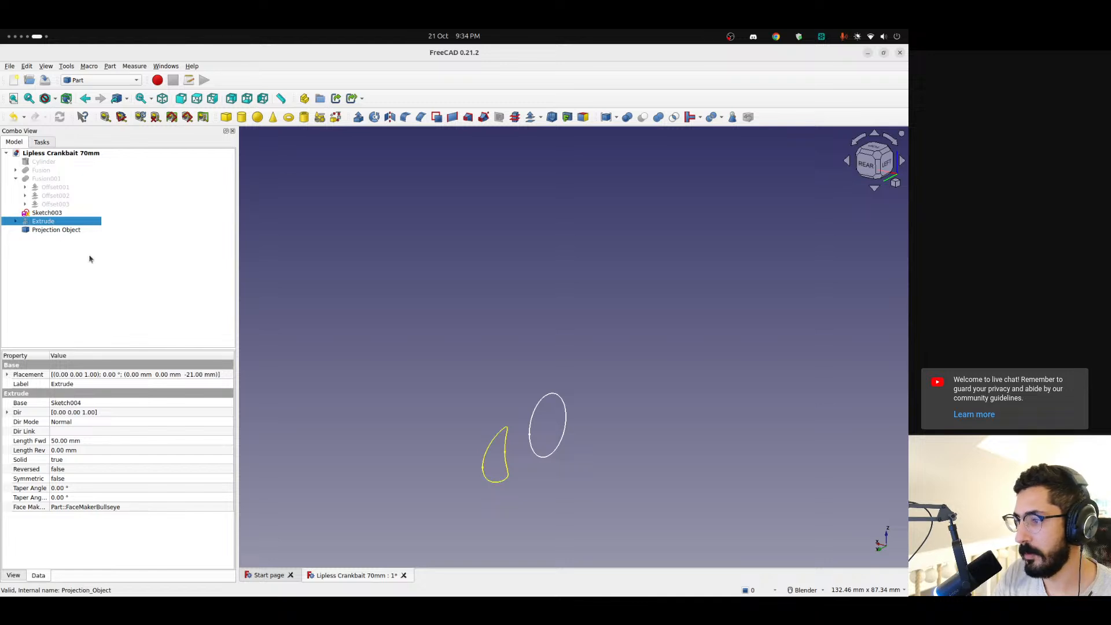
pyautogui.moveTo(479, 462)
pyautogui.mouseDown(button='middle')
pyautogui.moveTo(518, 492)
pyautogui.moveTo(543, 449)
pyautogui.moveTo(464, 531)
pyautogui.moveTo(480, 471)
pyautogui.moveTo(466, 473)
pyautogui.moveTo(426, 417)
pyautogui.moveTo(427, 376)
pyautogui.moveTo(590, 404)
pyautogui.mouseUp(button='middle')
pyautogui.press('space')
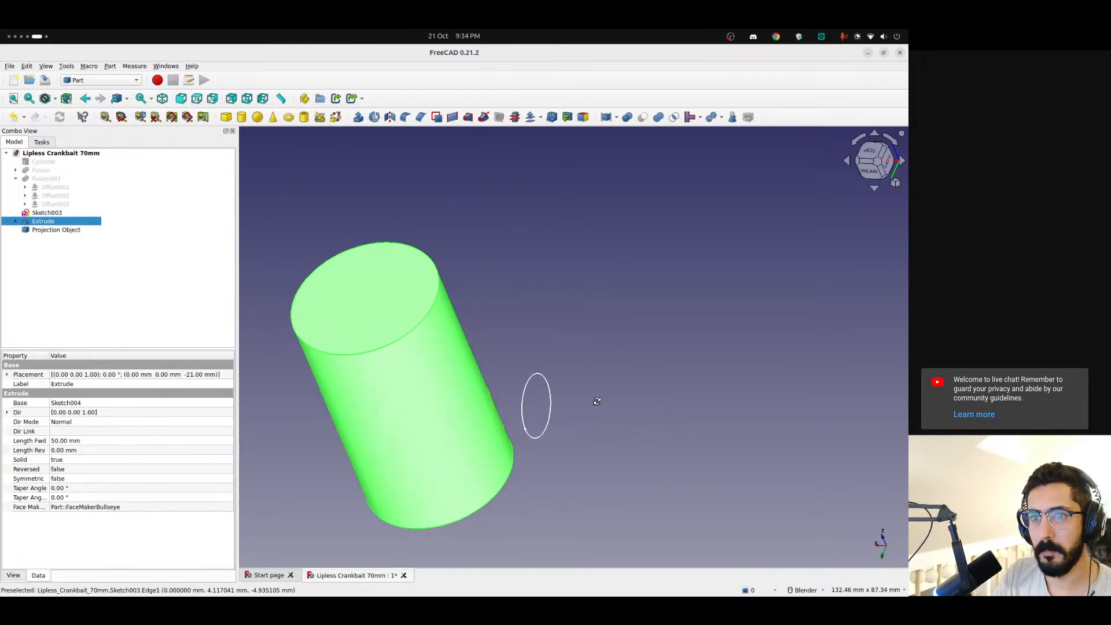
# Check the Projection Object's properties, open and cancel its transform, and delete the Projection Object
pyautogui.click(74, 230)
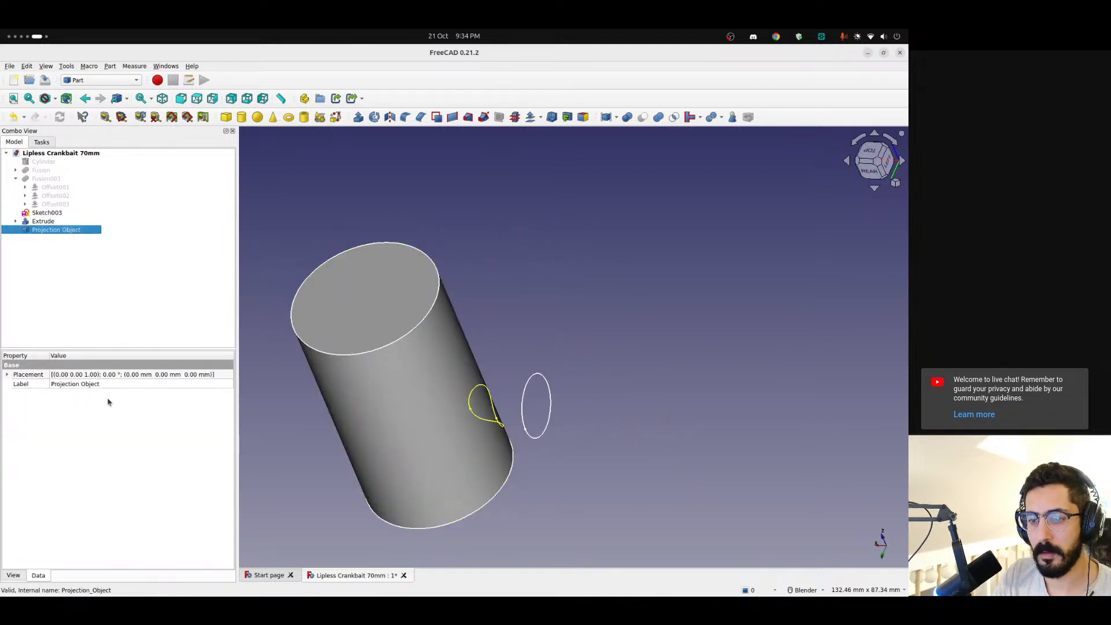
pyautogui.moveTo(474, 454); pyautogui.dragTo(402, 441, button='middle')
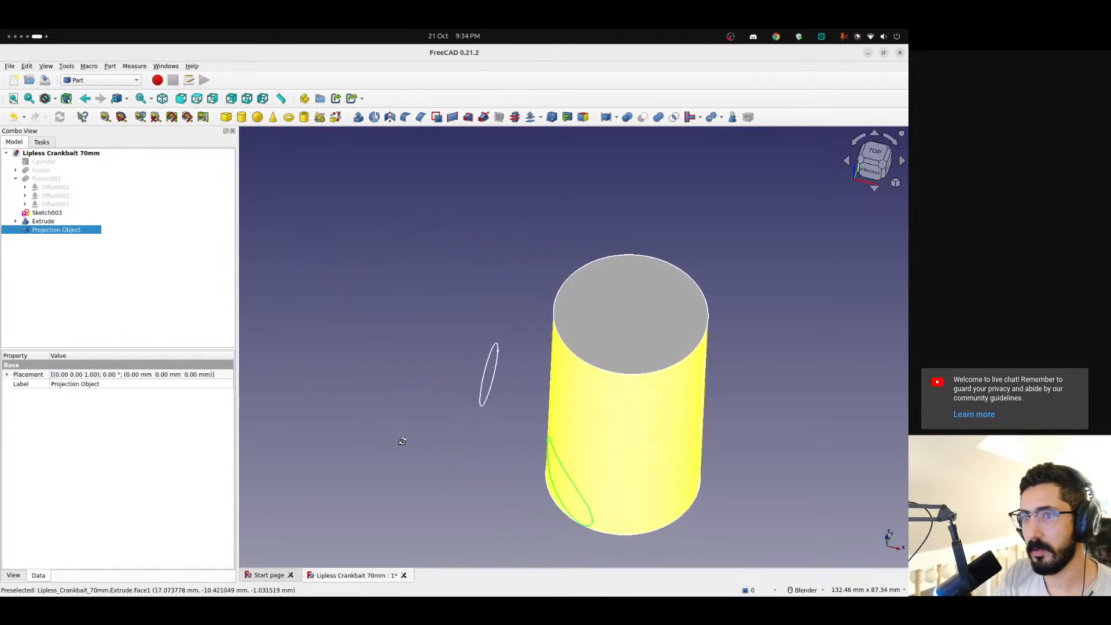
pyautogui.doubleClick(50, 230)
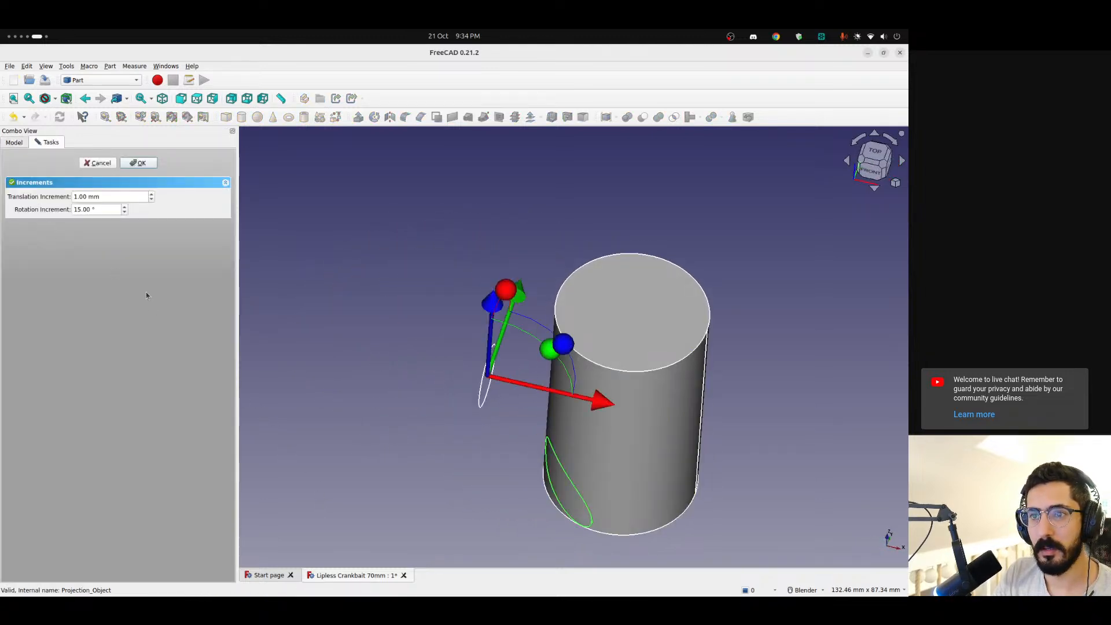
pyautogui.click(109, 162)
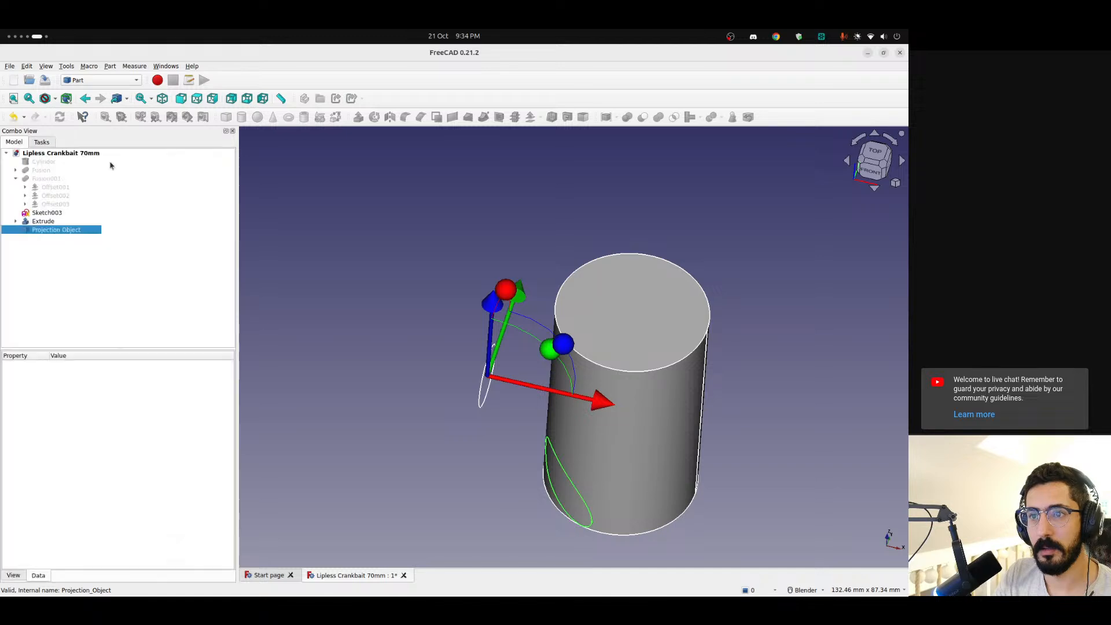
pyautogui.click(140, 307)
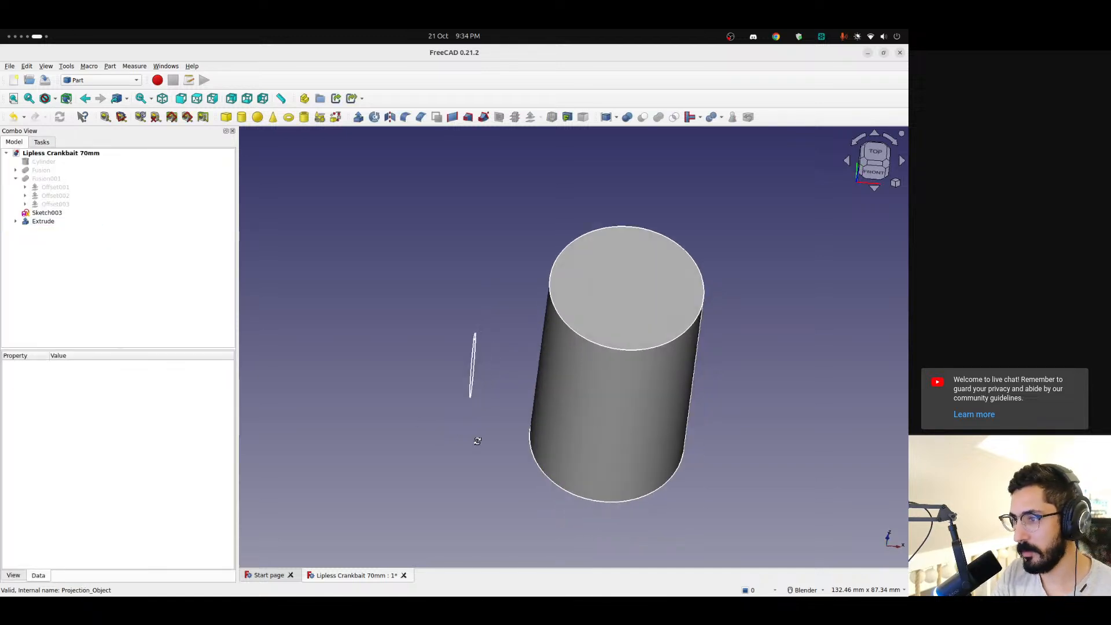
# Try to project the circle sketch's edge onto the cylinder's curved side face from an oblique camera direction and inspect the projected shape
pyautogui.moveTo(471, 442); pyautogui.dragTo(355, 360, button='middle')
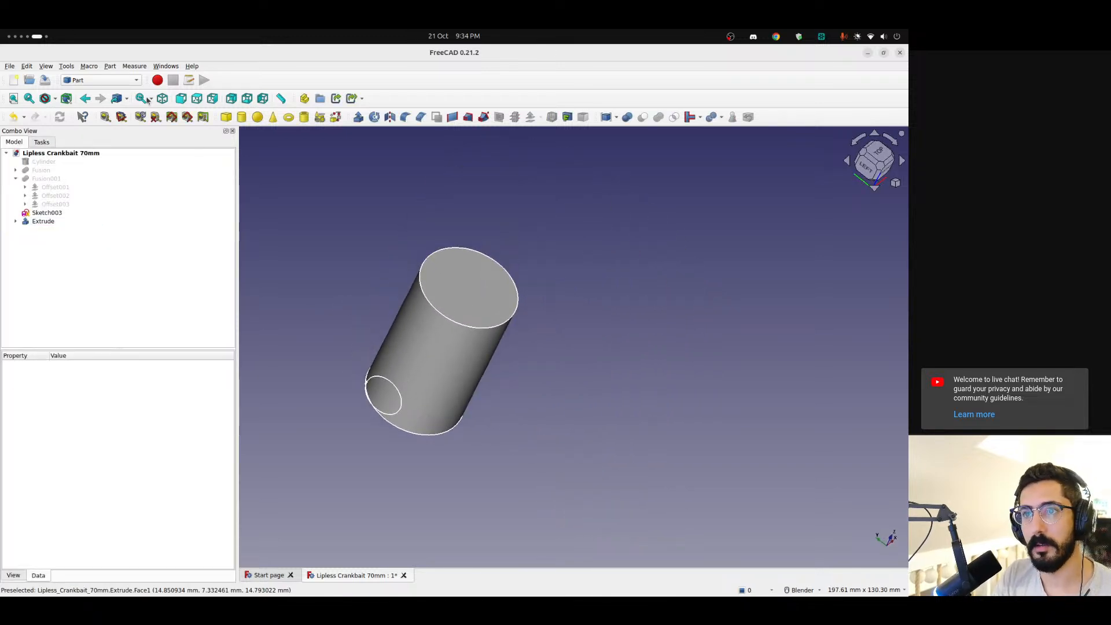
pyautogui.click(96, 78)
pyautogui.click(158, 137)
pyautogui.click(109, 66)
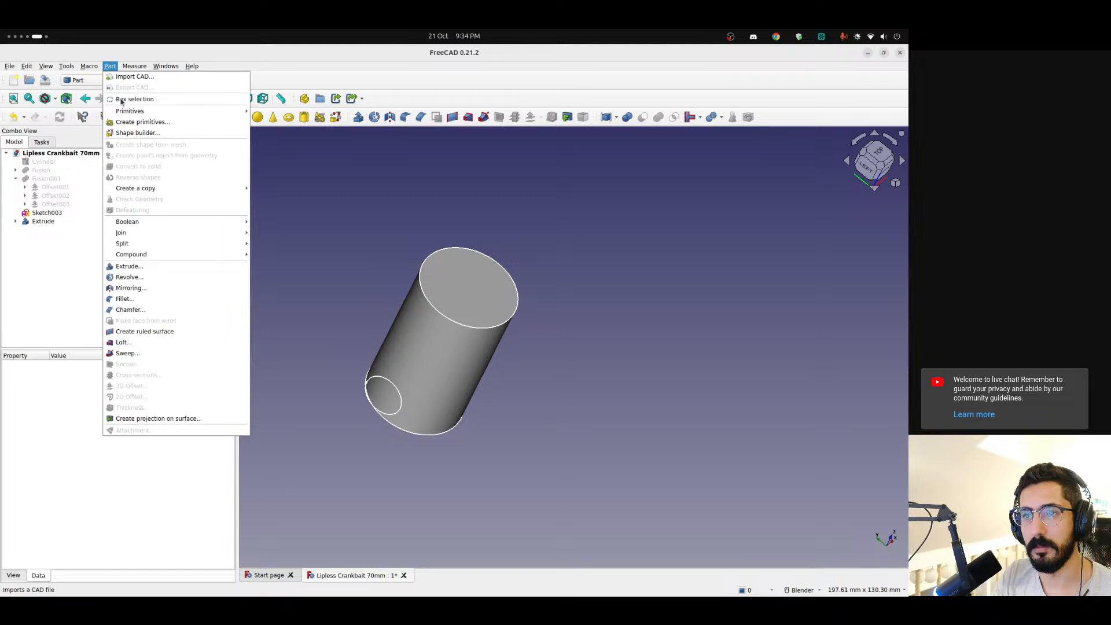
pyautogui.click(145, 421)
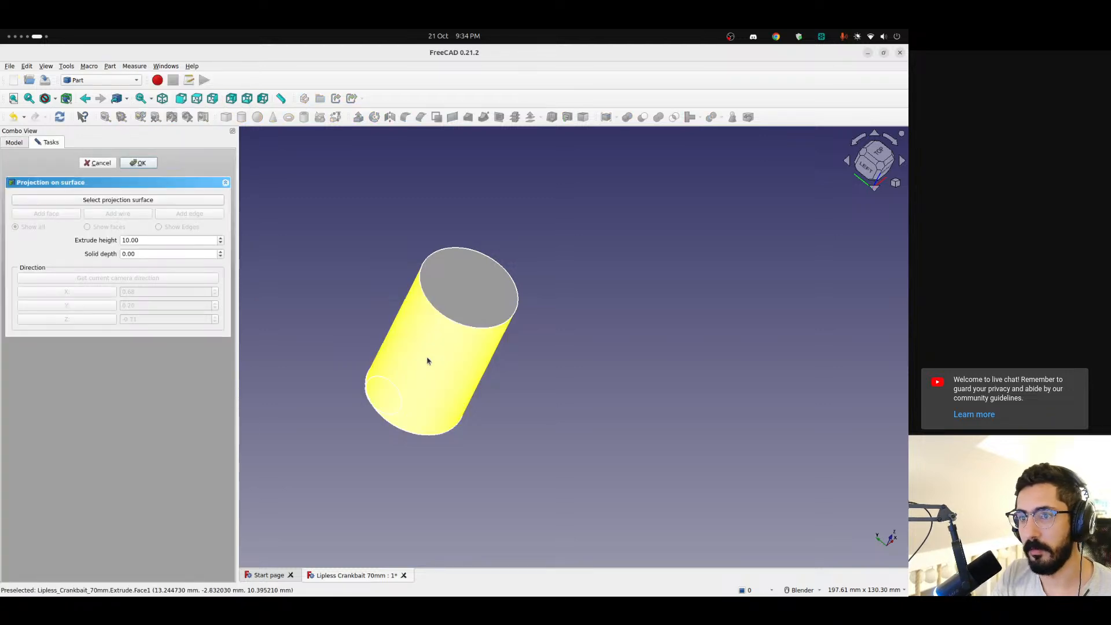
pyautogui.click(426, 362)
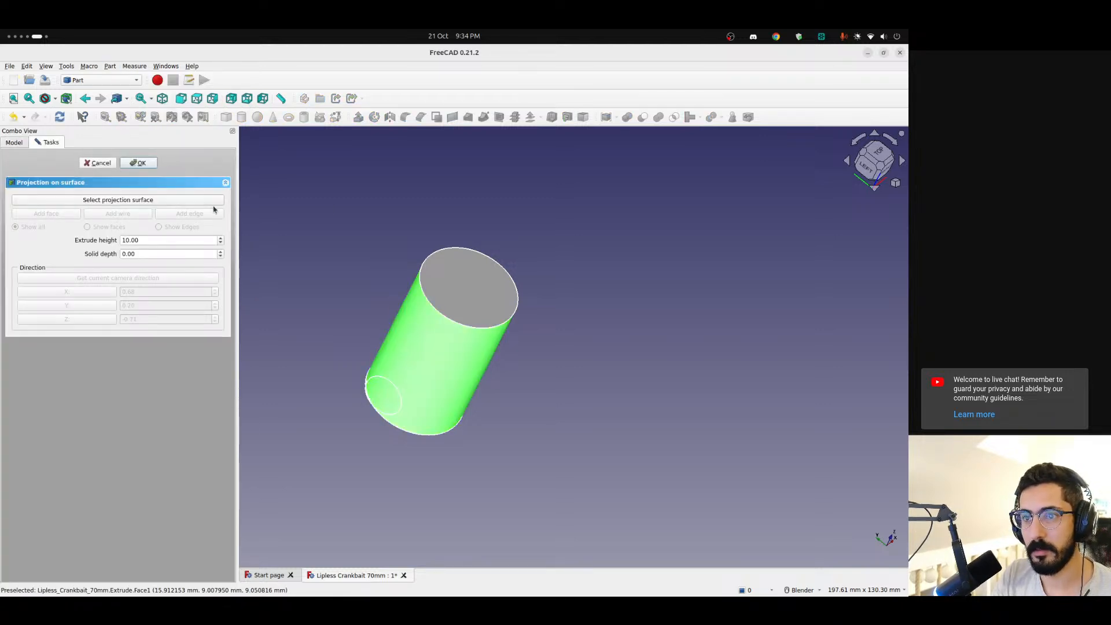
pyautogui.click(116, 197)
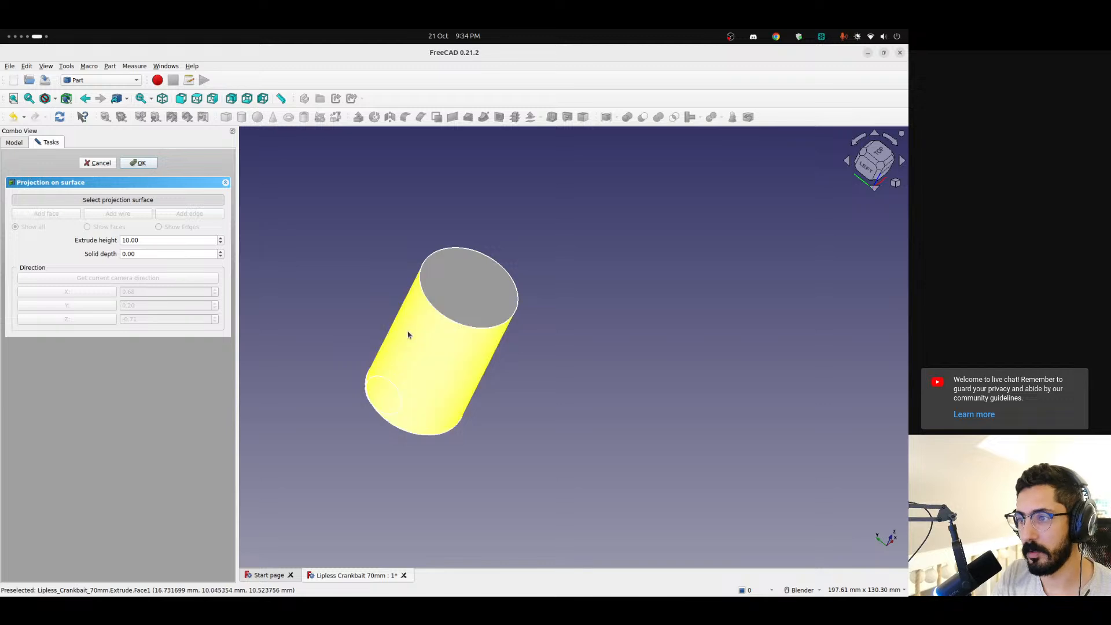
pyautogui.click(408, 334)
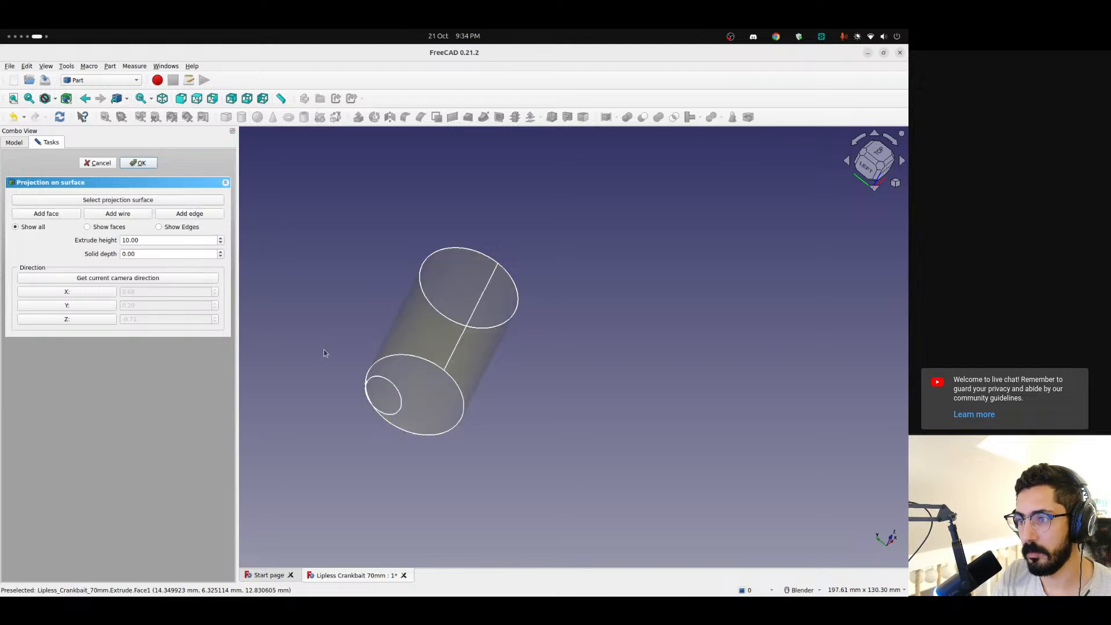
pyautogui.click(173, 218)
pyautogui.click(382, 378)
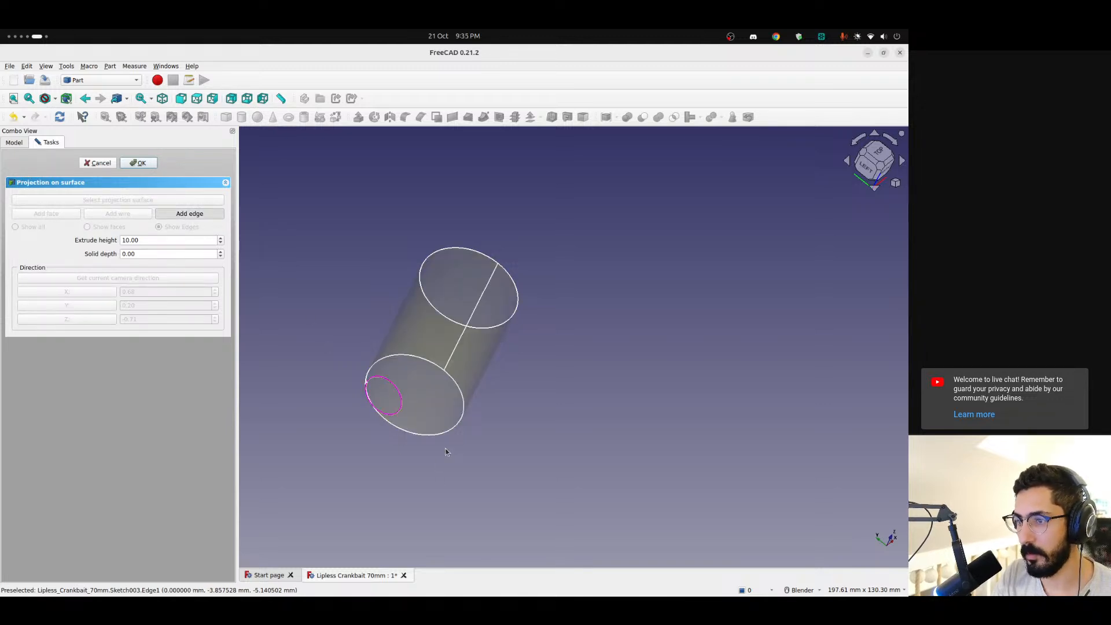
pyautogui.scroll(4, 437, 442)
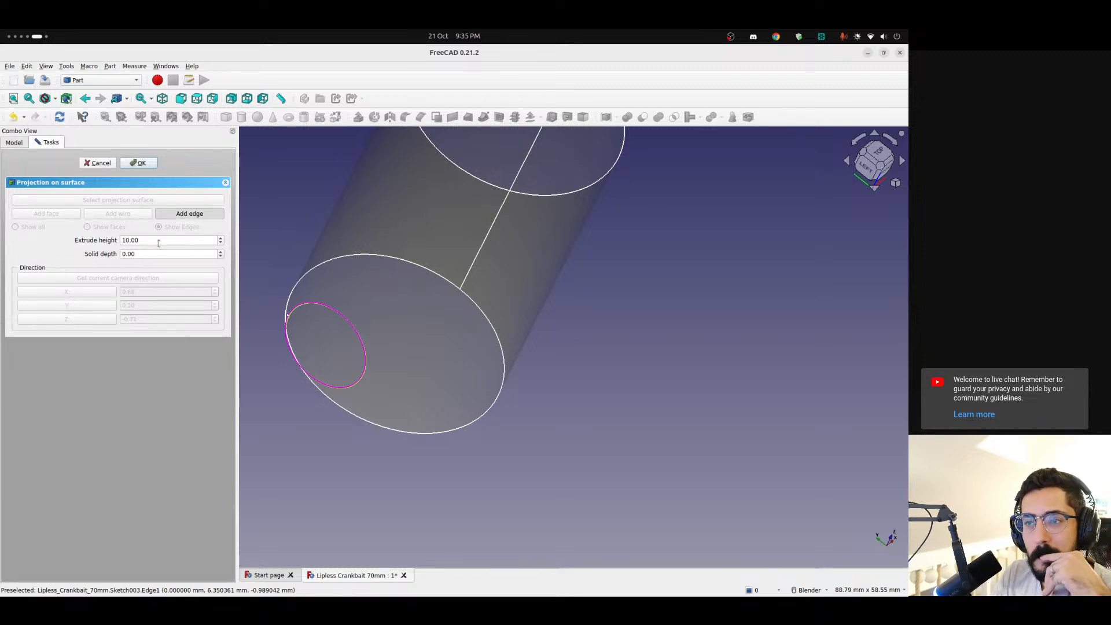
pyautogui.moveTo(401, 307); pyautogui.dragTo(341, 334, button='middle')
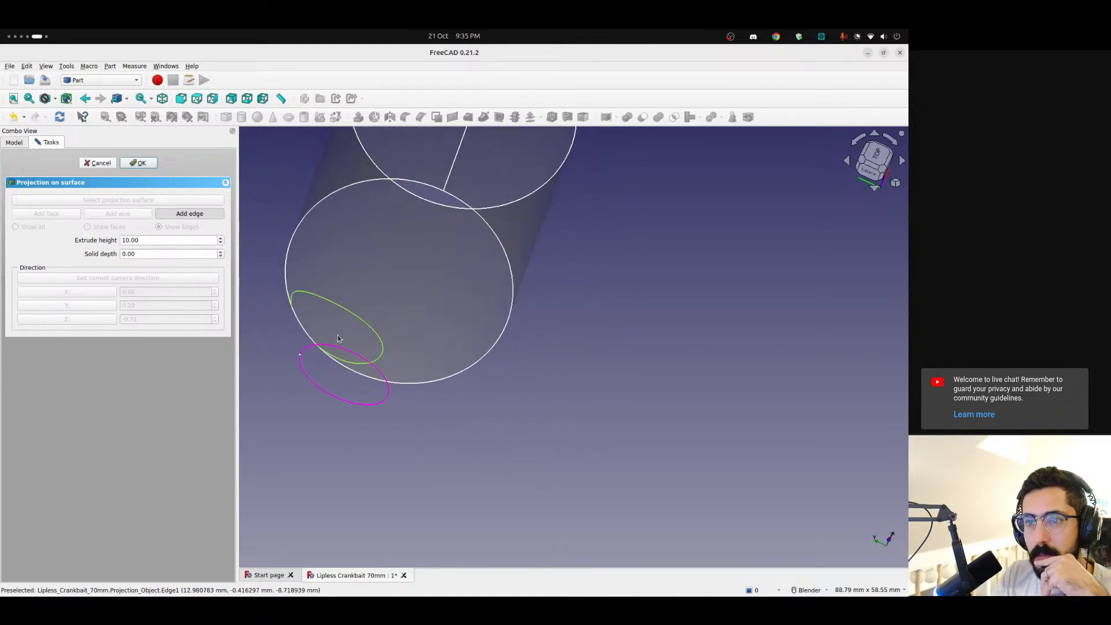
pyautogui.click(183, 215)
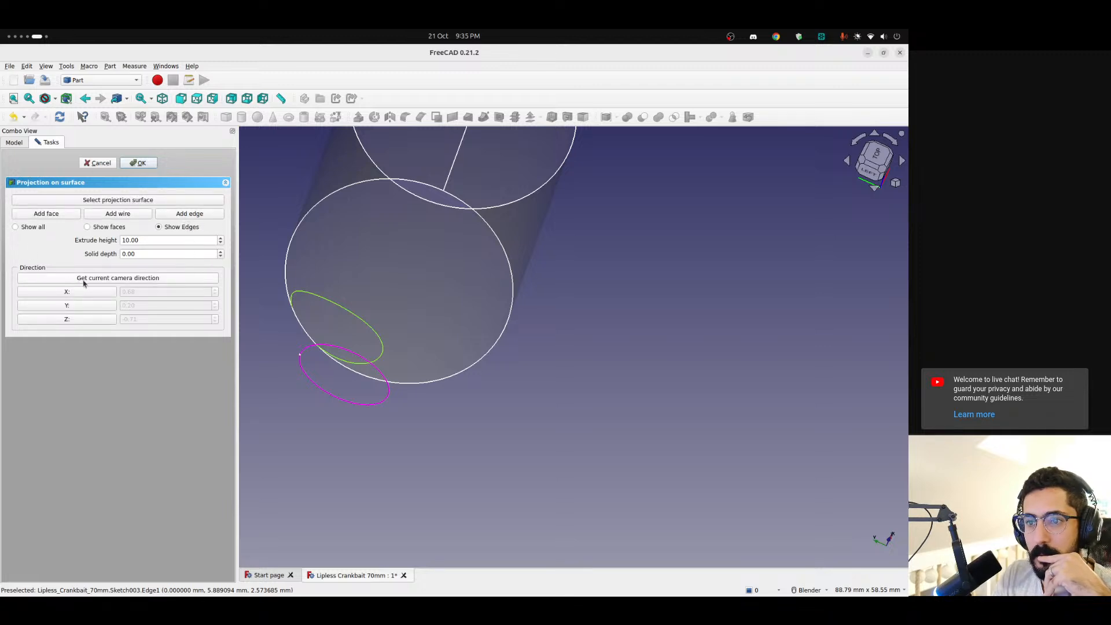
pyautogui.moveTo(301, 306); pyautogui.dragTo(558, 316, button='middle')
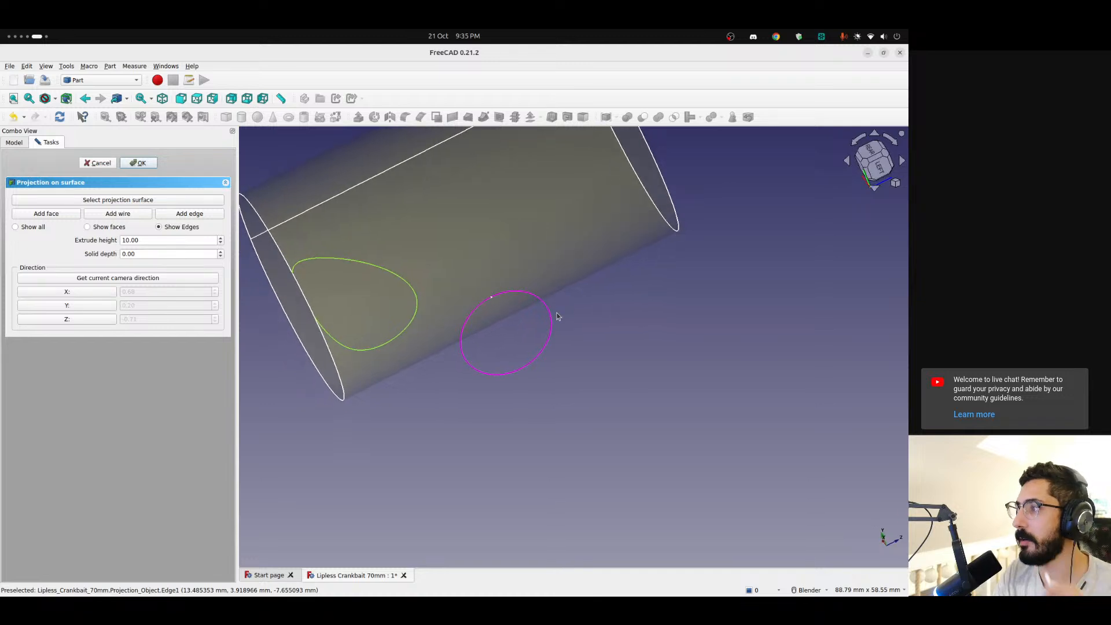
# Set an upright Left view facing the circle sketch squarely and cancel the open projection
pyautogui.click(874, 158)
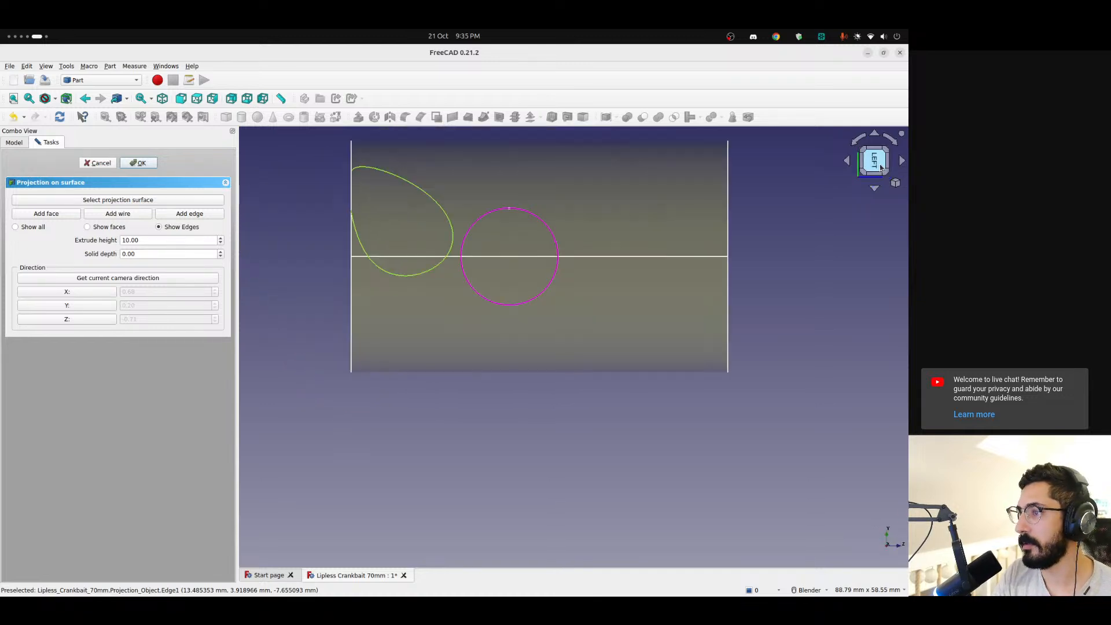
pyautogui.click(858, 143)
pyautogui.click(858, 142)
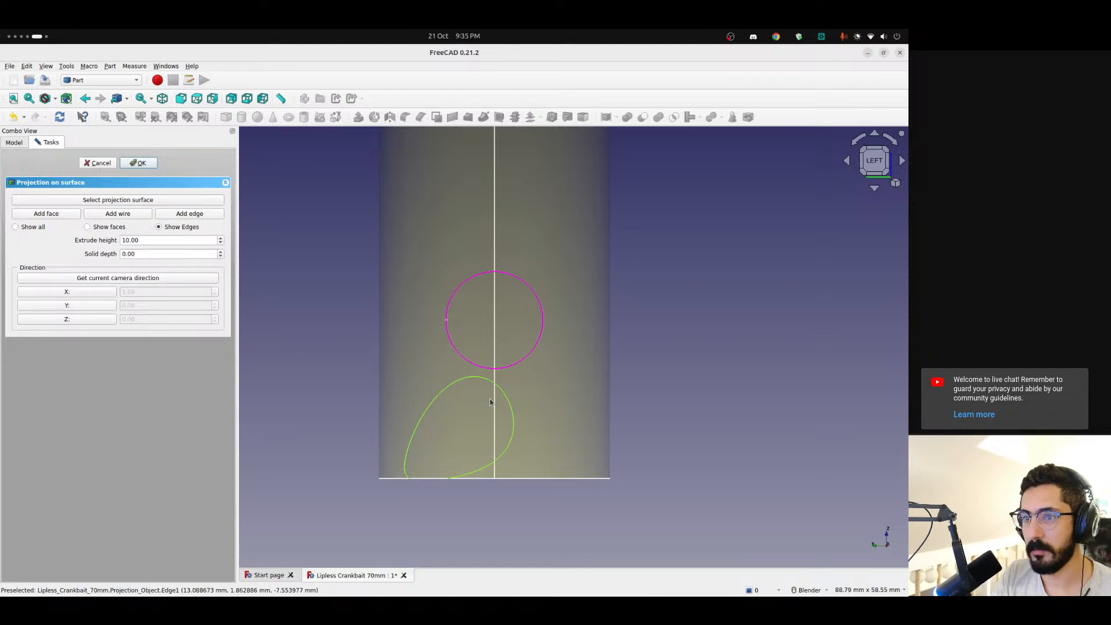
pyautogui.moveTo(493, 399)
pyautogui.mouseDown(button='middle')
pyautogui.moveTo(619, 412)
pyautogui.moveTo(505, 393)
pyautogui.mouseUp(button='middle')
pyautogui.click(888, 169)
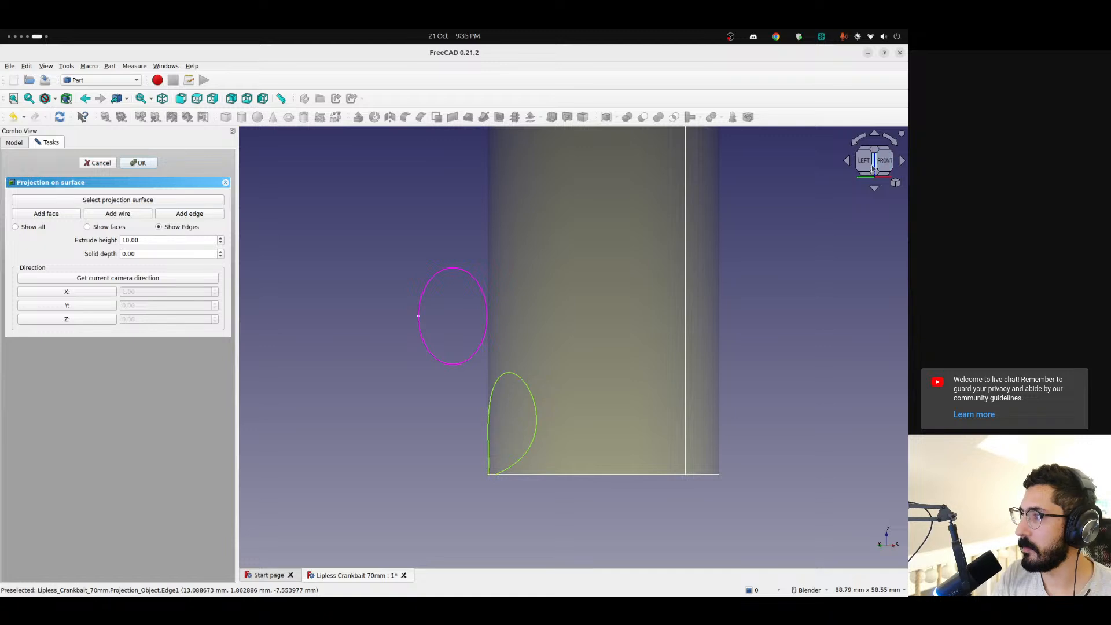
pyautogui.click(866, 166)
pyautogui.click(88, 164)
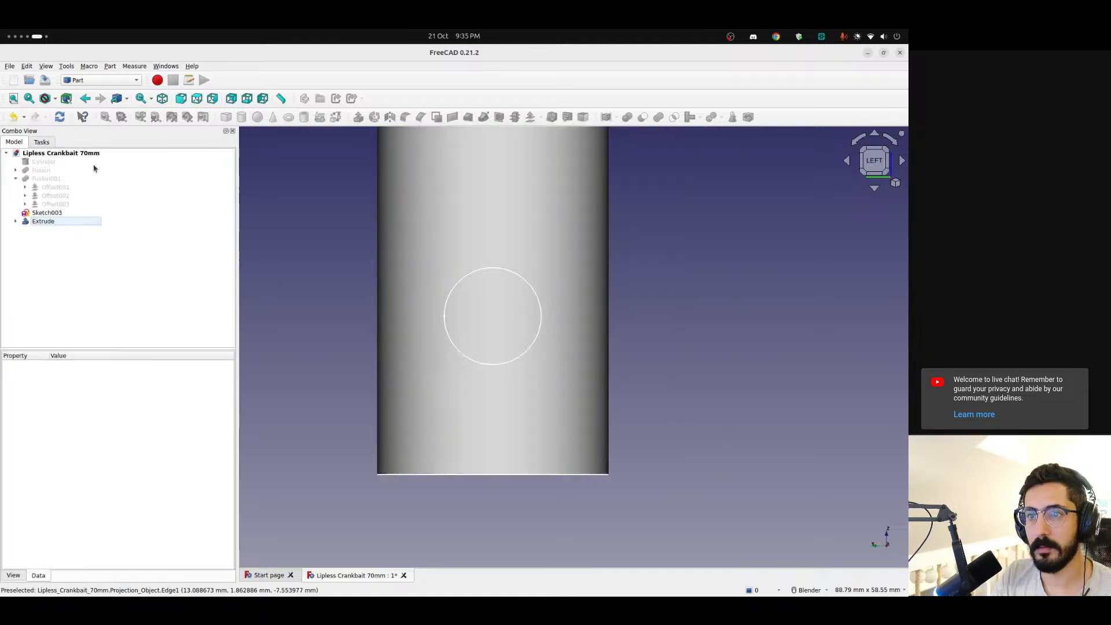
# Create a projection on surface from the Left view, projecting the circle sketch's edge onto the cylinder's curved side face
pyautogui.click(110, 67)
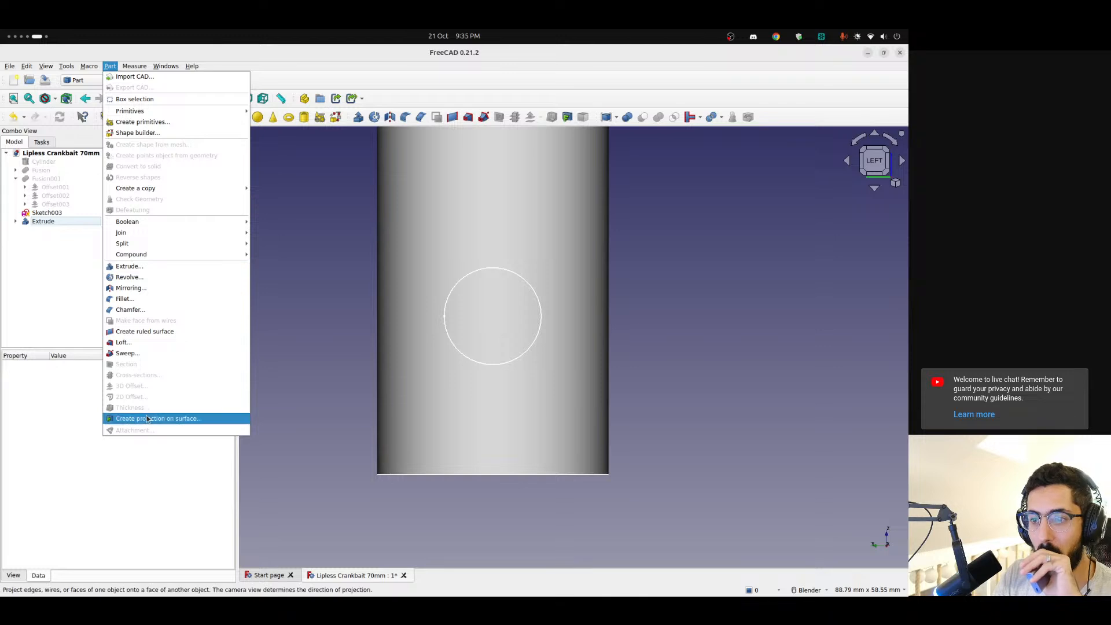
pyautogui.click(174, 418)
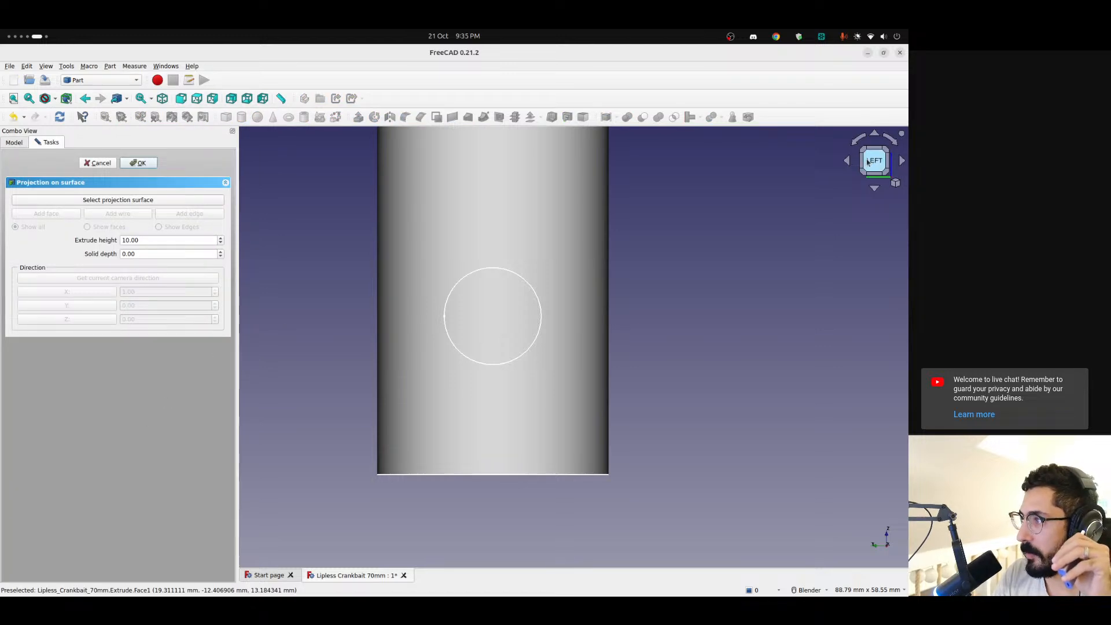
pyautogui.click(149, 203)
pyautogui.click(489, 183)
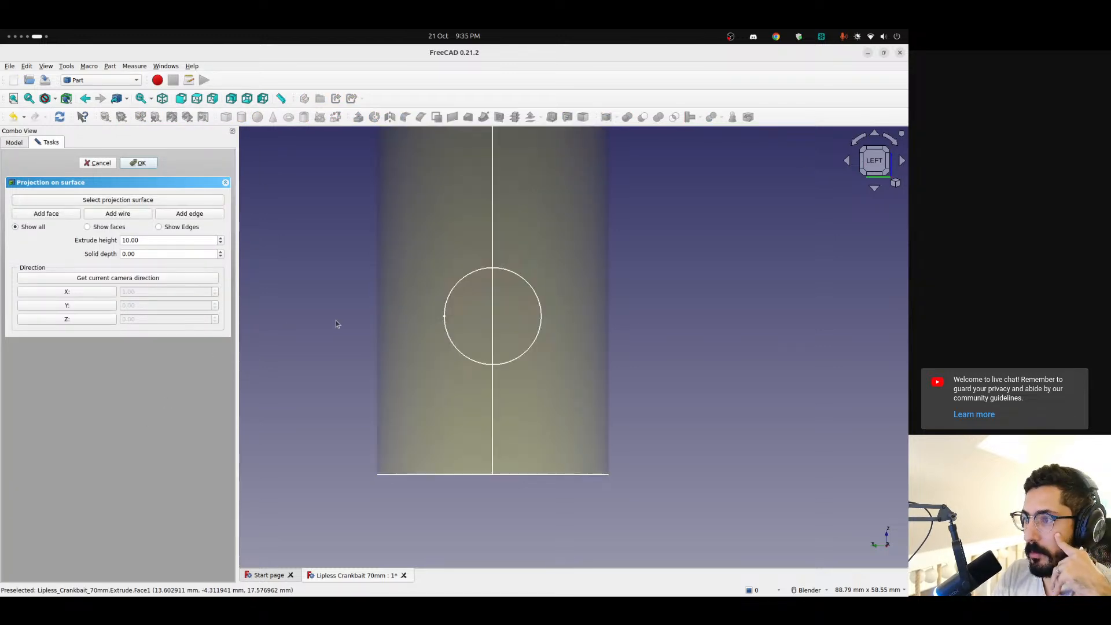
pyautogui.click(186, 214)
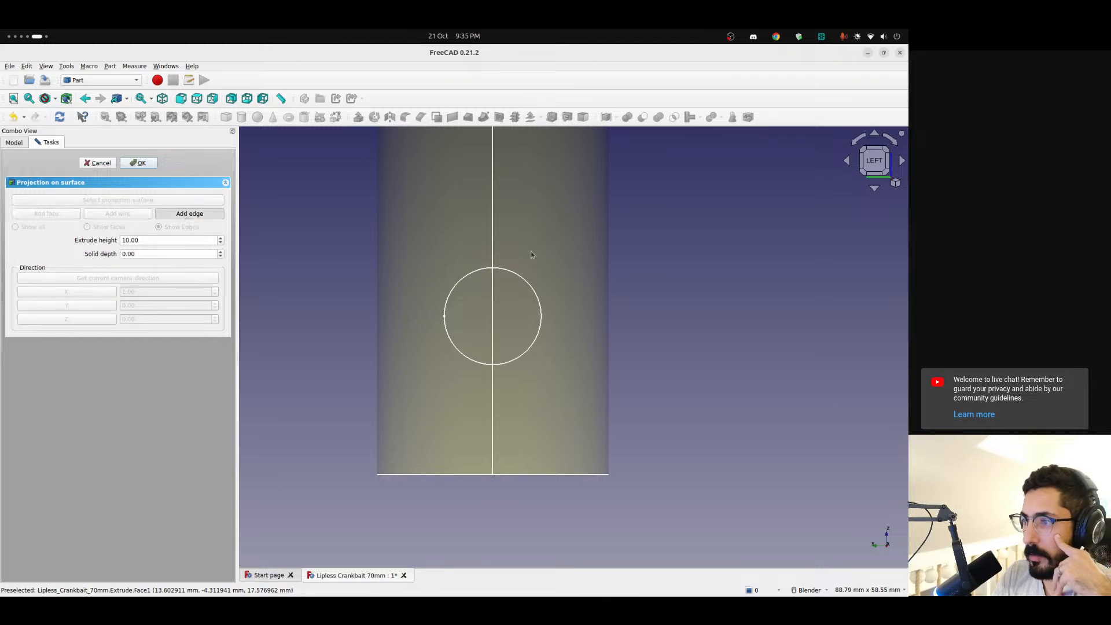
pyautogui.click(470, 274)
pyautogui.moveTo(618, 299); pyautogui.dragTo(570, 174, button='middle')
pyautogui.click(150, 165)
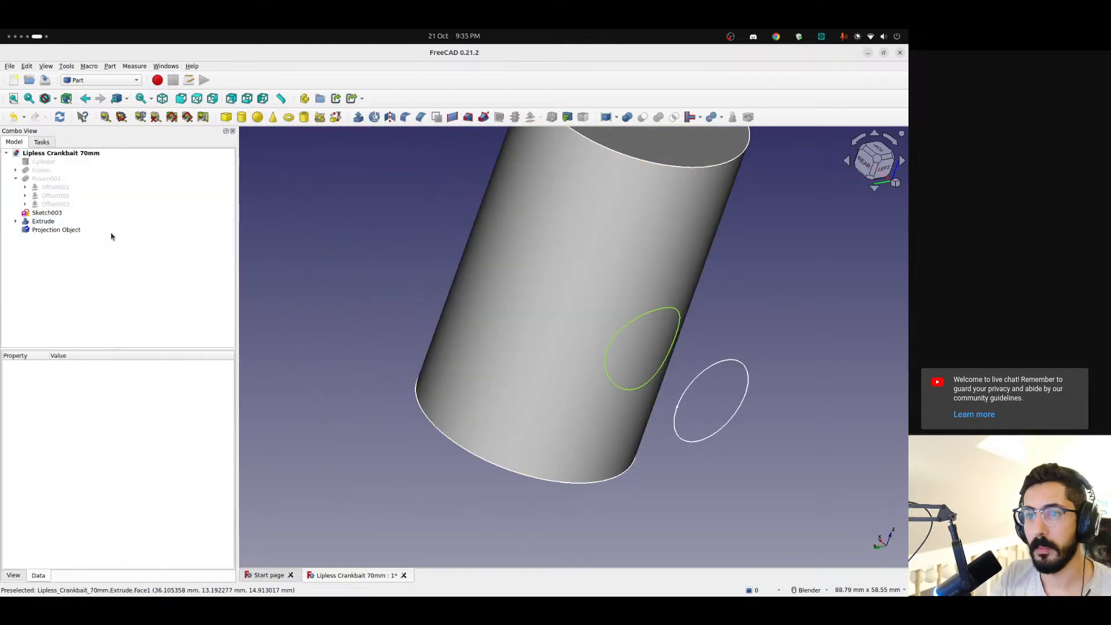
# Try to extrude the Projection Object 10 mm along its normal as a solid
pyautogui.click(51, 231)
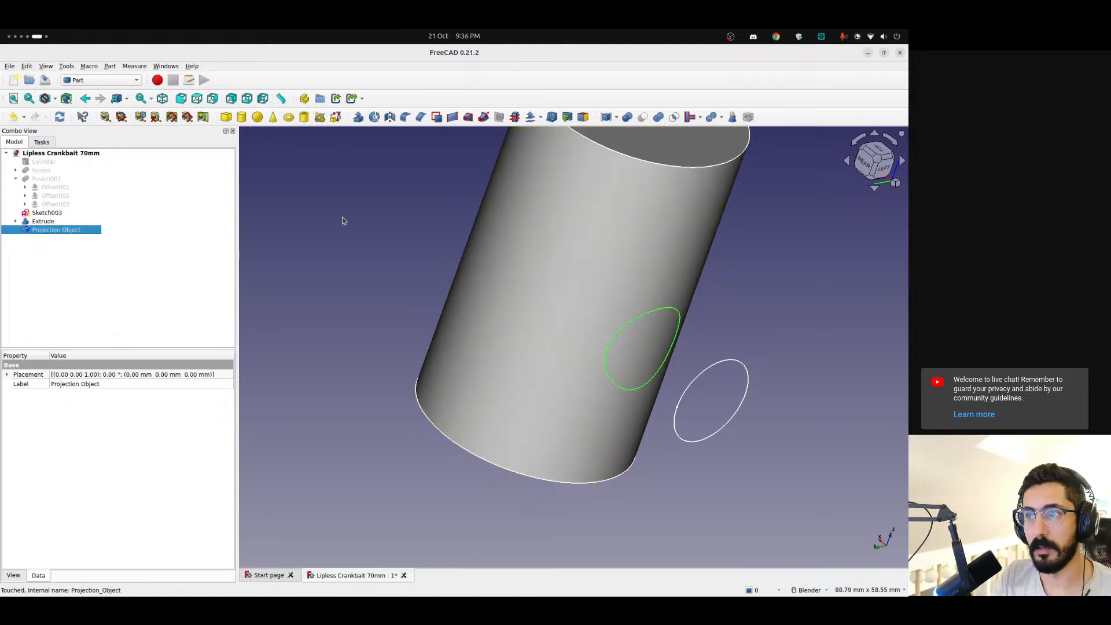
pyautogui.click(359, 119)
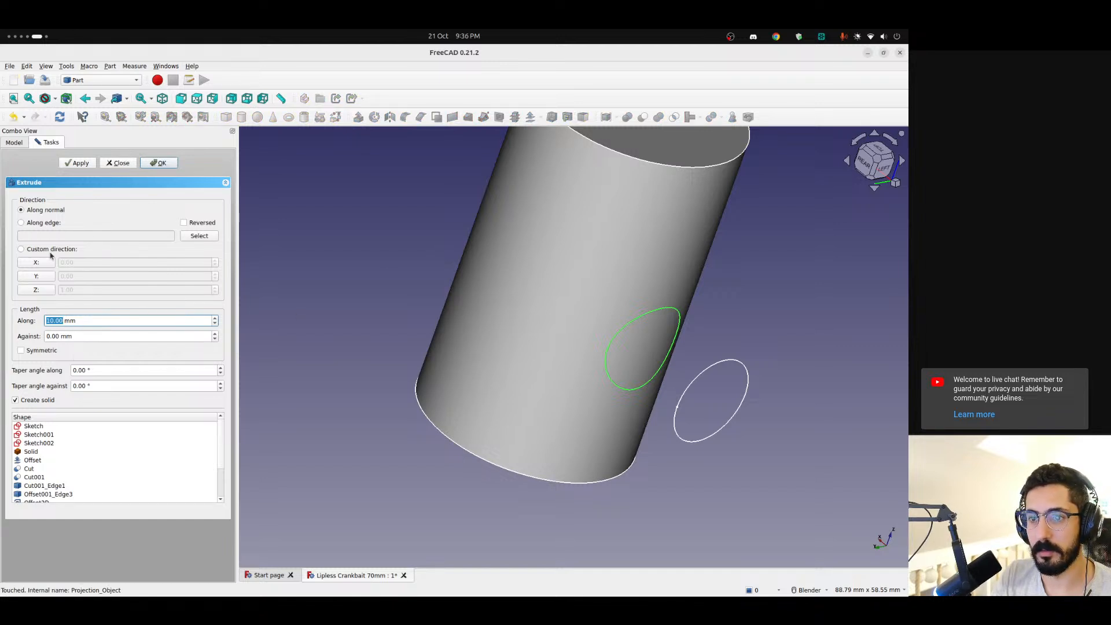
pyautogui.click(161, 163)
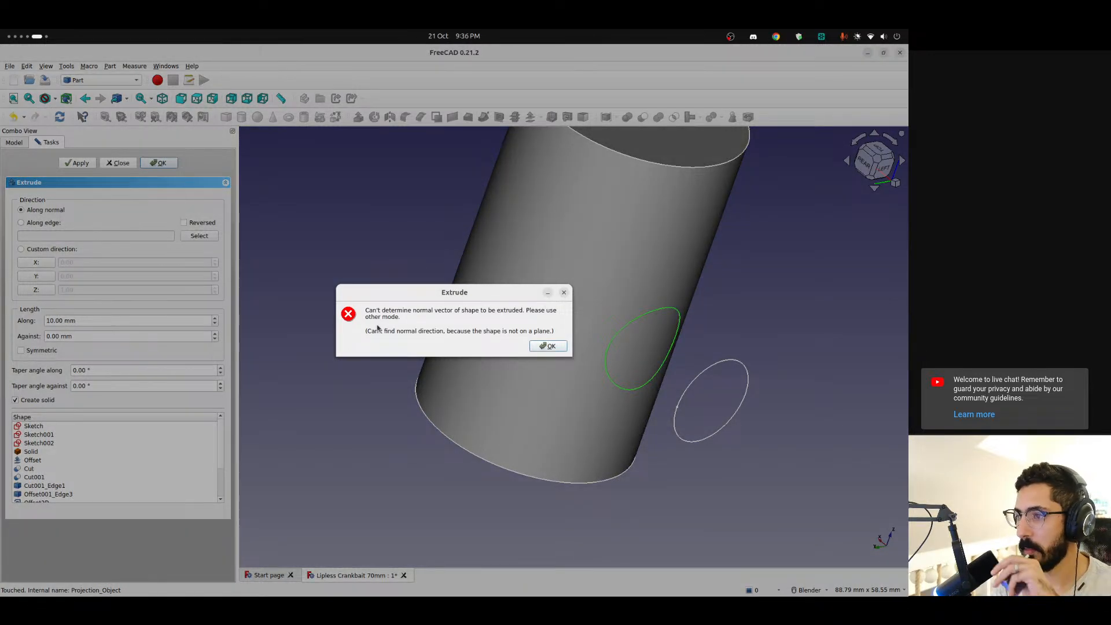
pyautogui.click(549, 346)
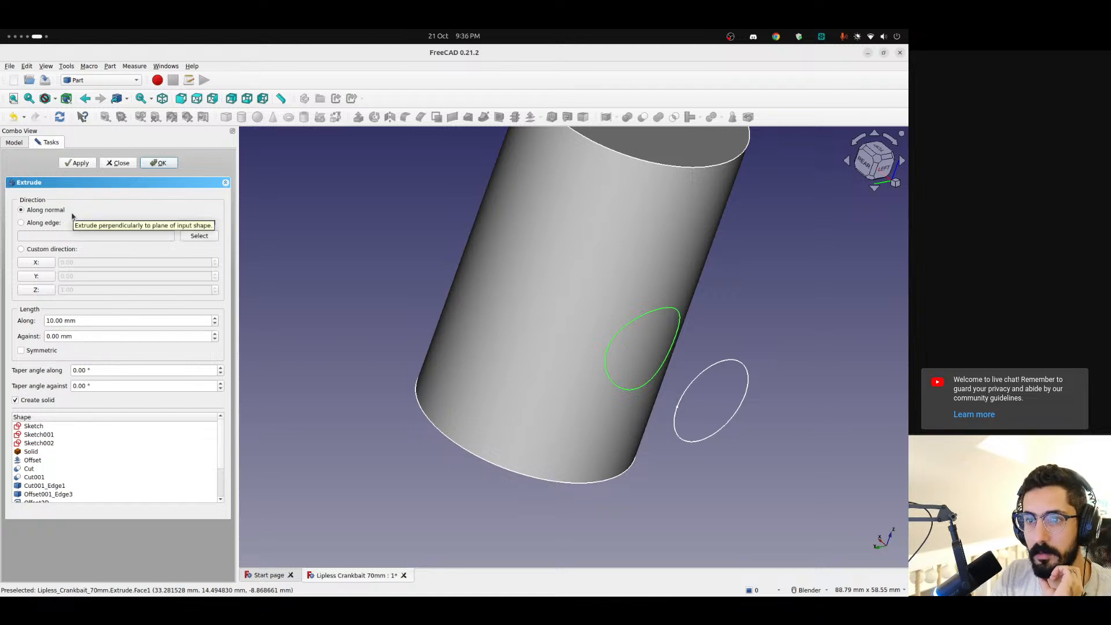
# Try to extrude the Projection Object 10 mm as a solid along the custom direction X 1, Y 0, Z 0
pyautogui.click(57, 249)
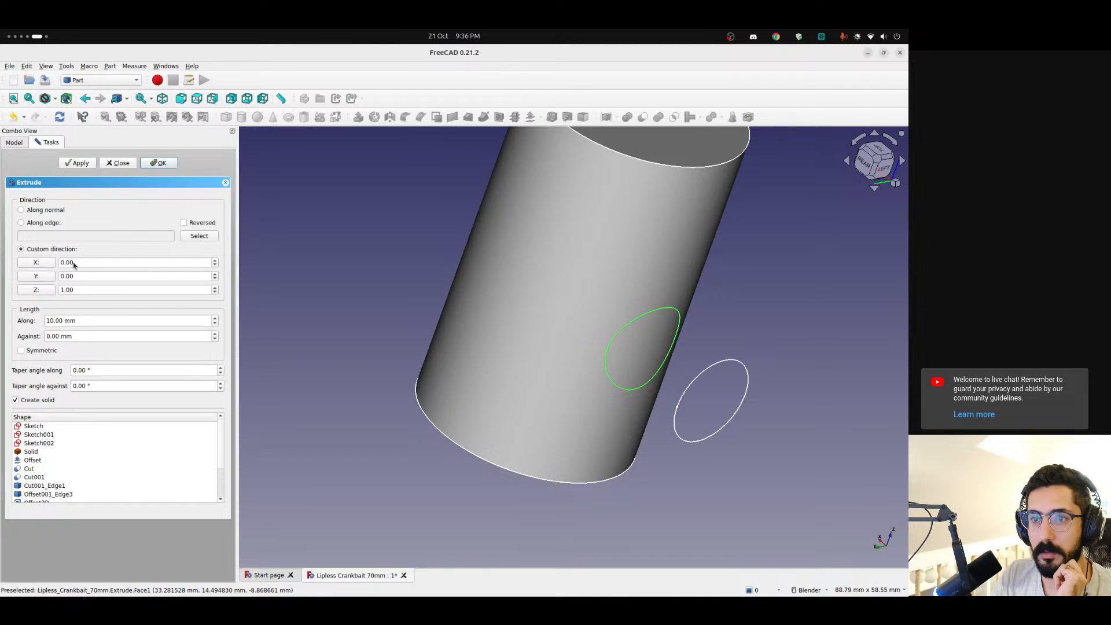
pyautogui.moveTo(74, 265); pyautogui.dragTo(52, 261)
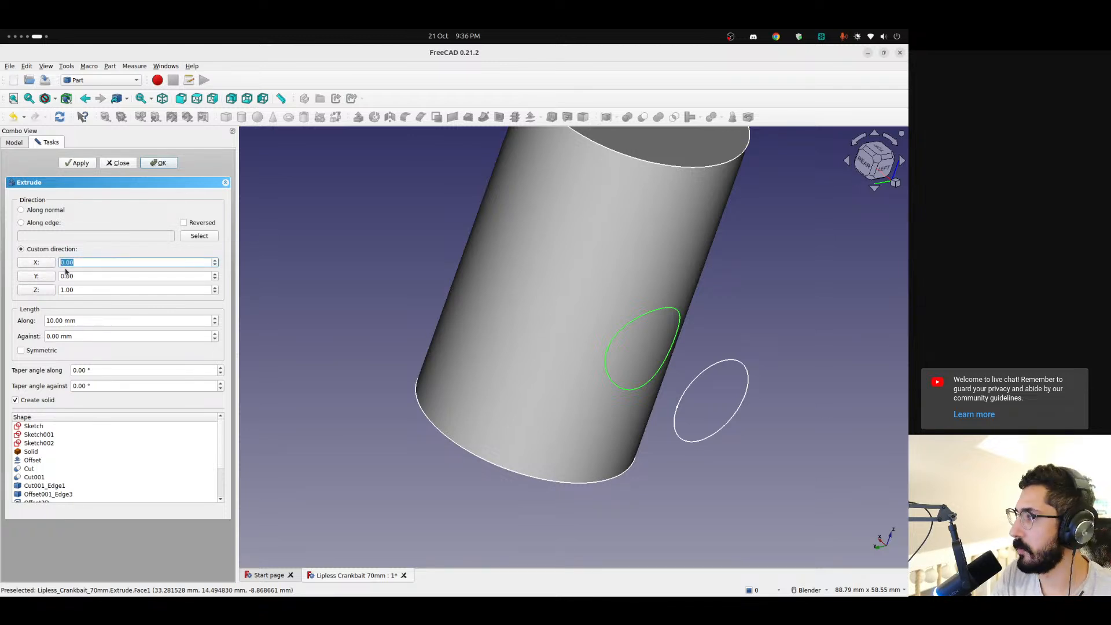
pyautogui.write('1')
pyautogui.moveTo(75, 289); pyautogui.dragTo(61, 299)
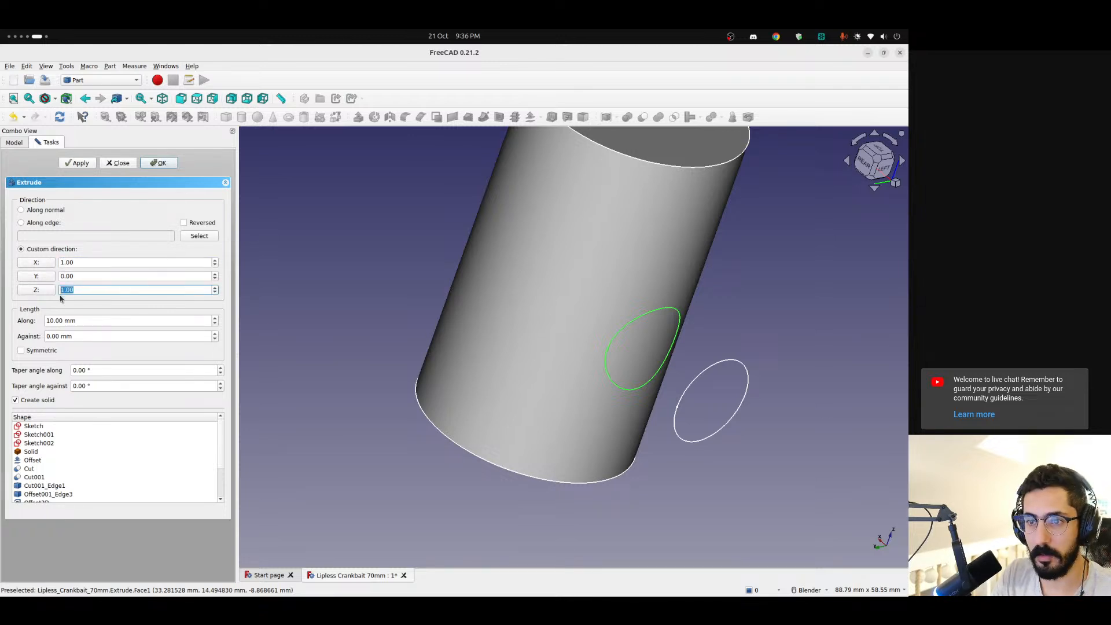
pyautogui.click(96, 277)
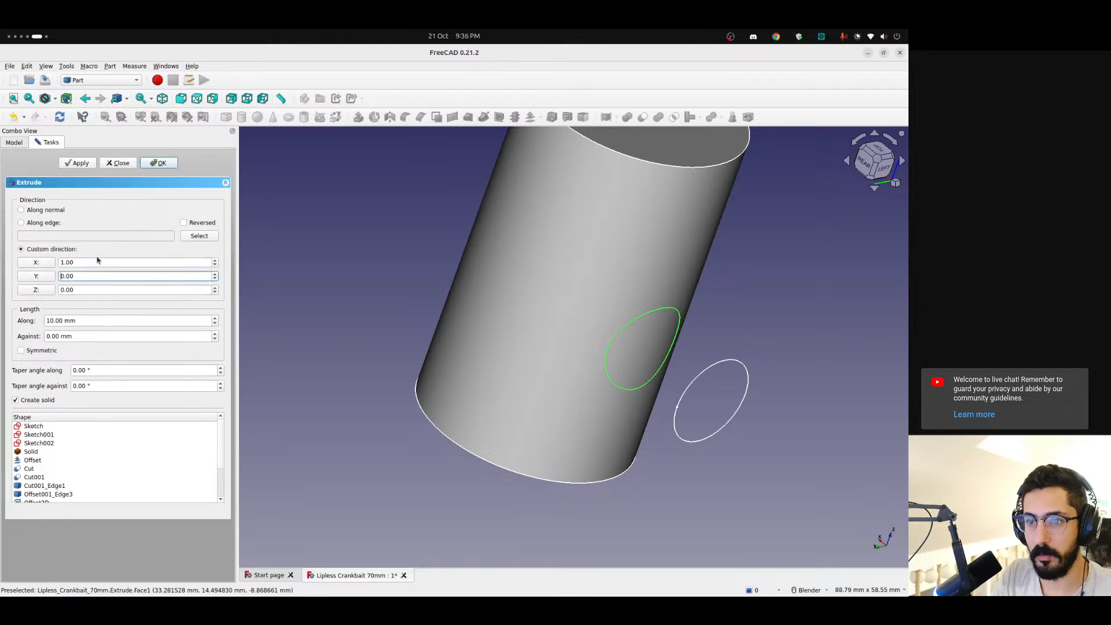
pyautogui.click(72, 166)
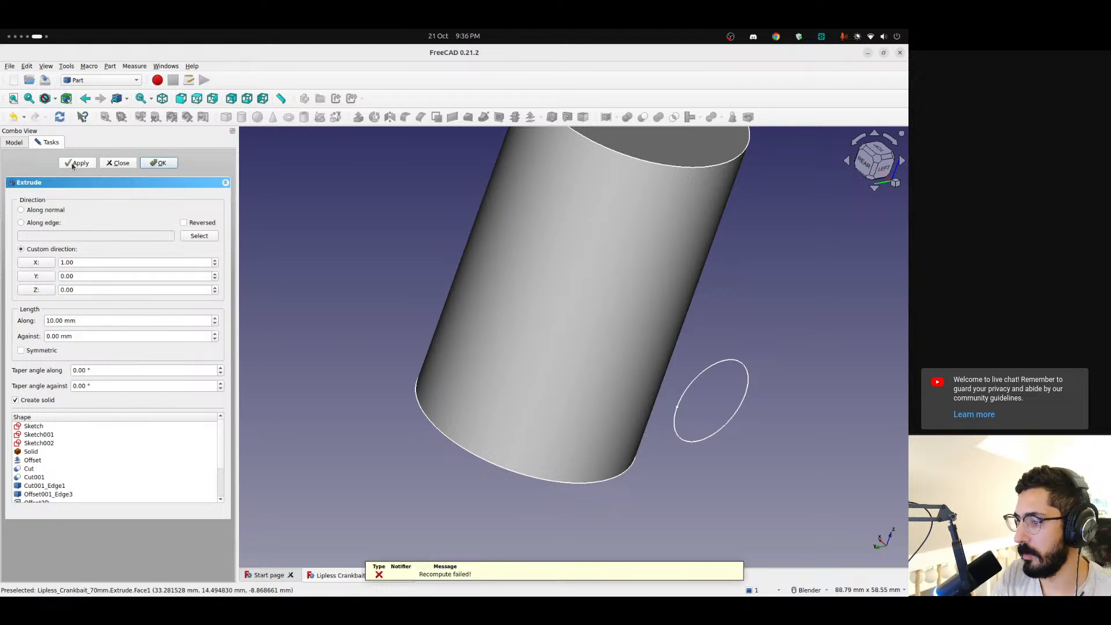
# Try the 10 mm extrusion with the custom direction's X set to -1, and close the Extrude task
pyautogui.click(60, 263)
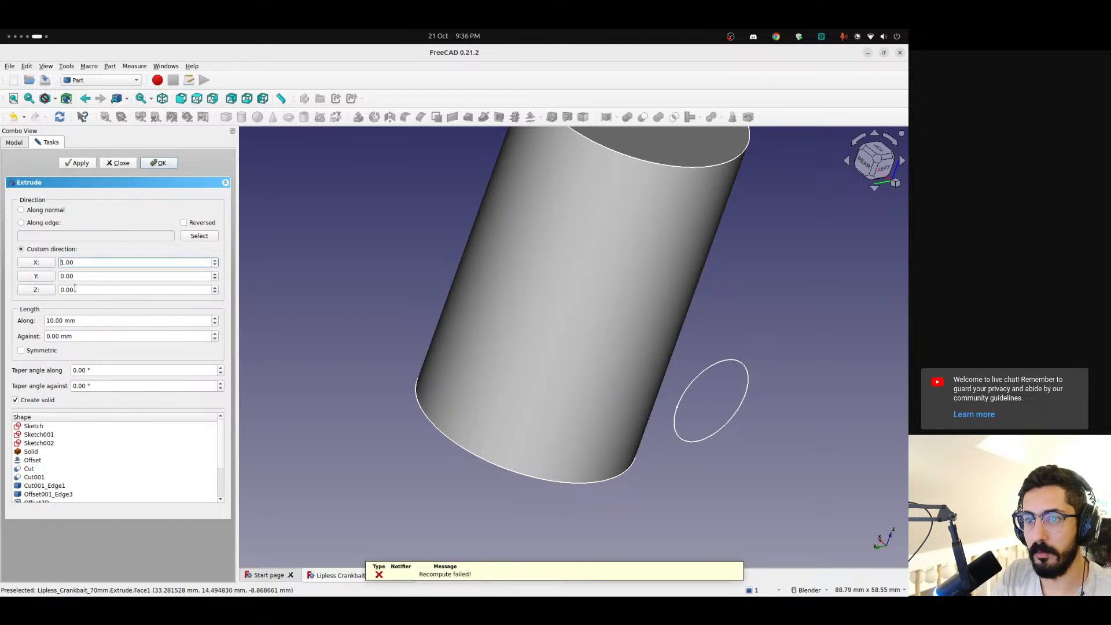
pyautogui.write('-')
pyautogui.click(75, 164)
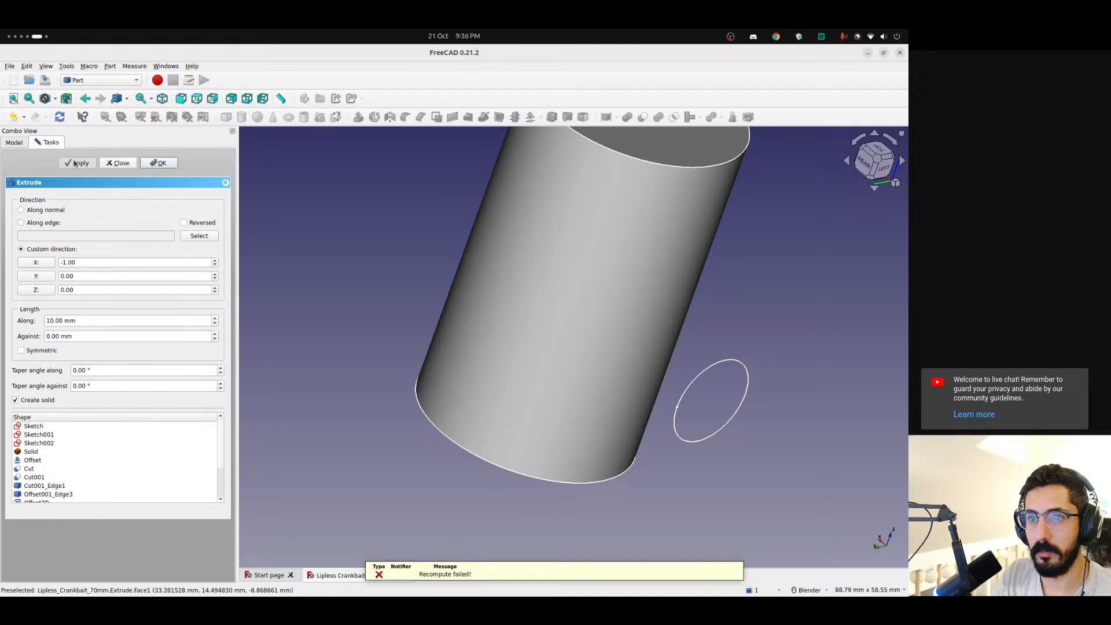
pyautogui.moveTo(501, 354)
pyautogui.mouseDown(button='middle')
pyautogui.moveTo(592, 258)
pyautogui.moveTo(504, 356)
pyautogui.mouseUp(button='middle')
pyautogui.click(119, 163)
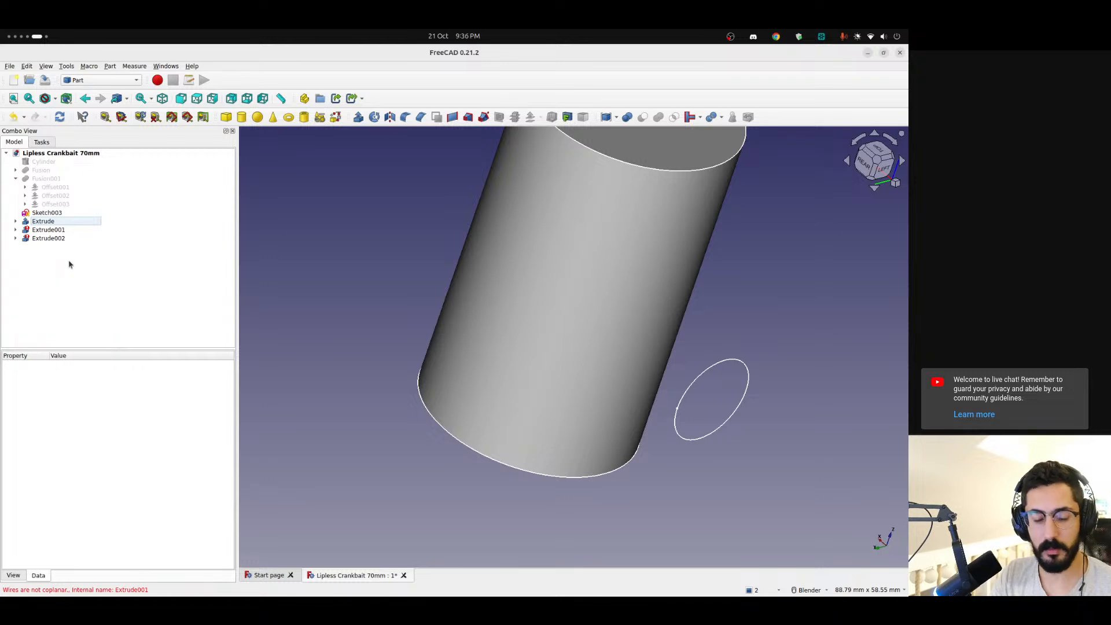
# Undo the last extrusion, delete Extrude001, and make the Projection Object visible again
pyautogui.hotkey('ctrl', 'z')
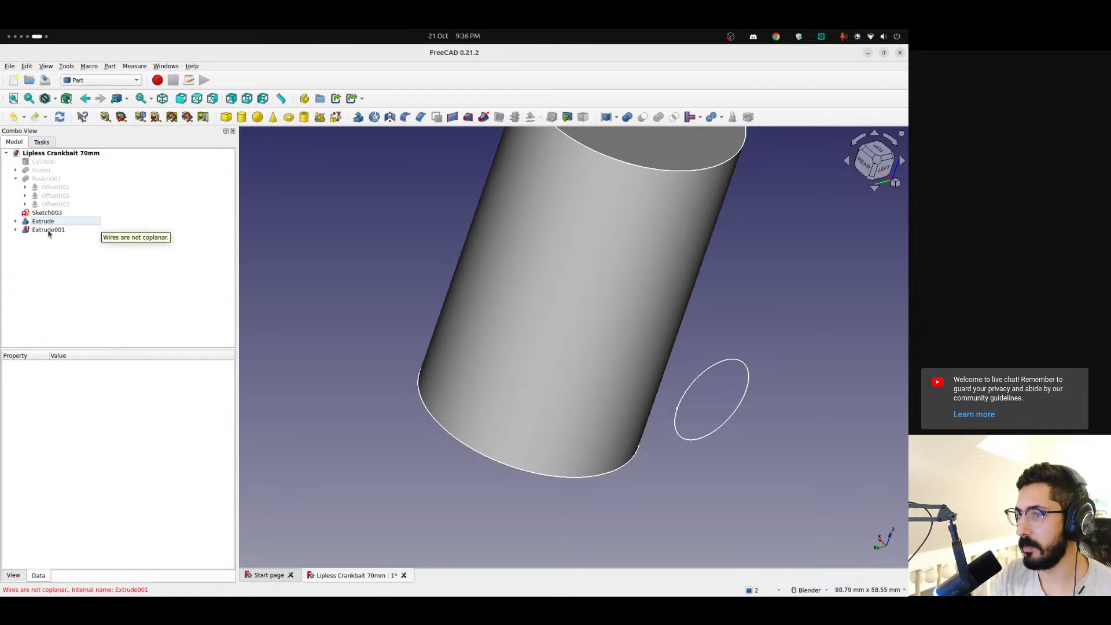
pyautogui.click(45, 231)
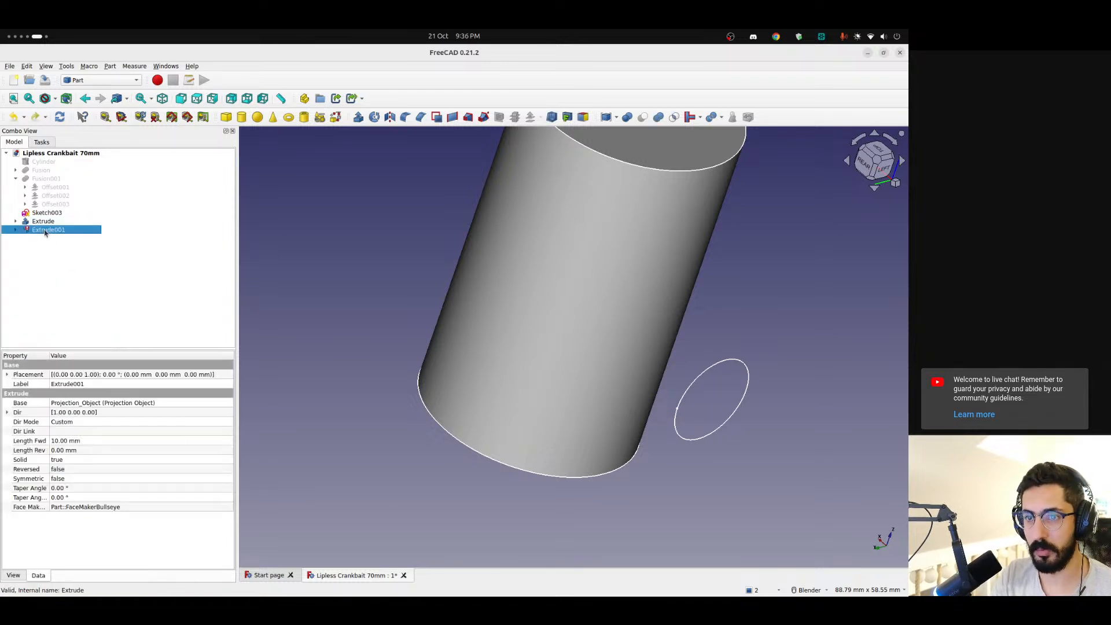
pyautogui.press('Delete')
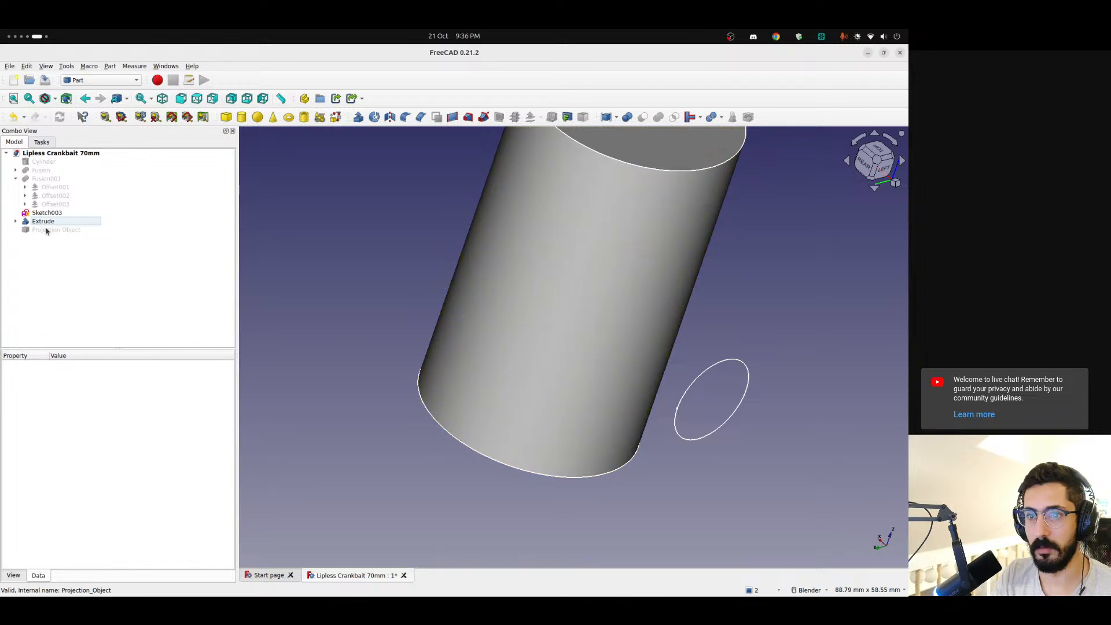
pyautogui.click(48, 234)
pyautogui.press('space')
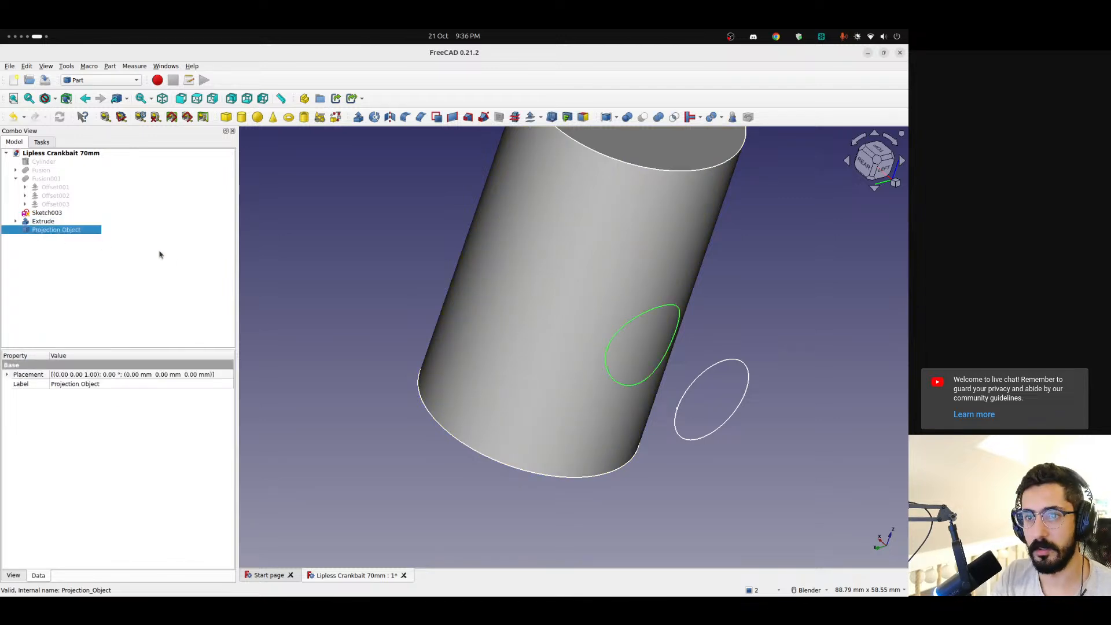
# Switch to the Surface workbench, try a Filling surface on the preselected Projection Object without adding boundary edges, and cancel it
pyautogui.scroll(2, 632, 340)
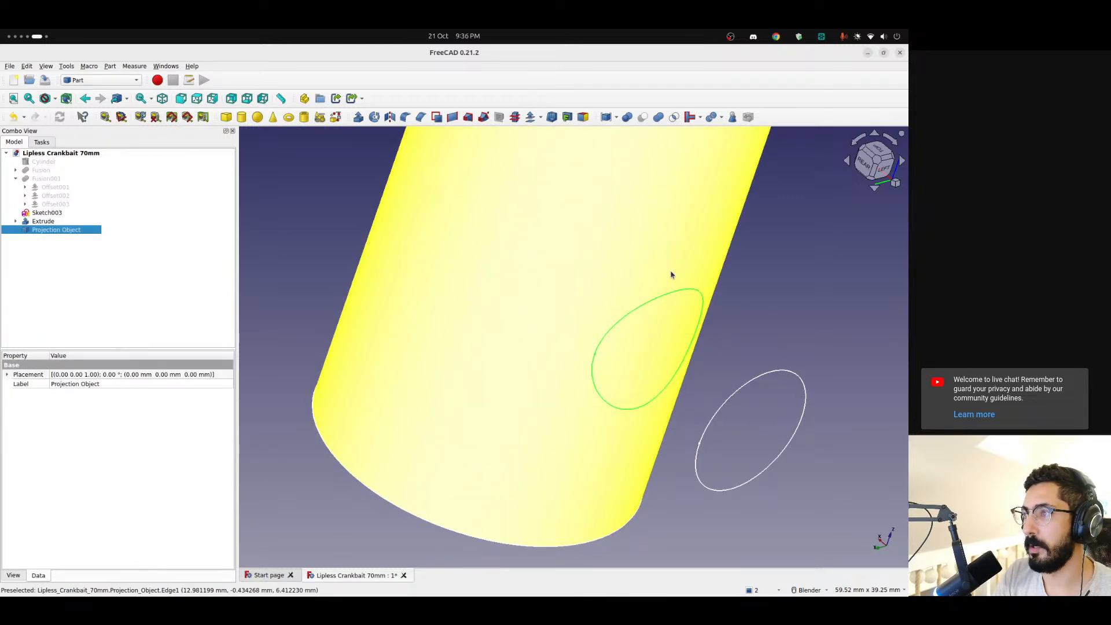
pyautogui.click(116, 80)
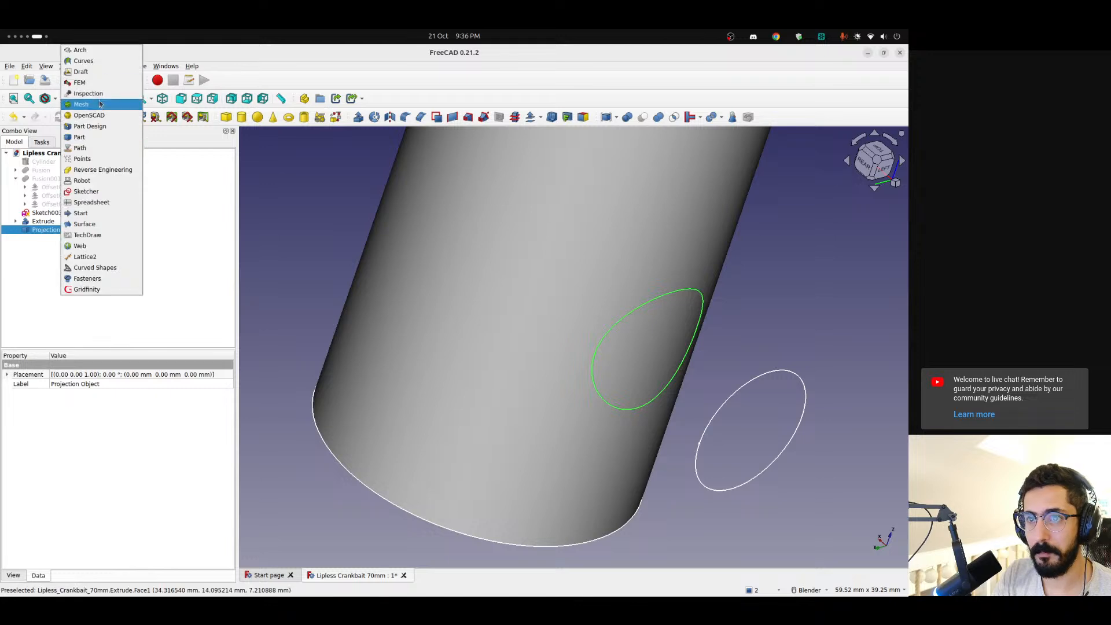
pyautogui.click(95, 224)
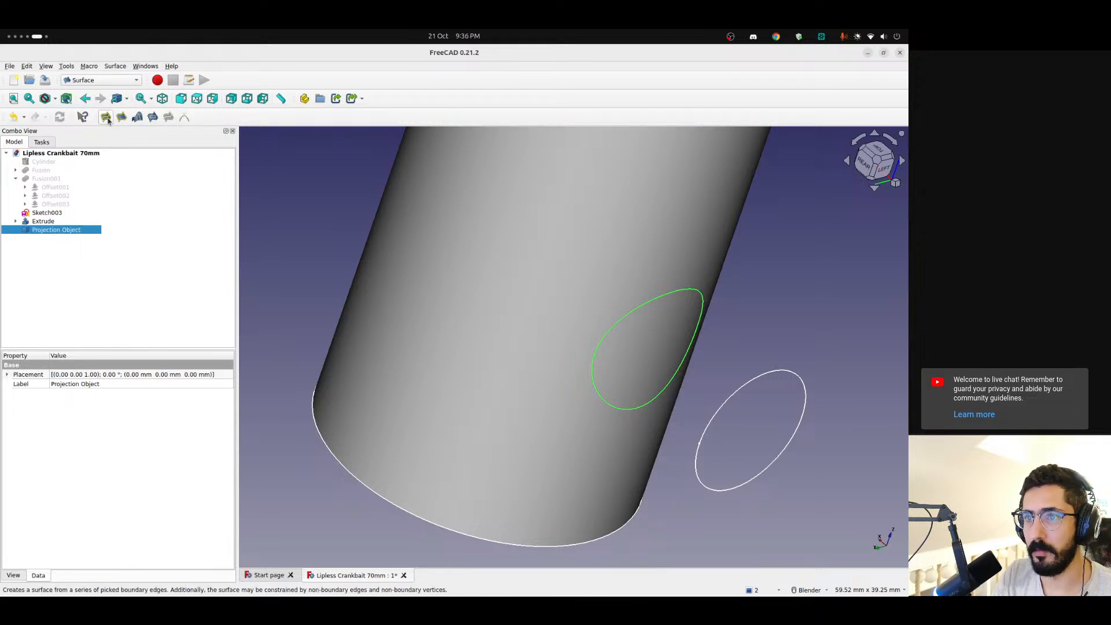
pyautogui.click(107, 118)
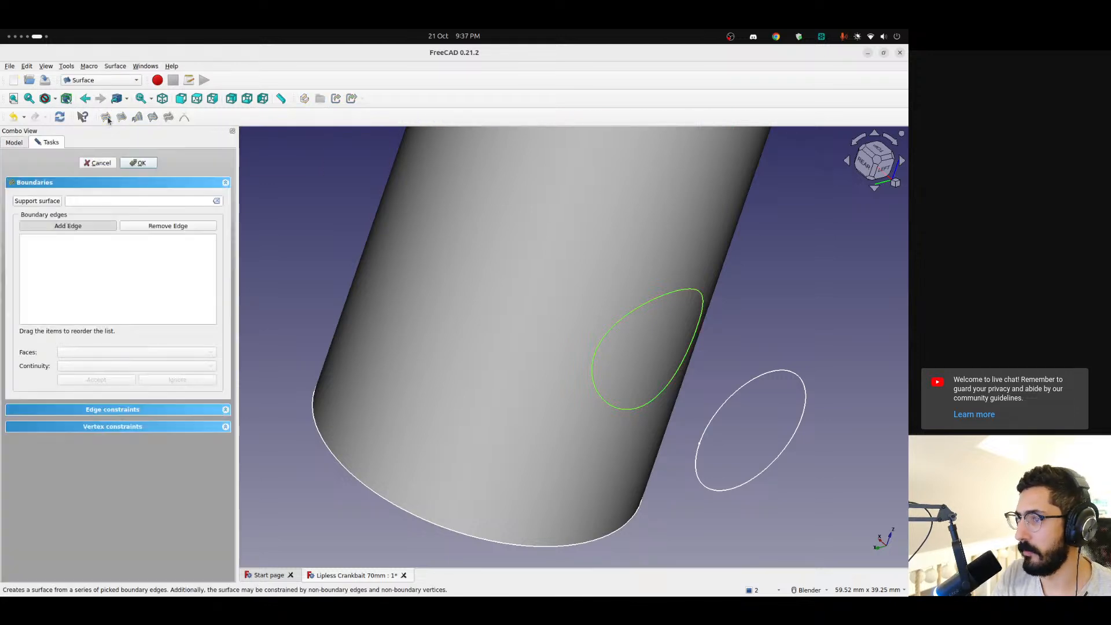
pyautogui.click(138, 163)
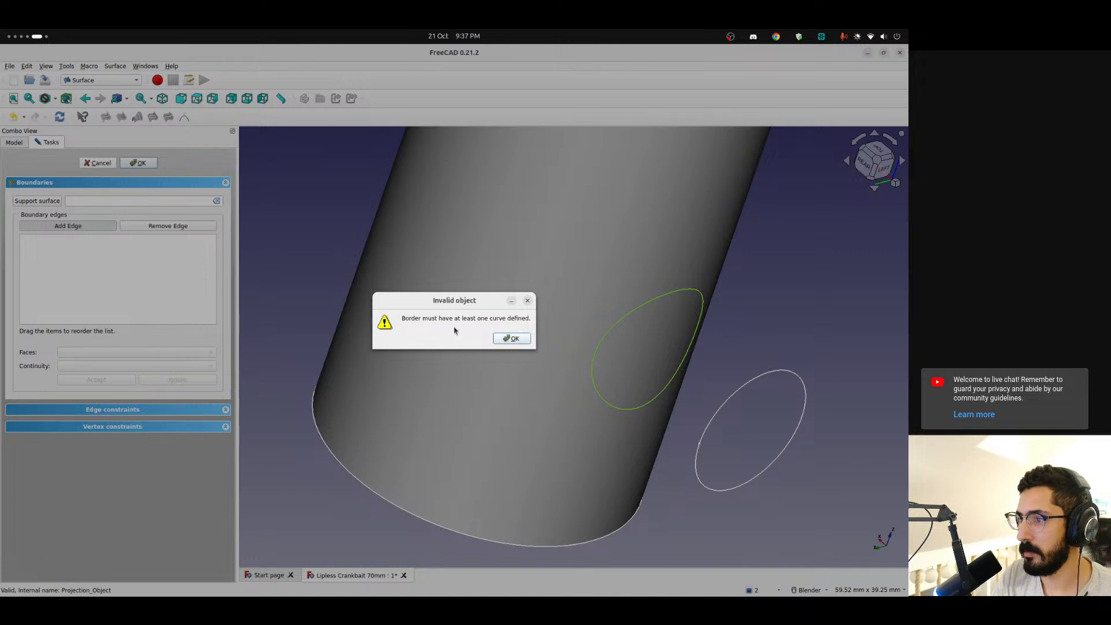
pyautogui.click(528, 302)
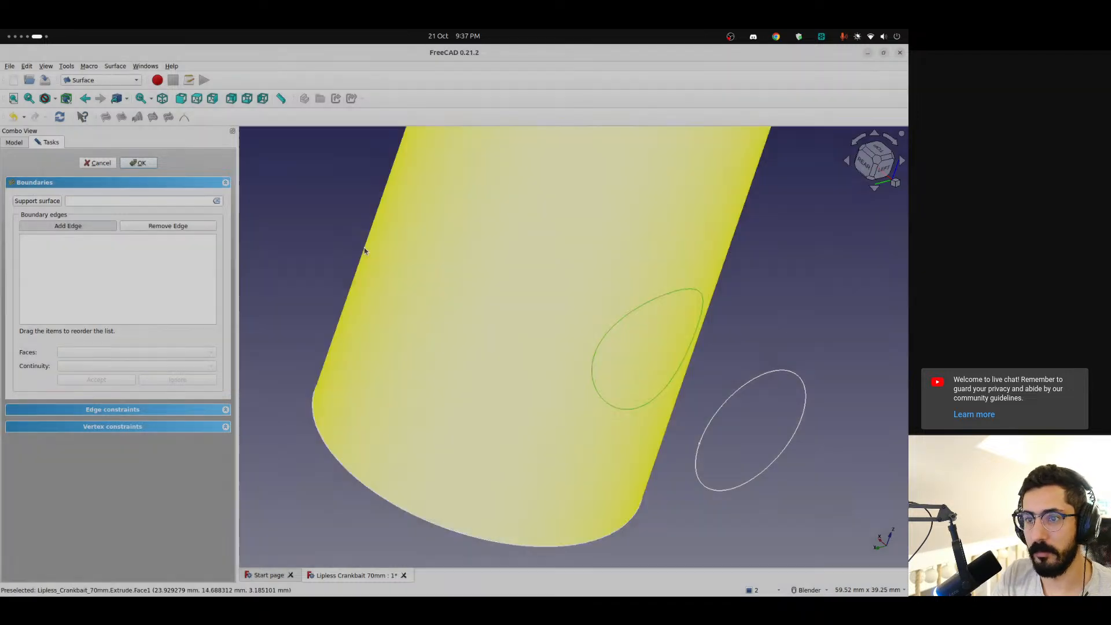
pyautogui.click(93, 163)
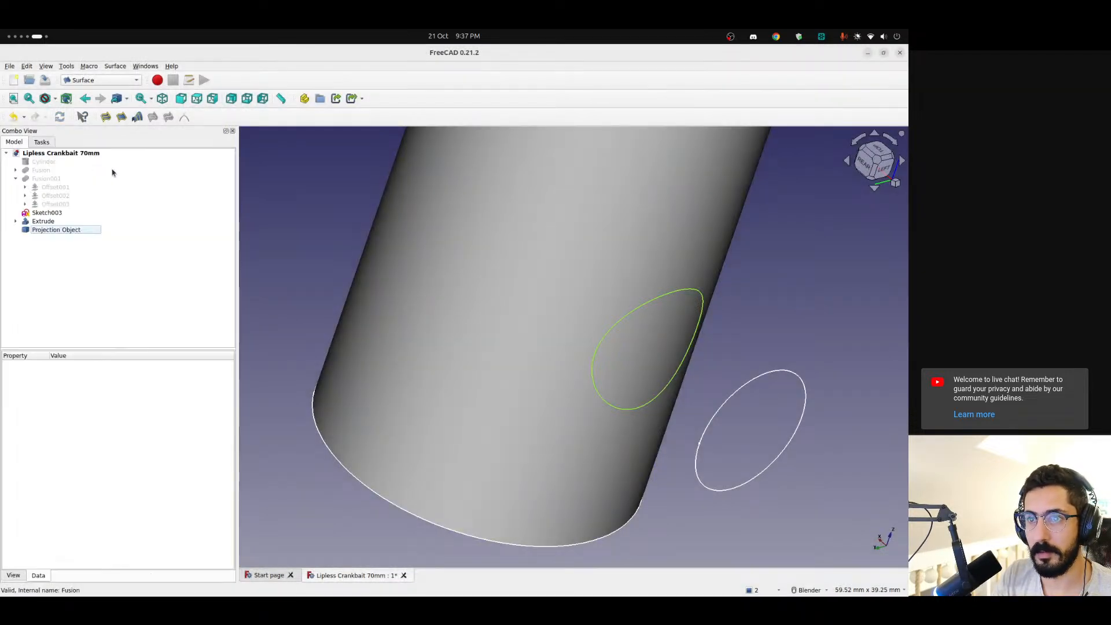
# Hide the Extrude cylinder and clear the selection
pyautogui.click(45, 223)
pyautogui.press('space')
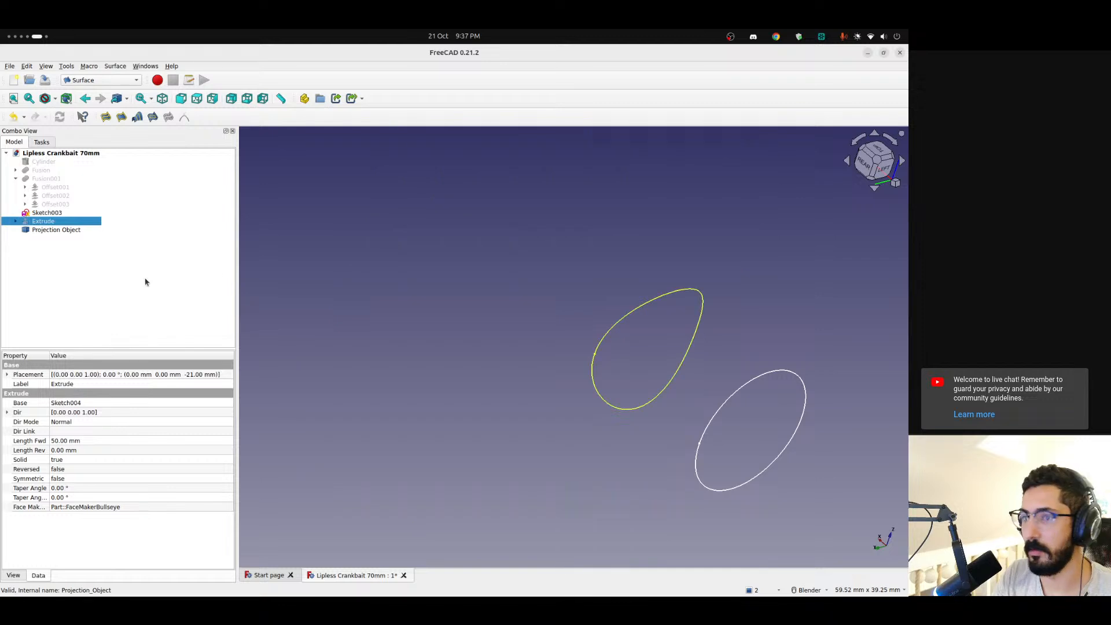
pyautogui.click(79, 265)
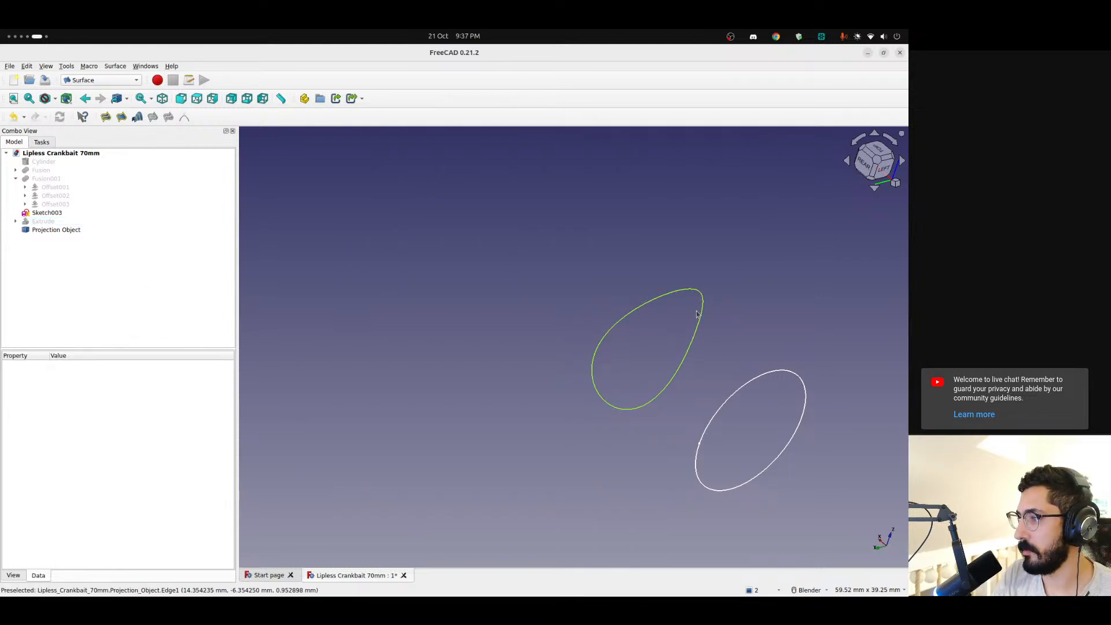
# Try a Filling surface with the Projection Object's edge as its boundary edge, and cancel the operation
pyautogui.click(633, 315)
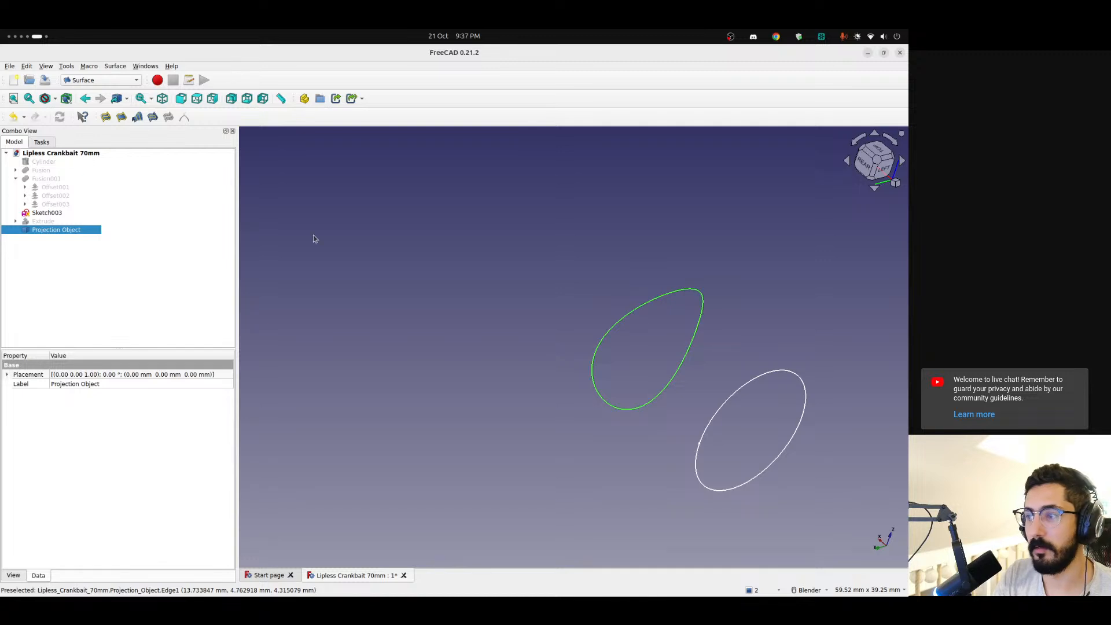
pyautogui.click(105, 117)
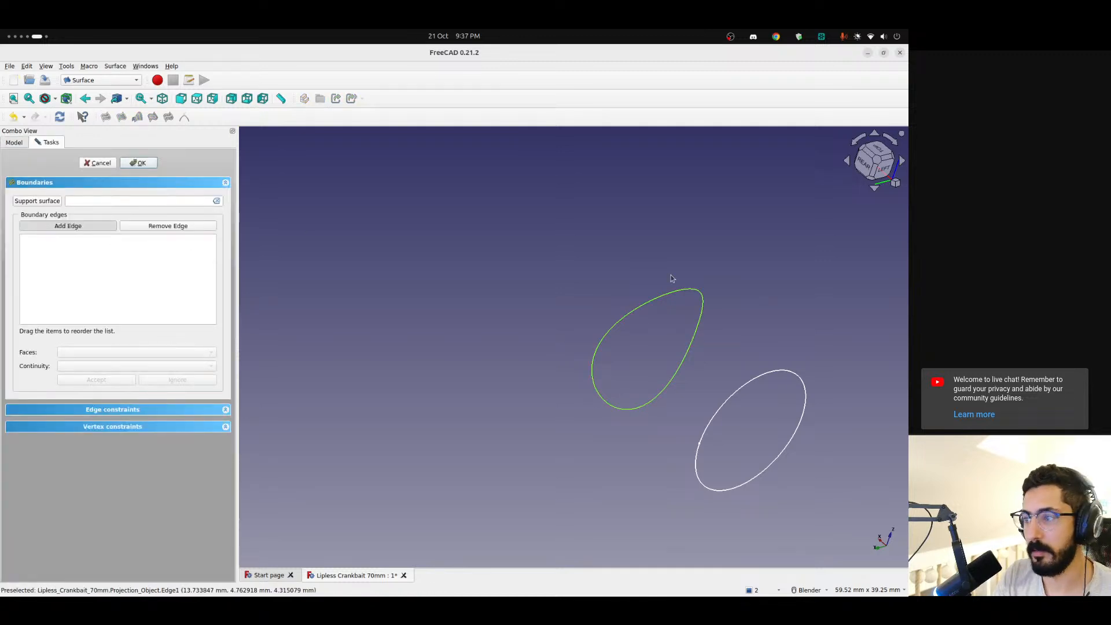
pyautogui.click(677, 294)
pyautogui.click(140, 164)
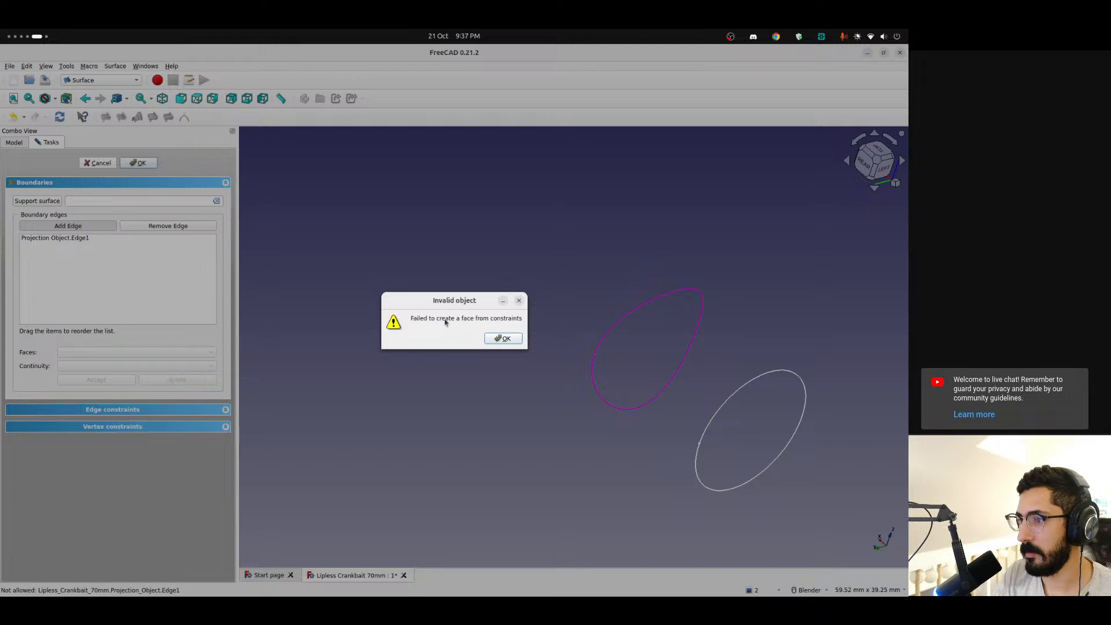
pyautogui.click(518, 300)
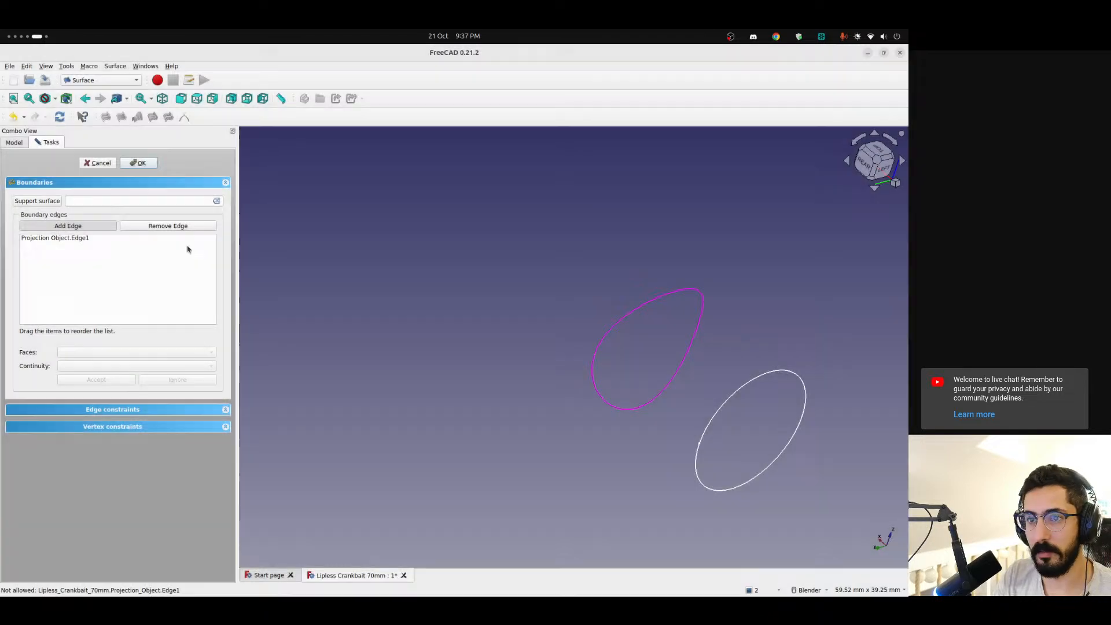
pyautogui.click(97, 163)
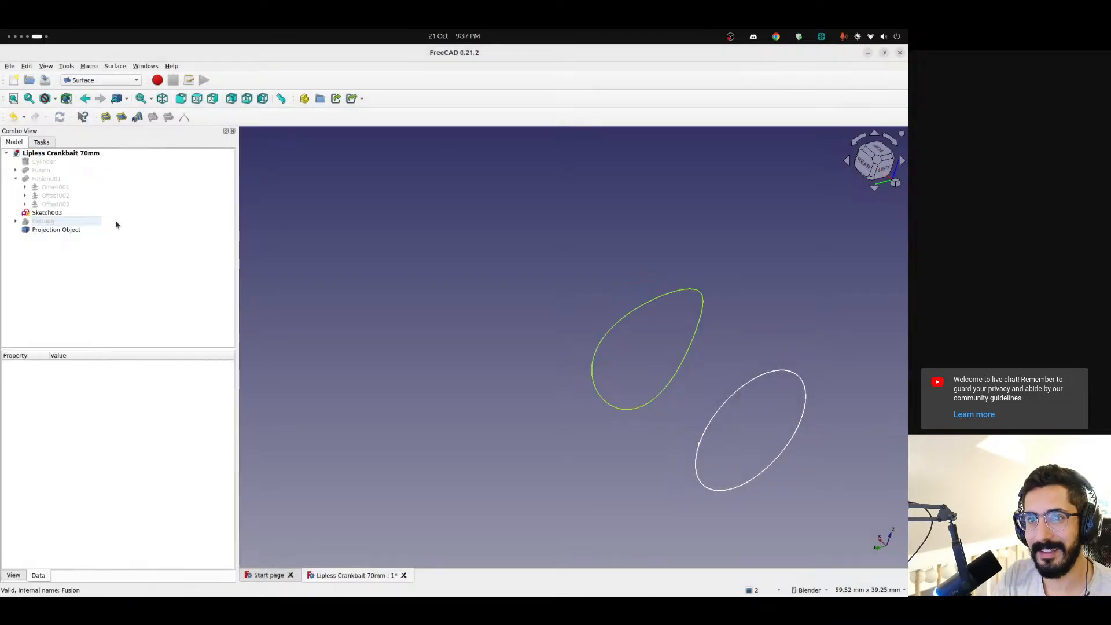
# Try to fill the projected curve with a boundary-curve surface using the Stretch fill type, and leave the command
pyautogui.click(122, 118)
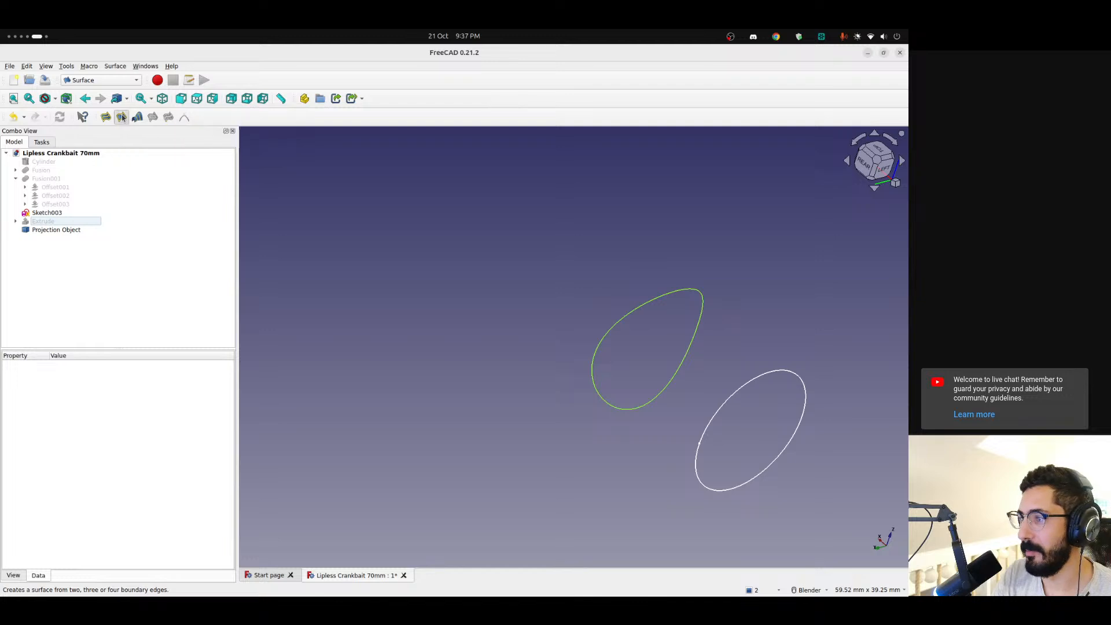
pyautogui.click(648, 306)
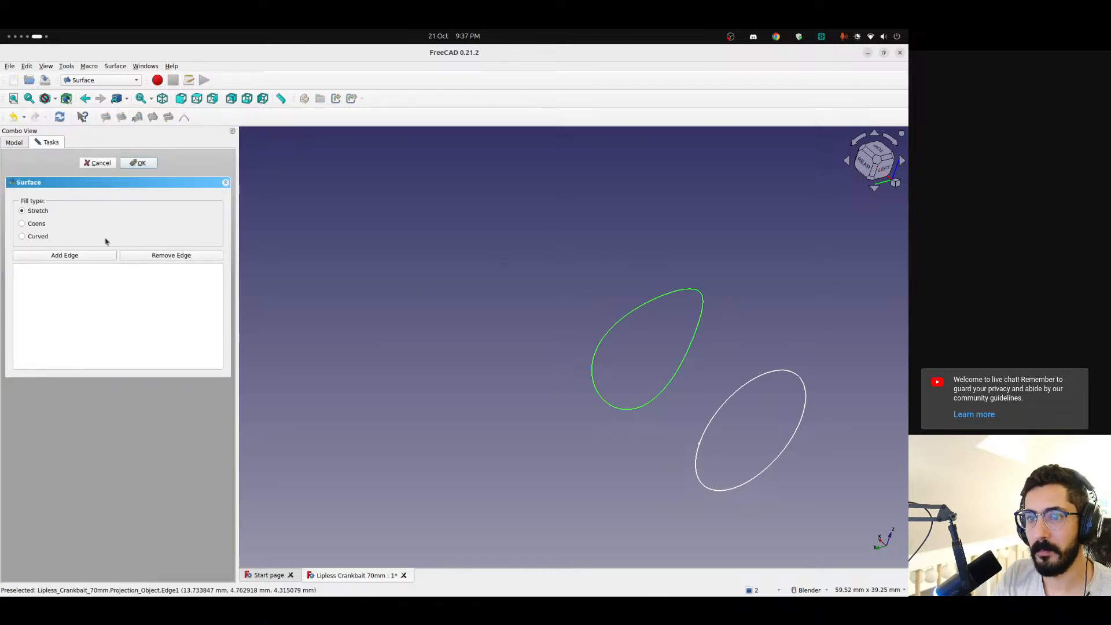
pyautogui.click(147, 163)
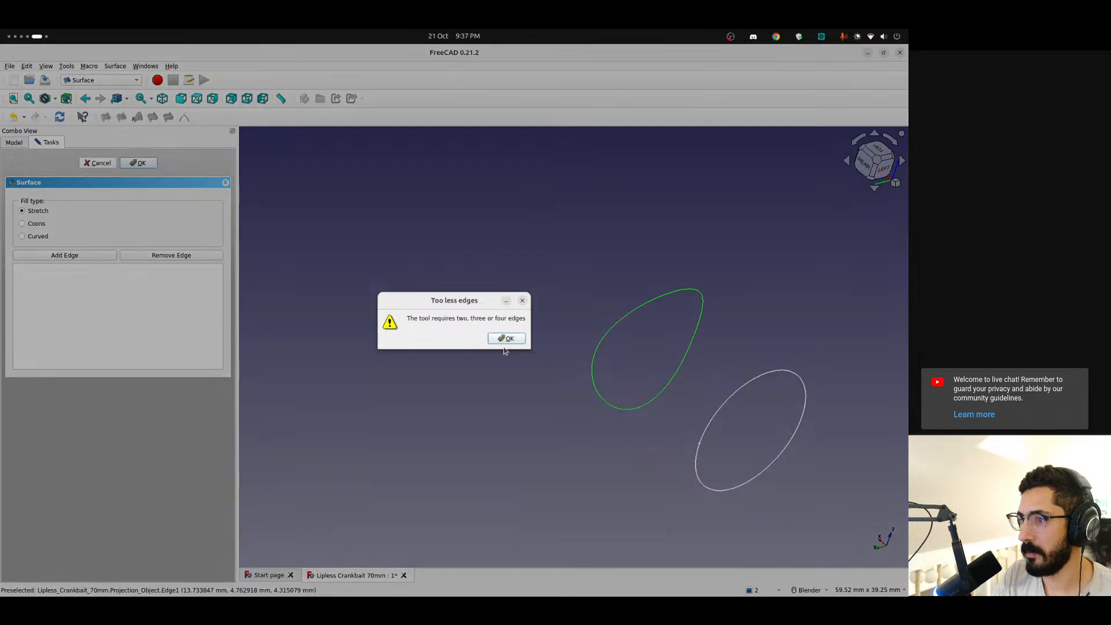
pyautogui.click(507, 339)
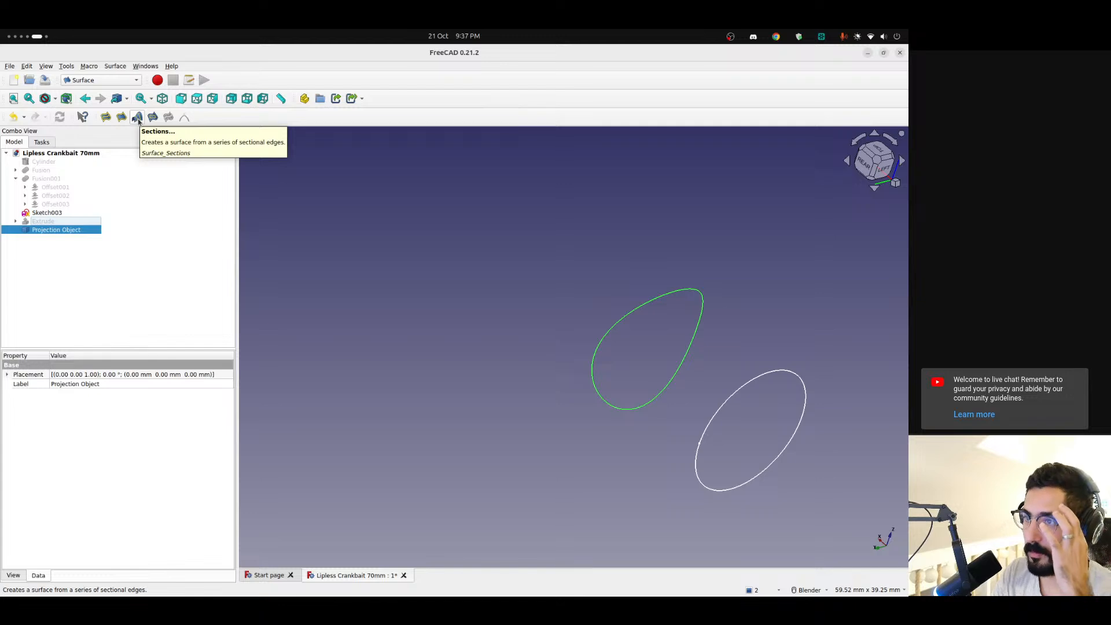
# Switch to the Curves workbench with the Projection Object selected
pyautogui.click(109, 80)
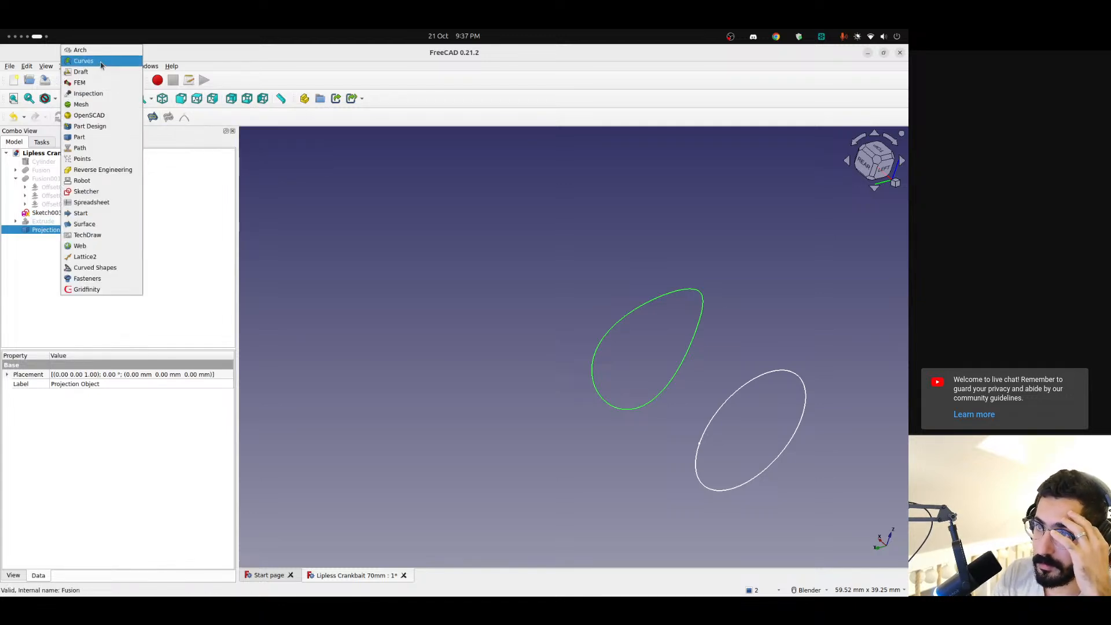
pyautogui.click(101, 61)
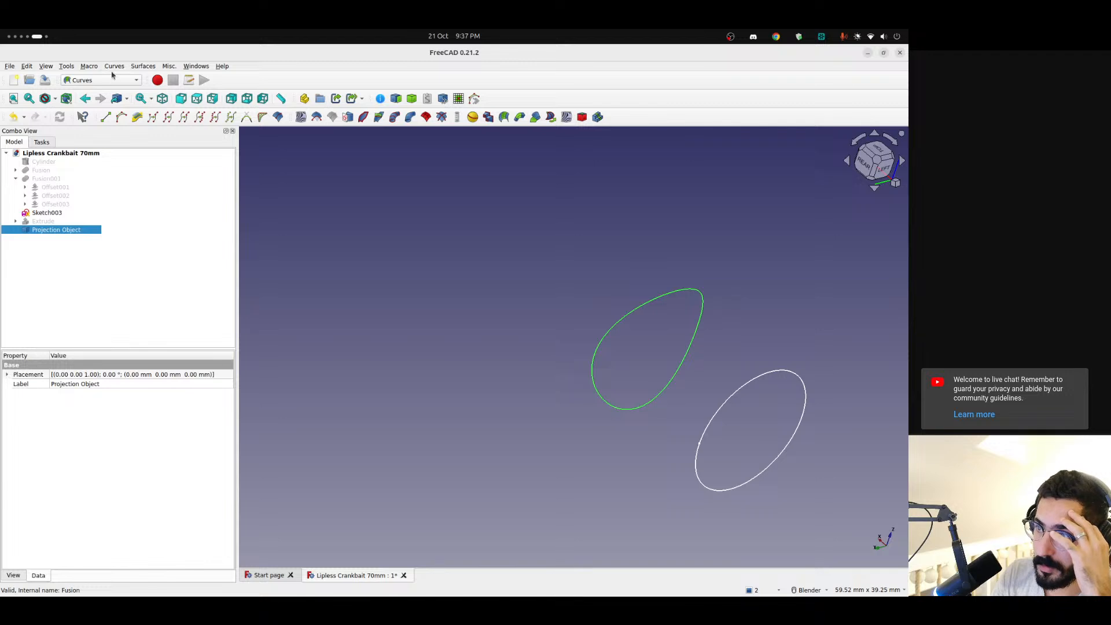
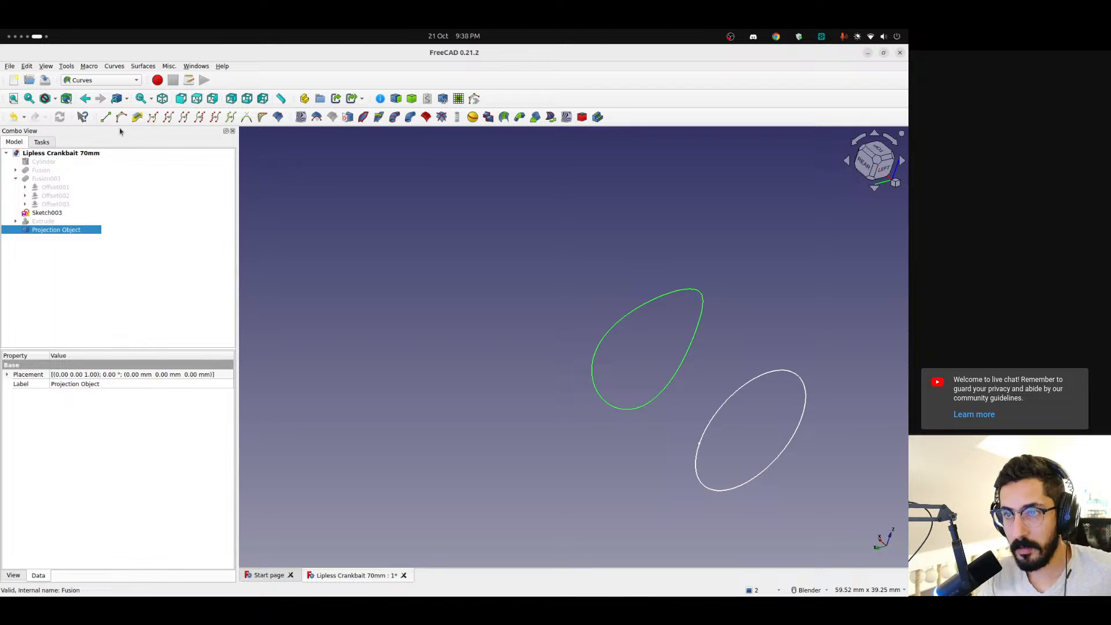
pyautogui.click(96, 80)
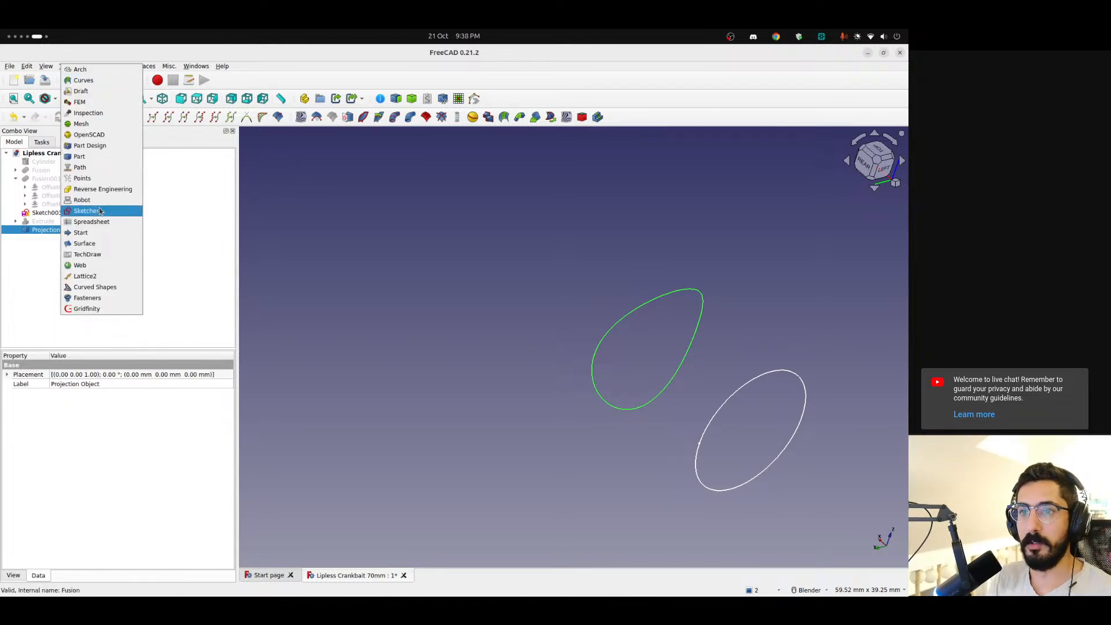
pyautogui.click(79, 156)
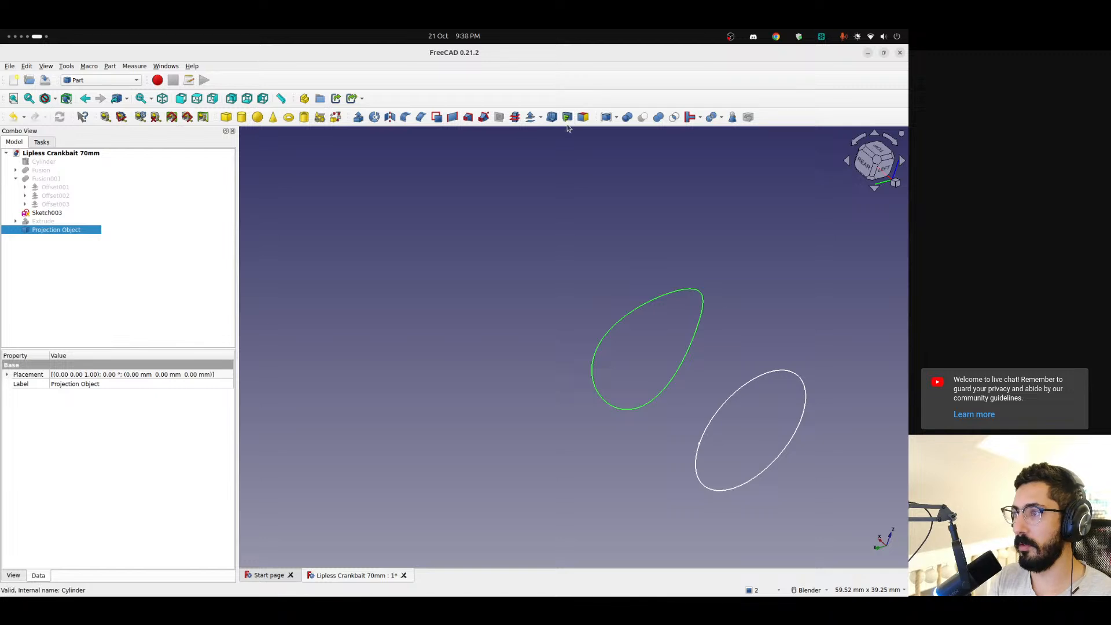
pyautogui.click(119, 81)
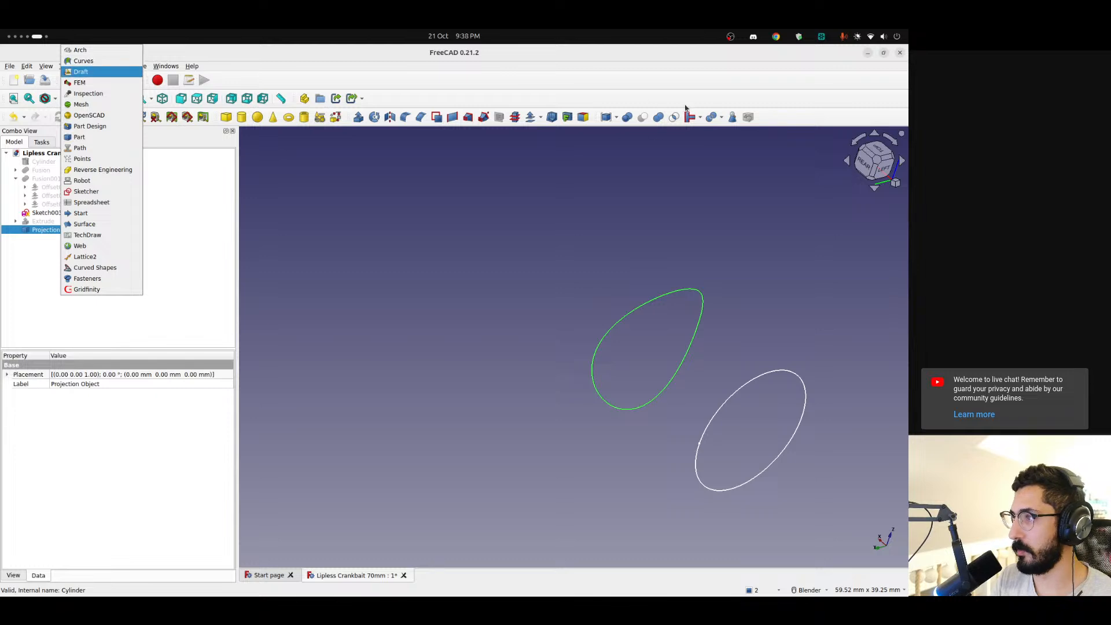
pyautogui.click(709, 143)
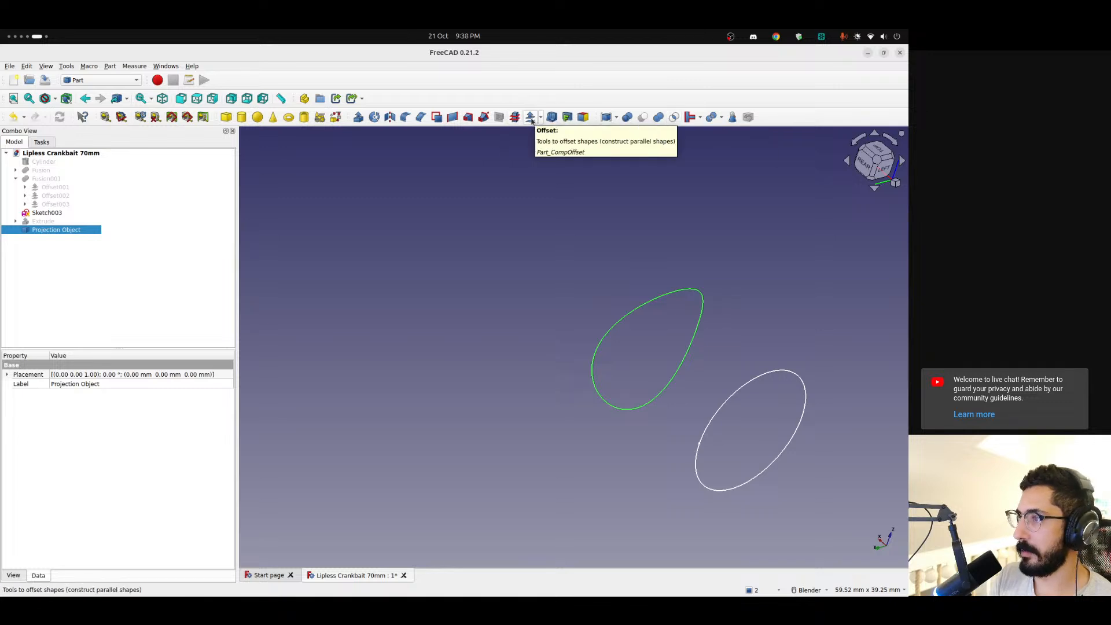
pyautogui.click(540, 118)
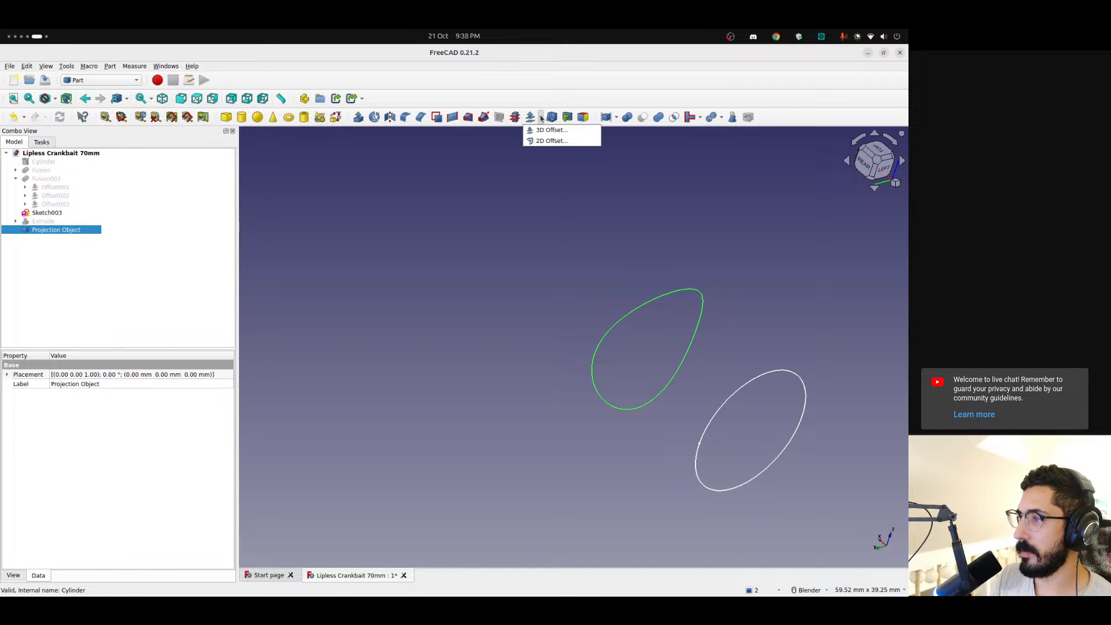
pyautogui.click(541, 118)
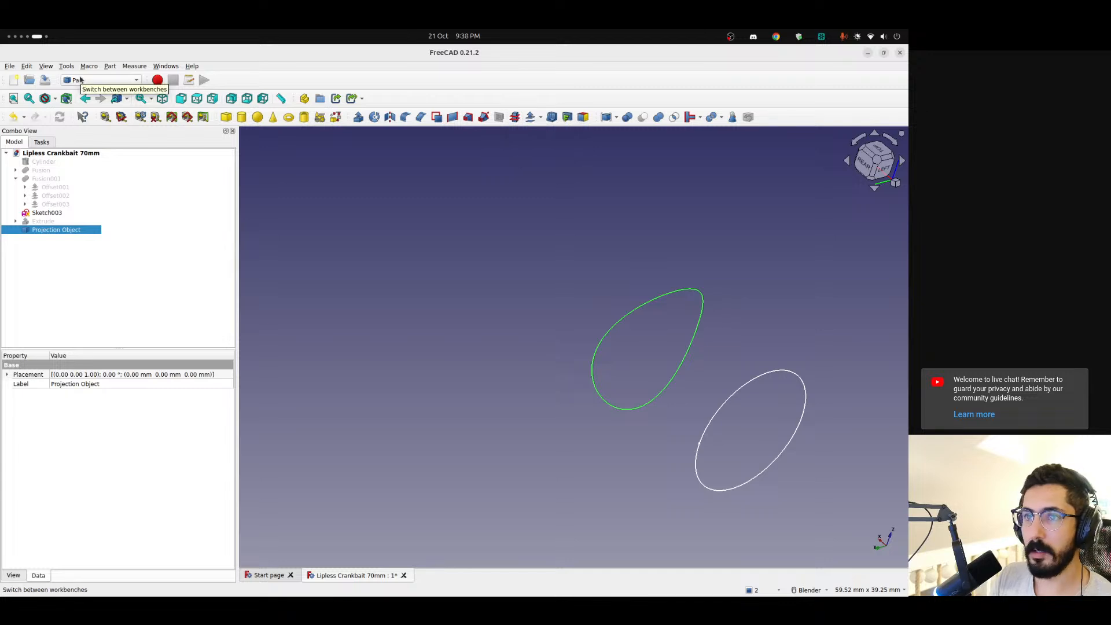
pyautogui.click(100, 80)
pyautogui.click(84, 61)
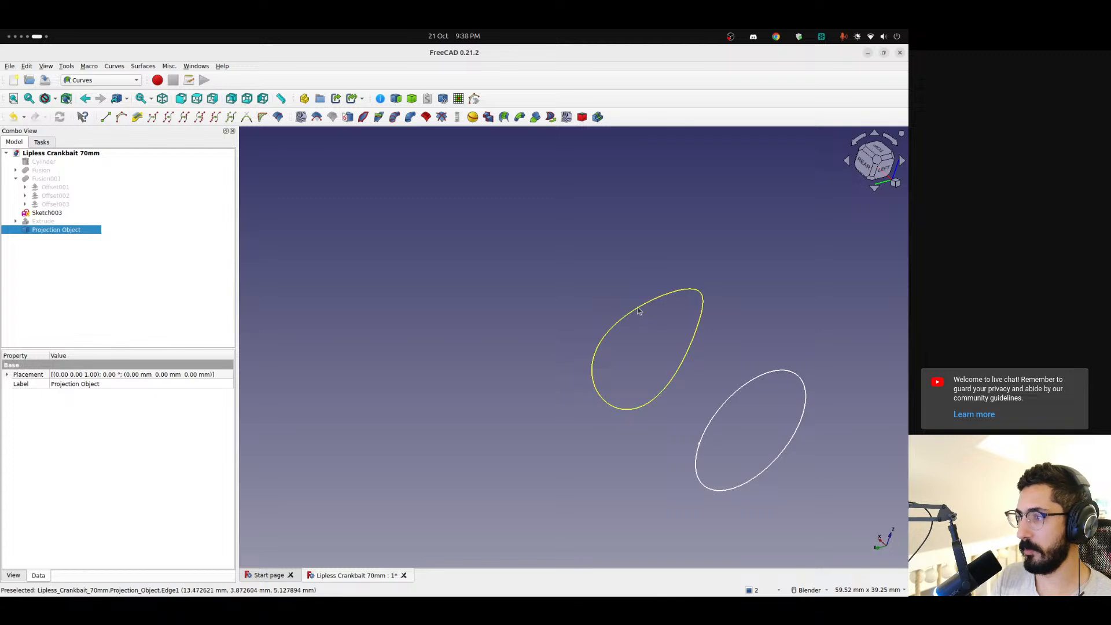
# Delete the Projection Object, show the Extrude cylinder again, and clear the selection
pyautogui.press('Delete')
pyautogui.click(43, 221)
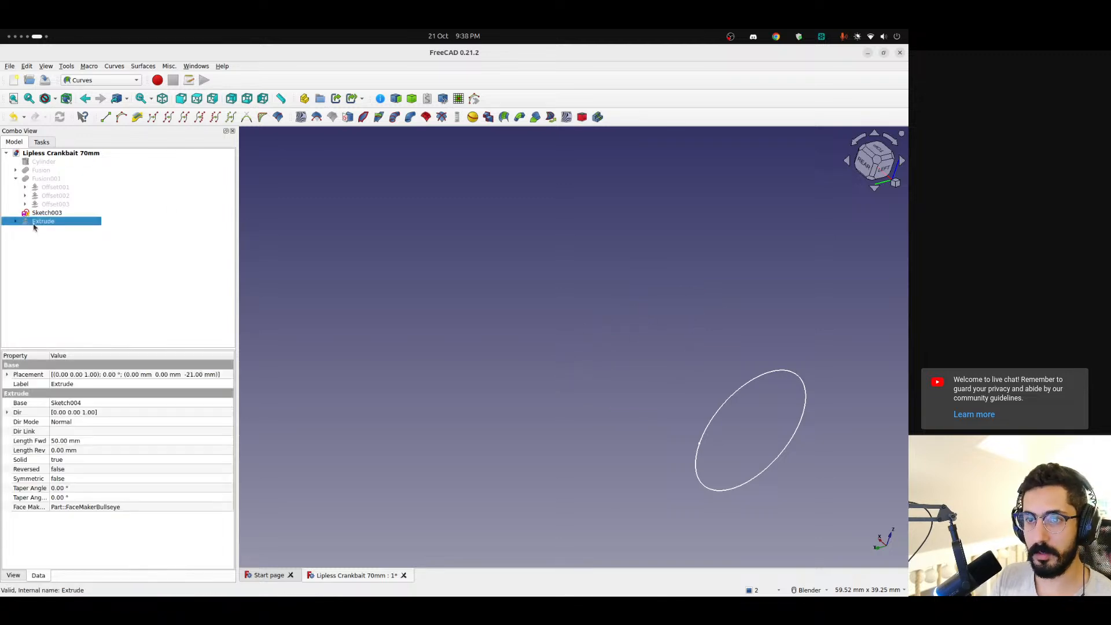
pyautogui.press('space')
pyautogui.click(269, 243)
# Create a Sketch on Surface mapping from Sketch003
pyautogui.click(753, 379)
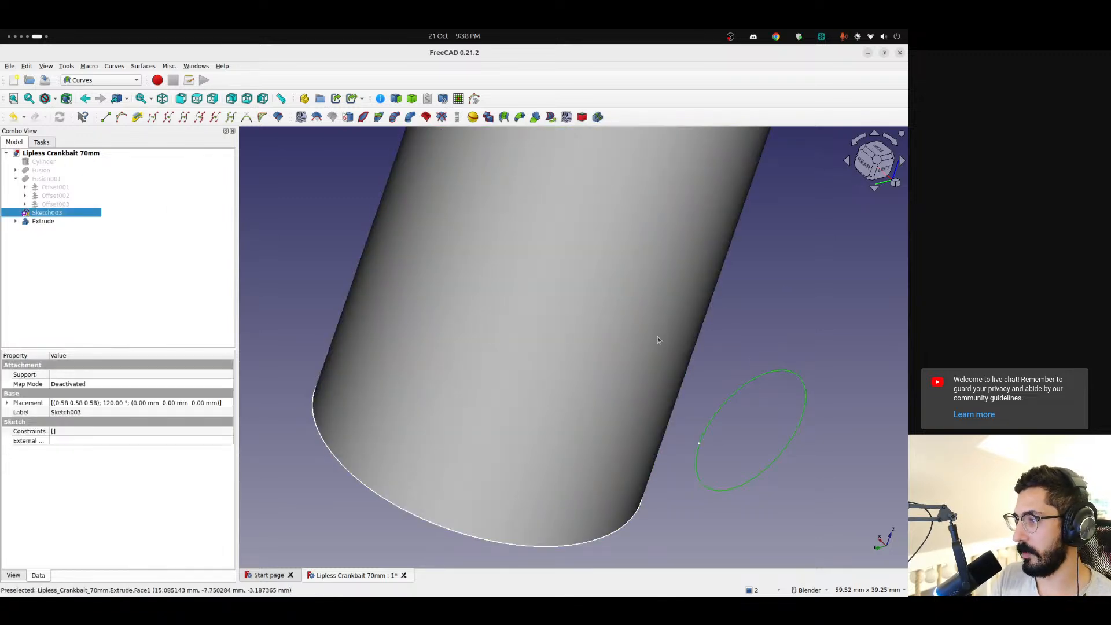
pyautogui.click(658, 342)
pyautogui.click(803, 298)
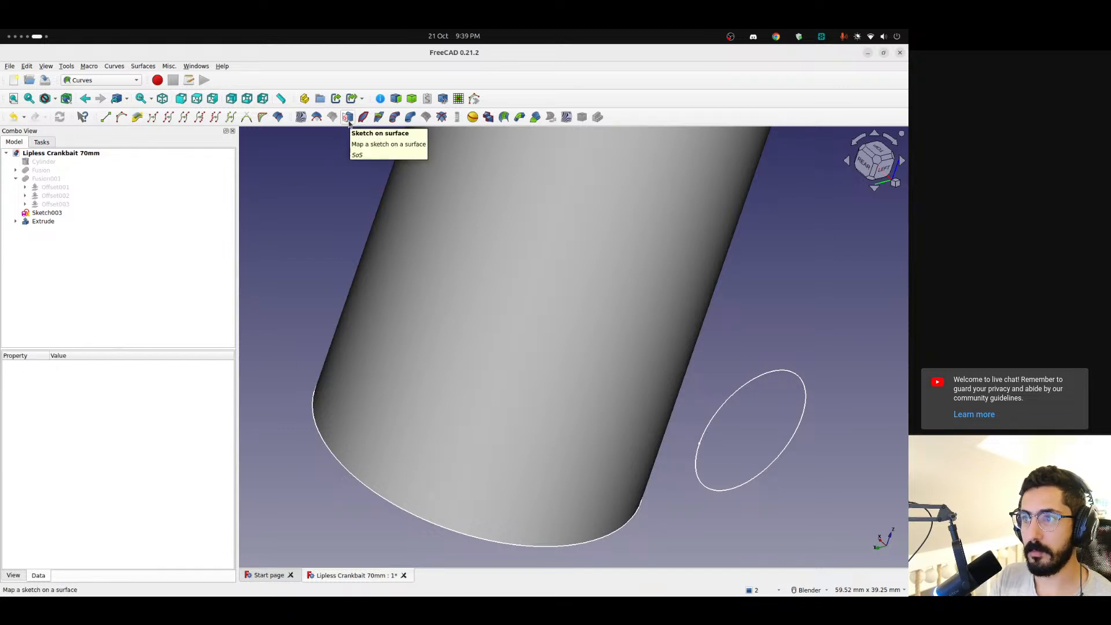
pyautogui.click(42, 213)
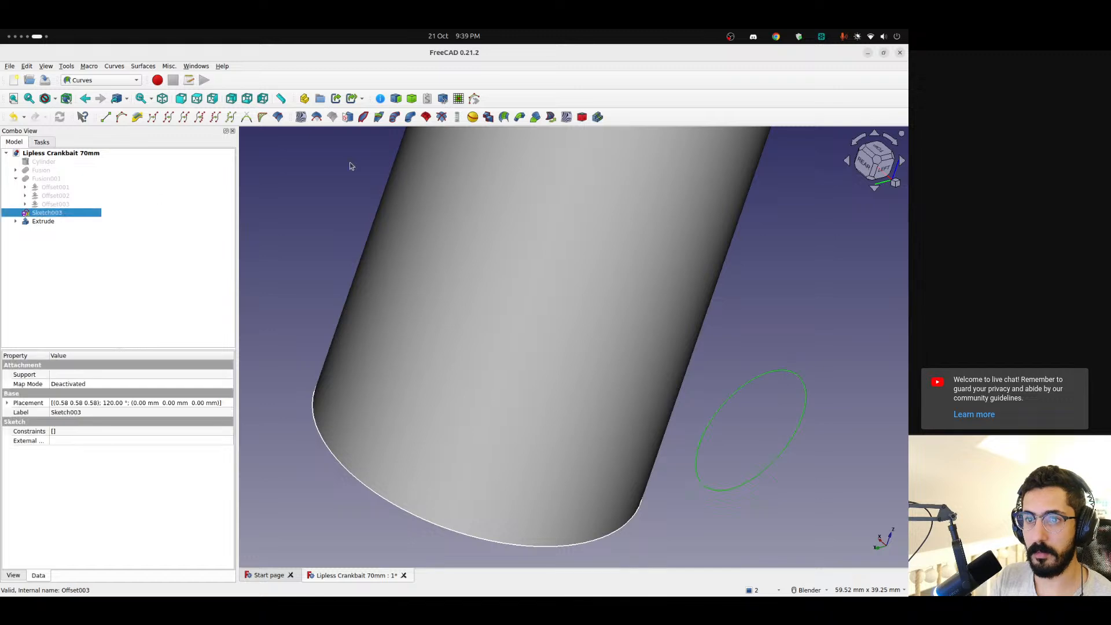
pyautogui.click(347, 117)
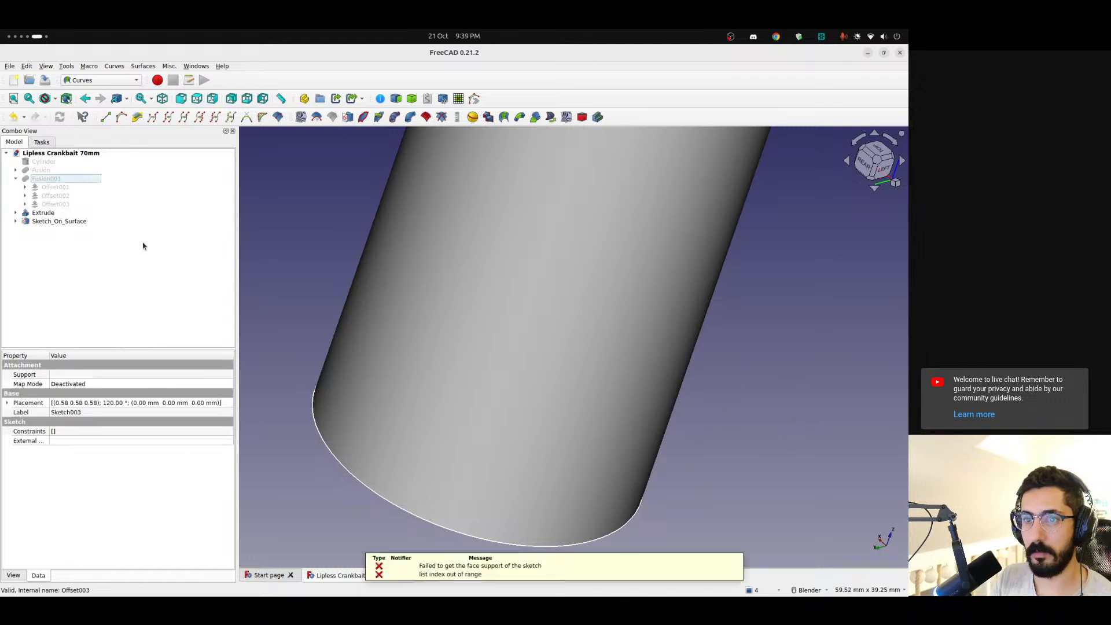
# Set the Extra Objects of Sketch_On_Surface to the Extrude cylinder, widening the property name column to read the names
pyautogui.click(40, 224)
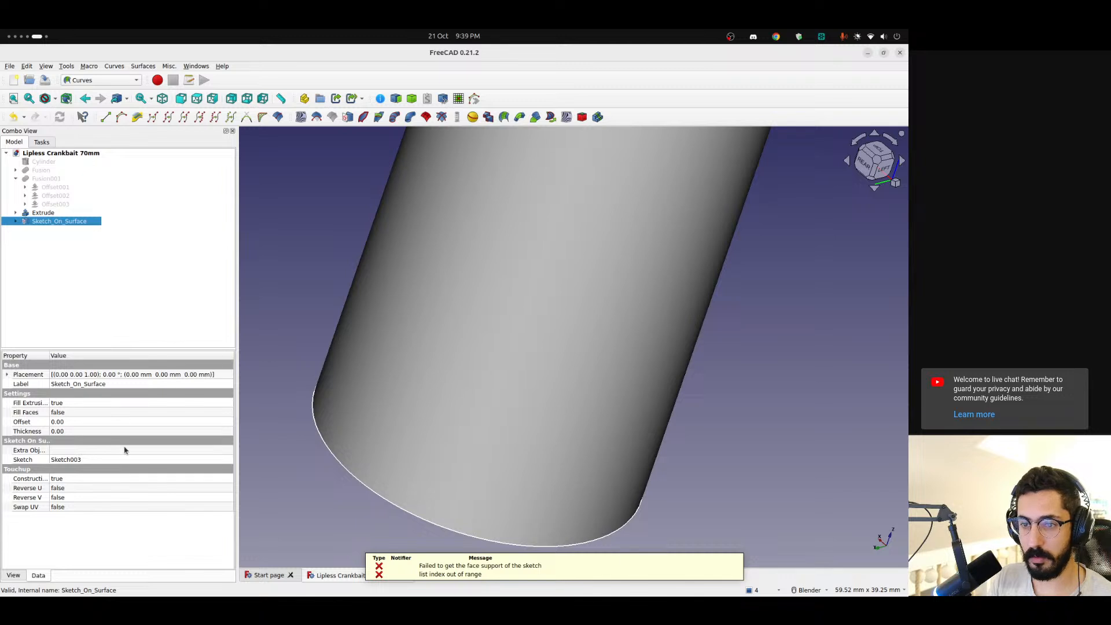
pyautogui.moveTo(49, 354); pyautogui.dragTo(73, 355)
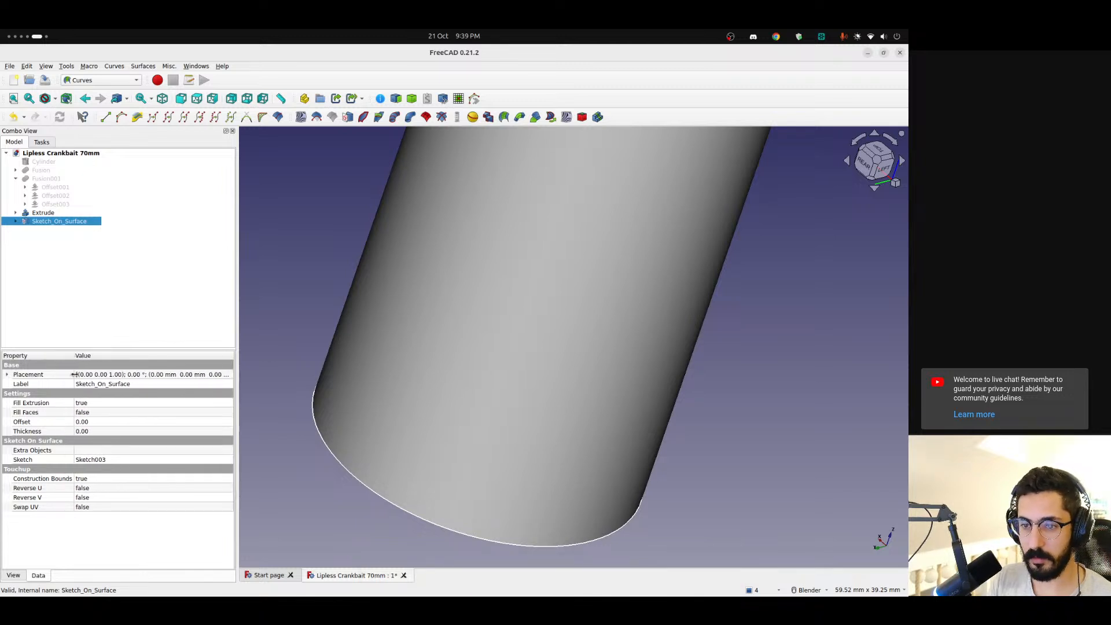
pyautogui.moveTo(62, 485)
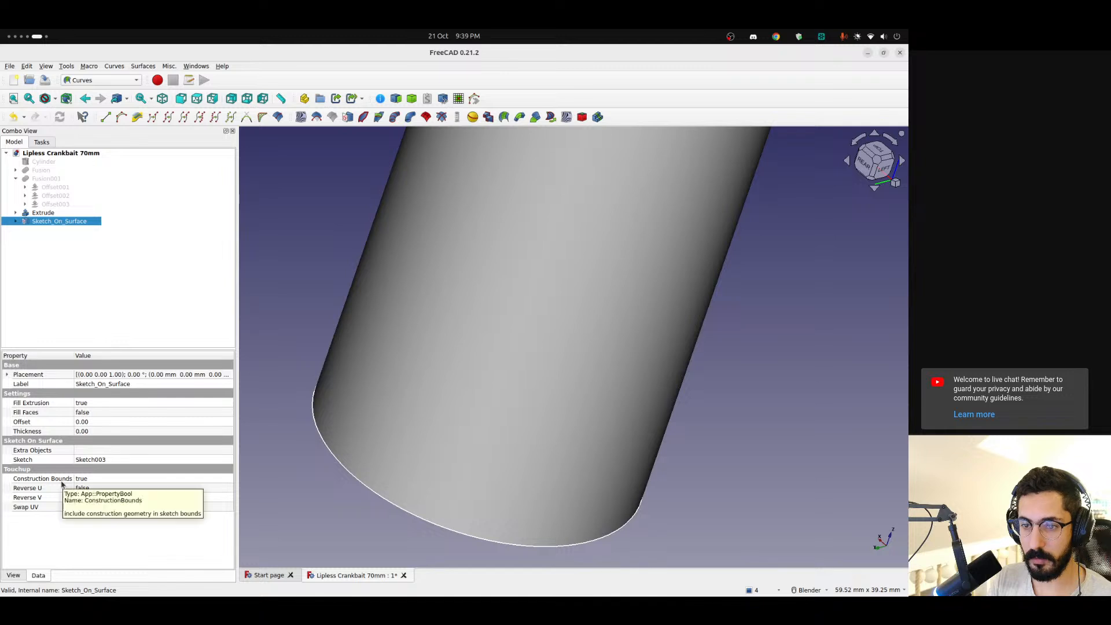
pyautogui.moveTo(43, 455)
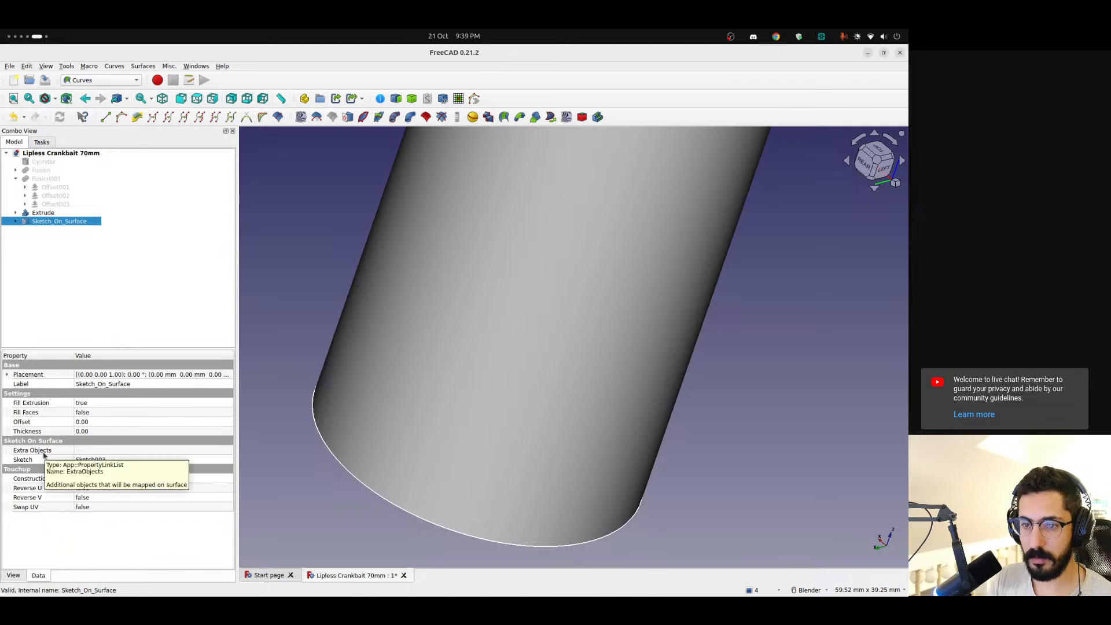
pyautogui.click(110, 451)
pyautogui.click(228, 451)
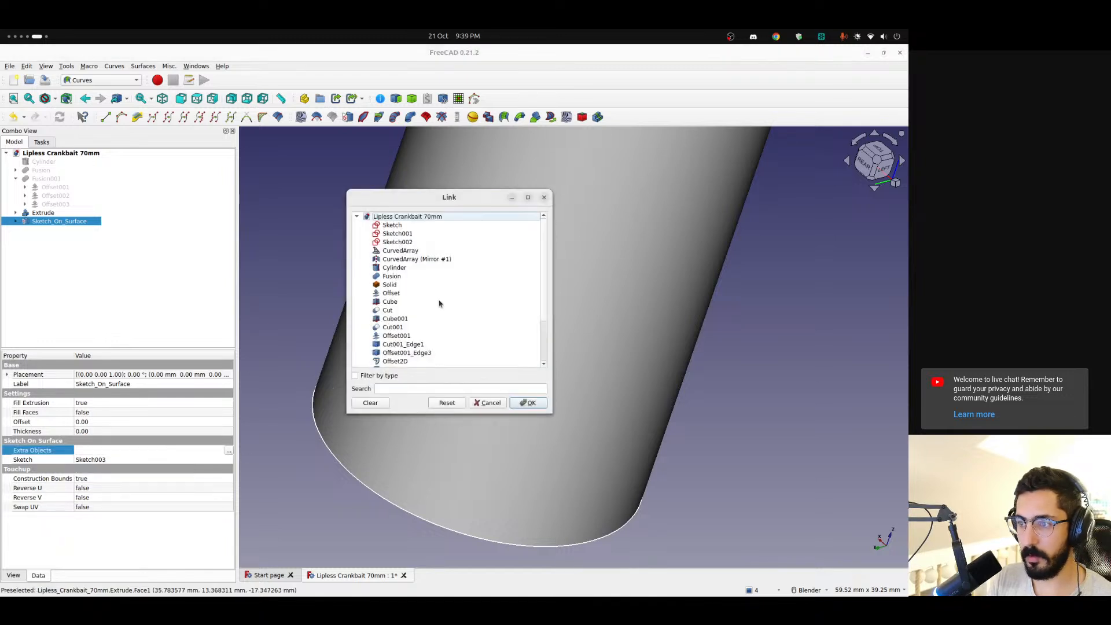
pyautogui.click(640, 245)
pyautogui.click(528, 403)
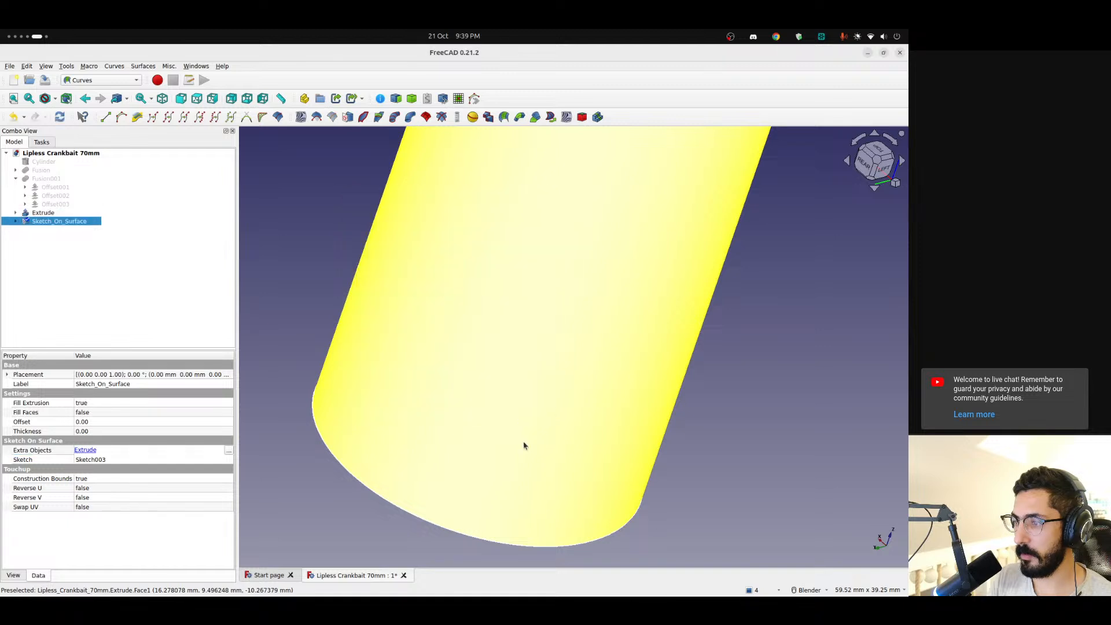
# Recompute the document and inspect the cylinder's side for the mapped sketch
pyautogui.moveTo(523, 444); pyautogui.dragTo(558, 411, button='middle')
pyautogui.scroll(-5, 578, 393)
pyautogui.moveTo(597, 372); pyautogui.dragTo(516, 361, button='middle')
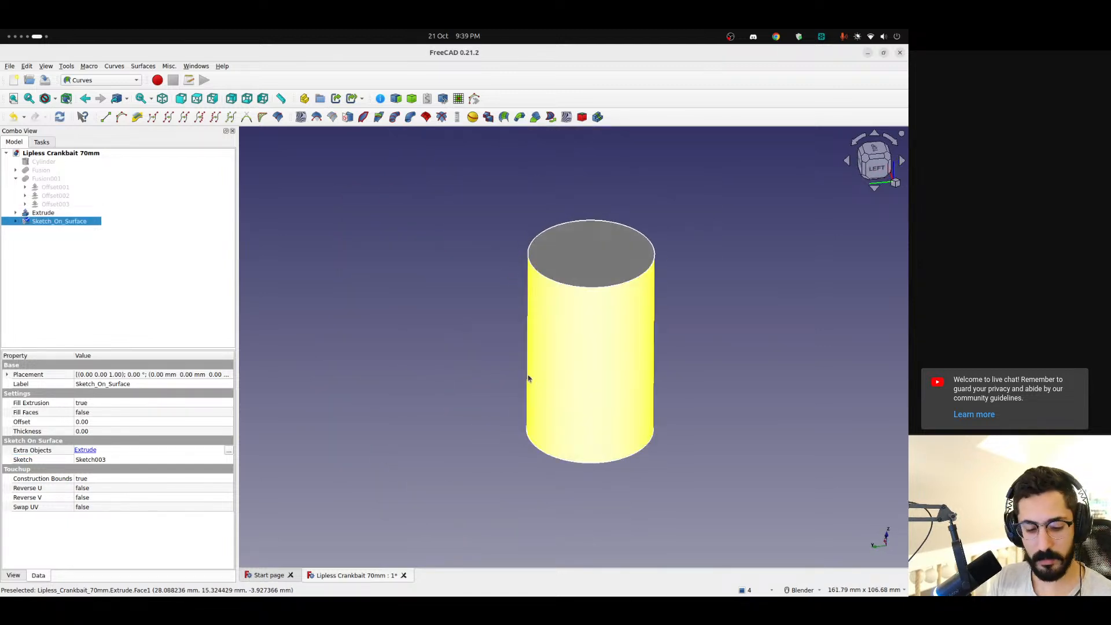
pyautogui.hotkey('ctrl', 'r')
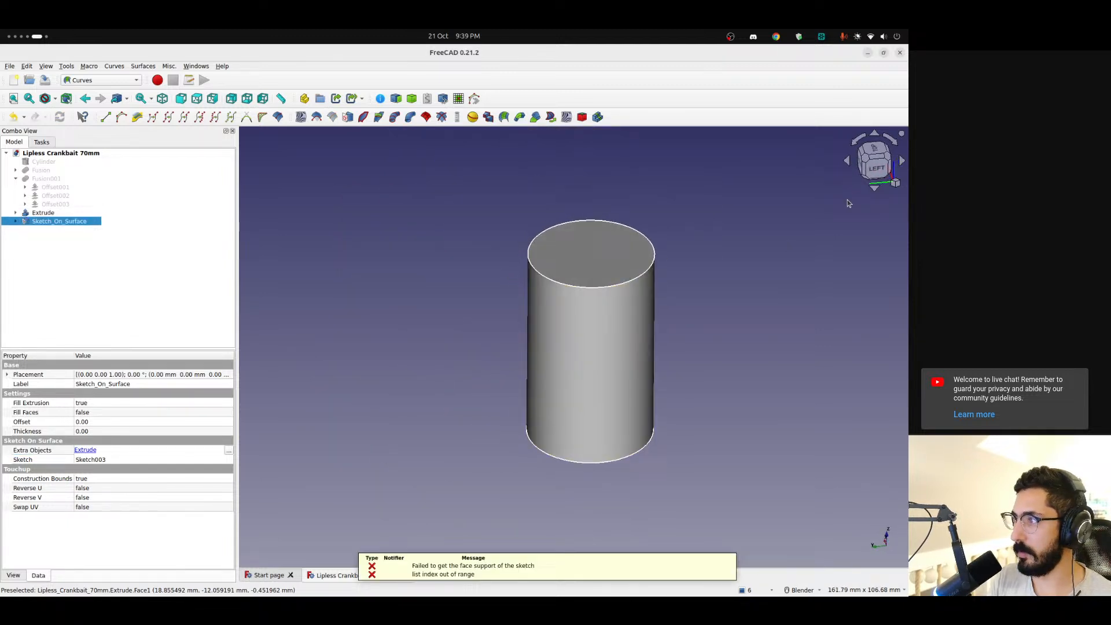
pyautogui.click(876, 167)
pyautogui.moveTo(580, 416)
pyautogui.mouseDown(button='middle')
pyautogui.moveTo(651, 437)
pyautogui.moveTo(570, 426)
pyautogui.moveTo(588, 428)
pyautogui.mouseUp(button='middle')
pyautogui.scroll(4, 619, 442)
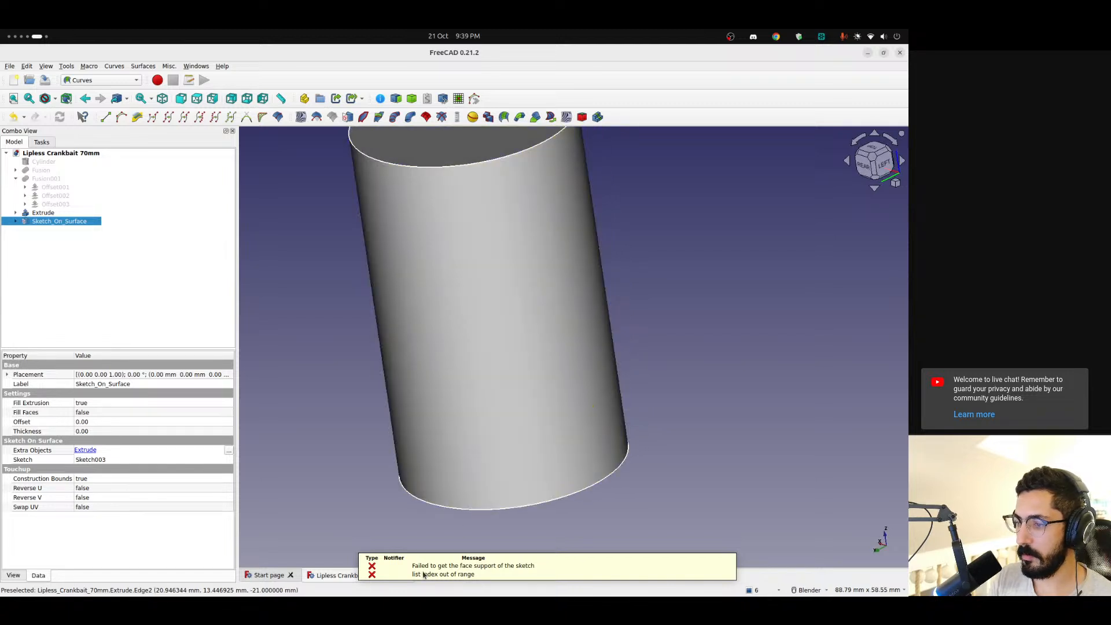
# Try Reverse U set to true on Sketch_On_Surface, and restore it to false
pyautogui.click(103, 491)
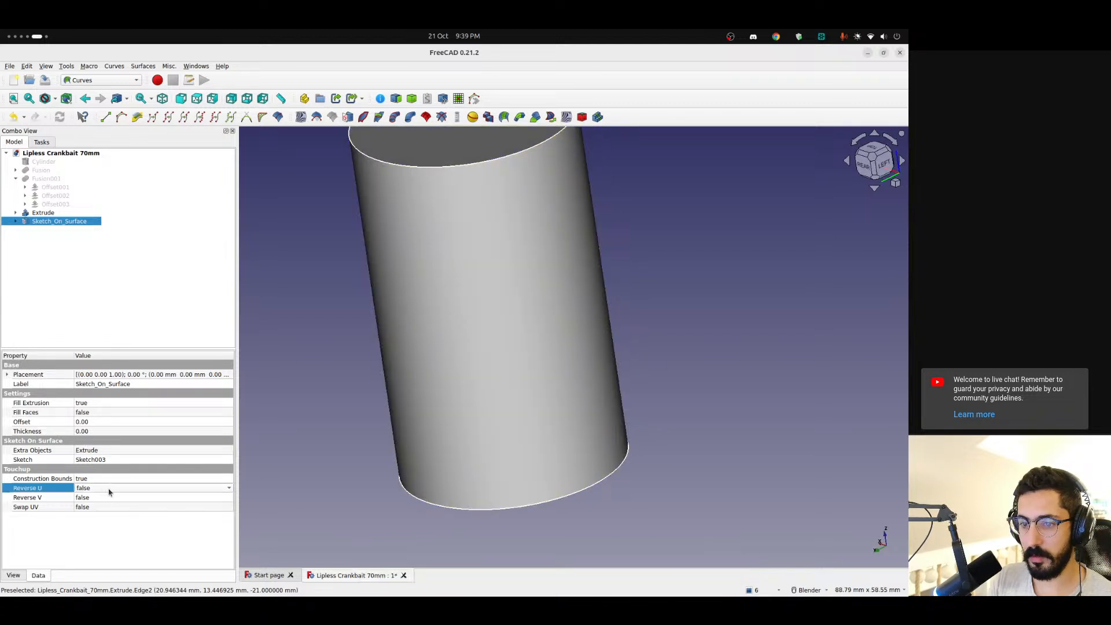
pyautogui.click(112, 488)
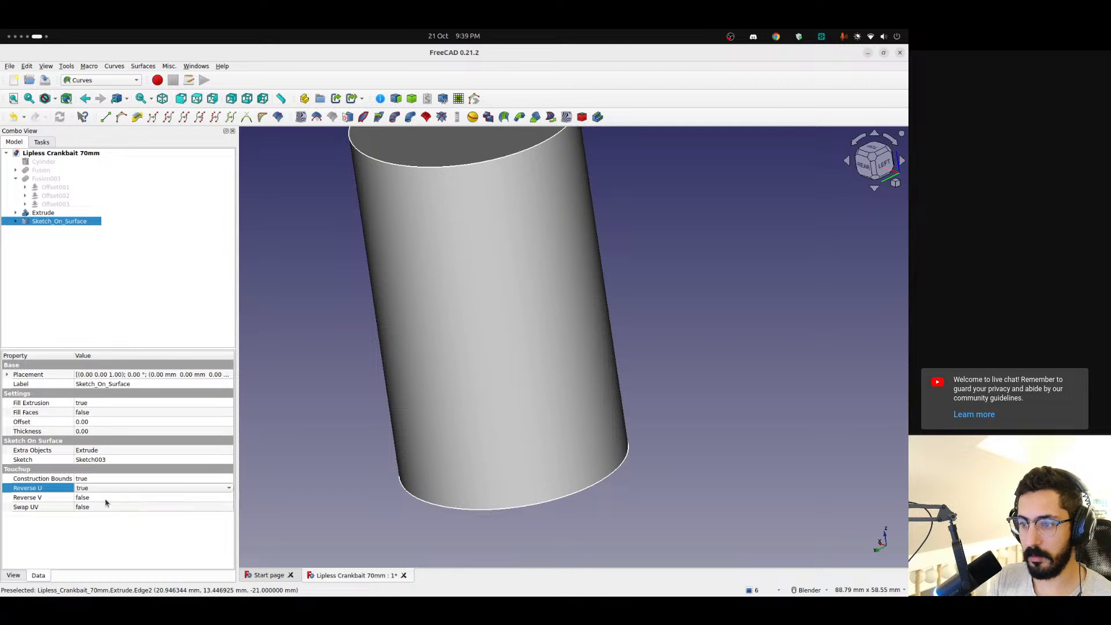
pyautogui.click(106, 501)
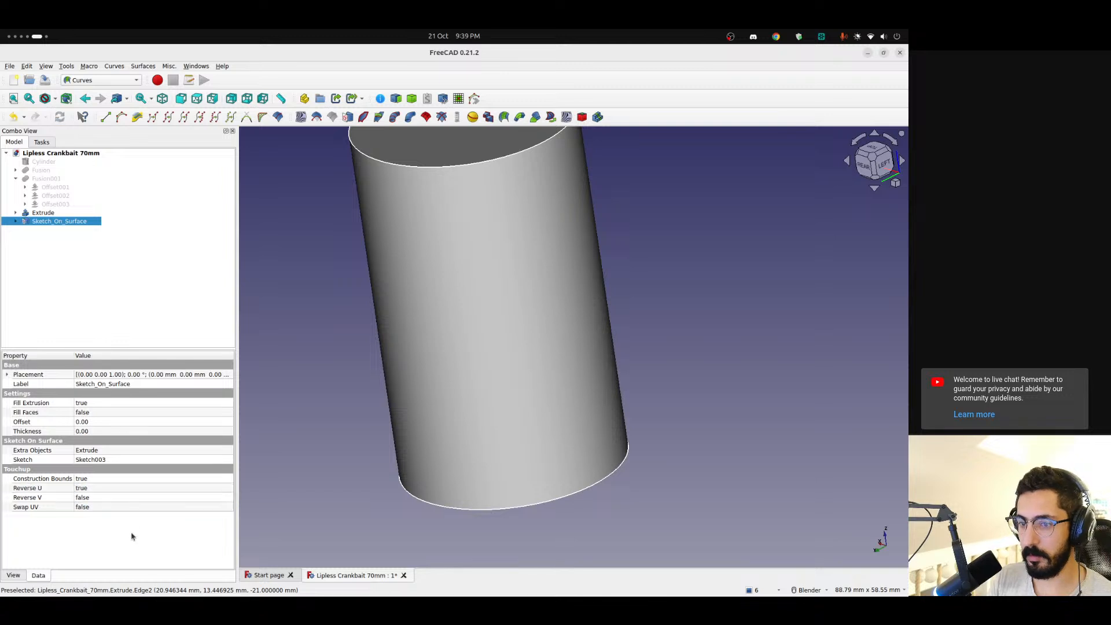
pyautogui.click(111, 490)
pyautogui.click(107, 489)
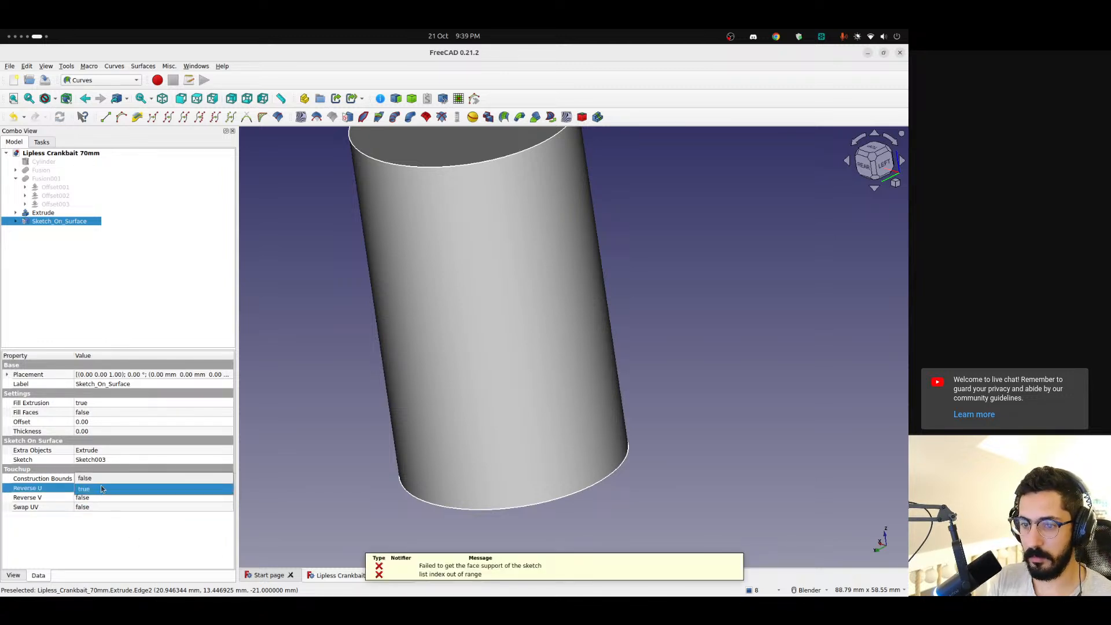
pyautogui.click(102, 480)
pyautogui.click(89, 521)
# Try Reverse V and Swap UV set to true on Sketch_On_Surface, and restore both to false
pyautogui.click(92, 497)
pyautogui.click(92, 498)
pyautogui.click(92, 508)
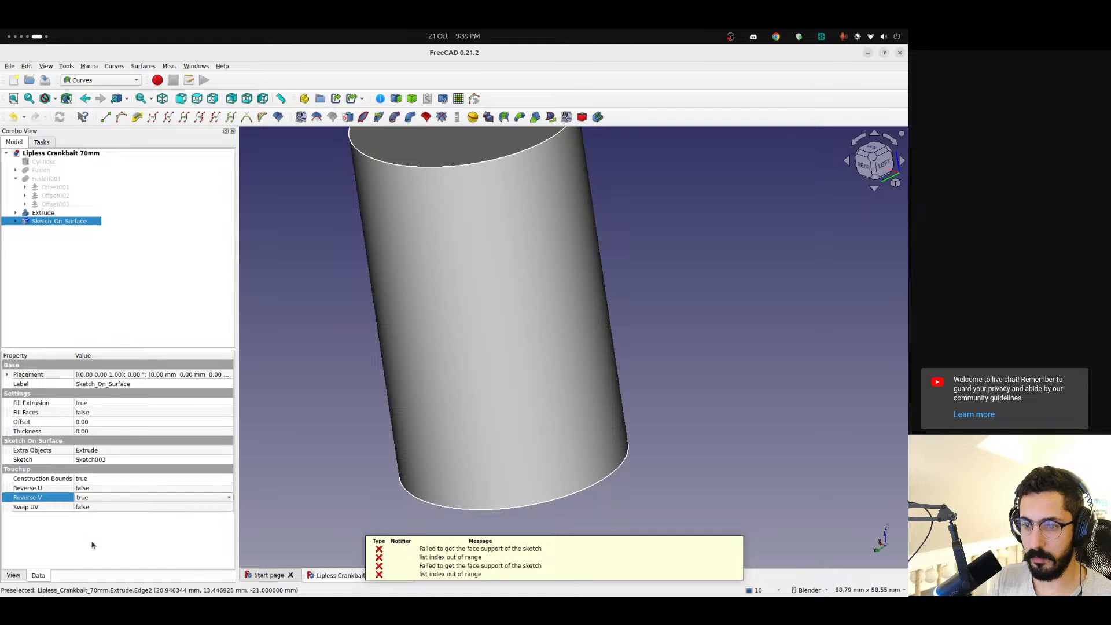
pyautogui.click(94, 542)
pyautogui.click(96, 508)
pyautogui.click(95, 507)
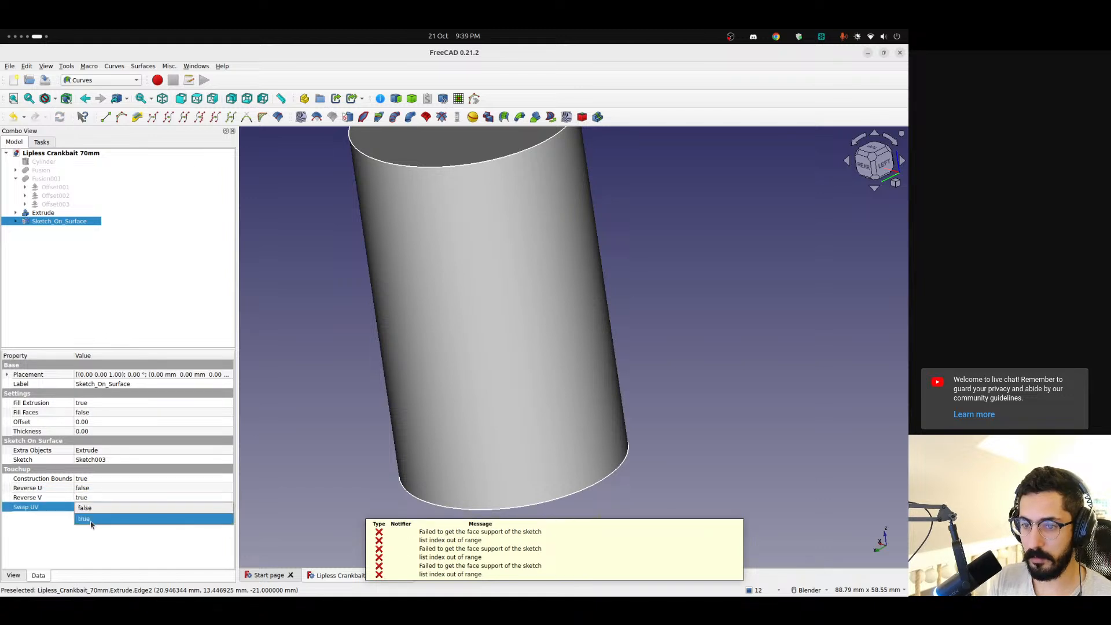
pyautogui.click(91, 518)
pyautogui.click(90, 540)
pyautogui.click(99, 509)
pyautogui.click(101, 505)
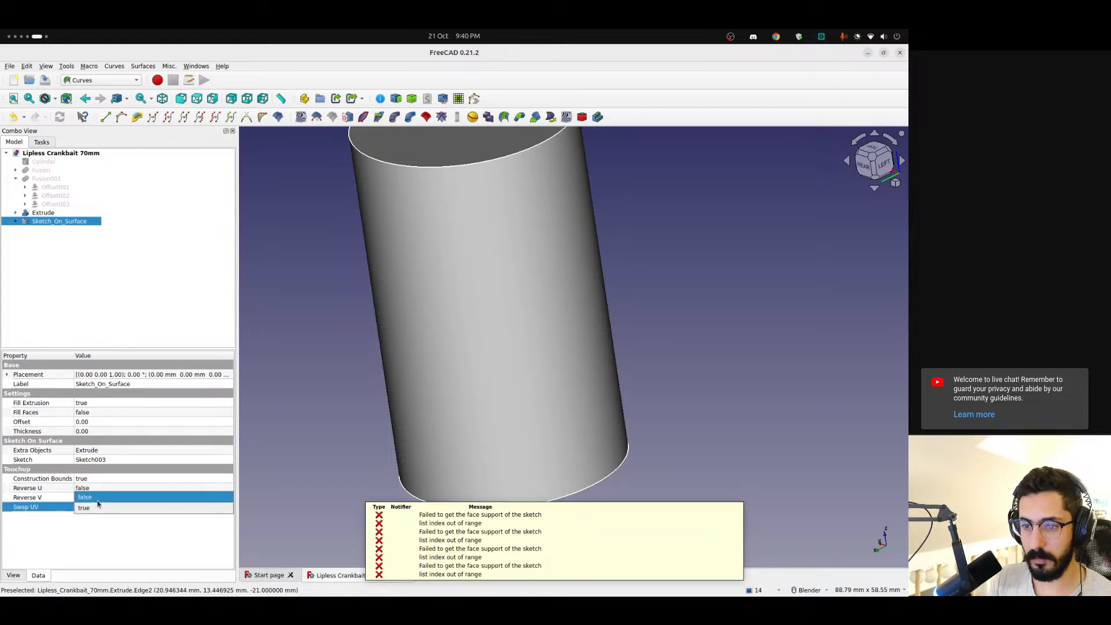
pyautogui.click(100, 496)
pyautogui.click(97, 497)
pyautogui.click(97, 495)
pyautogui.click(96, 490)
pyautogui.click(83, 529)
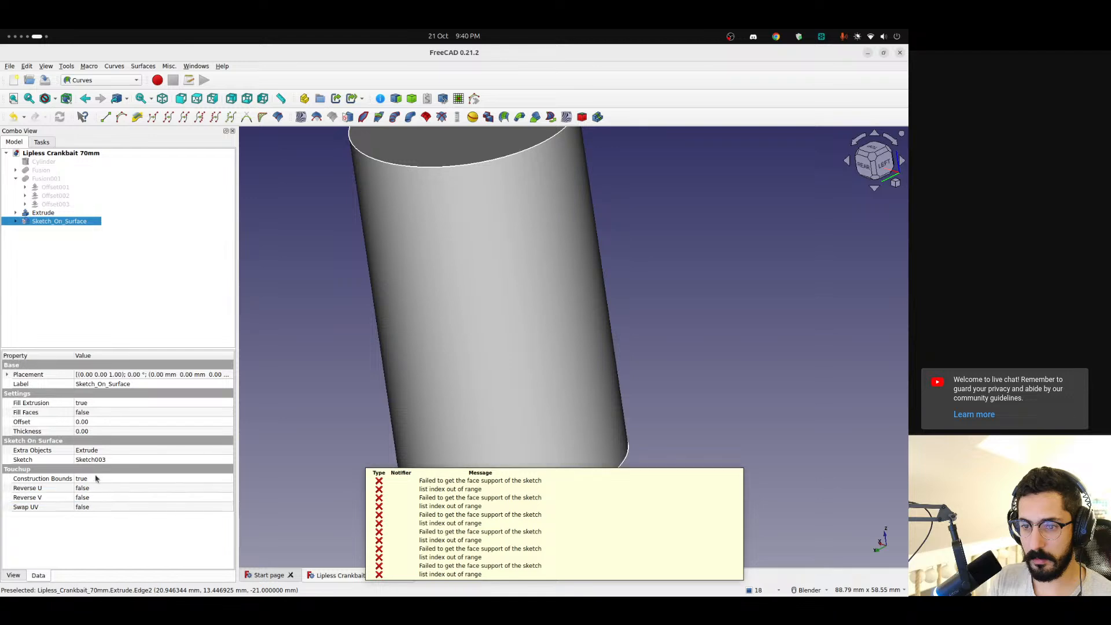
# Try Construction Bounds set to false on Sketch_On_Surface, and restore it to true
pyautogui.click(95, 479)
pyautogui.click(96, 478)
pyautogui.click(93, 469)
pyautogui.click(80, 525)
pyautogui.click(103, 480)
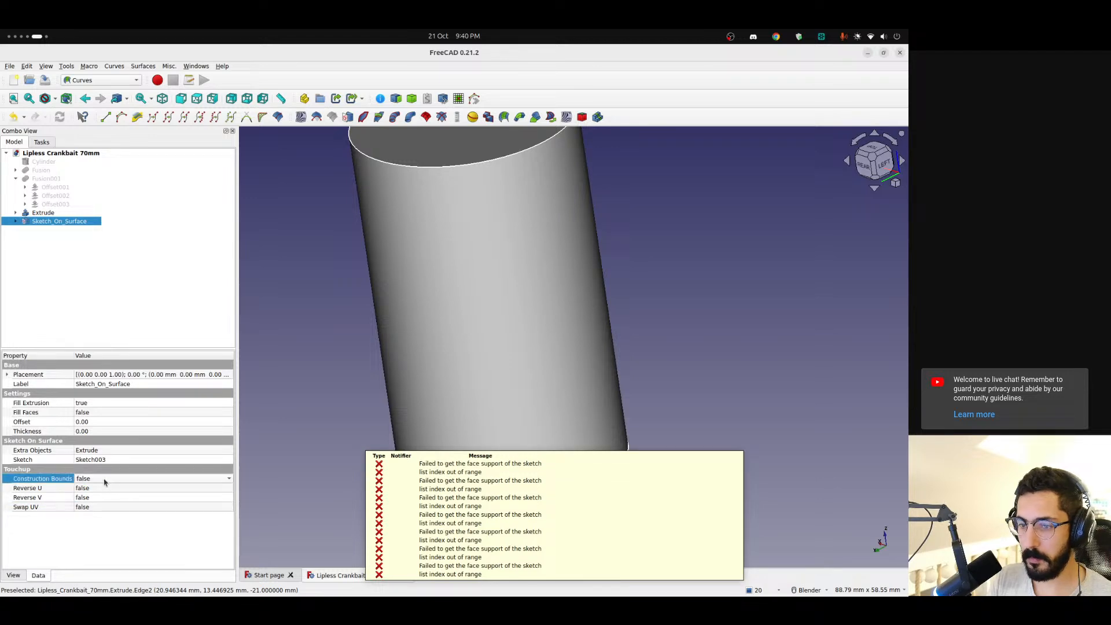
pyautogui.click(103, 480)
pyautogui.click(95, 494)
pyautogui.click(85, 530)
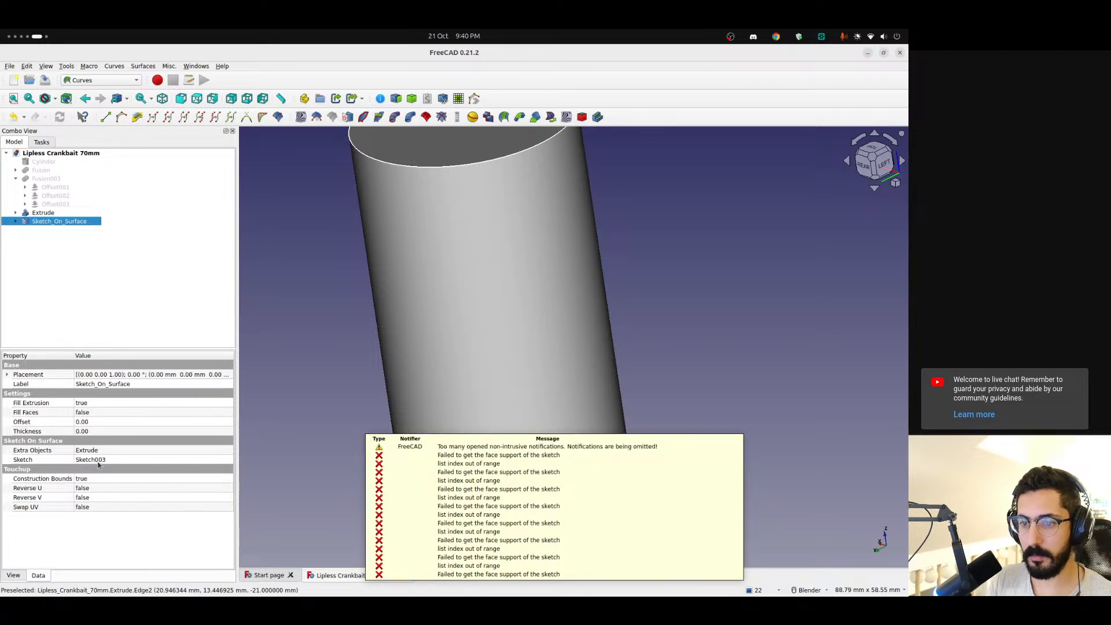
# Switch to the browser and read the forum thread's replies on what a sketch needs for Sketch_On_Surface
pyautogui.hotkey('ctrl', 'alt', 'Left')
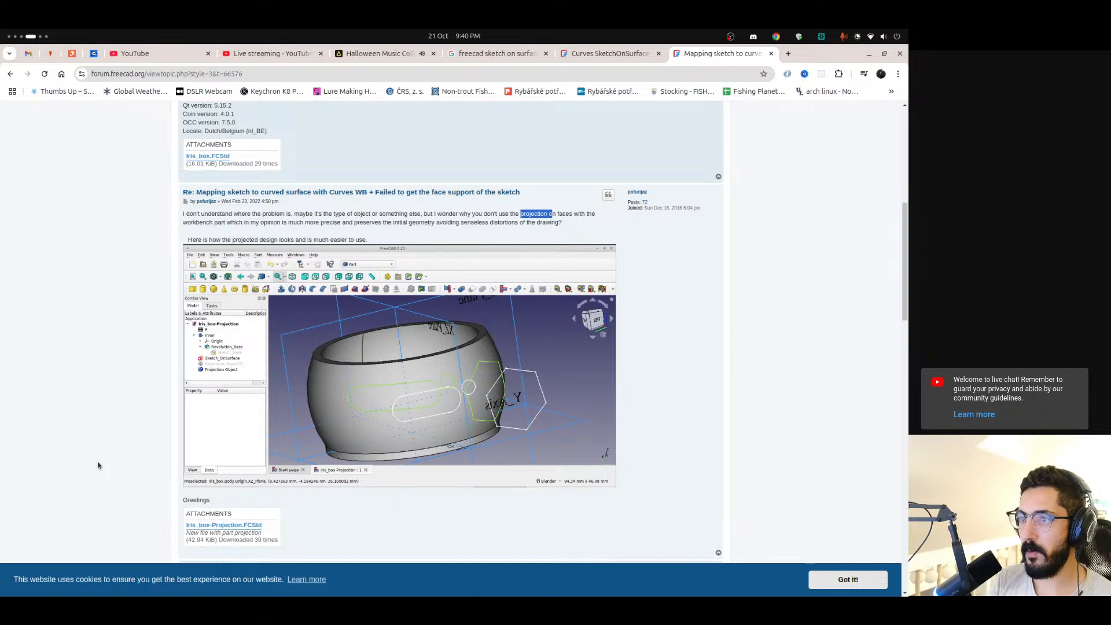
pyautogui.scroll(-15, 361, 271)
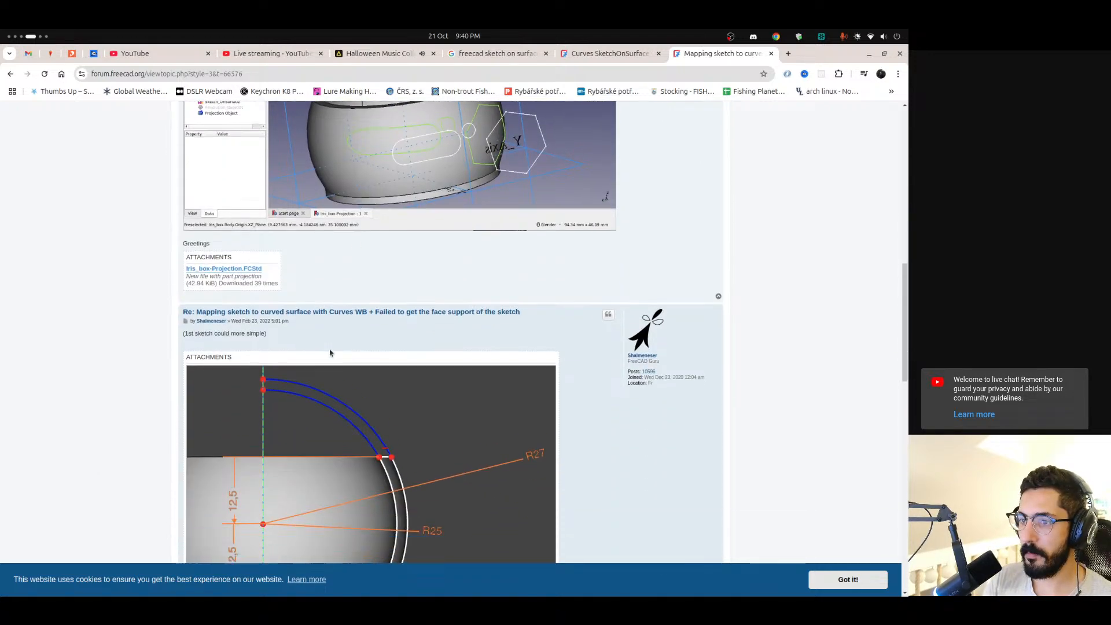
pyautogui.scroll(-4, 329, 346)
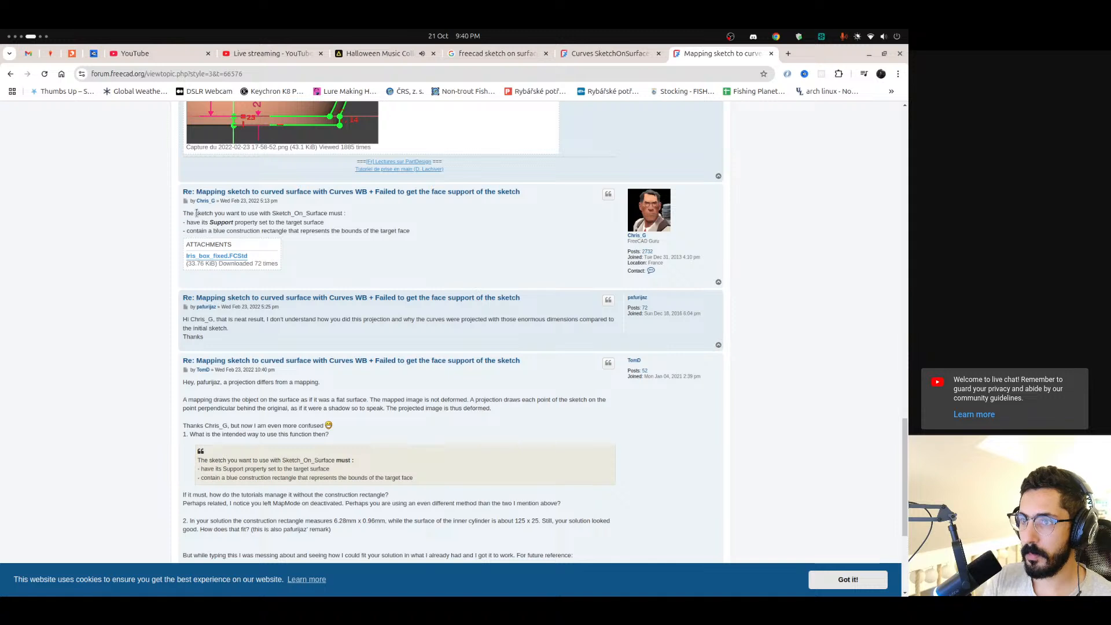
pyautogui.moveTo(196, 213)
pyautogui.mouseDown()
pyautogui.moveTo(281, 222)
pyautogui.moveTo(260, 214)
pyautogui.moveTo(271, 214)
pyautogui.mouseUp()
pyautogui.click(218, 214)
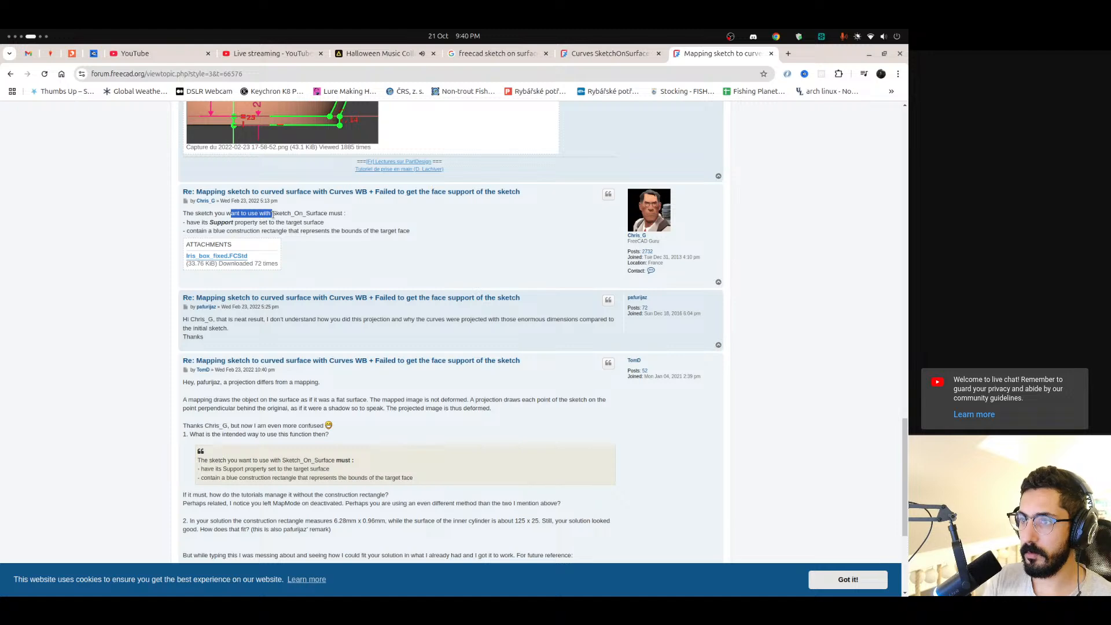
# Return to FreeCAD and set the Support of Sketch003 to the curved face Face1 of Extrude
pyautogui.click(290, 213)
pyautogui.doubleClick(291, 213)
pyautogui.moveTo(193, 223); pyautogui.dragTo(290, 222)
pyautogui.click(294, 223)
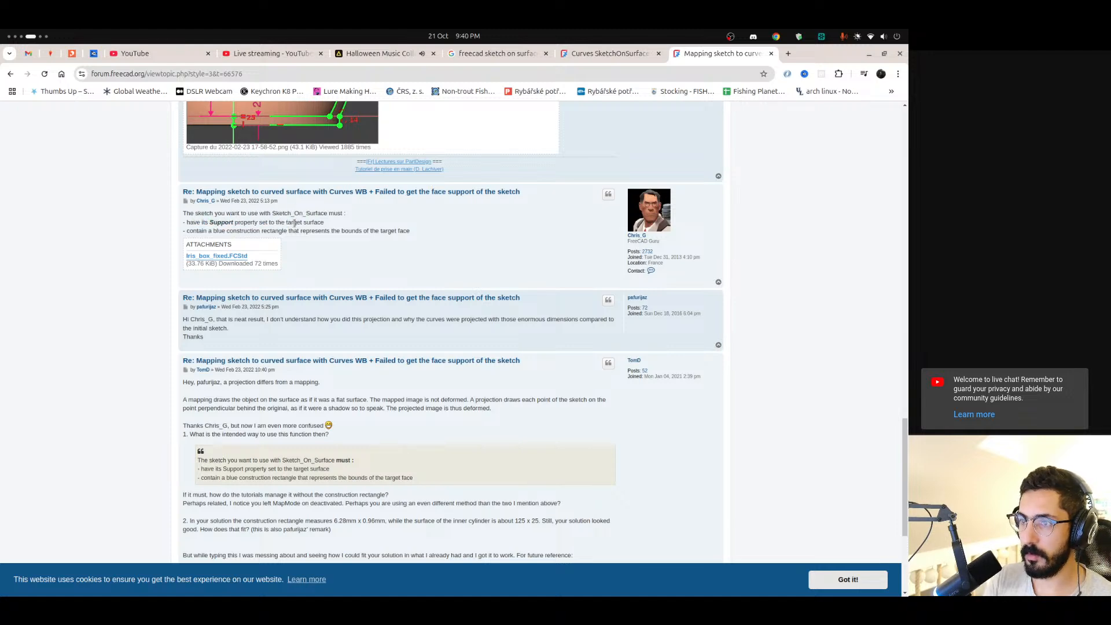
pyautogui.hotkey('alt', 'Tab')
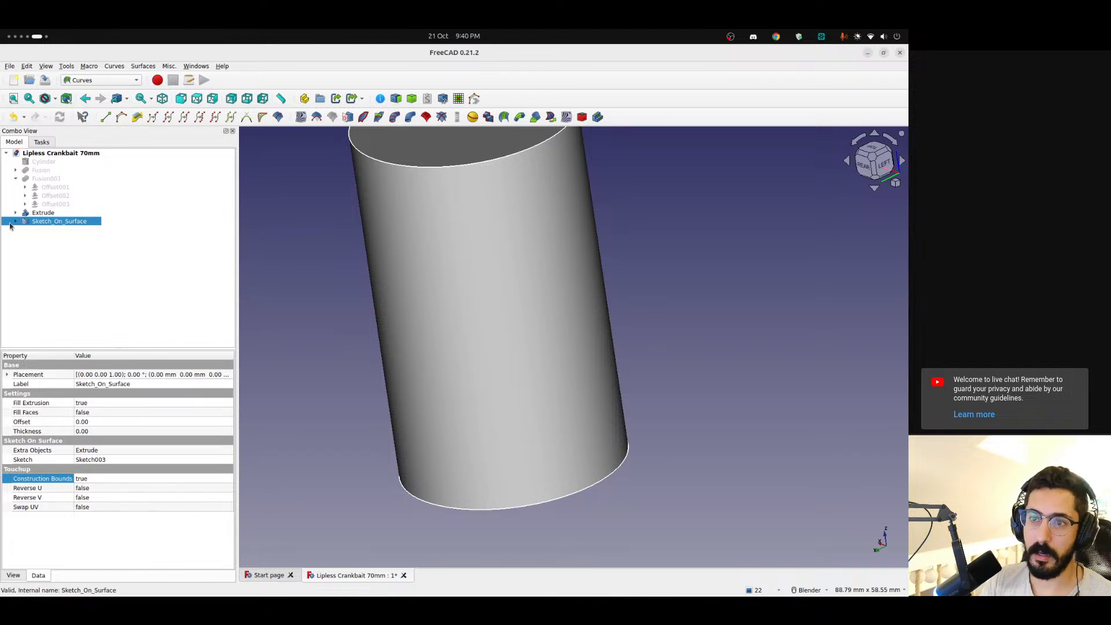
pyautogui.click(18, 222)
pyautogui.click(51, 231)
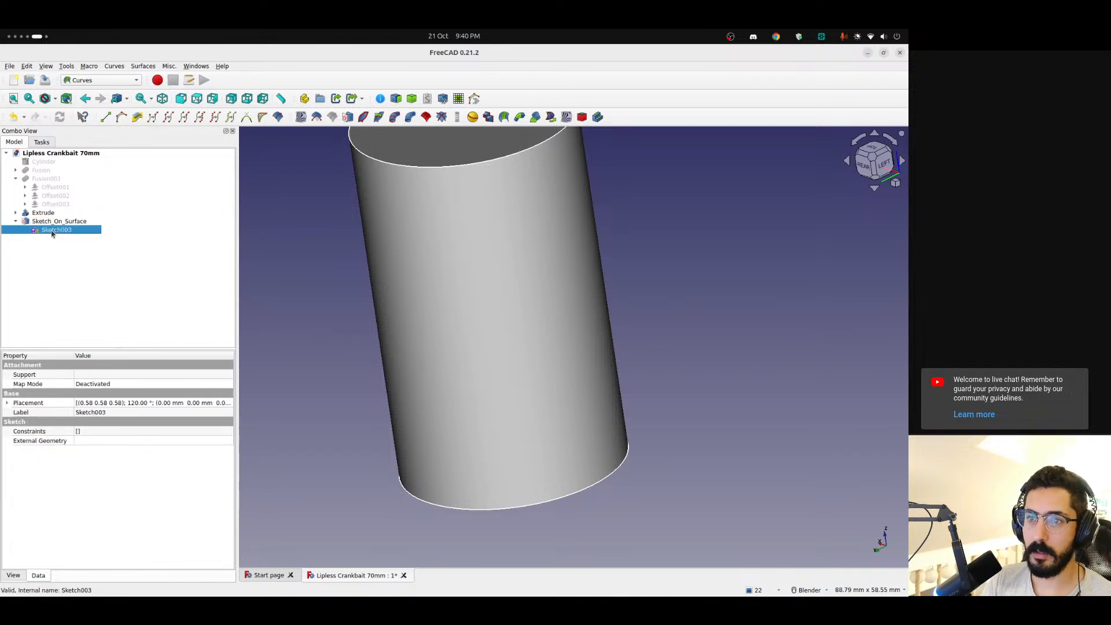
pyautogui.click(113, 373)
pyautogui.click(228, 375)
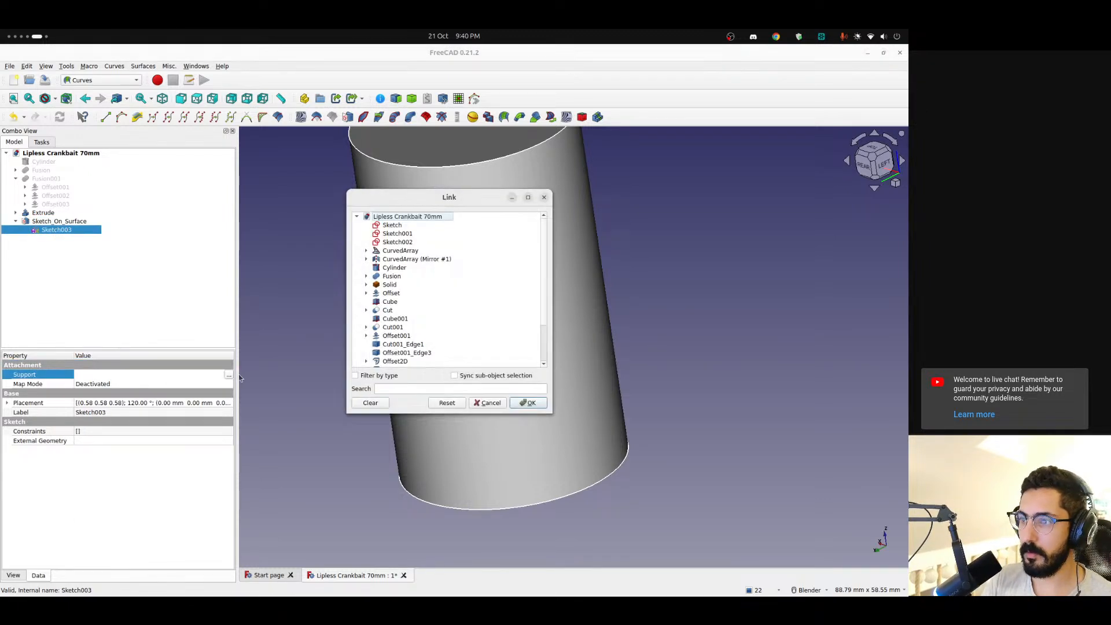
pyautogui.click(568, 439)
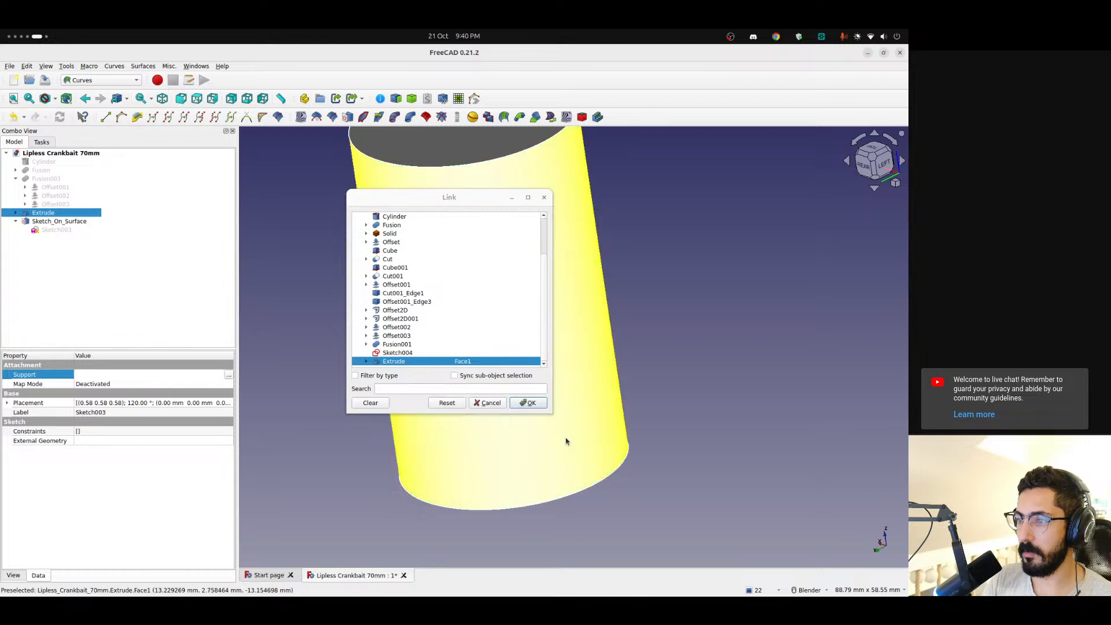
pyautogui.click(526, 404)
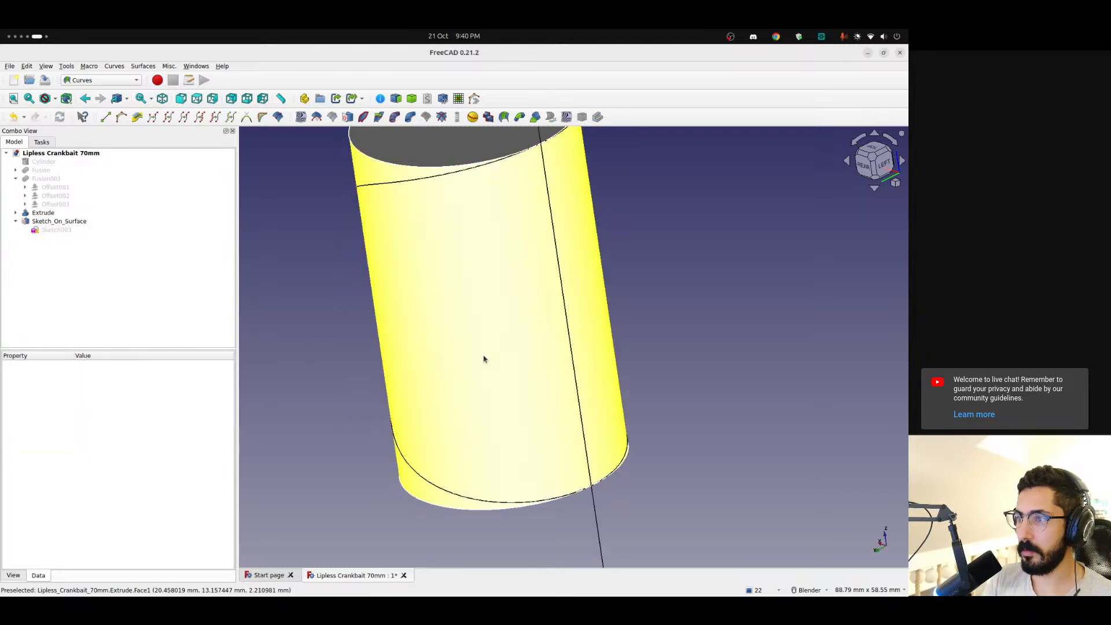
# Show Sketch003 and examine how its circle and the mapped curves lie relative to the cylinder
pyautogui.scroll(-6, 476, 365)
pyautogui.moveTo(476, 365); pyautogui.dragTo(521, 376, button='middle')
pyautogui.scroll(-5, 520, 376)
pyautogui.scroll(5, 518, 369)
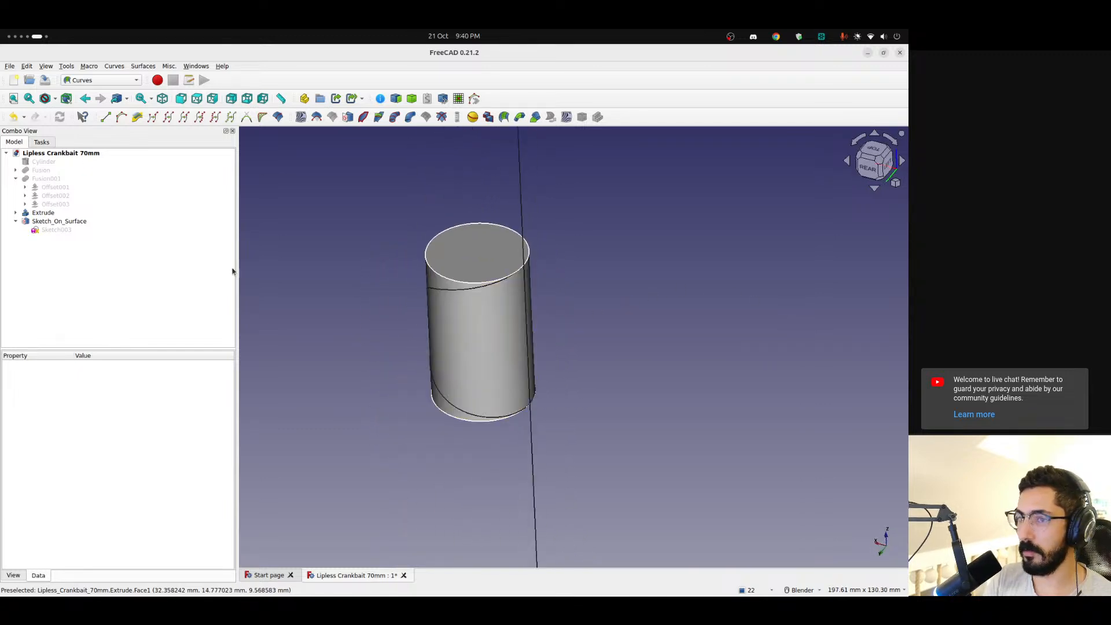
pyautogui.click(52, 230)
pyautogui.press('space')
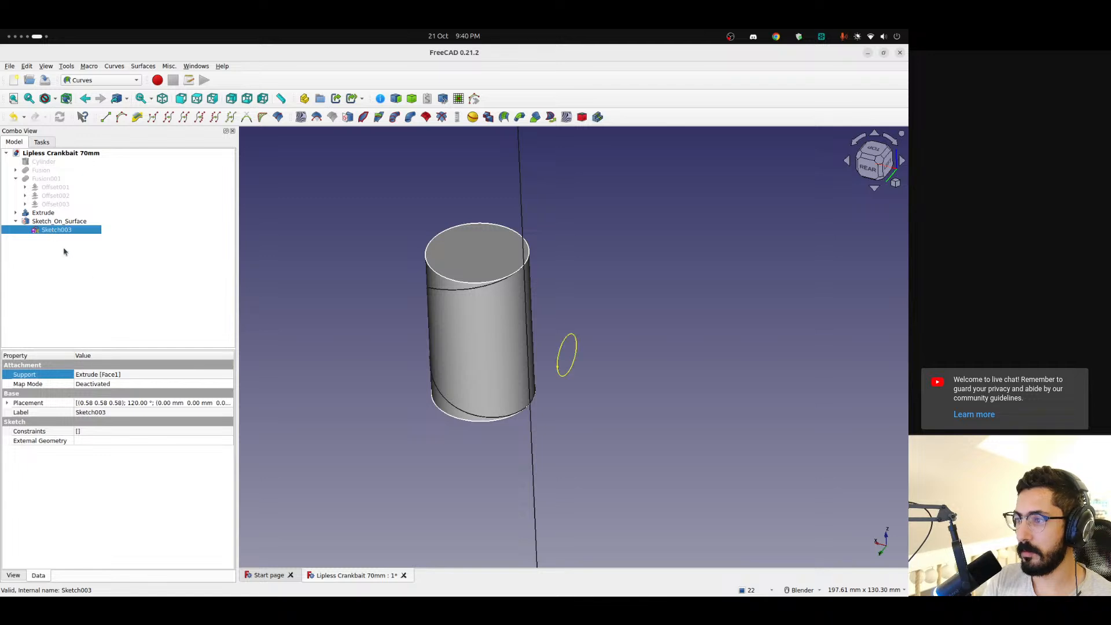
pyautogui.moveTo(503, 324)
pyautogui.mouseDown(button='middle')
pyautogui.moveTo(549, 353)
pyautogui.moveTo(674, 367)
pyautogui.moveTo(606, 334)
pyautogui.moveTo(769, 370)
pyautogui.moveTo(818, 367)
pyautogui.moveTo(637, 422)
pyautogui.mouseUp(button='middle')
pyautogui.scroll(-6, 550, 398)
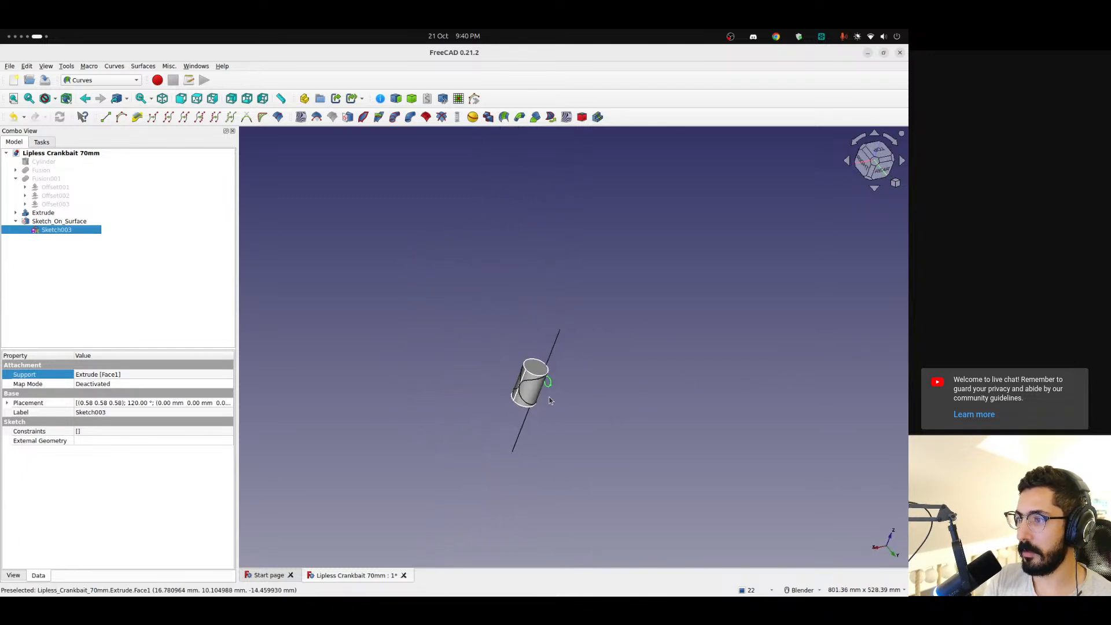
pyautogui.scroll(9, 551, 398)
pyautogui.moveTo(551, 398); pyautogui.dragTo(330, 345, button='middle')
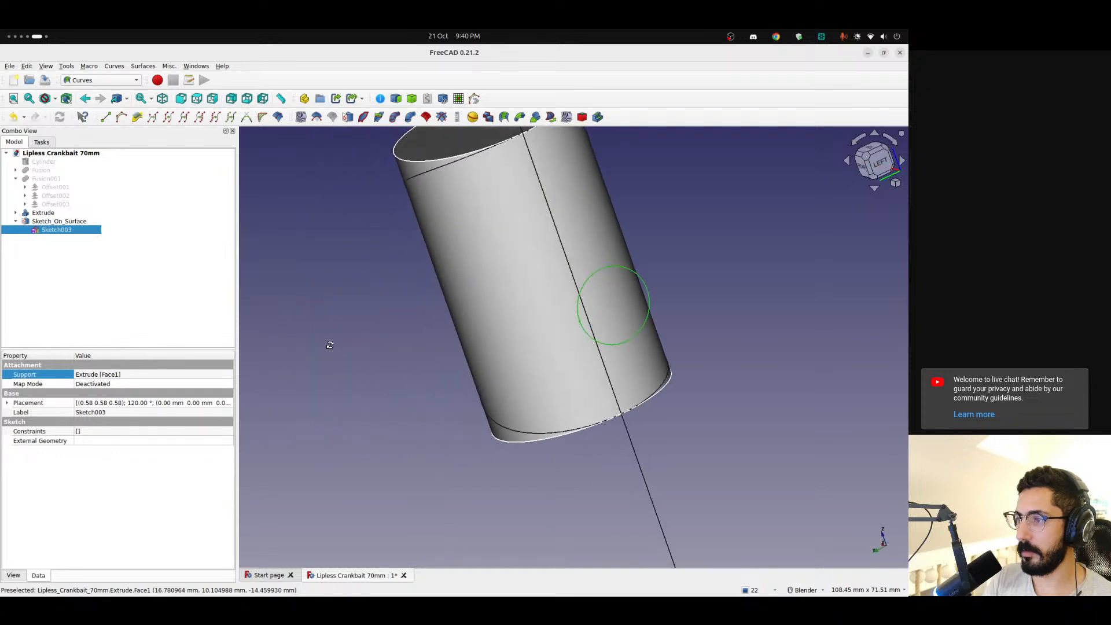
# Set Fill Faces to true on Sketch_On_Surface and inspect the resulting faces on the cylinder
pyautogui.click(68, 223)
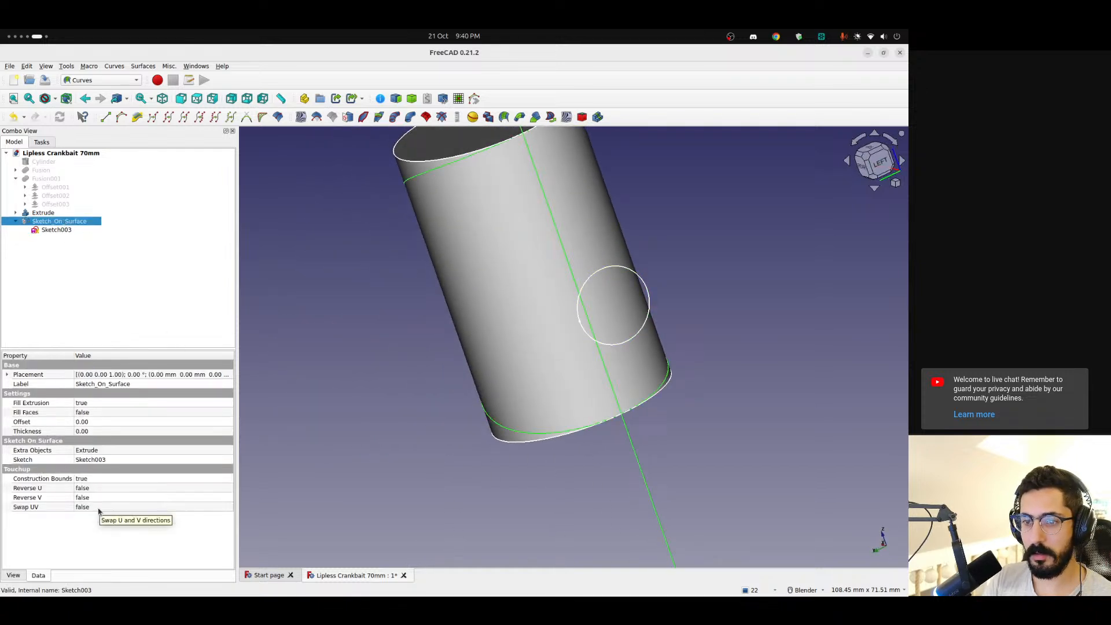
pyautogui.click(105, 413)
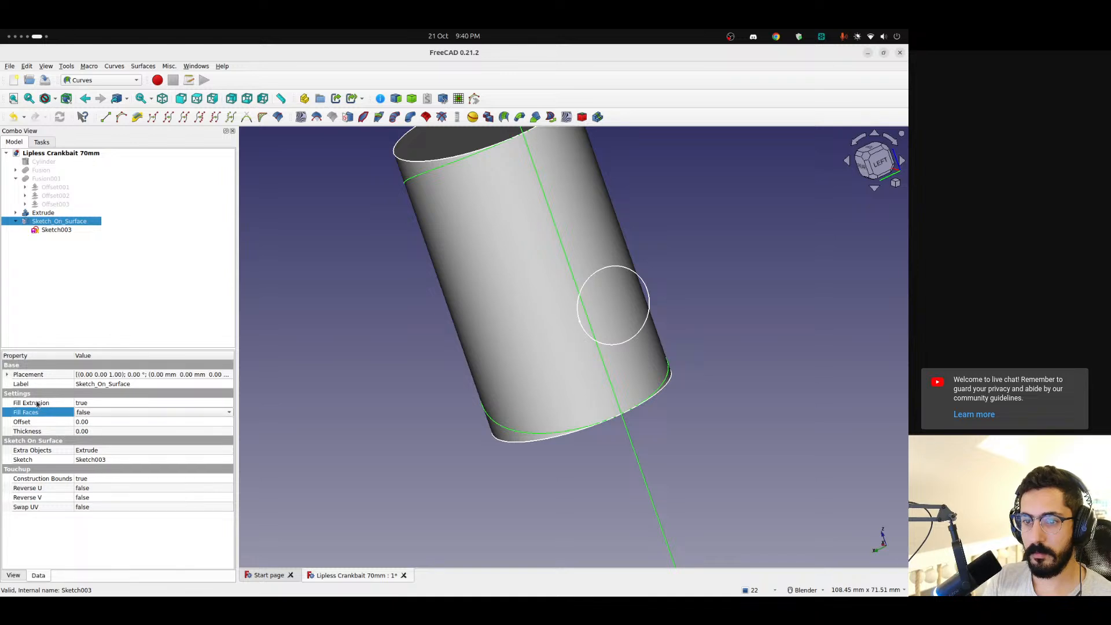
pyautogui.click(106, 411)
pyautogui.click(110, 425)
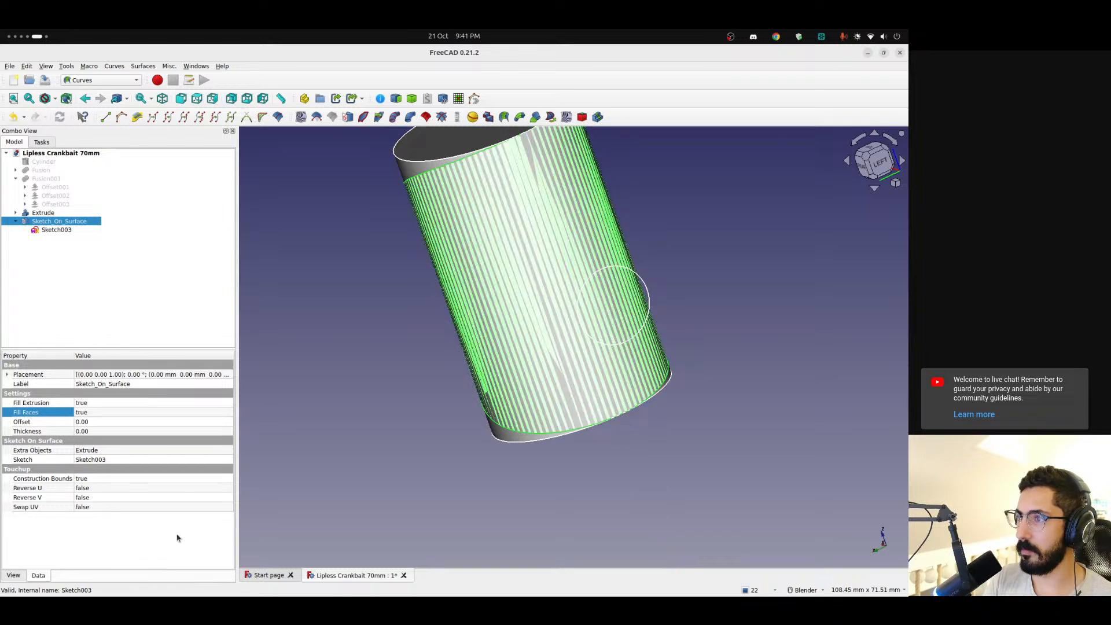
pyautogui.click(403, 428)
pyautogui.moveTo(336, 415); pyautogui.dragTo(369, 384, button='middle')
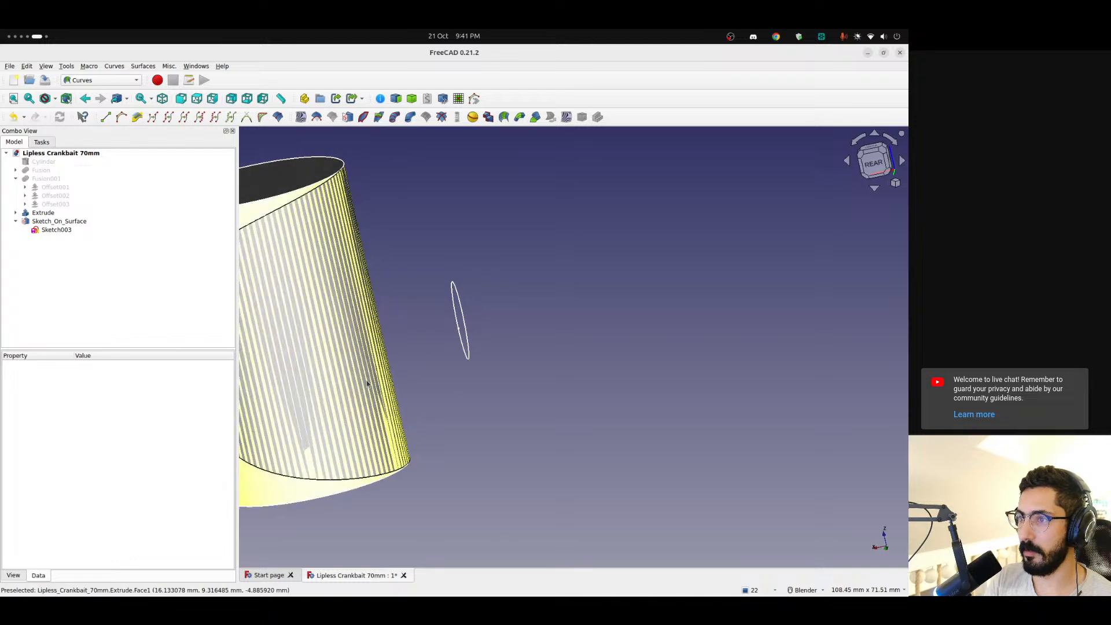
pyautogui.scroll(-3, 366, 383)
# Set the Thickness of Sketch_On_Surface to 2.00 and inspect the thickened shell from several sides
pyautogui.click(55, 221)
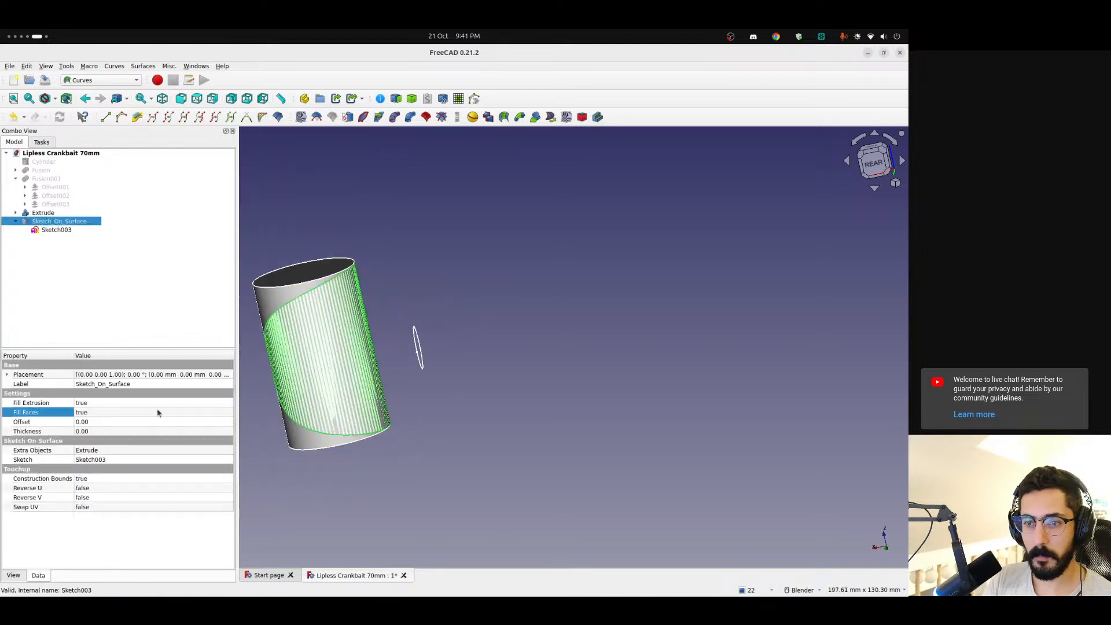
pyautogui.click(117, 431)
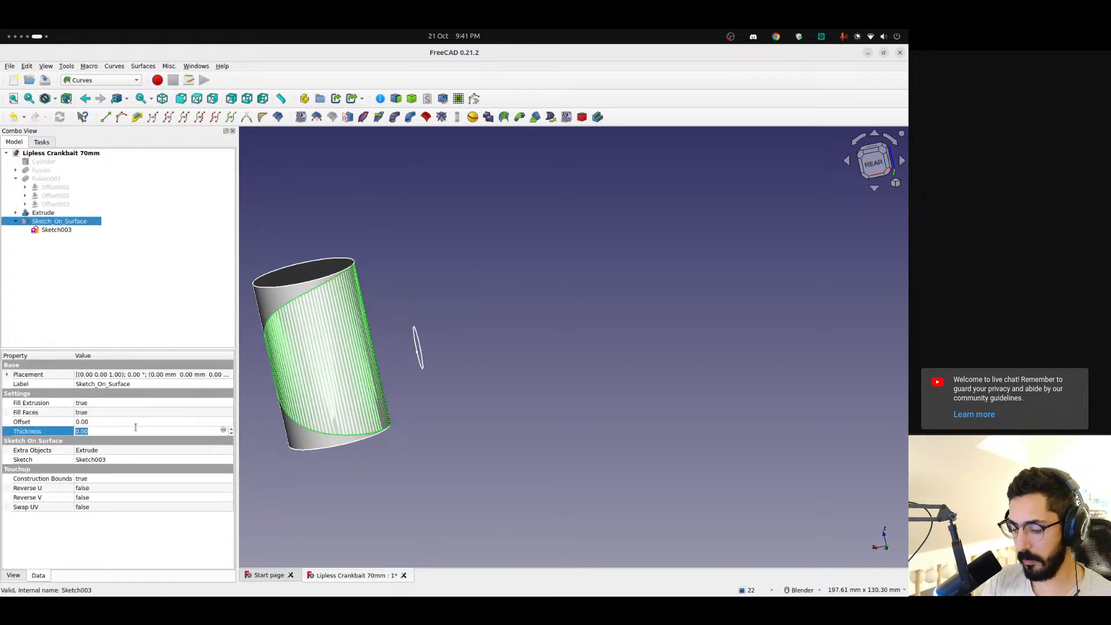
pyautogui.click(92, 315)
pyautogui.scroll(4, 319, 337)
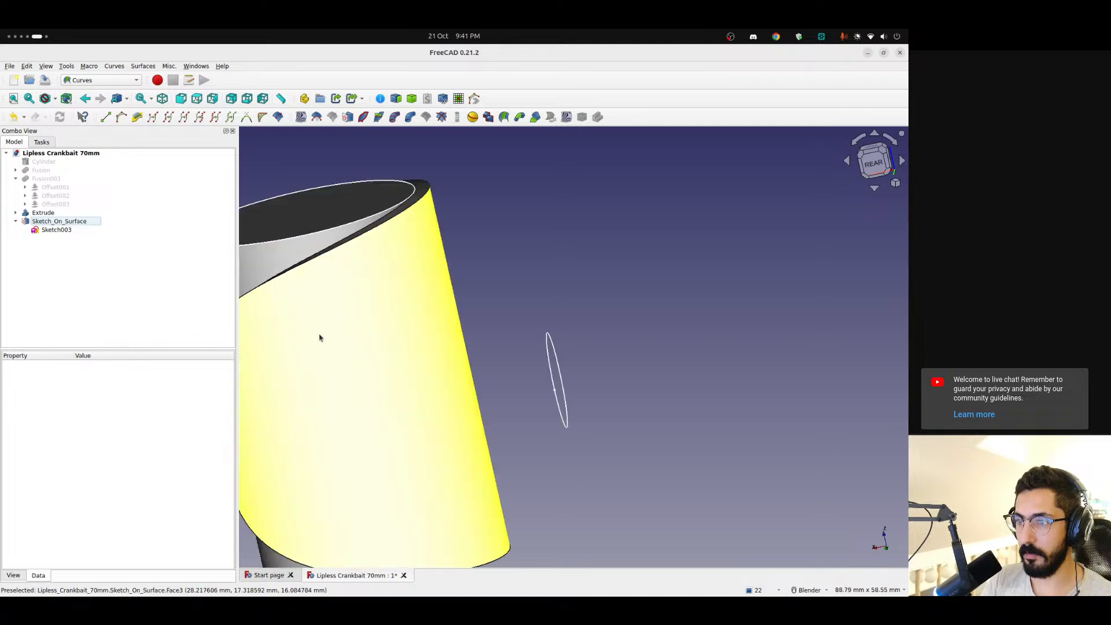
pyautogui.scroll(-1, 321, 339)
pyautogui.moveTo(332, 352); pyautogui.dragTo(436, 364, button='middle')
pyautogui.scroll(-7, 372, 366)
pyautogui.keyDown('shift'); pyautogui.moveTo(367, 385); pyautogui.dragTo(336, 452, button='middle'); pyautogui.keyUp('shift')
pyautogui.scroll(5, 463, 354)
pyautogui.scroll(-2, 508, 429)
pyautogui.scroll(4, 543, 446)
pyautogui.scroll(-1, 544, 416)
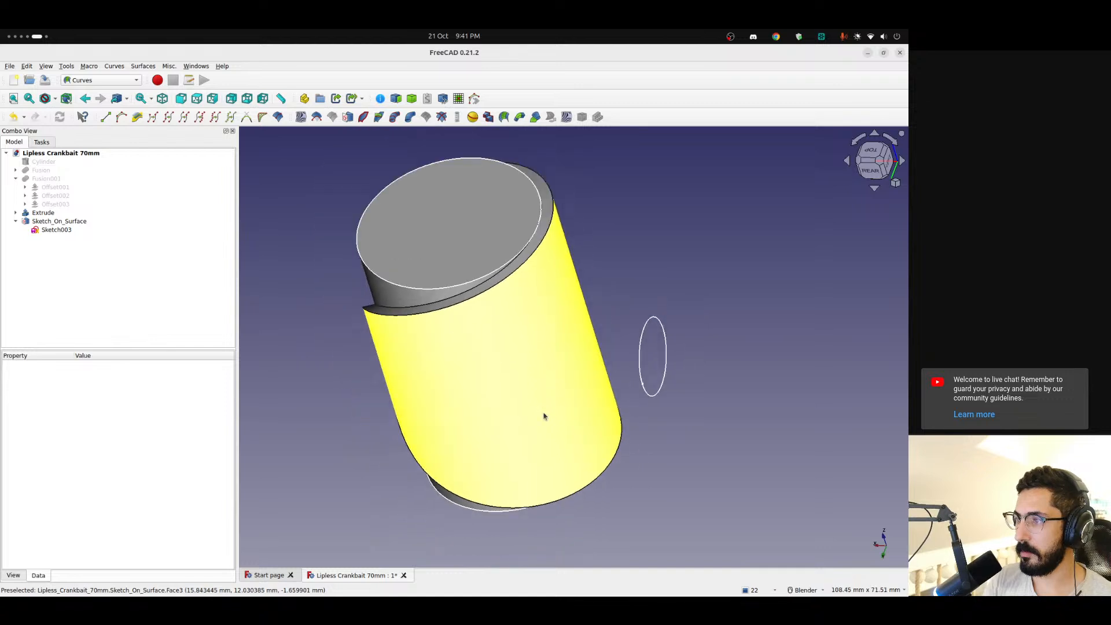
pyautogui.moveTo(540, 414); pyautogui.dragTo(545, 377, button='middle')
# Review the properties of Sketch_On_Surface and Sketch003, and read the wiki's usage steps for attaching an existing sketch to a face
pyautogui.click(66, 223)
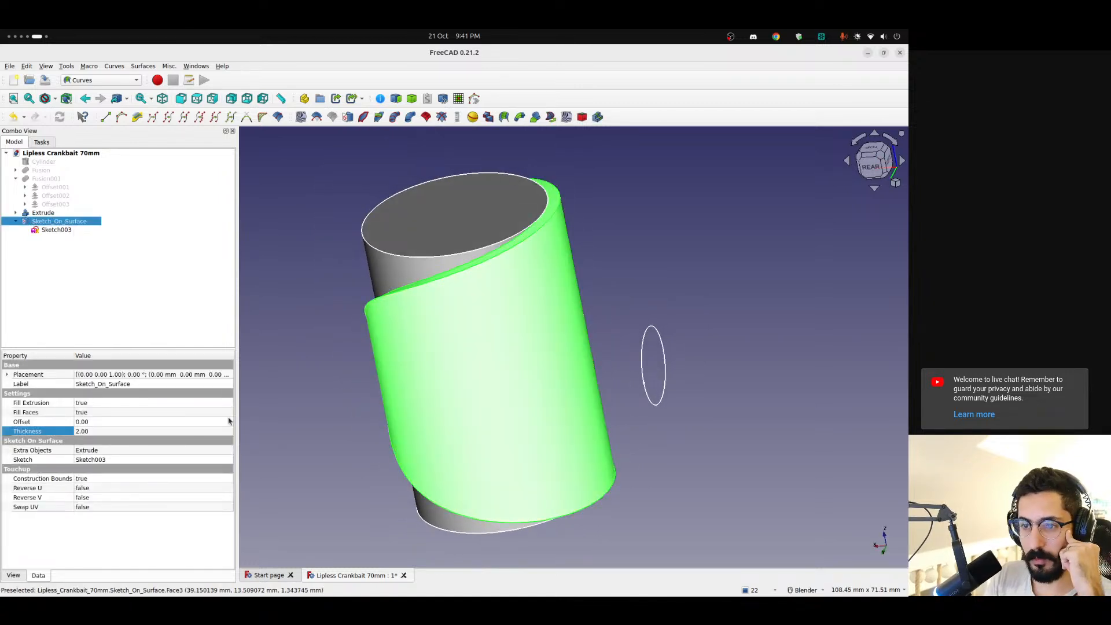
pyautogui.click(57, 230)
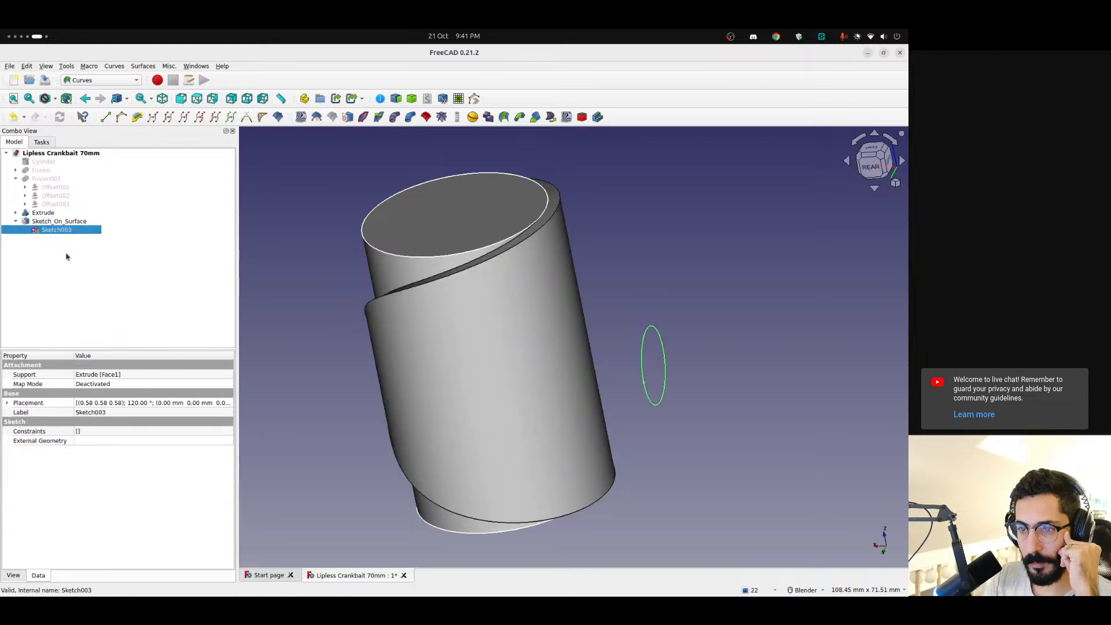
pyautogui.hotkey('alt', 'Tab')
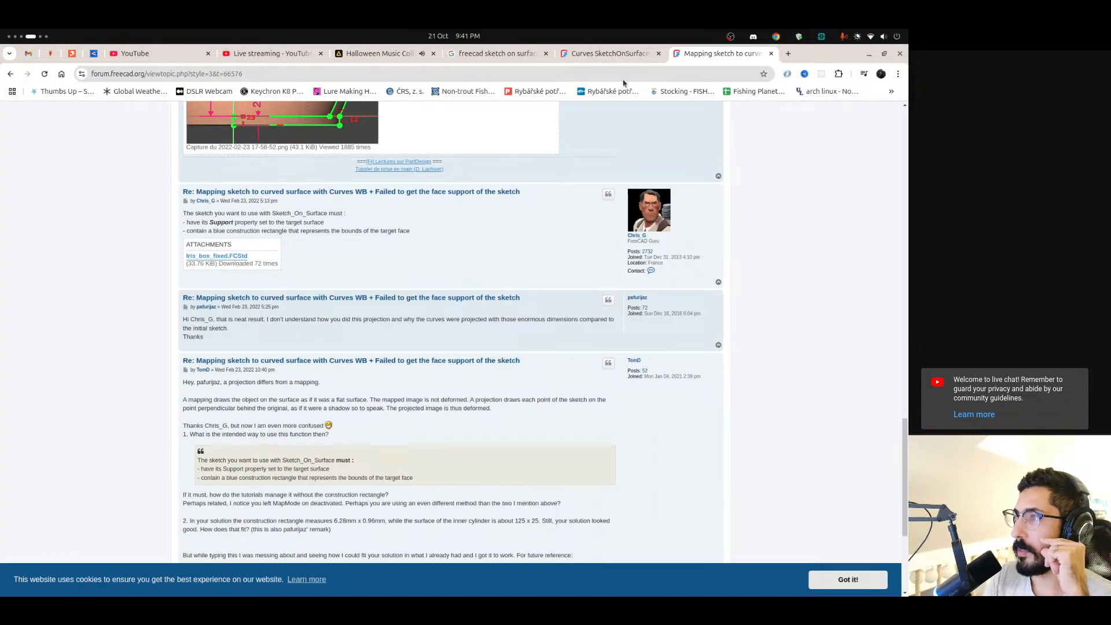
pyautogui.hotkey('ctrl', 'pageup')
pyautogui.scroll(2, 334, 284)
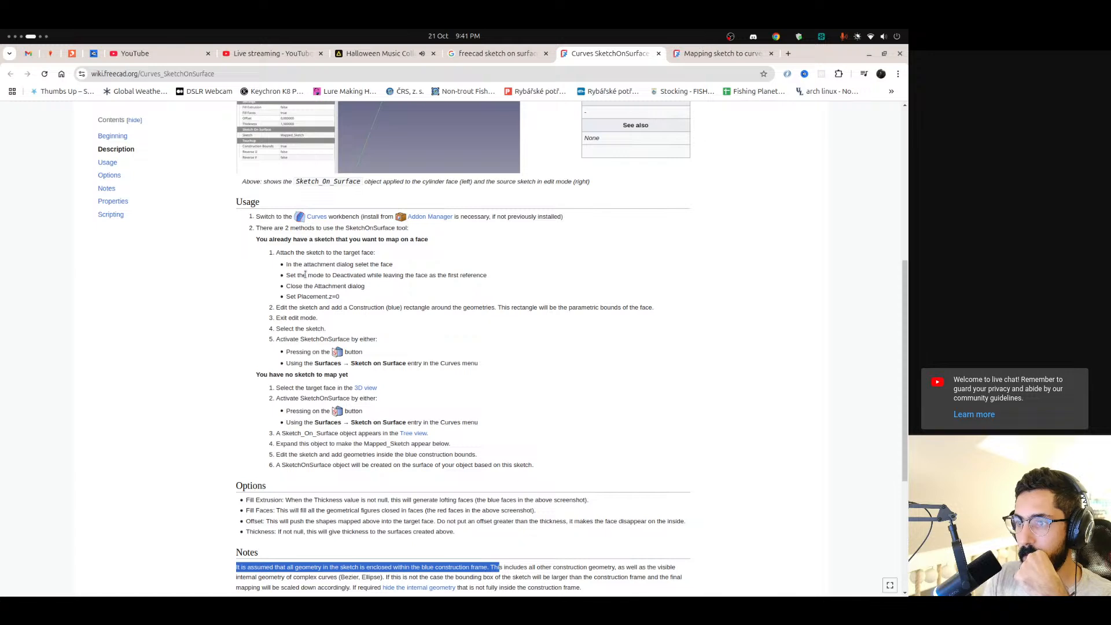
pyautogui.moveTo(306, 275); pyautogui.dragTo(357, 275)
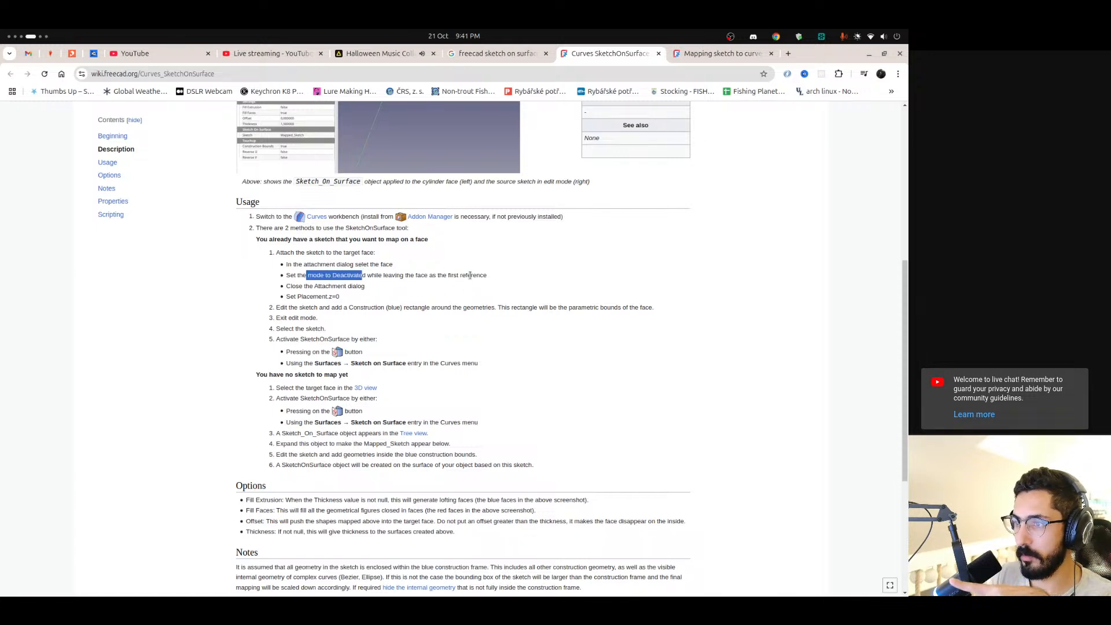
pyautogui.moveTo(290, 285); pyautogui.dragTo(366, 287)
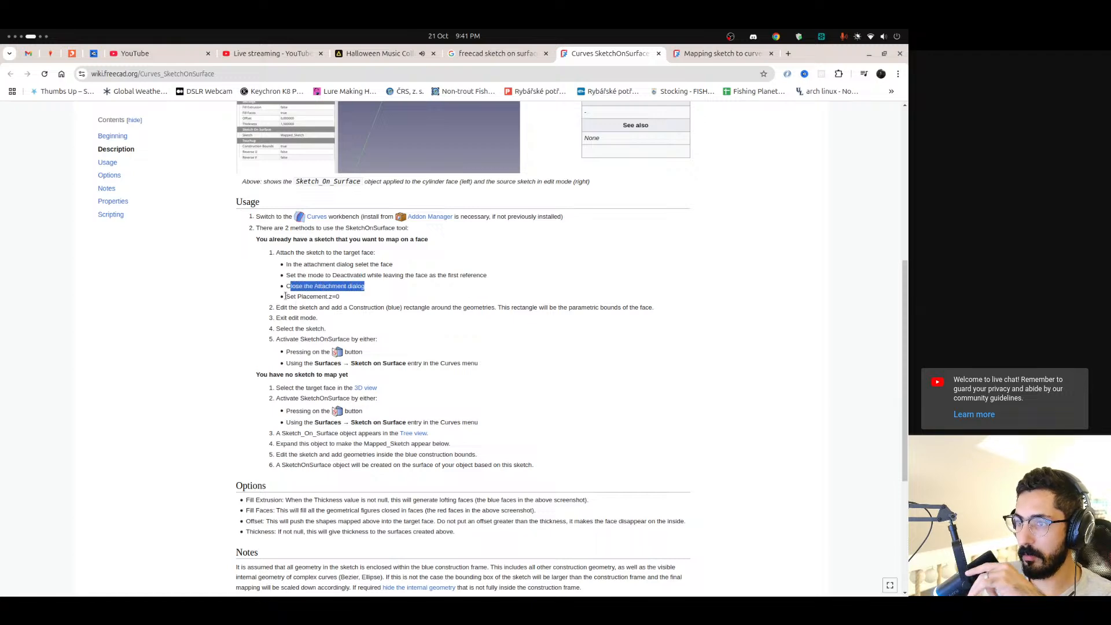
pyautogui.moveTo(285, 297); pyautogui.dragTo(357, 297)
pyautogui.click(357, 296)
pyautogui.moveTo(1, 468)
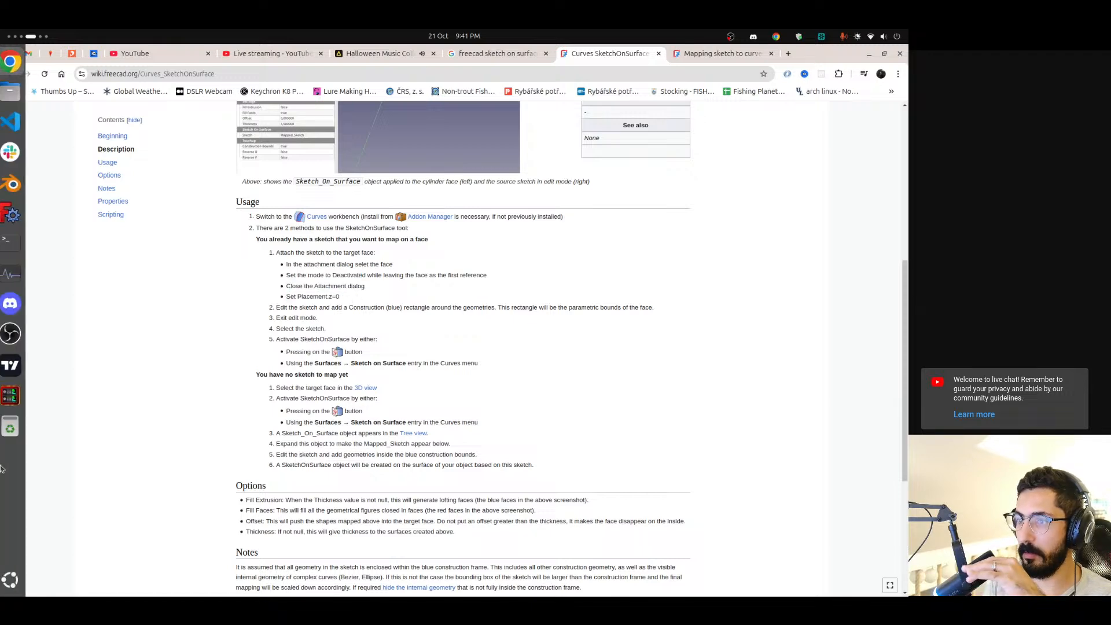
pyautogui.scroll(1, 1, 468)
pyautogui.scroll(-2, 1, 468)
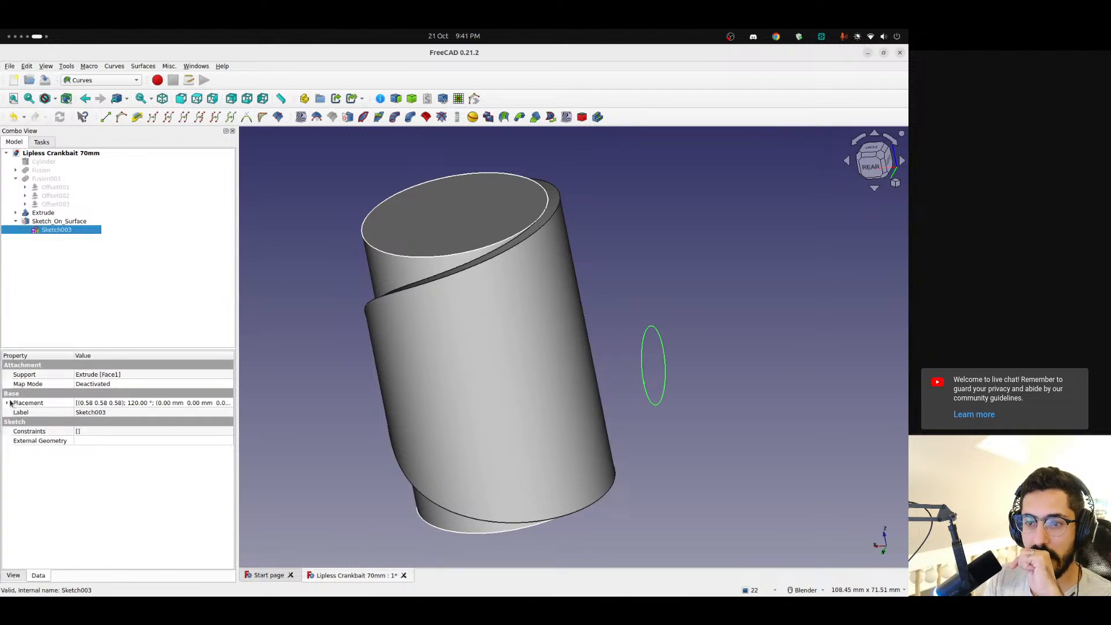
# Try to set the placement angle of Sketch003 to 0° in FreeCAD
pyautogui.click(7, 403)
pyautogui.click(16, 432)
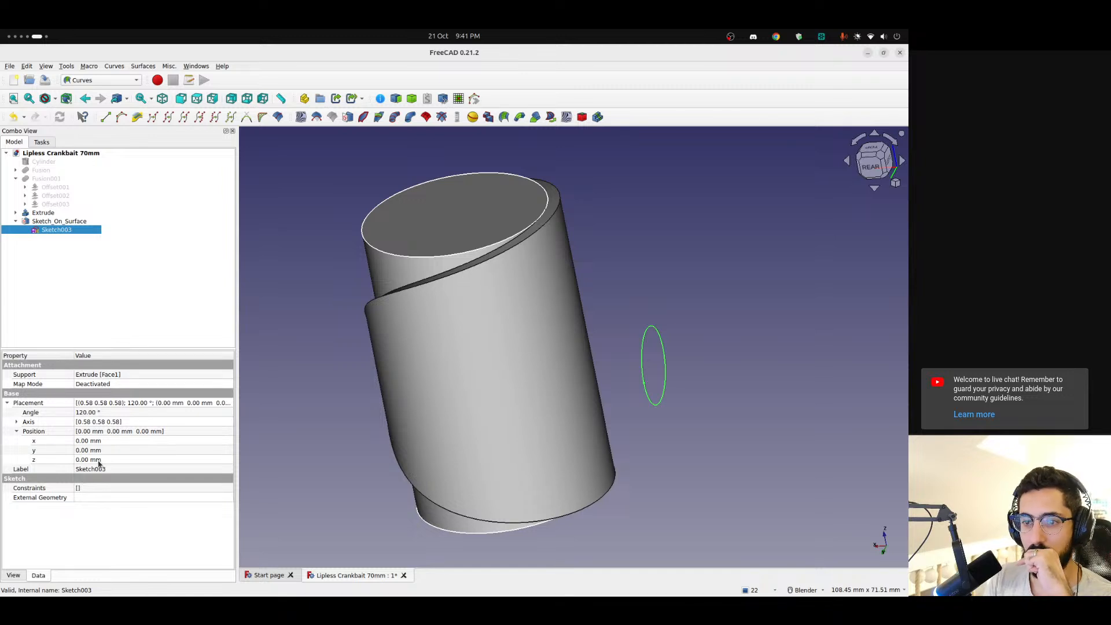
pyautogui.doubleClick(95, 412)
pyautogui.write('0')
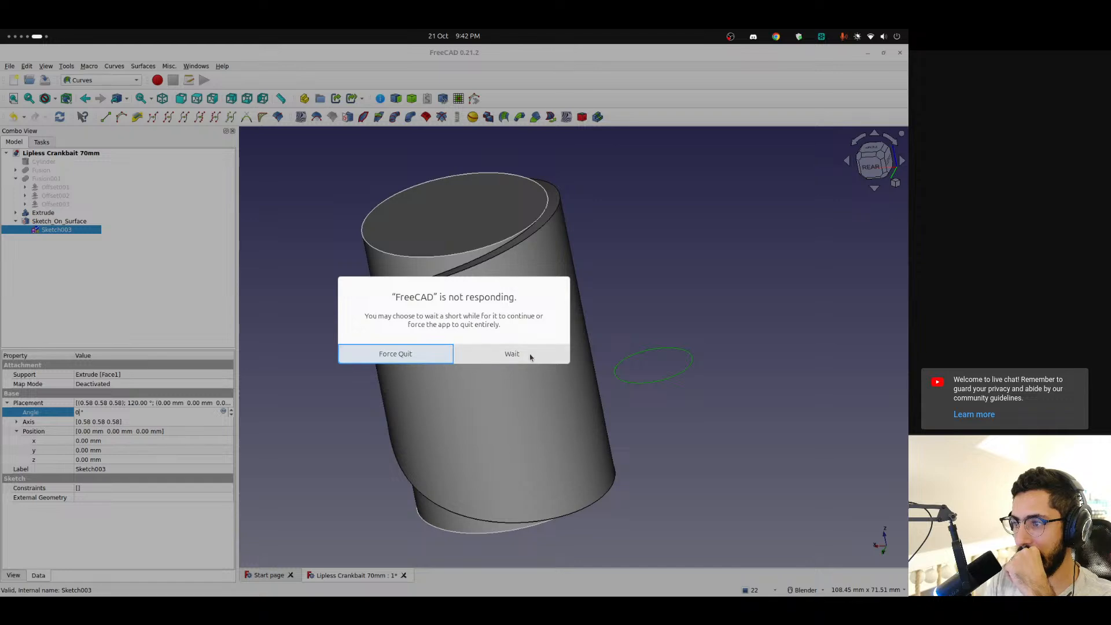
# Force FreeCAD to quit, restart it and reopen the Lipless Crankbait 70mm file
pyautogui.click(416, 355)
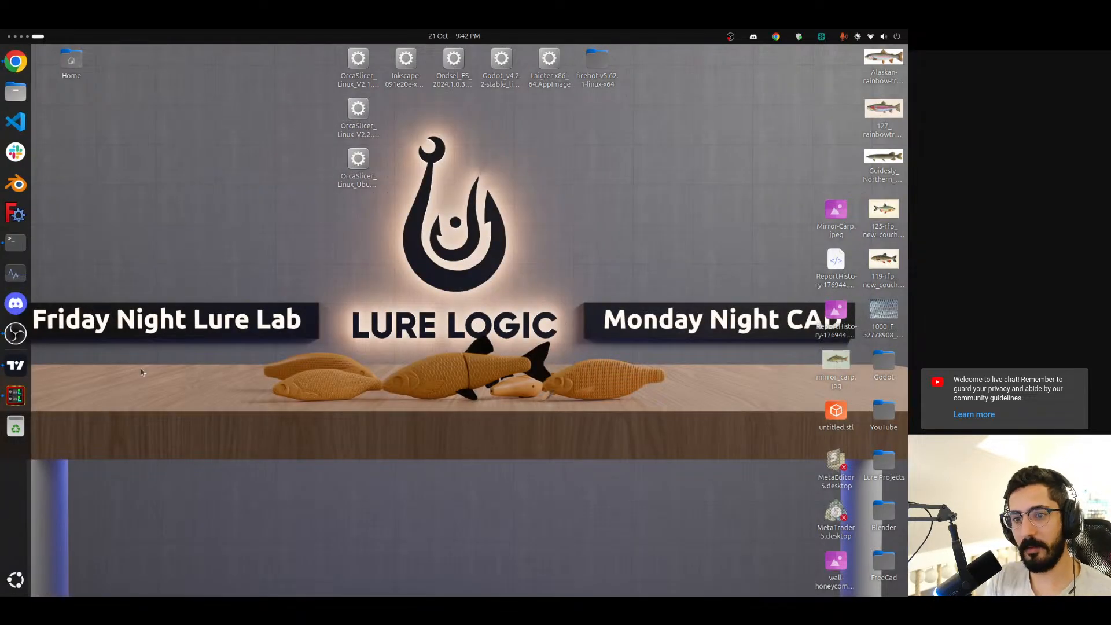
pyautogui.press('super')
pyautogui.write('fr')
pyautogui.press('Return')
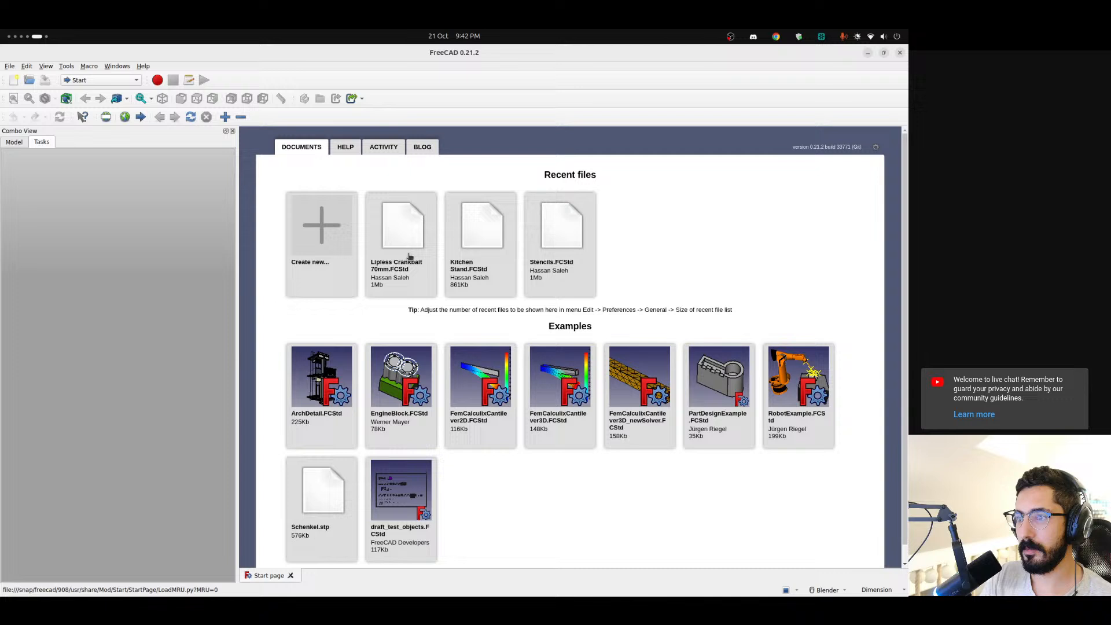
pyautogui.click(409, 255)
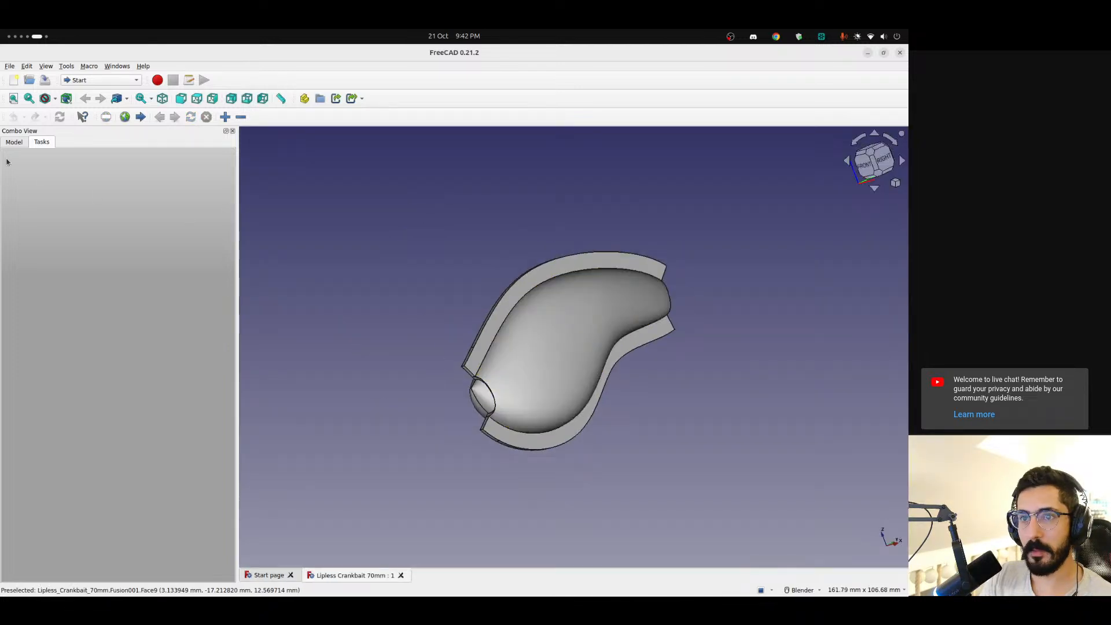
# Hide the Fusion body, leaving only the Fusion001 shell displayed
pyautogui.click(14, 142)
pyautogui.click(49, 170)
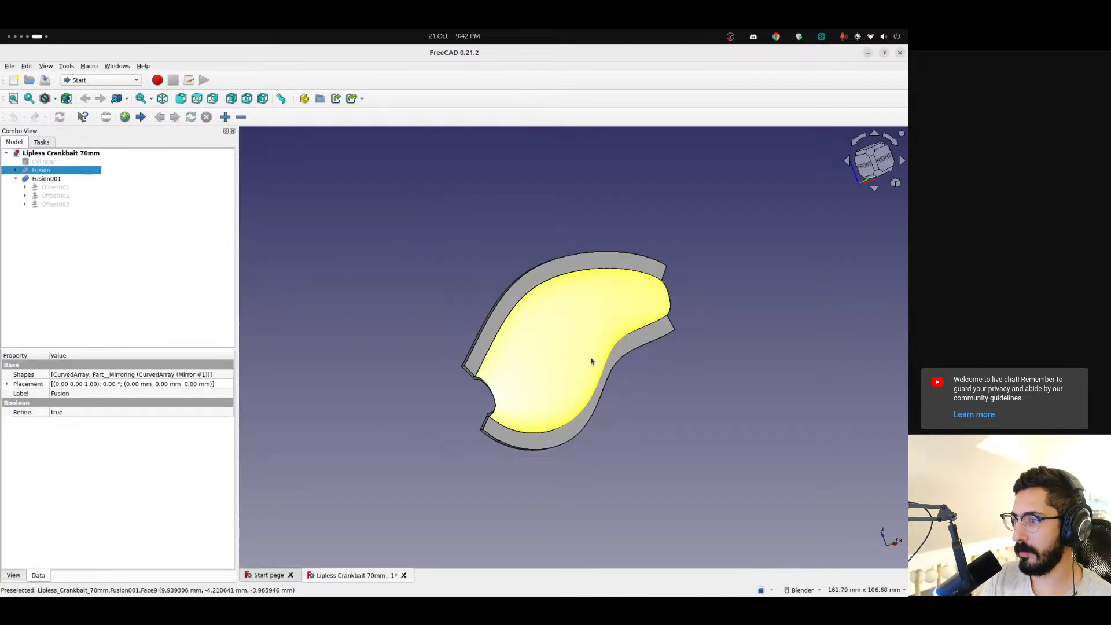
pyautogui.scroll(3, 588, 349)
pyautogui.scroll(-2, 588, 354)
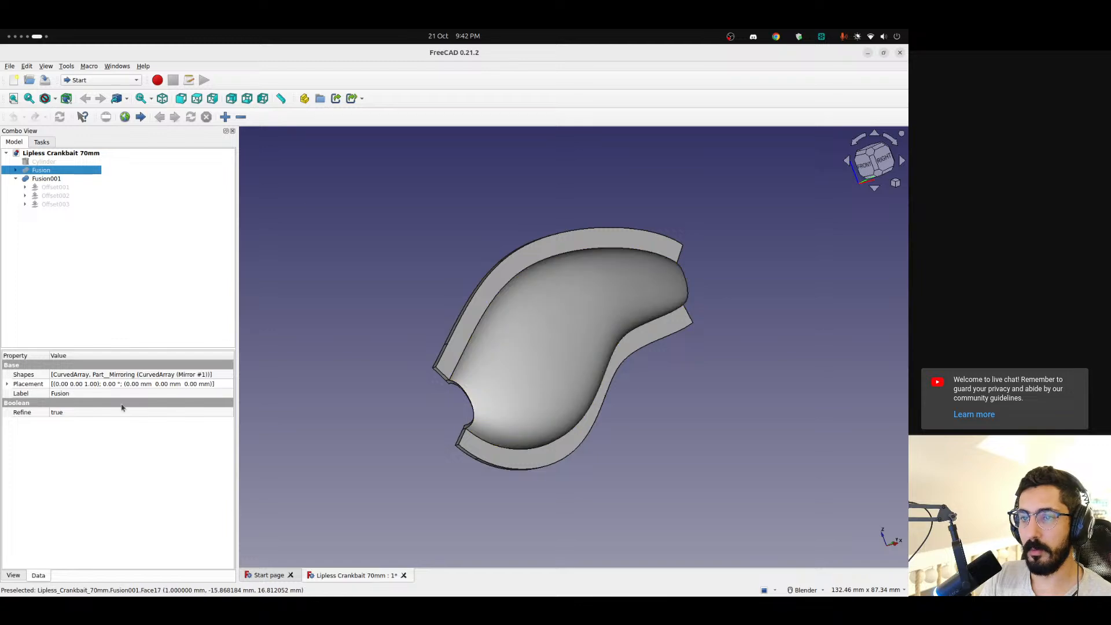
# Switch to the browser and read the wiki's usage instructions for Sketch on Surface, covering both an existing sketch and no sketch
pyautogui.hotkey('alt', 'Tab')
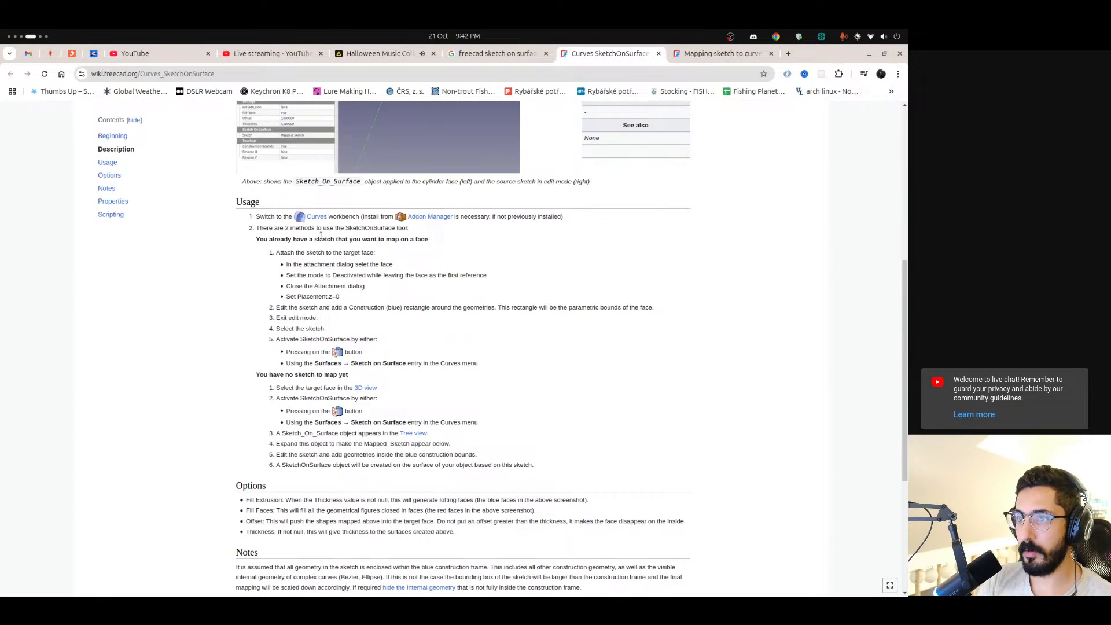
pyautogui.moveTo(264, 218); pyautogui.dragTo(491, 385)
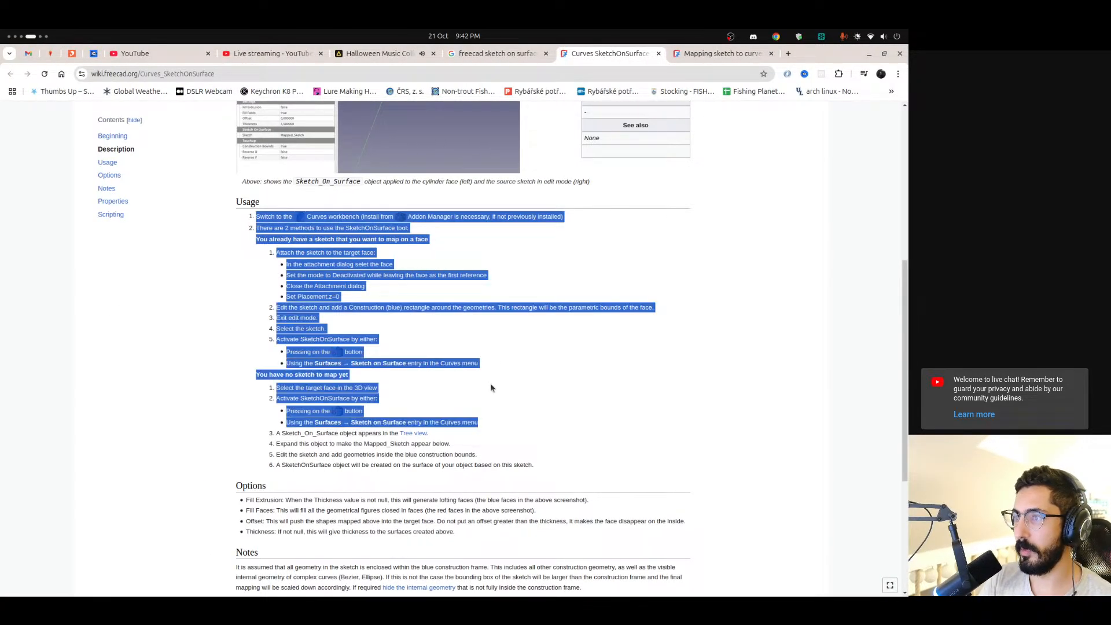
pyautogui.click(274, 207)
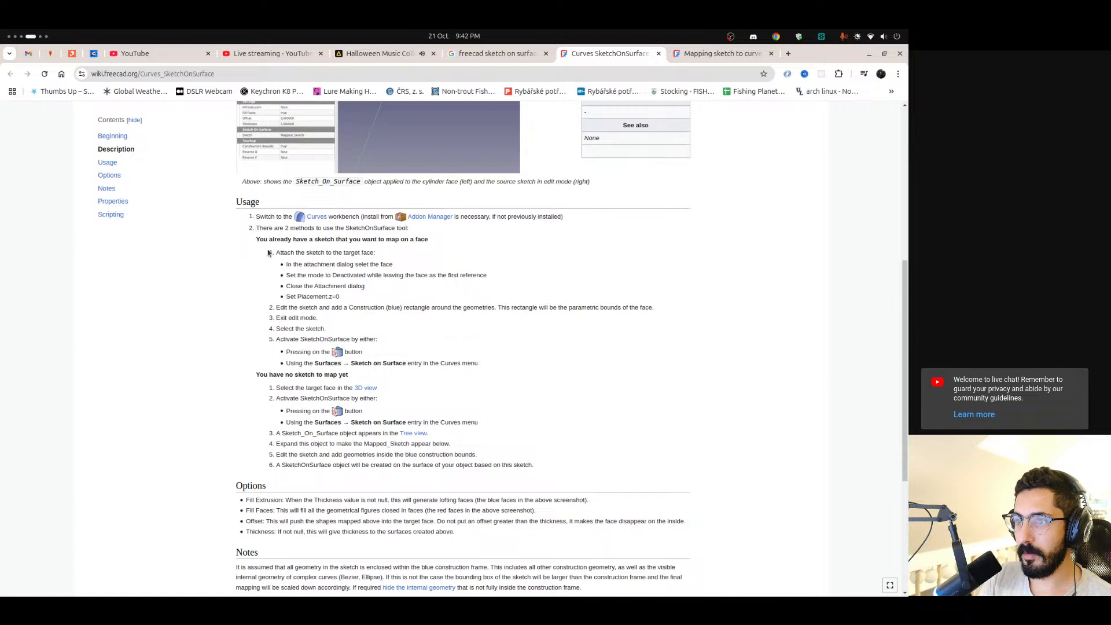
pyautogui.moveTo(297, 239); pyautogui.dragTo(388, 241)
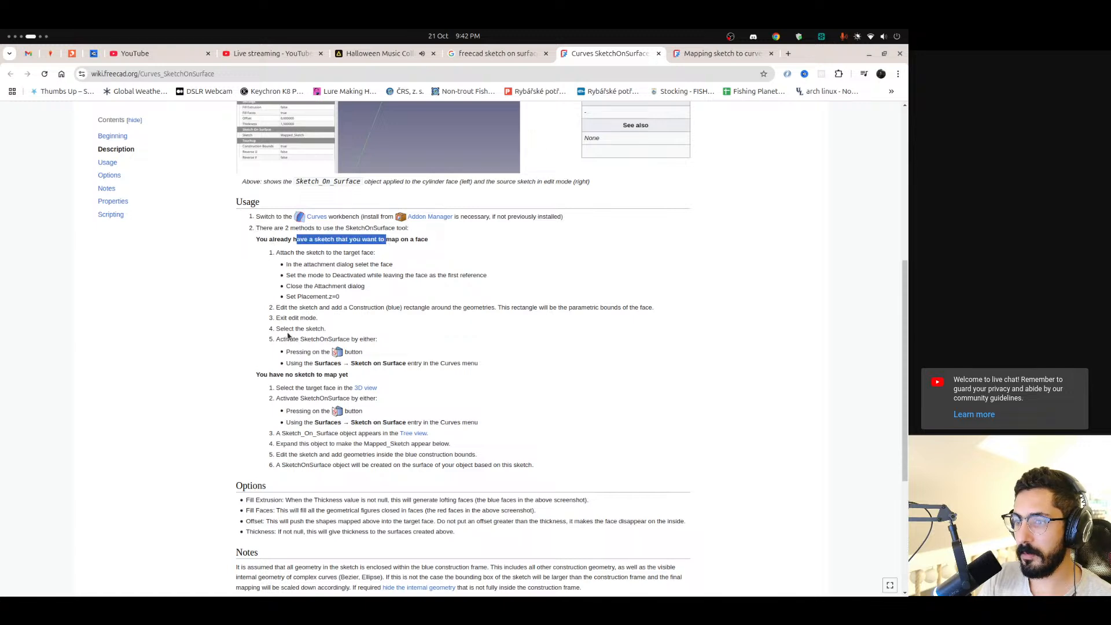
pyautogui.scroll(-2, 288, 336)
pyautogui.click(320, 321)
pyautogui.moveTo(276, 330)
pyautogui.mouseDown()
pyautogui.moveTo(376, 332)
pyautogui.moveTo(279, 341)
pyautogui.moveTo(370, 342)
pyautogui.mouseUp()
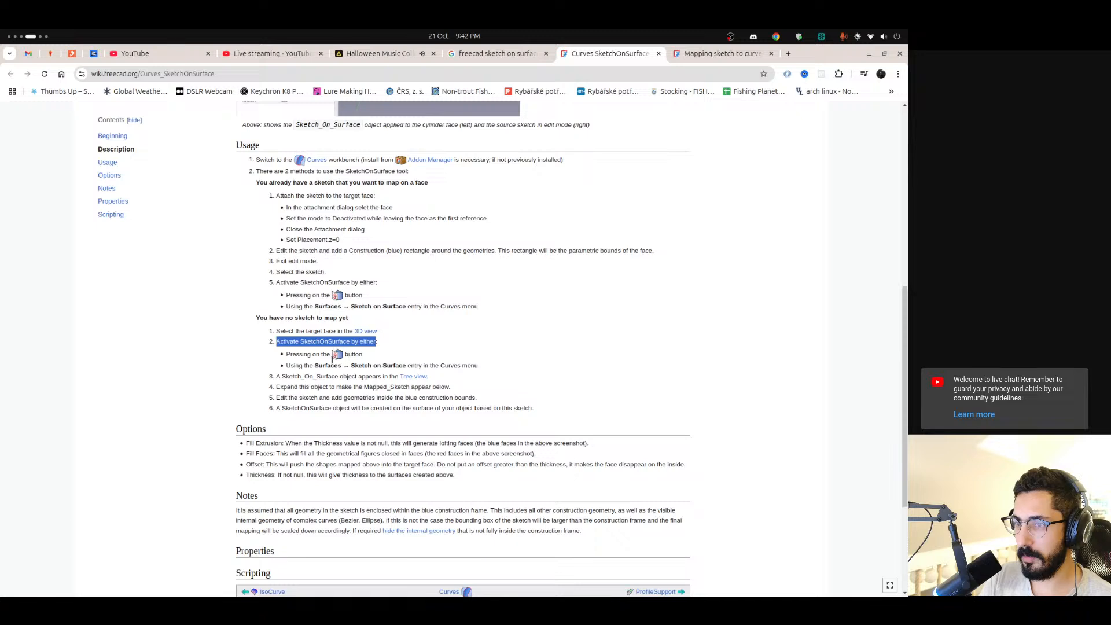
pyautogui.moveTo(299, 365); pyautogui.dragTo(323, 365)
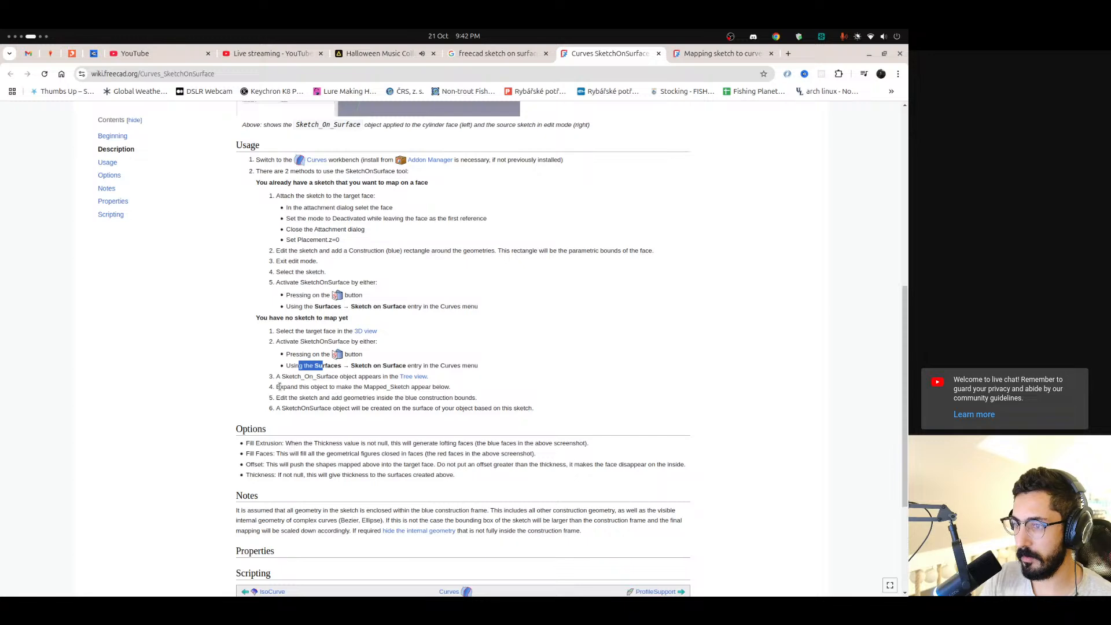
pyautogui.moveTo(279, 387); pyautogui.dragTo(426, 388)
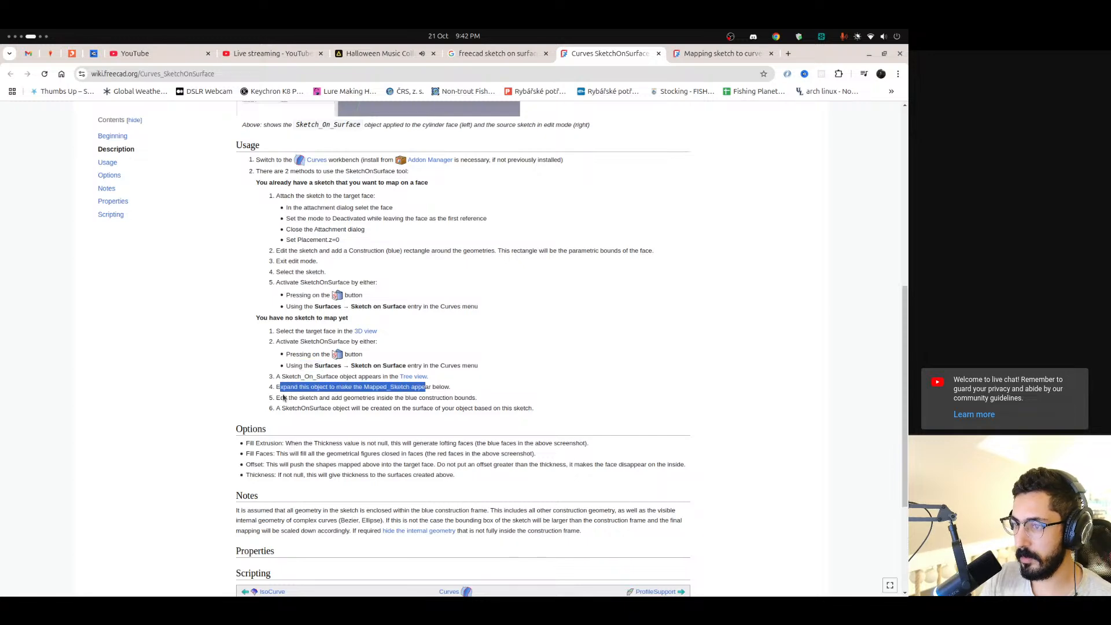
pyautogui.moveTo(280, 398); pyautogui.dragTo(295, 398)
pyautogui.click(346, 400)
# Return to FreeCAD and apply Sketch on Surface from the Curves workbench to the large curved face of Fusion001
pyautogui.hotkey('ctrl', 'alt', 'Right')
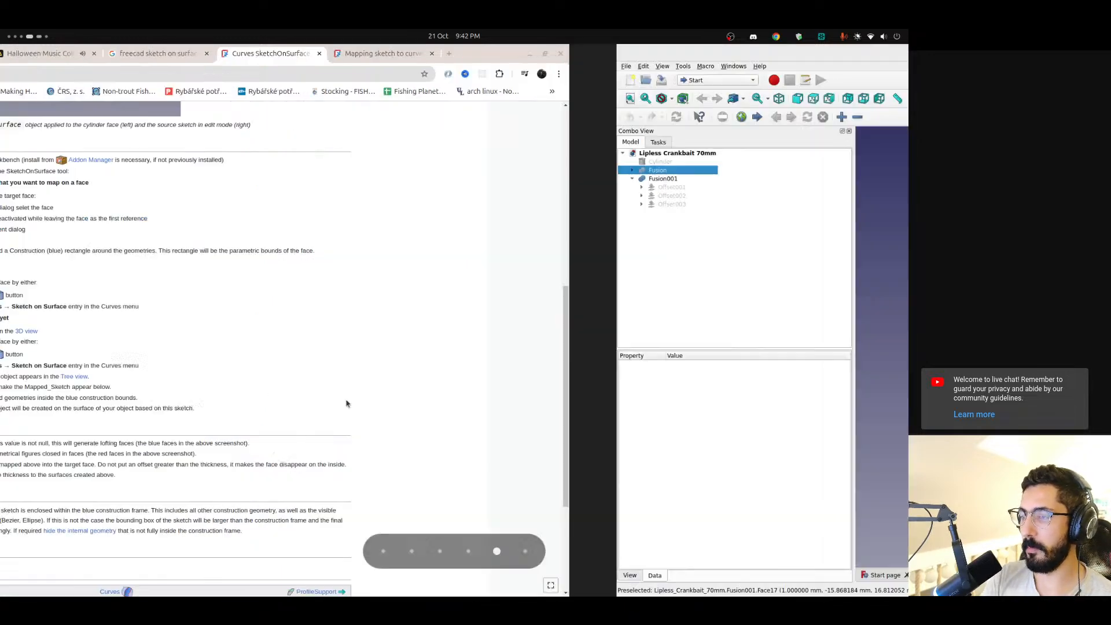
pyautogui.click(543, 355)
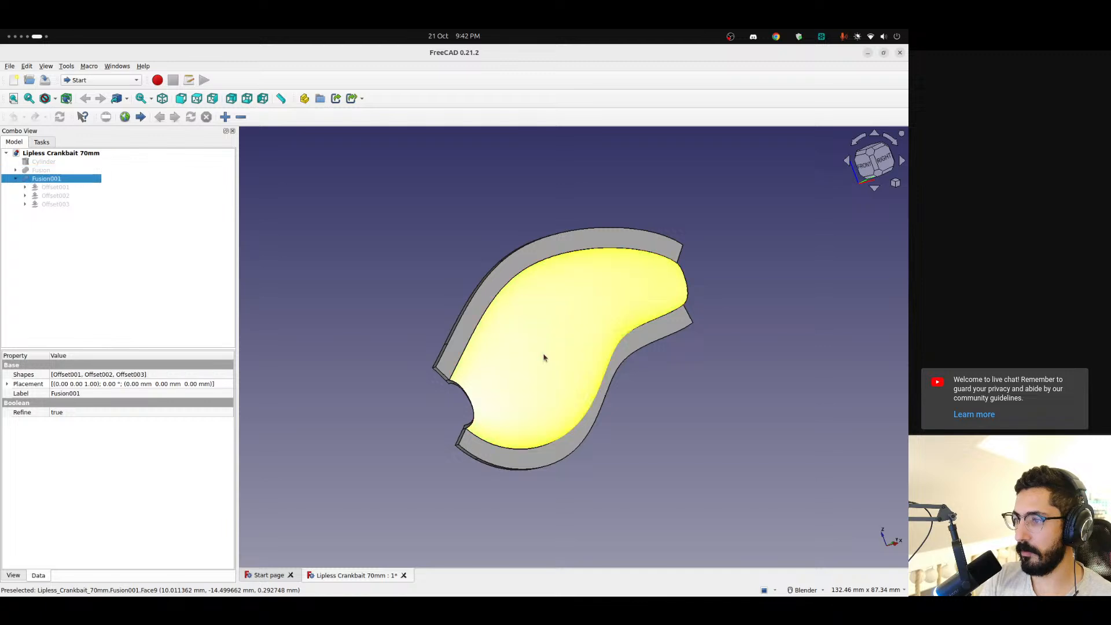
pyautogui.click(111, 81)
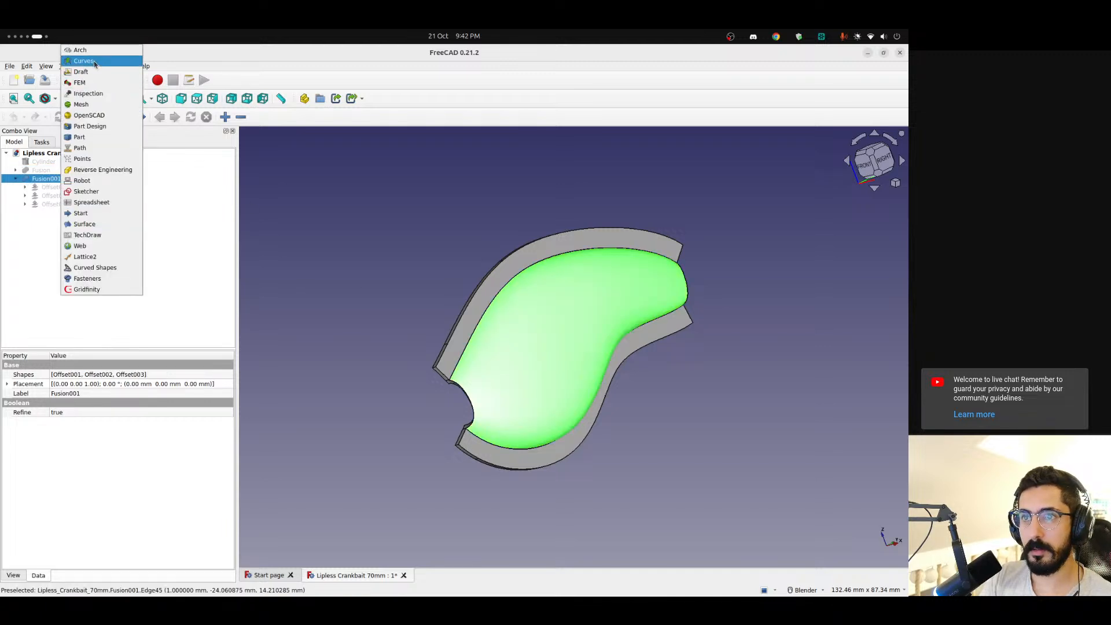
pyautogui.click(84, 60)
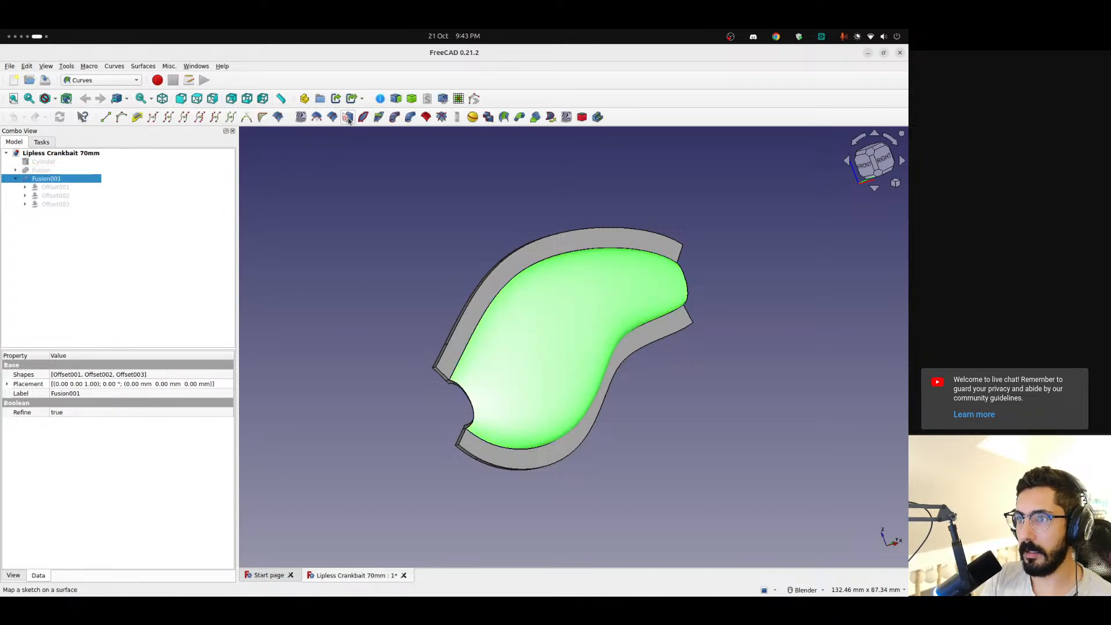
pyautogui.click(348, 117)
# Open Mapped_Sketch under Sketch_On_Surface and examine its bounding rectangle against the shell
pyautogui.click(15, 213)
pyautogui.doubleClick(68, 222)
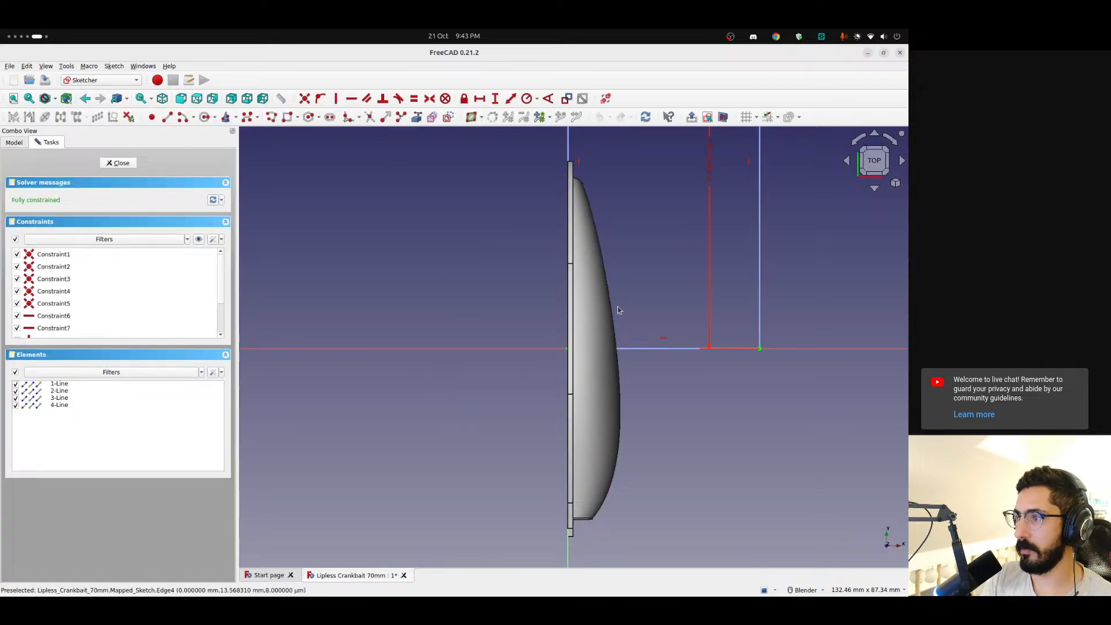
pyautogui.scroll(-6, 660, 296)
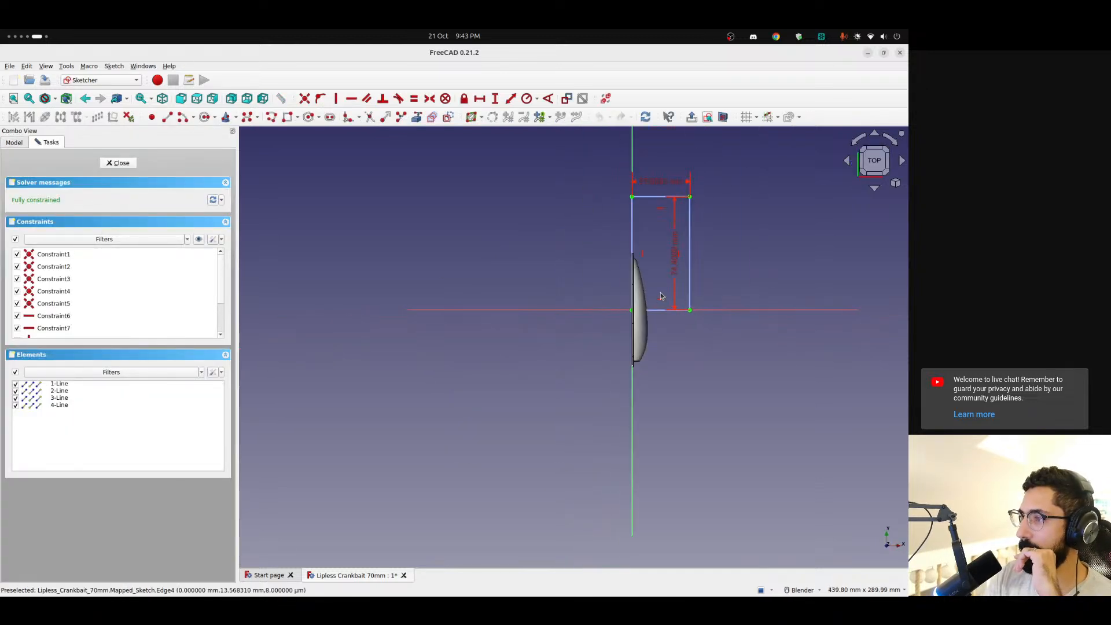
pyautogui.scroll(3, 663, 292)
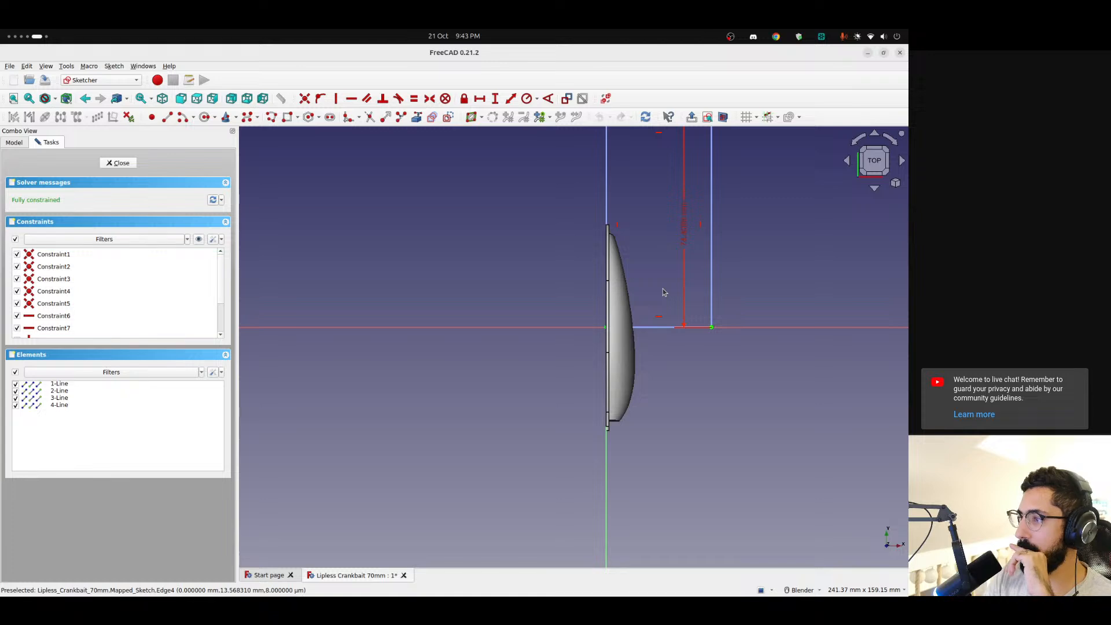
pyautogui.scroll(-2, 664, 292)
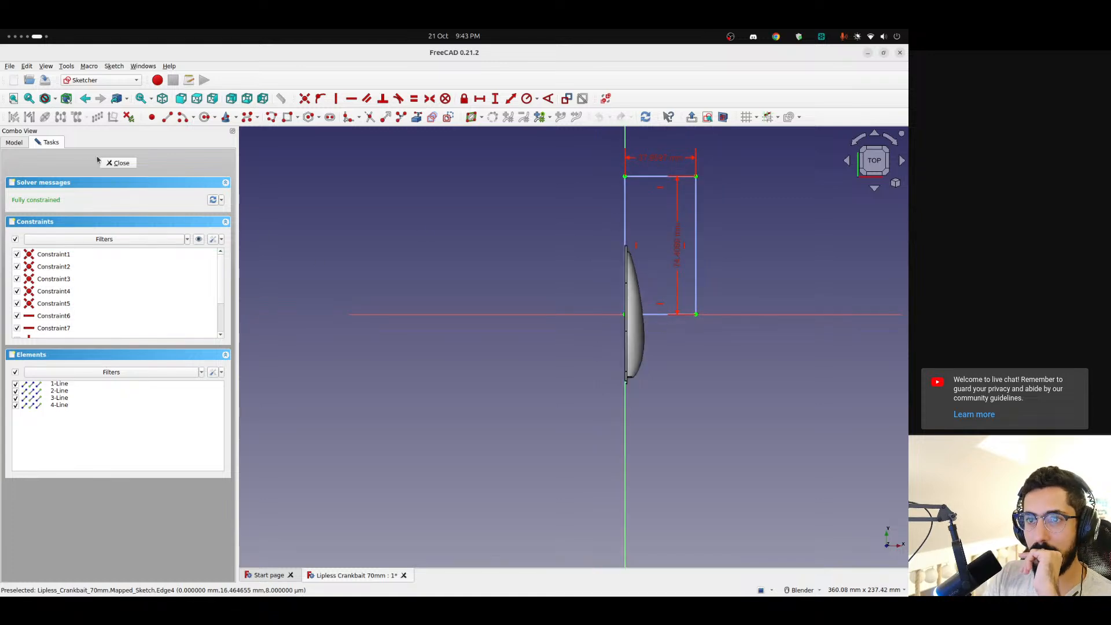
pyautogui.click(119, 163)
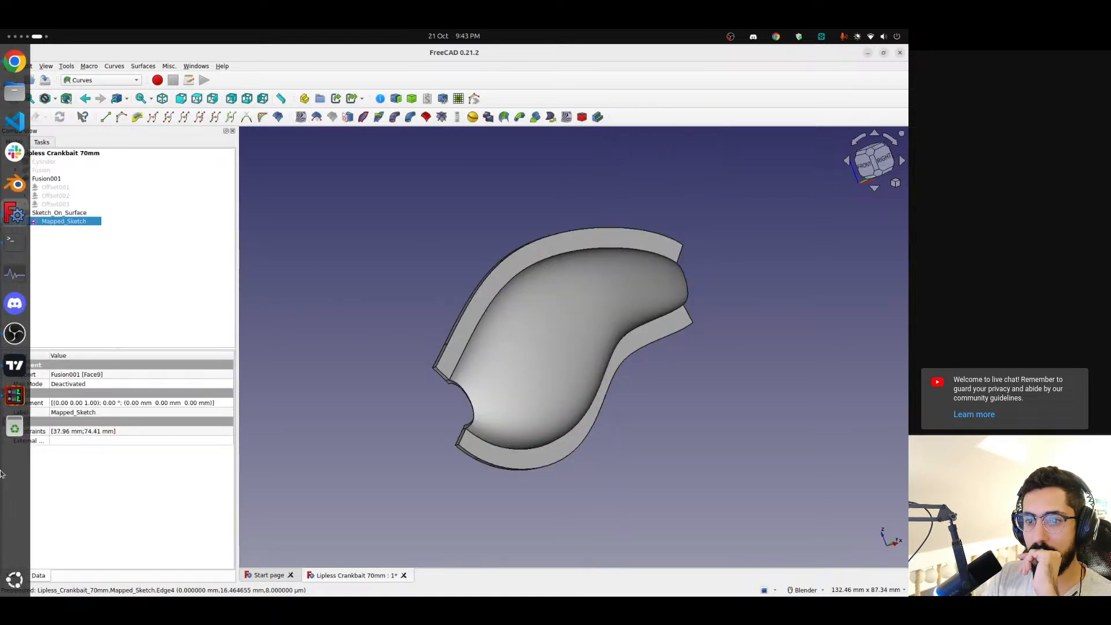
# Switch to the browser and reread the wiki's instructions on editing the mapped sketch and attaching an existing sketch to the target face
pyautogui.hotkey('alt', 'Tab')
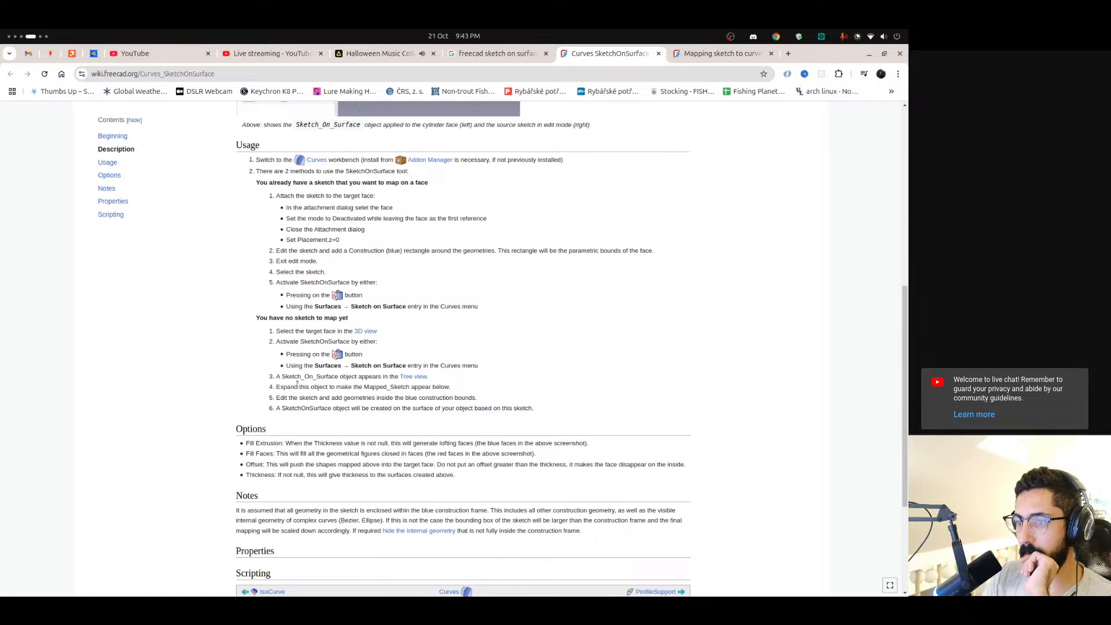
pyautogui.moveTo(286, 398); pyautogui.dragTo(435, 401)
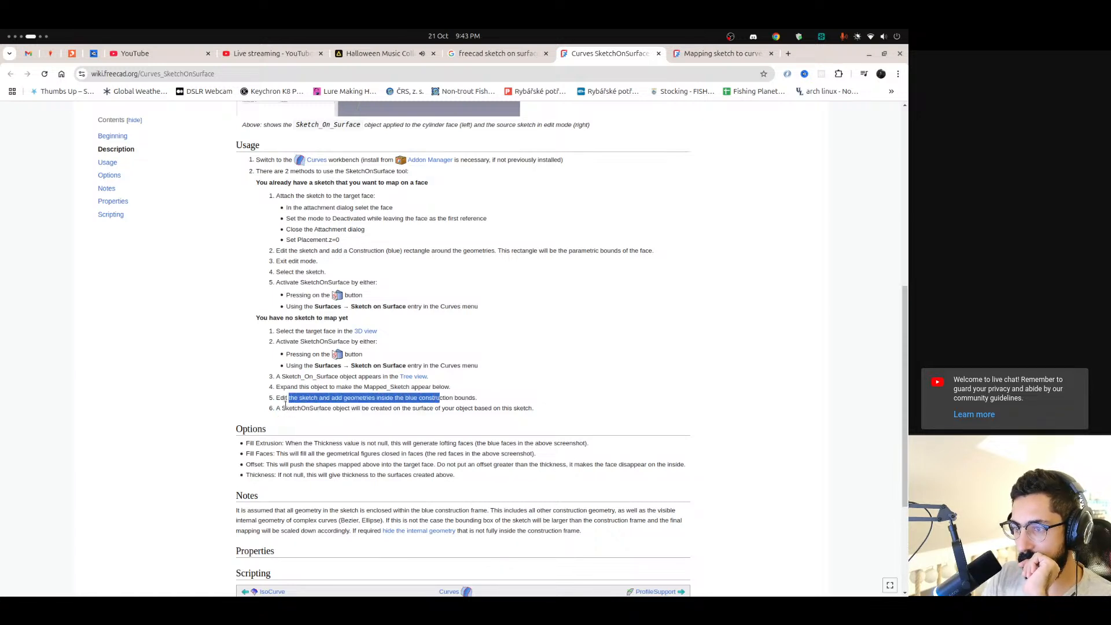
pyautogui.moveTo(288, 409); pyautogui.dragTo(427, 409)
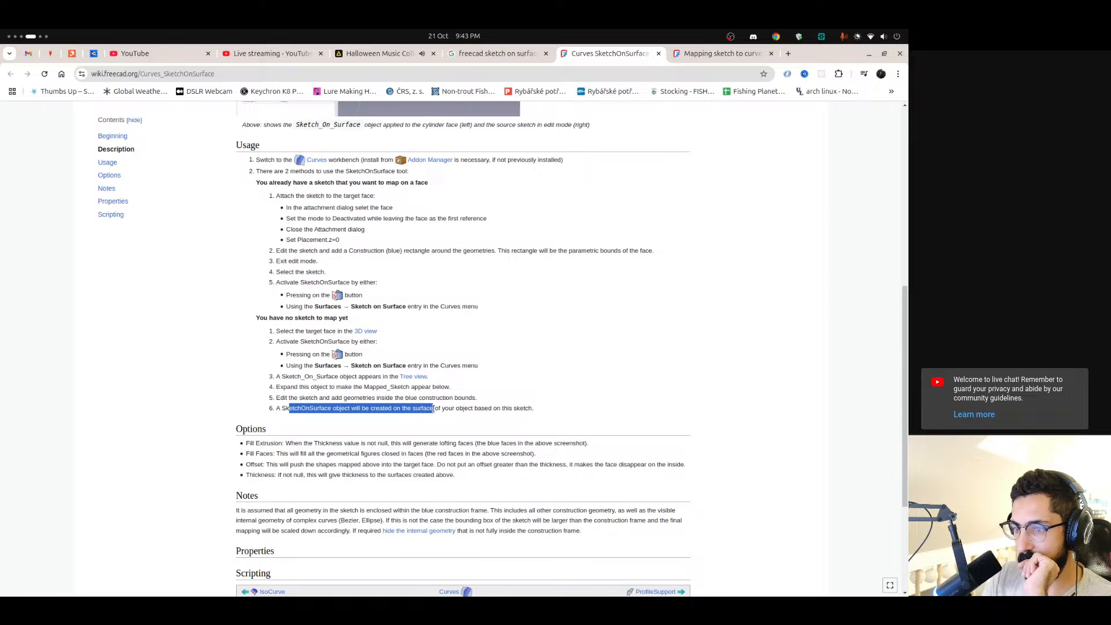
pyautogui.click(337, 375)
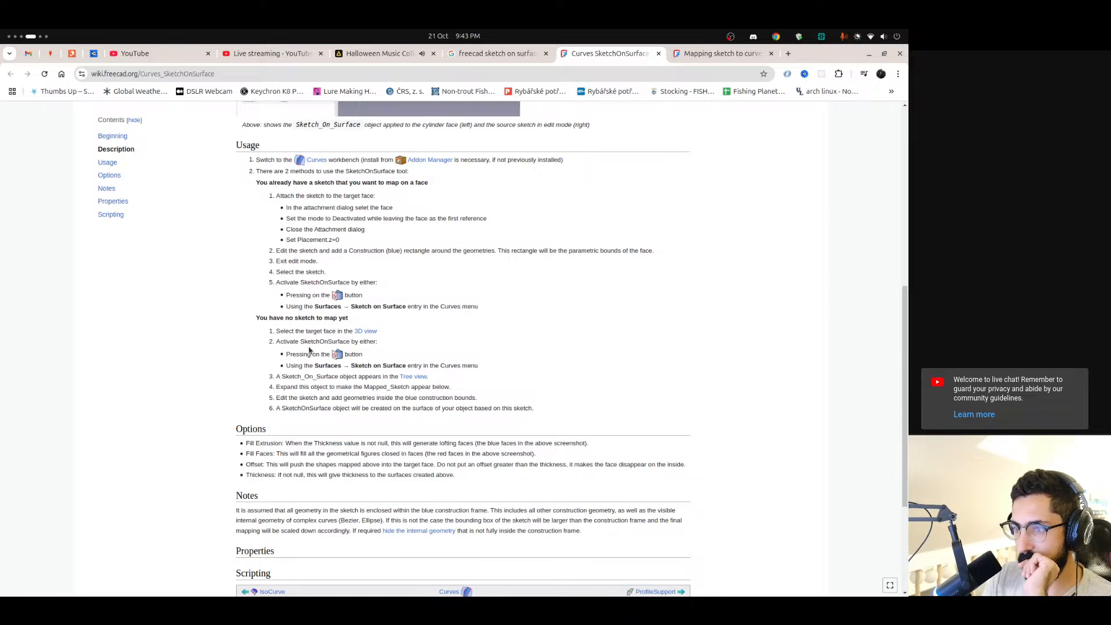
pyautogui.scroll(2, 301, 345)
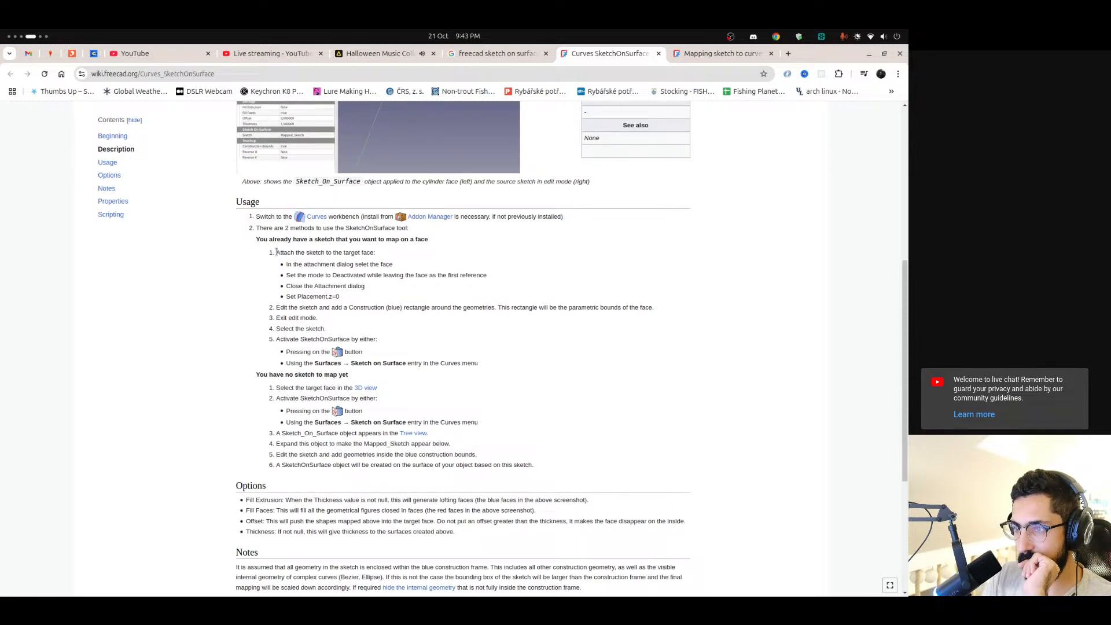
pyautogui.moveTo(277, 252); pyautogui.dragTo(353, 252)
pyautogui.click(368, 252)
pyautogui.moveTo(288, 264); pyautogui.dragTo(388, 263)
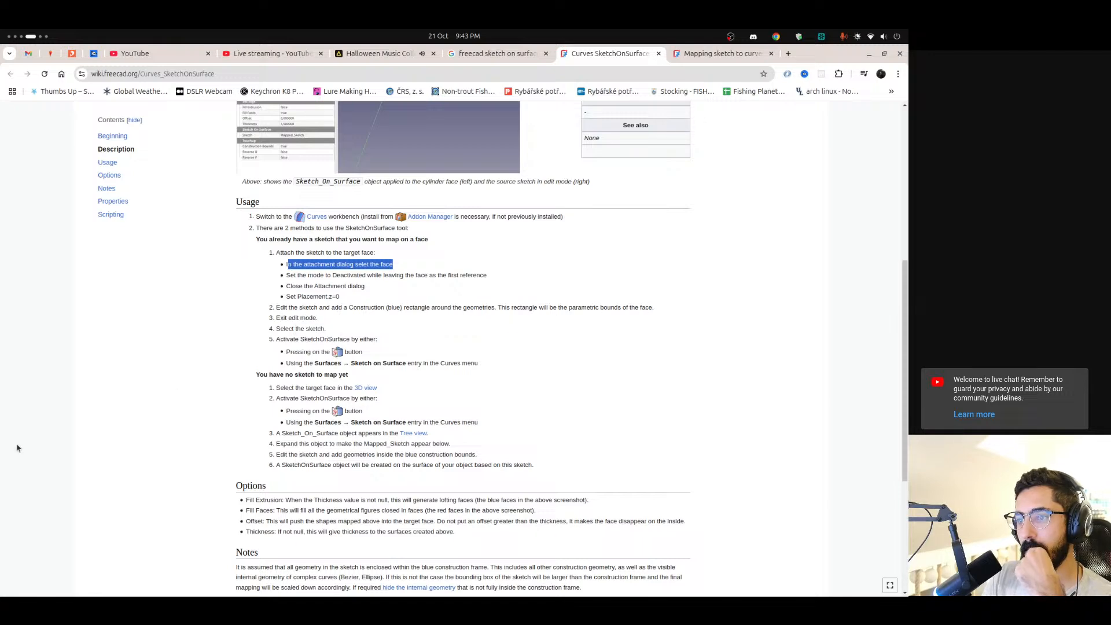
# Return to FreeCAD and review Mapped_Sketch's placement properties and how its rectangle lies relative to the shell
pyautogui.scroll(-1, 4, 447)
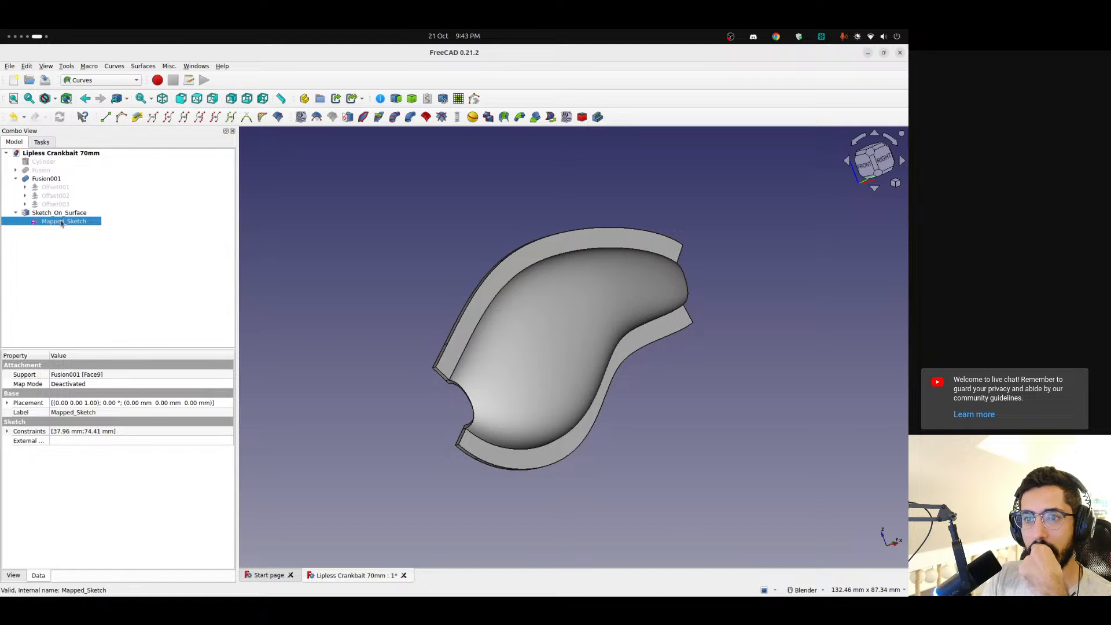
pyautogui.click(8, 403)
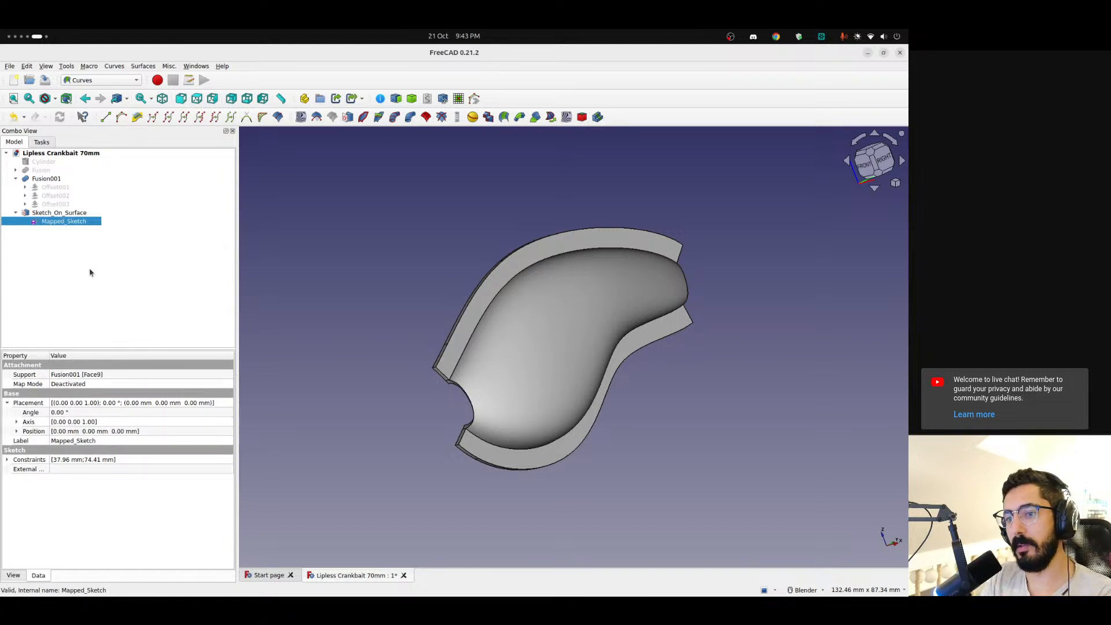
pyautogui.doubleClick(65, 223)
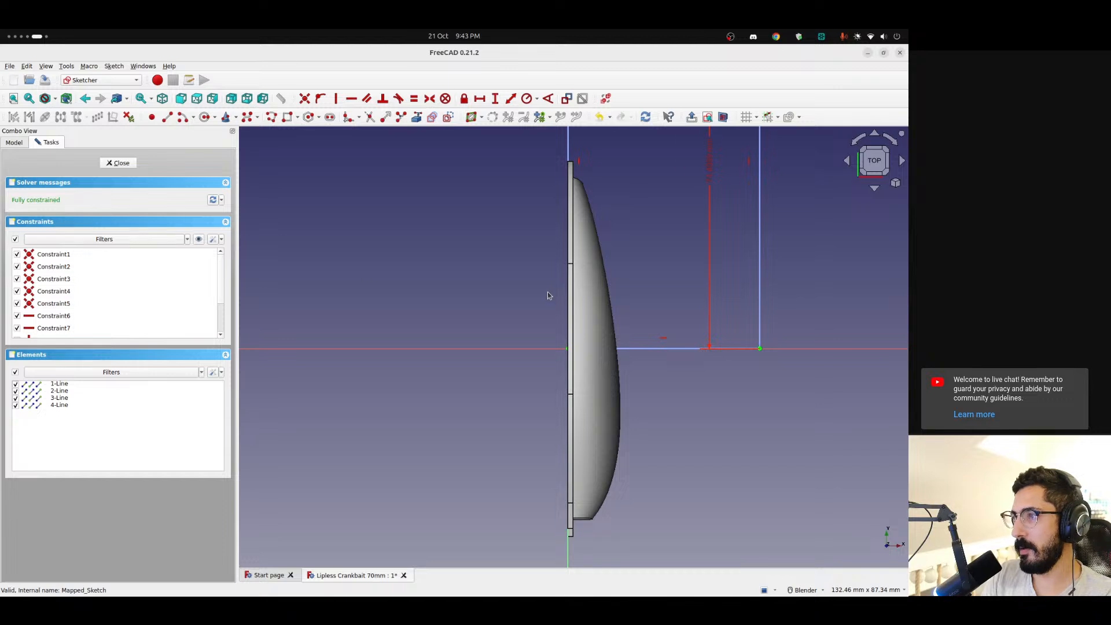
pyautogui.moveTo(541, 299)
pyautogui.mouseDown(button='middle')
pyautogui.moveTo(503, 320)
pyautogui.moveTo(457, 273)
pyautogui.moveTo(544, 287)
pyautogui.moveTo(551, 317)
pyautogui.mouseUp(button='middle')
pyautogui.scroll(3, 605, 251)
pyautogui.keyDown('shift'); pyautogui.moveTo(599, 275); pyautogui.dragTo(584, 454, button='middle'); pyautogui.keyUp('shift')
pyautogui.scroll(-2, 588, 396)
pyautogui.click(880, 160)
pyautogui.keyDown('shift'); pyautogui.moveTo(569, 406); pyautogui.dragTo(567, 323, button='middle'); pyautogui.keyUp('shift')
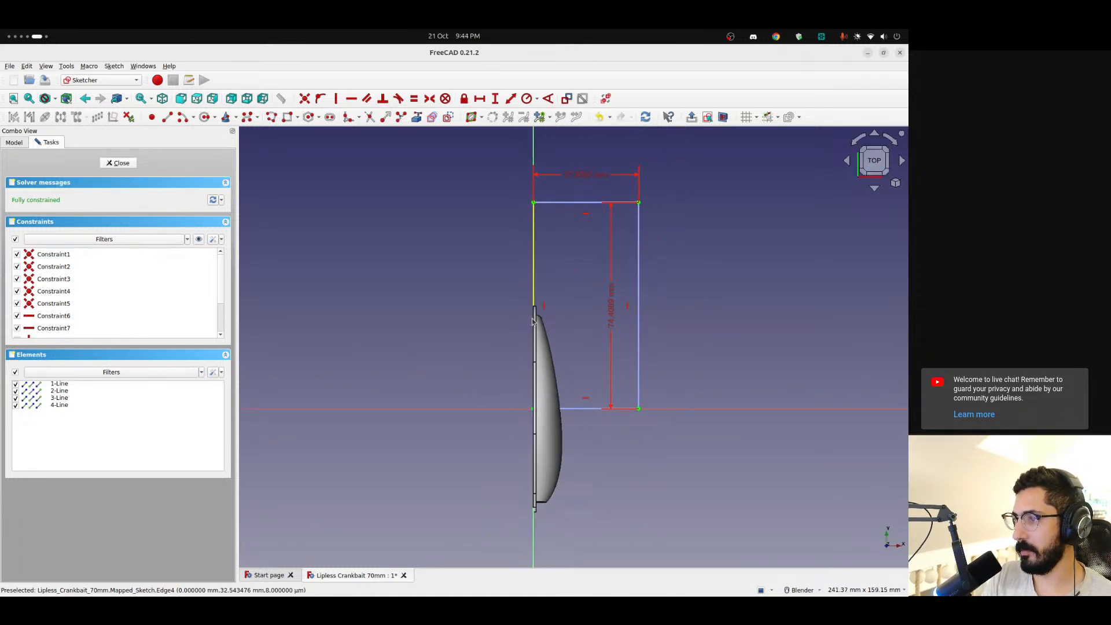
pyautogui.click(120, 163)
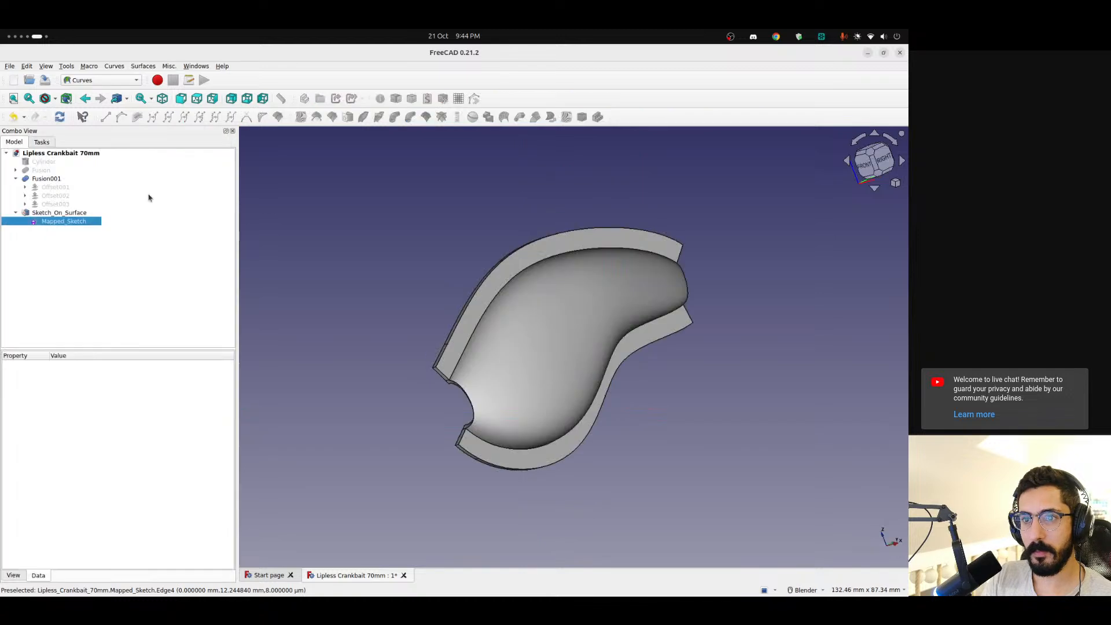
# Delete the Sketch_On_Surface object and its Mapped_Sketch
pyautogui.click(62, 222)
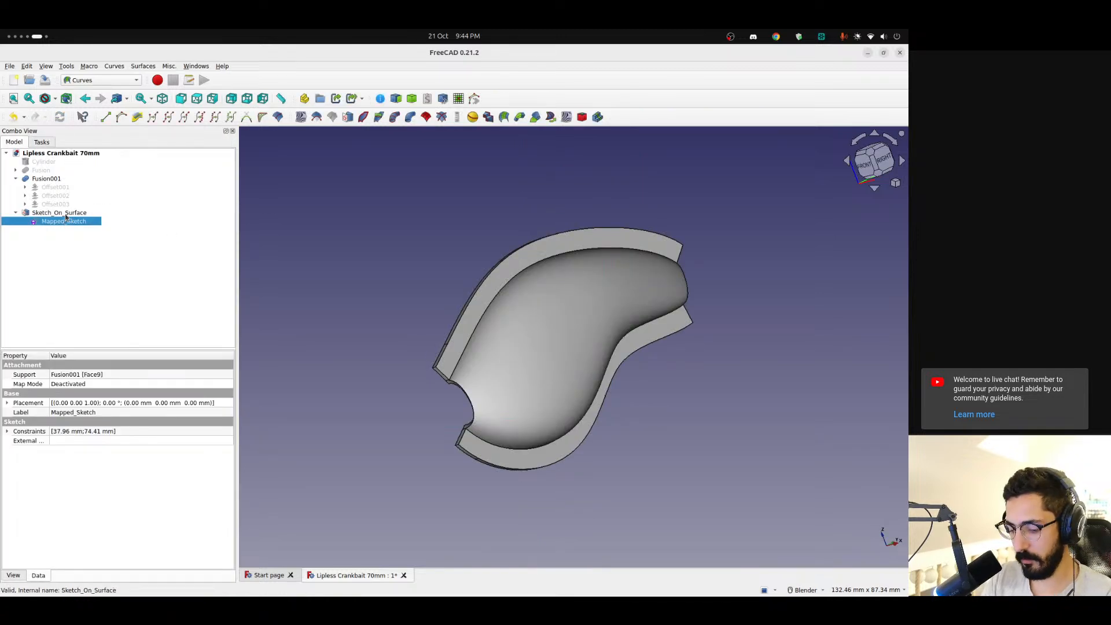
pyautogui.click(66, 214)
pyautogui.press('Delete')
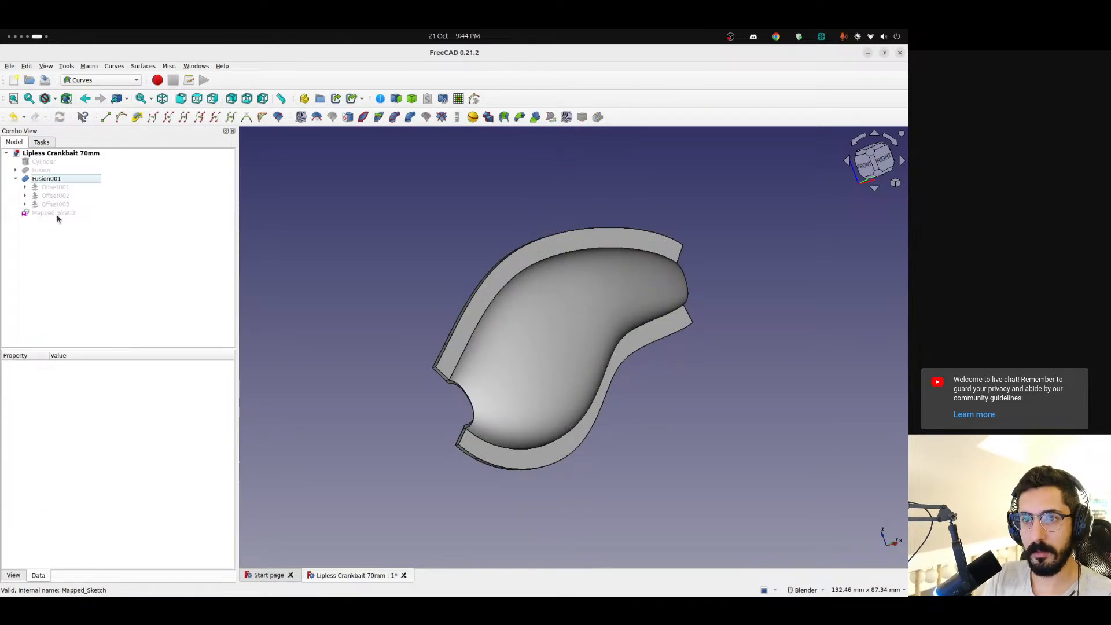
pyautogui.click(57, 214)
pyautogui.press('Delete')
# Create a new sketch on the YZ-Plane with a 0.00 mm offset in the Sketcher workbench
pyautogui.scroll(-3, 445, 312)
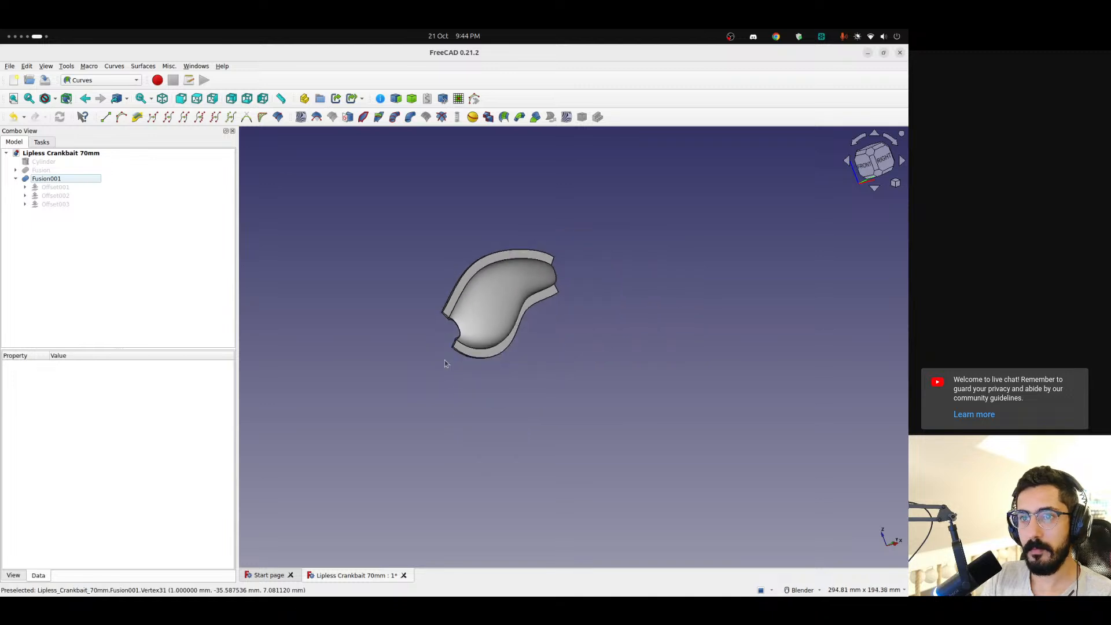
pyautogui.moveTo(444, 360); pyautogui.dragTo(344, 387, button='middle')
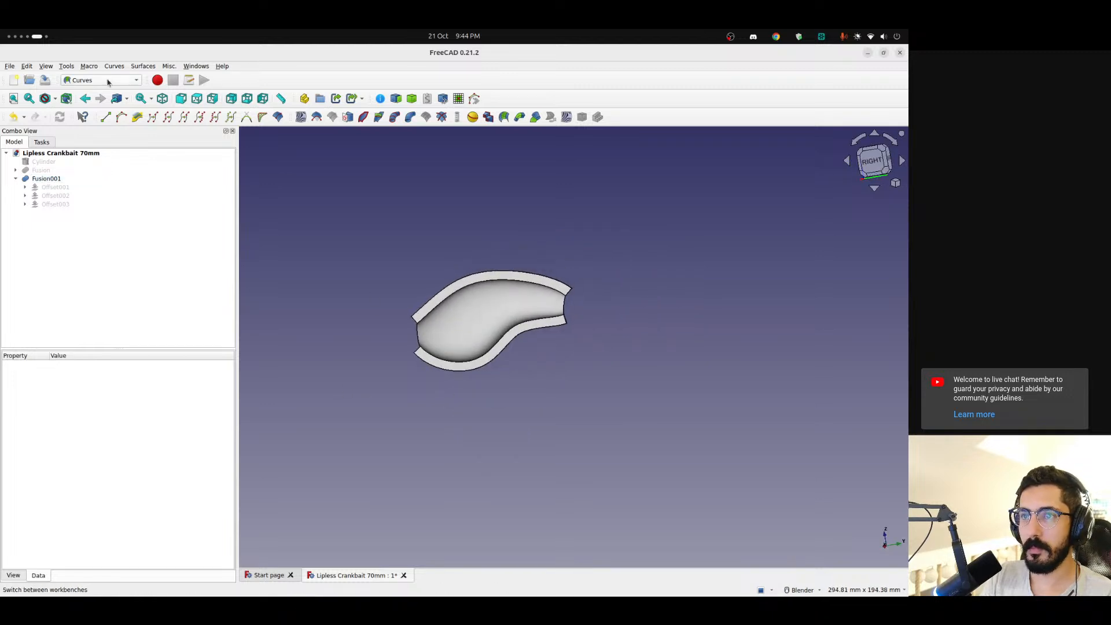
pyautogui.click(110, 81)
pyautogui.click(84, 212)
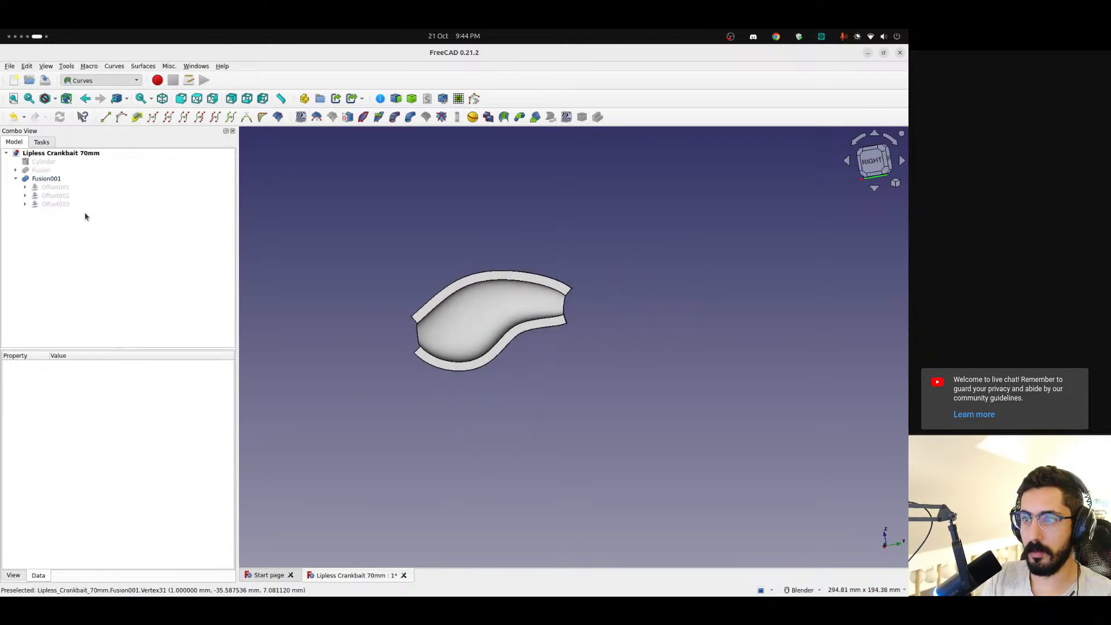
pyautogui.moveTo(463, 246)
pyautogui.mouseDown(button='middle')
pyautogui.moveTo(528, 268)
pyautogui.moveTo(479, 256)
pyautogui.mouseUp(button='middle')
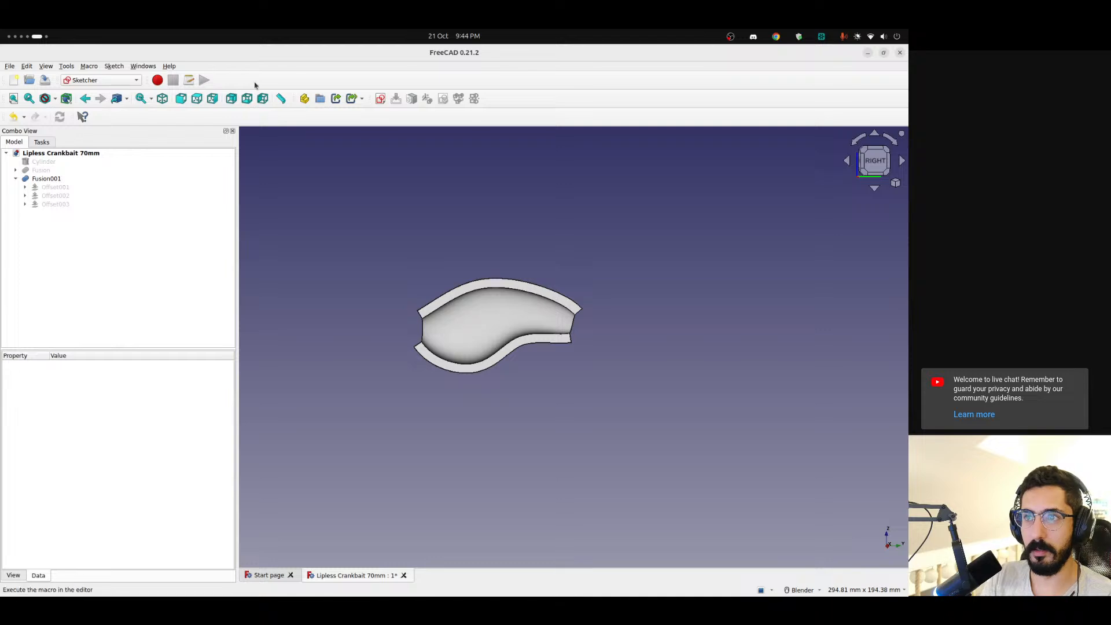
pyautogui.click(380, 98)
pyautogui.click(435, 325)
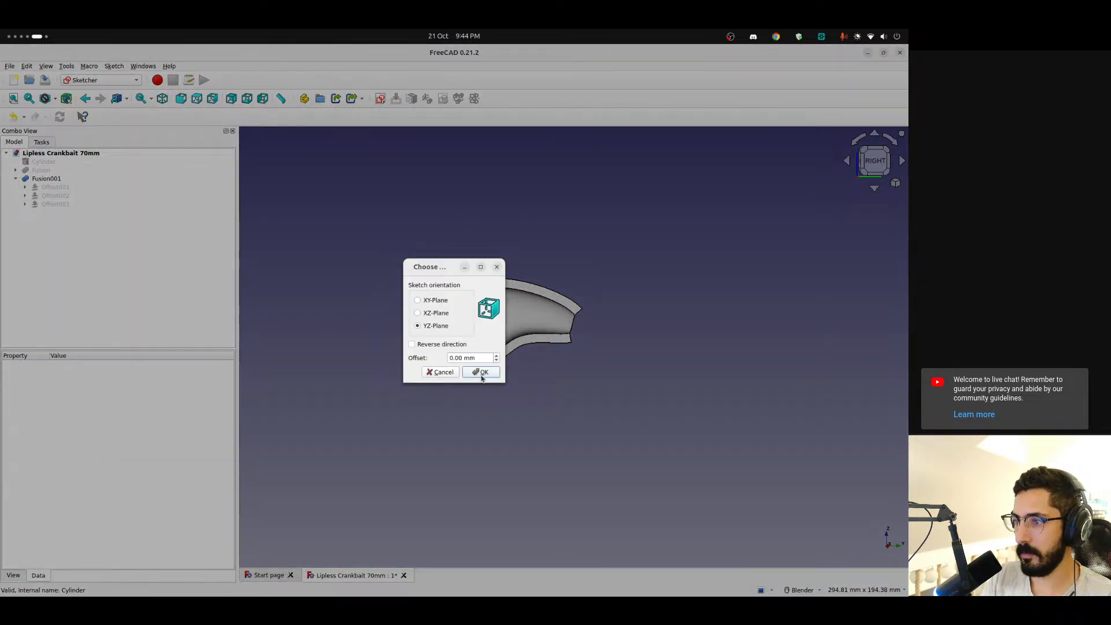
pyautogui.click(480, 372)
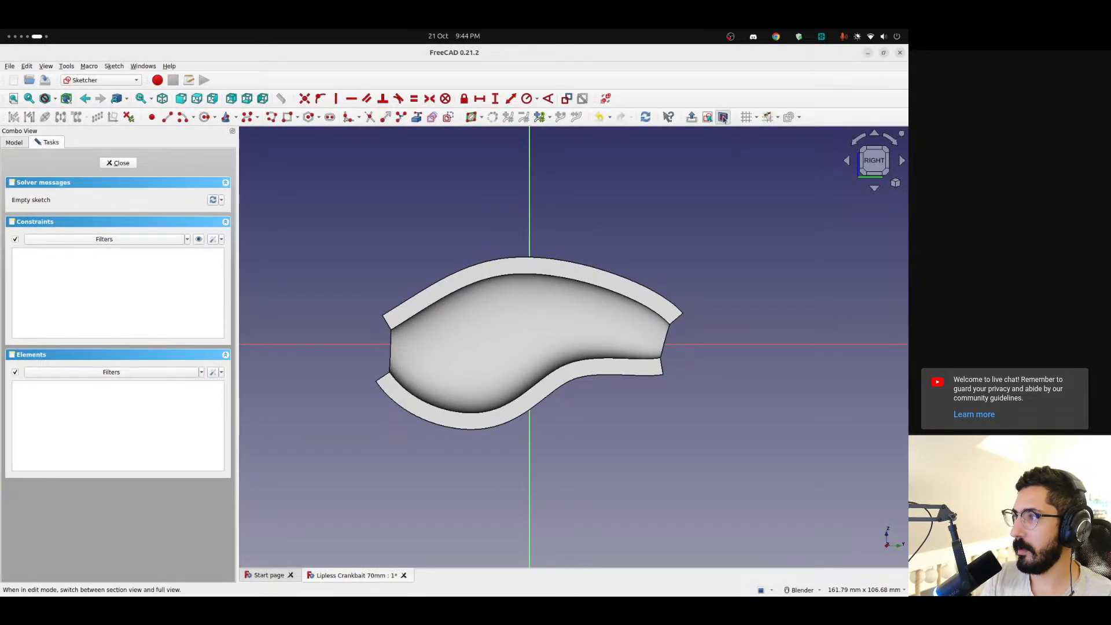
# Draw a circle centred on the sketch's horizontal axis, toward the wide head end of the shell
pyautogui.scroll(2, 469, 342)
pyautogui.scroll(-4, 463, 305)
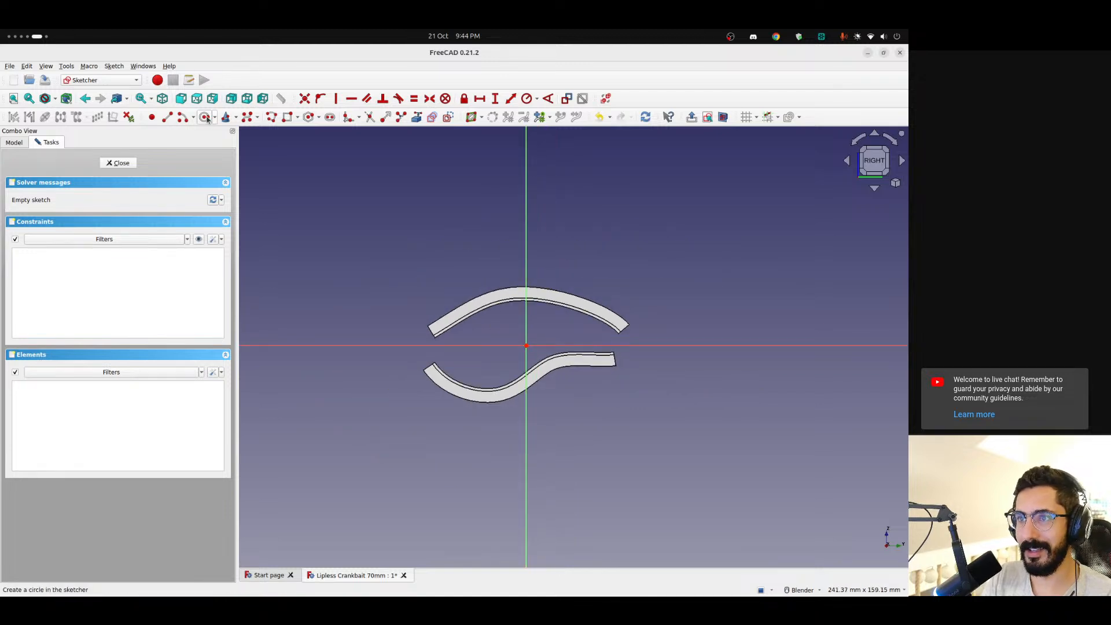
pyautogui.click(204, 117)
pyautogui.click(472, 346)
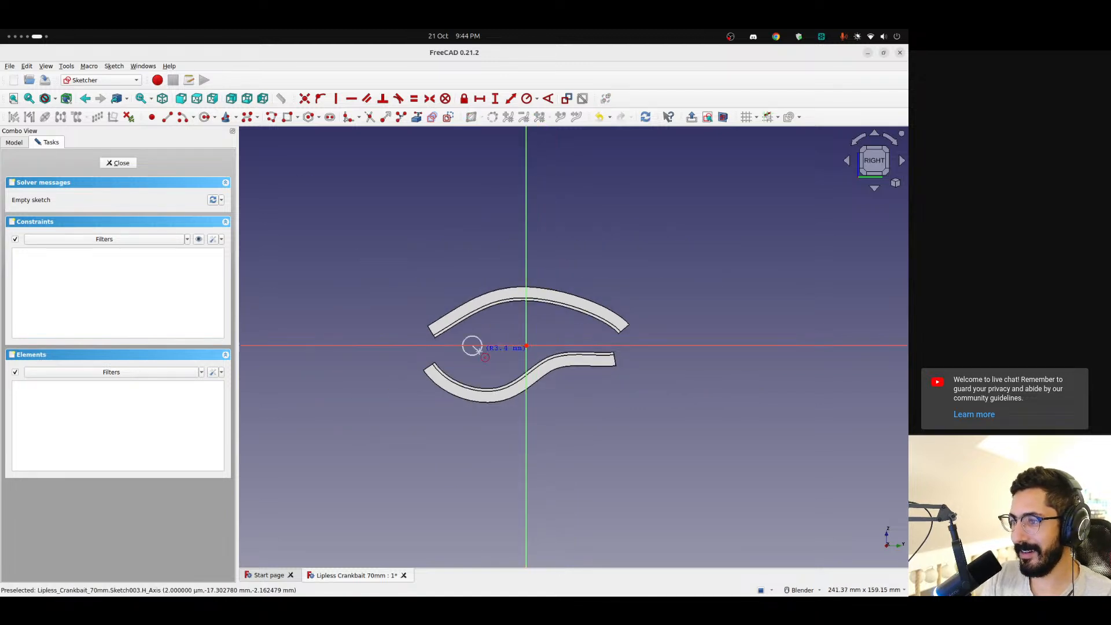
pyautogui.click(484, 353)
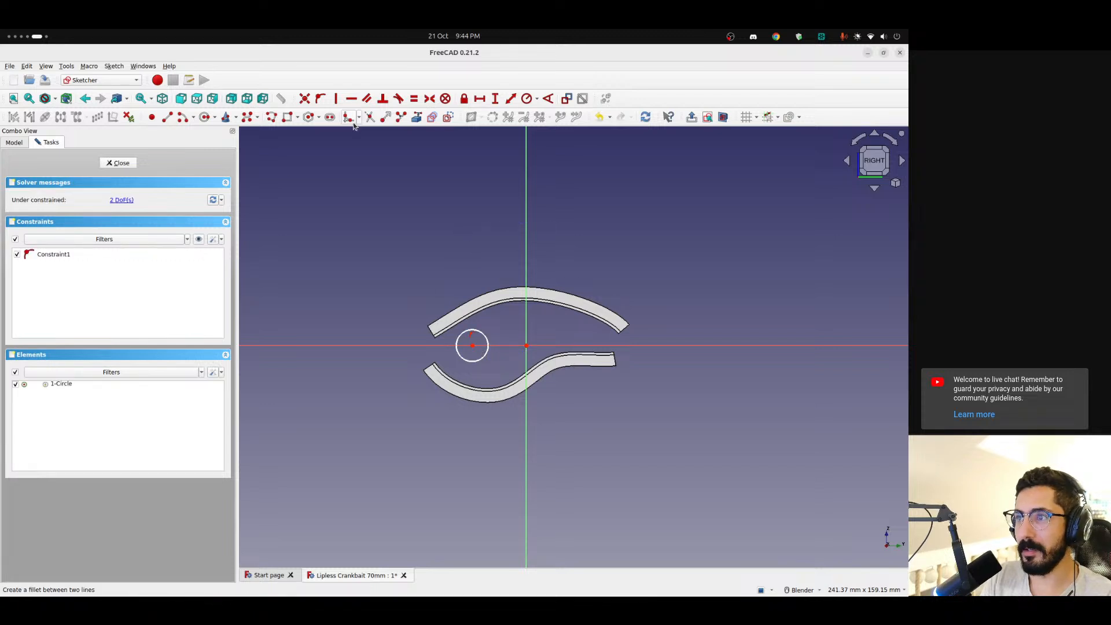
pyautogui.click(287, 118)
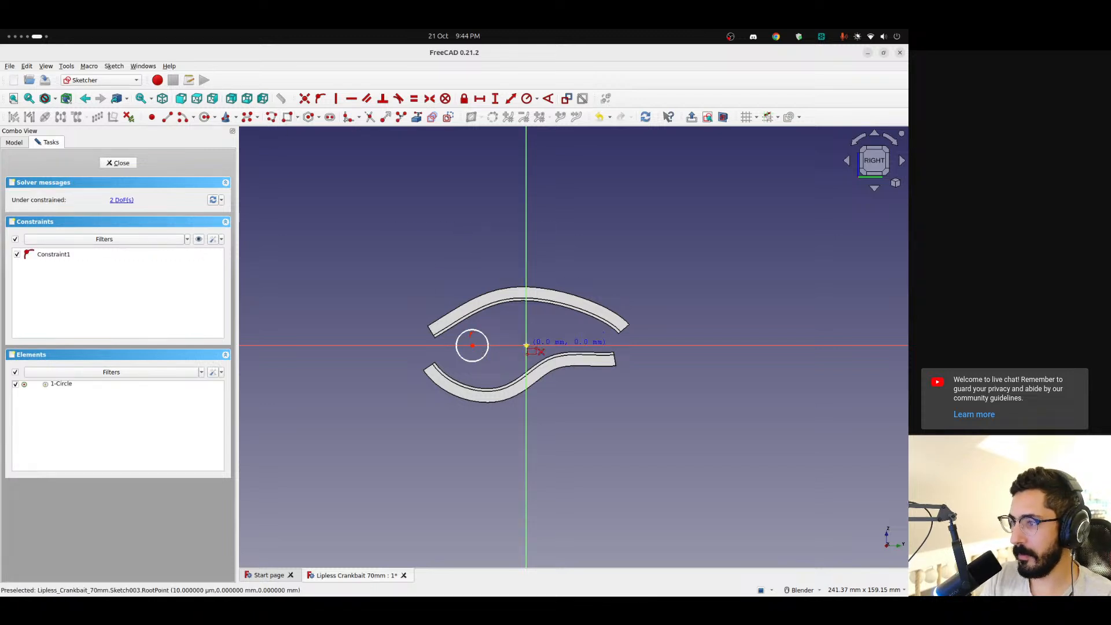
pyautogui.click(526, 346)
pyautogui.press('Escape')
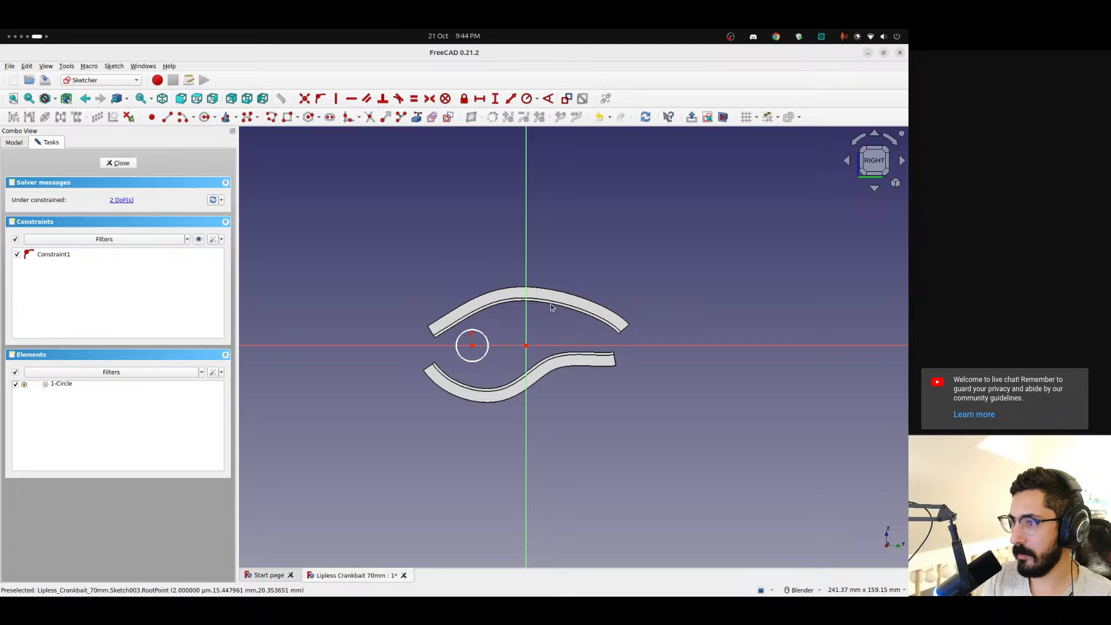
# Draw a centred rectangle from the origin around the shell, its corner about 40.9 mm across and 20.4 mm down
pyautogui.click(295, 119)
pyautogui.click(313, 144)
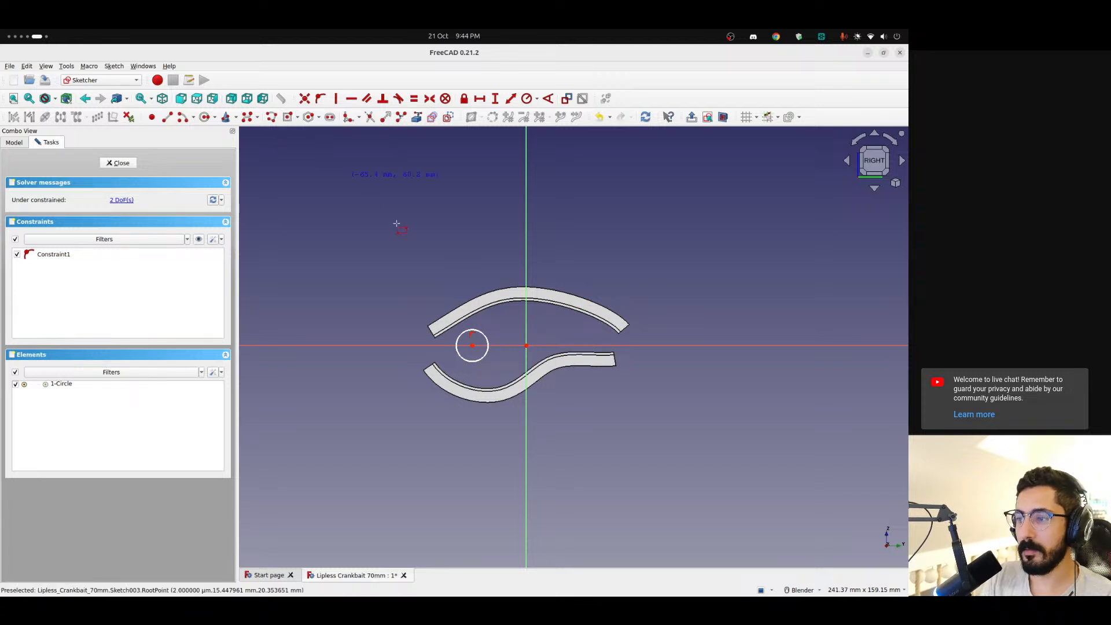
pyautogui.click(527, 346)
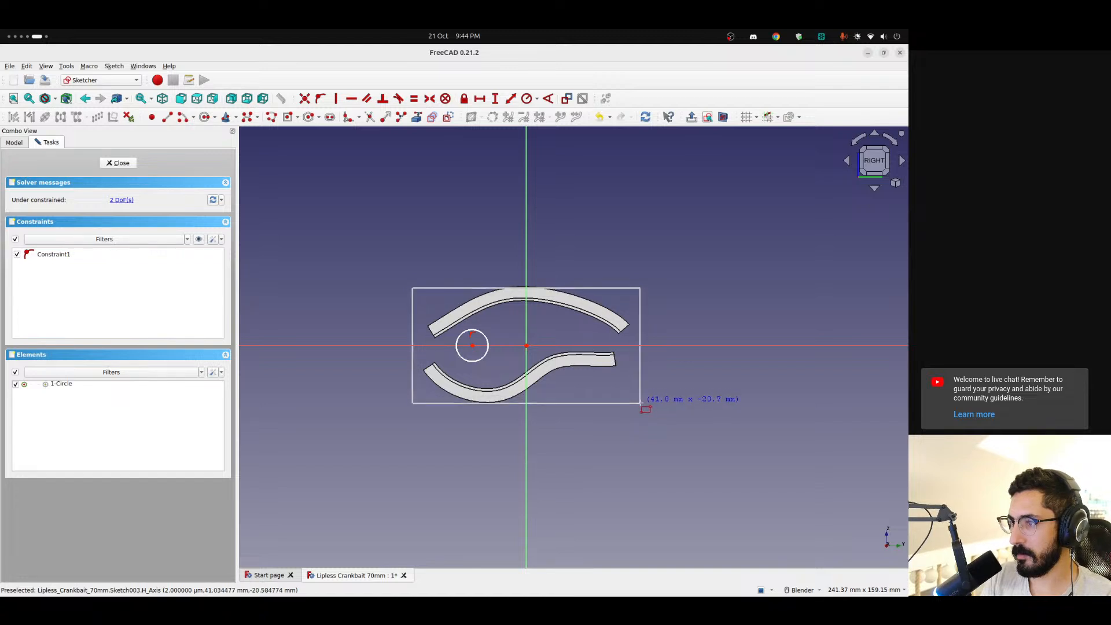
pyautogui.click(639, 402)
# Convert the rectangle's four sides to construction geometry, then pull its corner in to about 35.6 by 17.8 mm from the origin and close the sketch
pyautogui.click(576, 288)
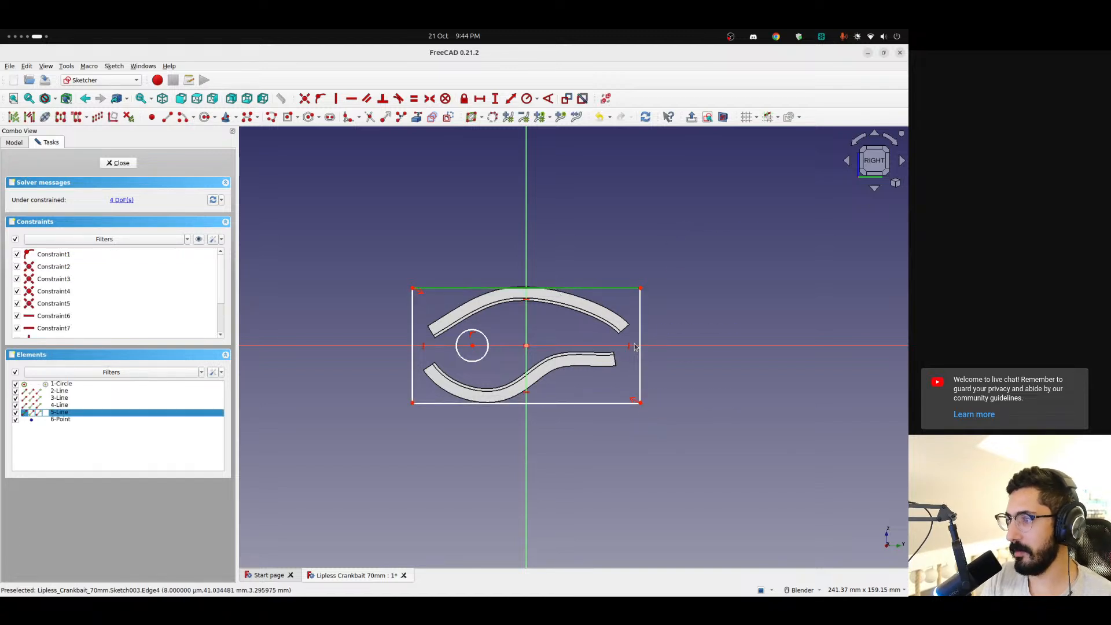
pyautogui.click(640, 379)
pyautogui.click(581, 402)
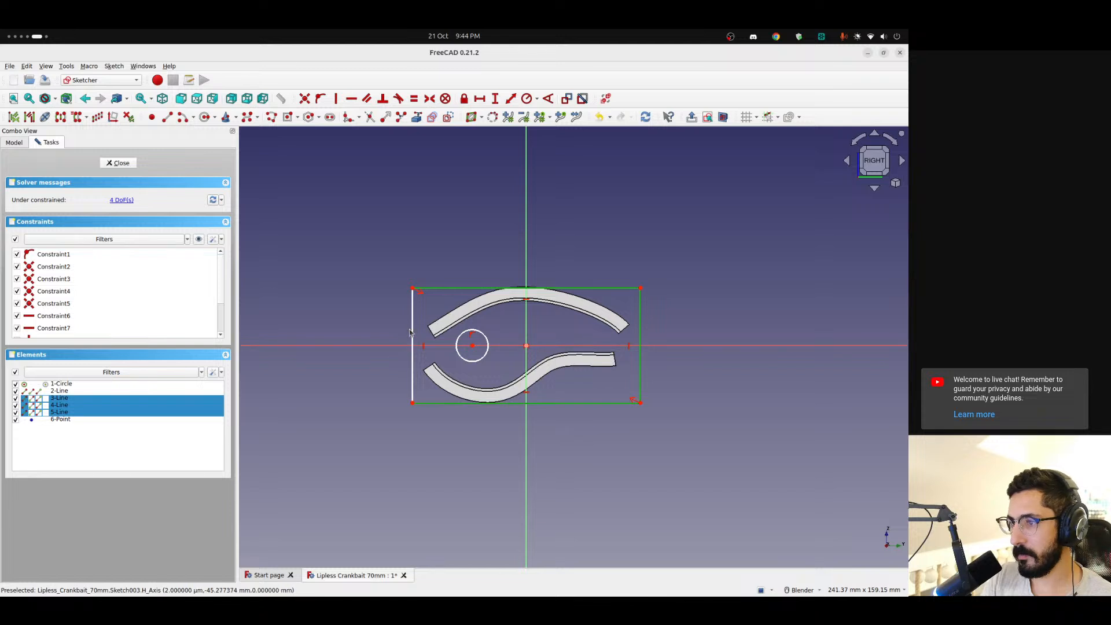
pyautogui.click(413, 327)
pyautogui.click(447, 117)
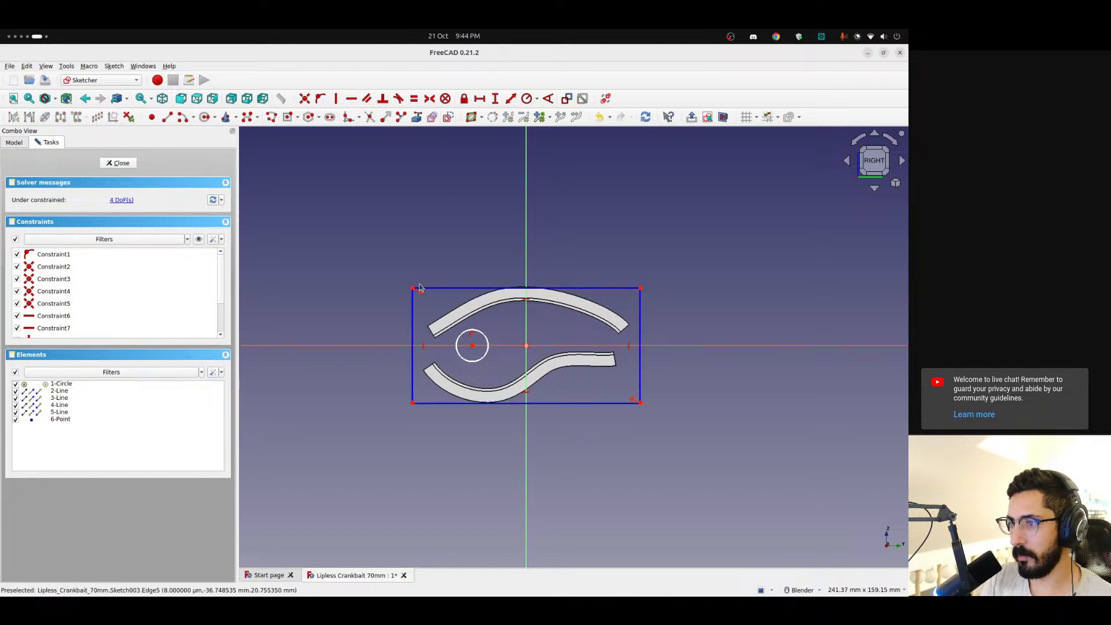
pyautogui.moveTo(412, 289); pyautogui.dragTo(427, 297)
pyautogui.press('Escape')
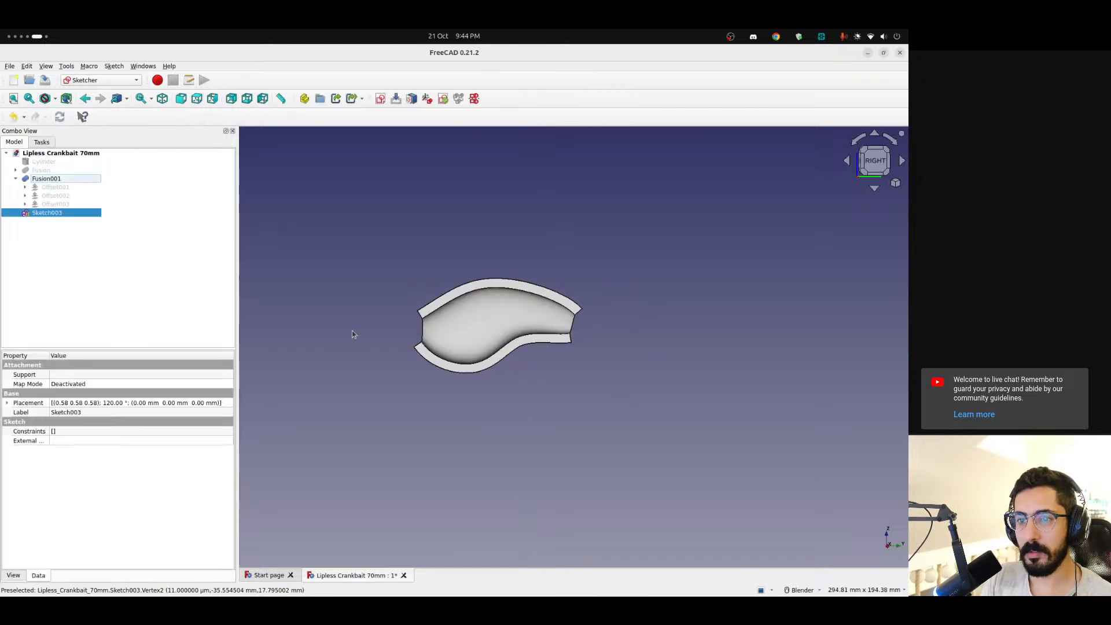
# Set Sketch003's Support property to Face9 of Fusion001, the shell's inner curved face
pyautogui.click(70, 374)
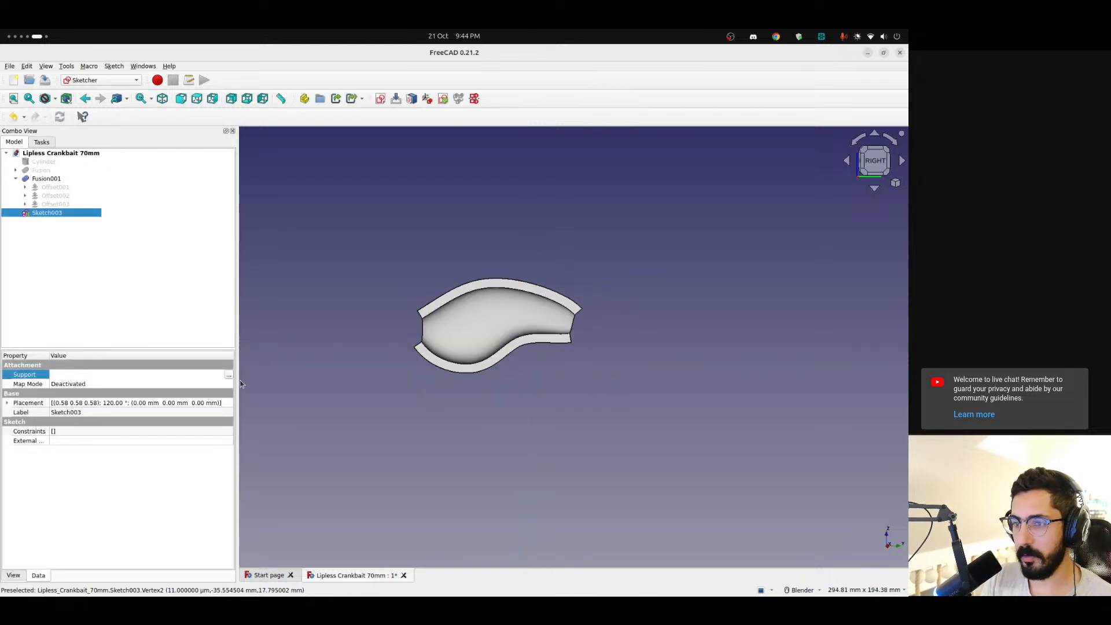
pyautogui.click(229, 375)
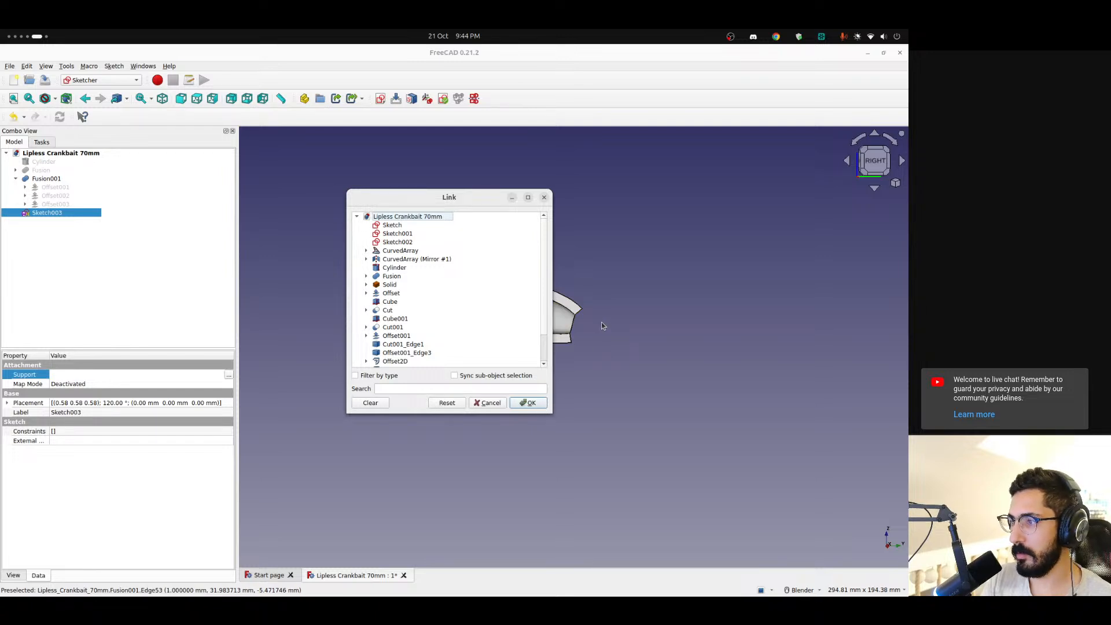
pyautogui.keyDown('shift'); pyautogui.moveTo(602, 326); pyautogui.dragTo(801, 323, button='middle'); pyautogui.keyUp('shift')
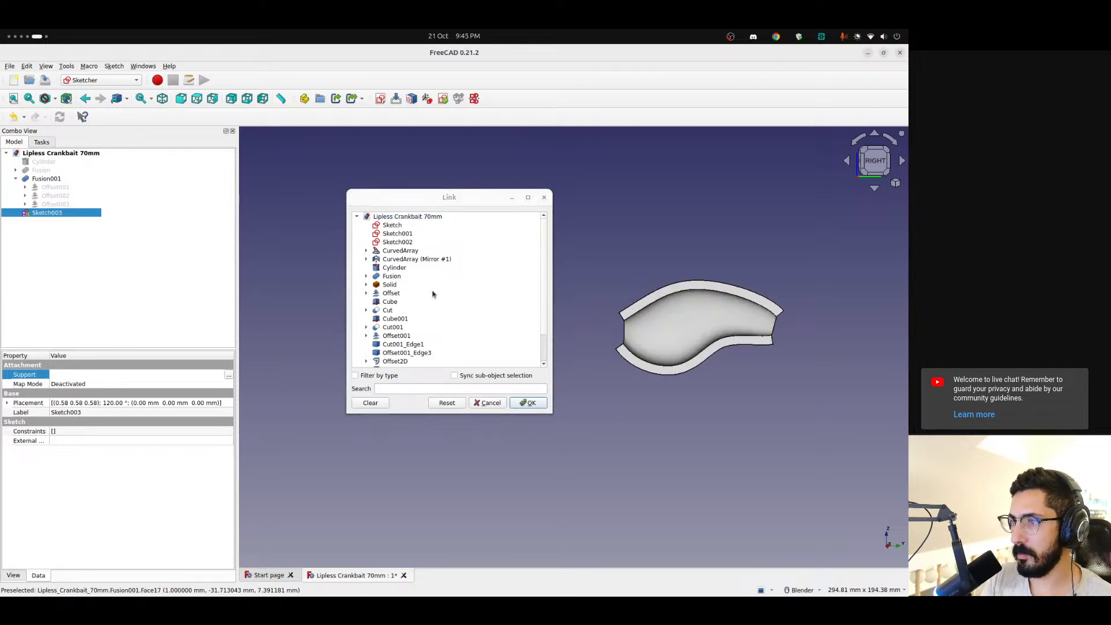
pyautogui.scroll(-1, 433, 294)
pyautogui.click(672, 320)
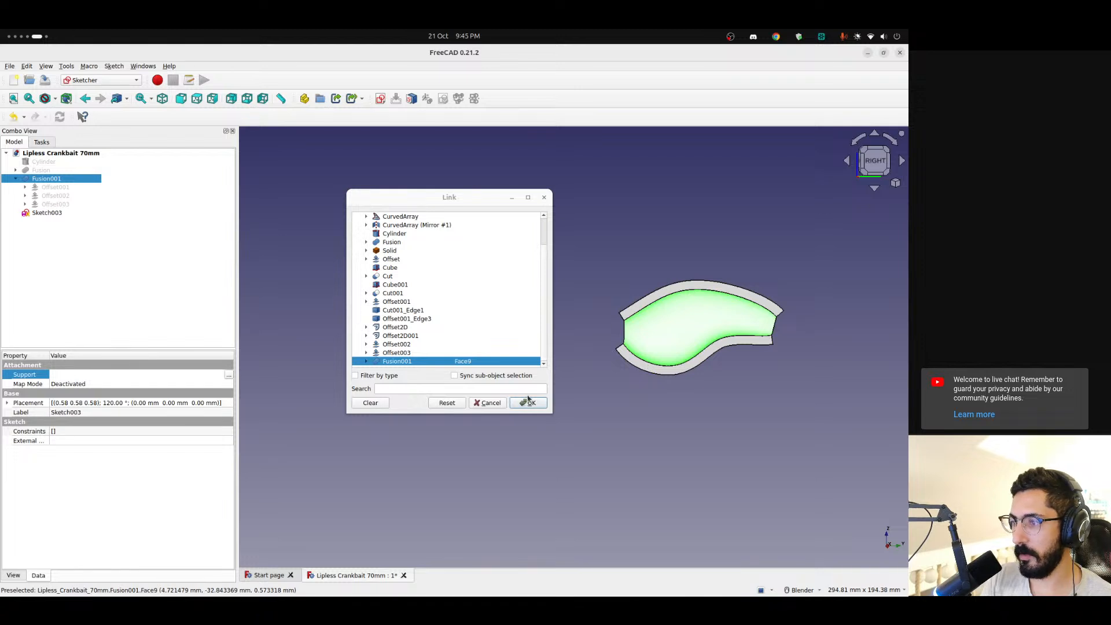
pyautogui.click(528, 401)
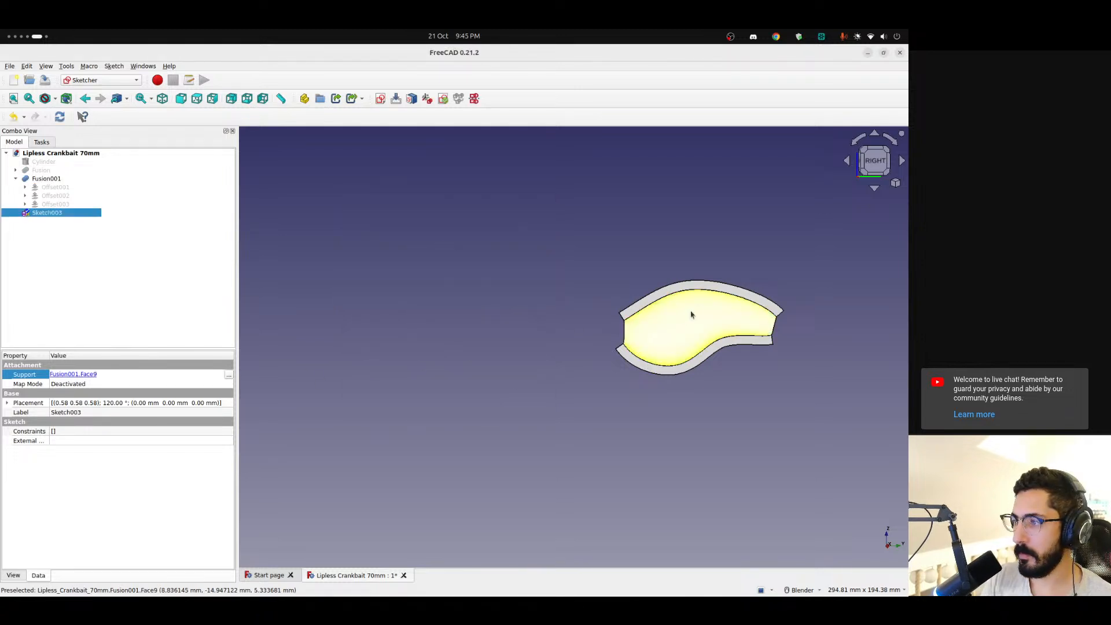
# Inspect Sketch003's placement angle and axis values and where its circle lies relative to the shell
pyautogui.scroll(3, 694, 312)
pyautogui.keyDown('shift'); pyautogui.moveTo(694, 310); pyautogui.dragTo(564, 334, button='middle'); pyautogui.keyUp('shift')
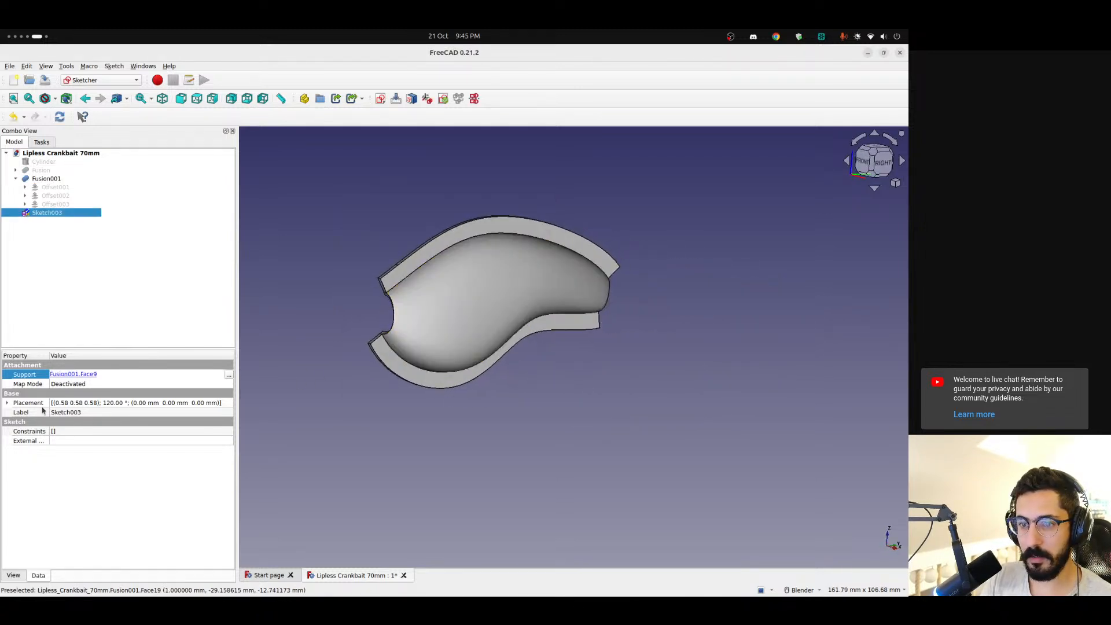
pyautogui.click(7, 403)
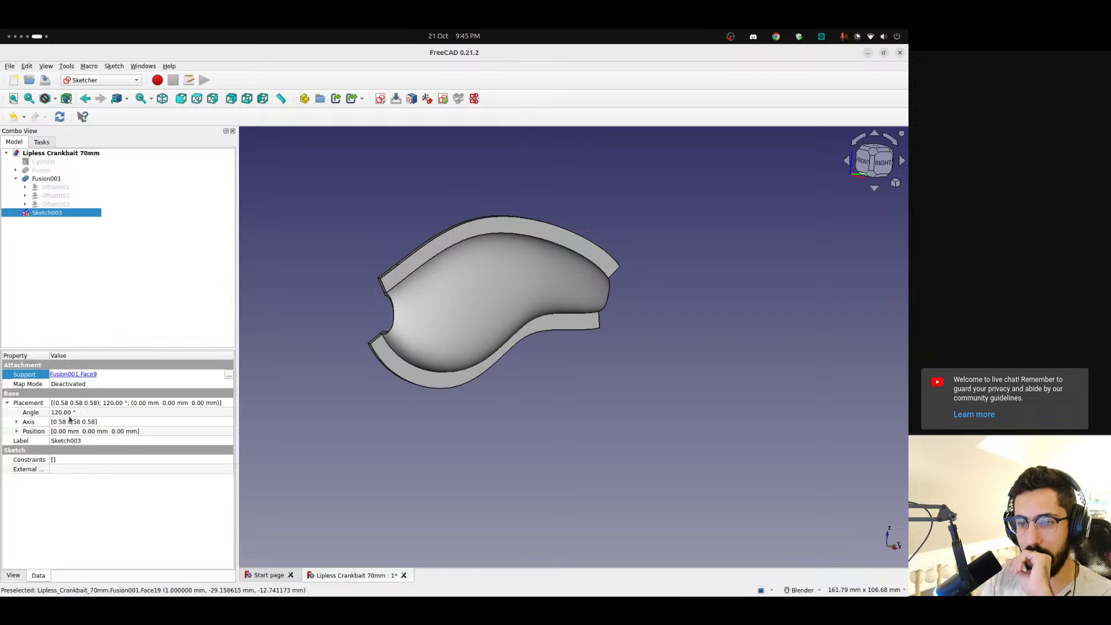
pyautogui.click(15, 422)
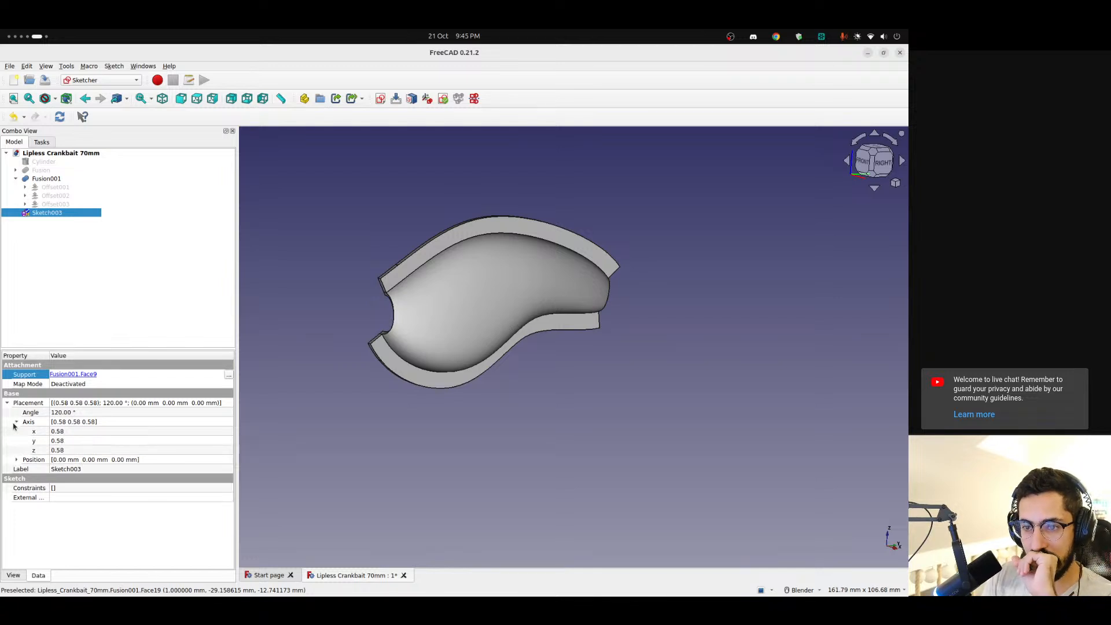
pyautogui.click(78, 432)
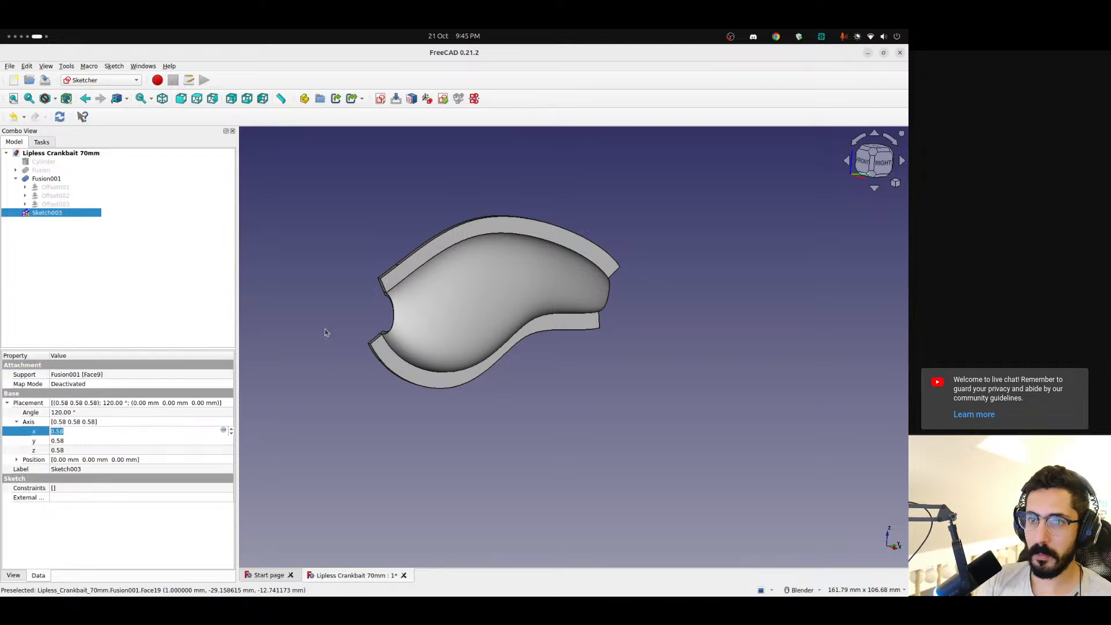
pyautogui.click(347, 311)
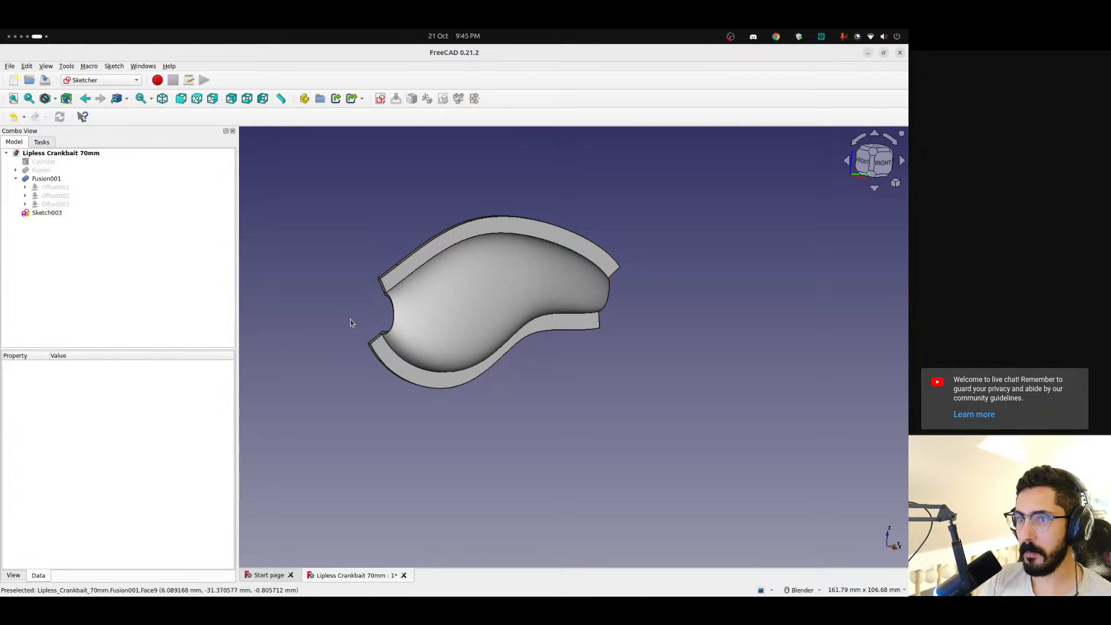
pyautogui.moveTo(350, 322)
pyautogui.mouseDown(button='middle')
pyautogui.moveTo(566, 329)
pyautogui.moveTo(365, 323)
pyautogui.moveTo(446, 339)
pyautogui.moveTo(625, 341)
pyautogui.mouseUp(button='middle')
pyautogui.click(58, 217)
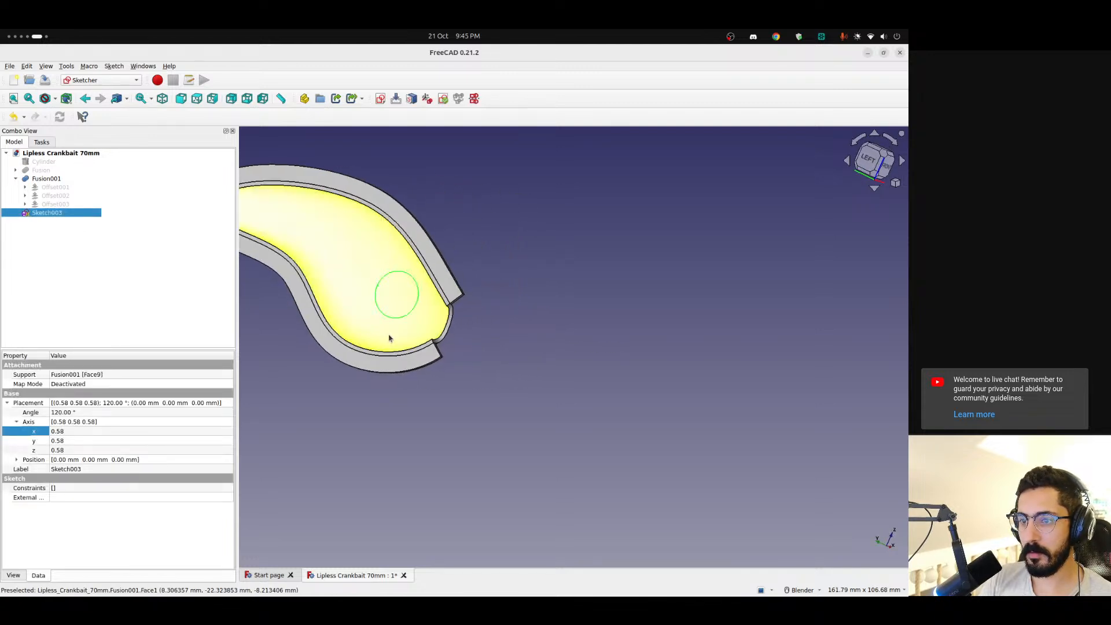
pyautogui.keyDown('shift'); pyautogui.moveTo(388, 338); pyautogui.dragTo(431, 354, button='middle'); pyautogui.keyUp('shift')
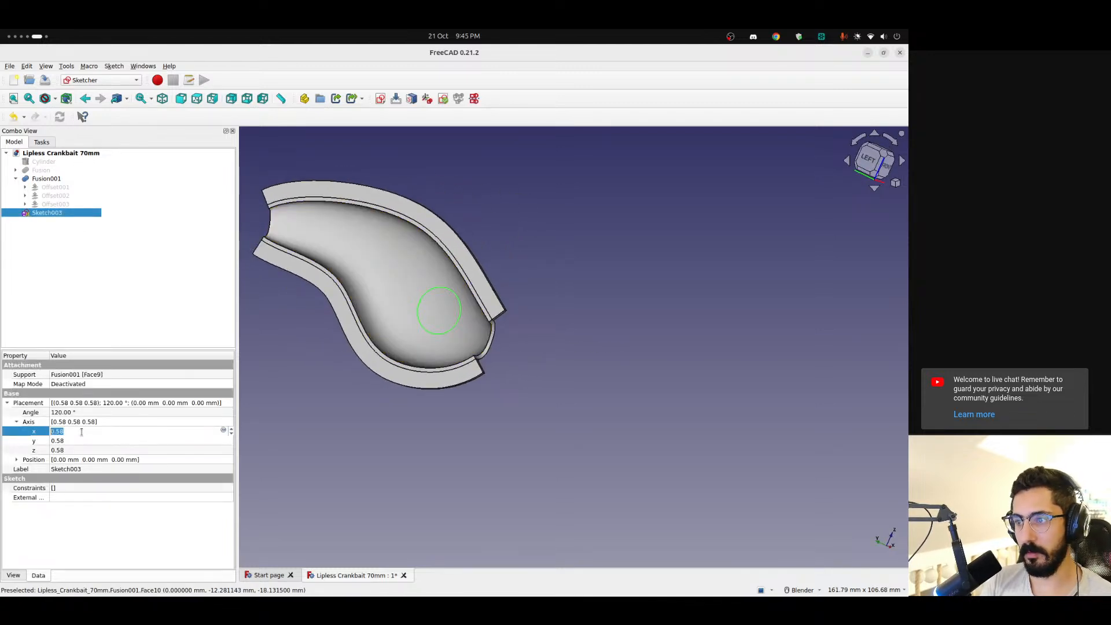
# Try setting the x, y and z values of Sketch003's placement axis to 0, then undo the changes
pyautogui.write('0')
pyautogui.press('Tab')
pyautogui.write('0')
pyautogui.press('Tab')
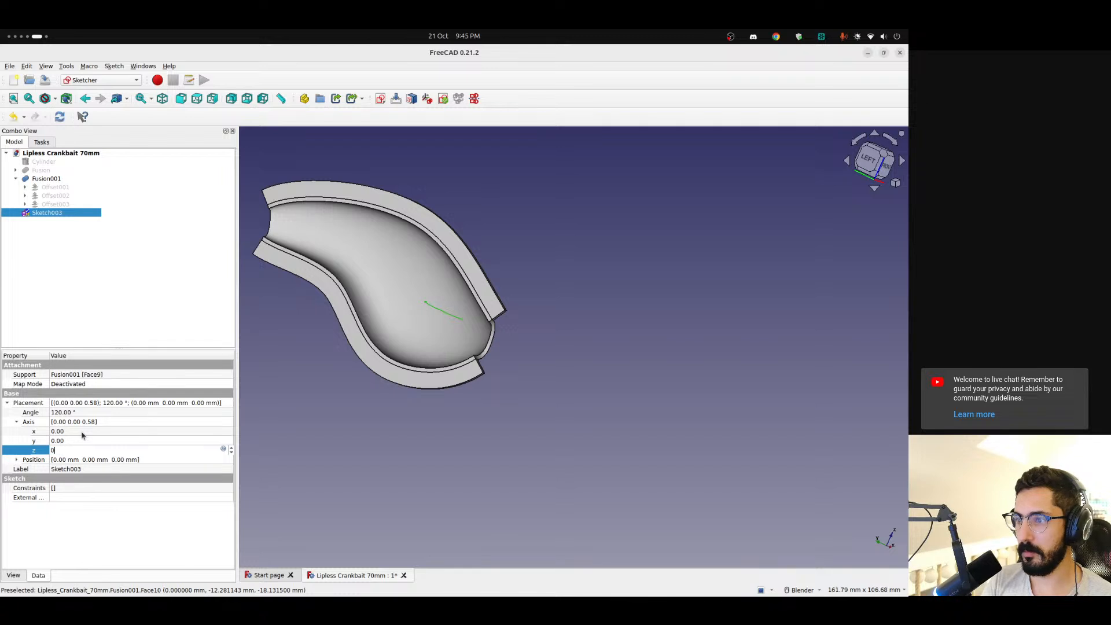
pyautogui.click(82, 432)
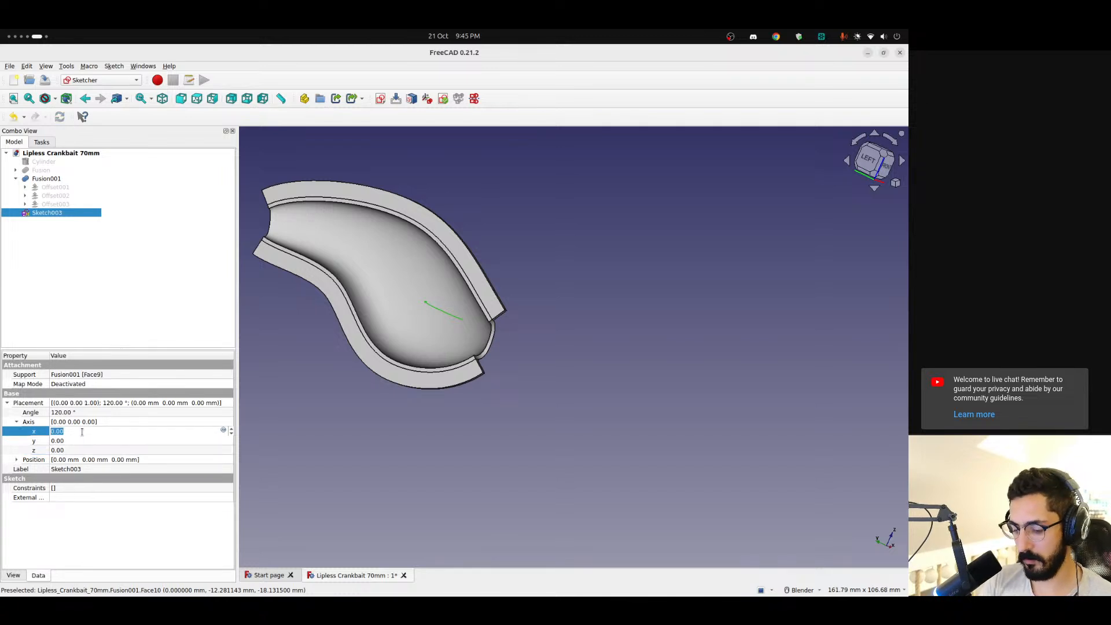
pyautogui.click(158, 327)
pyautogui.click(69, 215)
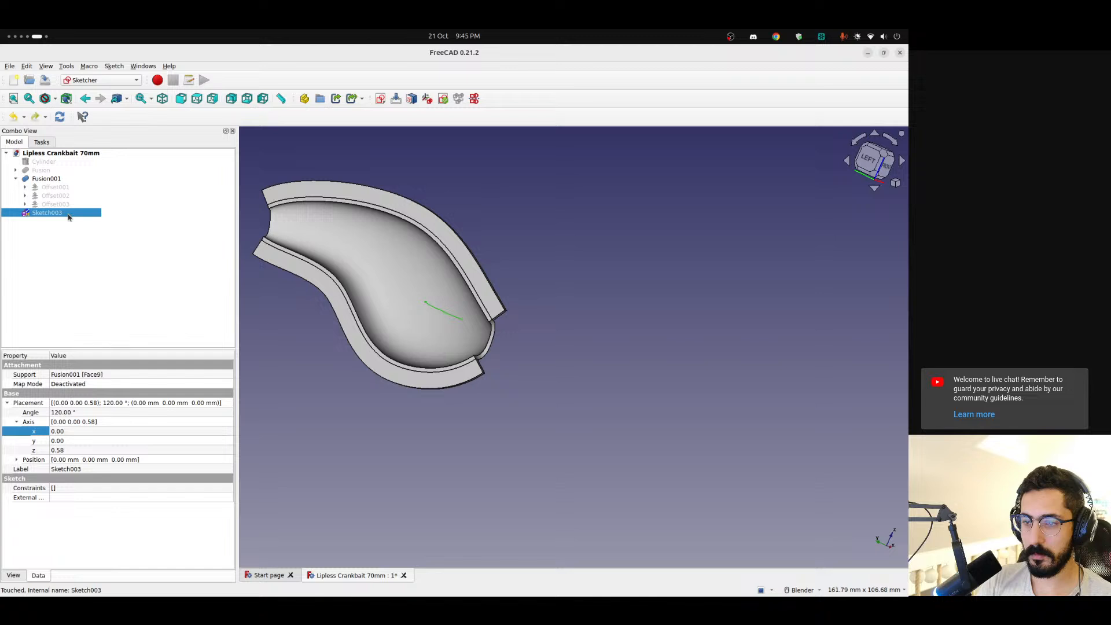
pyautogui.click(133, 283)
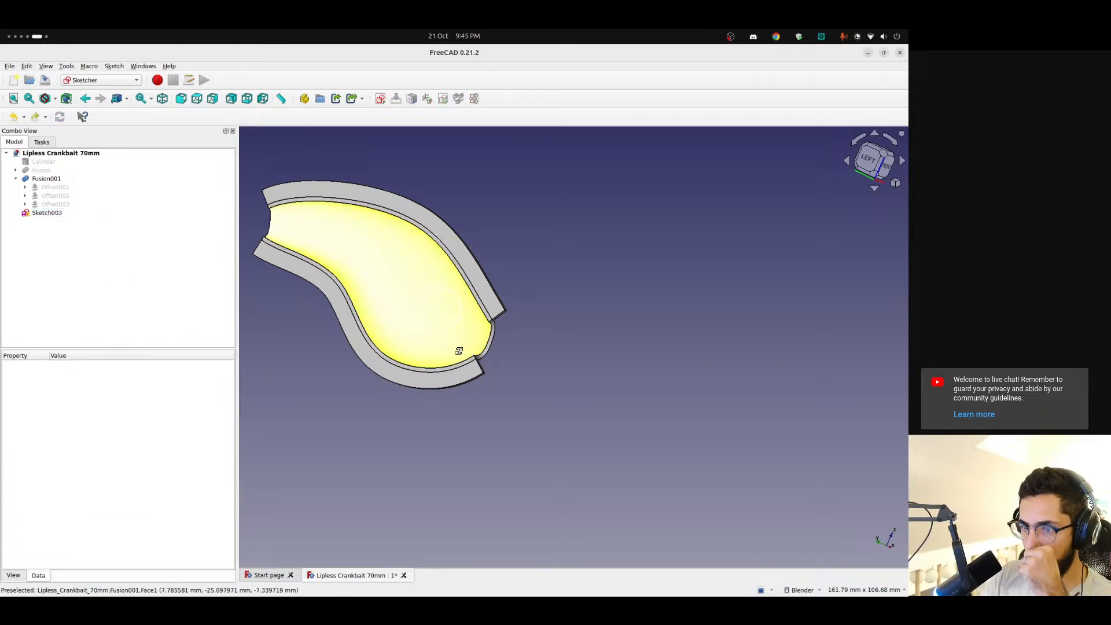
# Map Sketch003 onto the shell's inner curved face with Sketch on Surface in the Curves workbench
pyautogui.moveTo(459, 351); pyautogui.dragTo(403, 328, button='middle')
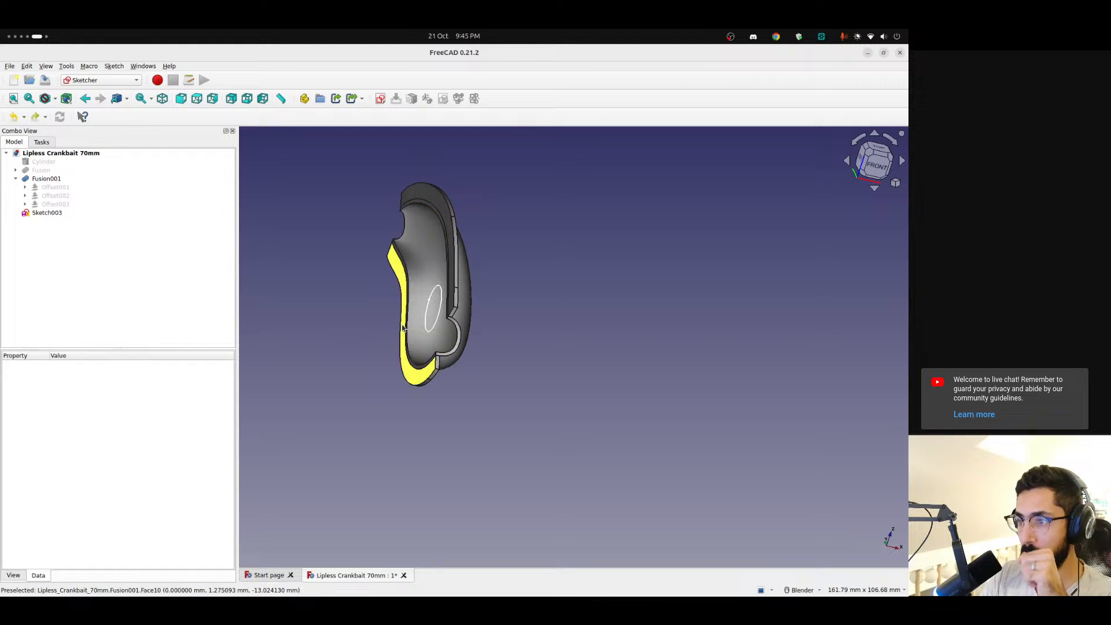
pyautogui.scroll(2, 404, 329)
pyautogui.click(49, 214)
pyautogui.moveTo(467, 263)
pyautogui.keyDown('shift'); pyautogui.mouseDown(button='middle')
pyautogui.moveTo(444, 261)
pyautogui.moveTo(545, 255)
pyautogui.moveTo(430, 221)
pyautogui.mouseUp(button='middle'); pyautogui.keyUp('shift')
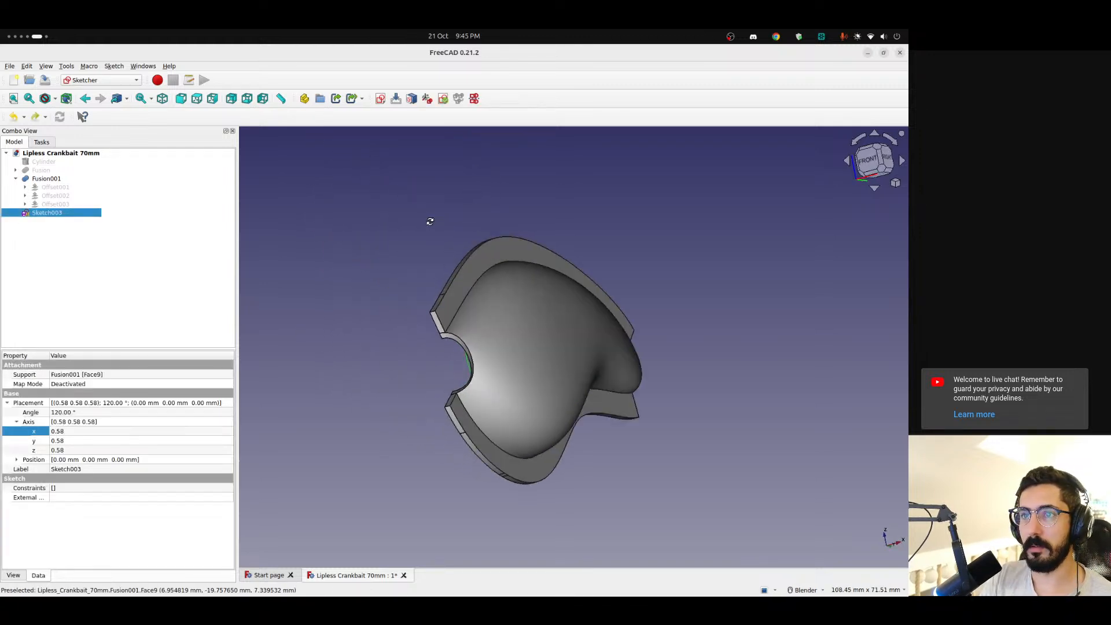
pyautogui.click(107, 80)
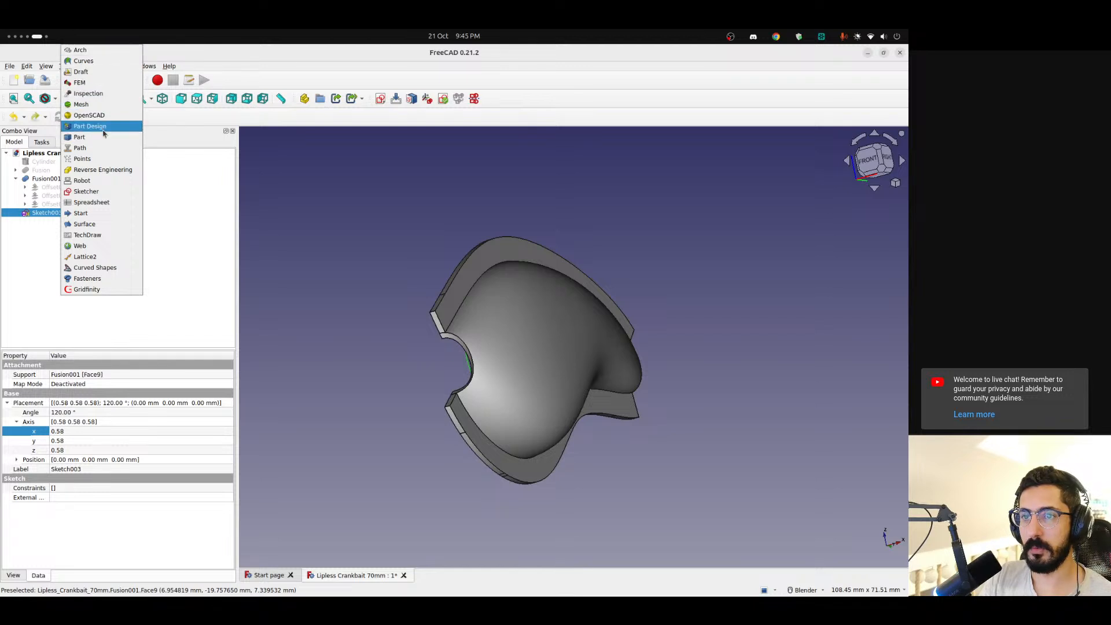
pyautogui.click(104, 61)
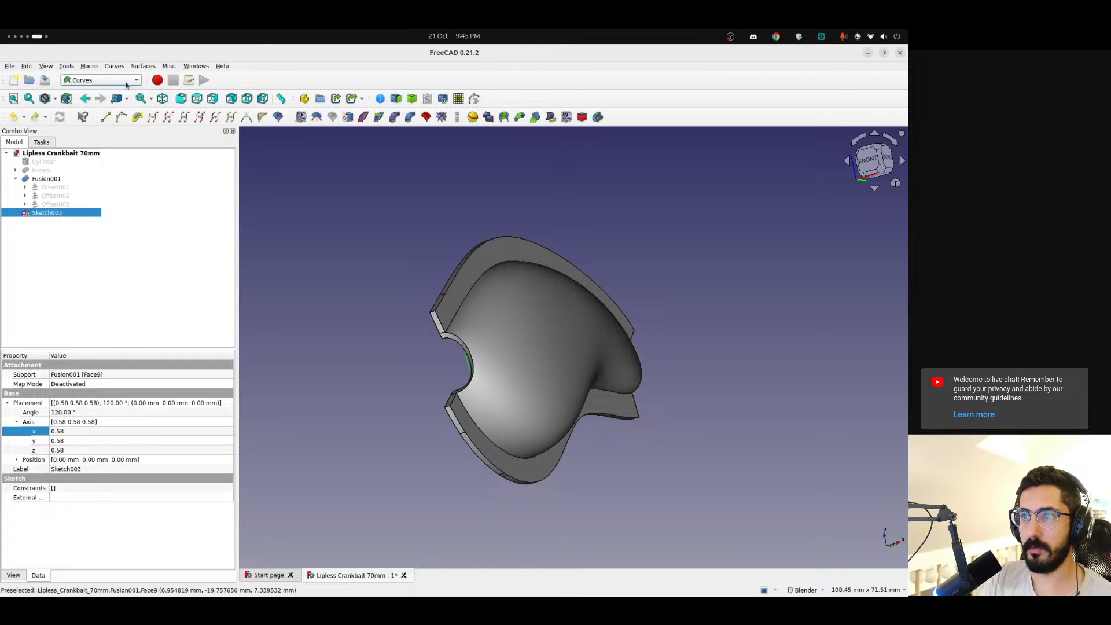
pyautogui.click(348, 117)
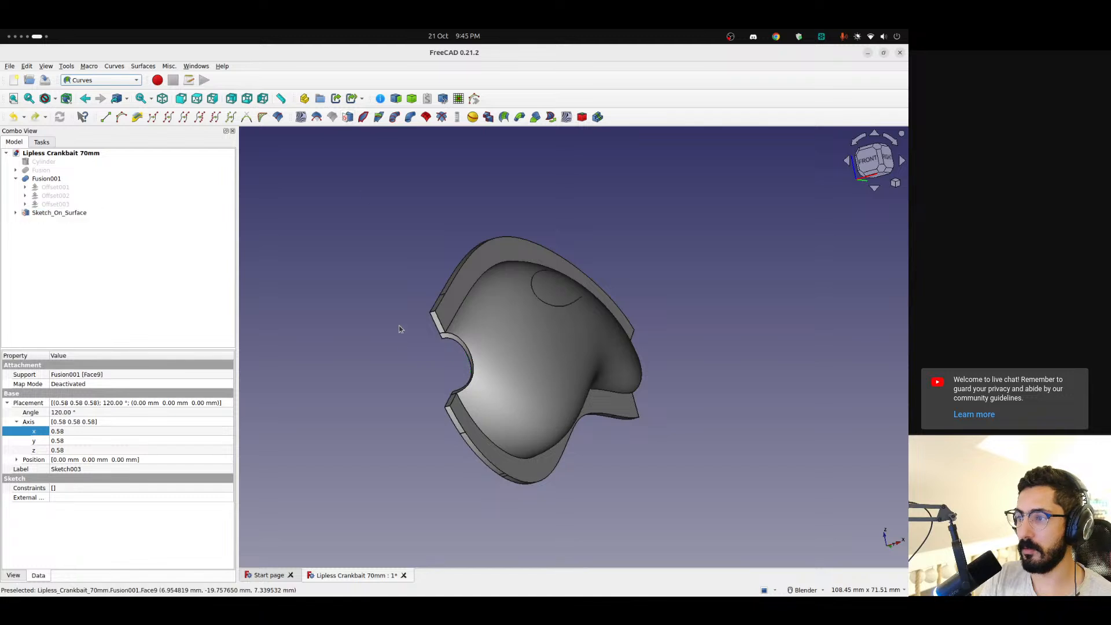
# Examine the mapped circle's shape and position on the shell's curved face and select its source sketch under Sketch_On_Surface
pyautogui.moveTo(359, 366)
pyautogui.mouseDown(button='middle')
pyautogui.moveTo(448, 380)
pyautogui.moveTo(362, 377)
pyautogui.moveTo(324, 347)
pyautogui.mouseUp(button='middle')
pyautogui.click(90, 214)
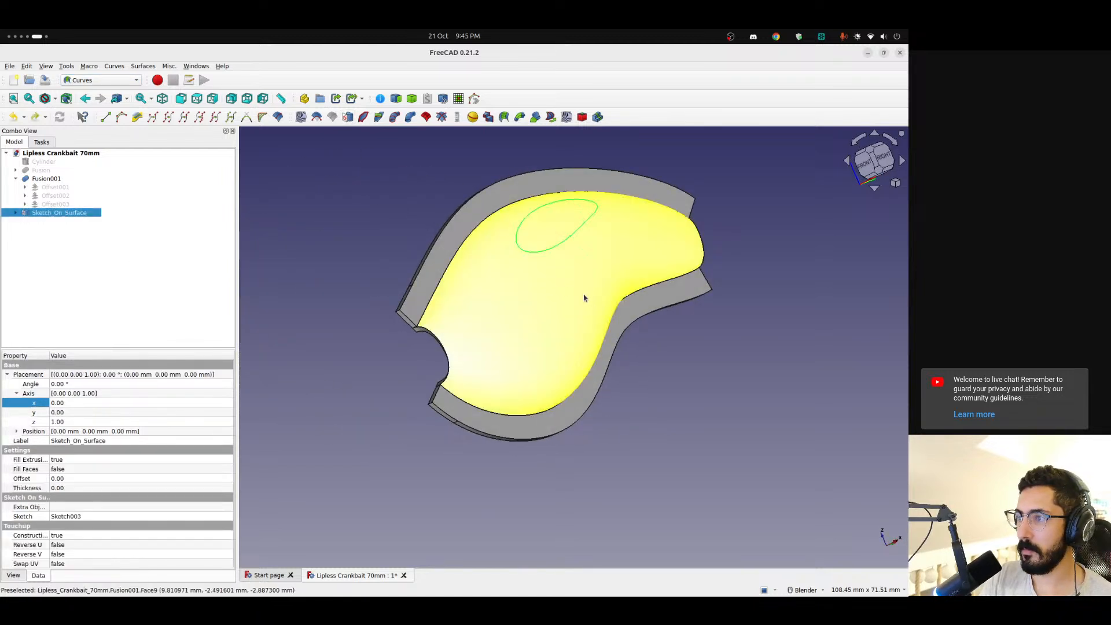
pyautogui.moveTo(585, 297); pyautogui.dragTo(434, 330, button='middle')
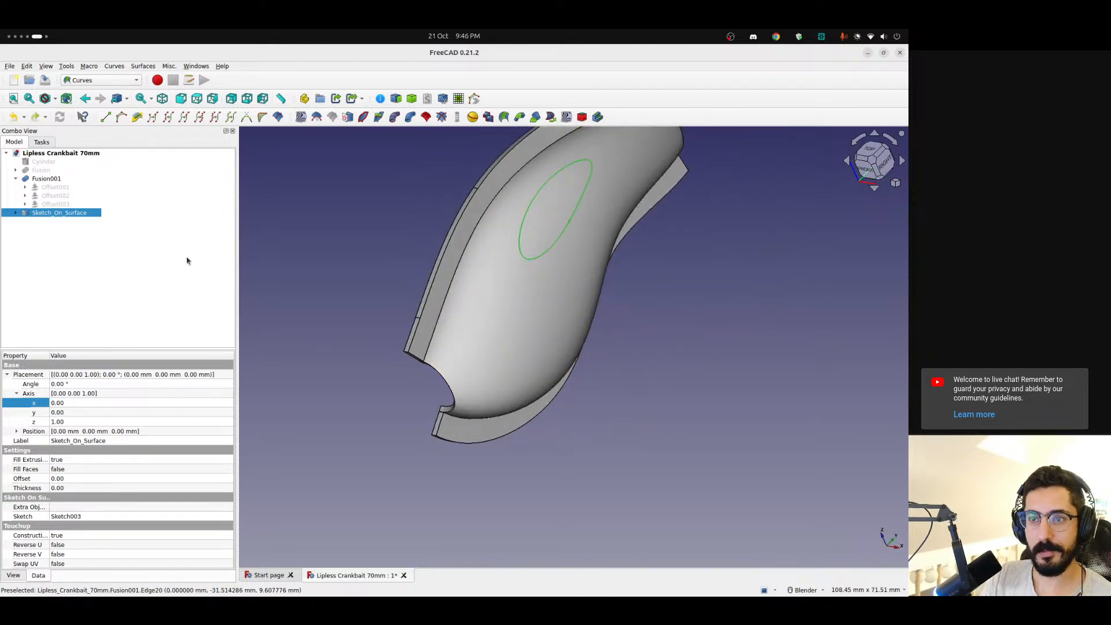
pyautogui.click(81, 222)
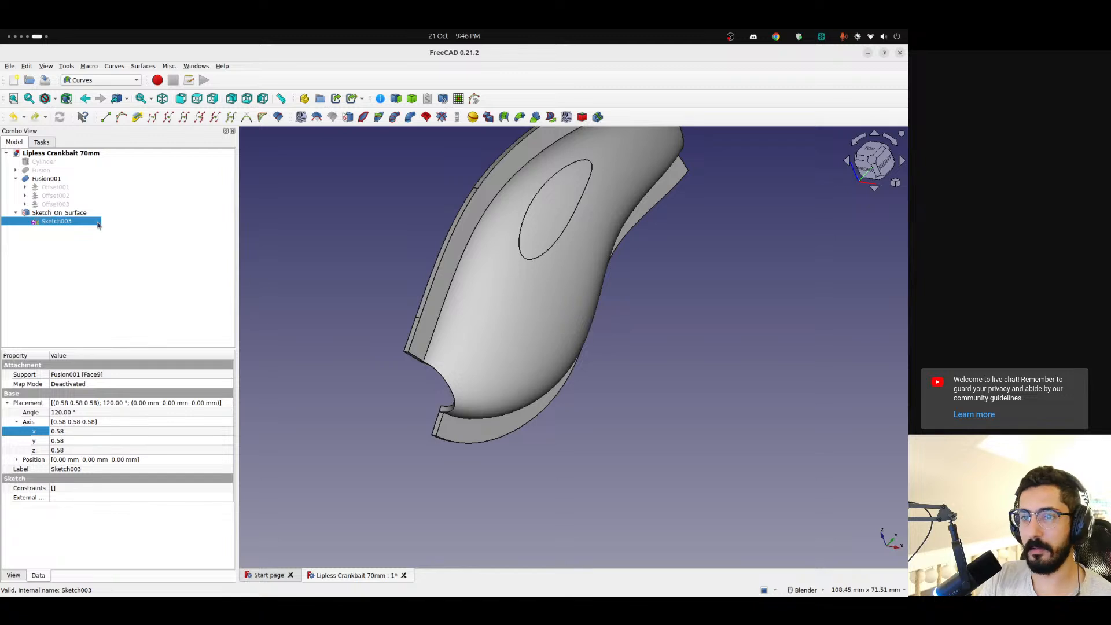
# Try a thickness of 2 on Sketch_On_Surface and check which way the mapped circle extrudes from the shell
pyautogui.press('Up')
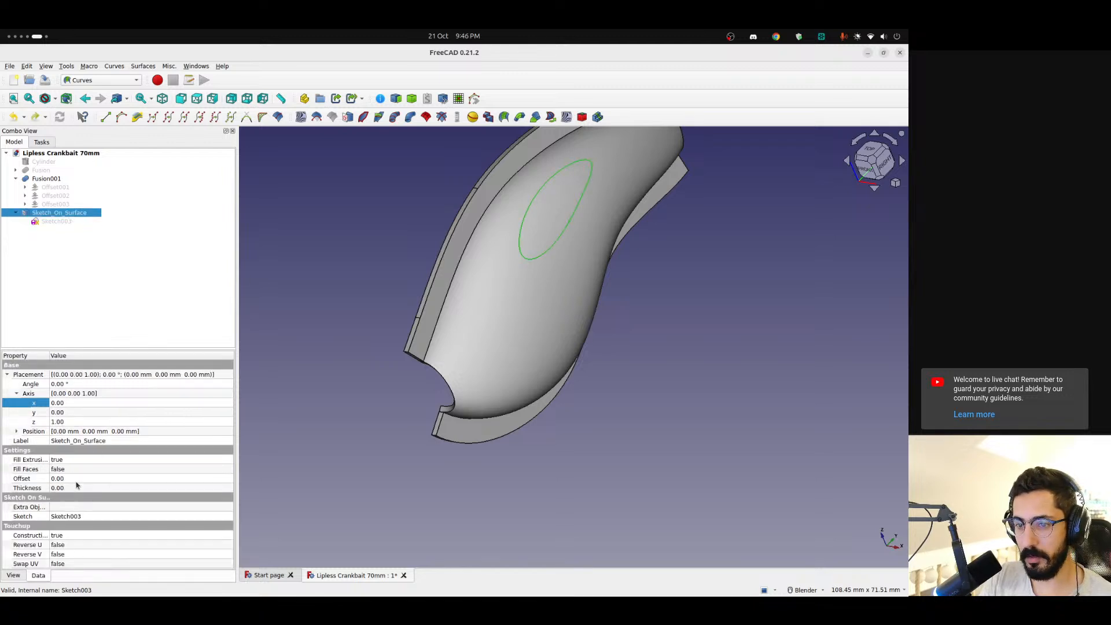
pyautogui.click(76, 490)
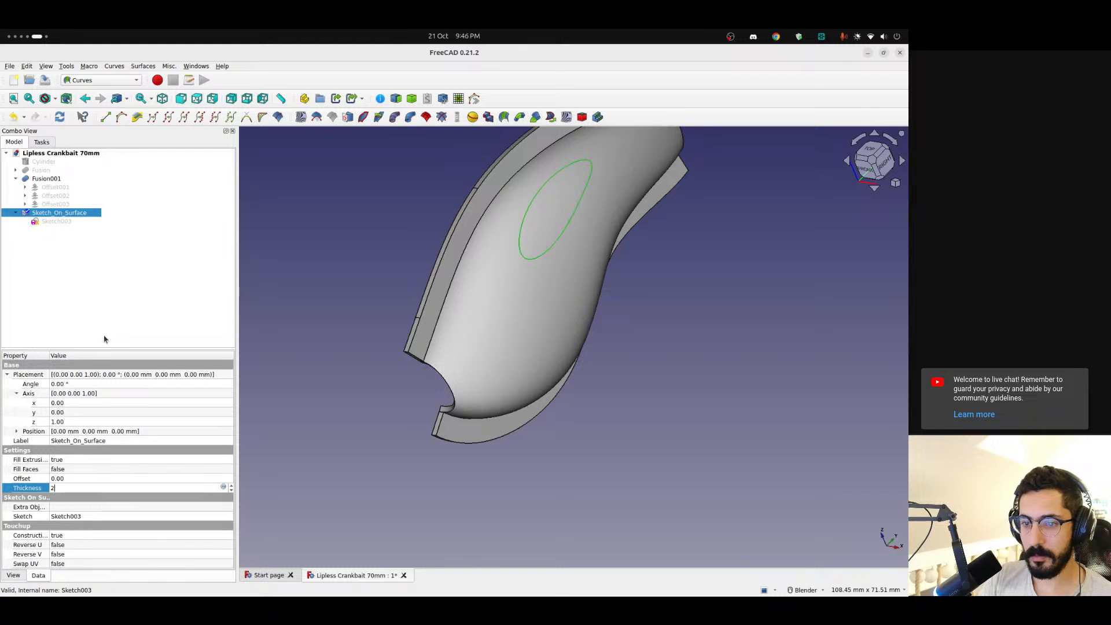
pyautogui.write('2')
pyautogui.click(112, 299)
pyautogui.moveTo(513, 327); pyautogui.dragTo(279, 244, button='middle')
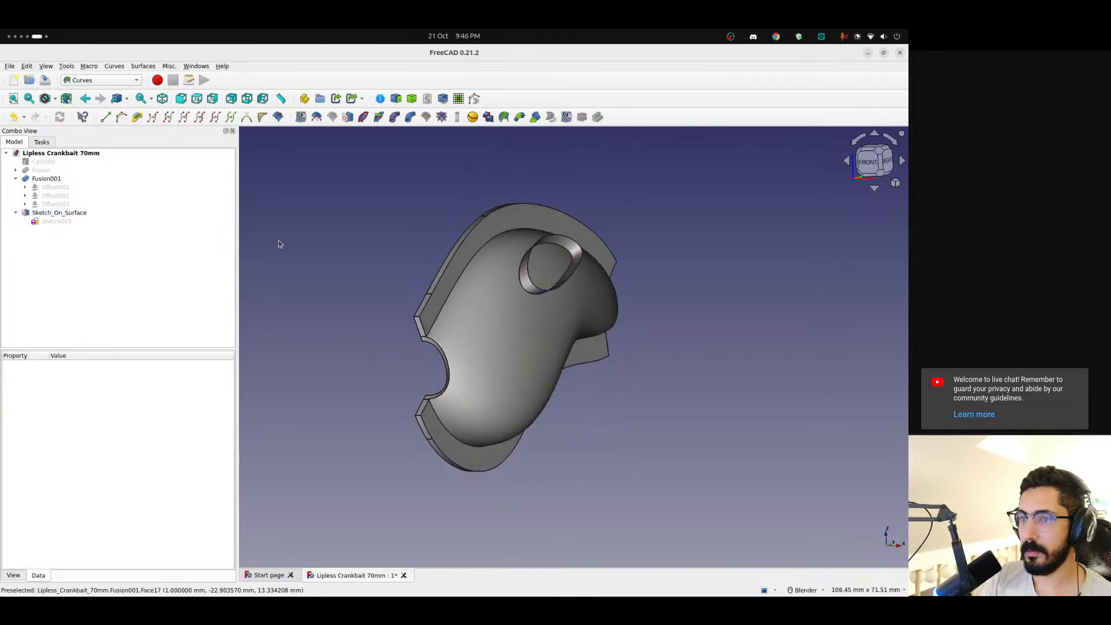
# Set Fill Faces to true on Sketch_On_Surface to close the mapped circle's extrusion
pyautogui.click(58, 213)
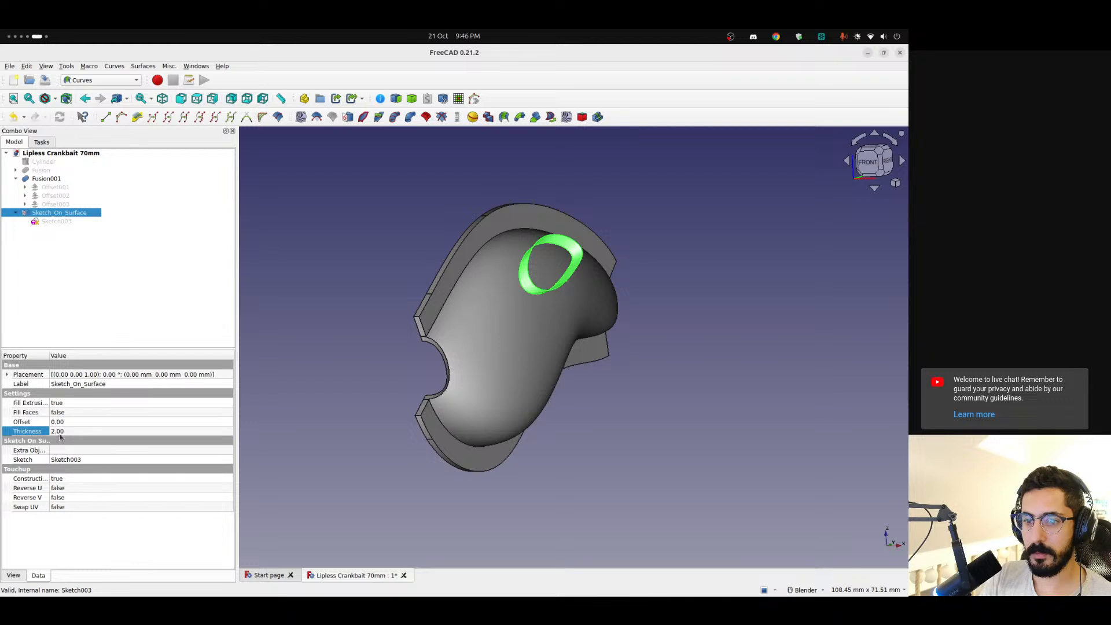
pyautogui.click(79, 413)
pyautogui.click(79, 427)
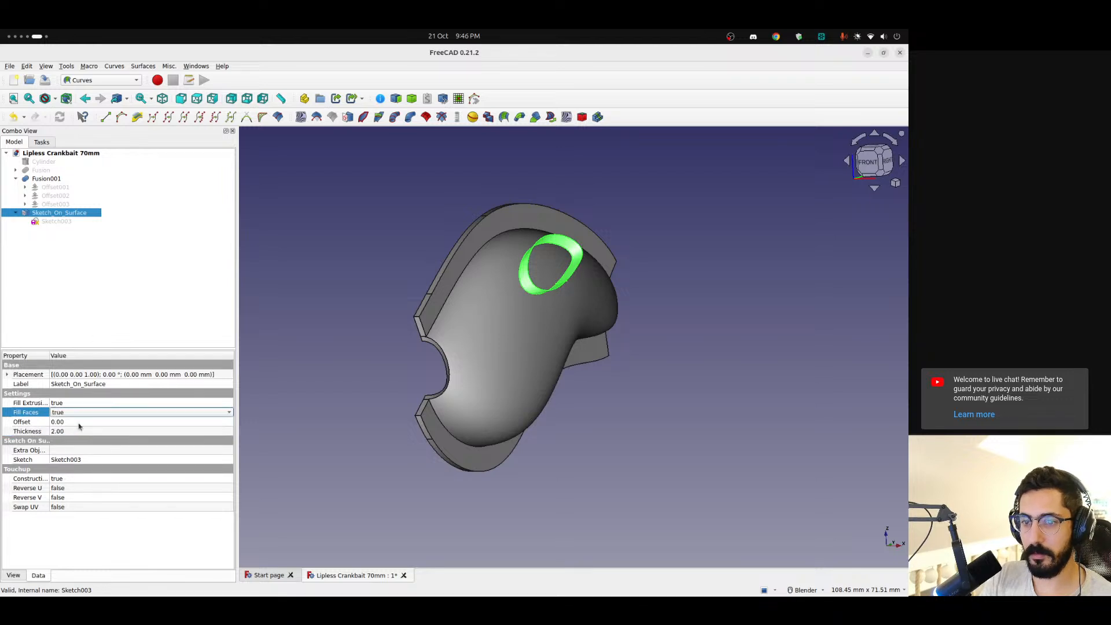
pyautogui.click(100, 298)
pyautogui.moveTo(556, 233); pyautogui.dragTo(570, 307, button='middle')
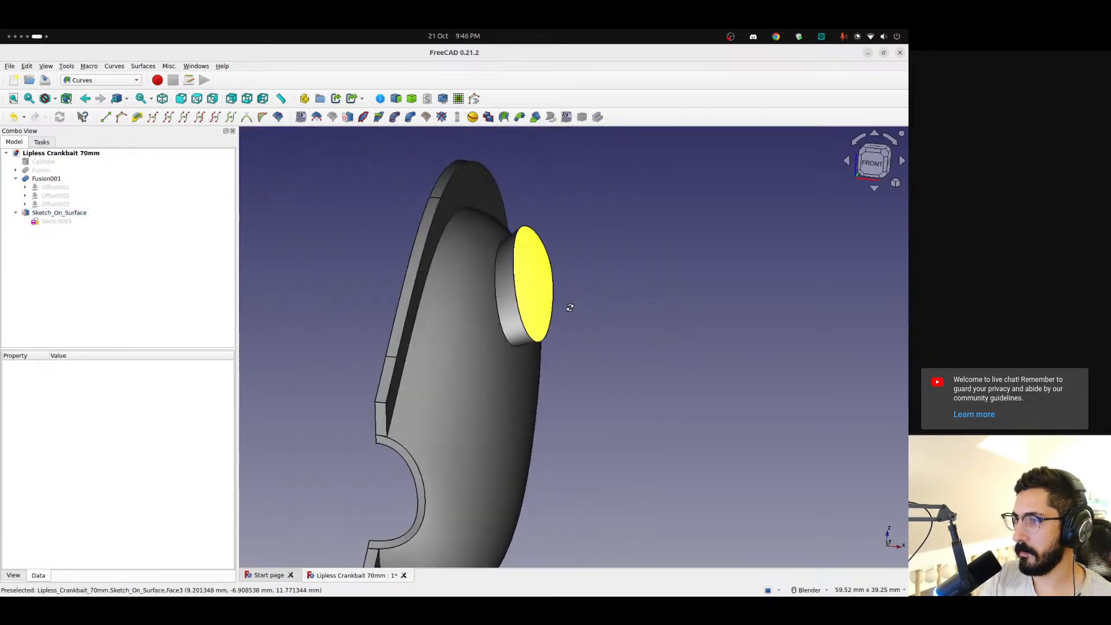
# Set the thickness of Sketch_On_Surface to -2 and inspect the extrusion from both sides of the shell
pyautogui.click(58, 214)
pyautogui.click(61, 433)
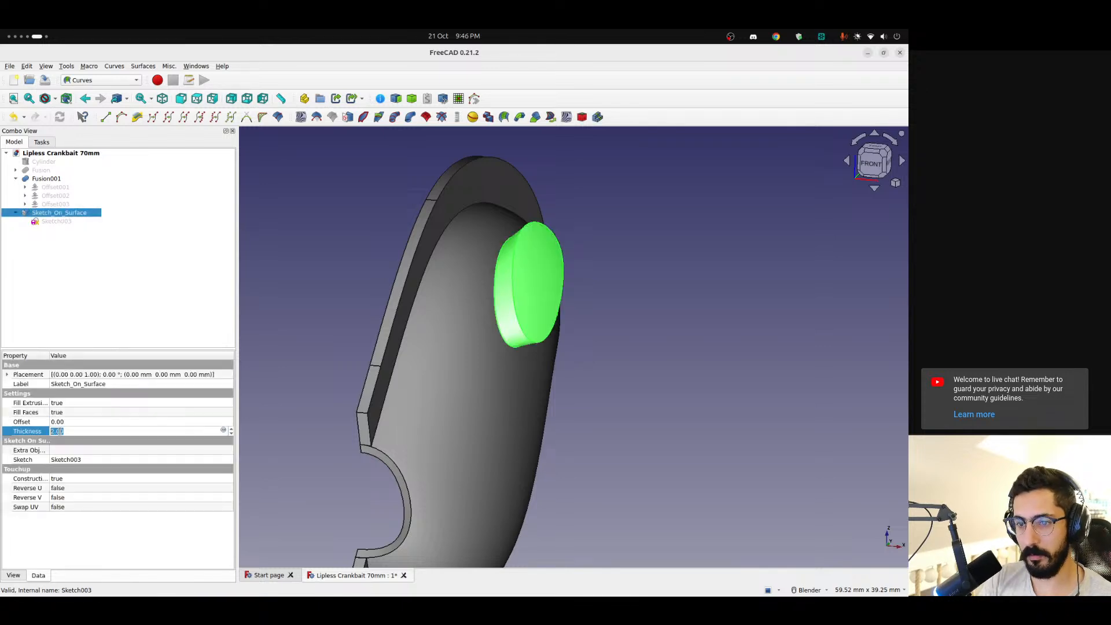
pyautogui.click(145, 299)
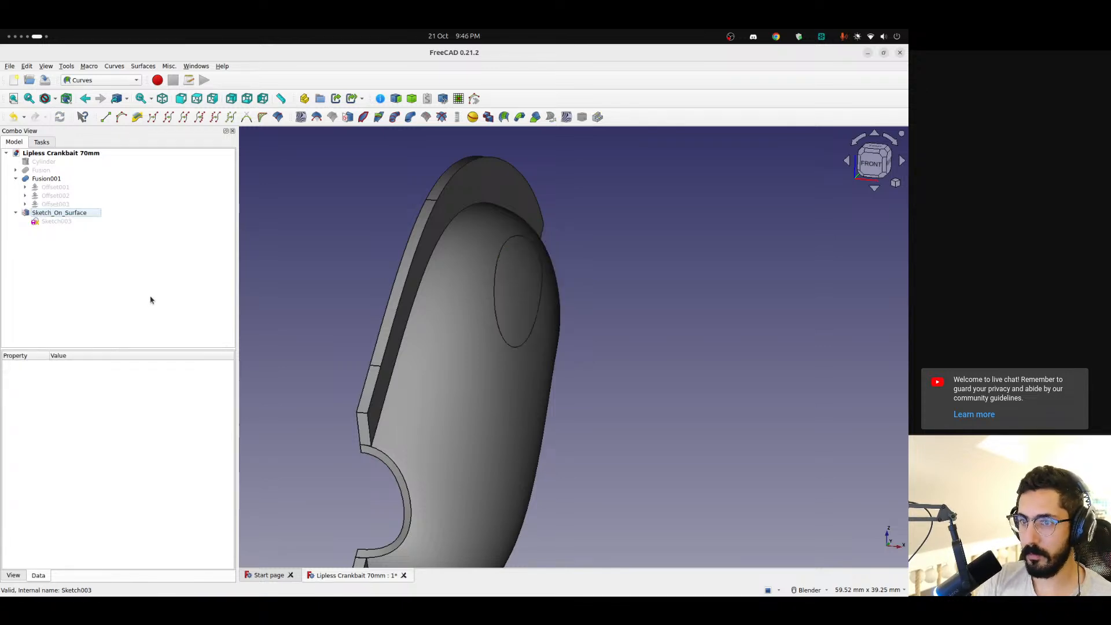
pyautogui.moveTo(402, 331)
pyautogui.mouseDown(button='middle')
pyautogui.moveTo(529, 324)
pyautogui.moveTo(544, 313)
pyautogui.moveTo(484, 303)
pyautogui.moveTo(372, 376)
pyautogui.moveTo(513, 289)
pyautogui.moveTo(536, 341)
pyautogui.mouseUp(button='middle')
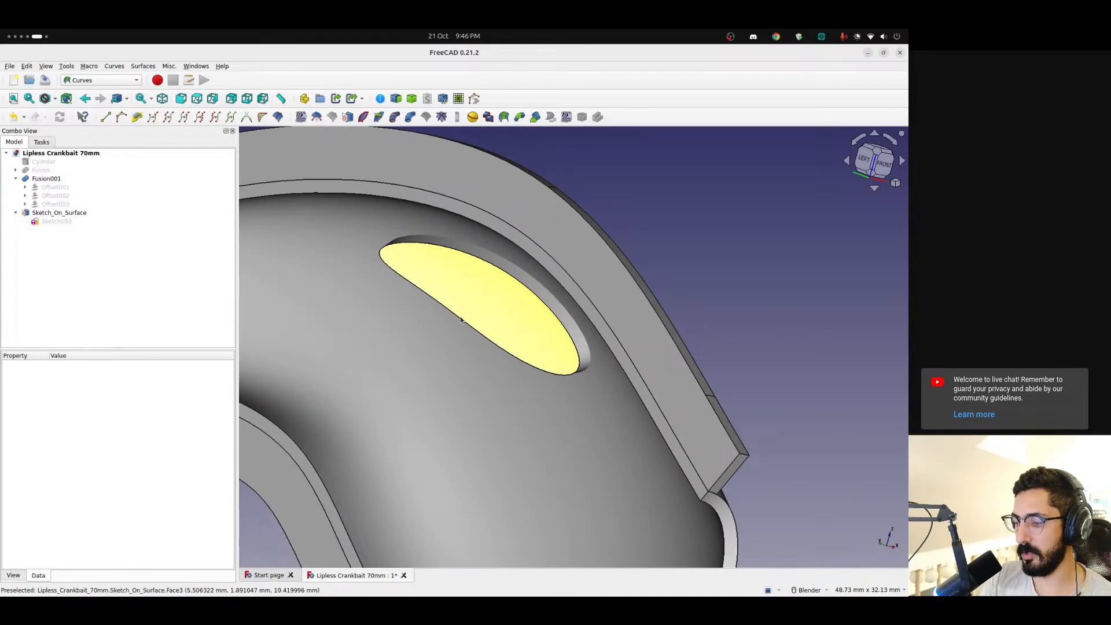
pyautogui.scroll(-3, 508, 327)
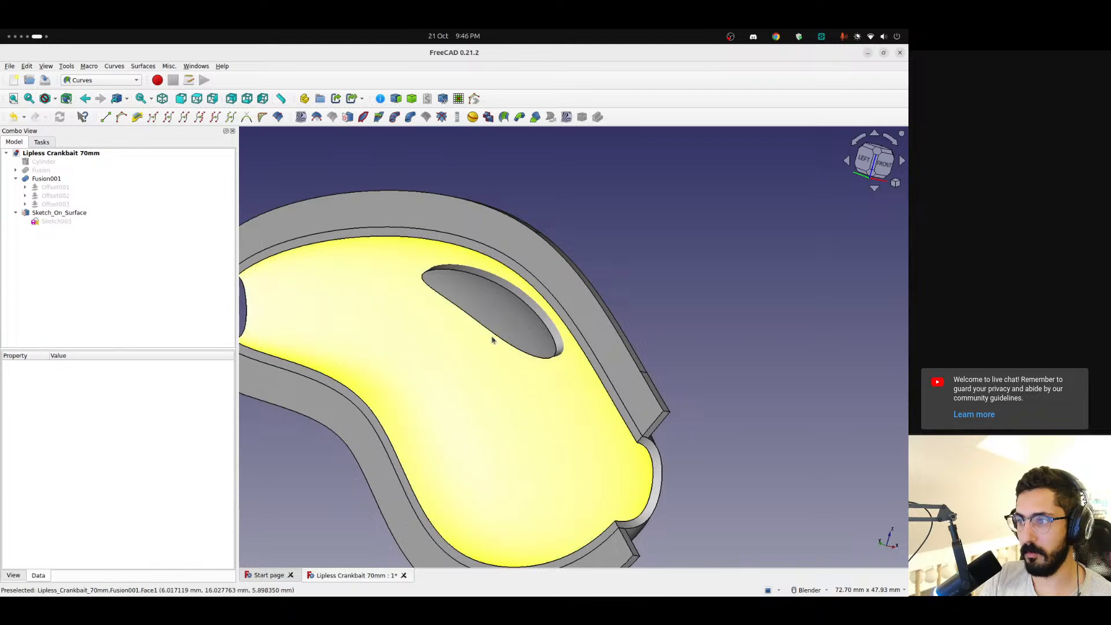
pyautogui.click(534, 333)
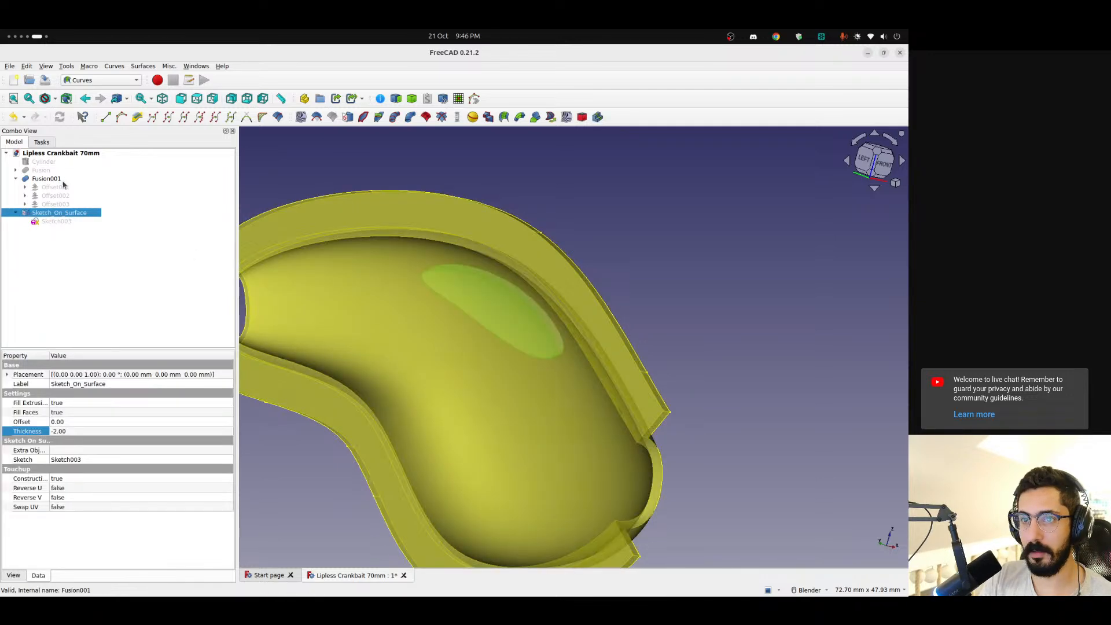
pyautogui.moveTo(563, 457); pyautogui.dragTo(504, 350, button='middle')
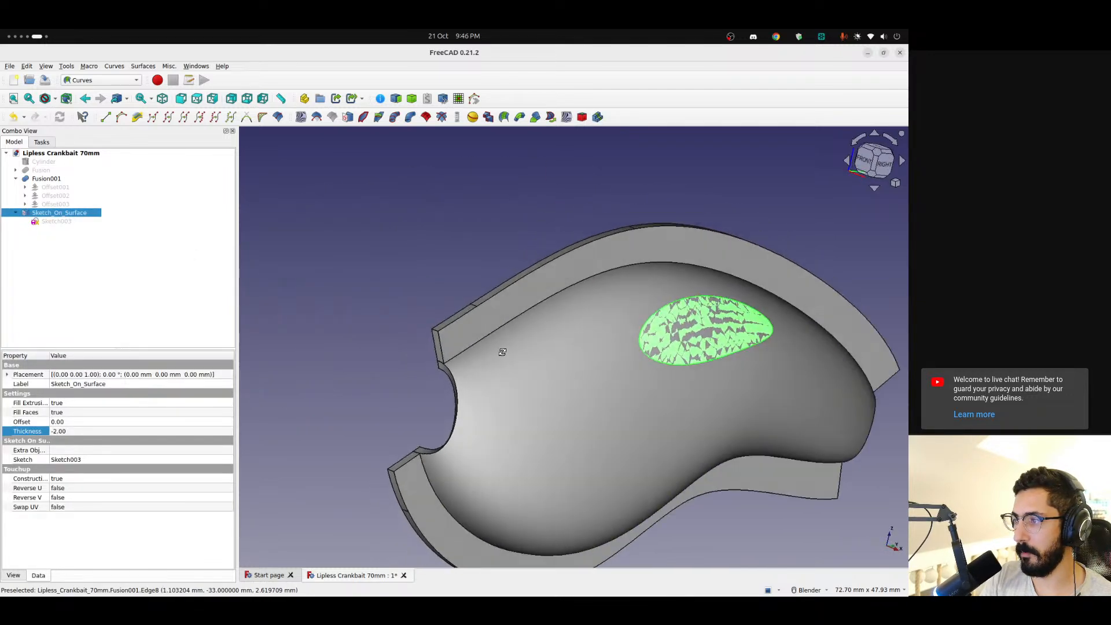
pyautogui.click(369, 243)
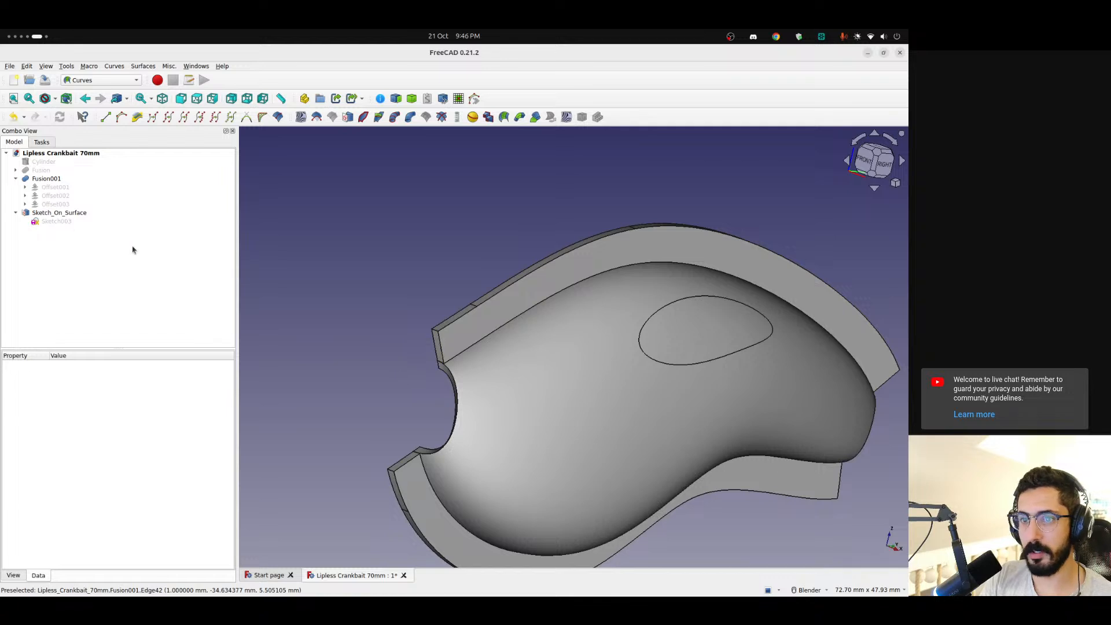
# Try setting Reverse U to true on Sketch_On_Surface, then return it to false
pyautogui.click(50, 215)
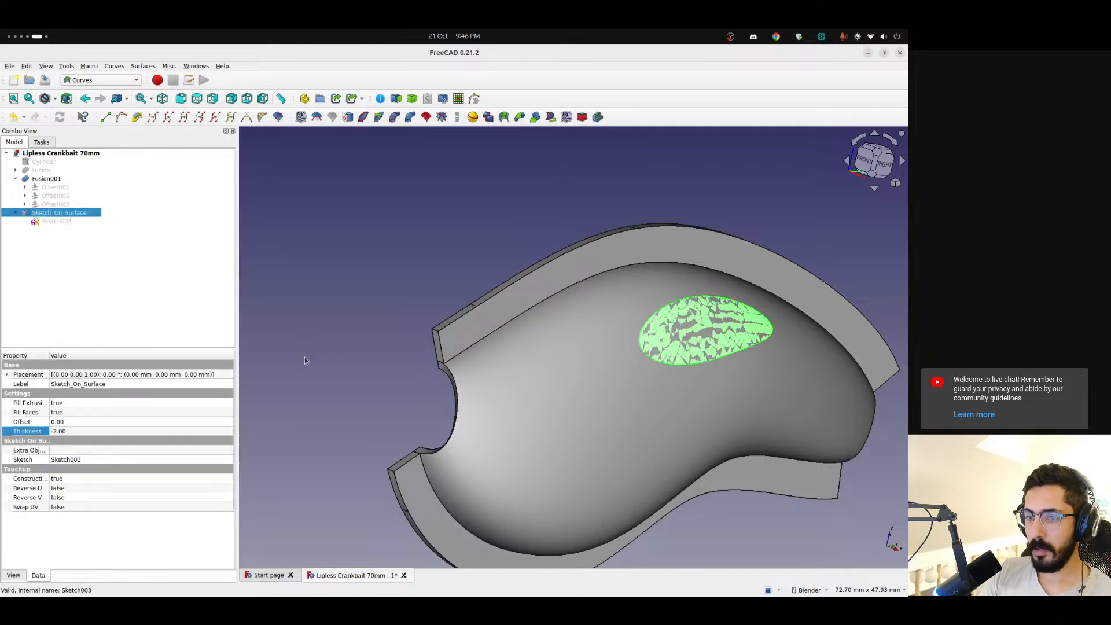
pyautogui.click(72, 490)
pyautogui.click(72, 491)
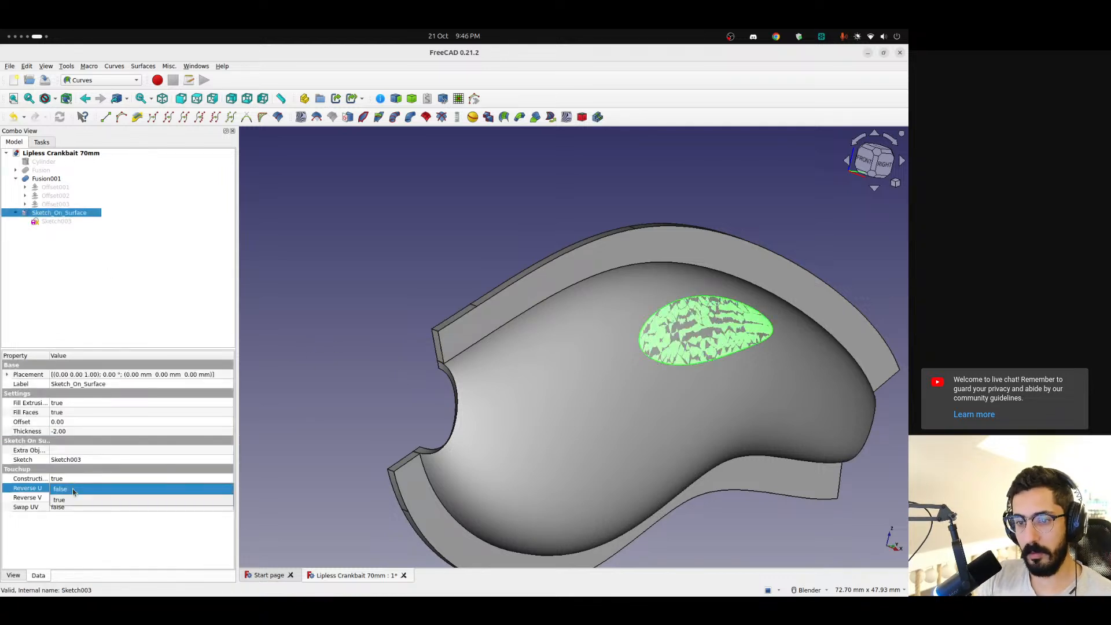
pyautogui.click(75, 502)
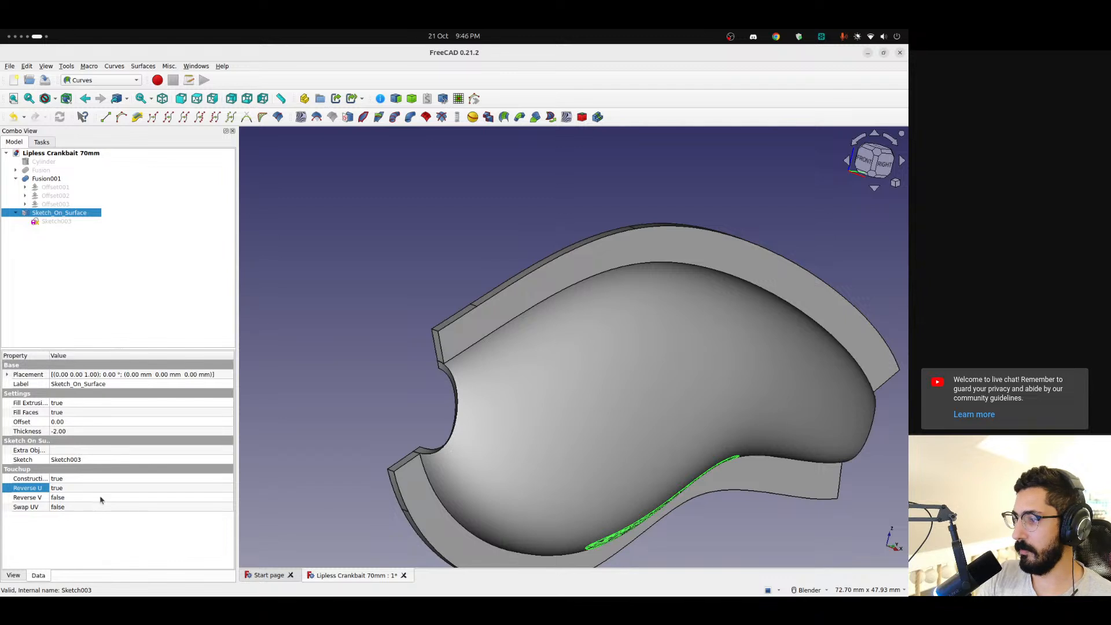
pyautogui.click(78, 490)
pyautogui.click(76, 480)
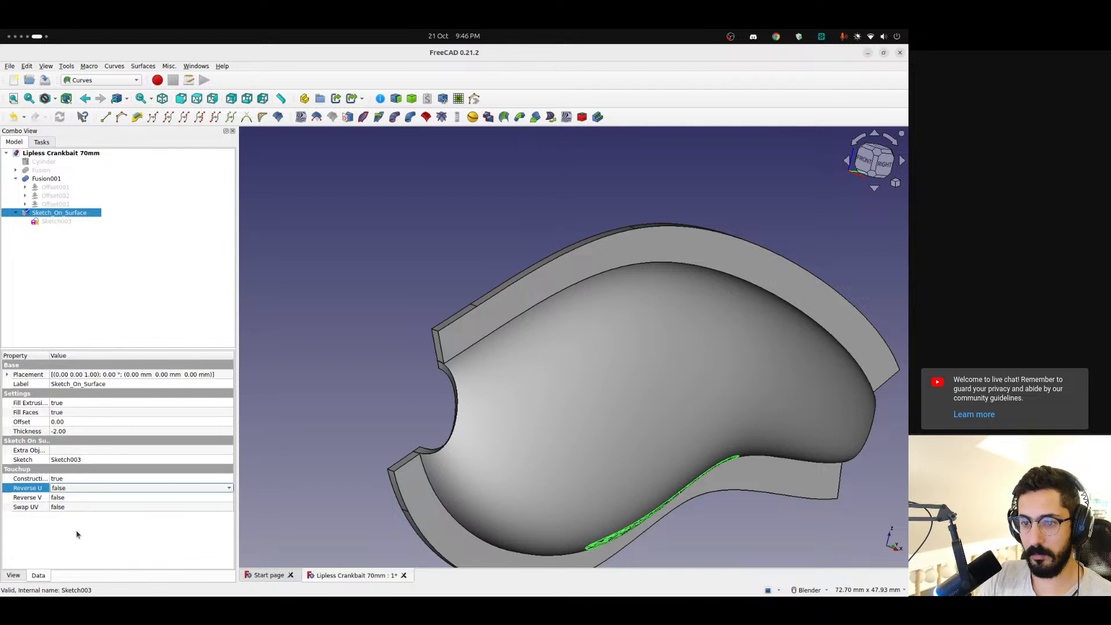
pyautogui.click(76, 533)
# Try setting Reverse V to true on Sketch_On_Surface, then return it to false
pyautogui.click(75, 498)
pyautogui.click(74, 498)
pyautogui.click(81, 514)
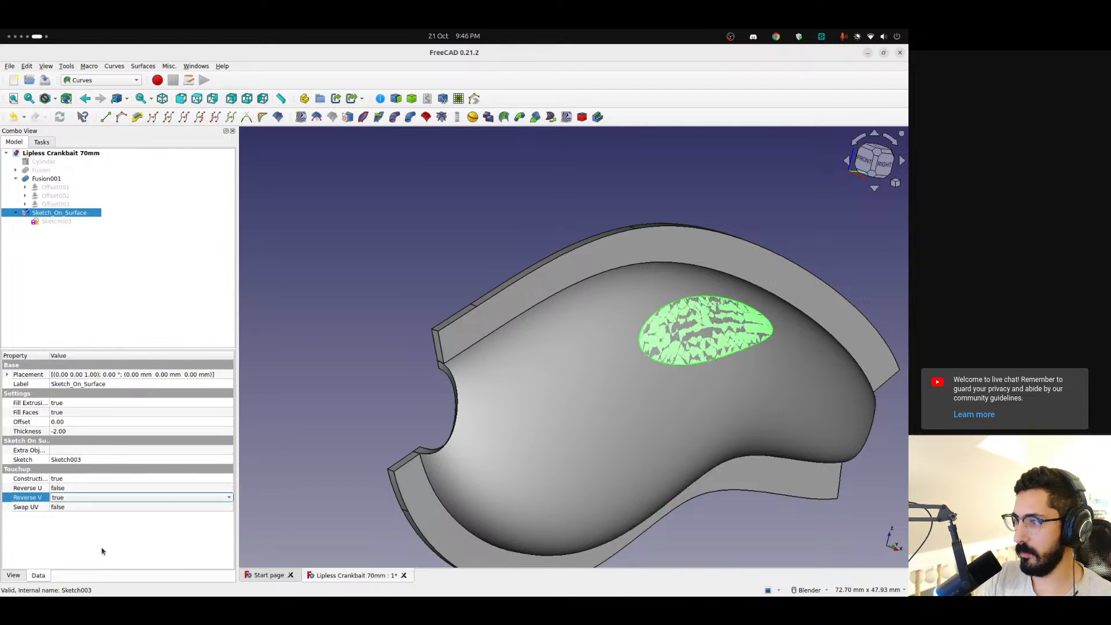
pyautogui.click(90, 501)
pyautogui.click(81, 498)
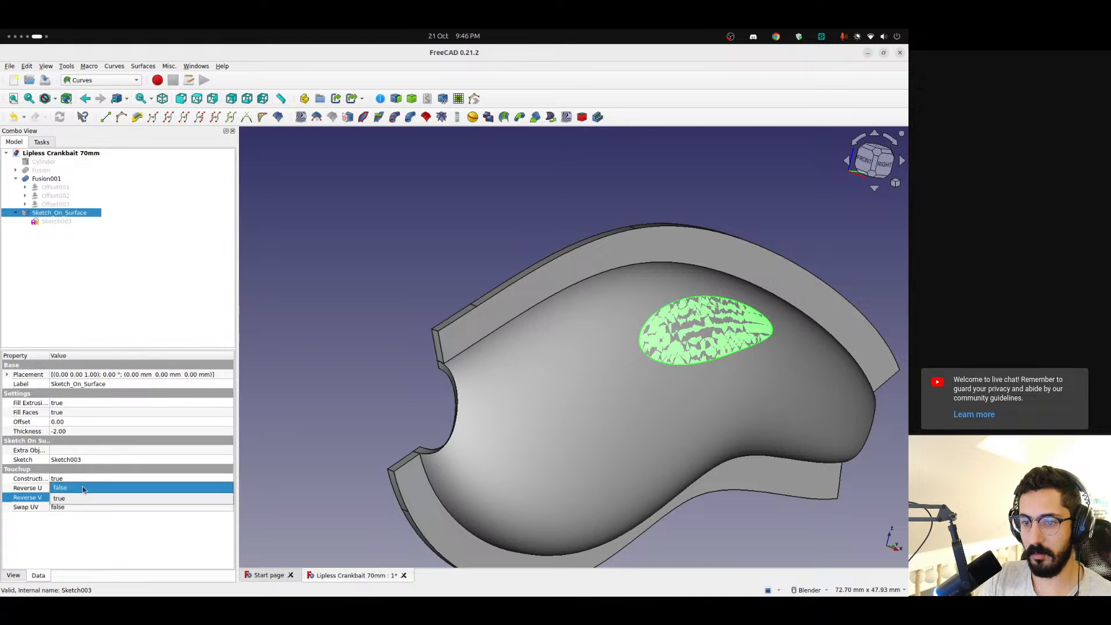
pyautogui.click(75, 487)
# Set Swap UV to true on Sketch_On_Surface
pyautogui.click(74, 506)
pyautogui.click(74, 507)
pyautogui.click(72, 523)
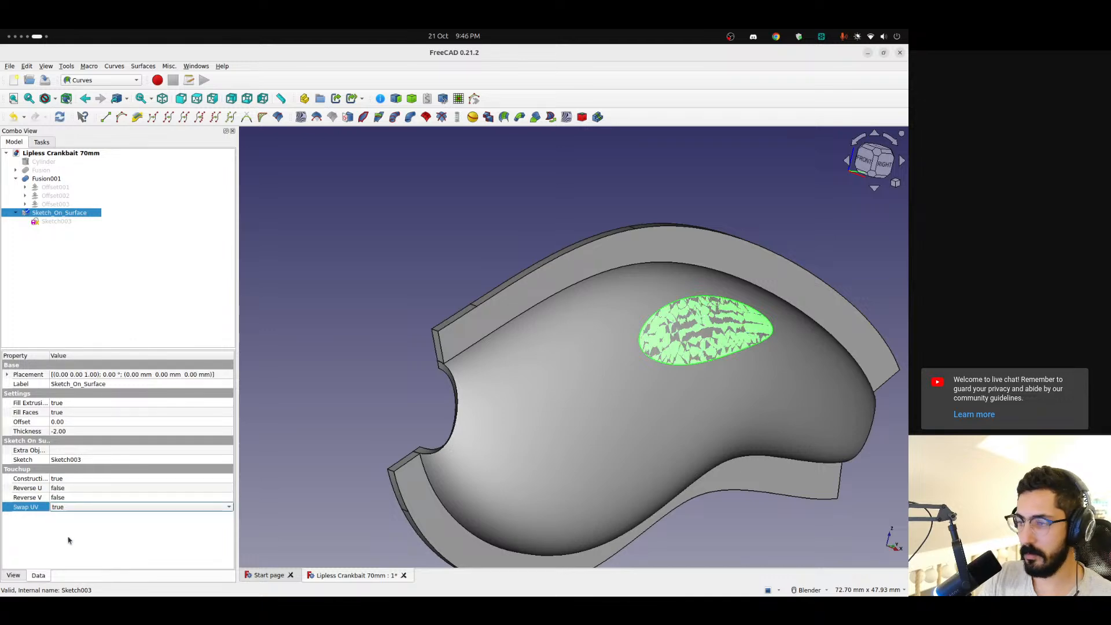
# Show Sketch003 and view the shell from the left to compare its circle with the mapped one
pyautogui.moveTo(488, 468)
pyautogui.mouseDown(button='middle')
pyautogui.moveTo(515, 401)
pyautogui.moveTo(685, 411)
pyautogui.moveTo(662, 422)
pyautogui.moveTo(675, 434)
pyautogui.moveTo(552, 445)
pyautogui.moveTo(609, 379)
pyautogui.moveTo(781, 364)
pyautogui.moveTo(826, 375)
pyautogui.moveTo(832, 365)
pyautogui.mouseUp(button='middle')
pyautogui.scroll(-4, 552, 444)
pyautogui.click(46, 223)
pyautogui.click(863, 156)
pyautogui.scroll(5, 578, 361)
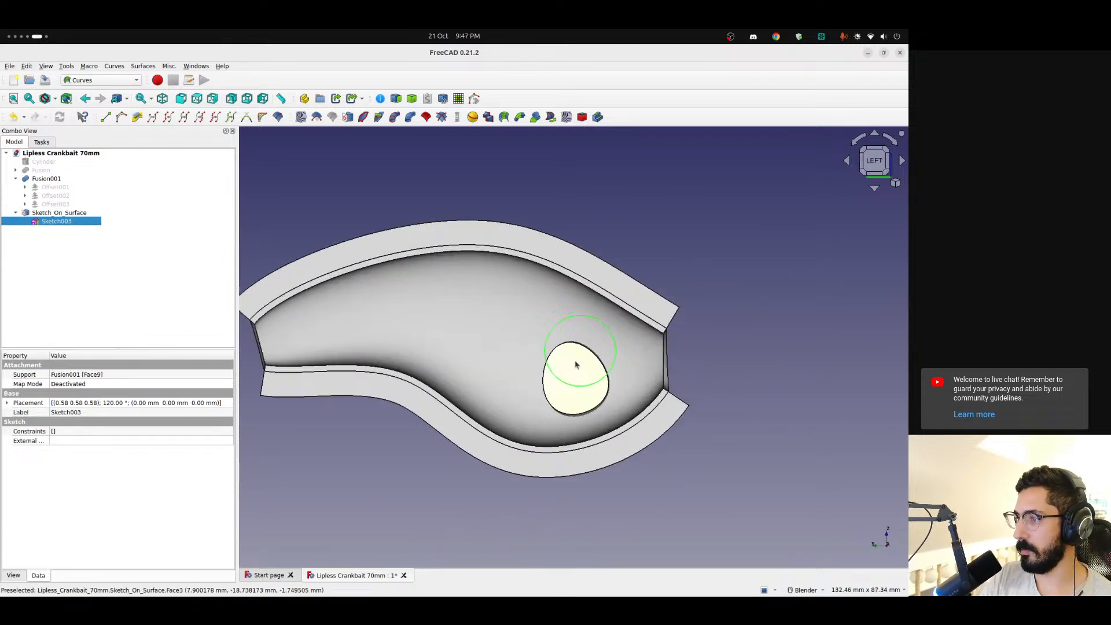
# With Swap UV on, try setting Reverse U to true and compare the mapped circle's position, then return it to false
pyautogui.click(58, 212)
pyautogui.click(64, 490)
pyautogui.click(72, 506)
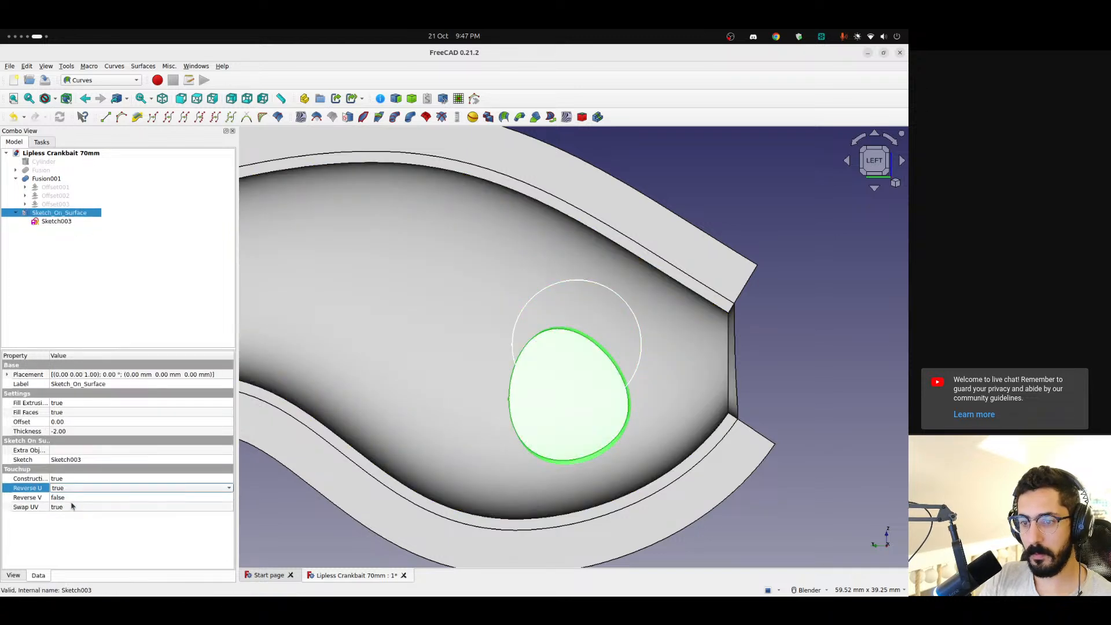
pyautogui.click(79, 545)
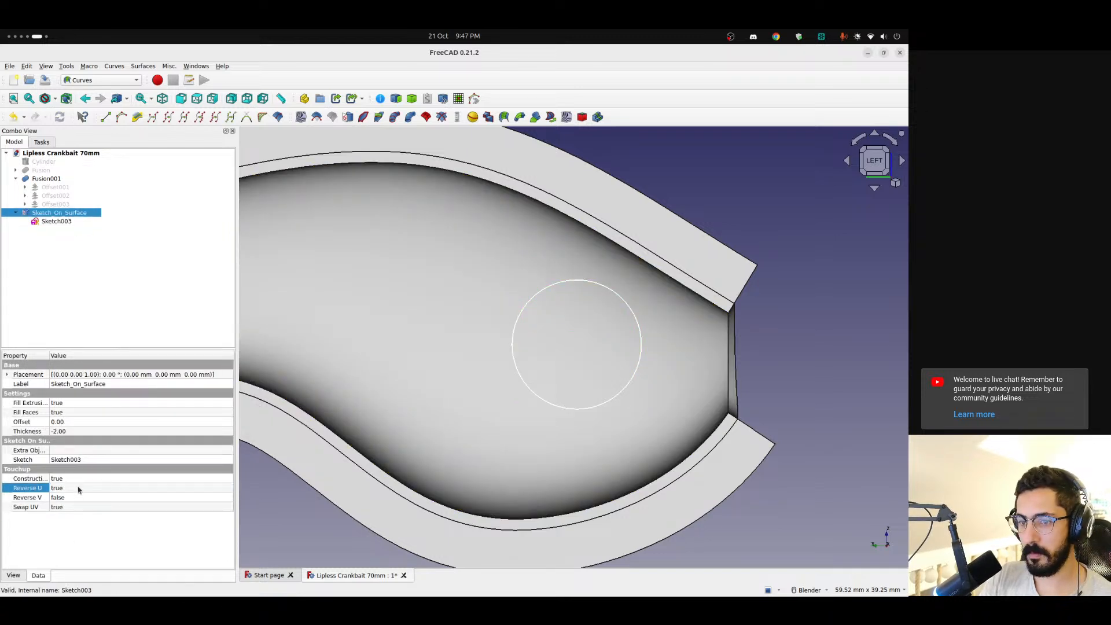
pyautogui.scroll(-5, 529, 394)
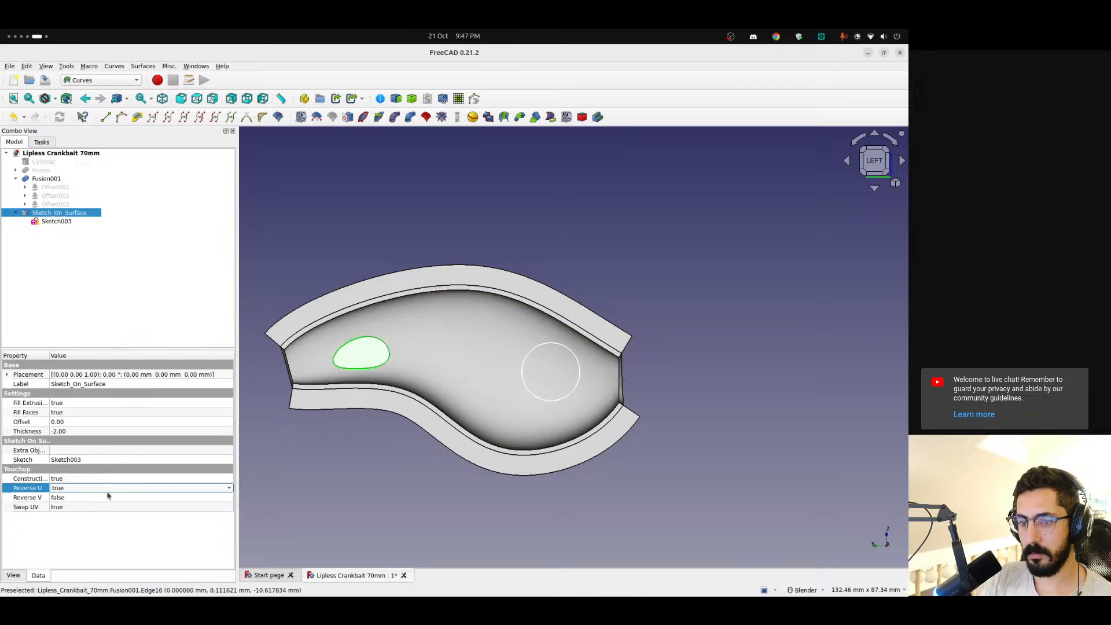
pyautogui.click(90, 493)
pyautogui.click(89, 480)
# With Swap UV on, try setting Reverse V to true and compare the mapped circle with Sketch003, then return it to false
pyautogui.click(77, 498)
pyautogui.click(82, 499)
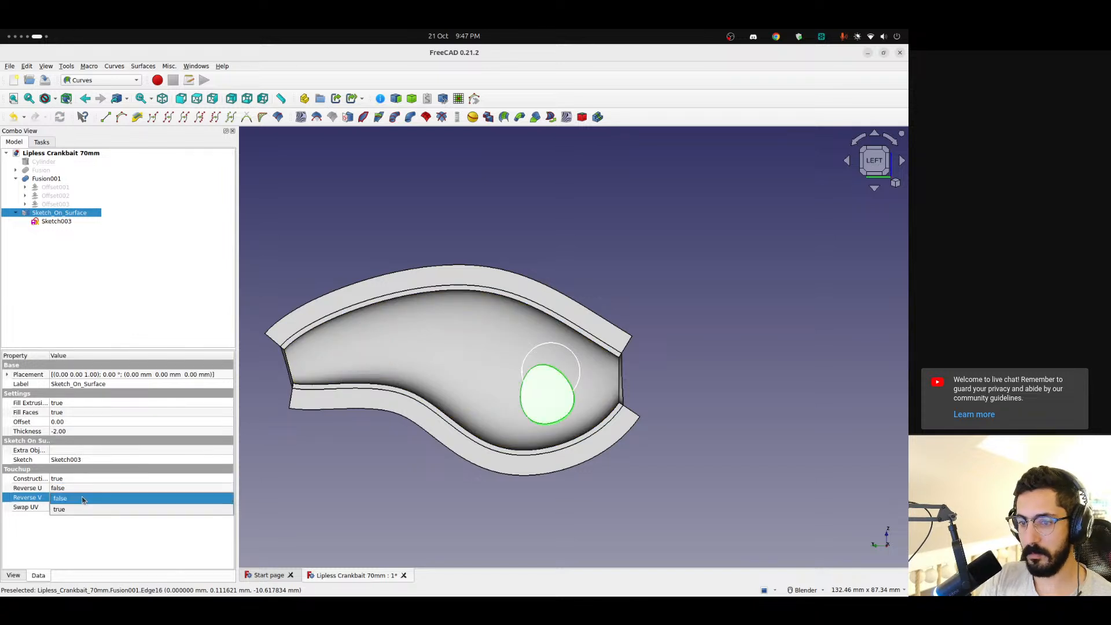
pyautogui.click(87, 509)
pyautogui.click(111, 540)
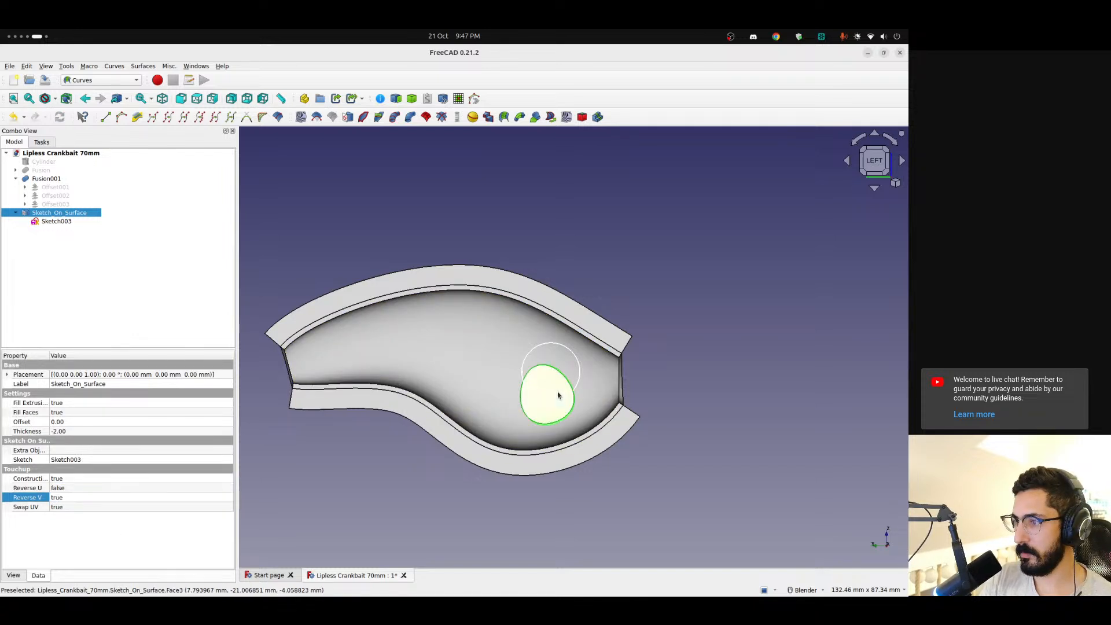
pyautogui.scroll(5, 550, 396)
pyautogui.click(66, 498)
pyautogui.click(66, 498)
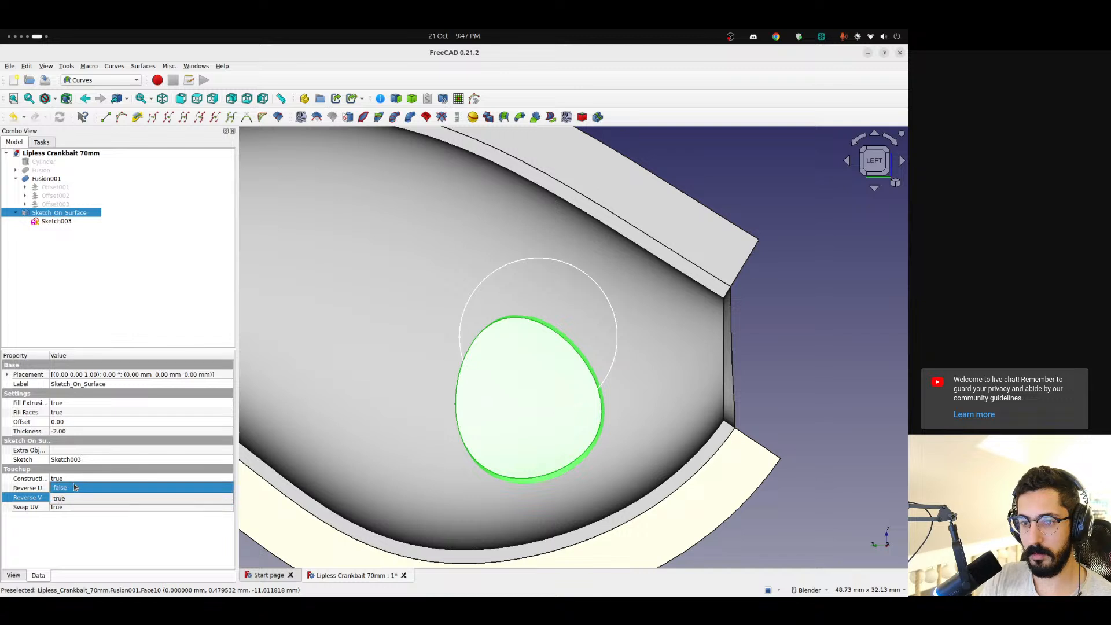
pyautogui.click(74, 488)
# Try setting Construction Bounds to false on Sketch_On_Surface, inspect the mapped shape, then return it to true
pyautogui.click(72, 479)
pyautogui.click(72, 479)
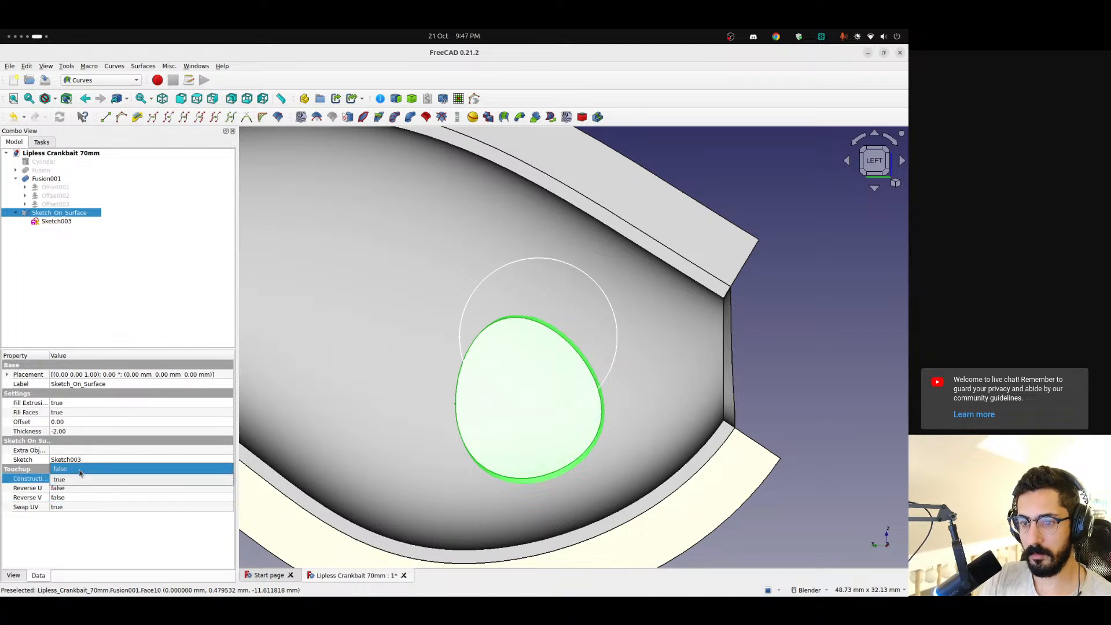
pyautogui.click(73, 479)
pyautogui.moveTo(48, 356); pyautogui.dragTo(76, 359)
pyautogui.click(96, 478)
pyautogui.click(96, 478)
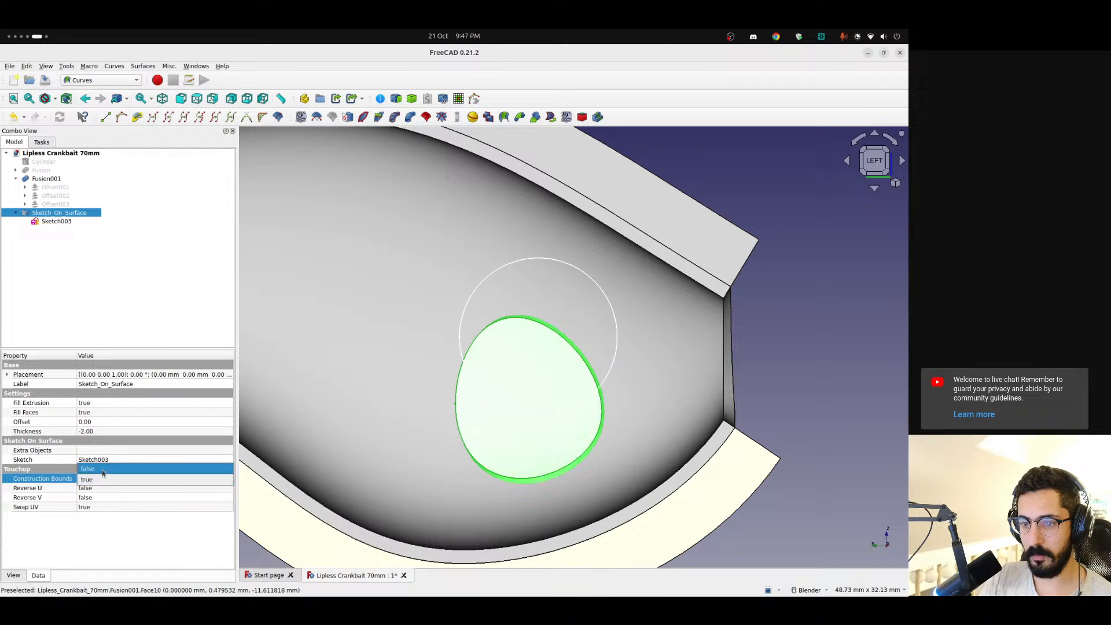
pyautogui.click(96, 468)
pyautogui.click(96, 547)
pyautogui.scroll(-5, 521, 382)
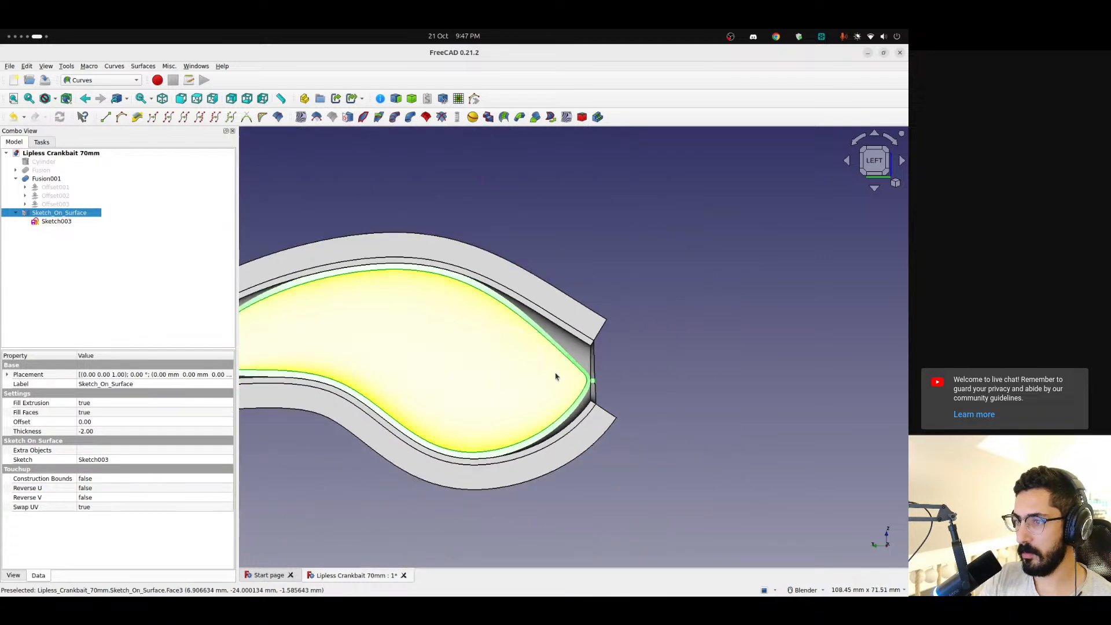
pyautogui.moveTo(561, 374); pyautogui.dragTo(531, 383, button='middle')
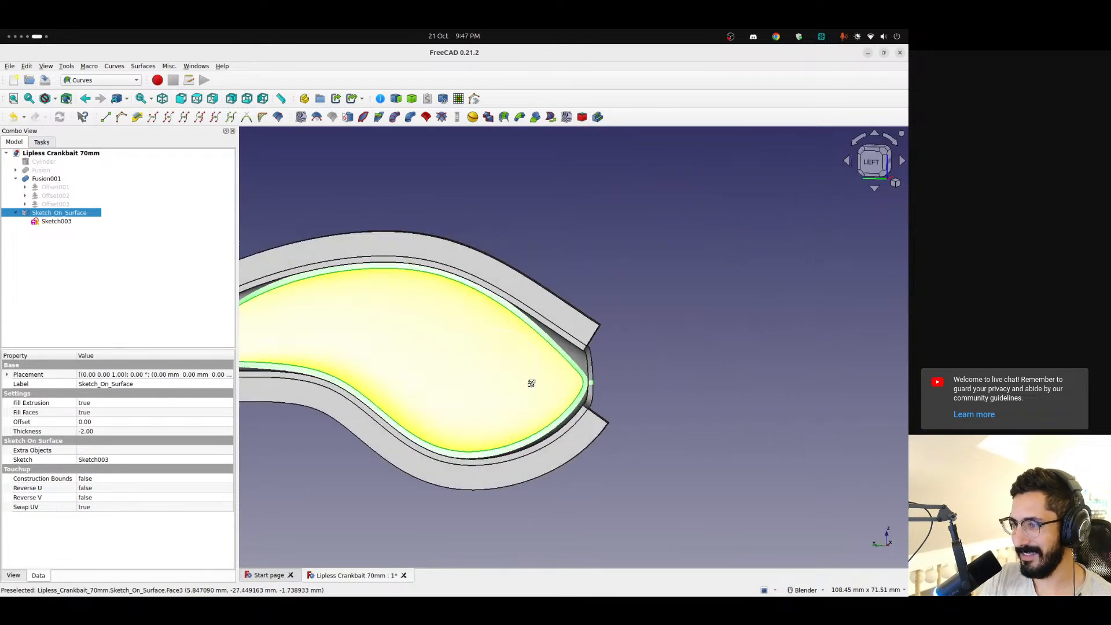
pyautogui.doubleClick(104, 479)
pyautogui.click(103, 490)
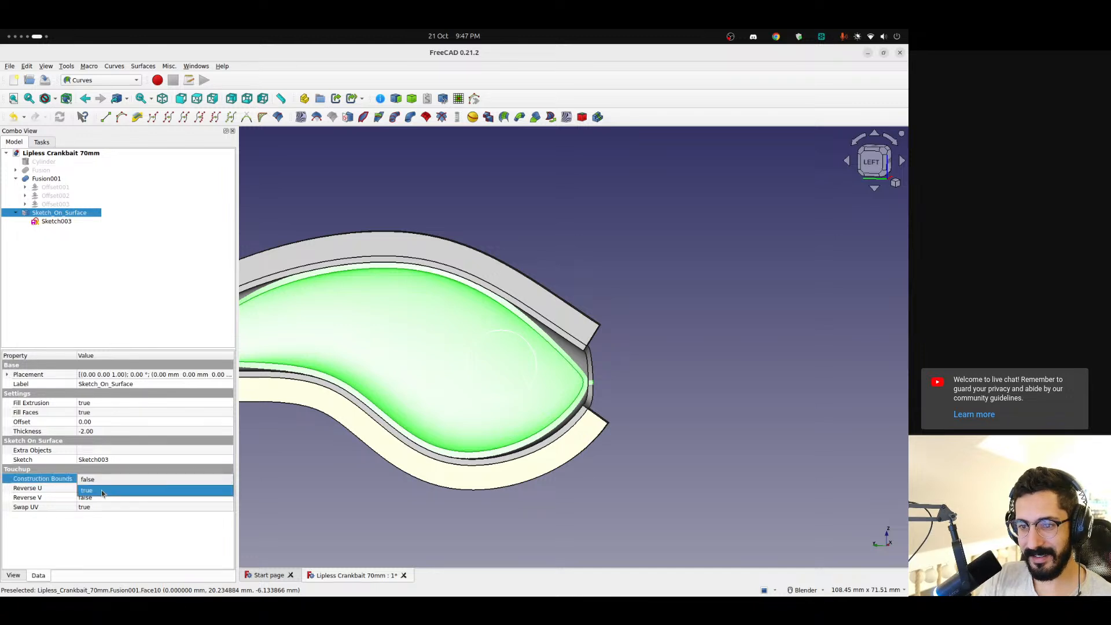
pyautogui.click(112, 525)
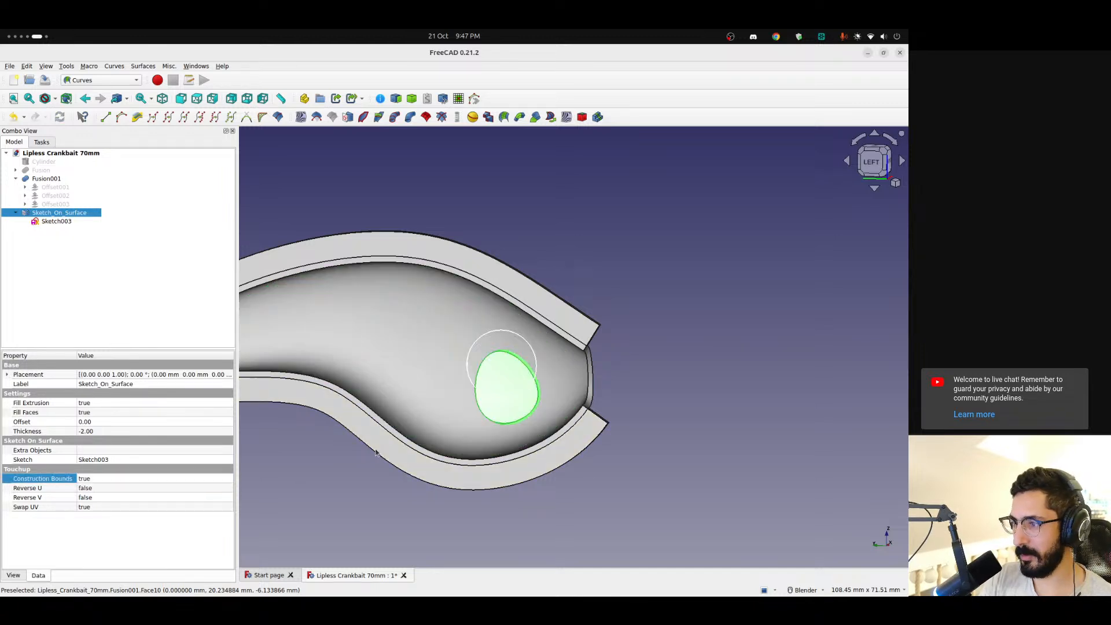
# Compare the mapped circle's position and shape with Sketch003's circle in the left view
pyautogui.moveTo(511, 383)
pyautogui.mouseDown(button='middle')
pyautogui.moveTo(537, 399)
pyautogui.moveTo(508, 382)
pyautogui.mouseUp(button='middle')
pyautogui.scroll(-2, 507, 404)
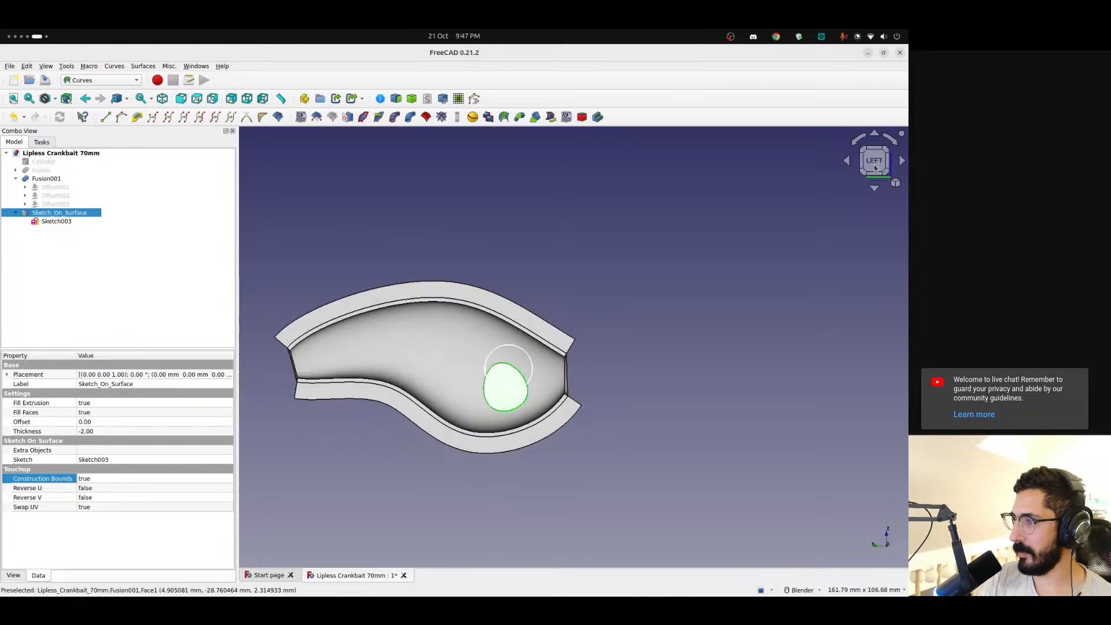
pyautogui.scroll(4, 508, 380)
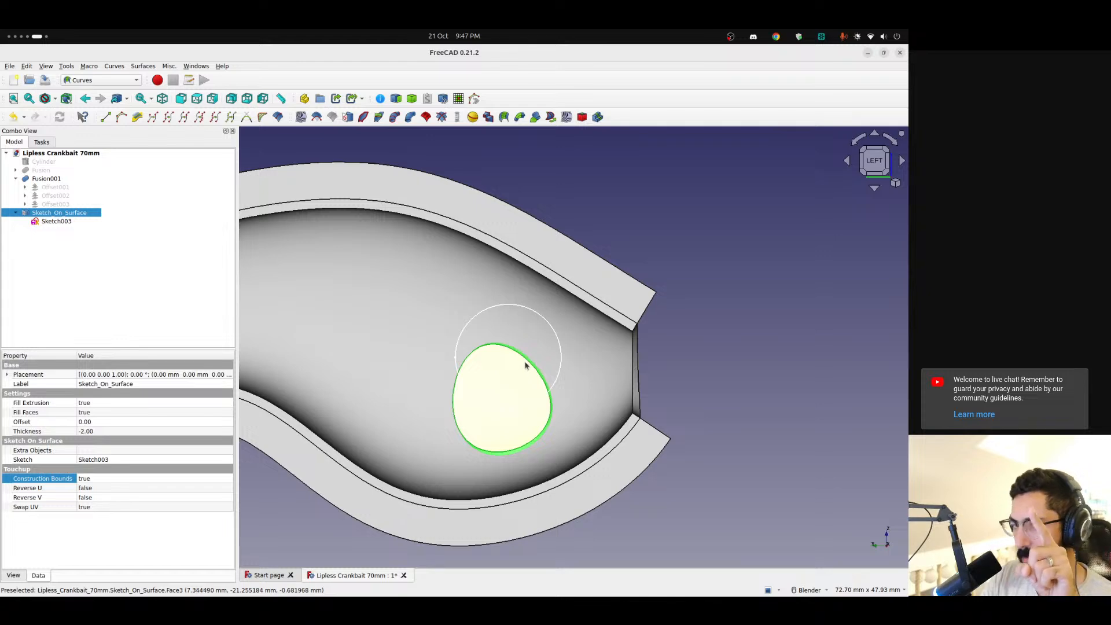
# Open Sketch003 for editing and select the lines of its construction rectangle
pyautogui.moveTo(536, 354); pyautogui.dragTo(629, 347, button='middle')
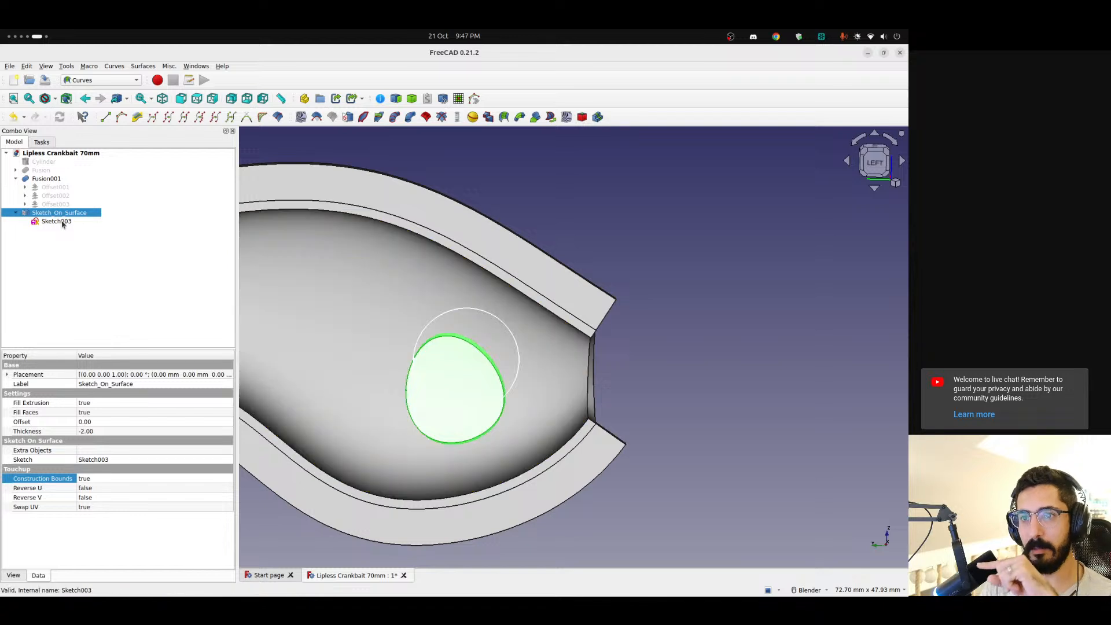
pyautogui.click(63, 223)
pyautogui.doubleClick(41, 223)
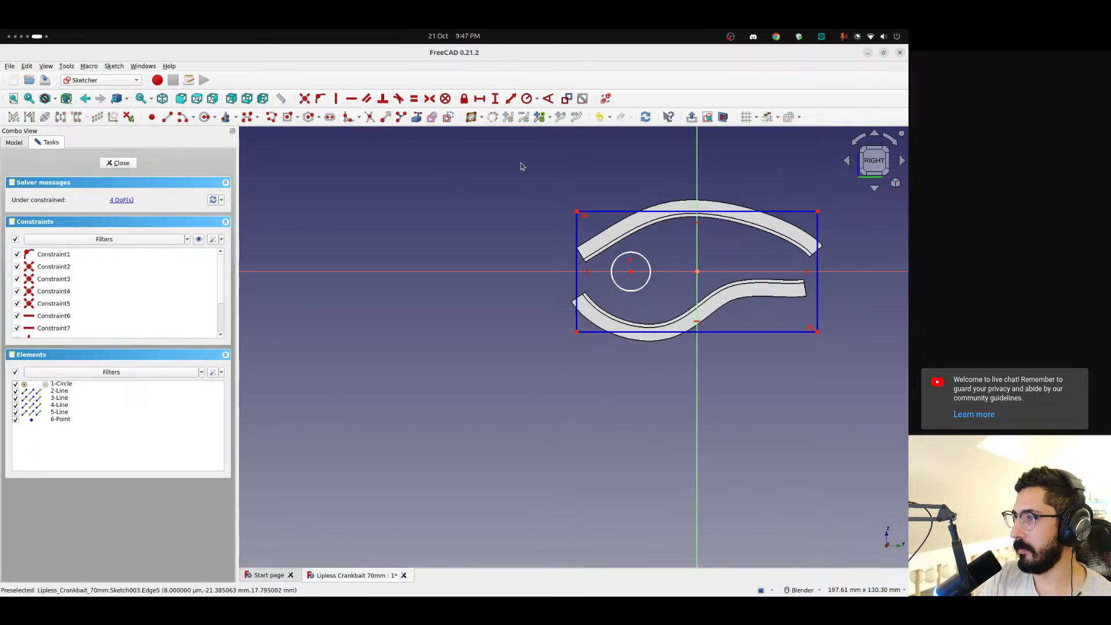
pyautogui.moveTo(517, 162)
pyautogui.mouseDown()
pyautogui.moveTo(801, 269)
pyautogui.moveTo(863, 234)
pyautogui.mouseUp()
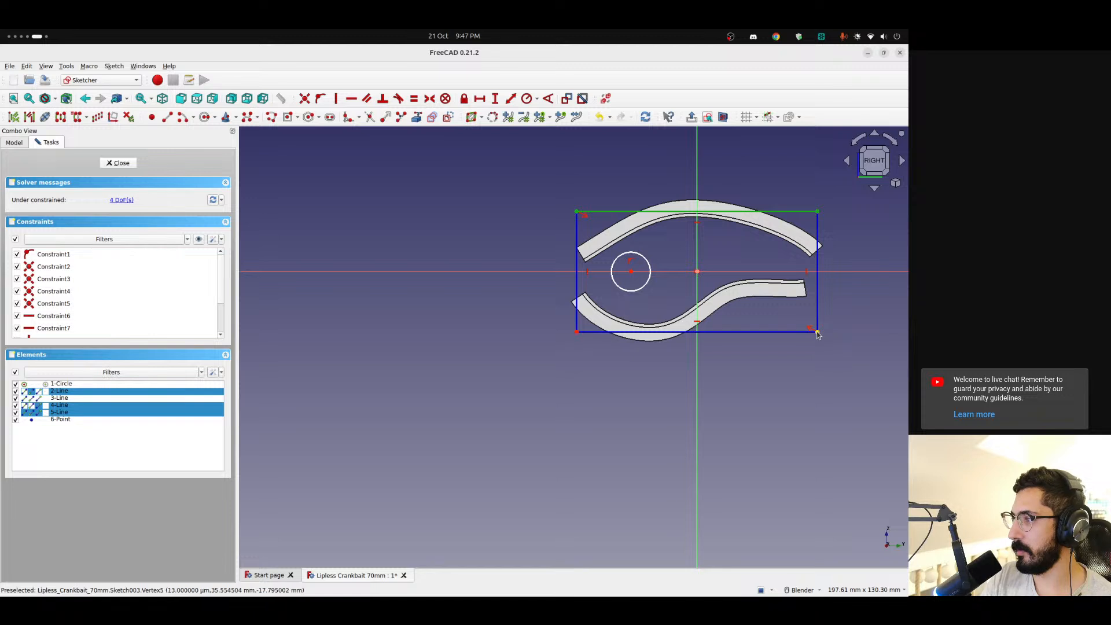
pyautogui.click(818, 325)
pyautogui.click(848, 299)
pyautogui.click(818, 295)
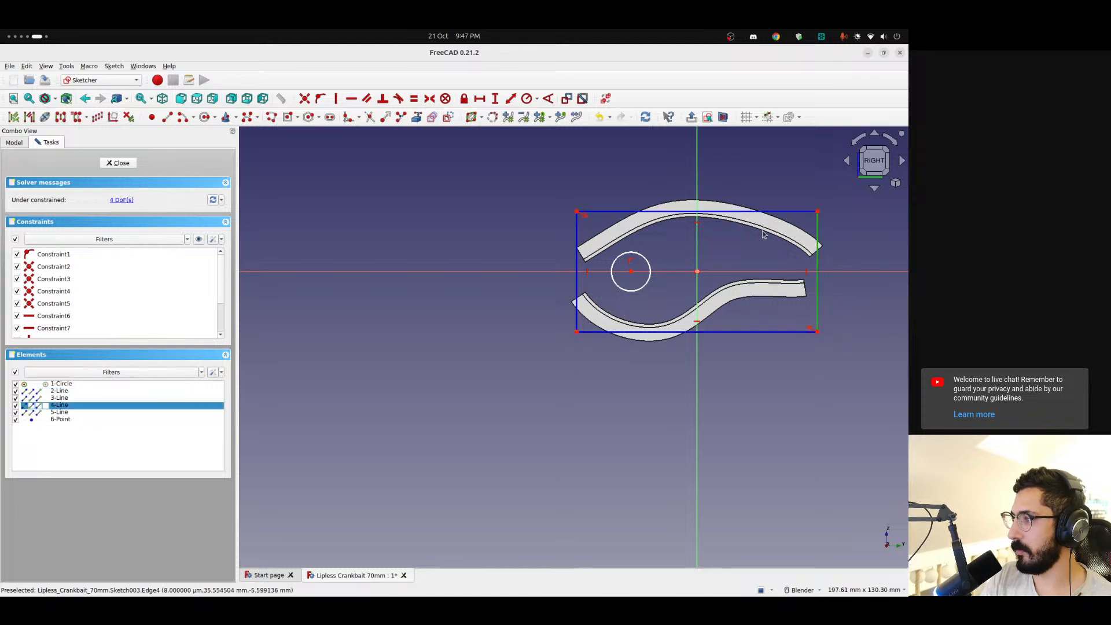
pyautogui.click(747, 212)
pyautogui.click(576, 241)
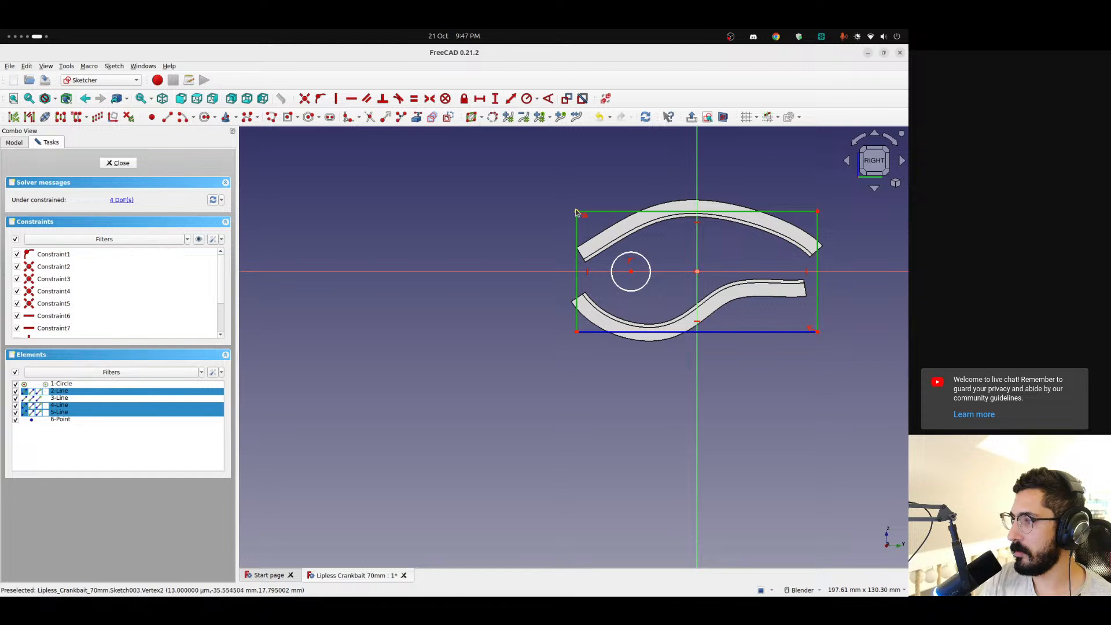
pyautogui.click(678, 341)
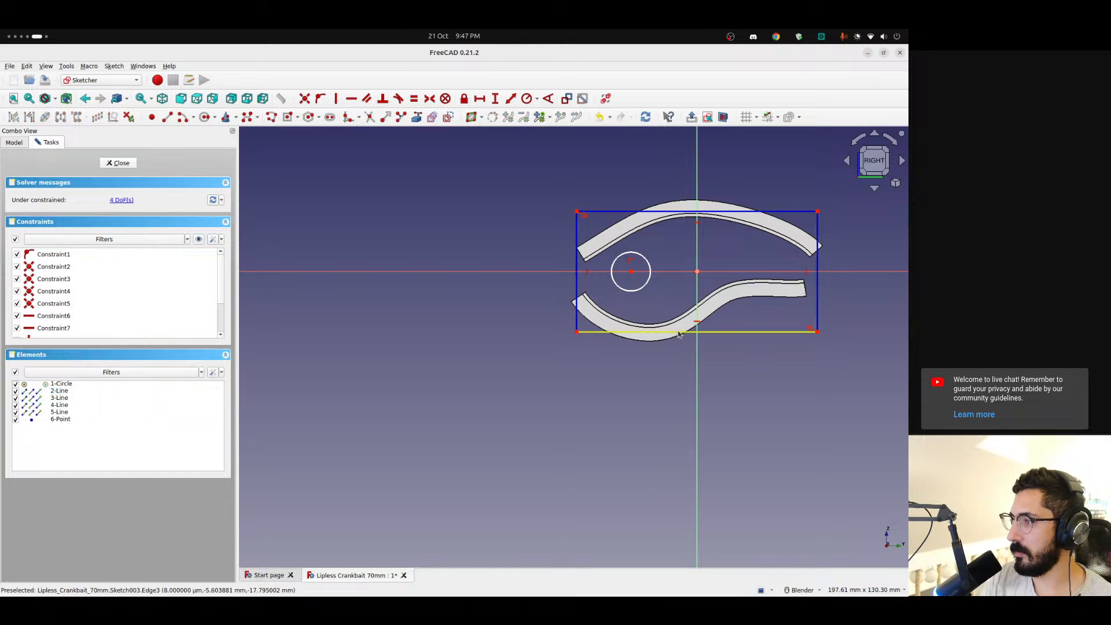
# Shrink Sketch003's construction rectangle to about 67 by 33 mm around the shell's inner outline, close the sketch and compare the mapped circle
pyautogui.moveTo(678, 333); pyautogui.dragTo(681, 328)
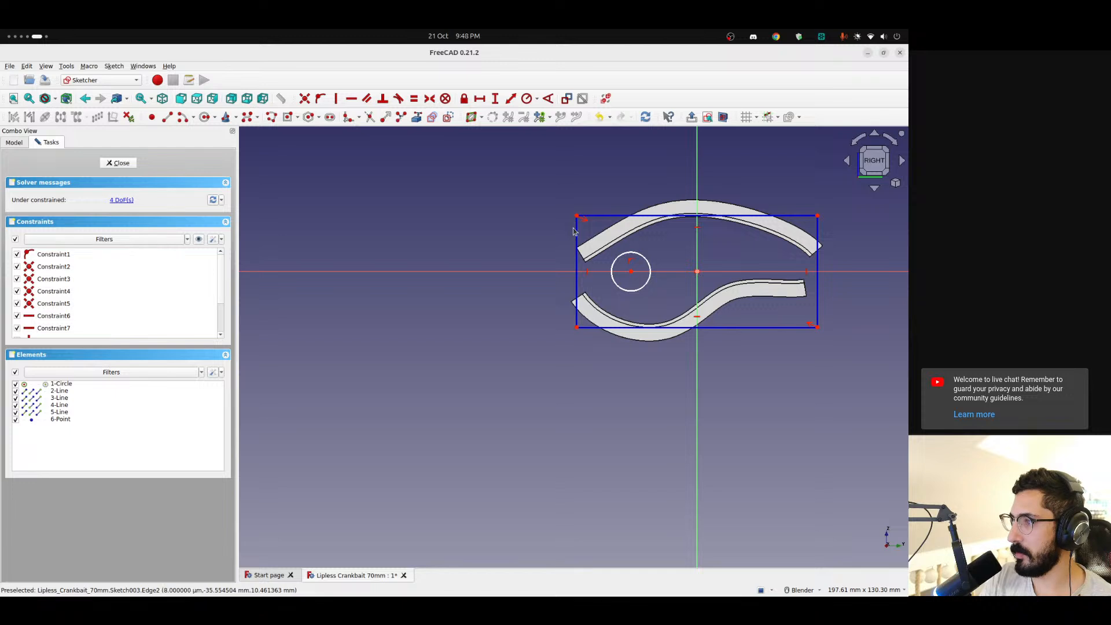
pyautogui.moveTo(578, 232); pyautogui.dragTo(583, 233)
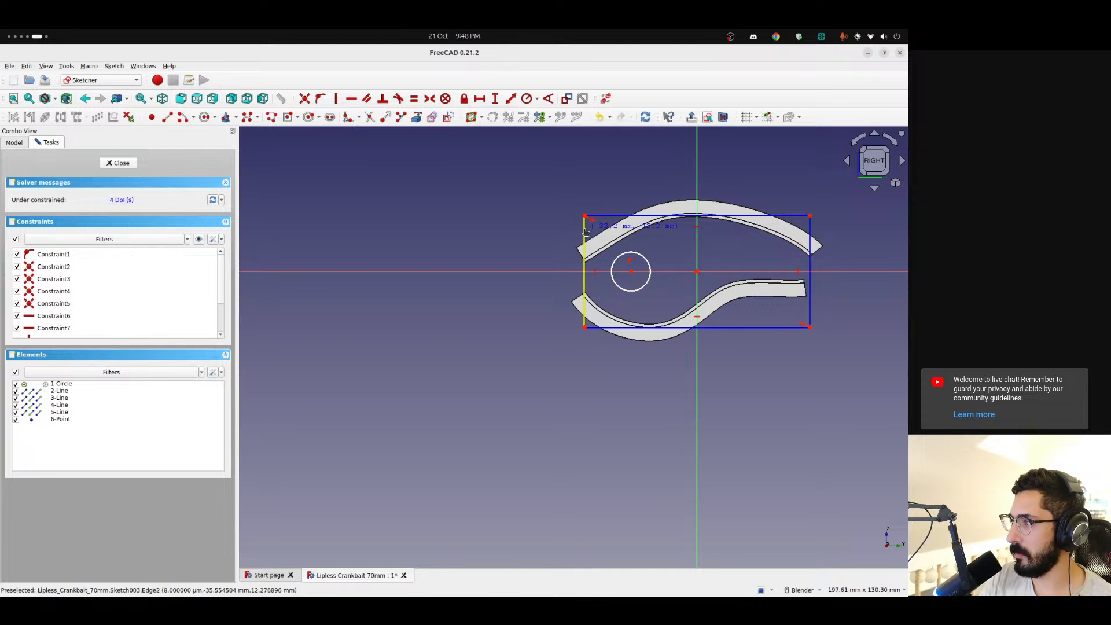
pyautogui.moveTo(584, 233); pyautogui.dragTo(585, 233)
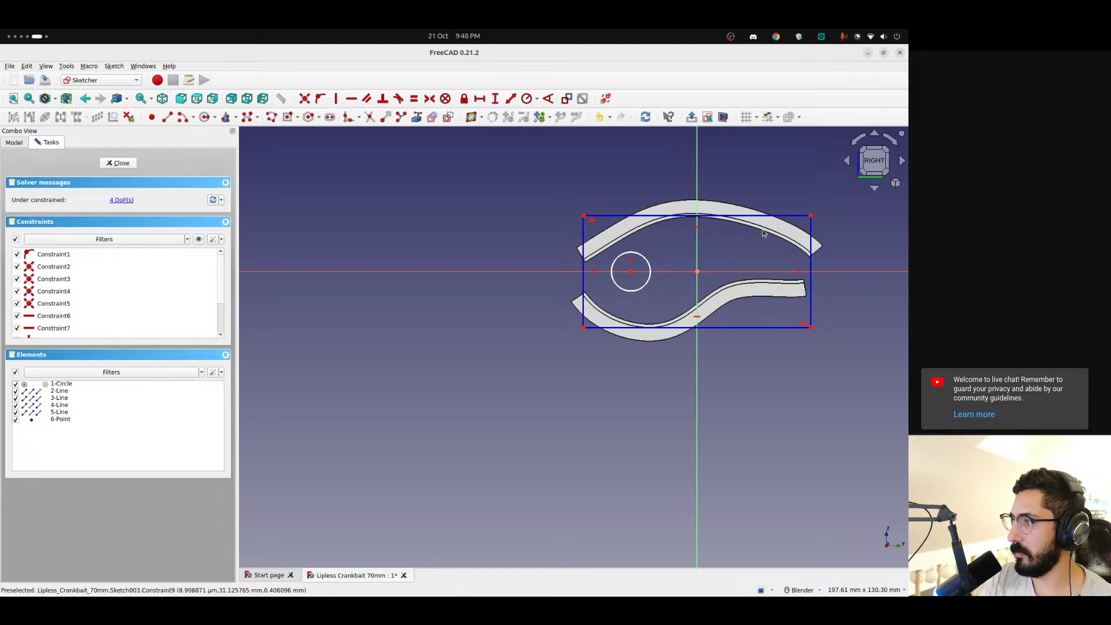
pyautogui.click(118, 162)
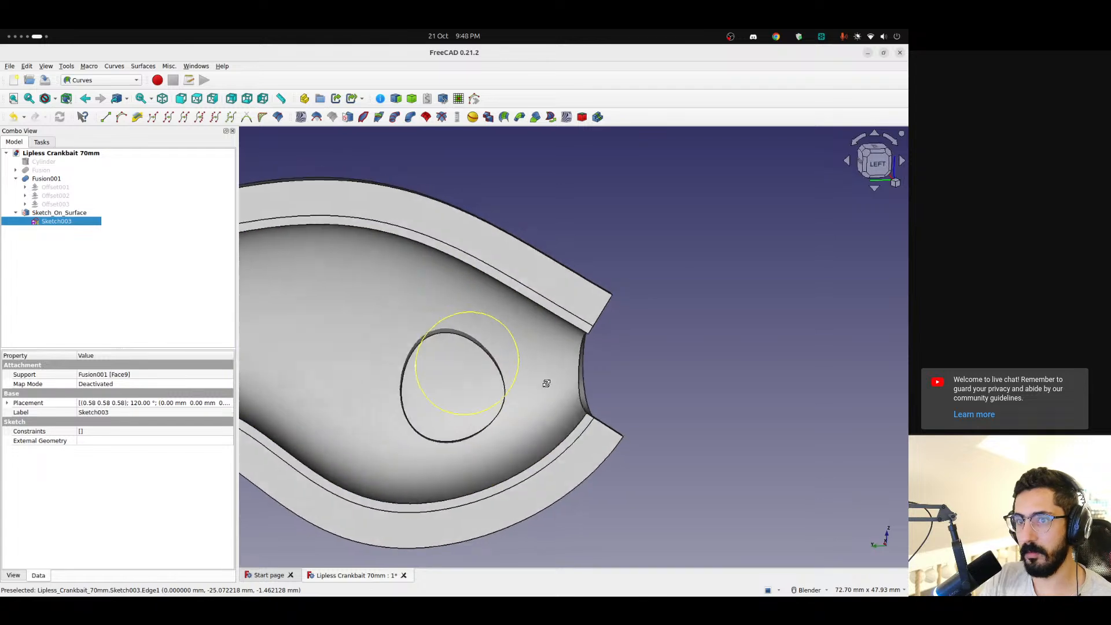
pyautogui.click(878, 164)
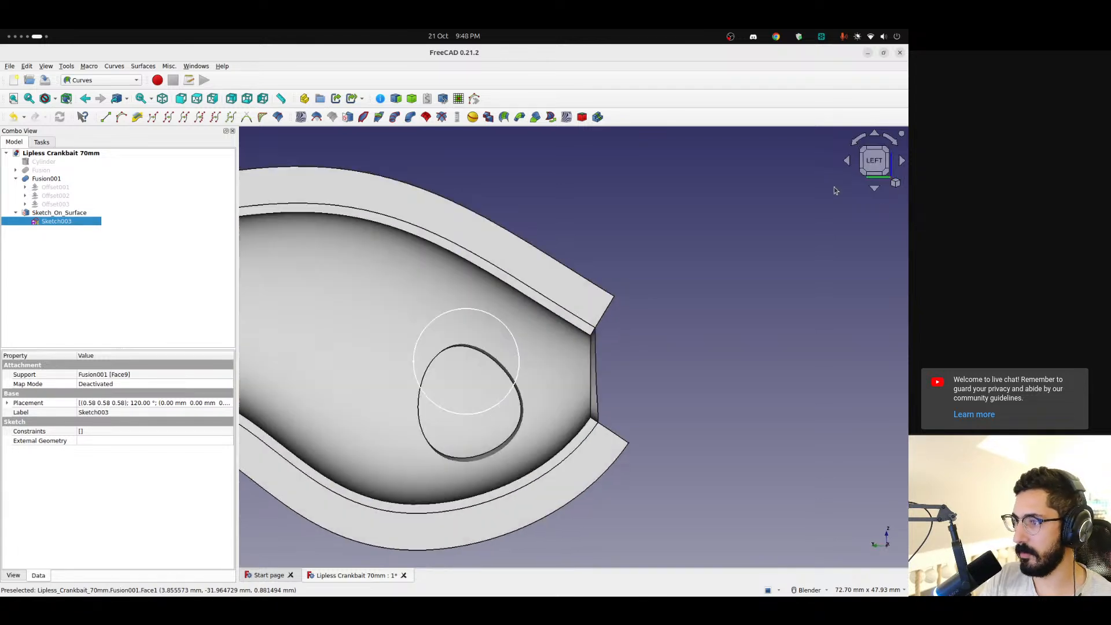
# Delete the four construction rectangle lines from Sketch003, close the sketch and inspect the mapped shape
pyautogui.doubleClick(81, 222)
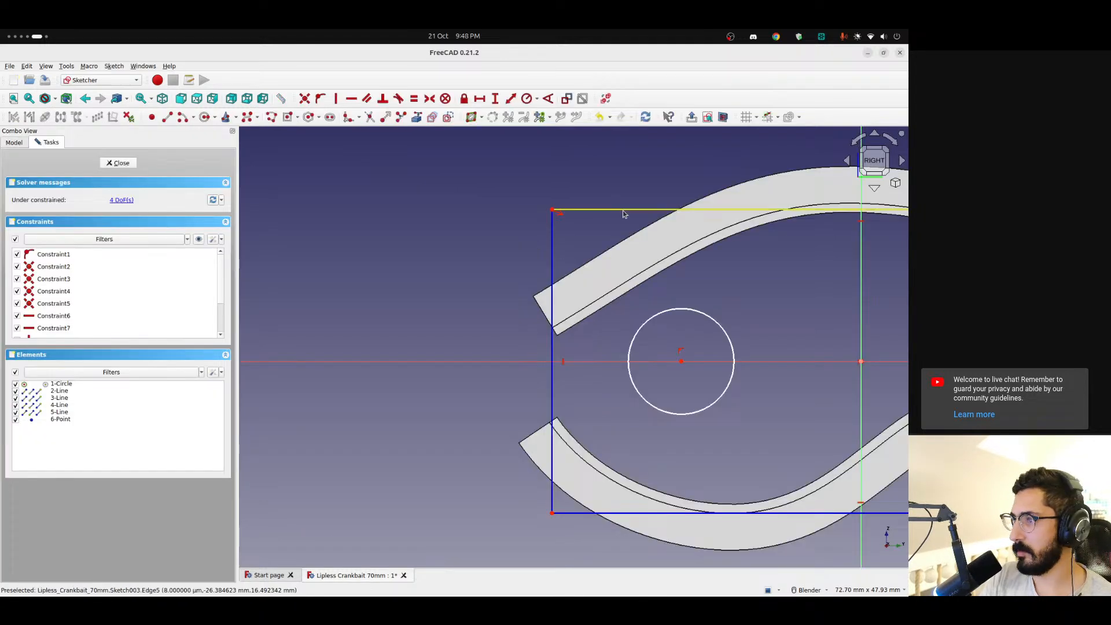
pyautogui.keyDown('shift'); pyautogui.moveTo(671, 246); pyautogui.dragTo(547, 241, button='middle'); pyautogui.keyUp('shift')
pyautogui.click(564, 221)
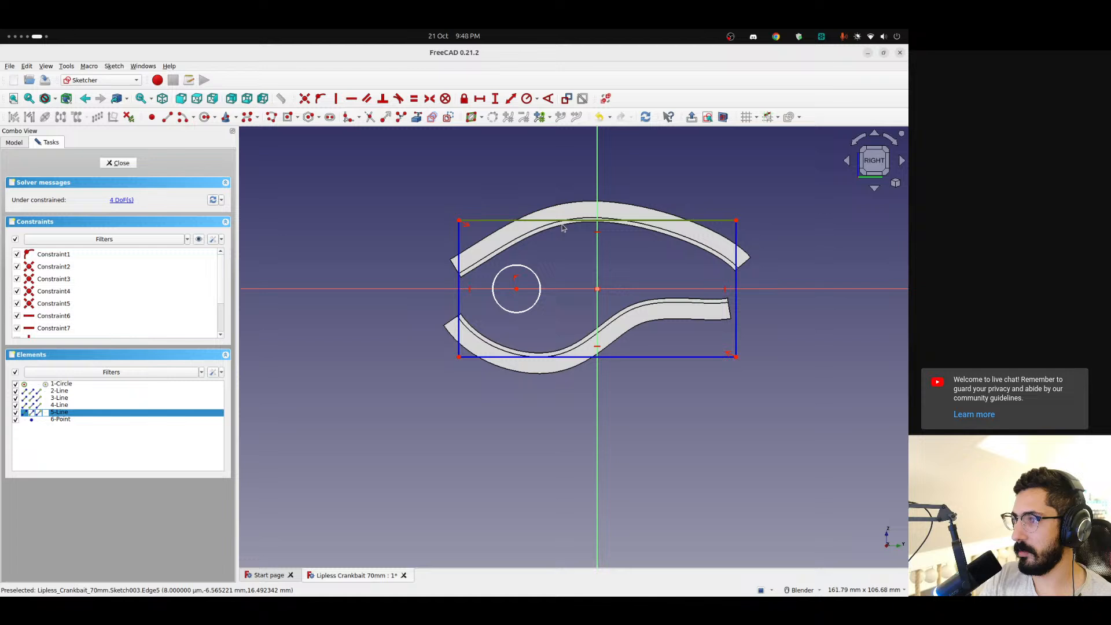
pyautogui.click(459, 253)
pyautogui.click(639, 356)
pyautogui.click(736, 297)
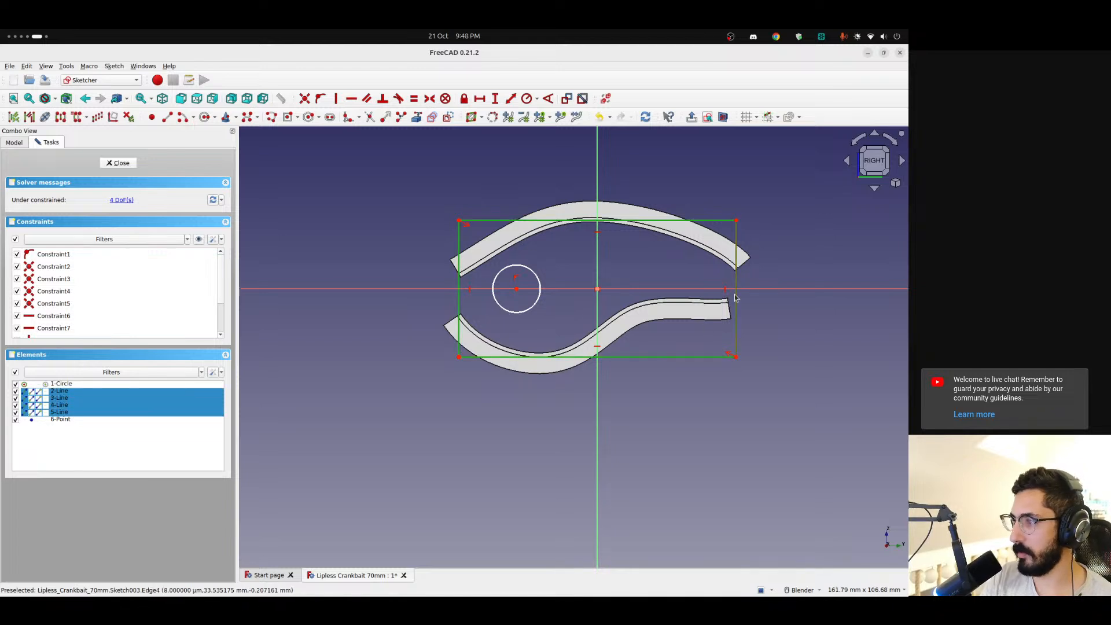
pyautogui.press('Delete')
pyautogui.click(123, 166)
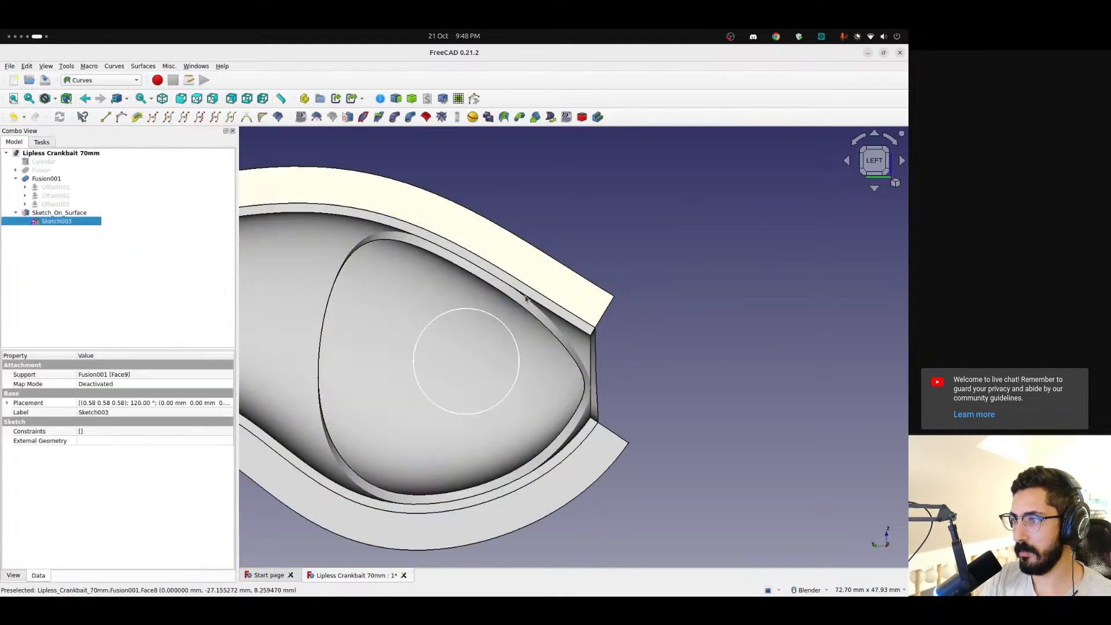
pyautogui.scroll(-3, 485, 372)
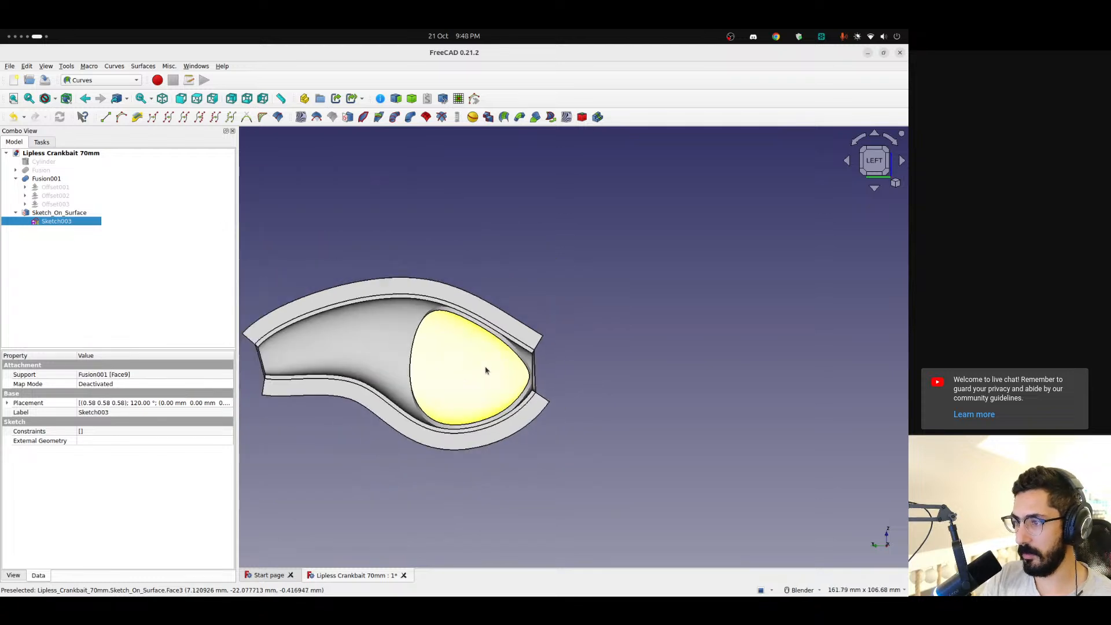
pyautogui.moveTo(486, 370)
pyautogui.mouseDown(button='middle')
pyautogui.moveTo(830, 310)
pyautogui.moveTo(439, 353)
pyautogui.moveTo(481, 382)
pyautogui.mouseUp(button='middle')
# Reopen Sketch003 for editing and orient the model to the left view, facing the shell's curved inner face
pyautogui.doubleClick(52, 225)
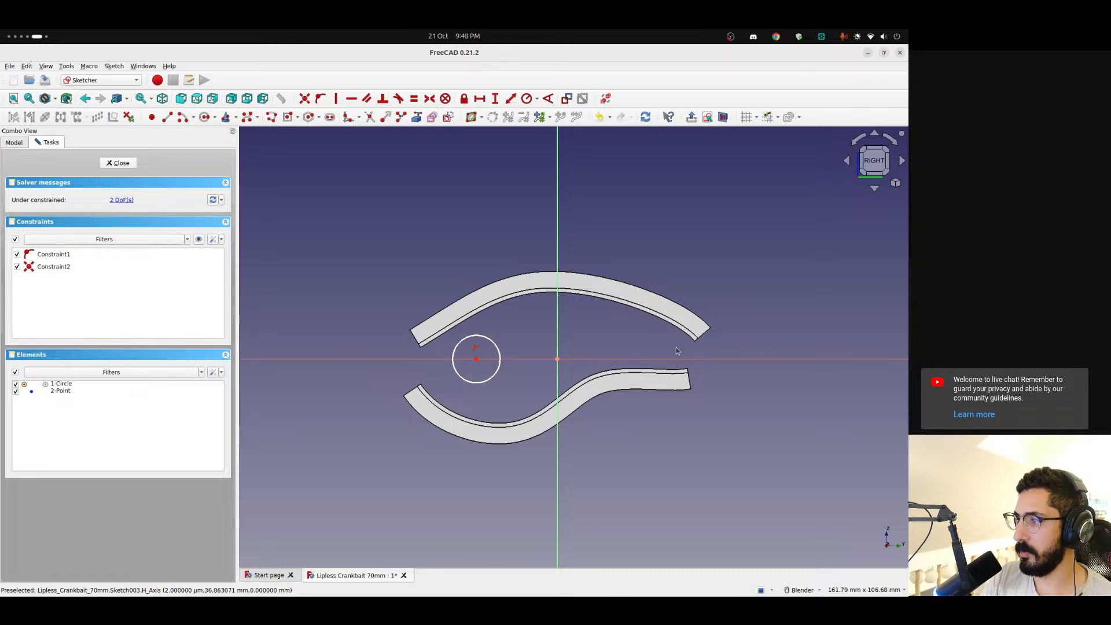
pyautogui.scroll(5, 471, 345)
pyautogui.scroll(-4, 353, 336)
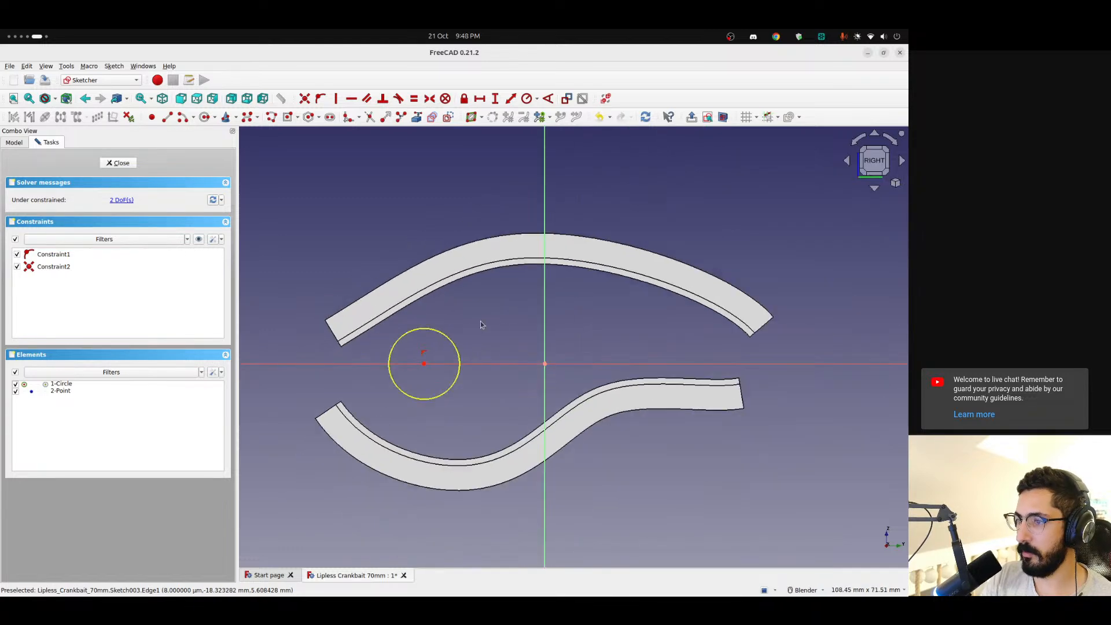
pyautogui.scroll(2, 317, 343)
pyautogui.moveTo(317, 344)
pyautogui.mouseDown(button='middle')
pyautogui.moveTo(398, 342)
pyautogui.moveTo(543, 312)
pyautogui.moveTo(731, 339)
pyautogui.mouseUp(button='middle')
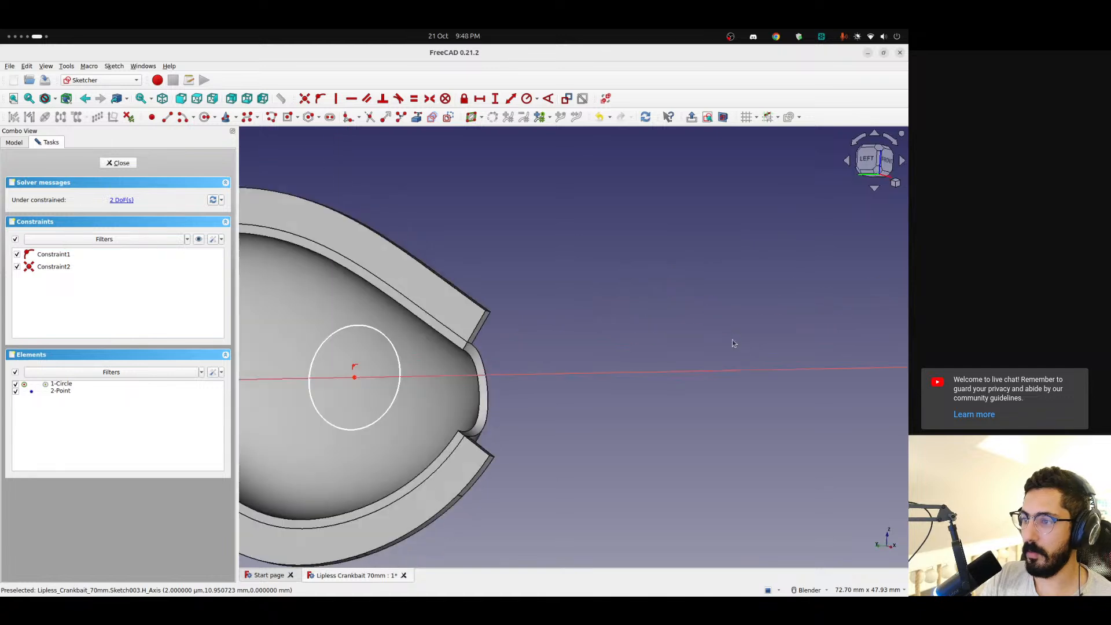
pyautogui.scroll(-3, 658, 332)
pyautogui.click(863, 168)
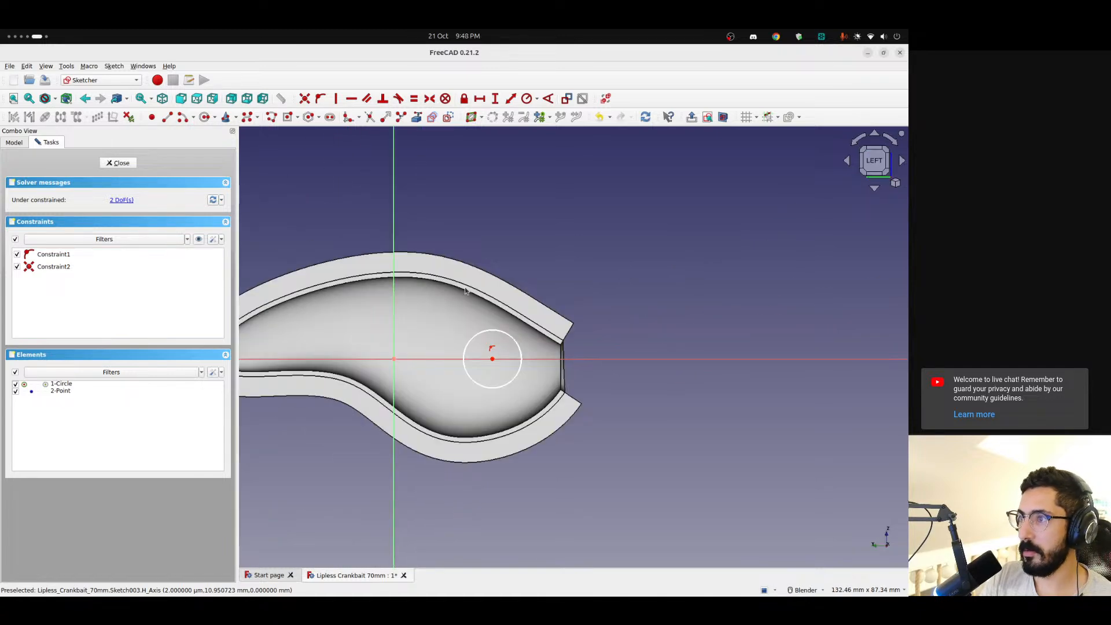
pyautogui.keyDown('shift'); pyautogui.moveTo(466, 291); pyautogui.dragTo(607, 268, button='middle'); pyautogui.keyUp('shift')
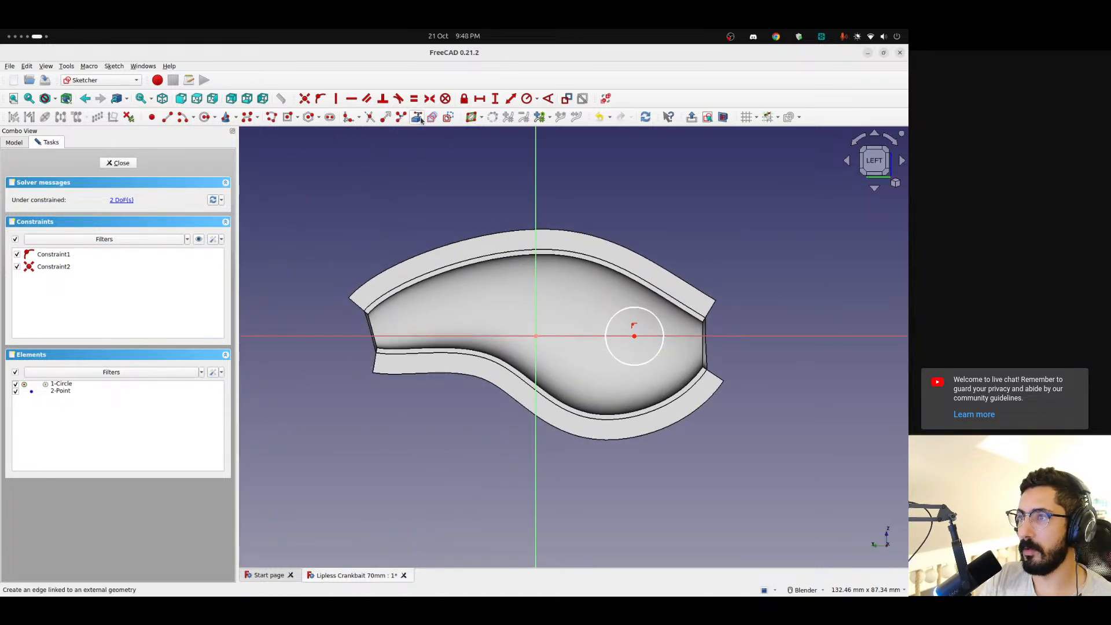
# Link the three upper edges of the shell's curved inner face into Sketch003 as external geometry
pyautogui.click(416, 117)
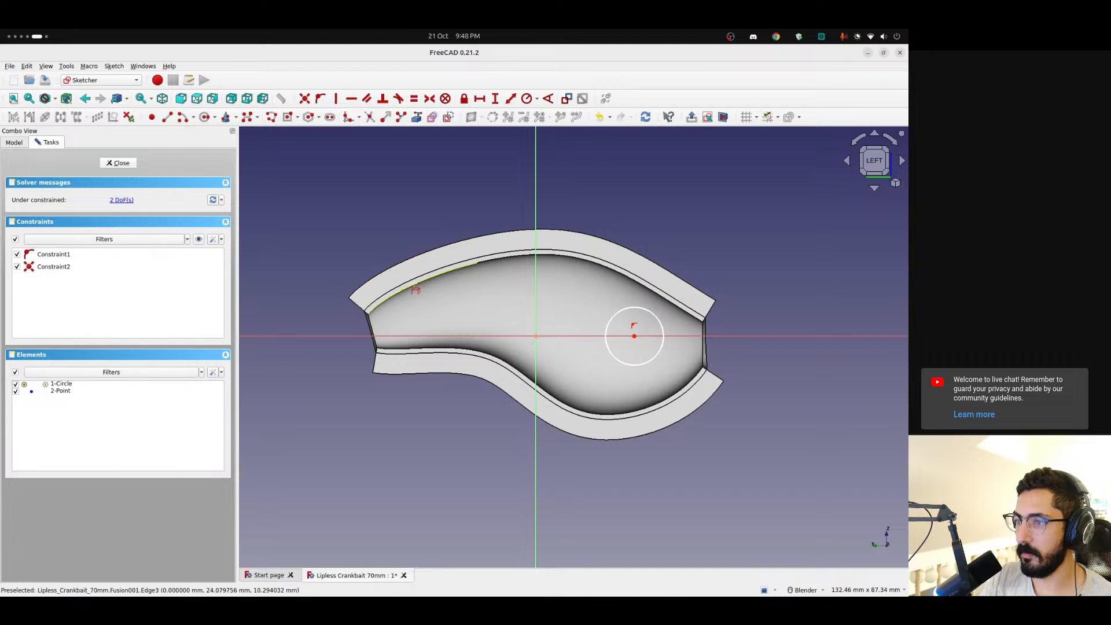
pyautogui.click(480, 263)
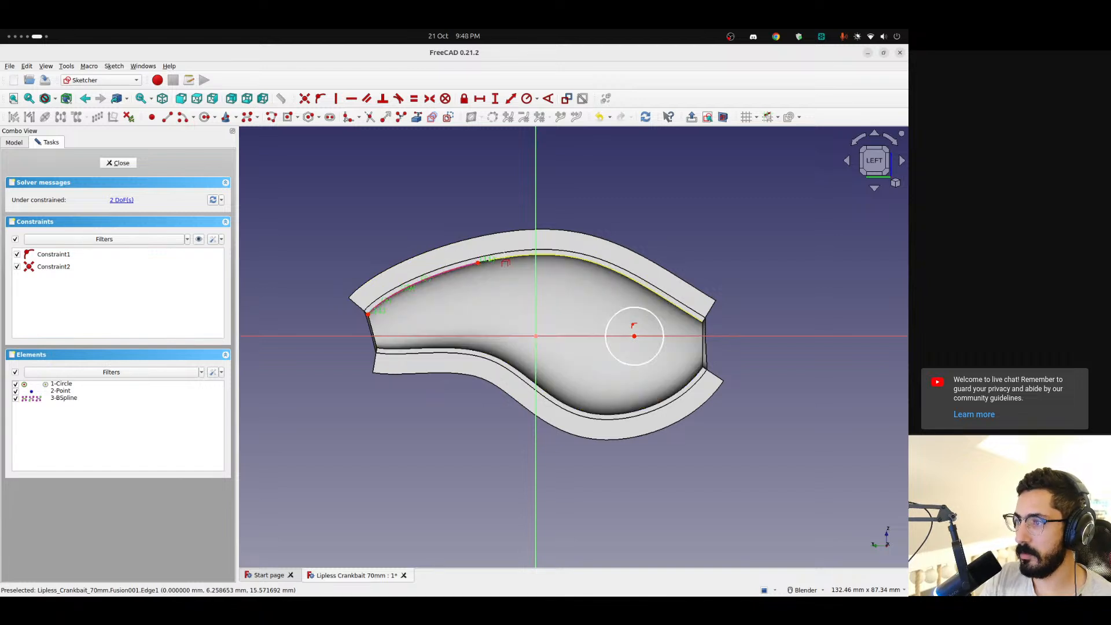
pyautogui.scroll(5, 483, 265)
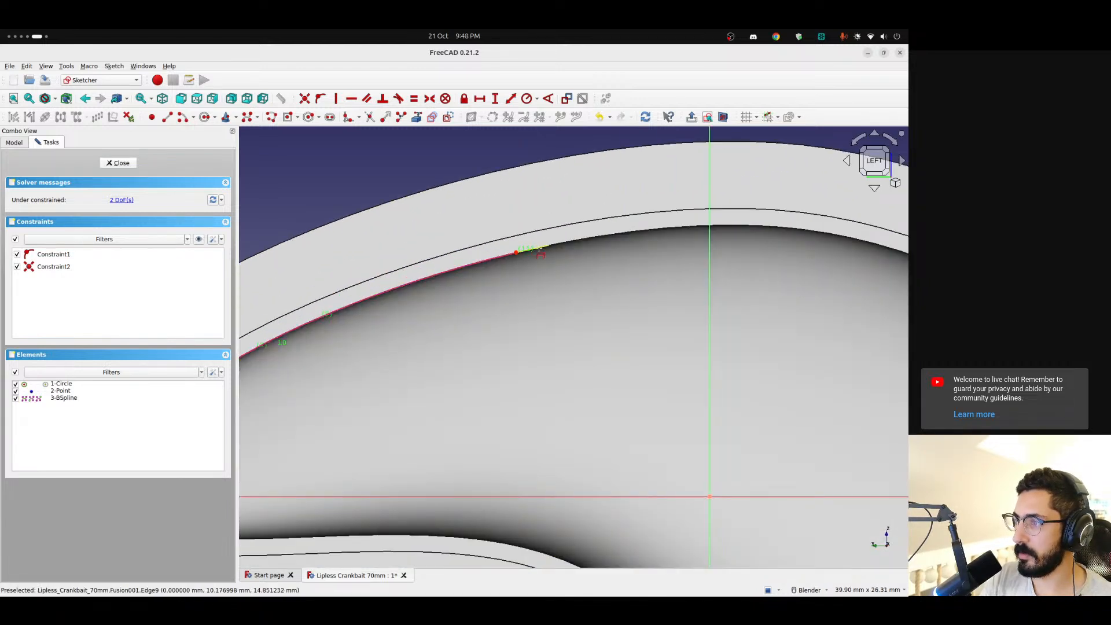
pyautogui.click(583, 240)
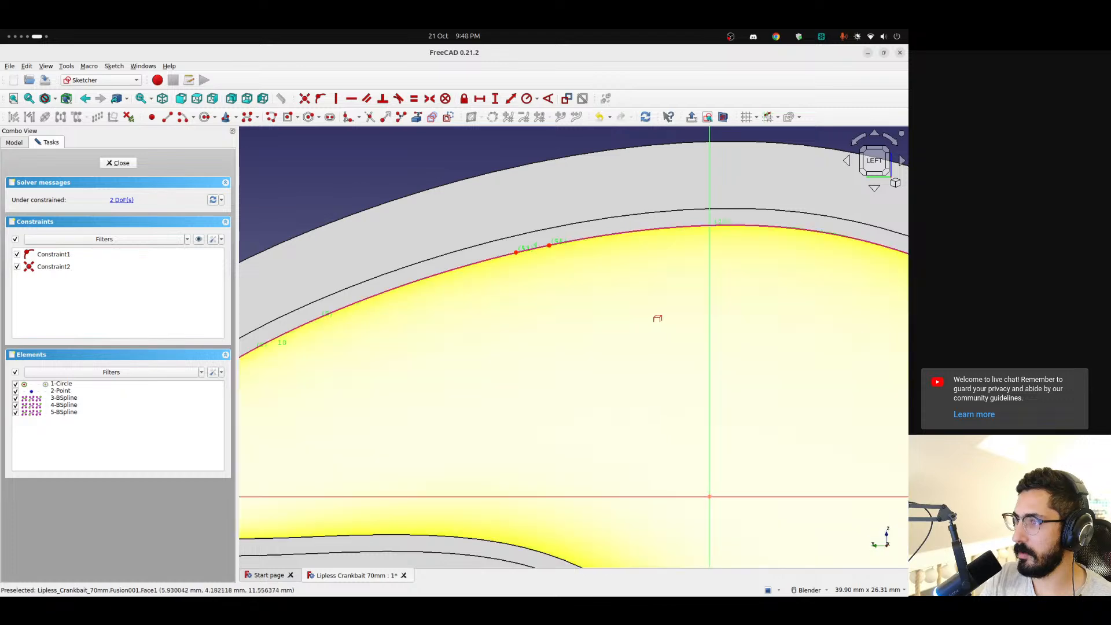
# Link the three lower edges of the curved inner face as external geometry, including the short segment between the two long ones
pyautogui.scroll(-5, 660, 317)
pyautogui.keyDown('shift'); pyautogui.moveTo(666, 315); pyautogui.dragTo(376, 281, button='middle'); pyautogui.keyUp('shift')
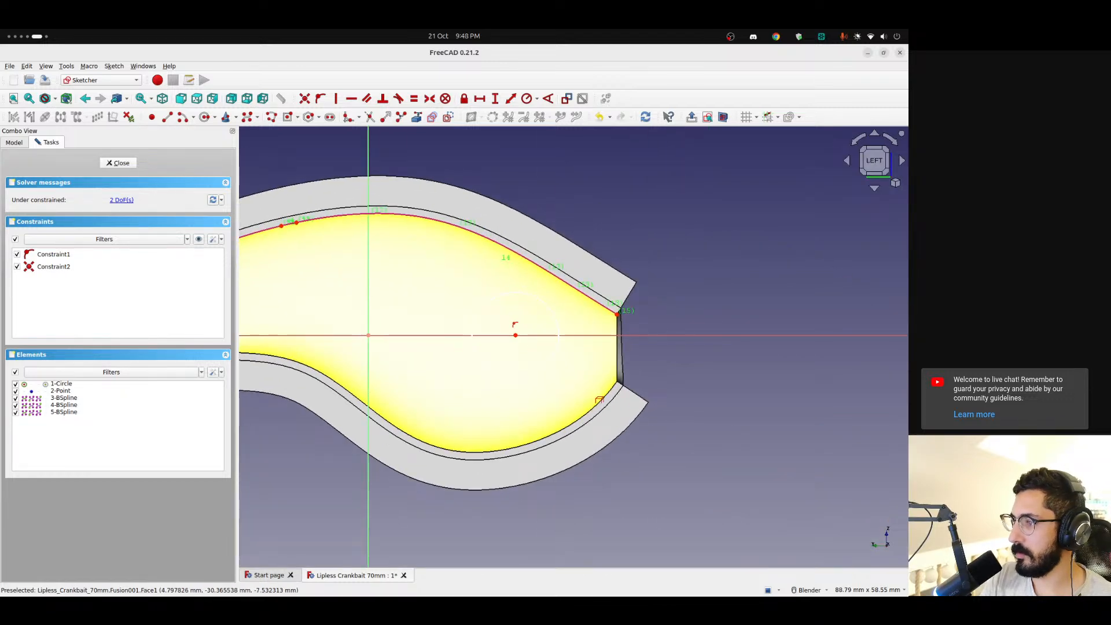
pyautogui.click(603, 398)
pyautogui.keyDown('shift'); pyautogui.moveTo(419, 376); pyautogui.dragTo(616, 329, button='middle'); pyautogui.keyUp('shift')
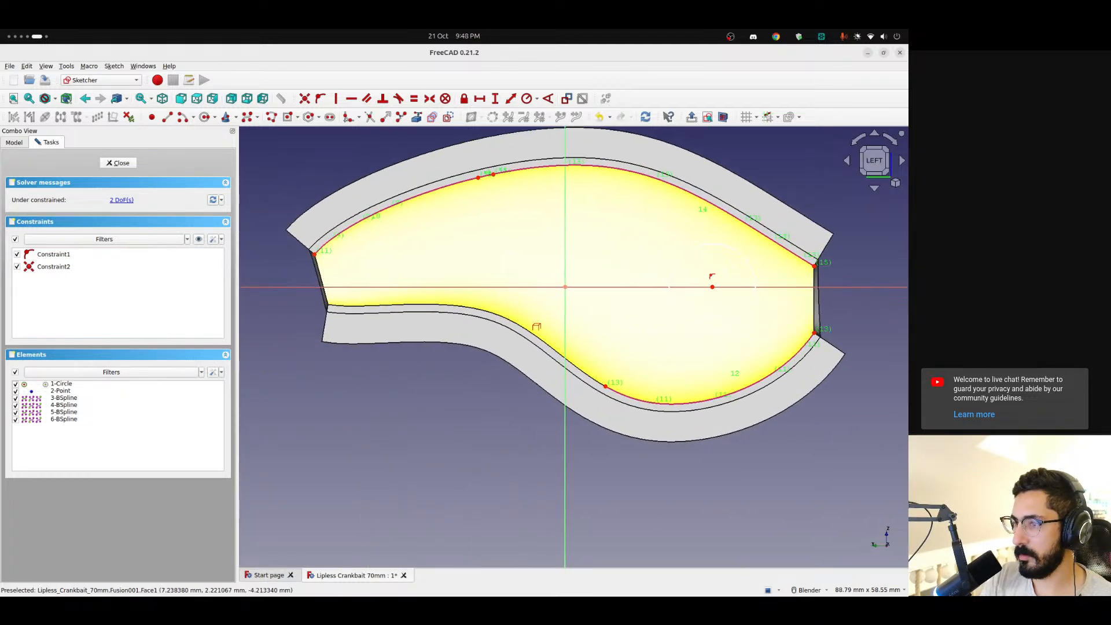
pyautogui.click(412, 303)
pyautogui.scroll(7, 602, 382)
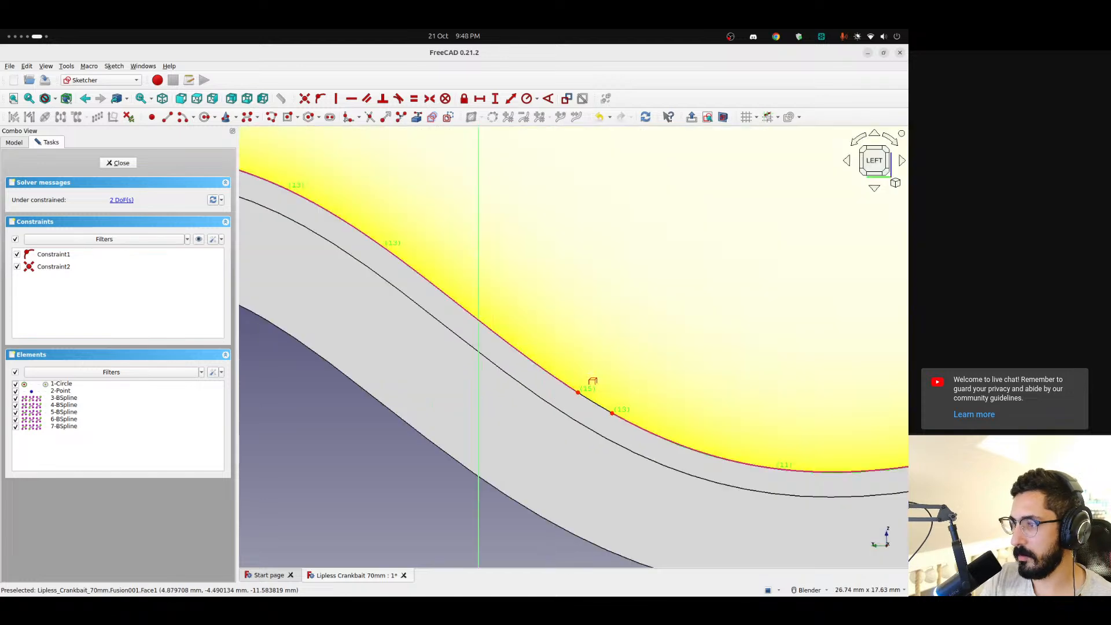
pyautogui.click(599, 410)
pyautogui.scroll(8, 579, 409)
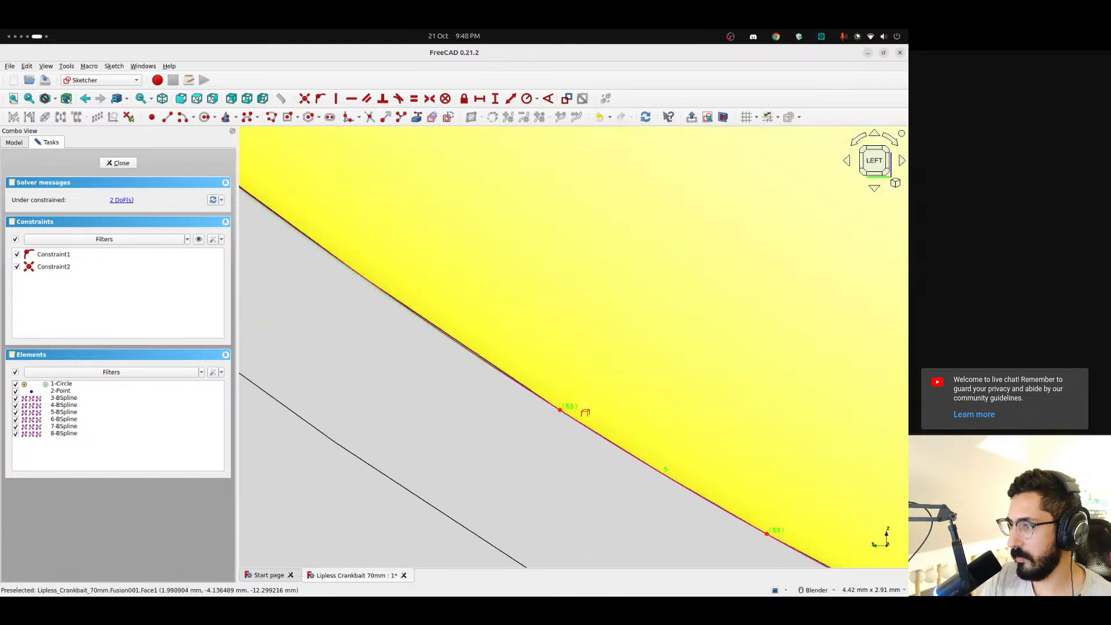
# Link the two end edges of the curved face as external geometry, then close Sketch003 and inspect the mapped shape
pyautogui.scroll(-8, 578, 409)
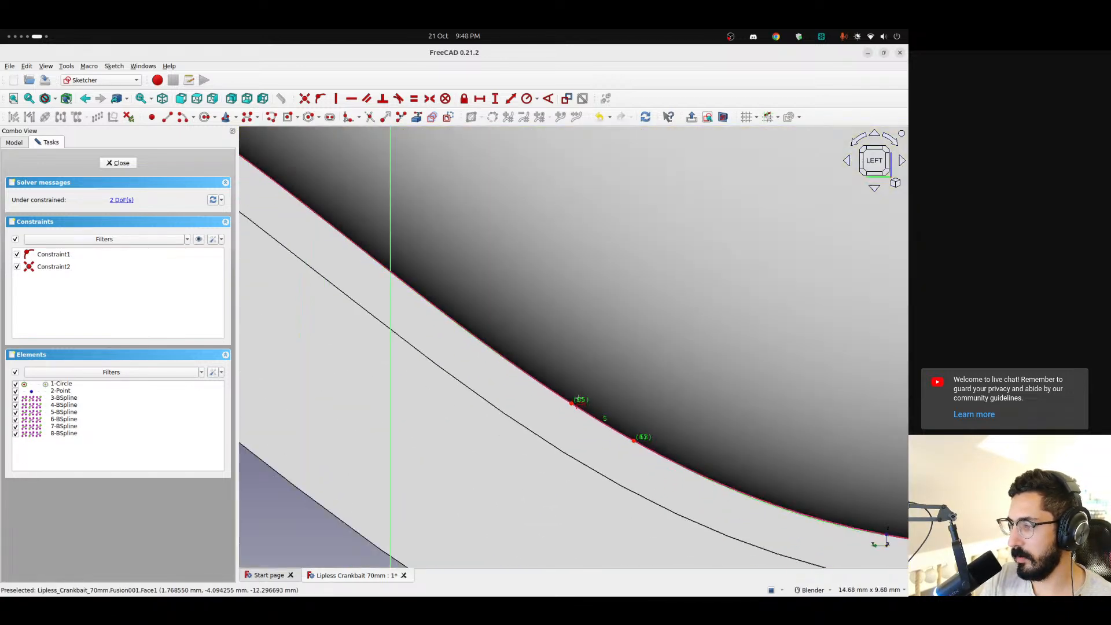
pyautogui.keyDown('shift'); pyautogui.moveTo(767, 400); pyautogui.dragTo(792, 404, button='middle'); pyautogui.keyUp('shift')
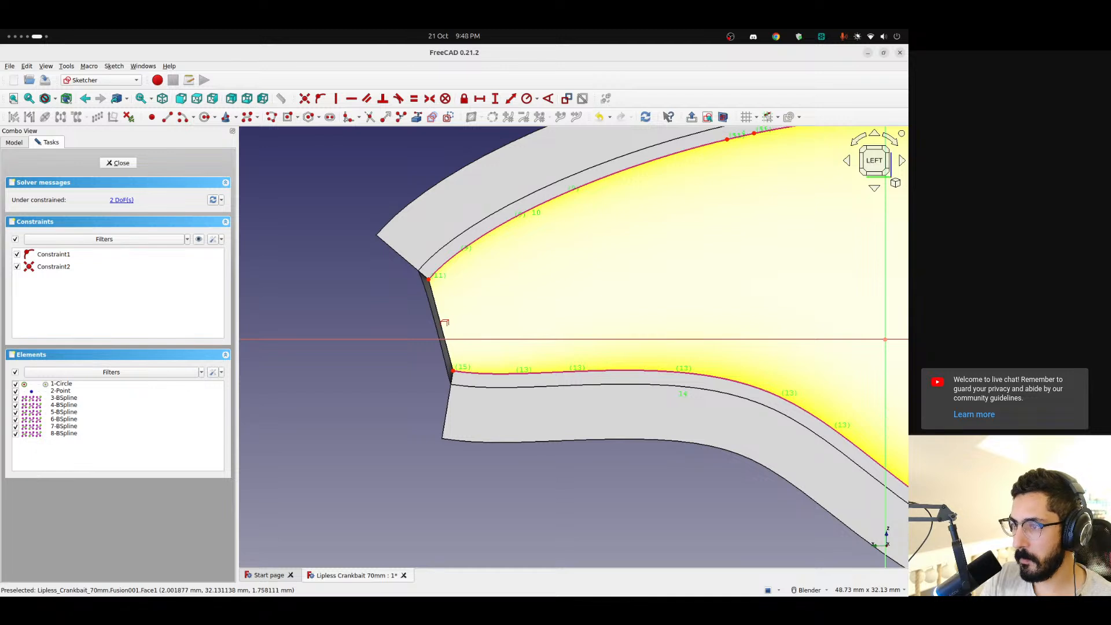
pyautogui.click(439, 322)
pyautogui.scroll(-5, 505, 292)
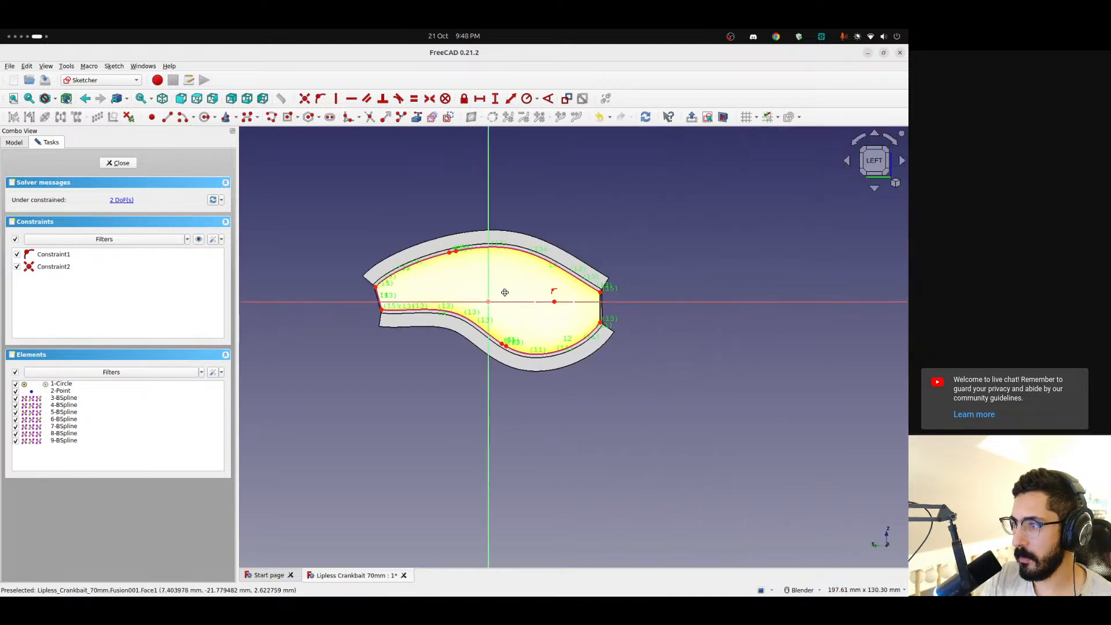
pyautogui.scroll(5, 663, 306)
pyautogui.click(505, 307)
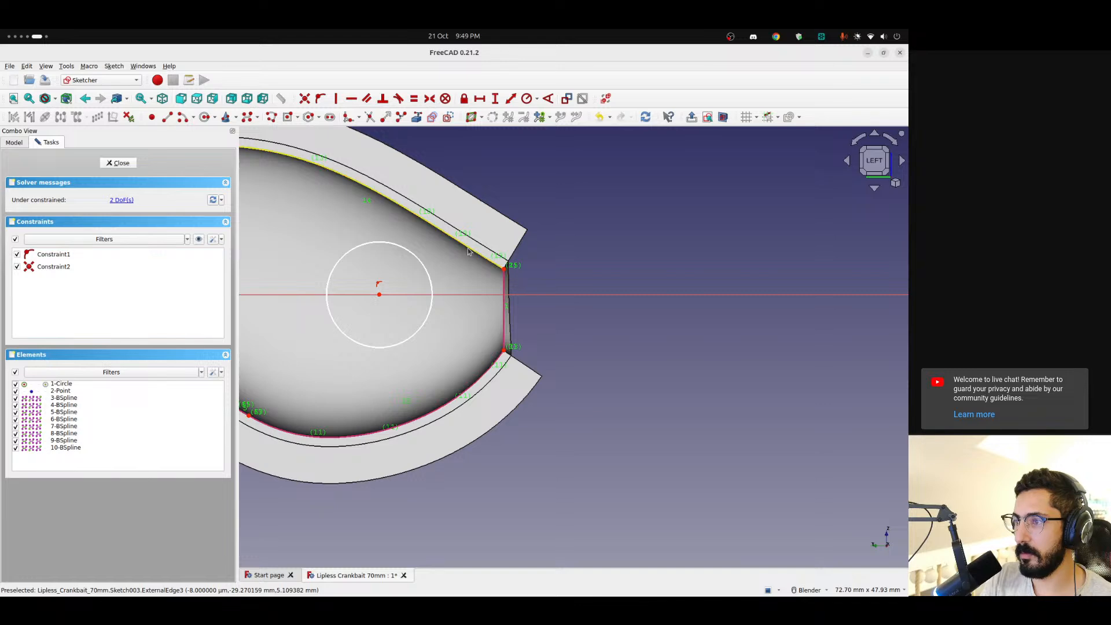
pyautogui.moveTo(582, 230)
pyautogui.mouseDown(button='middle')
pyautogui.moveTo(387, 275)
pyautogui.moveTo(384, 305)
pyautogui.moveTo(450, 251)
pyautogui.mouseUp(button='middle')
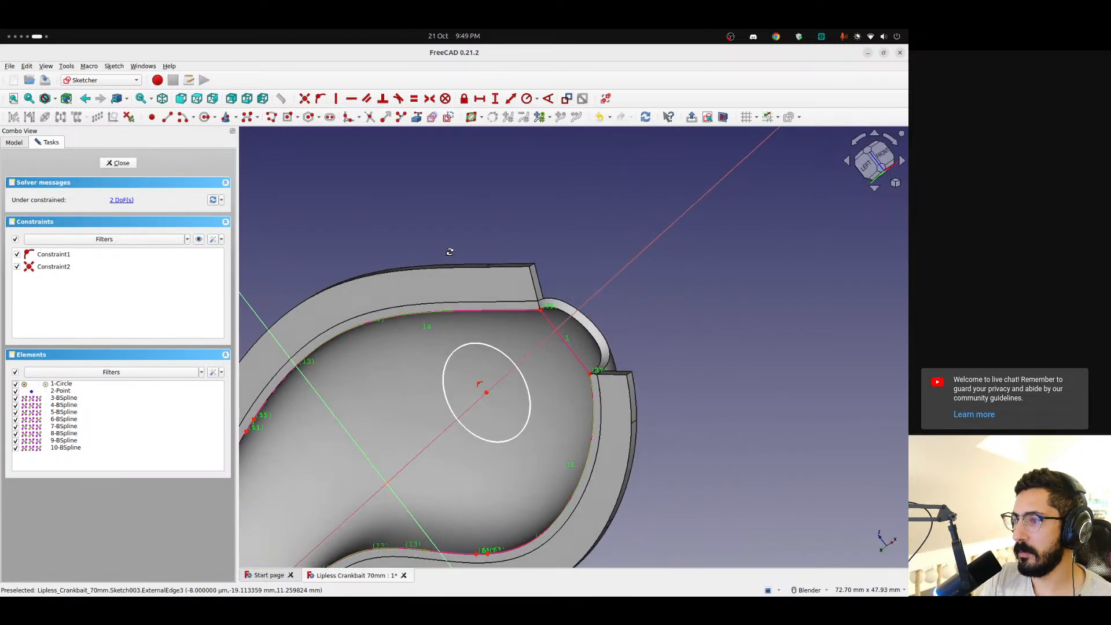
pyautogui.click(117, 163)
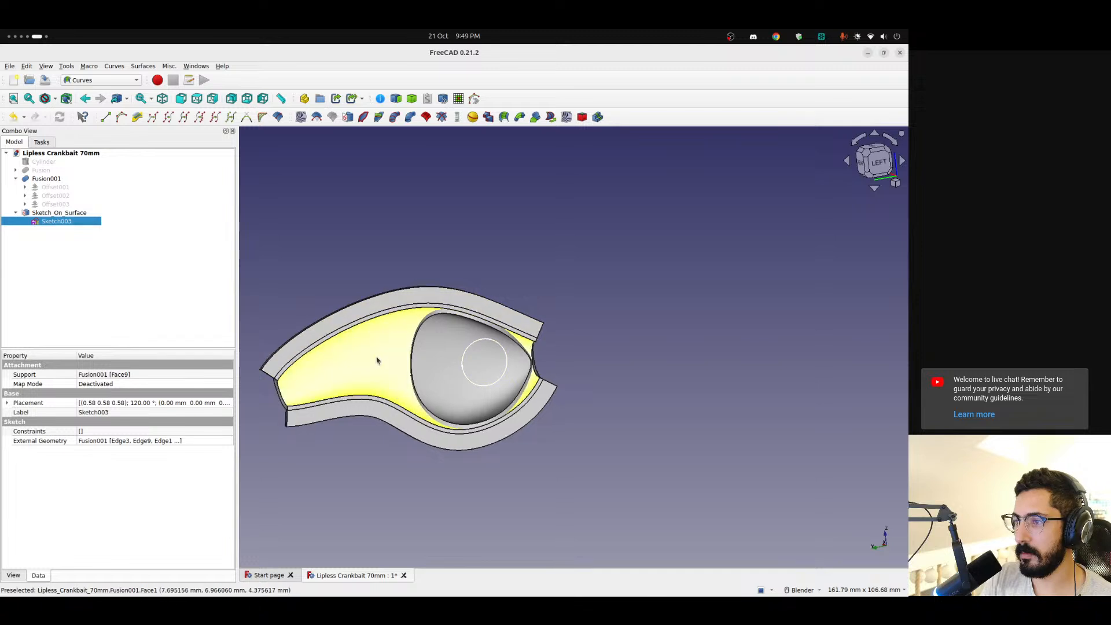
# Try to switch the linked outline edges in Sketch003 between construction and normal geometry, then close the sketch
pyautogui.moveTo(377, 360)
pyautogui.mouseDown(button='middle')
pyautogui.moveTo(565, 322)
pyautogui.moveTo(692, 347)
pyautogui.moveTo(515, 367)
pyautogui.moveTo(364, 342)
pyautogui.mouseUp(button='middle')
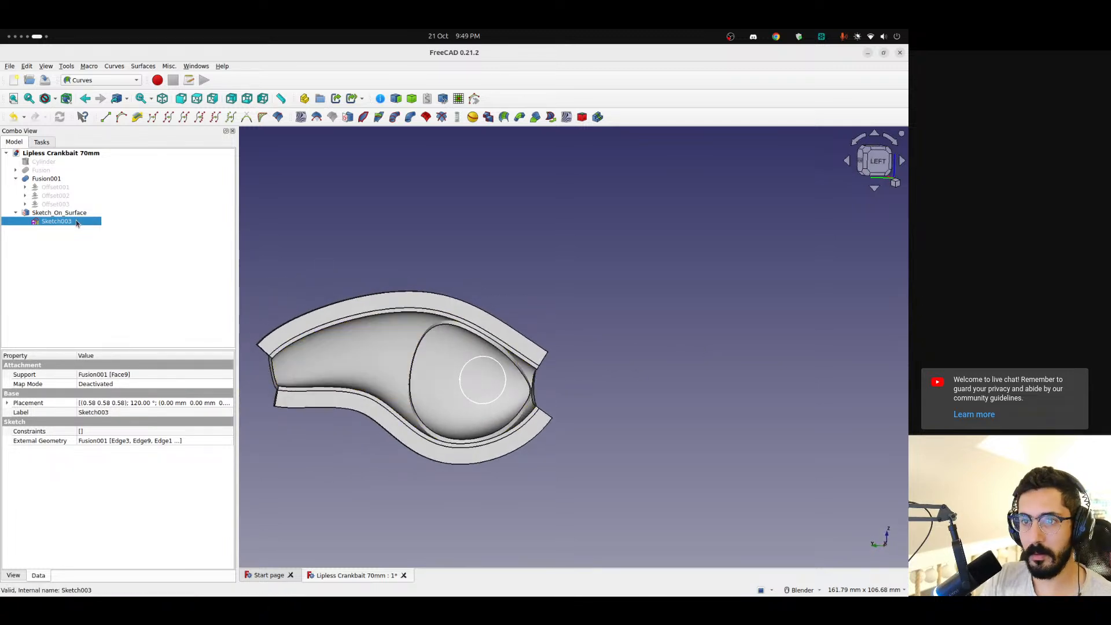
pyautogui.doubleClick(56, 221)
pyautogui.scroll(5, 682, 336)
pyautogui.click(610, 342)
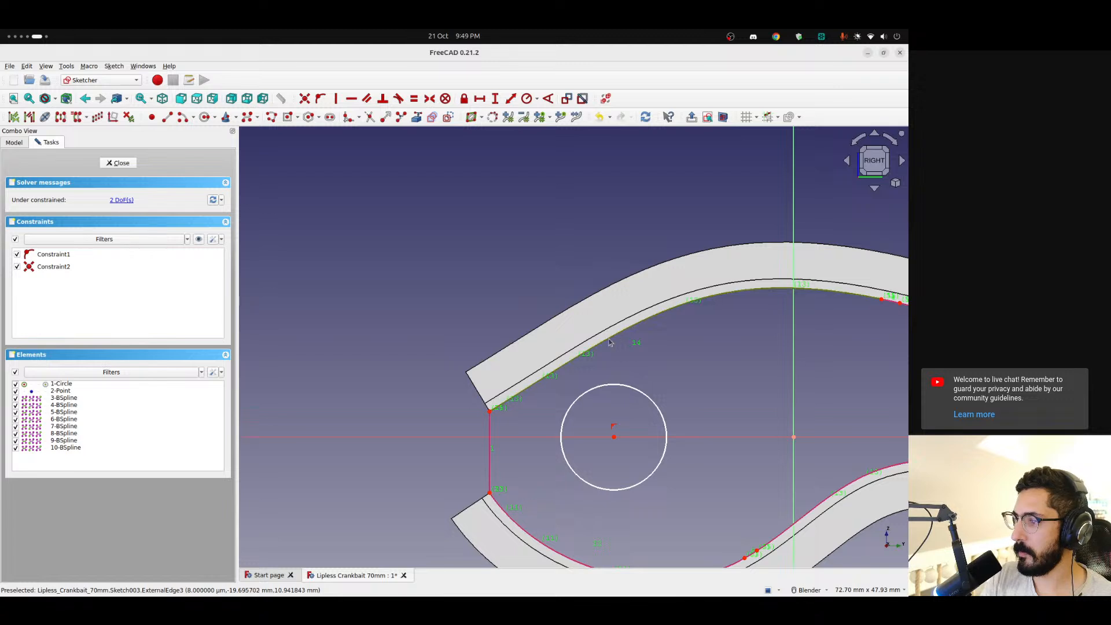
pyautogui.click(488, 435)
pyautogui.click(521, 517)
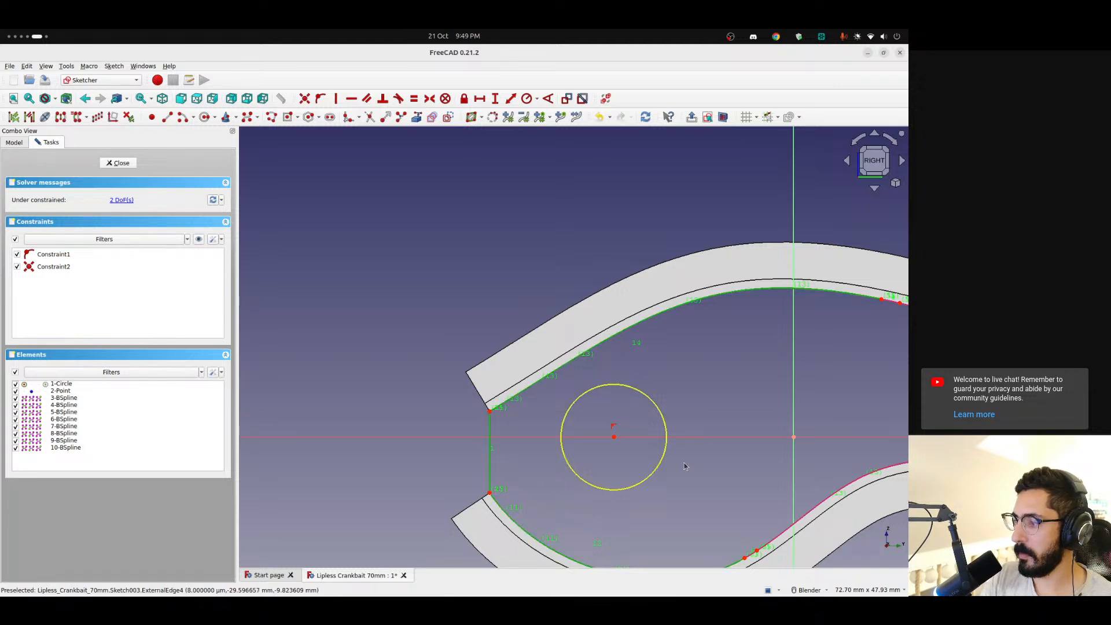
pyautogui.keyDown('shift'); pyautogui.moveTo(757, 398); pyautogui.dragTo(514, 362, button='middle'); pyautogui.keyUp('shift')
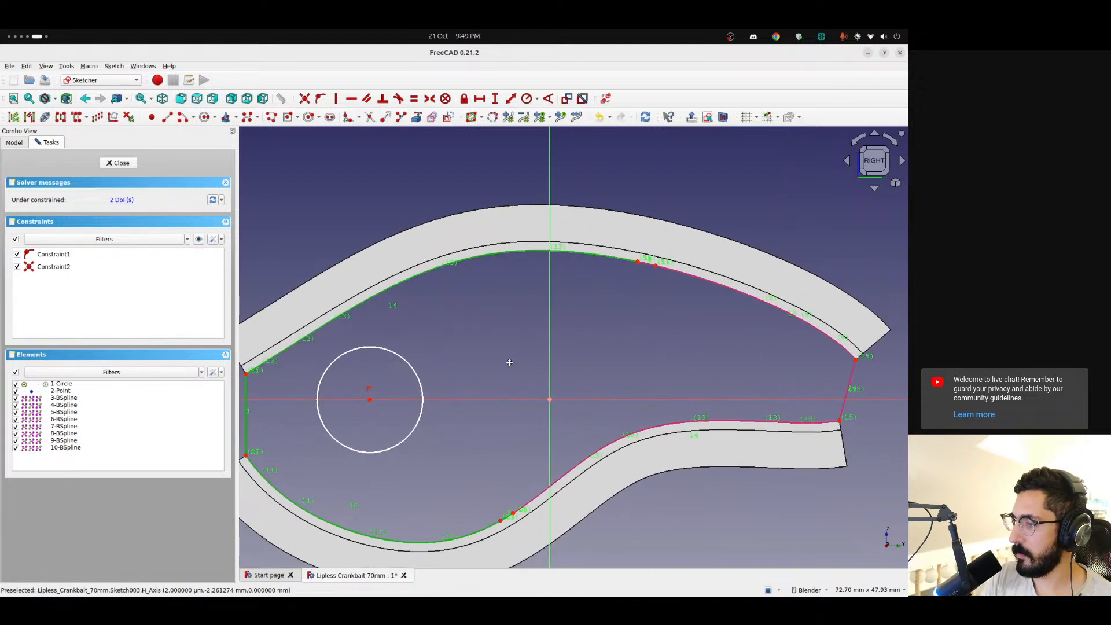
pyautogui.click(590, 464)
pyautogui.click(850, 394)
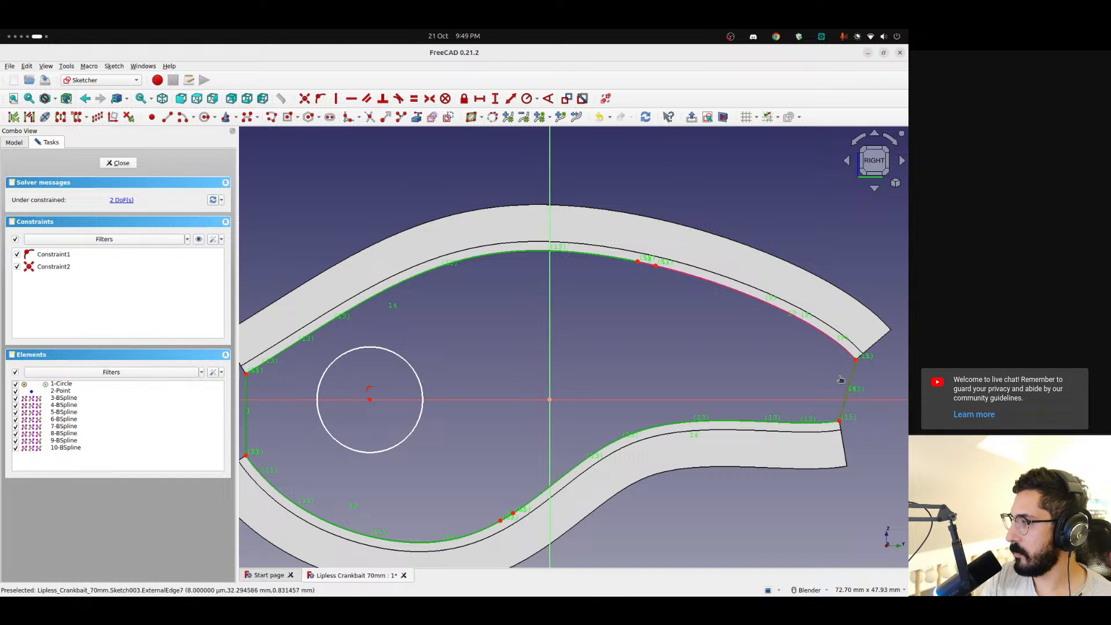
pyautogui.click(821, 331)
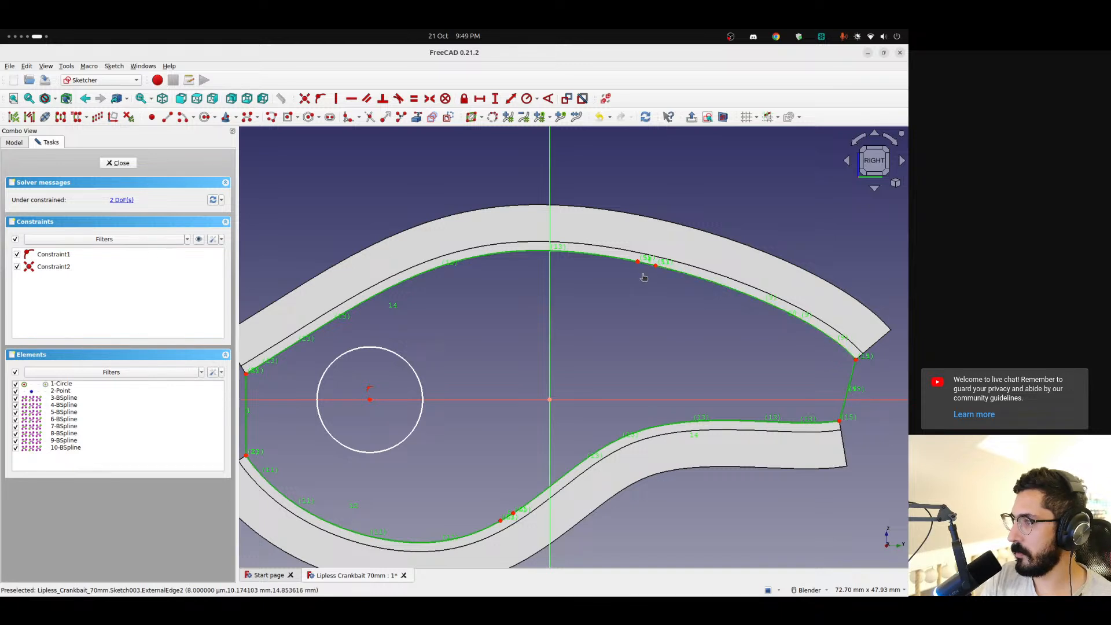
pyautogui.click(448, 118)
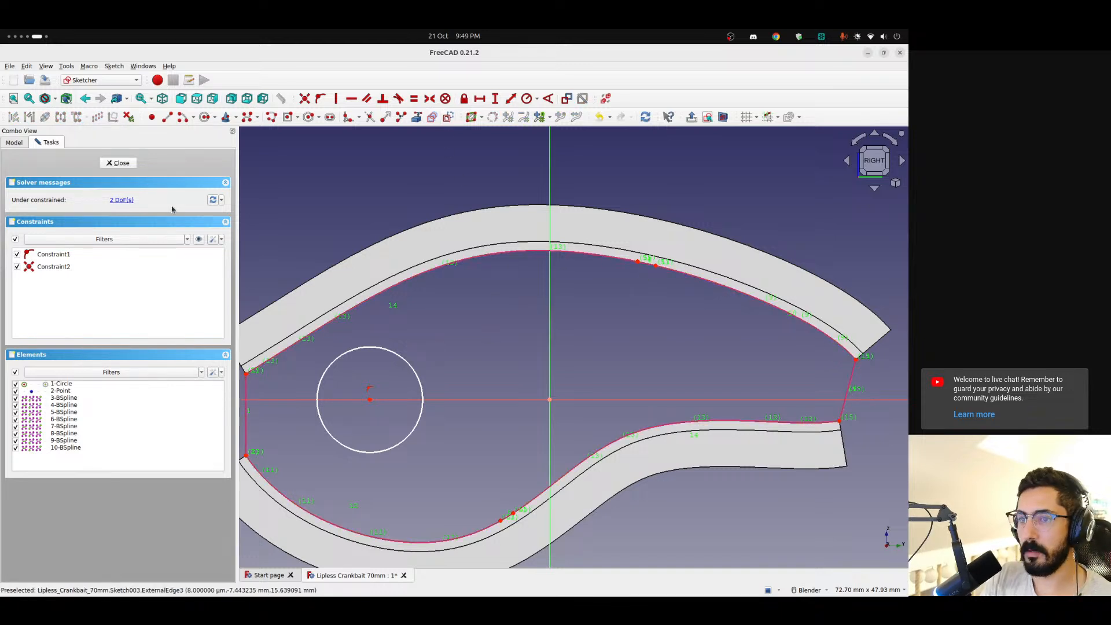
pyautogui.click(119, 163)
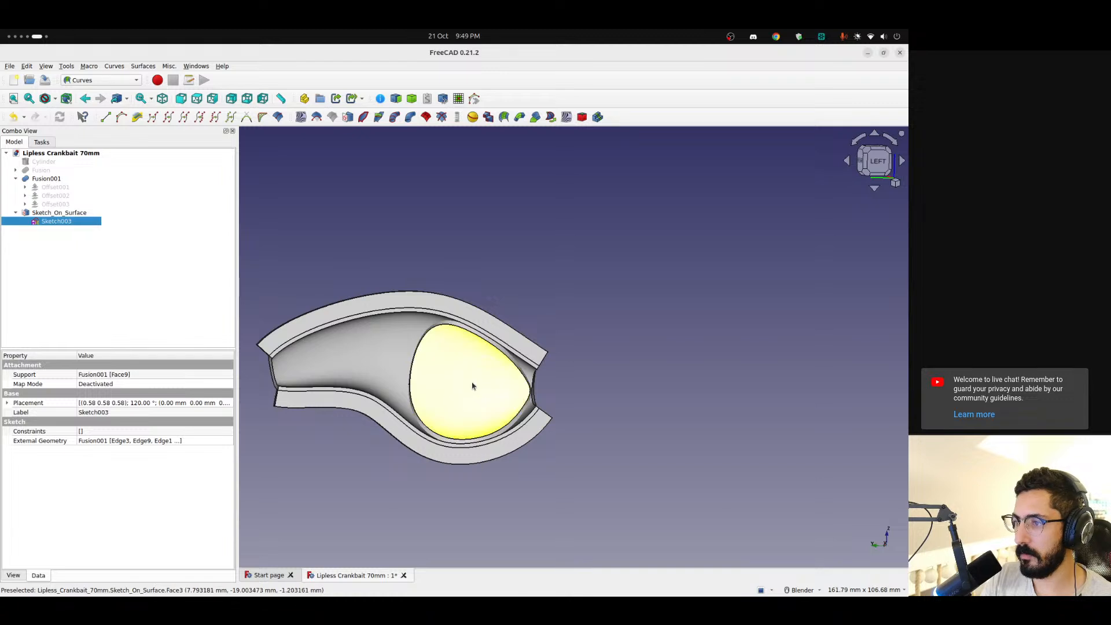
# Reopen Sketch003 and delete all the linked external edges around the curved face
pyautogui.doubleClick(80, 222)
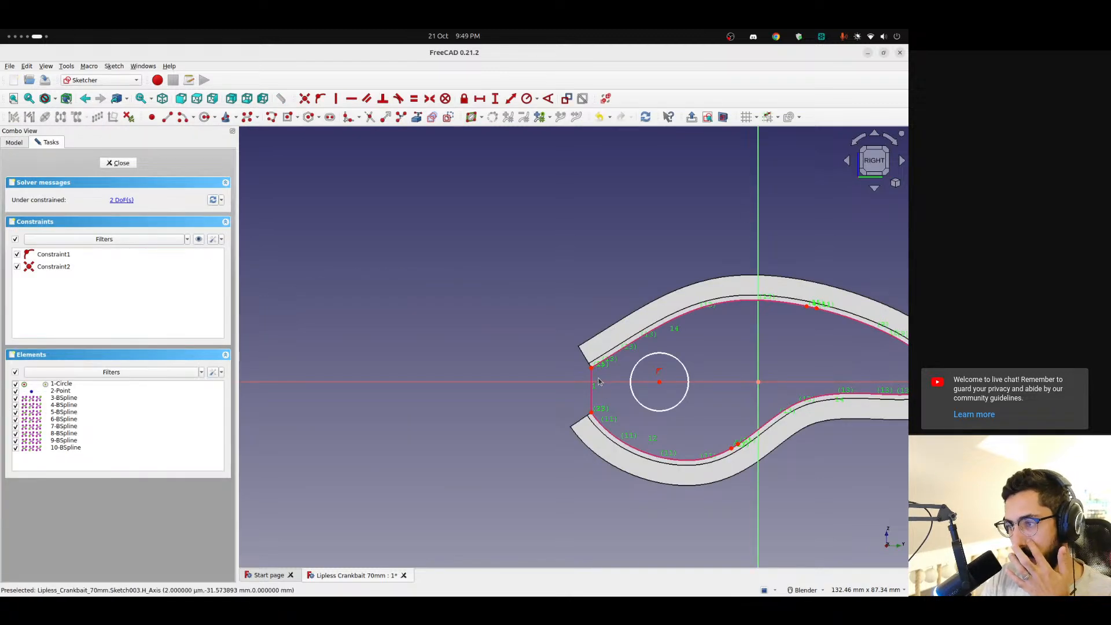
pyautogui.click(635, 343)
pyautogui.keyDown('shift'); pyautogui.moveTo(712, 339); pyautogui.dragTo(475, 337, button='middle'); pyautogui.keyUp('shift')
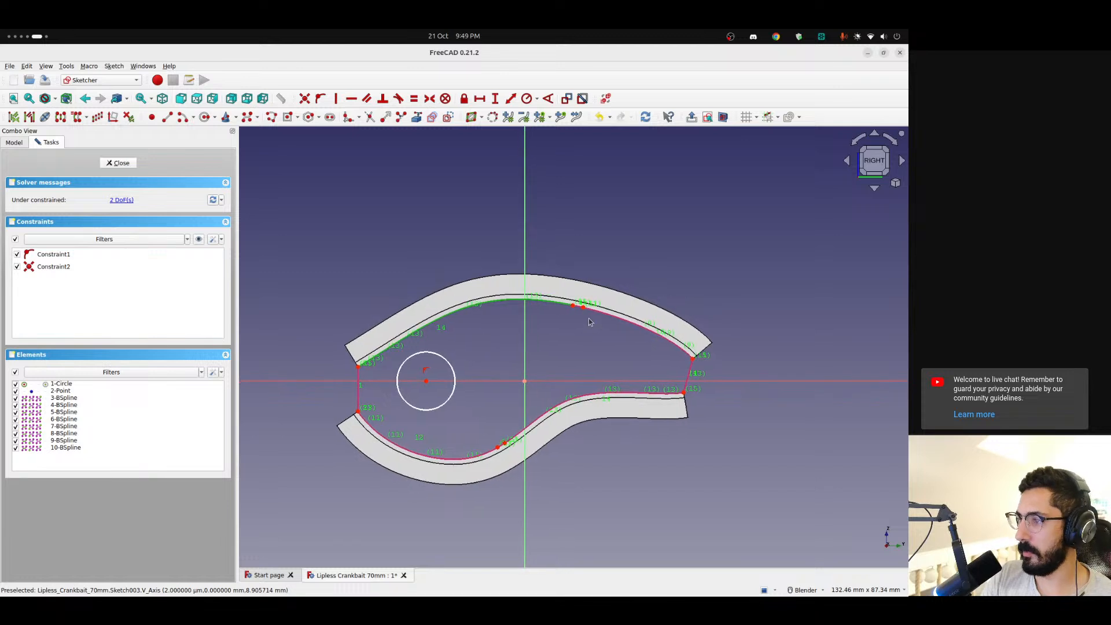
pyautogui.click(623, 322)
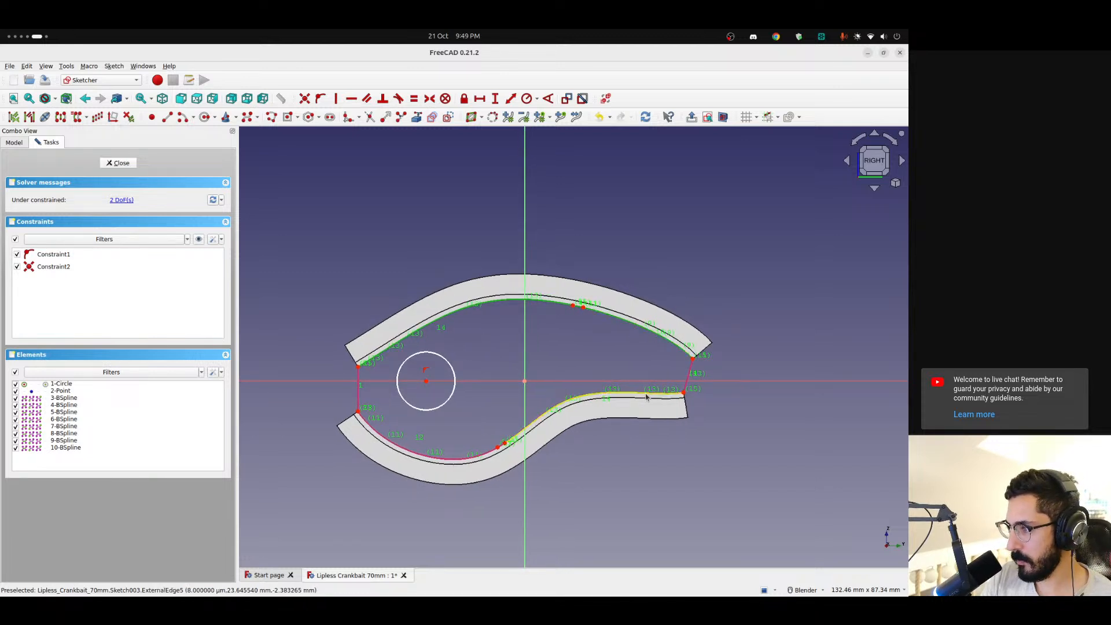
pyautogui.click(647, 396)
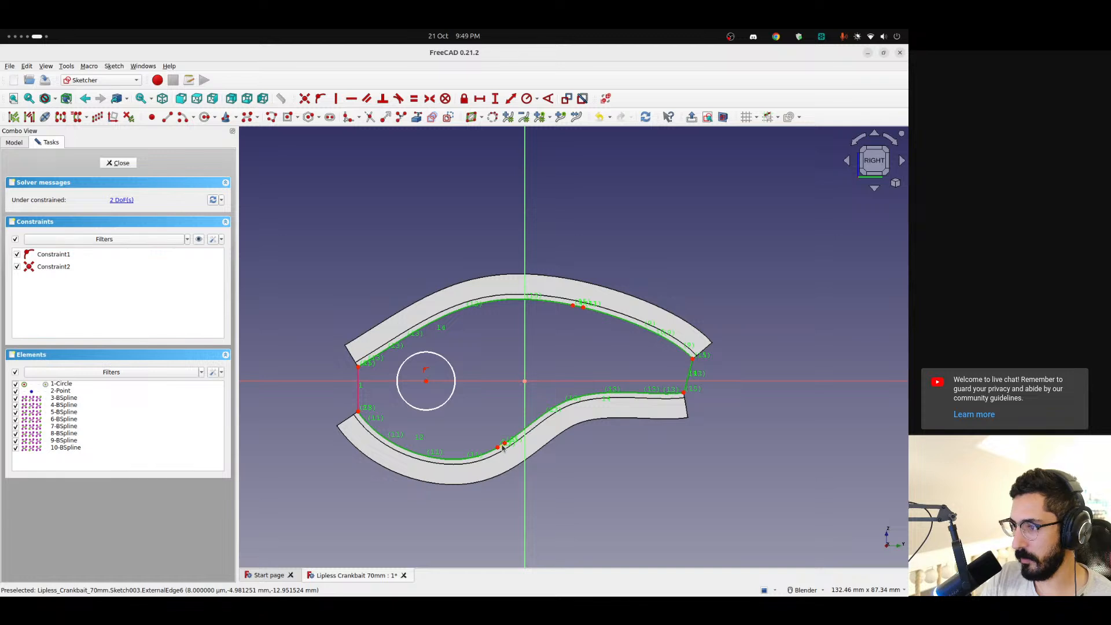
pyautogui.press('Delete')
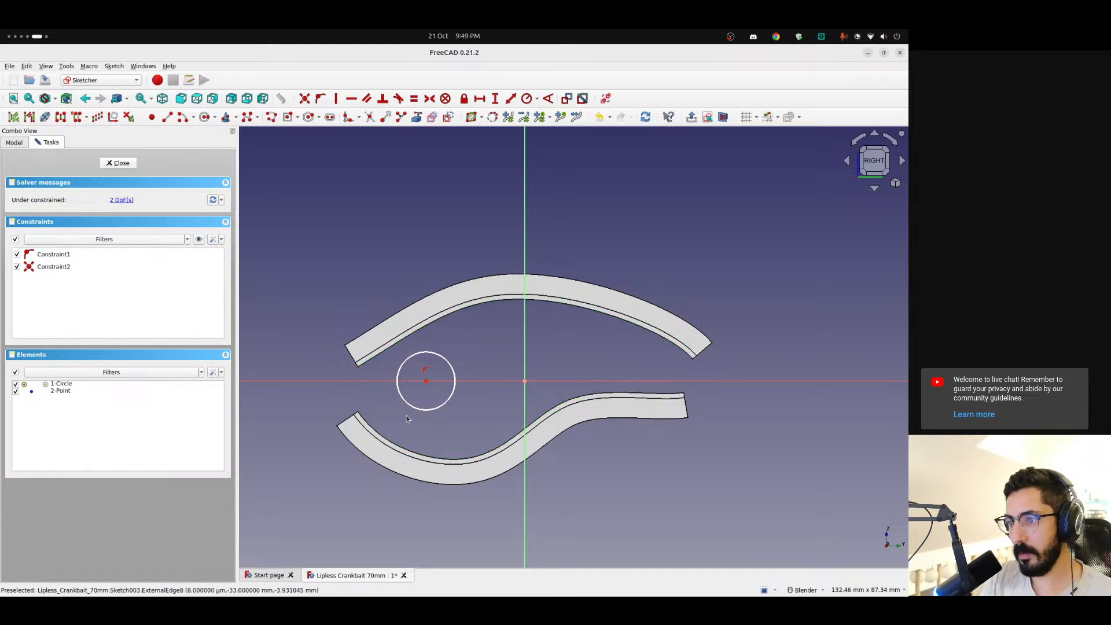
# Draw seven connected lines across the end near the circle, along the shell's upper inner edge, and down its far end
pyautogui.click(167, 118)
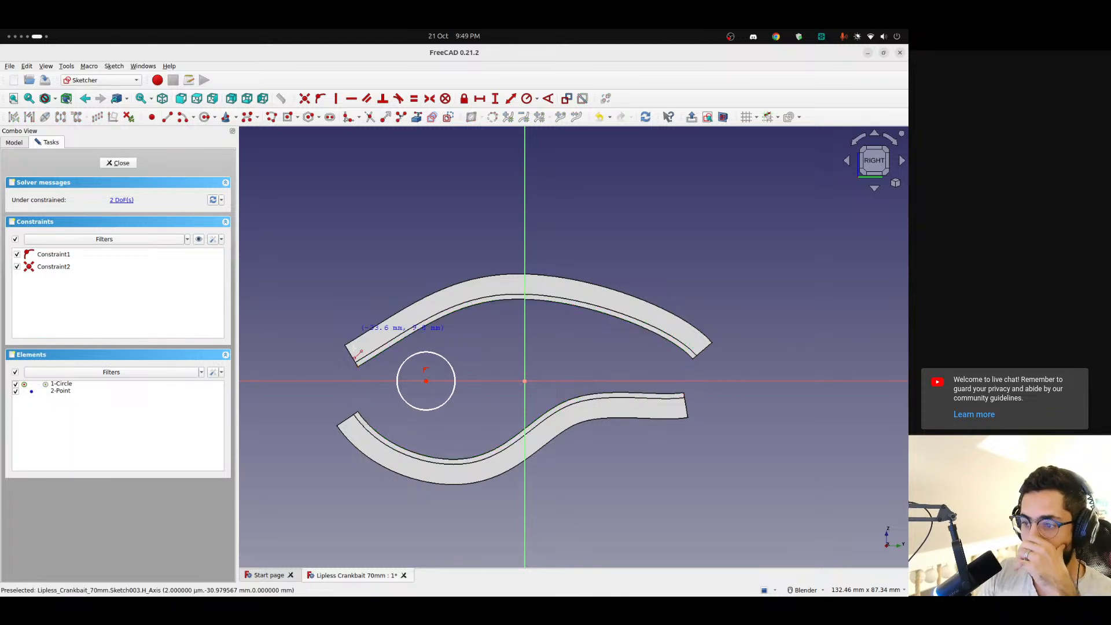
pyautogui.click(359, 412)
pyautogui.click(359, 368)
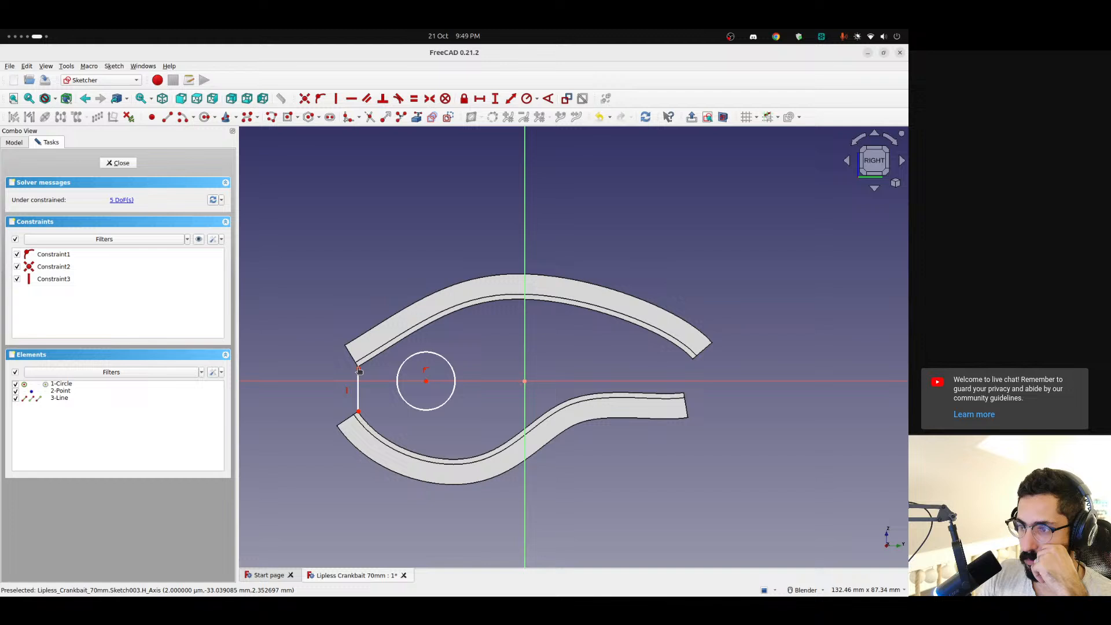
pyautogui.click(449, 313)
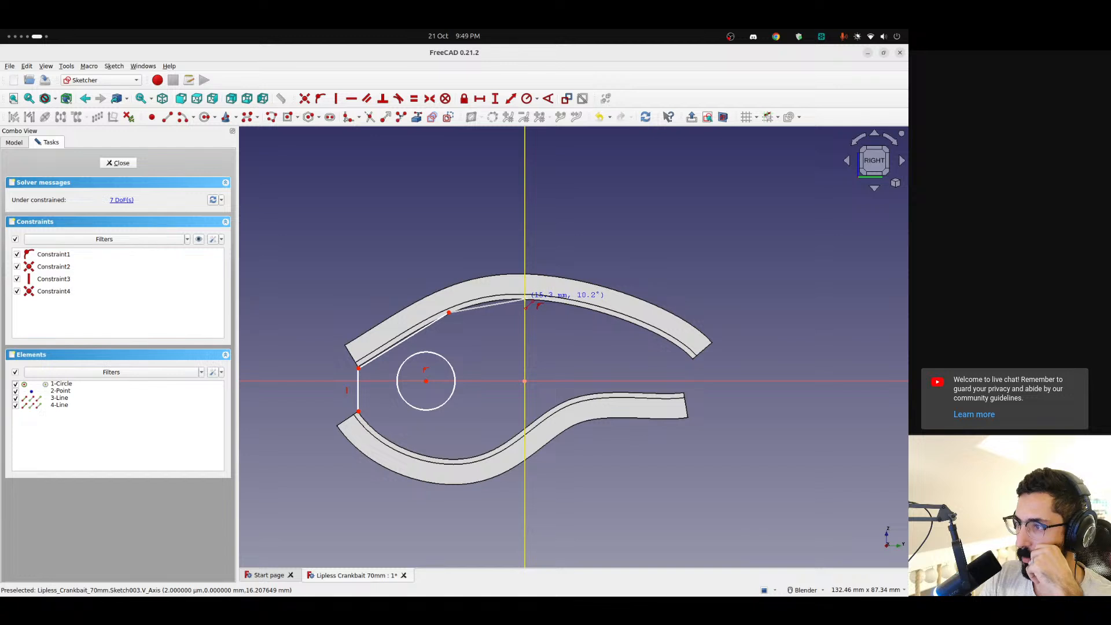
pyautogui.click(525, 299)
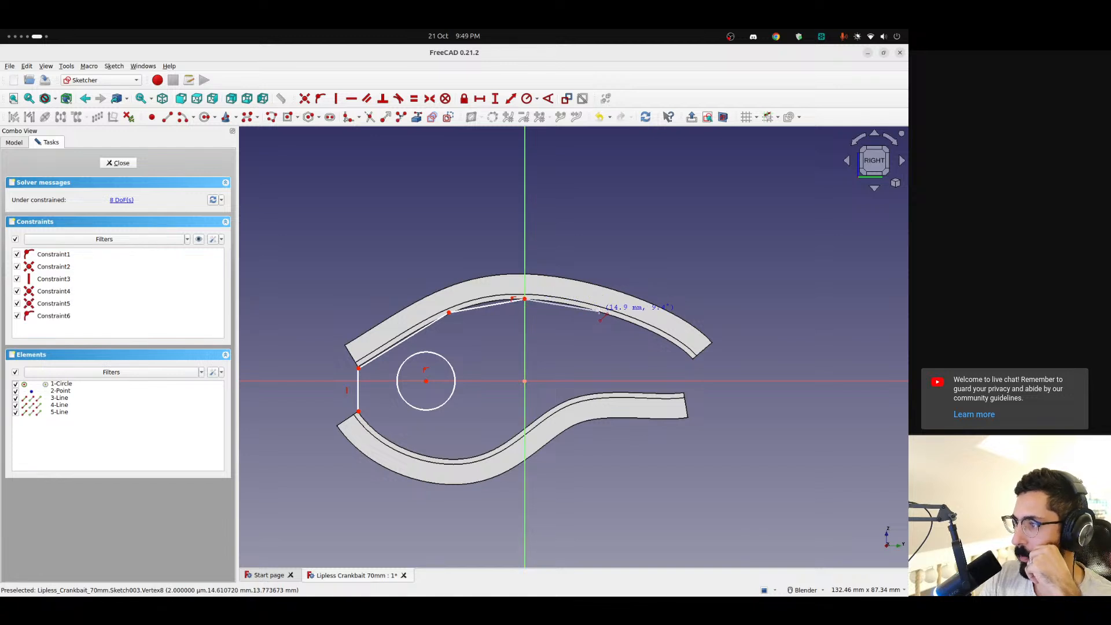
pyautogui.click(599, 312)
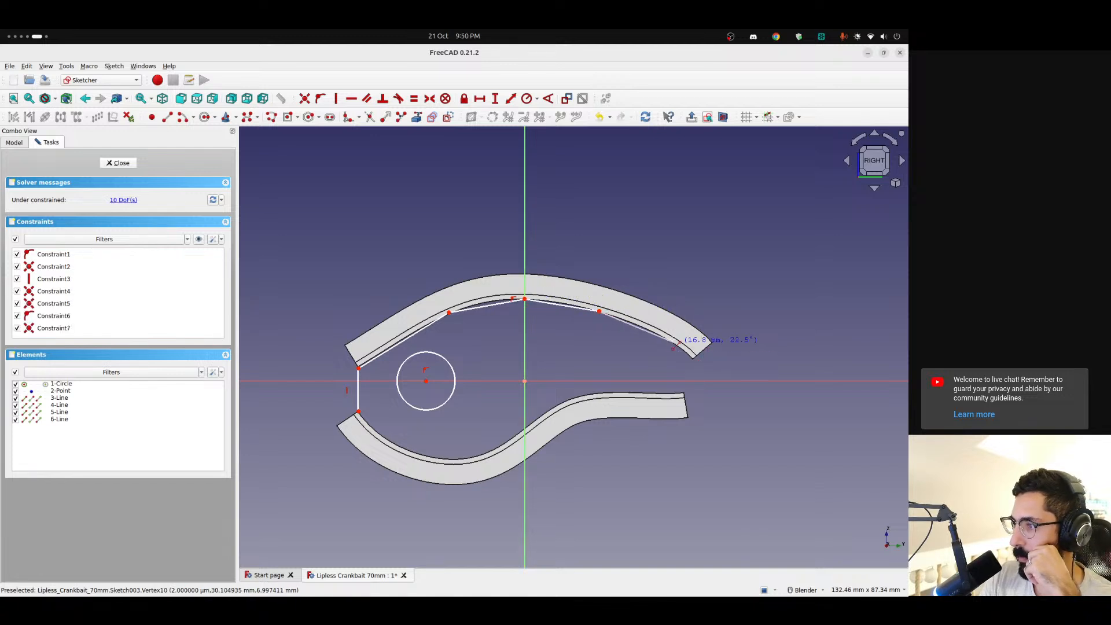
pyautogui.click(659, 334)
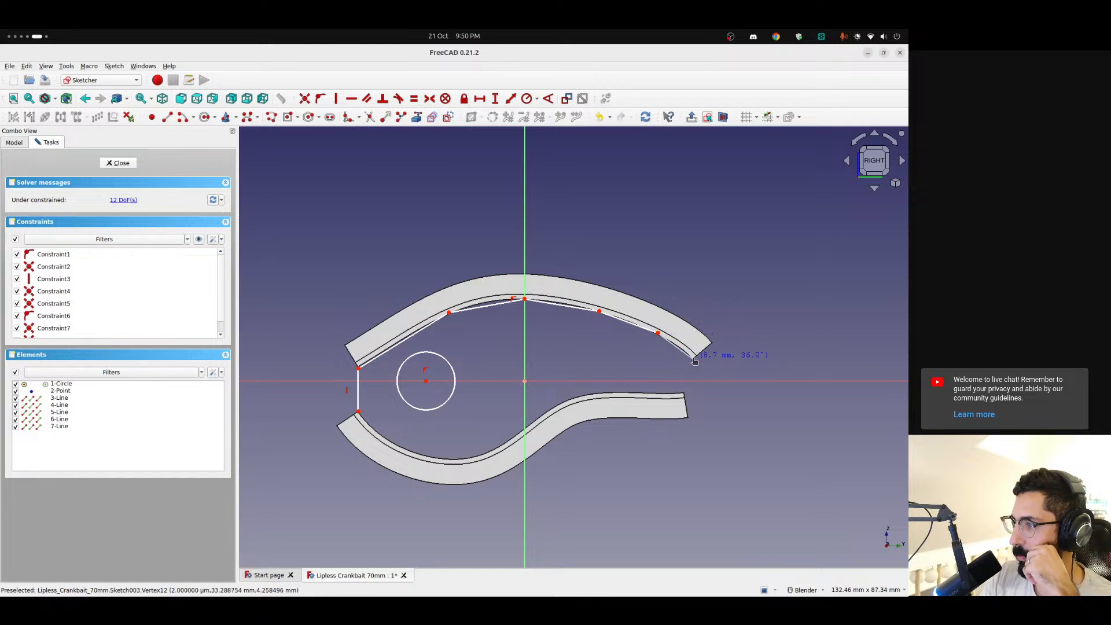
pyautogui.click(695, 360)
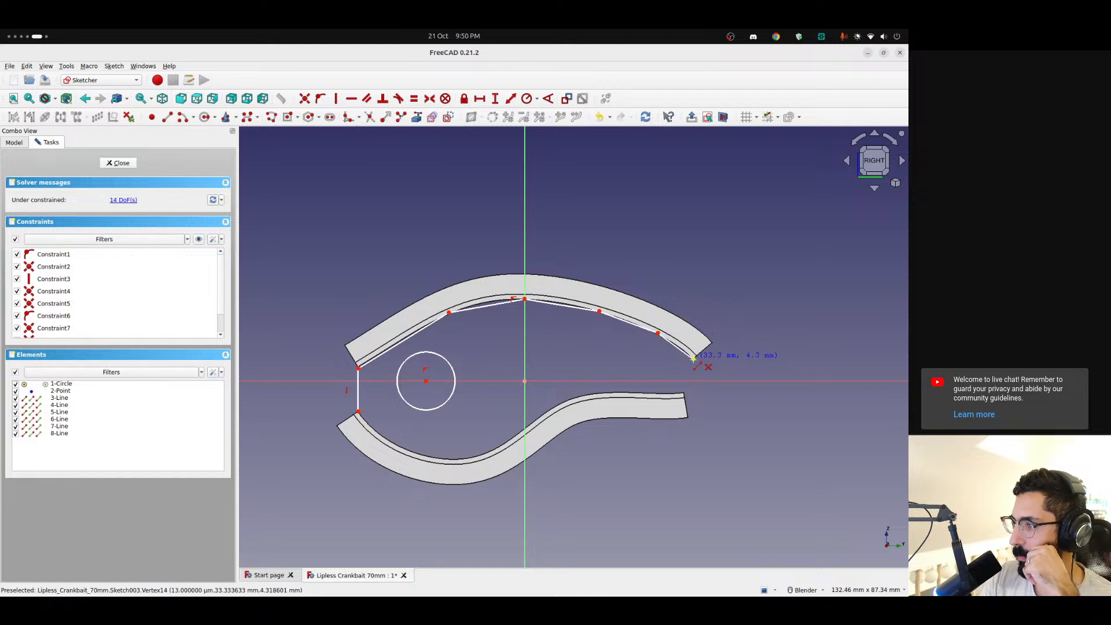
pyautogui.click(684, 394)
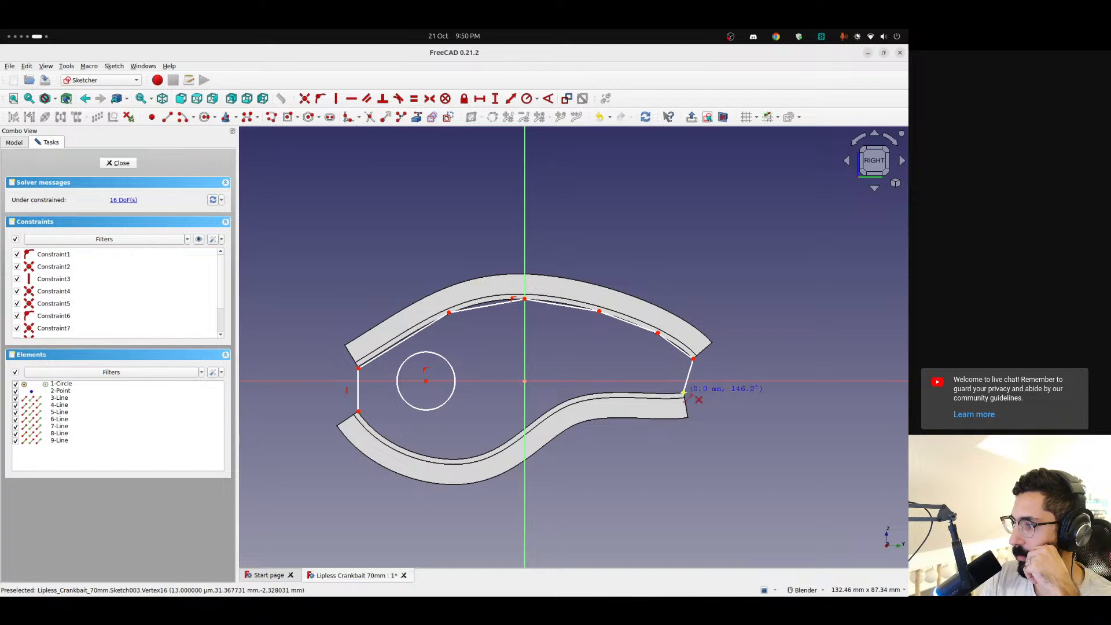
pyautogui.click(657, 402)
pyautogui.click(683, 394)
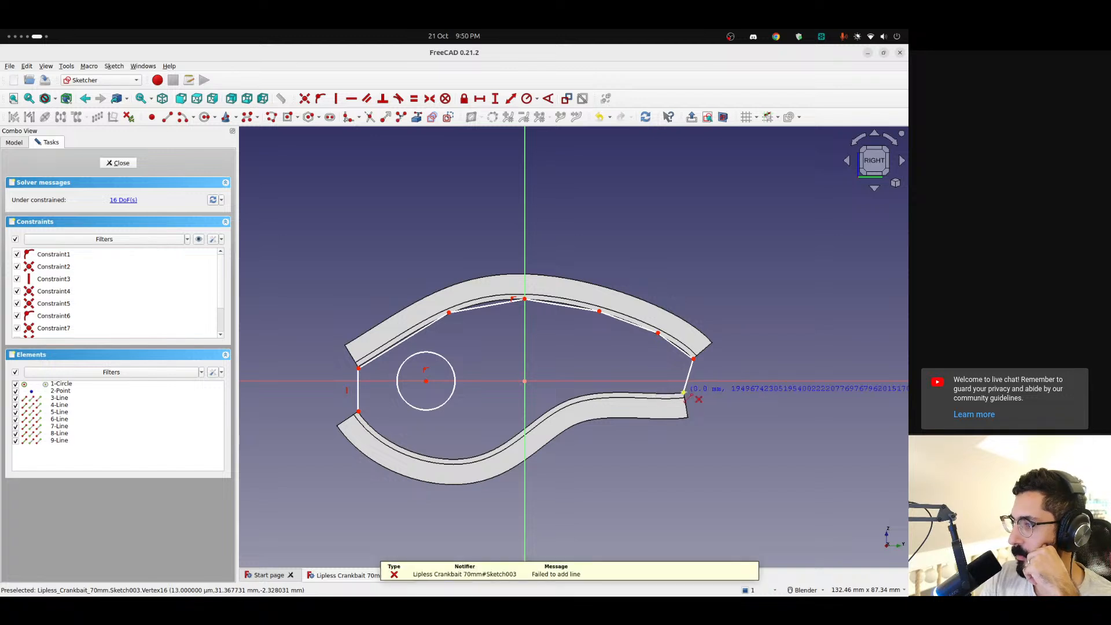
pyautogui.press('Escape')
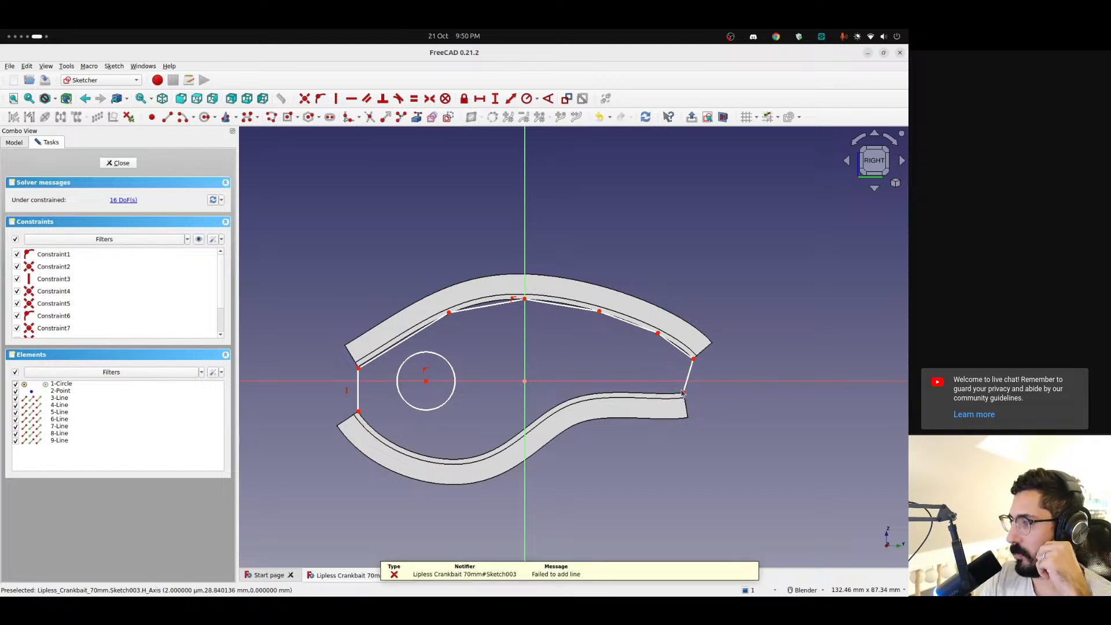
# Draw six connected lines along the shell's lower inner edge back to the first point, starting with a horizontal line, to close the outline
pyautogui.click(167, 116)
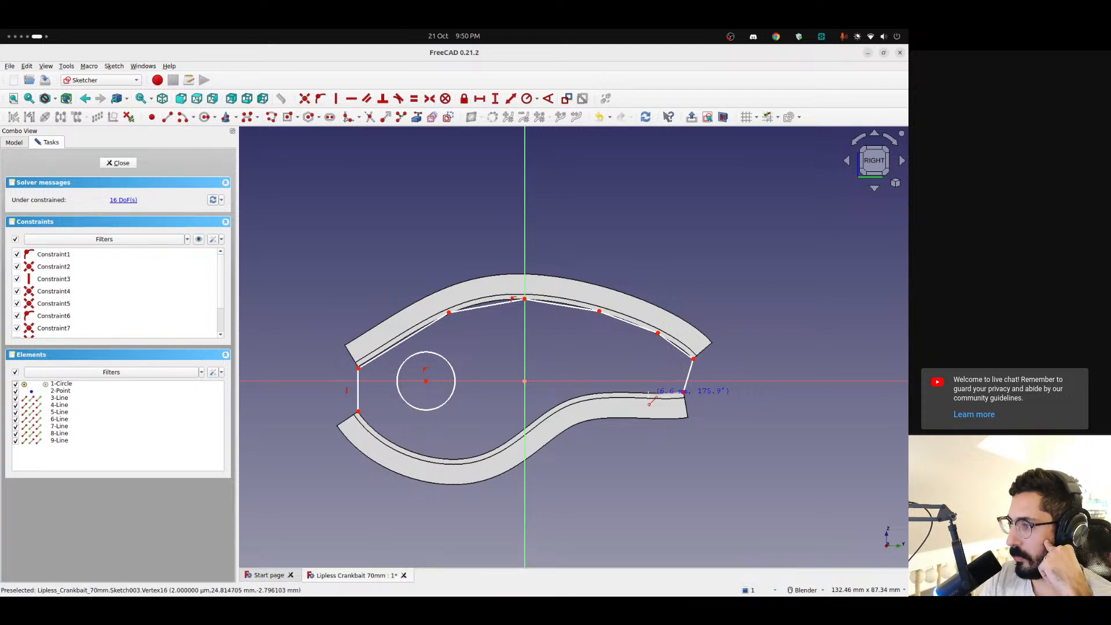
pyautogui.click(595, 393)
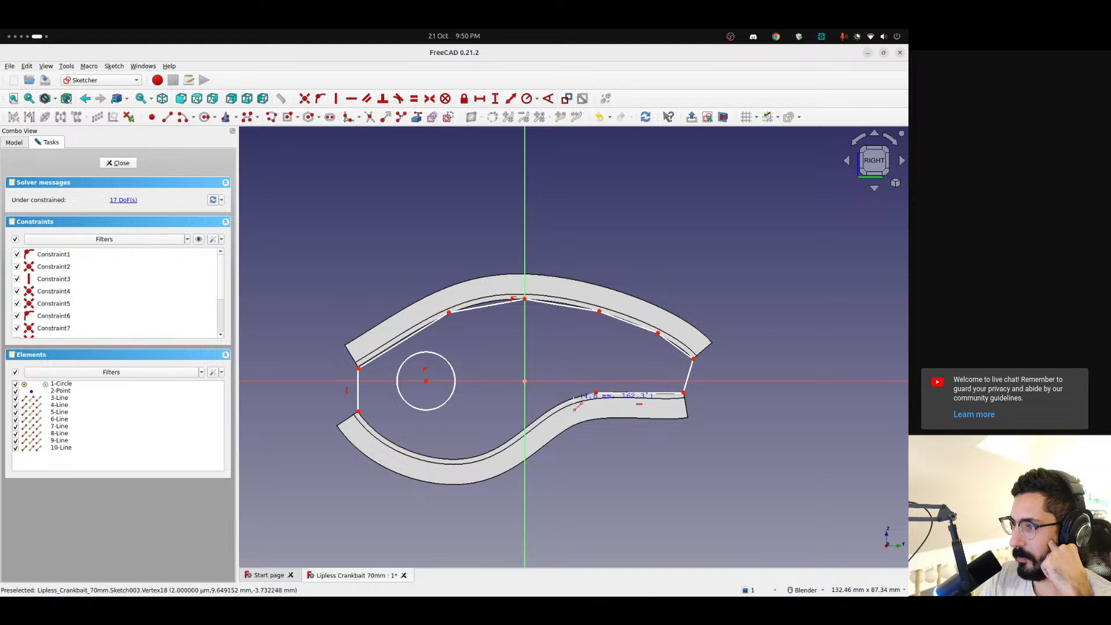
pyautogui.click(558, 405)
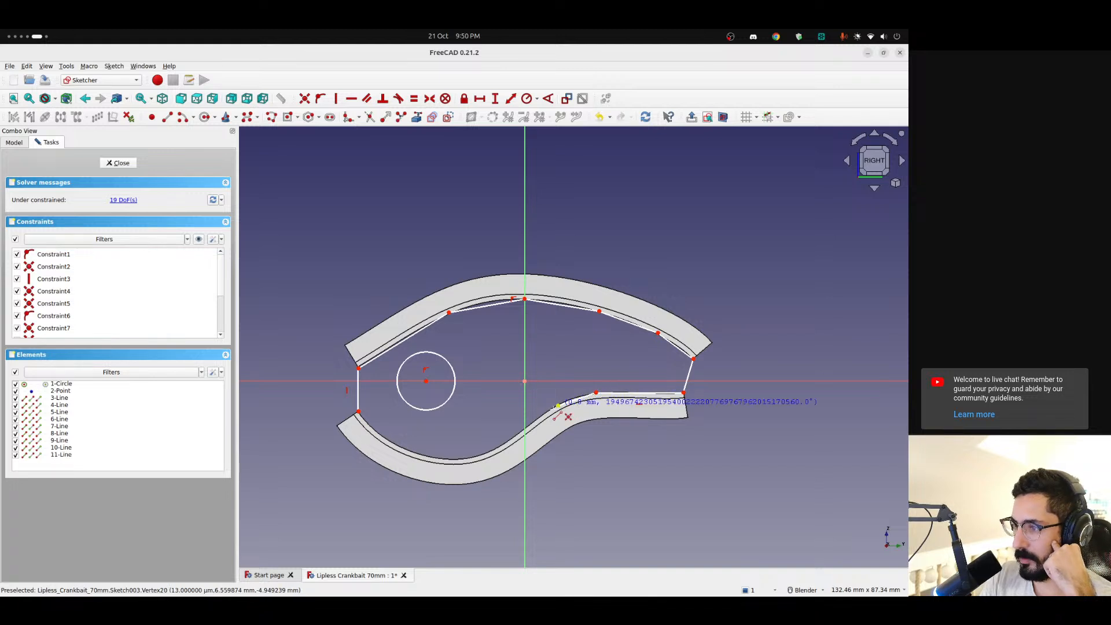
pyautogui.click(509, 441)
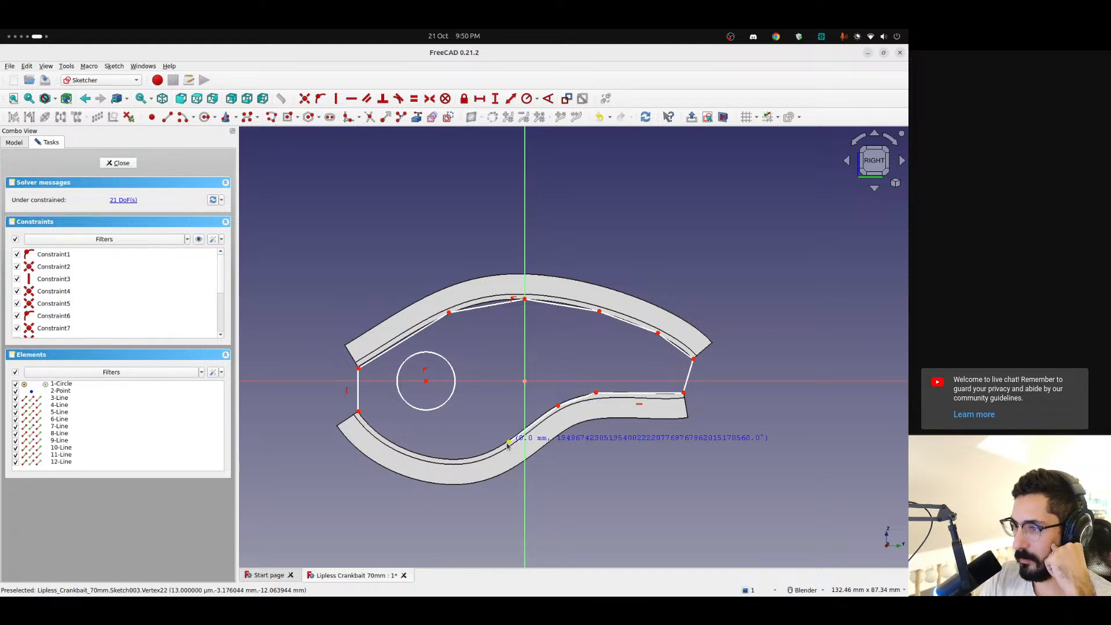
pyautogui.click(457, 460)
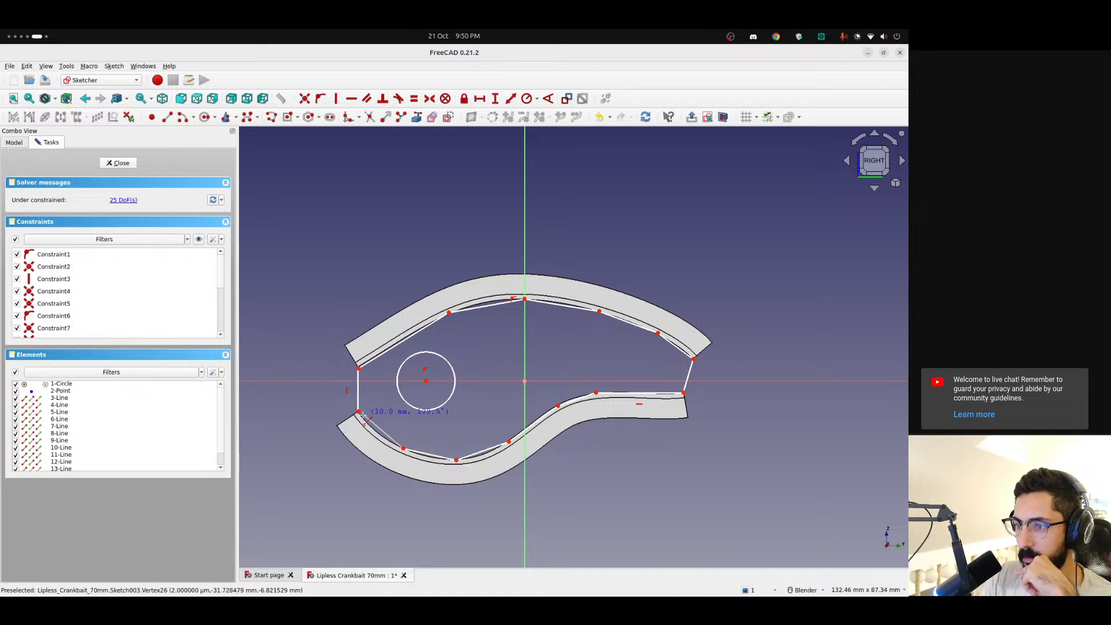
pyautogui.click(359, 411)
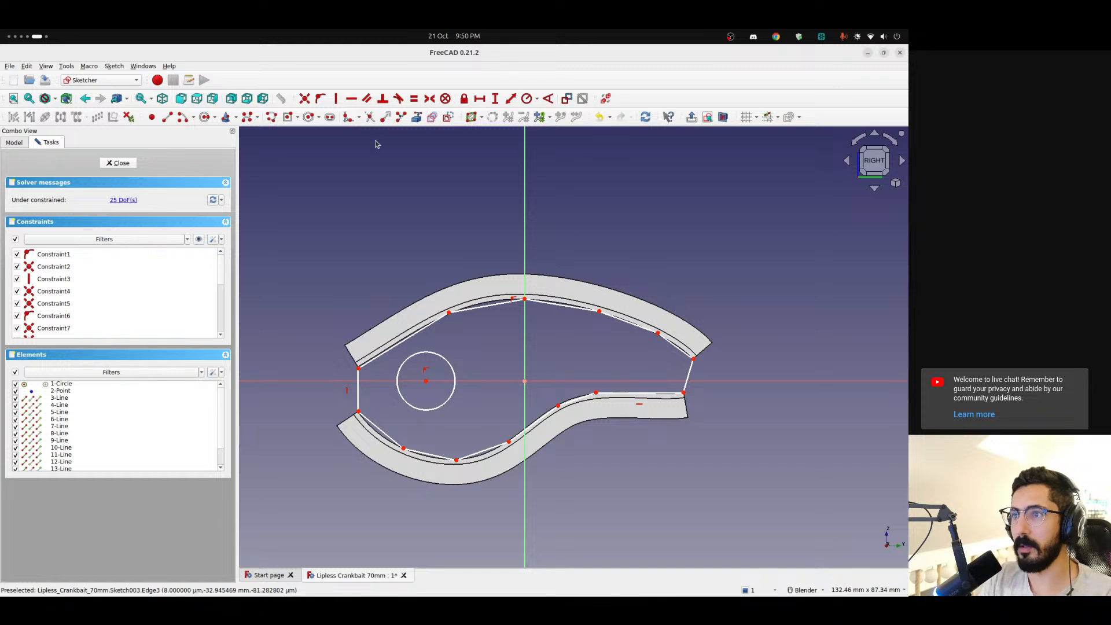
# Convert all thirteen lines of the closed outline to construction geometry, leaving the circle as normal geometry
pyautogui.click(358, 388)
pyautogui.click(386, 357)
pyautogui.click(498, 307)
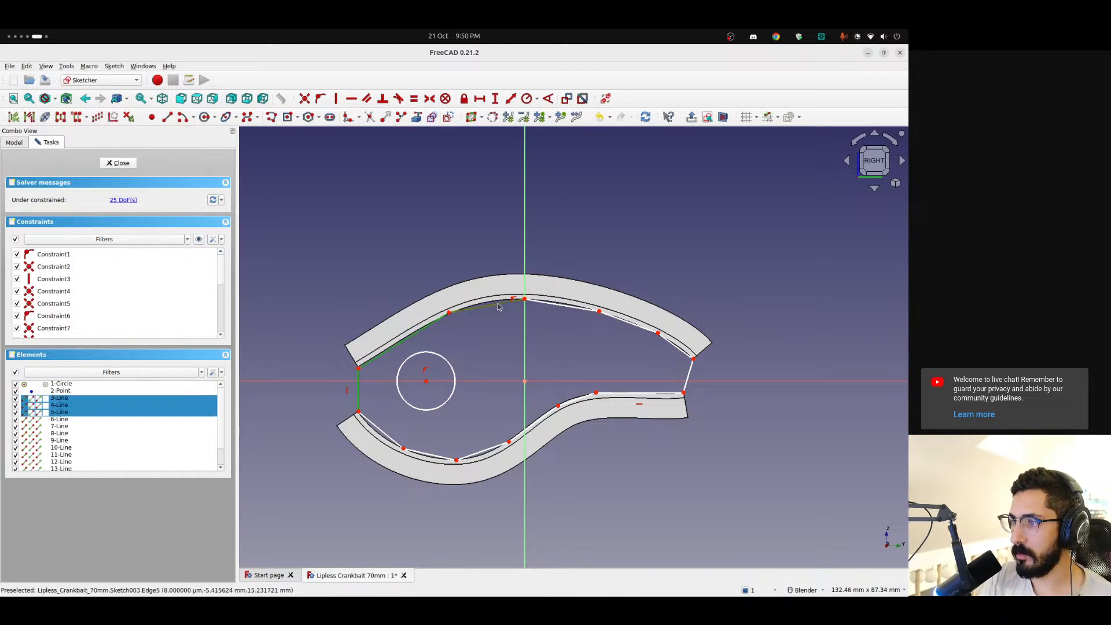
pyautogui.click(550, 306)
pyautogui.click(629, 322)
pyautogui.click(679, 348)
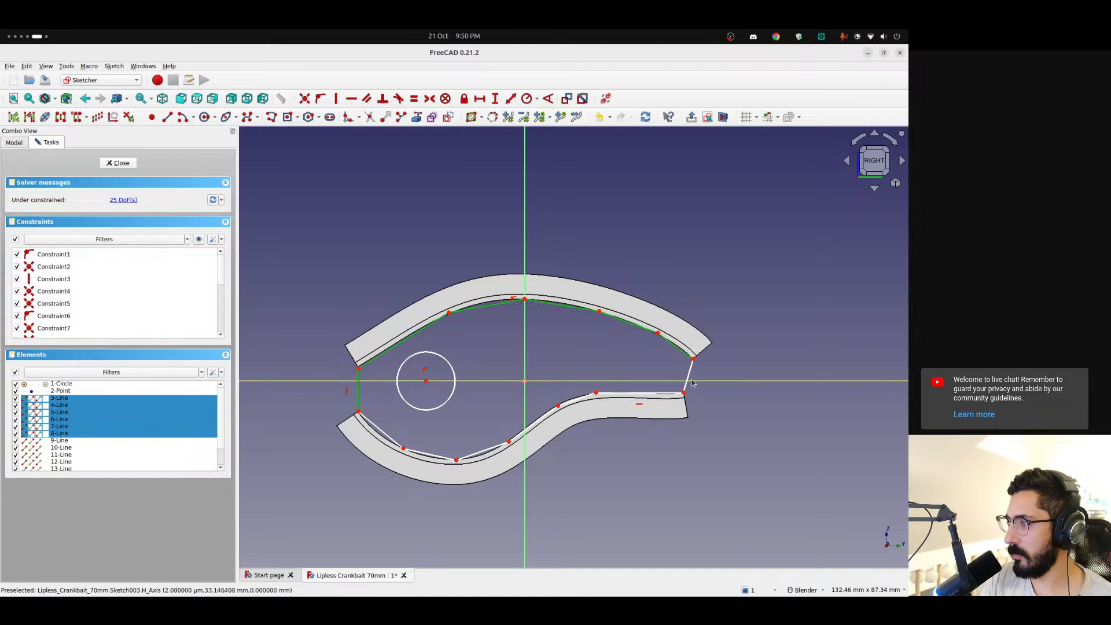
pyautogui.click(689, 376)
pyautogui.click(658, 397)
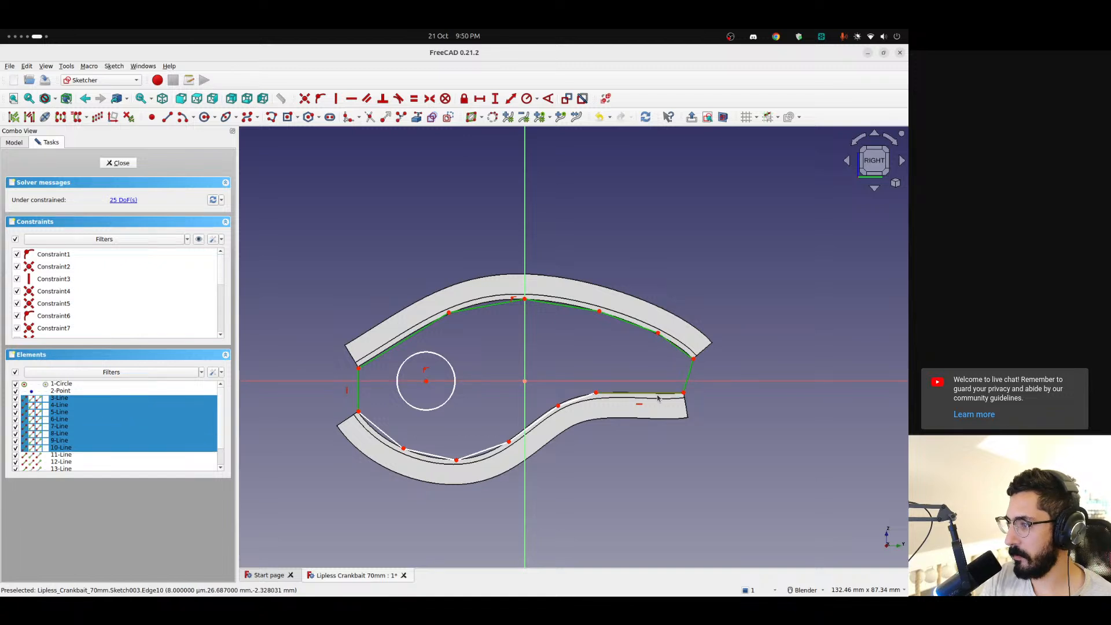
pyautogui.click(581, 401)
pyautogui.click(533, 423)
pyautogui.click(483, 450)
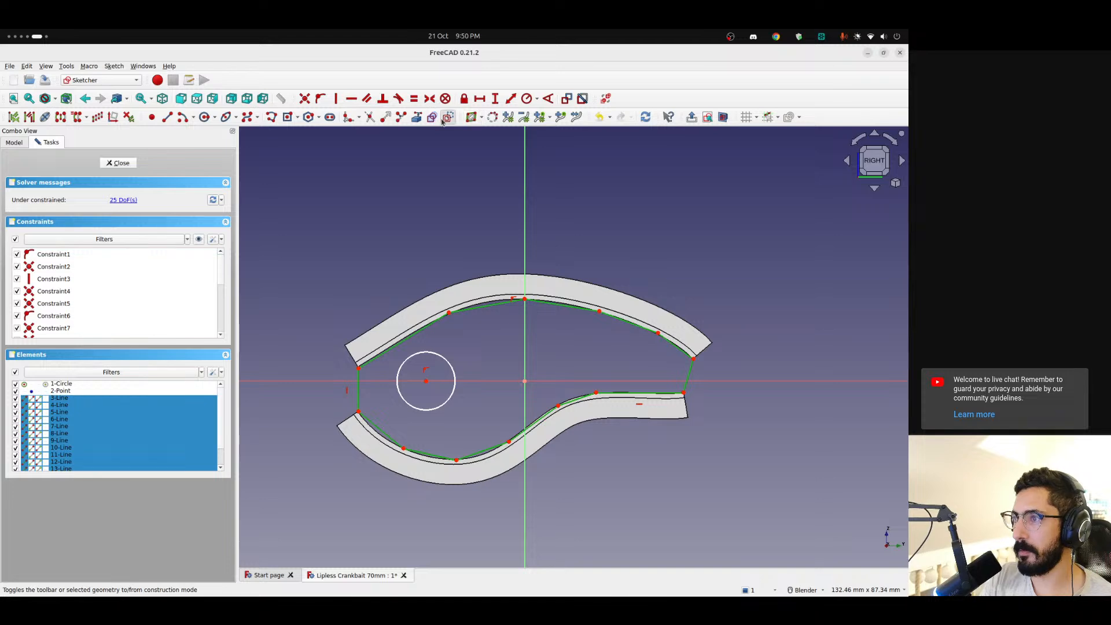
pyautogui.press('g')
pyautogui.press('n')
# Close Sketch003 and inspect the circle mapped onto the shell's curved inner face
pyautogui.click(118, 163)
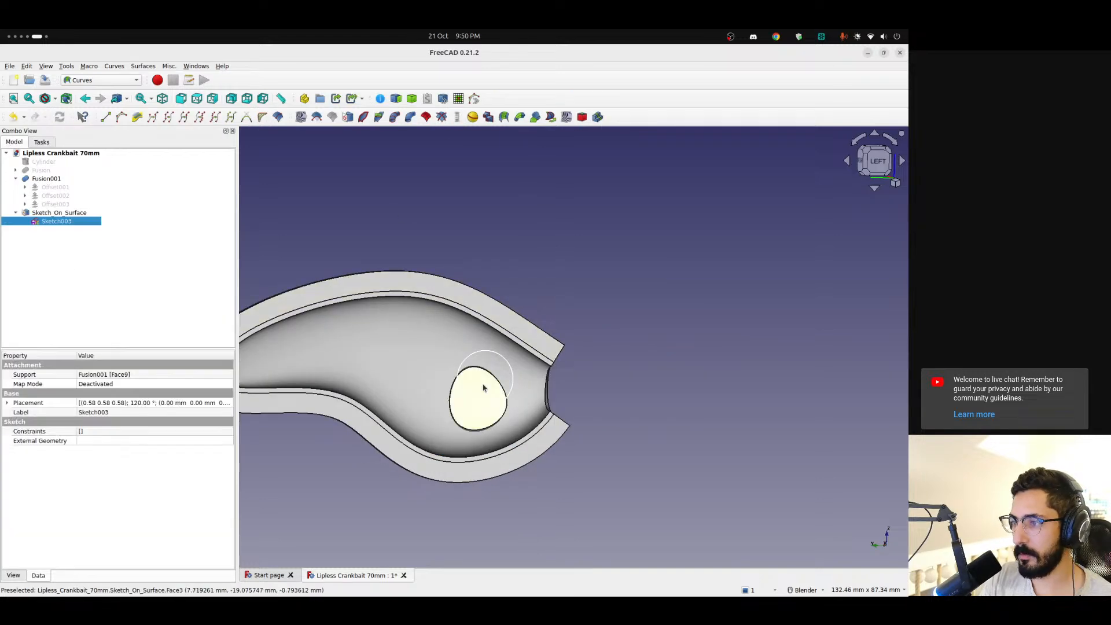
pyautogui.scroll(3, 489, 389)
pyautogui.moveTo(497, 388); pyautogui.dragTo(692, 372, button='middle')
pyautogui.scroll(-3, 451, 432)
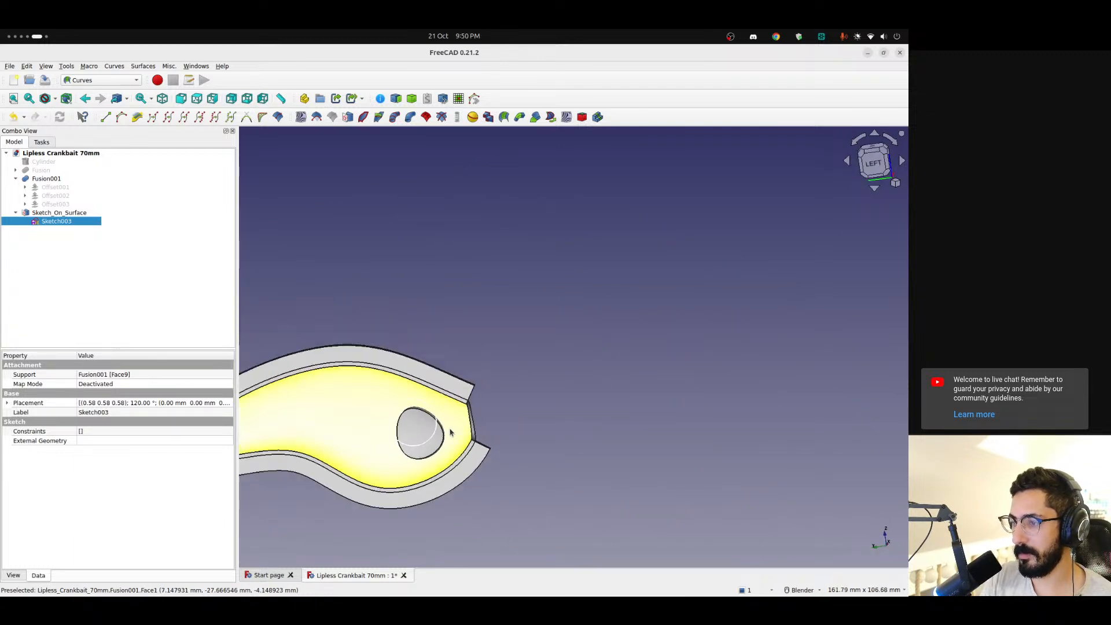
# Reopen Sketch003 and delete all thirteen construction lines of the outline, keeping the circle and its centre point
pyautogui.keyDown('shift'); pyautogui.moveTo(451, 431); pyautogui.dragTo(585, 397, button='middle'); pyautogui.keyUp('shift')
pyautogui.click(868, 181)
pyautogui.scroll(6, 565, 388)
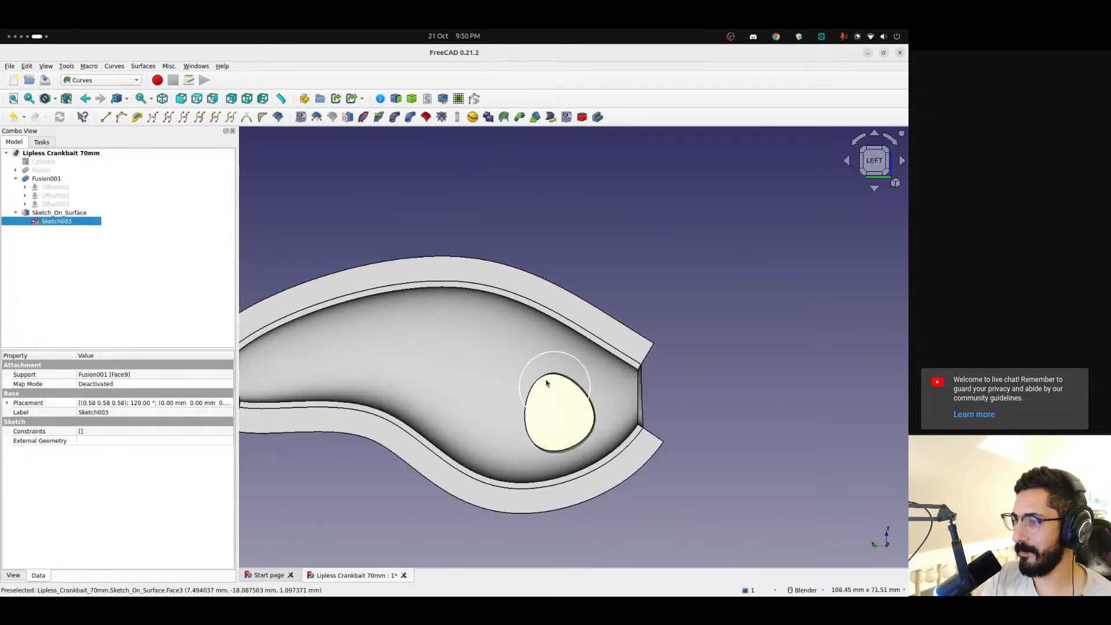
pyautogui.scroll(-6, 578, 443)
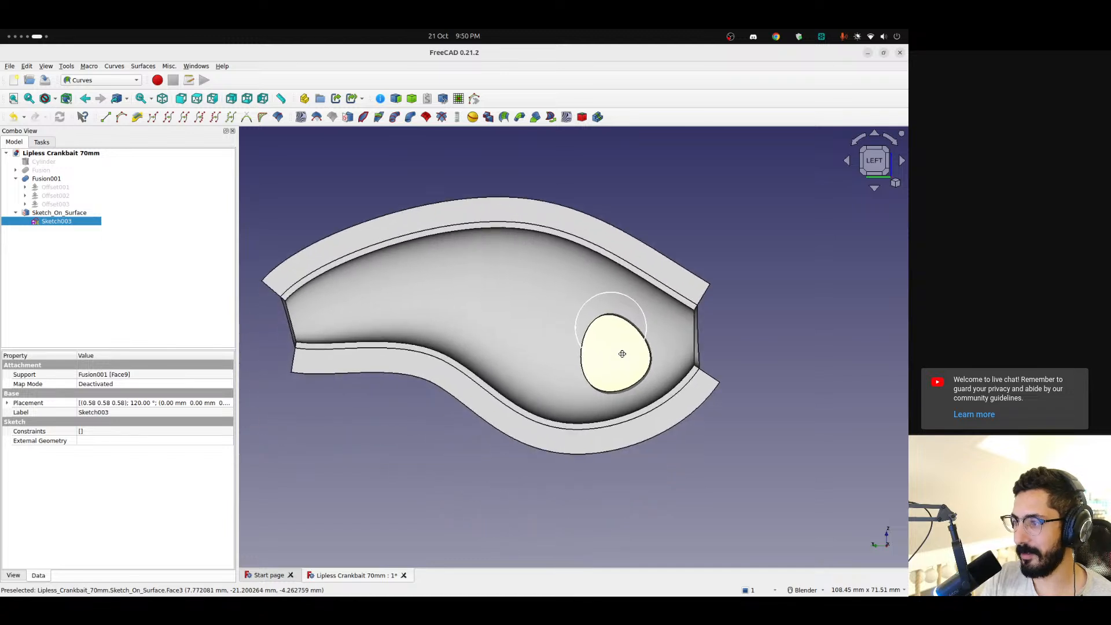
pyautogui.moveTo(641, 337)
pyautogui.mouseDown(button='middle')
pyautogui.moveTo(602, 382)
pyautogui.moveTo(591, 354)
pyautogui.mouseUp(button='middle')
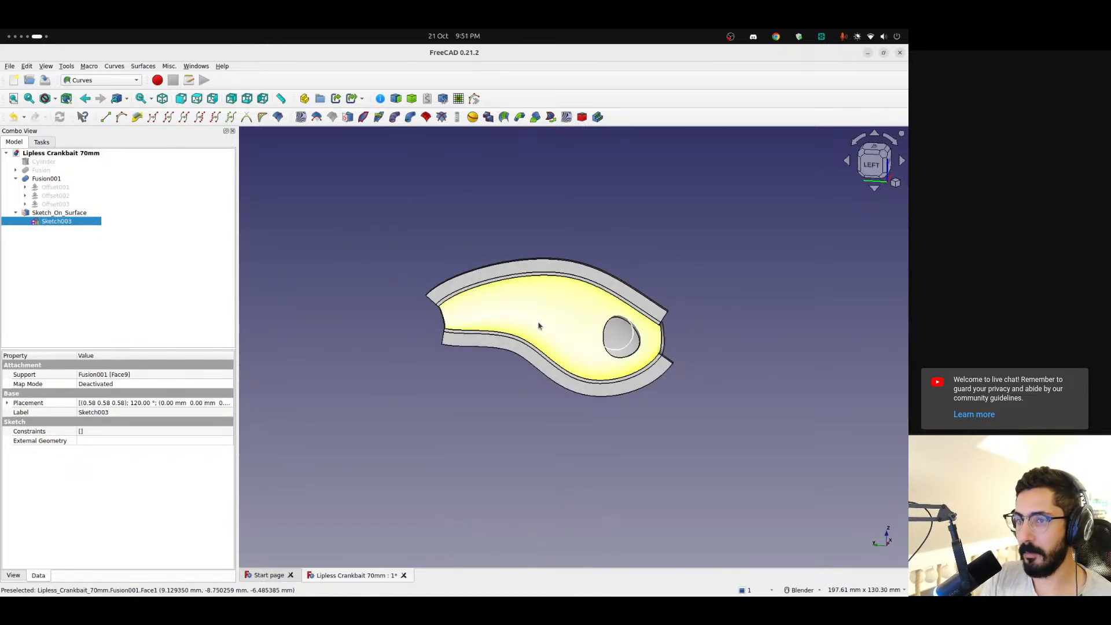
pyautogui.doubleClick(57, 221)
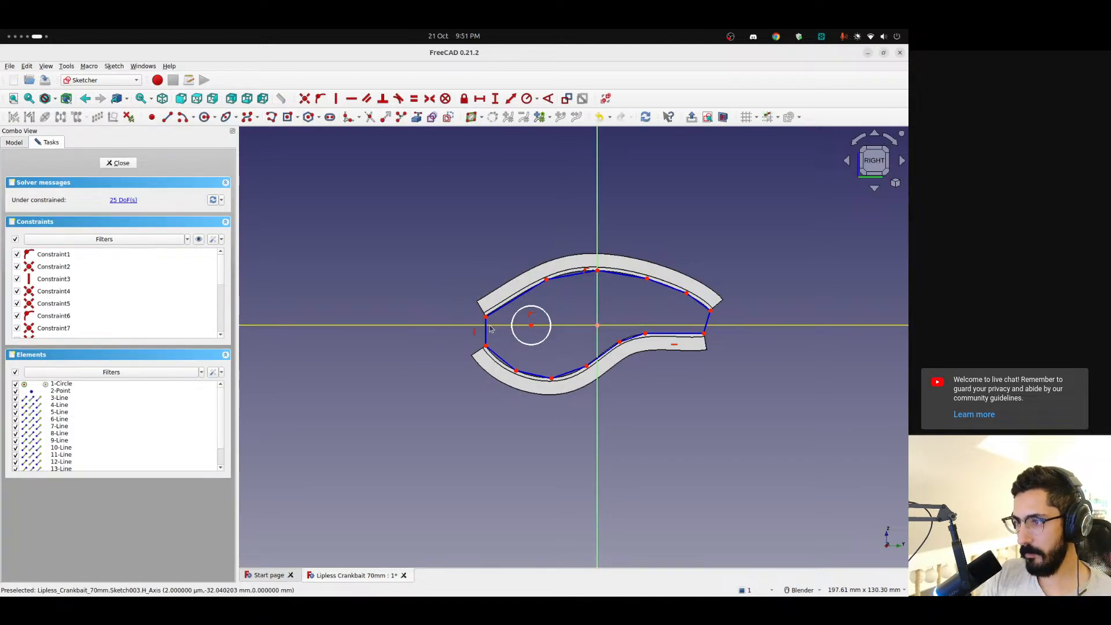
pyautogui.click(64, 398)
pyautogui.scroll(-1, 84, 434)
pyautogui.keyDown('shift'); pyautogui.click(59, 461); pyautogui.keyUp('shift')
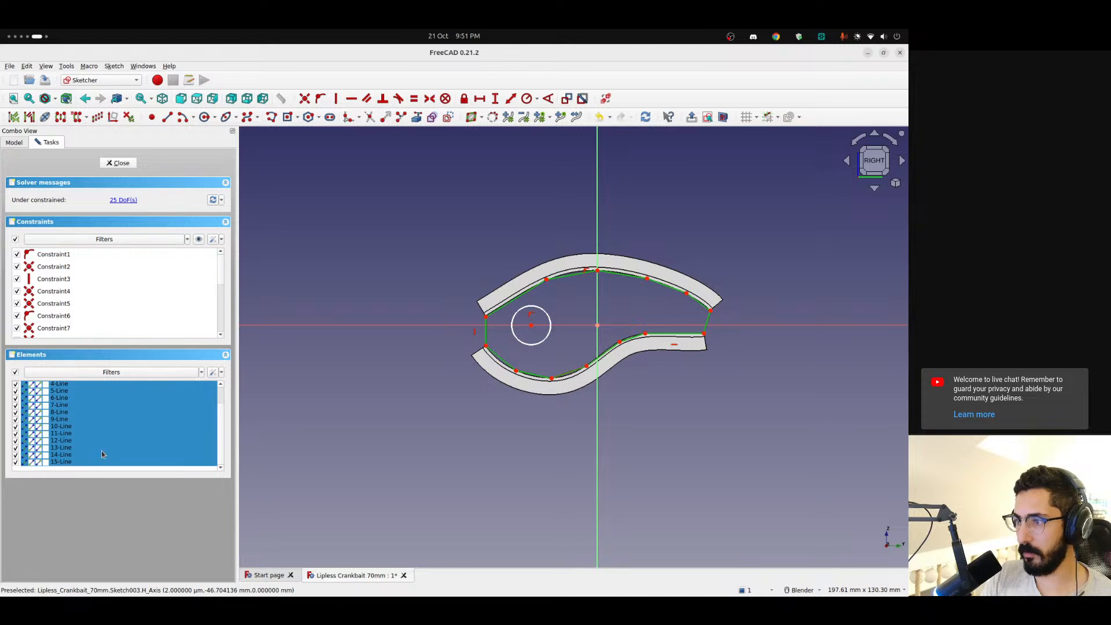
pyautogui.press('Delete')
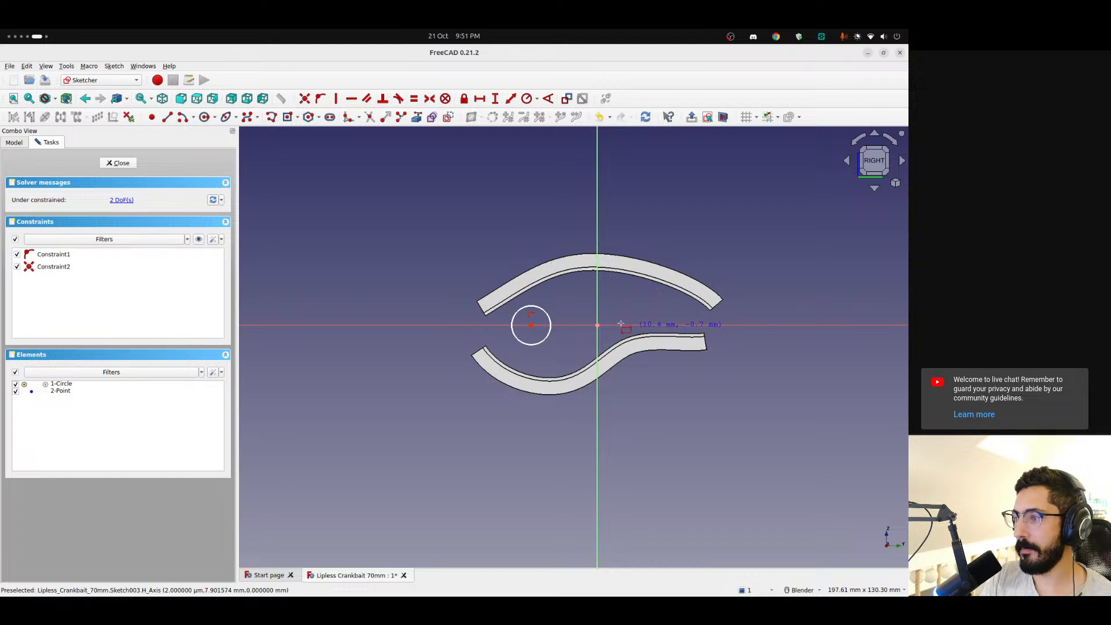
# Draw a construction rectangle about 67 by 34 mm, centred on the sketch origin and enclosing the shell's inner opening
pyautogui.click(598, 326)
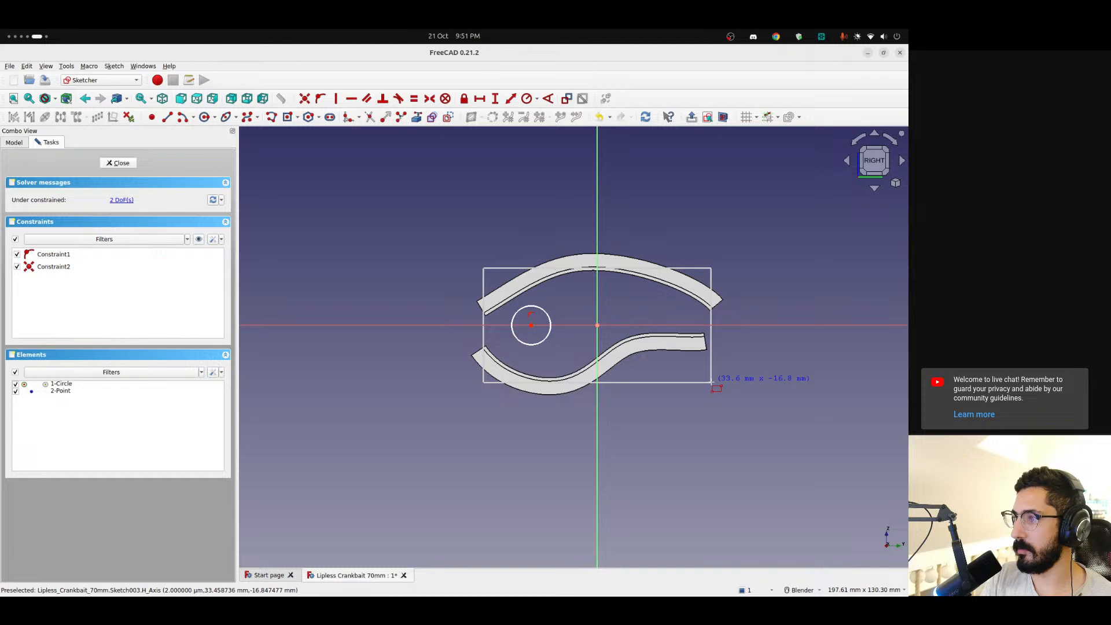
pyautogui.click(710, 382)
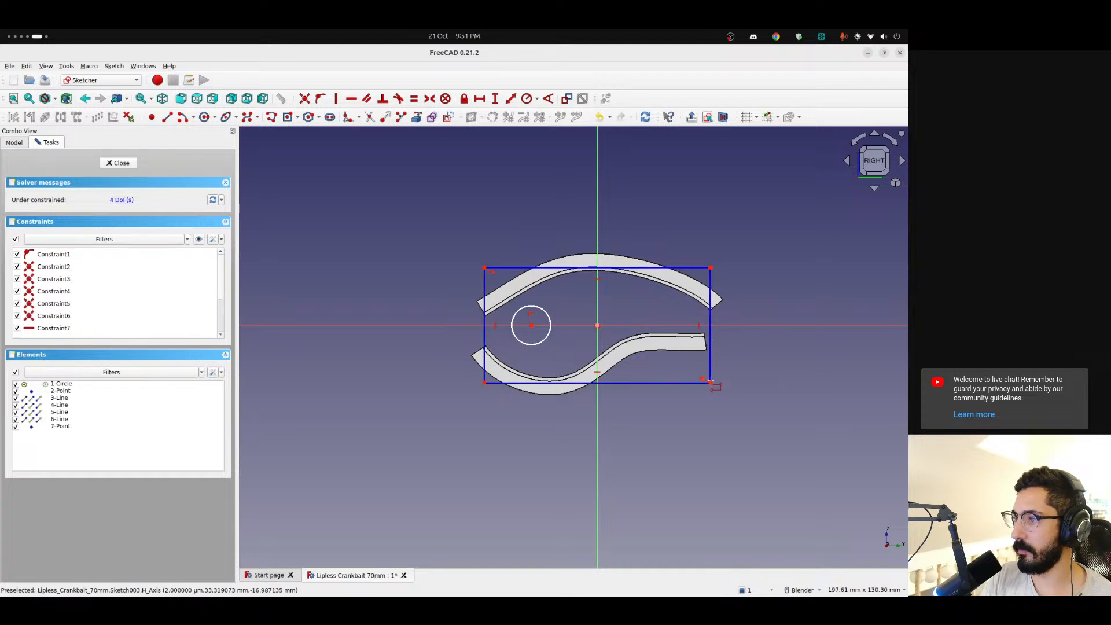
pyautogui.click(497, 159)
pyautogui.press('Escape')
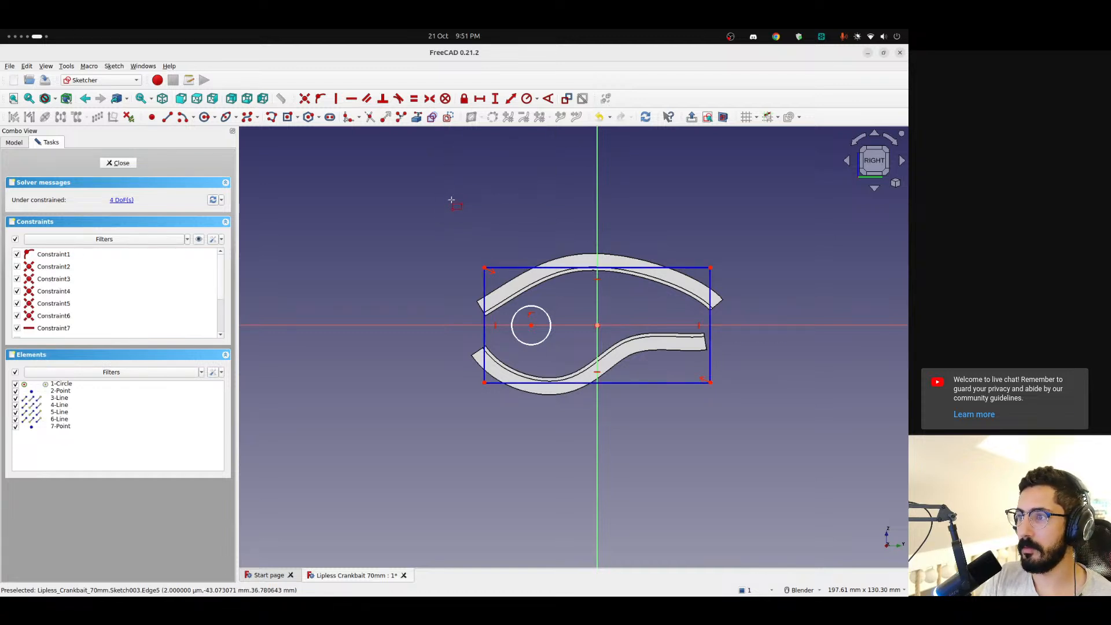
# Close Sketch003 and display the properties of Sketch_On_Surface
pyautogui.click(122, 162)
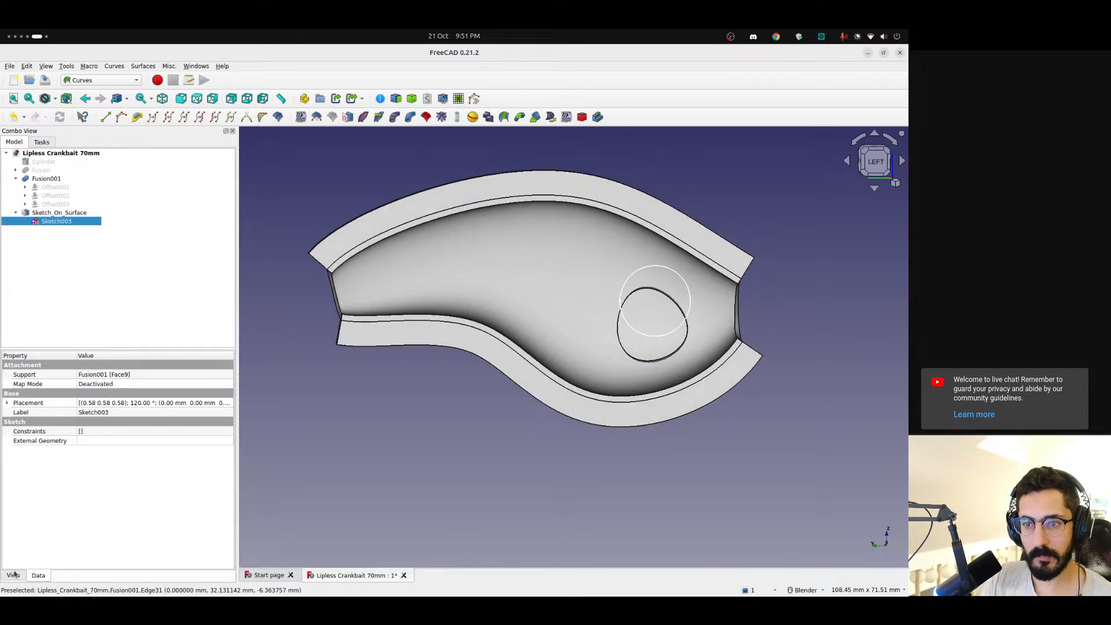
pyautogui.click(58, 212)
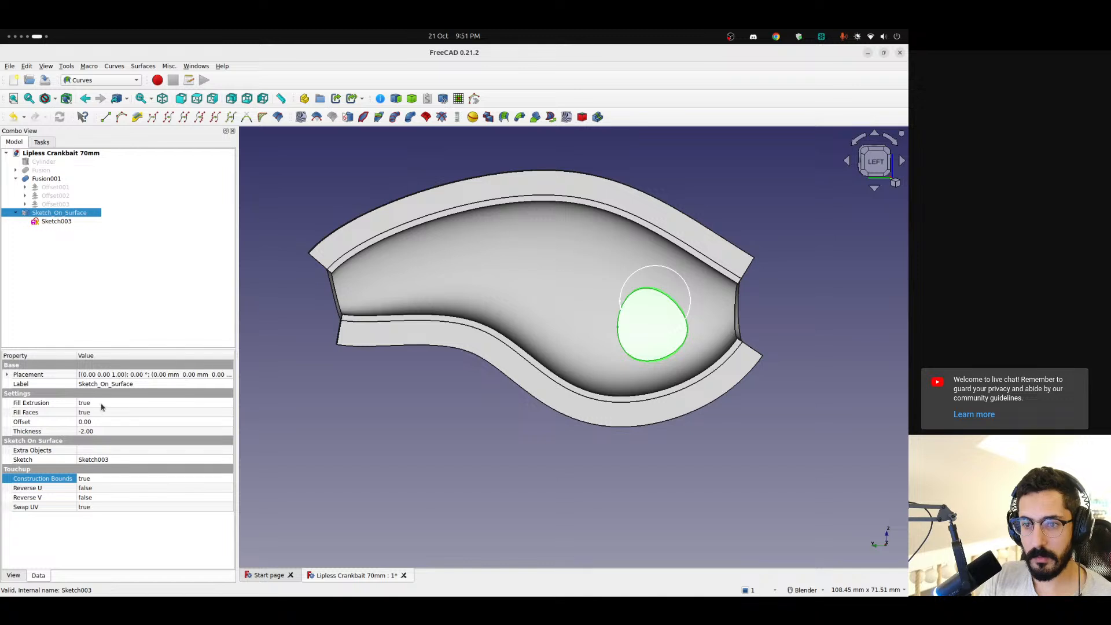
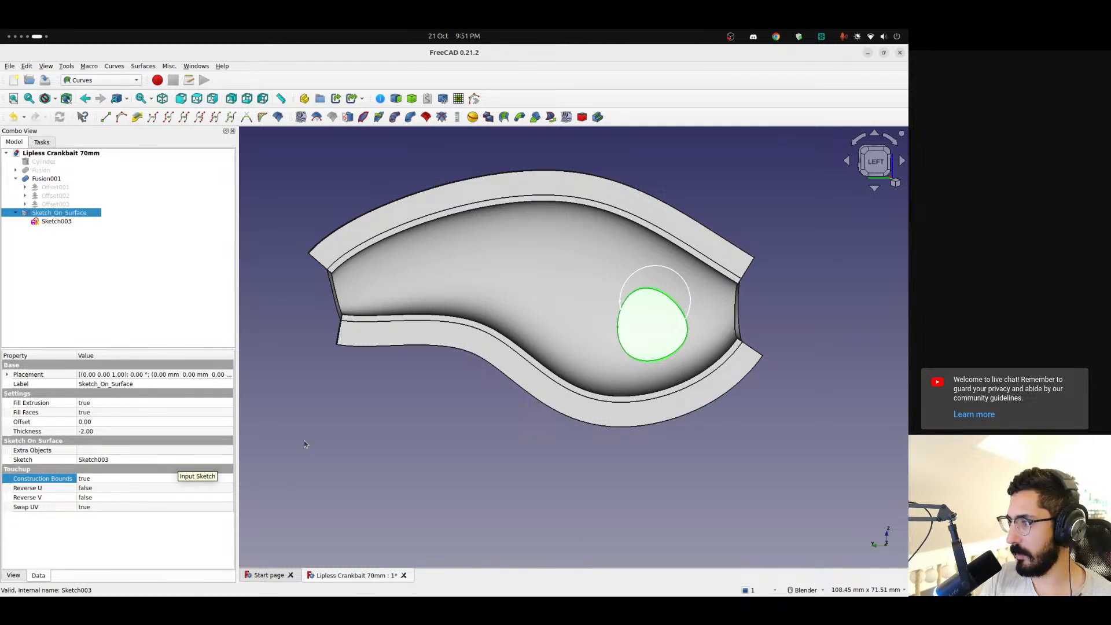
# Inspect the circle mapped onto the shell's curved inner face from several sides
pyautogui.moveTo(714, 314); pyautogui.dragTo(617, 365, button='middle')
pyautogui.moveTo(501, 365); pyautogui.dragTo(370, 371, button='middle')
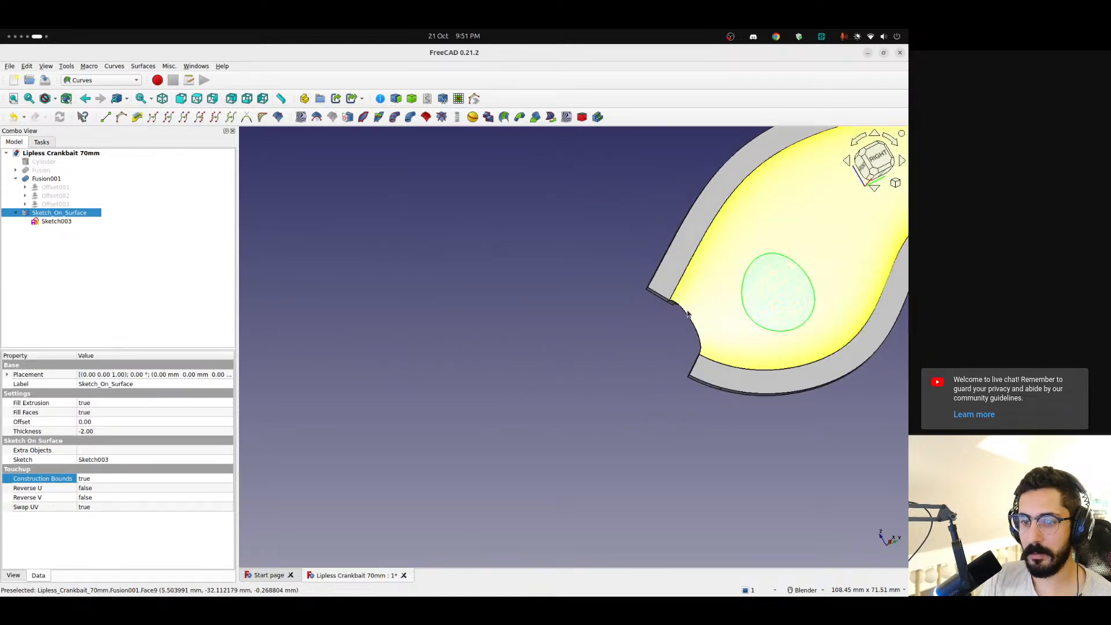
pyautogui.keyDown('shift'); pyautogui.moveTo(678, 313); pyautogui.dragTo(421, 386, button='middle'); pyautogui.keyUp('shift')
pyautogui.scroll(1, 533, 339)
pyautogui.scroll(1, 533, 339)
pyautogui.scroll(-1, 533, 339)
pyautogui.scroll(-3, 533, 341)
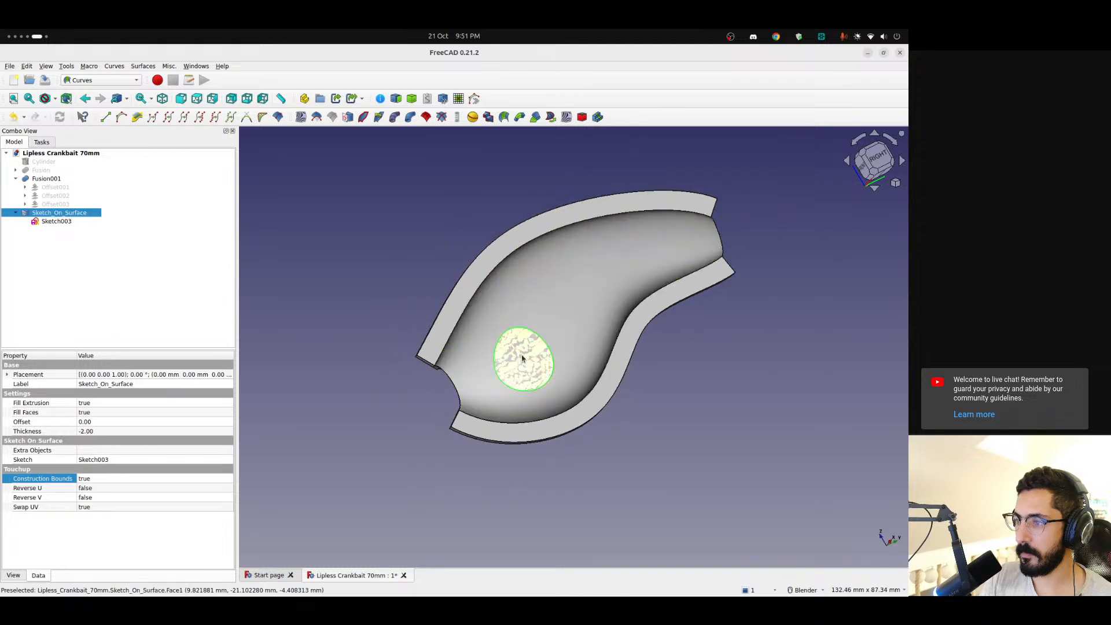
pyautogui.moveTo(528, 367); pyautogui.dragTo(750, 316, button='middle')
pyautogui.scroll(-4, 570, 306)
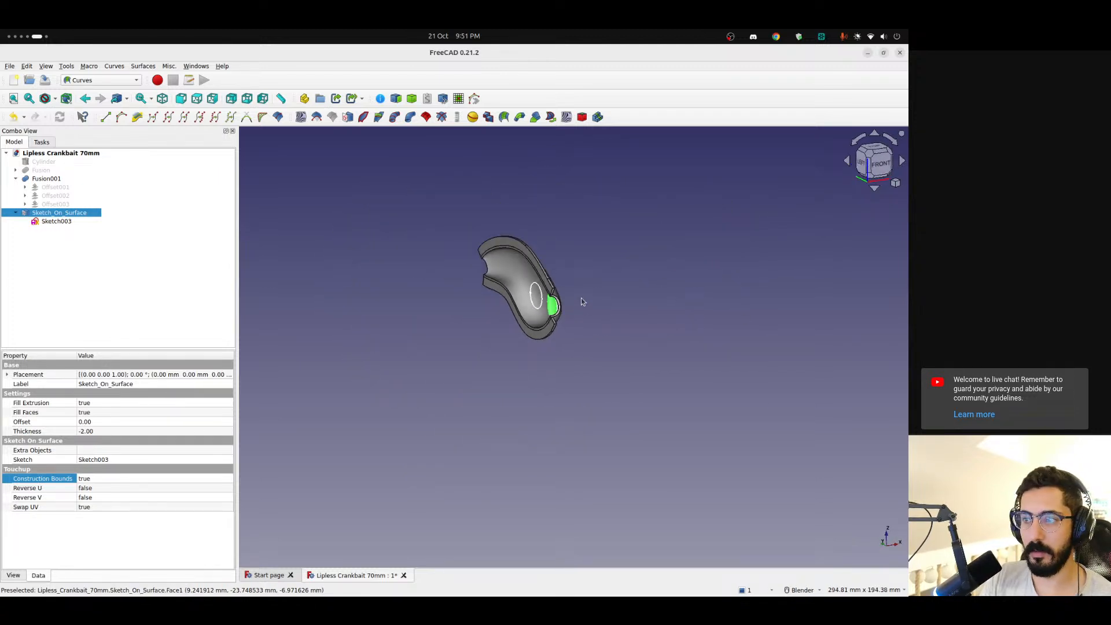
# Switch to the browser's Curves SketchOnSurface wiki page, read the usage instructions and search them for "axis"
pyautogui.moveTo(12, 484)
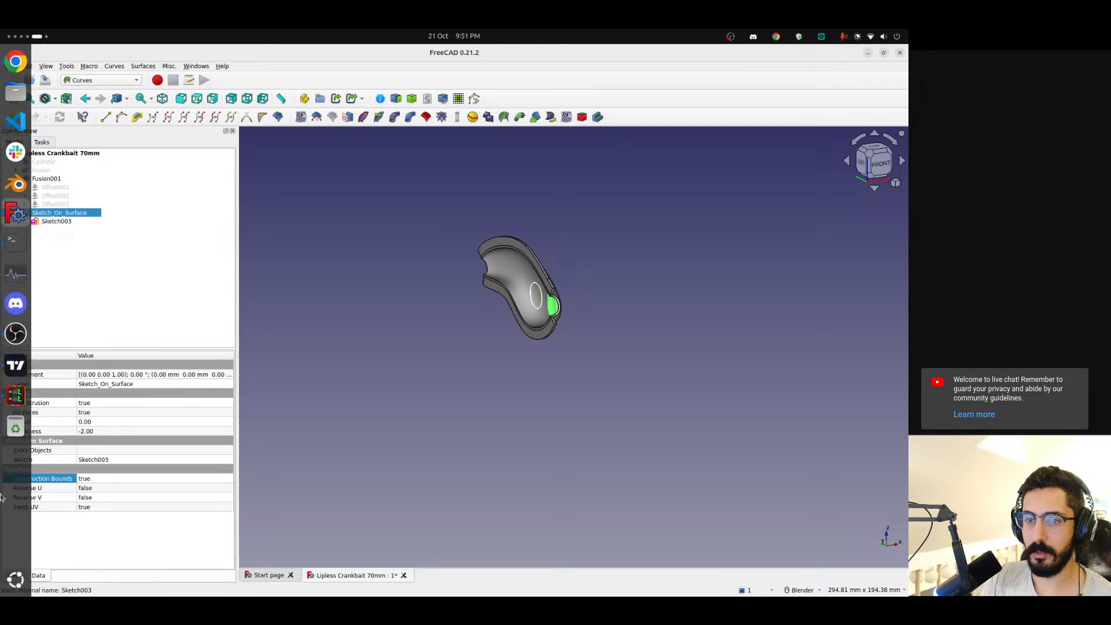
pyautogui.scroll(1, 12, 485)
pyautogui.click(477, 232)
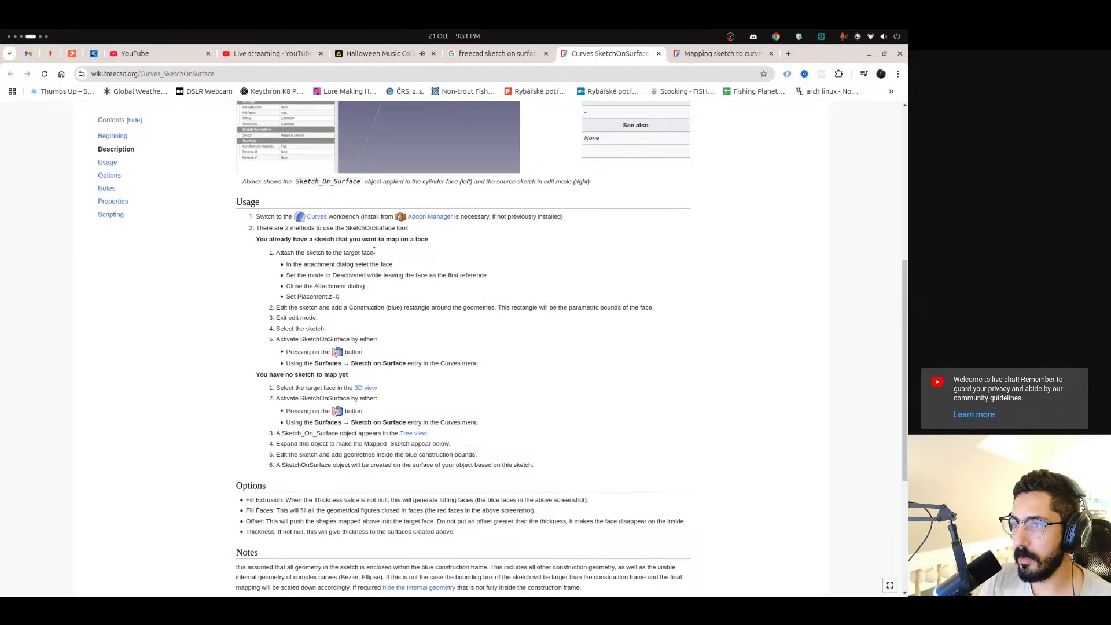
pyautogui.hotkey('ctrl', 'f')
pyautogui.write('axis')
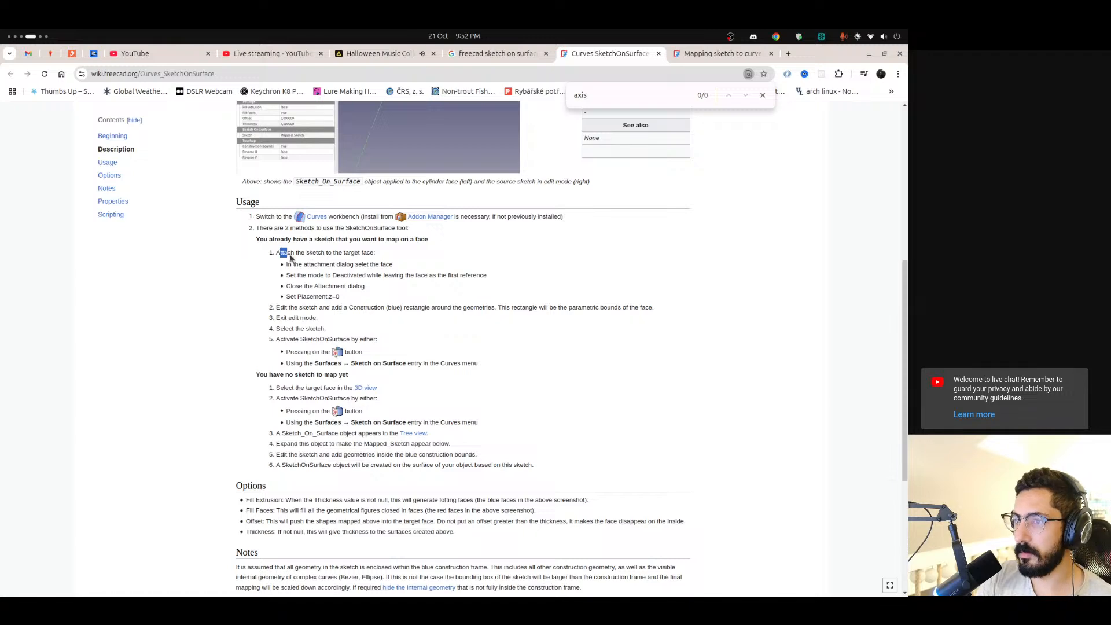
pyautogui.moveTo(291, 258); pyautogui.dragTo(434, 347)
pyautogui.click(416, 299)
pyautogui.press('Escape')
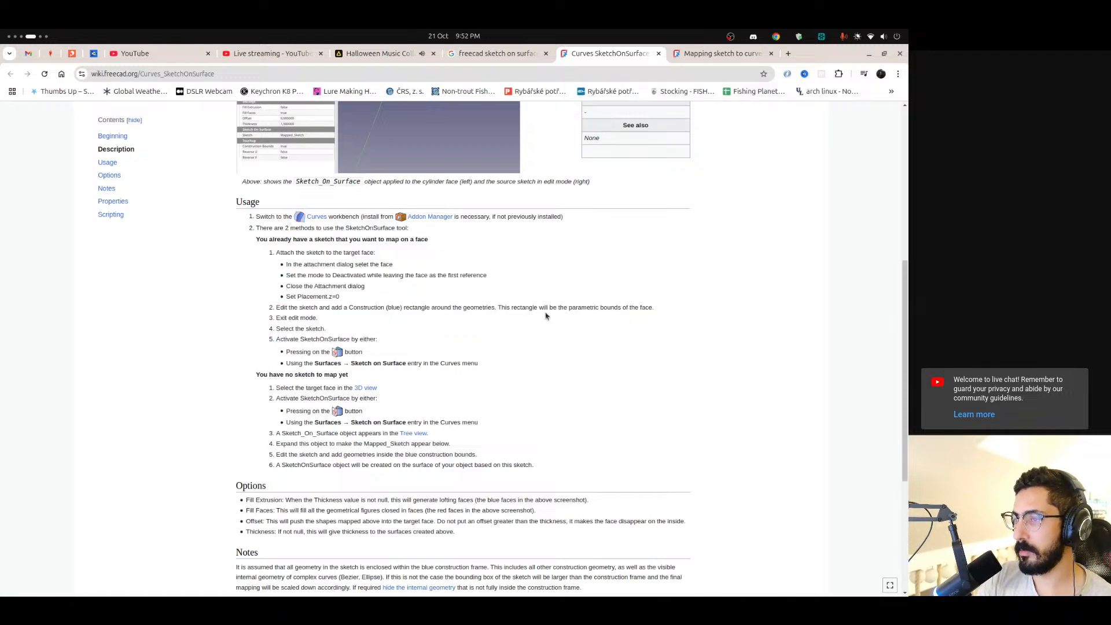
# Return to FreeCAD and delete Sketch_On_Surface together with its sketch Sketch003
pyautogui.hotkey('ctrl', 'alt', 'Right')
pyautogui.scroll(6, 538, 314)
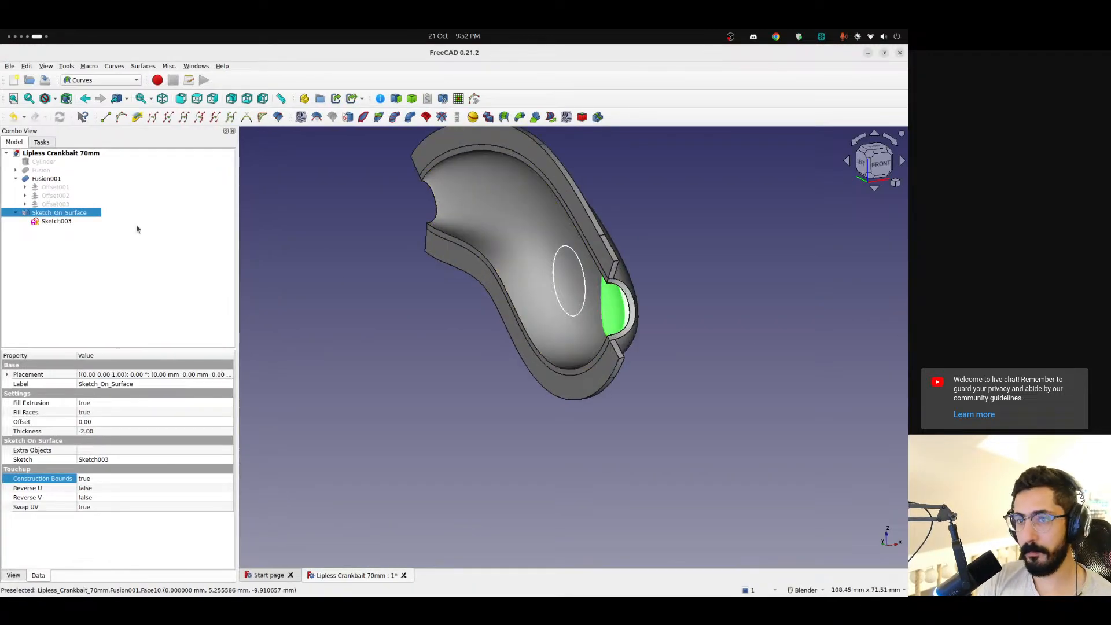
pyautogui.click(55, 221)
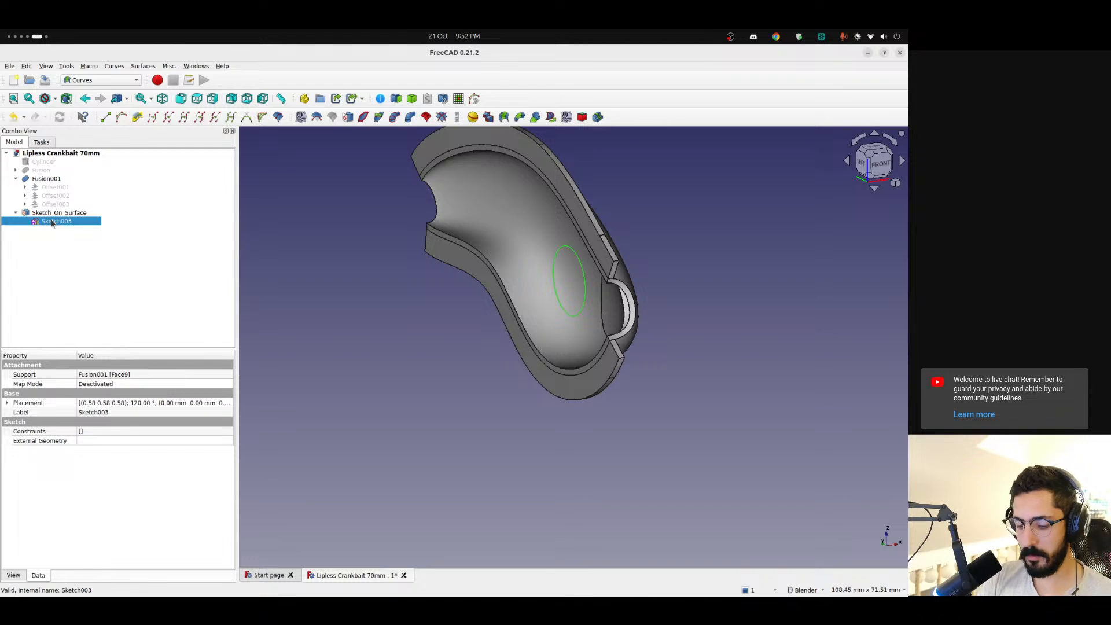
pyautogui.press('Delete')
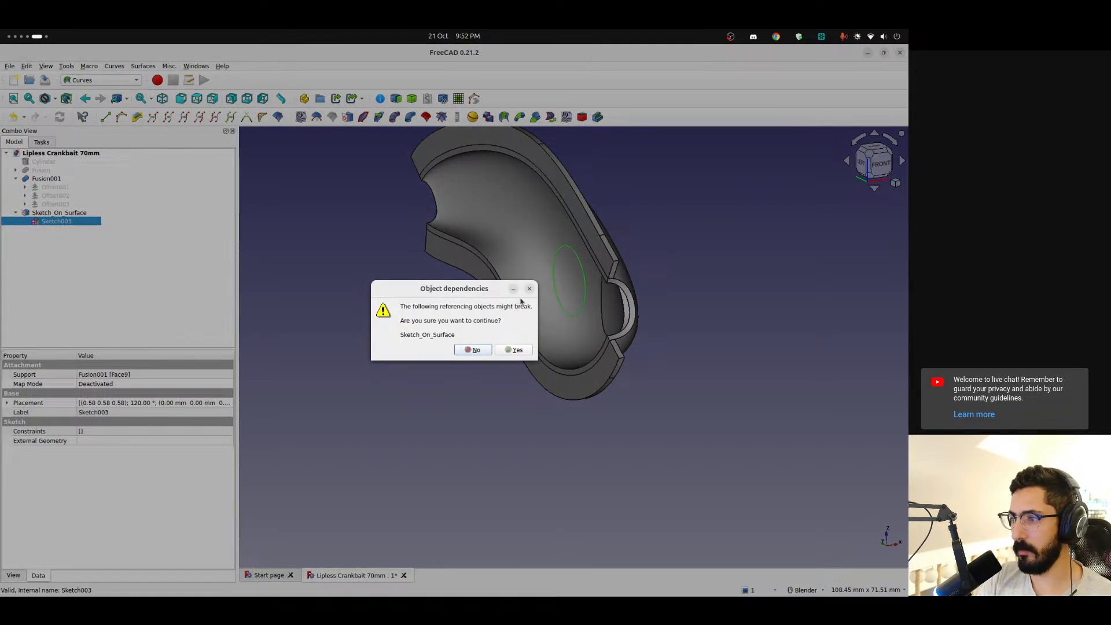
pyautogui.click(513, 349)
pyautogui.click(56, 213)
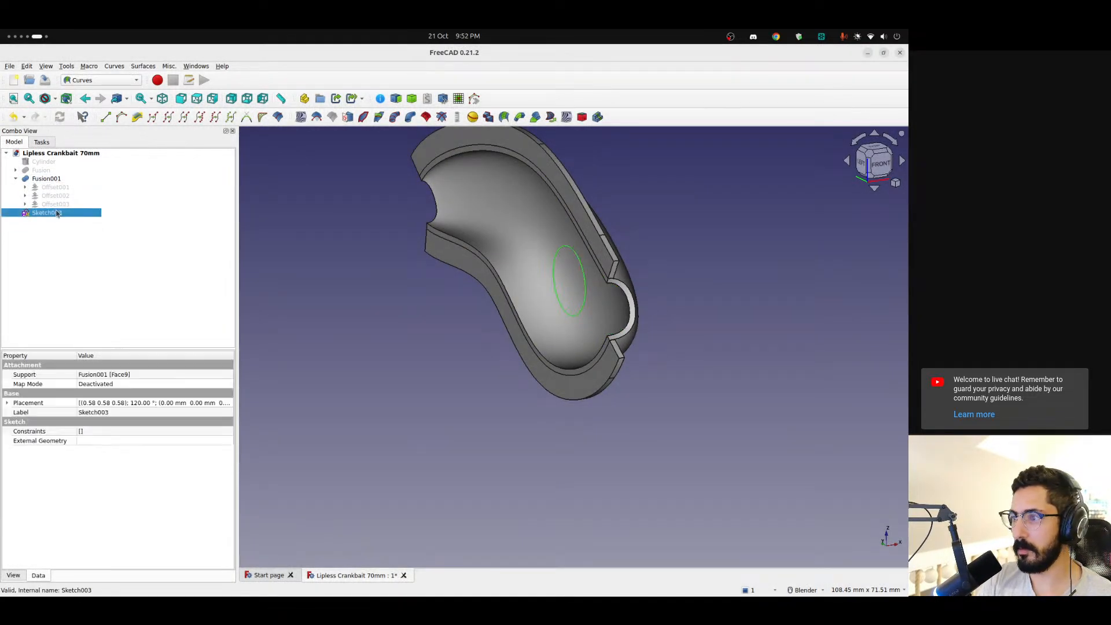
pyautogui.press('Delete')
# Rotate Fusion001 by -90° about the Y axis with the Transform tool
pyautogui.click(46, 178)
pyautogui.press('v')
pyautogui.press('s')
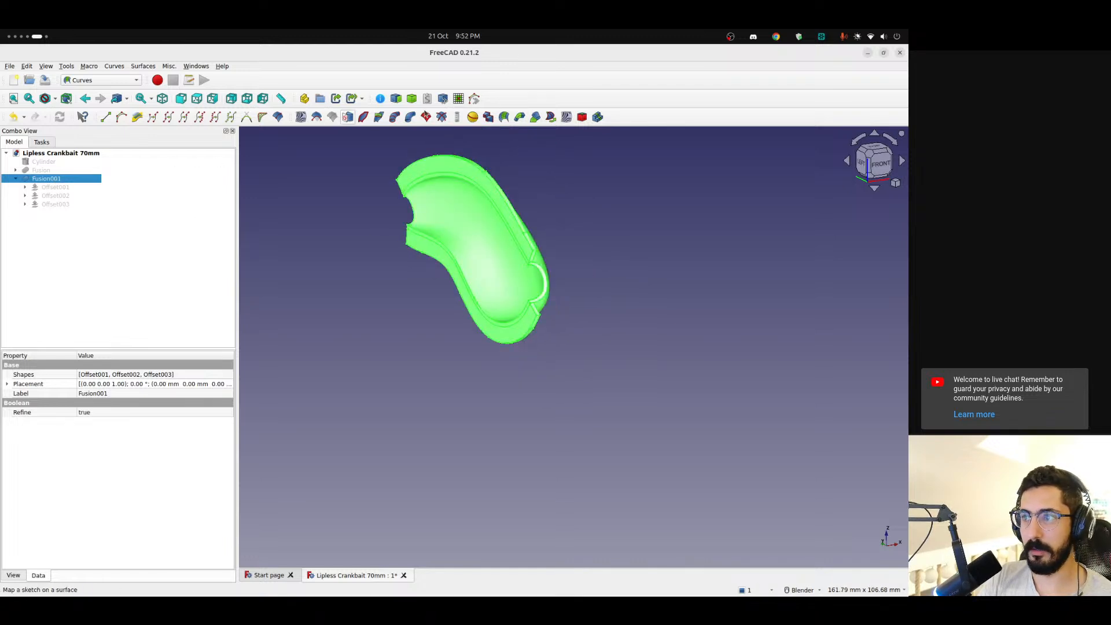
pyautogui.scroll(-1, 464, 215)
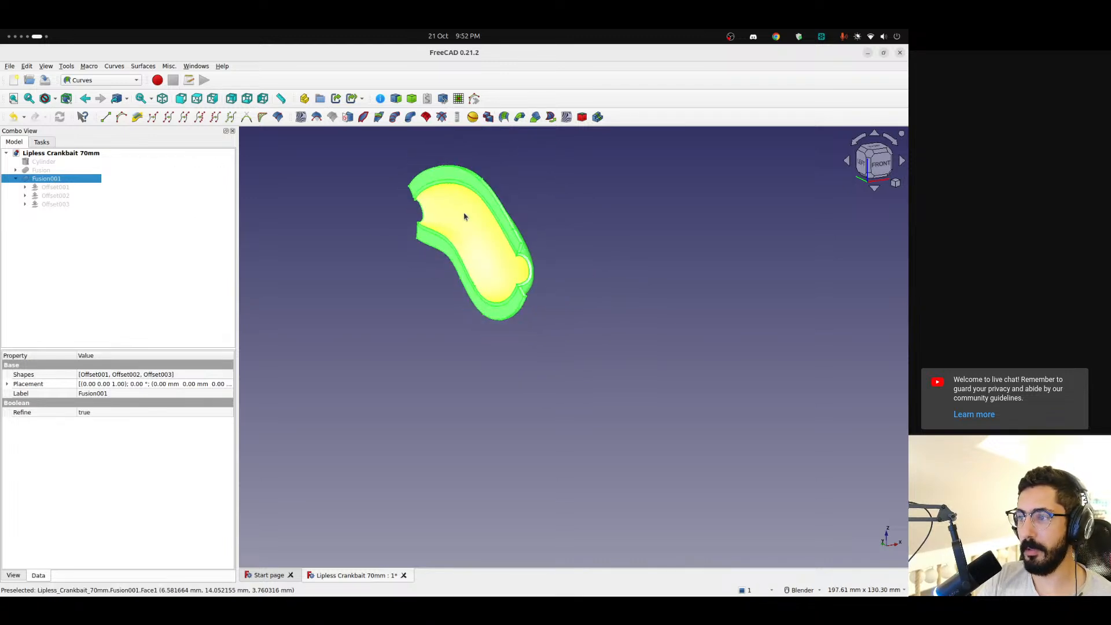
pyautogui.keyDown('shift'); pyautogui.moveTo(464, 215); pyautogui.dragTo(493, 275, button='middle'); pyautogui.keyUp('shift')
pyautogui.scroll(2, 500, 273)
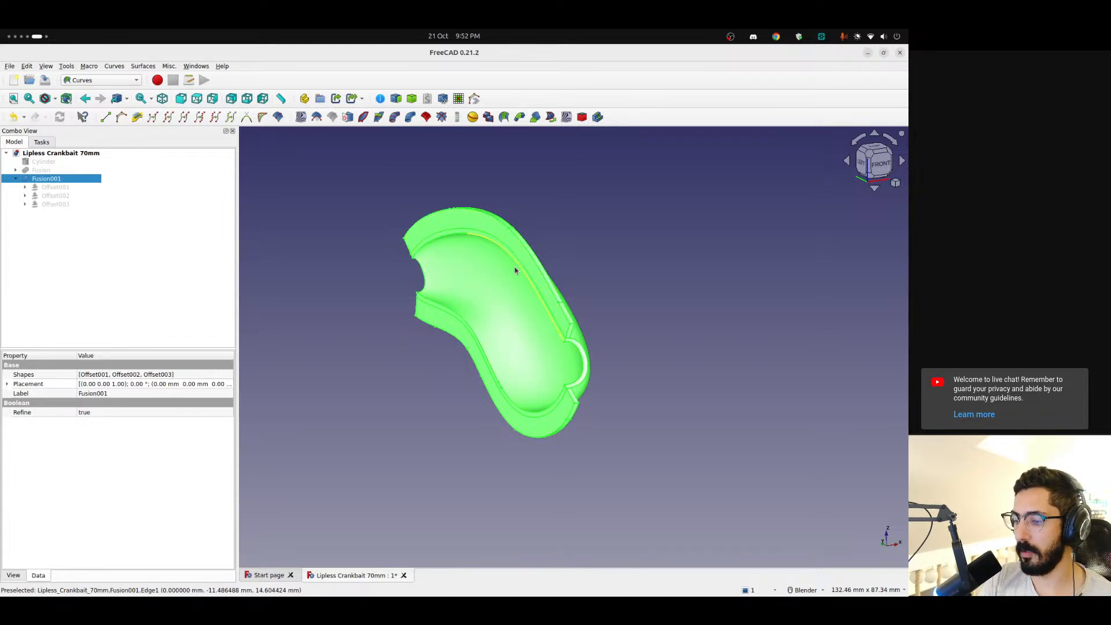
pyautogui.click(875, 164)
pyautogui.rightClick(53, 179)
pyautogui.click(76, 326)
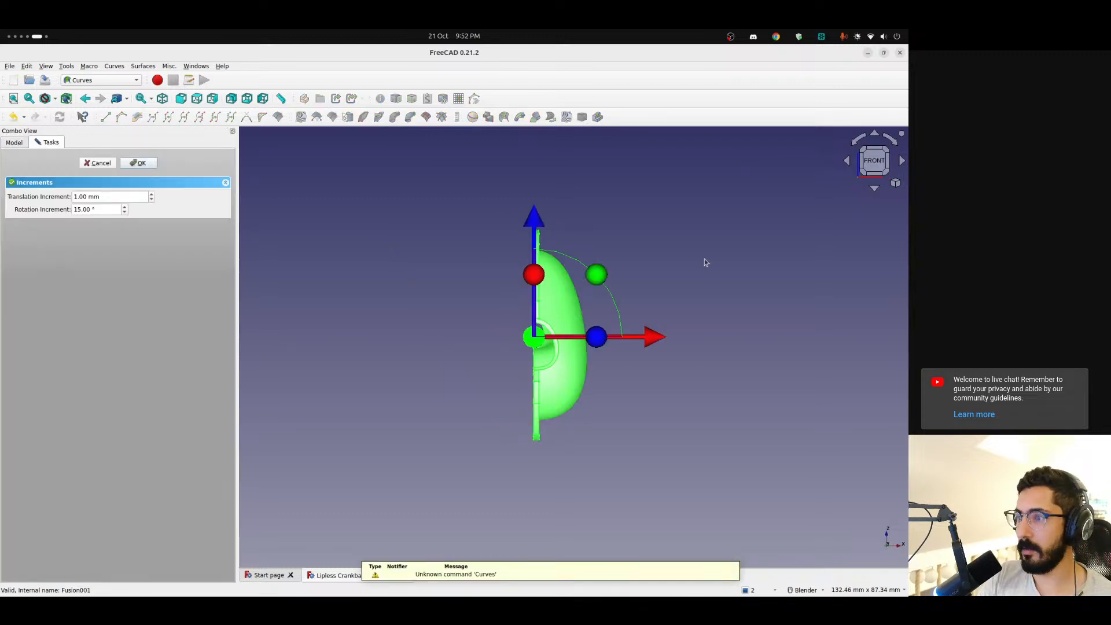
pyautogui.moveTo(597, 278); pyautogui.dragTo(417, 247)
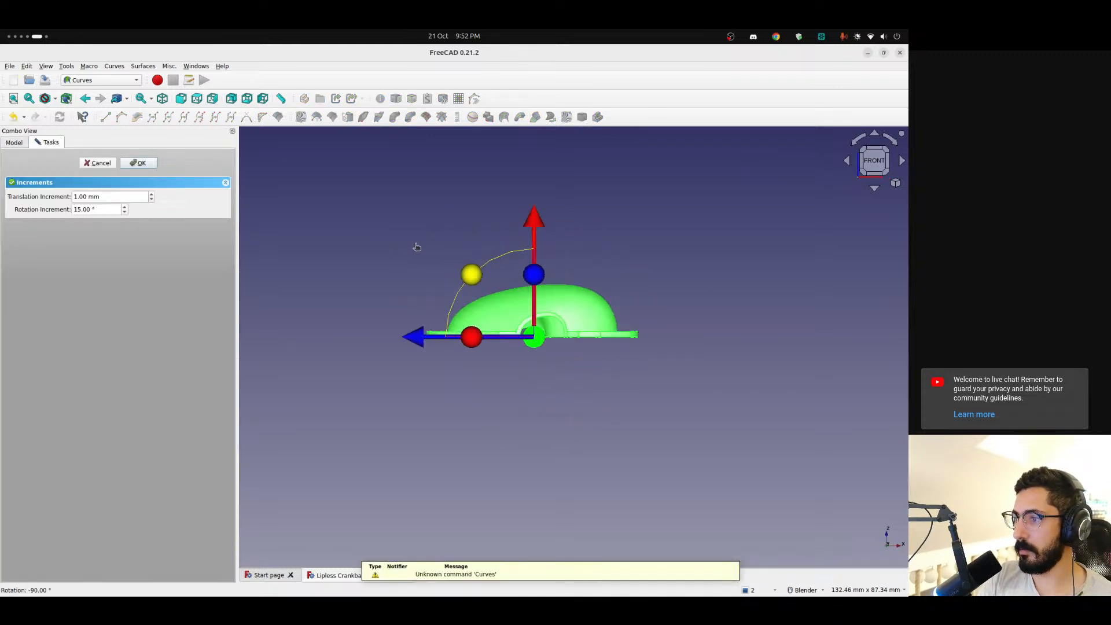
pyautogui.click(137, 163)
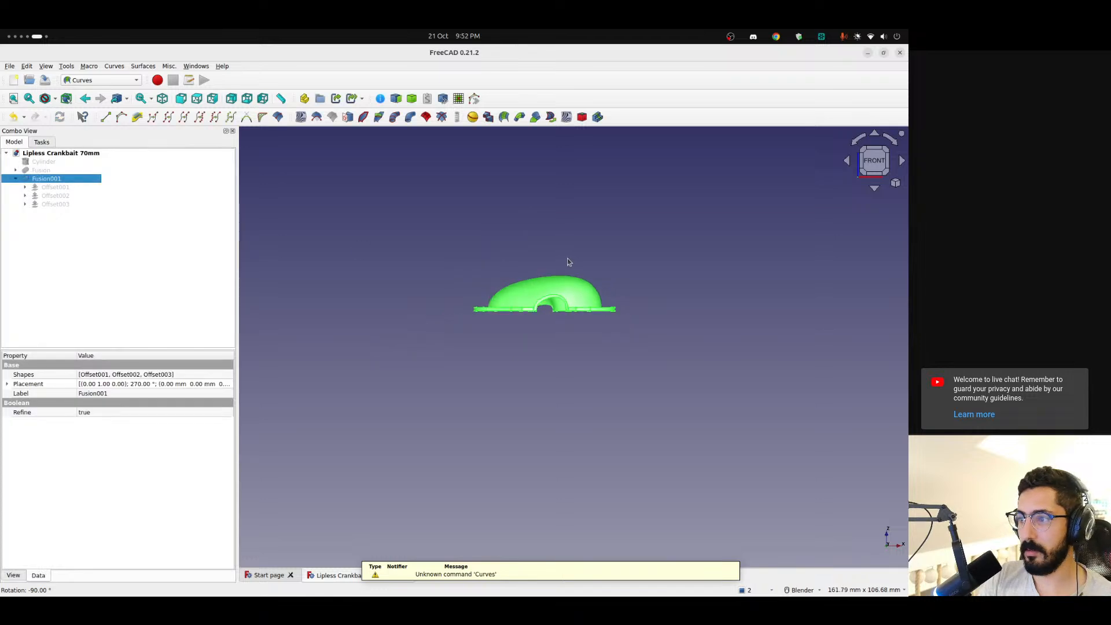
# Create a Sketch_On_Surface object on the outer curved face of Fusion001
pyautogui.click(533, 360)
pyautogui.moveTo(532, 360); pyautogui.dragTo(506, 217, button='middle')
pyautogui.scroll(4, 530, 204)
pyautogui.scroll(-3, 529, 203)
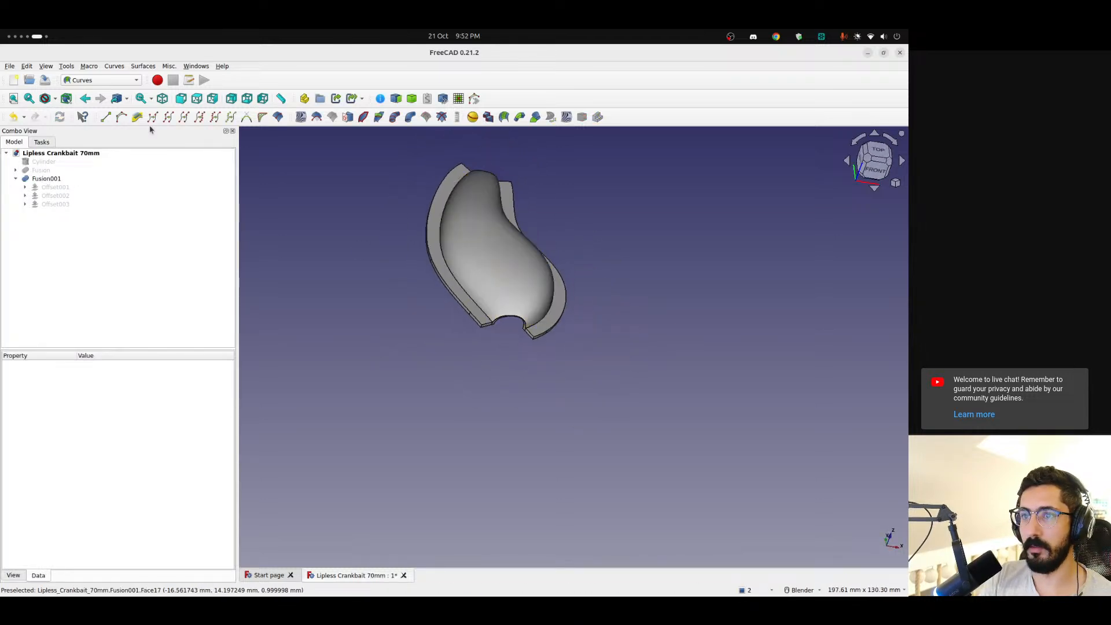
pyautogui.click(90, 82)
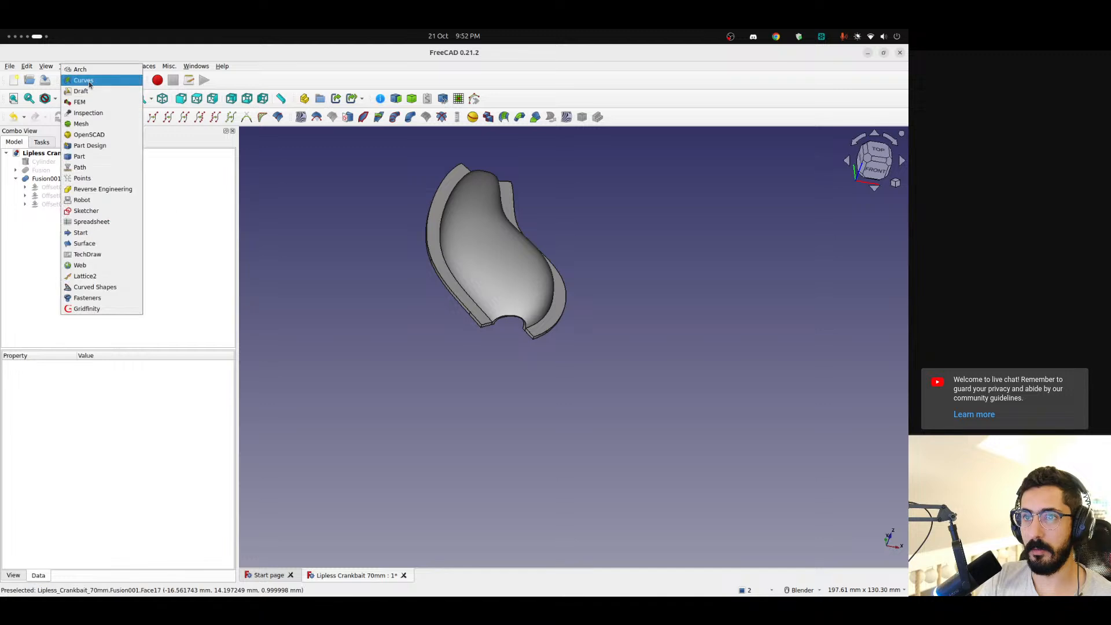
pyautogui.click(434, 215)
pyautogui.click(497, 246)
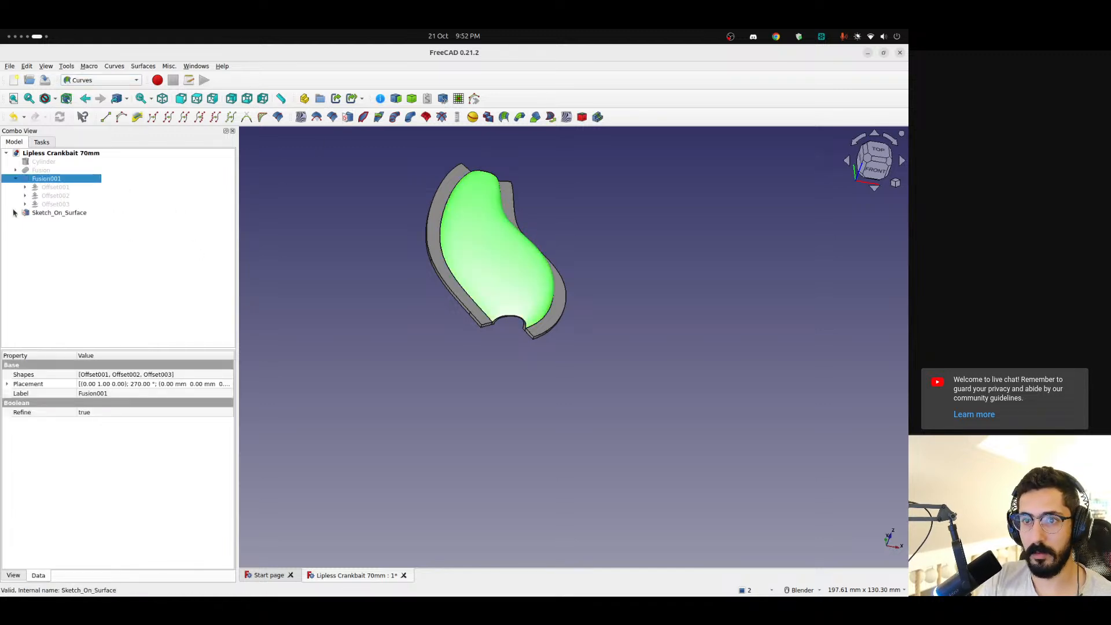
# Open the mapped sketch for editing, place its height dimension outside the rectangle and turn on the section view
pyautogui.doubleClick(52, 220)
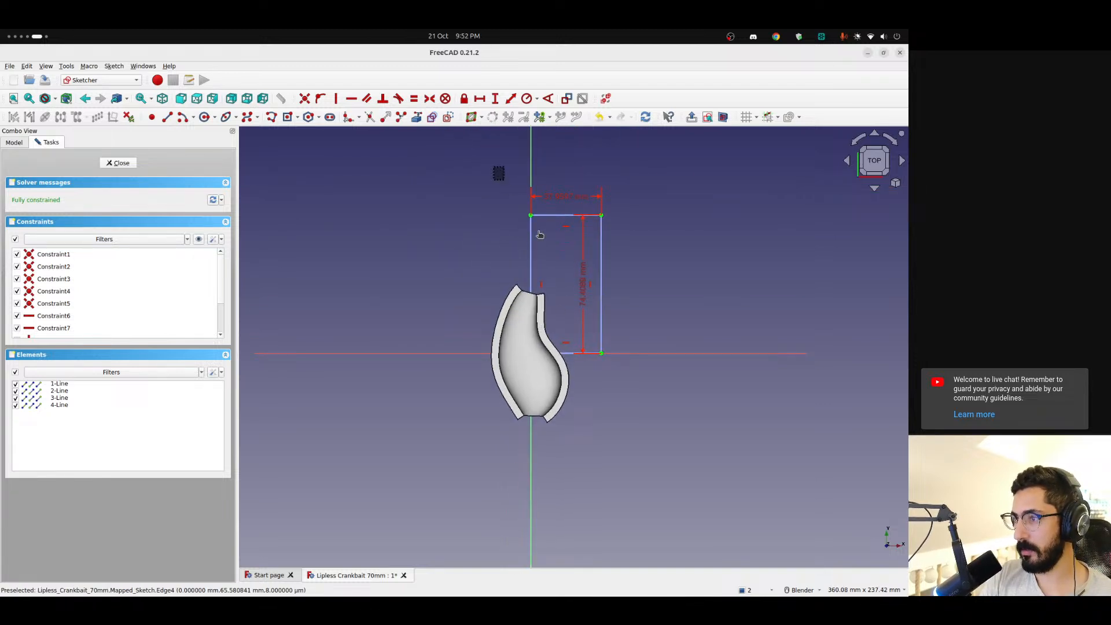
pyautogui.moveTo(495, 166); pyautogui.dragTo(700, 436)
pyautogui.click(676, 243)
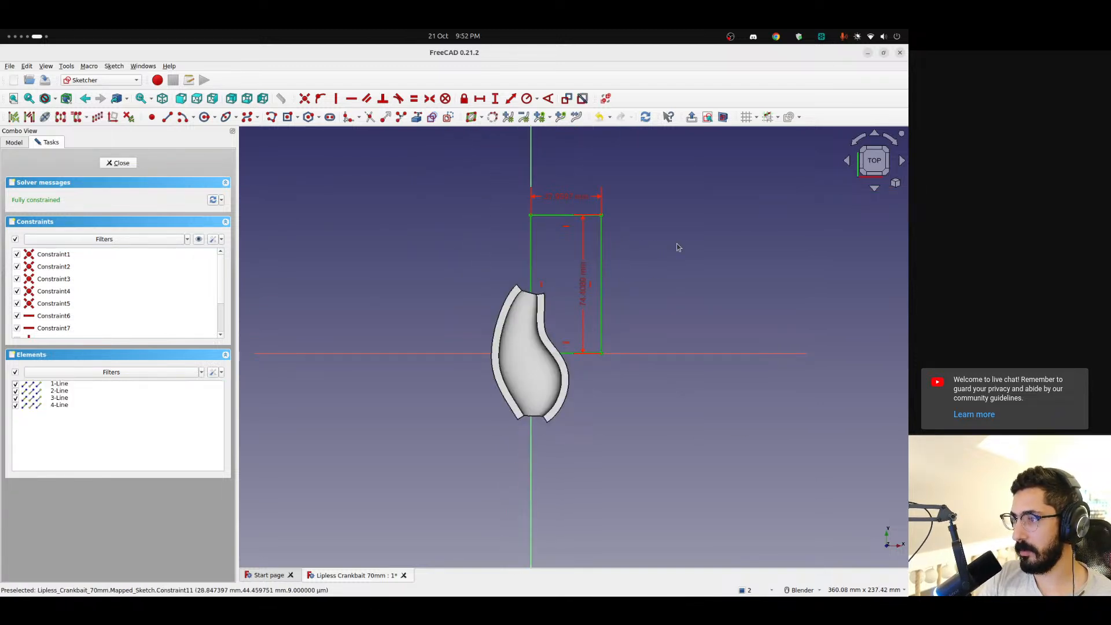
pyautogui.scroll(2, 550, 262)
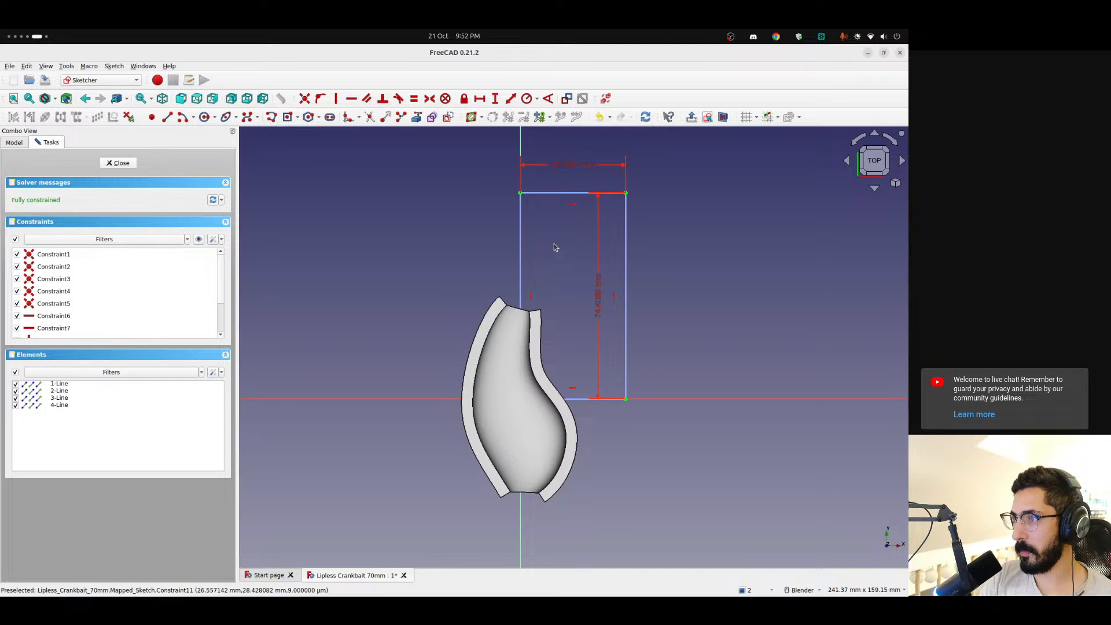
pyautogui.moveTo(601, 262); pyautogui.dragTo(689, 263)
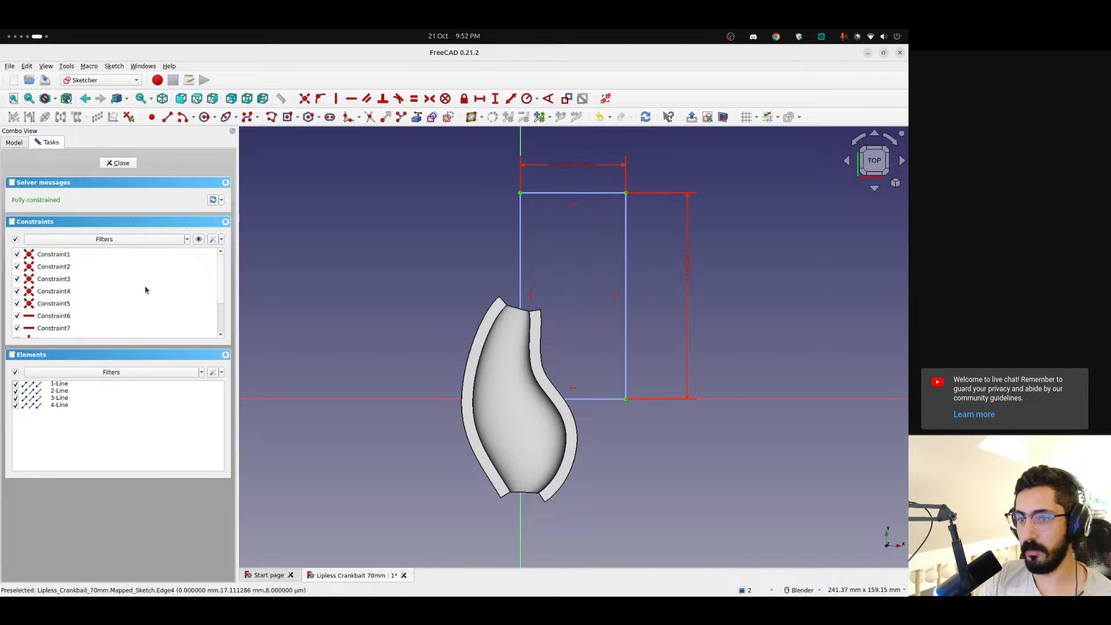
pyautogui.click(722, 116)
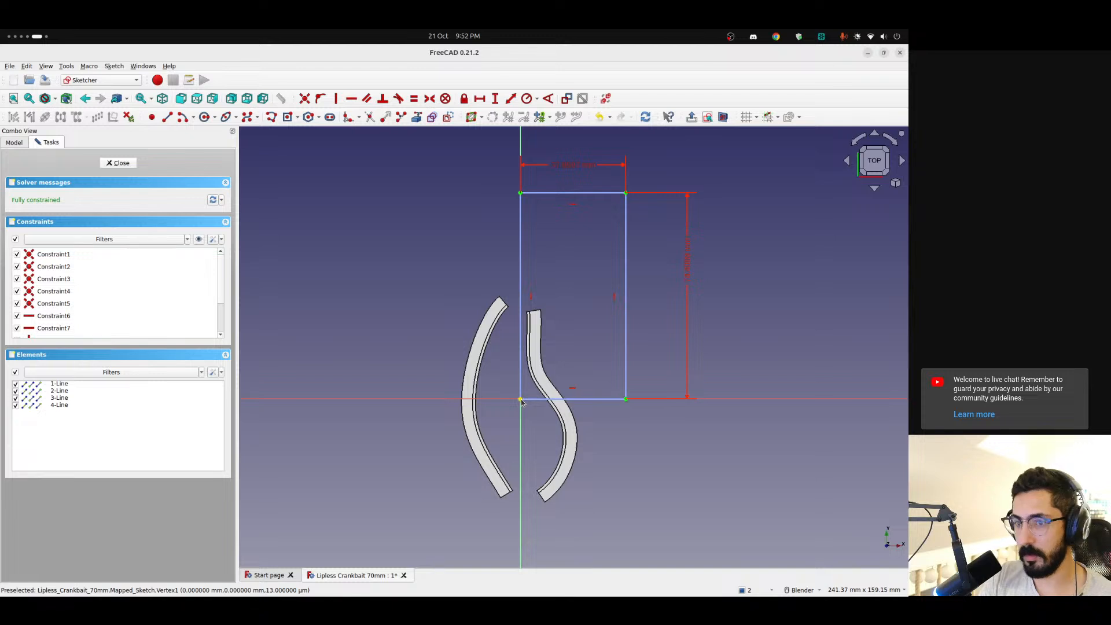
# Find and delete the coincident constraint that ties the rectangle's lower corner to the sketch origin
pyautogui.click(42, 260)
pyautogui.click(51, 269)
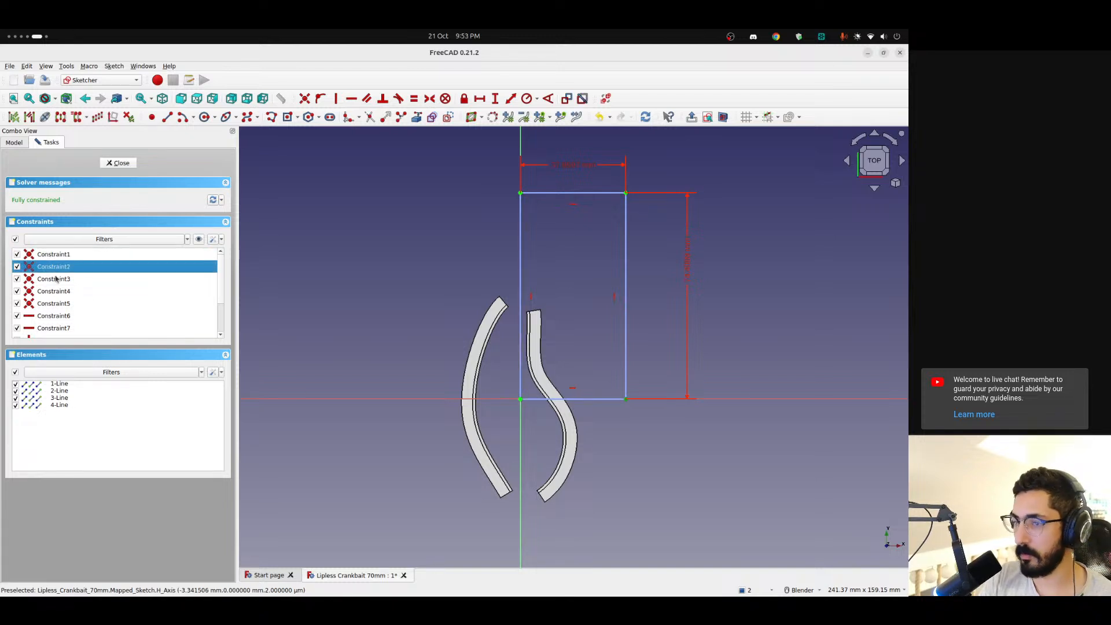
pyautogui.click(57, 280)
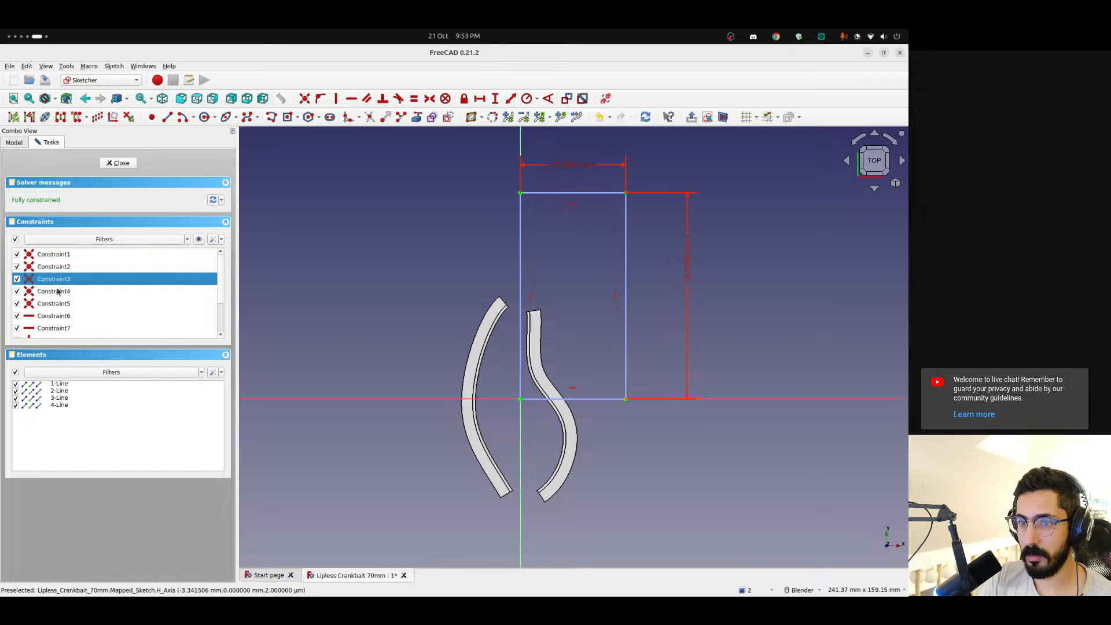
pyautogui.click(58, 293)
pyautogui.click(60, 304)
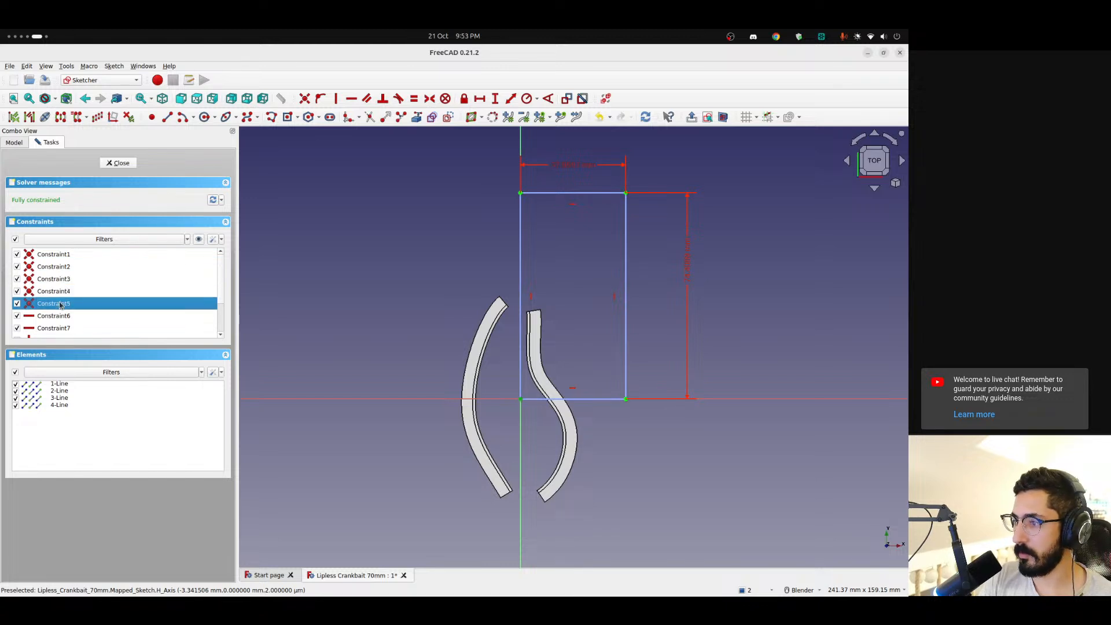
pyautogui.click(63, 259)
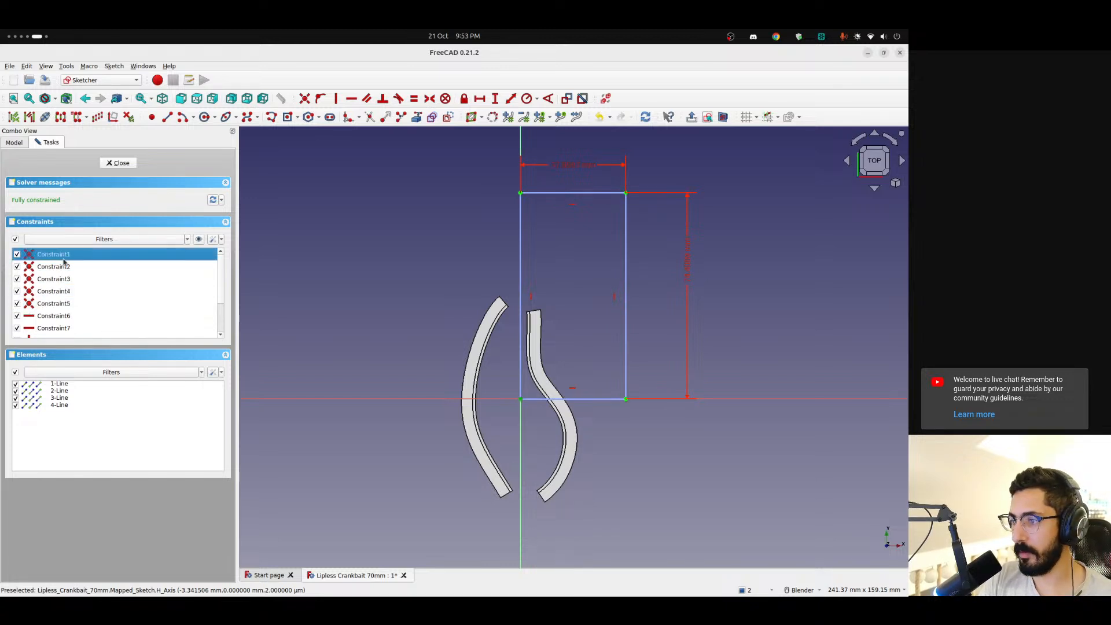
pyautogui.press('Delete')
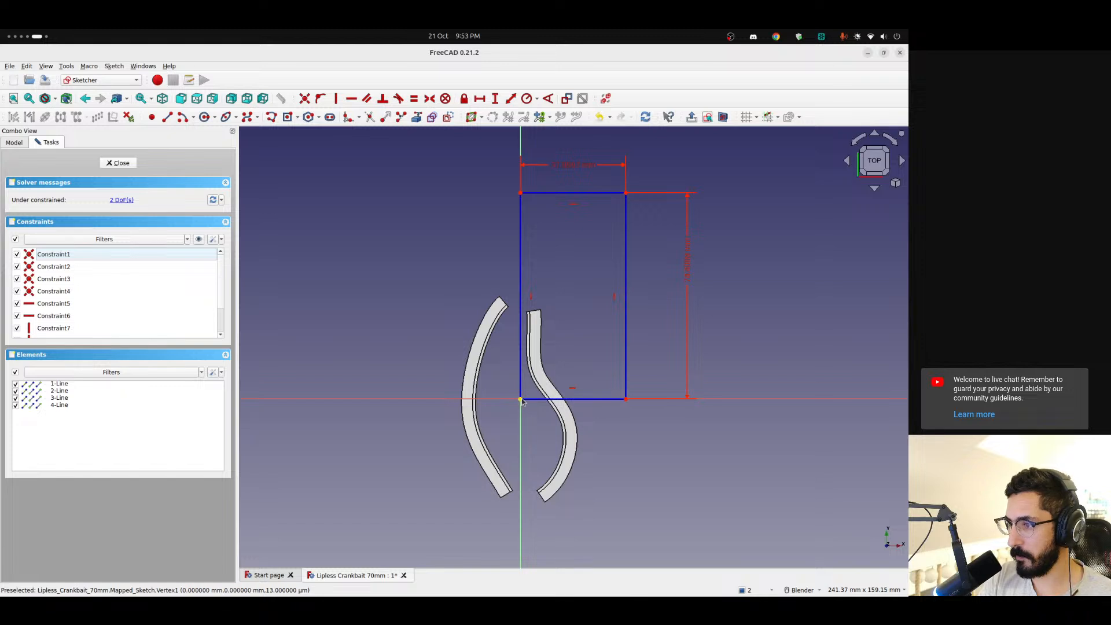
# Move the construction rectangle over the shell and make its opposite corners symmetric about the sketch origin
pyautogui.moveTo(520, 399)
pyautogui.mouseDown()
pyautogui.moveTo(500, 407)
pyautogui.moveTo(518, 456)
pyautogui.moveTo(516, 446)
pyautogui.moveTo(459, 522)
pyautogui.moveTo(466, 499)
pyautogui.mouseUp()
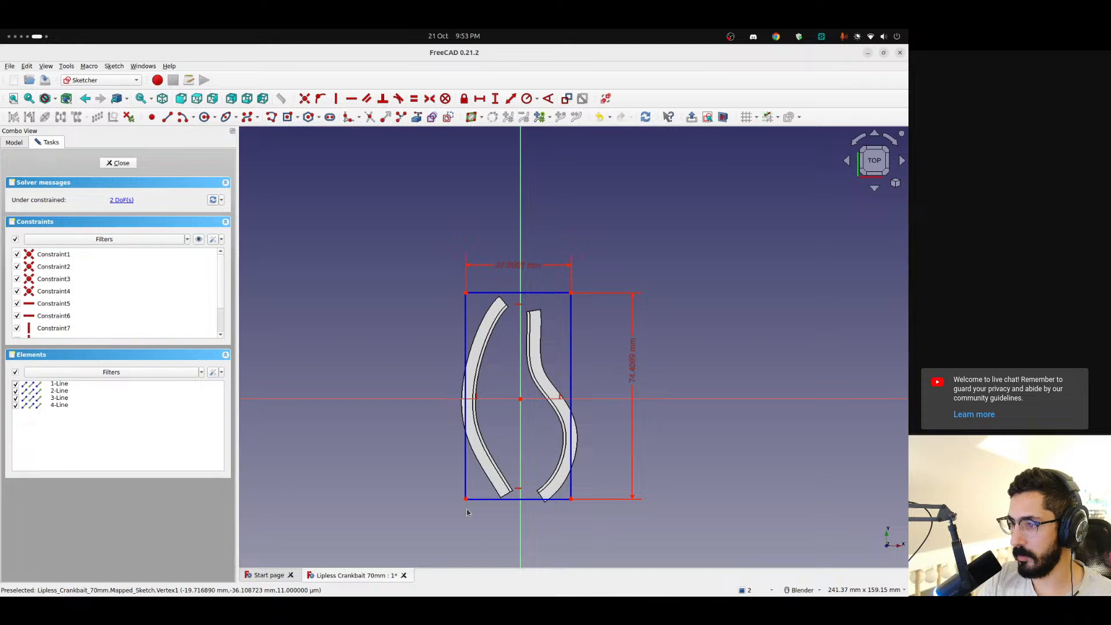
pyautogui.click(465, 499)
pyautogui.click(571, 293)
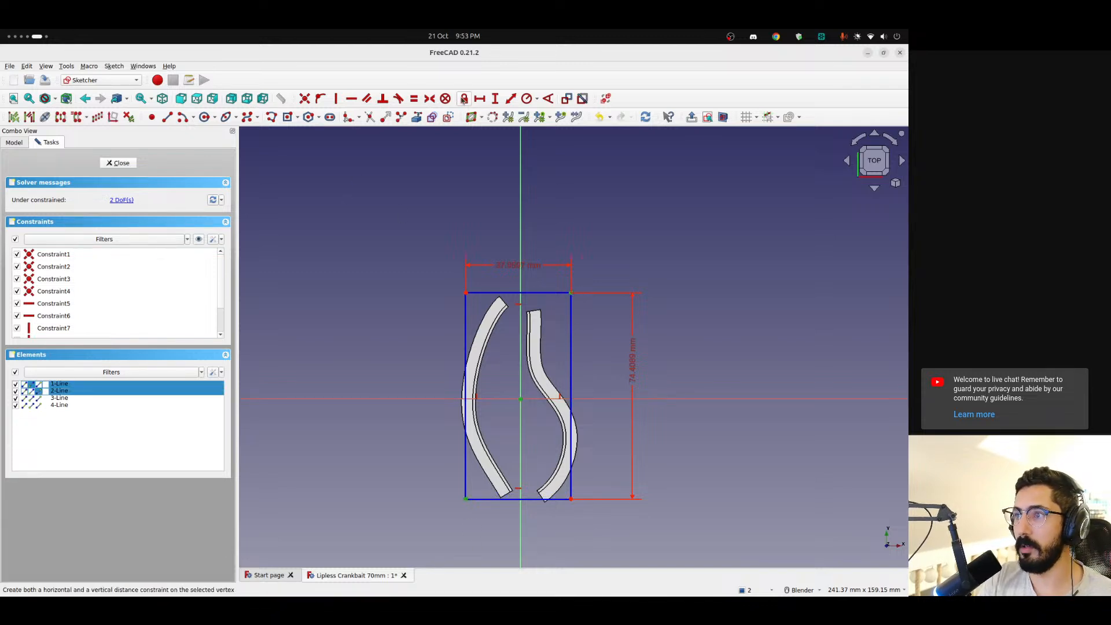
pyautogui.press('s')
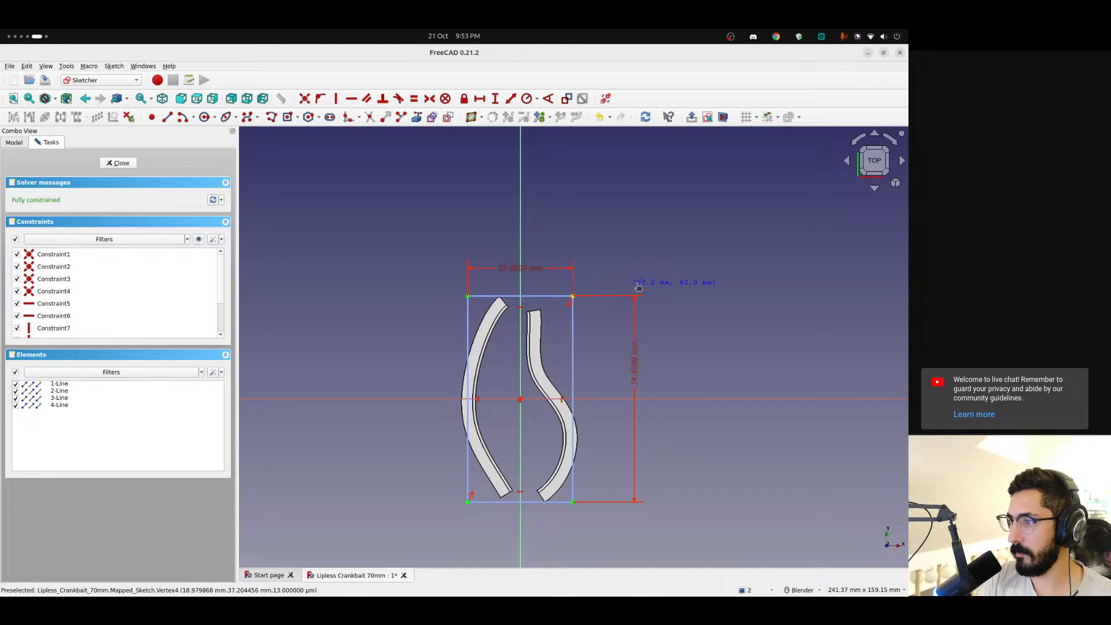
pyautogui.scroll(2, 527, 374)
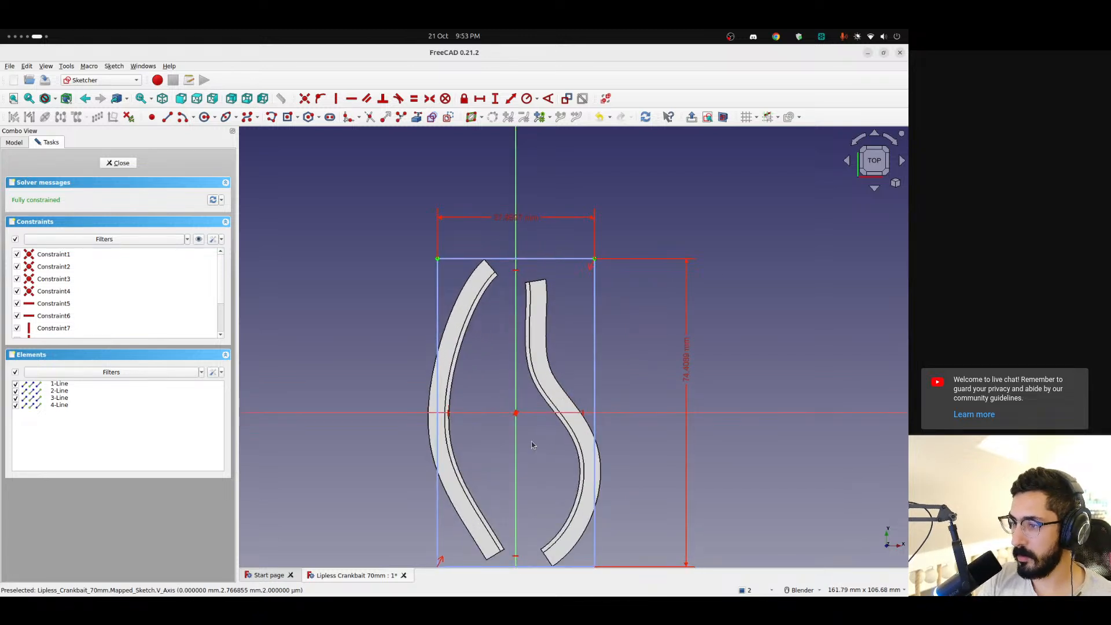
pyautogui.keyDown('shift'); pyautogui.moveTo(531, 444); pyautogui.dragTo(482, 347, button='middle'); pyautogui.keyUp('shift')
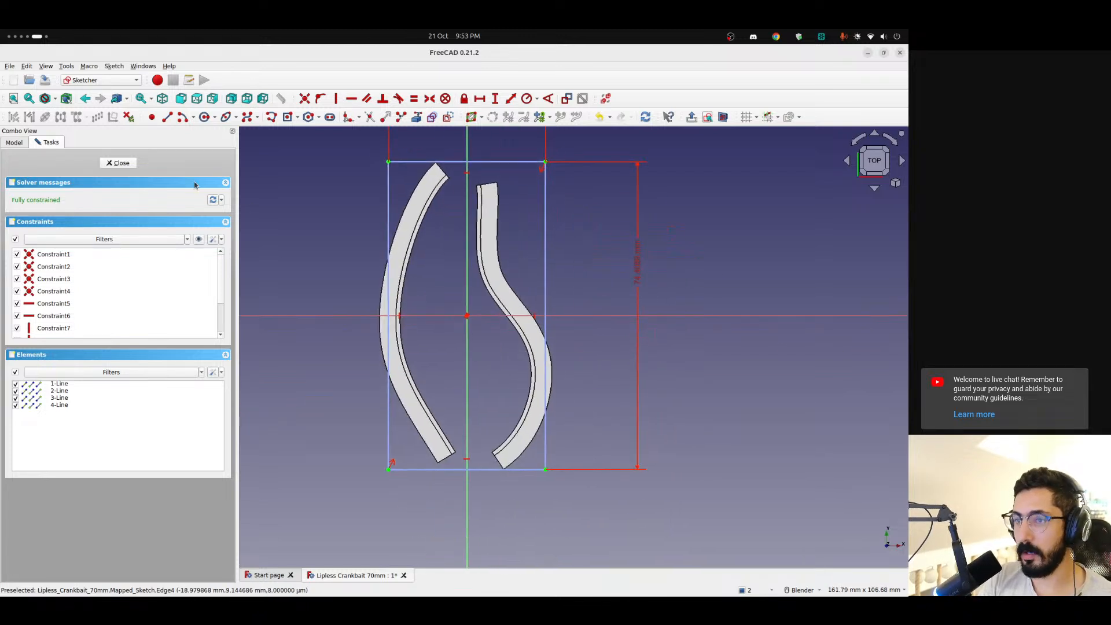
# Draw a circle centred at about (2.6, -16.3) mm inside the construction rectangle and close the mapped sketch
pyautogui.click(204, 118)
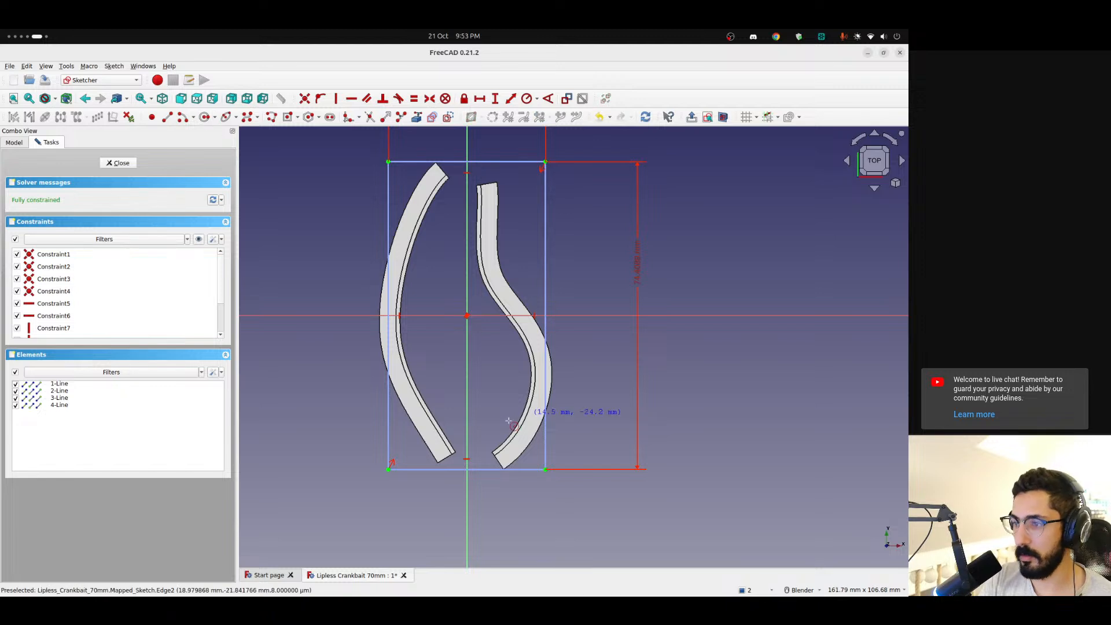
pyautogui.click(478, 383)
pyautogui.click(496, 400)
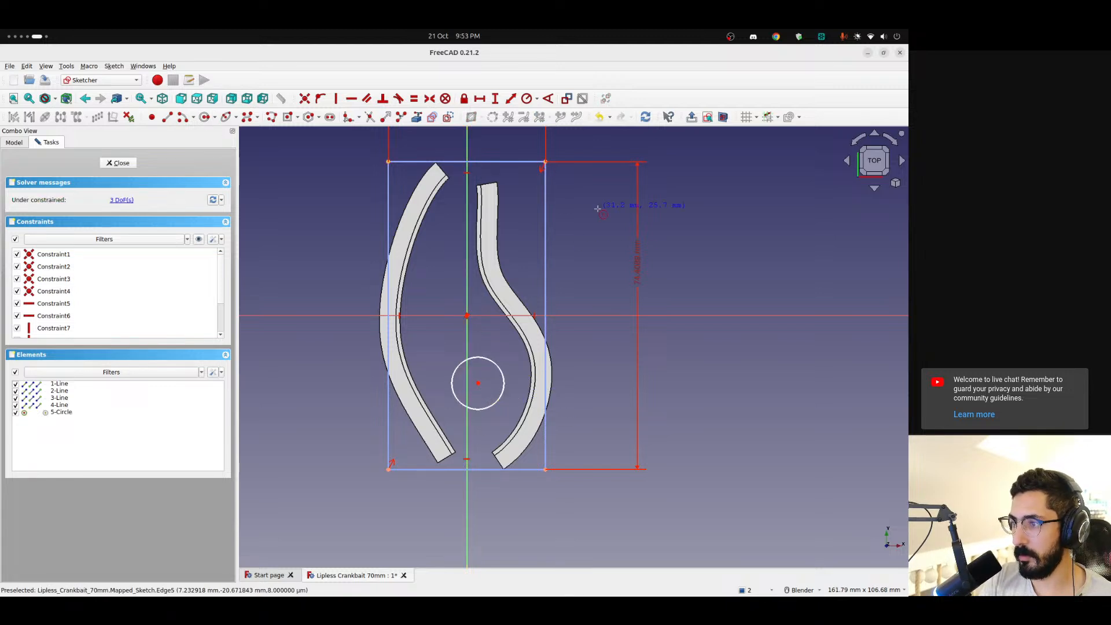
pyautogui.click(107, 162)
pyautogui.click(77, 221)
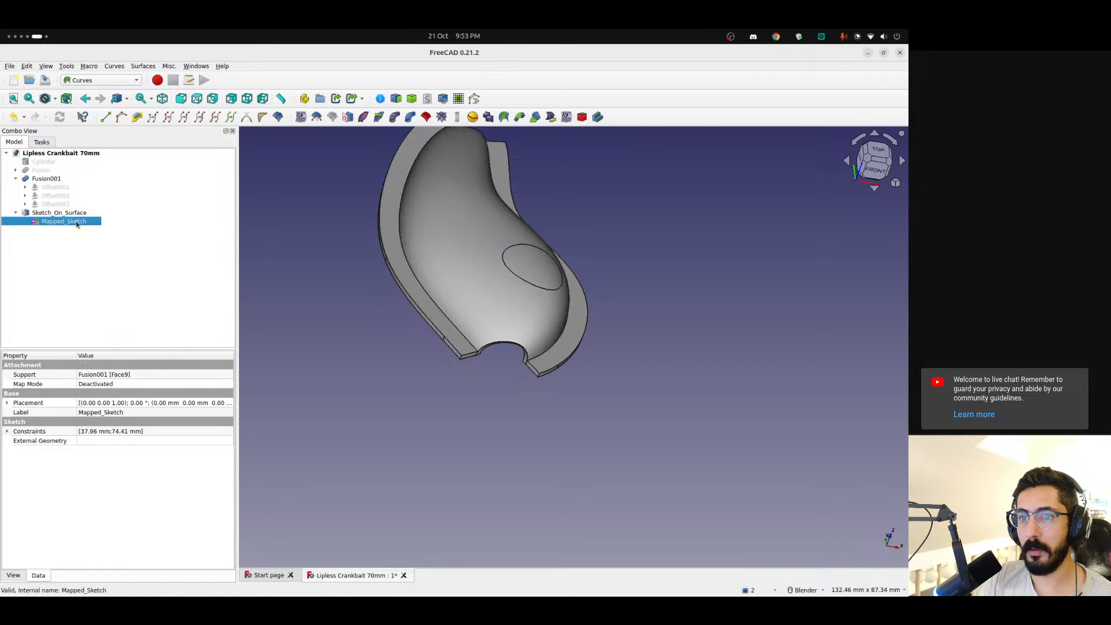
# Examine the circle mapped onto the shell from above and below, with the flat Mapped_Sketch shown for comparison
pyautogui.moveTo(542, 280); pyautogui.dragTo(501, 360, button='middle')
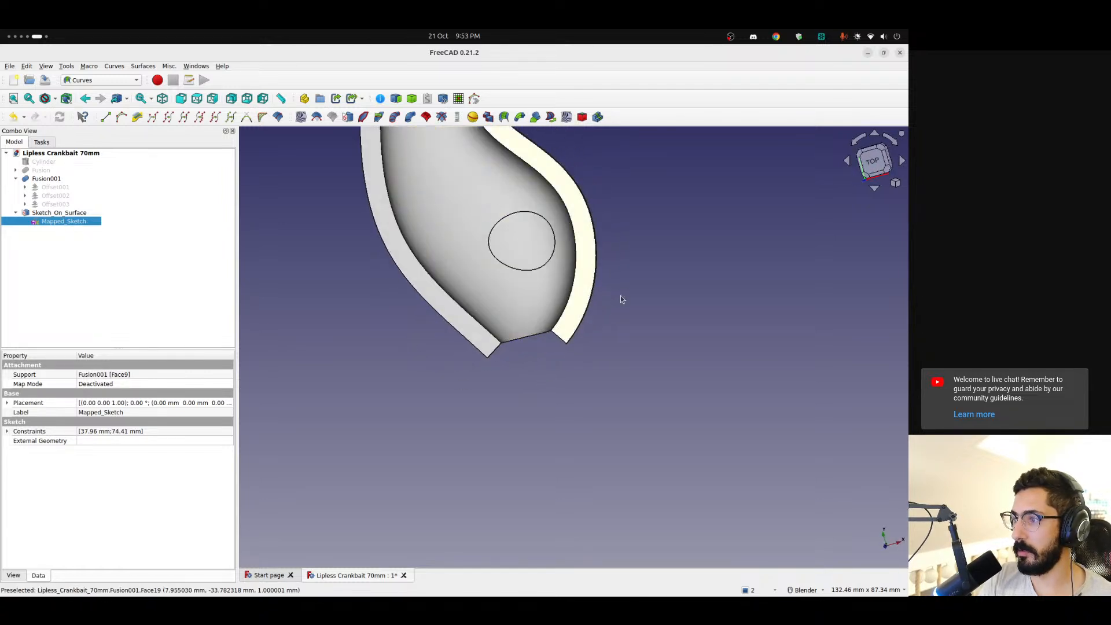
pyautogui.click(872, 167)
pyautogui.scroll(4, 524, 238)
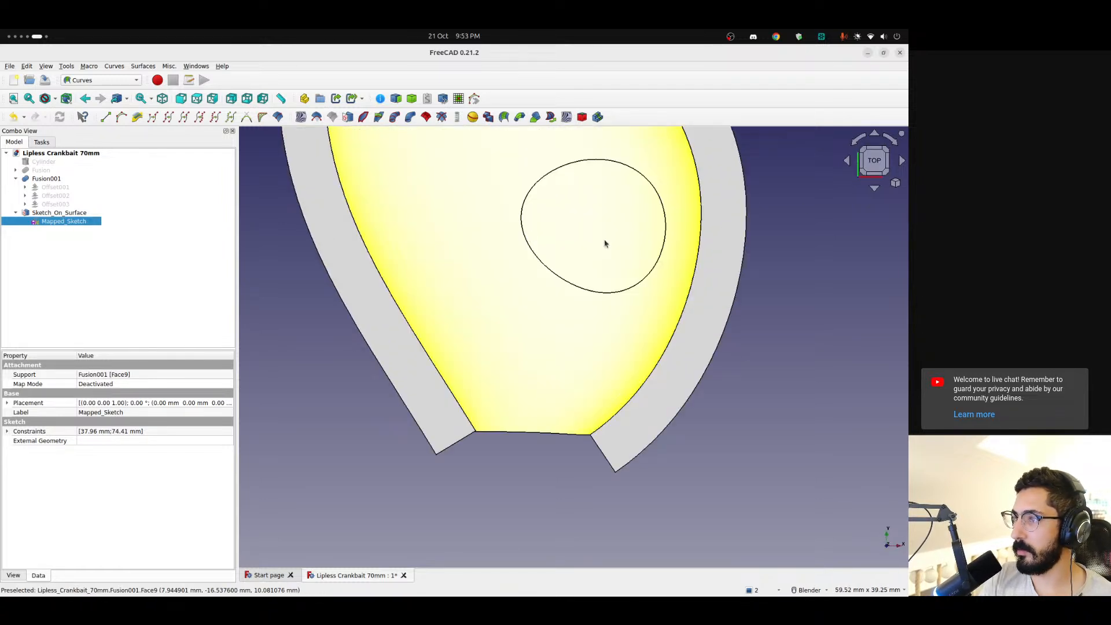
pyautogui.moveTo(605, 243); pyautogui.dragTo(636, 200, button='middle')
pyautogui.click(880, 155)
pyautogui.scroll(-7, 614, 357)
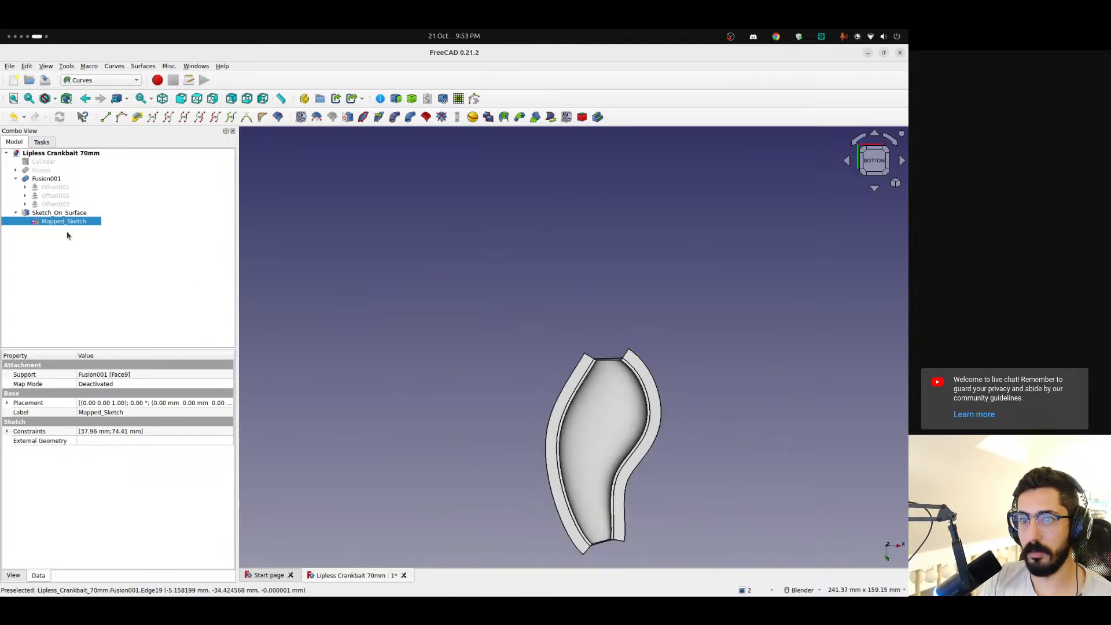
pyautogui.scroll(6, 665, 399)
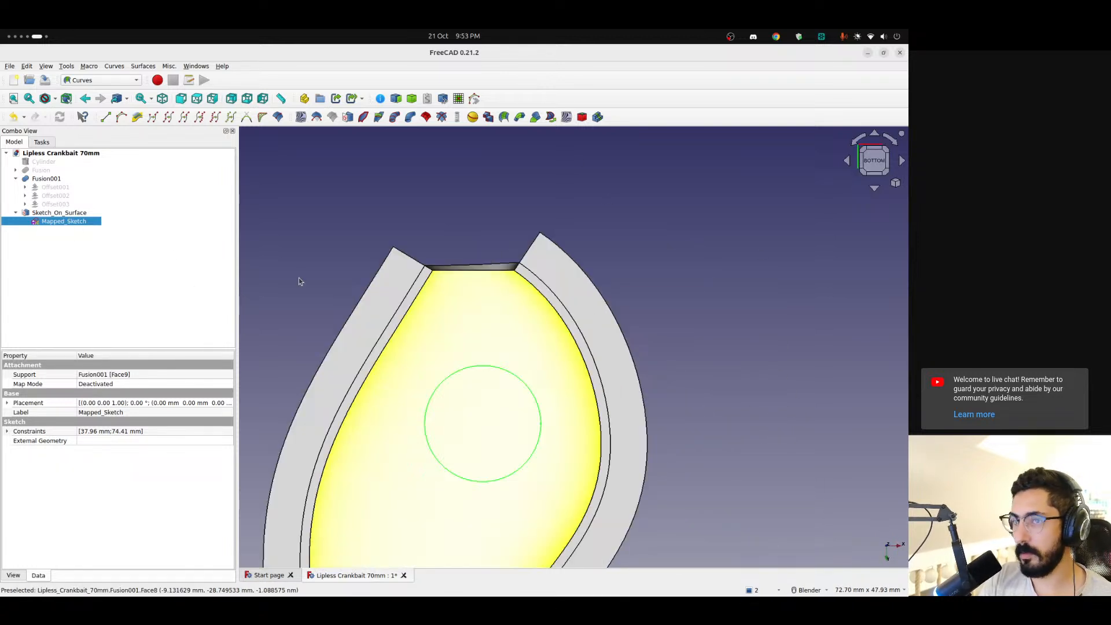
# Set the Thickness of Sketch_On_Surface to -2.00
pyautogui.click(46, 214)
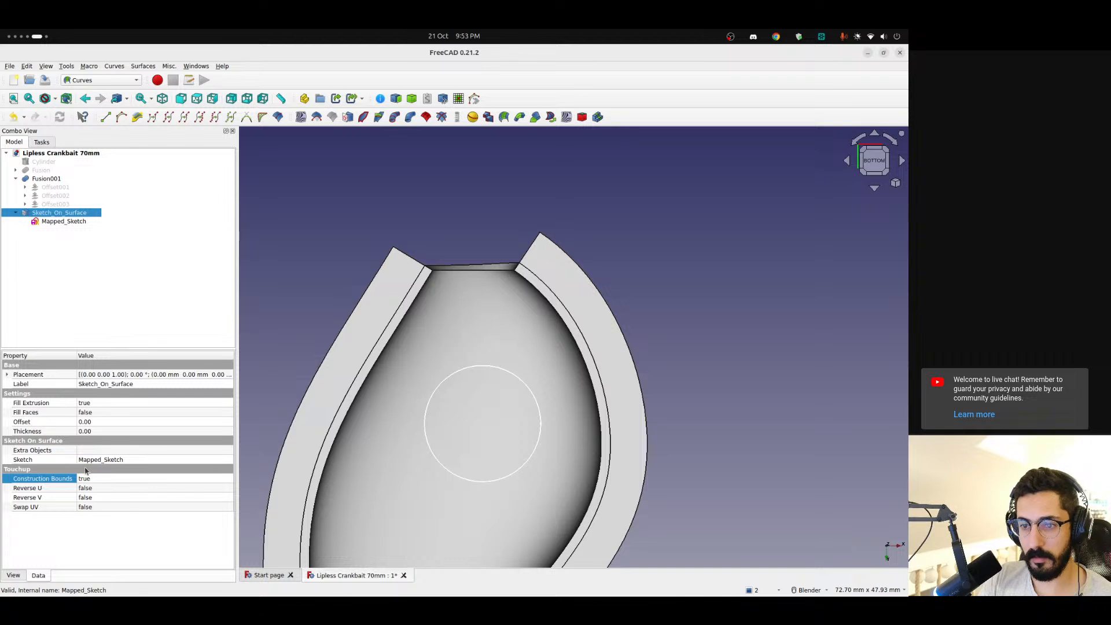
pyautogui.click(83, 431)
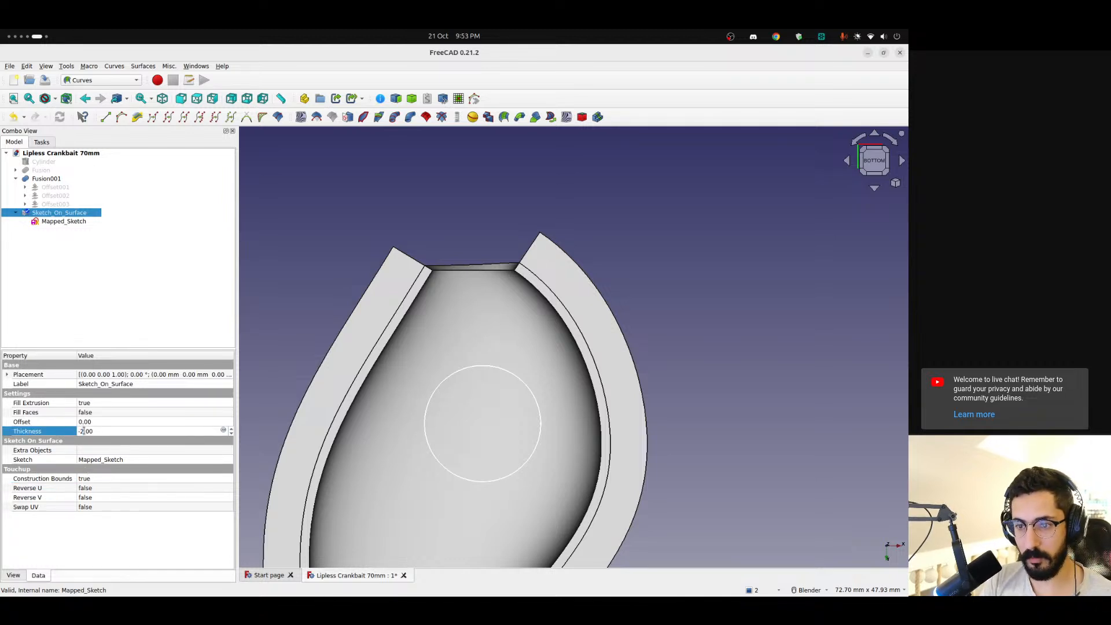
pyautogui.click(145, 330)
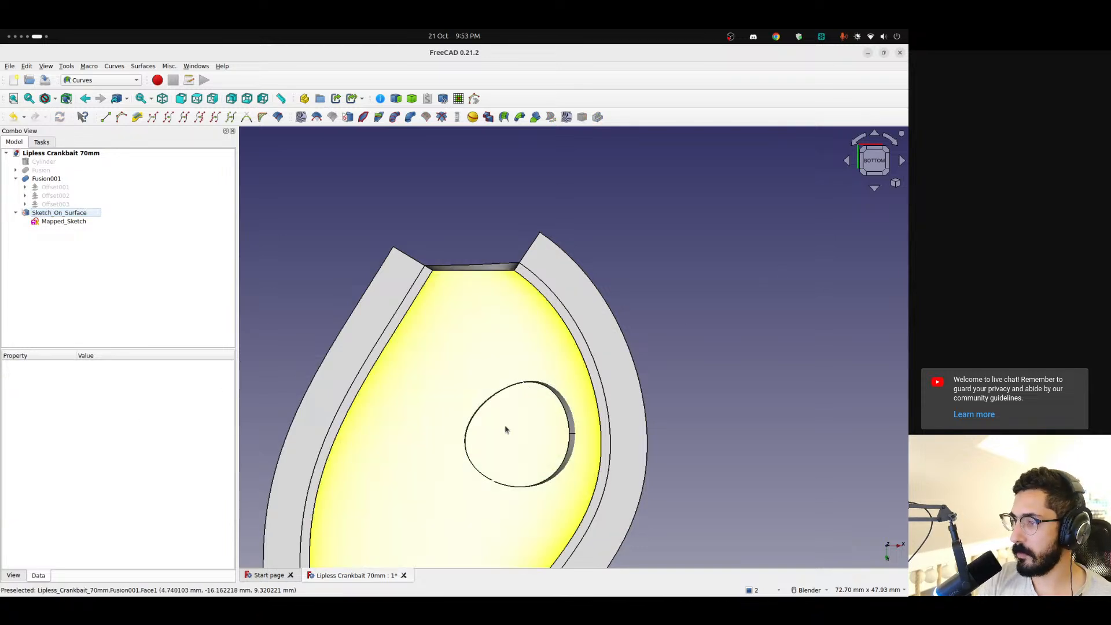
# Compare the thickened mapped circle with the flat sketch circle from below, and check Mapped_Sketch's placement and constraint values
pyautogui.moveTo(761, 324)
pyautogui.mouseDown(button='middle')
pyautogui.moveTo(692, 335)
pyautogui.moveTo(740, 345)
pyautogui.moveTo(739, 355)
pyautogui.moveTo(737, 332)
pyautogui.moveTo(727, 337)
pyautogui.moveTo(746, 347)
pyautogui.moveTo(665, 454)
pyautogui.moveTo(605, 506)
pyautogui.moveTo(498, 438)
pyautogui.moveTo(729, 384)
pyautogui.moveTo(756, 347)
pyautogui.moveTo(721, 333)
pyautogui.moveTo(740, 317)
pyautogui.mouseUp(button='middle')
pyautogui.click(875, 163)
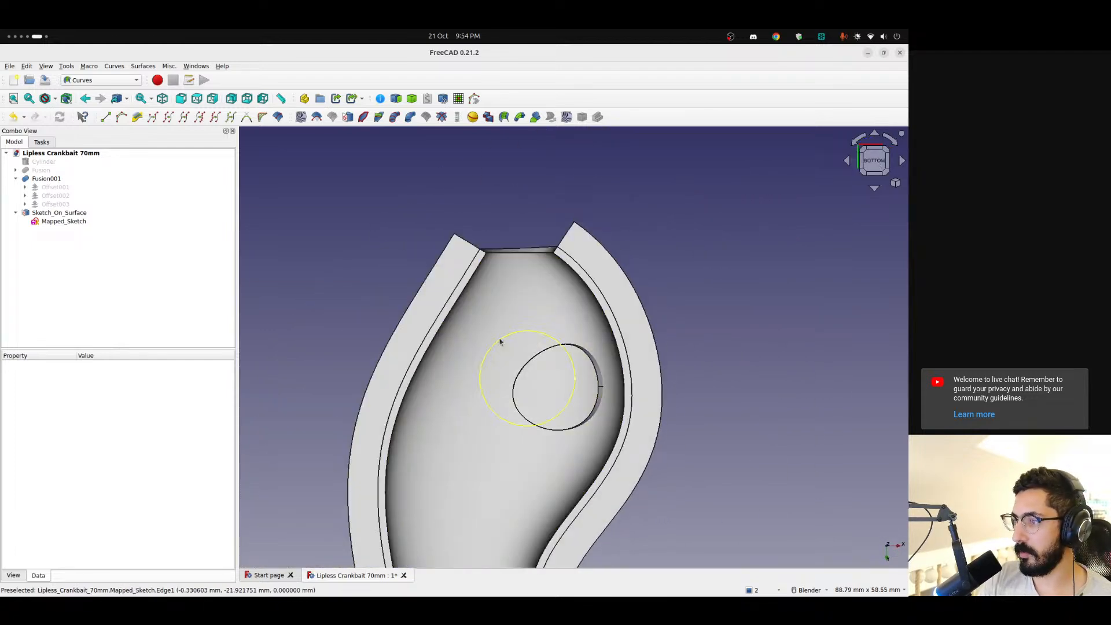
pyautogui.click(481, 380)
pyautogui.scroll(4, 776, 319)
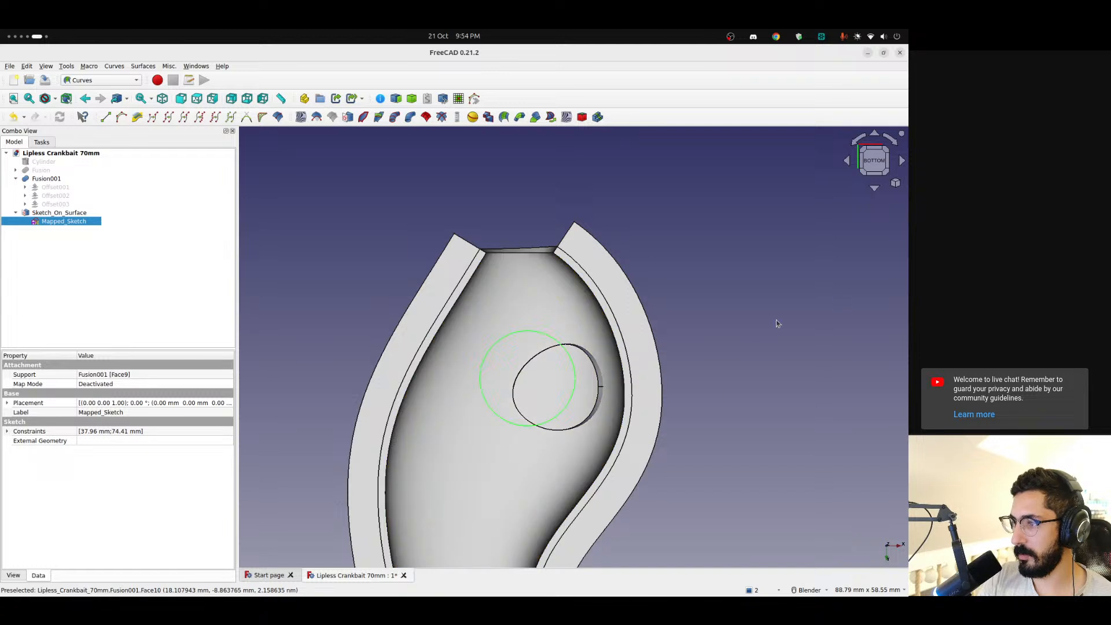
pyautogui.keyDown('shift'); pyautogui.moveTo(725, 339); pyautogui.dragTo(819, 296, button='middle'); pyautogui.keyUp('shift')
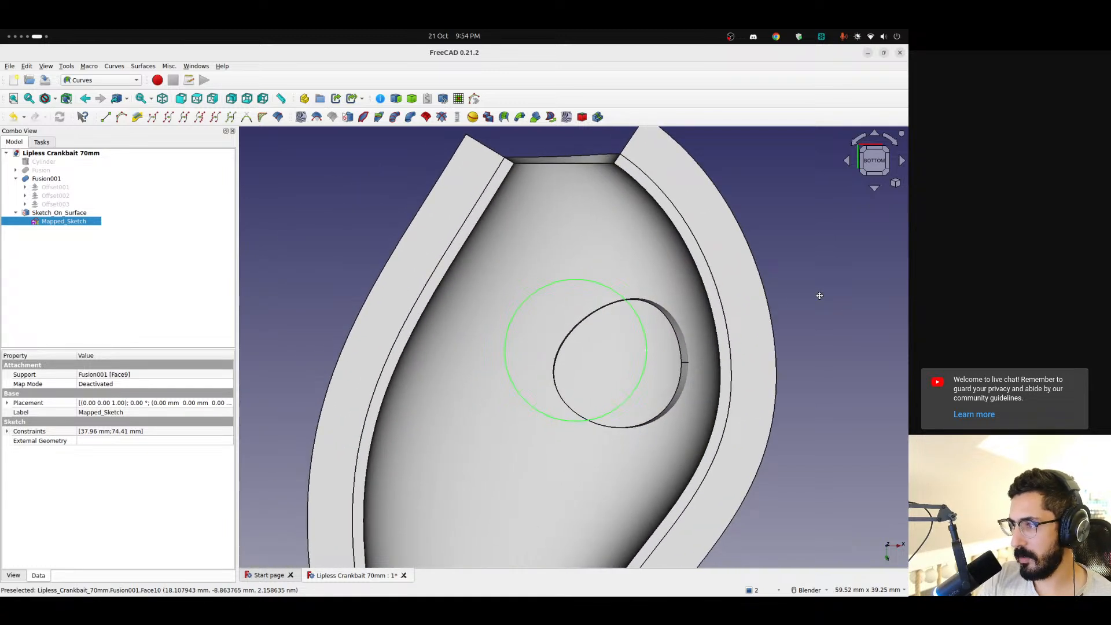
pyautogui.scroll(-2, 818, 295)
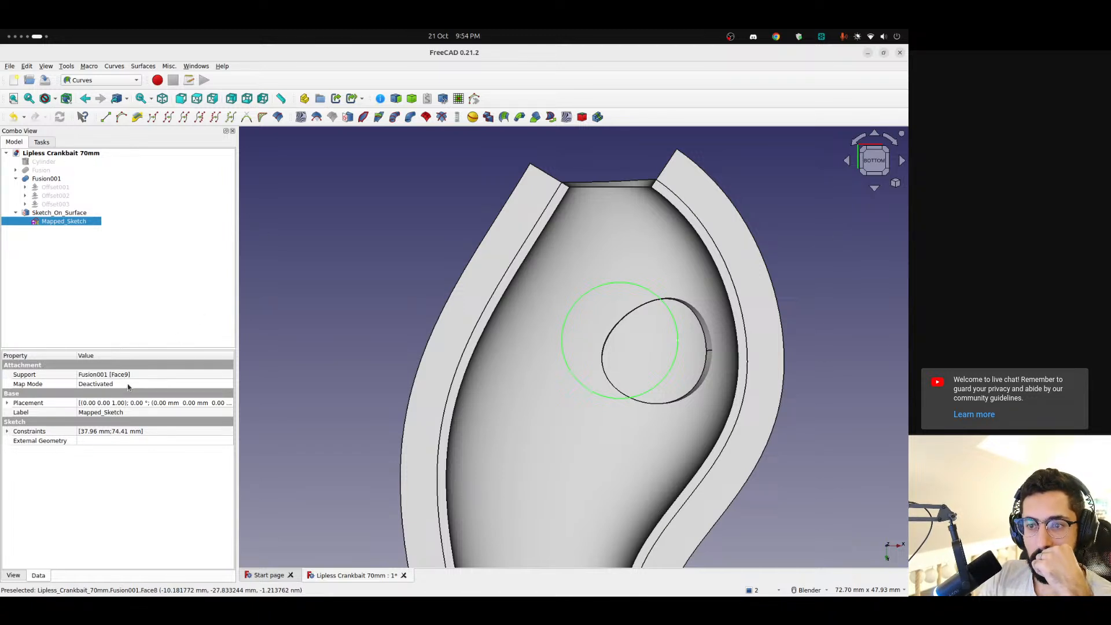
pyautogui.click(7, 403)
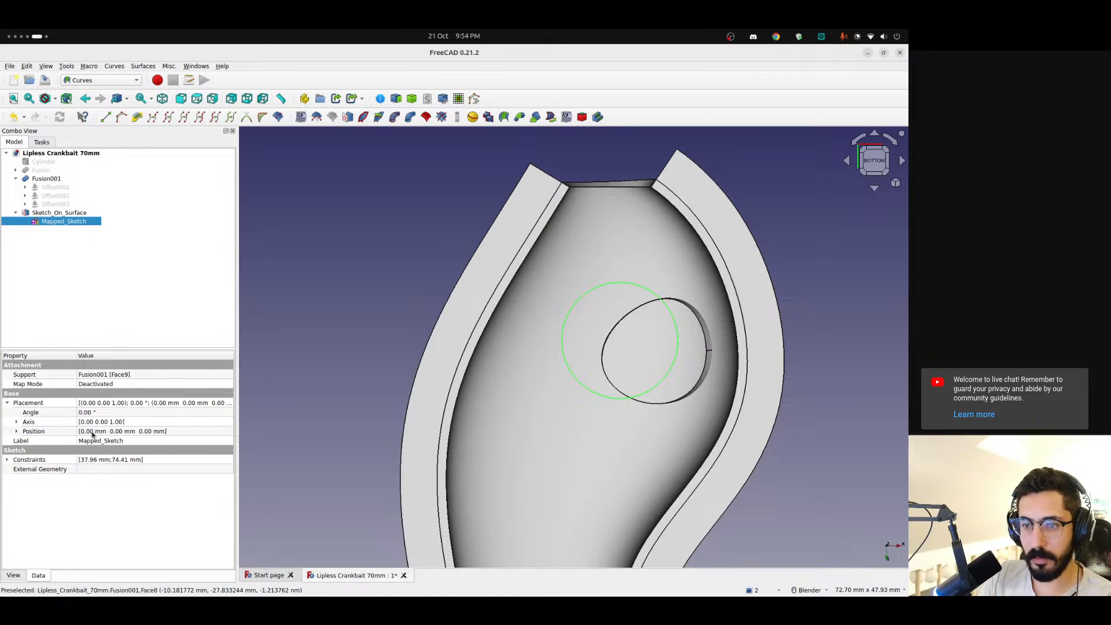
pyautogui.click(7, 460)
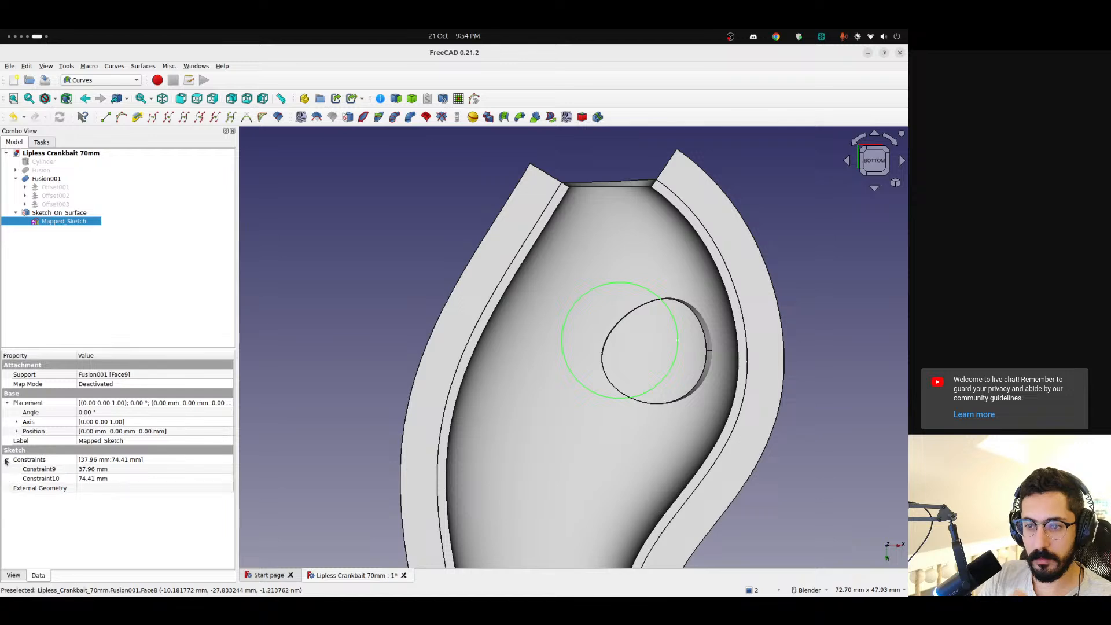
pyautogui.click(7, 460)
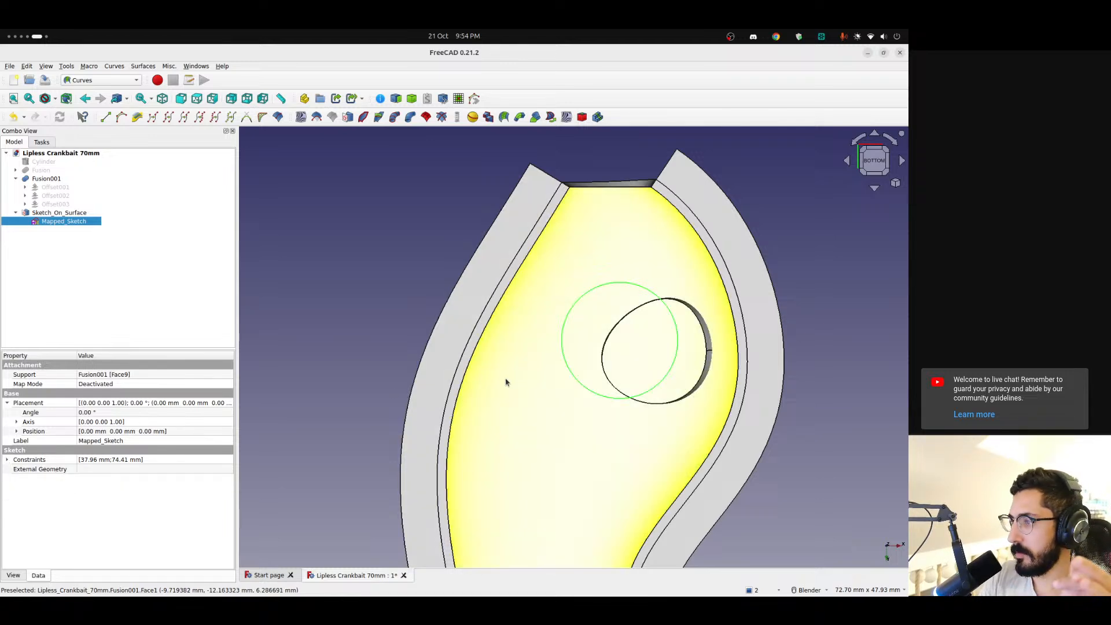
pyautogui.moveTo(632, 303)
pyautogui.mouseDown(button='middle')
pyautogui.moveTo(657, 320)
pyautogui.moveTo(724, 437)
pyautogui.moveTo(721, 484)
pyautogui.moveTo(523, 471)
pyautogui.moveTo(461, 423)
pyautogui.moveTo(545, 335)
pyautogui.moveTo(649, 301)
pyautogui.mouseUp(button='middle')
pyautogui.scroll(-1, 661, 296)
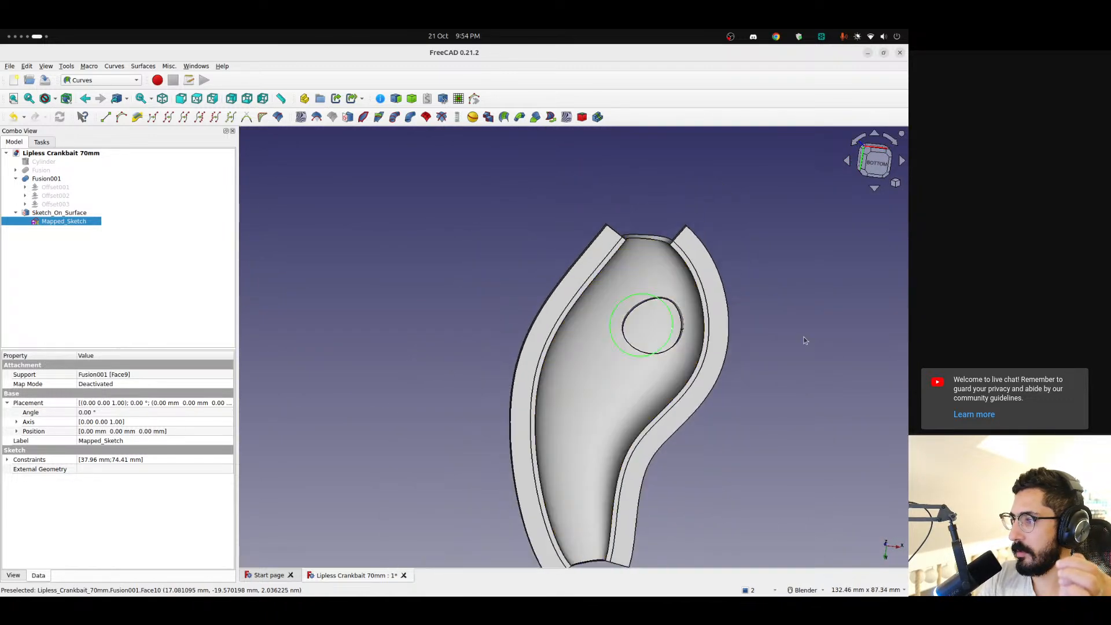
pyautogui.click(808, 339)
# Delete Sketch_On_Surface together with its Mapped_Sketch, leaving the Fusion001 shell
pyautogui.click(64, 222)
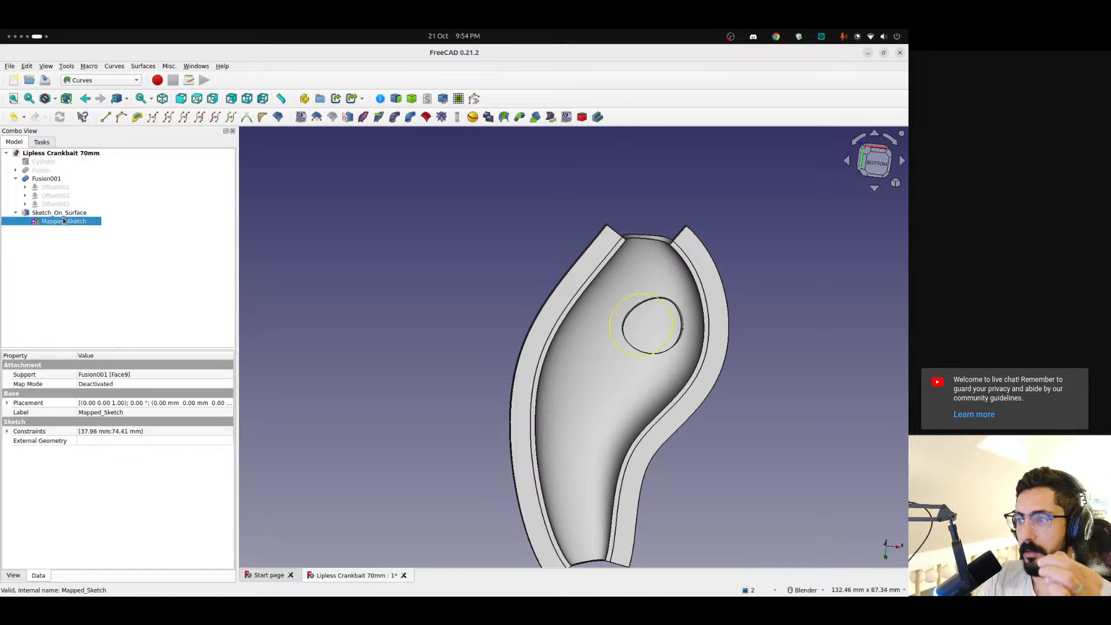
pyautogui.click(59, 213)
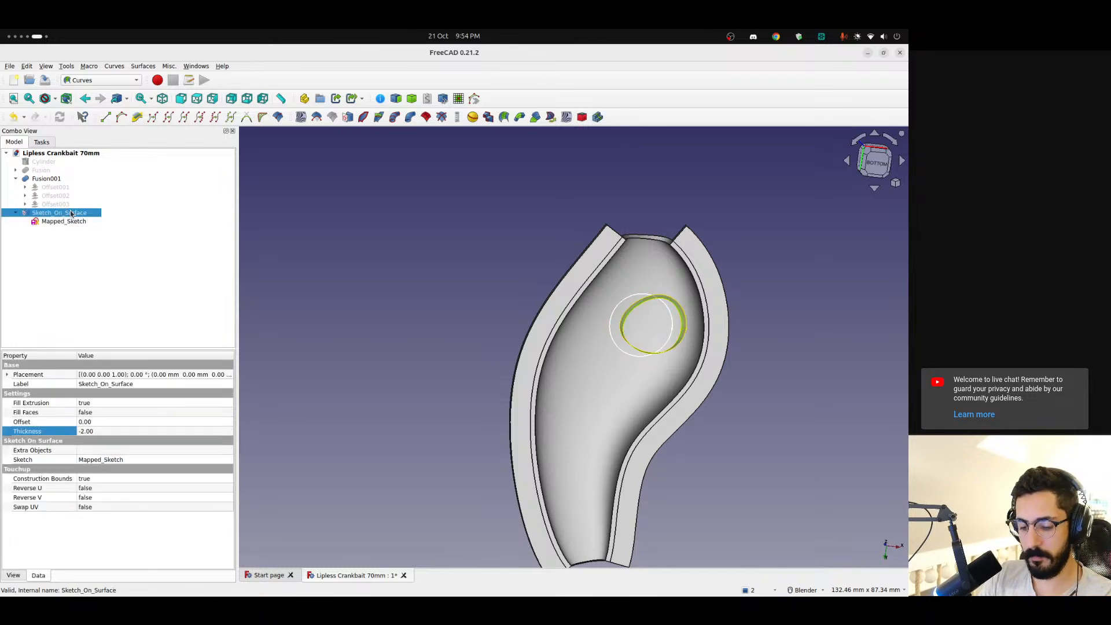
pyautogui.press('Delete')
pyautogui.click(68, 214)
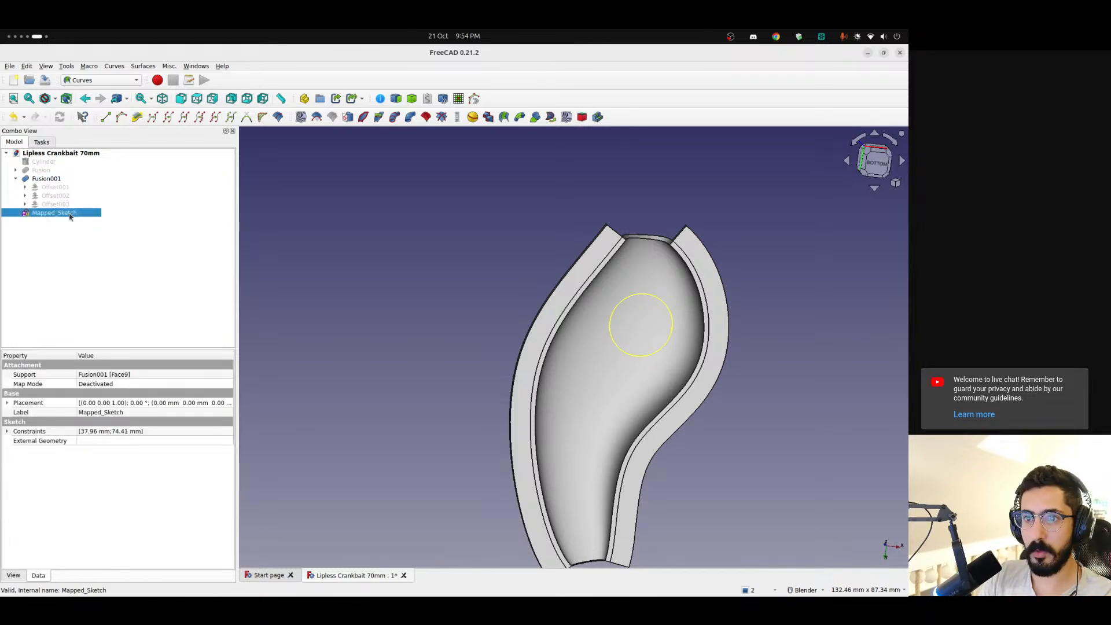
pyautogui.press('Delete')
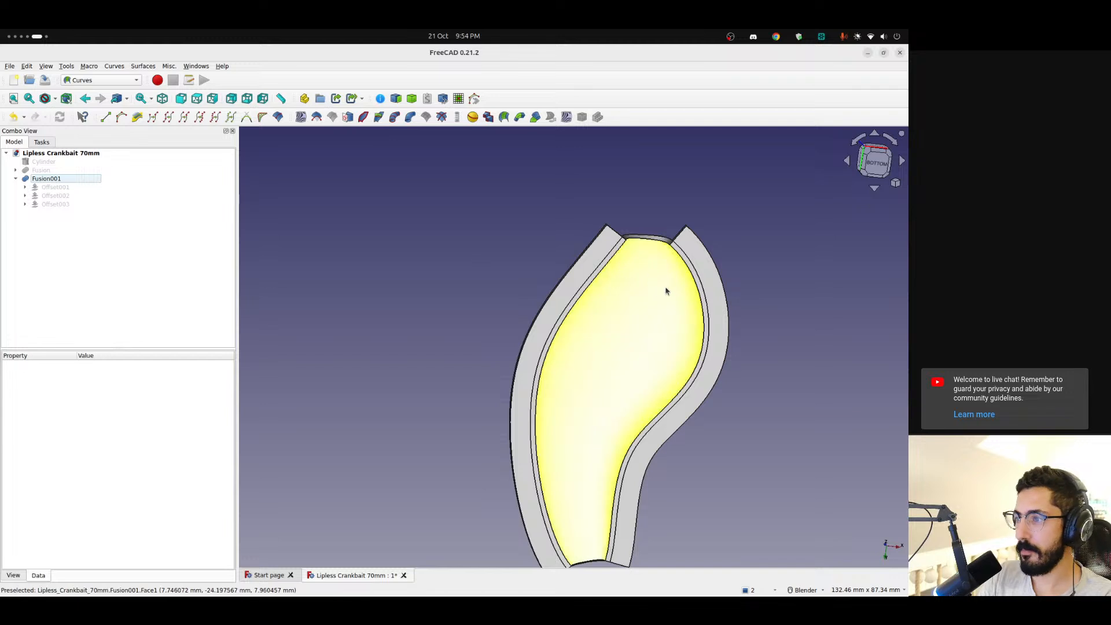
# Create a Sketch_On_Surface object on the inner concave face of Fusion001 and open its mapped sketch for editing
pyautogui.moveTo(608, 347); pyautogui.dragTo(584, 409, button='middle')
pyautogui.click(583, 410)
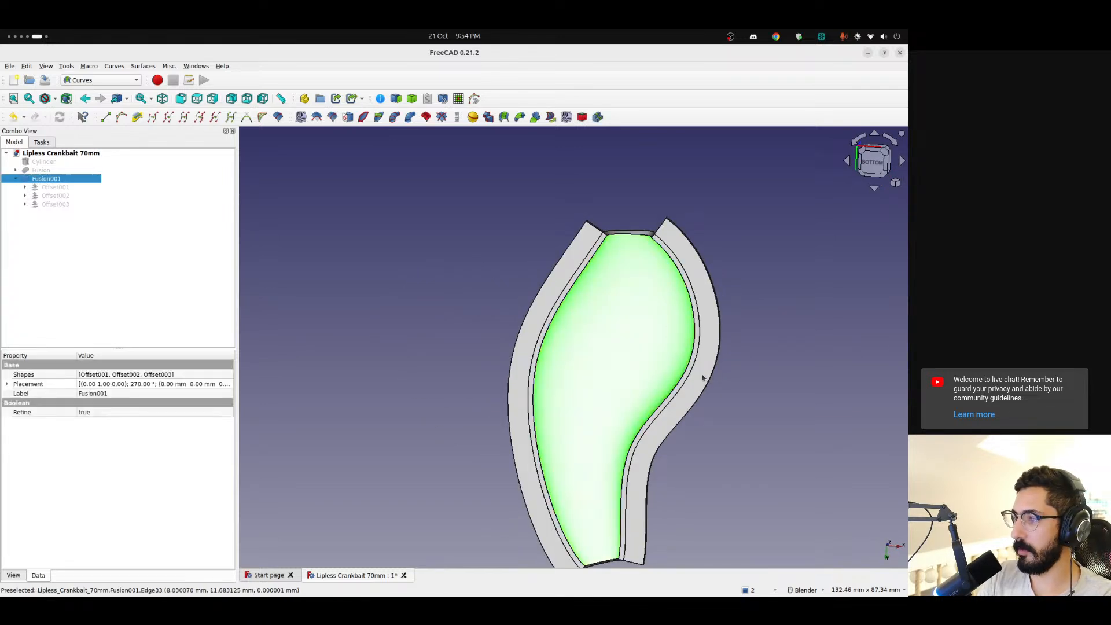
pyautogui.click(347, 117)
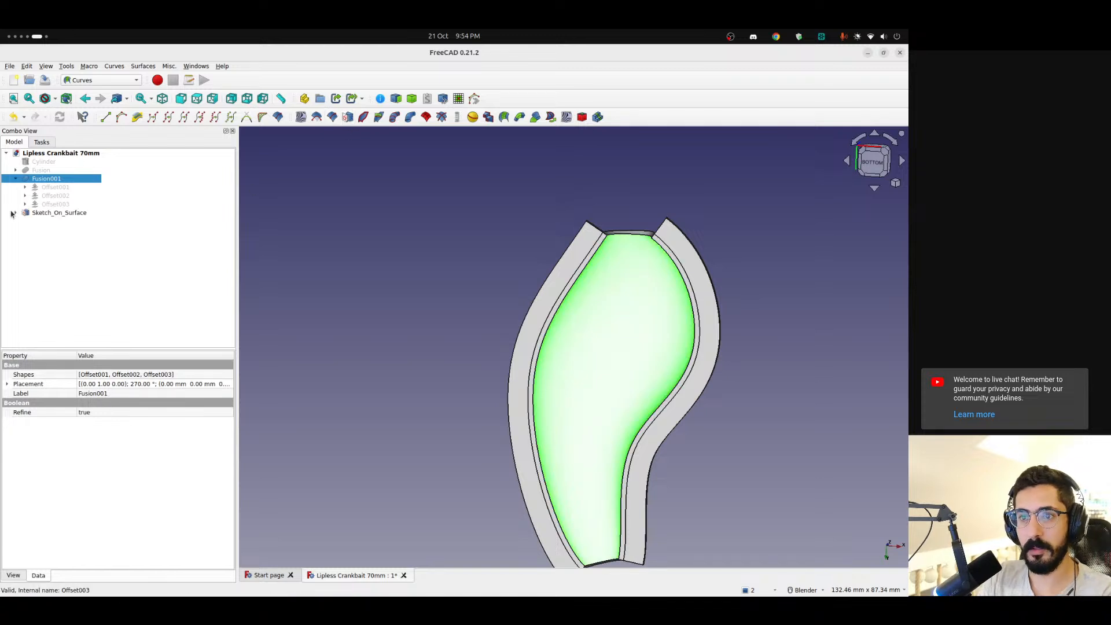
pyautogui.click(43, 215)
pyautogui.click(64, 222)
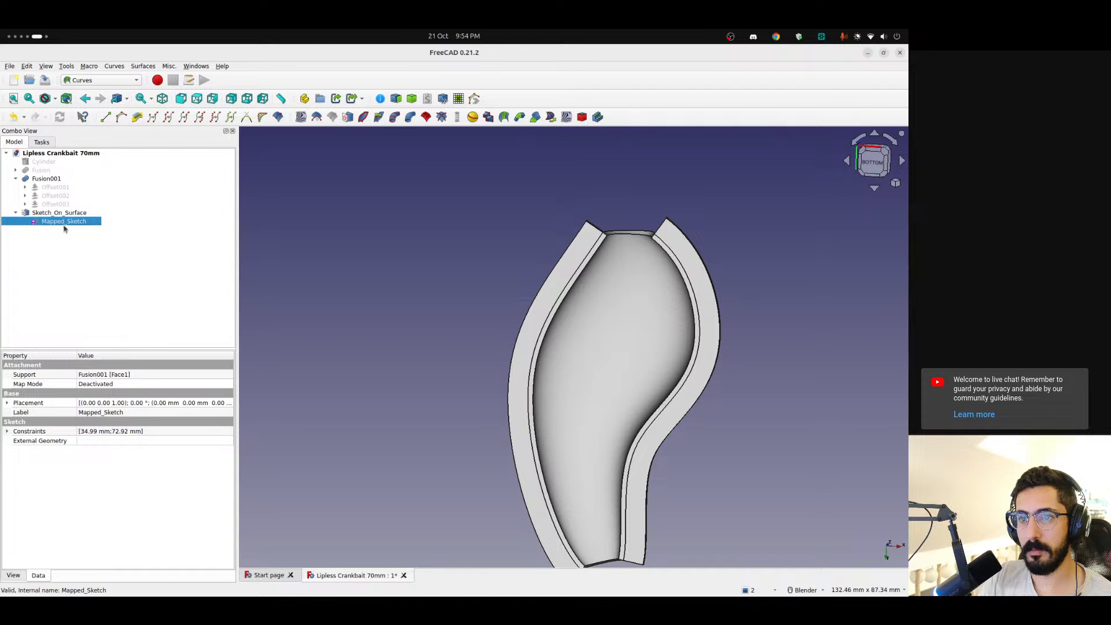
pyautogui.doubleClick(64, 222)
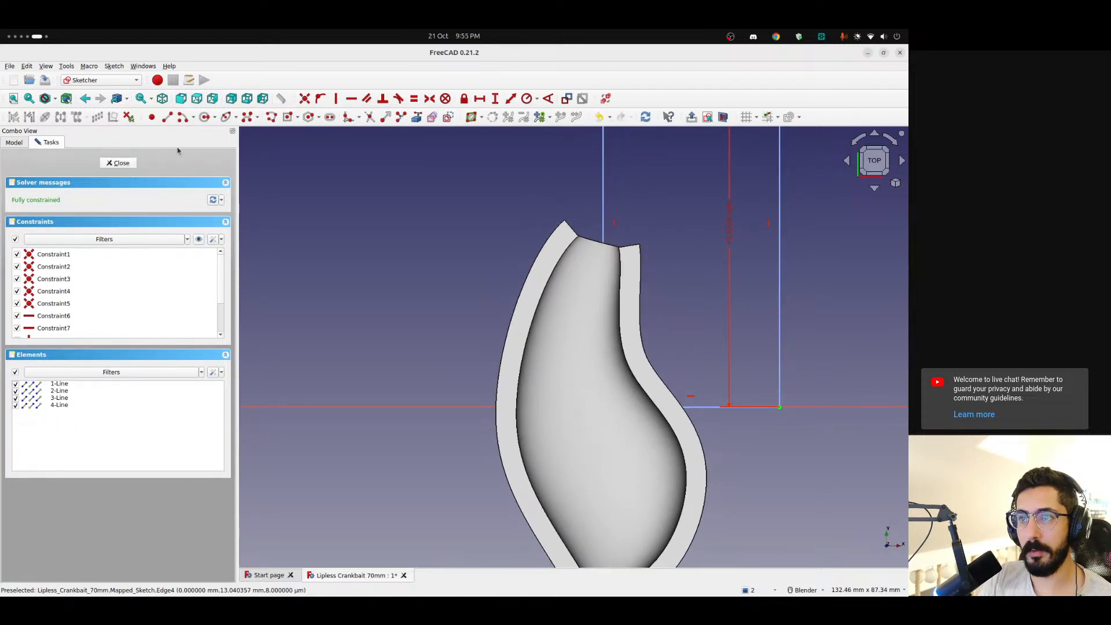
# With section view on, draw a small circle just above and right of the sketch origin, move it slightly lower and close the sketch
pyautogui.click(723, 118)
pyautogui.scroll(5, 610, 377)
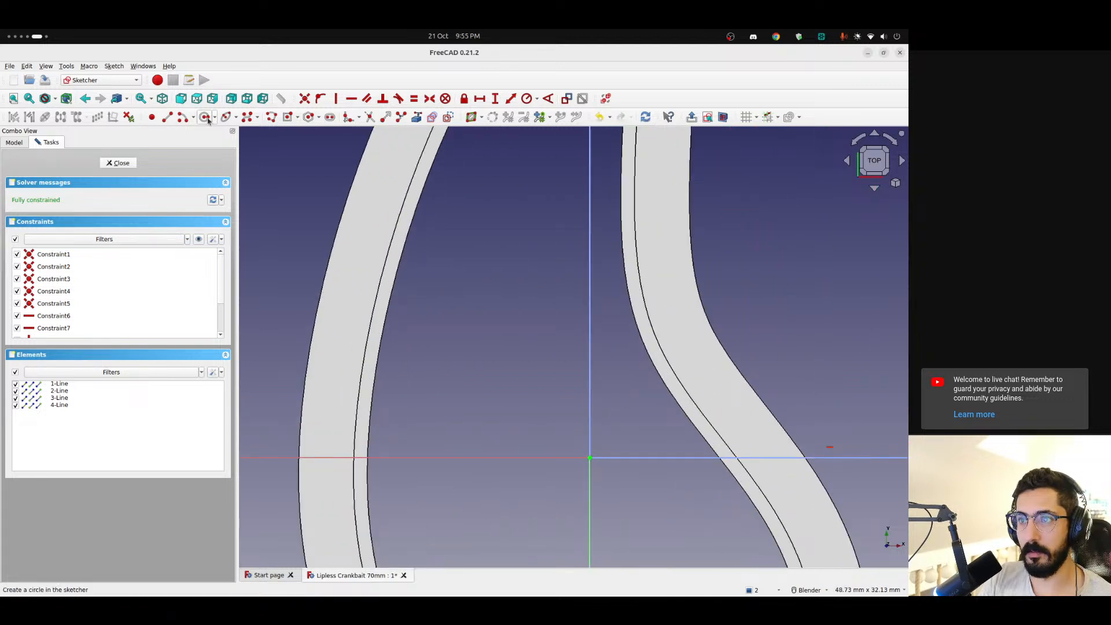
pyautogui.click(203, 118)
pyautogui.click(626, 400)
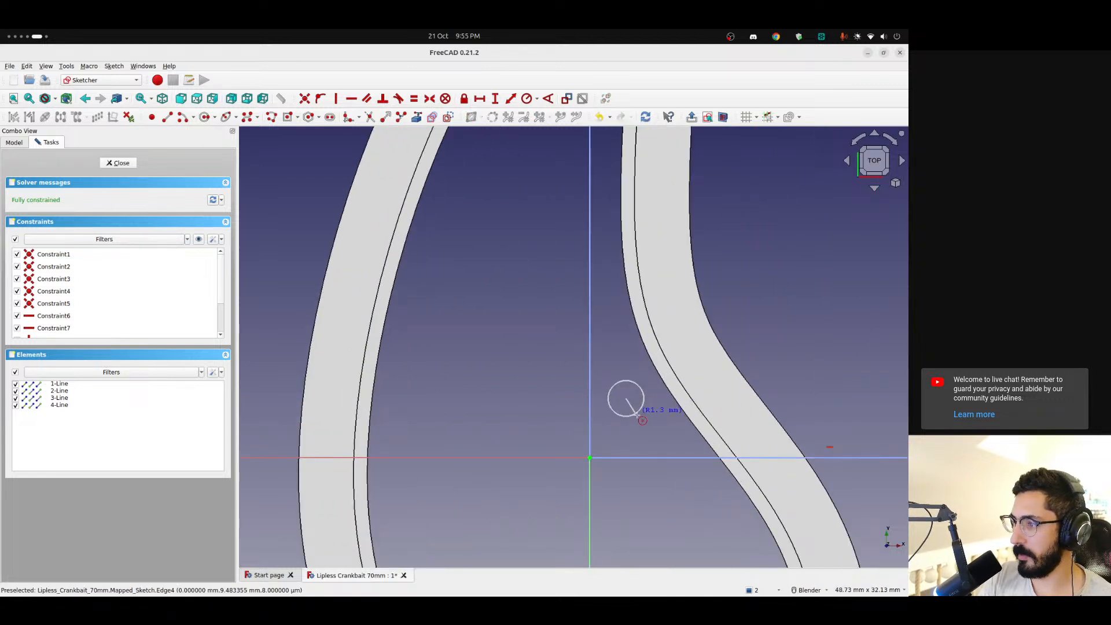
pyautogui.click(641, 420)
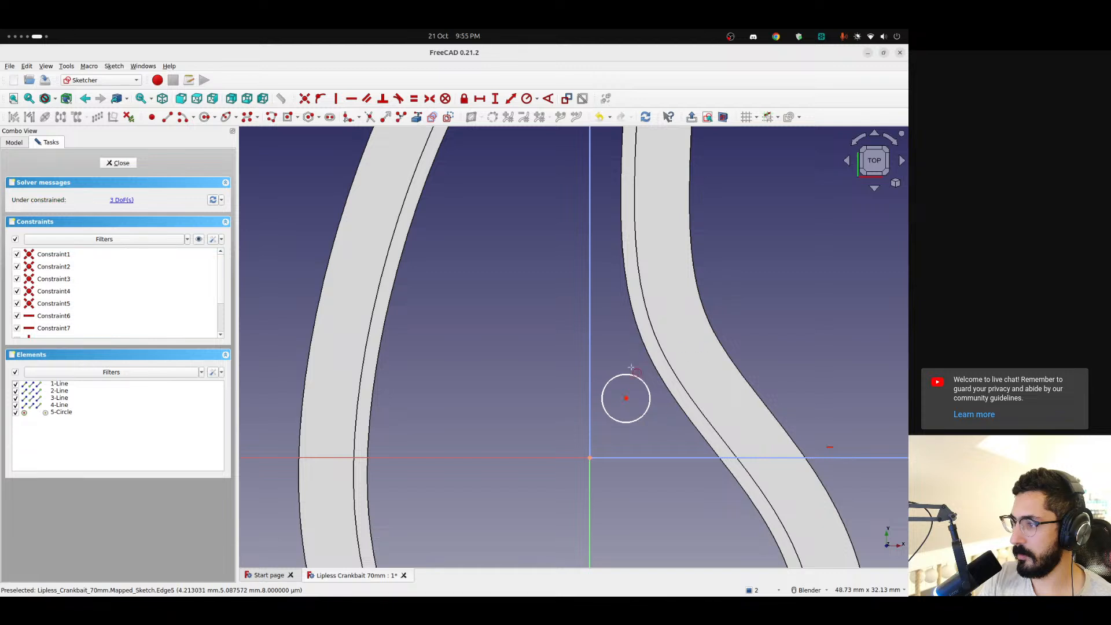
pyautogui.moveTo(627, 399); pyautogui.dragTo(628, 421)
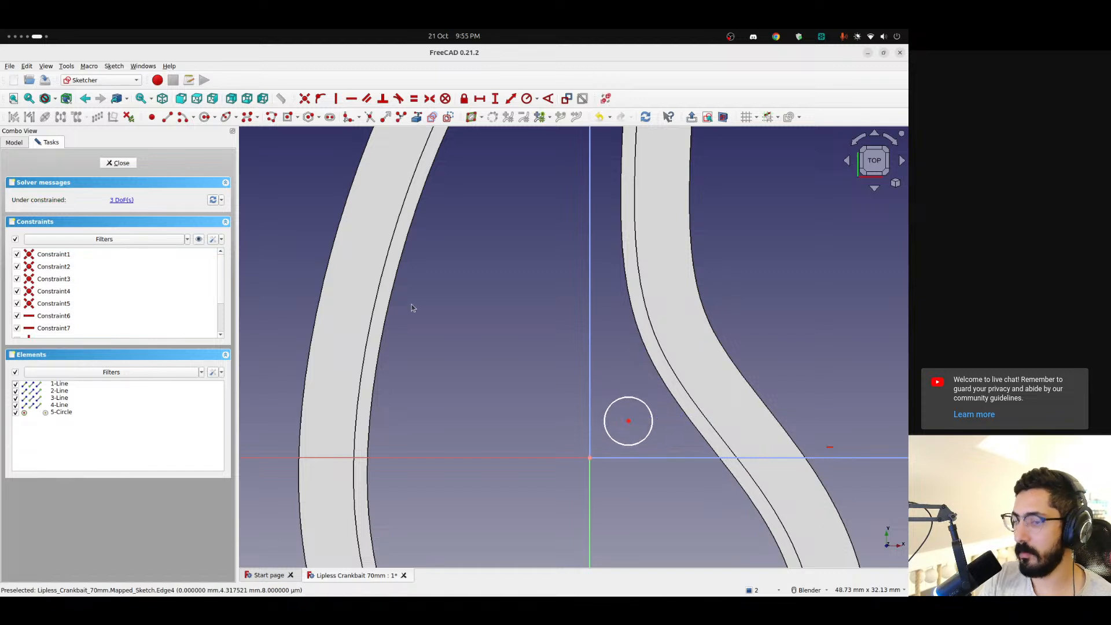
pyautogui.click(119, 163)
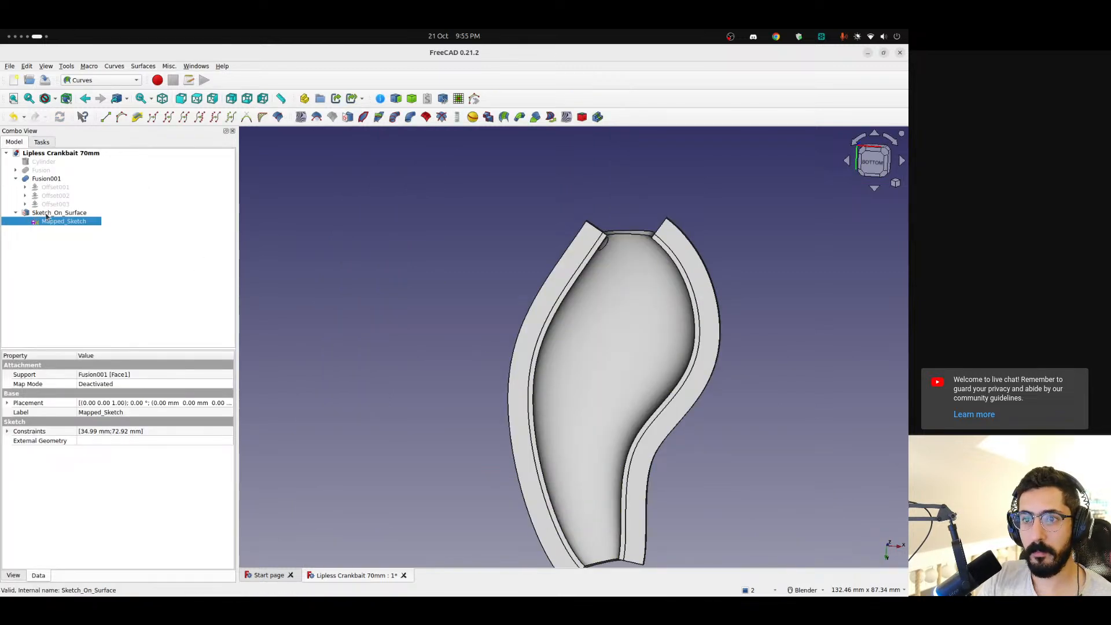
# Show the flat Mapped_Sketch and compare its circle's location with the mapped circle on the shell's inner face
pyautogui.moveTo(578, 409); pyautogui.dragTo(607, 336, button='middle')
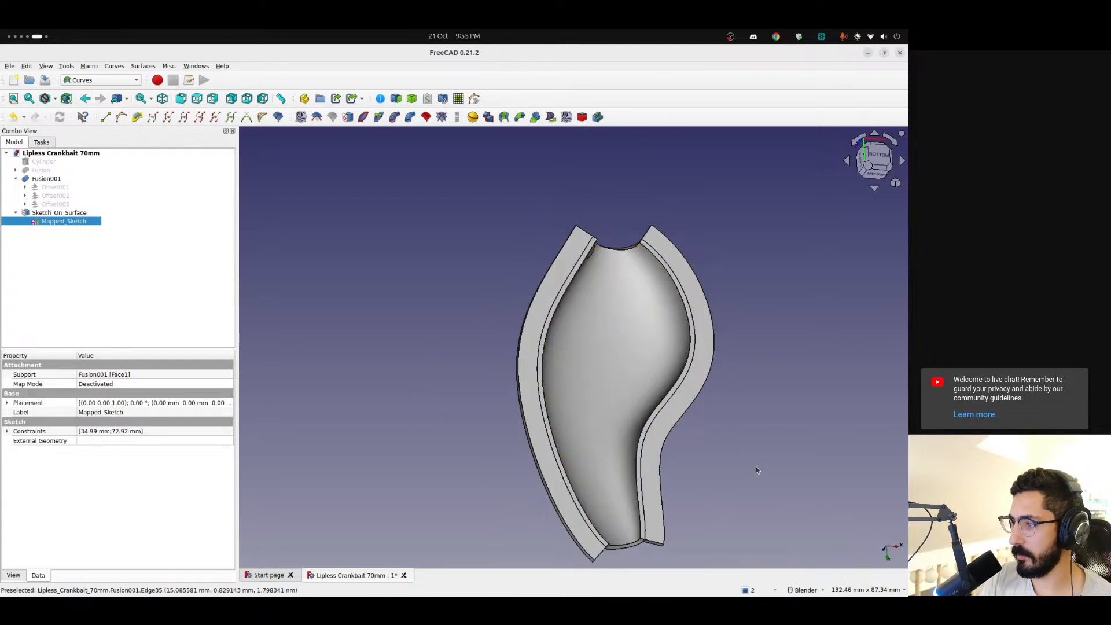
pyautogui.scroll(2, 710, 487)
pyautogui.keyDown('shift'); pyautogui.moveTo(682, 434); pyautogui.dragTo(675, 339, button='middle'); pyautogui.keyUp('shift')
pyautogui.scroll(5, 675, 337)
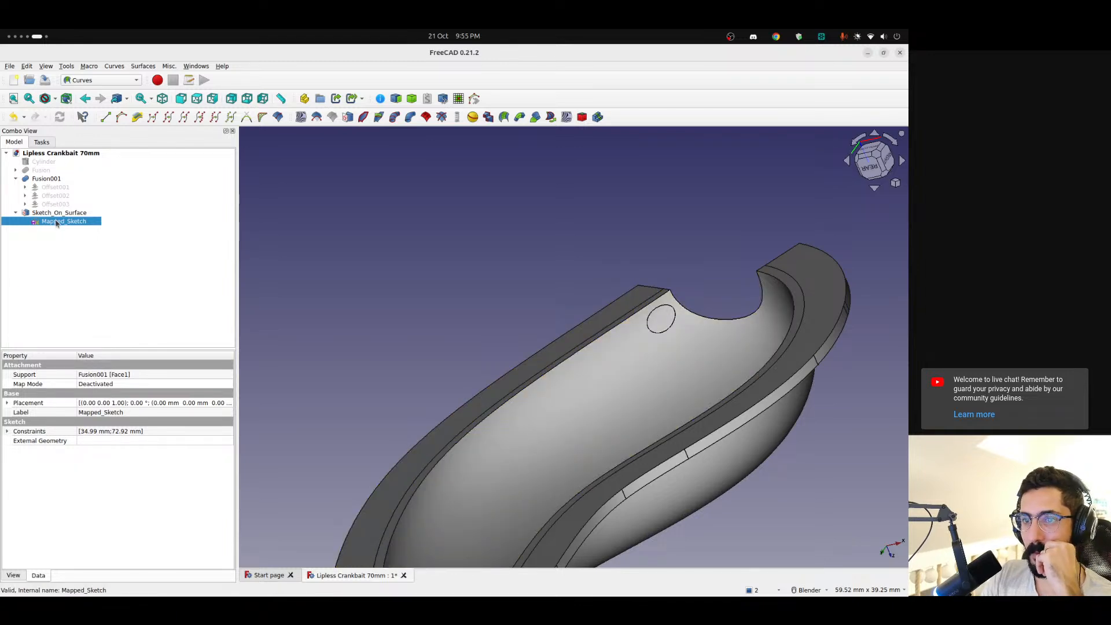
pyautogui.press('space')
pyautogui.click(528, 320)
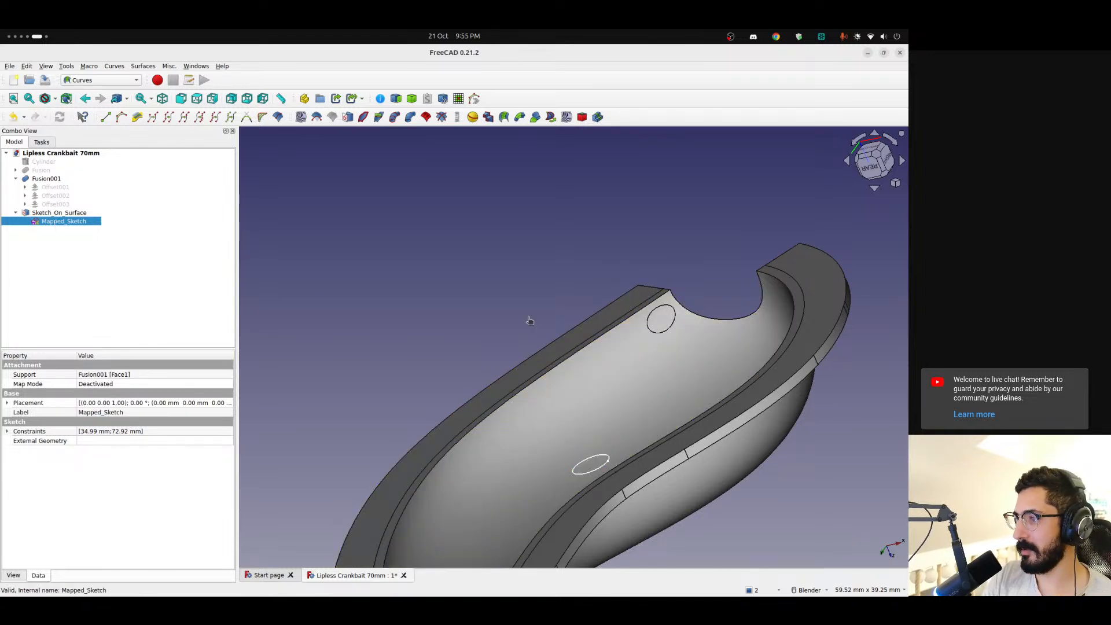
pyautogui.moveTo(605, 370); pyautogui.dragTo(627, 432, button='middle')
pyautogui.scroll(-3, 682, 482)
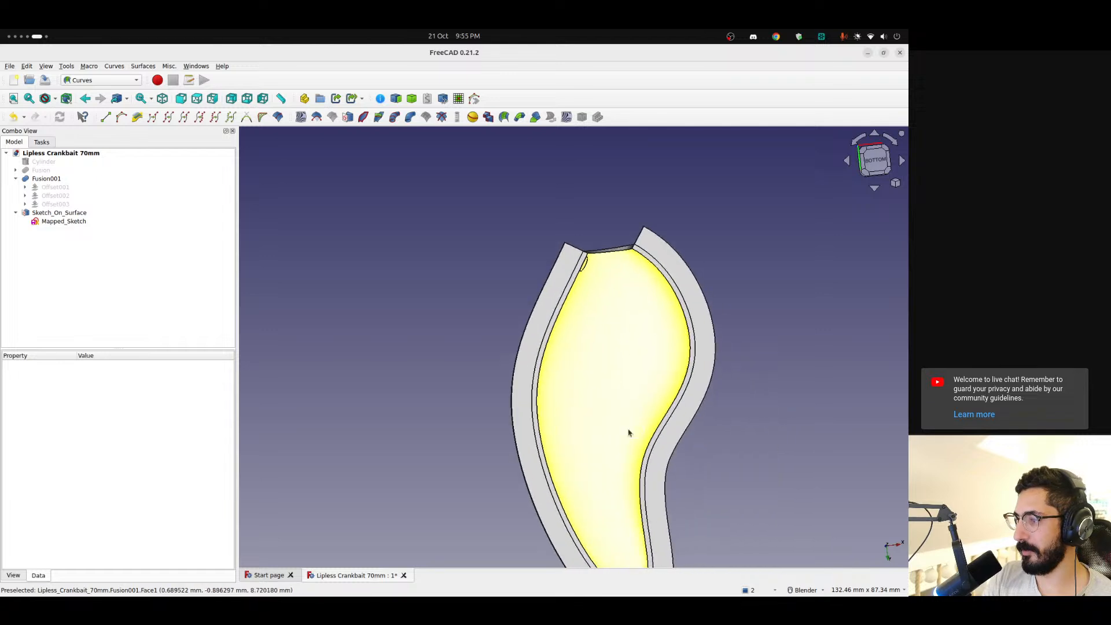
# In Mapped_Sketch, centre the circle in the bounding rectangle with a symmetric constraint between the origin and the opposite corner
pyautogui.click(641, 424)
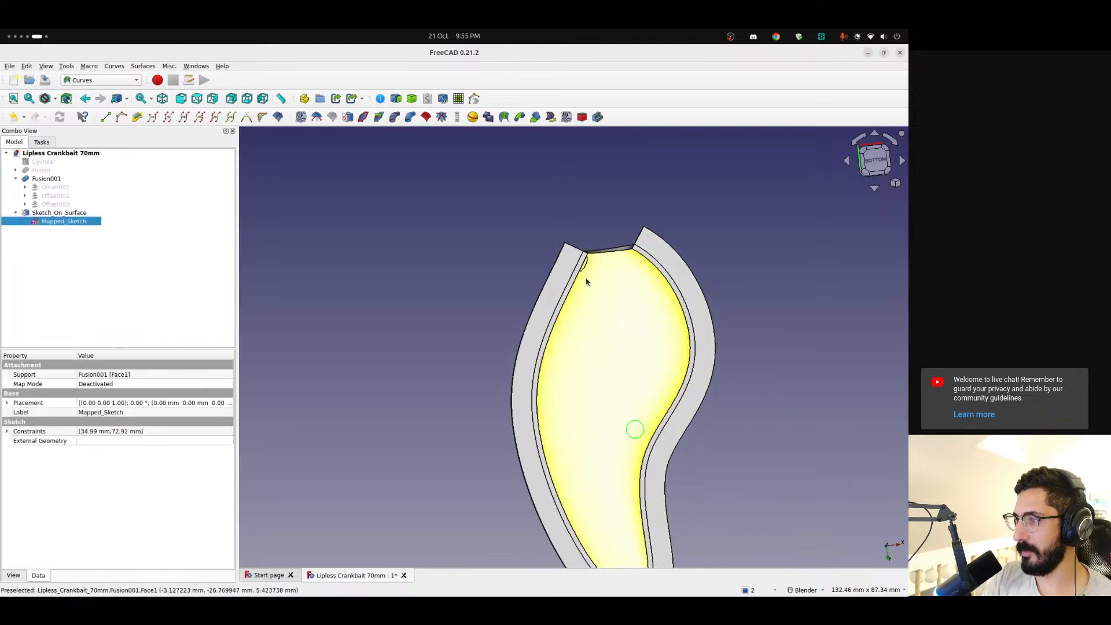
pyautogui.doubleClick(58, 221)
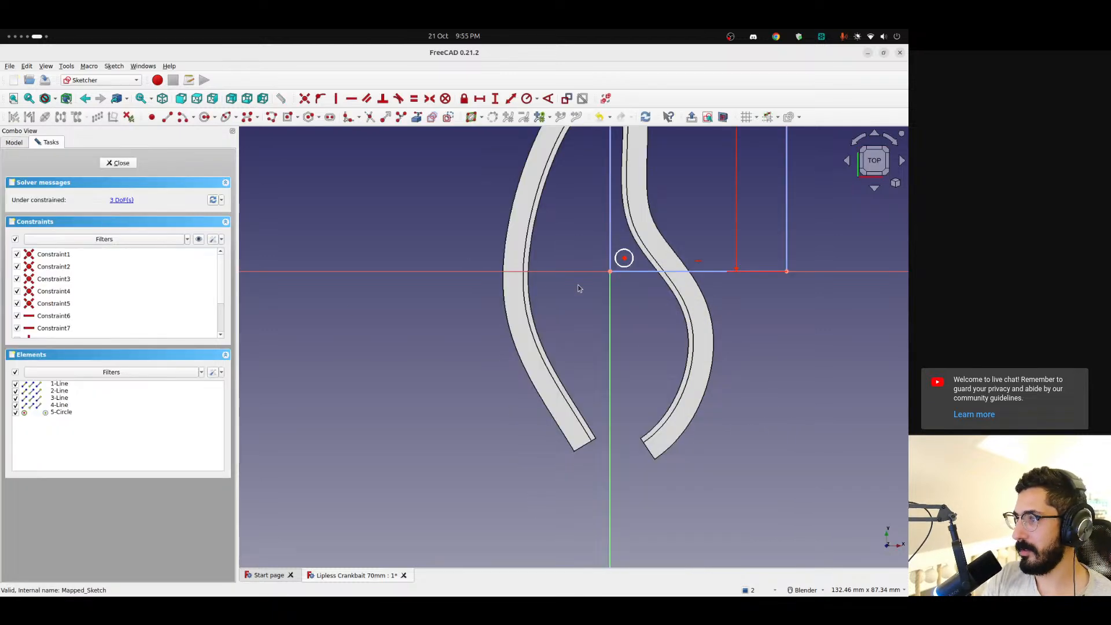
pyautogui.scroll(-3, 579, 285)
pyautogui.keyDown('shift'); pyautogui.moveTo(578, 285); pyautogui.dragTo(523, 390, button='middle'); pyautogui.keyUp('shift')
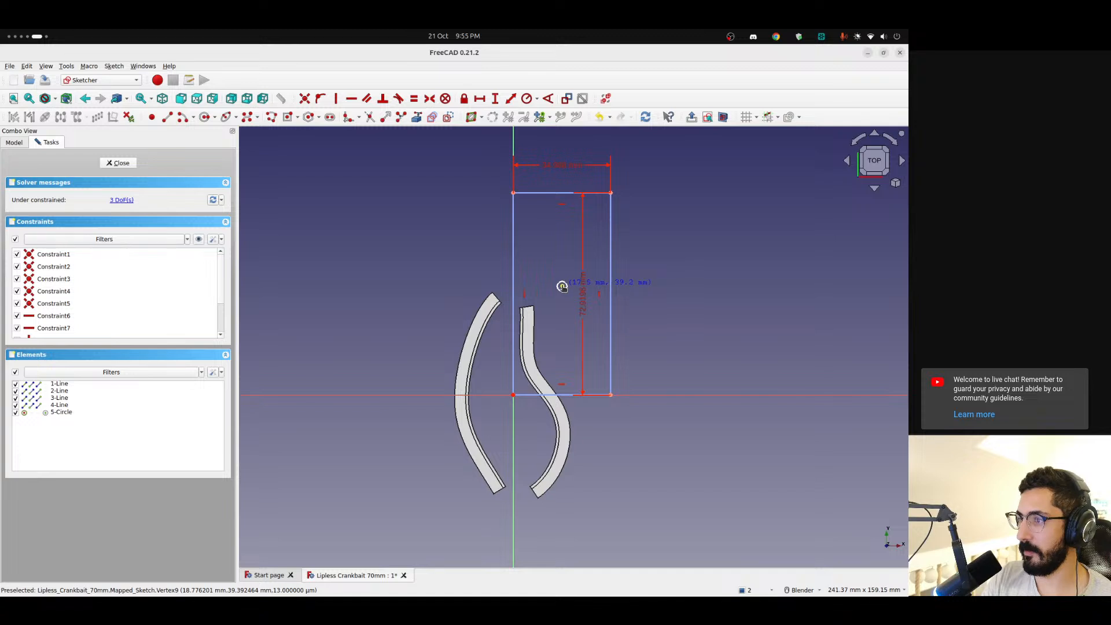
pyautogui.click(513, 395)
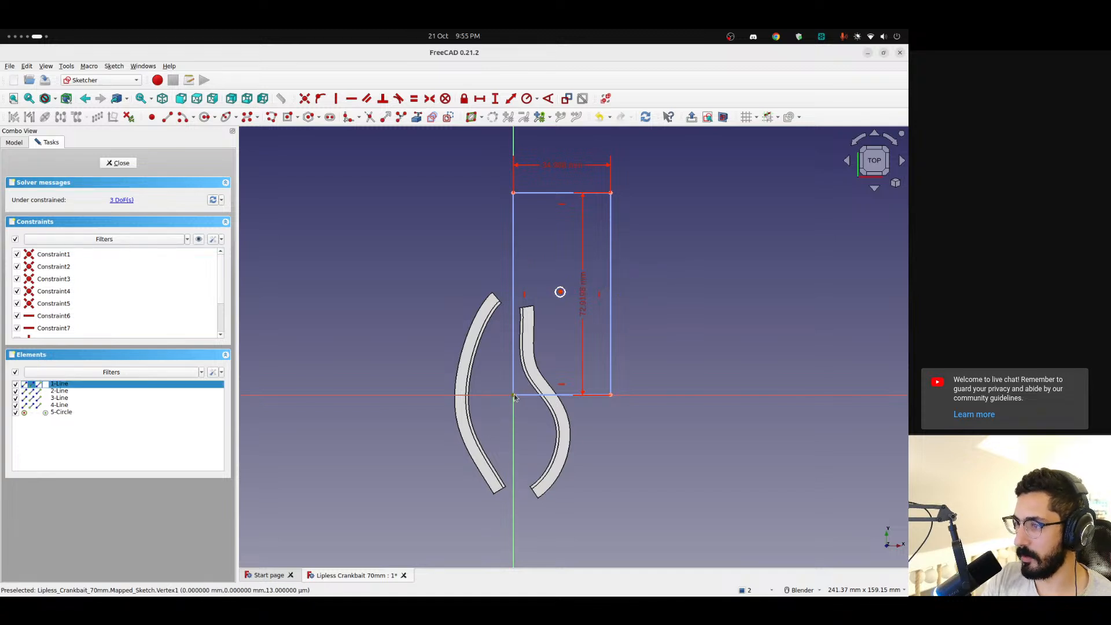
pyautogui.click(610, 193)
pyautogui.click(560, 292)
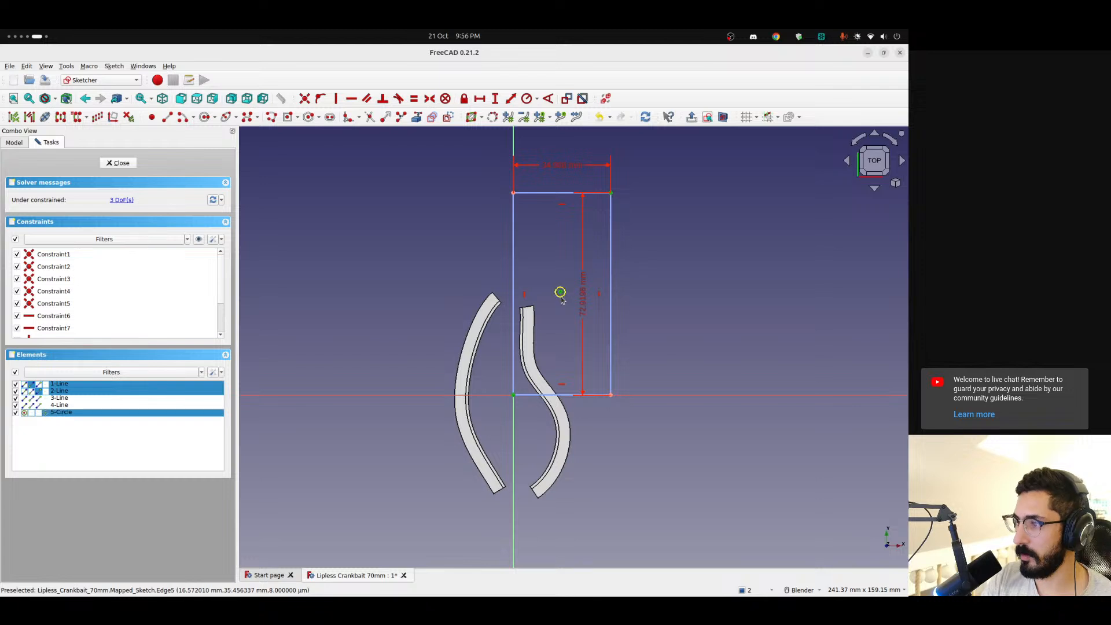
pyautogui.click(429, 99)
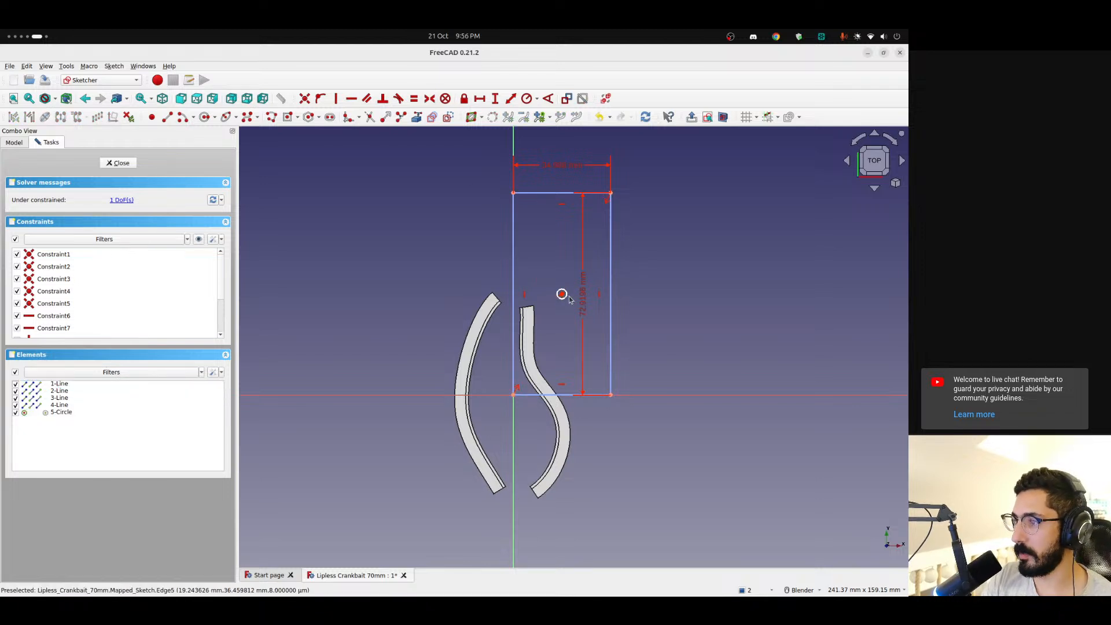
# Enlarge the centred circle, close the sketch and examine the mapped circle on the shell's inner face from below
pyautogui.moveTo(566, 296); pyautogui.dragTo(575, 309)
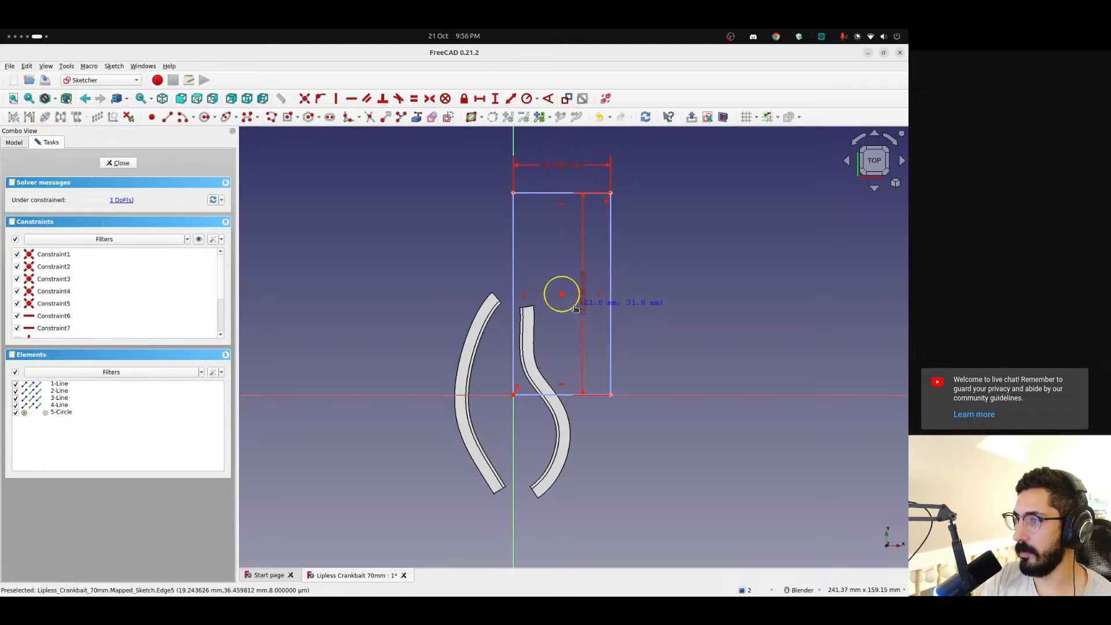
pyautogui.click(122, 163)
pyautogui.moveTo(602, 397)
pyautogui.mouseDown(button='middle')
pyautogui.moveTo(798, 389)
pyautogui.moveTo(824, 228)
pyautogui.mouseUp(button='middle')
pyautogui.moveTo(635, 332); pyautogui.dragTo(508, 503, button='middle')
pyautogui.click(876, 158)
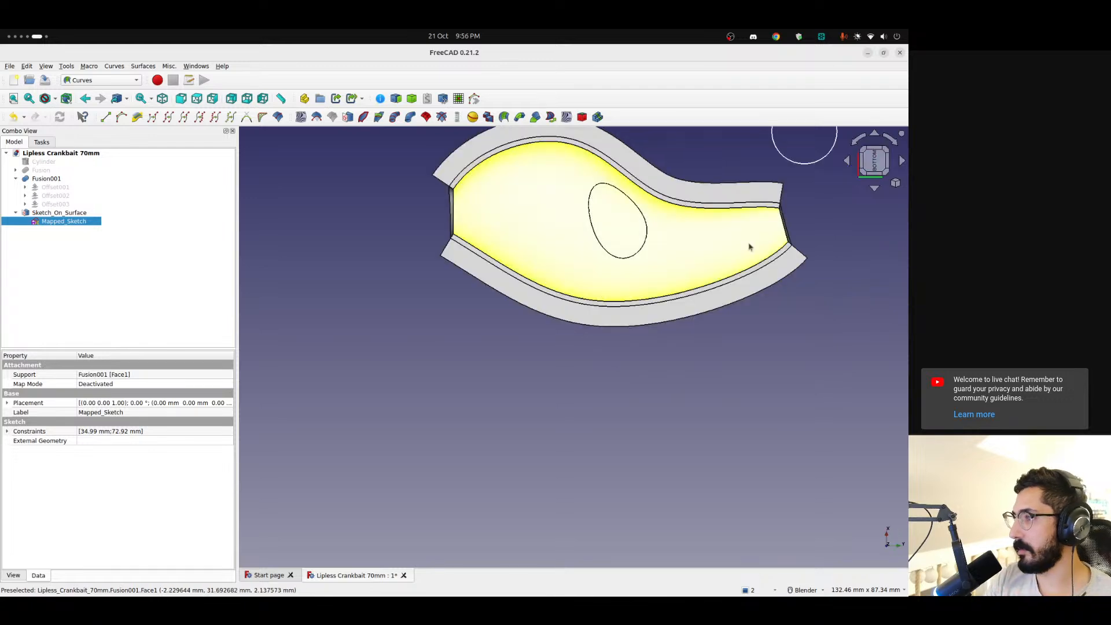
pyautogui.scroll(2, 618, 232)
pyautogui.scroll(-2, 617, 231)
pyautogui.keyDown('shift'); pyautogui.moveTo(617, 231); pyautogui.dragTo(521, 360, button='middle'); pyautogui.keyUp('shift')
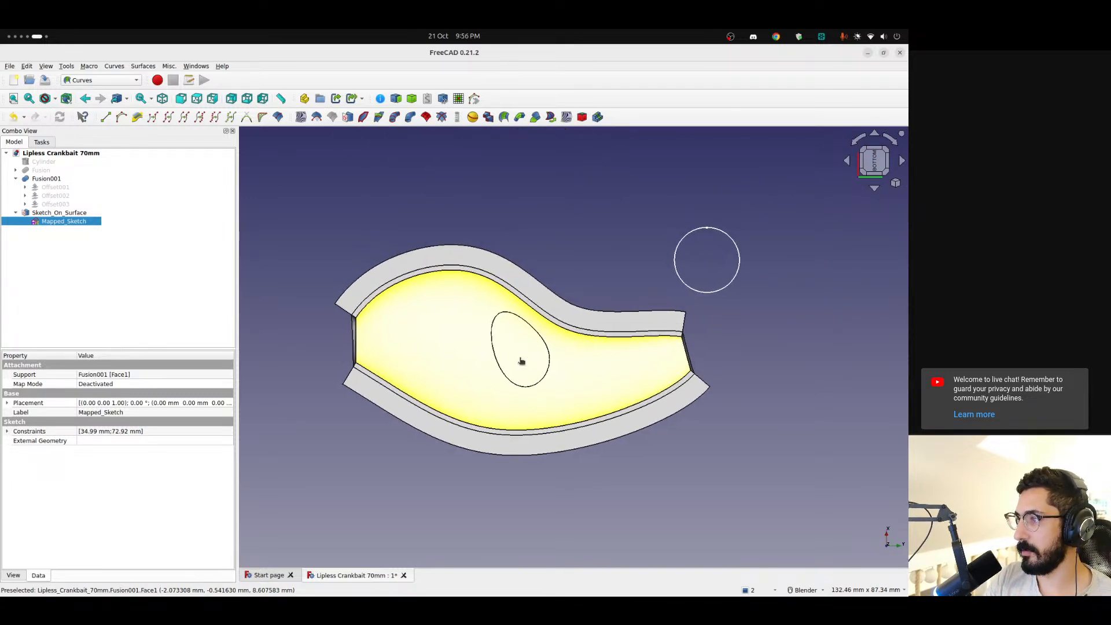
pyautogui.scroll(3, 529, 354)
pyautogui.scroll(-2, 526, 353)
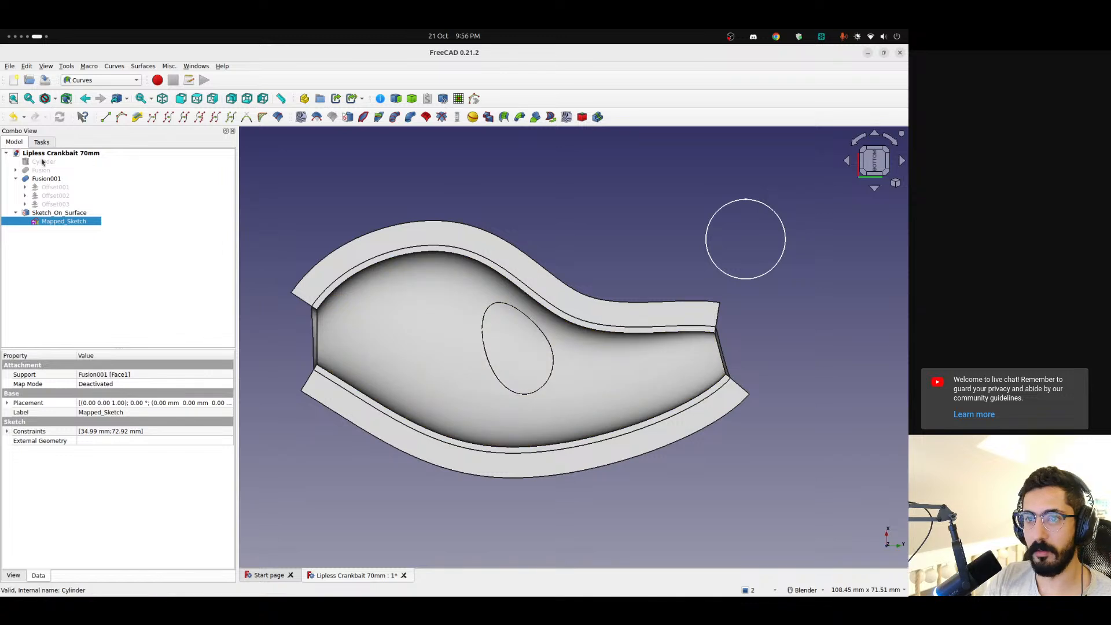
# Delete the circle's symmetric constraint, move the circle to the rectangle's far end away from the origin, and check its mapping
pyautogui.doubleClick(64, 220)
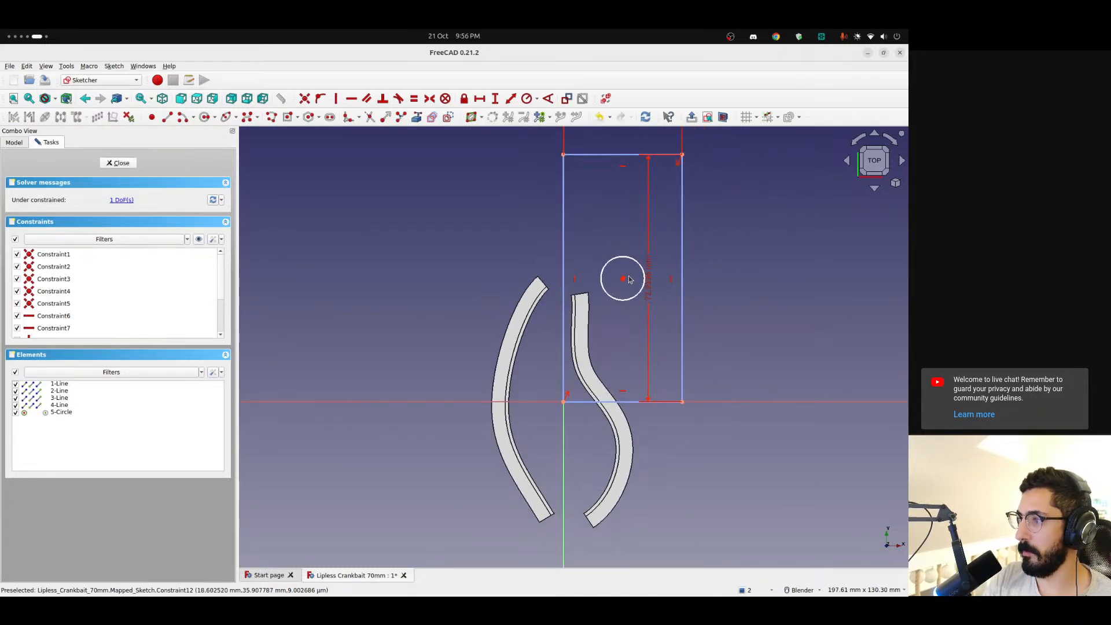
pyautogui.click(623, 282)
pyautogui.press('Delete')
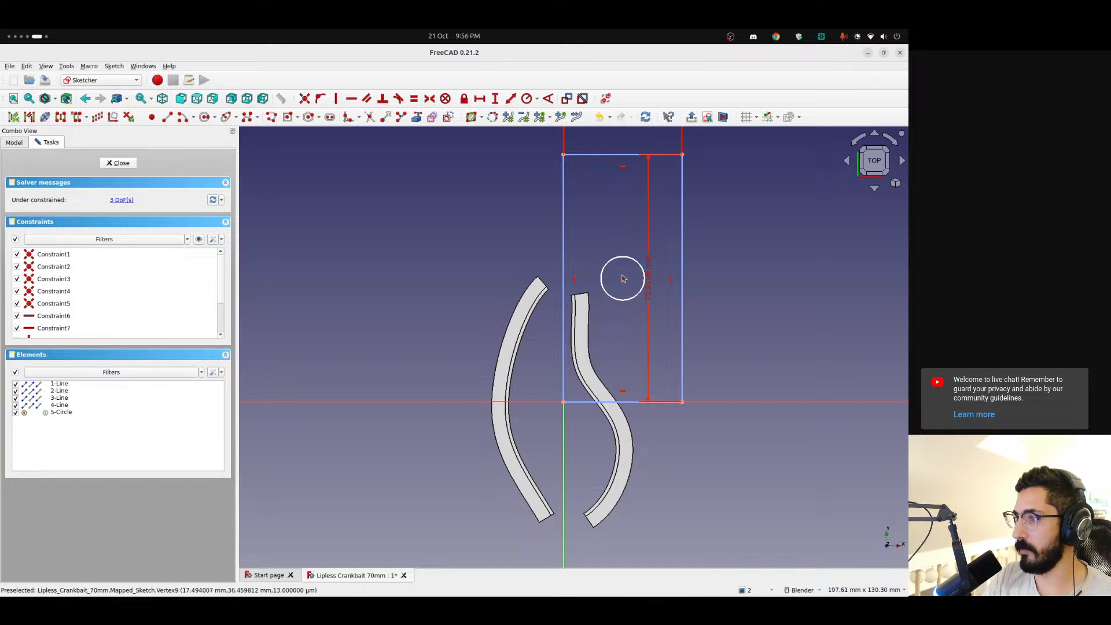
pyautogui.moveTo(622, 278); pyautogui.dragTo(626, 184)
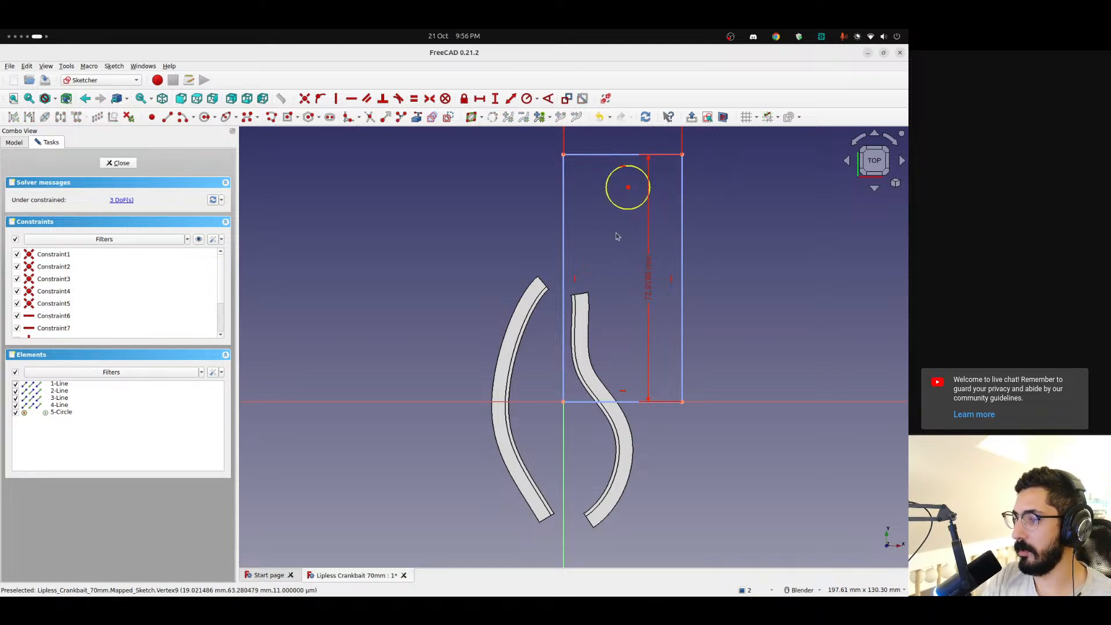
pyautogui.click(119, 163)
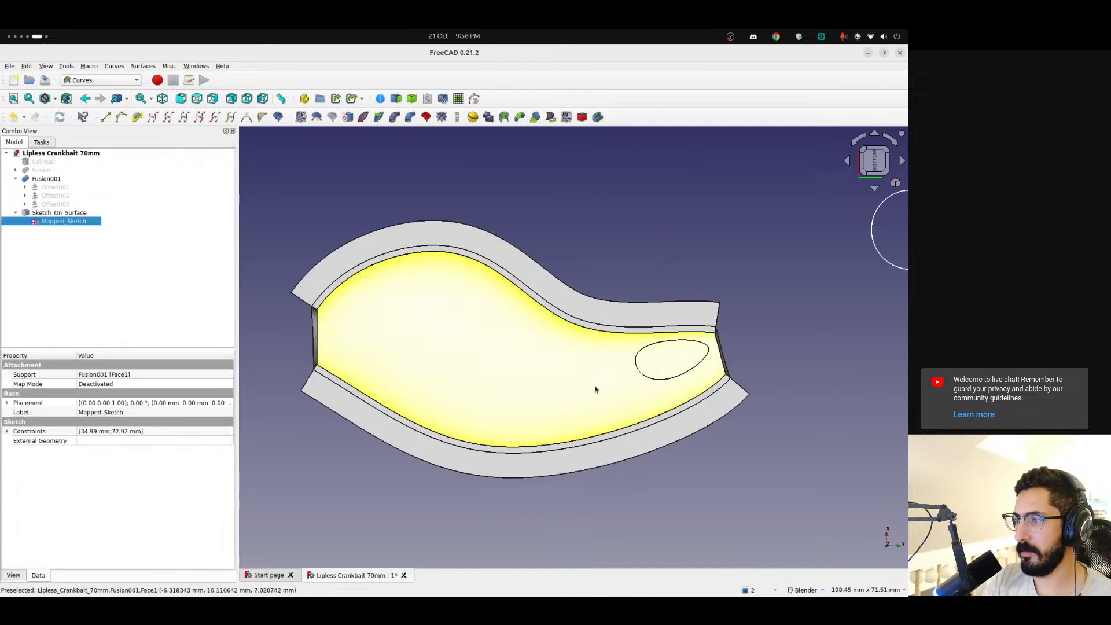
pyautogui.moveTo(615, 353)
pyautogui.mouseDown(button='middle')
pyautogui.moveTo(756, 409)
pyautogui.moveTo(817, 399)
pyautogui.moveTo(617, 335)
pyautogui.mouseUp(button='middle')
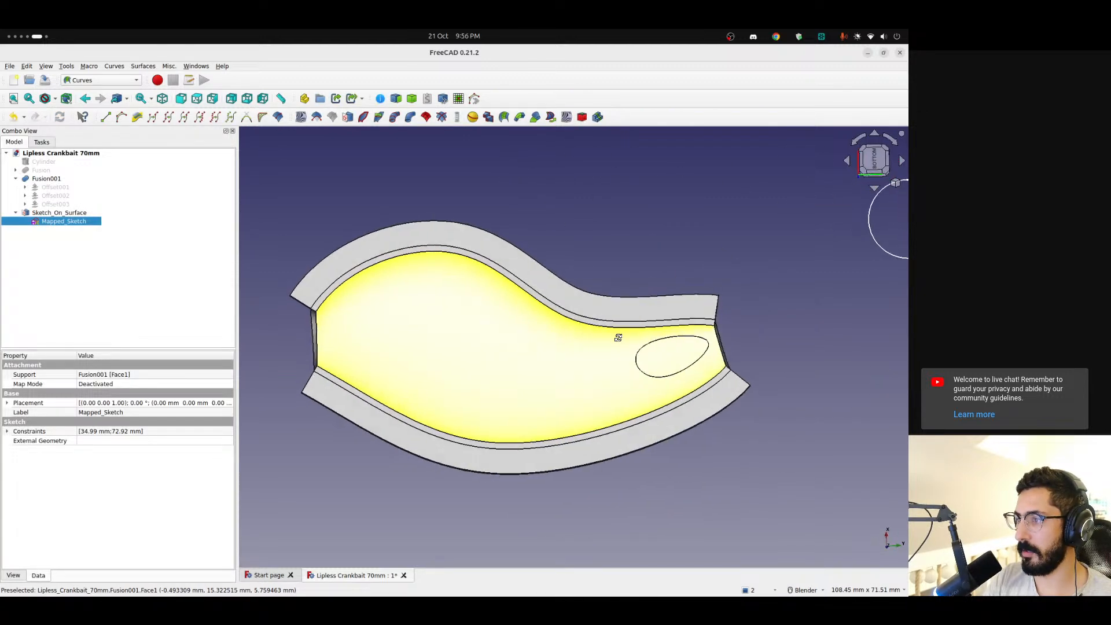
# Move the circle to the rectangle's short edge nearest the origin, close the sketch and check its position on the shell
pyautogui.doubleClick(67, 221)
pyautogui.scroll(-2, 642, 235)
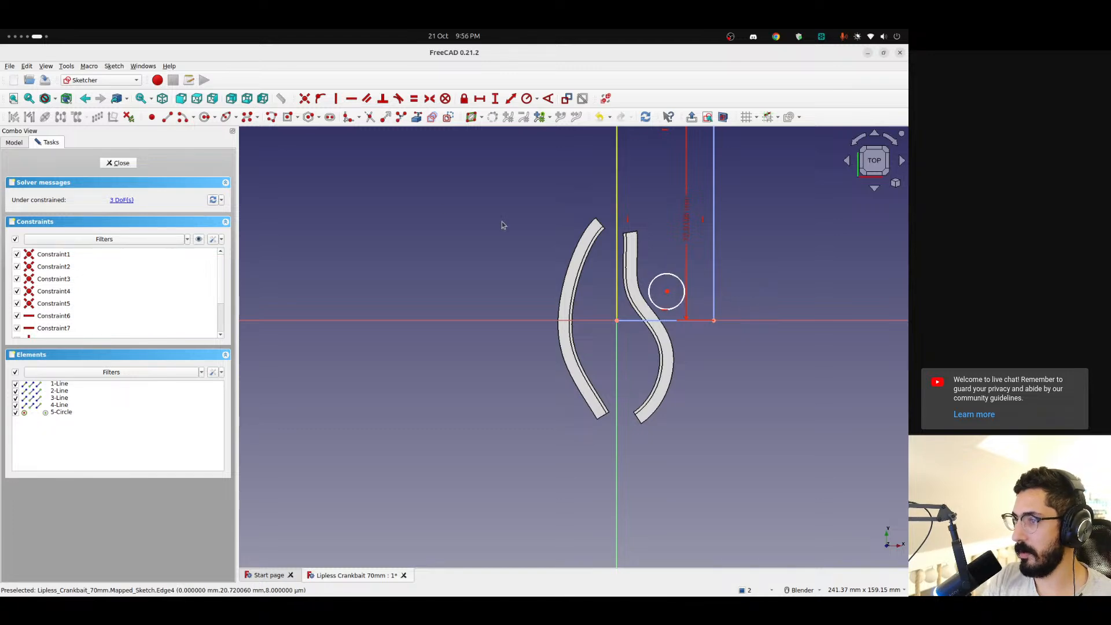
pyautogui.click(118, 163)
pyautogui.moveTo(347, 340)
pyautogui.mouseDown(button='middle')
pyautogui.moveTo(648, 323)
pyautogui.moveTo(523, 345)
pyautogui.moveTo(343, 355)
pyautogui.moveTo(293, 322)
pyautogui.moveTo(523, 347)
pyautogui.moveTo(652, 293)
pyautogui.moveTo(355, 333)
pyautogui.mouseUp(button='middle')
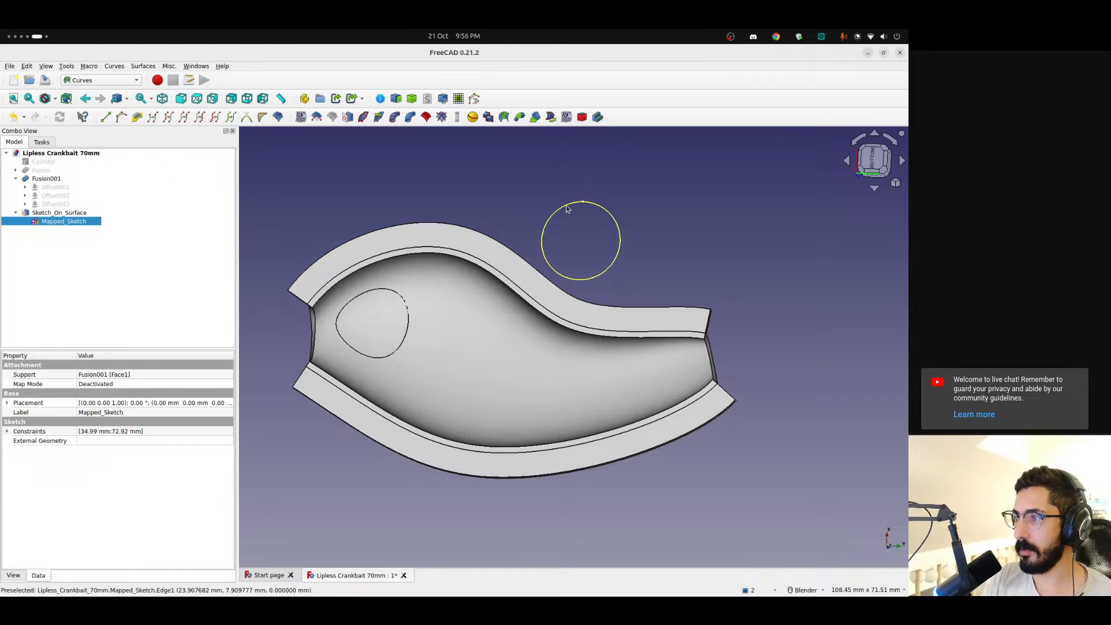
# Reopen Mapped_Sketch, rotate the view to lay the rectangle horizontally, and delete the test circle
pyautogui.doubleClick(63, 221)
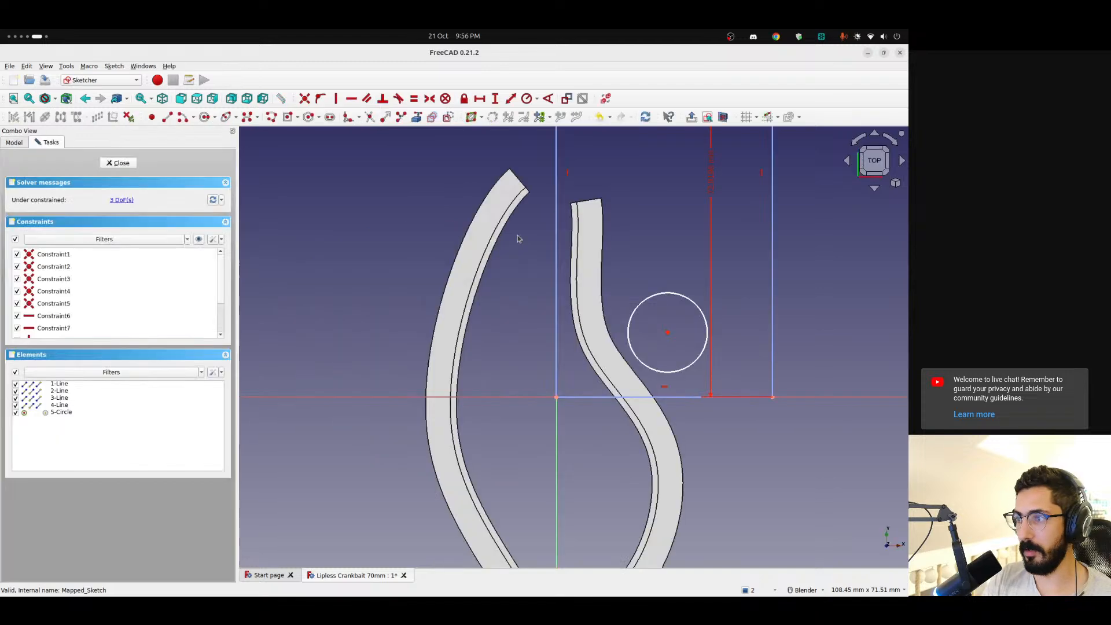
pyautogui.click(891, 140)
pyautogui.scroll(2, 532, 293)
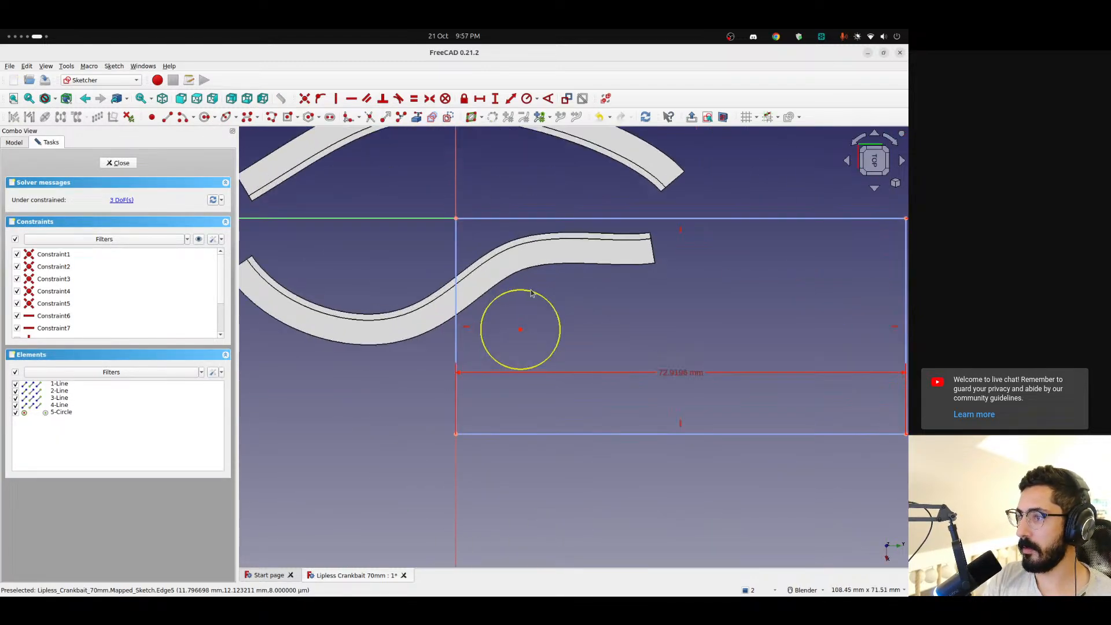
pyautogui.moveTo(520, 330); pyautogui.dragTo(531, 342)
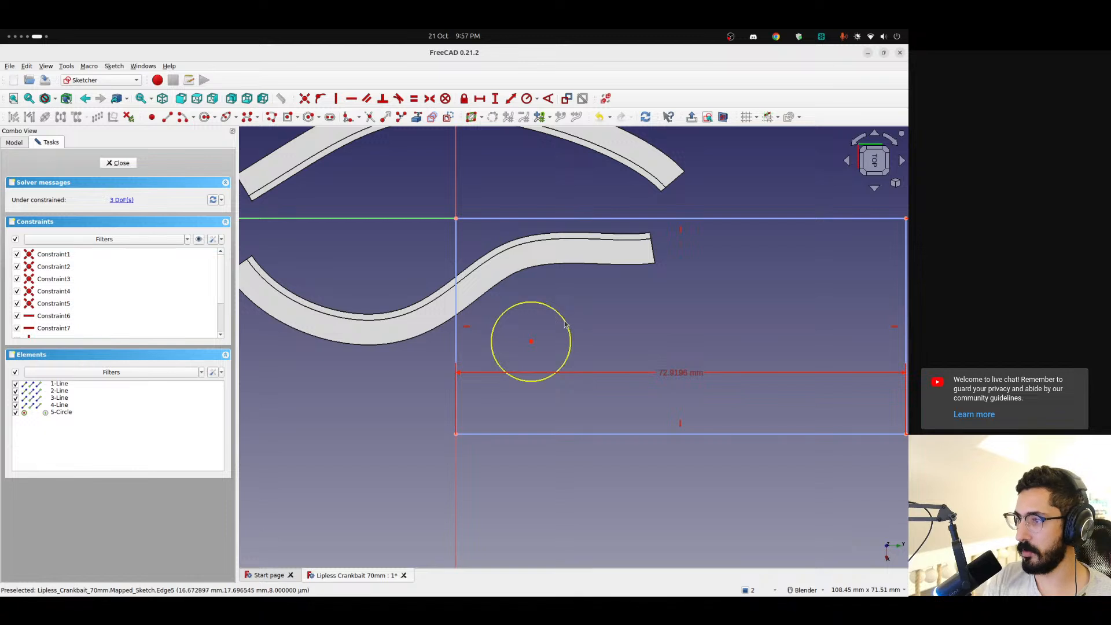
pyautogui.press('Delete')
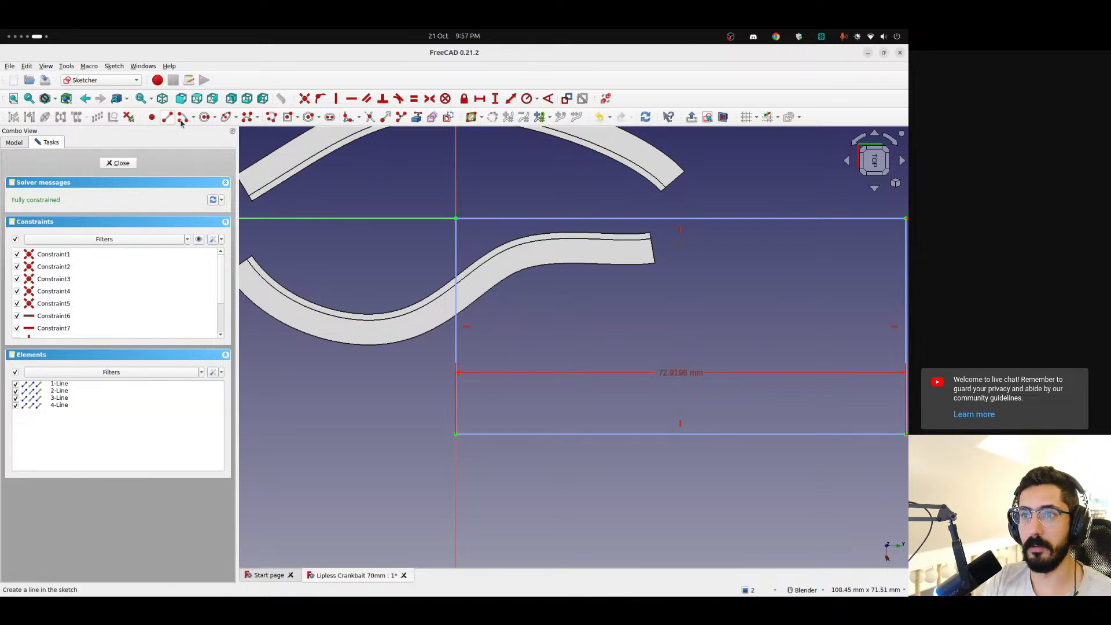
# Draw an open five-point B-spline inside the rectangle, bulging away from the short edge at the origin, as the gill outline
pyautogui.click(247, 118)
pyautogui.click(476, 406)
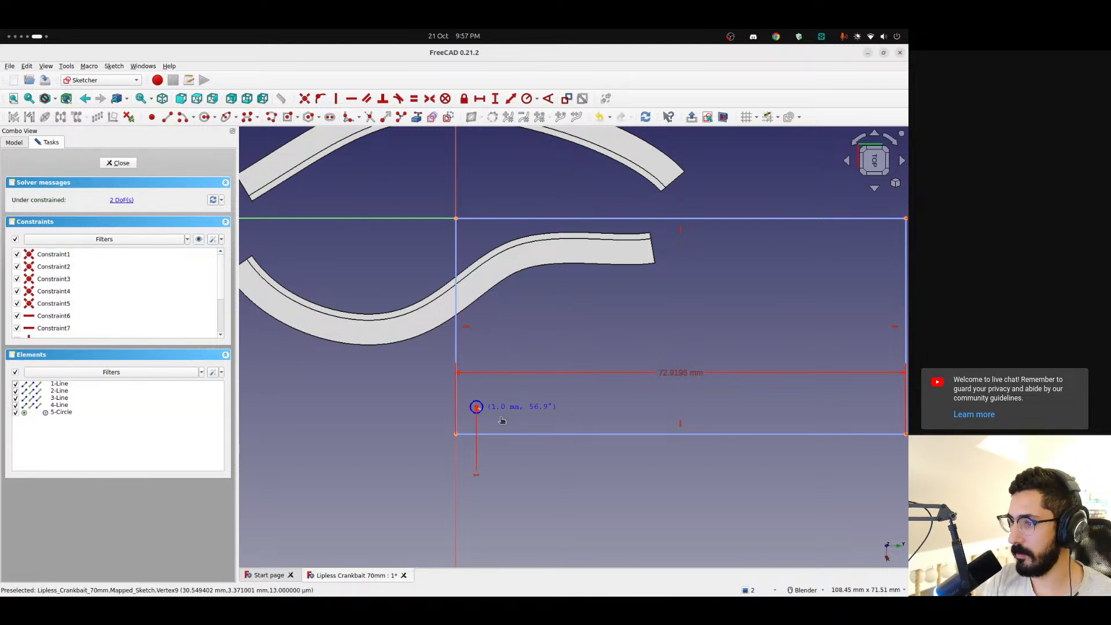
pyautogui.click(557, 414)
pyautogui.click(610, 339)
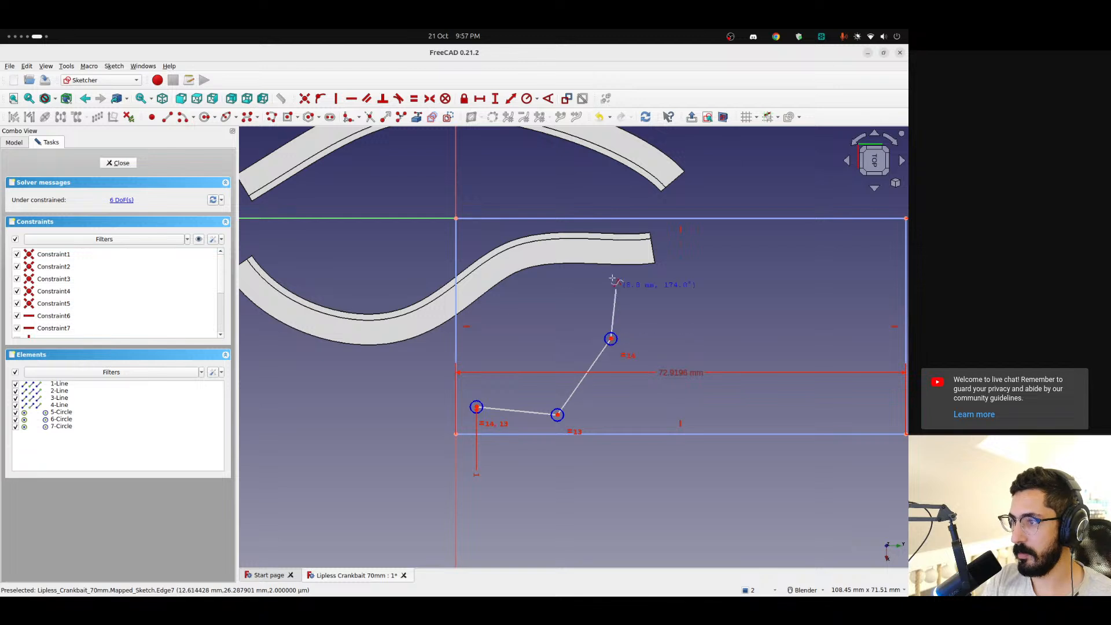
pyautogui.click(606, 251)
pyautogui.click(511, 242)
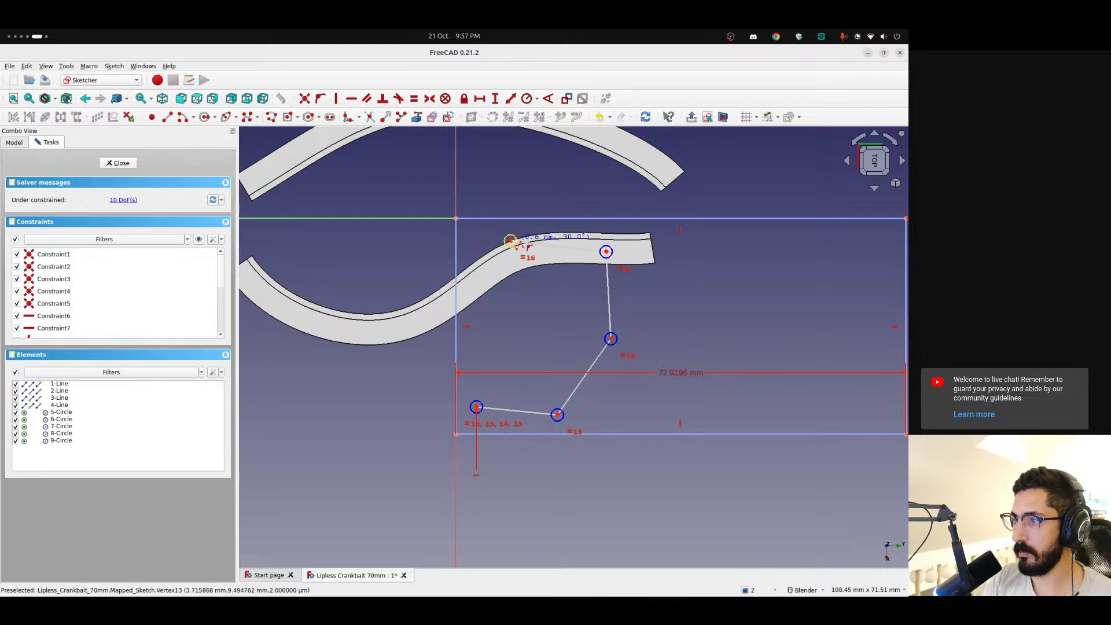
pyautogui.rightClick(510, 241)
# Reshape the B-spline by repositioning its control points and one end point into a wider, rounder gill curve
pyautogui.moveTo(606, 253); pyautogui.dragTo(620, 244)
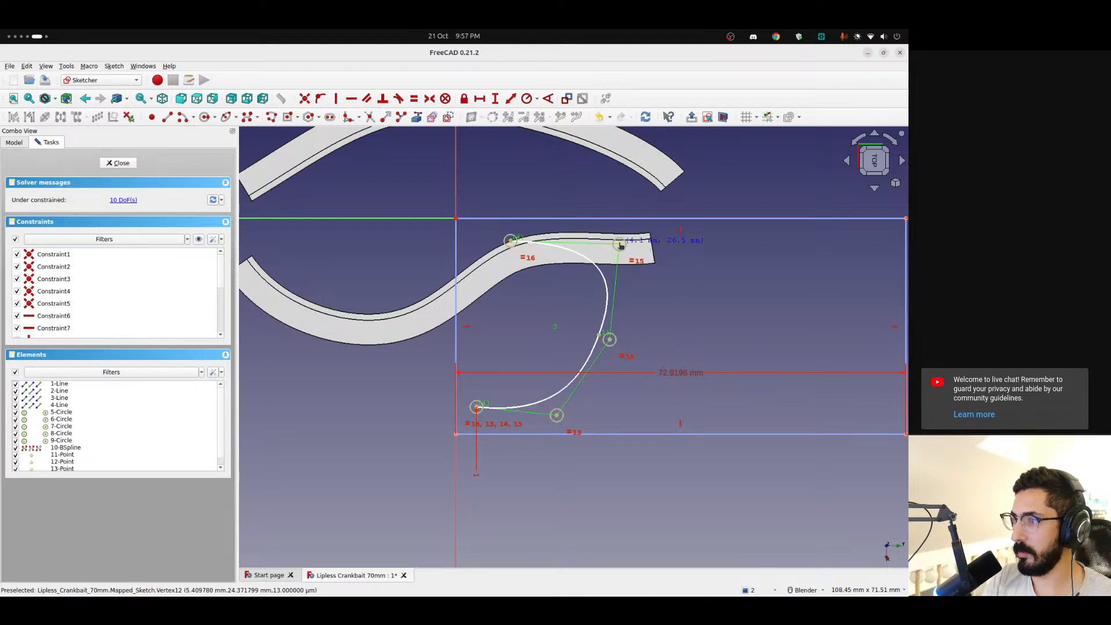
pyautogui.moveTo(610, 341)
pyautogui.mouseDown()
pyautogui.moveTo(642, 349)
pyautogui.moveTo(624, 345)
pyautogui.mouseUp()
pyautogui.moveTo(554, 415); pyautogui.dragTo(579, 427)
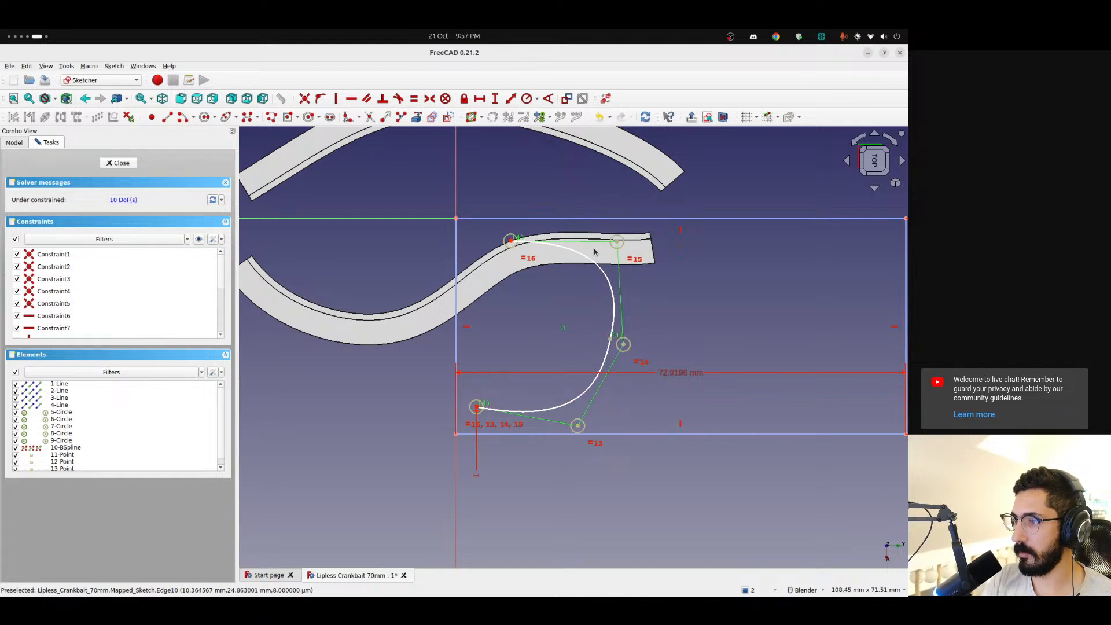
pyautogui.moveTo(515, 245)
pyautogui.mouseDown()
pyautogui.moveTo(509, 253)
pyautogui.moveTo(533, 249)
pyautogui.mouseUp()
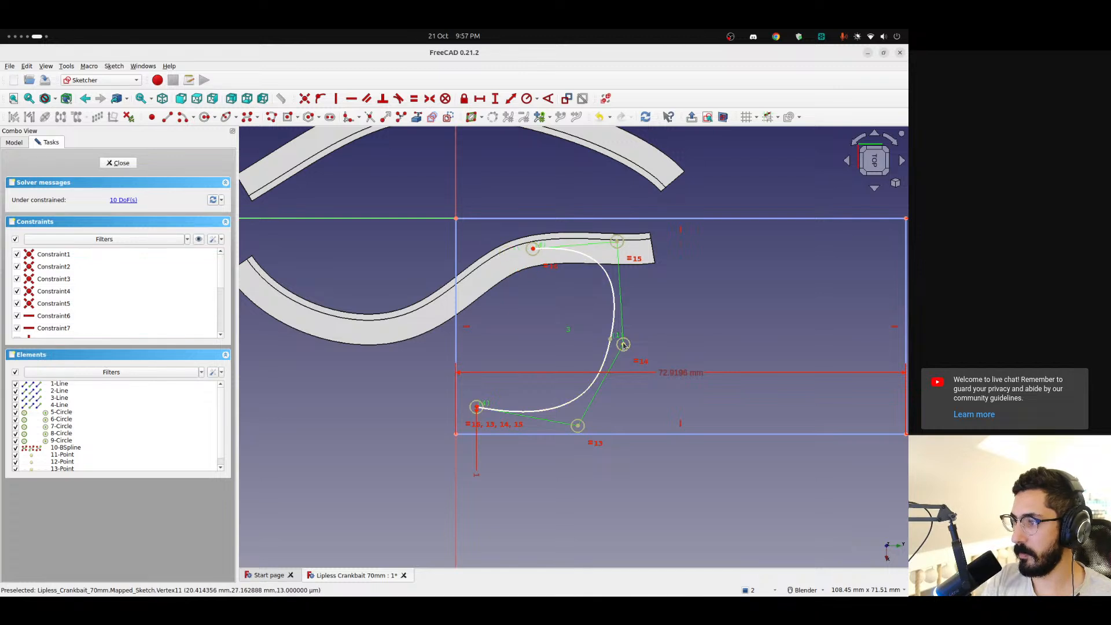
pyautogui.moveTo(623, 345); pyautogui.dragTo(646, 338)
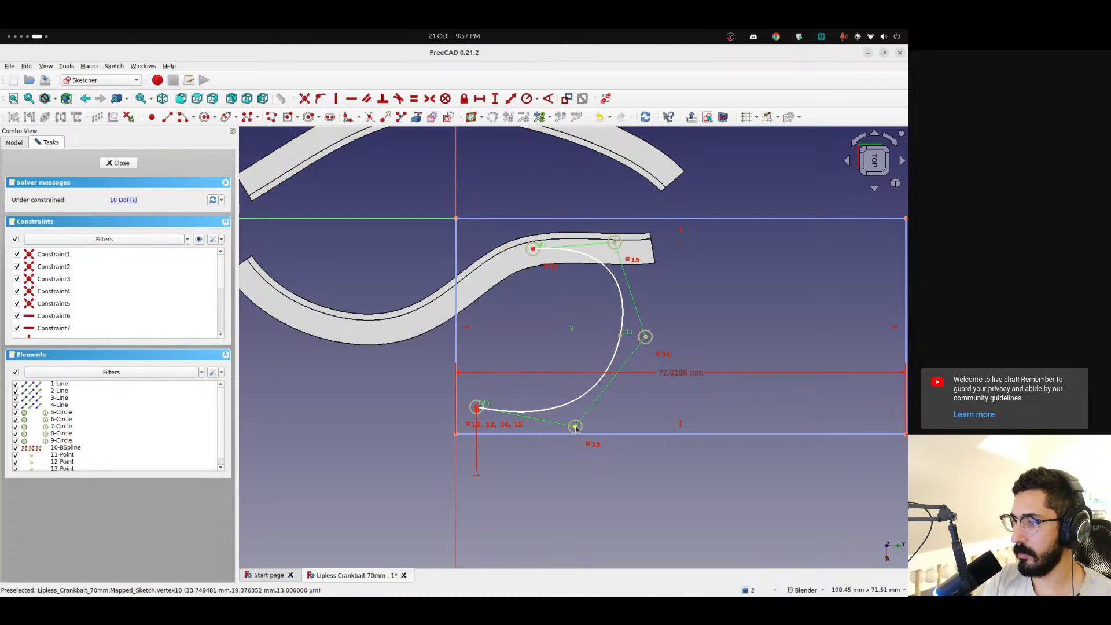
pyautogui.moveTo(576, 427); pyautogui.dragTo(565, 415)
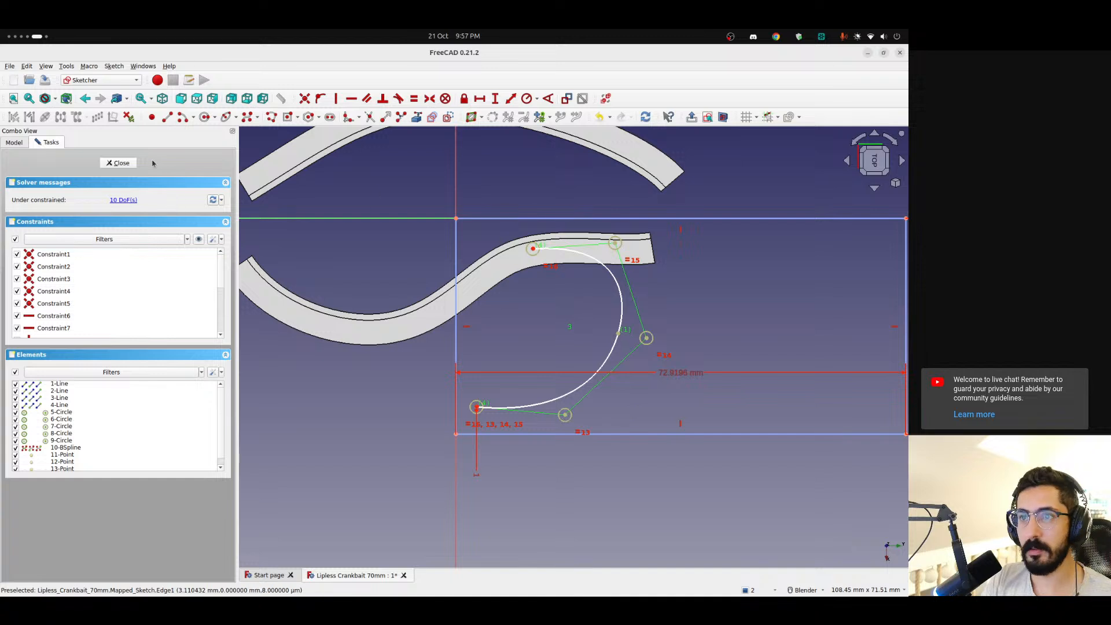
# Close the gill curve with lines from both ends to and along the rectangle's short edge, exit the sketch and inspect its mapping
pyautogui.click(167, 116)
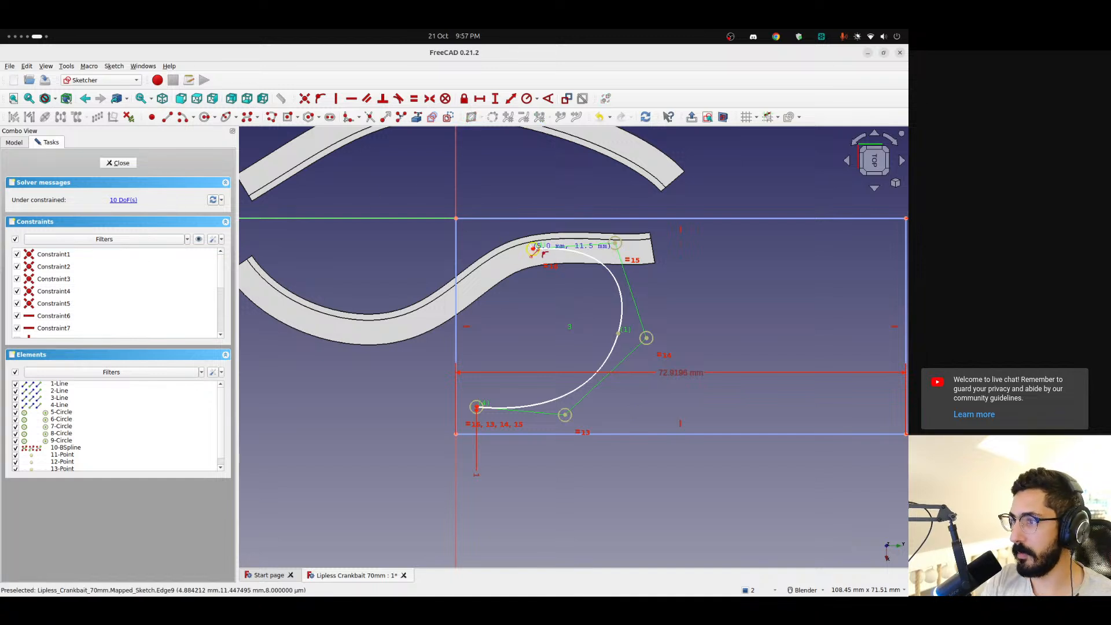
pyautogui.click(532, 250)
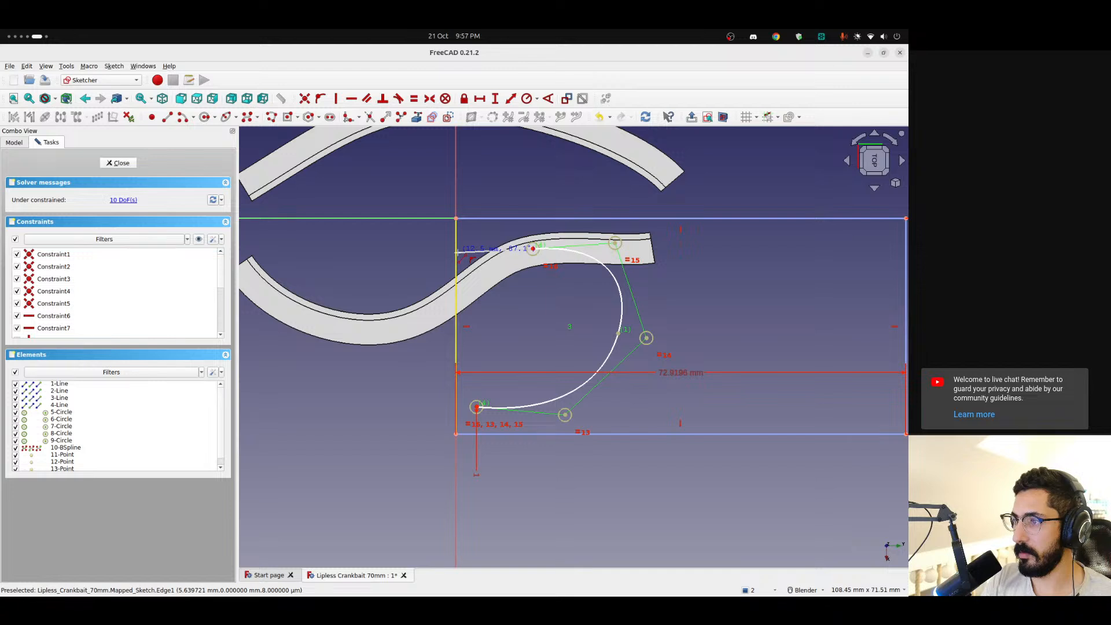
pyautogui.click(456, 250)
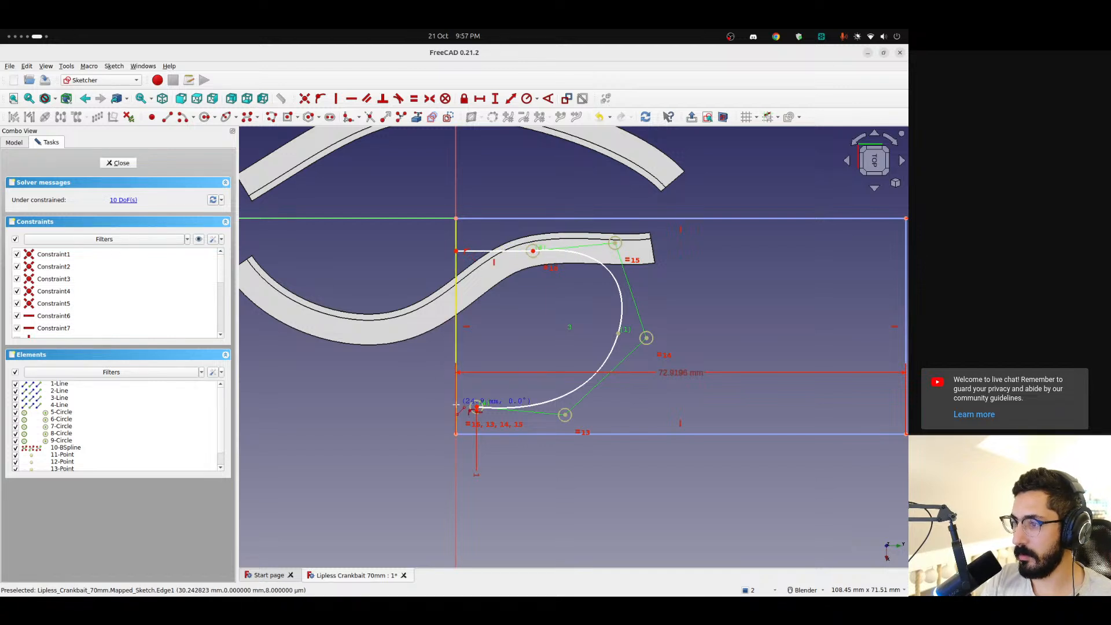
pyautogui.click(457, 405)
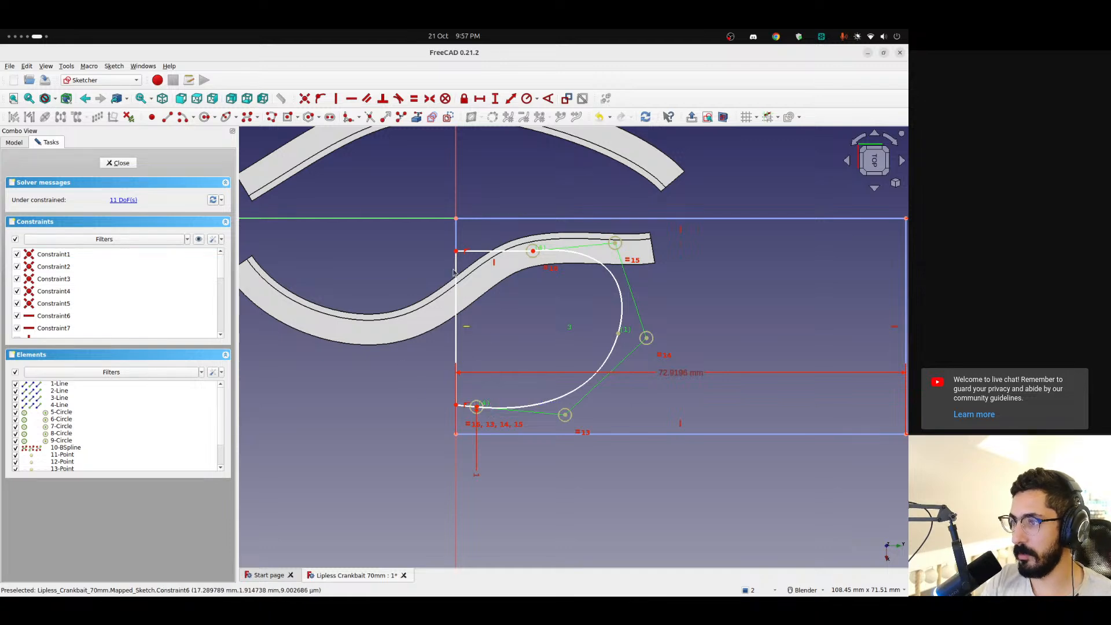
pyautogui.press('Escape')
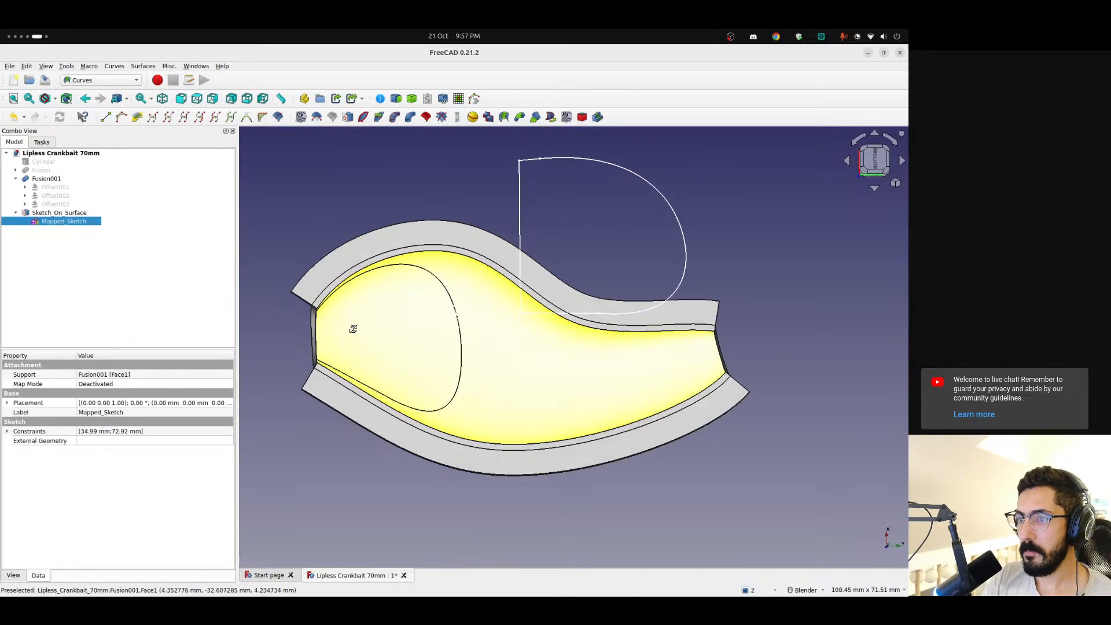
pyautogui.moveTo(353, 328); pyautogui.dragTo(492, 335, button='middle')
pyautogui.press('5')
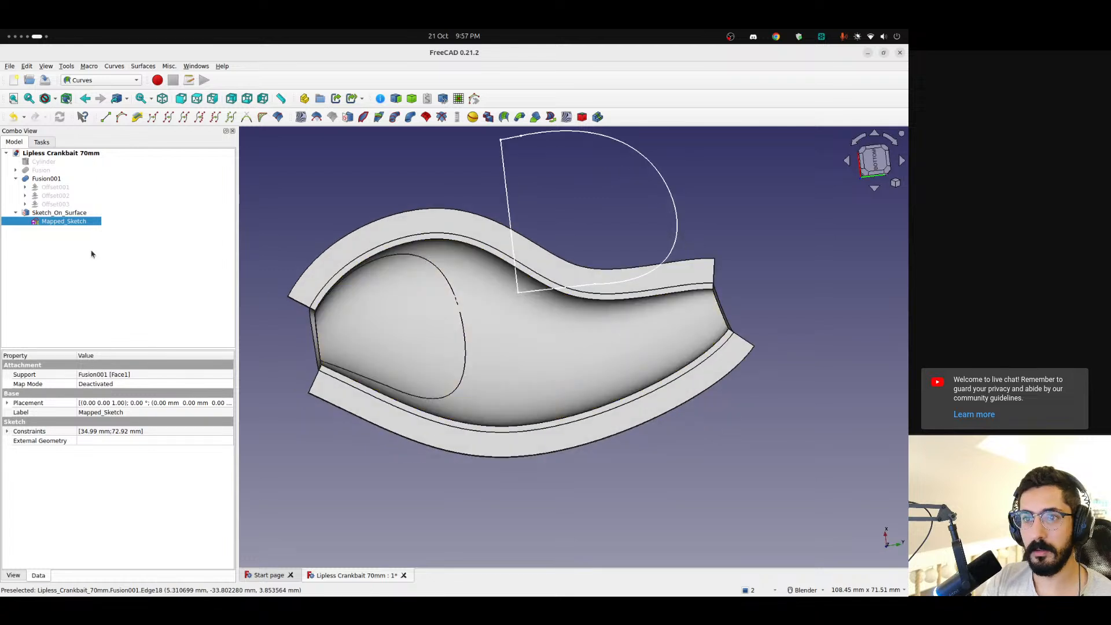
# Set the Sketch_On_Surface thickness to 3 and inspect the extruded gill outline on the shell
pyautogui.click(59, 213)
pyautogui.click(85, 433)
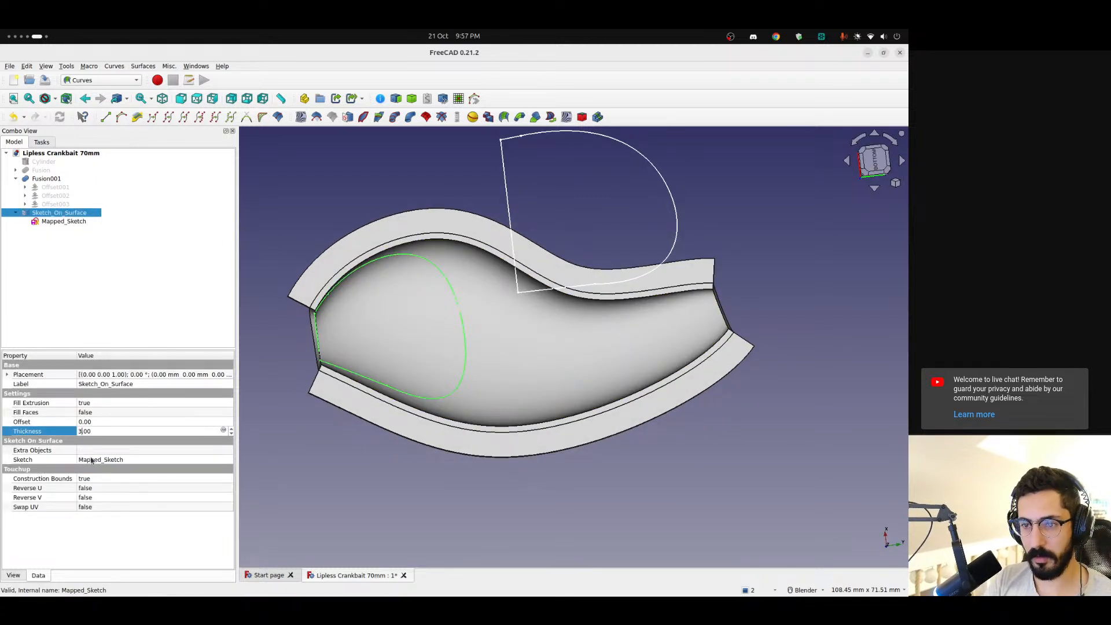
pyautogui.write('3')
pyautogui.press('Return')
pyautogui.click(393, 471)
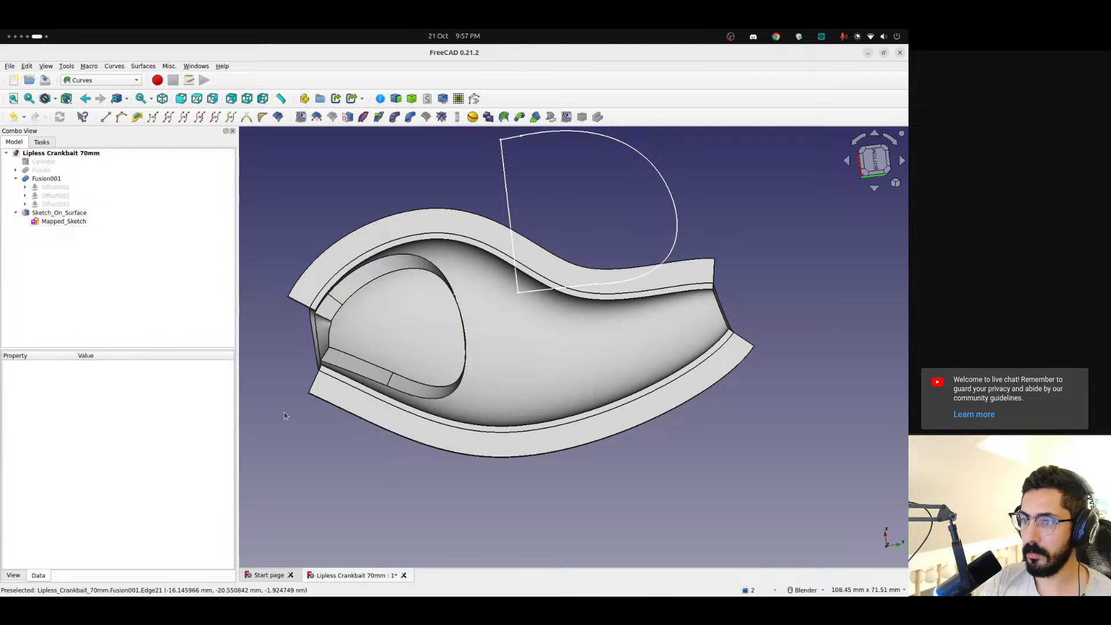
pyautogui.moveTo(284, 412)
pyautogui.mouseDown(button='middle')
pyautogui.moveTo(458, 391)
pyautogui.moveTo(347, 376)
pyautogui.mouseUp(button='middle')
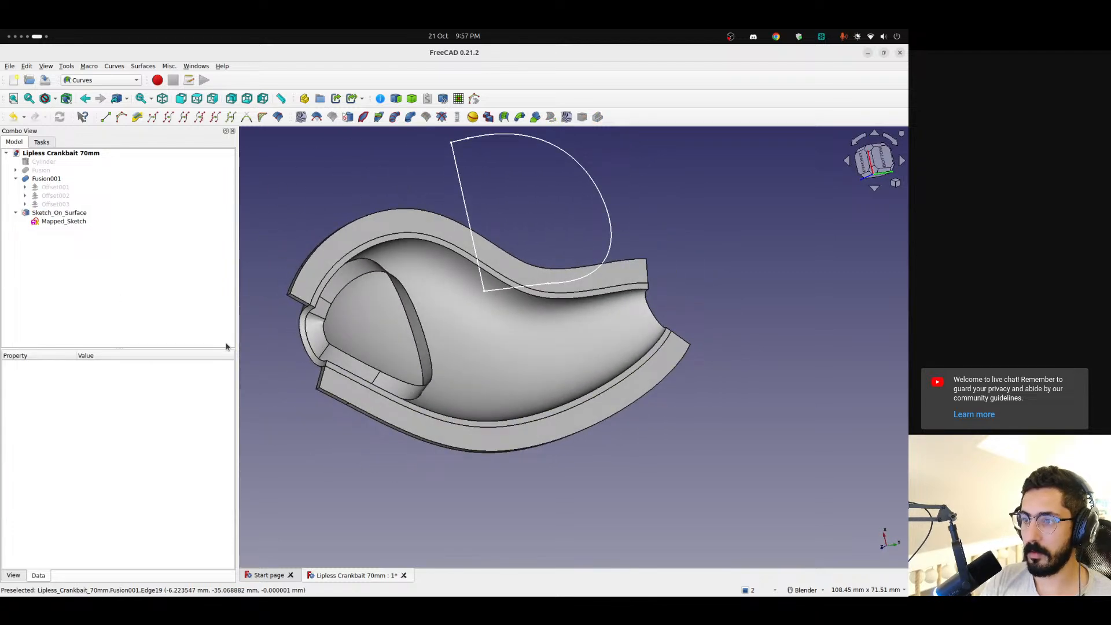
# Set the Sketch_On_Surface thickness to -3 and inspect the extrusion direction at the shell's open head end
pyautogui.click(59, 212)
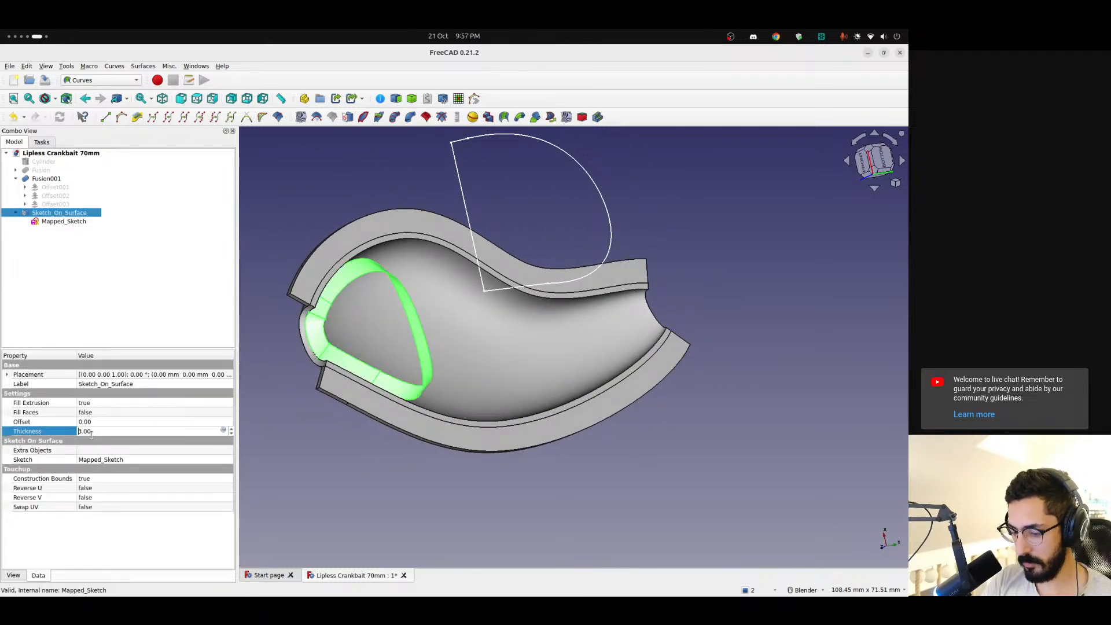
pyautogui.press('Return')
pyautogui.moveTo(320, 340); pyautogui.dragTo(564, 341, button='middle')
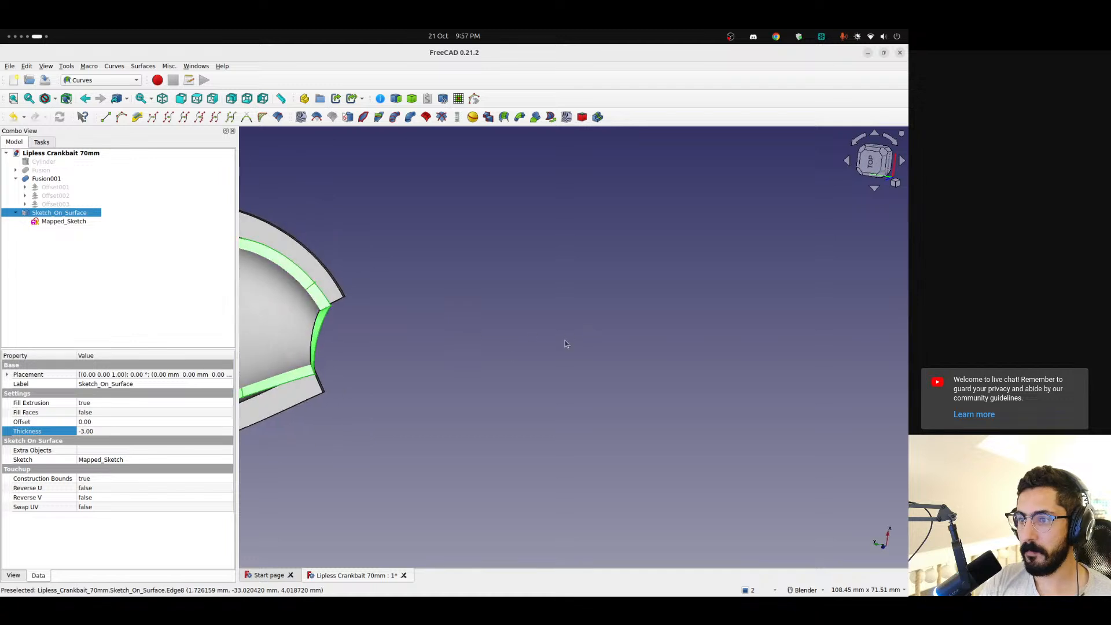
pyautogui.scroll(-2, 365, 361)
pyautogui.scroll(-1, 366, 363)
pyautogui.keyDown('shift'); pyautogui.moveTo(365, 363); pyautogui.dragTo(476, 354, button='middle'); pyautogui.keyUp('shift')
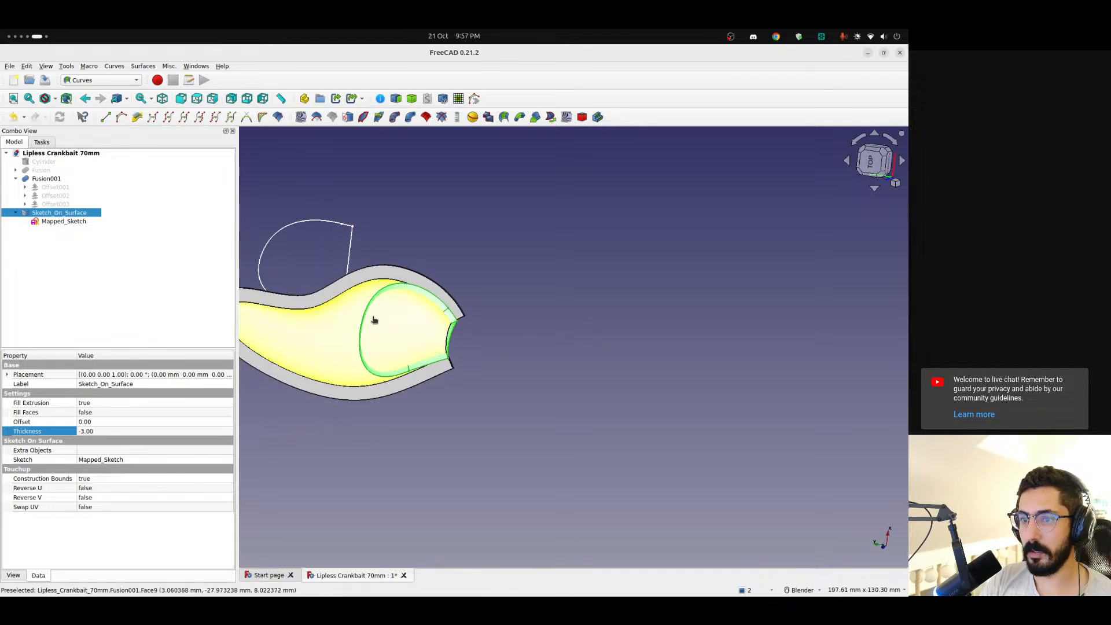
# Set Fill Faces to true for Sketch_On_Surface so the gill outline becomes a closed solid
pyautogui.doubleClick(93, 414)
pyautogui.click(99, 421)
pyautogui.click(419, 474)
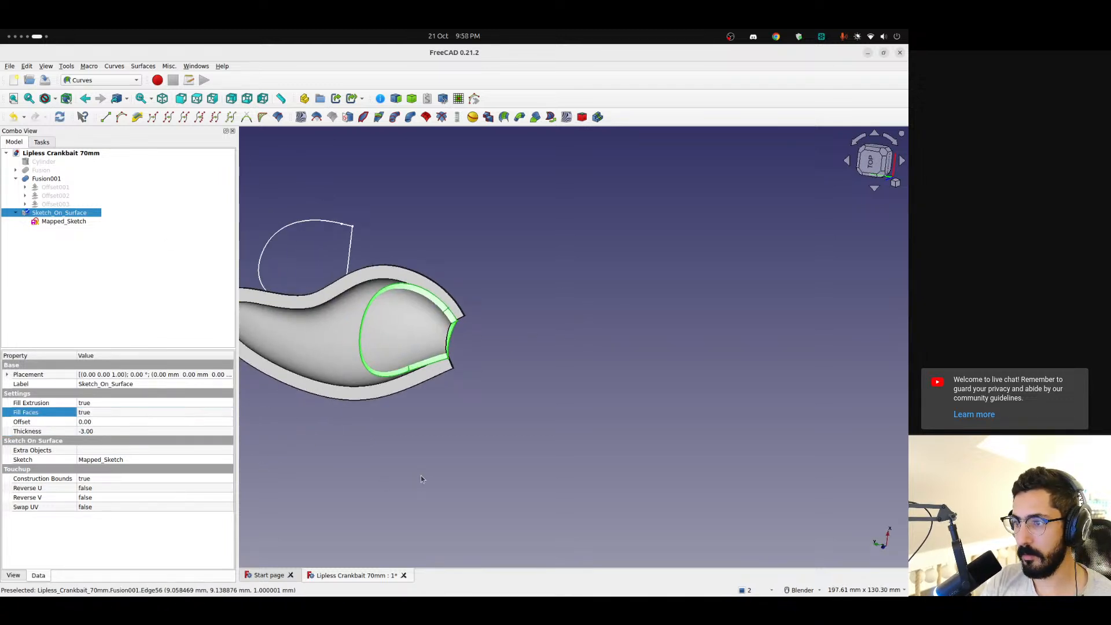
pyautogui.scroll(2, 449, 325)
pyautogui.moveTo(432, 364); pyautogui.dragTo(484, 331, button='middle')
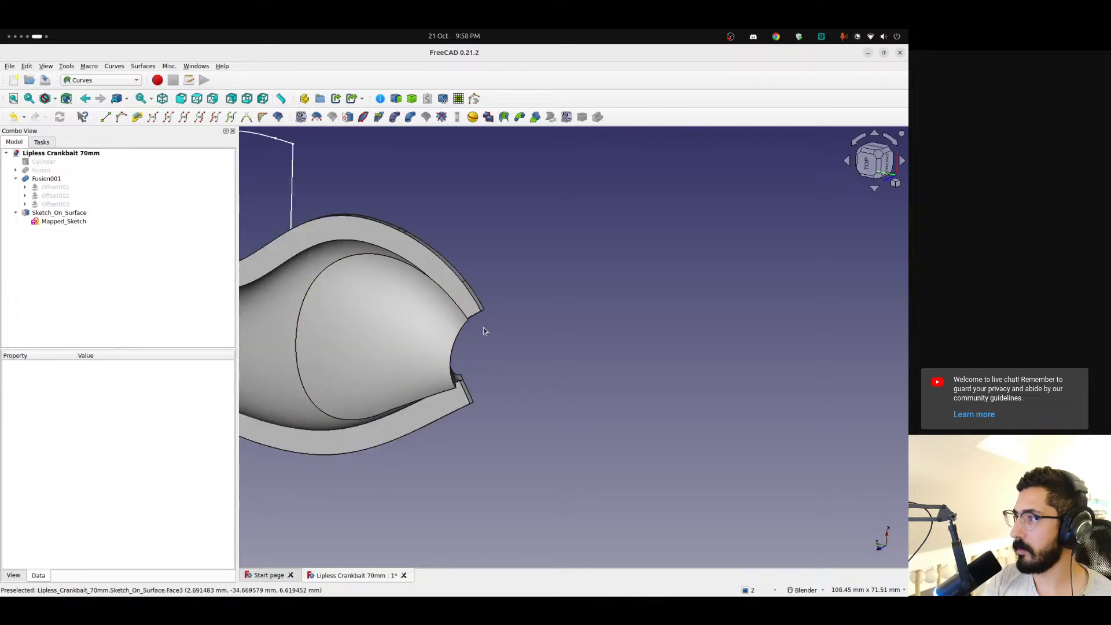
# Switch to the Part workbench, cut the Sketch_On_Surface gill solid out of the Fusion001 shell and inspect the opening
pyautogui.click(893, 143)
pyautogui.click(895, 184)
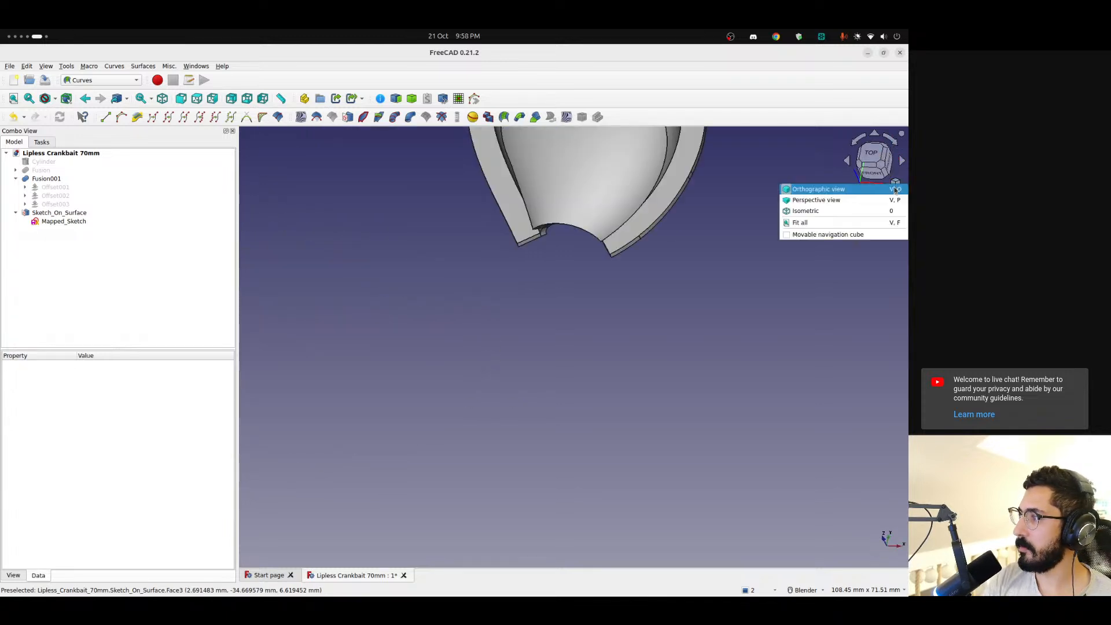
pyautogui.click(850, 225)
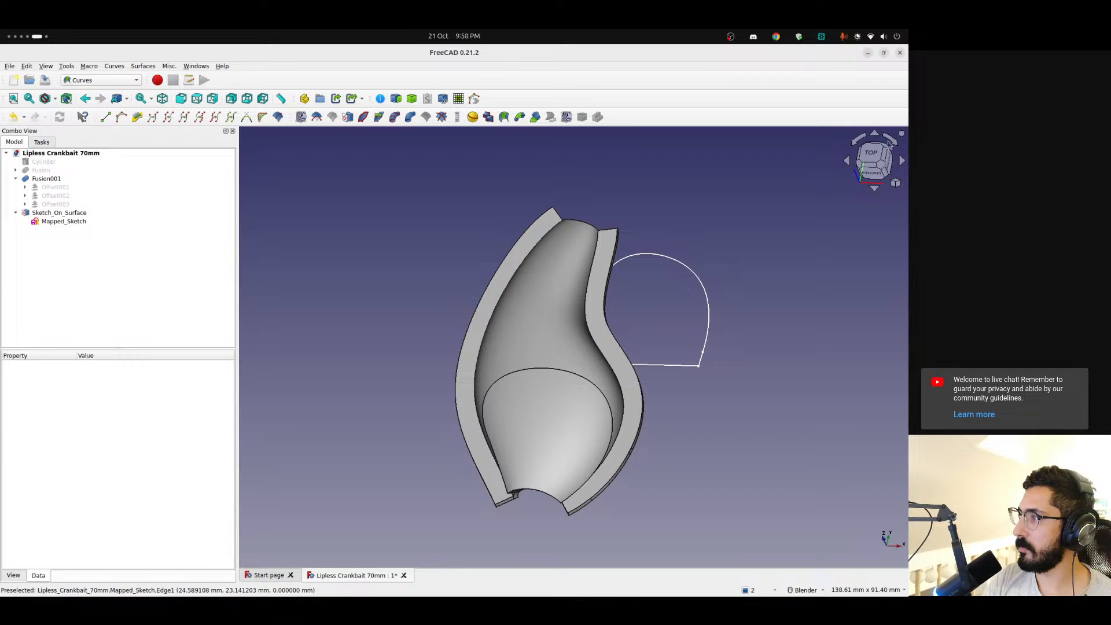
pyautogui.click(891, 141)
pyautogui.click(891, 141)
pyautogui.moveTo(491, 325)
pyautogui.mouseDown(button='middle')
pyautogui.moveTo(665, 350)
pyautogui.moveTo(489, 333)
pyautogui.mouseUp(button='middle')
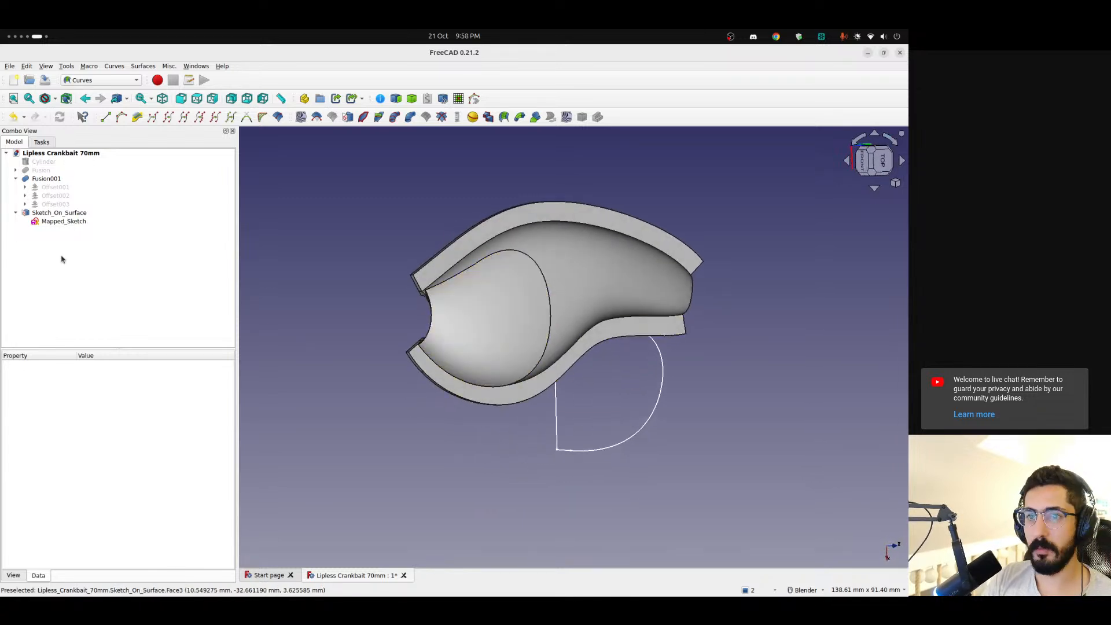
pyautogui.click(70, 214)
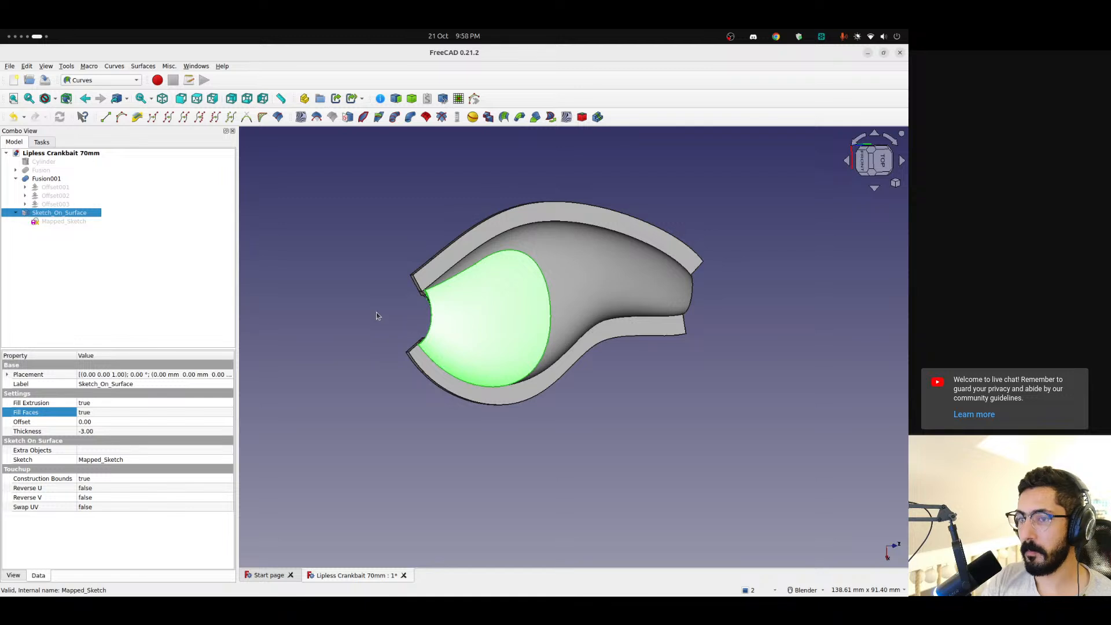
pyautogui.click(101, 80)
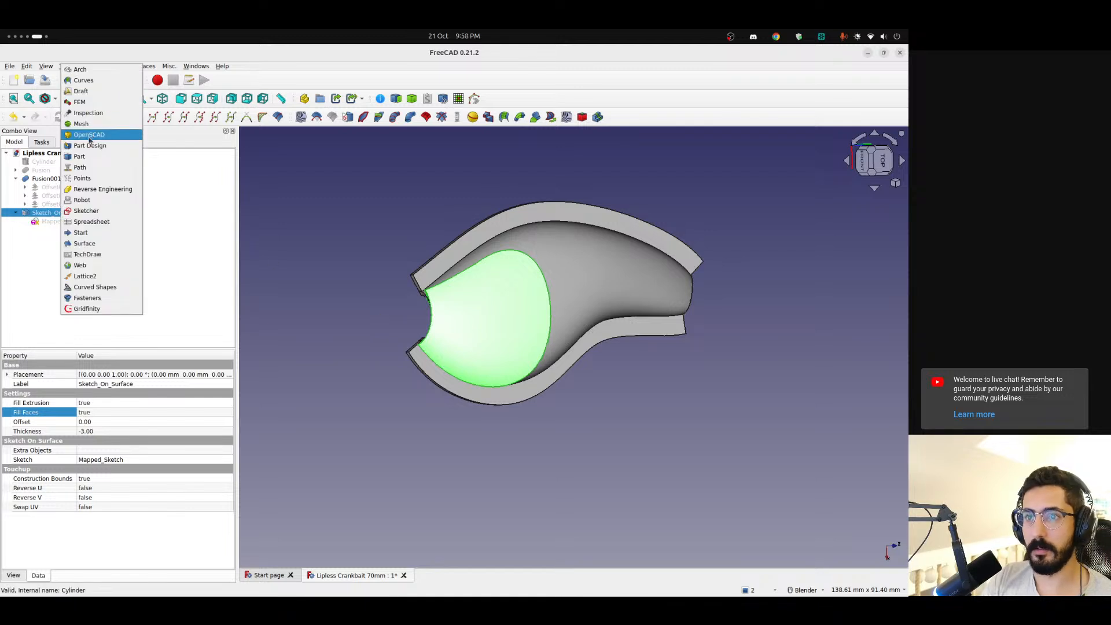
pyautogui.click(86, 160)
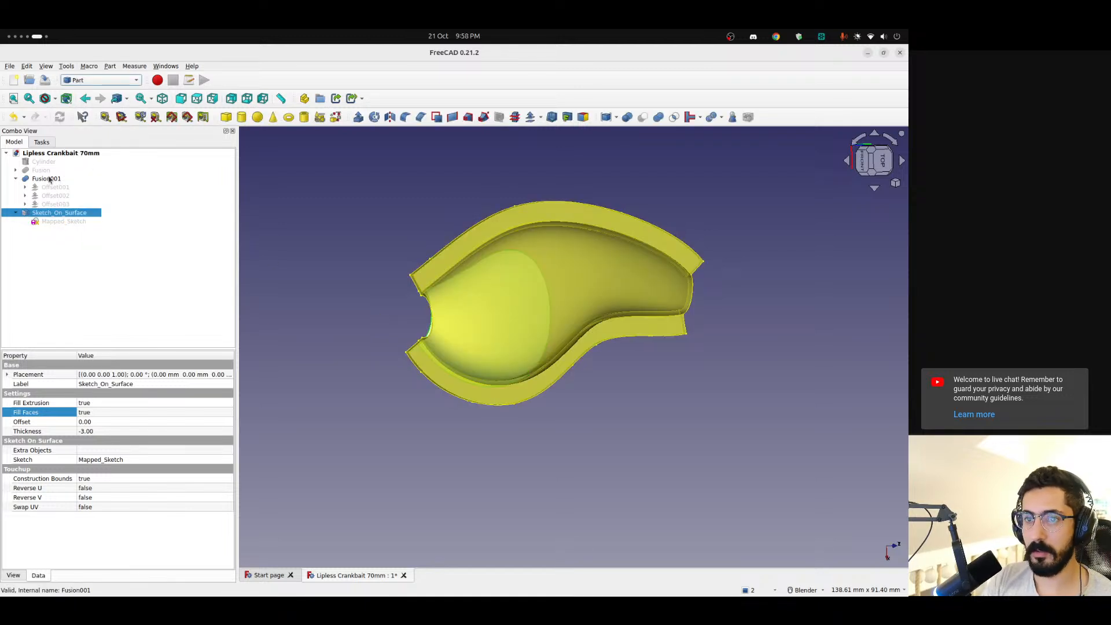
pyautogui.keyDown('ctrl'); pyautogui.click(49, 180); pyautogui.keyUp('ctrl')
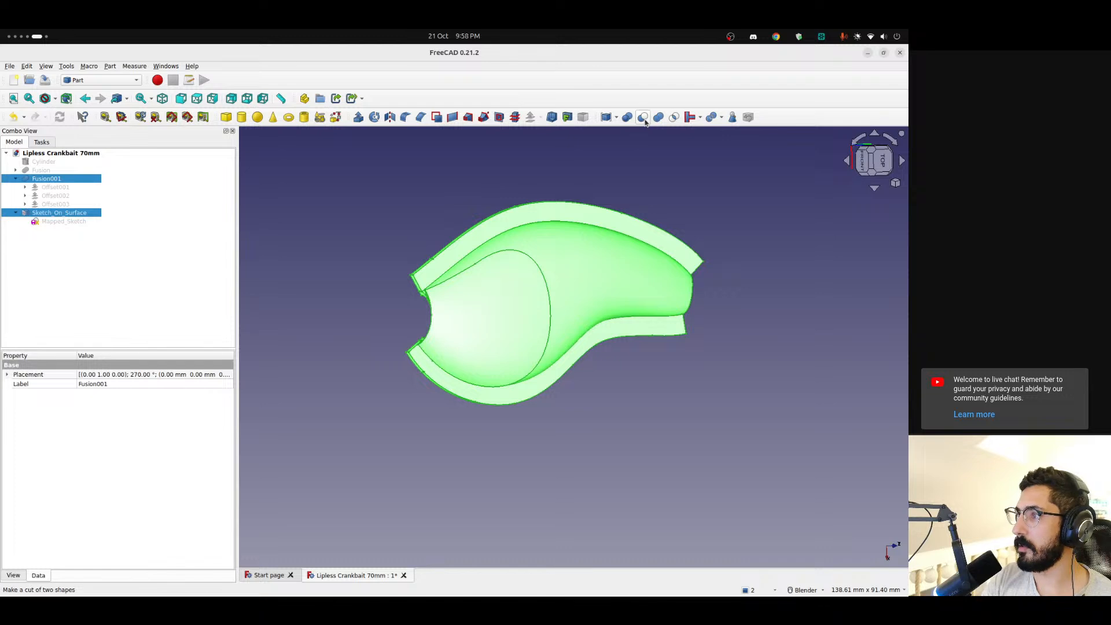
pyautogui.click(642, 118)
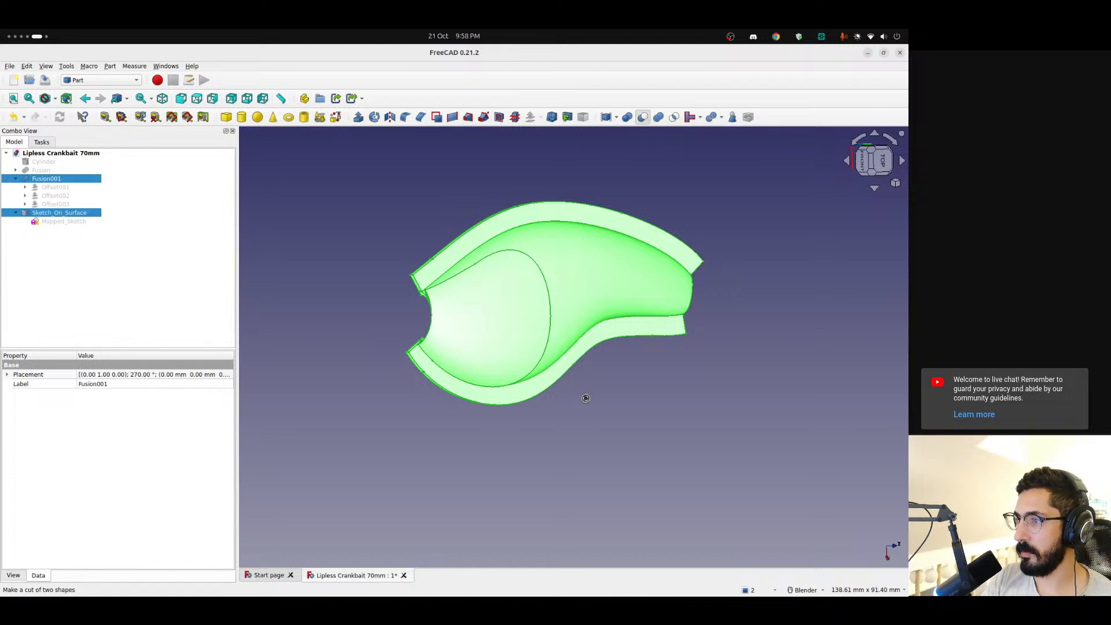
pyautogui.moveTo(468, 311)
pyautogui.mouseDown(button='middle')
pyautogui.moveTo(556, 332)
pyautogui.moveTo(461, 323)
pyautogui.moveTo(372, 268)
pyautogui.moveTo(305, 245)
pyautogui.moveTo(508, 271)
pyautogui.moveTo(540, 288)
pyautogui.moveTo(555, 321)
pyautogui.moveTo(446, 317)
pyautogui.moveTo(461, 329)
pyautogui.moveTo(828, 320)
pyautogui.moveTo(753, 365)
pyautogui.moveTo(551, 346)
pyautogui.moveTo(432, 292)
pyautogui.moveTo(461, 228)
pyautogui.moveTo(745, 323)
pyautogui.moveTo(483, 320)
pyautogui.mouseUp(button='middle')
# Reopen Mapped_Sketch under the cut and shift the closing line nearest the origin, with its spline end, towards the gill's middle
pyautogui.click(16, 179)
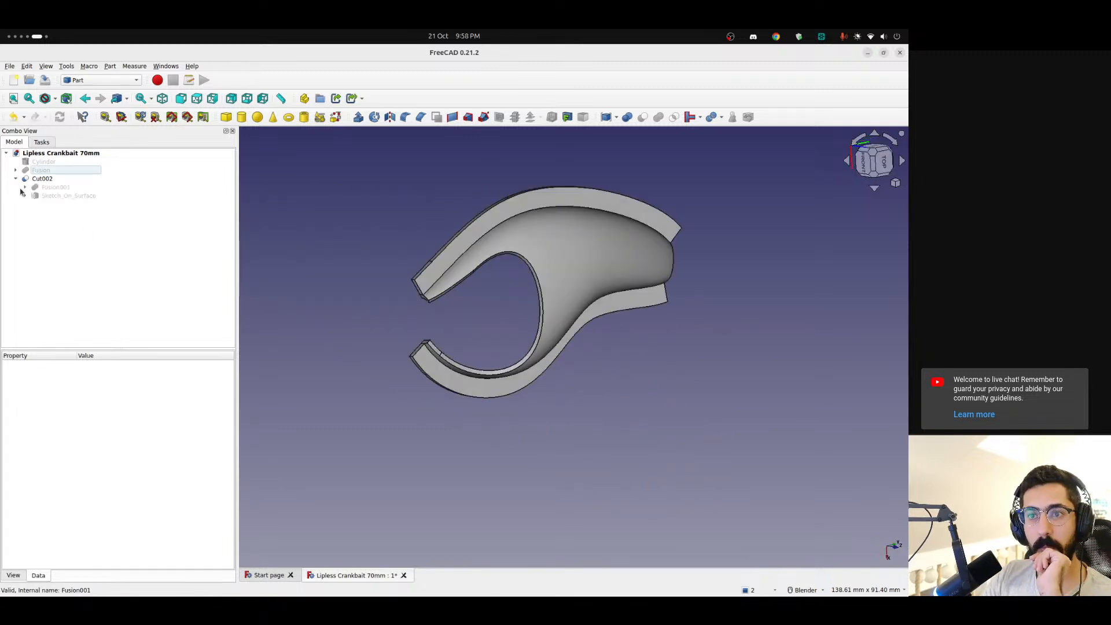
pyautogui.doubleClick(64, 204)
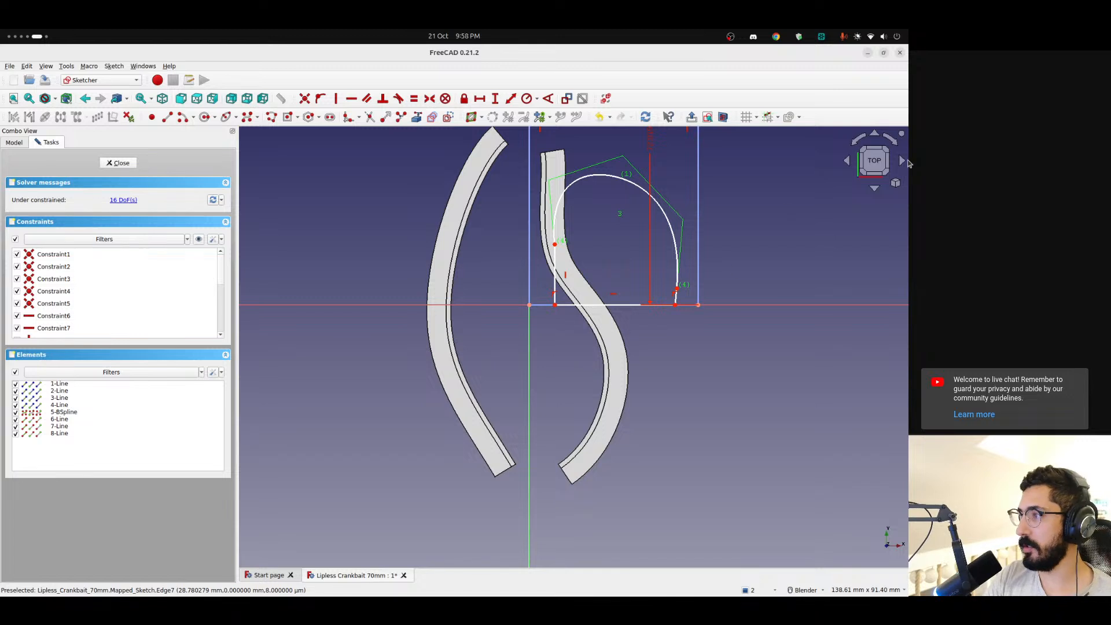
pyautogui.click(885, 142)
pyautogui.click(886, 142)
pyautogui.scroll(3, 569, 289)
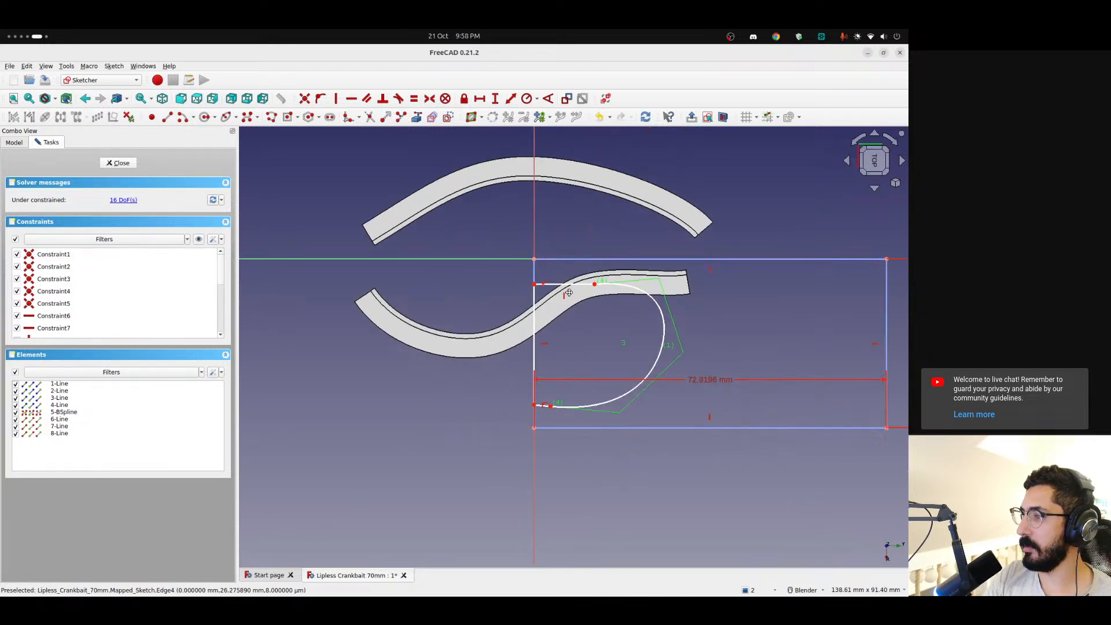
pyautogui.moveTo(454, 258); pyautogui.dragTo(455, 277)
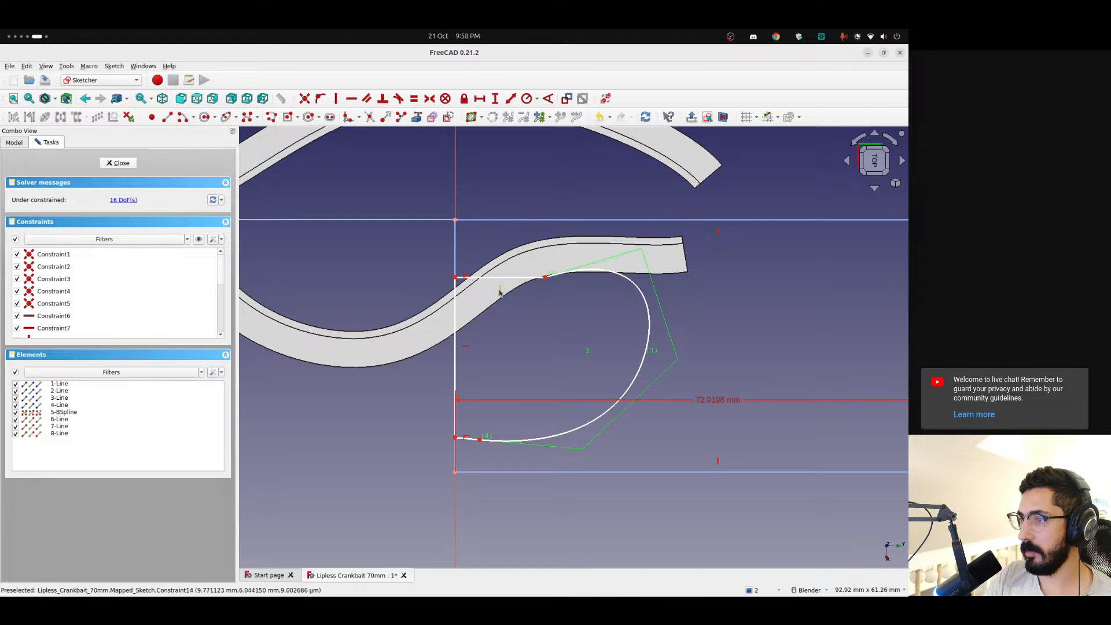
pyautogui.moveTo(545, 277)
pyautogui.mouseDown()
pyautogui.moveTo(566, 270)
pyautogui.moveTo(548, 274)
pyautogui.mouseUp()
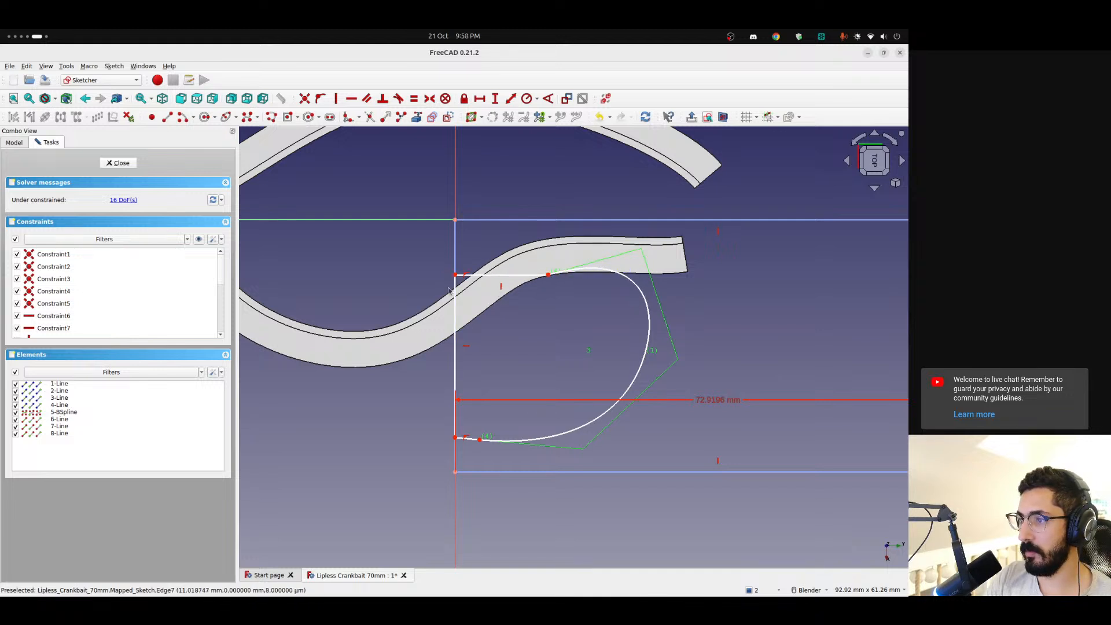
pyautogui.click(477, 277)
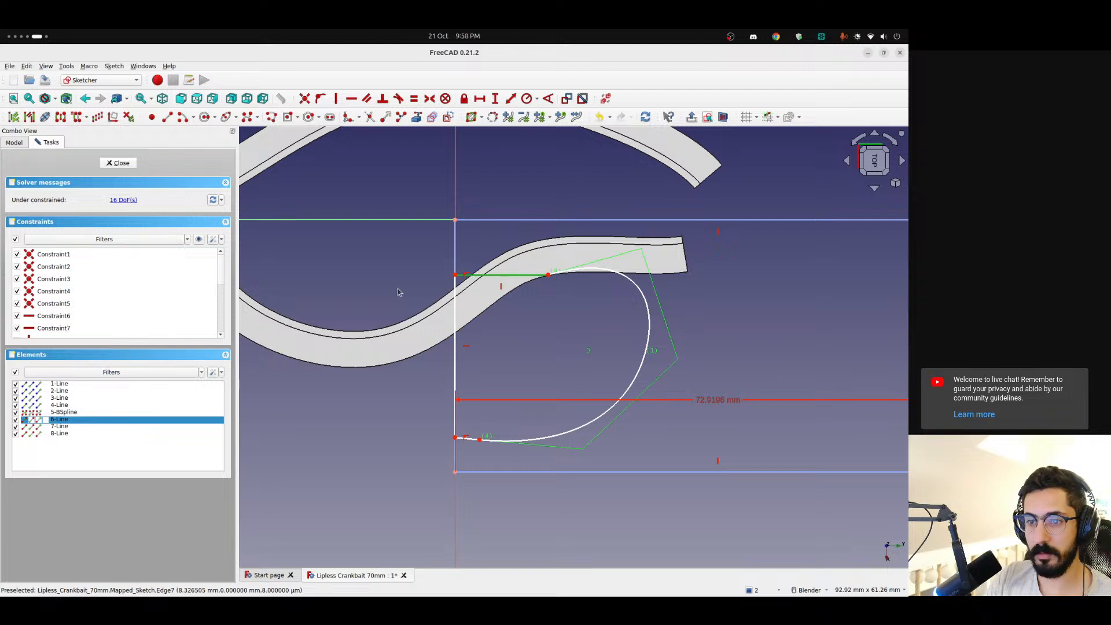
pyautogui.click(63, 316)
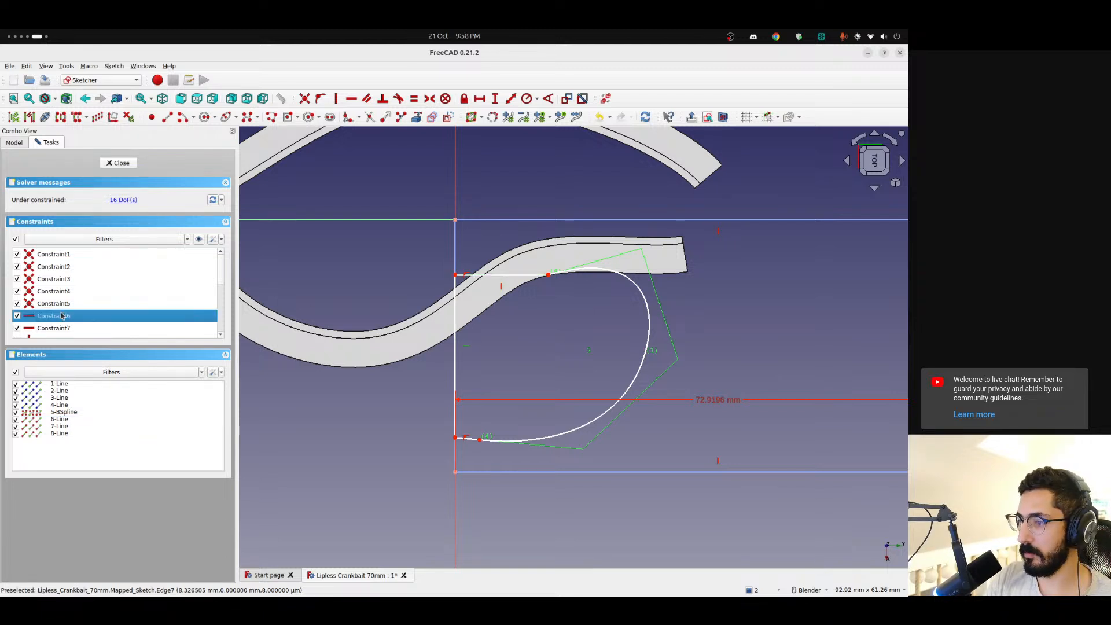
pyautogui.press('Delete')
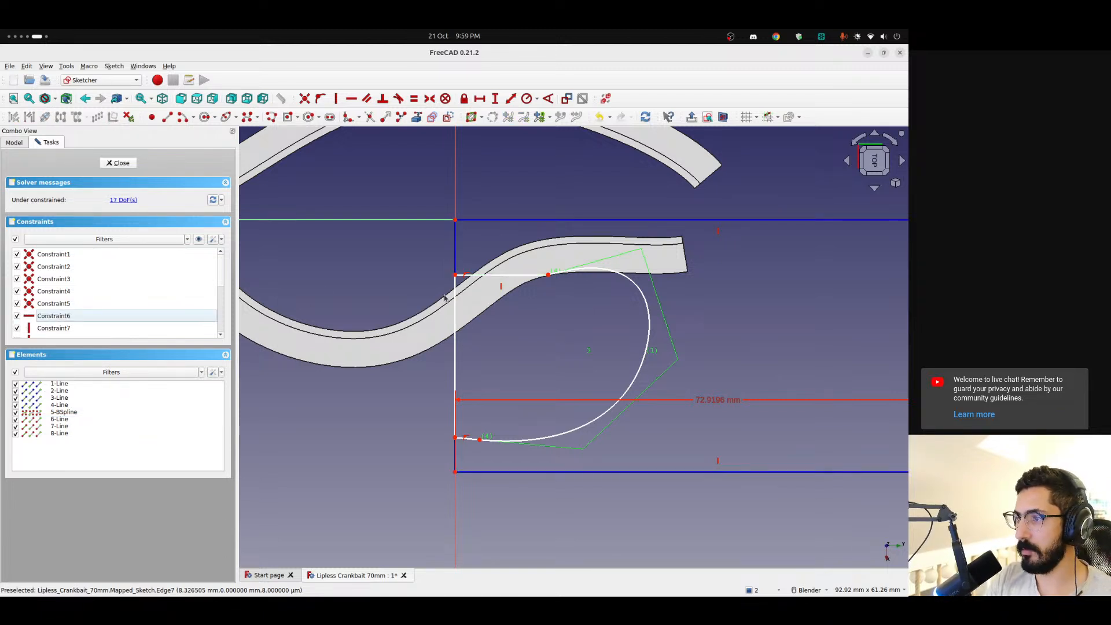
pyautogui.hotkey('ctrl', 'z')
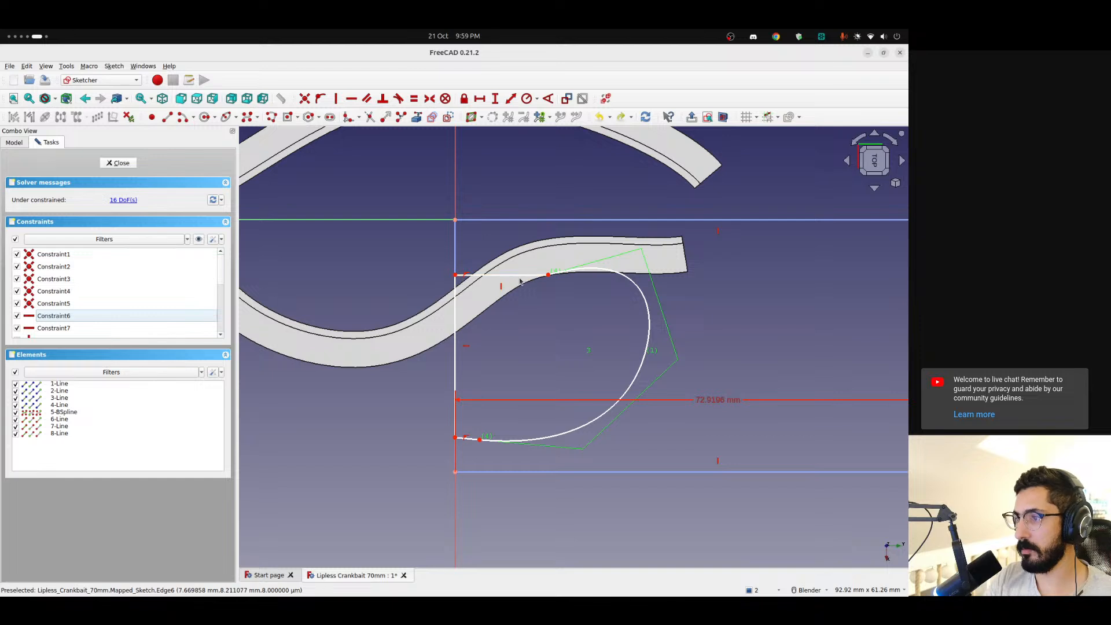
# Delete the vertical constraint on the closing line nearest the origin, reposition the gill outline's ends to narrow its opening, and exit the sketch
pyautogui.moveTo(520, 281)
pyautogui.mouseDown()
pyautogui.moveTo(504, 280)
pyautogui.moveTo(550, 254)
pyautogui.mouseUp()
pyautogui.press('Delete')
pyautogui.moveTo(455, 267)
pyautogui.mouseDown()
pyautogui.moveTo(456, 285)
pyautogui.moveTo(459, 276)
pyautogui.mouseUp()
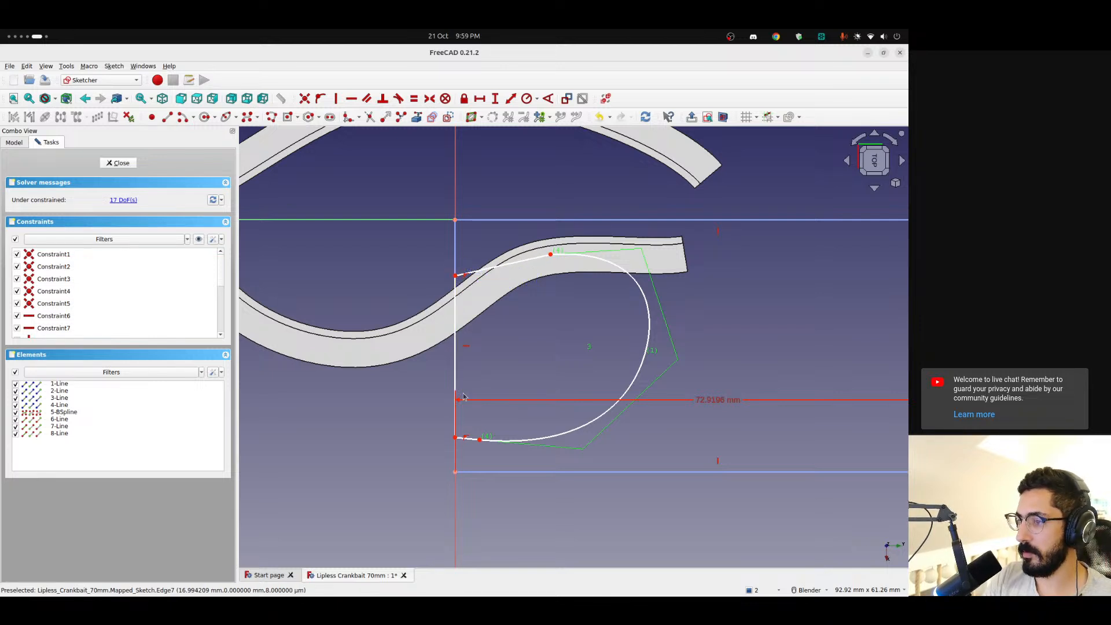
pyautogui.moveTo(457, 438); pyautogui.dragTo(522, 415)
pyautogui.click(119, 162)
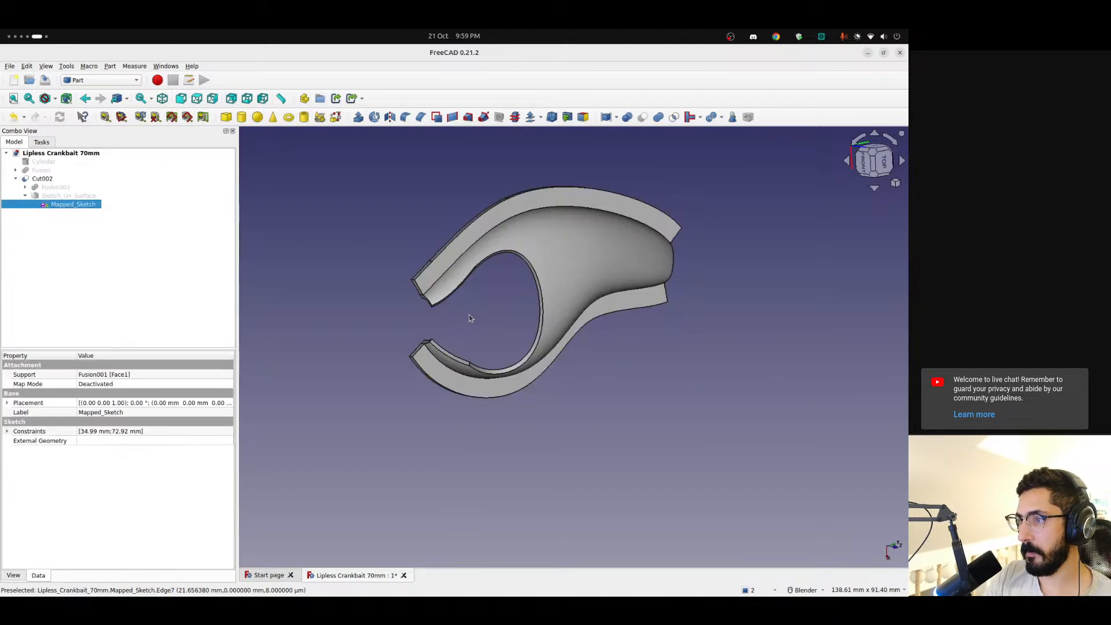
pyautogui.moveTo(468, 314)
pyautogui.mouseDown(button='middle')
pyautogui.moveTo(466, 241)
pyautogui.moveTo(602, 263)
pyautogui.moveTo(565, 288)
pyautogui.moveTo(432, 283)
pyautogui.moveTo(414, 278)
pyautogui.moveTo(414, 248)
pyautogui.moveTo(483, 335)
pyautogui.moveTo(521, 327)
pyautogui.moveTo(464, 325)
pyautogui.mouseUp(button='middle')
# Switch to the browser, look through the Artlist Halloween music collection, and return to FreeCAD
pyautogui.hotkey('ctrl', 'alt', 'Left')
pyautogui.hotkey('ctrl', 'alt', 'Left')
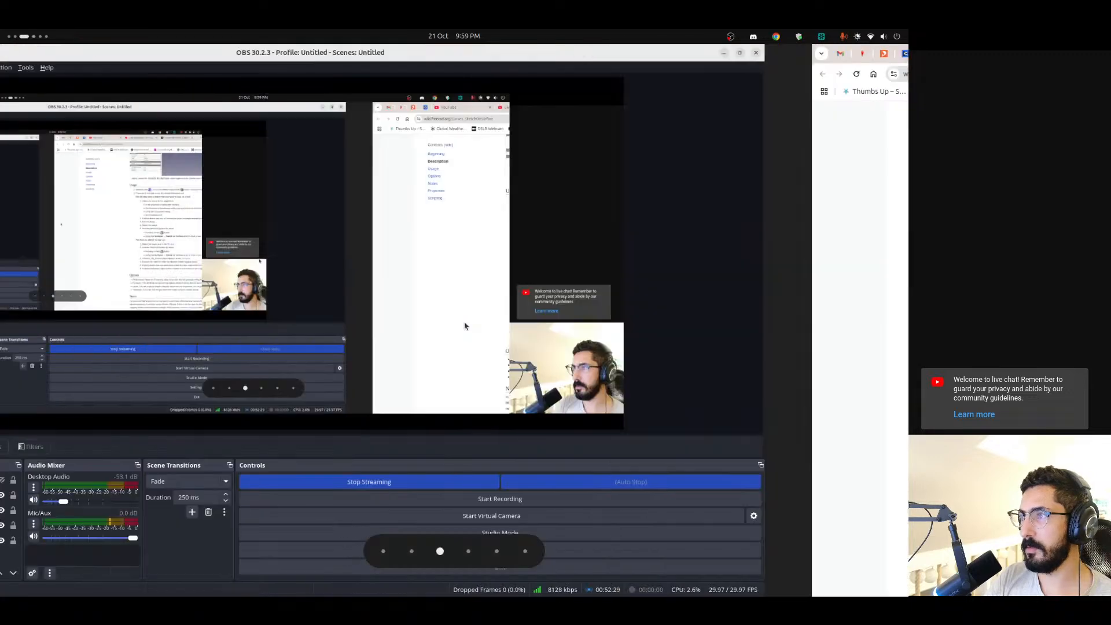
pyautogui.hotkey('ctrl', 'alt', 'Right')
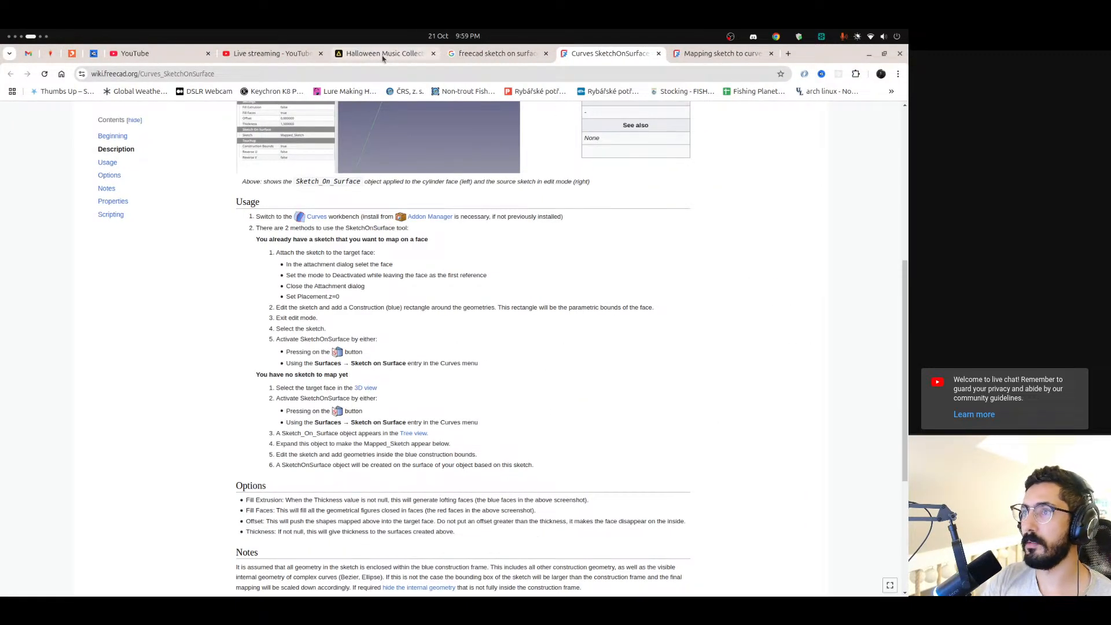
pyautogui.click(385, 53)
pyautogui.scroll(-10, 355, 417)
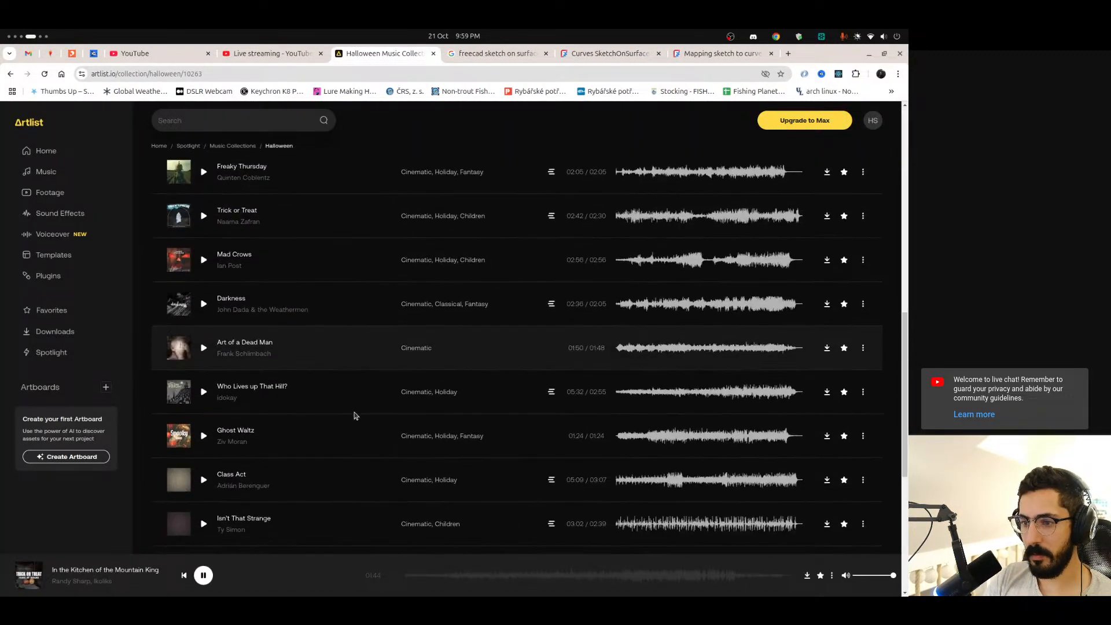
pyautogui.scroll(4, 282, 433)
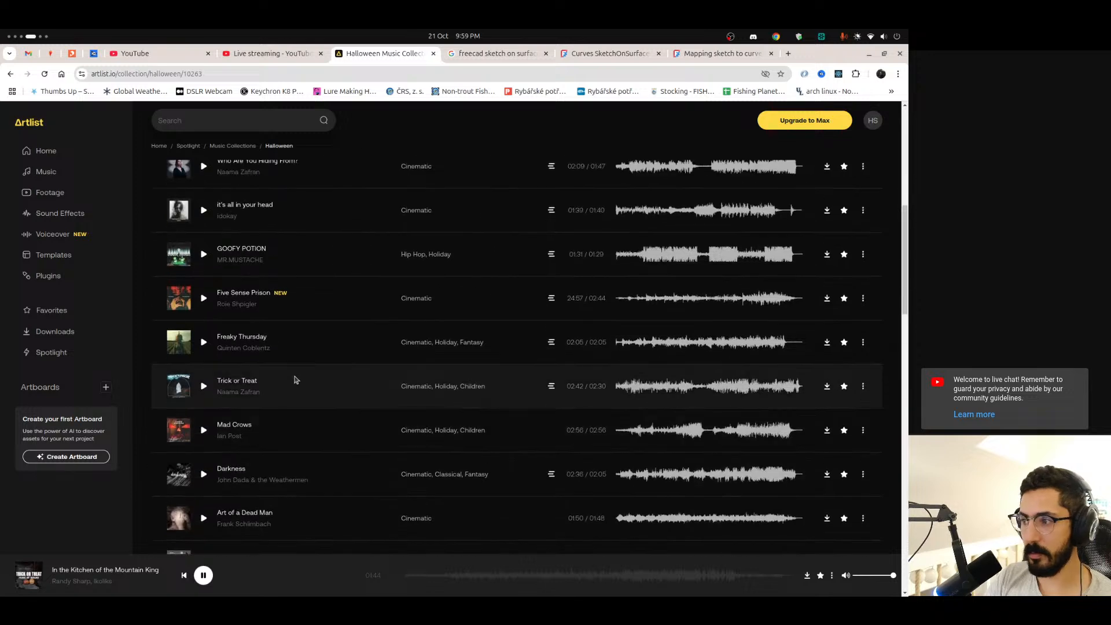
pyautogui.scroll(-5, 402, 350)
pyautogui.scroll(-4, 672, 336)
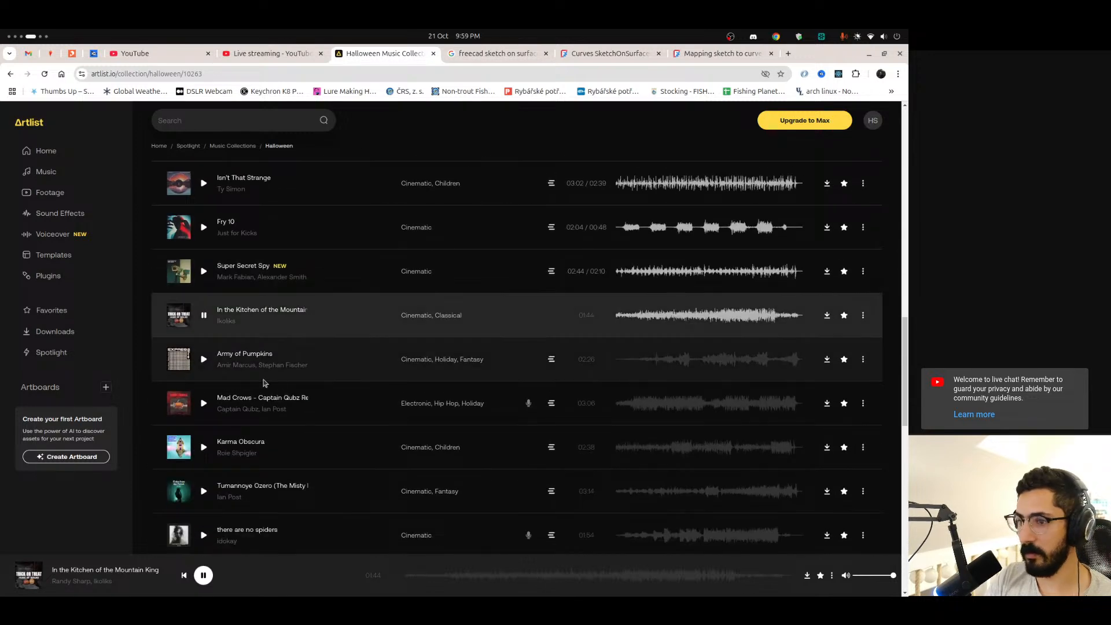
pyautogui.hotkey('ctrl', 'alt', 'Right')
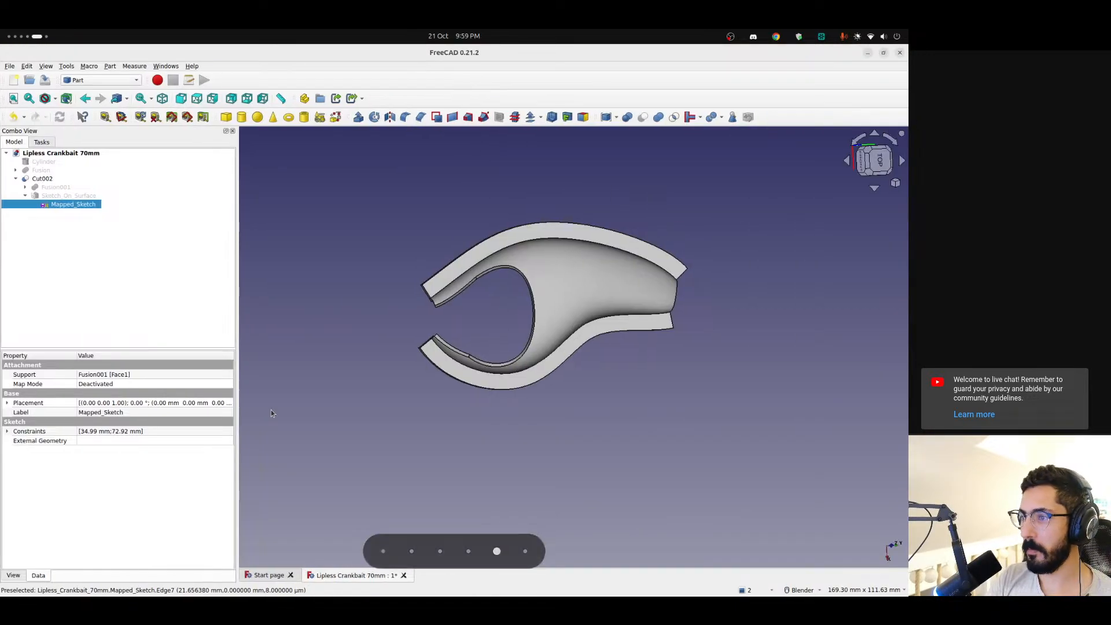
# Reopen Mapped_Sketch and delete the gill's B-spline and its connecting lines, keeping only the mapping rectangle
pyautogui.doubleClick(63, 205)
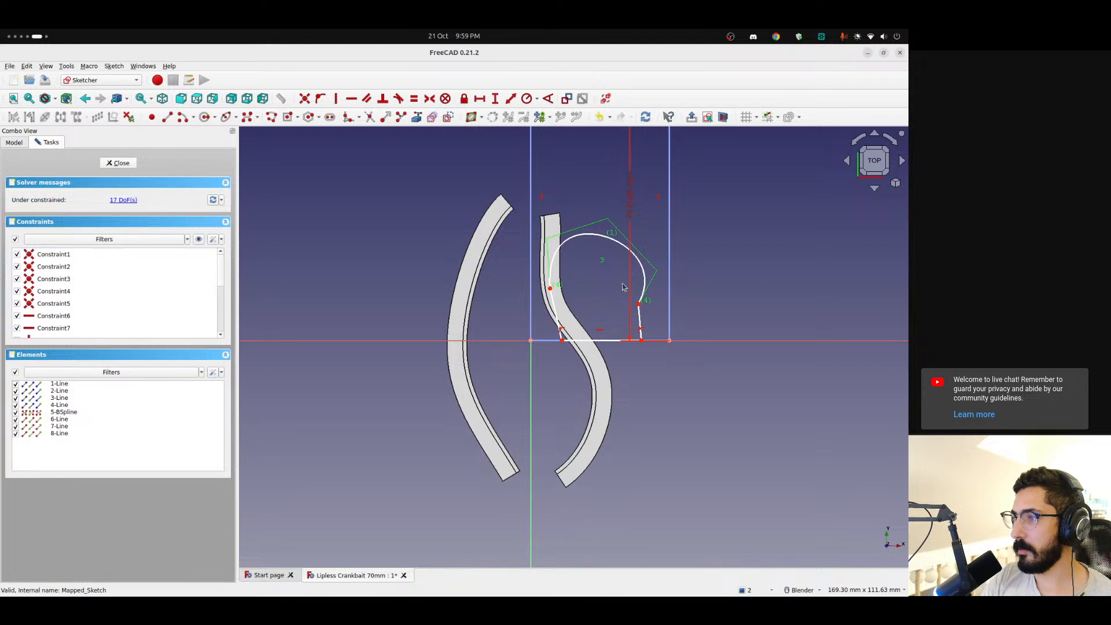
pyautogui.click(891, 141)
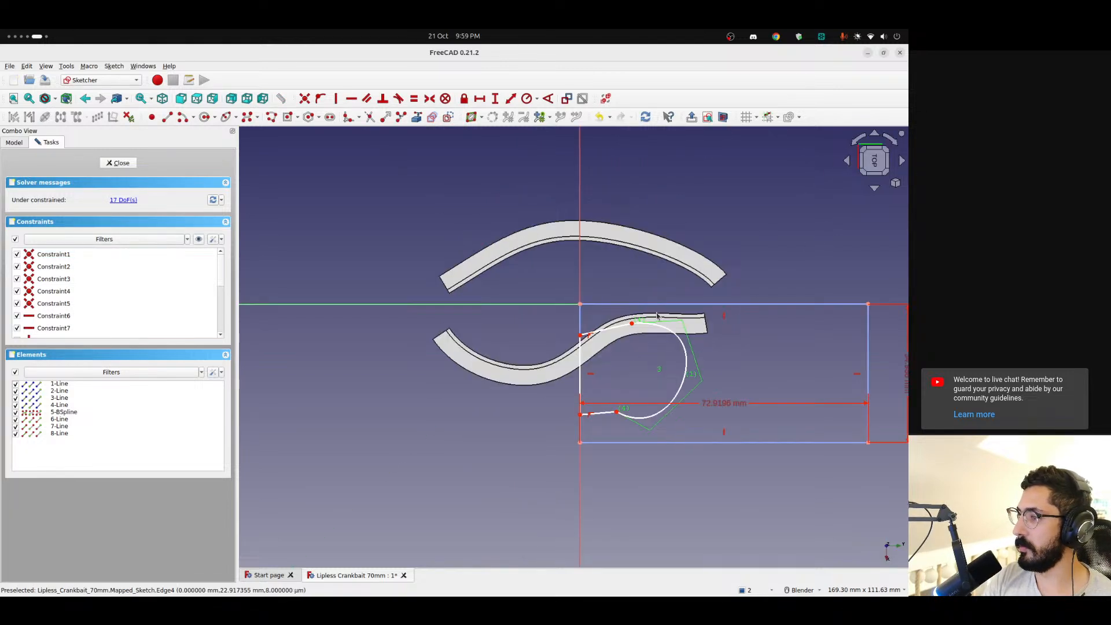
pyautogui.click(543, 319)
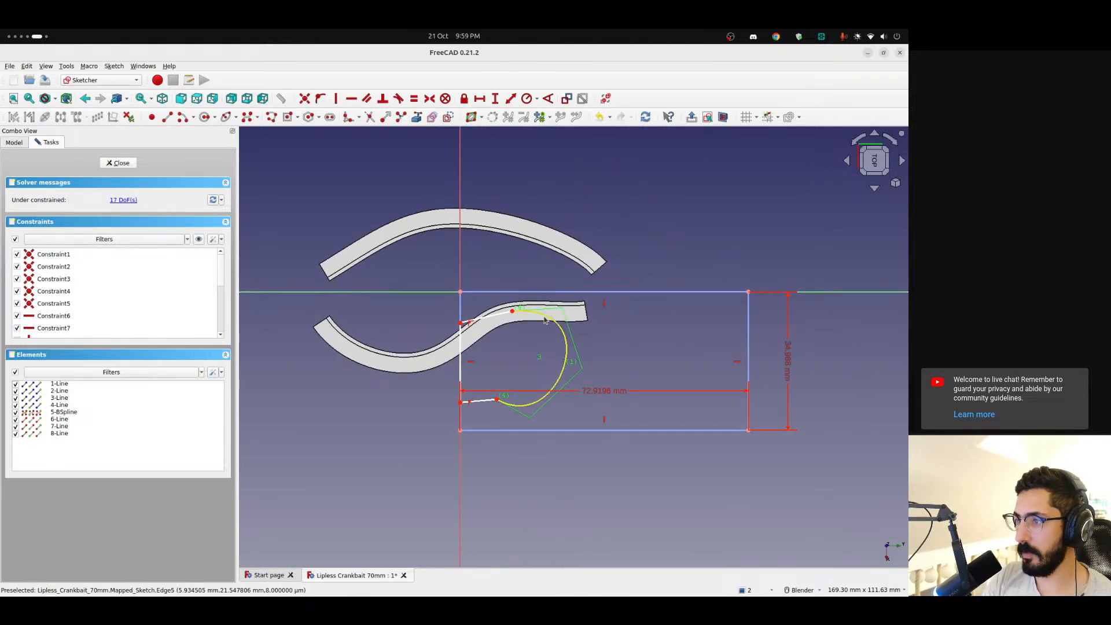
pyautogui.press('Delete')
pyautogui.click(486, 317)
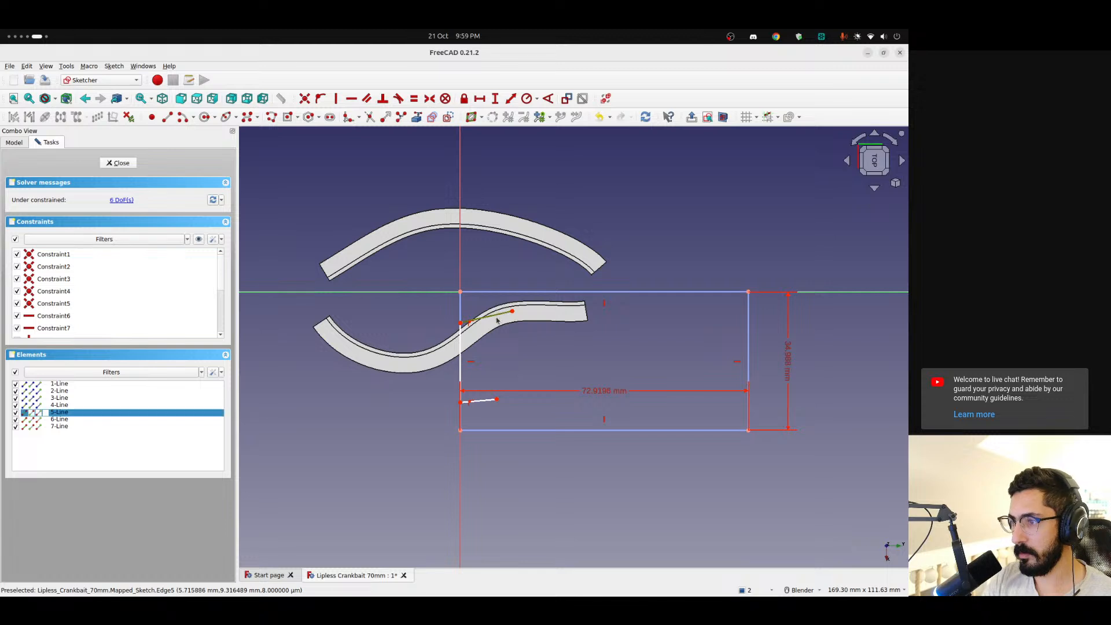
pyautogui.press('Delete')
pyautogui.click(481, 399)
pyautogui.press('Delete')
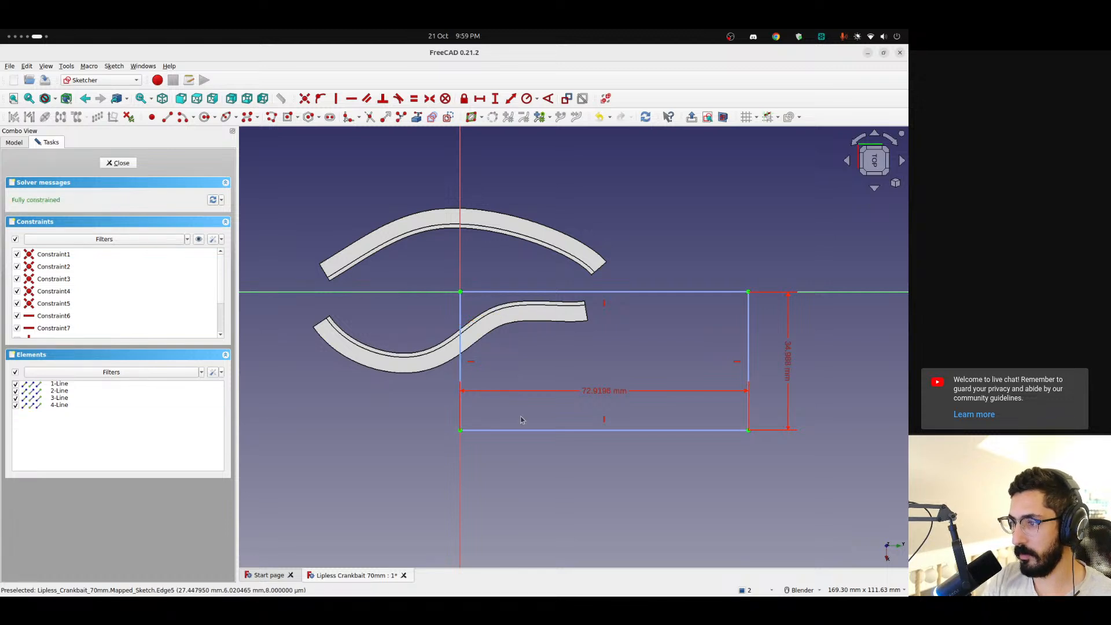
# Draw a line about 10 mm long on the mapping rectangle's long edge through the origin and shift it towards the origin
pyautogui.scroll(3, 496, 374)
pyautogui.moveTo(613, 351)
pyautogui.keyDown('shift'); pyautogui.mouseDown(button='middle')
pyautogui.moveTo(557, 348)
pyautogui.moveTo(552, 334)
pyautogui.mouseUp(button='middle'); pyautogui.keyUp('shift')
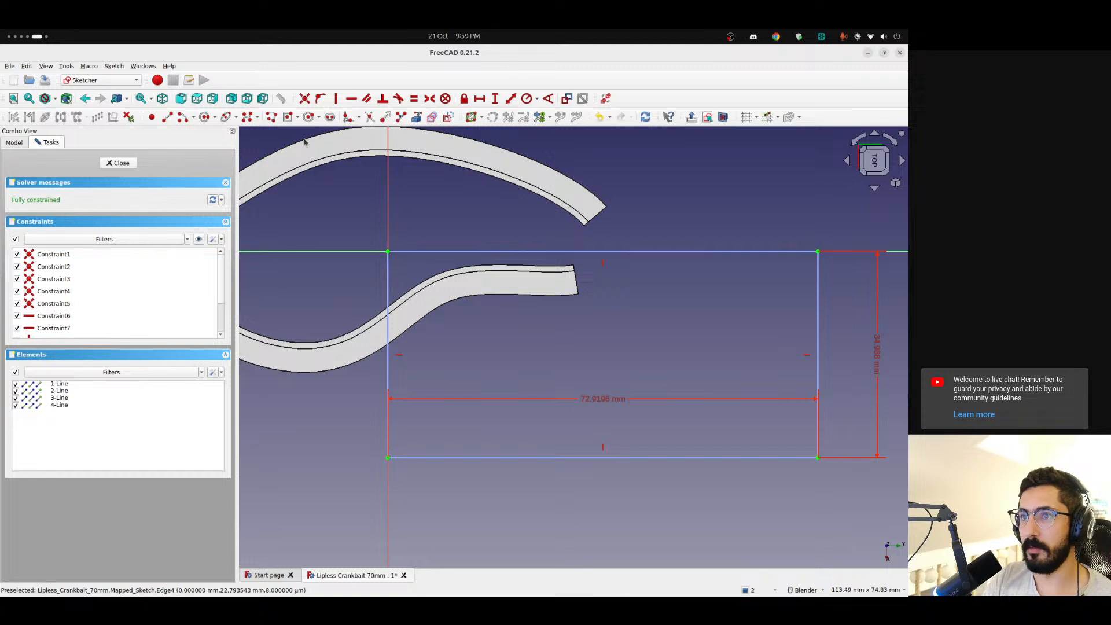
pyautogui.click(166, 119)
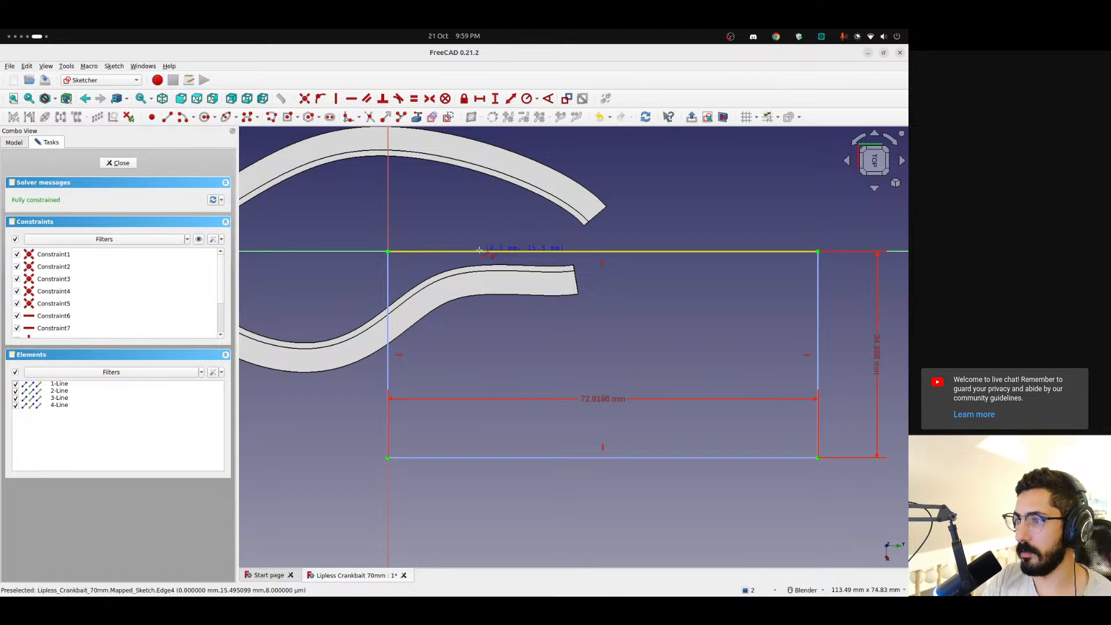
pyautogui.click(539, 252)
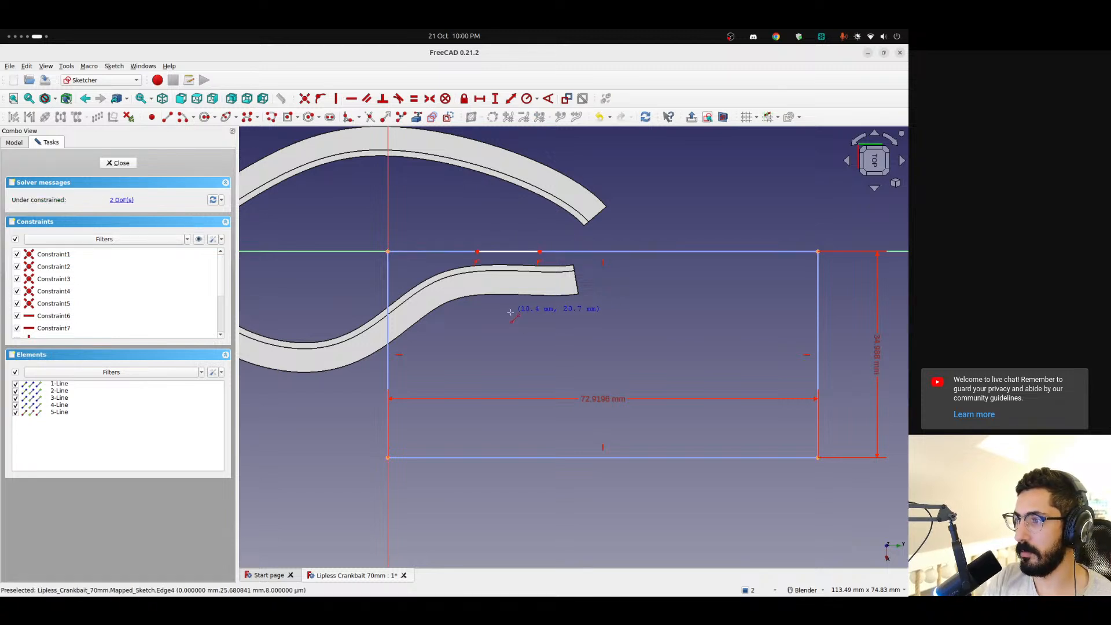
pyautogui.moveTo(496, 254); pyautogui.dragTo(480, 253)
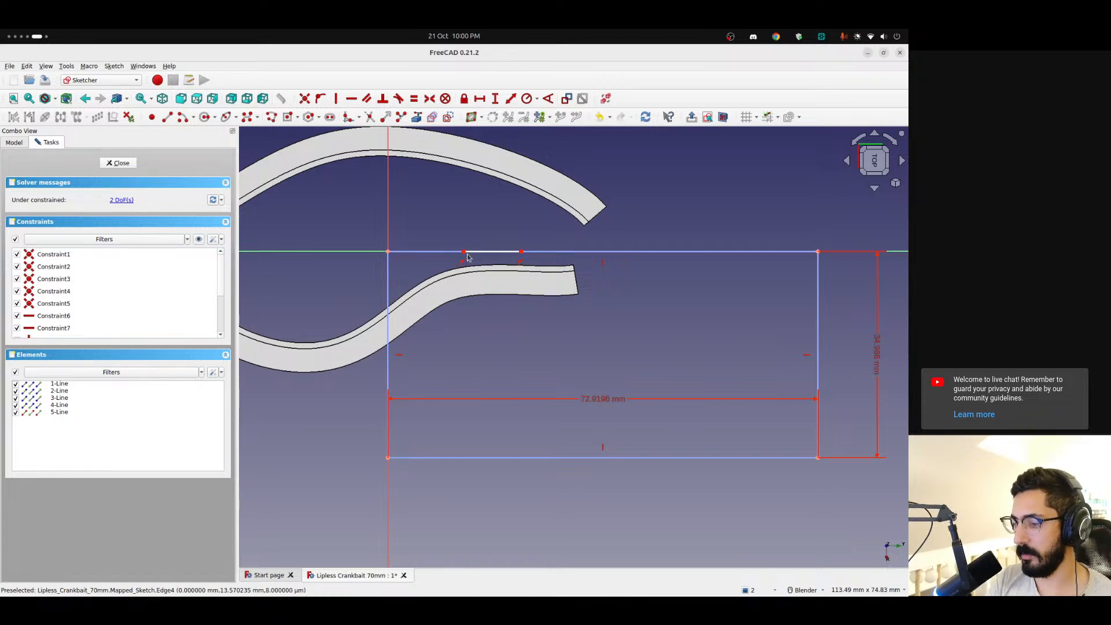
# Switch to the browser, search Google for "lure fire tiger", view the image results, and return to FreeCAD
pyautogui.hotkey('alt', 'Tab')
pyautogui.hotkey('ctrl', 't')
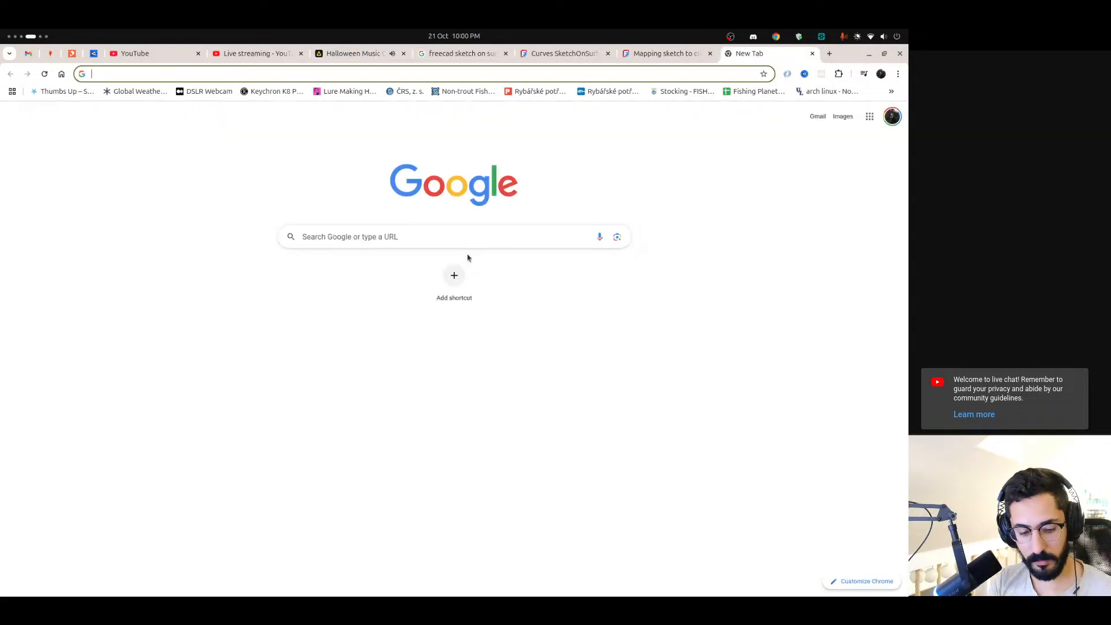
pyautogui.write('lure fire tiger')
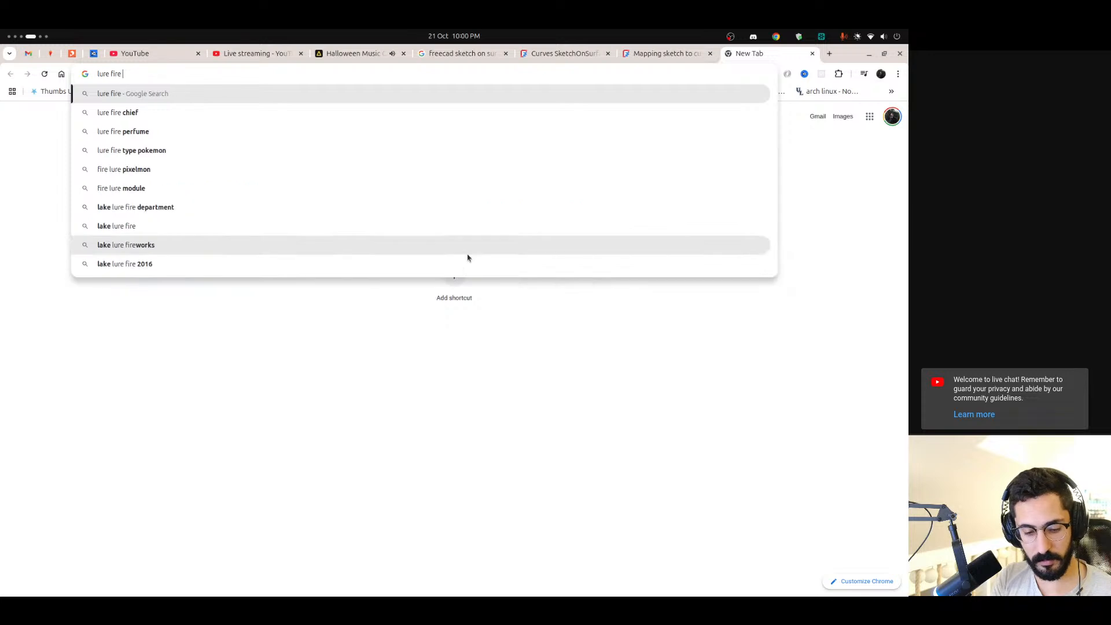
pyautogui.press('Return')
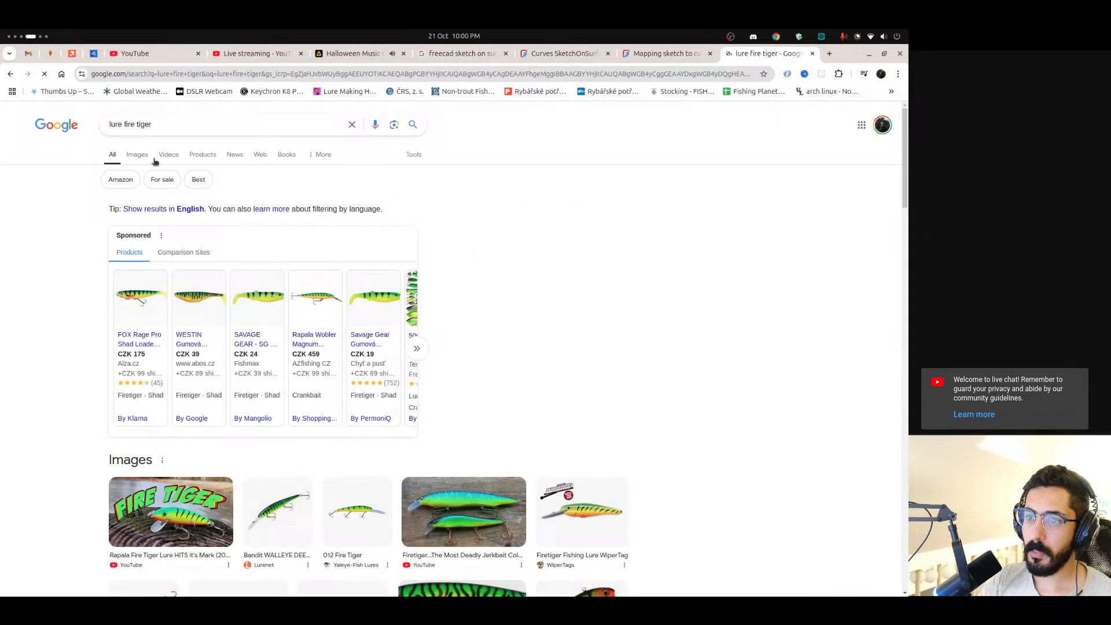
pyautogui.click(137, 155)
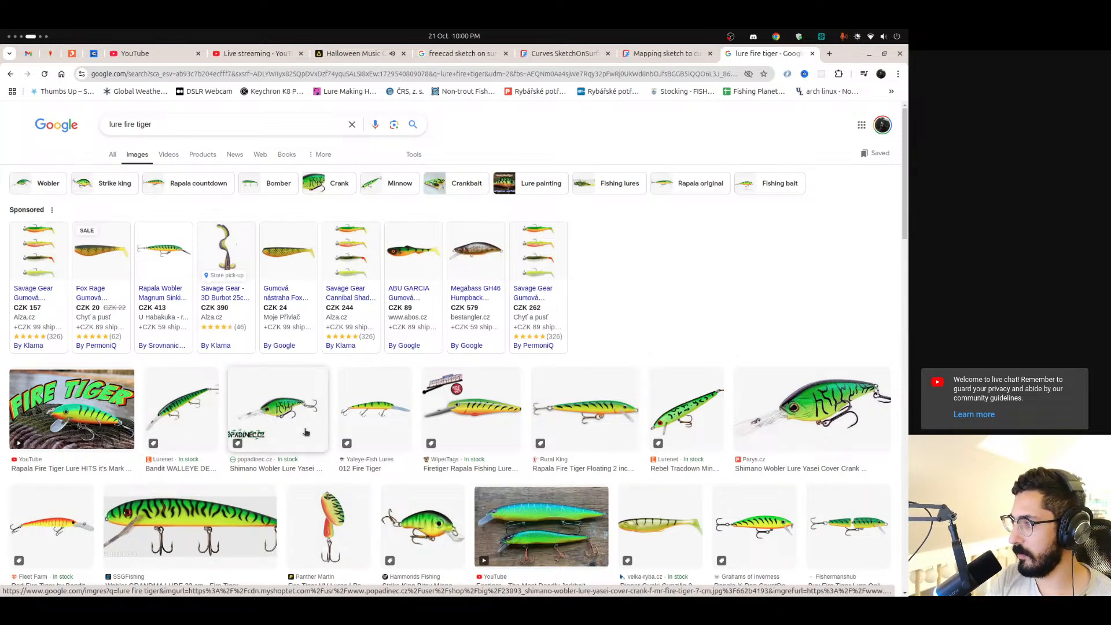
pyautogui.hotkey('ctrl', 'alt', 'Right')
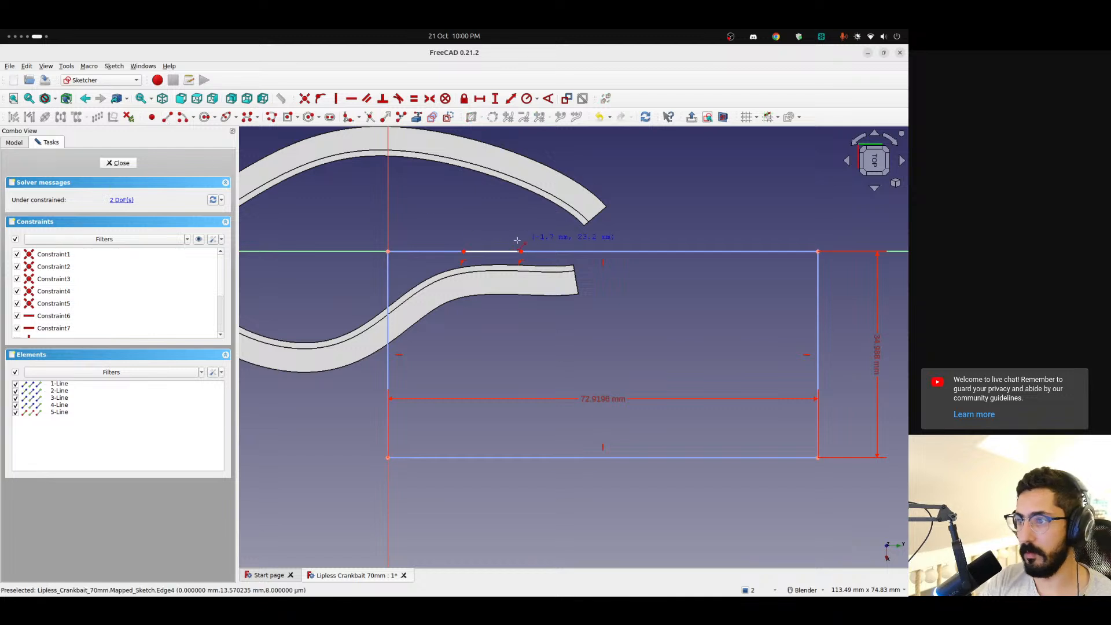
# Complete the first stripe triangle about 19 mm long from the base line, and draw a second, closed triangle beside it on the same edge
pyautogui.click(493, 359)
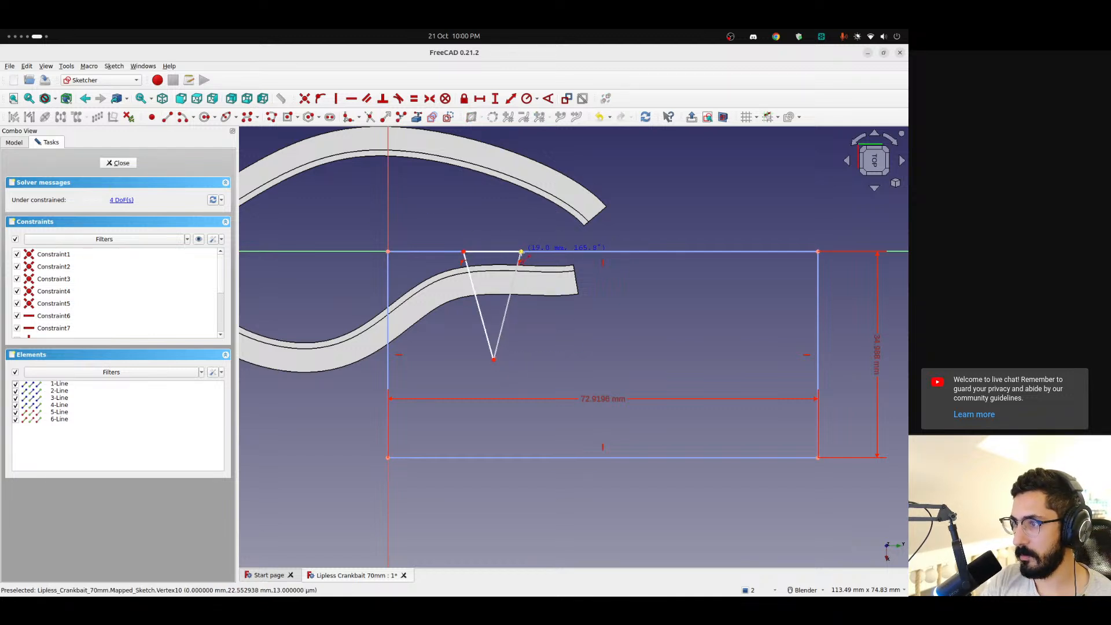
pyautogui.click(603, 252)
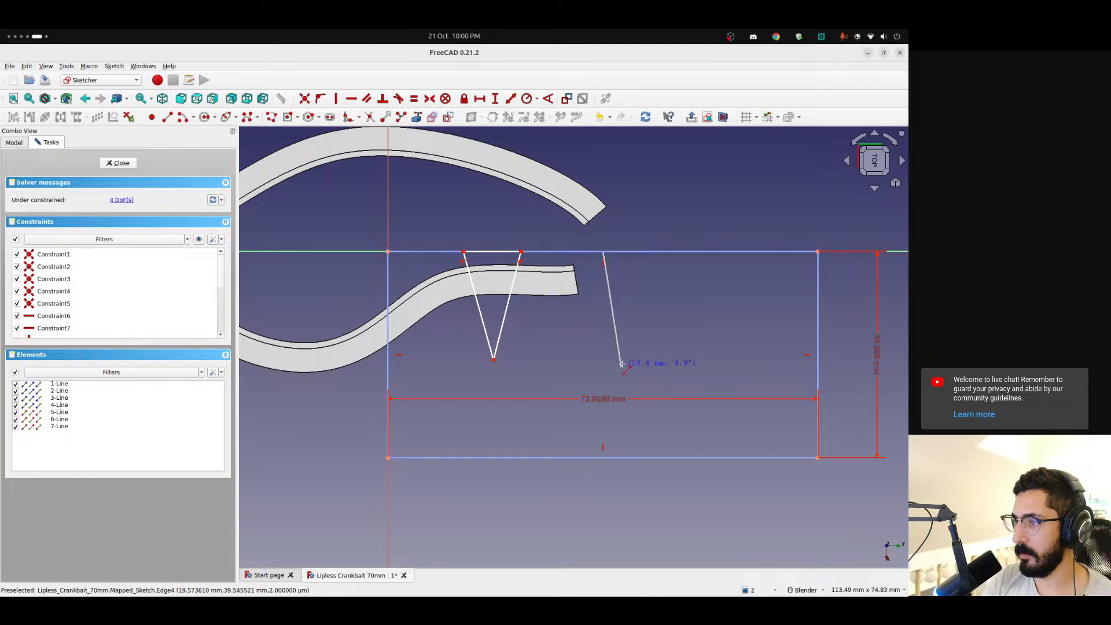
pyautogui.click(625, 355)
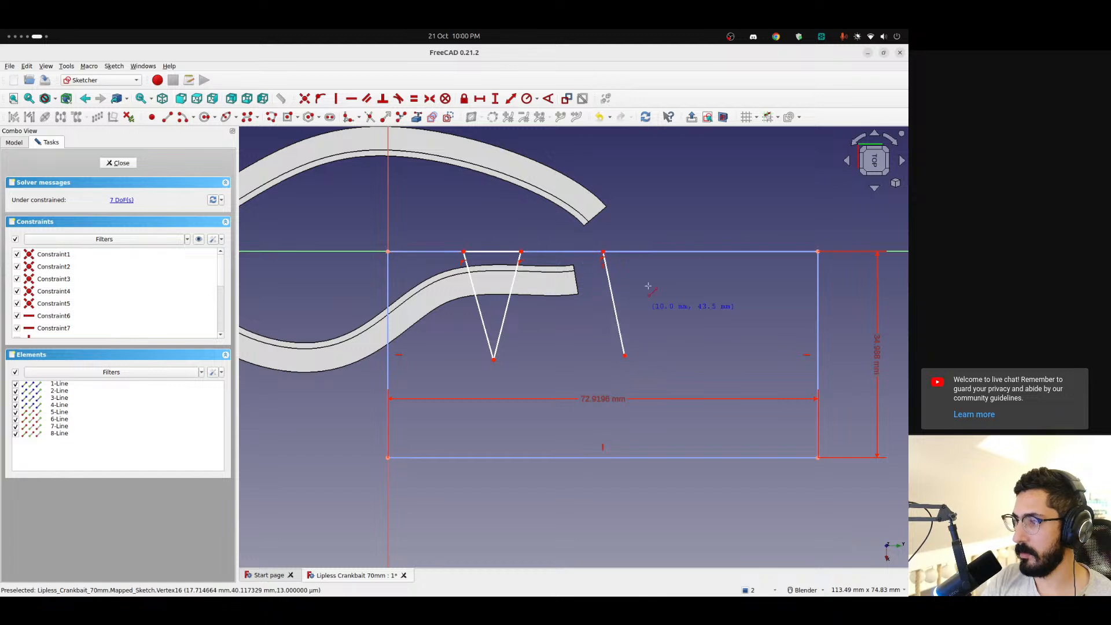
pyautogui.click(625, 354)
pyautogui.click(645, 251)
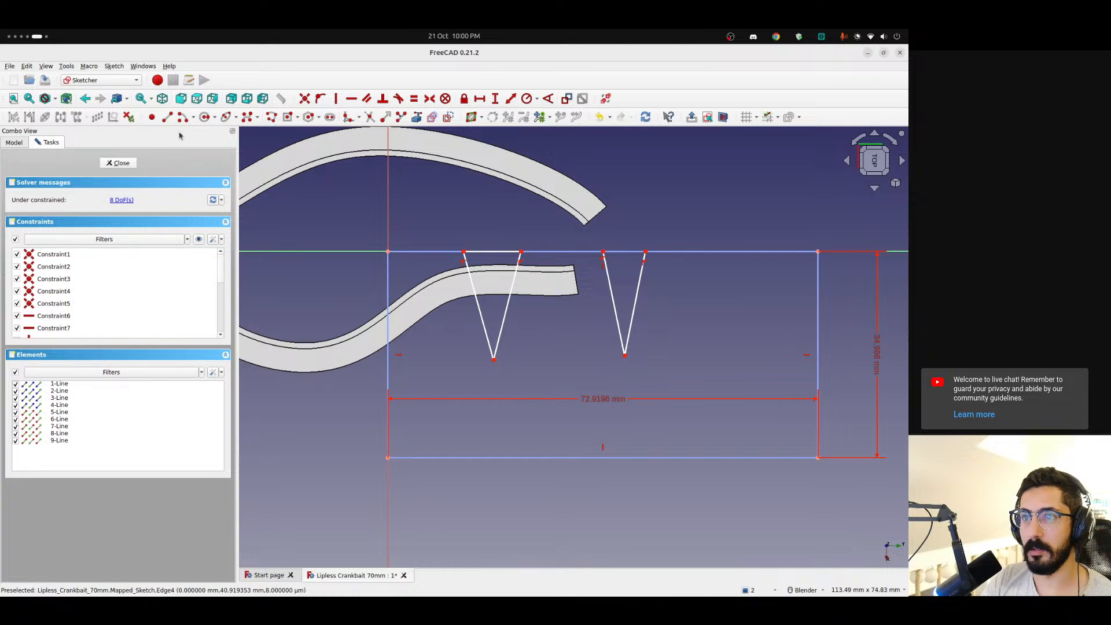
pyautogui.click(167, 117)
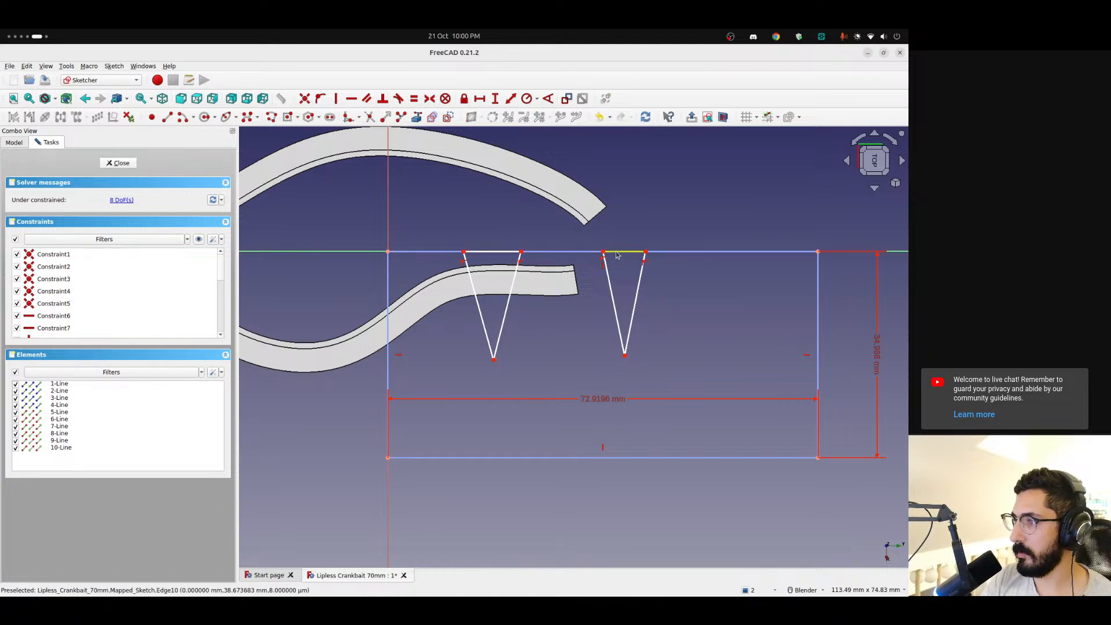
pyautogui.moveTo(617, 255)
pyautogui.mouseDown()
pyautogui.moveTo(596, 254)
pyautogui.moveTo(660, 253)
pyautogui.moveTo(617, 254)
pyautogui.mouseUp()
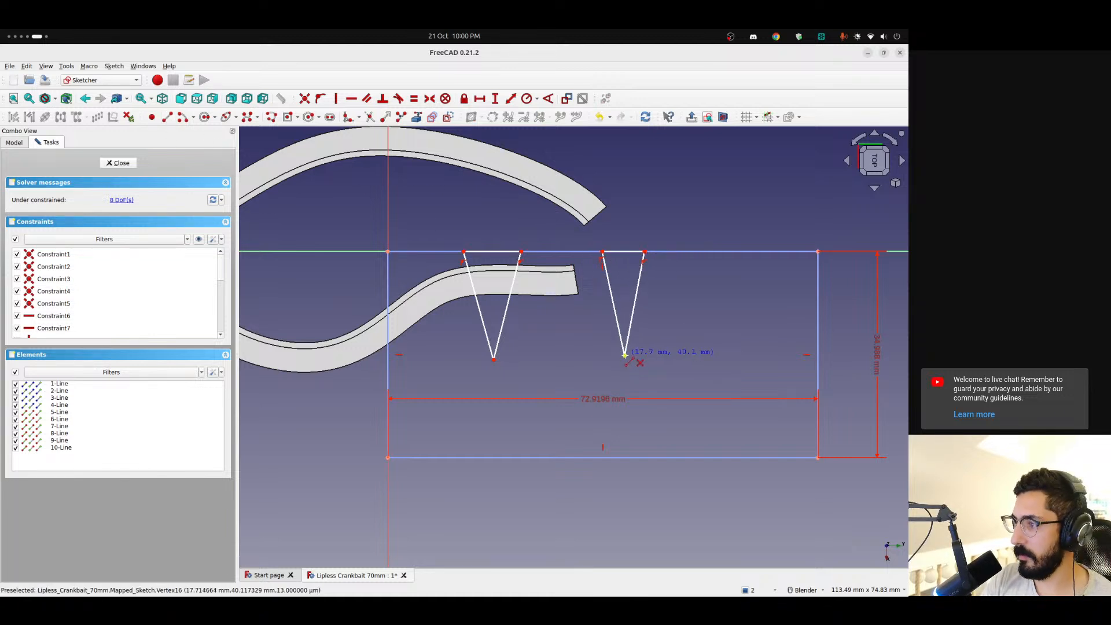
# Draw a vertically aligned centre line from the second triangle's apex to its base and shift it towards the middle of the base
pyautogui.click(624, 355)
pyautogui.click(624, 253)
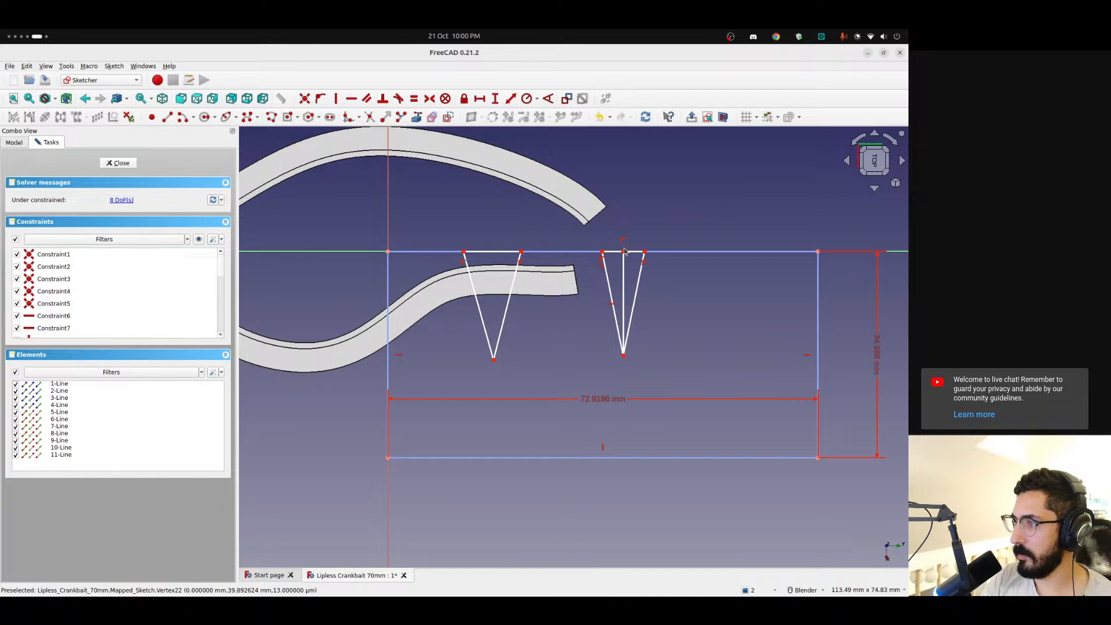
pyautogui.moveTo(624, 251); pyautogui.dragTo(620, 253)
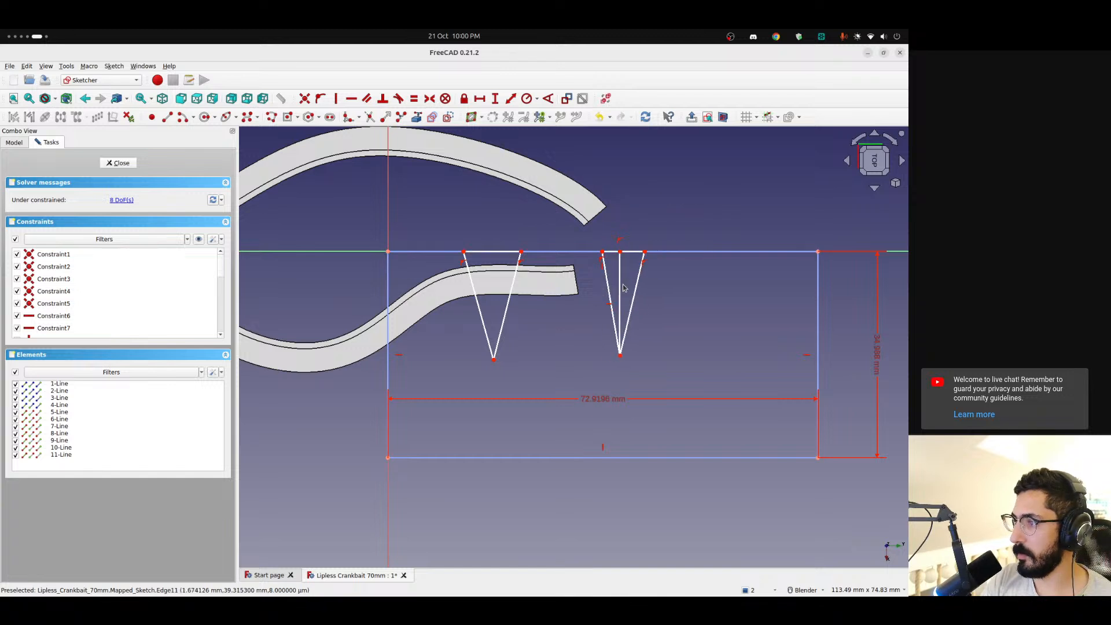
pyautogui.click(624, 288)
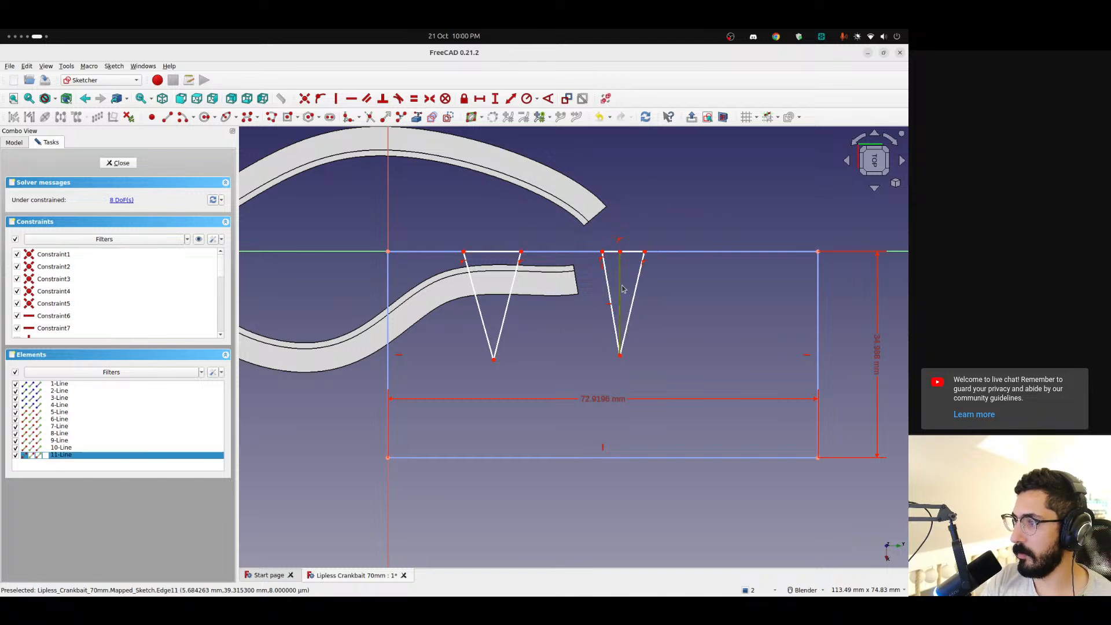
pyautogui.click(634, 226)
pyautogui.moveTo(620, 280); pyautogui.dragTo(622, 278)
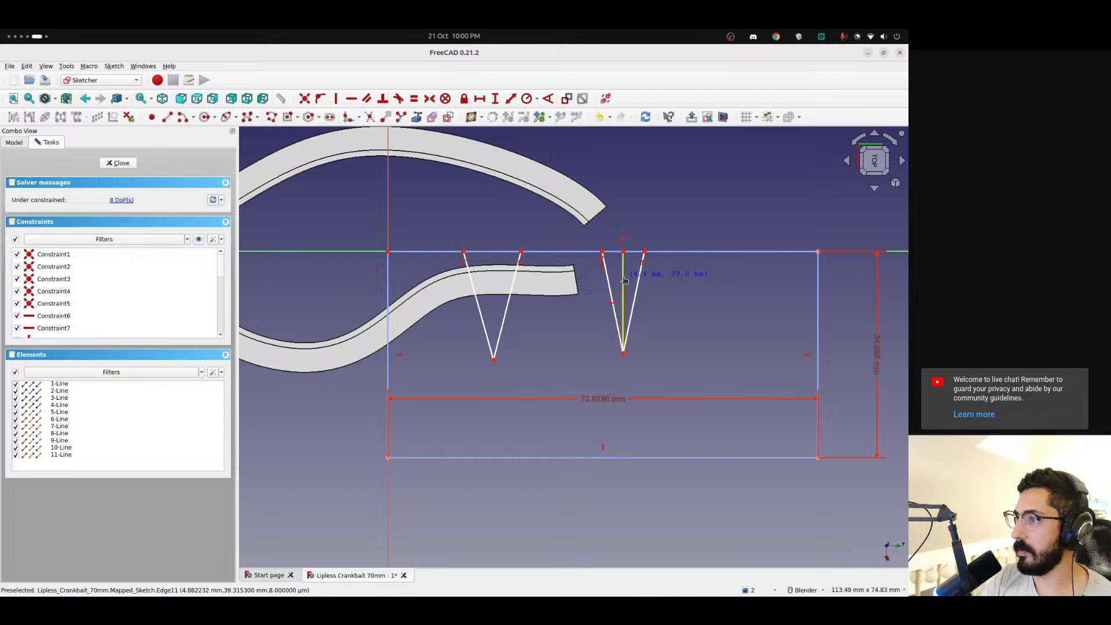
# Constrain the second triangle's base corners symmetric about the centre line's end on the base, and pull one corner outwards to test it
pyautogui.click(605, 253)
pyautogui.click(633, 252)
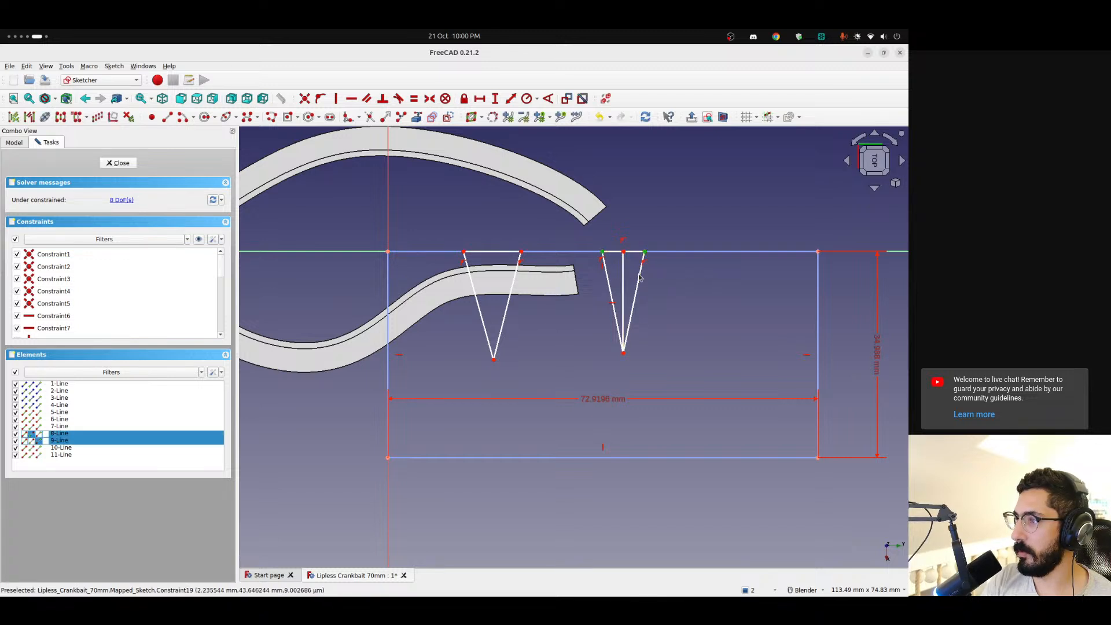
pyautogui.click(623, 253)
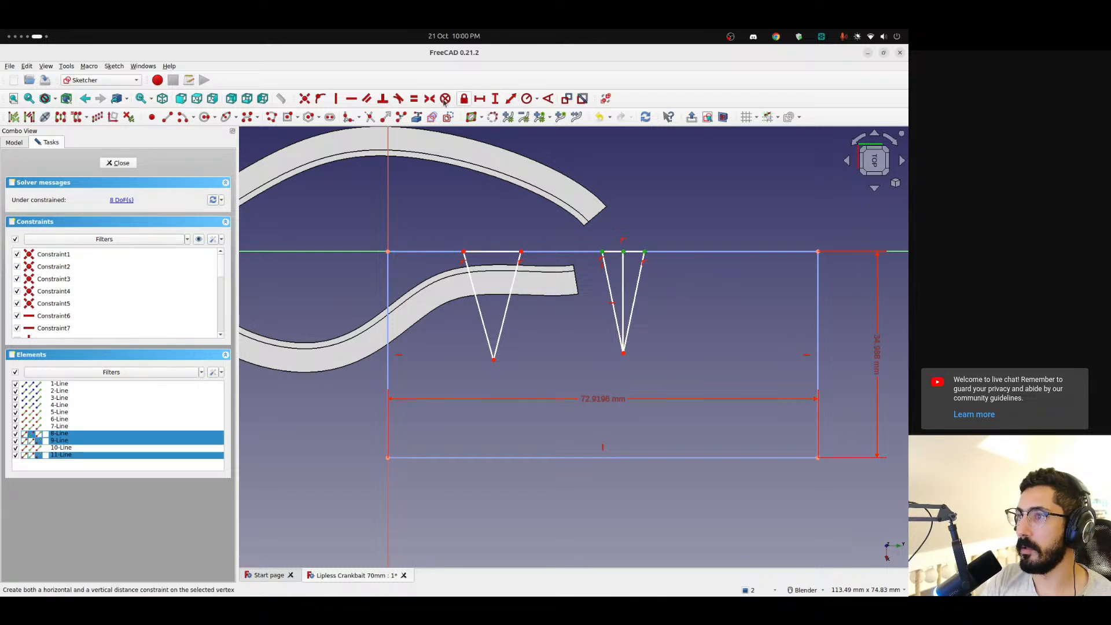
pyautogui.click(428, 99)
pyautogui.moveTo(601, 252); pyautogui.dragTo(580, 253)
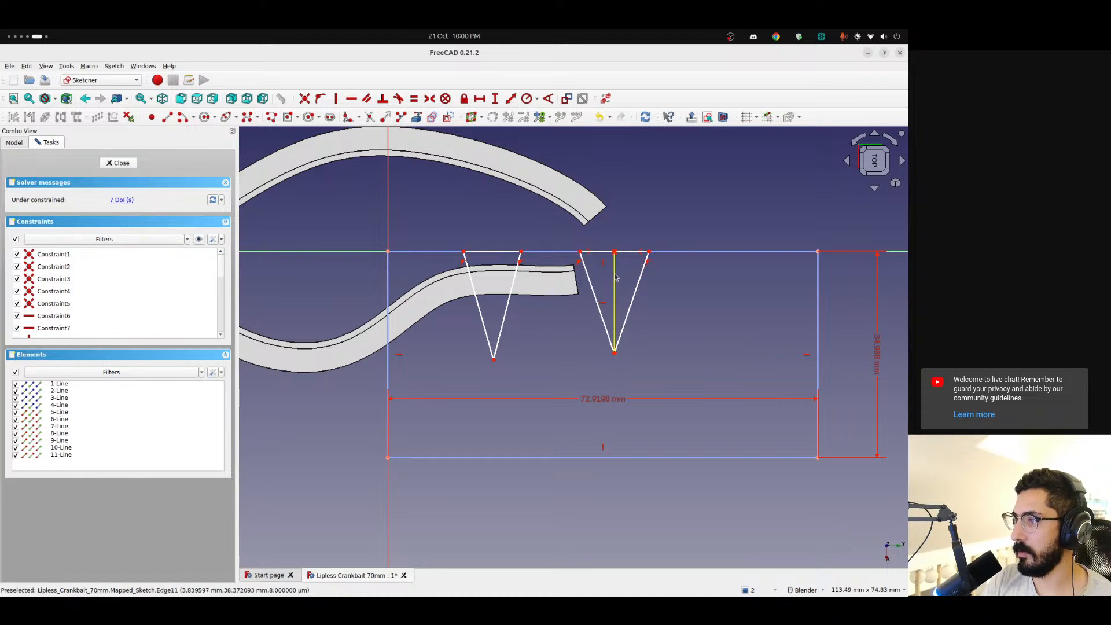
# Convert the second triangle's centre line to construction geometry and narrow the triangle by moving its base corner farther from the origin inwards
pyautogui.click(616, 278)
pyautogui.click(447, 117)
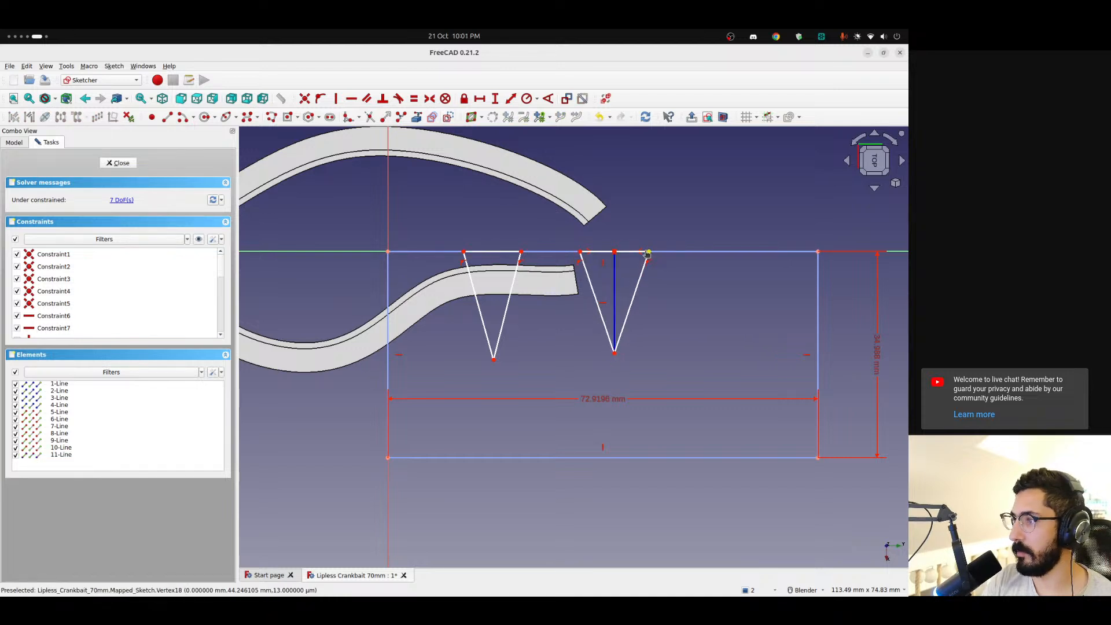
pyautogui.moveTo(648, 253); pyautogui.dragTo(622, 253)
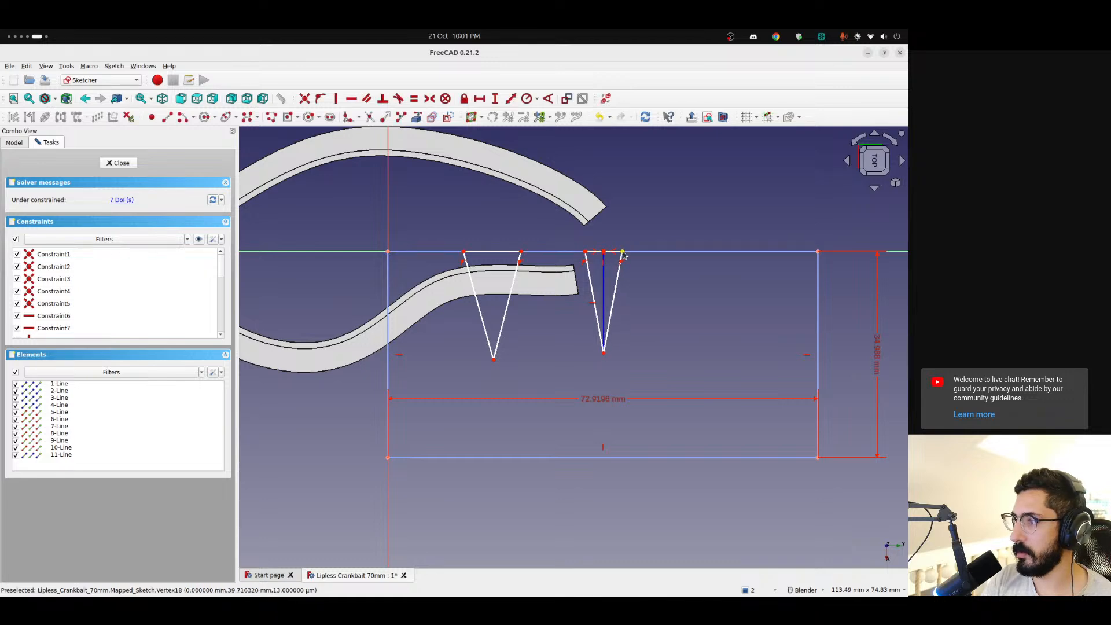
pyautogui.click(622, 254)
pyautogui.click(585, 253)
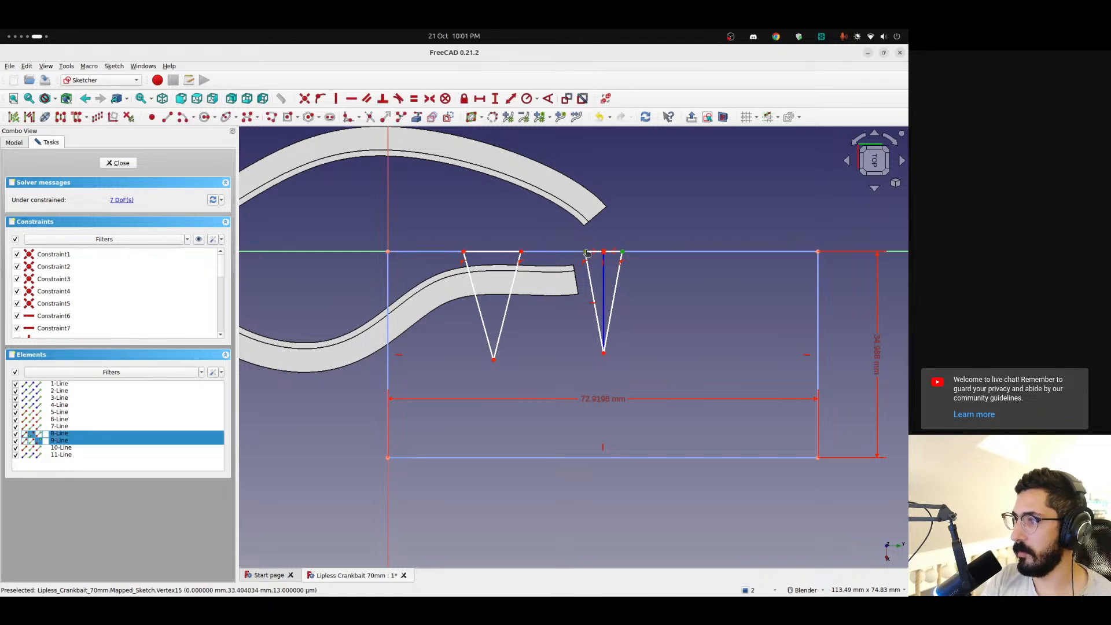
pyautogui.click(479, 98)
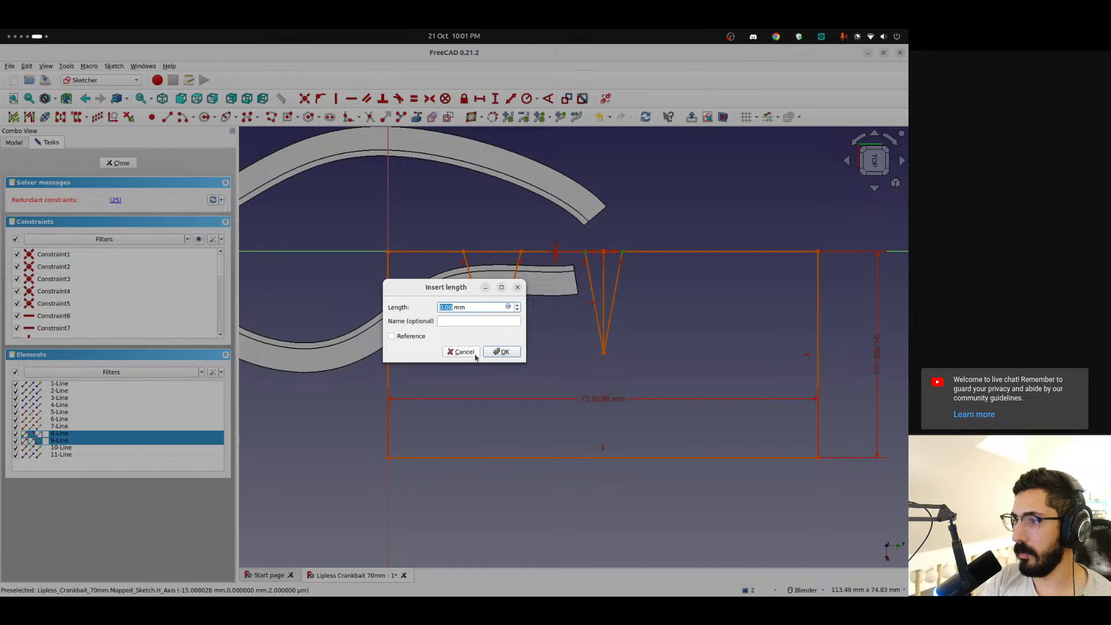
pyautogui.click(474, 354)
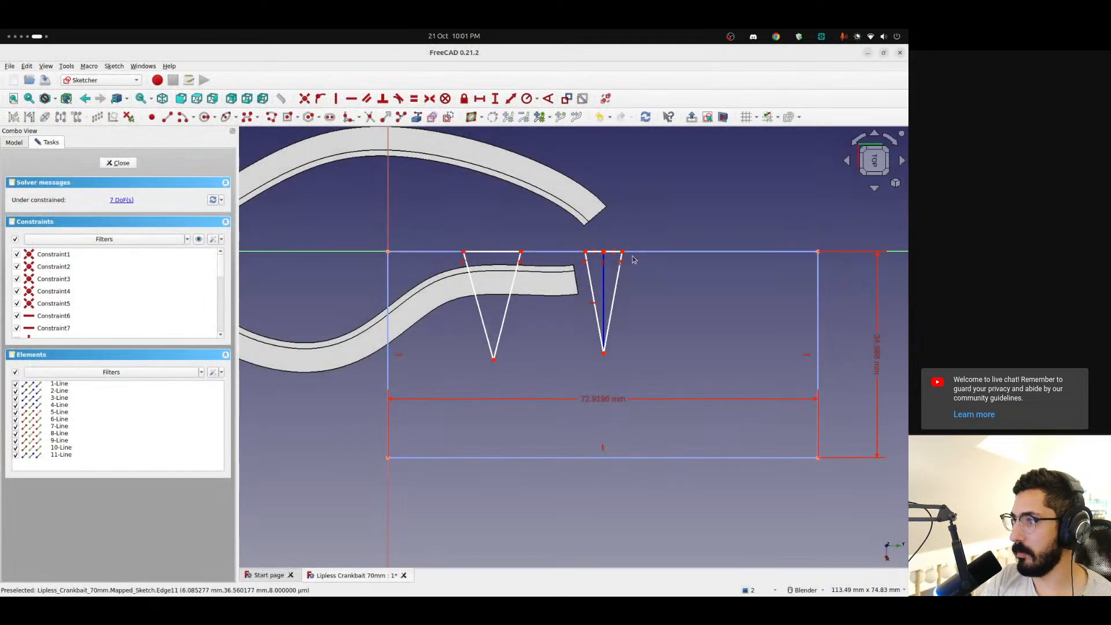
# Constrain the vertical distance between the second triangle's two base corners to 6 mm
pyautogui.click(585, 253)
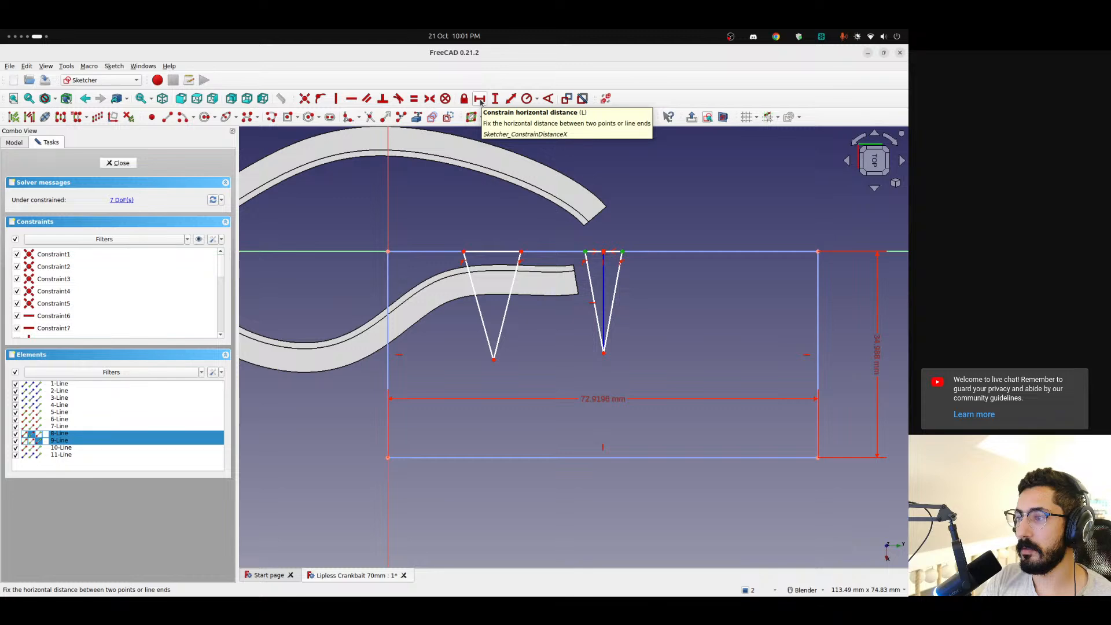
pyautogui.click(495, 103)
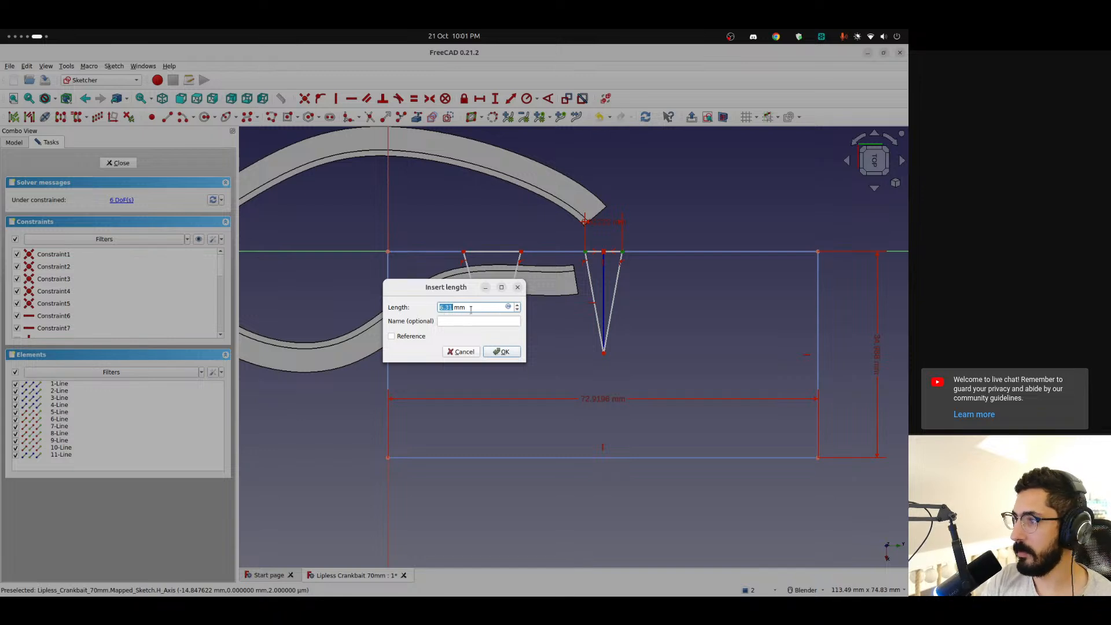
pyautogui.write('6')
pyautogui.press('Return')
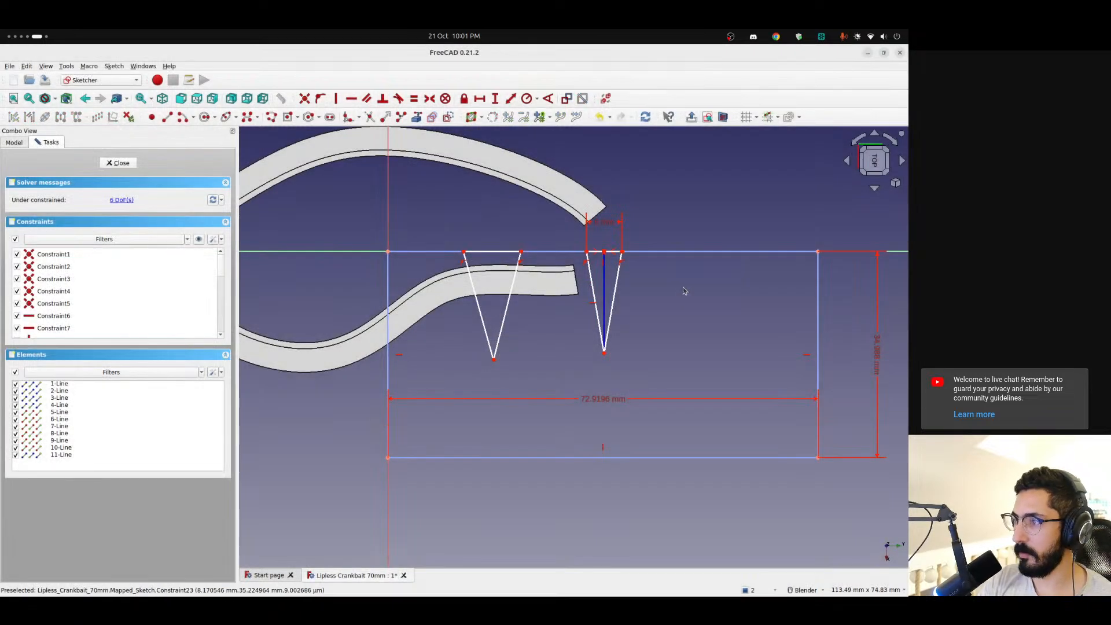
# Shift the second triangle towards the first, adjust both triangles' apex depths, and finish editing the mapped sketch
pyautogui.moveTo(586, 252); pyautogui.dragTo(506, 253)
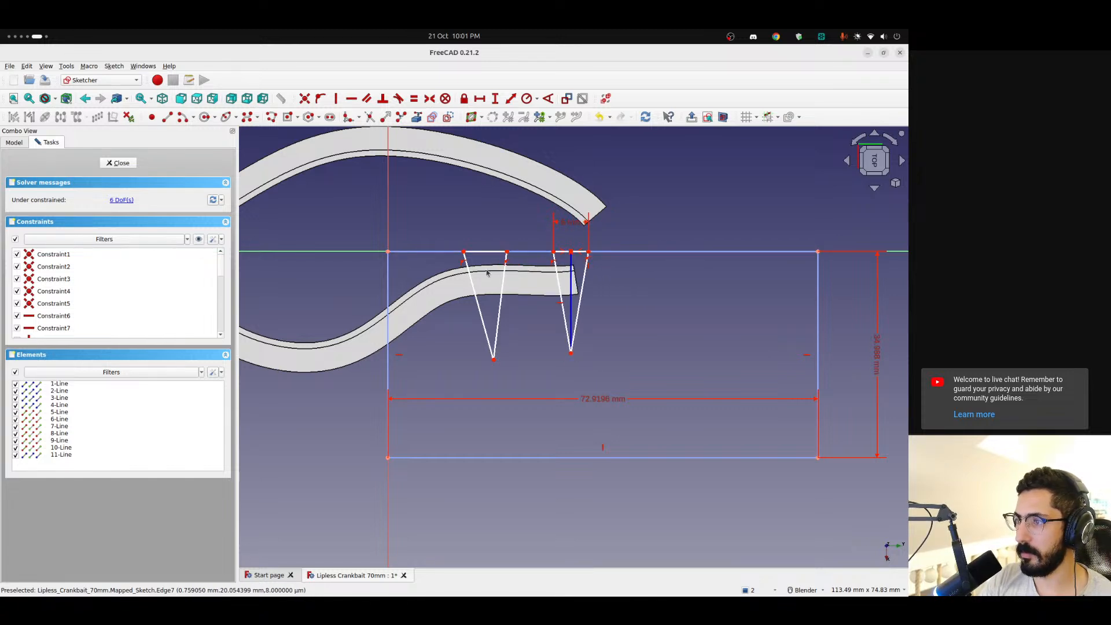
pyautogui.moveTo(493, 360)
pyautogui.mouseDown()
pyautogui.moveTo(506, 344)
pyautogui.moveTo(484, 385)
pyautogui.moveTo(491, 339)
pyautogui.mouseUp()
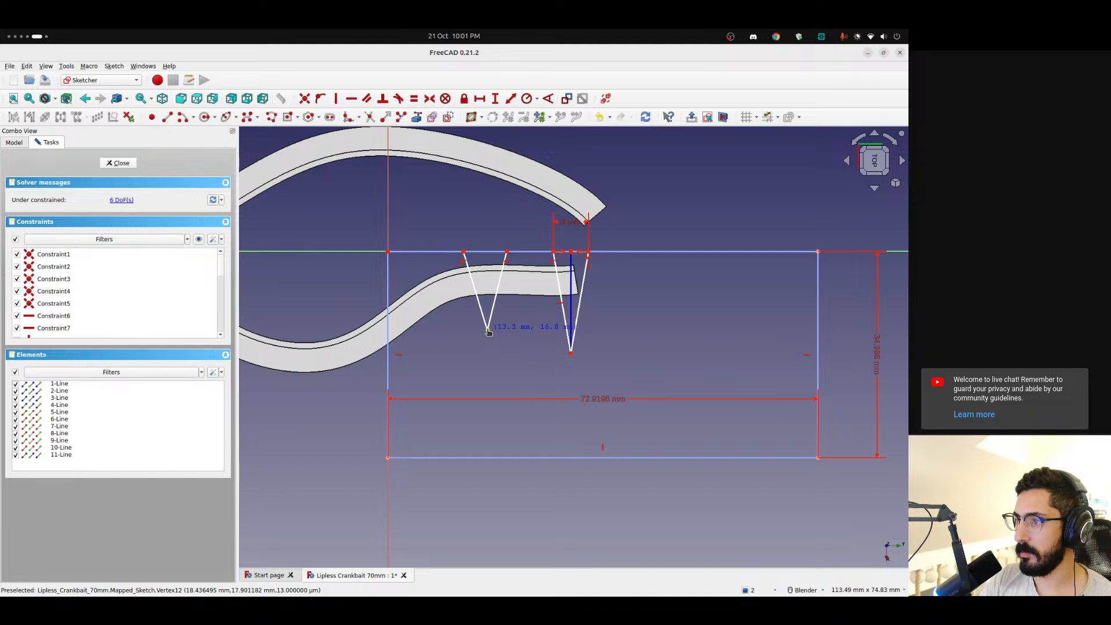
pyautogui.moveTo(572, 355); pyautogui.dragTo(572, 363)
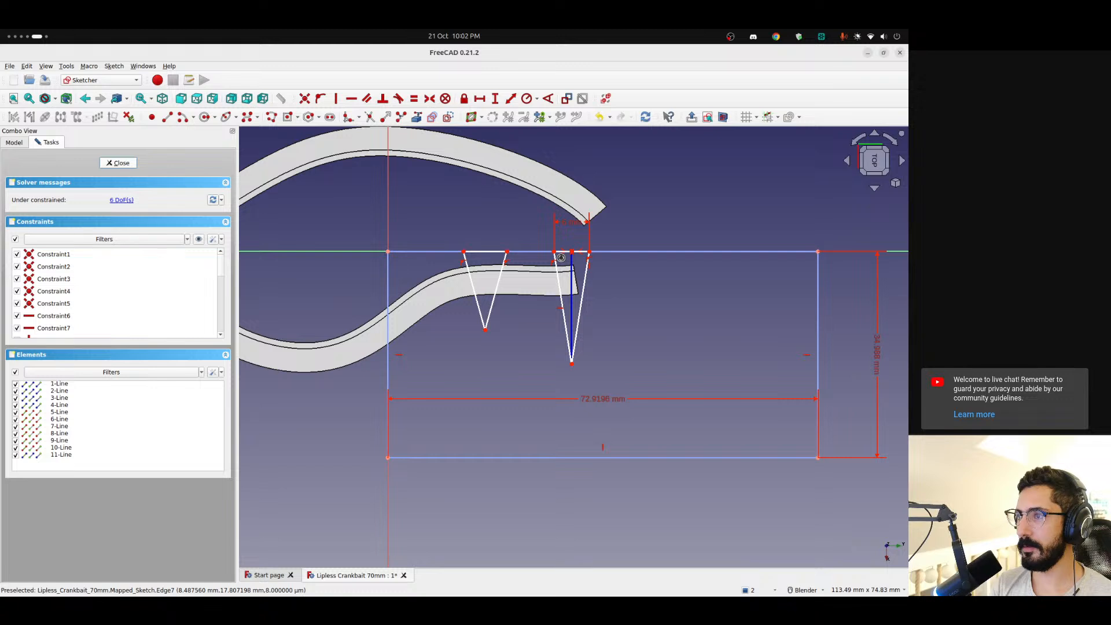
pyautogui.press('Escape')
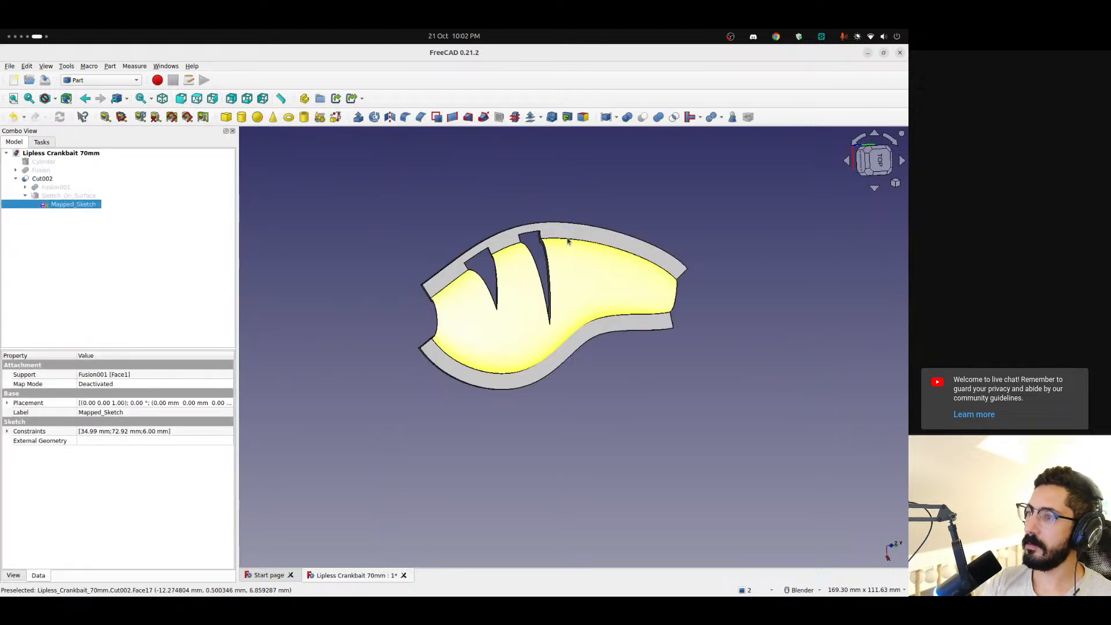
# Examine the two triangular cutouts through the shell from tilted angles and from directly above
pyautogui.moveTo(575, 203); pyautogui.dragTo(571, 248, button='middle')
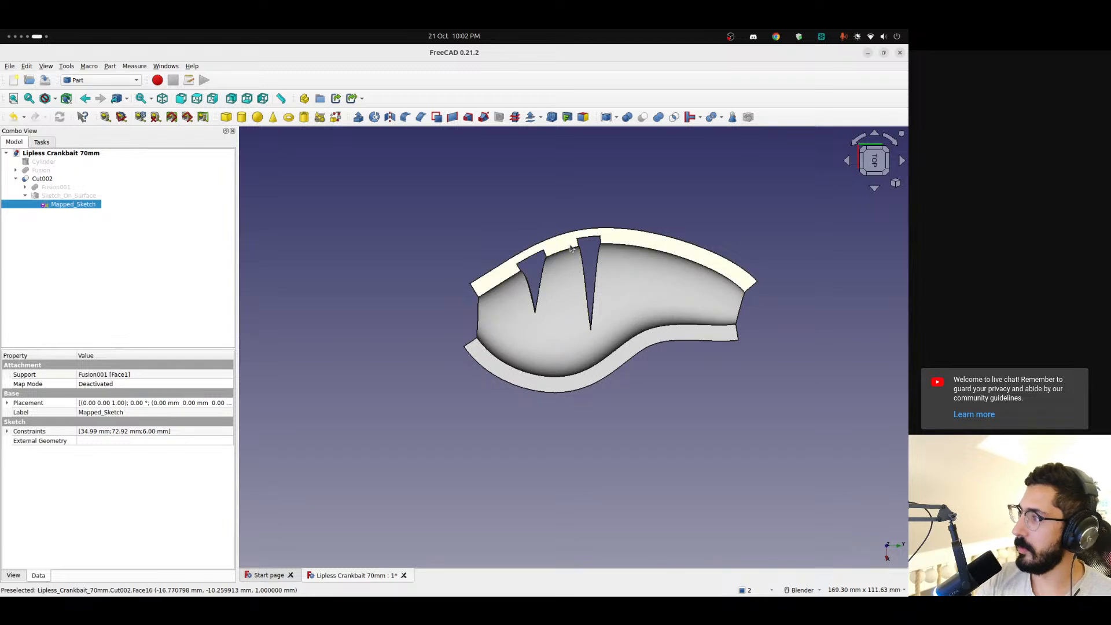
pyautogui.scroll(3, 565, 241)
pyautogui.scroll(-2, 565, 241)
pyautogui.scroll(2, 565, 268)
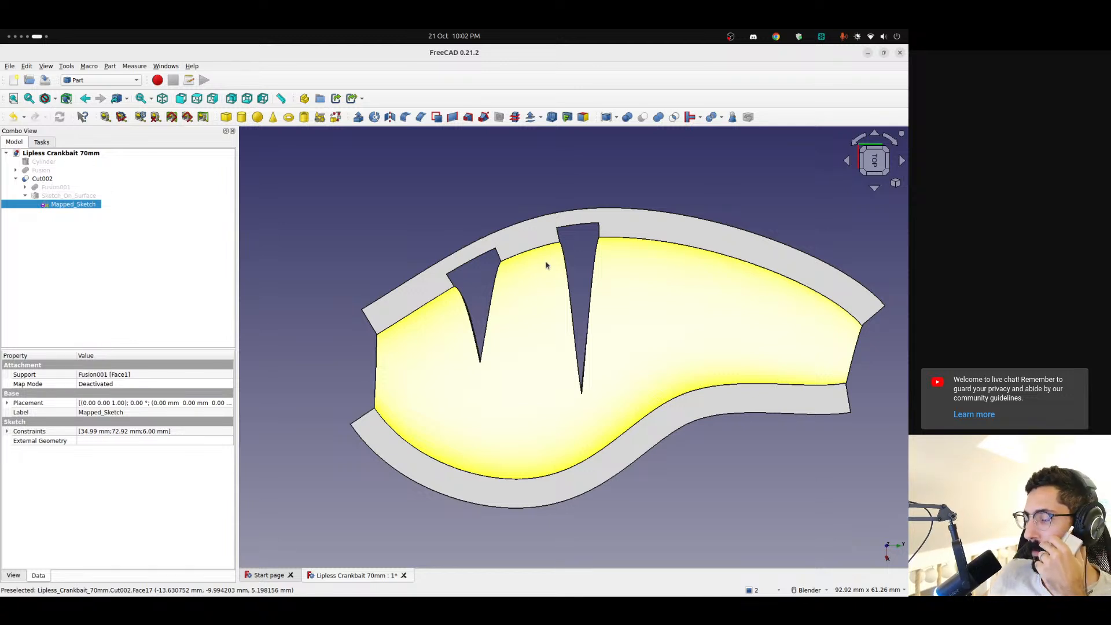
pyautogui.moveTo(546, 265); pyautogui.dragTo(526, 401, button='middle')
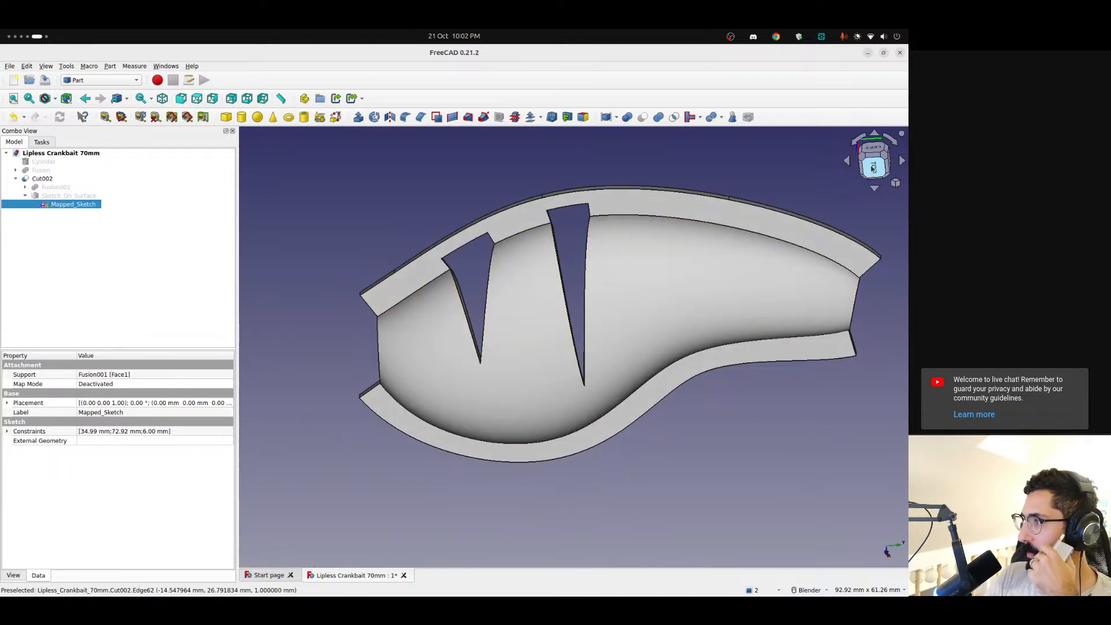
pyautogui.click(872, 169)
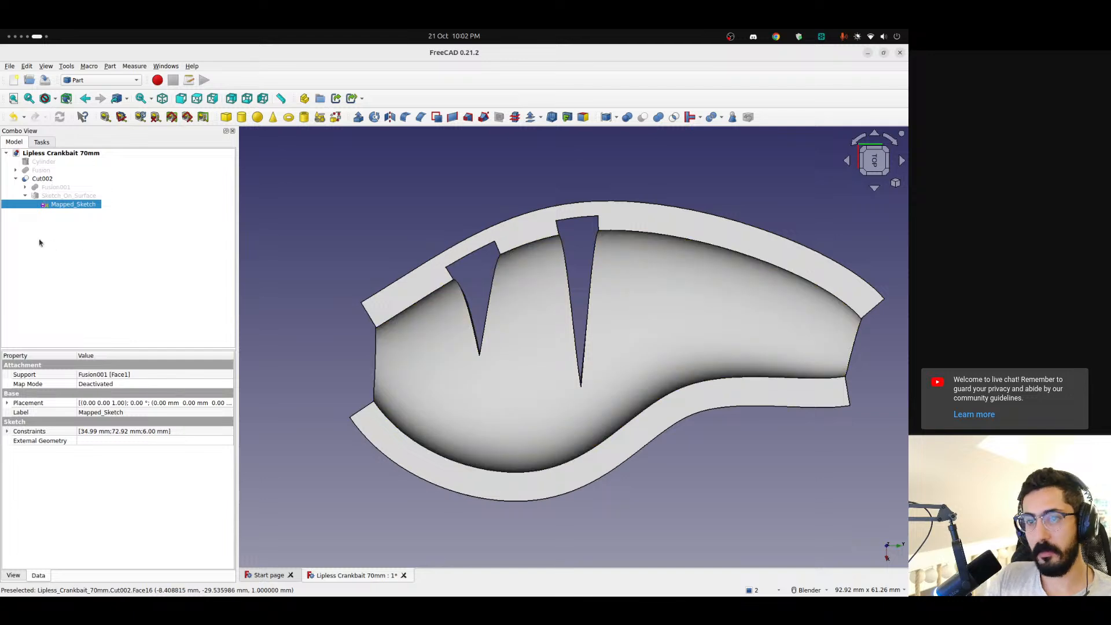
# Delete Cut002, Sketch_On_Surface and Mapped_Sketch from the document, keeping the Fusion001 shell
pyautogui.click(70, 197)
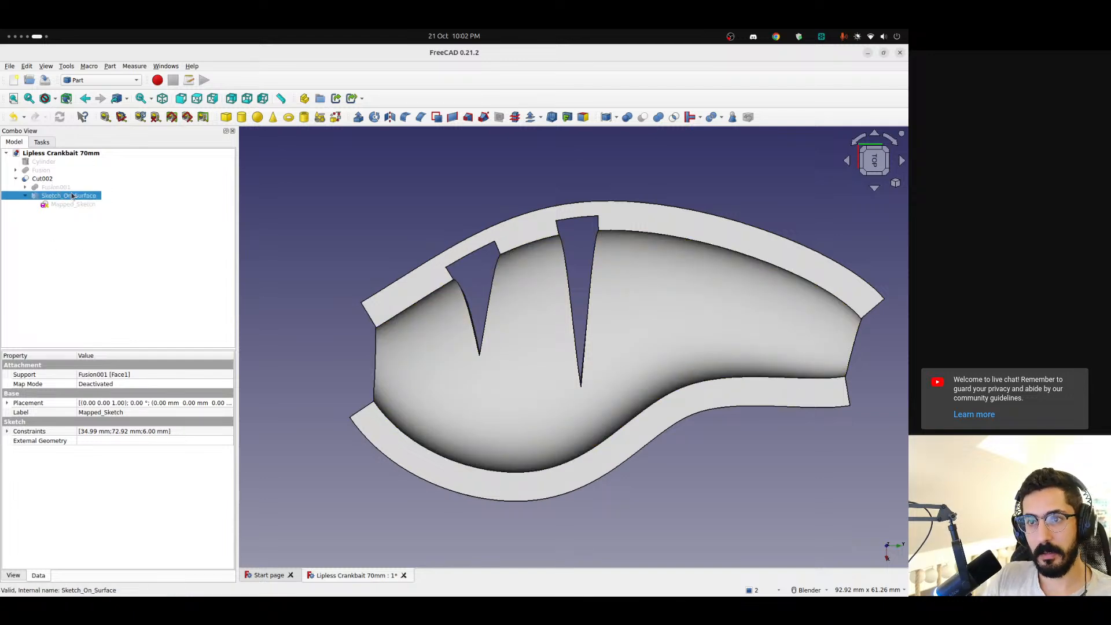
pyautogui.click(62, 180)
pyautogui.press('Delete')
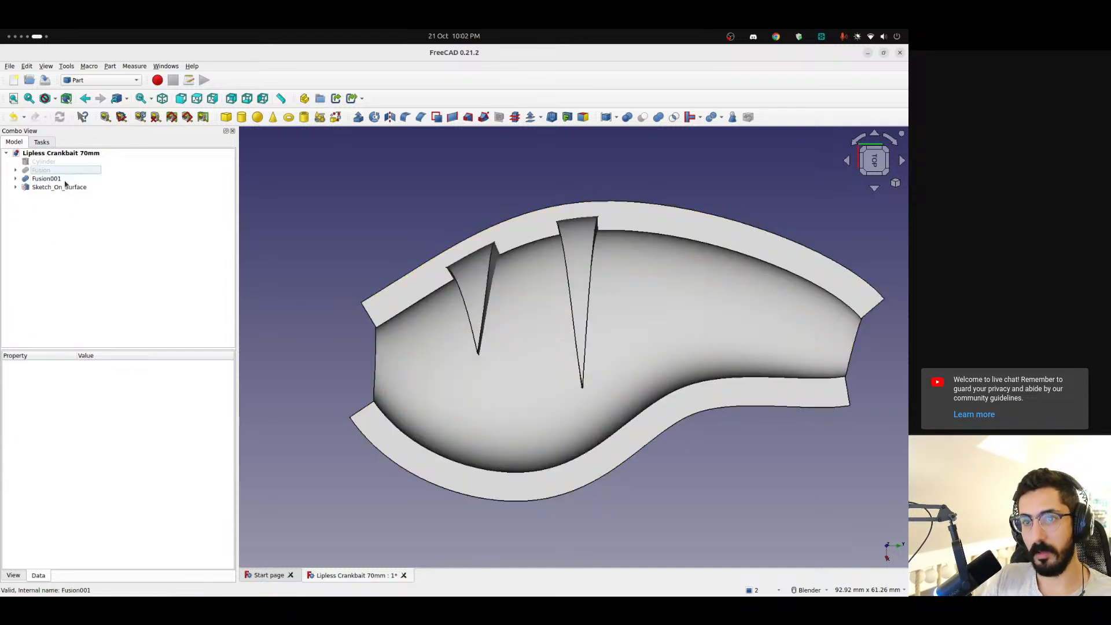
pyautogui.click(46, 188)
pyautogui.press('Delete')
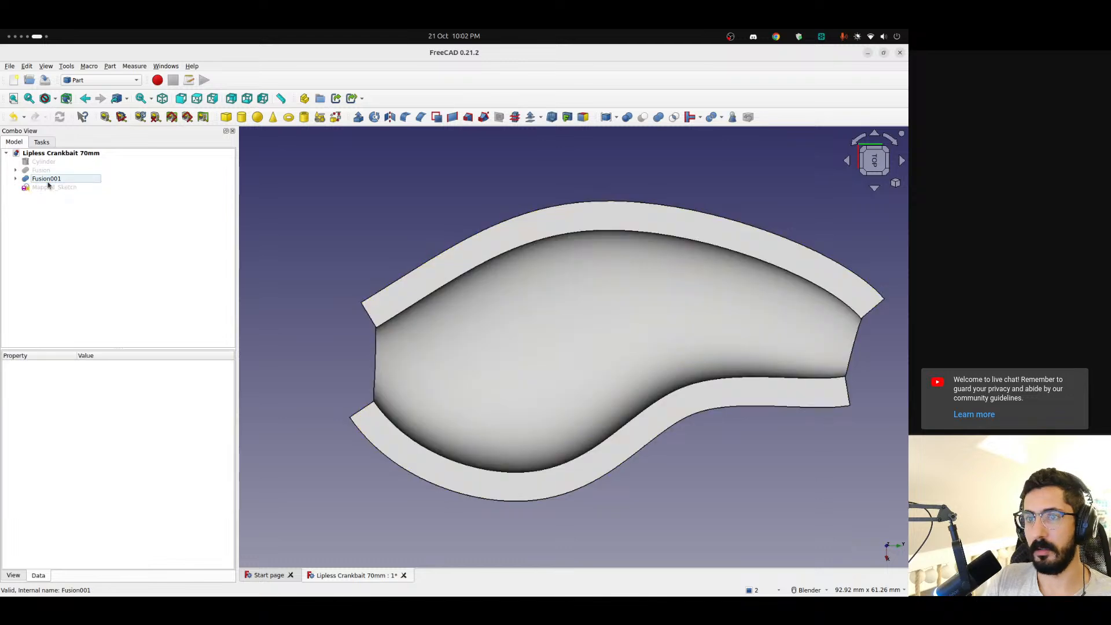
pyautogui.click(47, 180)
pyautogui.click(48, 188)
pyautogui.press('Delete')
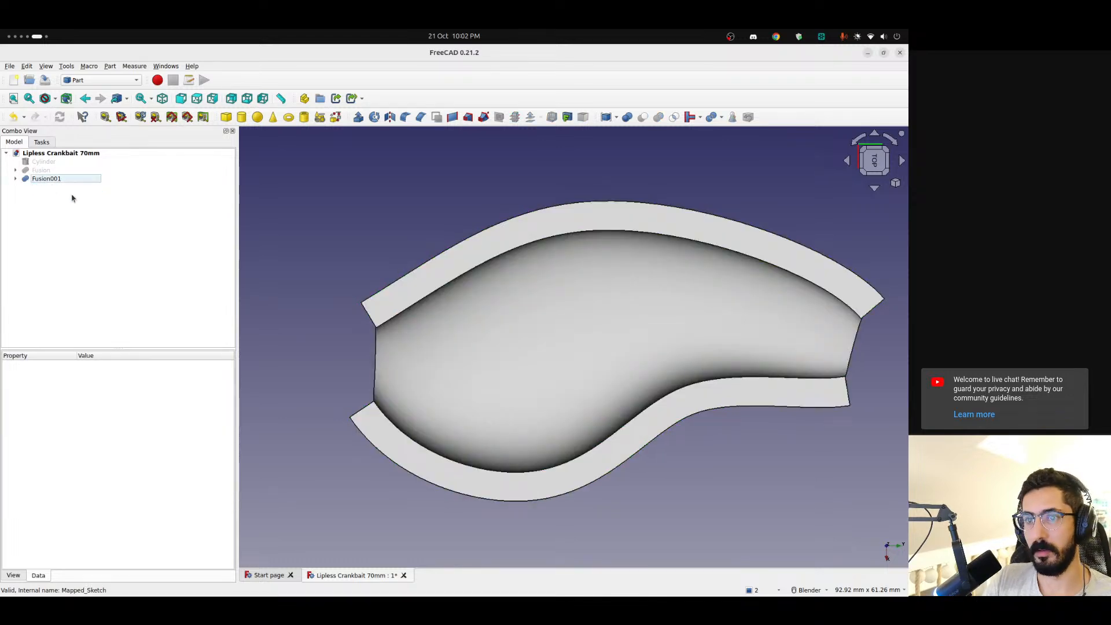
# Close the Lipless Crankbait 70mm document without saving and reopen its saved version
pyautogui.click(403, 575)
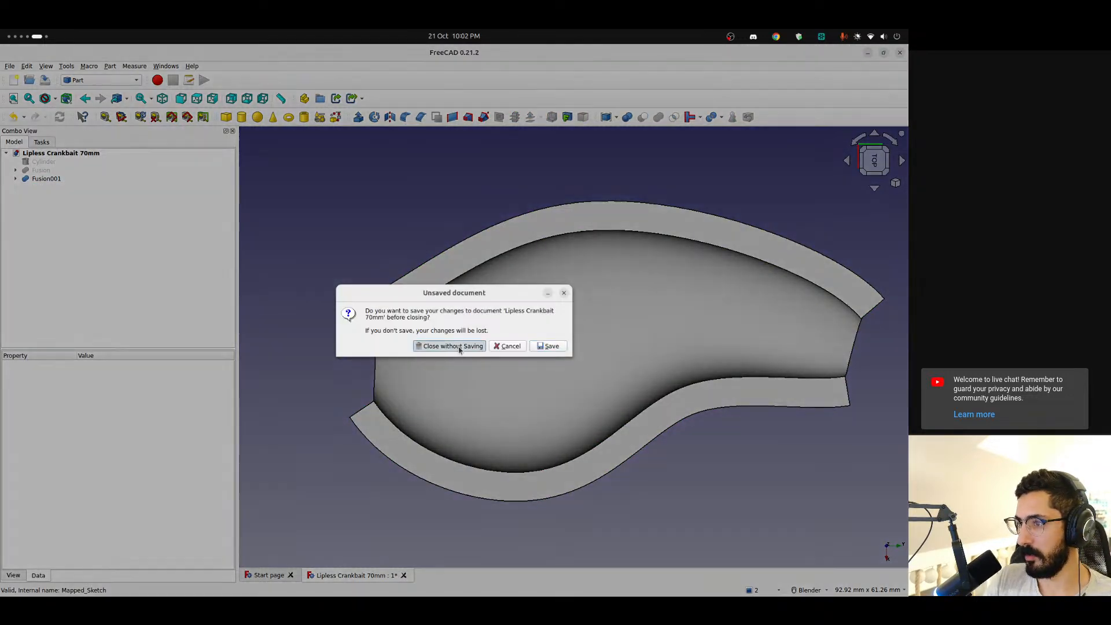
pyautogui.click(393, 345)
pyautogui.click(396, 238)
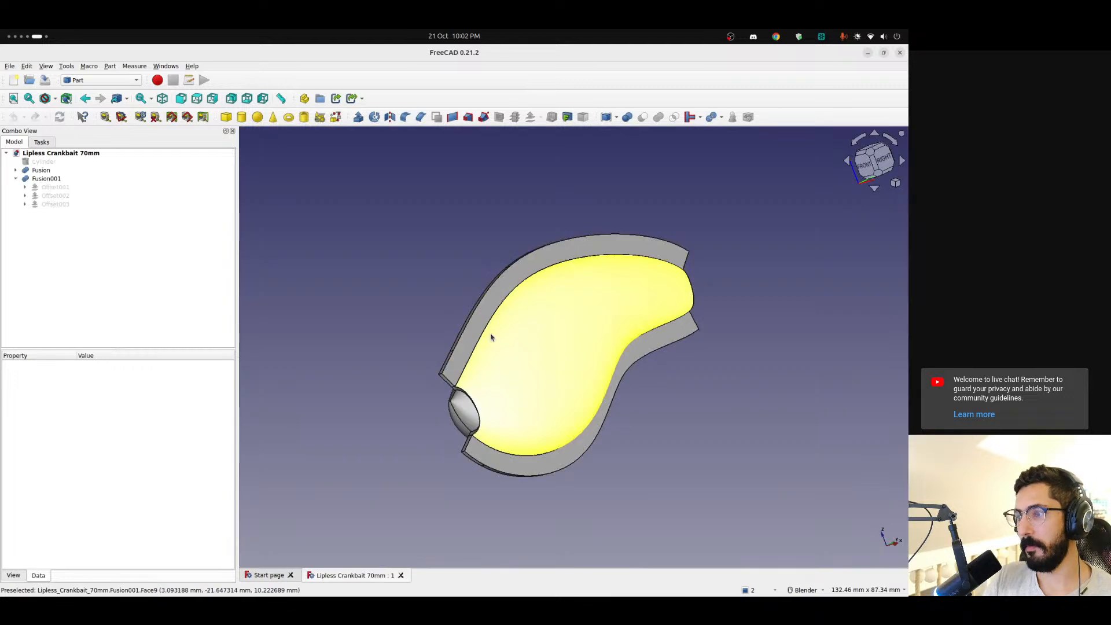
# Hide the Fusion lure body and inspect the Fusion001 stencil shell on its own
pyautogui.moveTo(528, 317); pyautogui.dragTo(555, 386, button='middle')
pyautogui.scroll(-3, 552, 388)
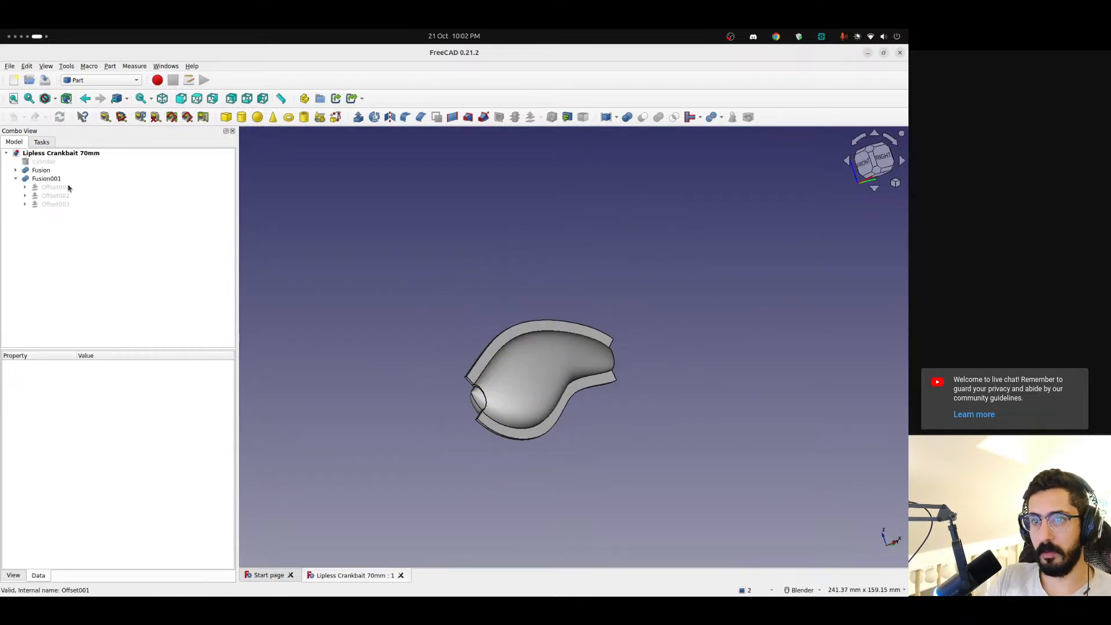
pyautogui.click(475, 402)
pyautogui.press('space')
pyautogui.click(461, 409)
pyautogui.moveTo(553, 429); pyautogui.dragTo(548, 355, button='middle')
pyautogui.scroll(3, 547, 355)
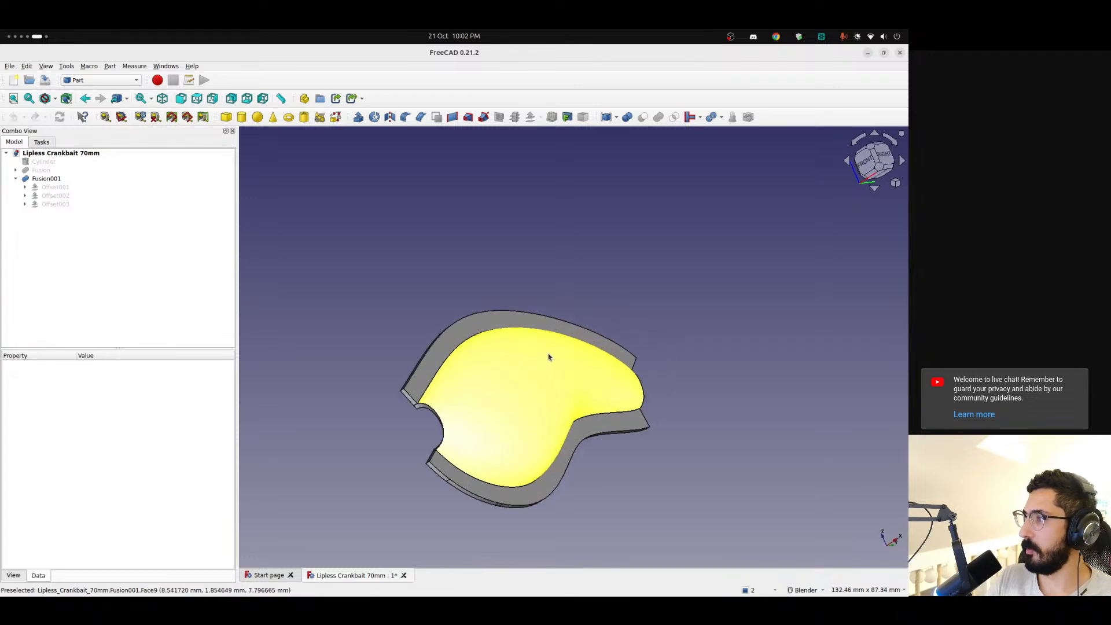
pyautogui.scroll(-1, 548, 355)
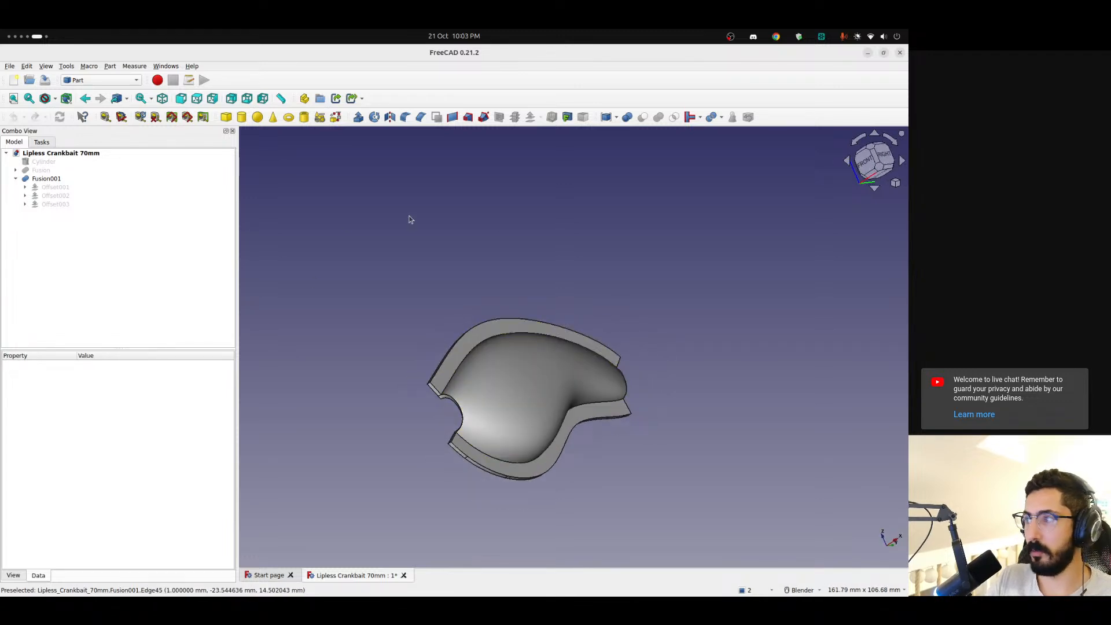
# Switch to the Curves workbench and create a Sketch on Surface from the shell's large curved face
pyautogui.click(94, 81)
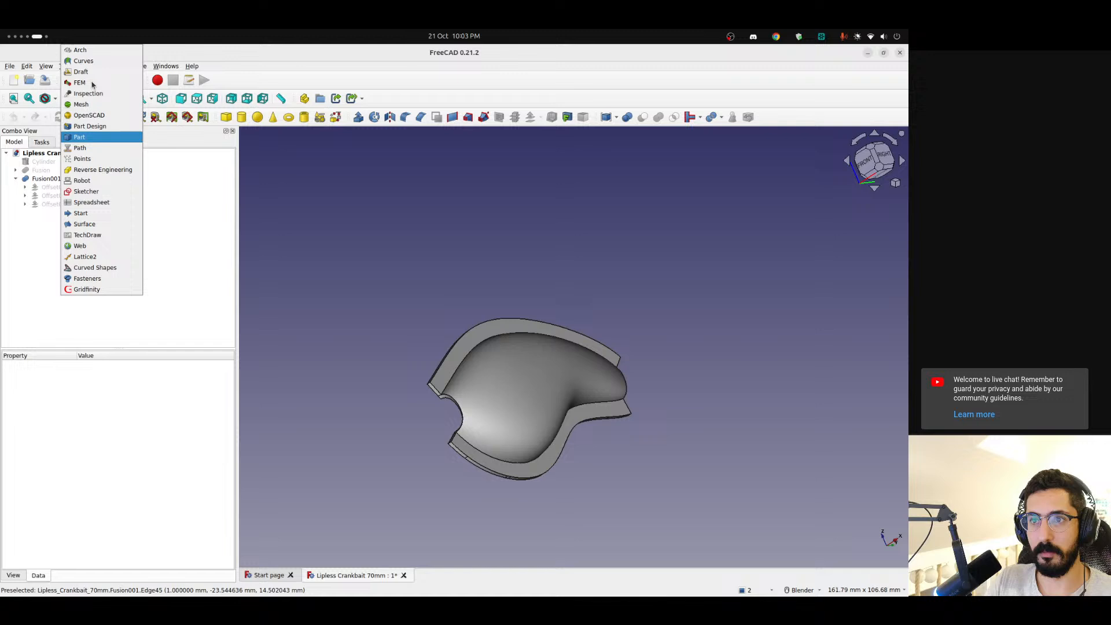
pyautogui.click(320, 231)
pyautogui.click(93, 81)
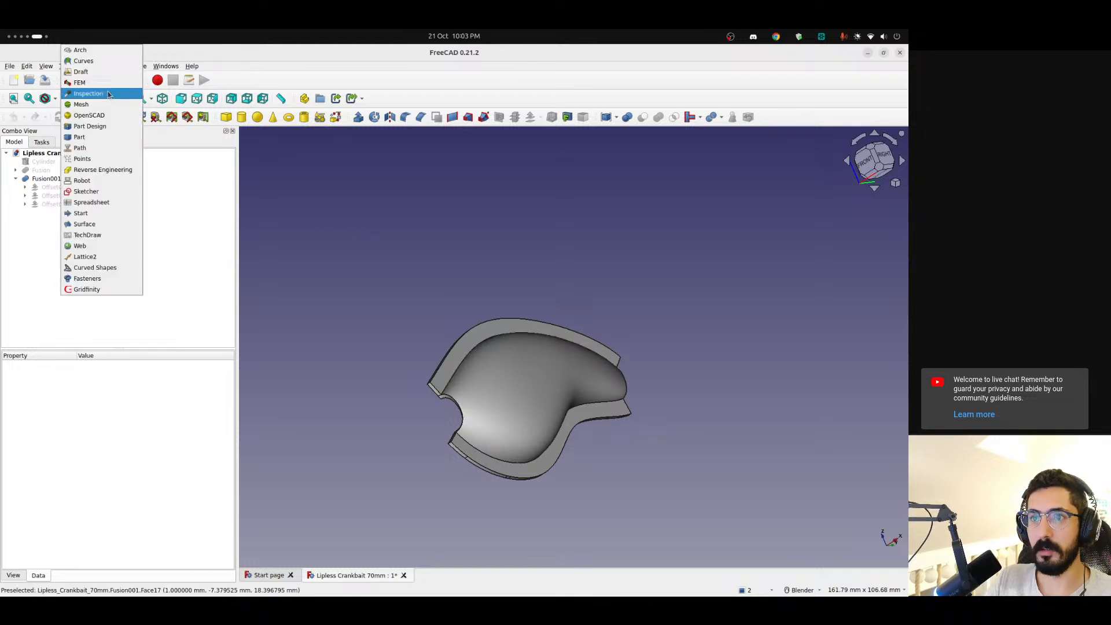
pyautogui.click(101, 62)
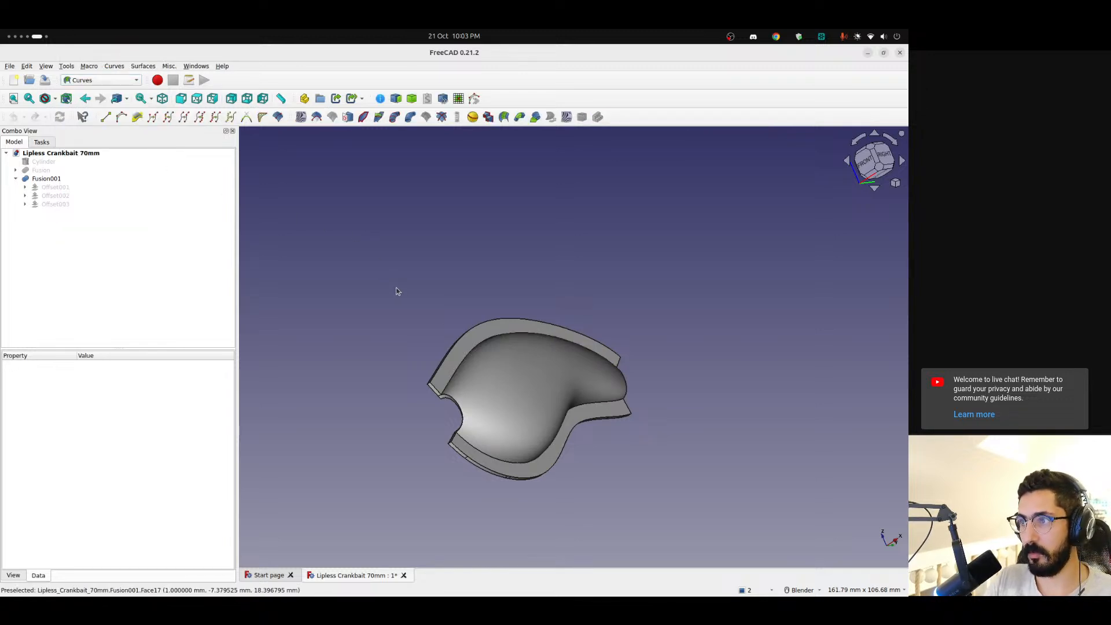
pyautogui.click(527, 371)
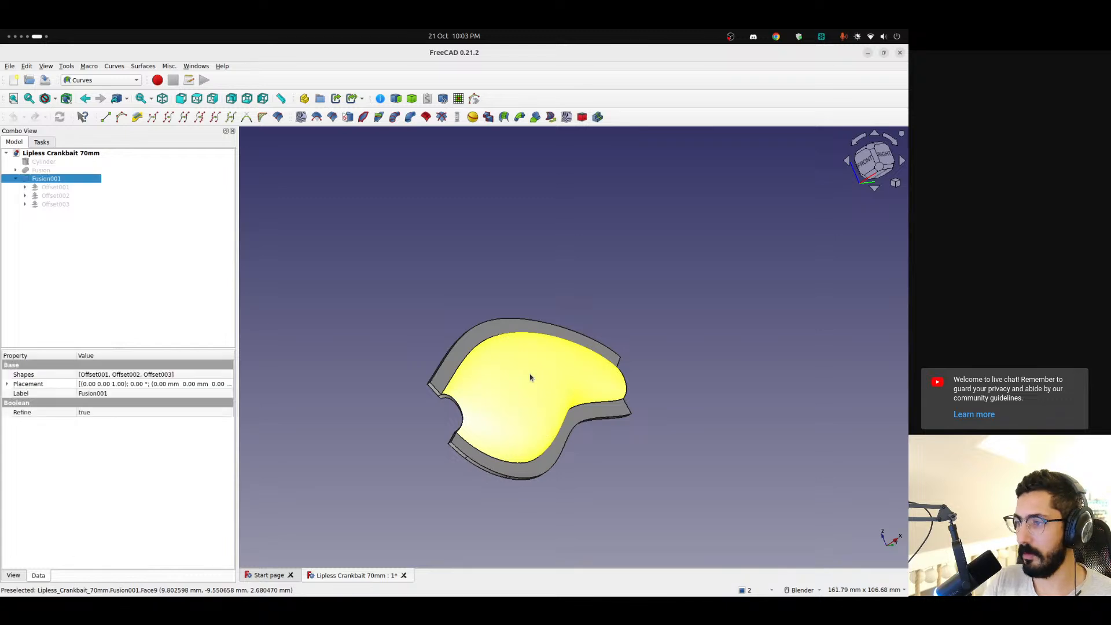
pyautogui.click(347, 118)
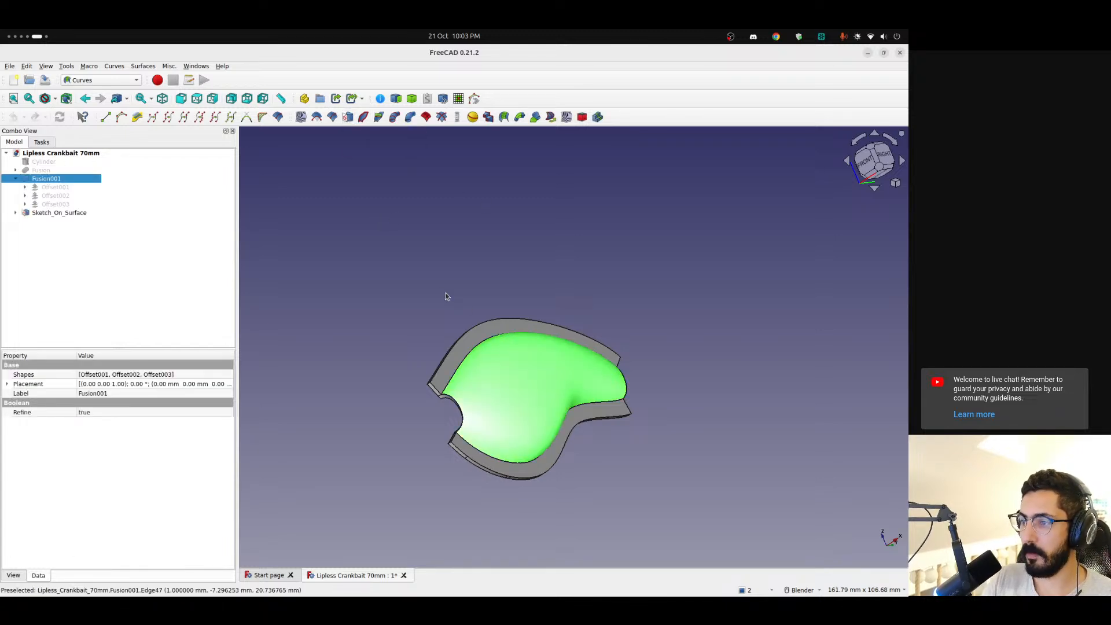
# Open the new Mapped_Sketch for editing, rotate the view until its rectangle lies lengthwise, and section the model at the sketch plane
pyautogui.click(15, 212)
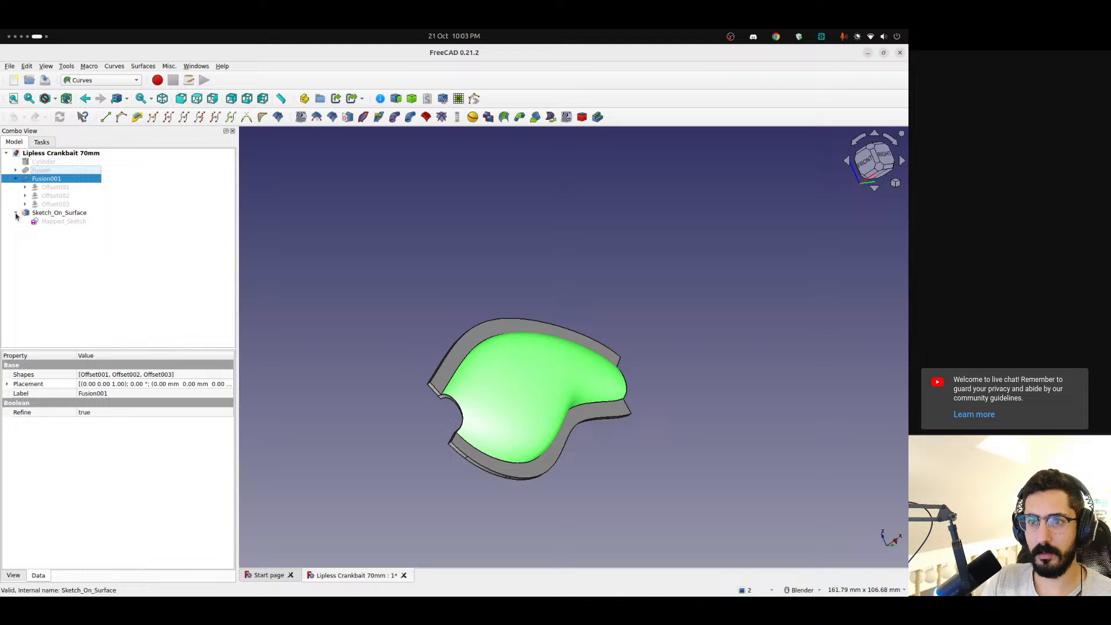
pyautogui.click(45, 223)
pyautogui.doubleClick(58, 224)
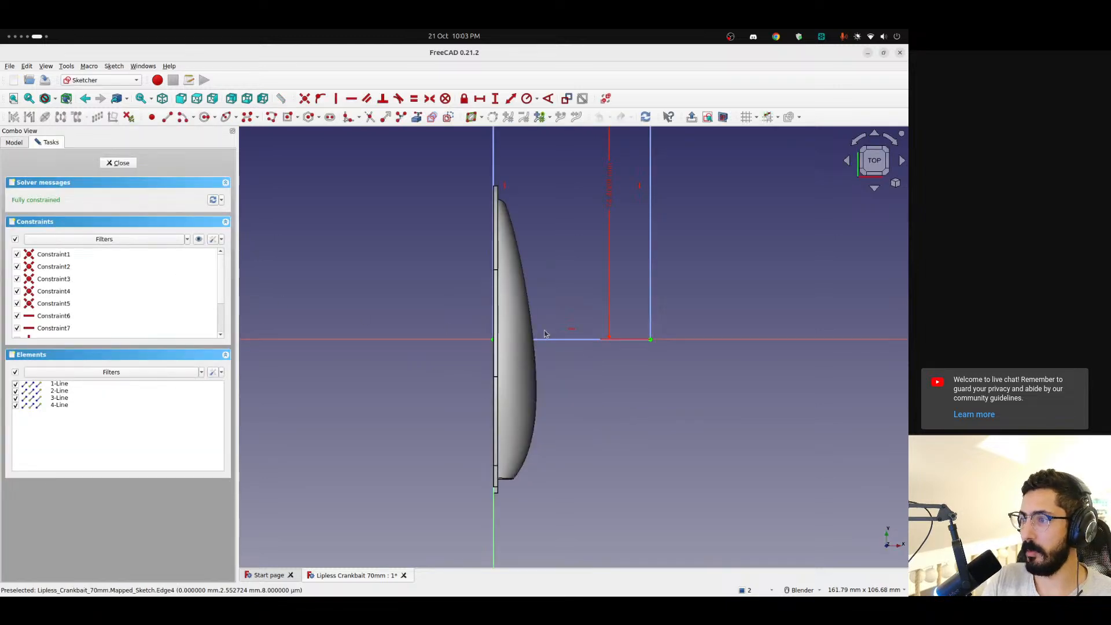
pyautogui.scroll(-4, 543, 331)
pyautogui.keyDown('shift'); pyautogui.moveTo(584, 280); pyautogui.dragTo(535, 331, button='middle'); pyautogui.keyUp('shift')
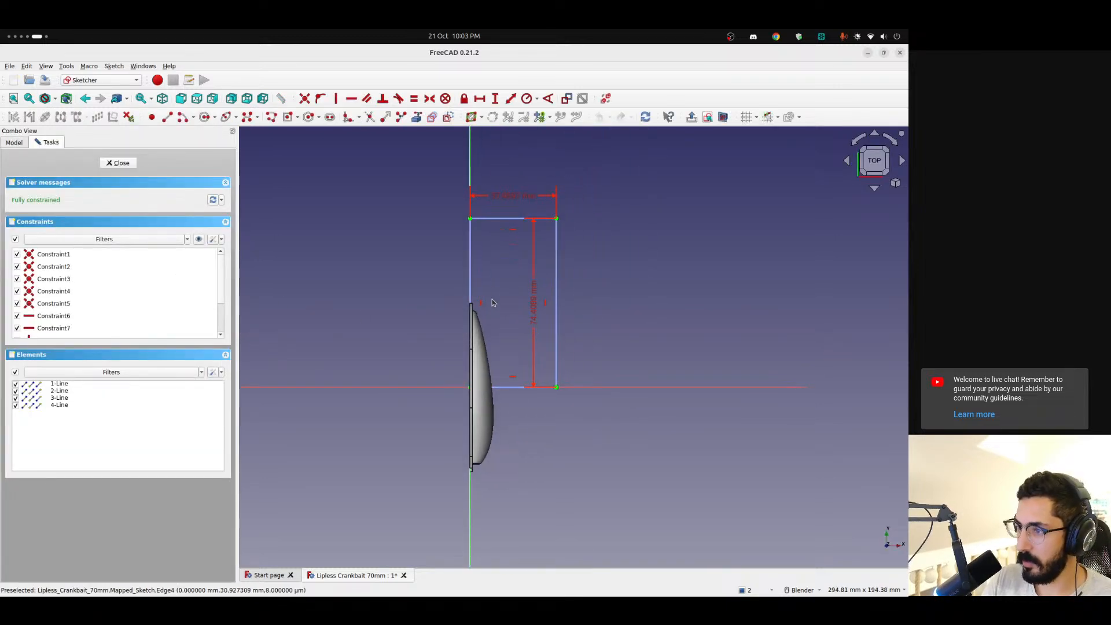
pyautogui.click(890, 140)
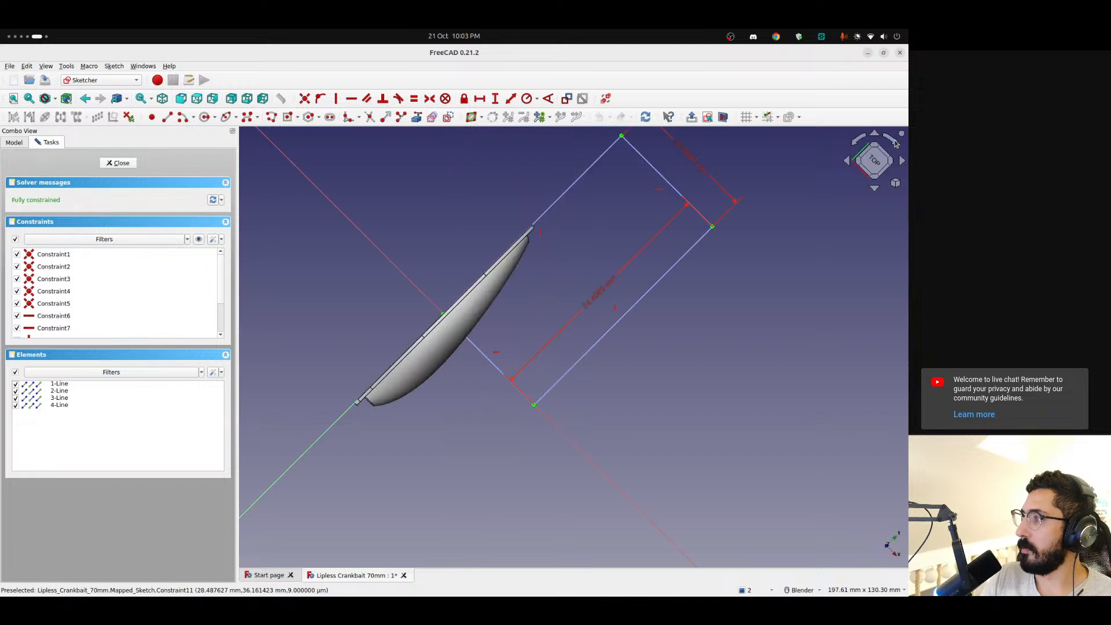
pyautogui.scroll(2, 560, 244)
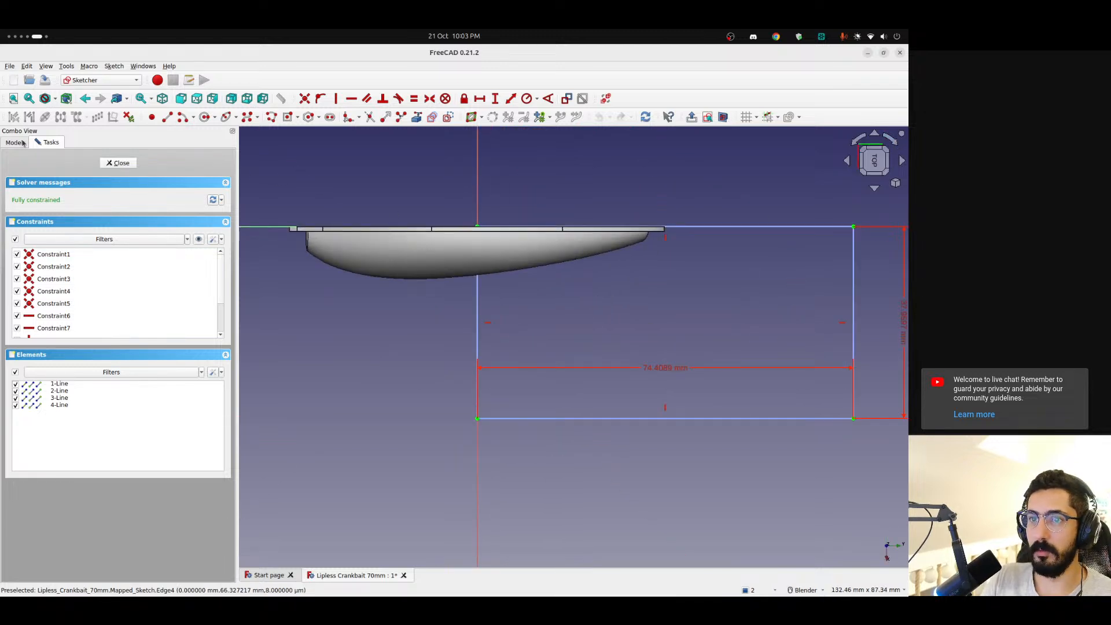
pyautogui.click(723, 117)
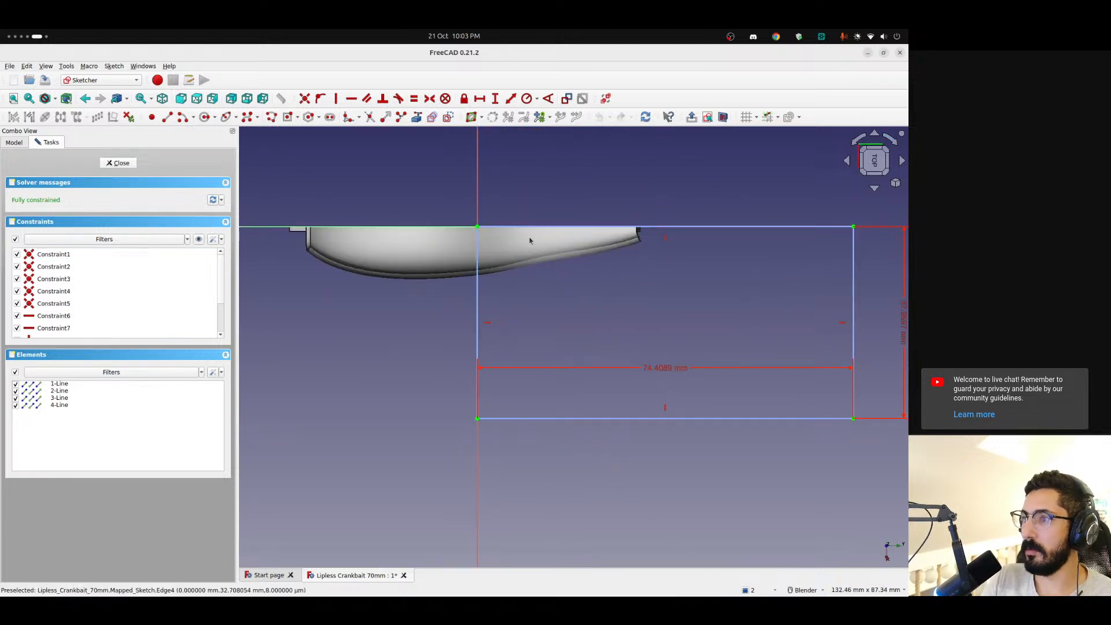
pyautogui.keyDown('shift'); pyautogui.moveTo(529, 240); pyautogui.dragTo(337, 211, button='middle'); pyautogui.keyUp('shift')
# Draw a closed, downward-pointing triangle with its base on the rectangle's upper edge and sides about 17 mm long
pyautogui.click(173, 118)
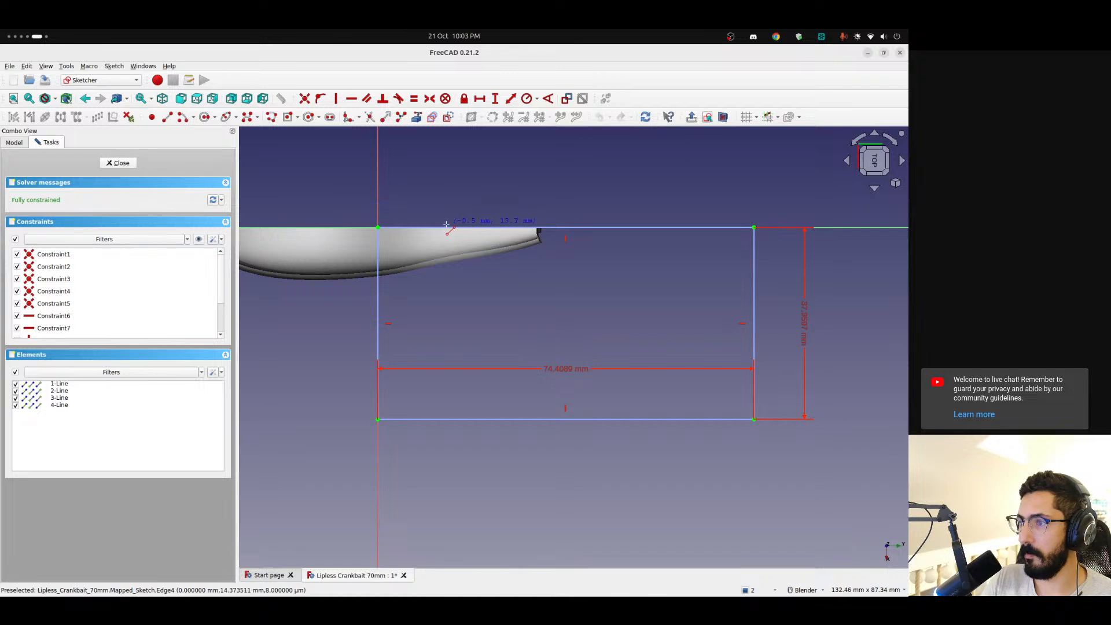
pyautogui.click(449, 249)
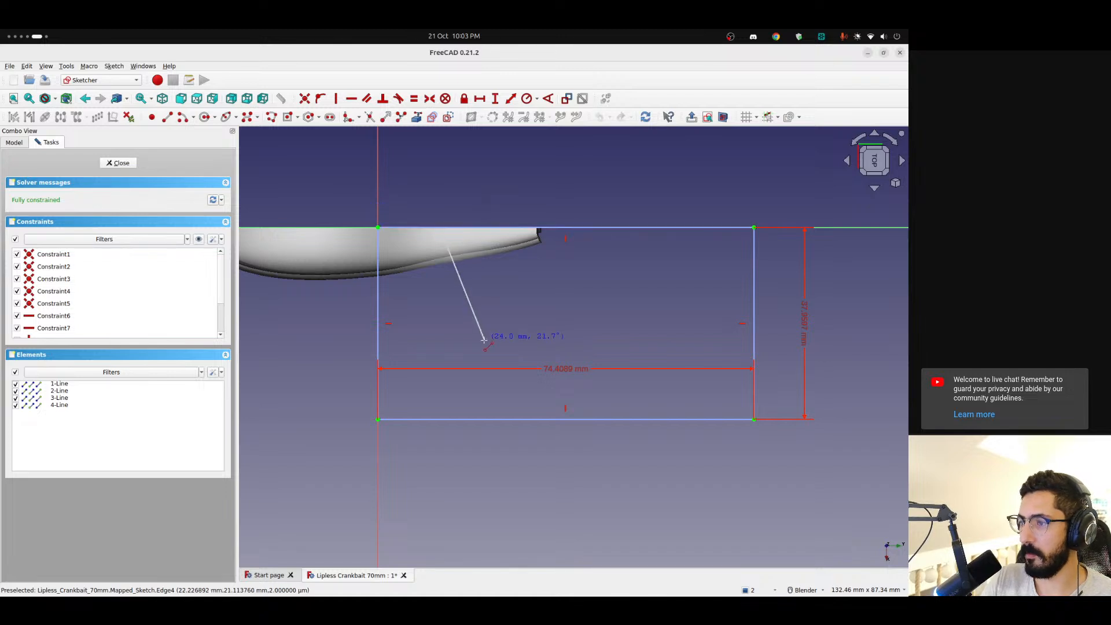
pyautogui.click(463, 310)
pyautogui.click(485, 228)
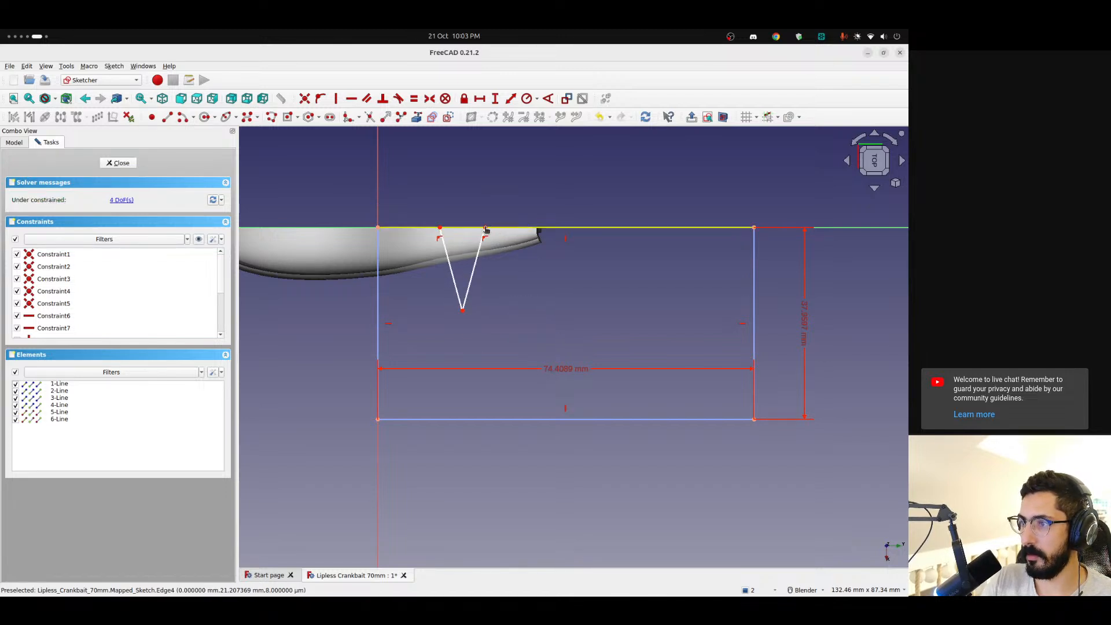
pyautogui.click(439, 228)
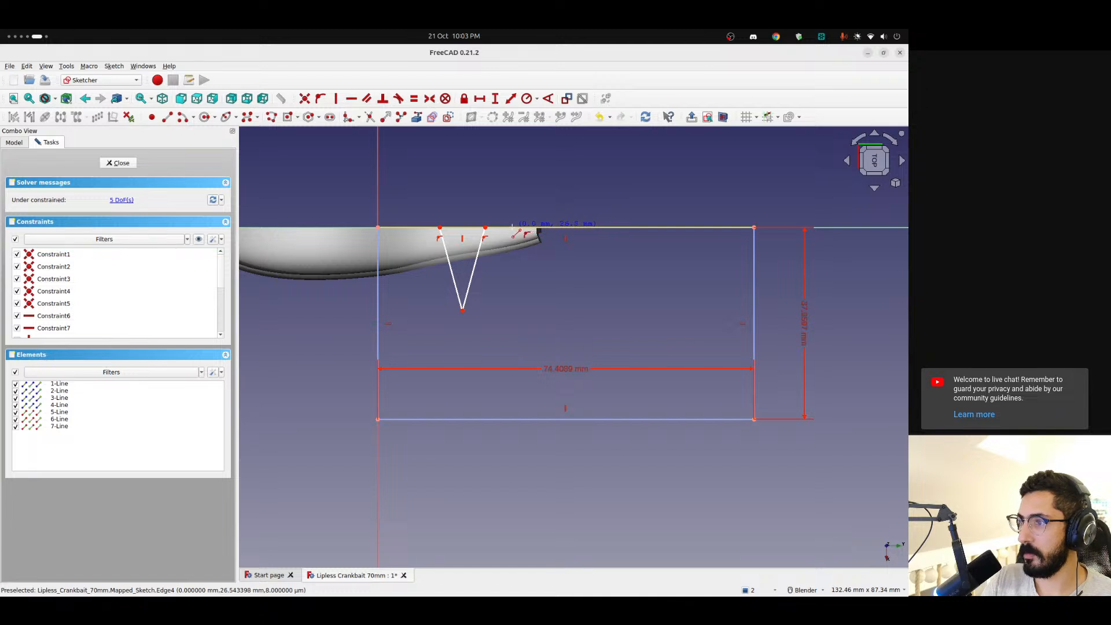
# Draw a second, deeper closed triangle on the rectangle's upper edge, beside the first and farther from the origin
pyautogui.click(515, 237)
pyautogui.click(530, 345)
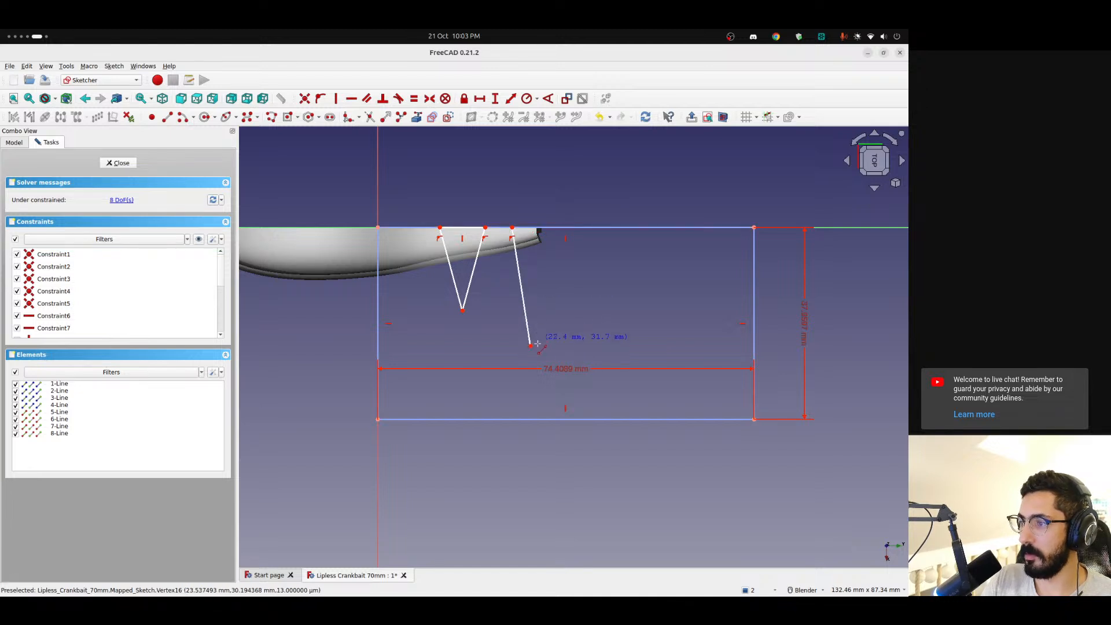
pyautogui.click(564, 227)
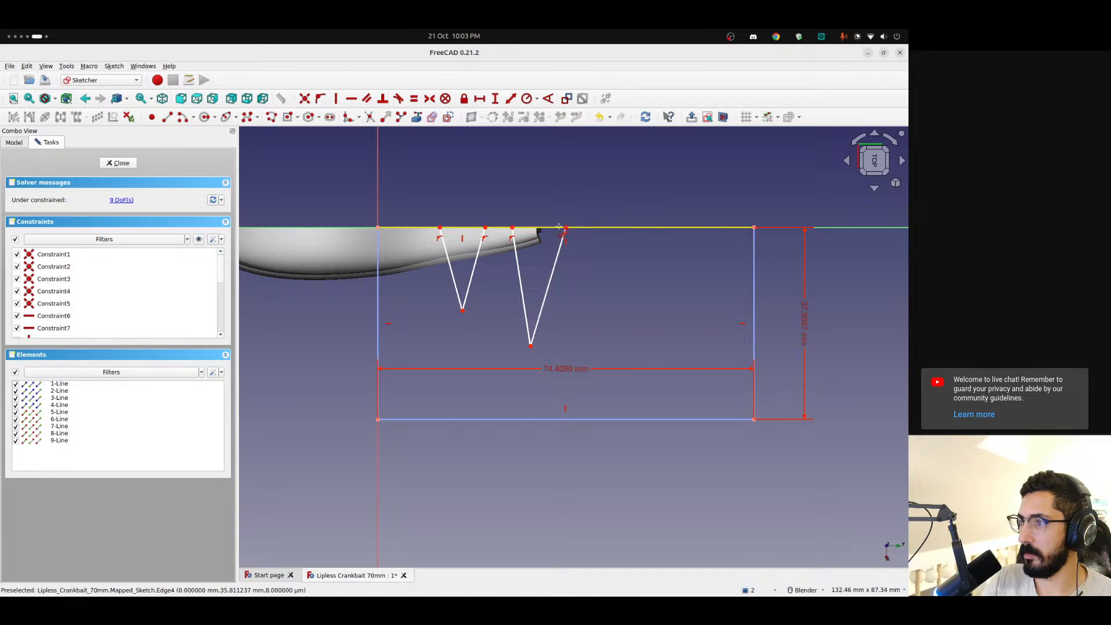
pyautogui.click(512, 227)
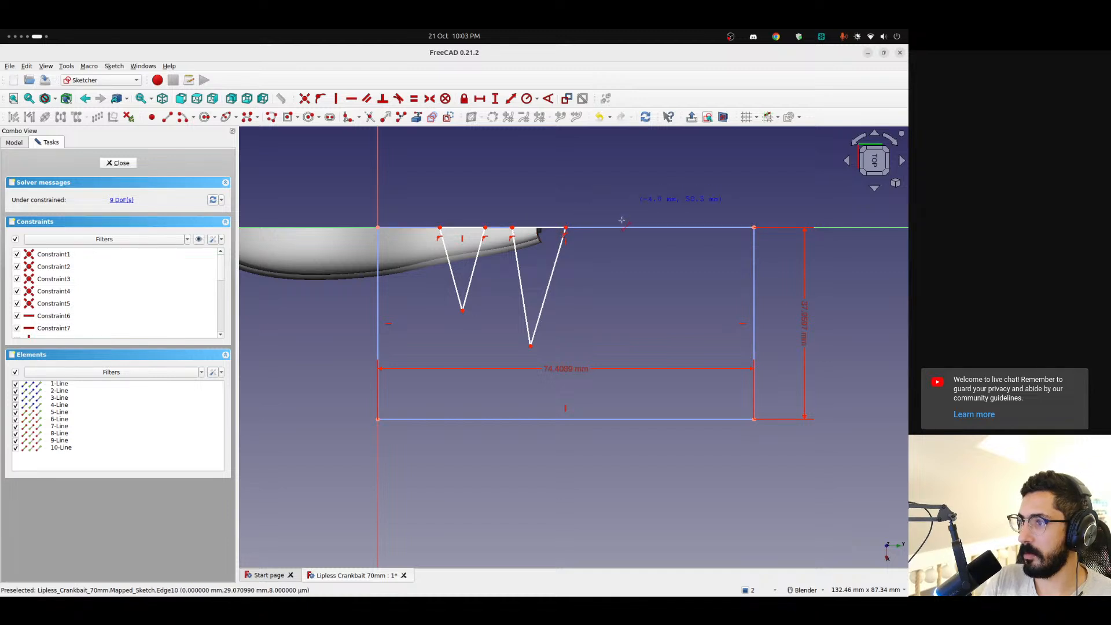
# Draw a third closed, downward-pointing triangle on the rectangle's upper edge, beyond the second one, with its first side about 18 mm long
pyautogui.click(606, 228)
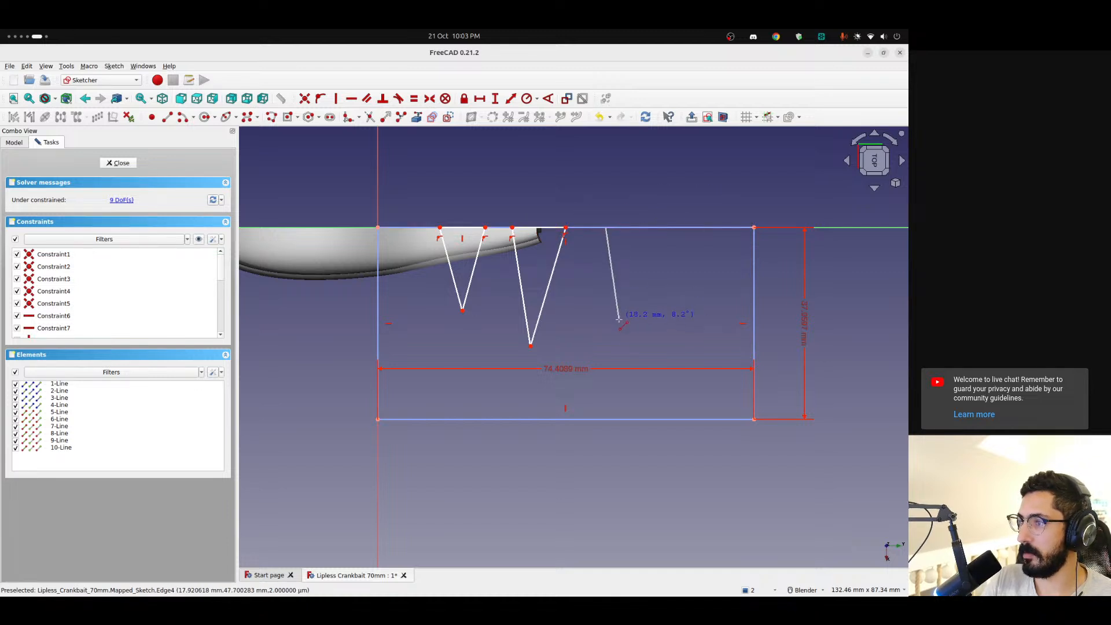
pyautogui.click(619, 320)
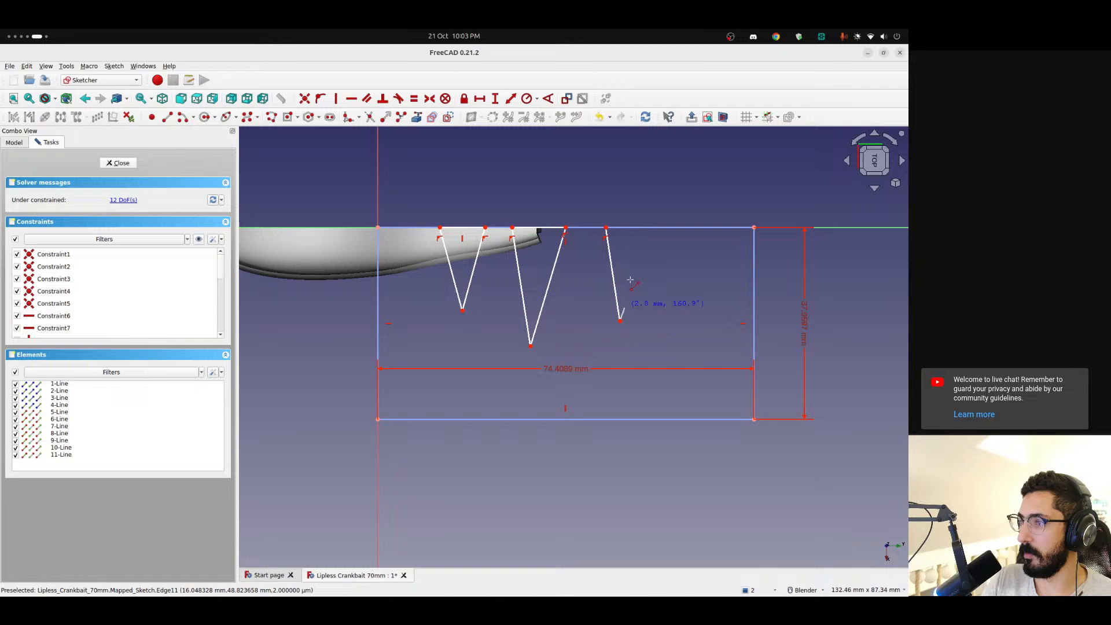
pyautogui.click(639, 227)
pyautogui.click(606, 228)
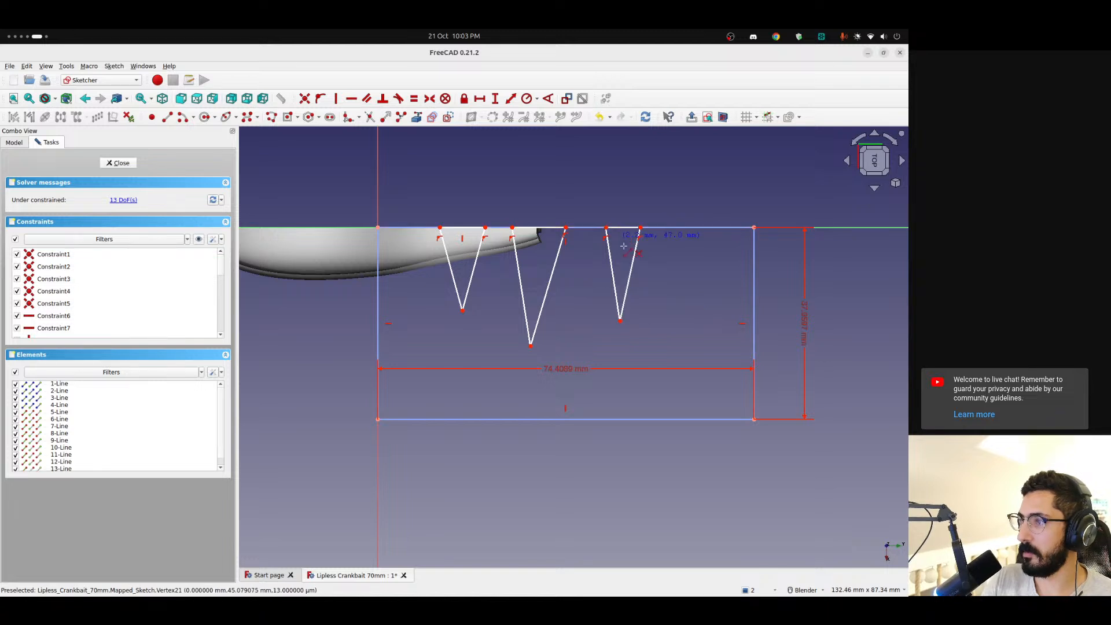
# Draw a fourth, smaller closed triangle on the same edge, beyond the third, with its first side about 12 mm long
pyautogui.click(666, 227)
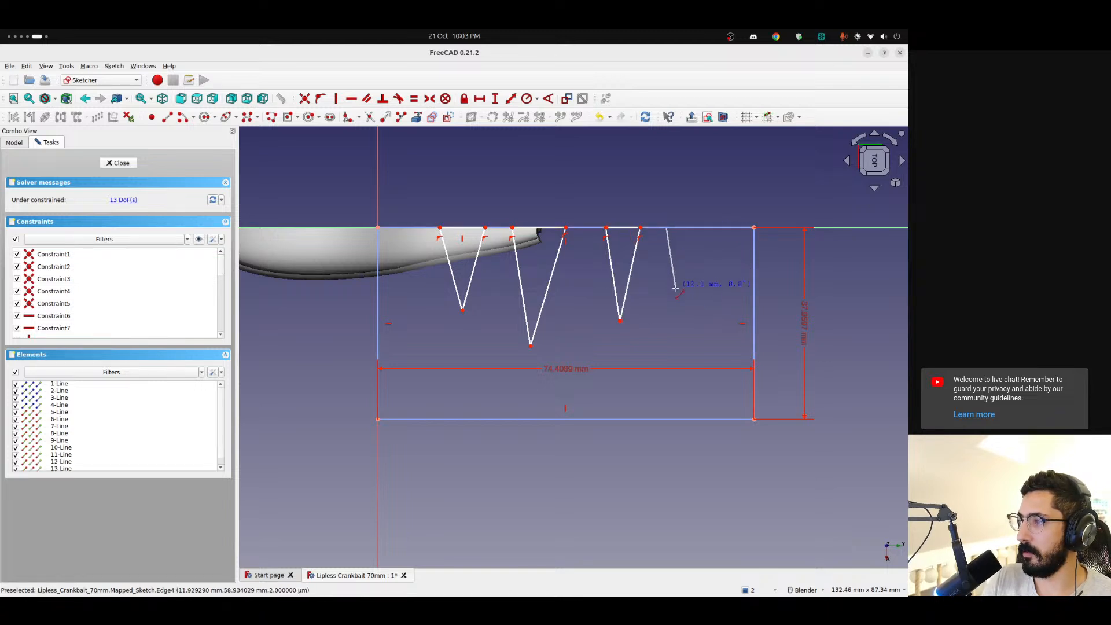
pyautogui.click(675, 287)
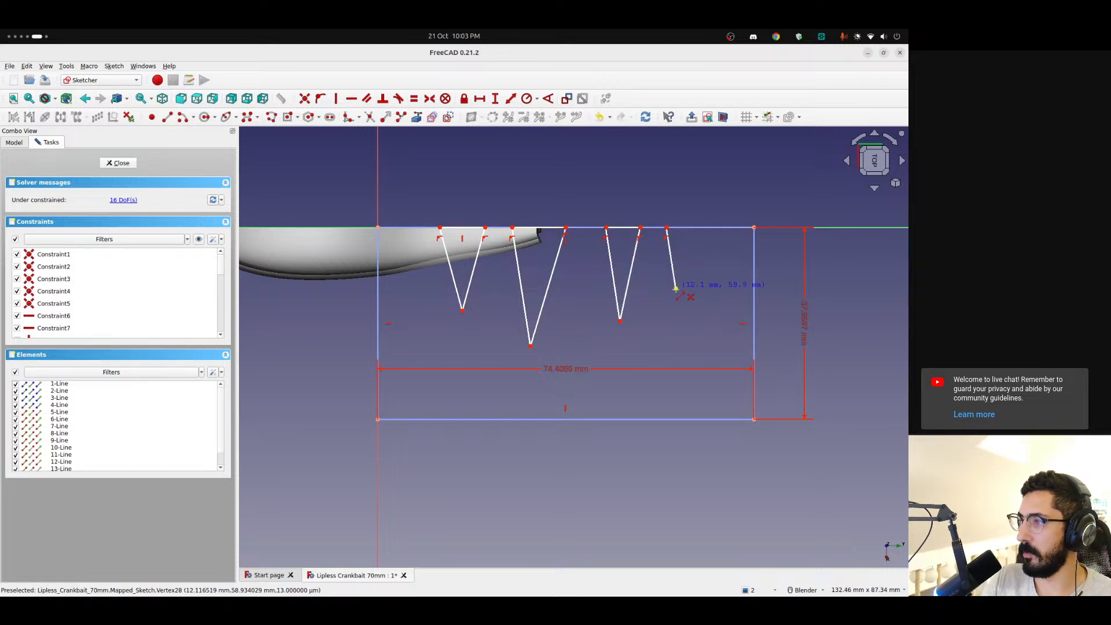
pyautogui.click(691, 228)
pyautogui.rightClick(659, 206)
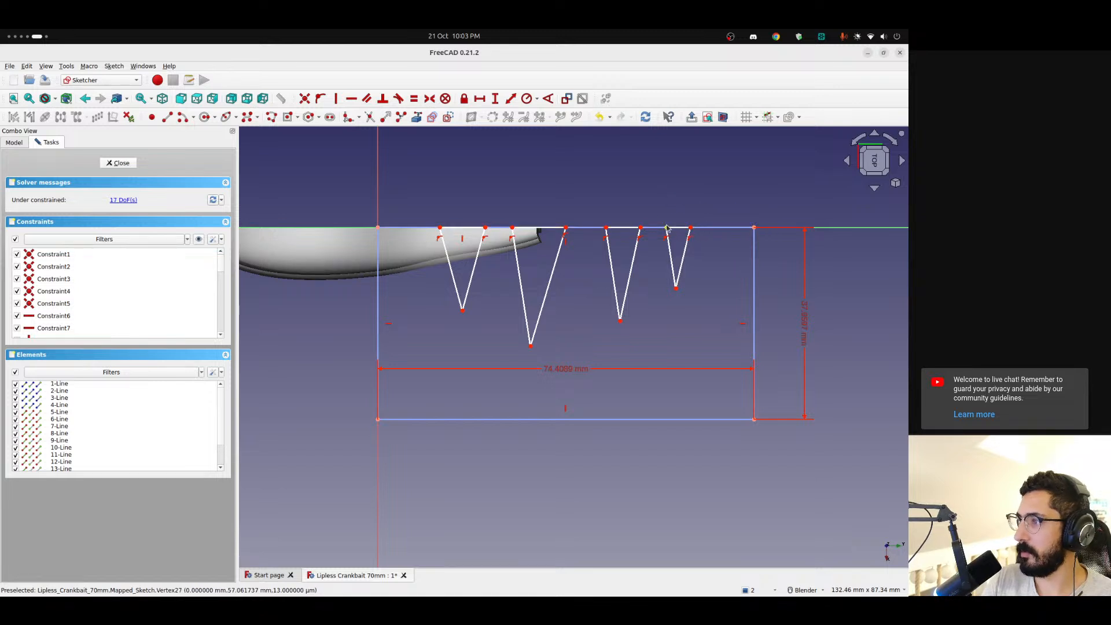
# Widen the bases of the third and fourth triangles, shift the tips of the first two slightly, and finish the sketch
pyautogui.moveTo(667, 228); pyautogui.dragTo(599, 227)
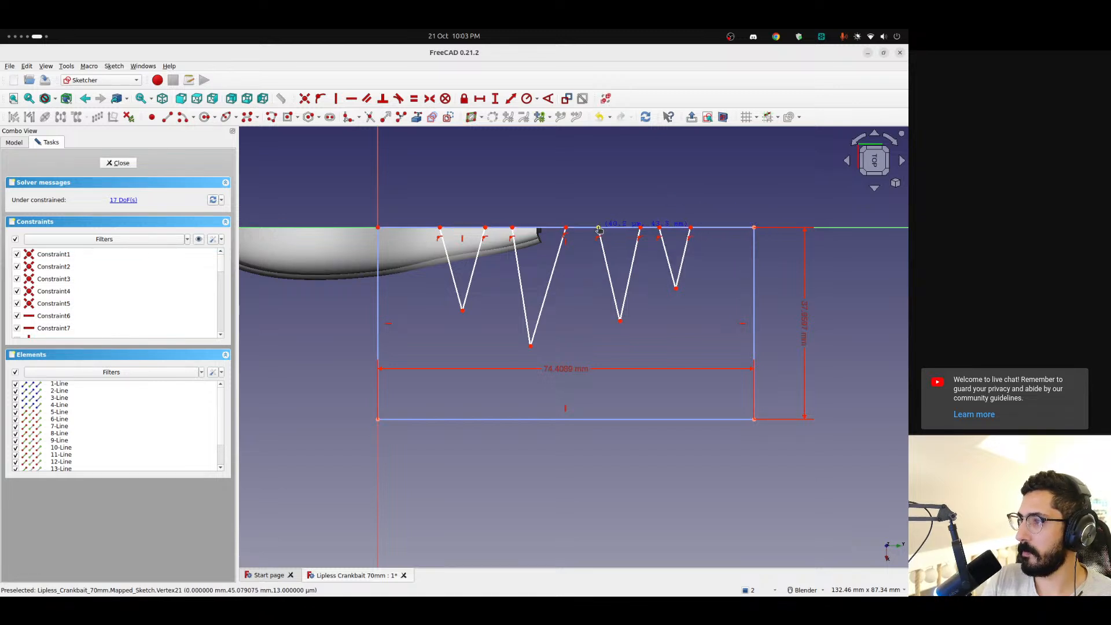
pyautogui.moveTo(531, 347); pyautogui.dragTo(539, 345)
pyautogui.moveTo(463, 310); pyautogui.dragTo(462, 311)
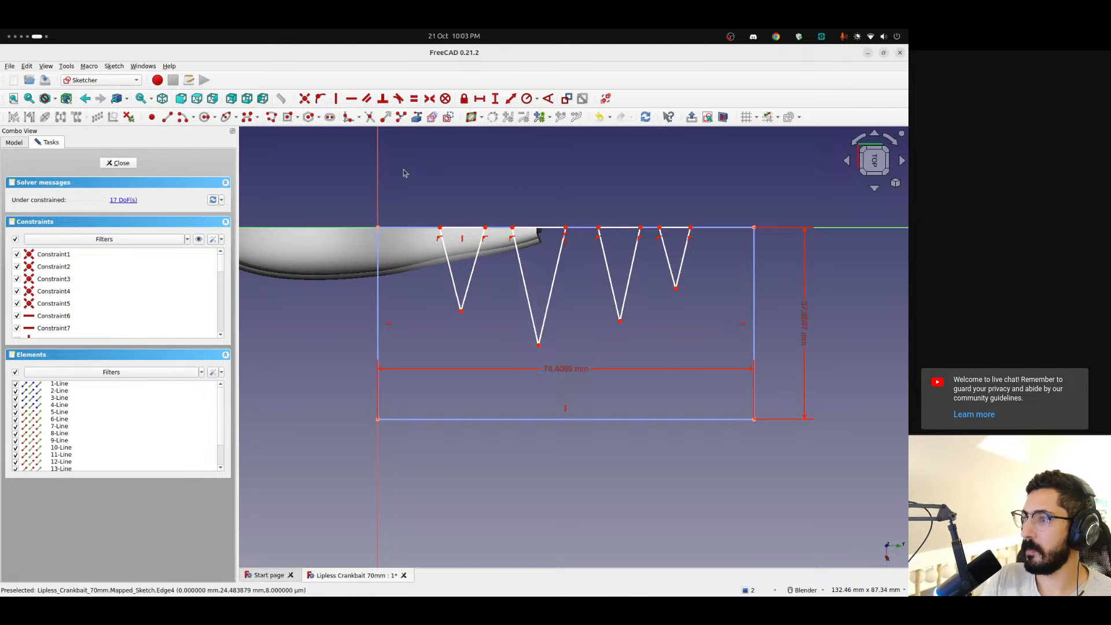
pyautogui.click(118, 163)
pyautogui.moveTo(576, 398)
pyautogui.mouseDown(button='middle')
pyautogui.moveTo(478, 456)
pyautogui.moveTo(565, 418)
pyautogui.moveTo(552, 398)
pyautogui.moveTo(744, 342)
pyautogui.moveTo(801, 290)
pyautogui.moveTo(714, 335)
pyautogui.moveTo(595, 371)
pyautogui.moveTo(610, 372)
pyautogui.mouseUp(button='middle')
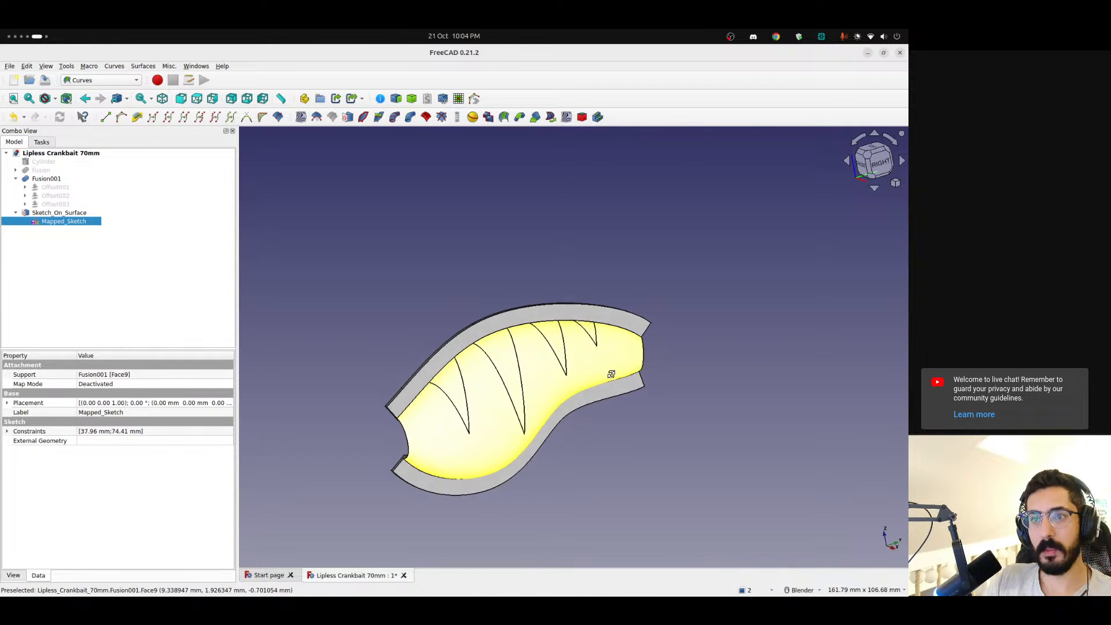
# Turn the mapped triangles into solids by setting Sketch_On_Surface's Fill Faces to true and Thickness to 1.00
pyautogui.click(65, 255)
pyautogui.click(73, 213)
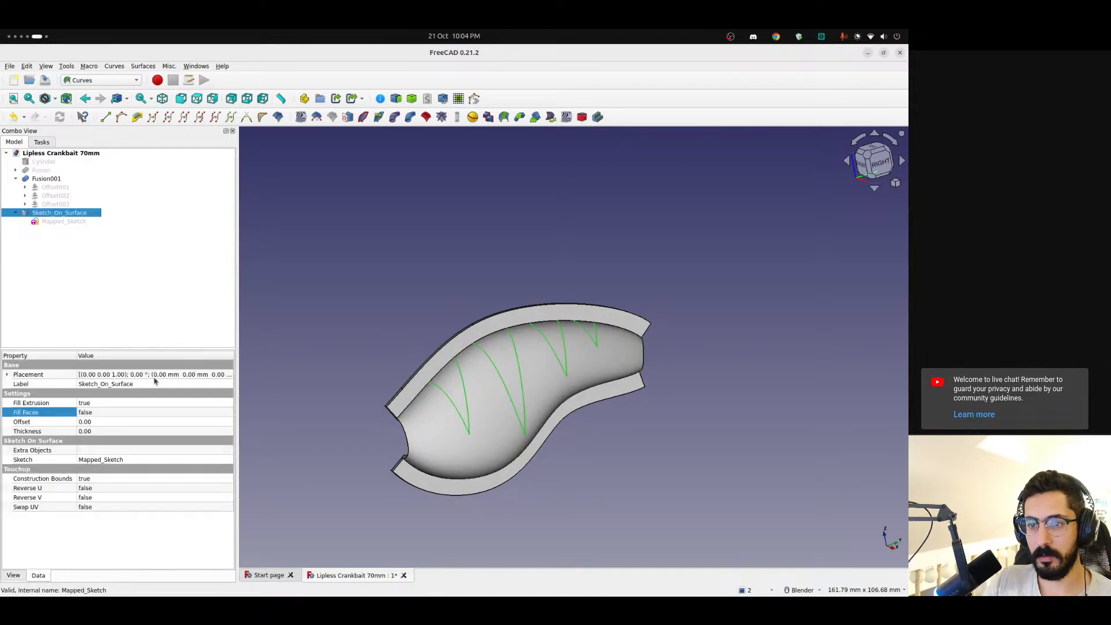
pyautogui.click(97, 413)
pyautogui.click(98, 414)
pyautogui.click(99, 422)
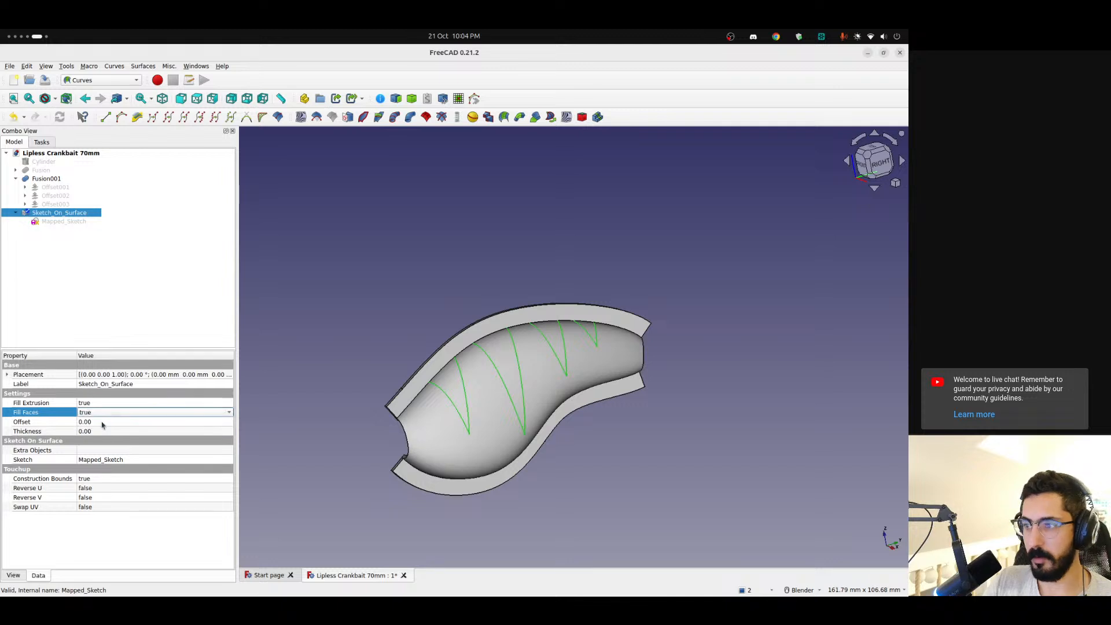
pyautogui.click(52, 215)
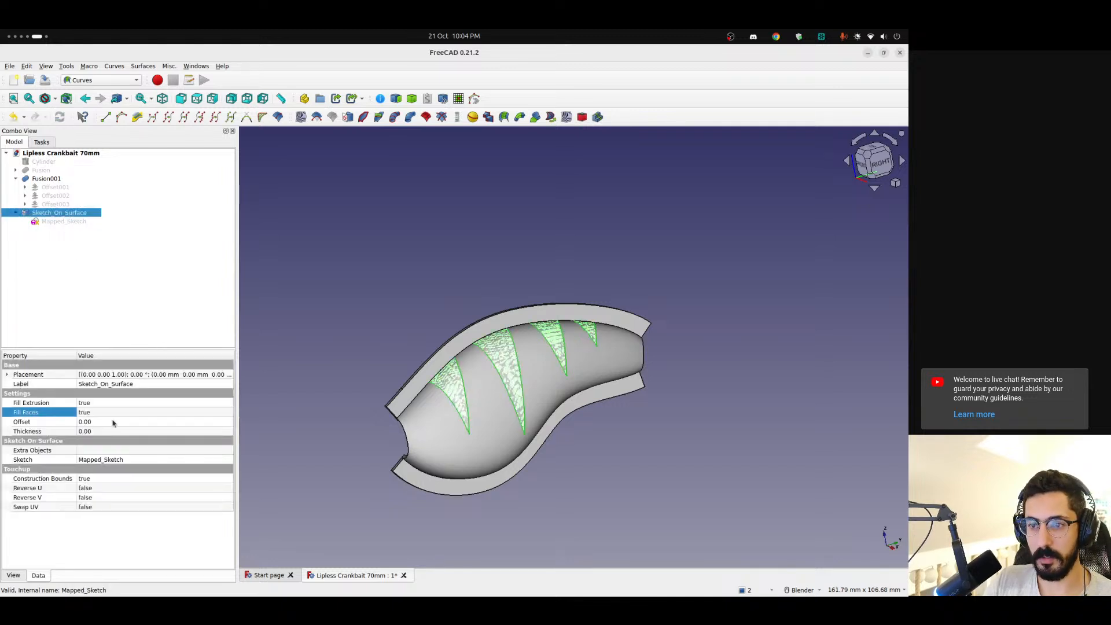
pyautogui.click(97, 431)
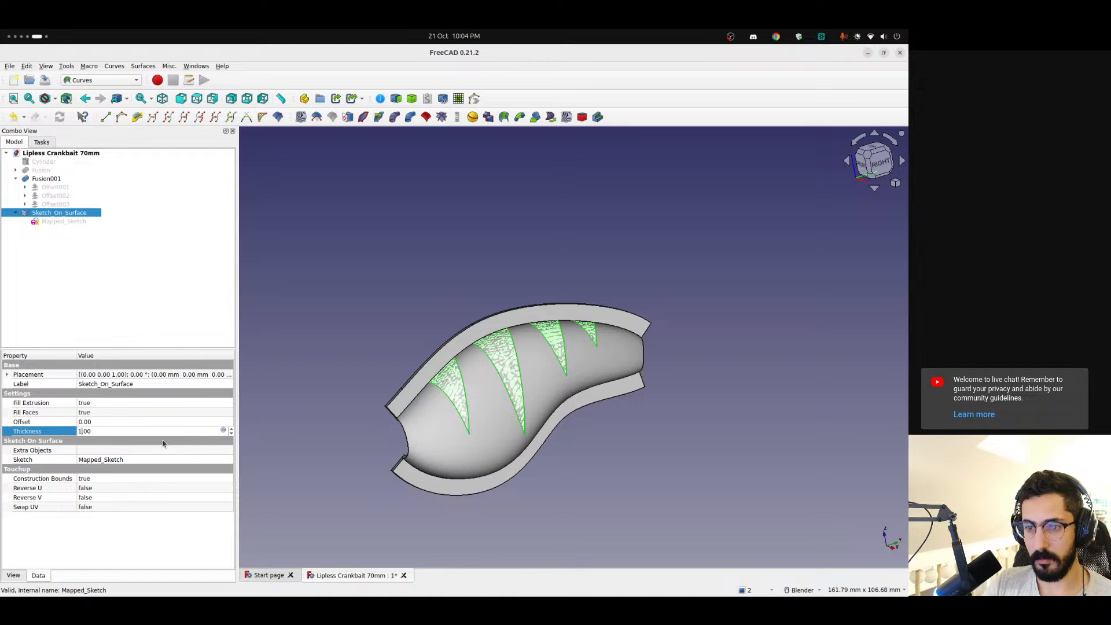
pyautogui.press('Return')
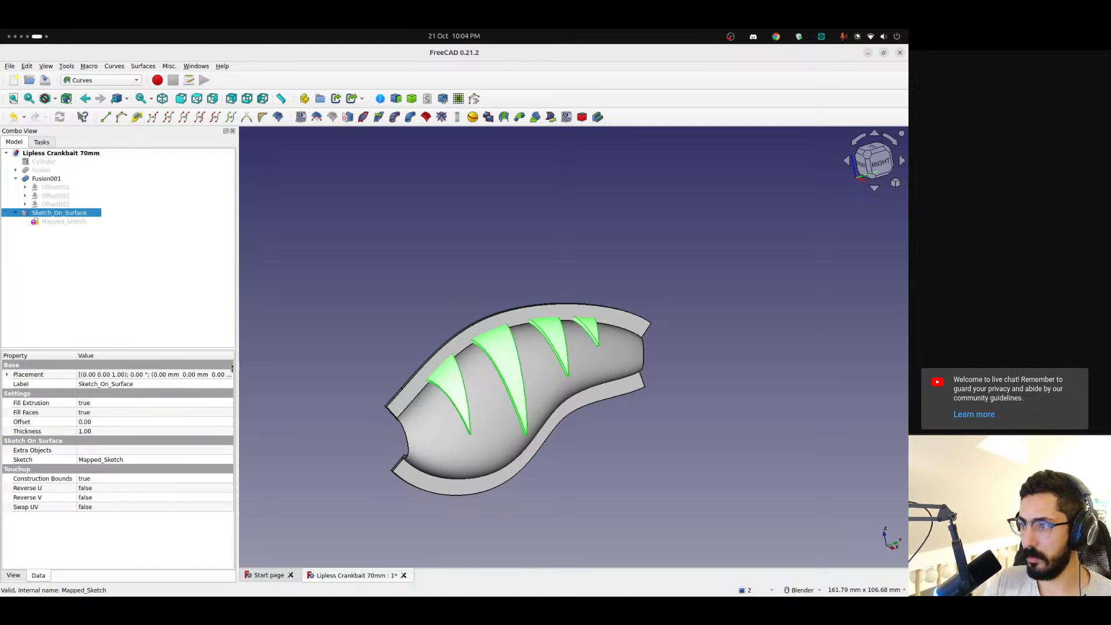
pyautogui.moveTo(466, 379); pyautogui.dragTo(509, 366, button='middle')
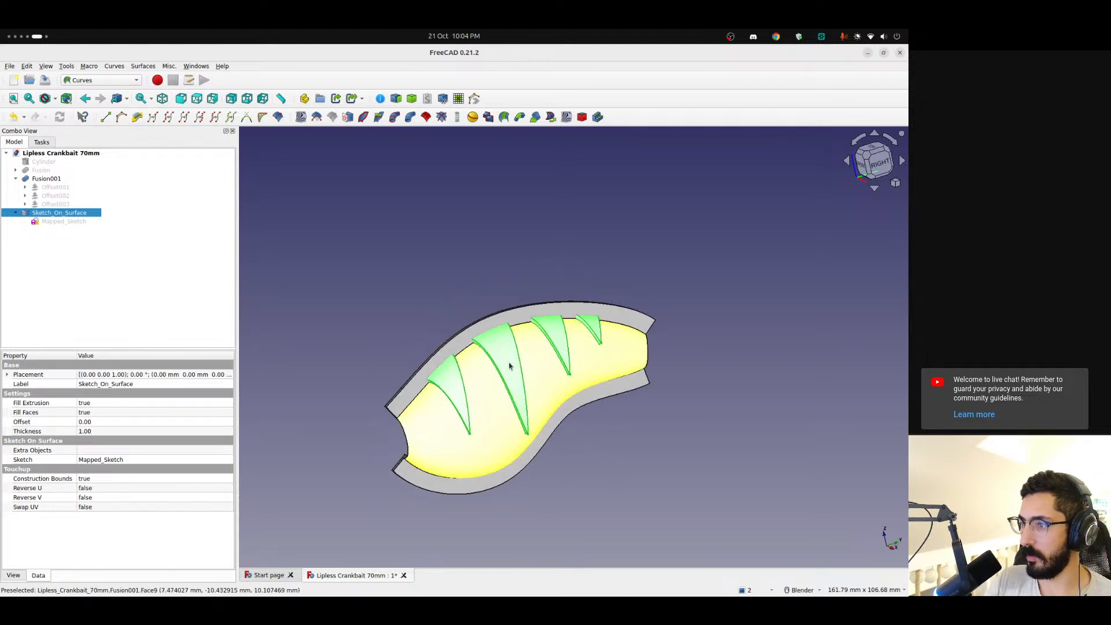
pyautogui.scroll(1, 509, 366)
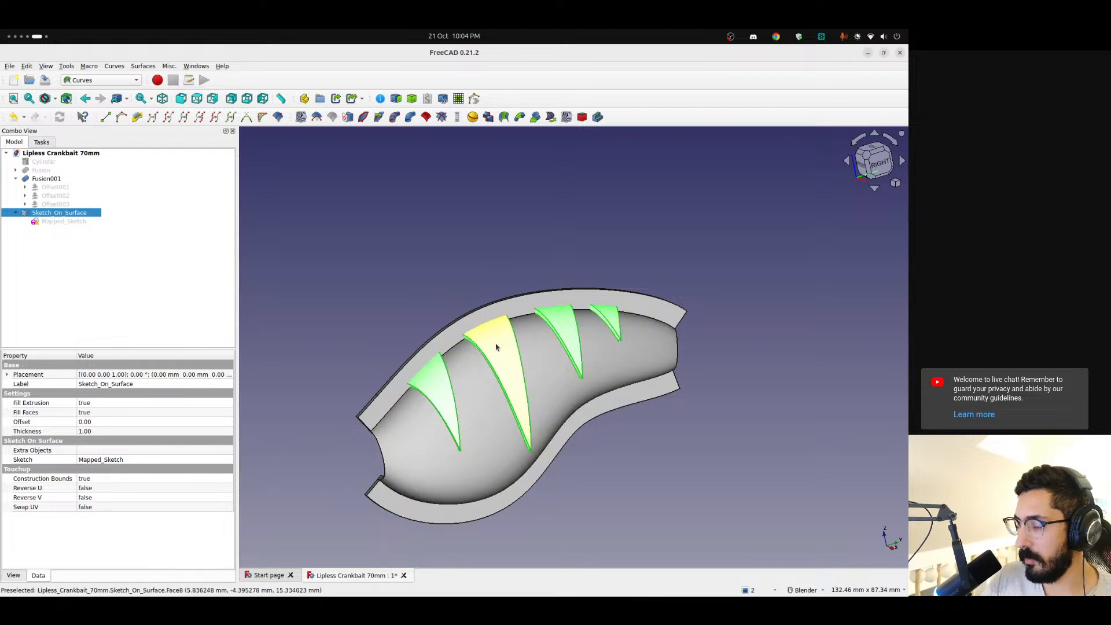
pyautogui.click(409, 268)
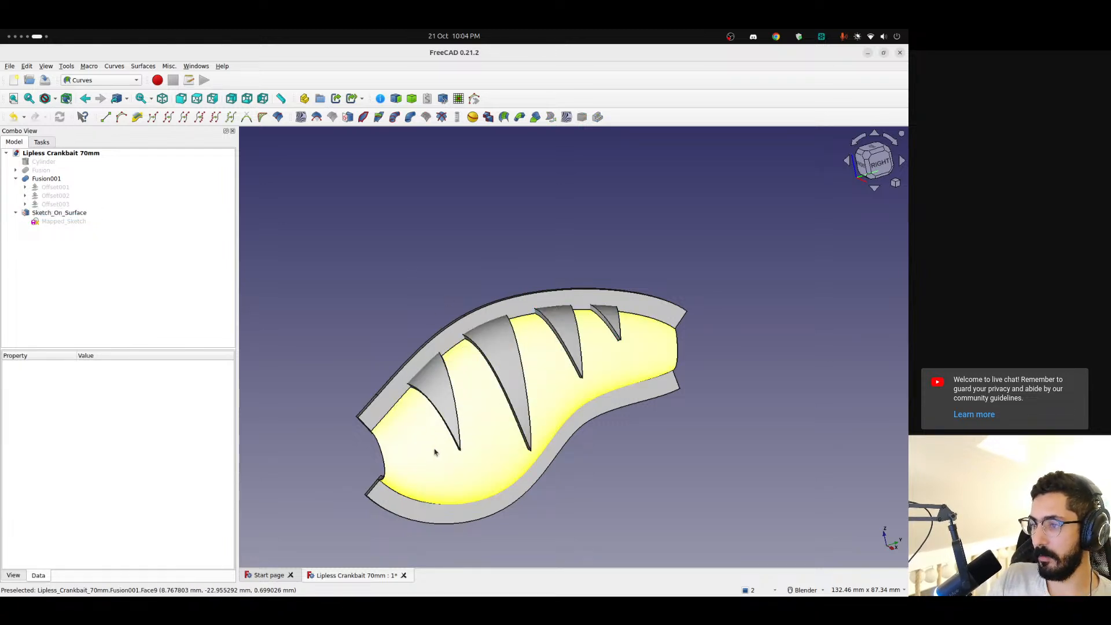
# Hide the shell Fusion001, show the lure body Fusion, and examine from both sides how the stripe solids sit on it
pyautogui.click(36, 181)
pyautogui.press('space')
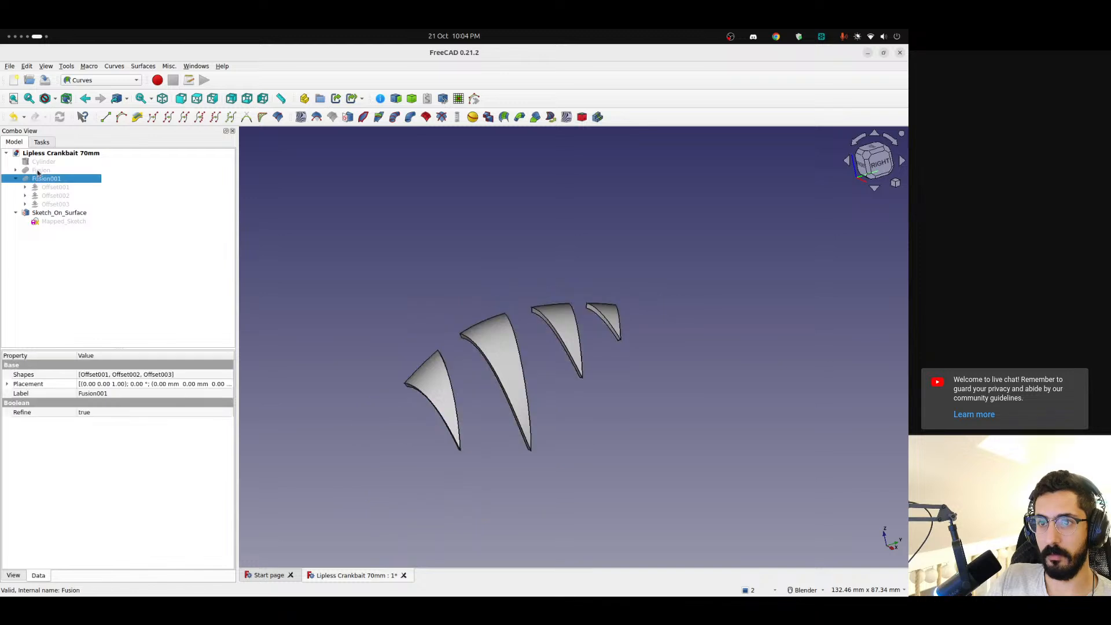
pyautogui.click(38, 171)
pyautogui.press('space')
pyautogui.moveTo(453, 441); pyautogui.dragTo(467, 412, button='middle')
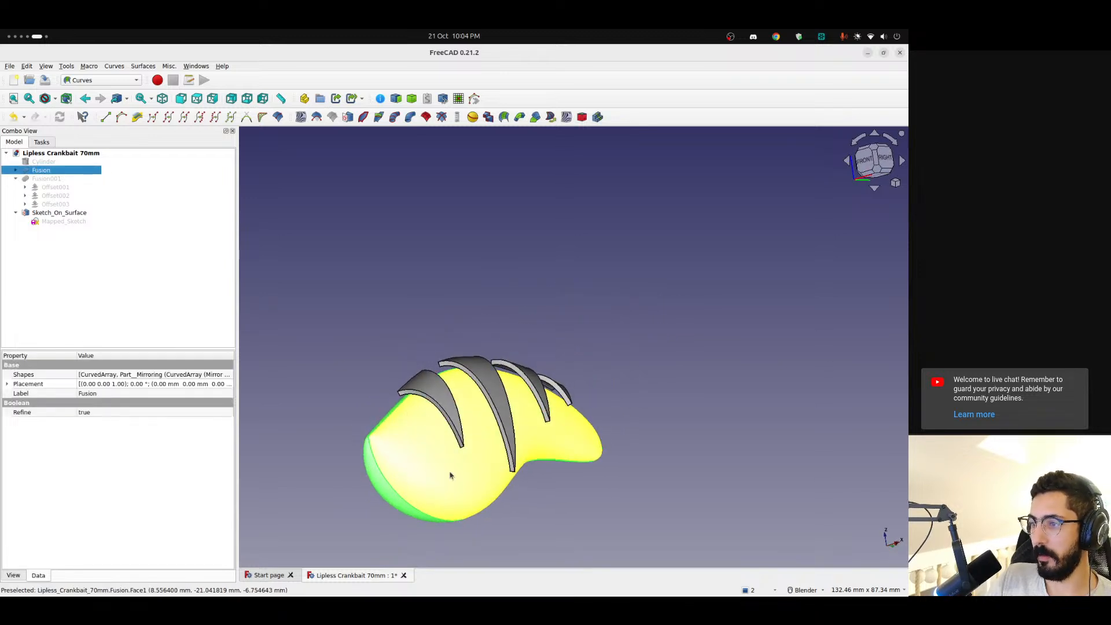
pyautogui.click(393, 415)
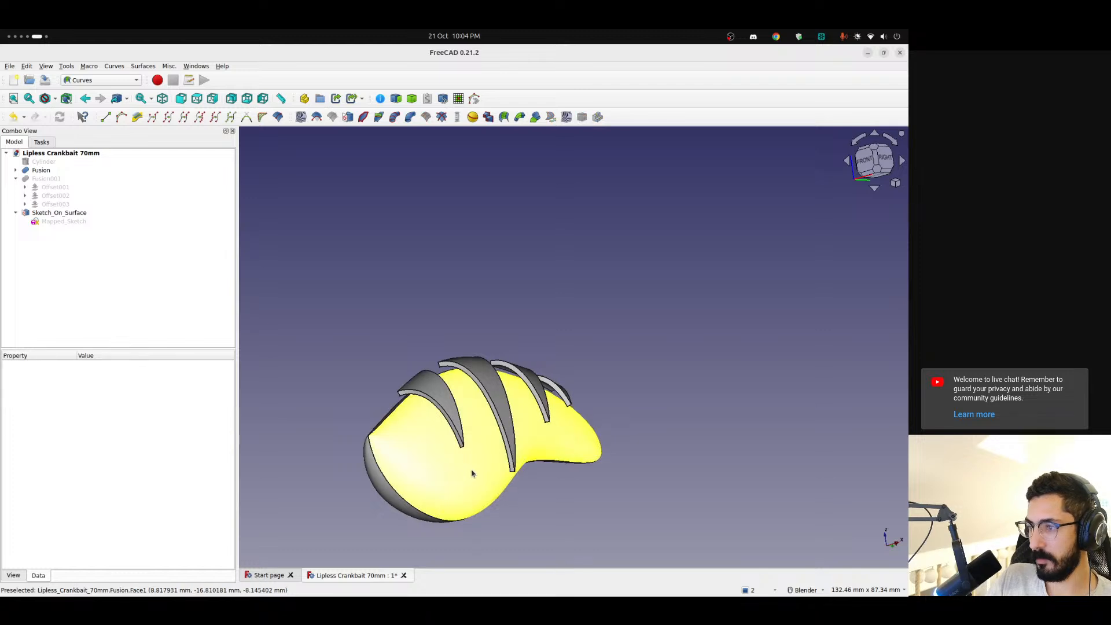
pyautogui.moveTo(472, 473); pyautogui.dragTo(362, 517, button='middle')
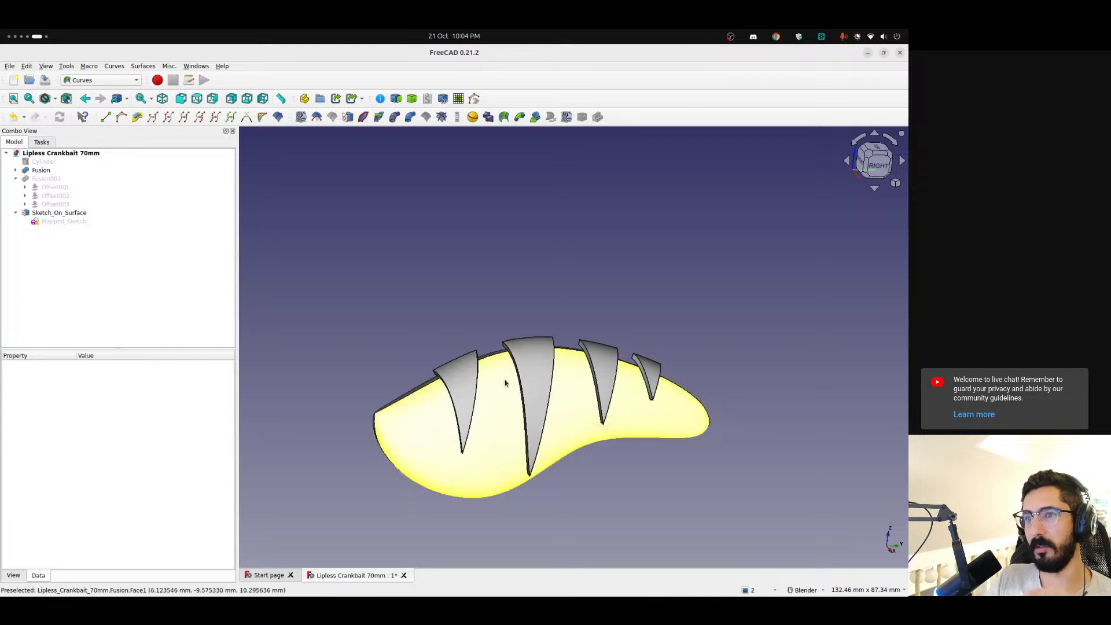
pyautogui.moveTo(495, 411); pyautogui.dragTo(763, 390, button='middle')
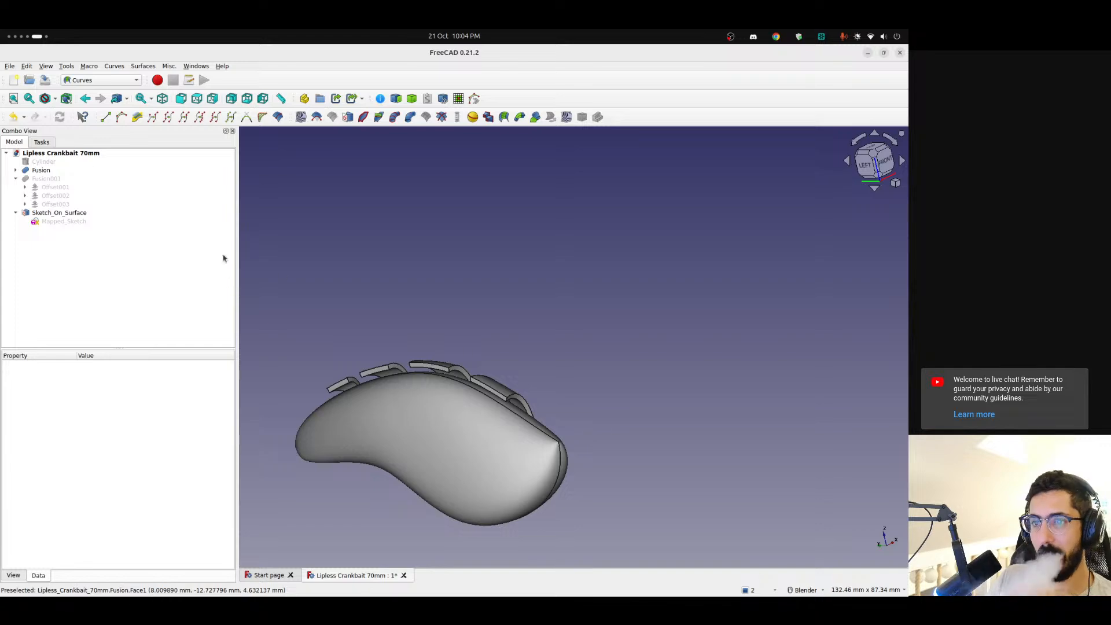
# Show the shell again, hide the lure body, and examine which way the stripes extend from the shell's inner face
pyautogui.click(52, 179)
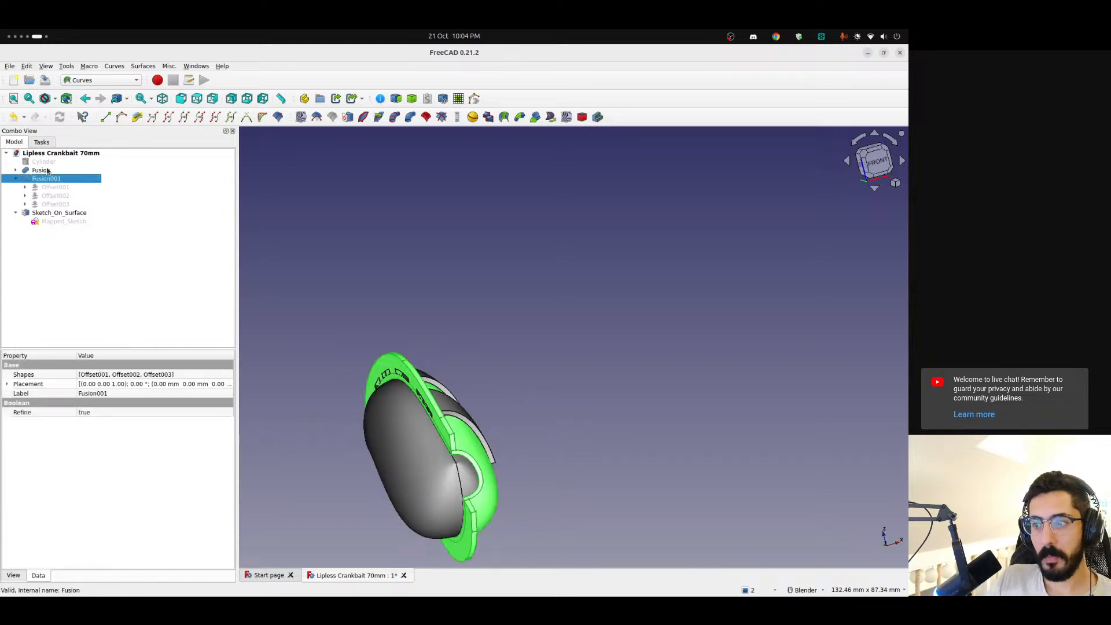
pyautogui.click(47, 170)
pyautogui.moveTo(446, 495); pyautogui.dragTo(379, 272, button='middle')
pyautogui.scroll(3, 501, 434)
pyautogui.moveTo(521, 278); pyautogui.dragTo(417, 214, button='middle')
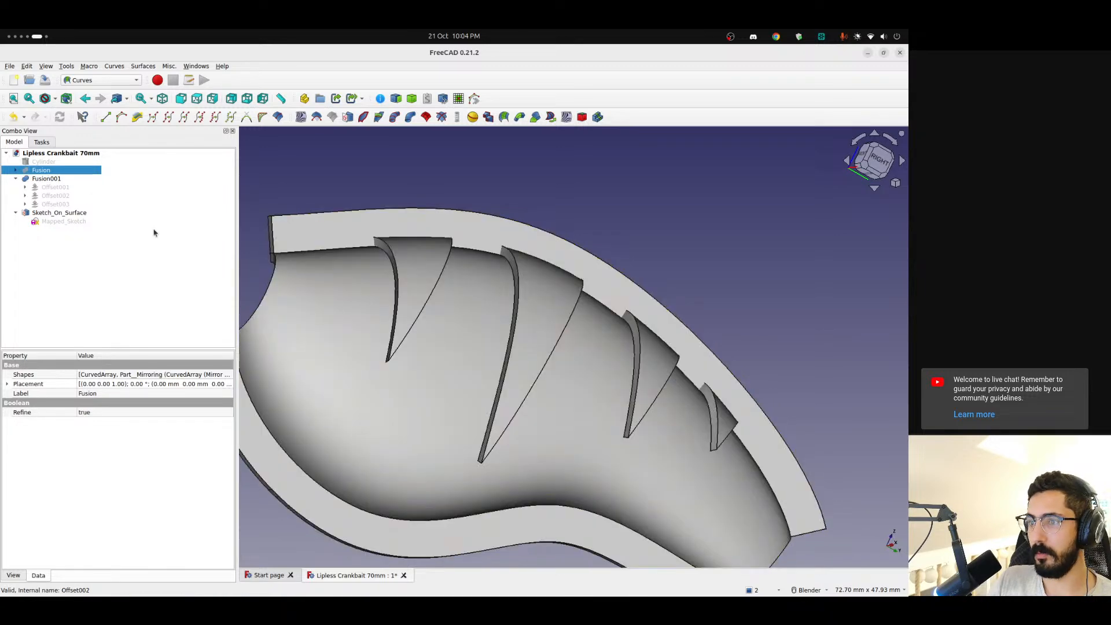
pyautogui.scroll(-4, 459, 349)
# Reverse the stripe thickness of Sketch_On_Surface with a negative value so the solids extend outward through the shell wall
pyautogui.click(40, 213)
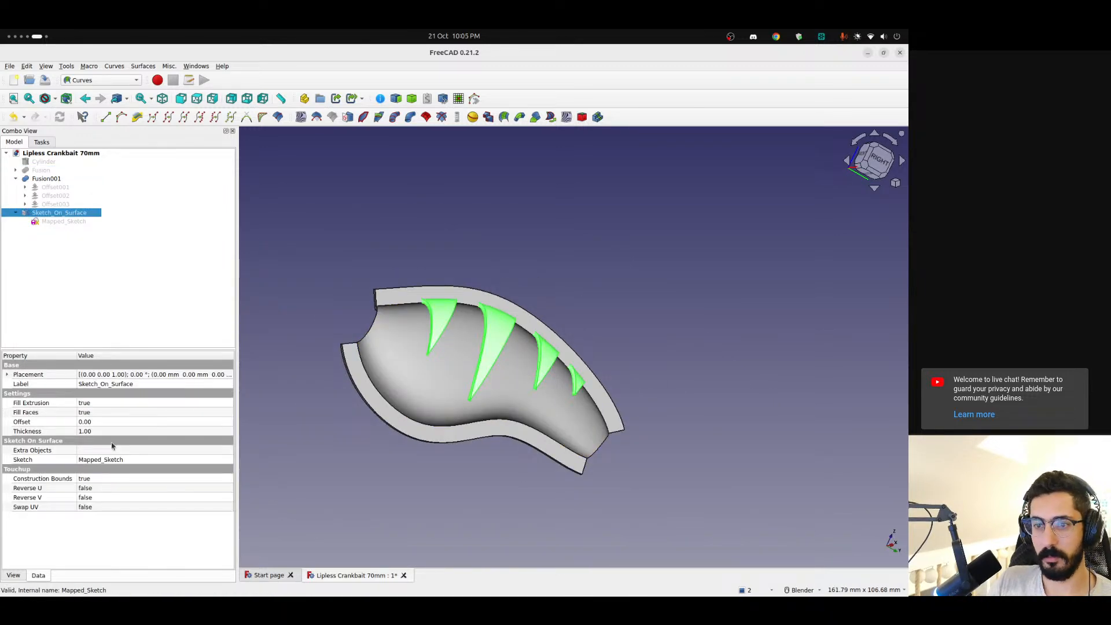
pyautogui.click(97, 431)
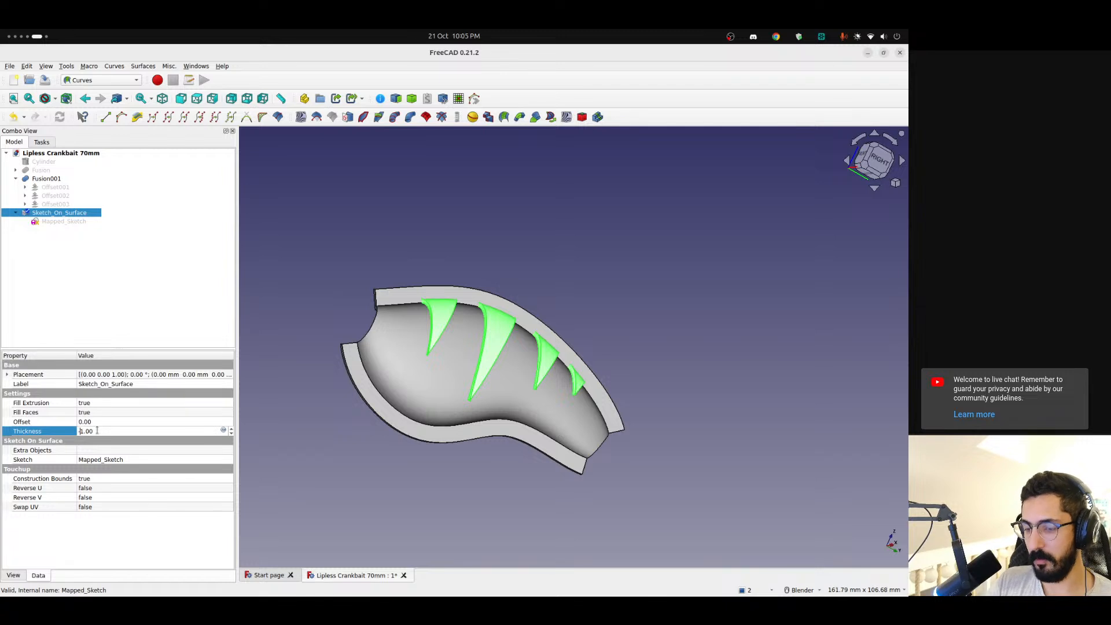
pyautogui.click(112, 292)
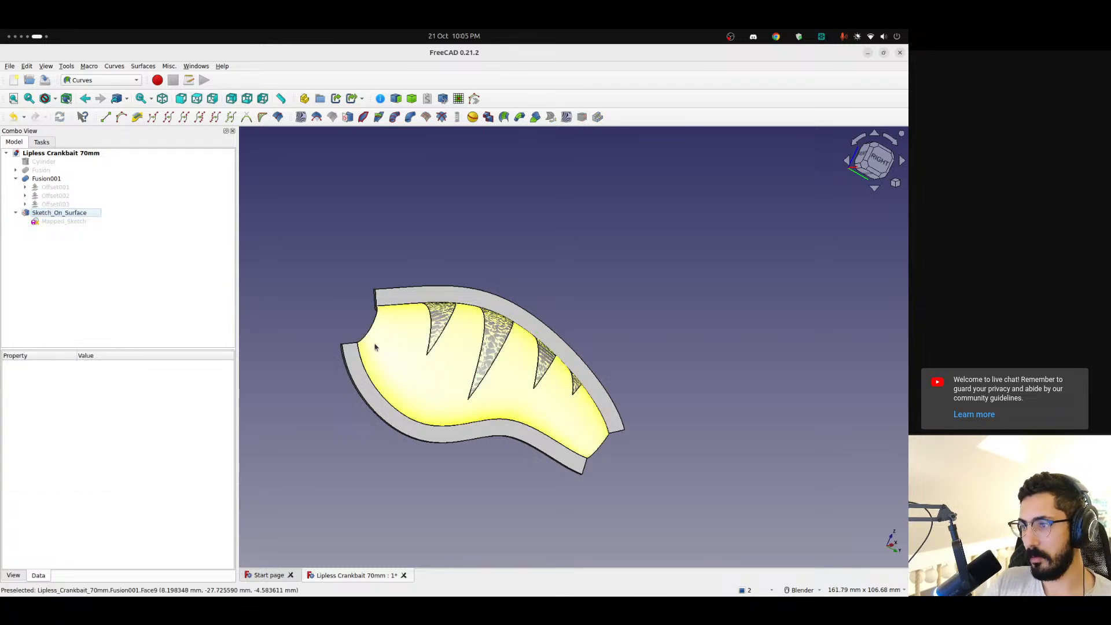
pyautogui.moveTo(372, 347)
pyautogui.mouseDown(button='middle')
pyautogui.moveTo(402, 368)
pyautogui.moveTo(580, 350)
pyautogui.moveTo(568, 364)
pyautogui.mouseUp(button='middle')
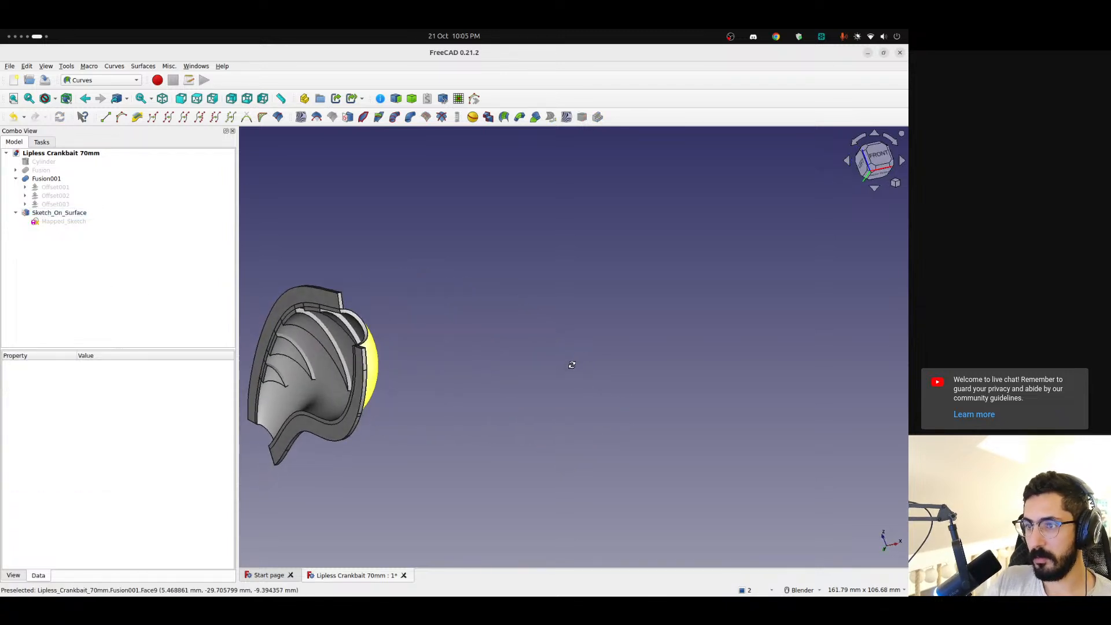
# Switch to the Part workbench and cut the Sketch_On_Surface stripes out of the shell Fusion001
pyautogui.click(50, 212)
pyautogui.click(46, 179)
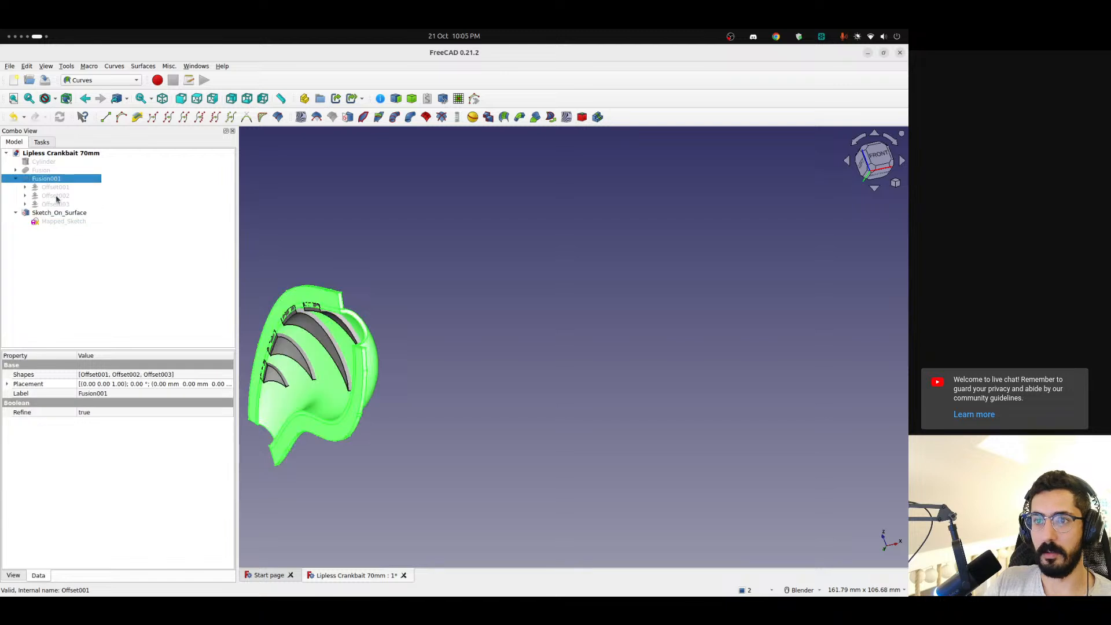
pyautogui.keyDown('ctrl'); pyautogui.click(58, 213); pyautogui.keyUp('ctrl')
pyautogui.click(90, 81)
pyautogui.click(135, 157)
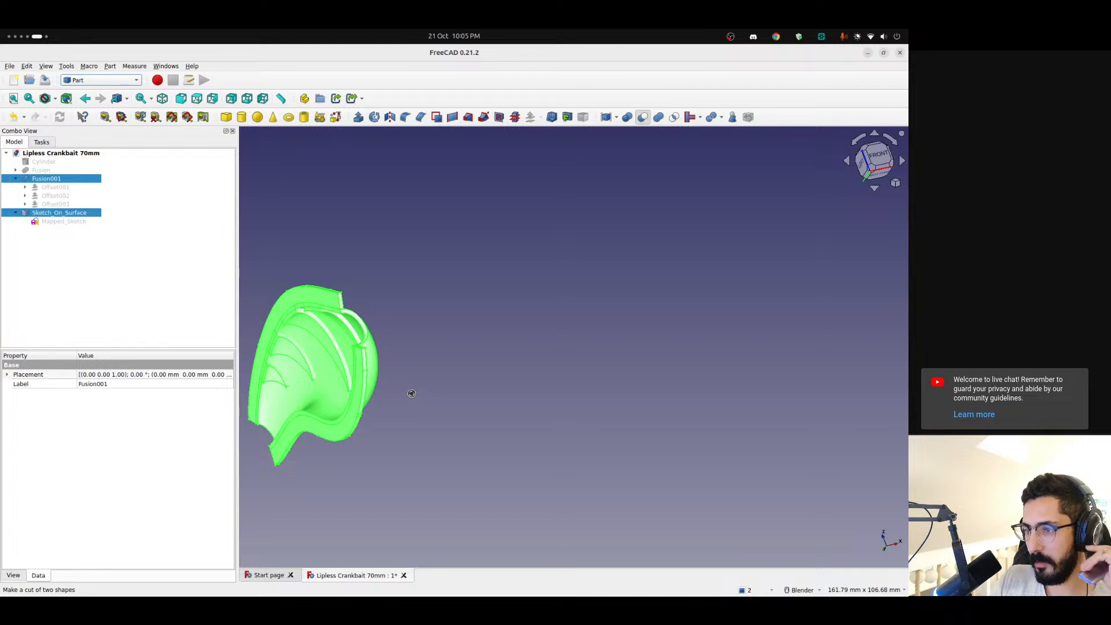
# Inspect the triangular cutouts in the stencil from the right and above, and compare them with the fire tiger lure images in the browser
pyautogui.moveTo(408, 384); pyautogui.dragTo(466, 399, button='middle')
pyautogui.scroll(4, 390, 312)
pyautogui.click(869, 164)
pyautogui.scroll(2, 474, 299)
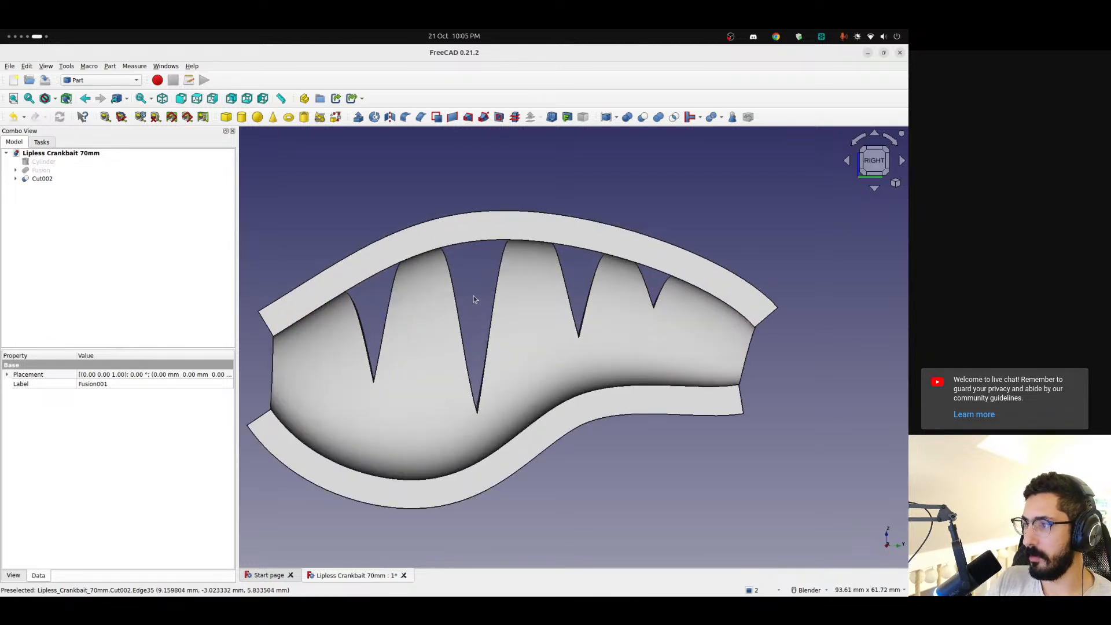
pyautogui.scroll(-2, 583, 311)
pyautogui.moveTo(583, 311); pyautogui.dragTo(564, 359, button='middle')
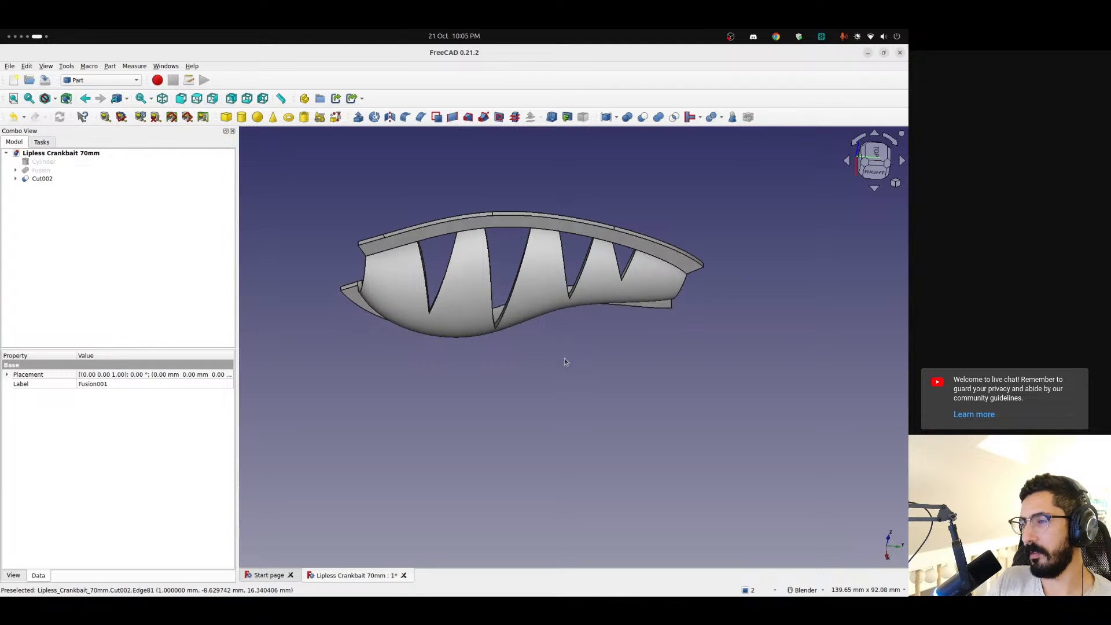
pyautogui.scroll(3, 506, 248)
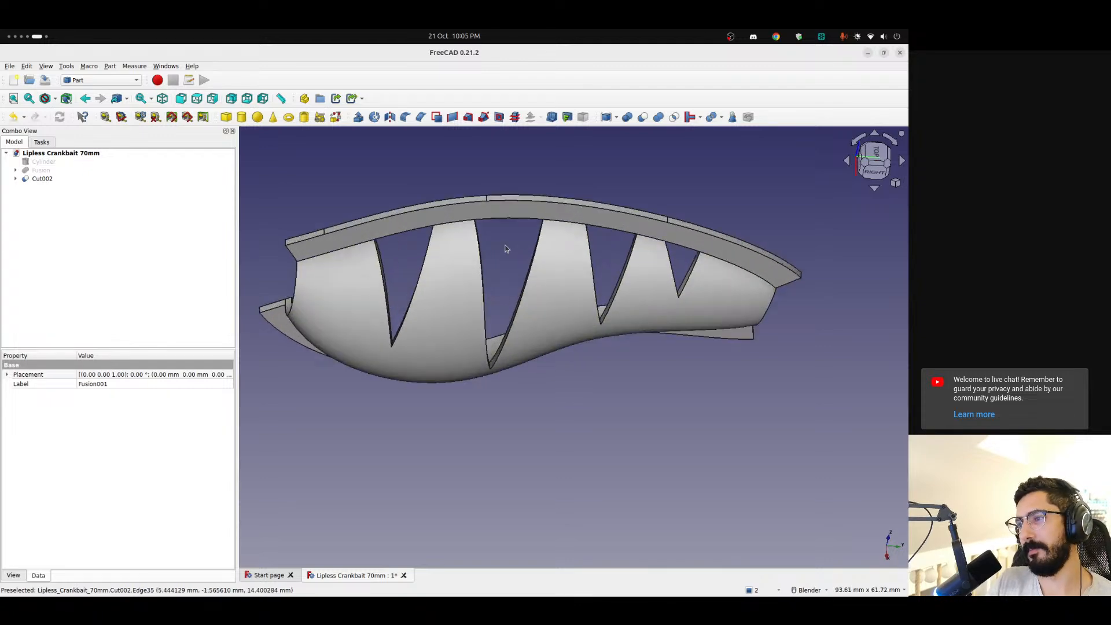
pyautogui.moveTo(503, 243); pyautogui.dragTo(504, 213, button='middle')
pyautogui.hotkey('alt', 'Tab')
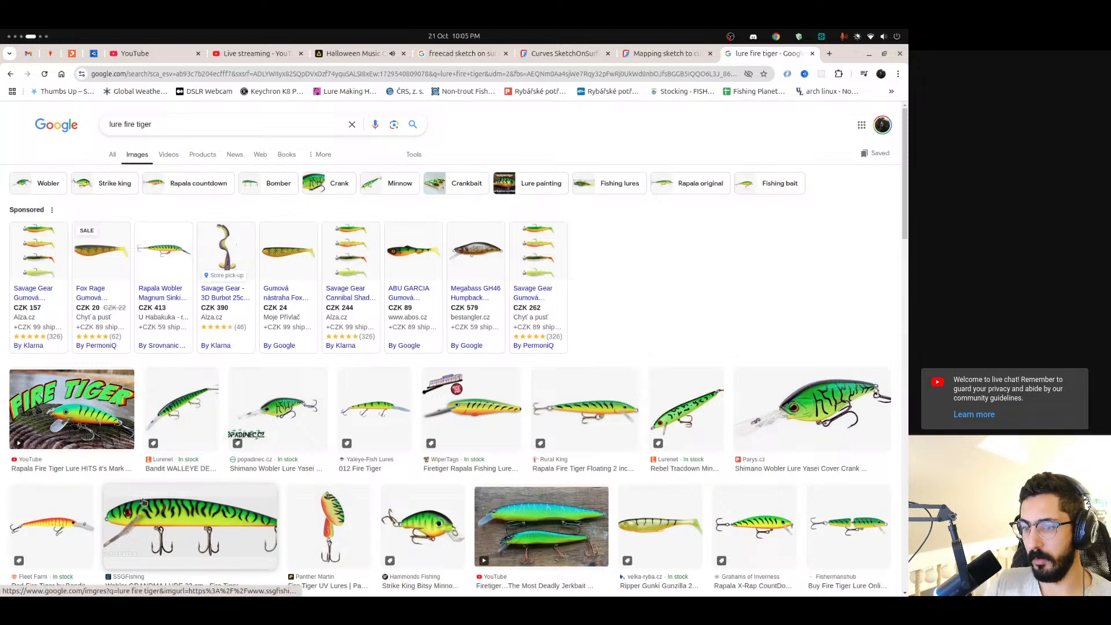
pyautogui.hotkey('alt', 'Tab')
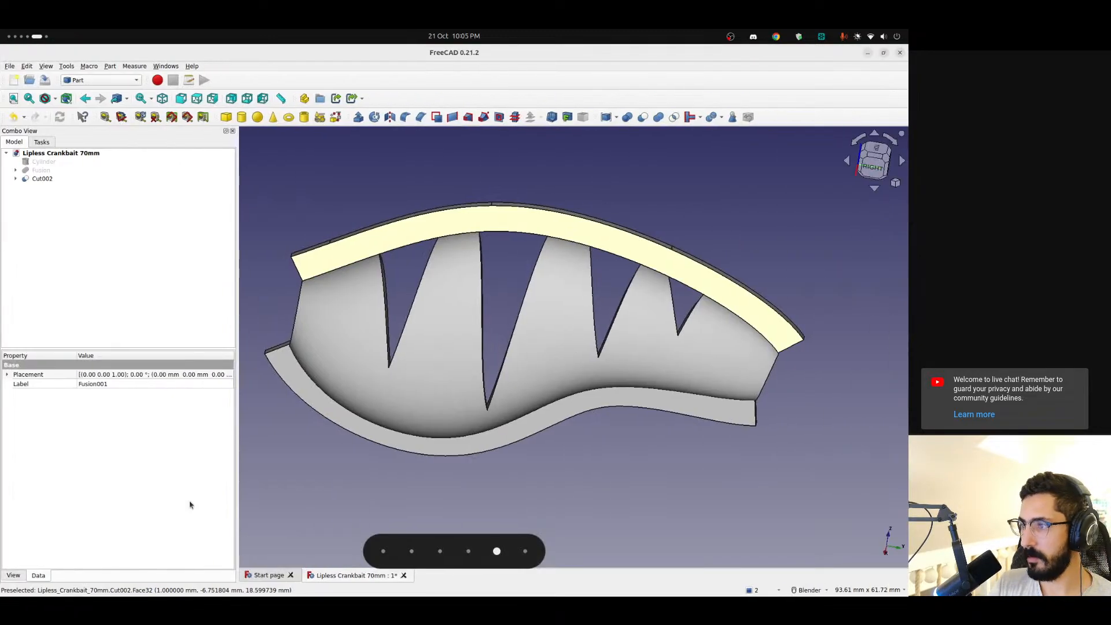
# Delete the Cut002 feature so the shell Fusion001 and Sketch_On_Surface become separate objects again
pyautogui.click(16, 178)
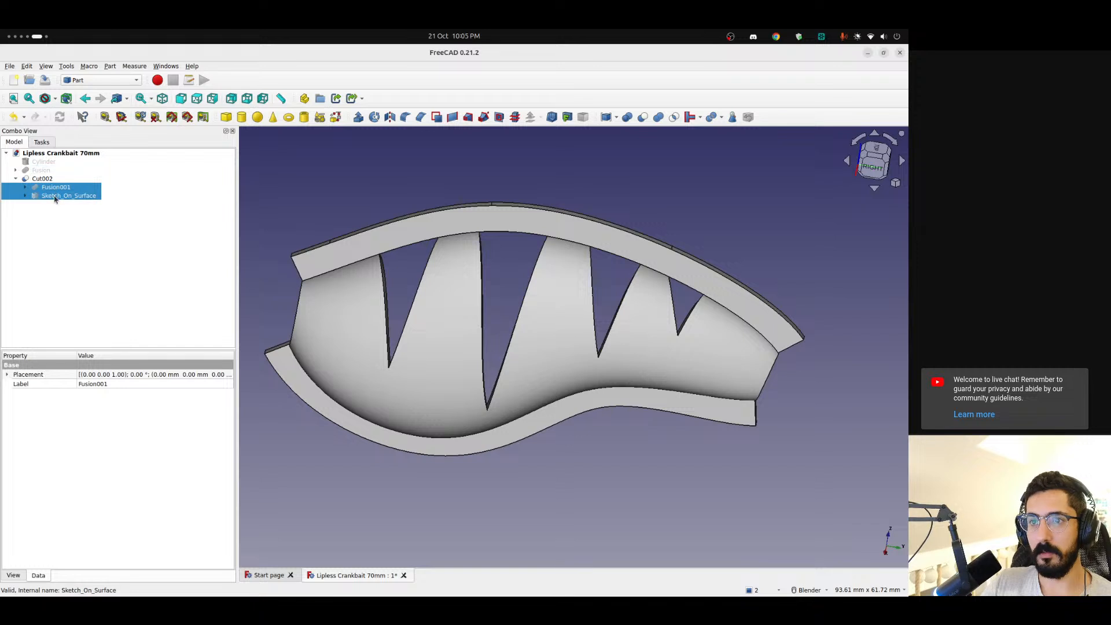
pyautogui.click(53, 197)
pyautogui.click(42, 180)
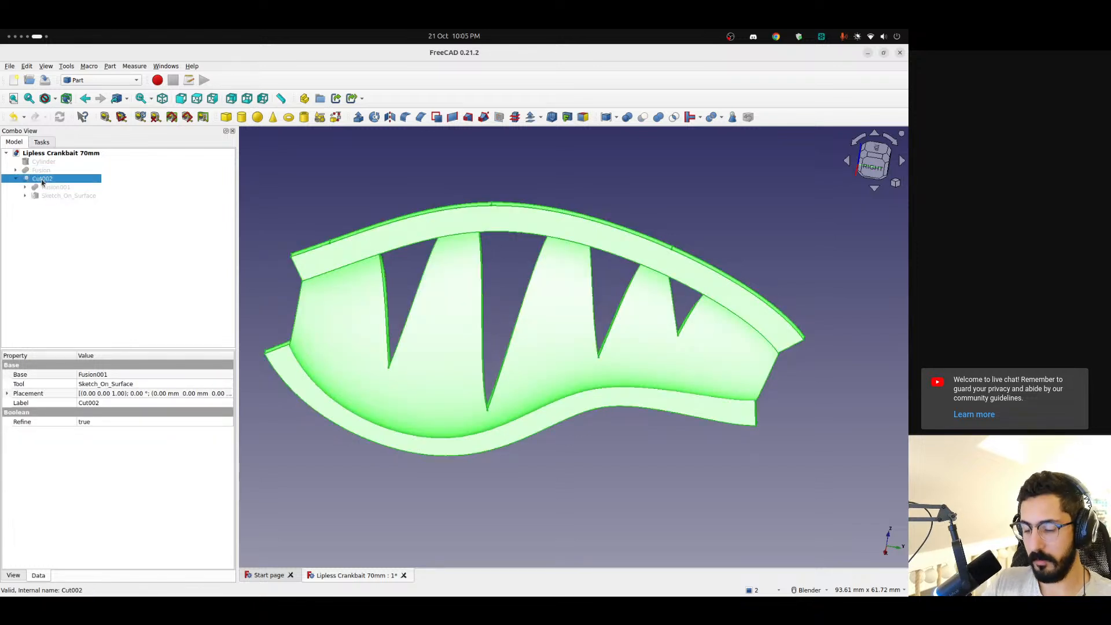
pyautogui.press('Delete')
# Open Mapped_Sketch for editing, rotate it so the stripes point downward, and delete triangle lines 5-Line through 14-Line
pyautogui.click(15, 188)
pyautogui.doubleClick(54, 195)
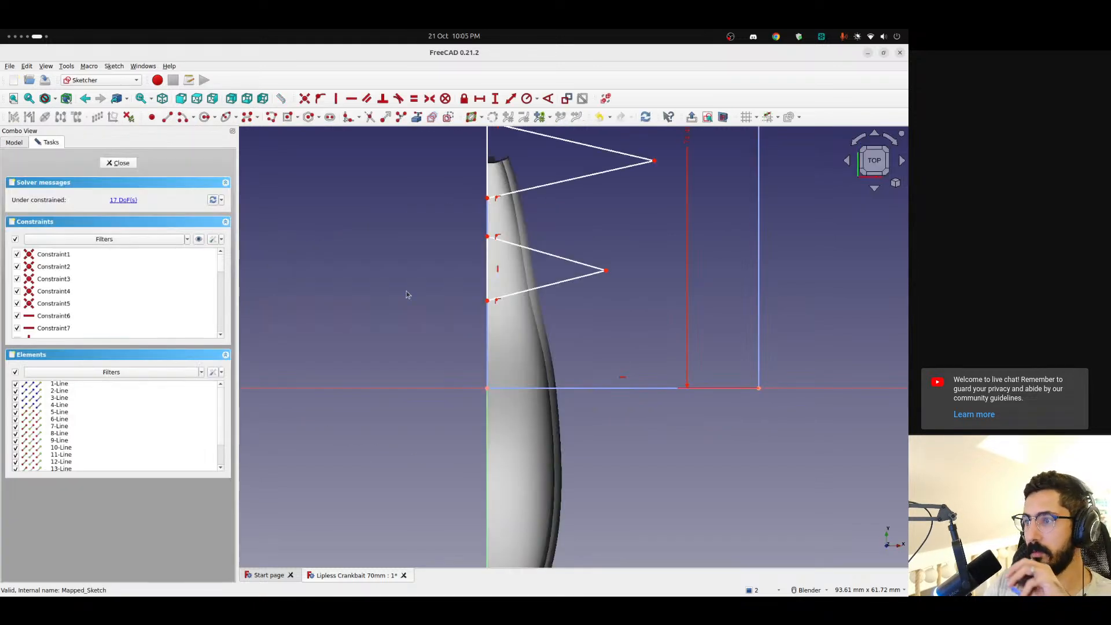
pyautogui.scroll(-3, 634, 287)
pyautogui.click(894, 141)
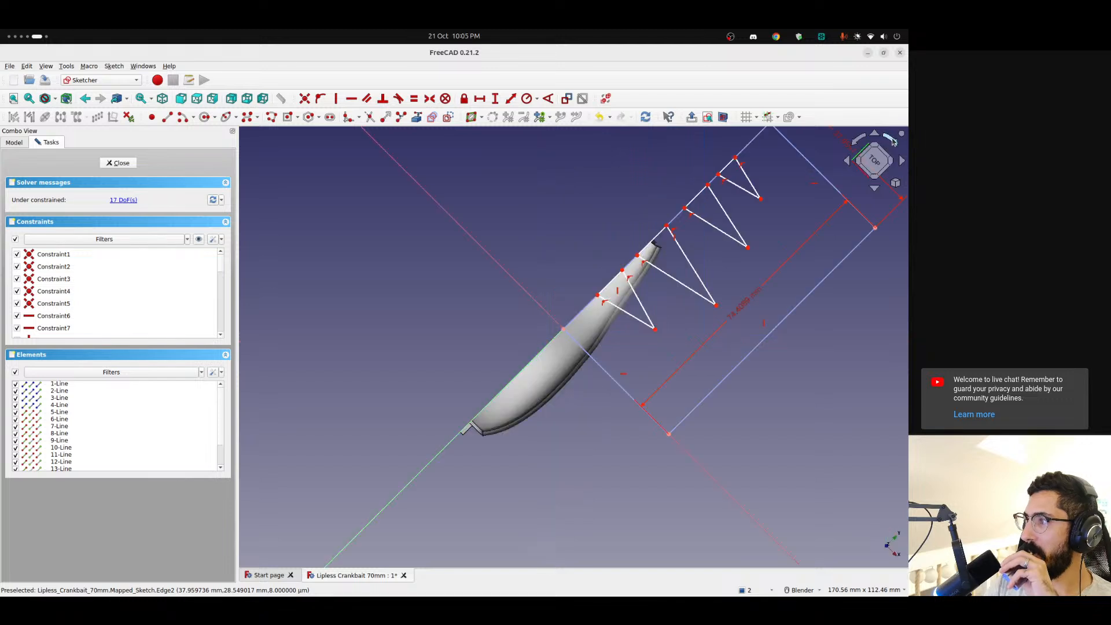
pyautogui.click(895, 142)
pyautogui.scroll(4, 514, 355)
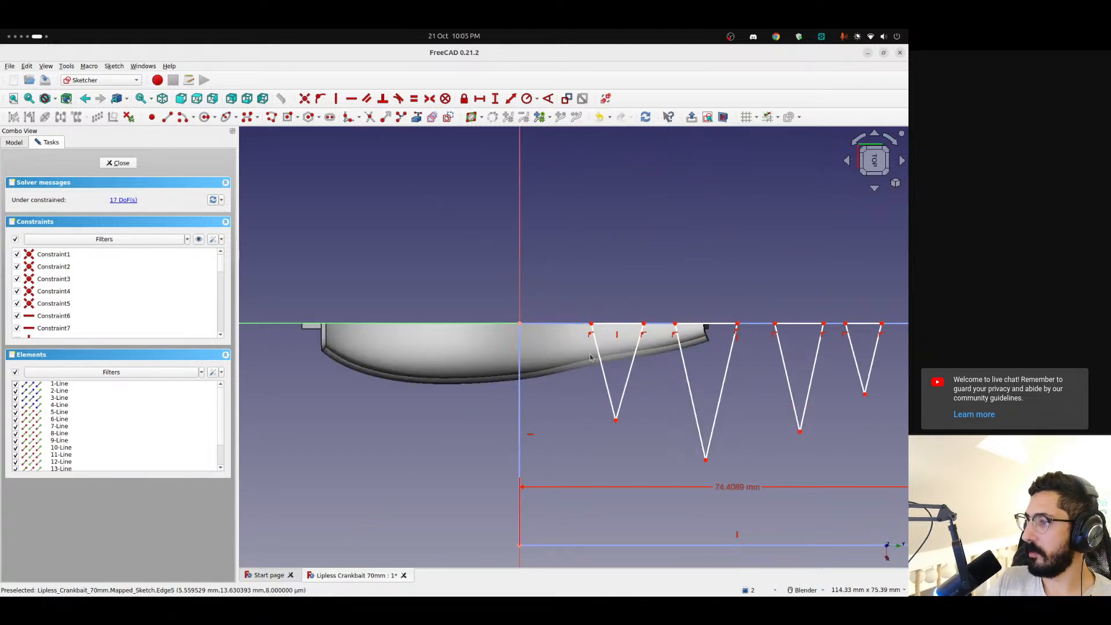
pyautogui.keyDown('shift'); pyautogui.moveTo(513, 355); pyautogui.dragTo(389, 342, button='middle'); pyautogui.keyUp('shift')
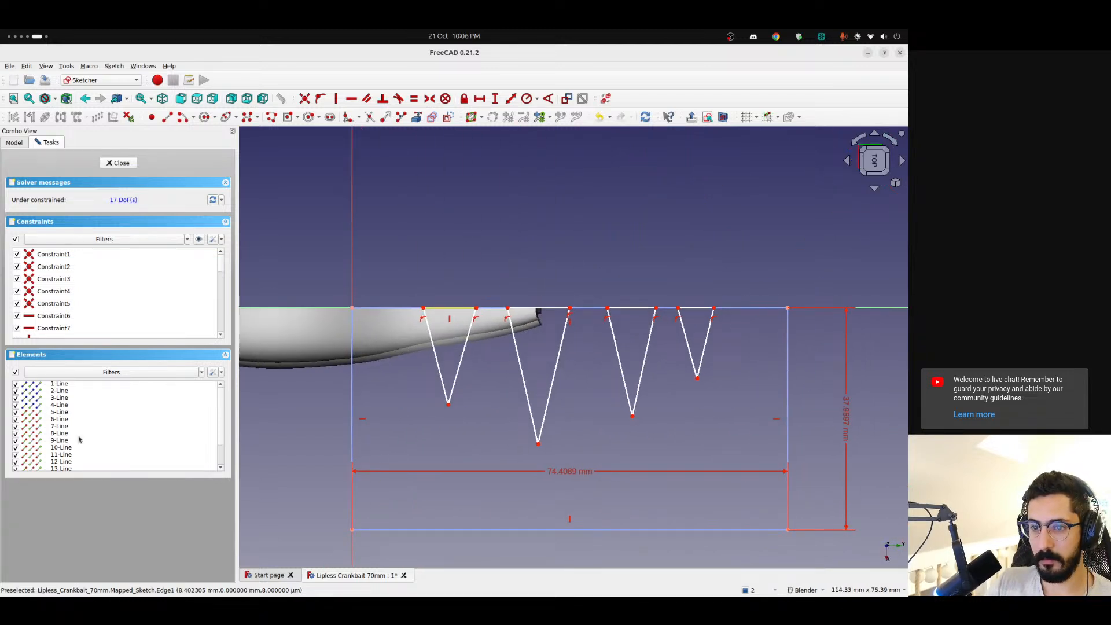
pyautogui.click(29, 412)
pyautogui.scroll(-2, 35, 417)
pyautogui.keyDown('shift'); pyautogui.click(87, 449); pyautogui.keyUp('shift')
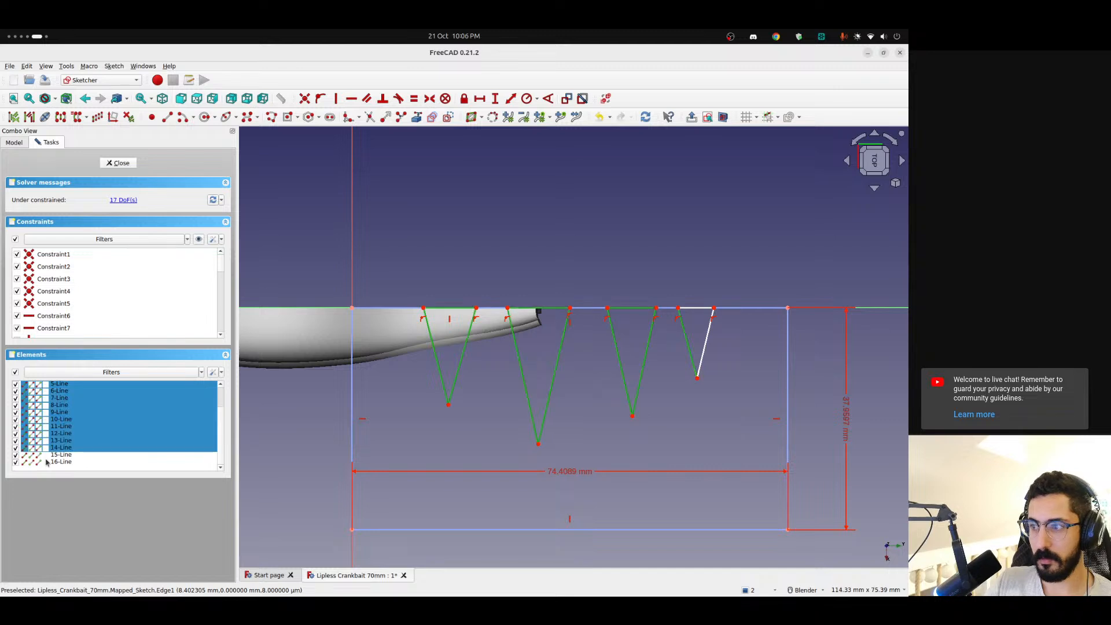
pyautogui.press('Delete')
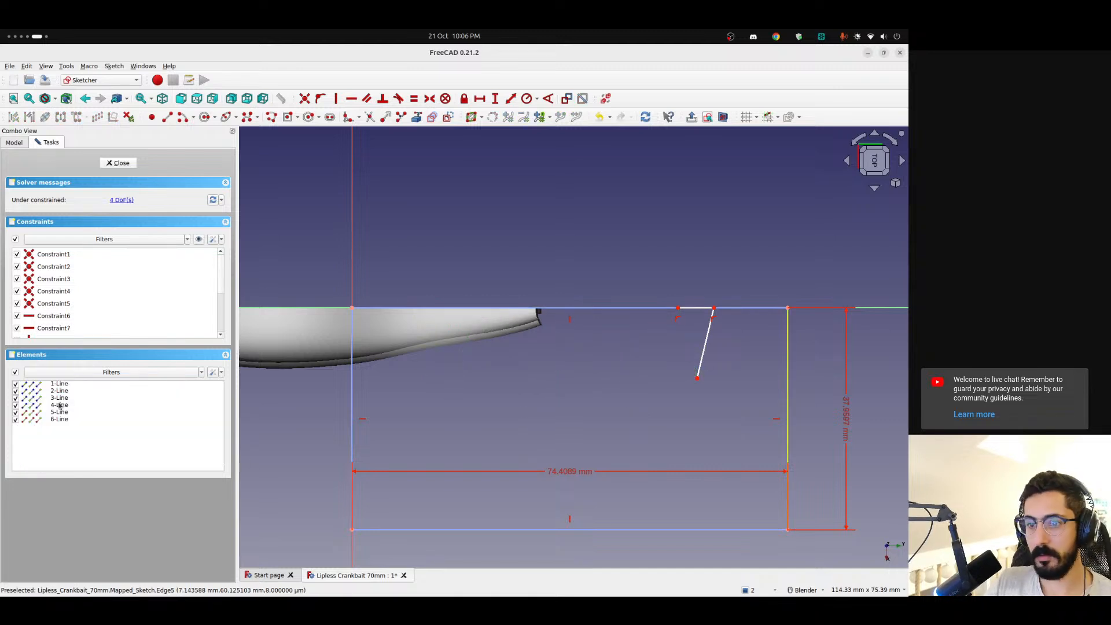
# Delete the two remaining lines of the last triangle, leaving only the construction rectangle in the sketch
pyautogui.click(29, 412)
pyautogui.keyDown('shift'); pyautogui.click(35, 418); pyautogui.keyUp('shift')
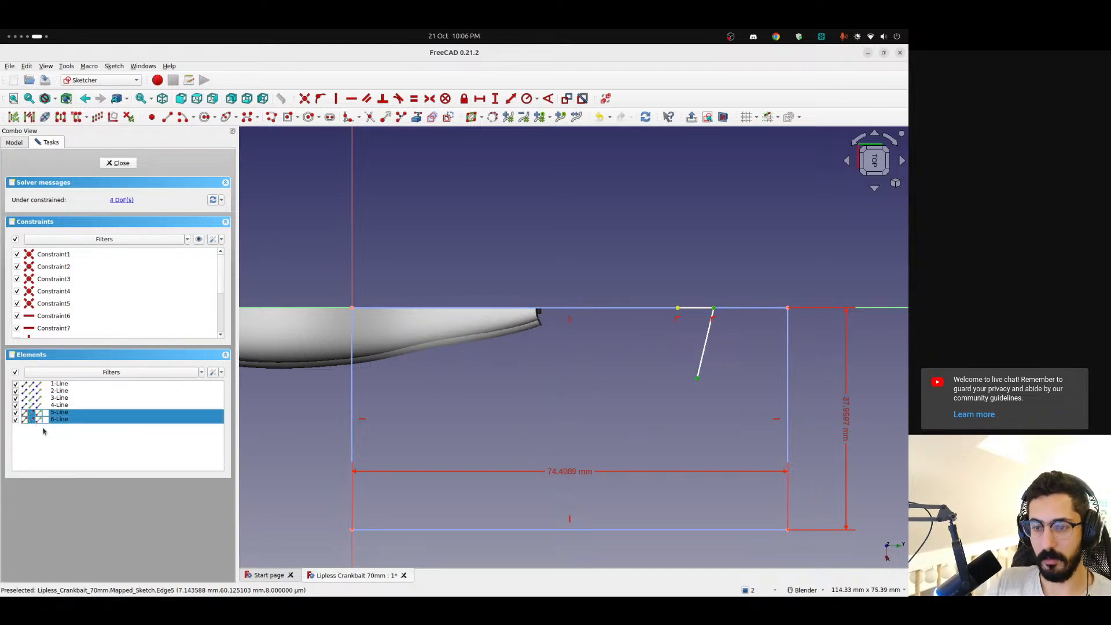
pyautogui.click(39, 437)
pyautogui.click(32, 422)
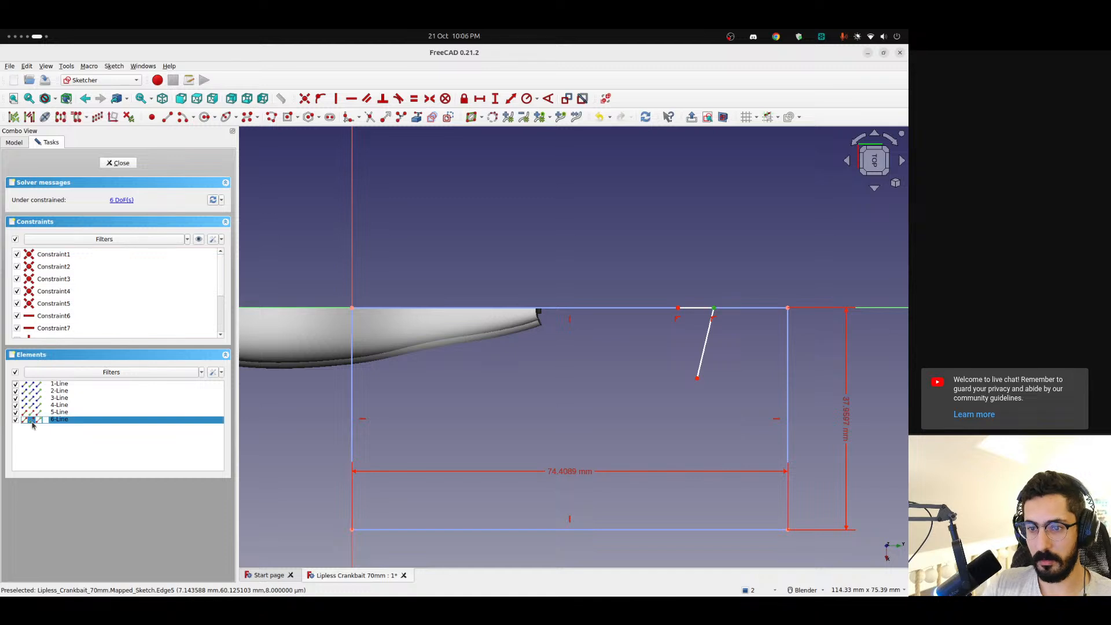
pyautogui.click(32, 422)
pyautogui.click(36, 419)
pyautogui.click(36, 419)
pyautogui.click(36, 419)
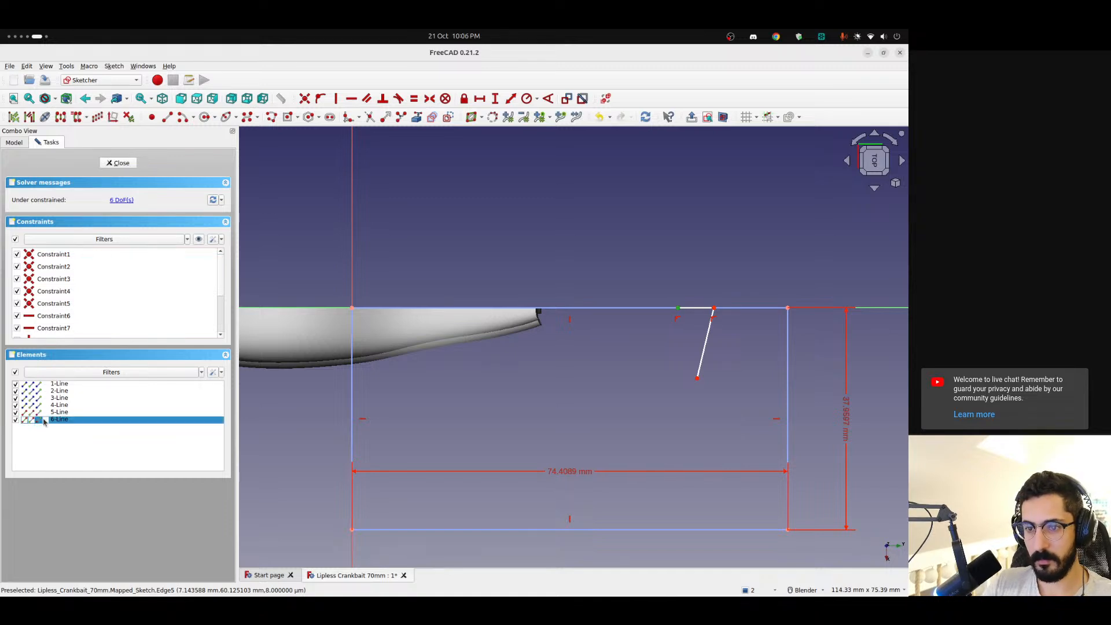
pyautogui.click(38, 420)
pyautogui.click(709, 343)
pyautogui.press('Delete')
pyautogui.click(694, 307)
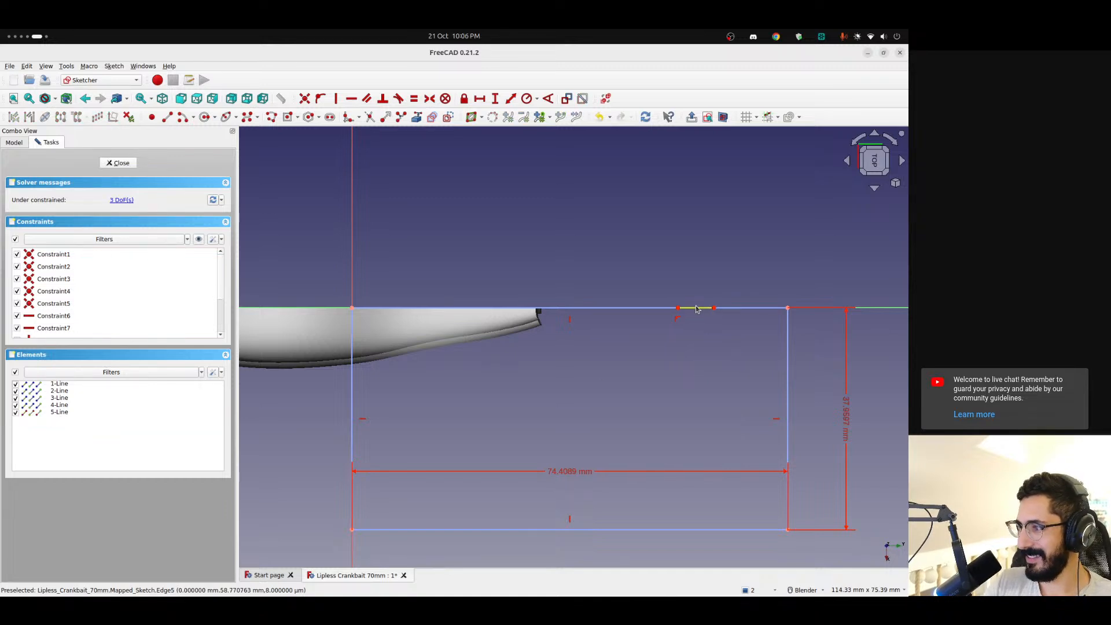
pyautogui.press('Delete')
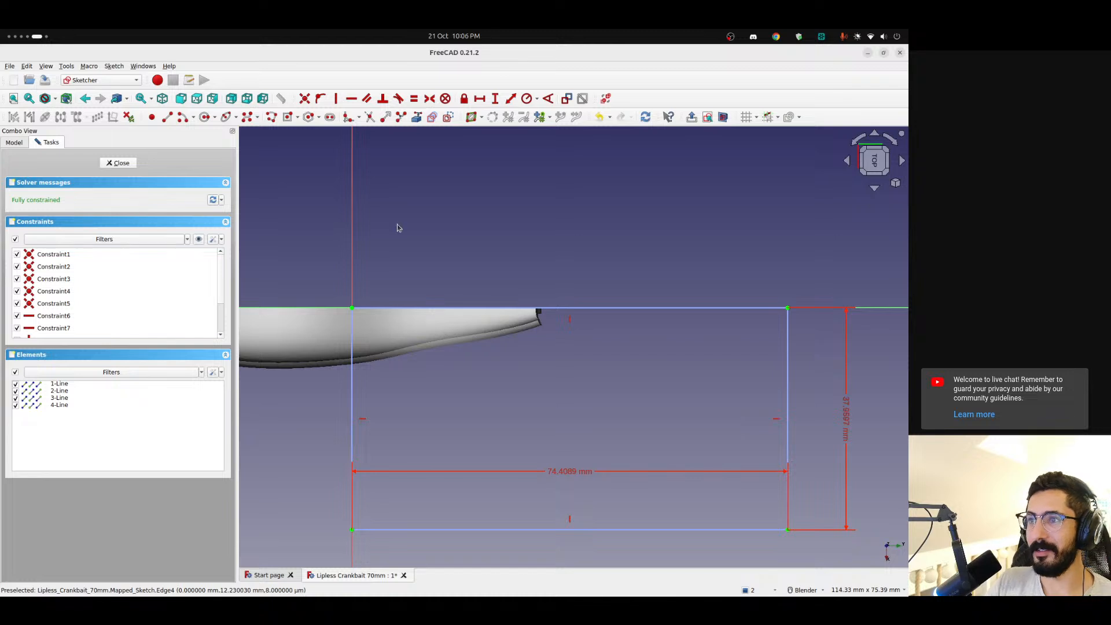
# Draw a wavy pointed stripe as a B-spline by knots, with ends on the rectangle's edge about 16 mm and 19 mm from the origin
pyautogui.click(257, 117)
pyautogui.click(276, 151)
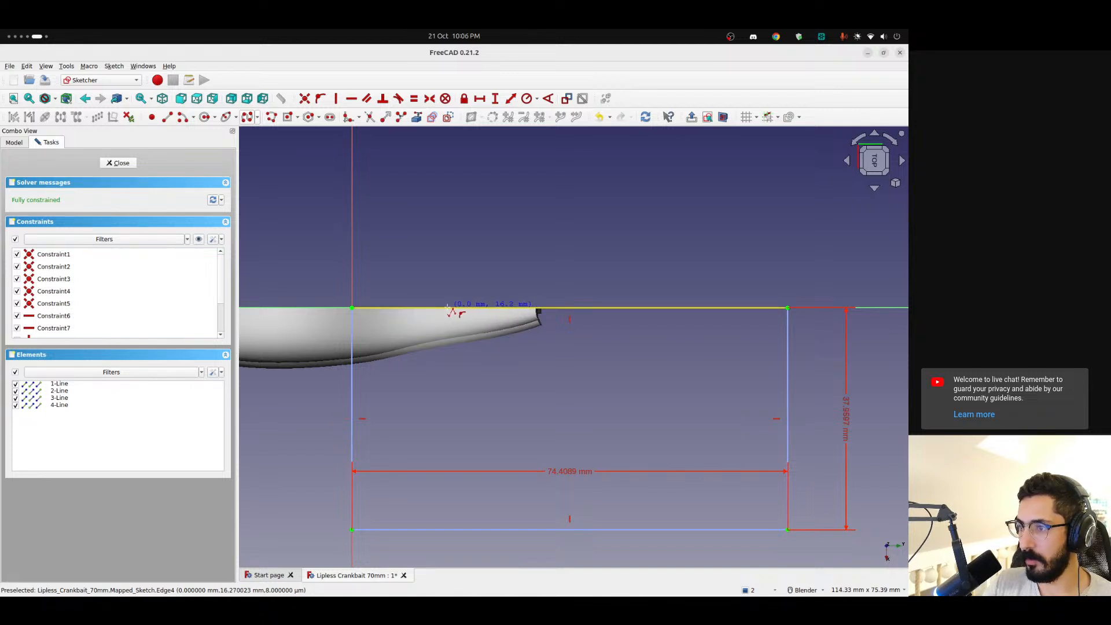
pyautogui.click(447, 307)
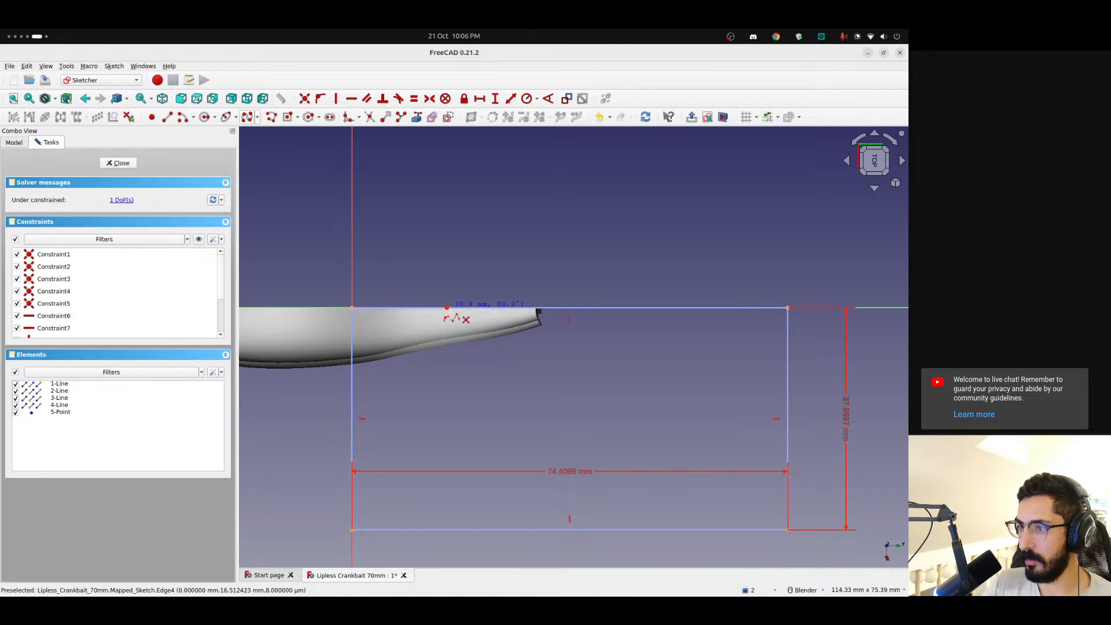
pyautogui.click(454, 373)
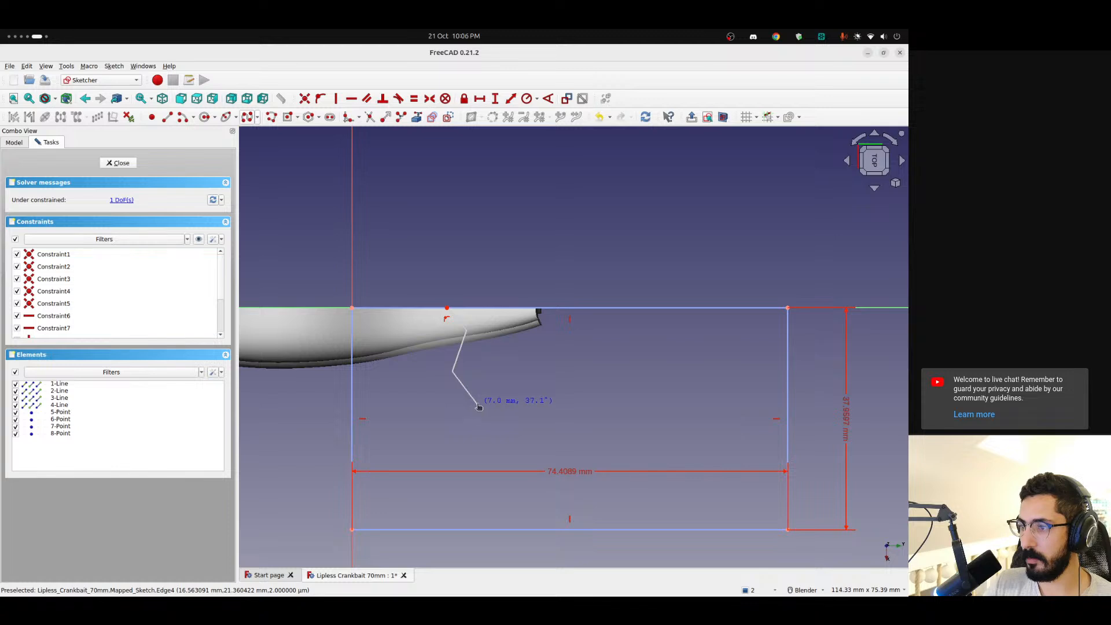
pyautogui.click(467, 369)
pyautogui.click(483, 331)
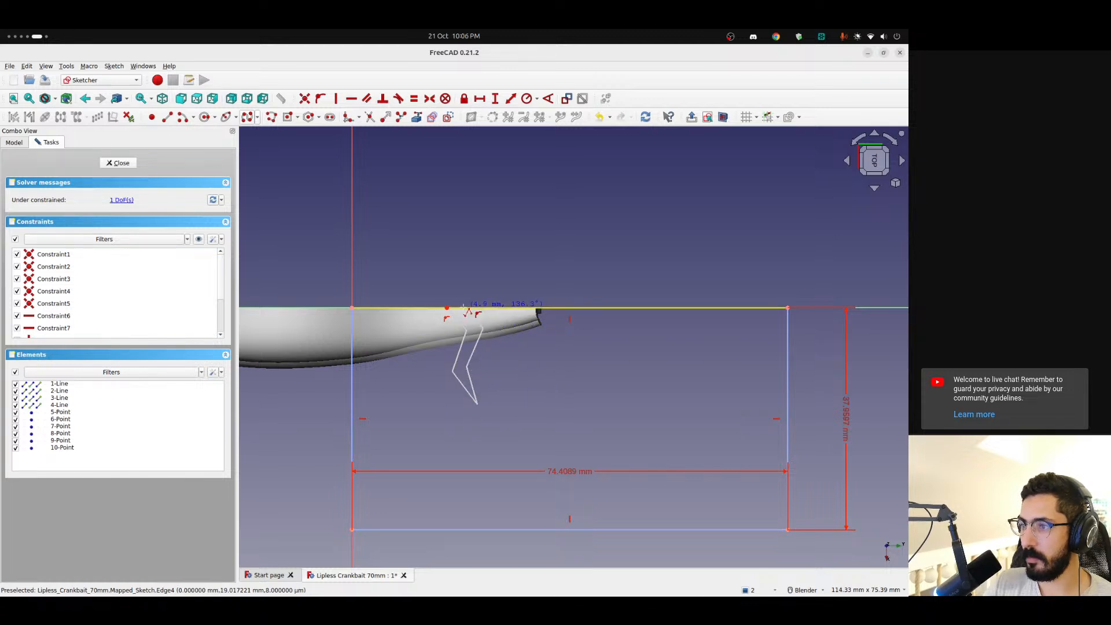
pyautogui.click(463, 307)
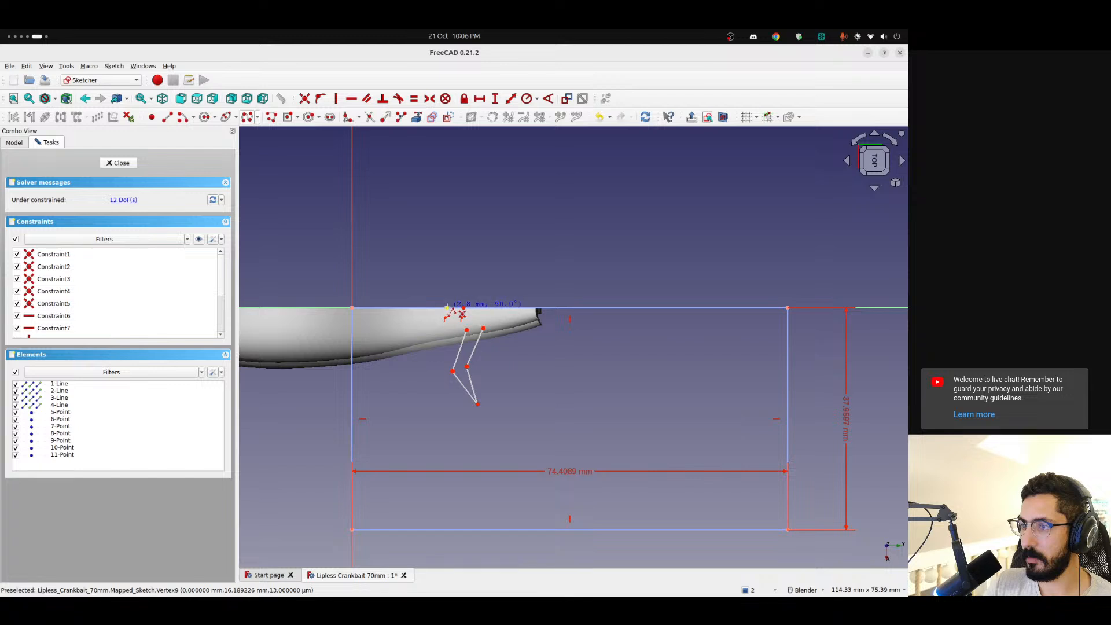
pyautogui.rightClick(477, 262)
pyautogui.rightClick(521, 398)
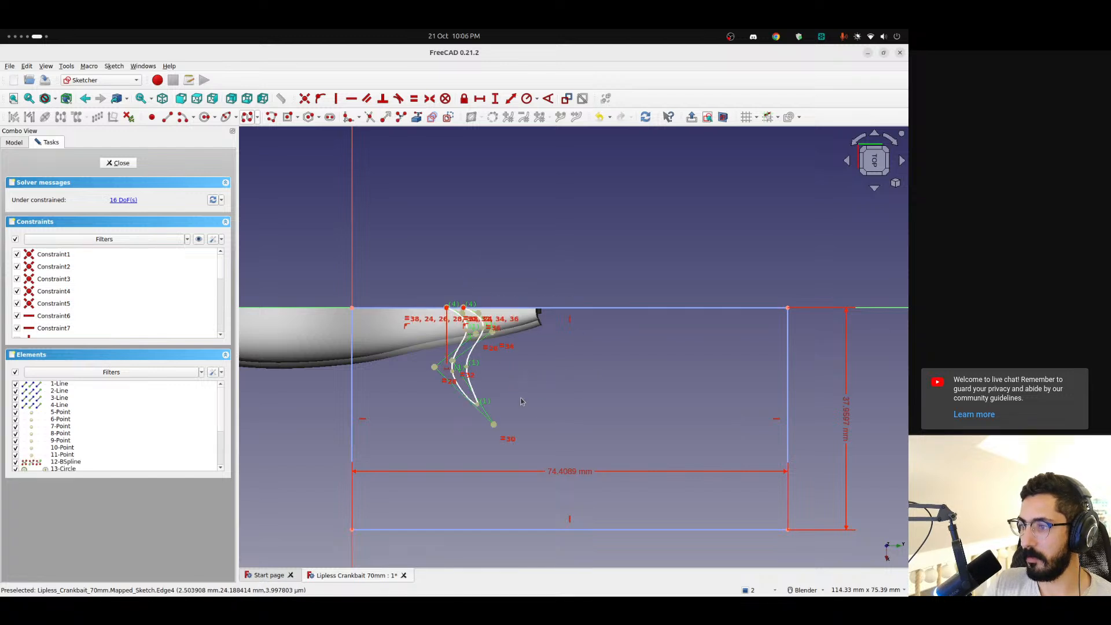
# Adjust the stripe's tip, close its open end with a straight line along the rectangle's edge, and exit to check it on the shell
pyautogui.moveTo(479, 408); pyautogui.dragTo(469, 371)
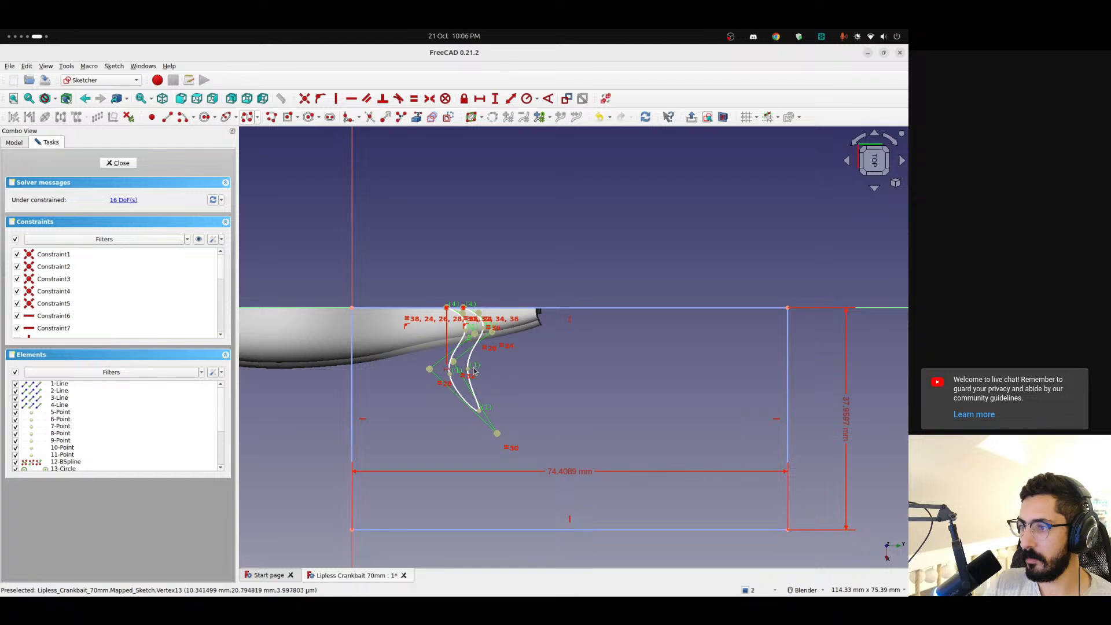
pyautogui.scroll(3, 489, 279)
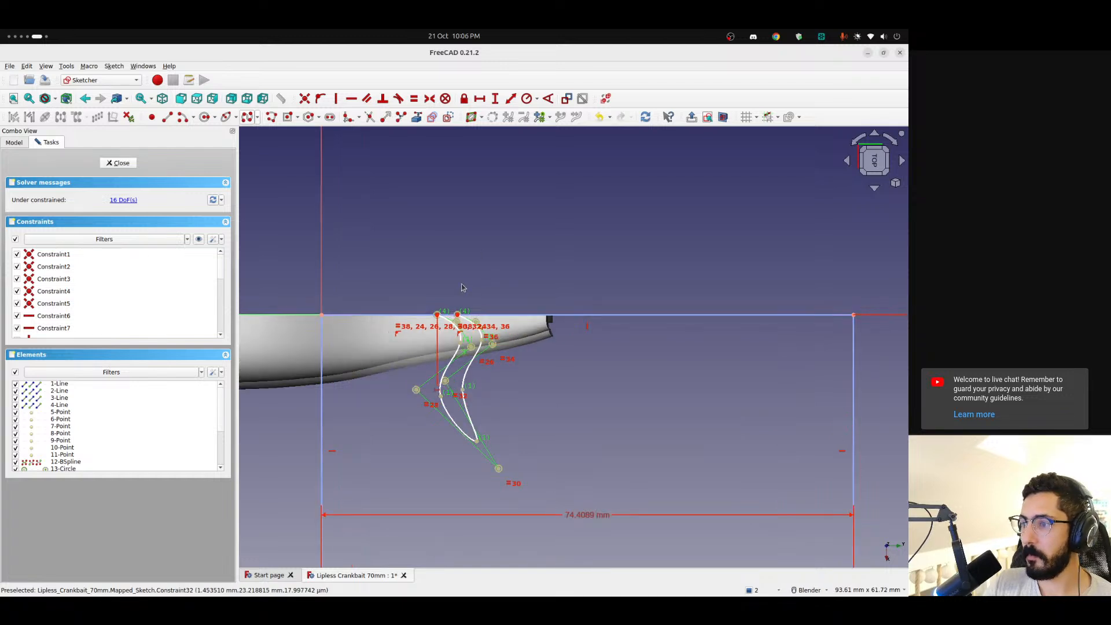
pyautogui.click(434, 321)
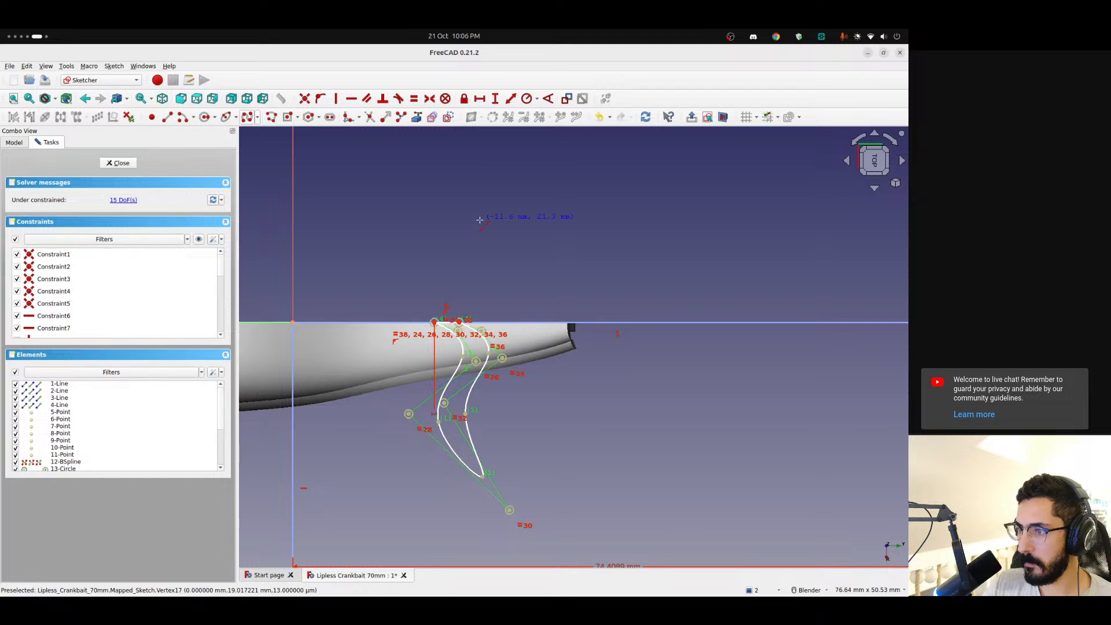
pyautogui.press('Escape')
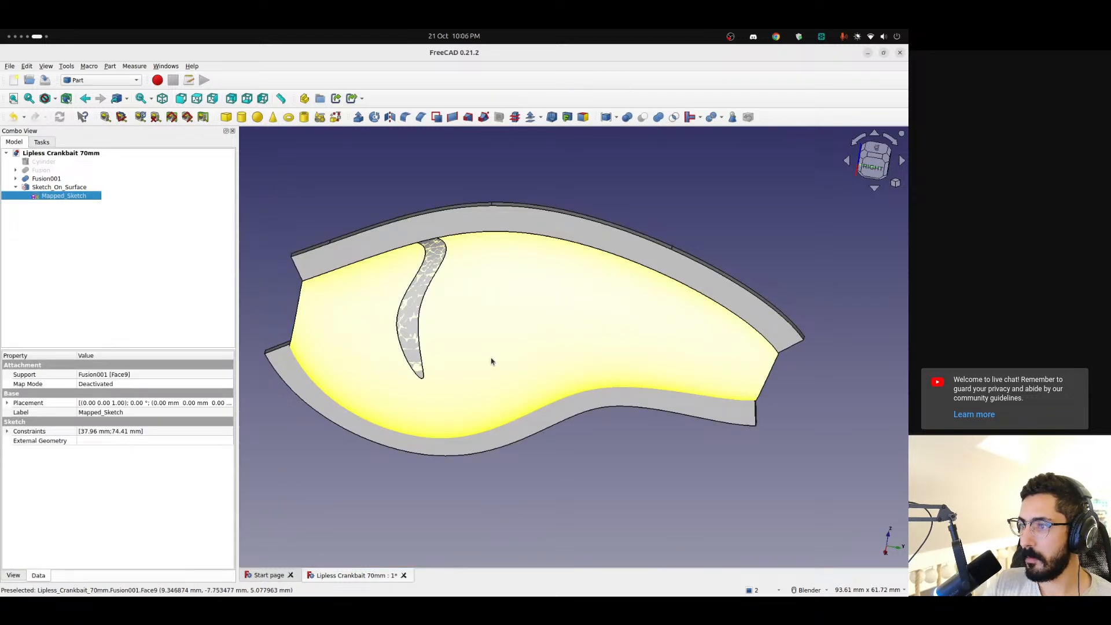
pyautogui.moveTo(339, 472)
pyautogui.mouseDown(button='middle')
pyautogui.moveTo(404, 484)
pyautogui.moveTo(446, 461)
pyautogui.moveTo(461, 409)
pyautogui.moveTo(377, 463)
pyautogui.mouseUp(button='middle')
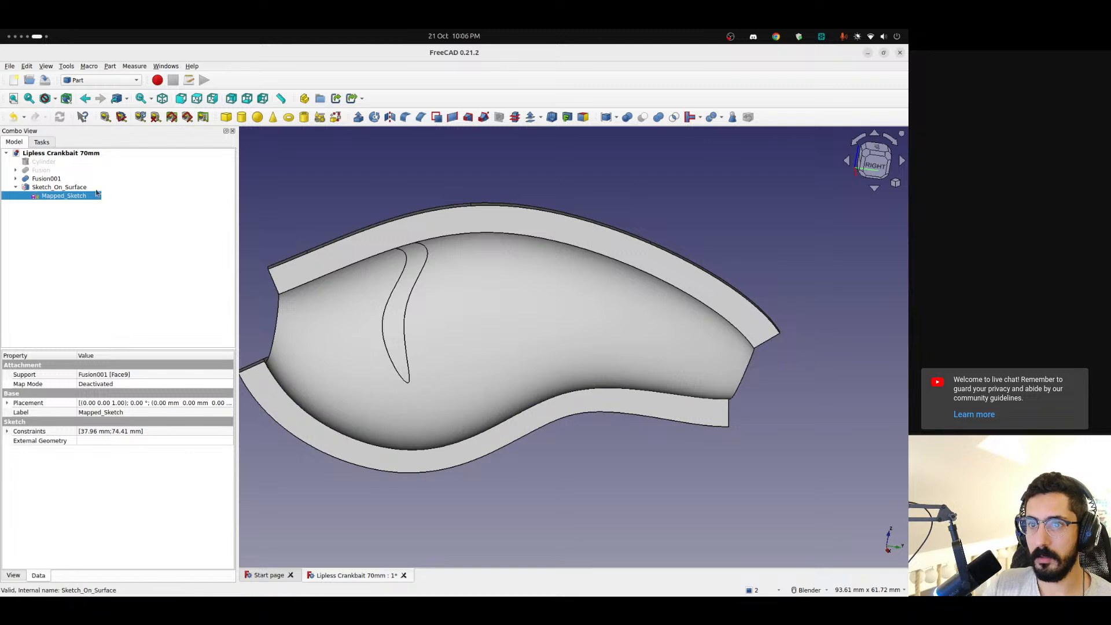
# Reopen Mapped_Sketch and draw a pointed B-spline branch with both ends on the stripe's outer curve, curving away from its tip
pyautogui.doubleClick(50, 197)
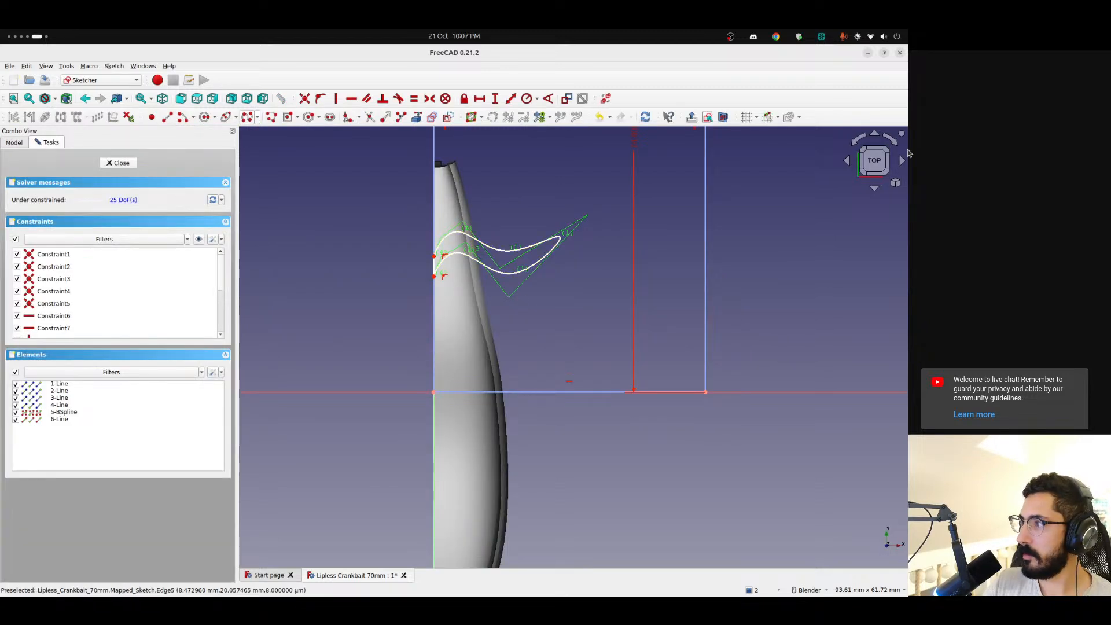
pyautogui.click(891, 140)
pyautogui.scroll(3, 489, 315)
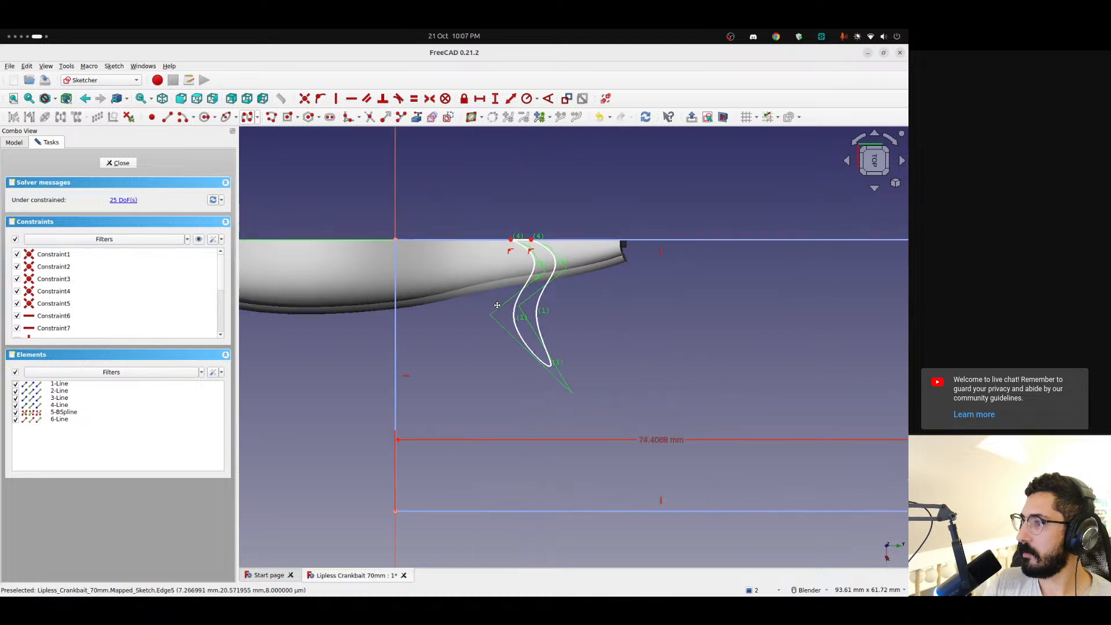
pyautogui.keyDown('shift'); pyautogui.moveTo(466, 306); pyautogui.dragTo(440, 307, button='middle'); pyautogui.keyUp('shift')
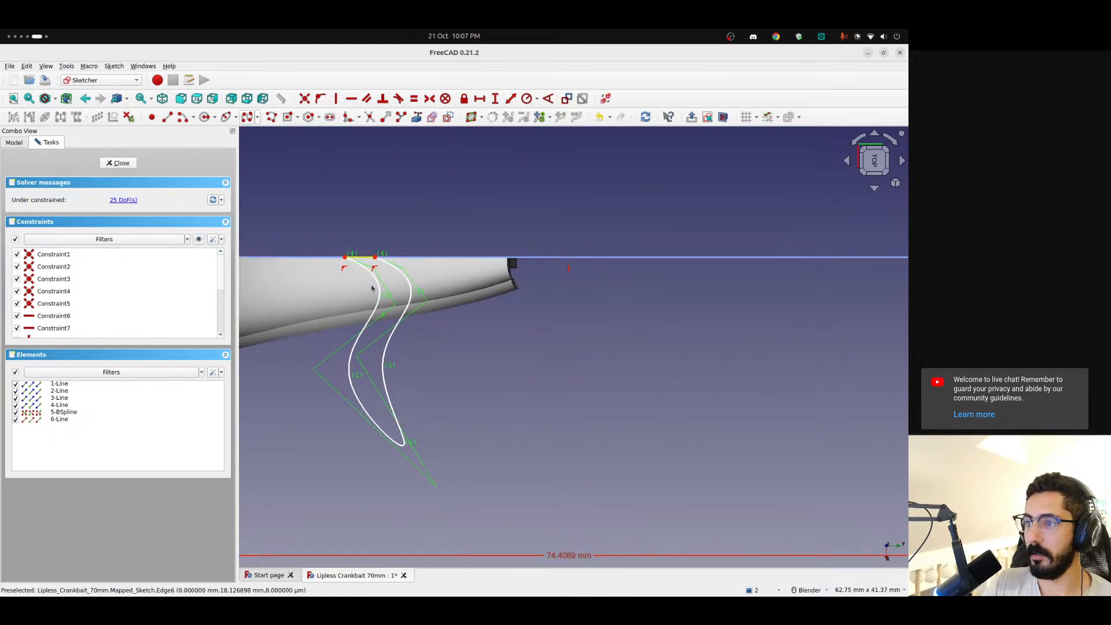
pyautogui.click(247, 117)
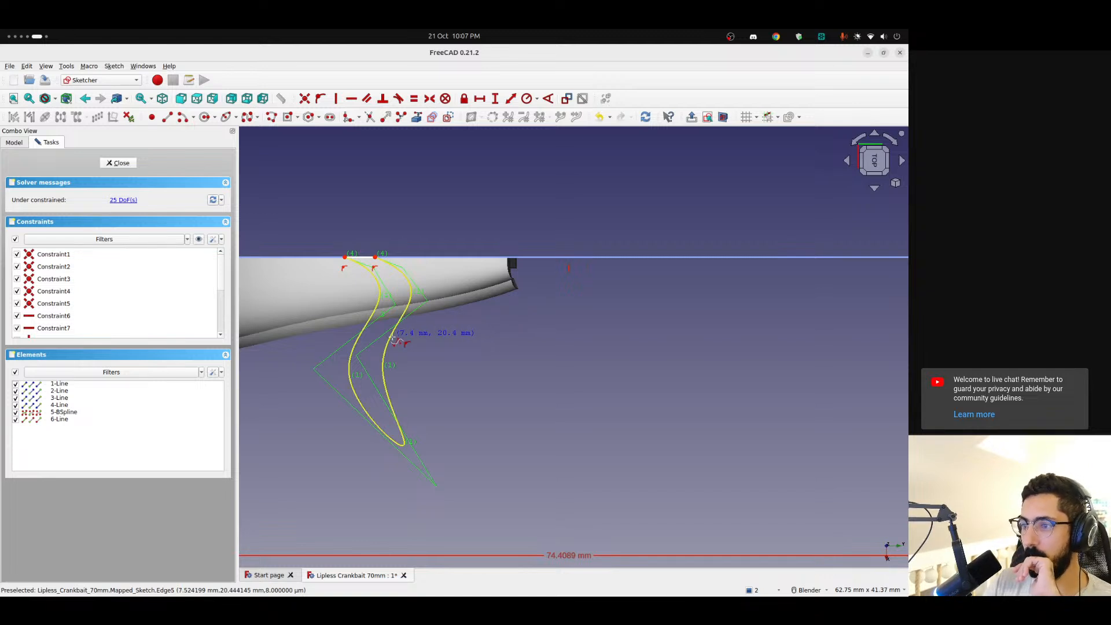
pyautogui.click(354, 389)
pyautogui.click(319, 399)
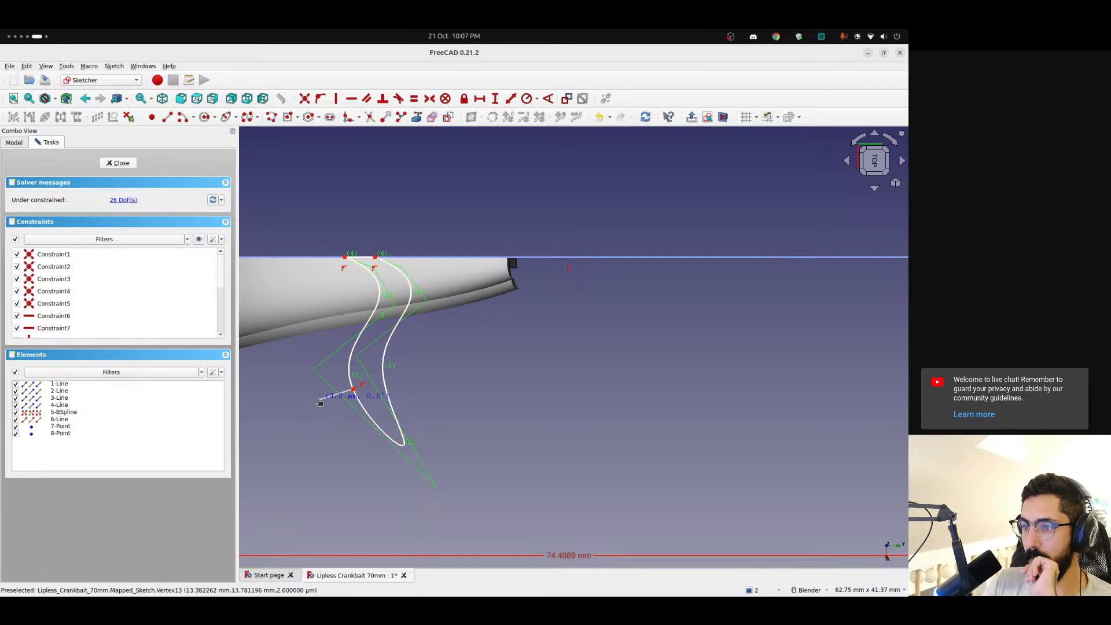
pyautogui.click(295, 445)
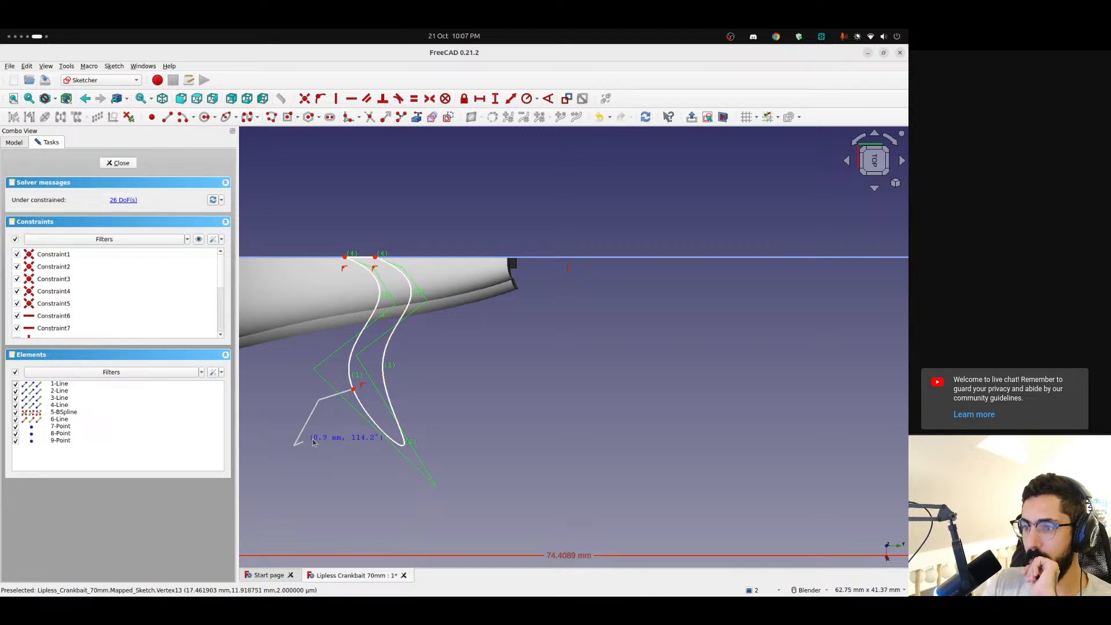
pyautogui.click(328, 414)
pyautogui.click(359, 399)
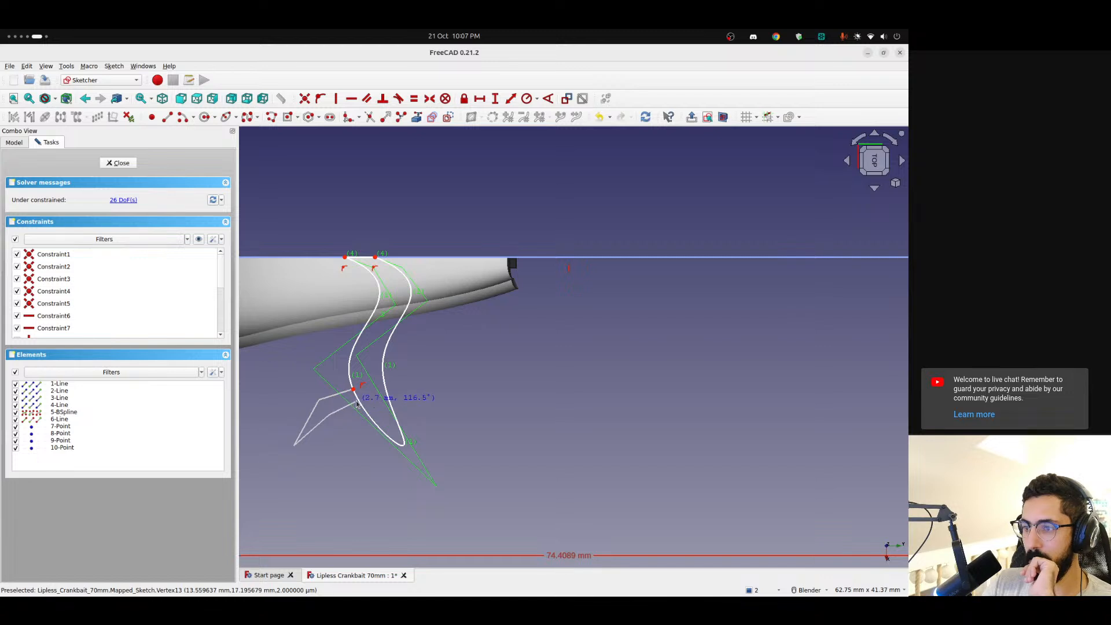
pyautogui.rightClick(403, 379)
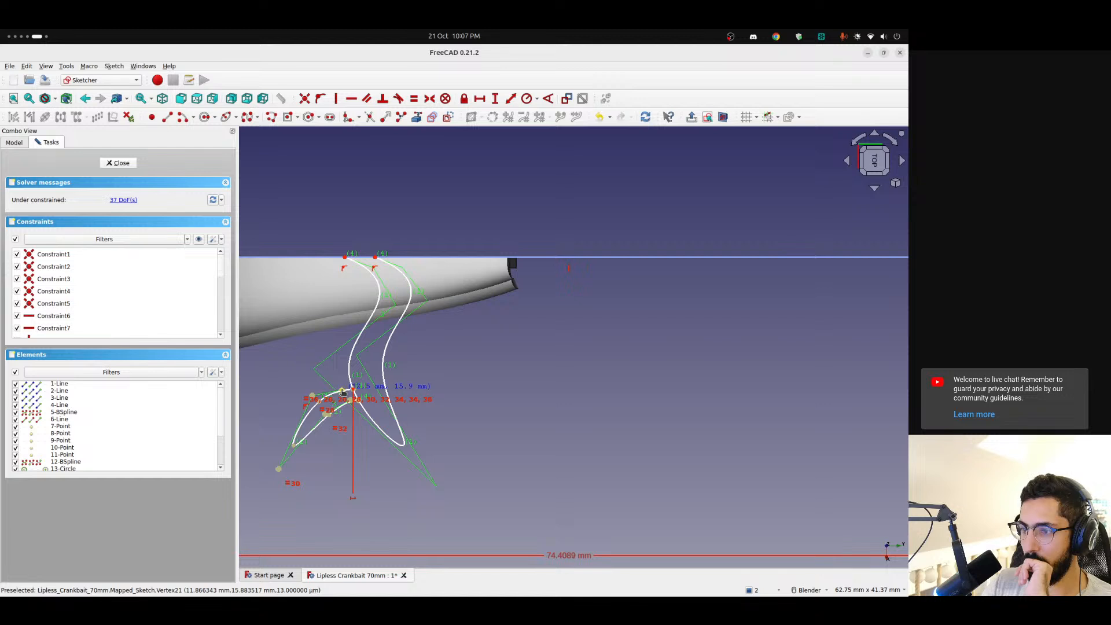
# Trim the segment of the stripe's outer curve between the two ends of the branch
pyautogui.scroll(5, 342, 391)
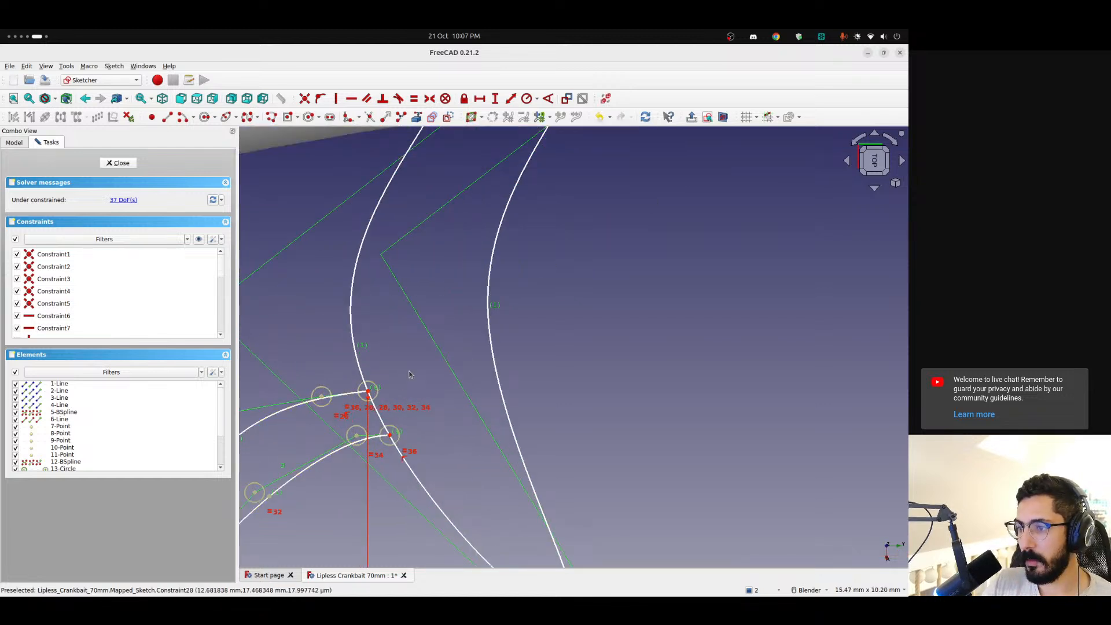
pyautogui.keyDown('shift'); pyautogui.moveTo(409, 375); pyautogui.dragTo(462, 309, button='middle'); pyautogui.keyUp('shift')
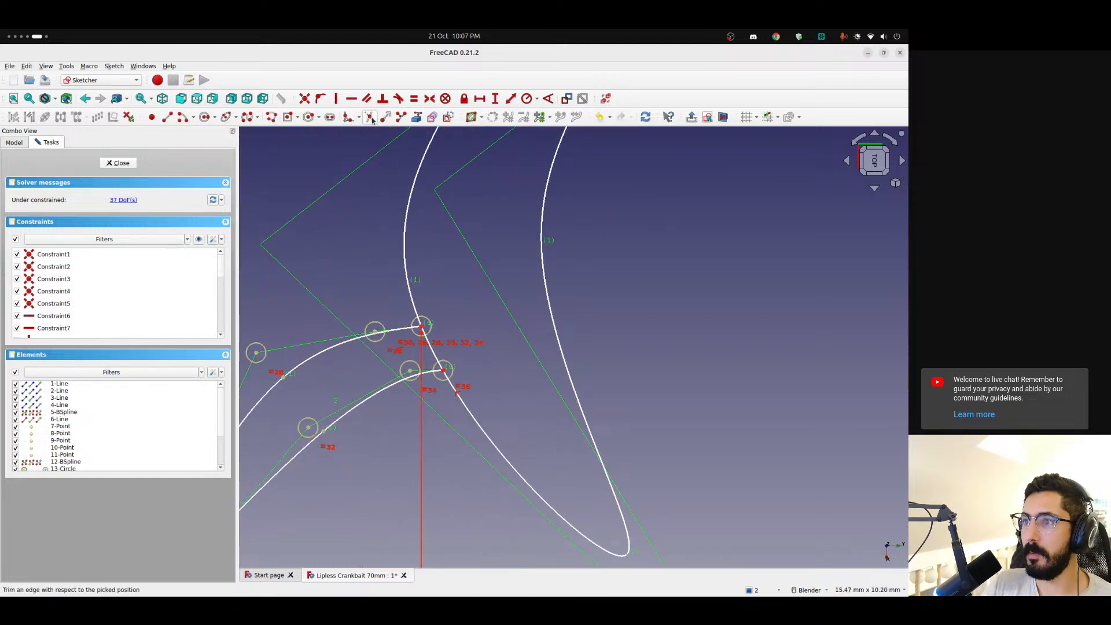
pyautogui.click(370, 118)
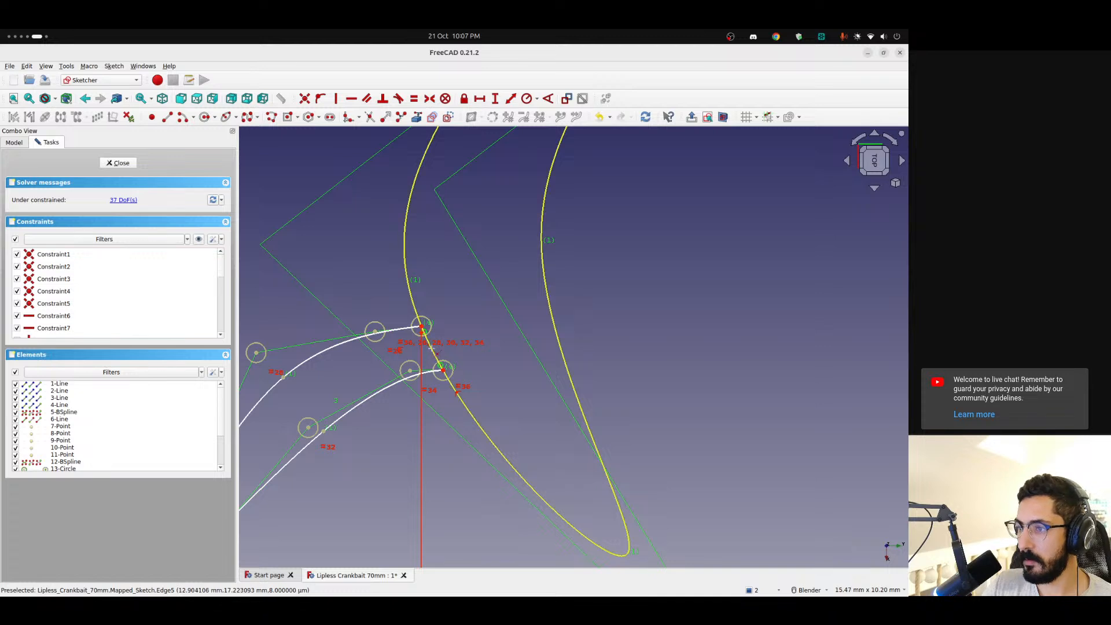
pyautogui.click(446, 350)
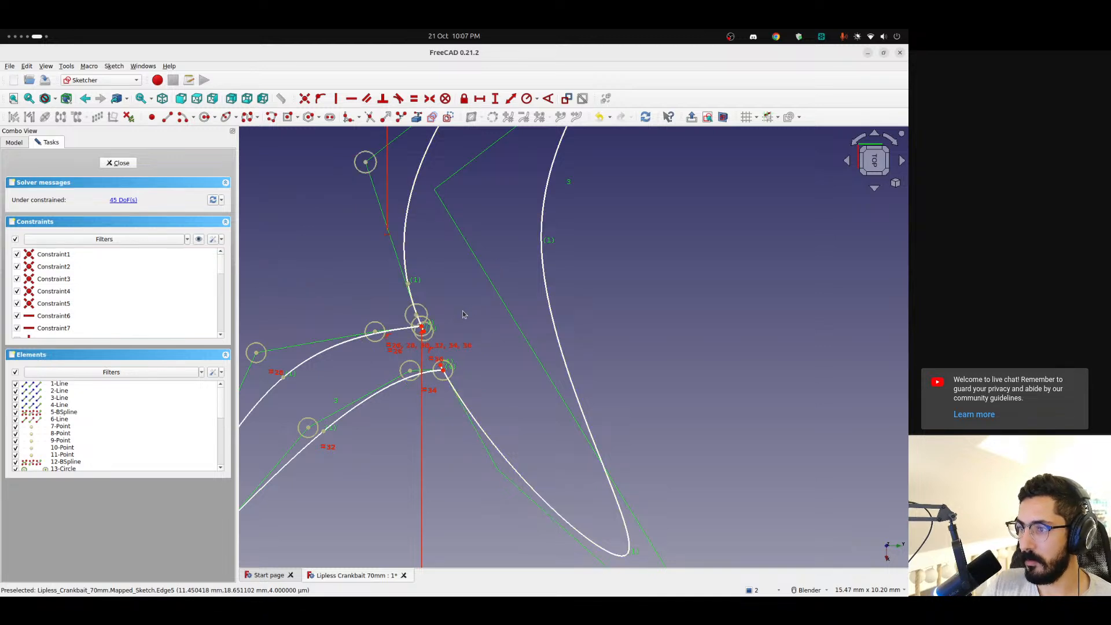
# Join the branch's two ends to the stripe's trimmed curve ends with coincident constraints
pyautogui.scroll(6, 439, 321)
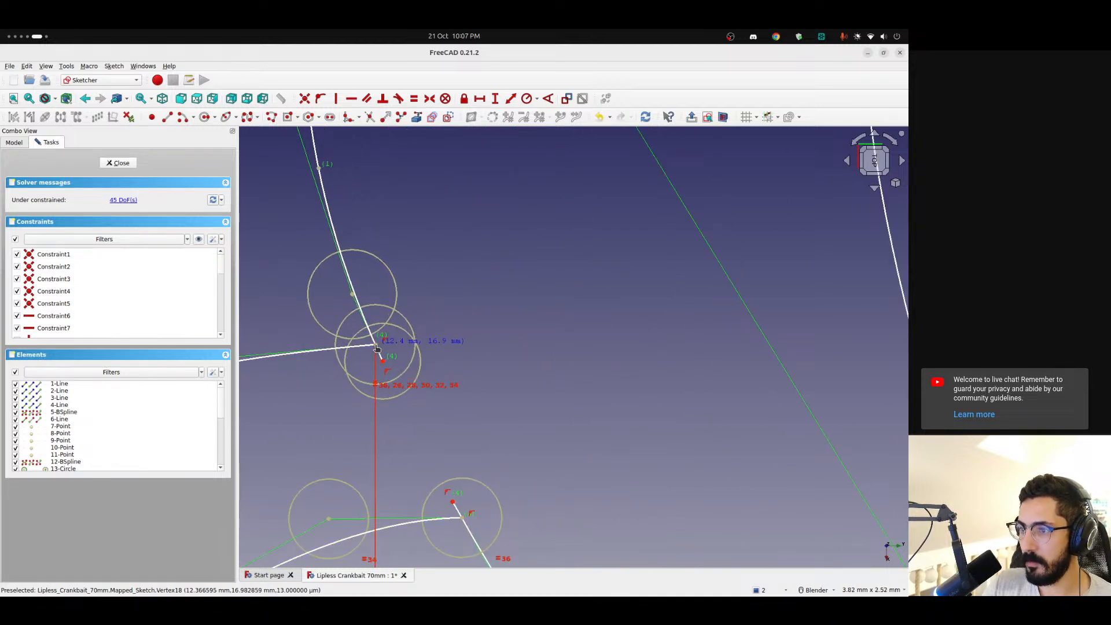
pyautogui.moveTo(376, 348); pyautogui.dragTo(381, 347)
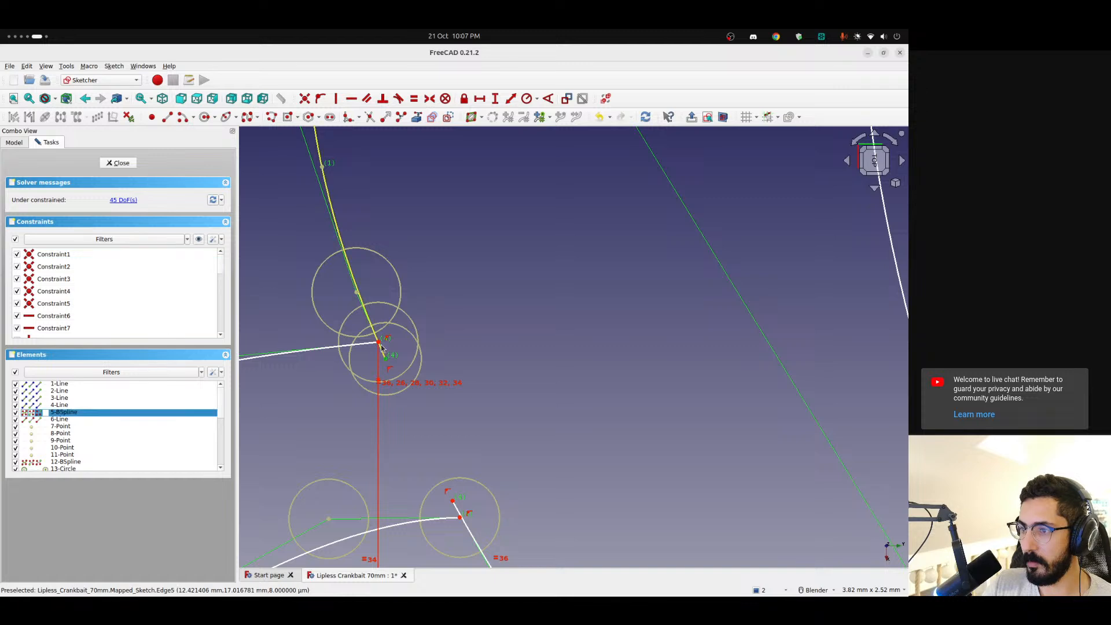
pyautogui.click(381, 348)
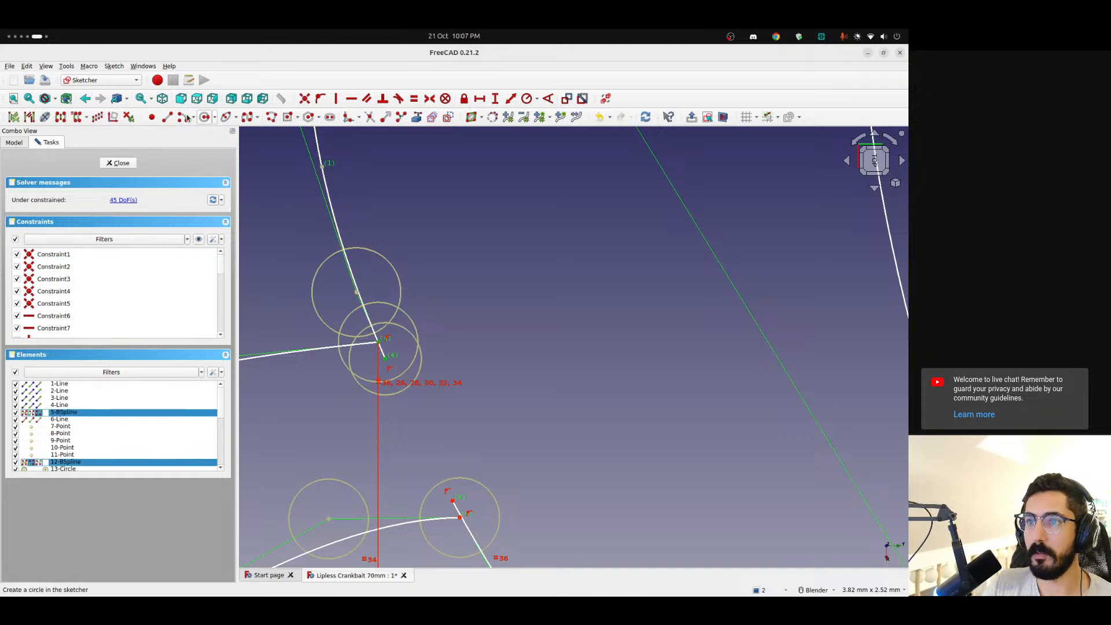
pyautogui.click(306, 100)
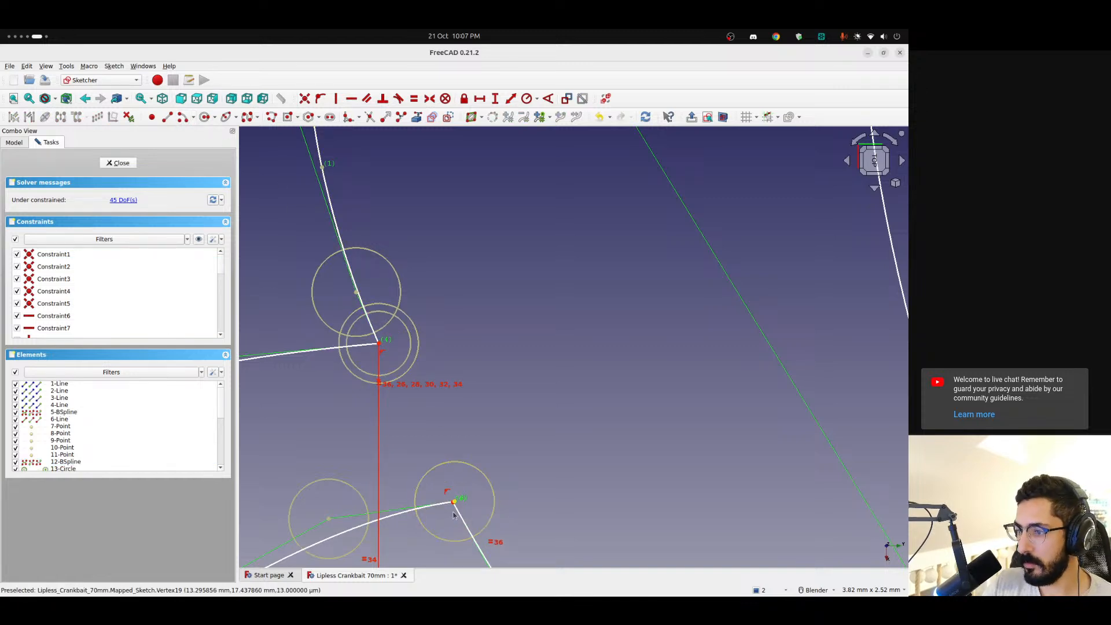
pyautogui.moveTo(454, 515); pyautogui.dragTo(425, 471)
pyautogui.click(421, 474)
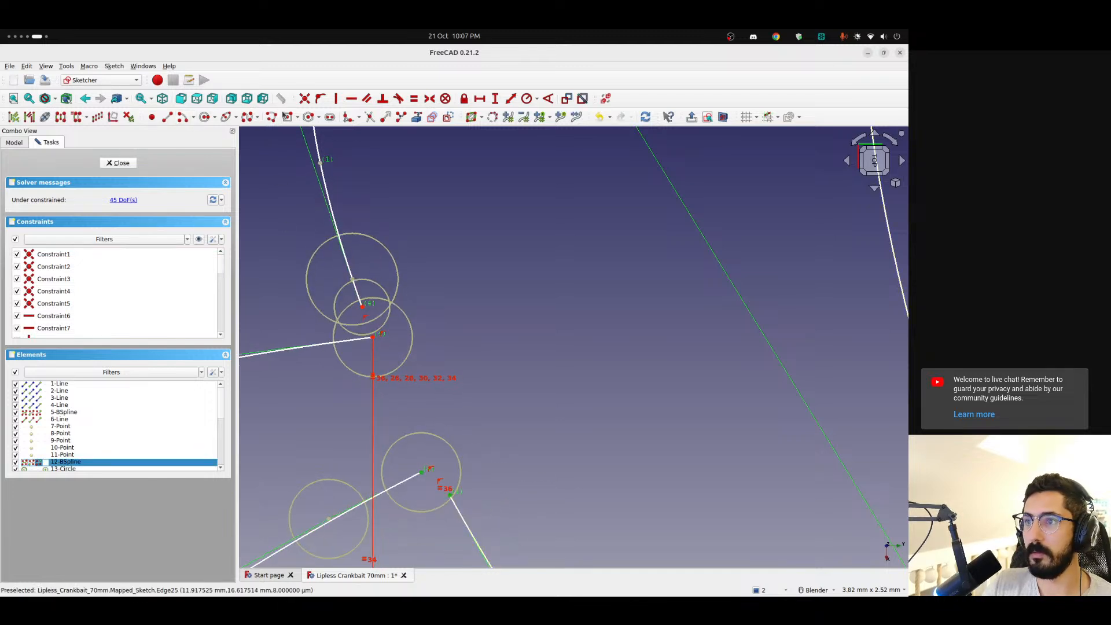
pyautogui.click(305, 98)
pyautogui.scroll(-5, 428, 411)
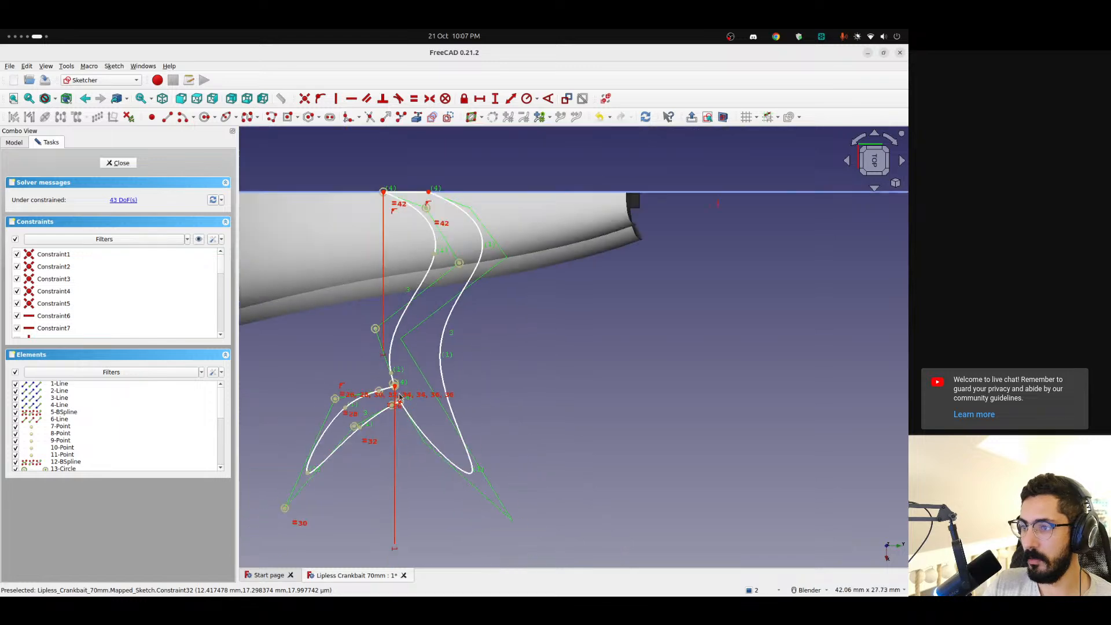
# Reshape the fork by repositioning its two joined corners and the stripe's nearby B-spline control point
pyautogui.scroll(2, 457, 367)
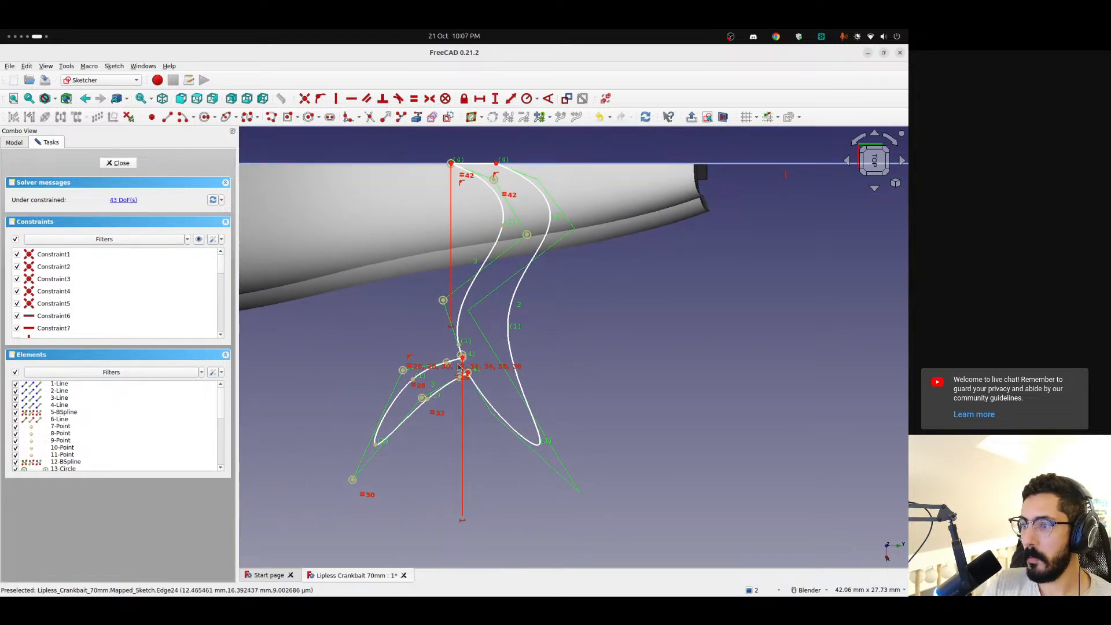
pyautogui.scroll(3, 463, 359)
pyautogui.scroll(5, 462, 358)
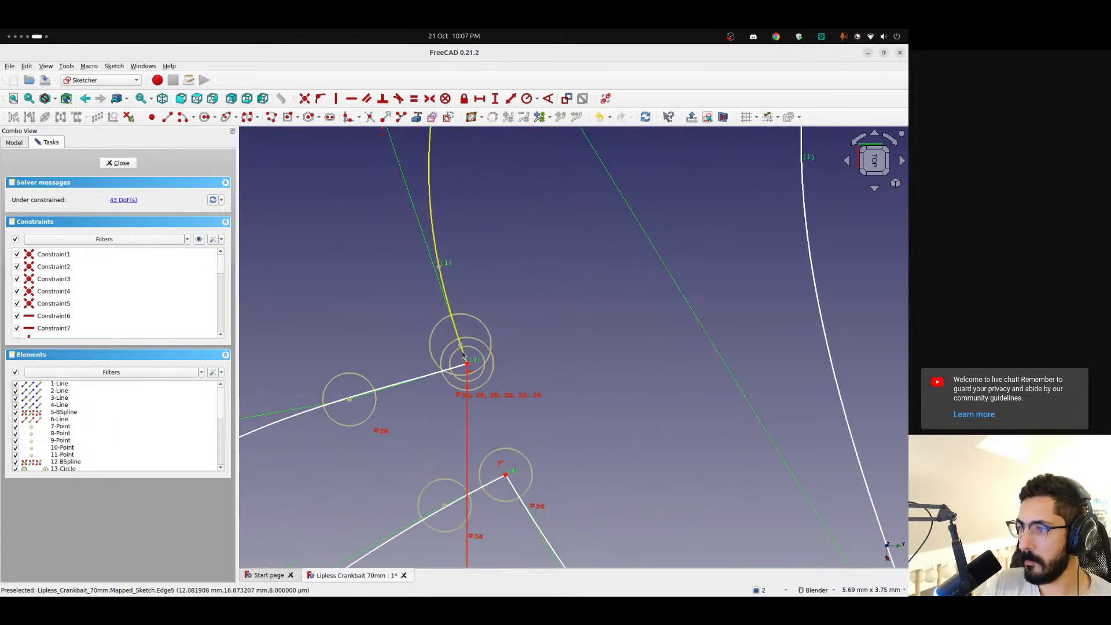
pyautogui.moveTo(460, 346); pyautogui.dragTo(439, 298)
pyautogui.moveTo(466, 367); pyautogui.dragTo(460, 323)
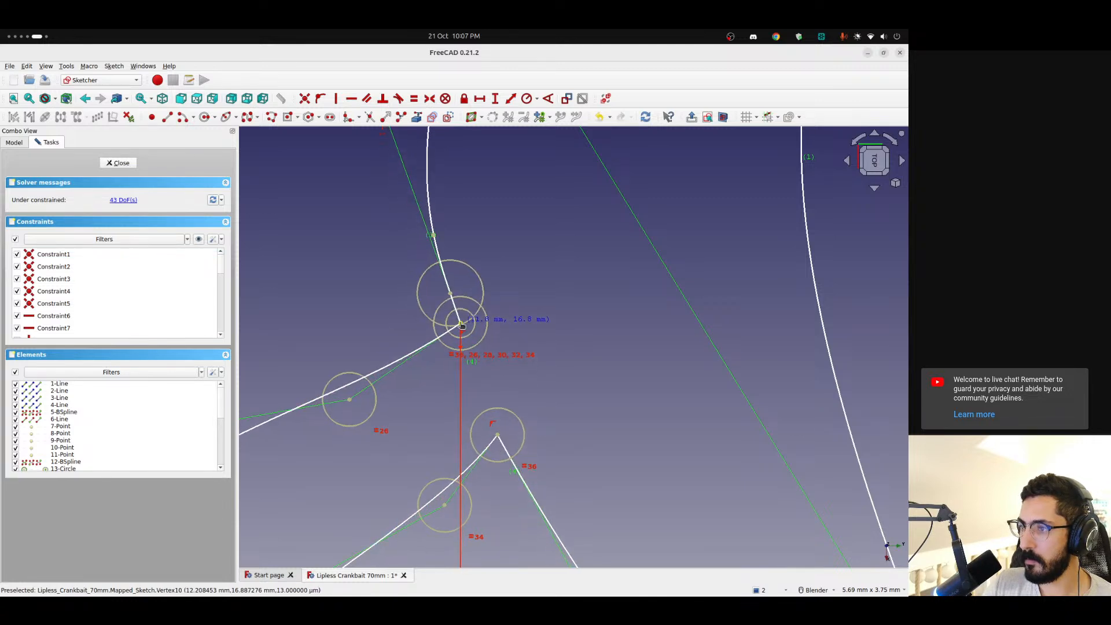
pyautogui.moveTo(499, 437); pyautogui.dragTo(512, 470)
pyautogui.scroll(-6, 525, 349)
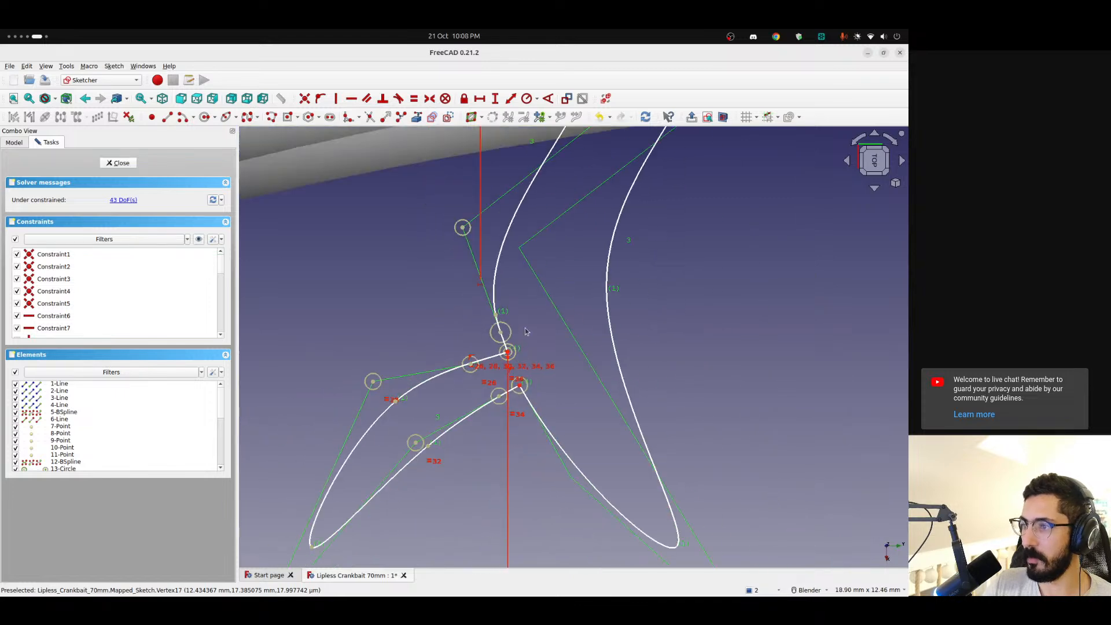
pyautogui.moveTo(501, 333)
pyautogui.mouseDown()
pyautogui.moveTo(550, 331)
pyautogui.moveTo(503, 330)
pyautogui.mouseUp()
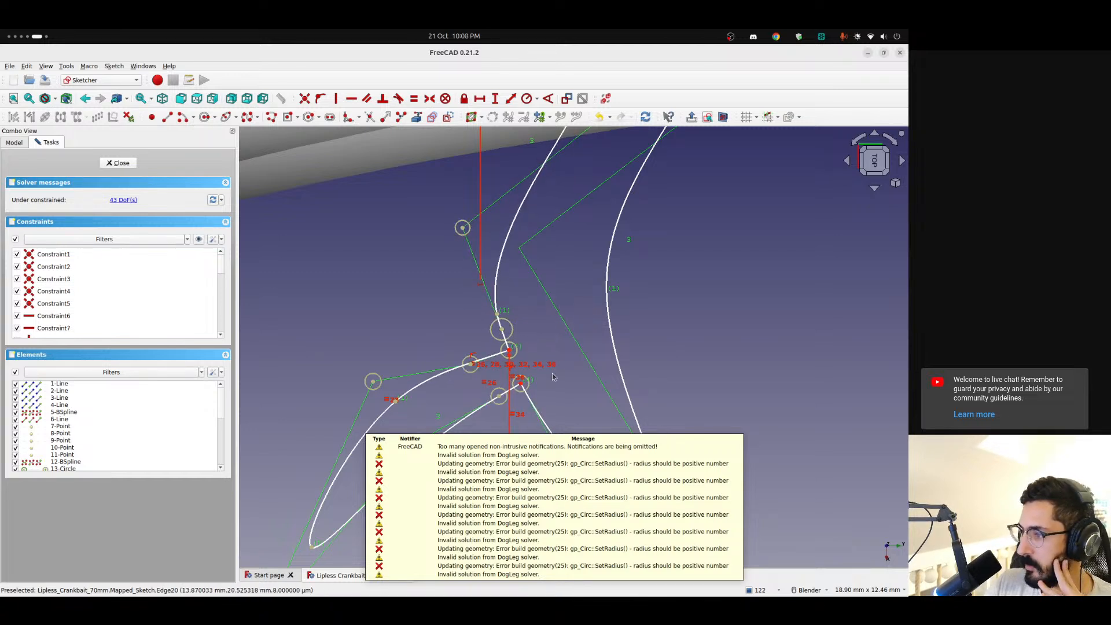
# Exit the sketch, inspect the forked stripe on the shell, and select Sketch_On_Surface and Fusion001
pyautogui.click(118, 164)
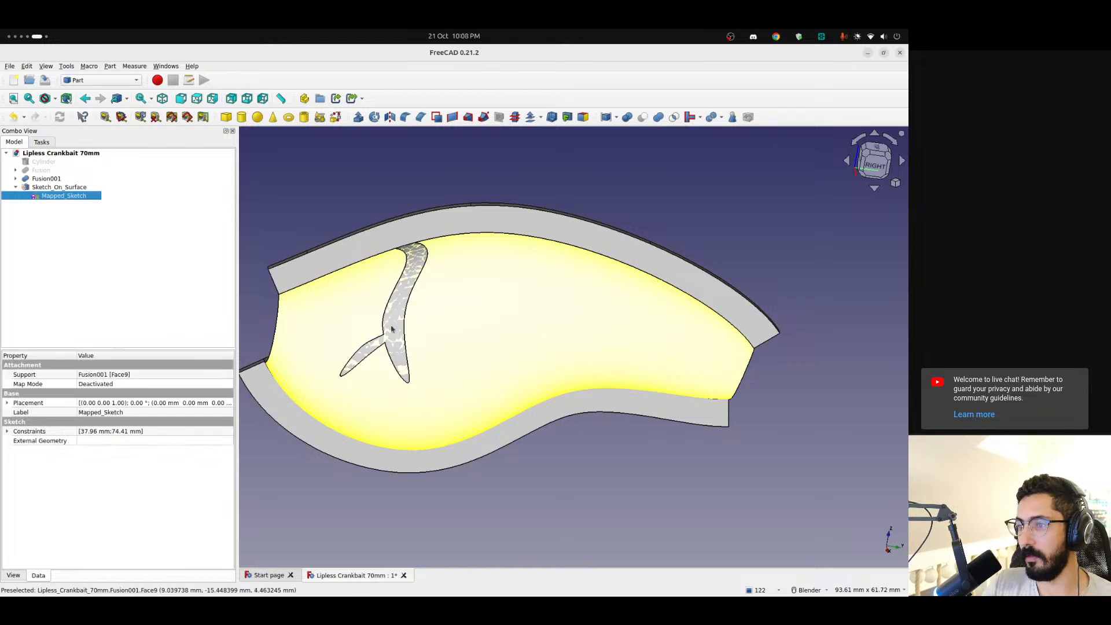
pyautogui.moveTo(533, 332)
pyautogui.mouseDown(button='middle')
pyautogui.moveTo(443, 514)
pyautogui.moveTo(461, 514)
pyautogui.moveTo(382, 362)
pyautogui.moveTo(643, 318)
pyautogui.moveTo(250, 243)
pyautogui.mouseUp(button='middle')
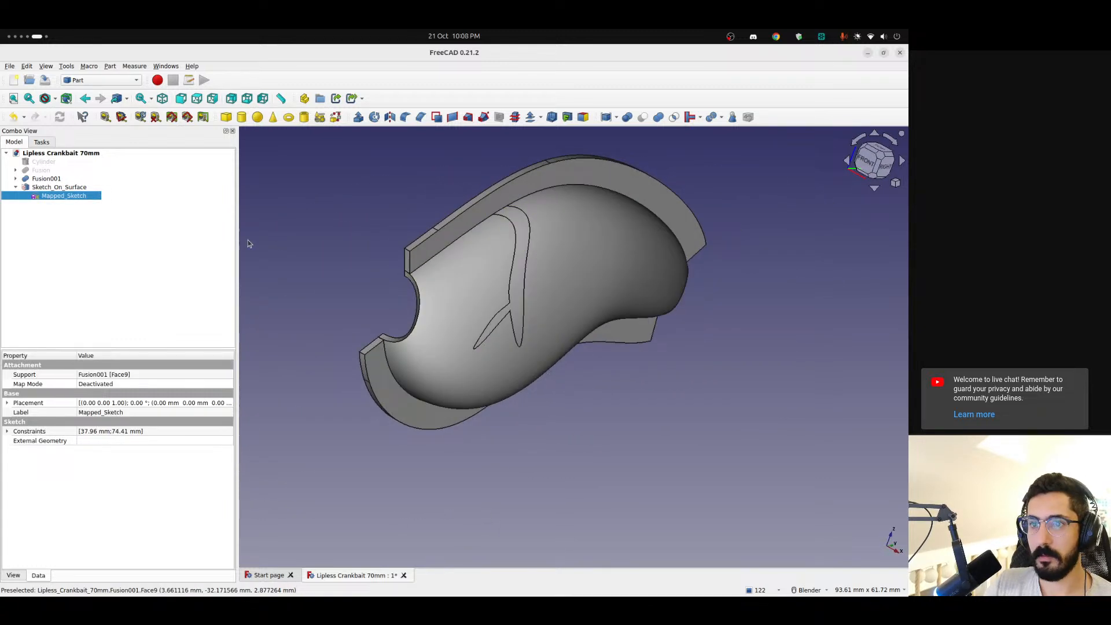
pyautogui.click(58, 186)
pyautogui.keyDown('ctrl'); pyautogui.click(51, 178); pyautogui.keyUp('ctrl')
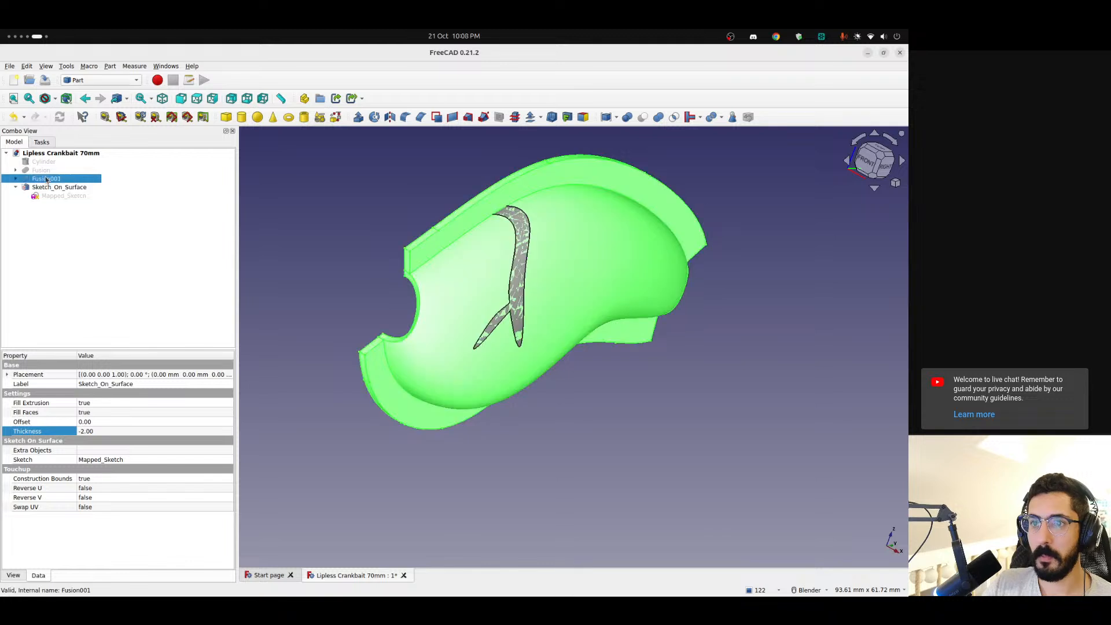
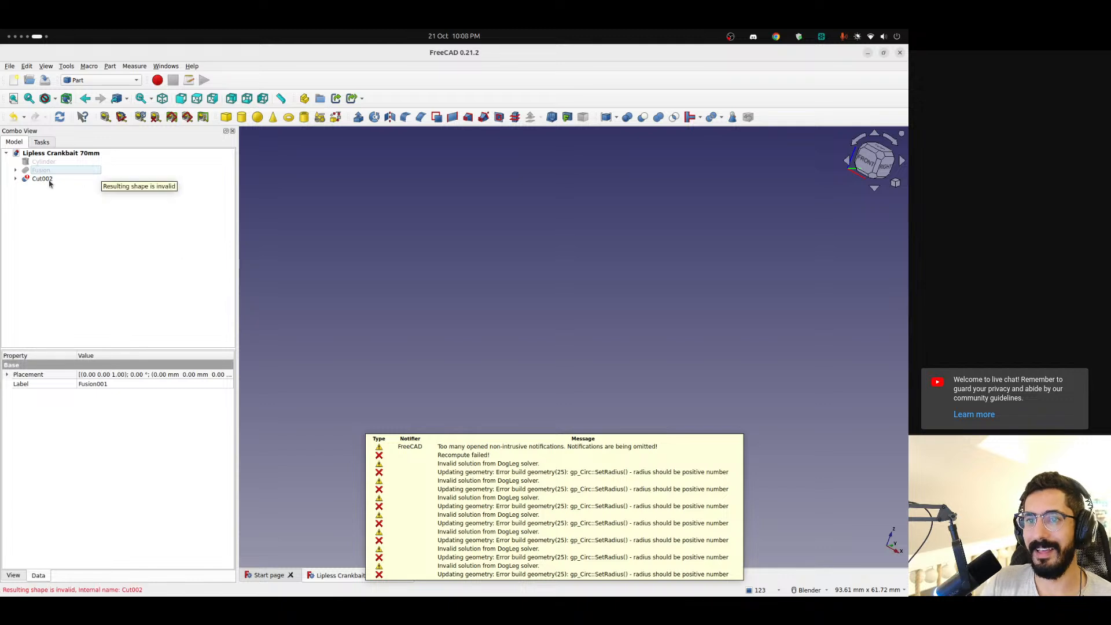
# Undo the failed cut and expand the sketch-on-surface object in the model tree
pyautogui.hotkey('ctrl', 'z')
pyautogui.moveTo(547, 259); pyautogui.dragTo(475, 268, button='middle')
pyautogui.click(9, 187)
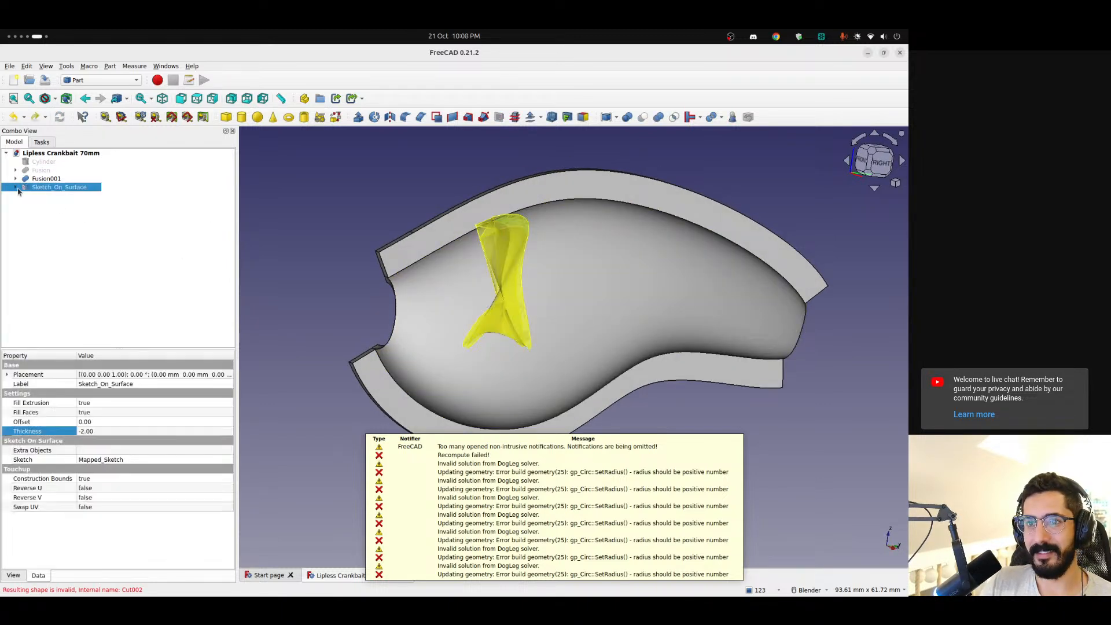
pyautogui.doubleClick(61, 186)
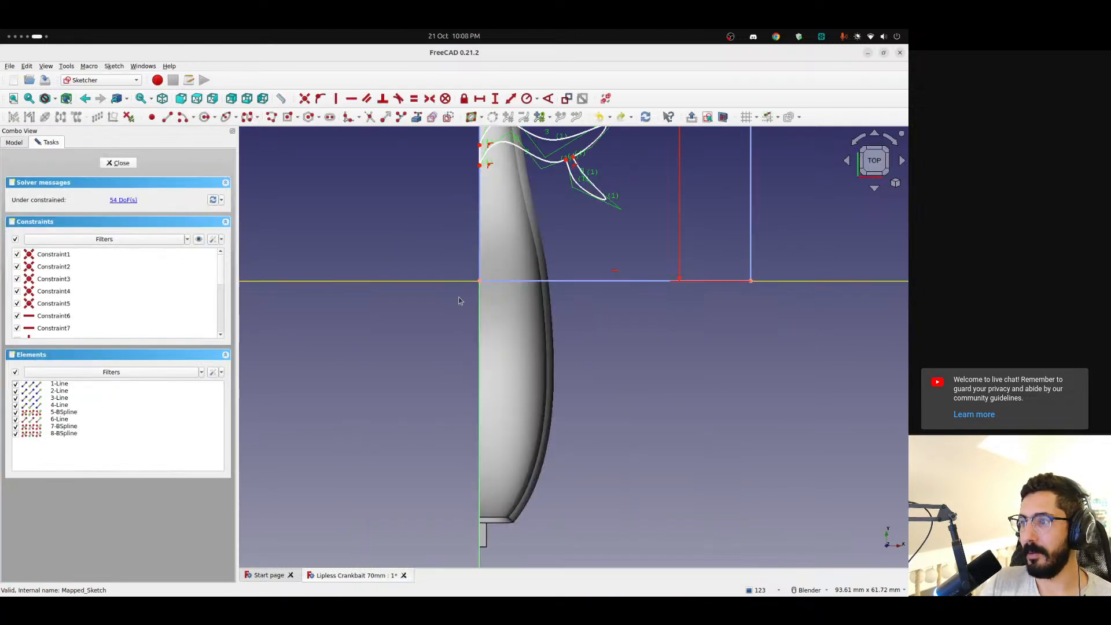
pyautogui.click(889, 139)
pyautogui.moveTo(891, 141)
pyautogui.mouseDown()
pyautogui.moveTo(770, 234)
pyautogui.moveTo(536, 262)
pyautogui.moveTo(719, 212)
pyautogui.mouseUp()
pyautogui.press('Escape')
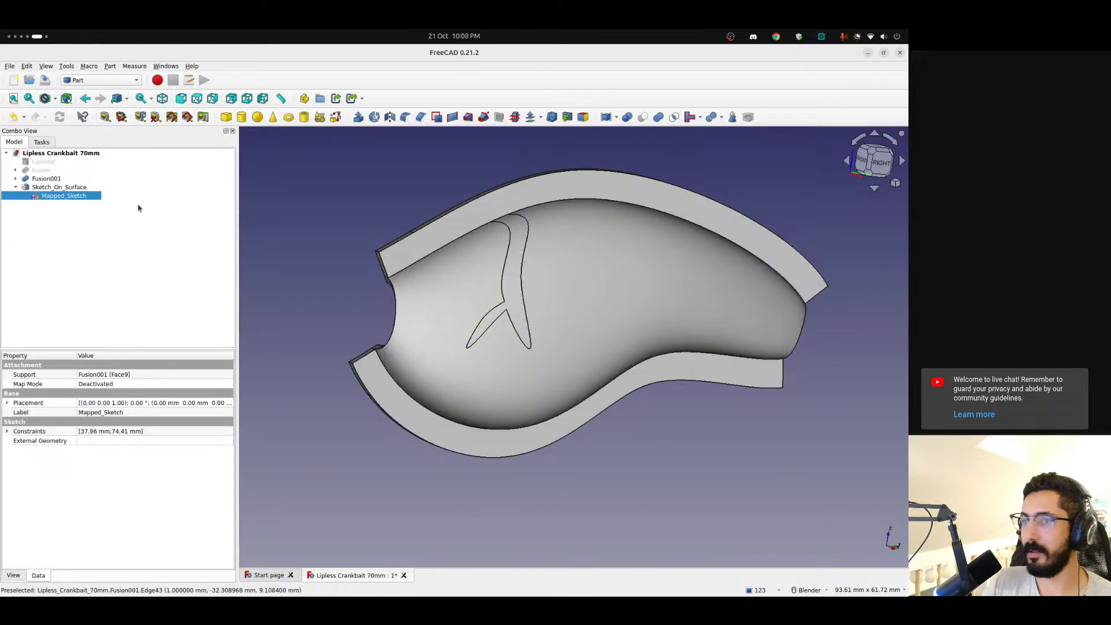
# Open the mapped sketch and delete its three B-splines and the short connecting line, keeping the rectangular boundary
pyautogui.doubleClick(81, 196)
pyautogui.moveTo(764, 216)
pyautogui.mouseDown()
pyautogui.moveTo(813, 302)
pyautogui.moveTo(789, 355)
pyautogui.mouseUp()
pyautogui.scroll(-2, 789, 355)
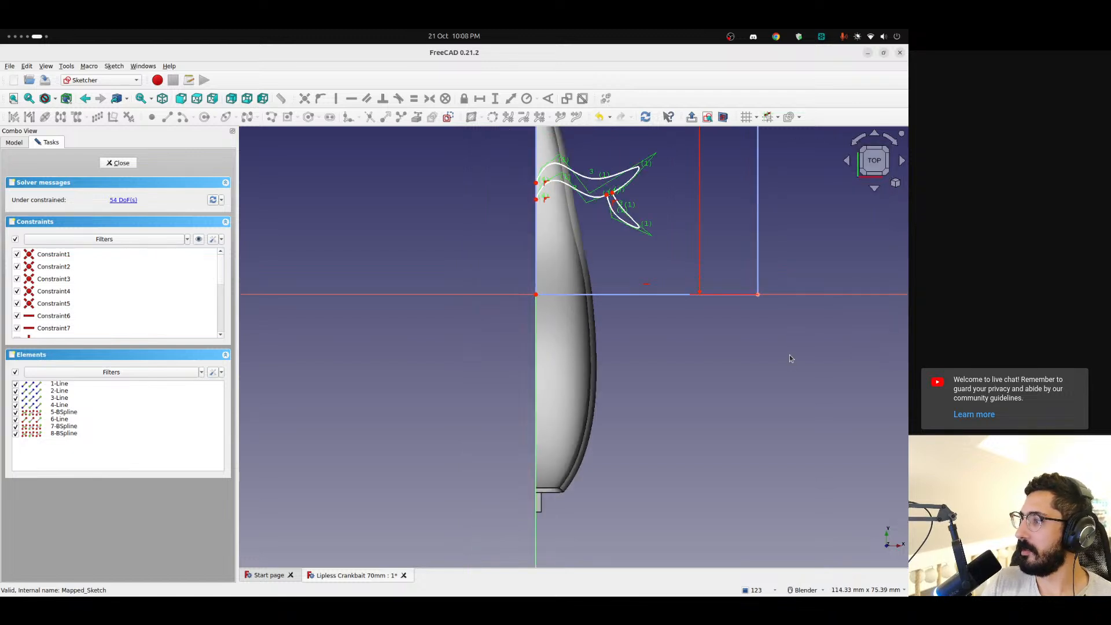
pyautogui.click(889, 140)
pyautogui.scroll(5, 532, 325)
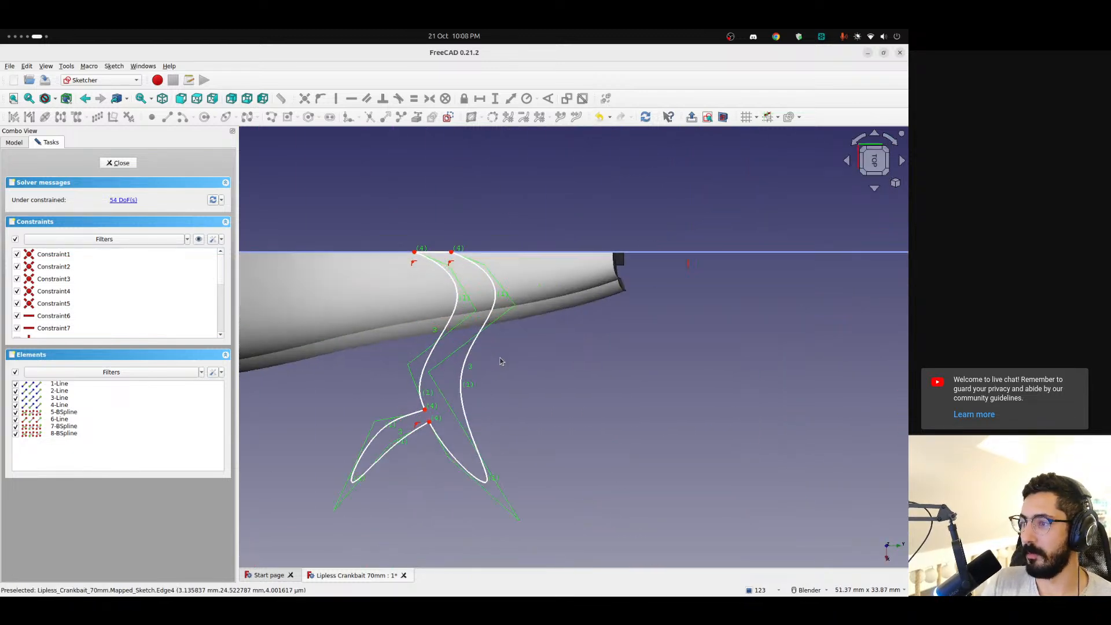
pyautogui.click(64, 412)
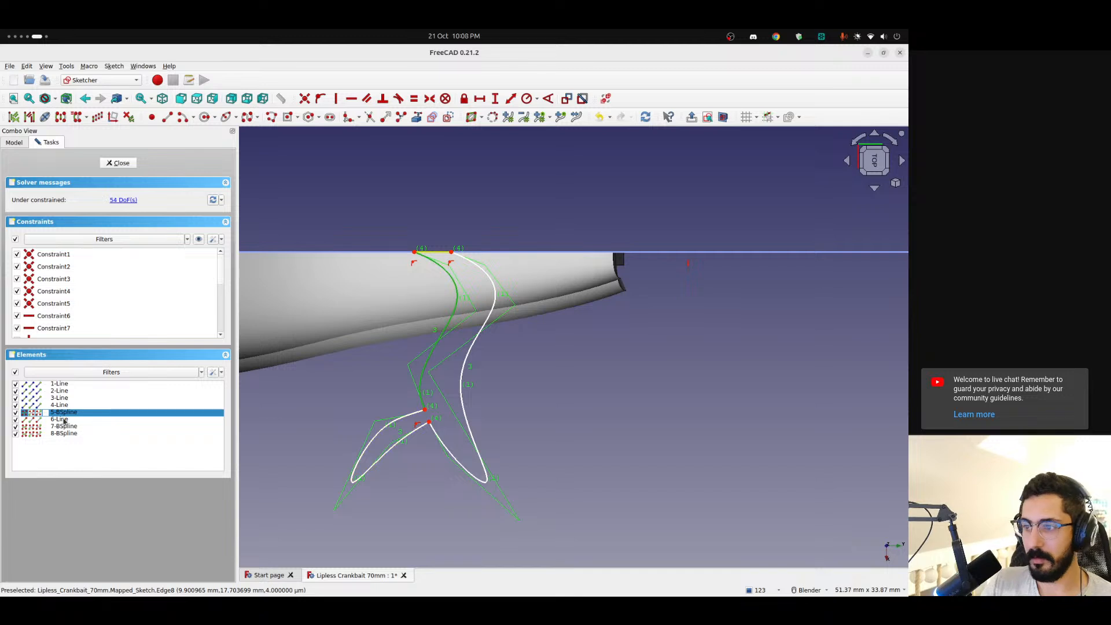
pyautogui.keyDown('ctrl'); pyautogui.click(62, 419); pyautogui.keyUp('ctrl')
pyautogui.keyDown('ctrl'); pyautogui.click(65, 426); pyautogui.keyUp('ctrl')
pyautogui.keyDown('ctrl'); pyautogui.click(64, 433); pyautogui.keyUp('ctrl')
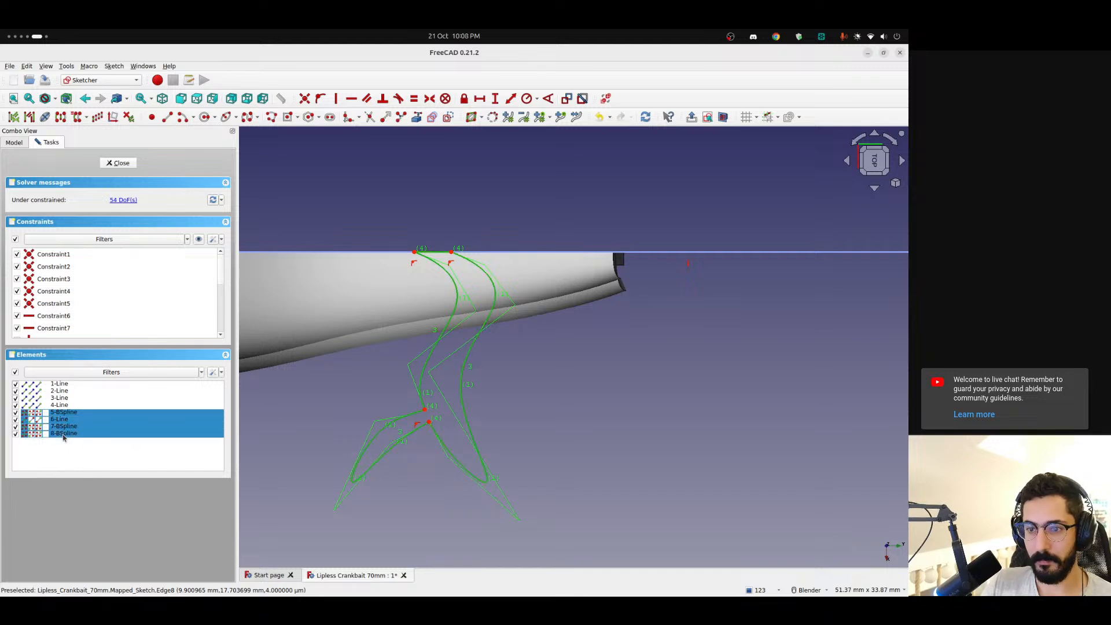
pyautogui.press('Delete')
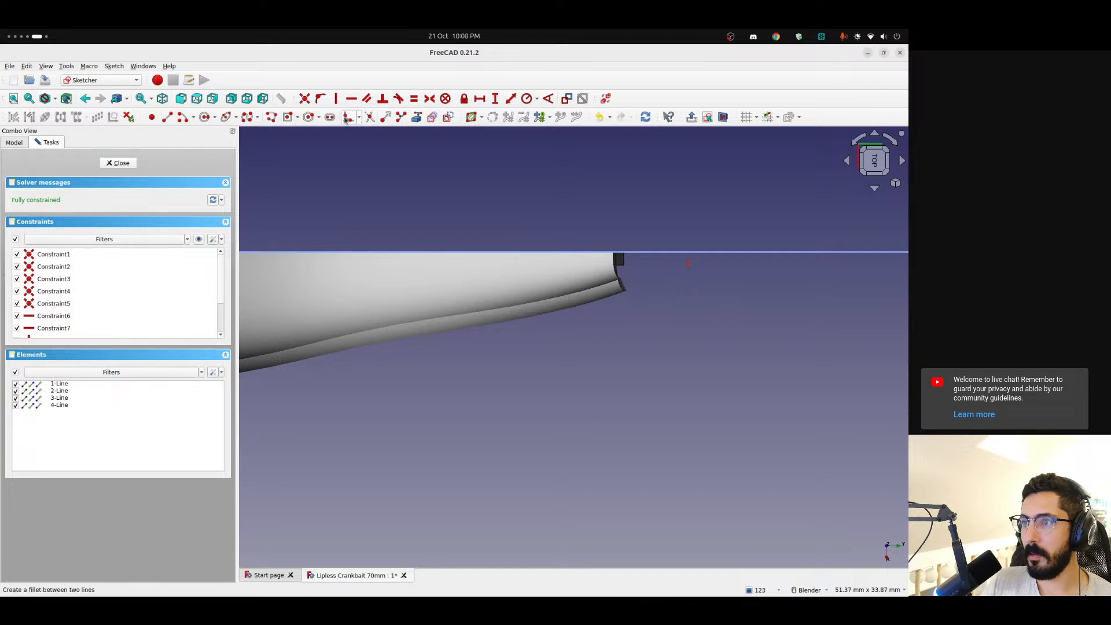
# Draw one zigzag side of a lightning bolt with straight lines, from about 14 mm along the boundary's long edge to a pointed tip
pyautogui.click(164, 119)
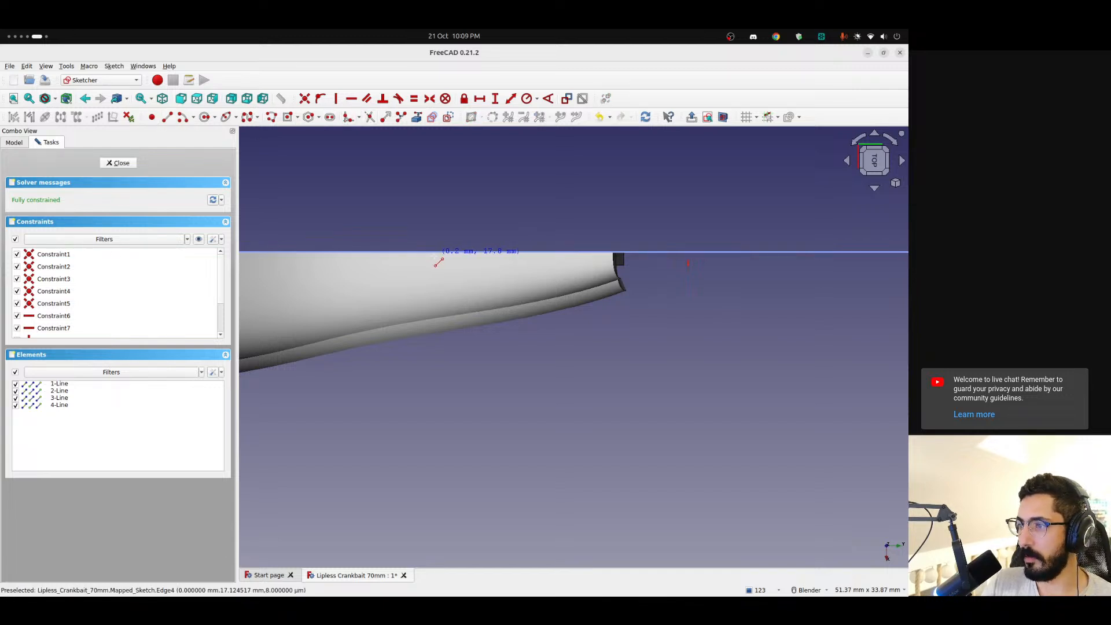
pyautogui.scroll(-3, 440, 260)
pyautogui.scroll(3, 423, 263)
pyautogui.keyDown('shift'); pyautogui.moveTo(408, 254); pyautogui.dragTo(466, 259, button='middle'); pyautogui.keyUp('shift')
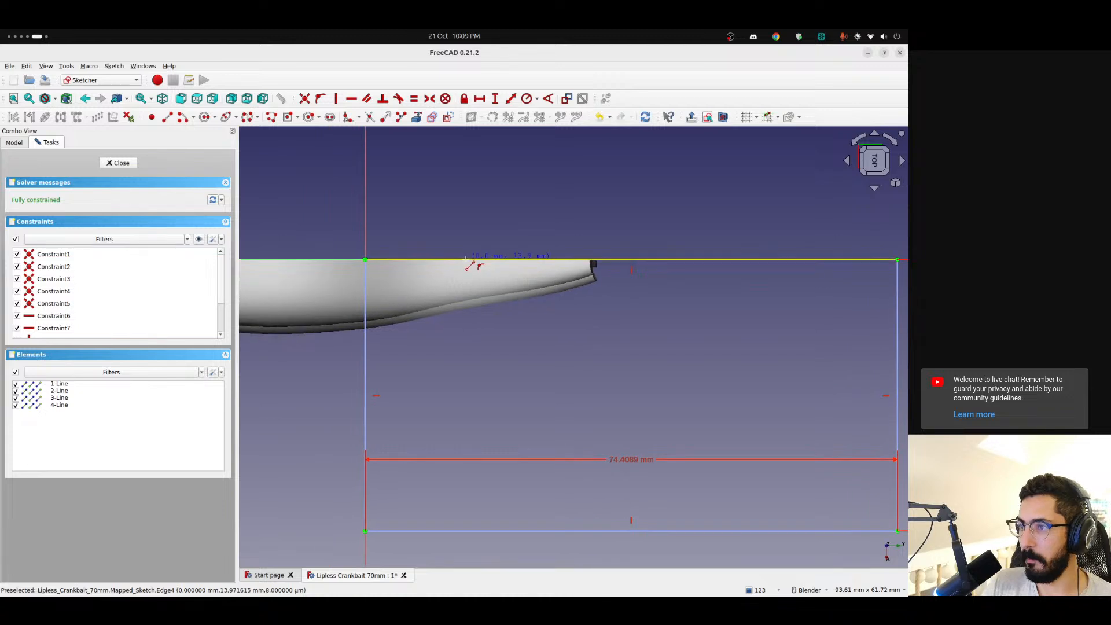
pyautogui.click(467, 264)
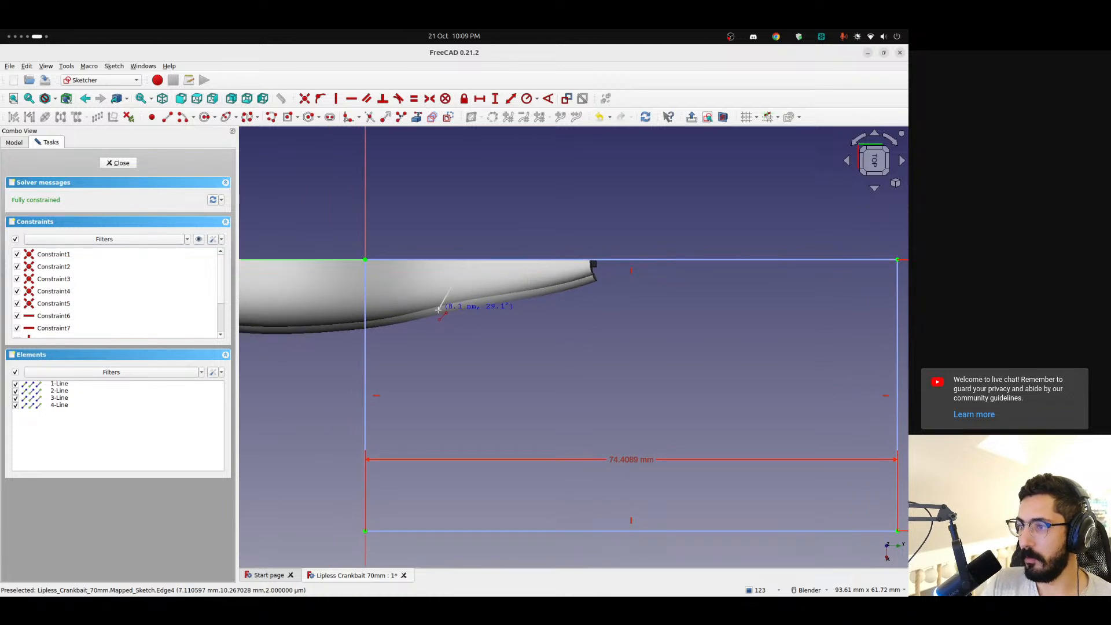
pyautogui.click(439, 310)
pyautogui.click(439, 311)
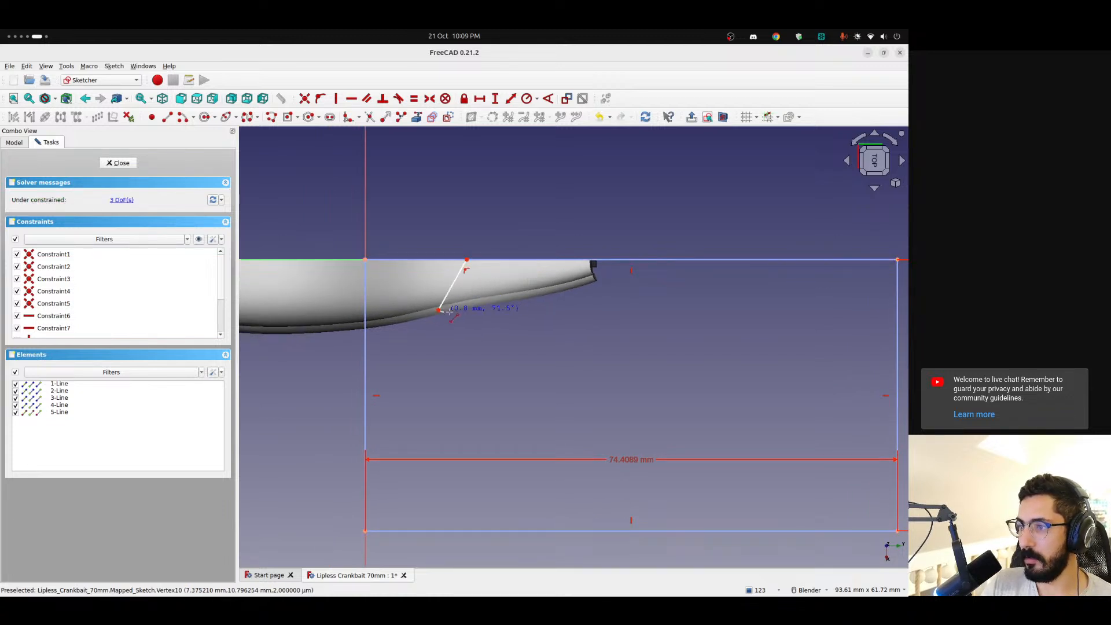
pyautogui.click(484, 317)
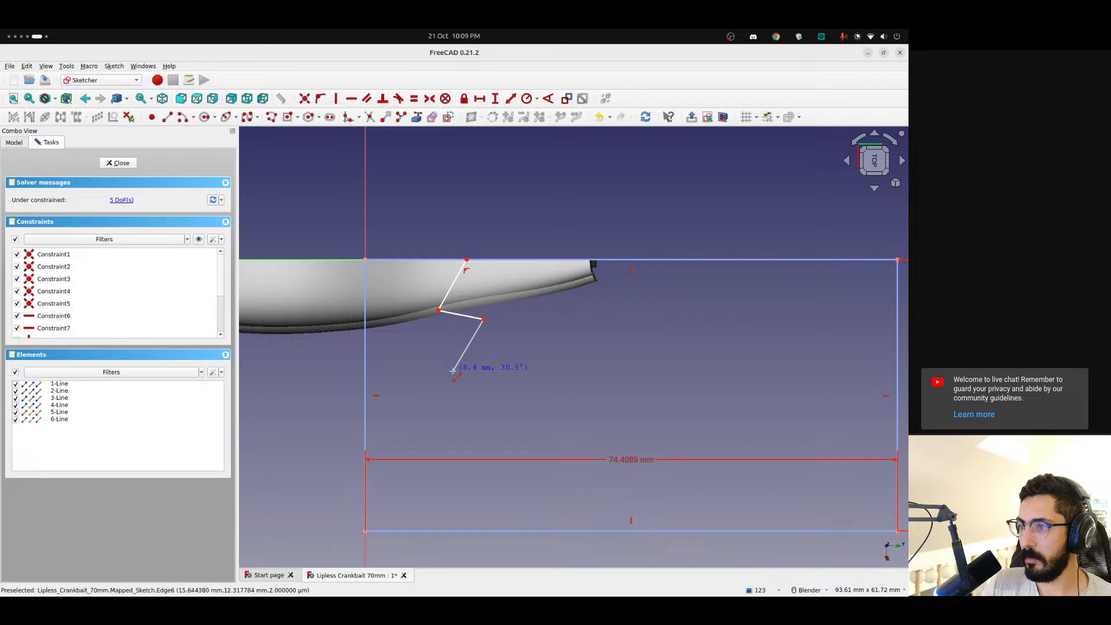
pyautogui.click(455, 369)
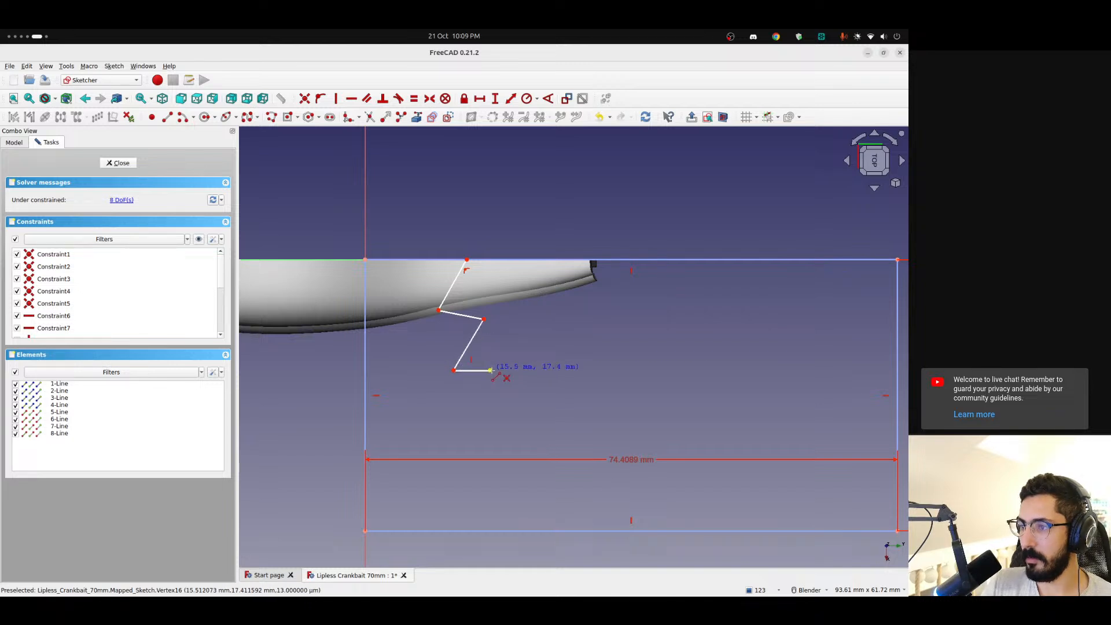
pyautogui.click(490, 369)
pyautogui.click(459, 442)
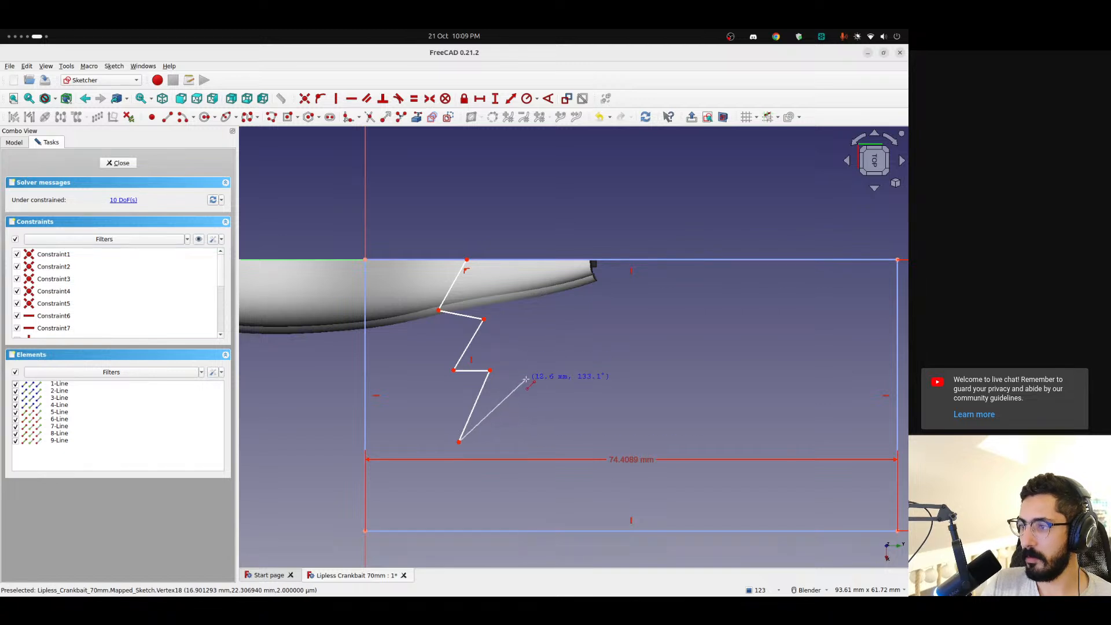
# Draw the bolt's other zigzag side from the tip back to about 18 mm along the boundary edge and close the outline
pyautogui.click(538, 353)
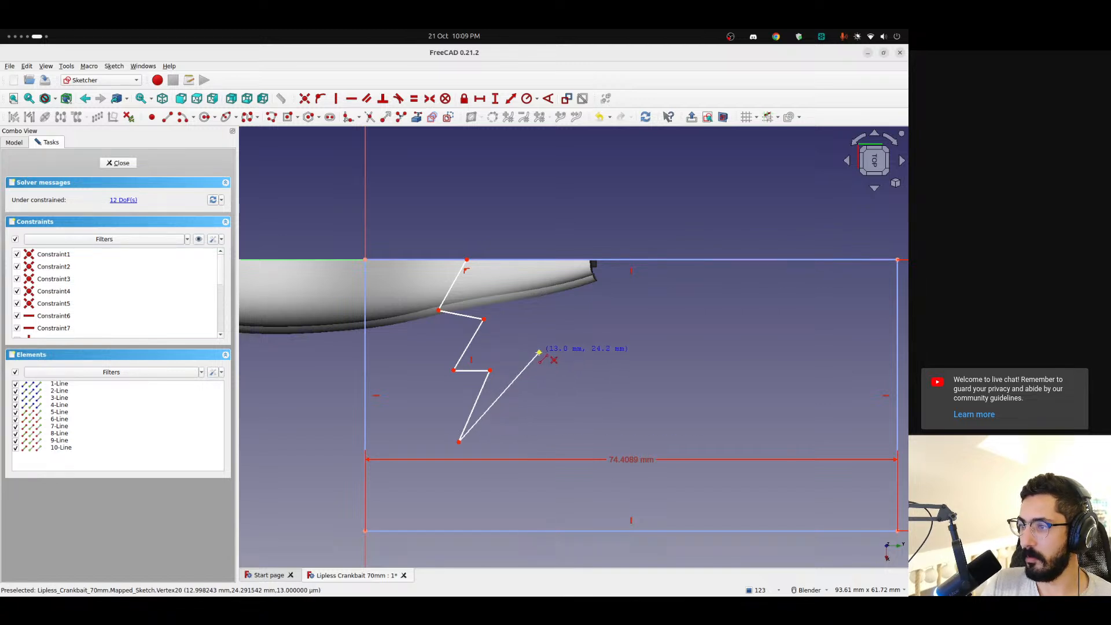
pyautogui.click(486, 352)
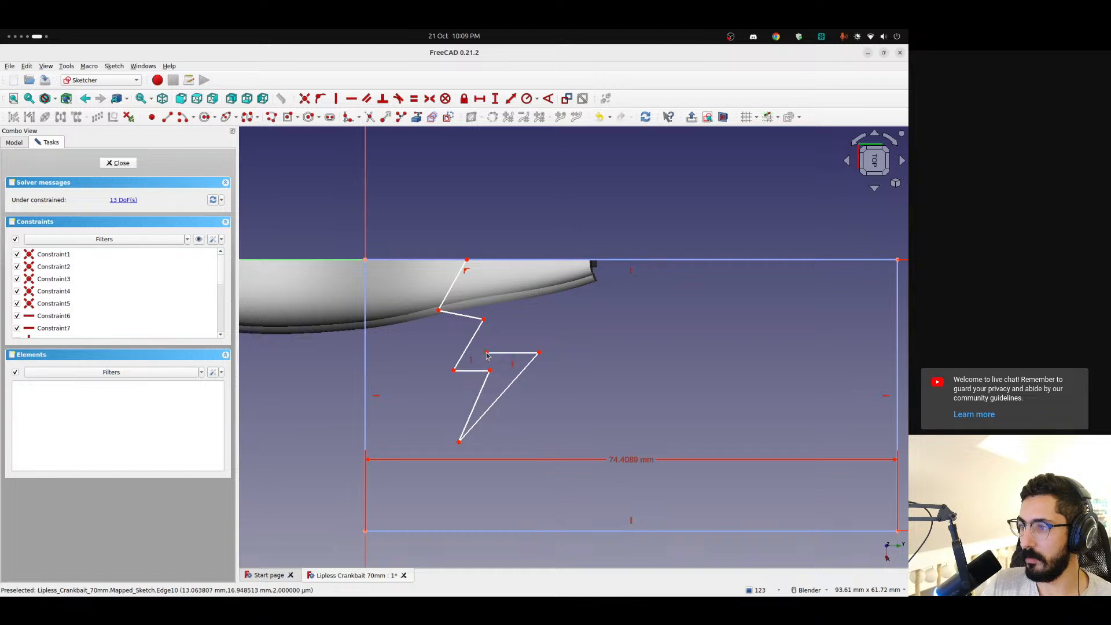
pyautogui.click(515, 307)
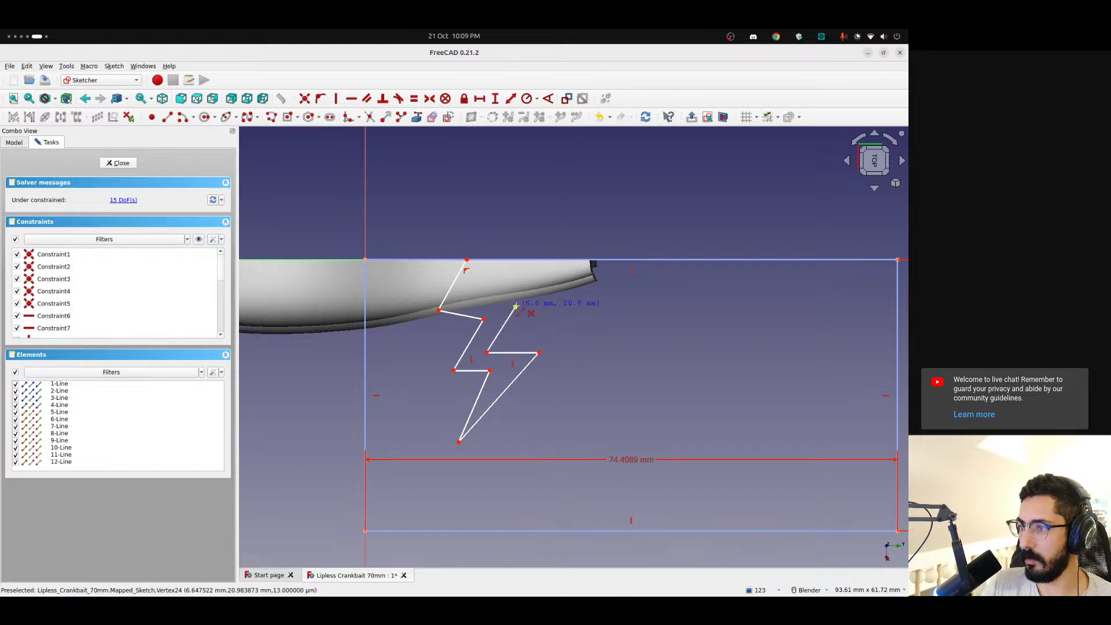
pyautogui.click(469, 299)
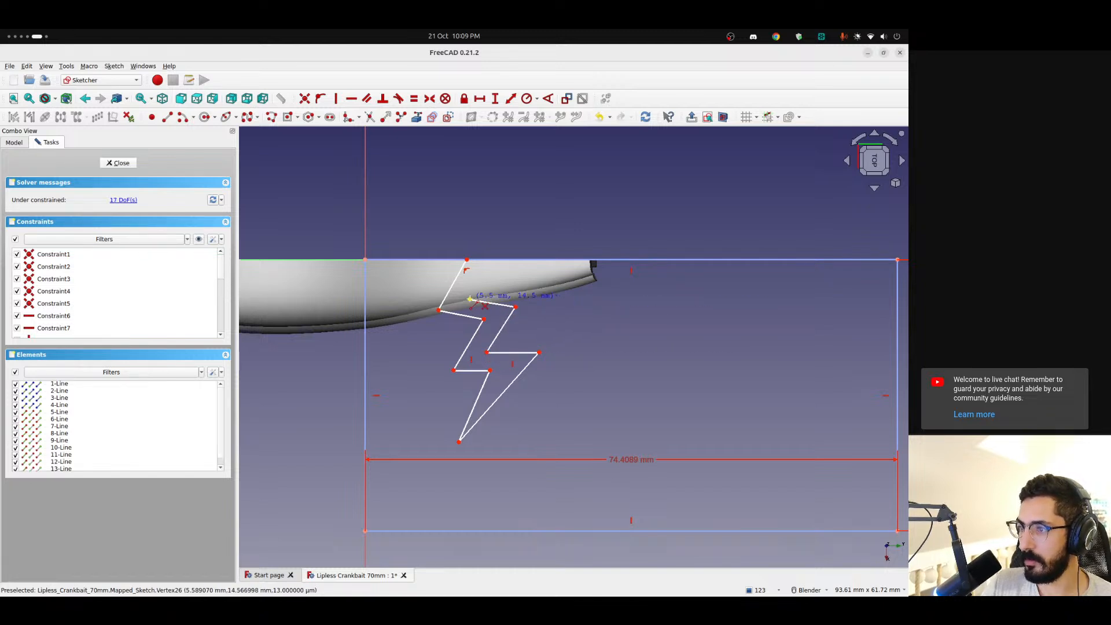
pyautogui.click(488, 260)
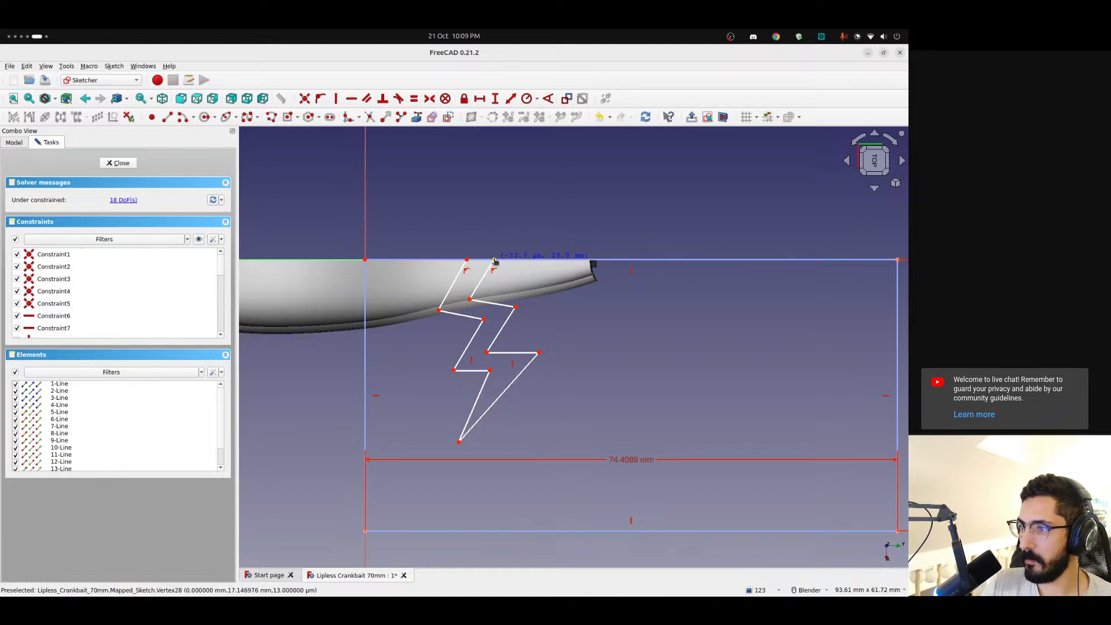
pyautogui.moveTo(494, 260); pyautogui.dragTo(494, 261)
# Reposition the corner points of the bolt's second side to even out its shape and close the sketch
pyautogui.moveTo(515, 307); pyautogui.dragTo(478, 299)
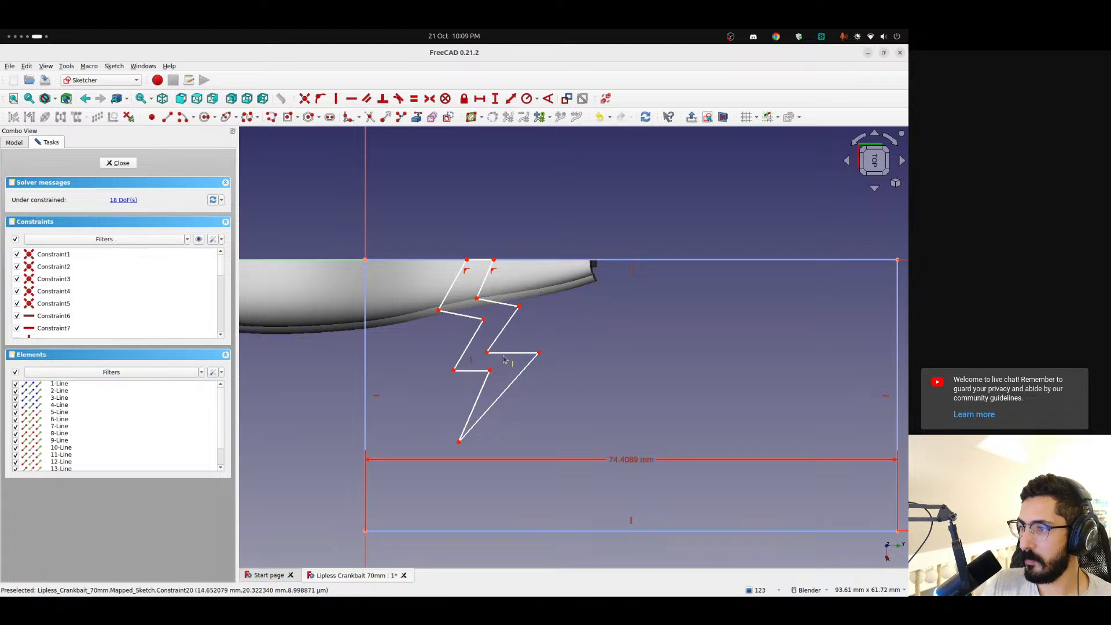
pyautogui.moveTo(495, 354); pyautogui.dragTo(493, 352)
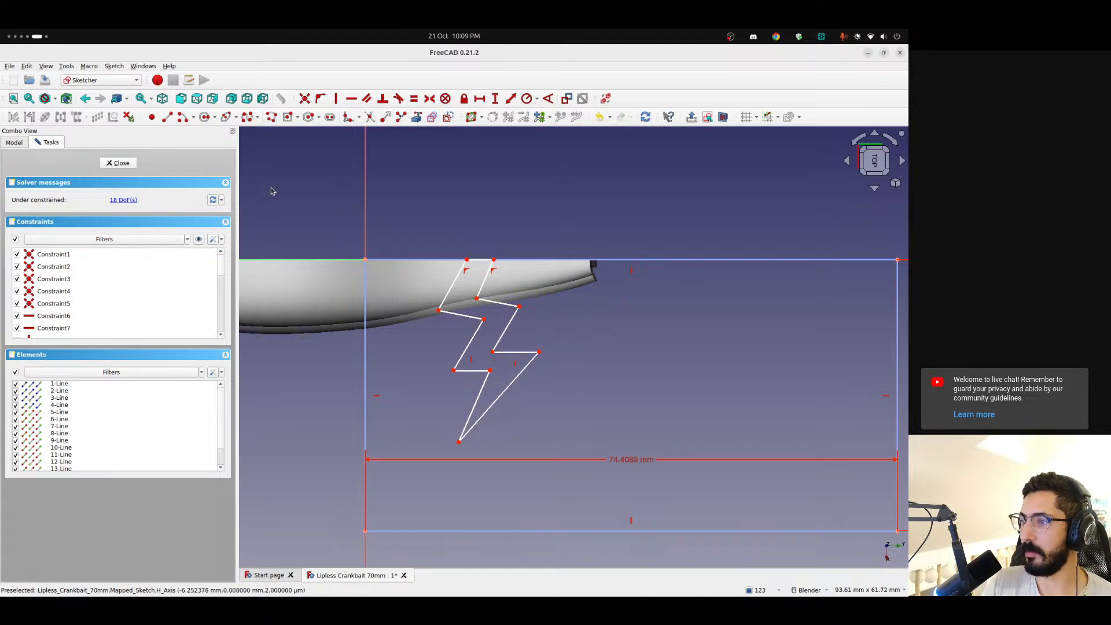
pyautogui.click(110, 164)
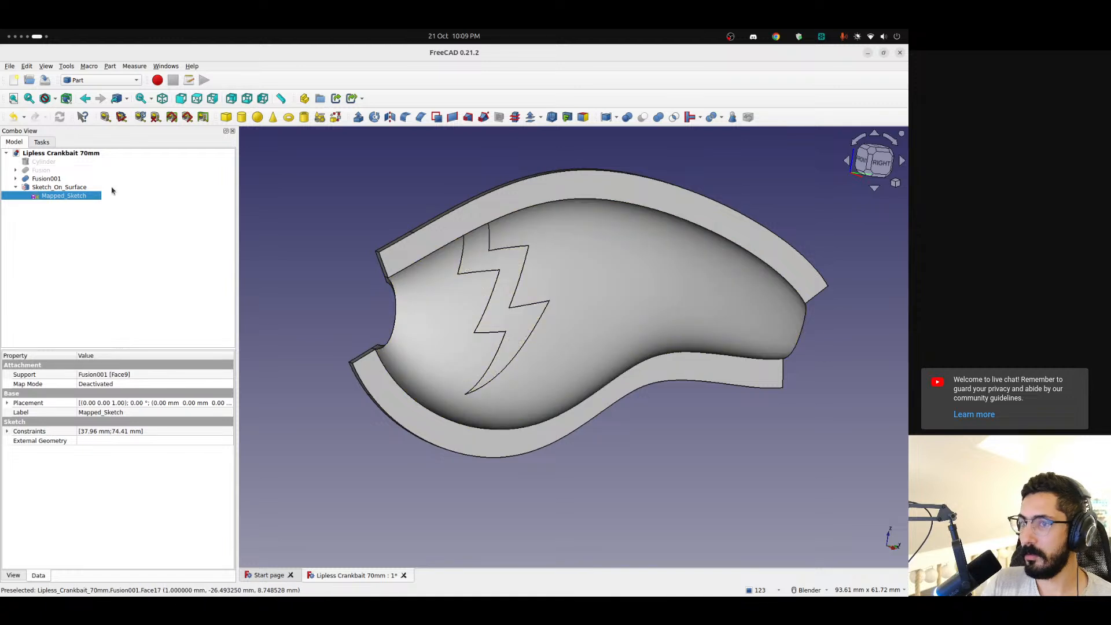
# Cut the Sketch_On_Surface lightning bolt out of the Fusion001 shell
pyautogui.click(45, 179)
pyautogui.keyDown('ctrl'); pyautogui.click(55, 187); pyautogui.keyUp('ctrl')
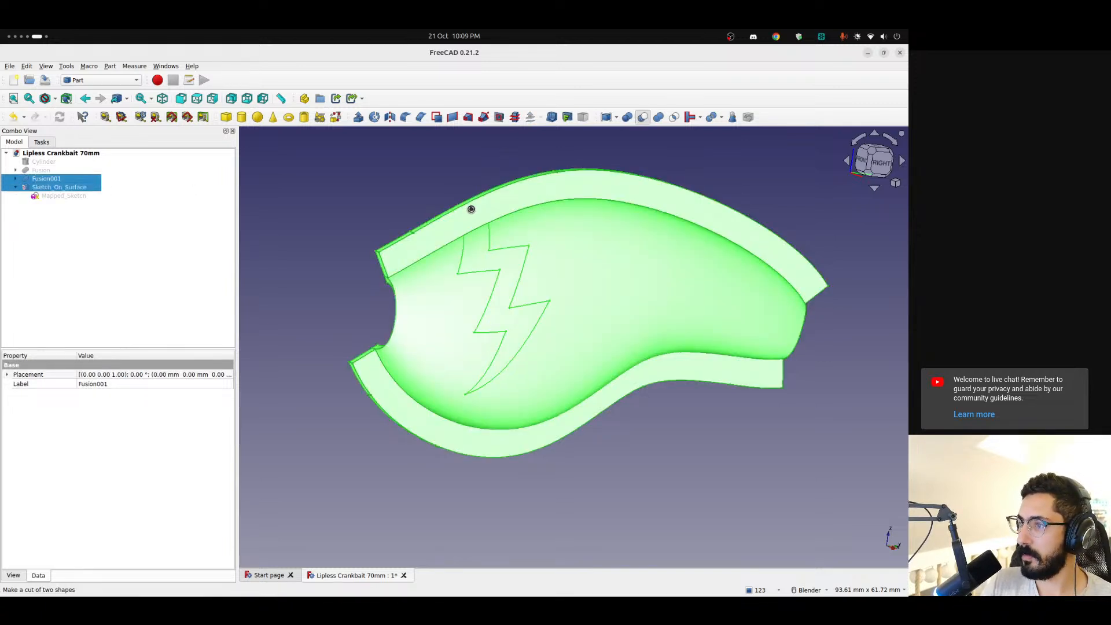
pyautogui.click(415, 189)
pyautogui.moveTo(366, 201); pyautogui.dragTo(361, 234, button='middle')
pyautogui.scroll(-5, 489, 262)
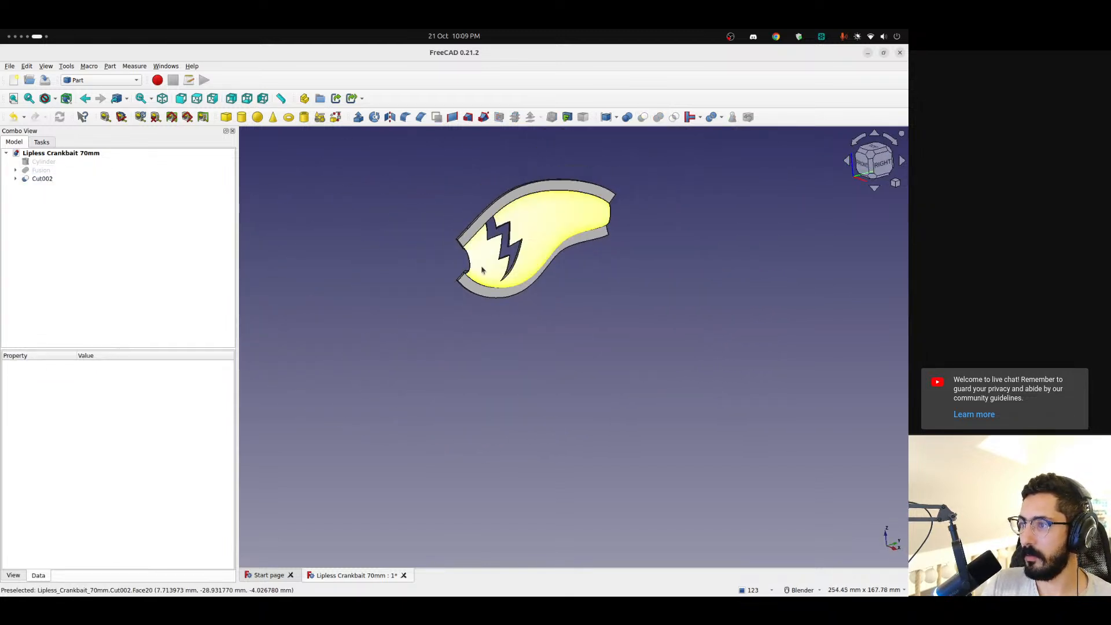
pyautogui.moveTo(481, 268); pyautogui.dragTo(382, 246, button='middle')
# Show the hidden Fusion body inside the cut shell
pyautogui.click(41, 170)
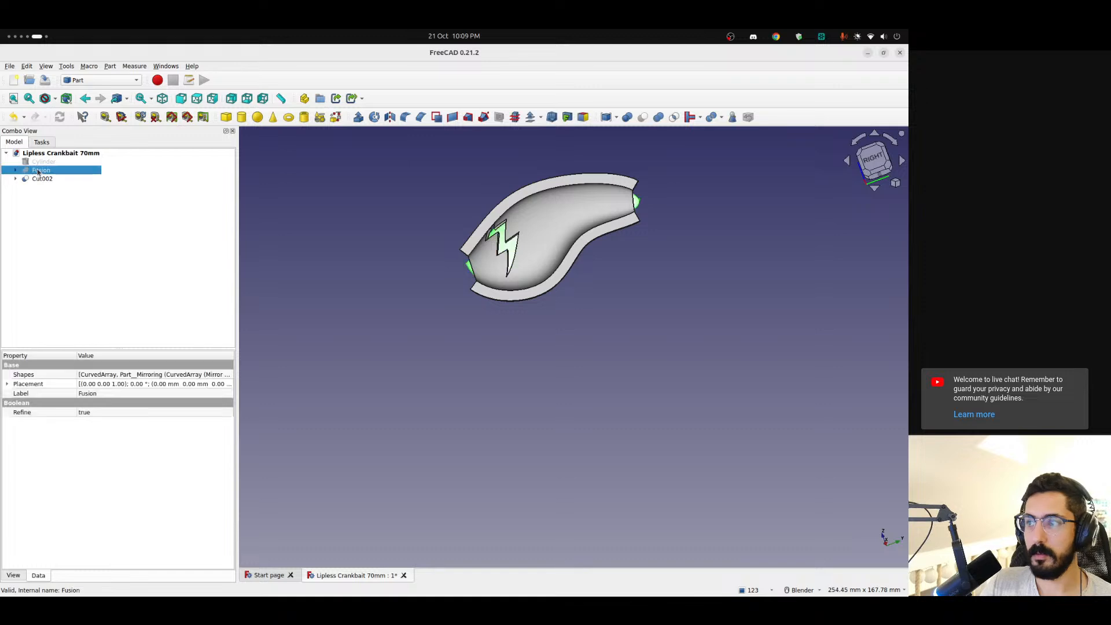
pyautogui.press('space')
pyautogui.click(411, 322)
pyautogui.moveTo(412, 322); pyautogui.dragTo(533, 333, button='middle')
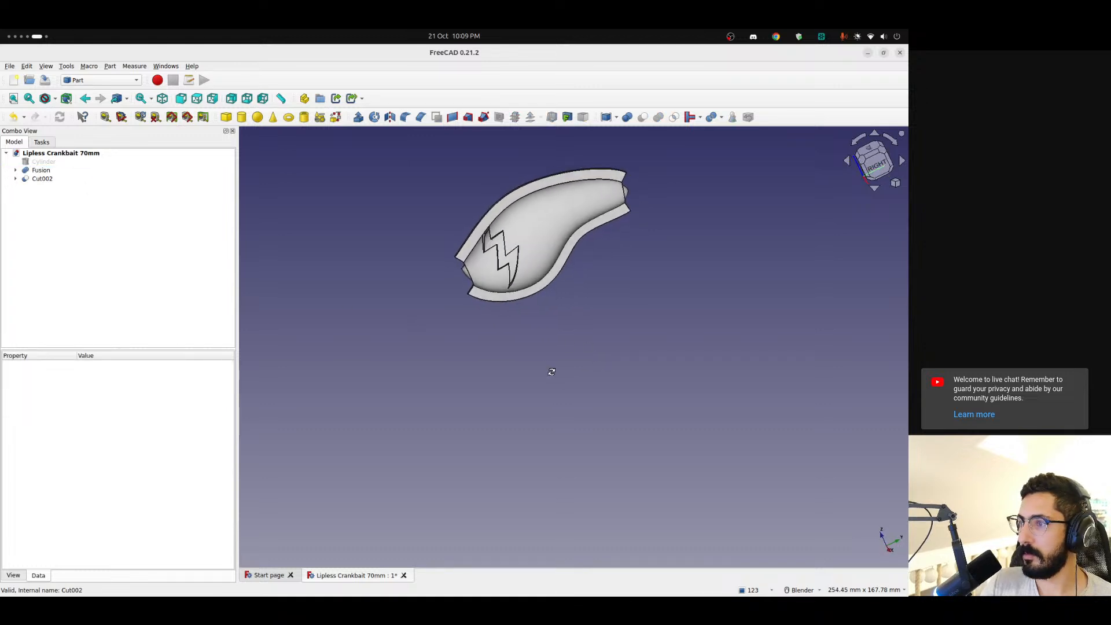
# Examine the lightning bolt cutout and the shell's ends against the lure body from several angles
pyautogui.scroll(2, 486, 240)
pyautogui.scroll(4, 486, 240)
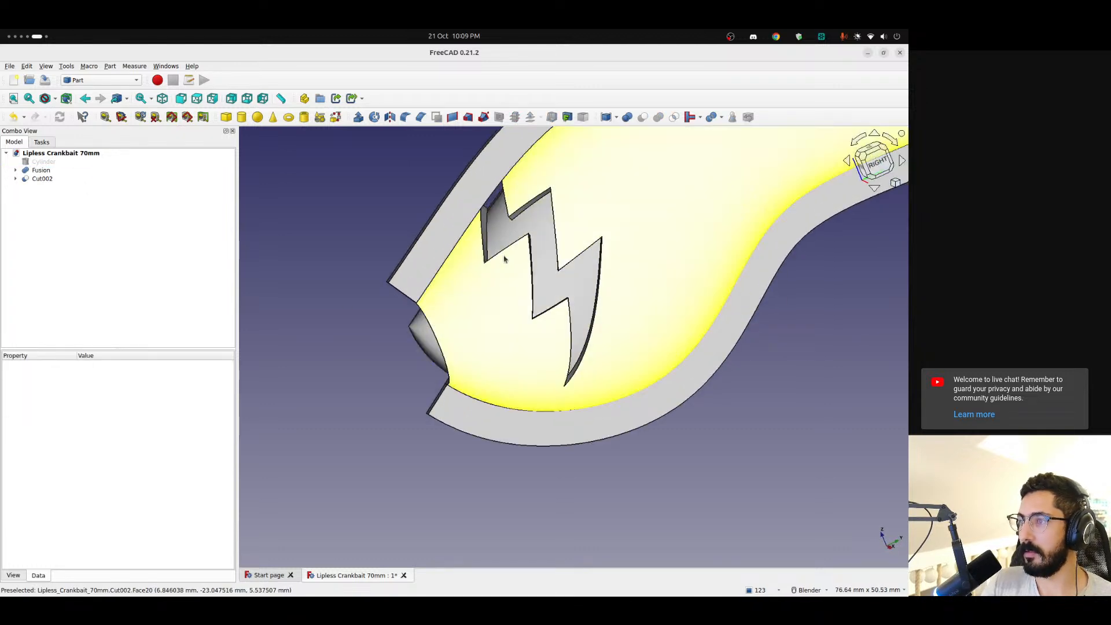
pyautogui.moveTo(517, 232); pyautogui.dragTo(527, 198, button='middle')
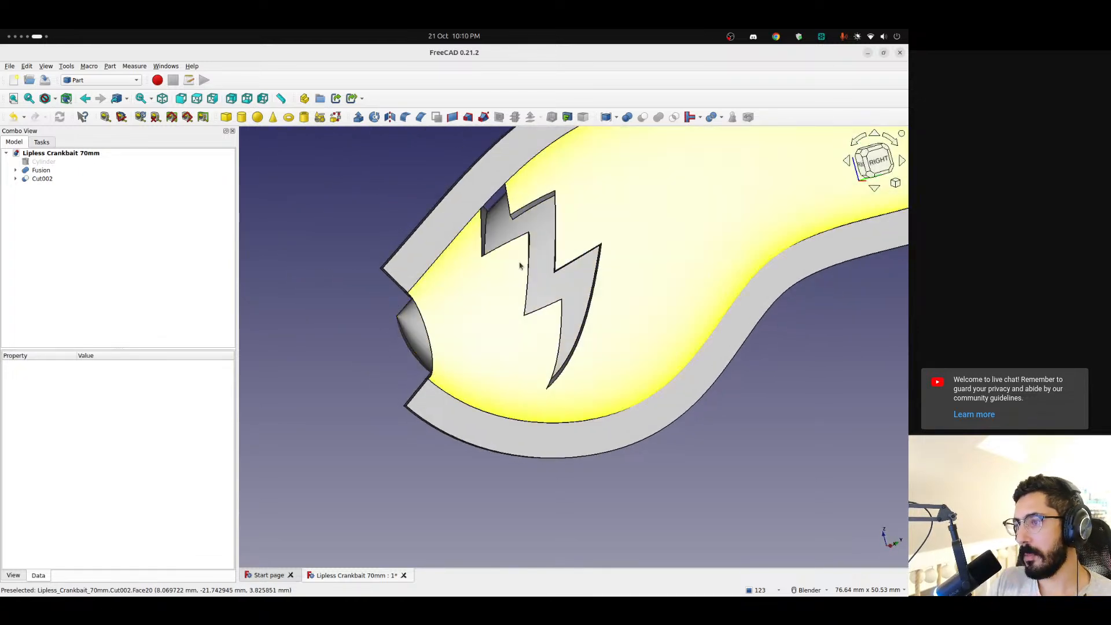
pyautogui.scroll(-5, 555, 278)
pyautogui.moveTo(563, 291); pyautogui.dragTo(542, 307, button='middle')
pyautogui.scroll(3, 455, 312)
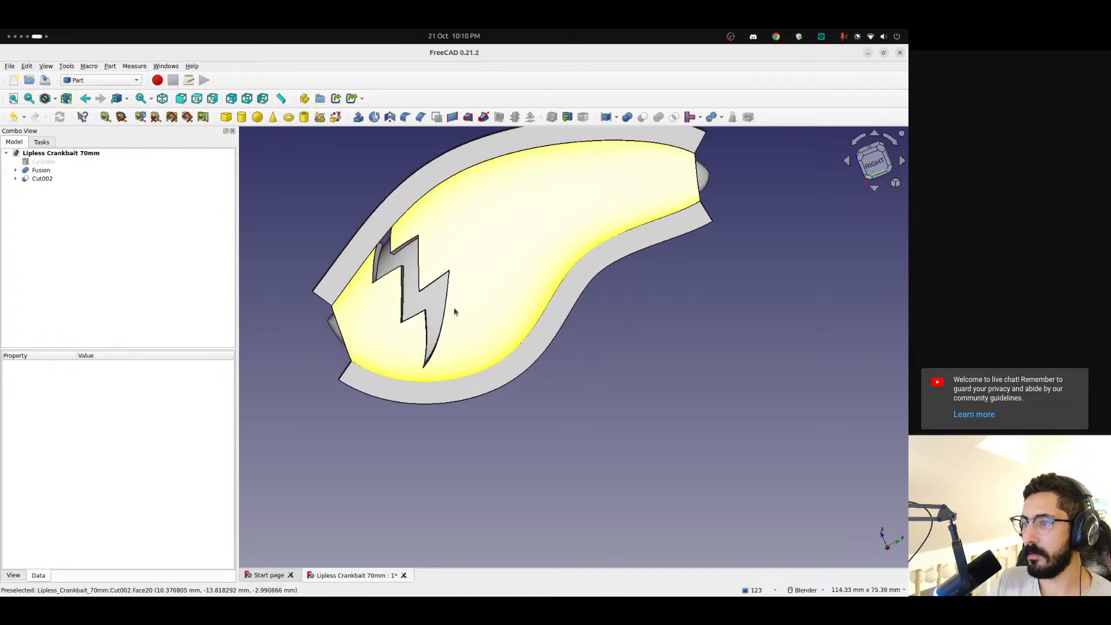
pyautogui.moveTo(411, 269); pyautogui.dragTo(425, 240, button='middle')
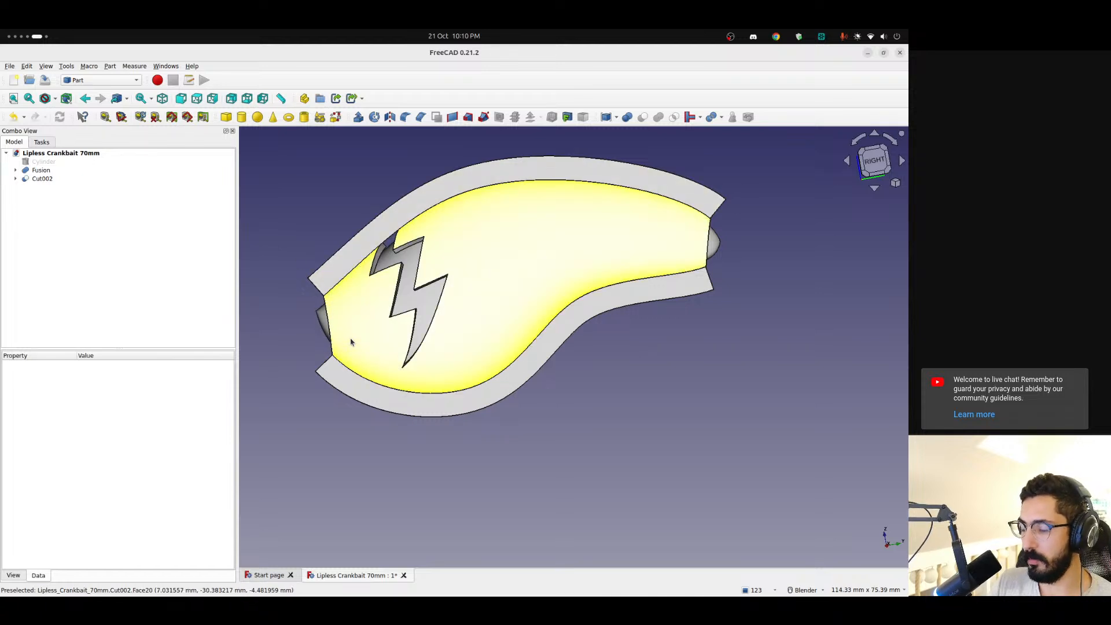
pyautogui.scroll(-2, 358, 325)
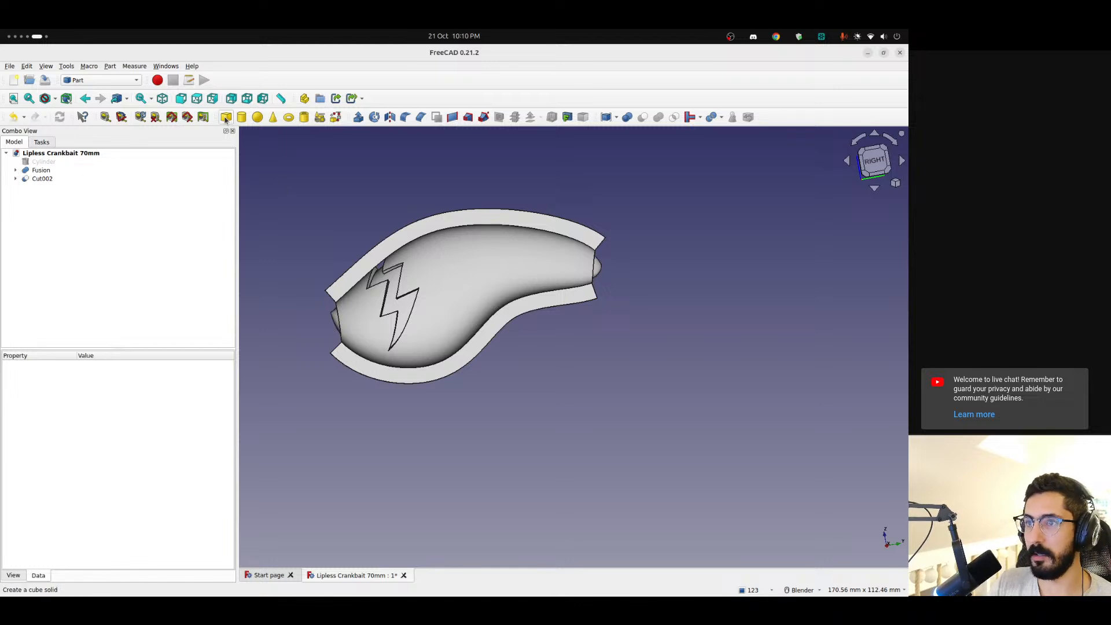
pyautogui.scroll(3, 603, 244)
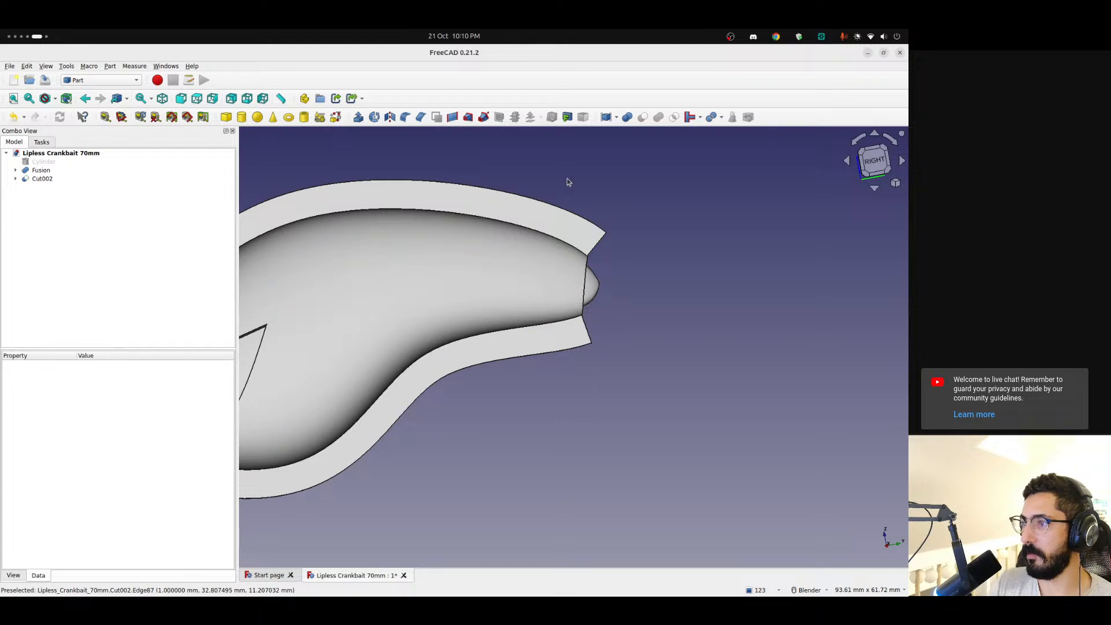
pyautogui.scroll(-2, 577, 257)
pyautogui.scroll(-3, 577, 256)
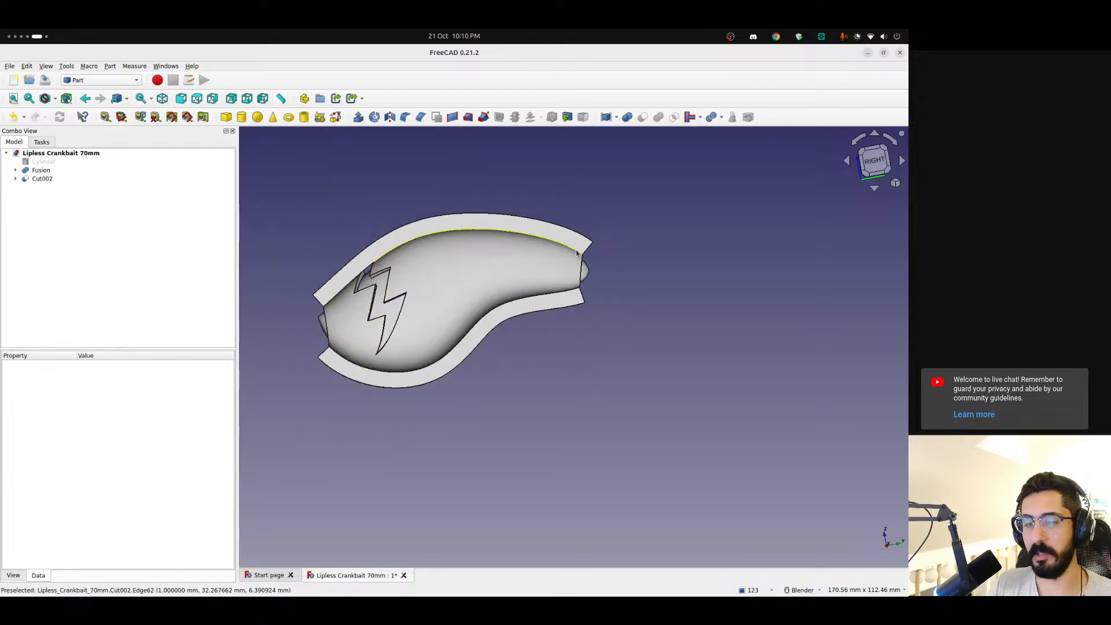
# Switch to the Halloween music page in the browser, skip to the next track and return to FreeCAD
pyautogui.hotkey('alt', 'Tab')
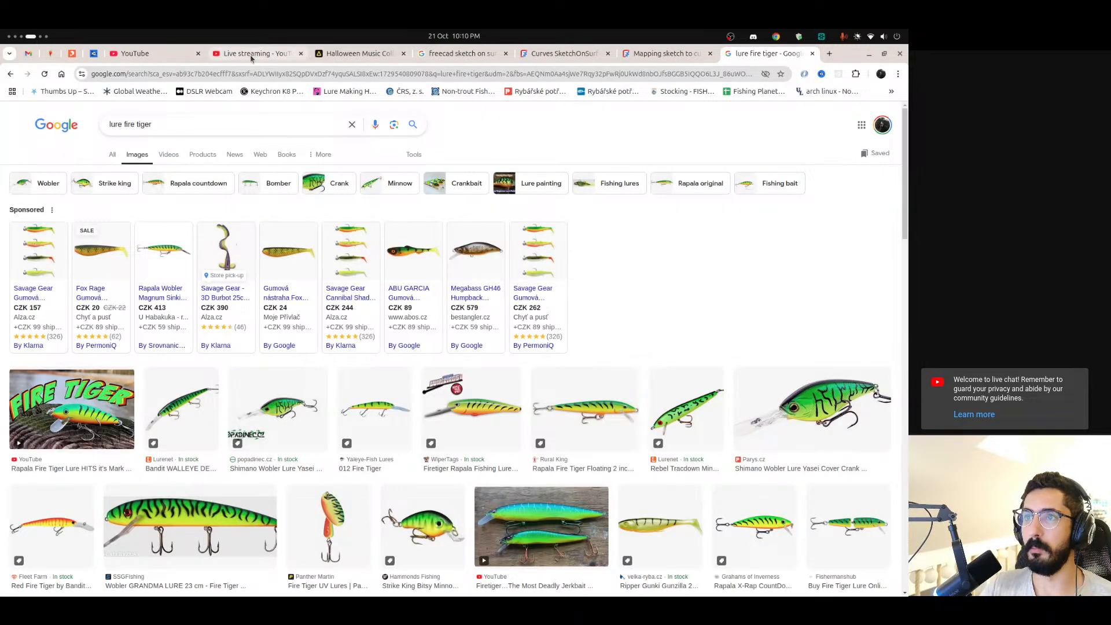
pyautogui.click(247, 55)
pyautogui.click(356, 53)
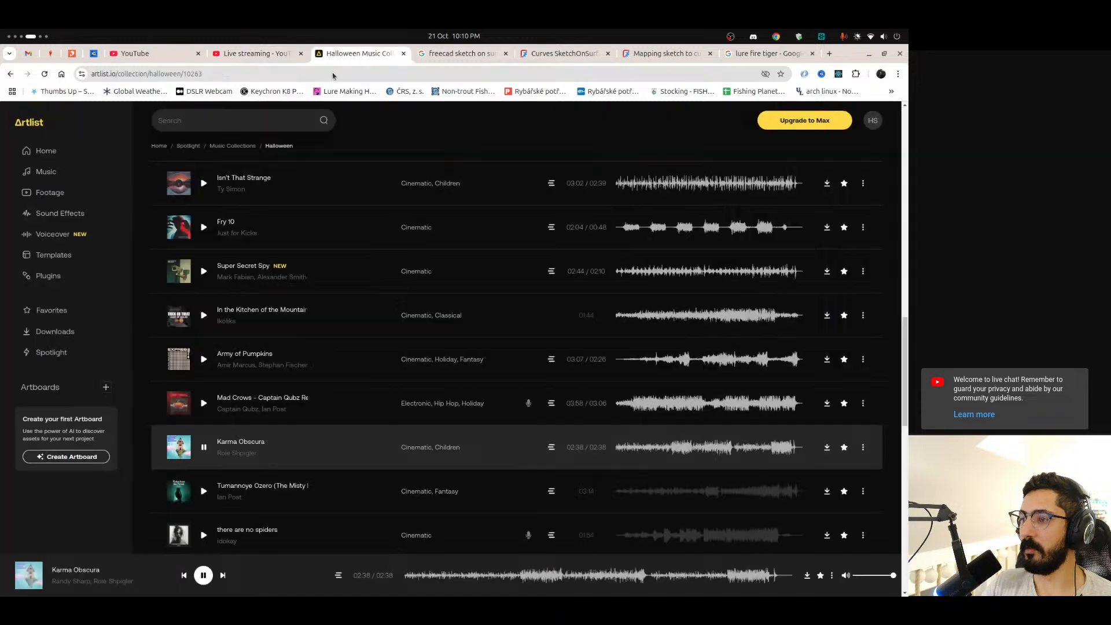
pyautogui.scroll(-3, 345, 313)
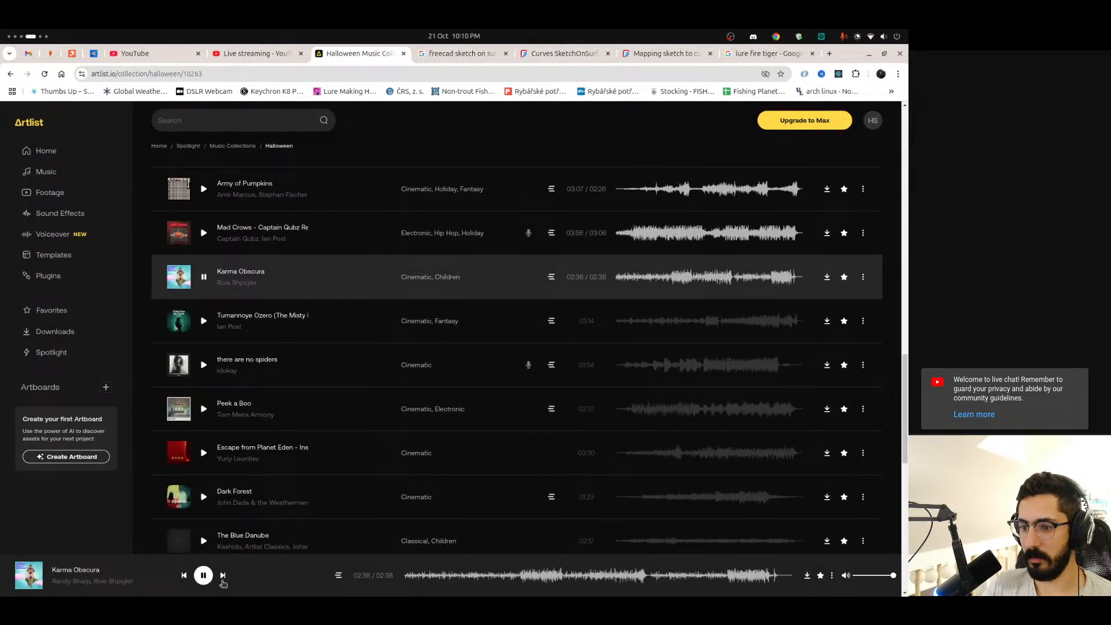
pyautogui.hotkey('alt', 'Tab')
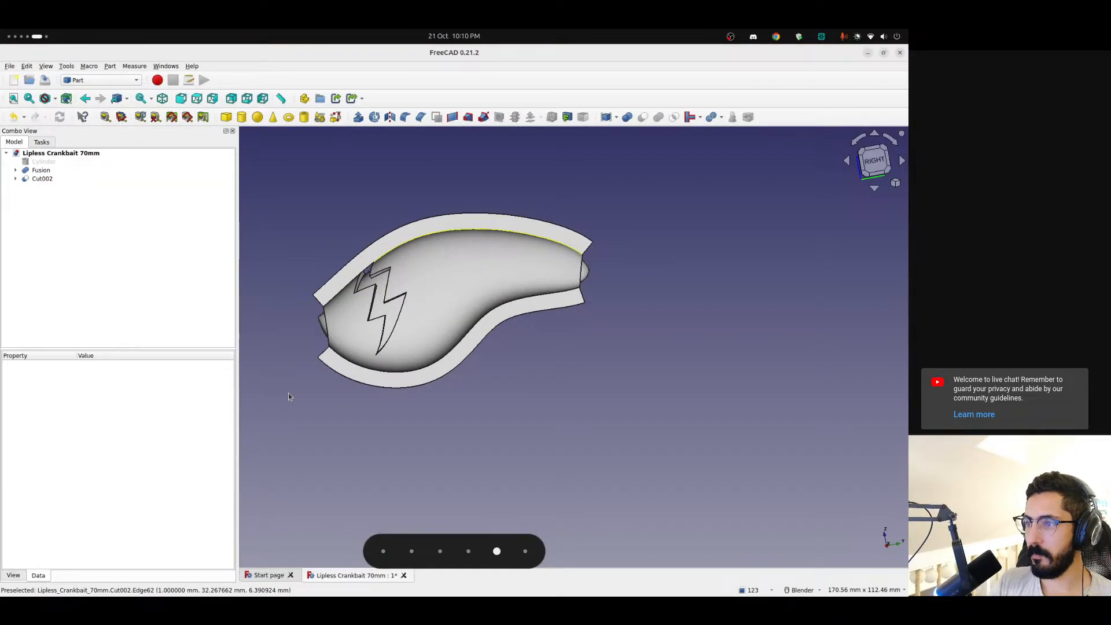
# Compare the lightning bolt cutout in the shell with the fire tiger lure patterns in the browser's image results
pyautogui.moveTo(451, 263)
pyautogui.mouseDown(button='middle')
pyautogui.moveTo(488, 302)
pyautogui.moveTo(478, 275)
pyautogui.moveTo(457, 284)
pyautogui.mouseUp(button='middle')
pyautogui.scroll(4, 456, 283)
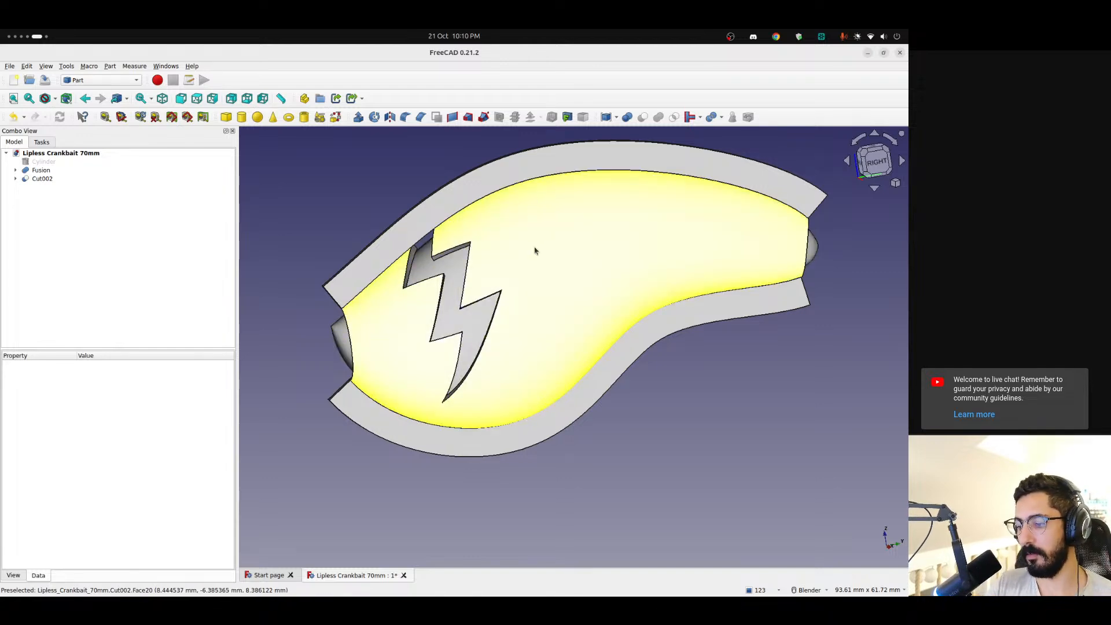
pyautogui.hotkey('alt', 'Tab')
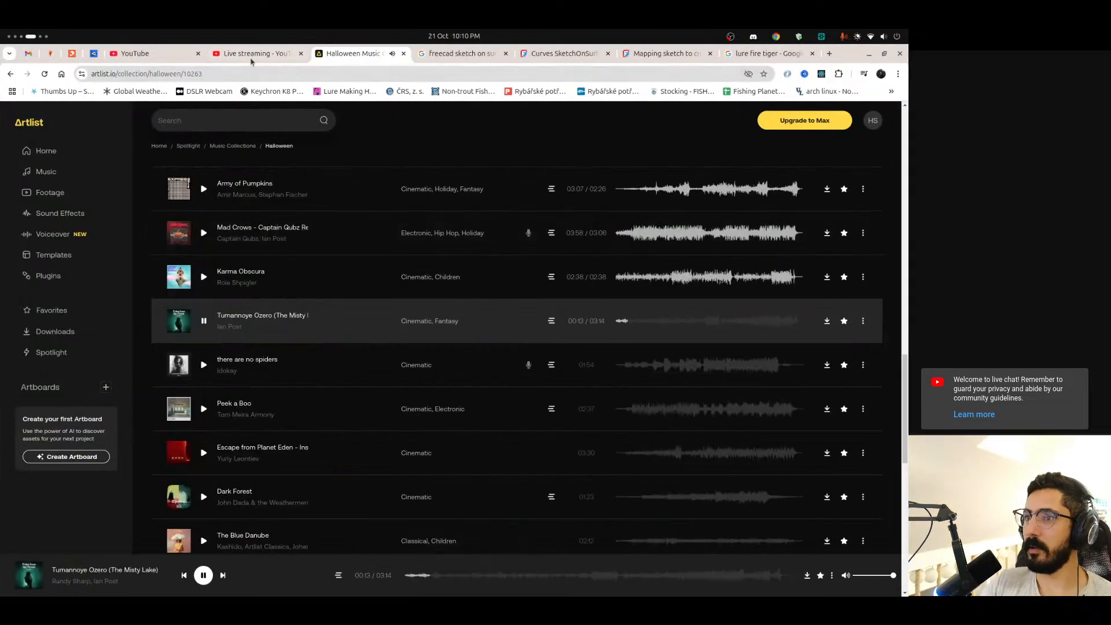
pyautogui.click(769, 53)
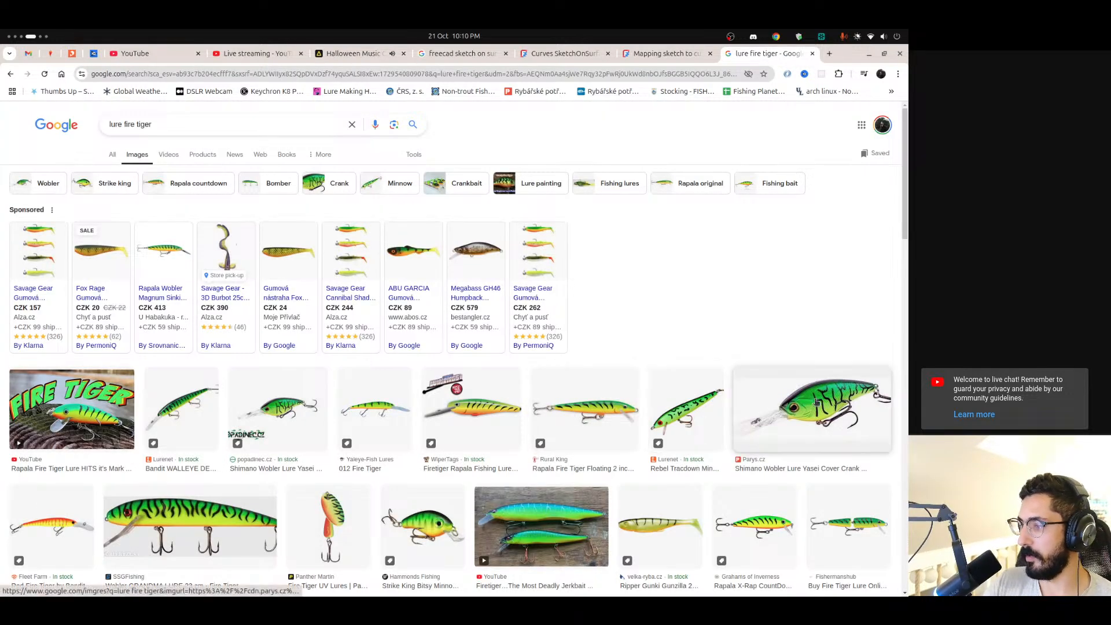
pyautogui.scroll(-2, 816, 401)
pyautogui.scroll(-3, 828, 249)
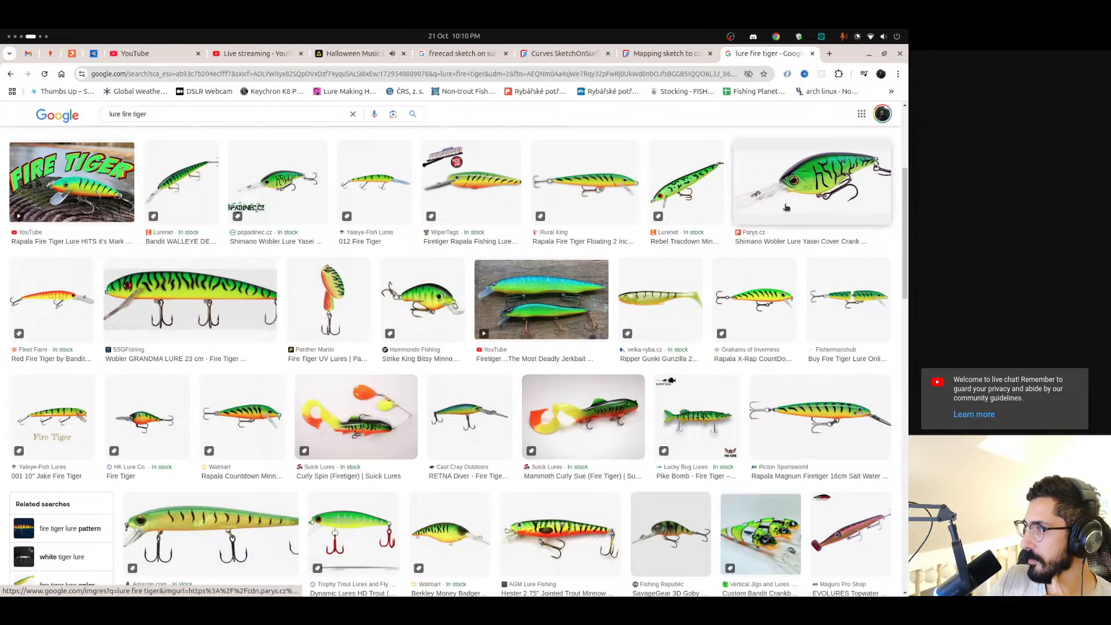
pyautogui.moveTo(1, 488)
pyautogui.scroll(-1, 1, 488)
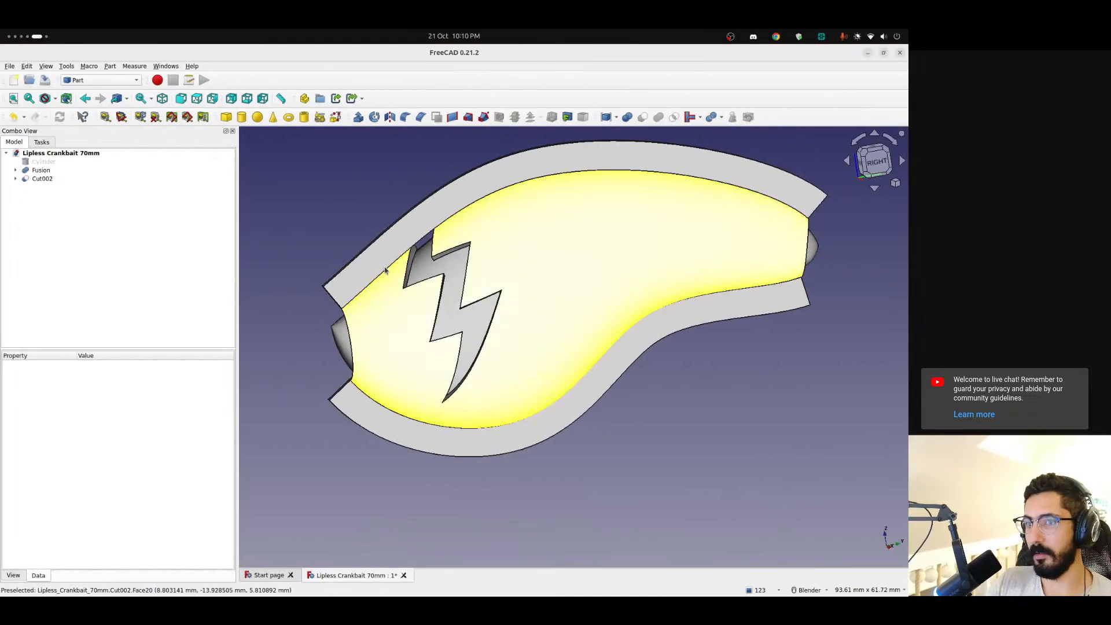
# Hide the Cut002 shell and view the bare Fusion lure body from the right side
pyautogui.click(47, 180)
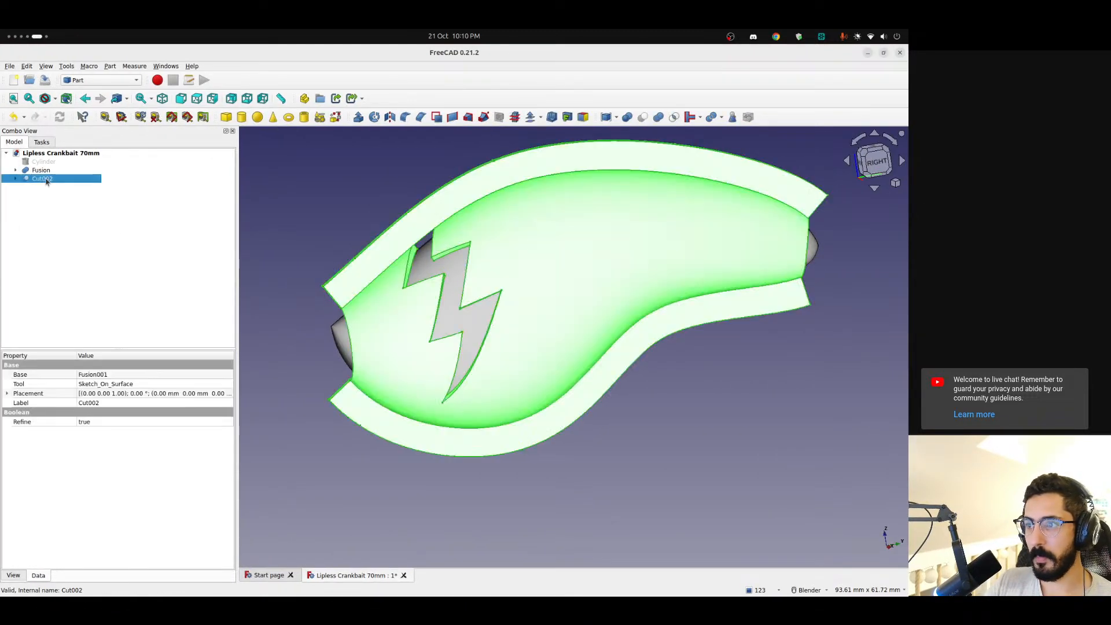
pyautogui.press('space')
pyautogui.moveTo(498, 306); pyautogui.dragTo(474, 225, button='middle')
pyautogui.click(879, 162)
pyautogui.scroll(2, 429, 307)
pyautogui.scroll(-2, 429, 307)
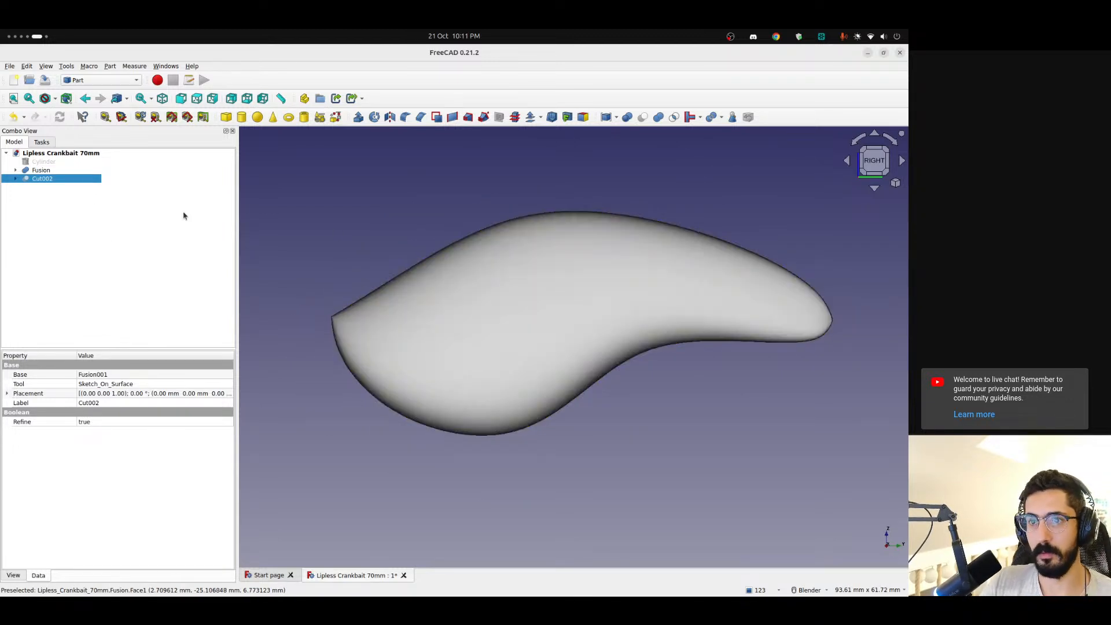
pyautogui.click(16, 170)
pyautogui.click(16, 170)
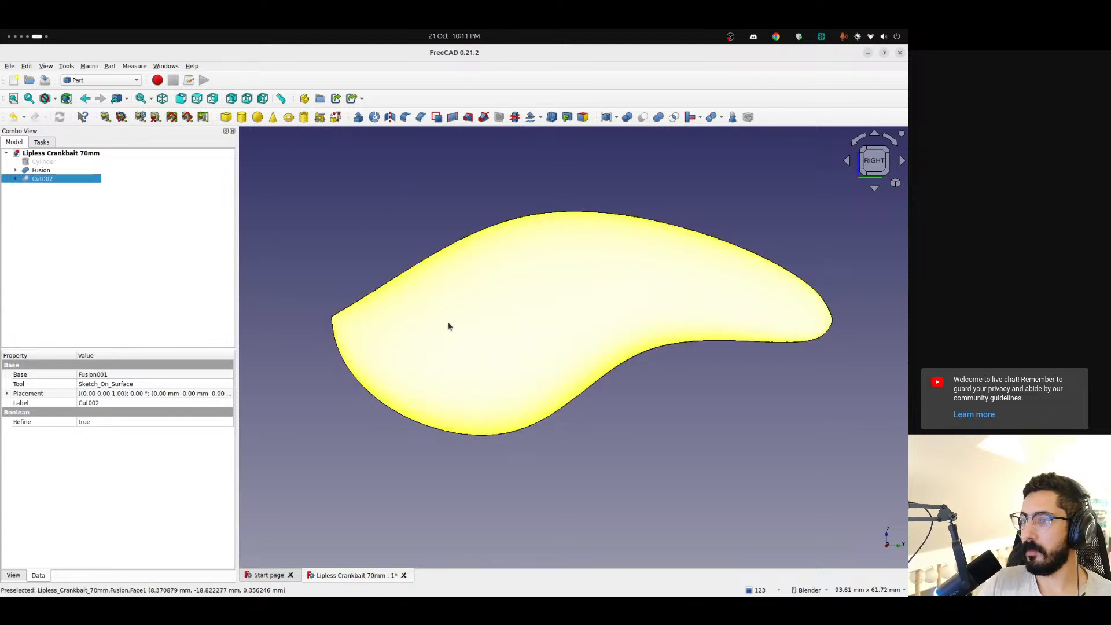
pyautogui.hotkey('alt', 'Tab')
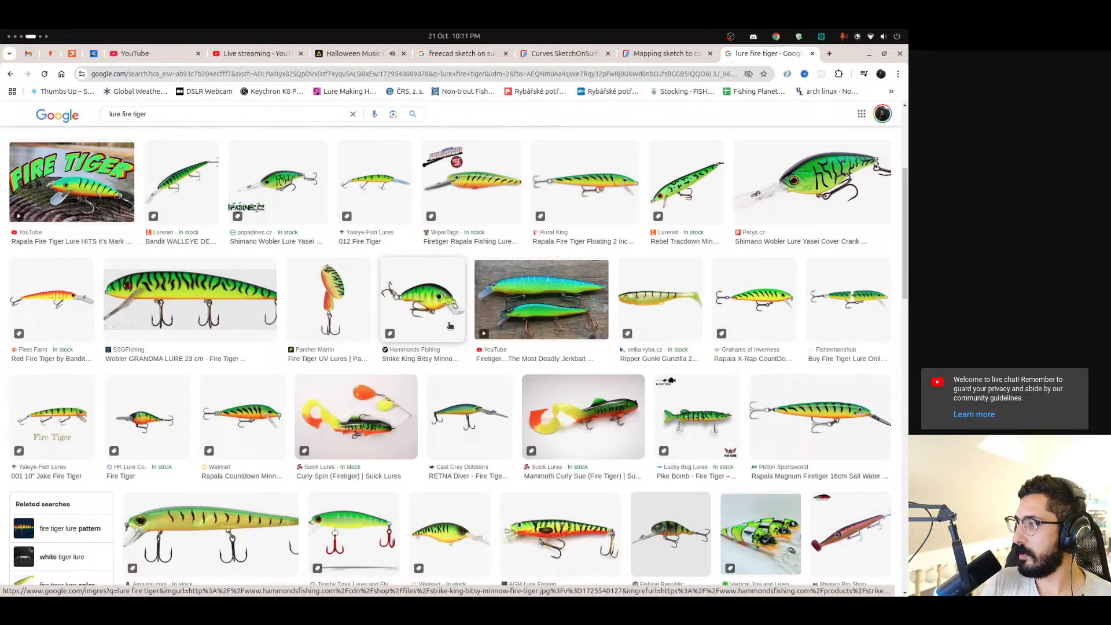
pyautogui.hotkey('alt', 'Tab')
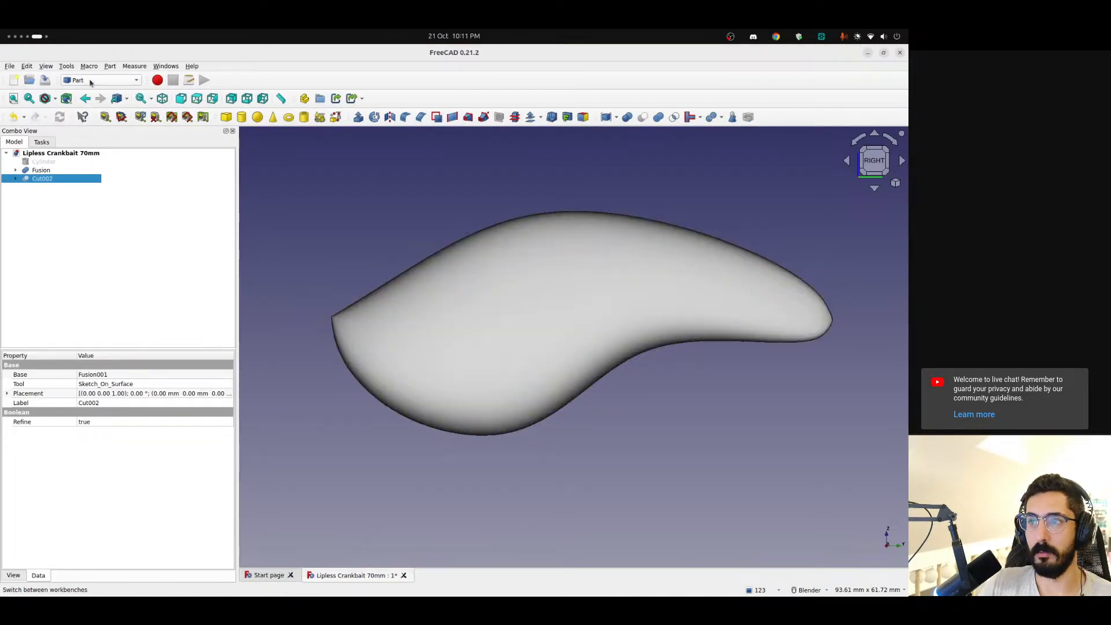
# Switch to the Curves workbench and select the side face of the Fusion lure body
pyautogui.click(92, 80)
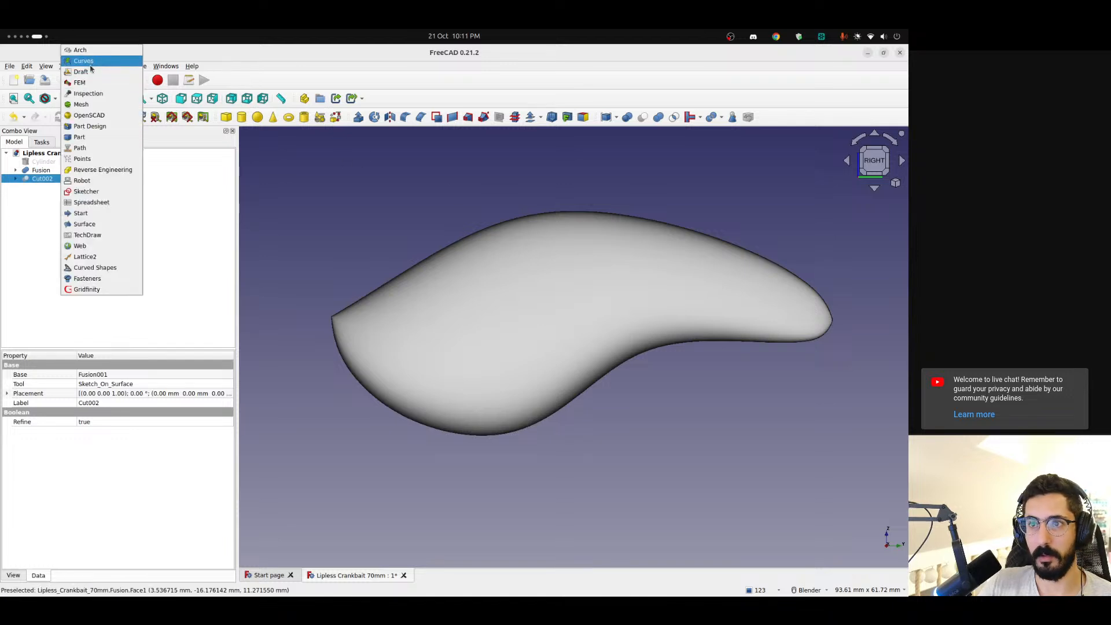
pyautogui.click(90, 63)
pyautogui.click(420, 337)
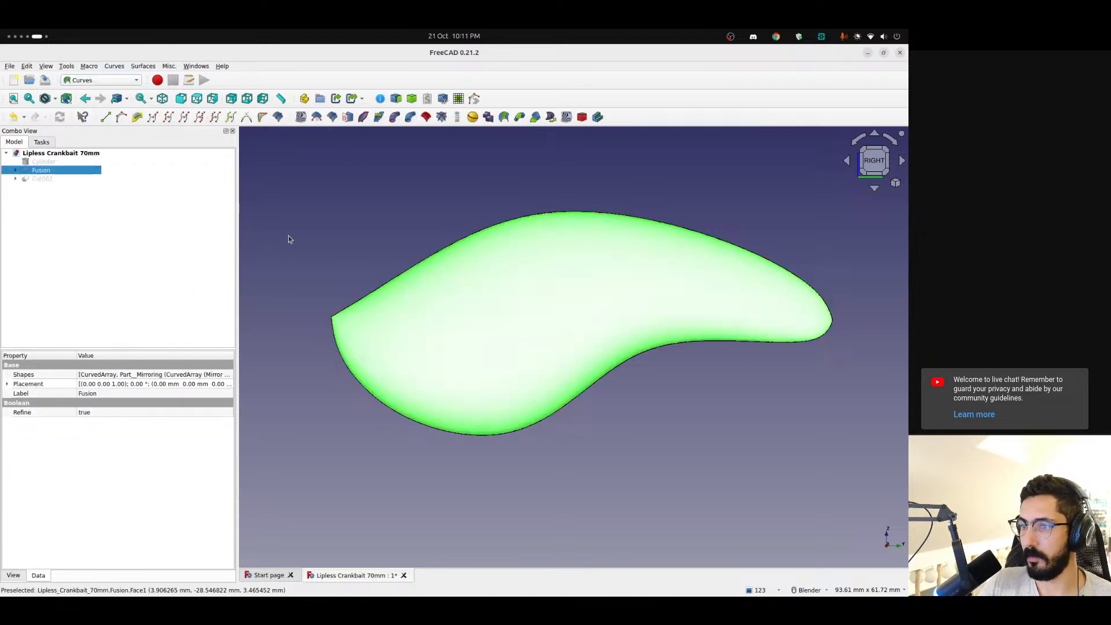
pyautogui.moveTo(291, 241); pyautogui.dragTo(493, 295, button='middle')
pyautogui.scroll(-3, 373, 262)
pyautogui.keyDown('shift'); pyautogui.moveTo(373, 271); pyautogui.dragTo(428, 290, button='middle'); pyautogui.keyUp('shift')
pyautogui.click(16, 170)
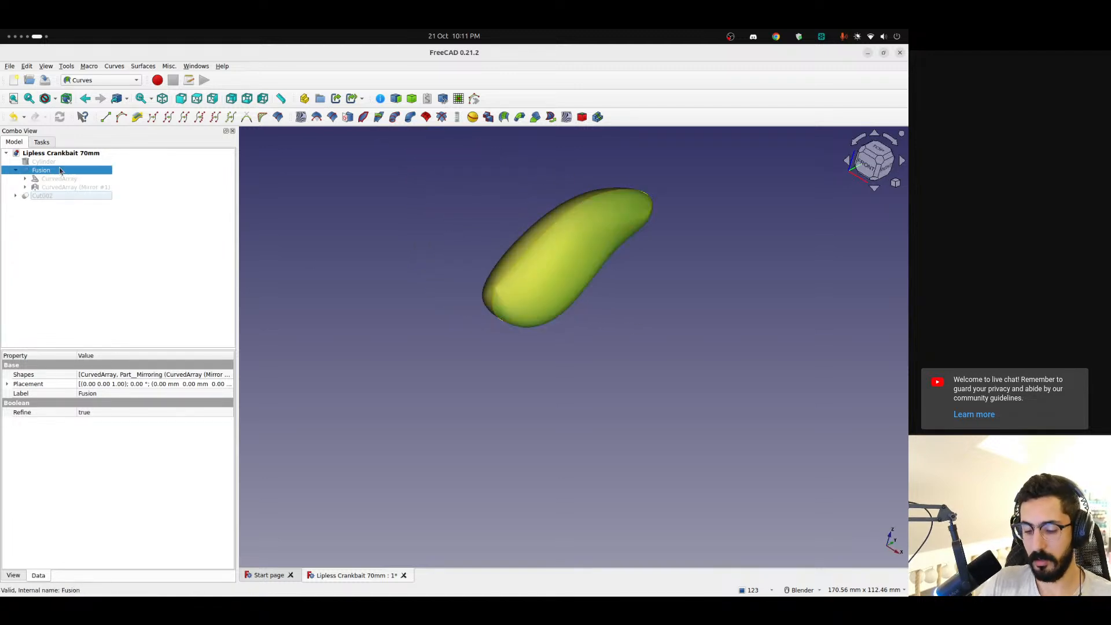
pyautogui.press('Delete')
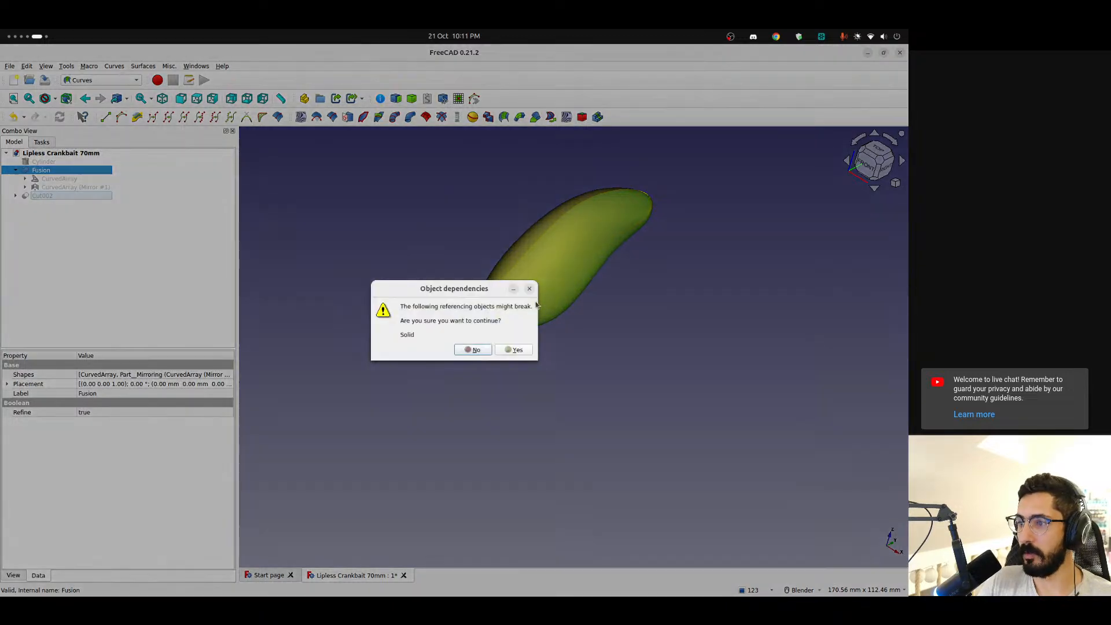
pyautogui.click(529, 289)
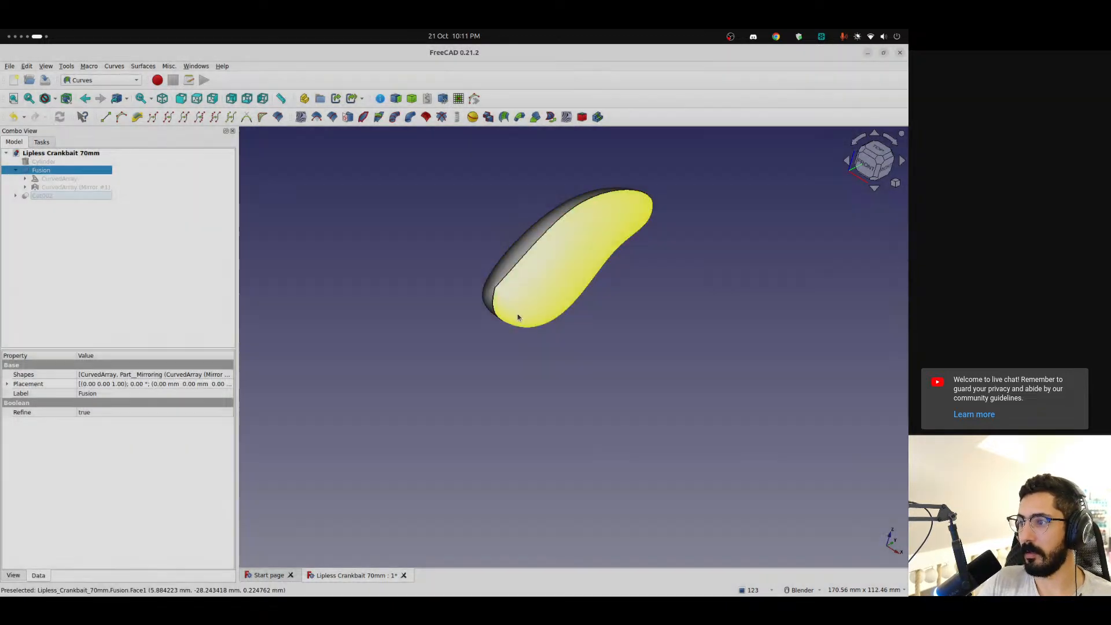
pyautogui.click(501, 351)
pyautogui.scroll(3, 580, 250)
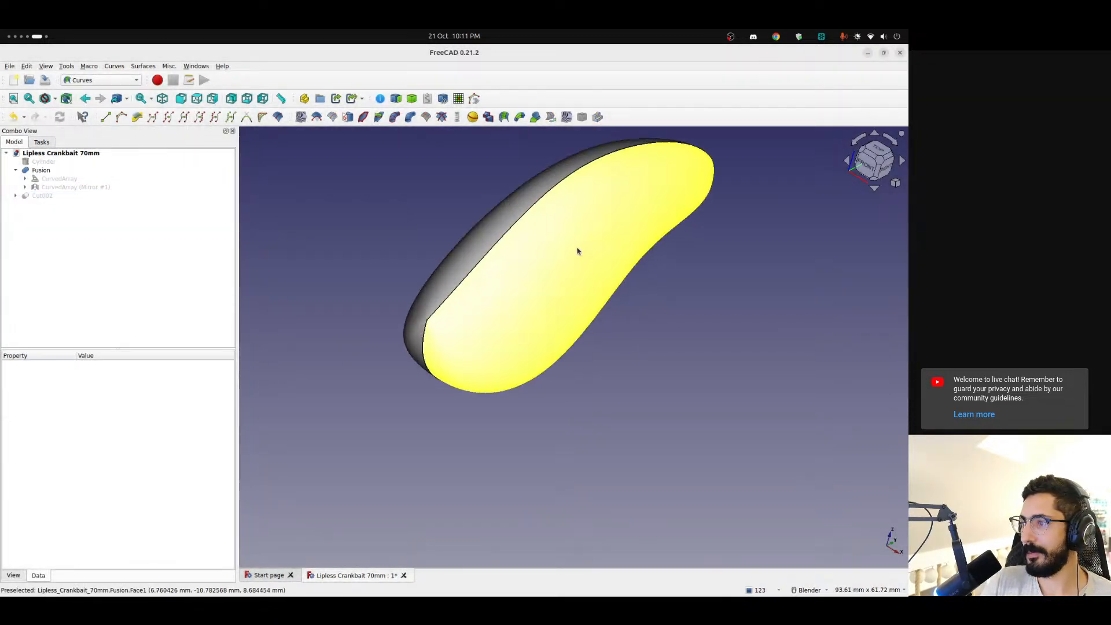
pyautogui.keyDown('shift'); pyautogui.moveTo(579, 253); pyautogui.dragTo(425, 515, button='middle'); pyautogui.keyUp('shift')
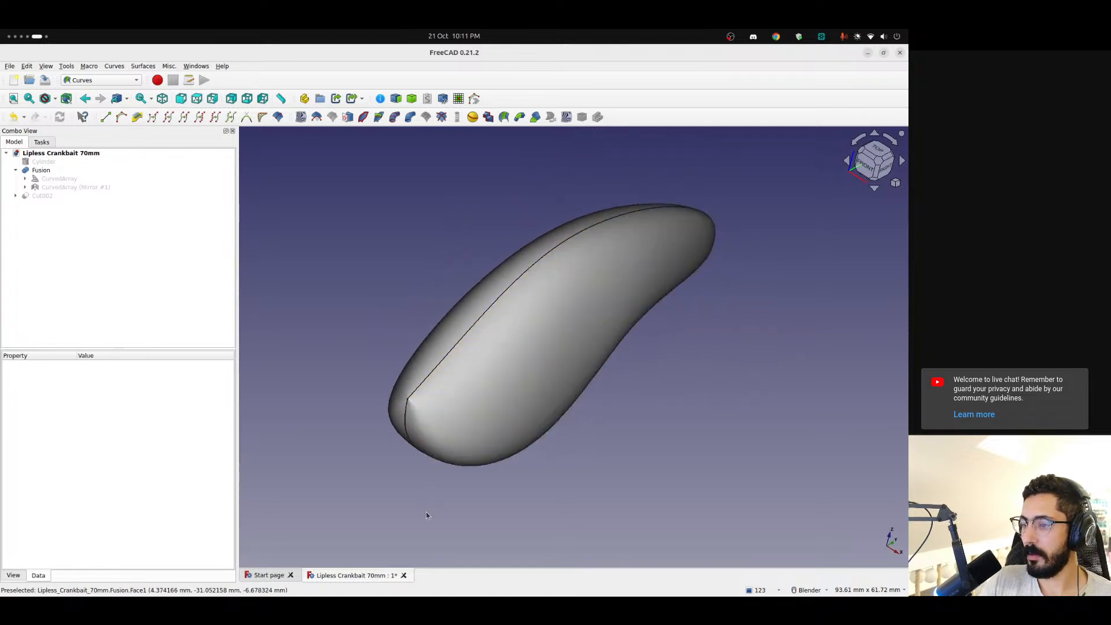
# Close the Lipless Crankbait 70mm document without saving and reopen it from the recent files
pyautogui.click(404, 575)
pyautogui.click(459, 347)
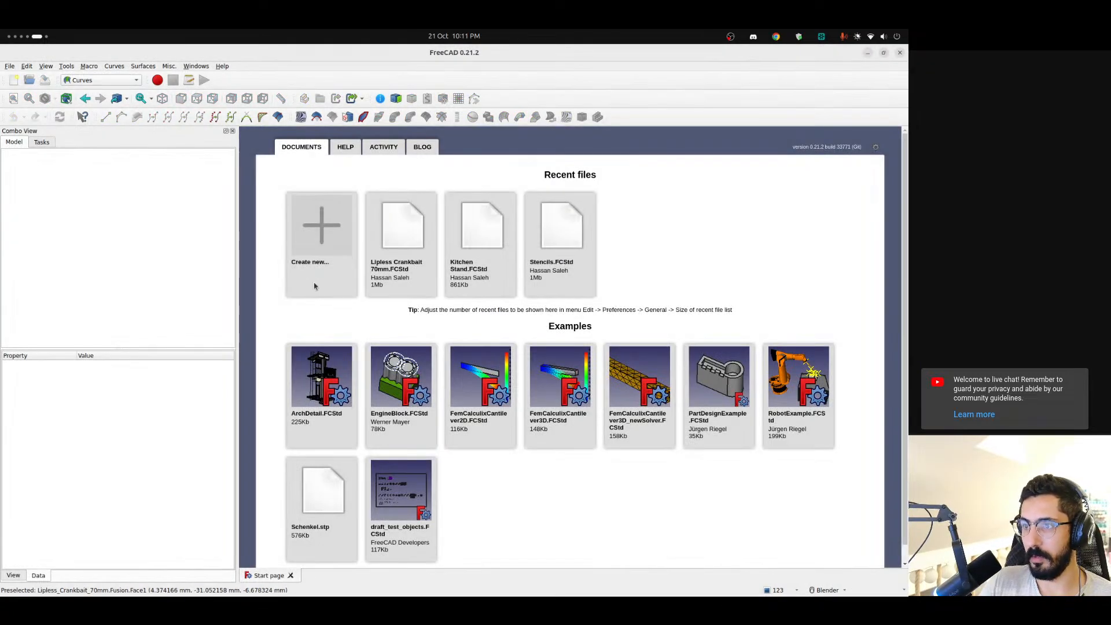
pyautogui.click(397, 236)
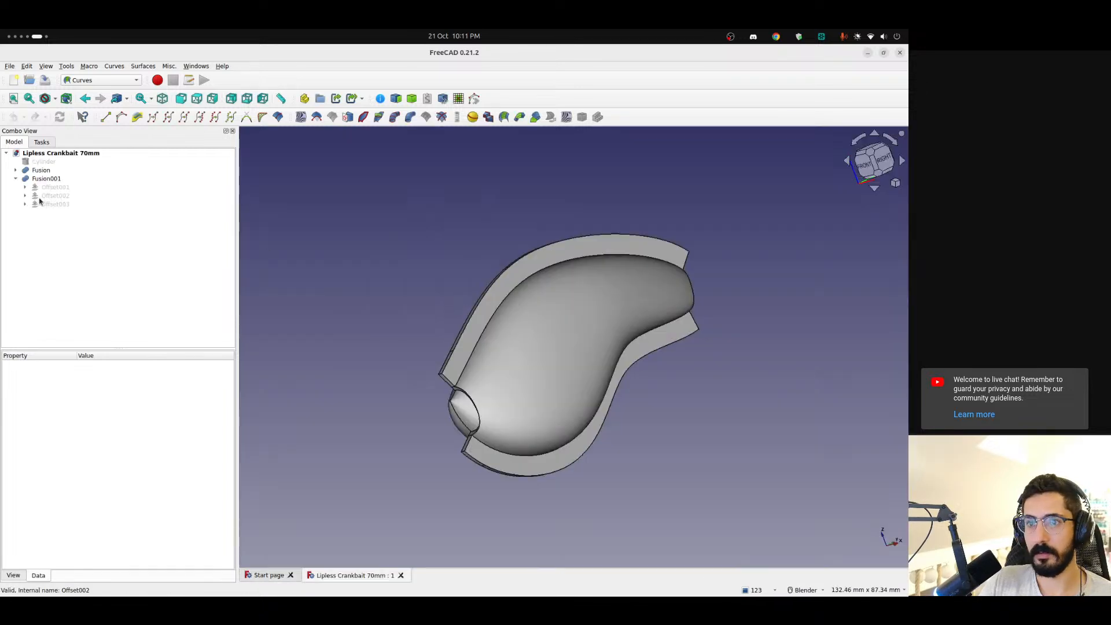
# Delete the Fusion001 shell, then the Offset003 and Offset002 bodies it was built from
pyautogui.click(47, 181)
pyautogui.press('Delete')
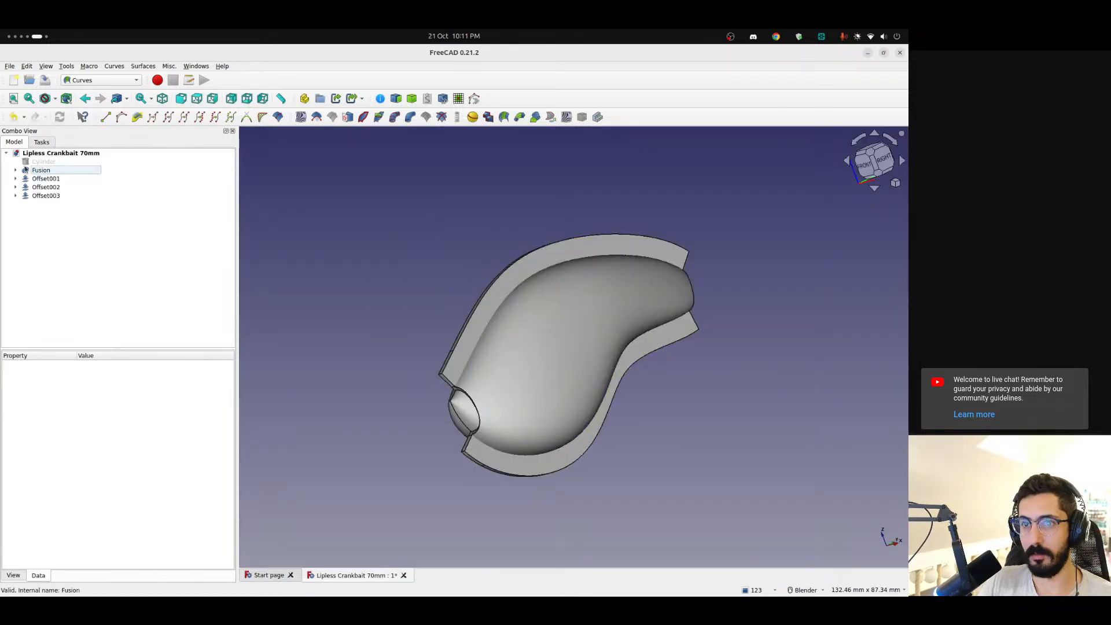
pyautogui.click(52, 197)
pyautogui.press('Delete')
pyautogui.click(50, 197)
pyautogui.press('Delete')
pyautogui.click(46, 197)
pyautogui.press('Delete')
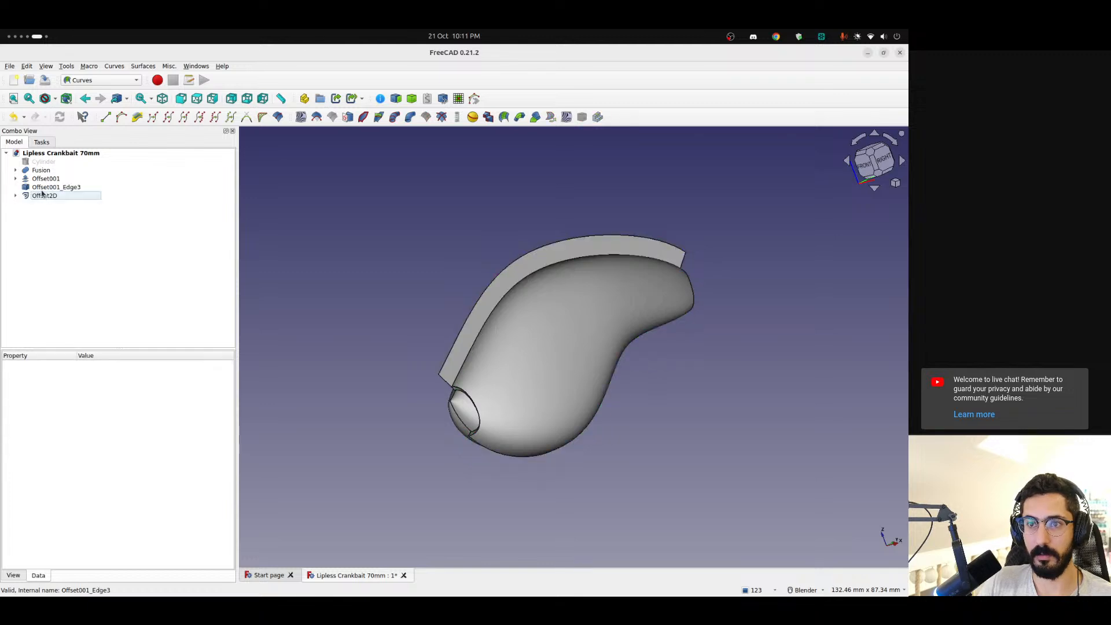
# Delete Offset2D, the Offset001_Edge3 and Cut001_Edge1 edge curves, and the Offset001 body
pyautogui.click(42, 195)
pyautogui.press('Delete')
pyautogui.click(40, 197)
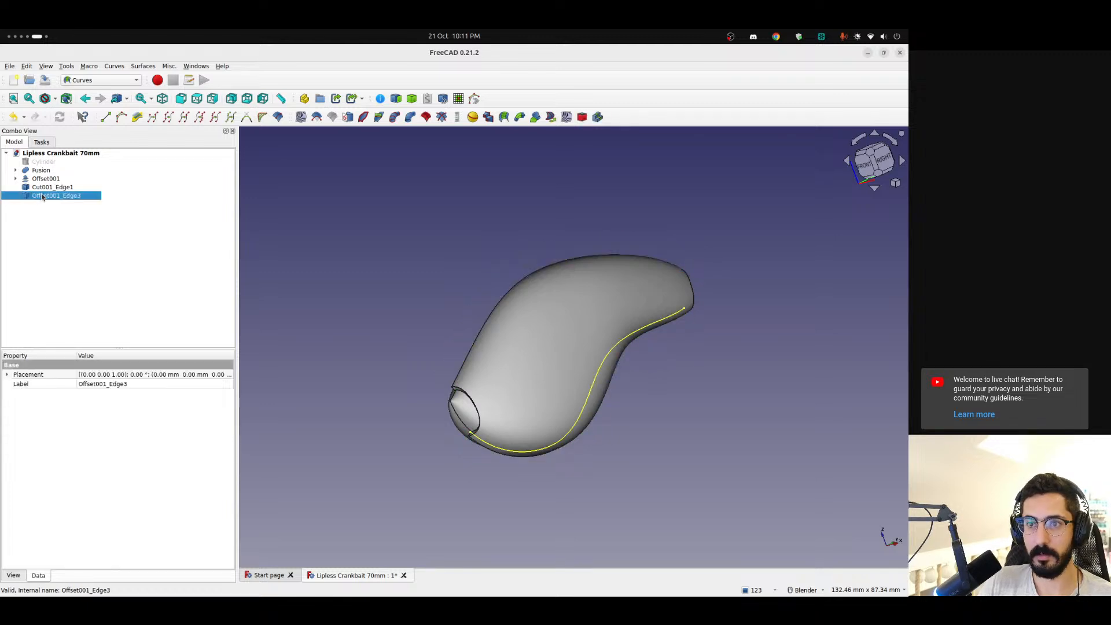
pyautogui.press('Delete')
pyautogui.click(40, 187)
pyautogui.press('Delete')
pyautogui.click(40, 180)
pyautogui.press('Delete')
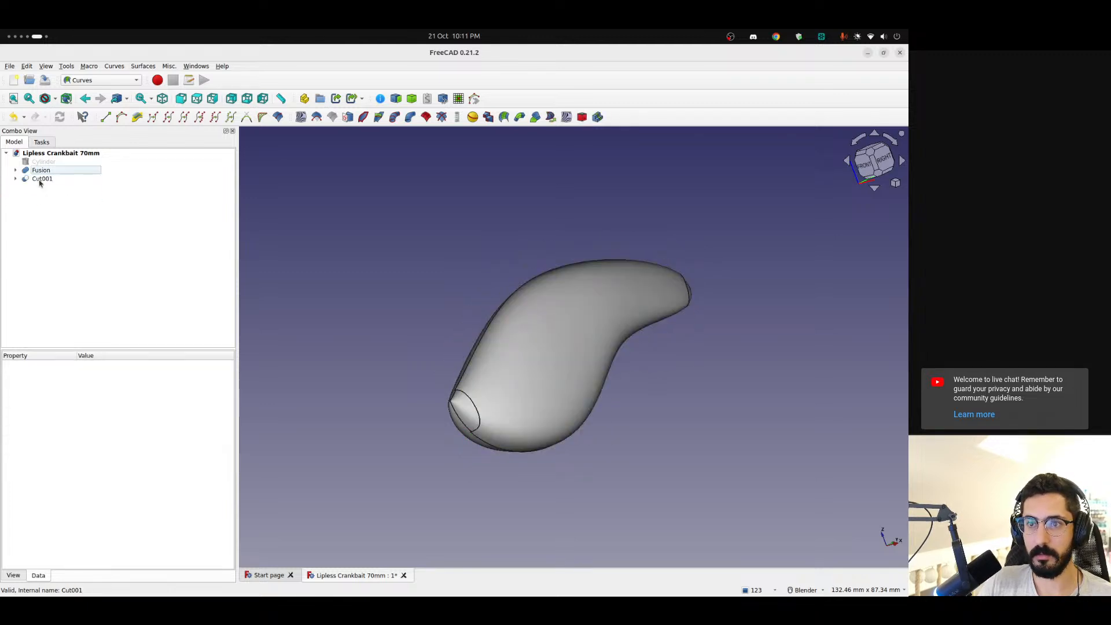
# Delete the Cut001 and Cut objects together with their cutting cubes and the Offset body
pyautogui.click(40, 180)
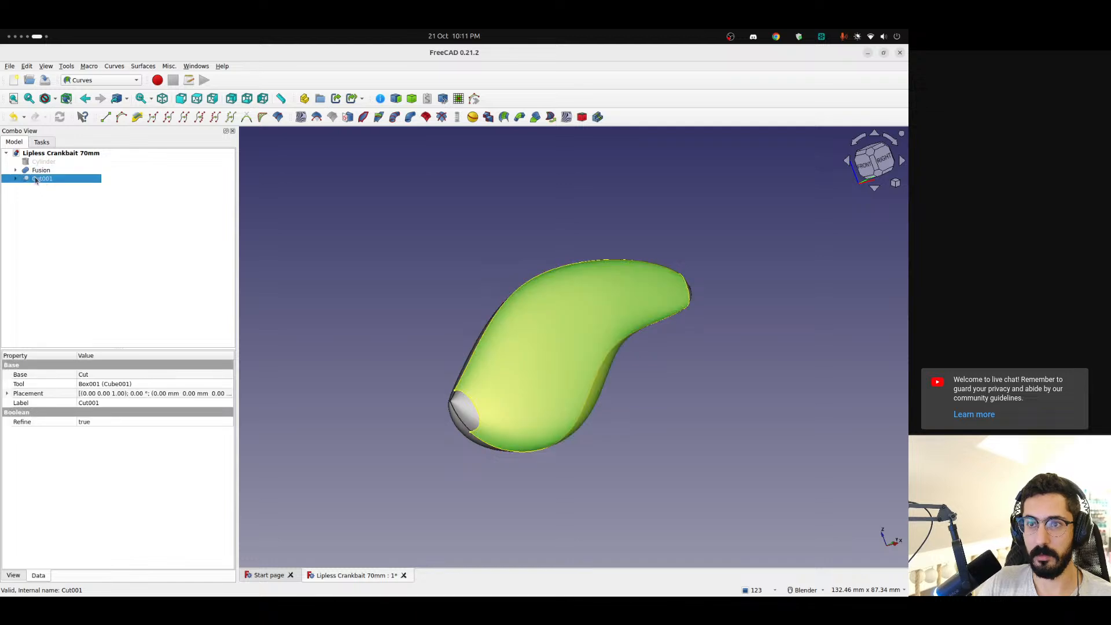
pyautogui.press('Delete')
pyautogui.click(37, 180)
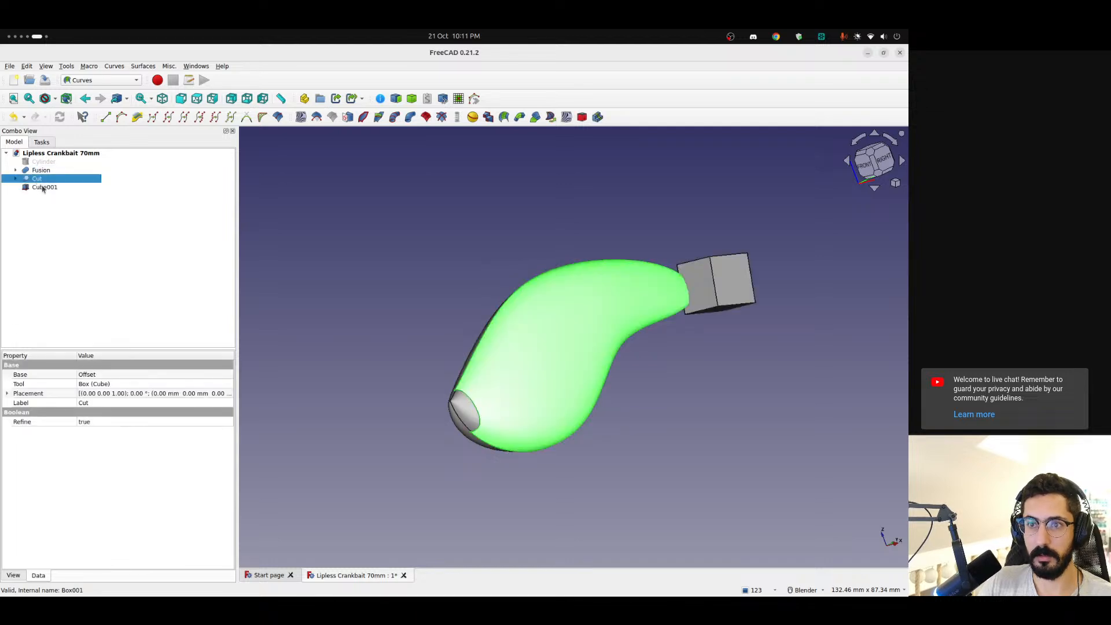
pyautogui.press('Delete')
pyautogui.click(44, 196)
pyautogui.press('Delete')
pyautogui.click(39, 188)
pyautogui.press('Delete')
pyautogui.click(37, 179)
pyautogui.press('Delete')
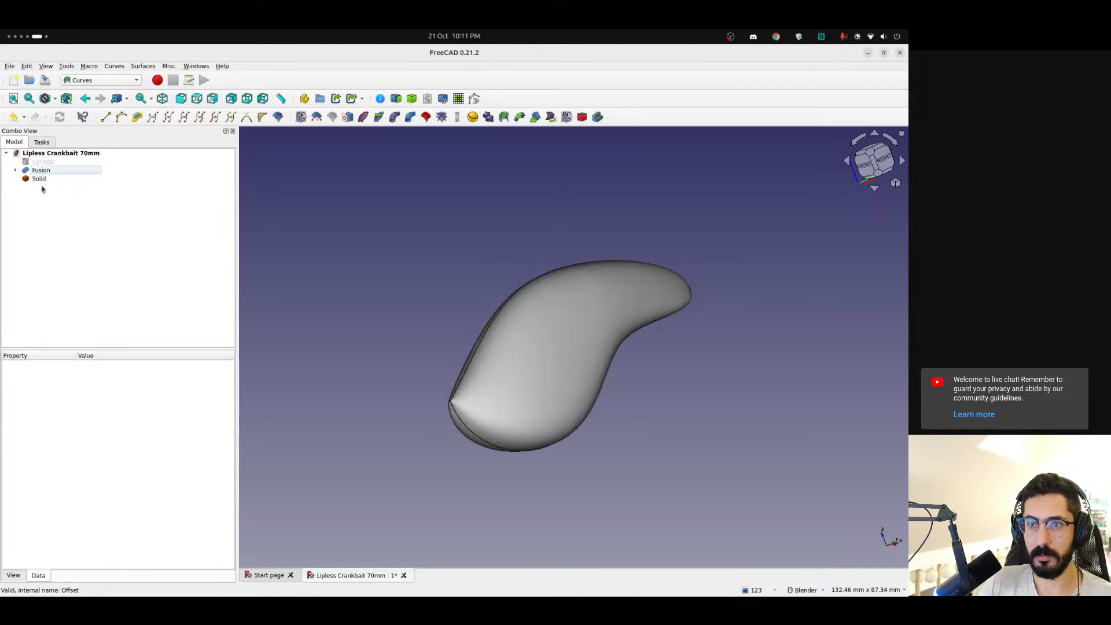
# Delete Solid, Fusion, Cylinder and CurvedArray (Mirror #1), keeping only the CurvedArray half of the lure
pyautogui.click(39, 179)
pyautogui.press('Delete')
pyautogui.click(31, 172)
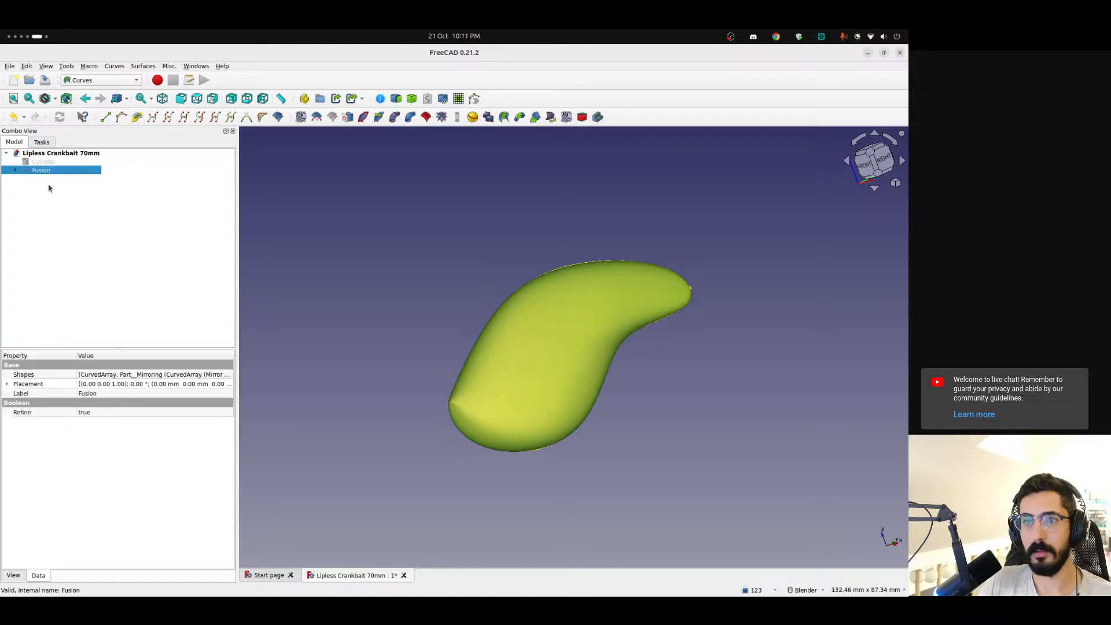
pyautogui.press('Delete')
pyautogui.click(43, 171)
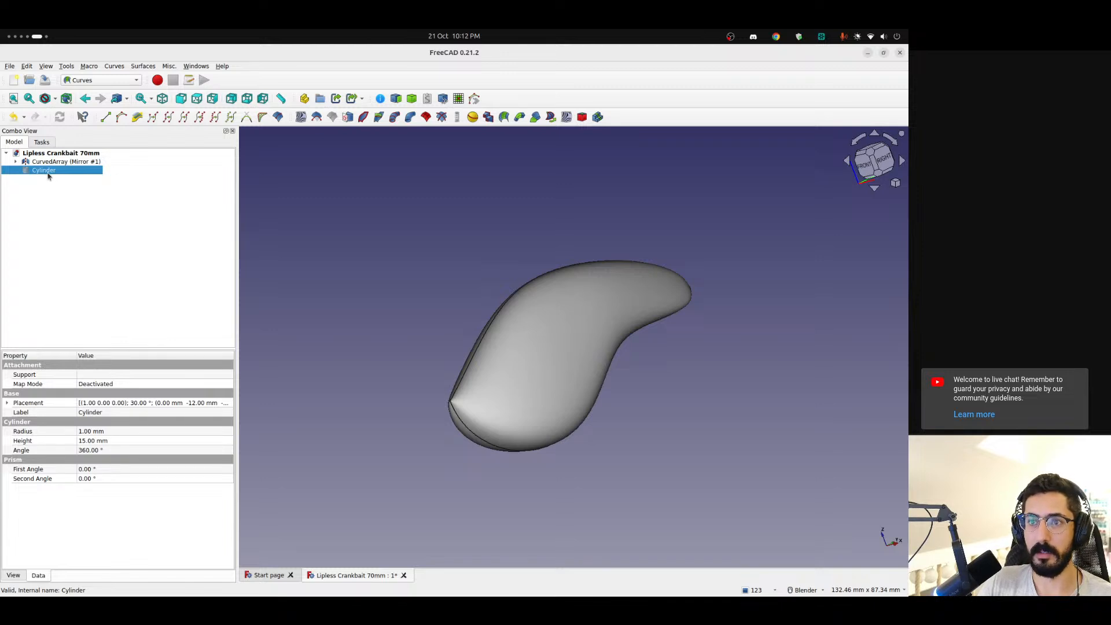
pyautogui.press('Delete')
pyautogui.click(40, 164)
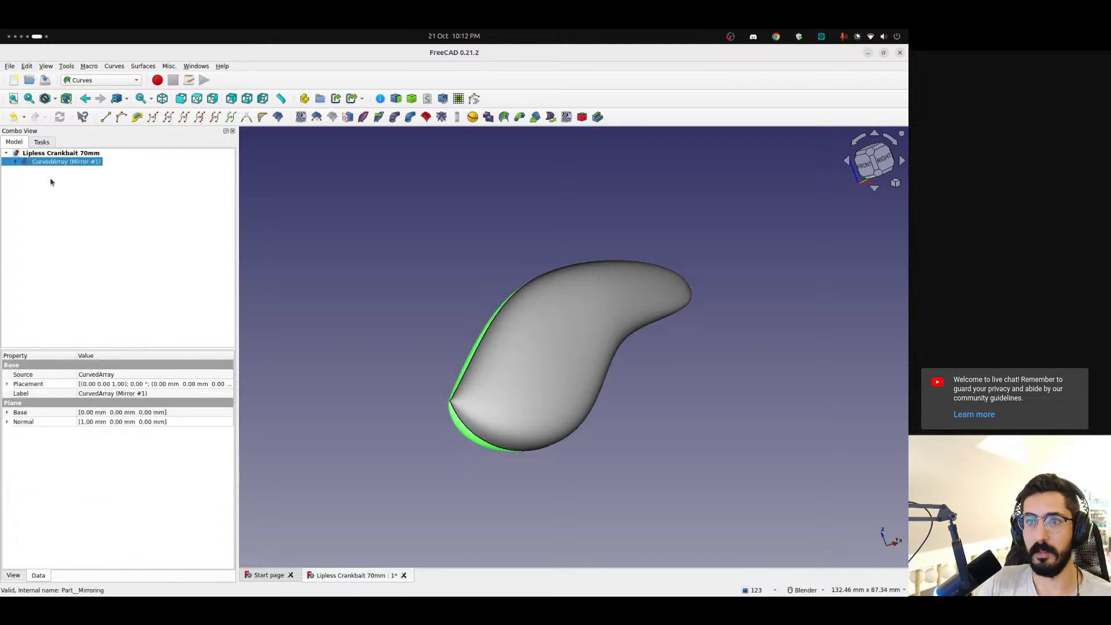
pyautogui.press('Delete')
# Select the CurvedArray half body and inspect its shape and properties
pyautogui.click(40, 163)
pyautogui.click(418, 310)
pyautogui.moveTo(419, 310); pyautogui.dragTo(380, 241, button='middle')
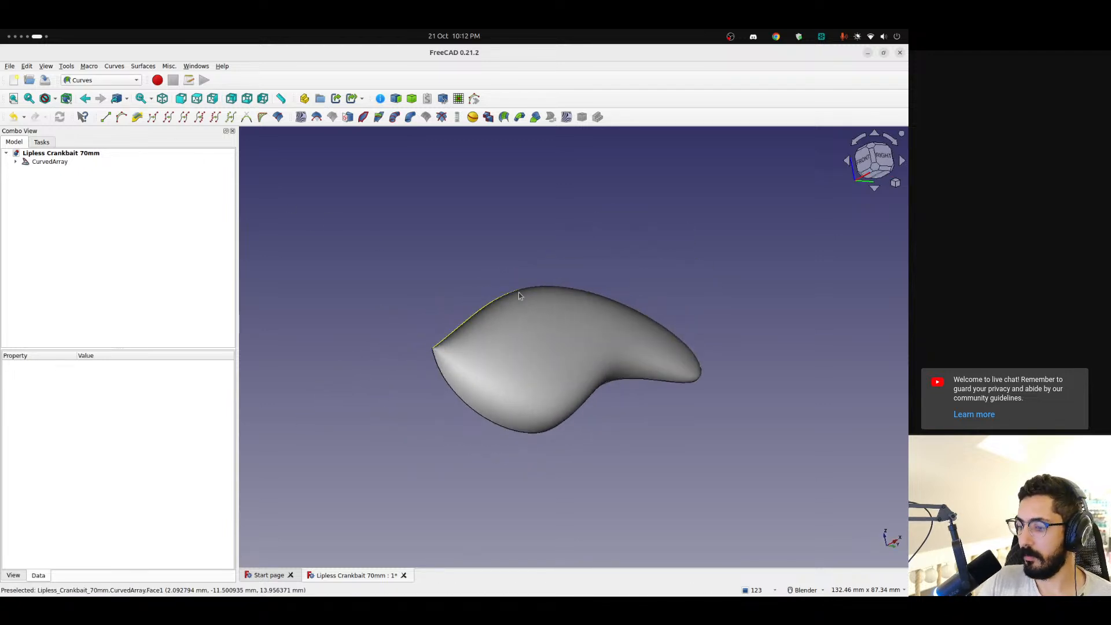
pyautogui.click(543, 349)
pyautogui.scroll(-2, 407, 404)
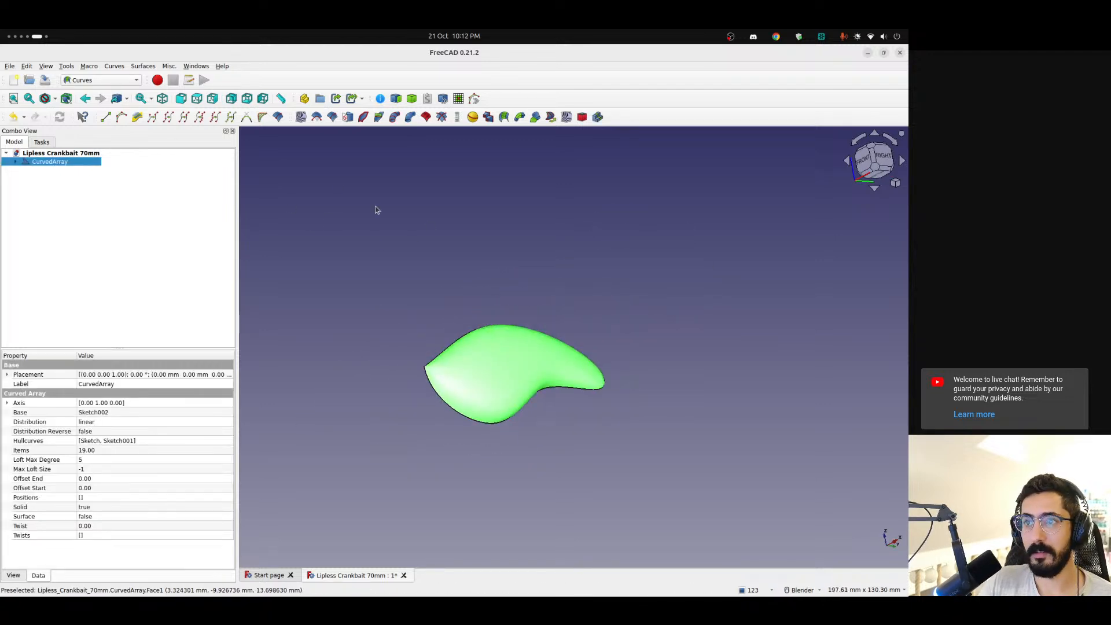
# Create a Sketch on Surface from the CurvedArray face and open its mapped sketch for editing, with the view rotated so the rectangle lies horizontally
pyautogui.click(348, 118)
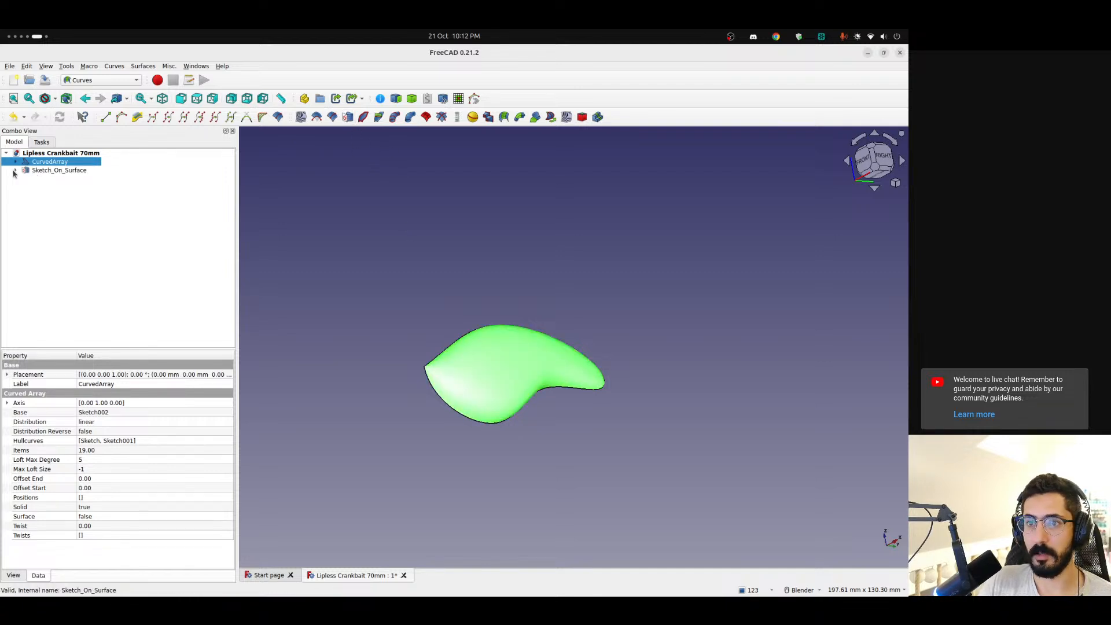
pyautogui.doubleClick(70, 181)
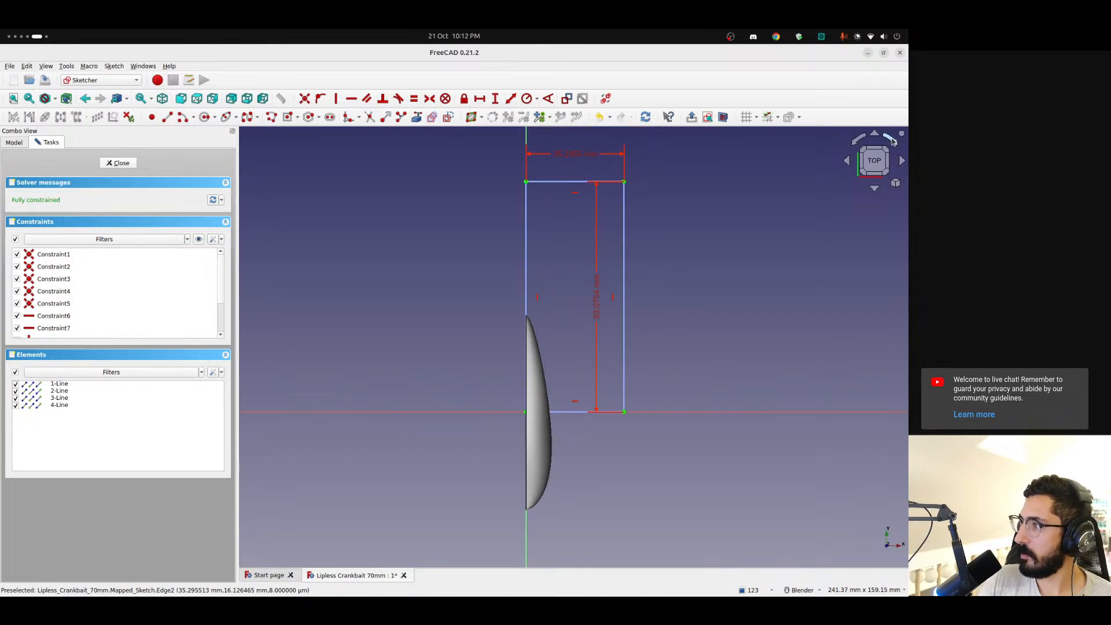
pyautogui.click(892, 141)
pyautogui.click(894, 145)
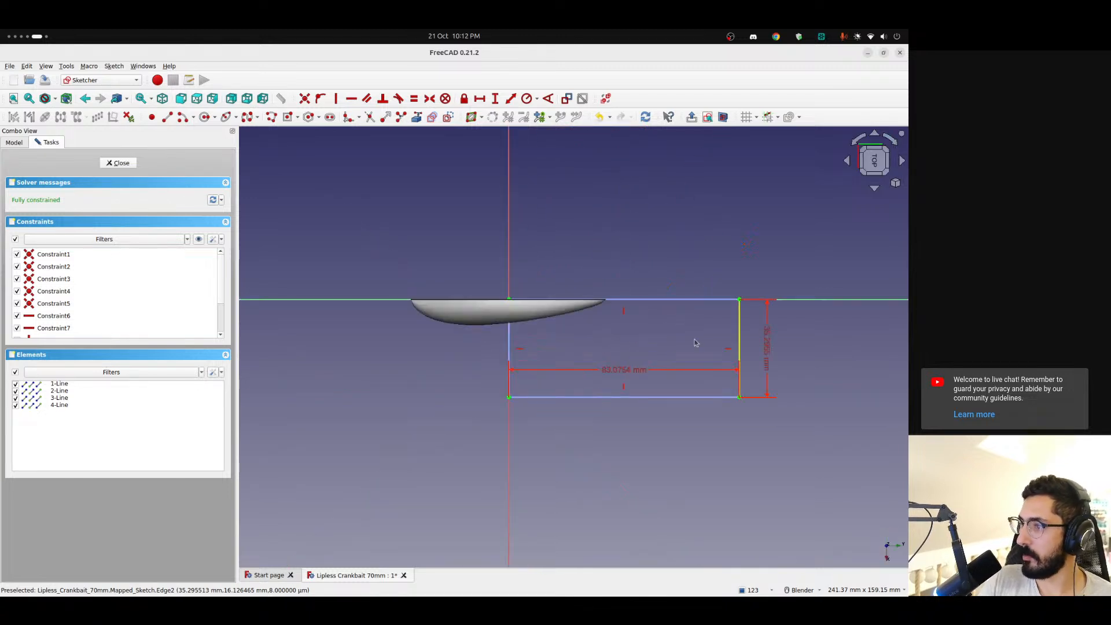
pyautogui.scroll(5, 588, 323)
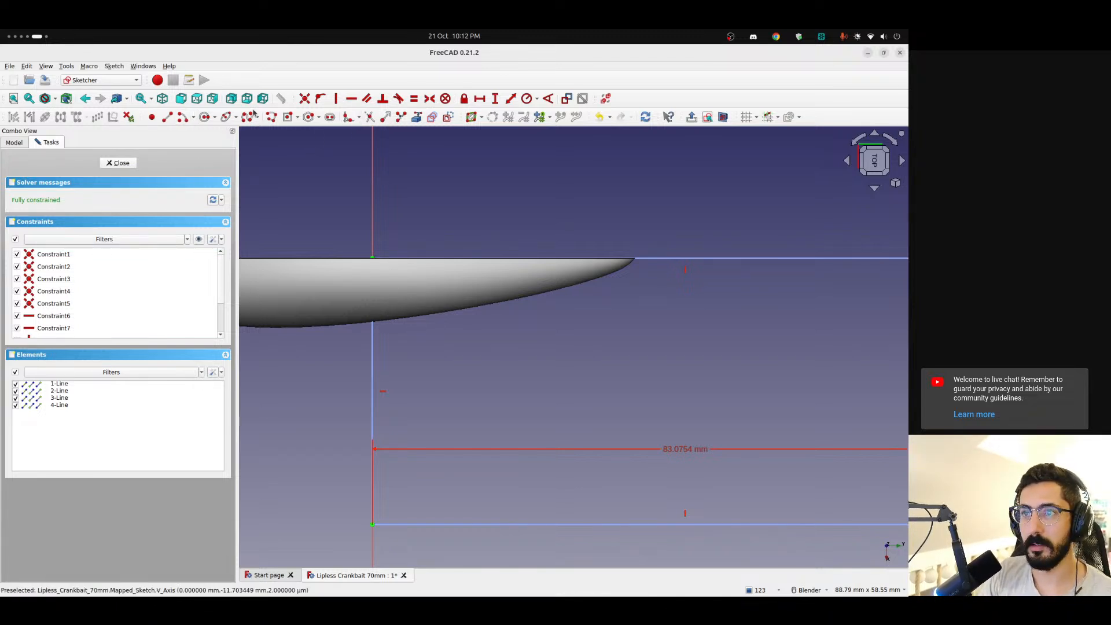
pyautogui.scroll(-3, 449, 218)
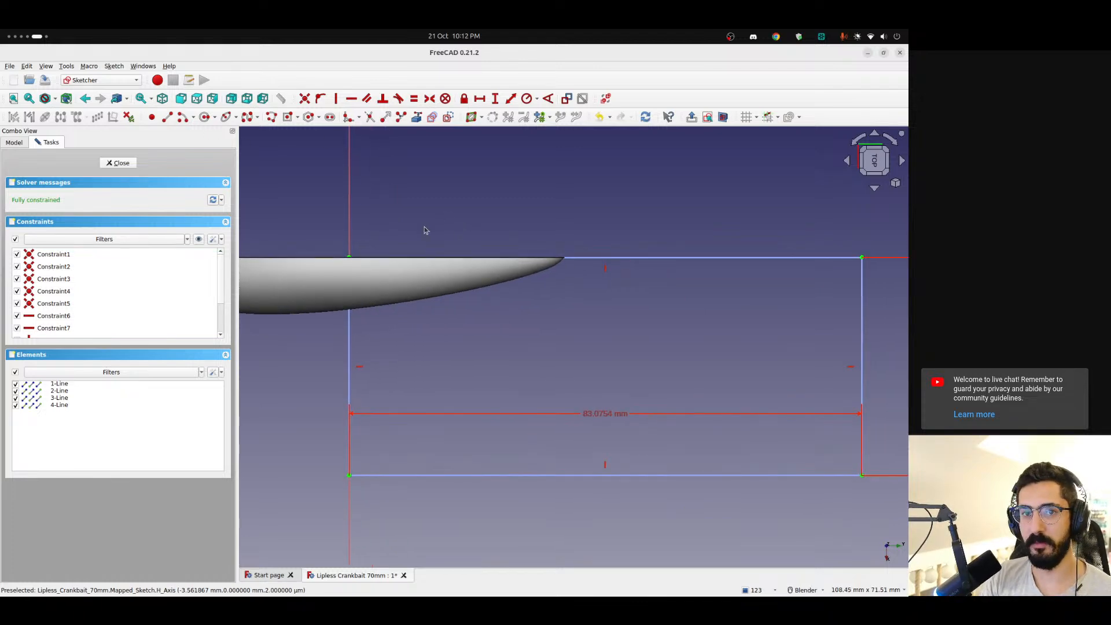
# Switch to Chrome, search Google Images for "lure sketch" in a new tab and examine the results for pattern ideas
pyautogui.hotkey('alt', 'Tab')
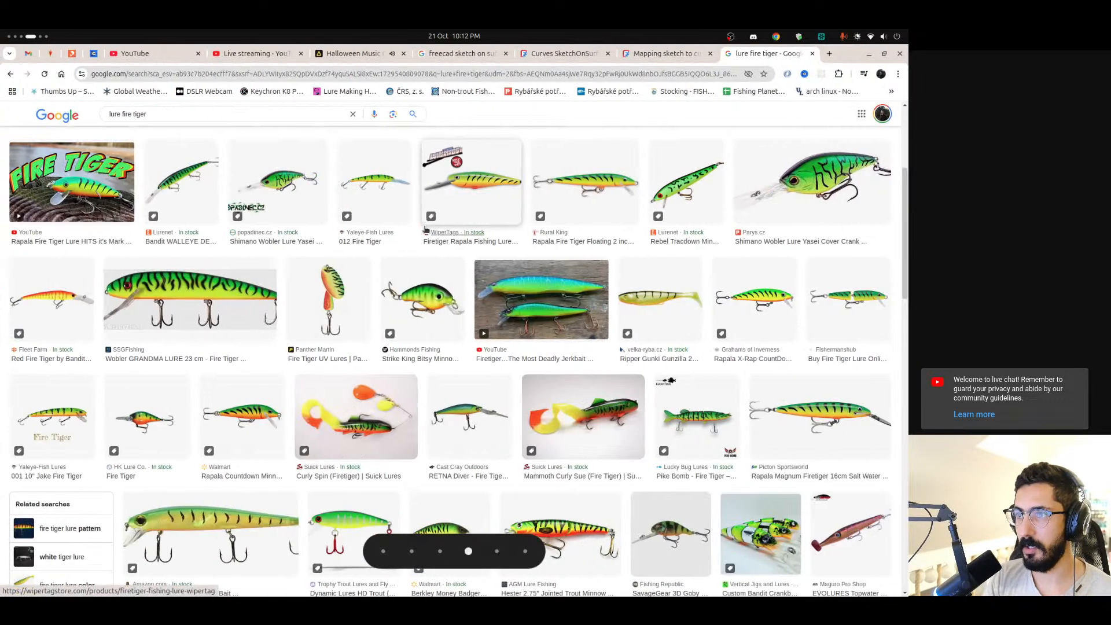
pyautogui.hotkey('ctrl', 't')
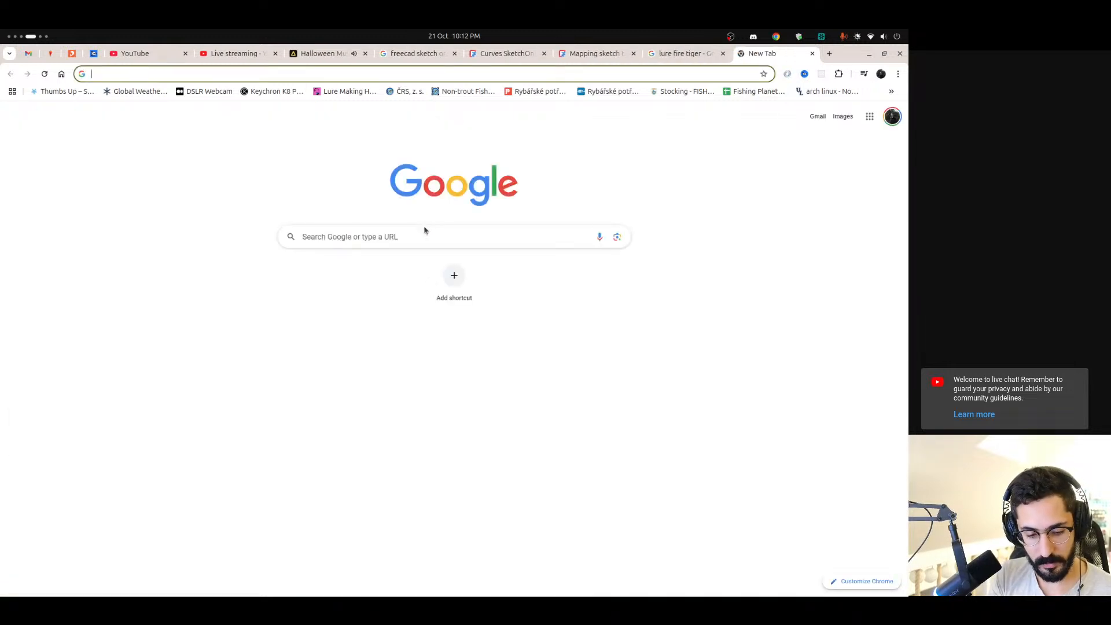
pyautogui.write('lure')
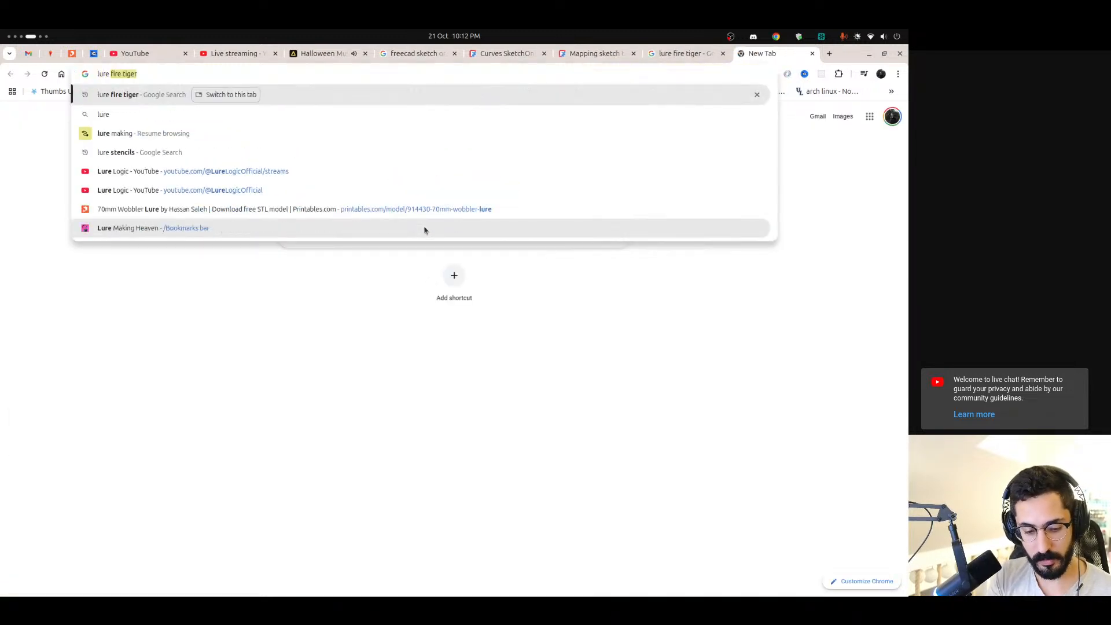
pyautogui.write(' sketch')
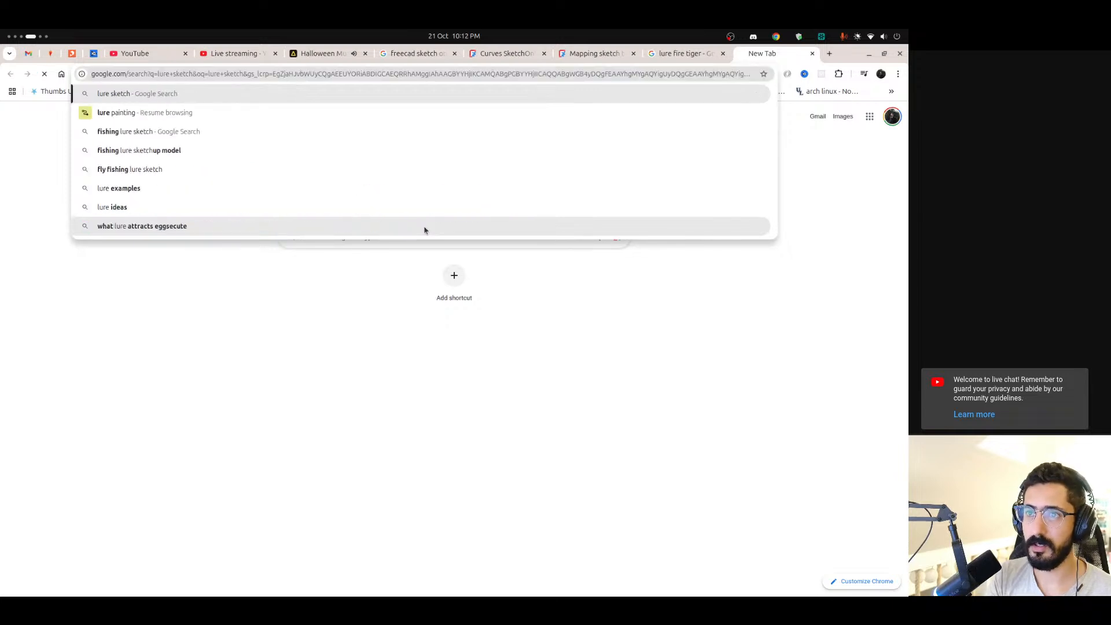
pyautogui.press('Return')
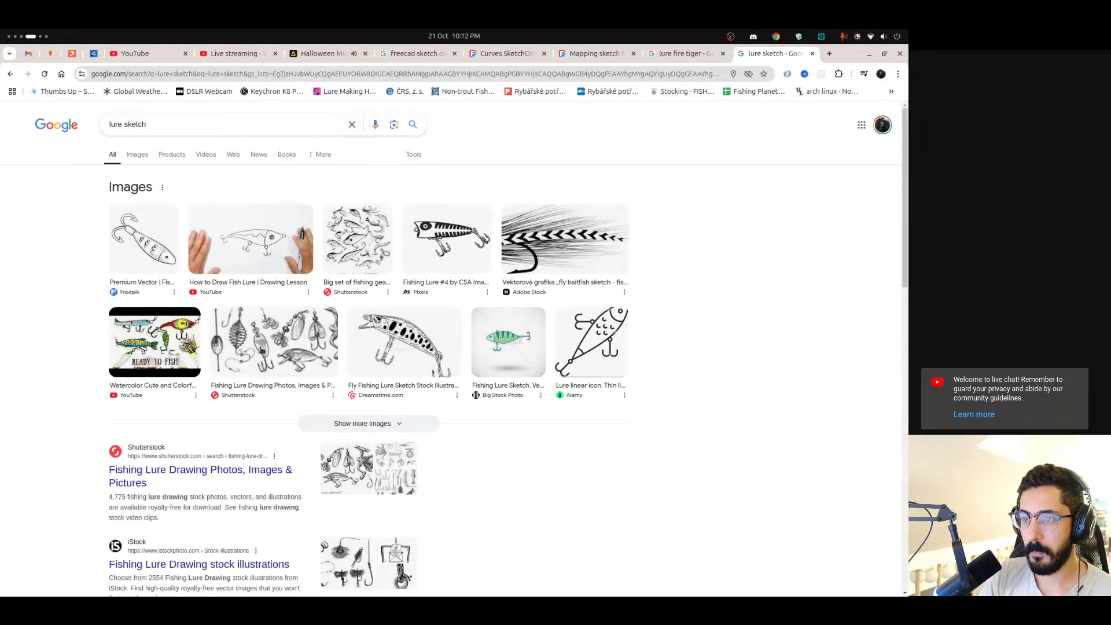
pyautogui.click(137, 155)
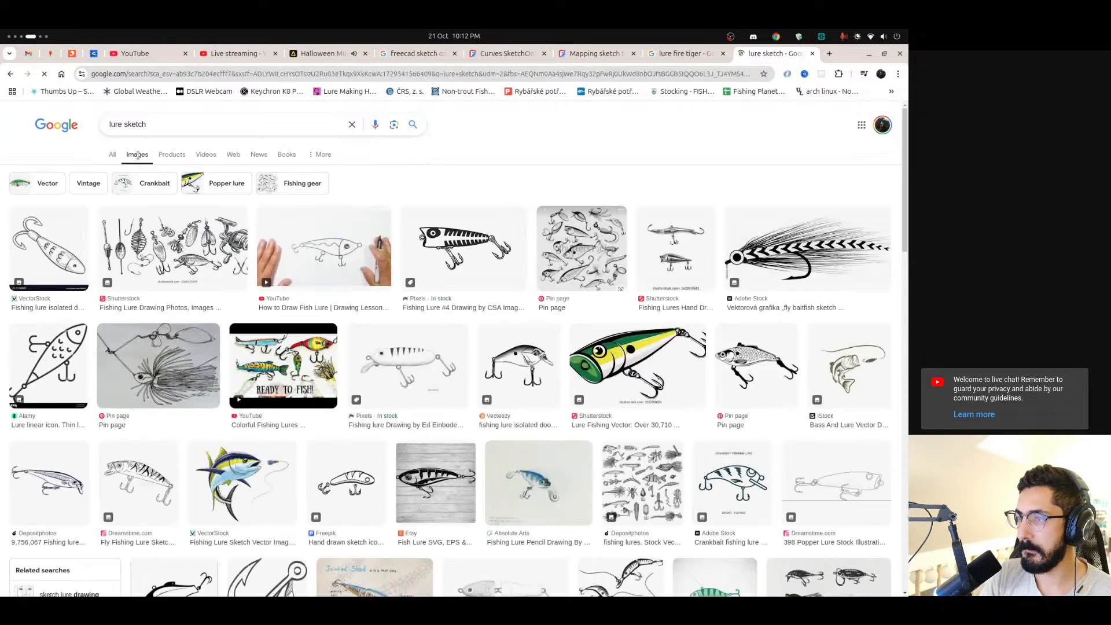
pyautogui.scroll(-5, 258, 241)
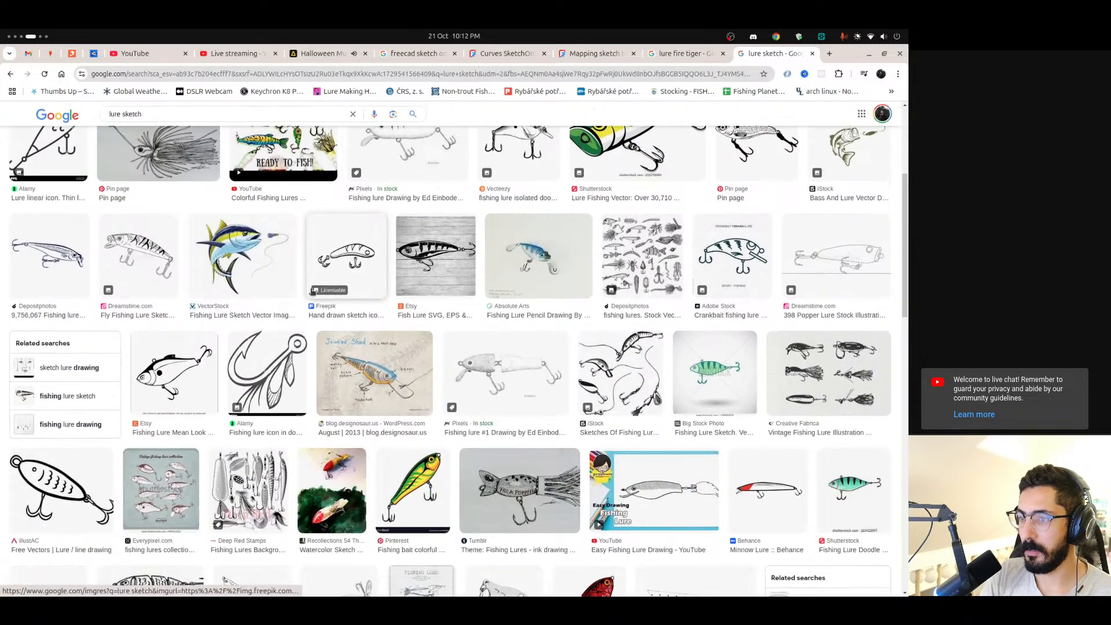
pyautogui.scroll(-4, 255, 287)
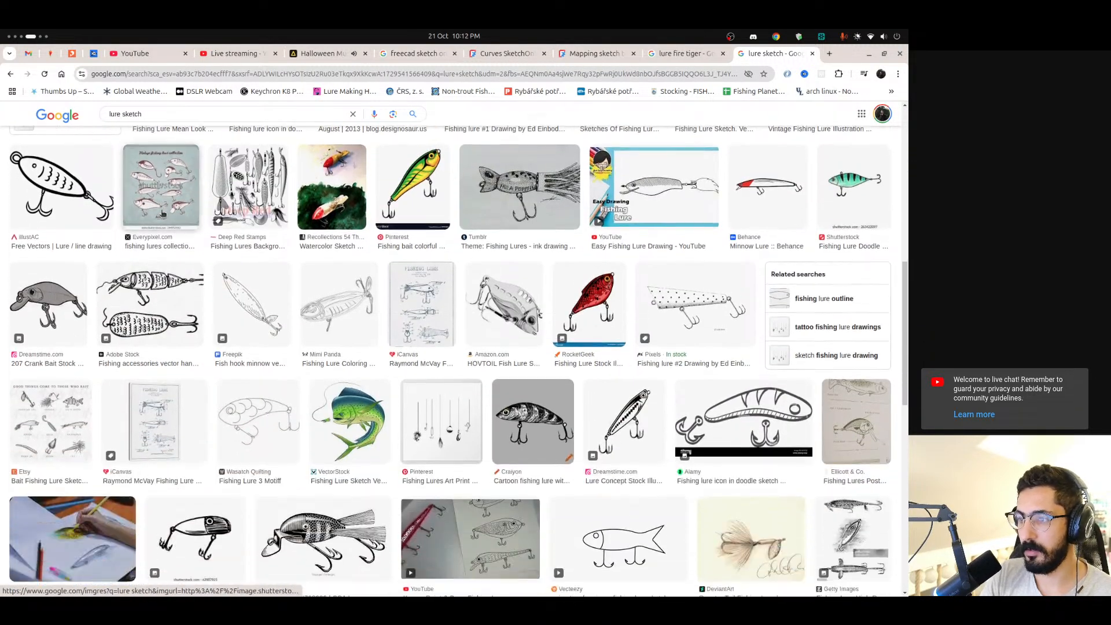
pyautogui.scroll(-4, 220, 260)
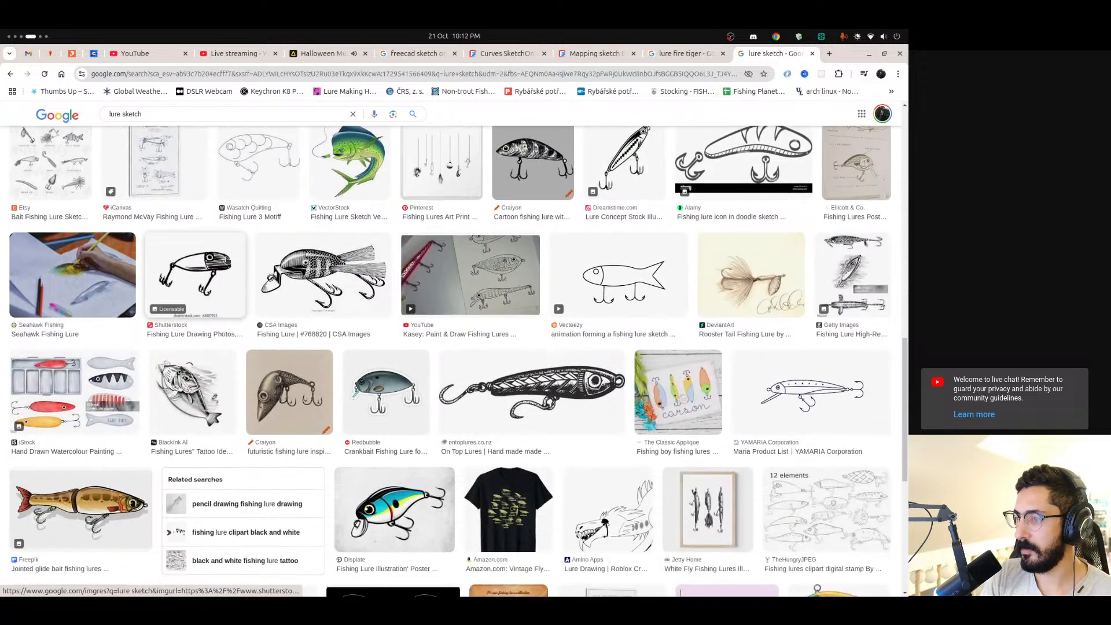
pyautogui.scroll(-3, 220, 252)
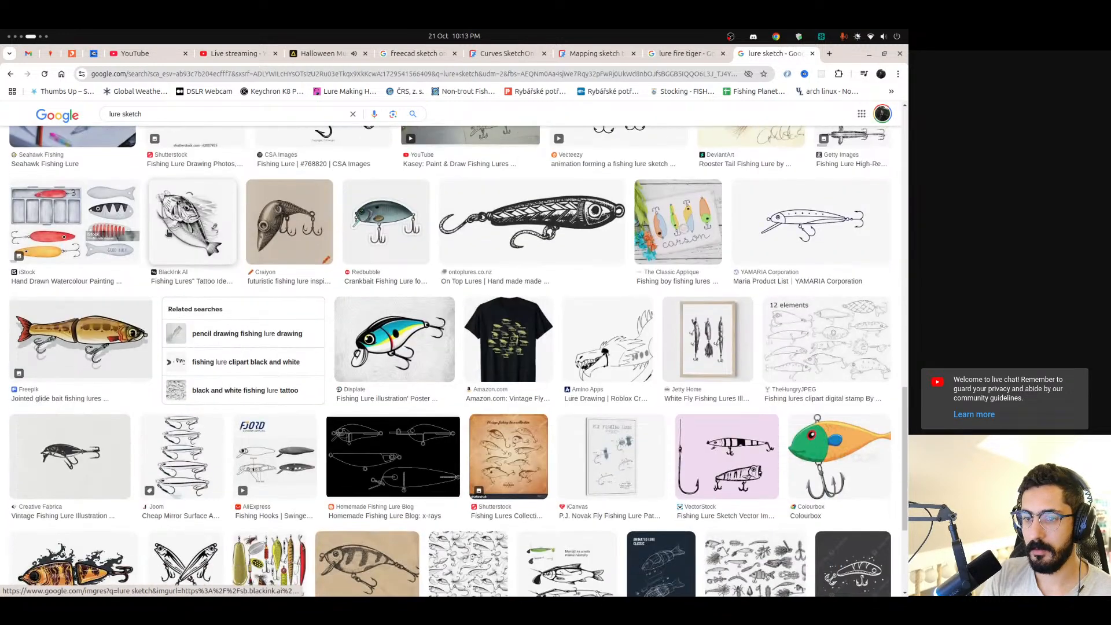
pyautogui.scroll(-4, 169, 233)
# Return to the general results and refine the search to "fishing lure sketch"
pyautogui.hotkey('alt', 'Left')
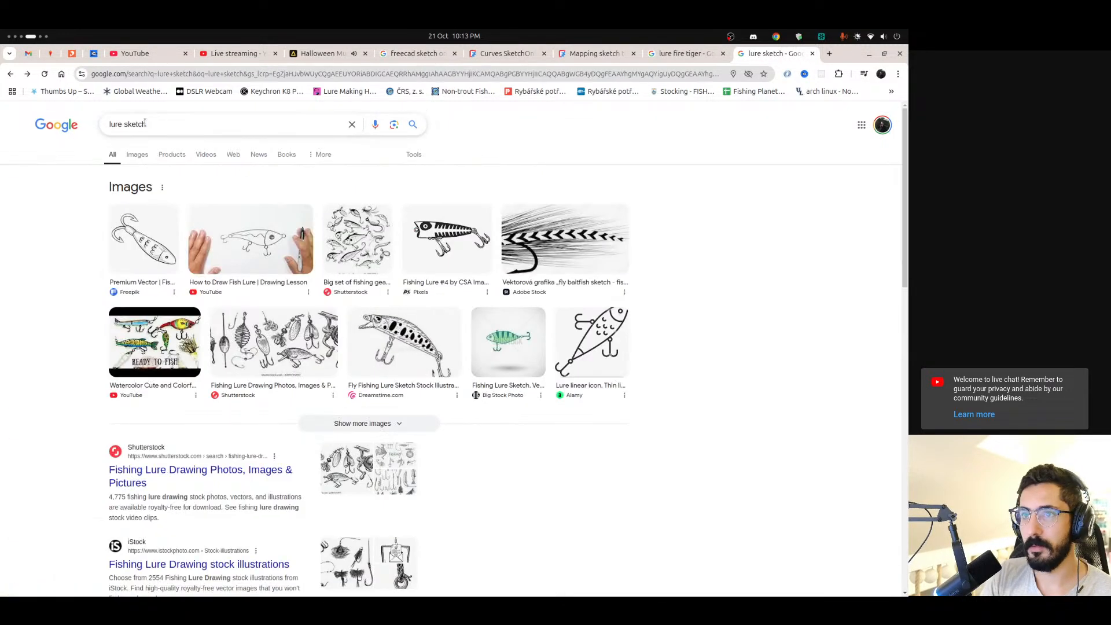
pyautogui.click(109, 126)
pyautogui.write('fishing')
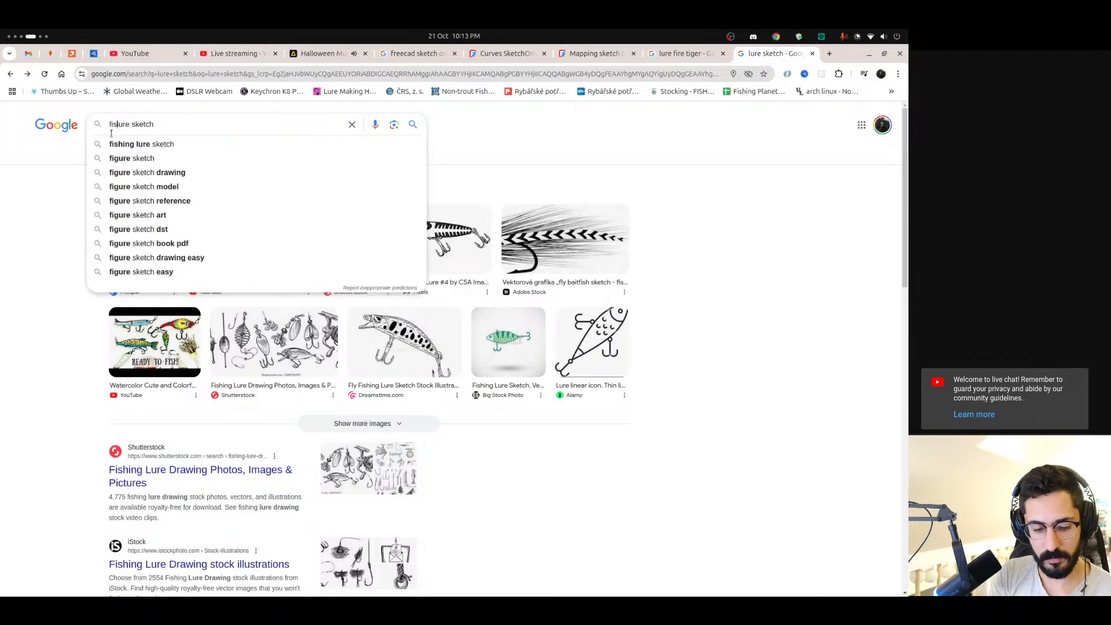
pyautogui.press('Return')
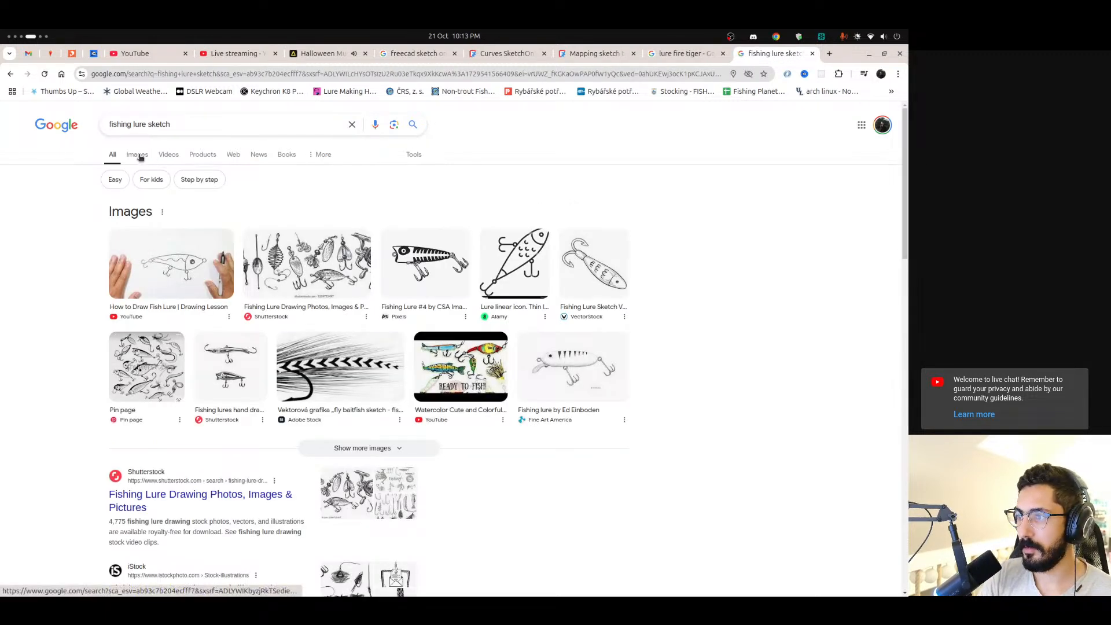
# Change the search to "fishing lure design" and look through the image results for lure patterns
pyautogui.click(159, 124)
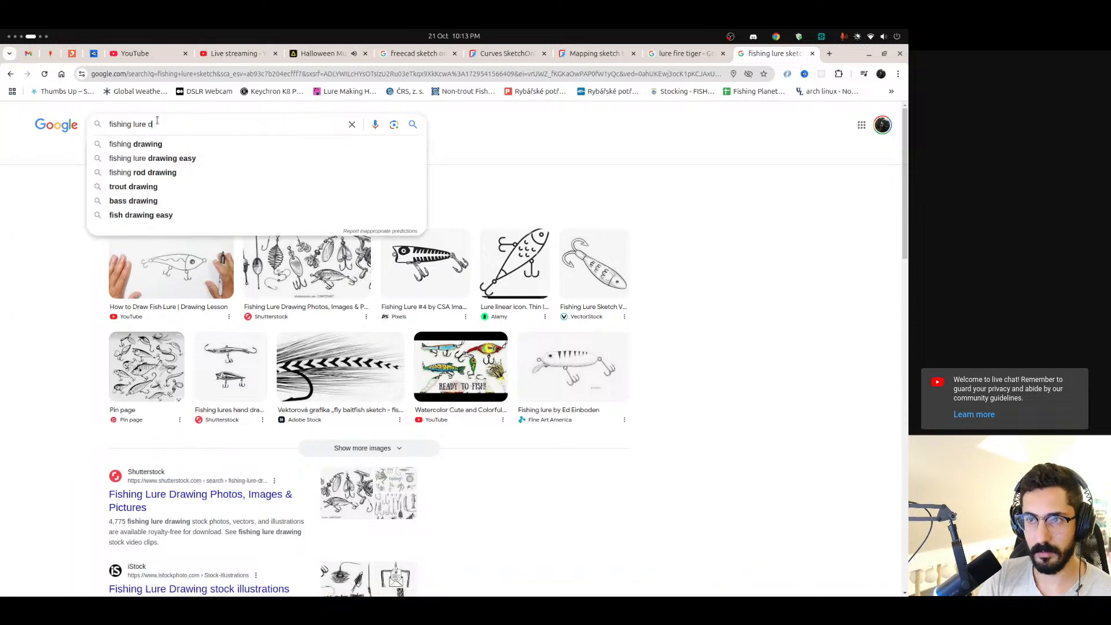
pyautogui.click(175, 147)
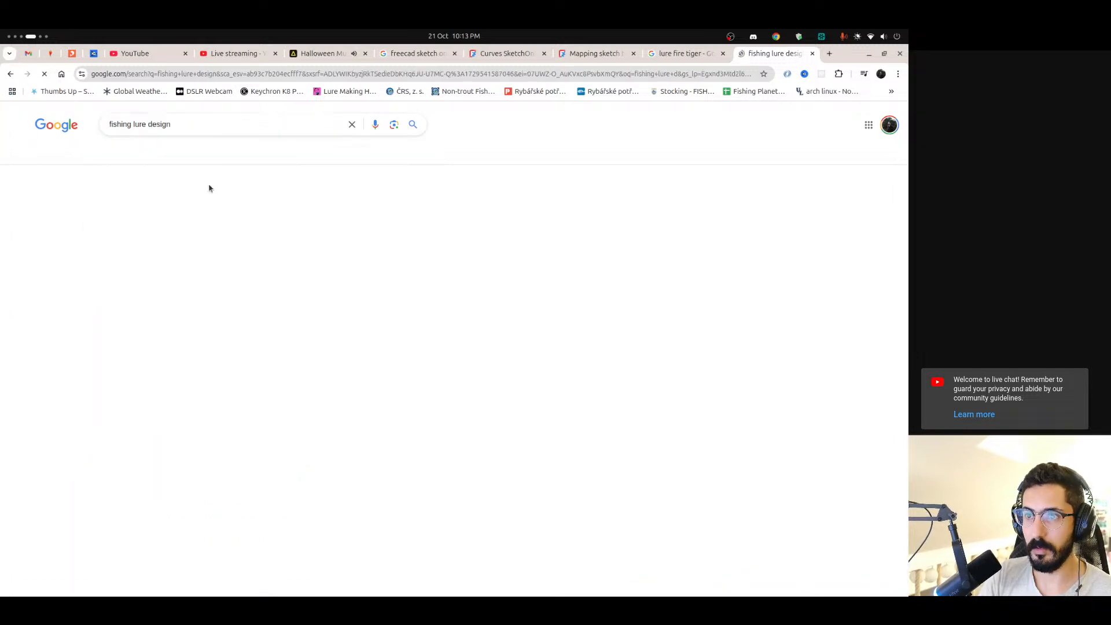
pyautogui.click(141, 162)
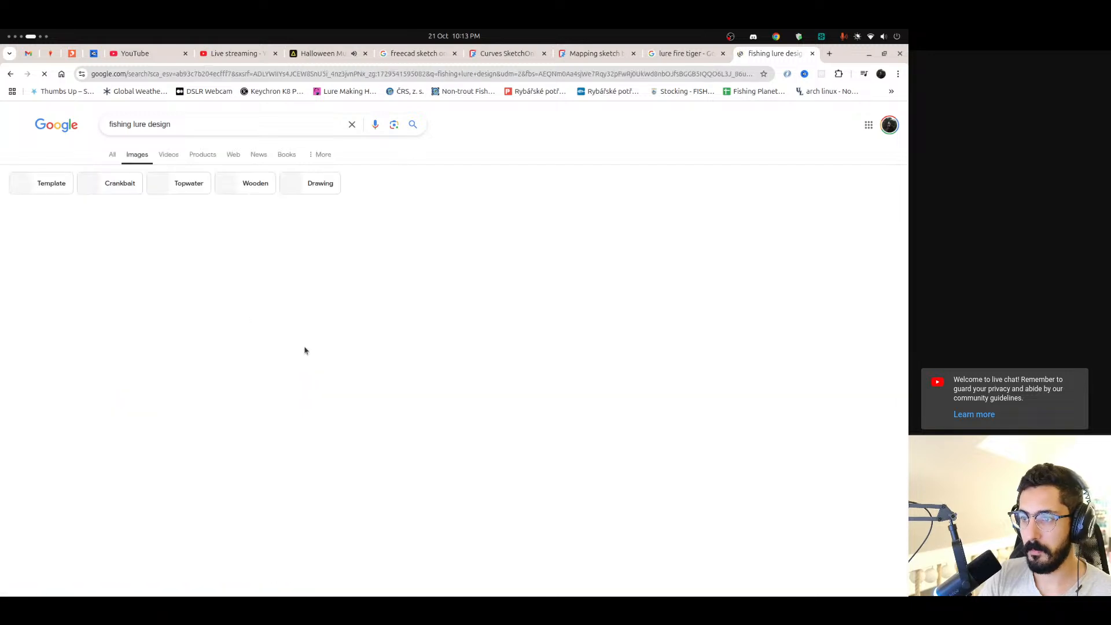
pyautogui.scroll(-3, 417, 305)
pyautogui.scroll(-3, 418, 303)
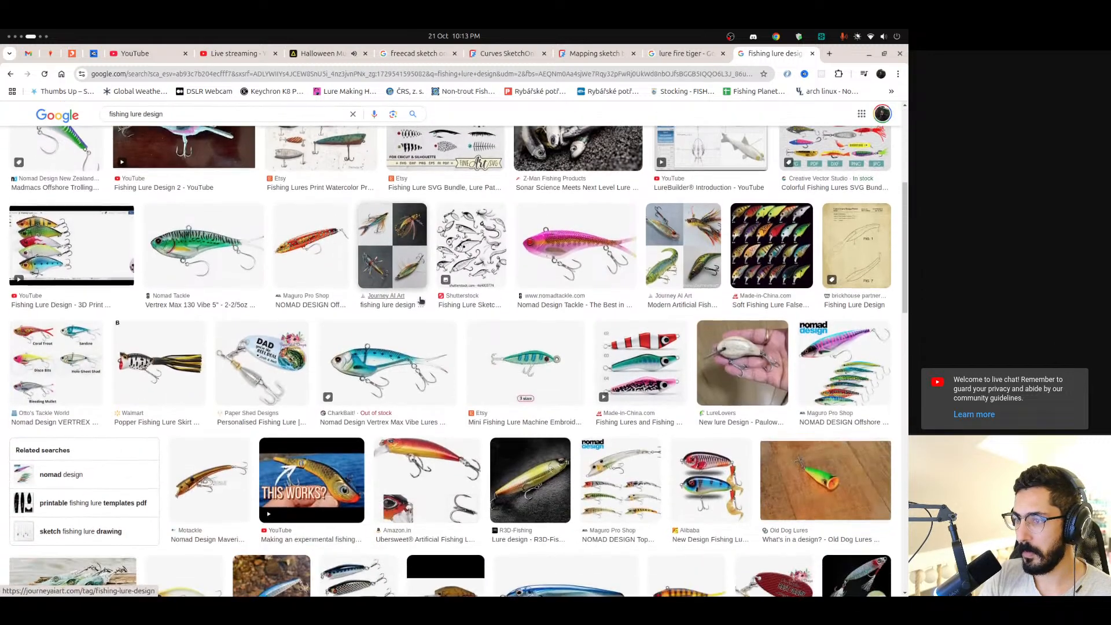
pyautogui.scroll(-3, 169, 353)
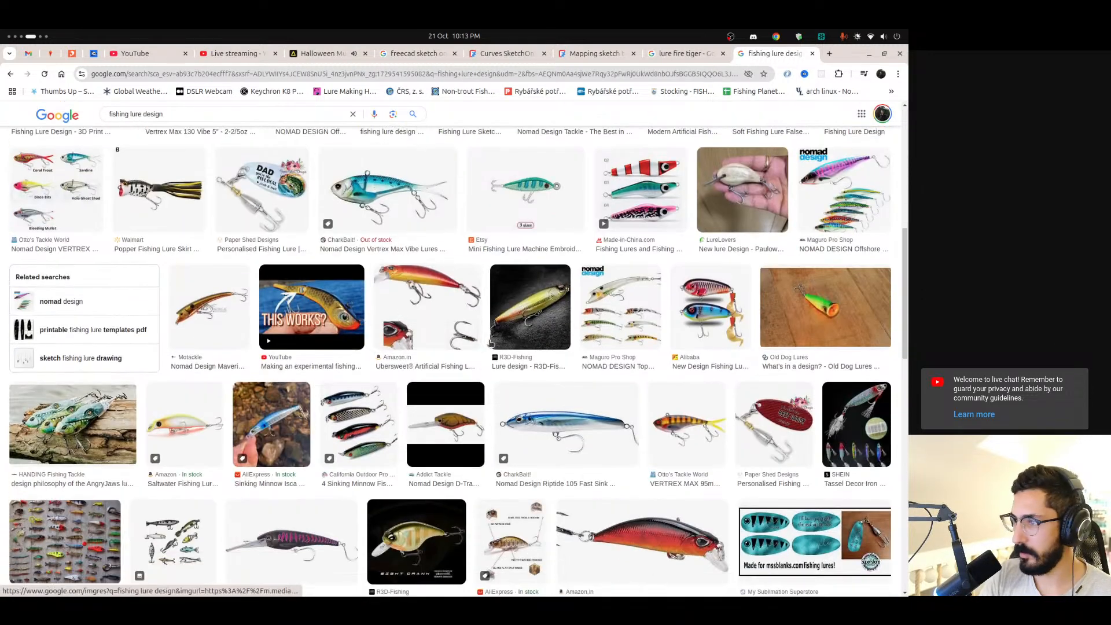
pyautogui.scroll(-5, 614, 329)
pyautogui.scroll(-2, 612, 327)
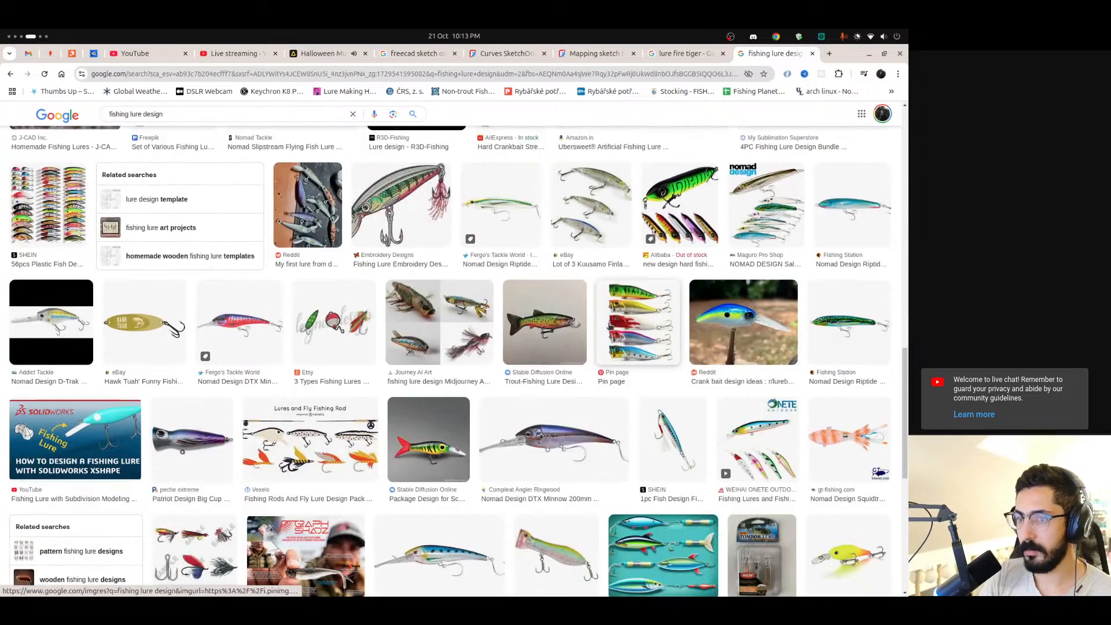
# Switch back to FreeCAD, toggle the sketch's section view and move the rectangle's length dimension outside the rectangle, below its lower edge
pyautogui.hotkey('alt', 'Tab')
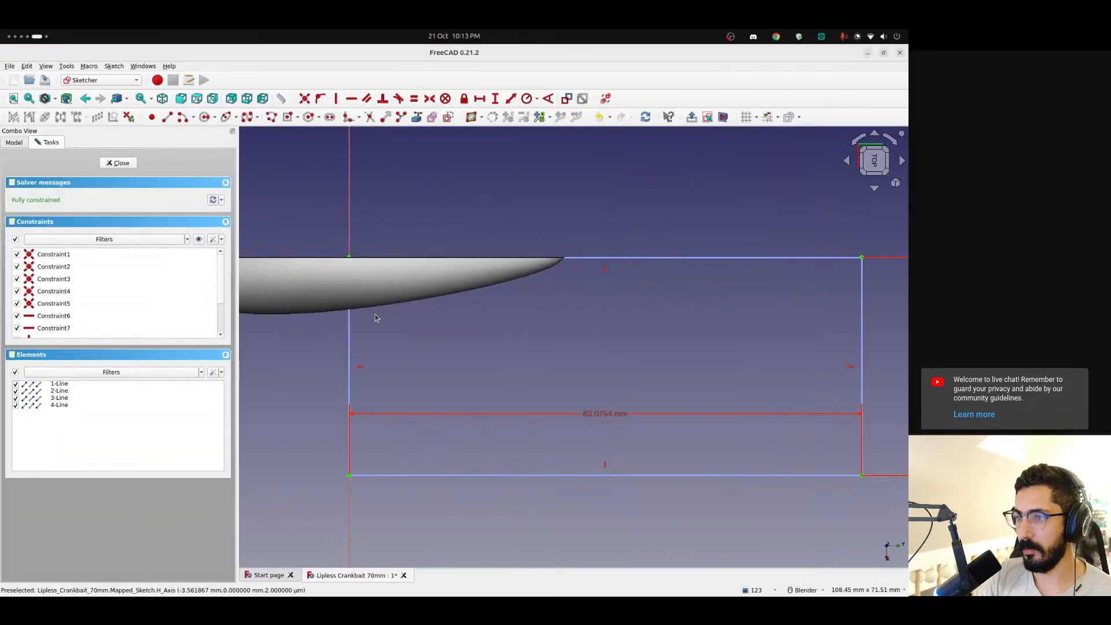
pyautogui.click(722, 118)
pyautogui.scroll(-2, 462, 304)
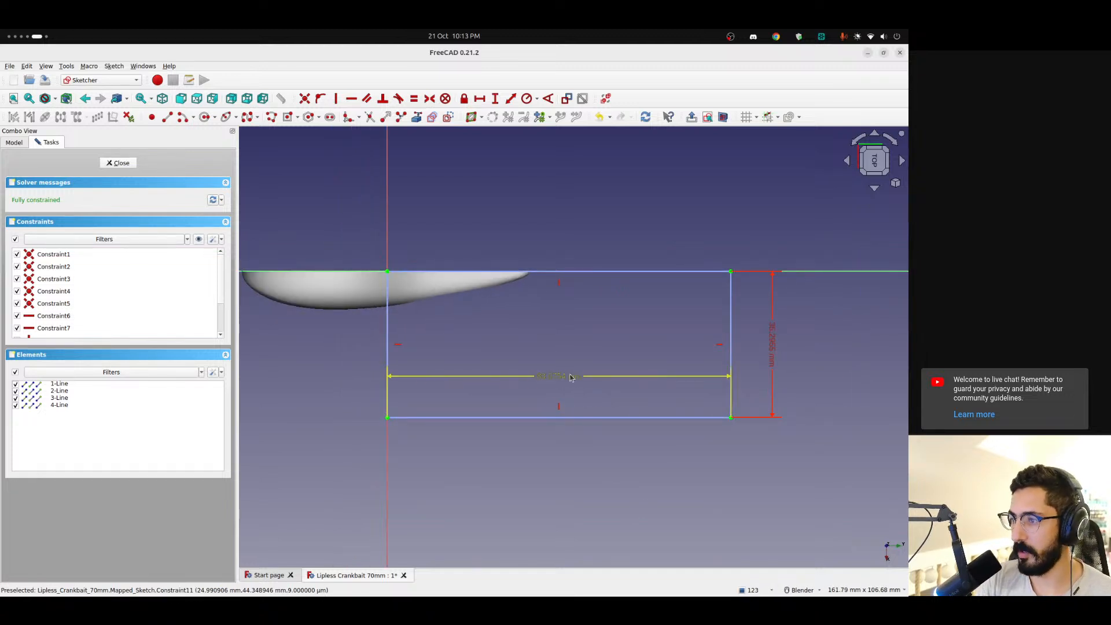
pyautogui.moveTo(559, 377); pyautogui.dragTo(600, 485)
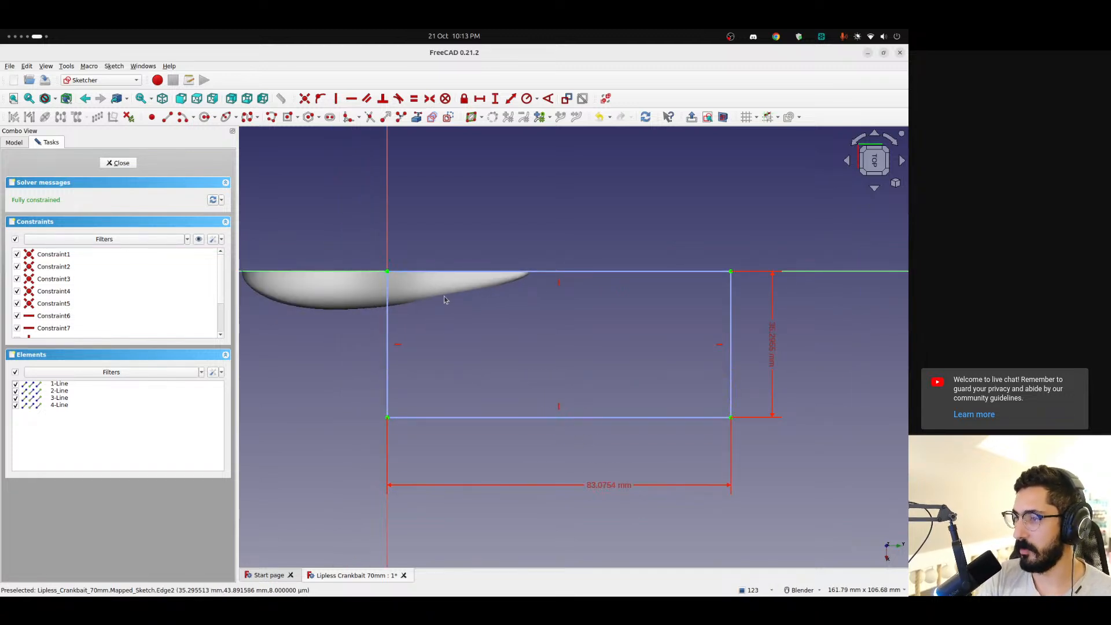
pyautogui.scroll(3, 421, 271)
pyautogui.scroll(-1, 490, 217)
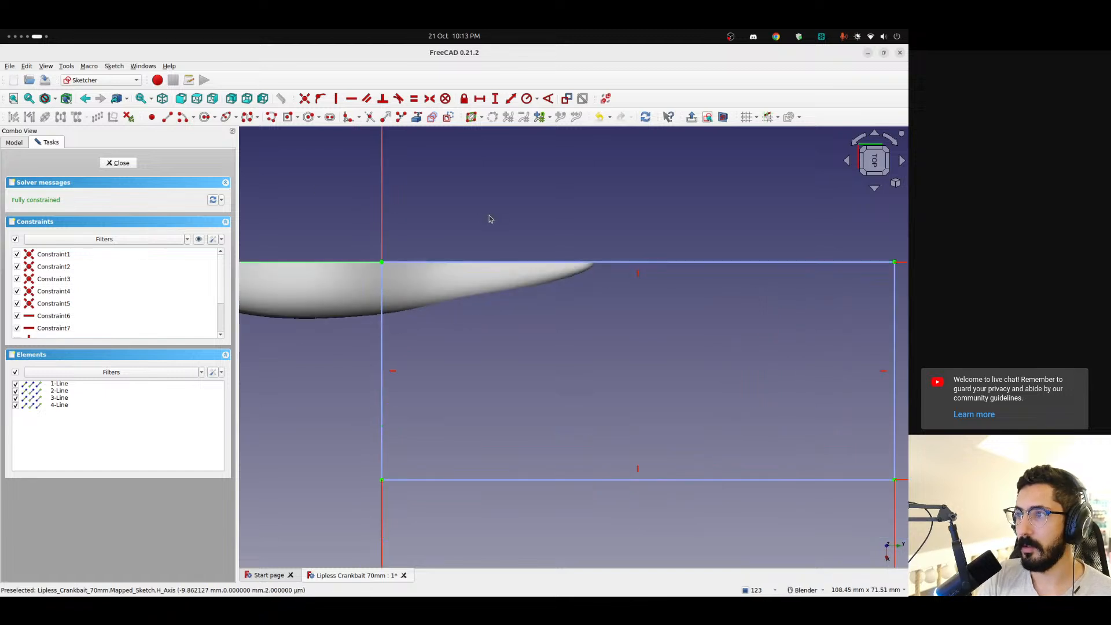
pyautogui.keyDown('shift'); pyautogui.moveTo(475, 177); pyautogui.dragTo(441, 174, button='middle'); pyautogui.keyUp('shift')
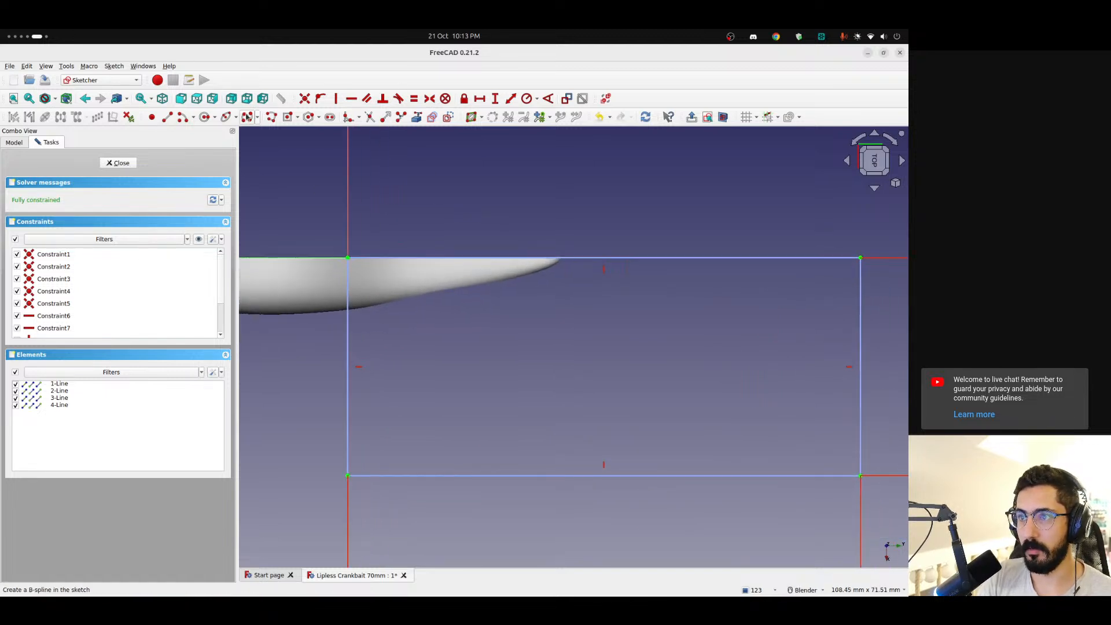
# Sketch a closed five-point B-spline inside the mapped rectangle, just below the lure's tapered end
pyautogui.click(247, 117)
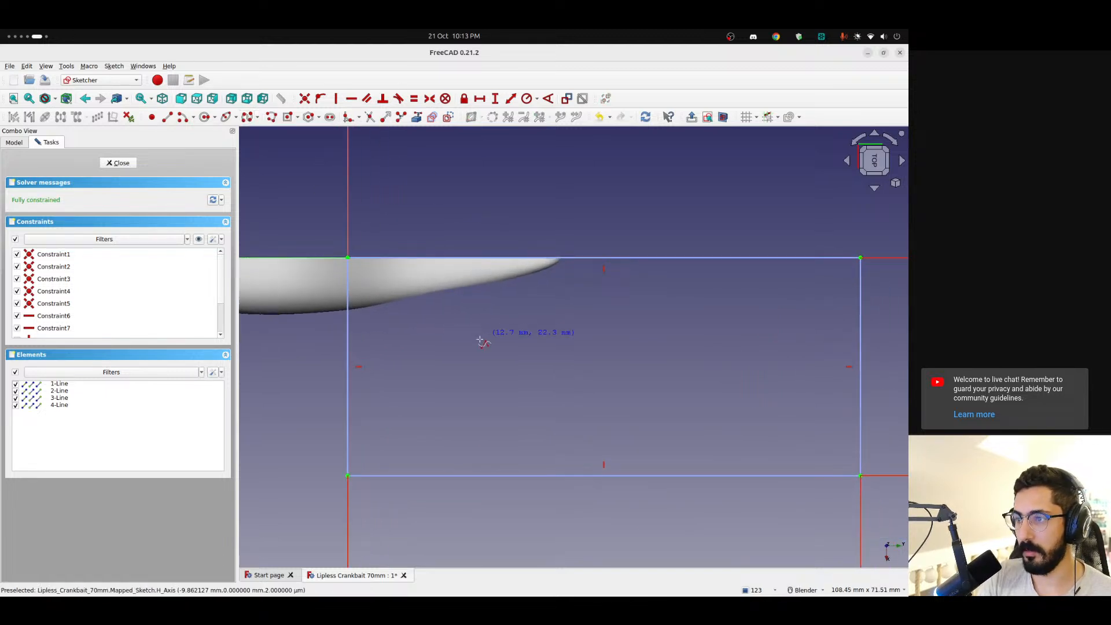
pyautogui.click(417, 314)
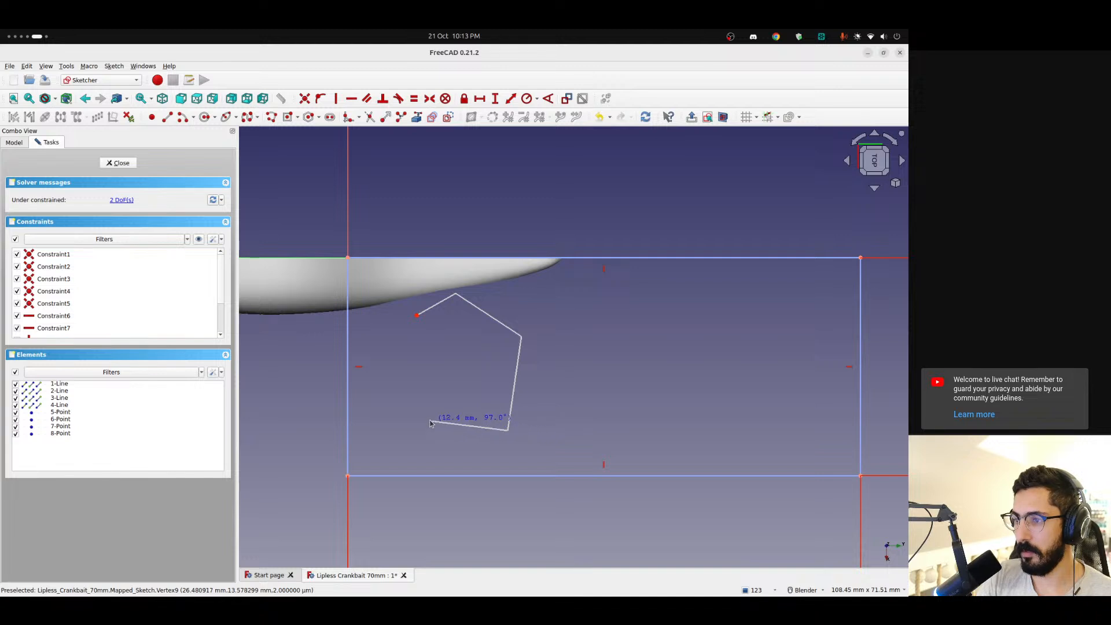
pyautogui.click(416, 315)
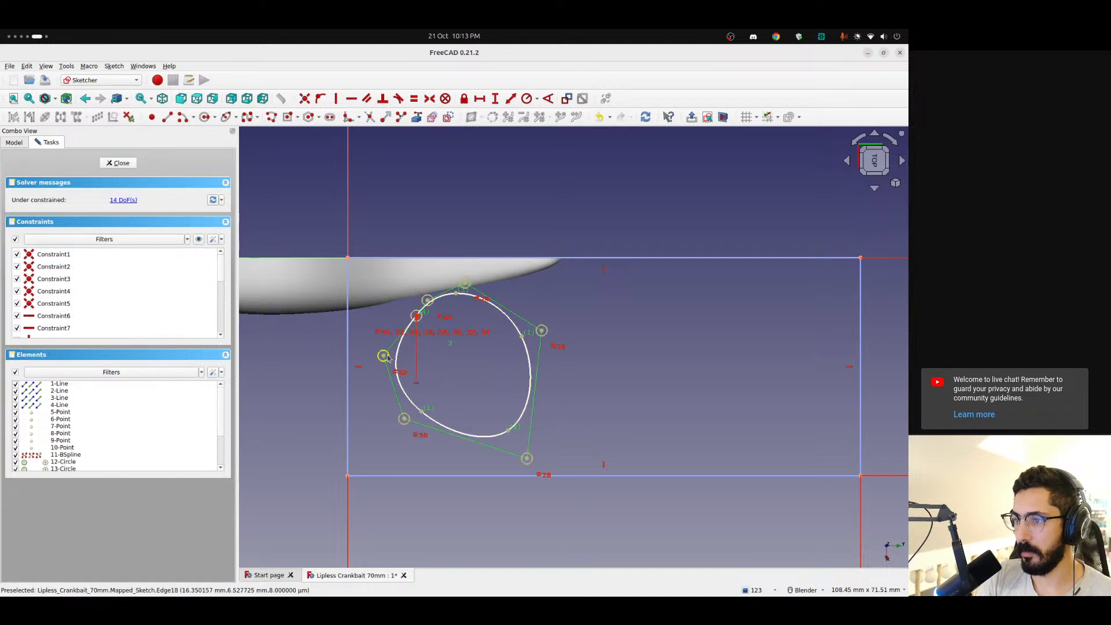
# Reshape the closed B-spline through its control points into a D-like outline with a concave side and pointed lower corner, and finish the sketch
pyautogui.moveTo(383, 355); pyautogui.dragTo(406, 359)
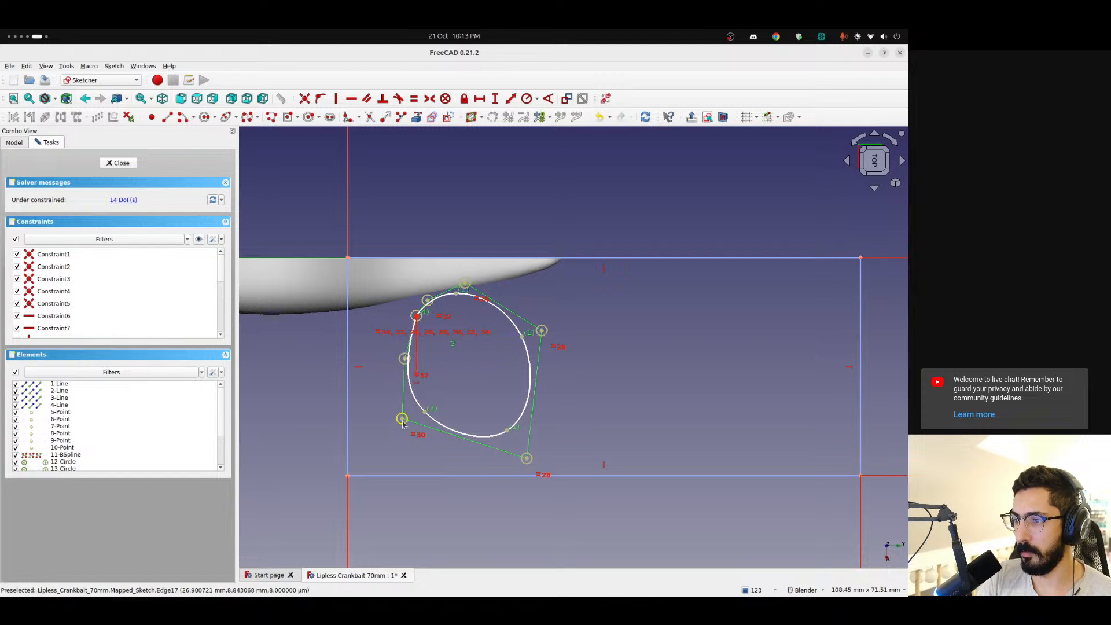
pyautogui.moveTo(402, 419); pyautogui.dragTo(372, 457)
pyautogui.moveTo(407, 377); pyautogui.dragTo(434, 375)
pyautogui.moveTo(416, 315); pyautogui.dragTo(409, 313)
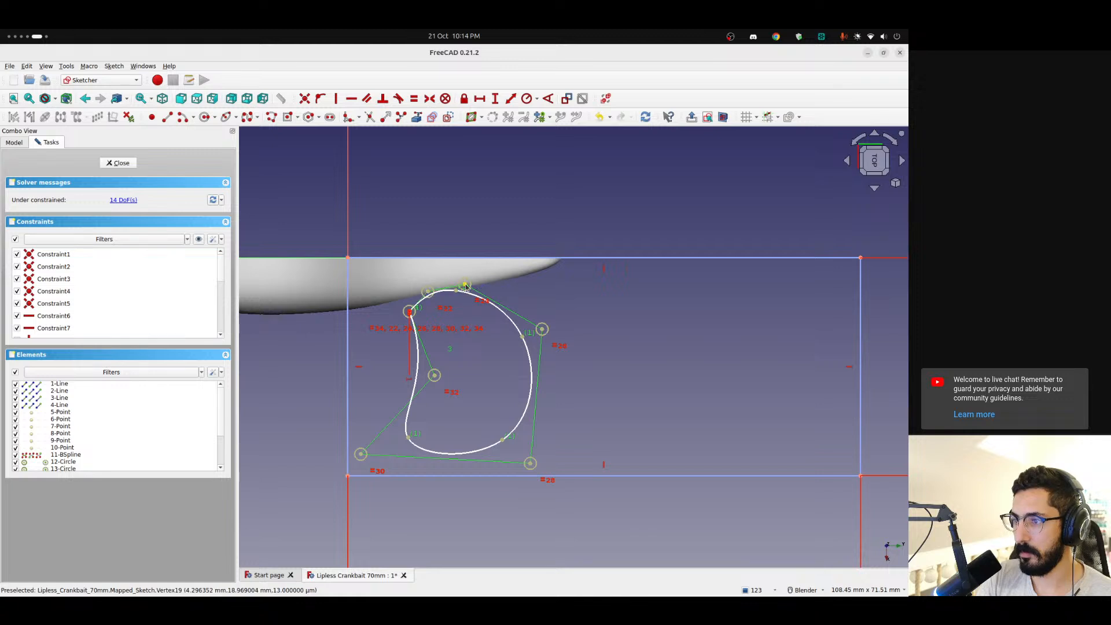
pyautogui.moveTo(464, 285); pyautogui.dragTo(498, 280)
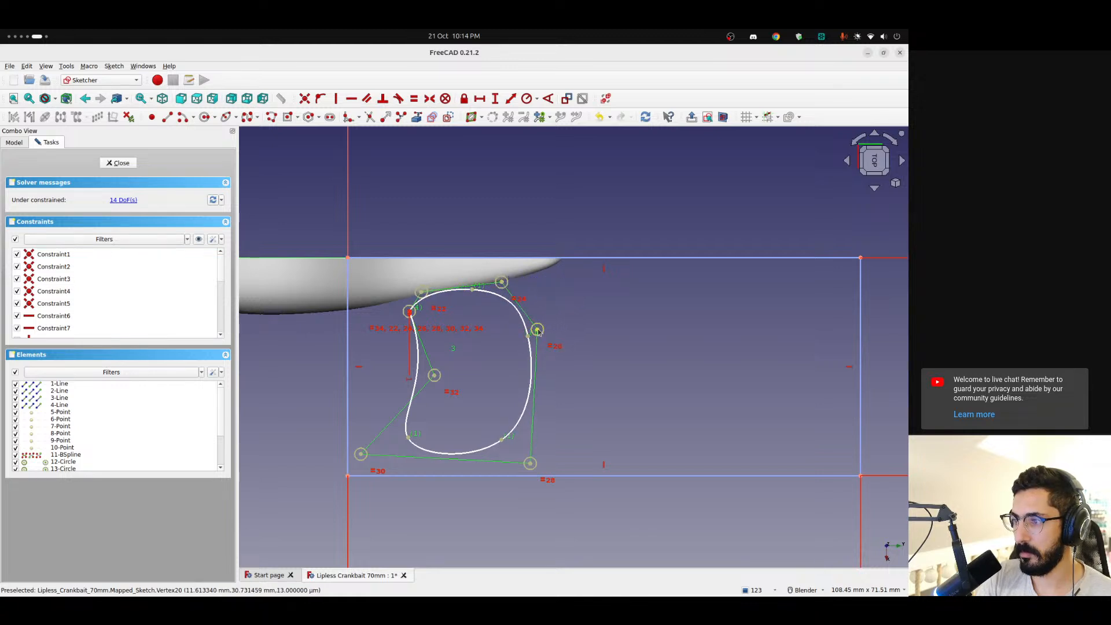
pyautogui.moveTo(538, 329)
pyautogui.mouseDown()
pyautogui.moveTo(562, 349)
pyautogui.moveTo(547, 347)
pyautogui.mouseUp()
pyautogui.moveTo(528, 461); pyautogui.dragTo(507, 426)
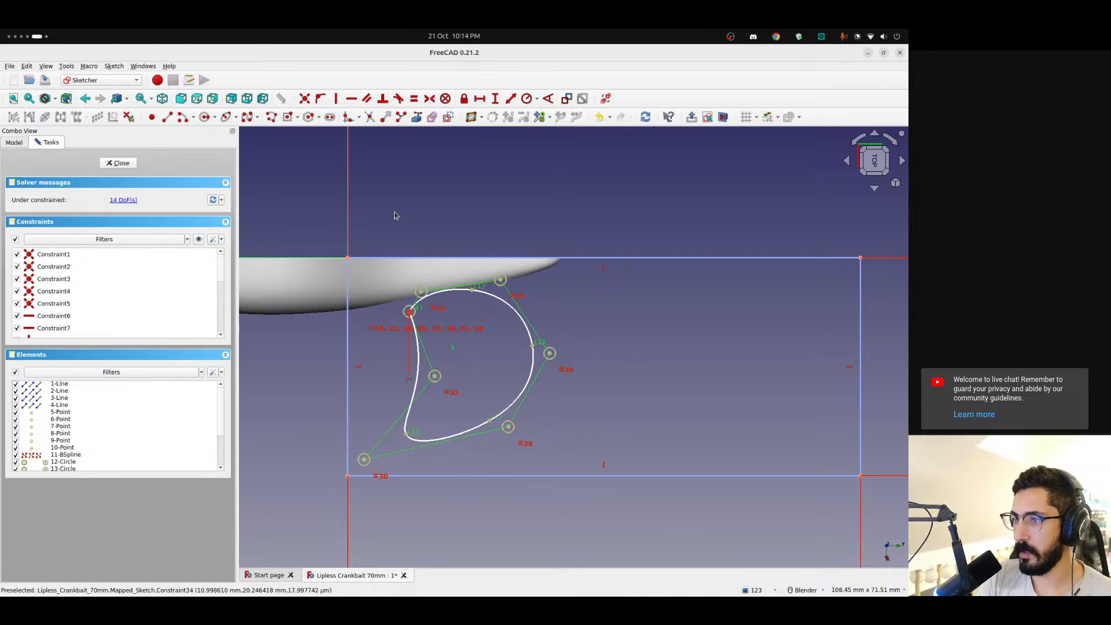
pyautogui.click(118, 163)
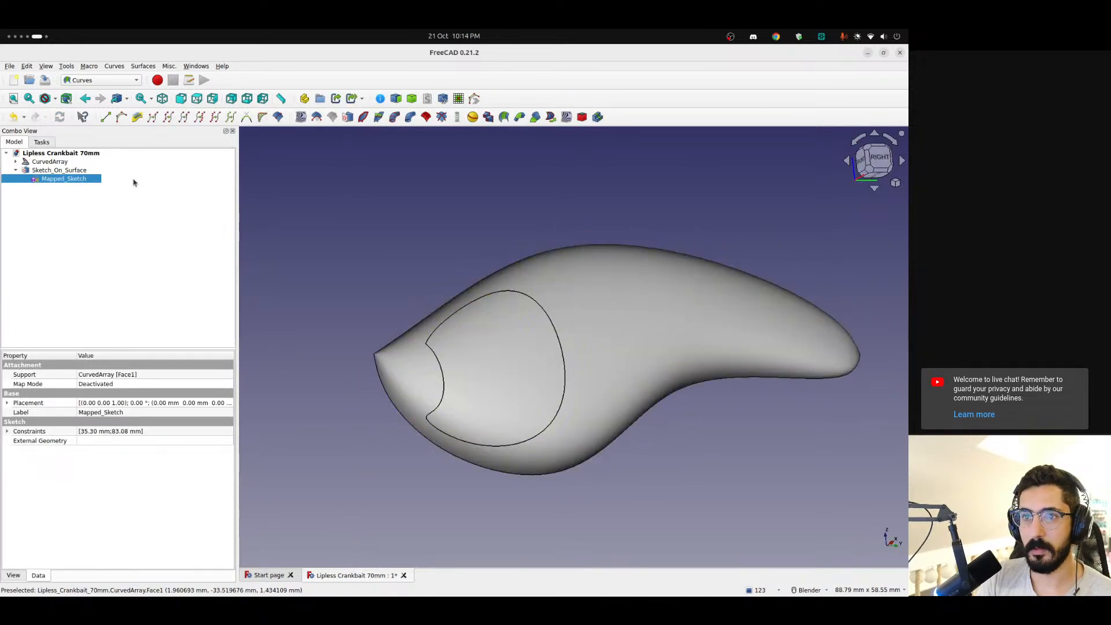
# Edit Mapped_Sketch again, shift the B-spline and its start point toward the lure's tapered end, and close the sketch
pyautogui.doubleClick(64, 179)
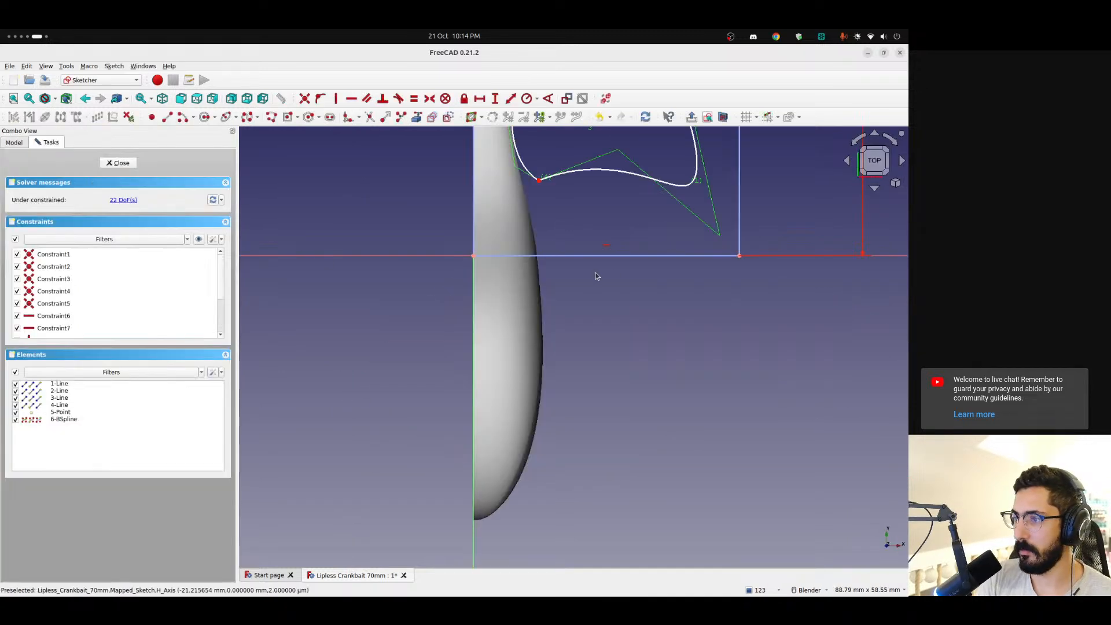
pyautogui.click(894, 140)
pyautogui.click(894, 140)
pyautogui.keyDown('shift'); pyautogui.moveTo(677, 302); pyautogui.dragTo(426, 253, button='middle'); pyautogui.keyUp('shift')
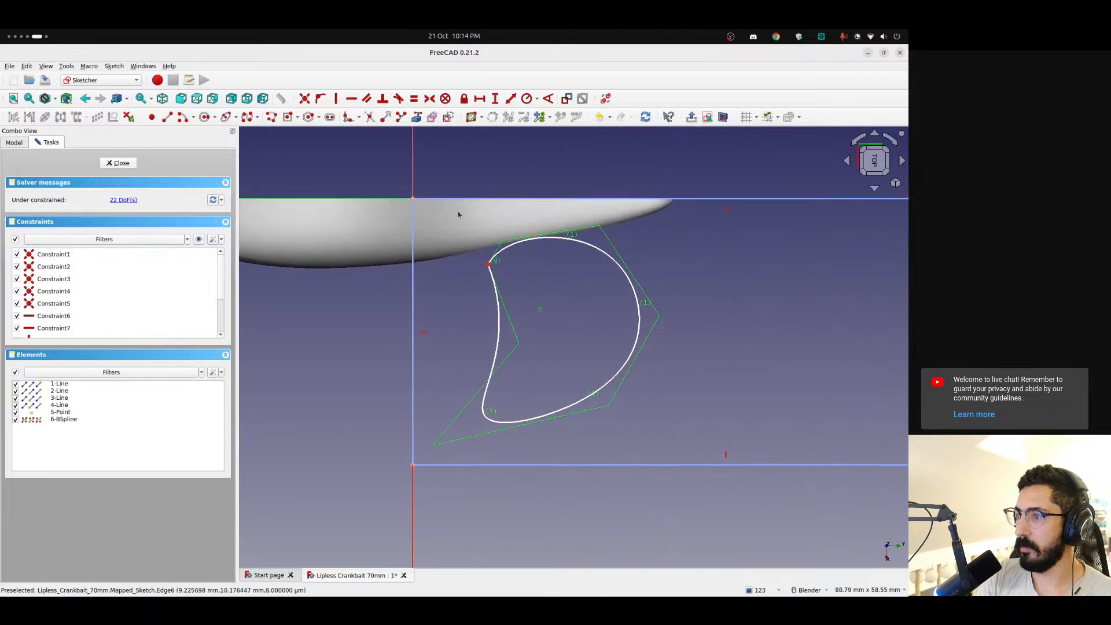
pyautogui.moveTo(458, 214); pyautogui.dragTo(689, 458)
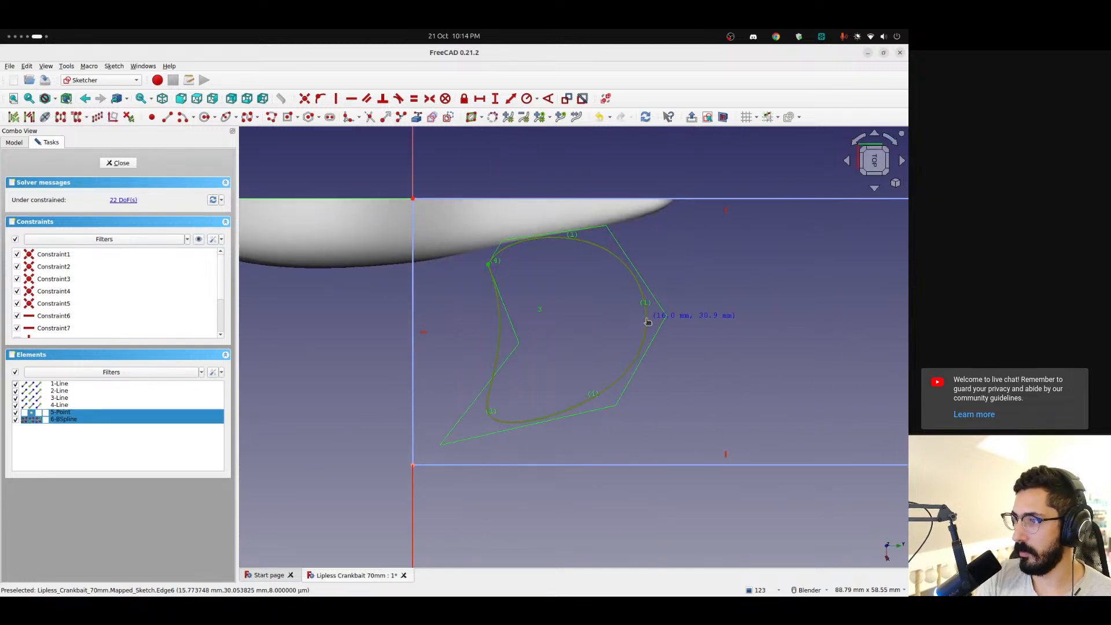
pyautogui.press('Escape')
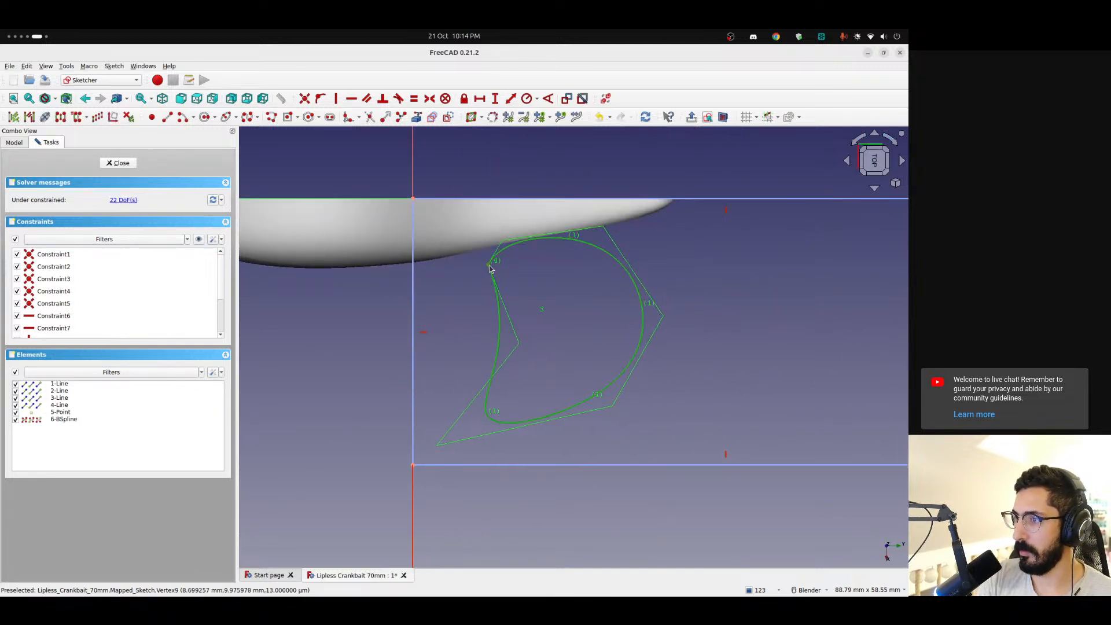
pyautogui.moveTo(493, 267); pyautogui.dragTo(564, 253)
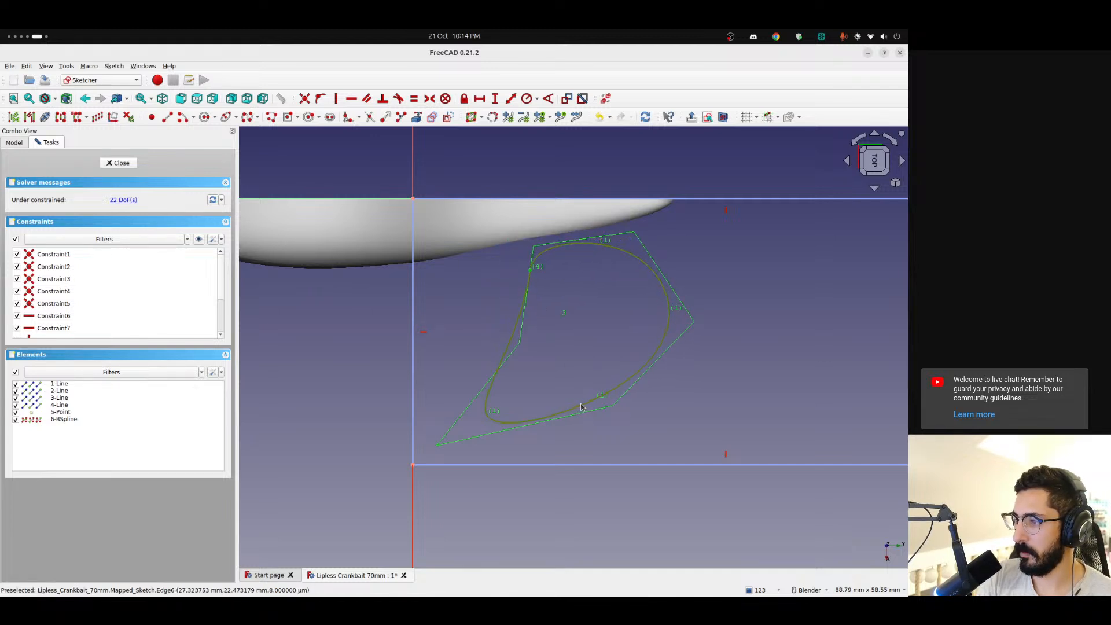
pyautogui.moveTo(576, 409); pyautogui.dragTo(603, 426)
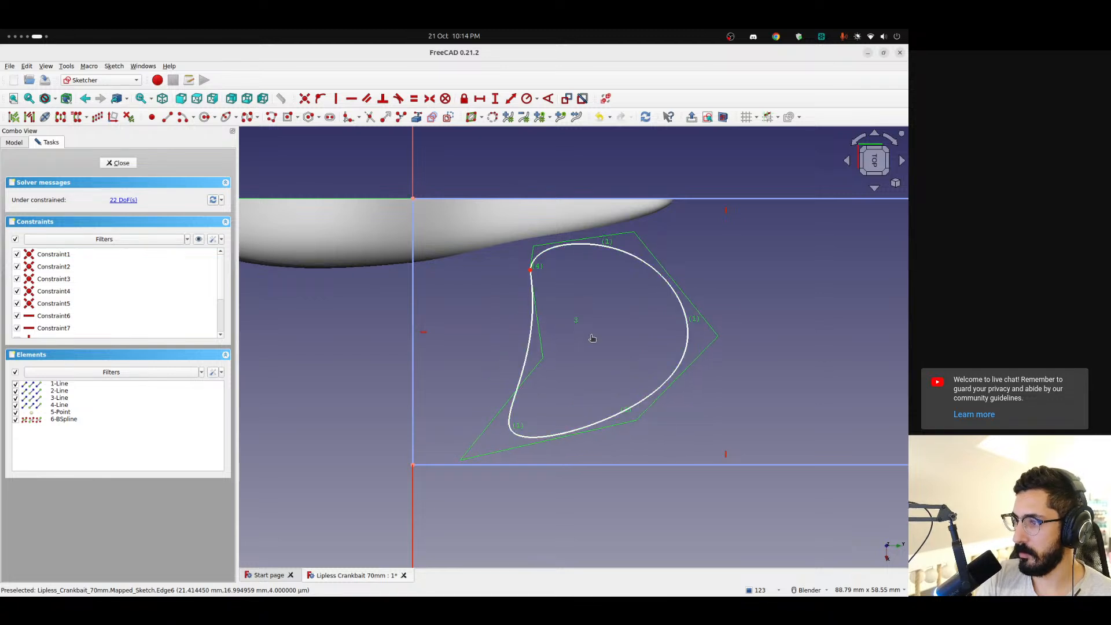
pyautogui.moveTo(516, 390); pyautogui.dragTo(534, 307, button='middle')
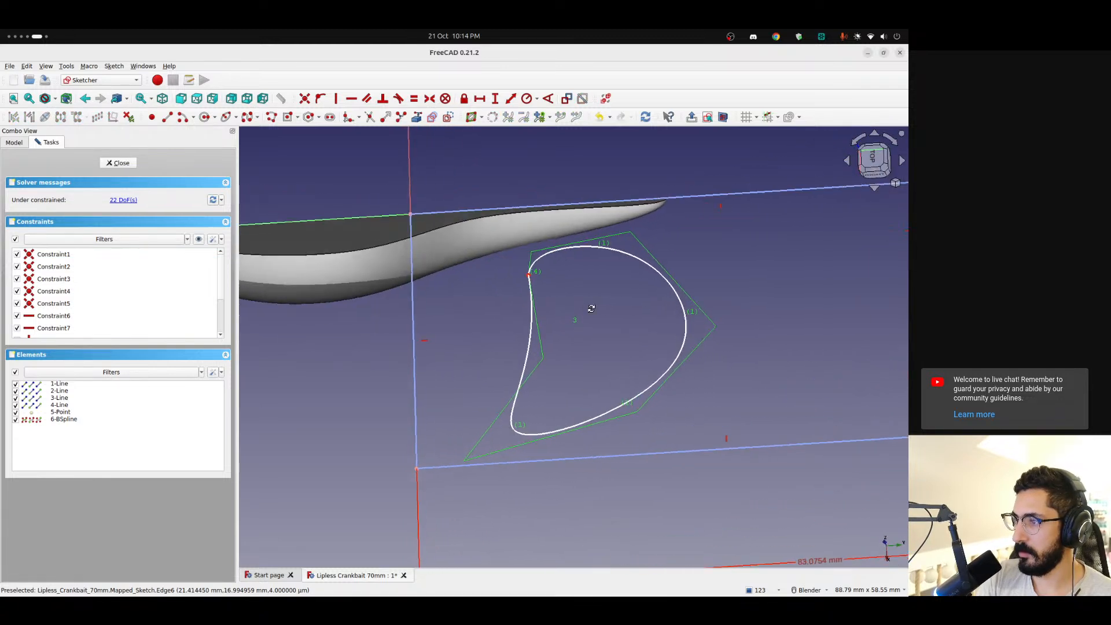
pyautogui.click(118, 162)
pyautogui.scroll(-2, 534, 369)
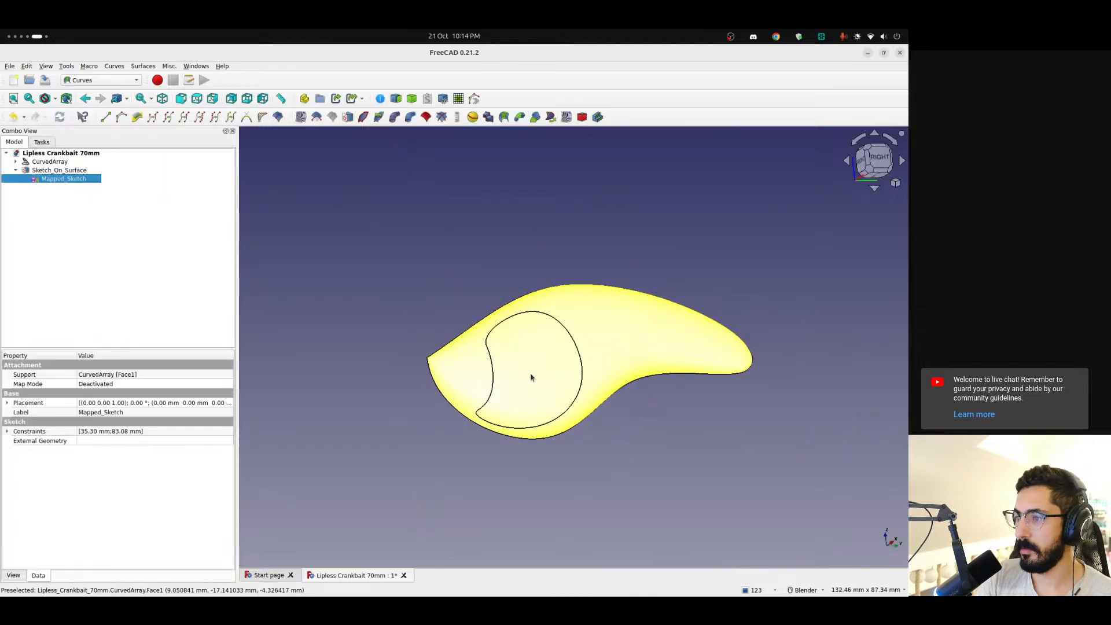
# Fine-tune the B-spline's start point and its lower and upper curves in Mapped_Sketch, and check the mapped outline on the body
pyautogui.doubleClick(77, 181)
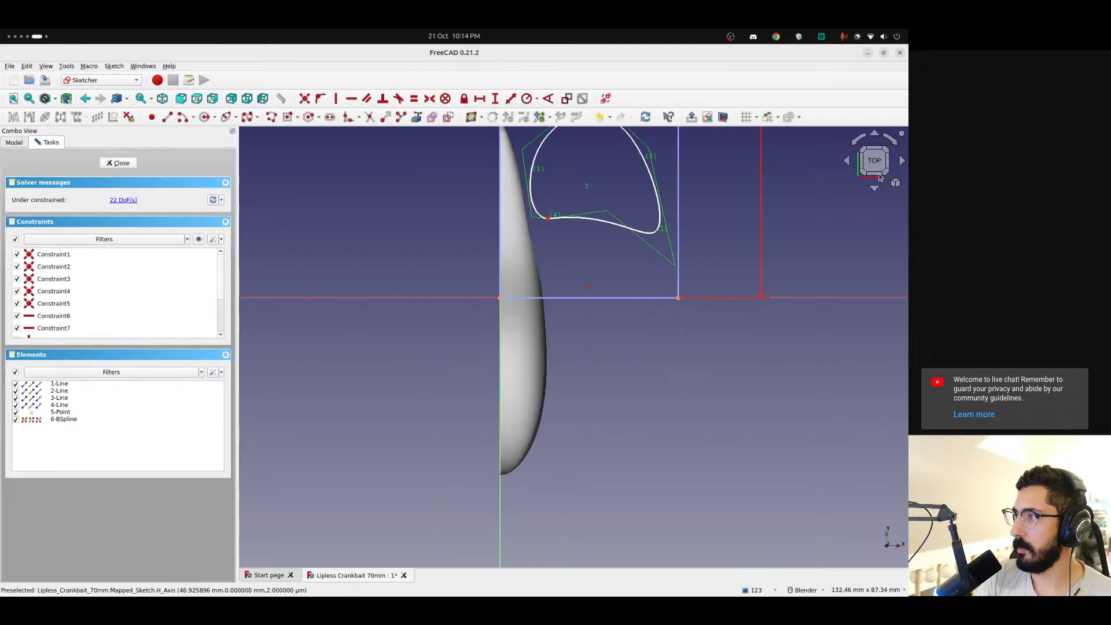
pyautogui.click(891, 143)
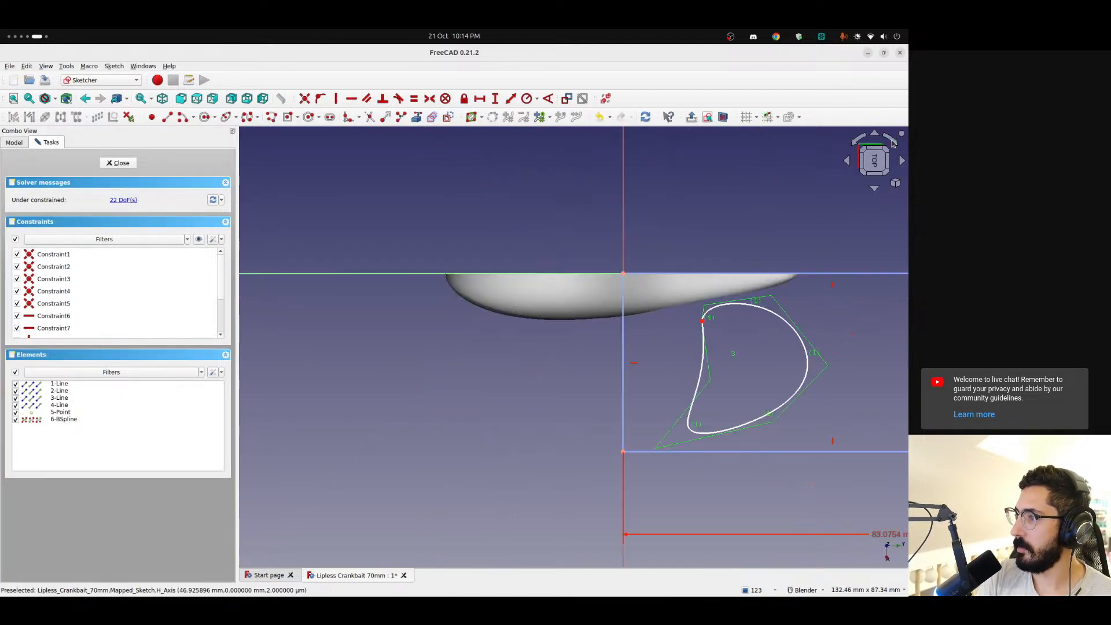
pyautogui.moveTo(591, 369); pyautogui.dragTo(597, 360)
pyautogui.moveTo(583, 256)
pyautogui.mouseDown()
pyautogui.moveTo(607, 258)
pyautogui.moveTo(595, 264)
pyautogui.mouseUp()
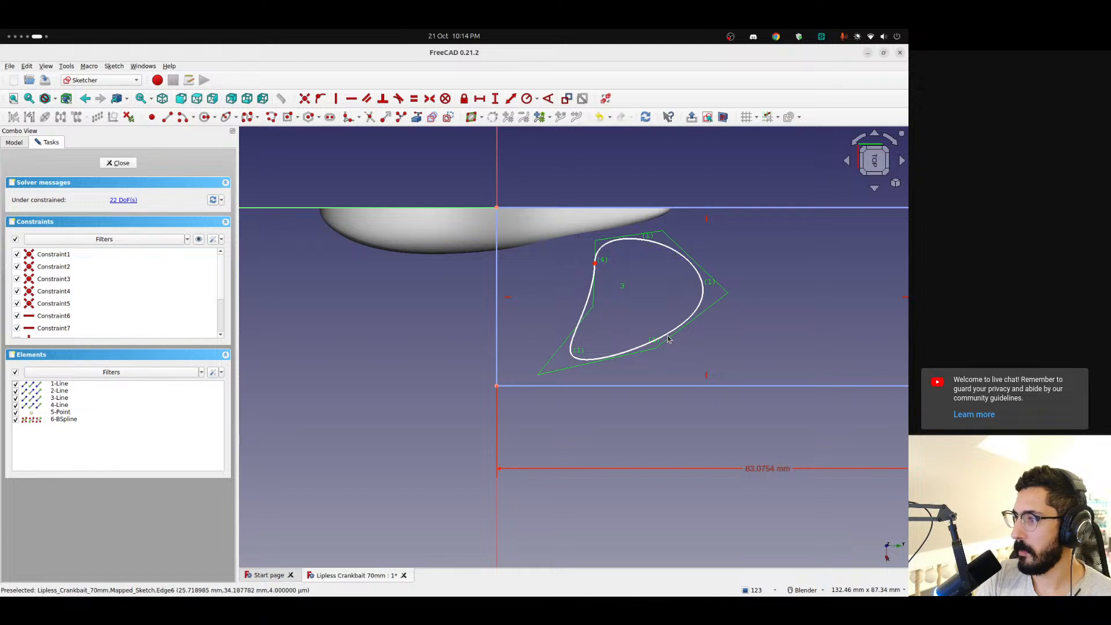
pyautogui.moveTo(666, 334); pyautogui.dragTo(669, 341)
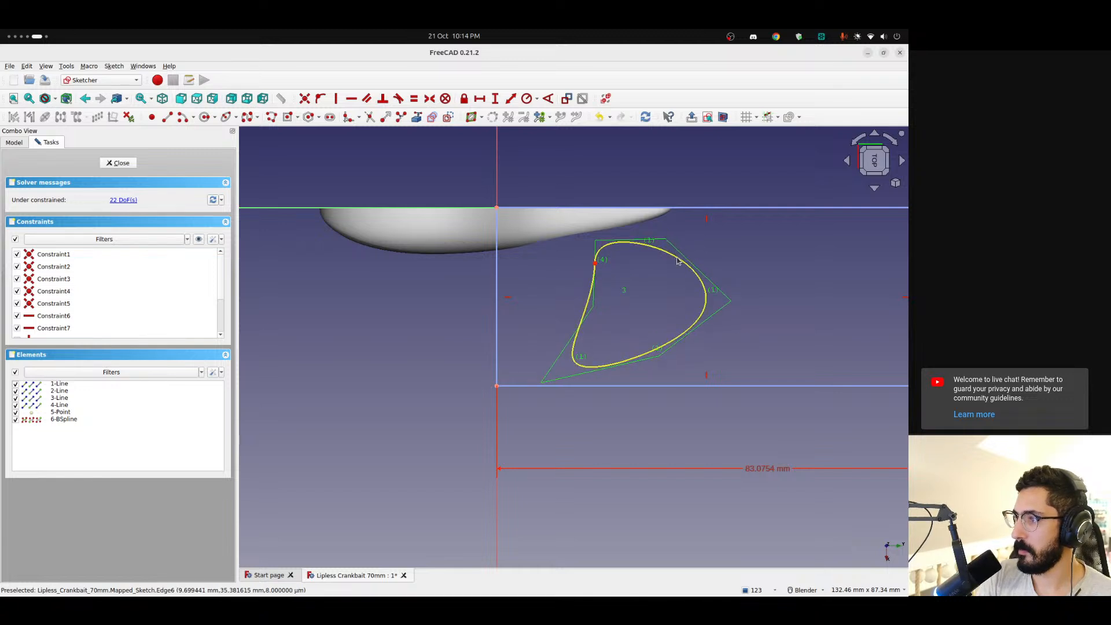
pyautogui.moveTo(679, 259); pyautogui.dragTo(679, 255)
pyautogui.click(128, 165)
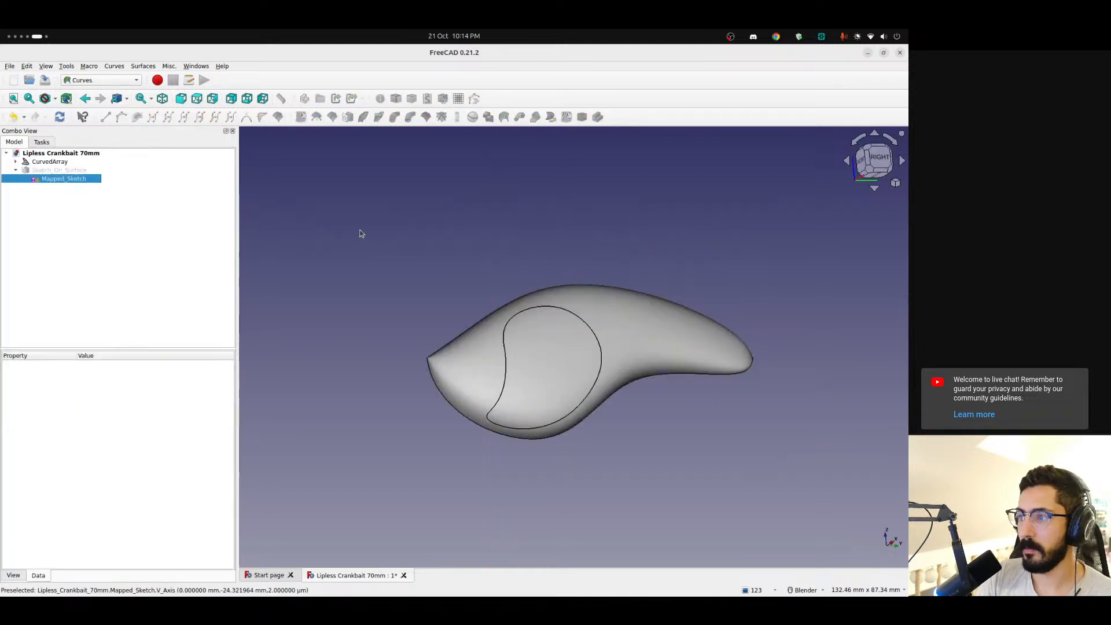
pyautogui.moveTo(556, 380)
pyautogui.mouseDown(button='middle')
pyautogui.moveTo(437, 339)
pyautogui.moveTo(557, 369)
pyautogui.moveTo(567, 384)
pyautogui.moveTo(538, 390)
pyautogui.mouseUp(button='middle')
pyautogui.scroll(3, 530, 382)
pyautogui.scroll(2, 530, 383)
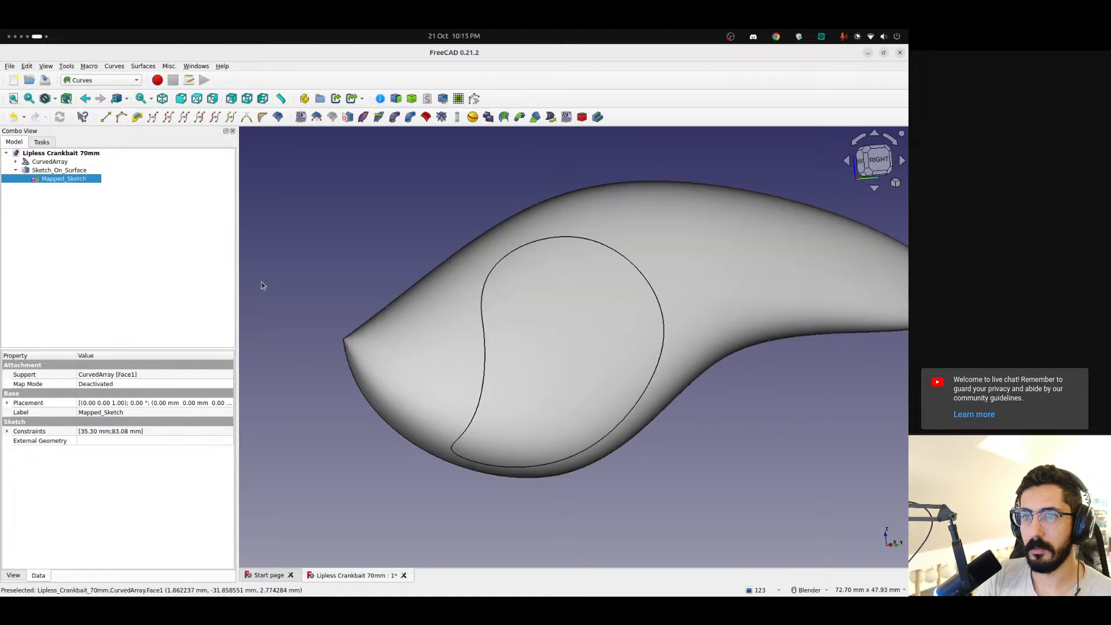
# Set the thickness of Sketch_On_Surface to 0.4 and view the raised outline from the front
pyautogui.click(99, 198)
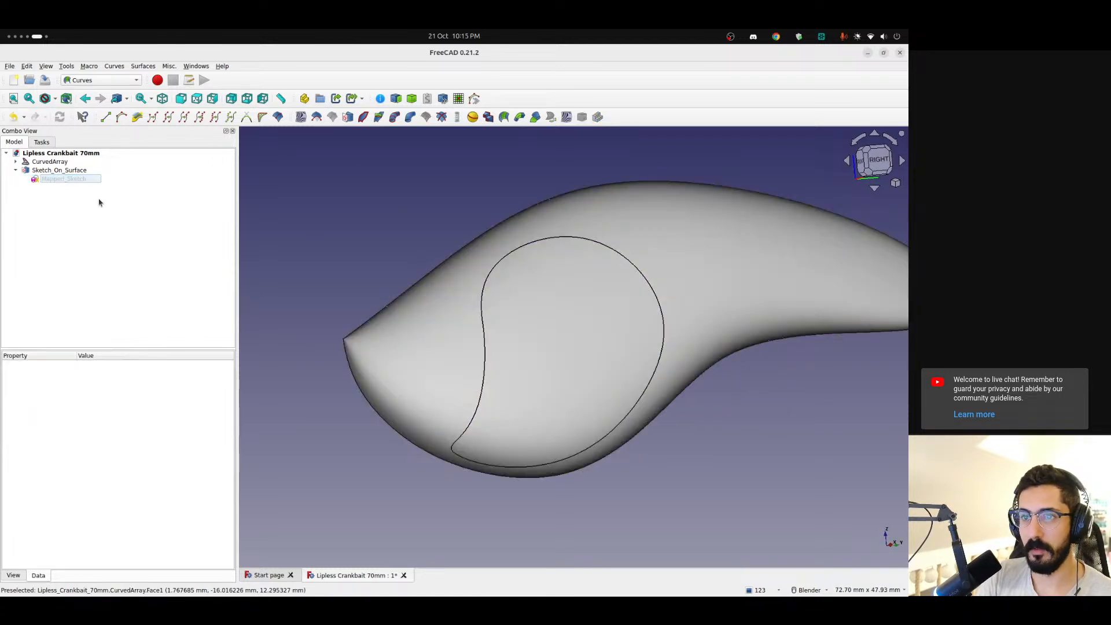
pyautogui.click(66, 170)
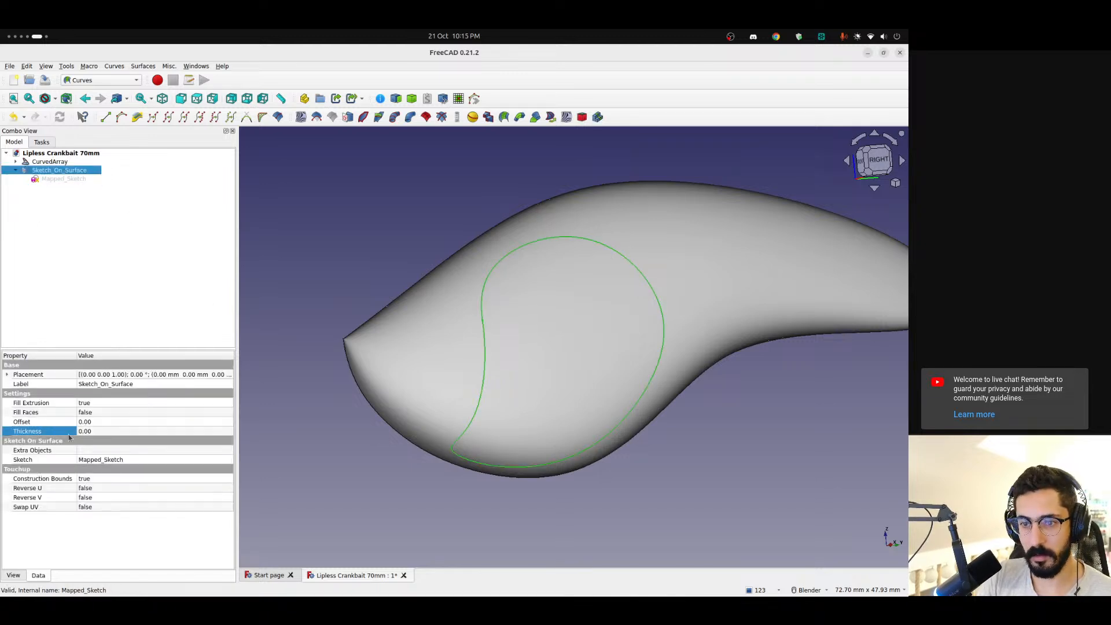
pyautogui.click(129, 433)
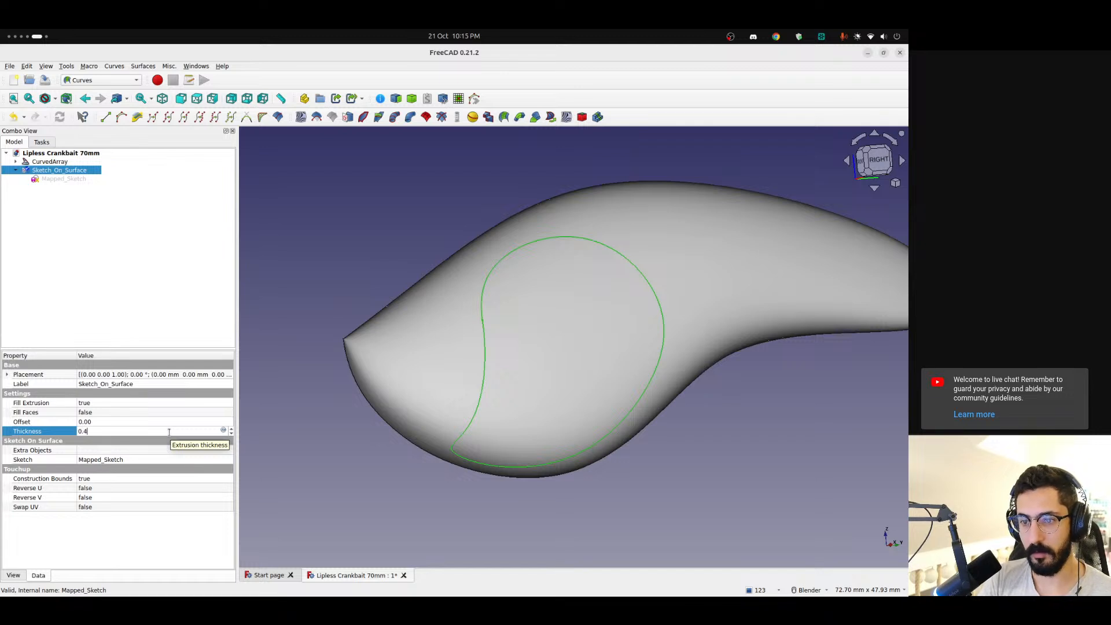
pyautogui.click(120, 280)
pyautogui.moveTo(433, 330); pyautogui.dragTo(372, 291, button='middle')
# Set Fill Faces to true for Sketch_On_Surface and check the filled patch on the lure body
pyautogui.click(73, 172)
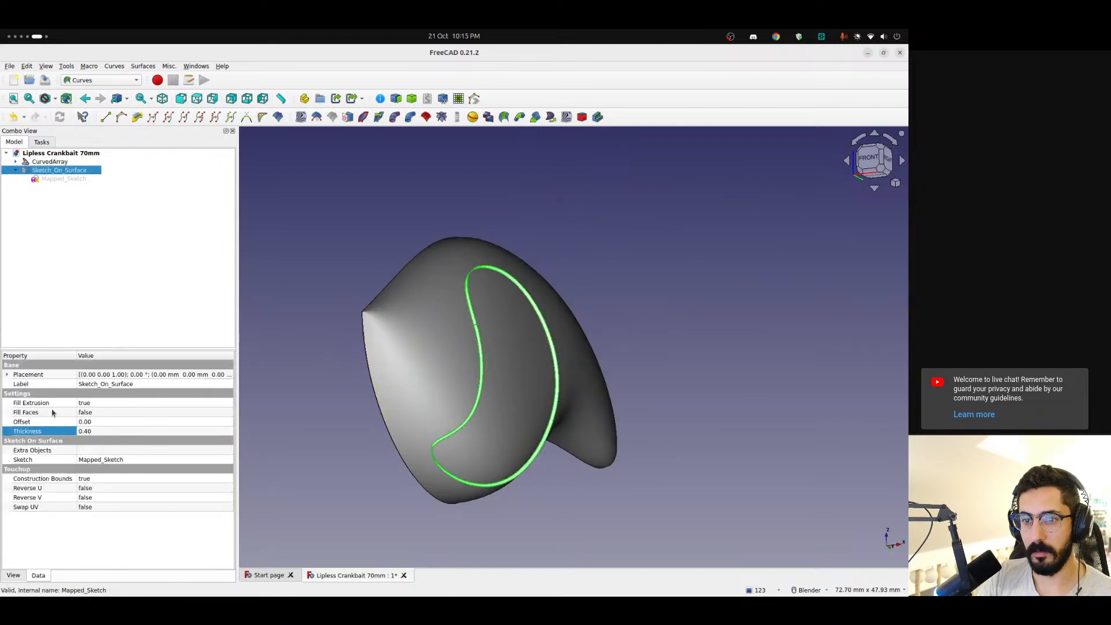
pyautogui.click(100, 413)
pyautogui.click(101, 413)
pyautogui.click(101, 422)
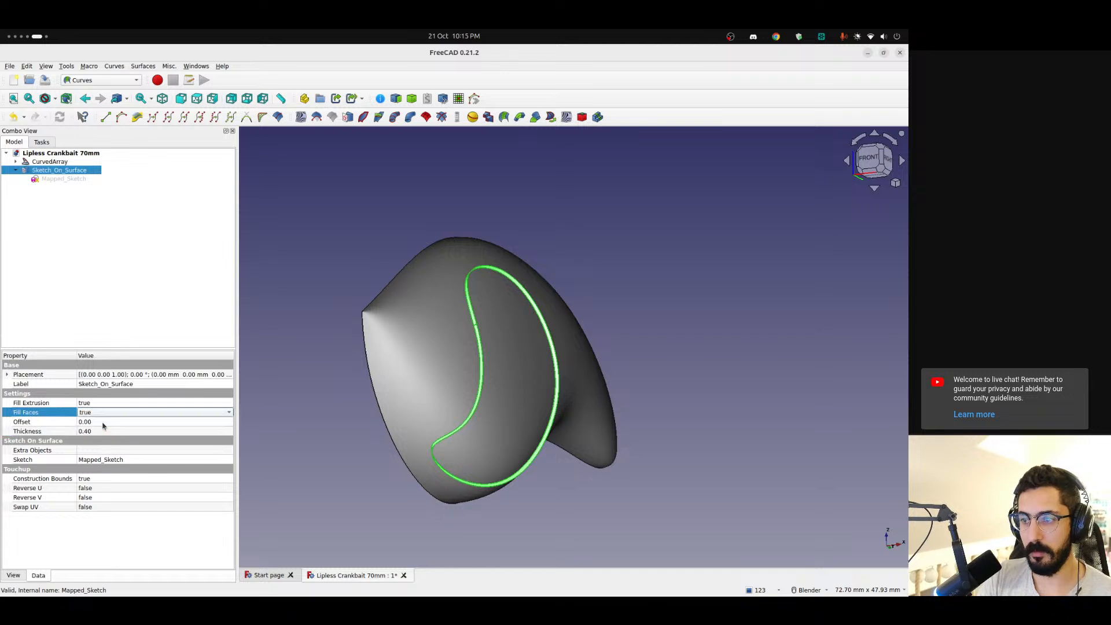
pyautogui.click(122, 264)
pyautogui.moveTo(464, 364); pyautogui.dragTo(391, 370, button='middle')
pyautogui.scroll(-5, 392, 370)
pyautogui.moveTo(516, 416)
pyautogui.mouseDown(button='middle')
pyautogui.moveTo(624, 347)
pyautogui.moveTo(761, 379)
pyautogui.moveTo(723, 404)
pyautogui.moveTo(683, 399)
pyautogui.mouseUp(button='middle')
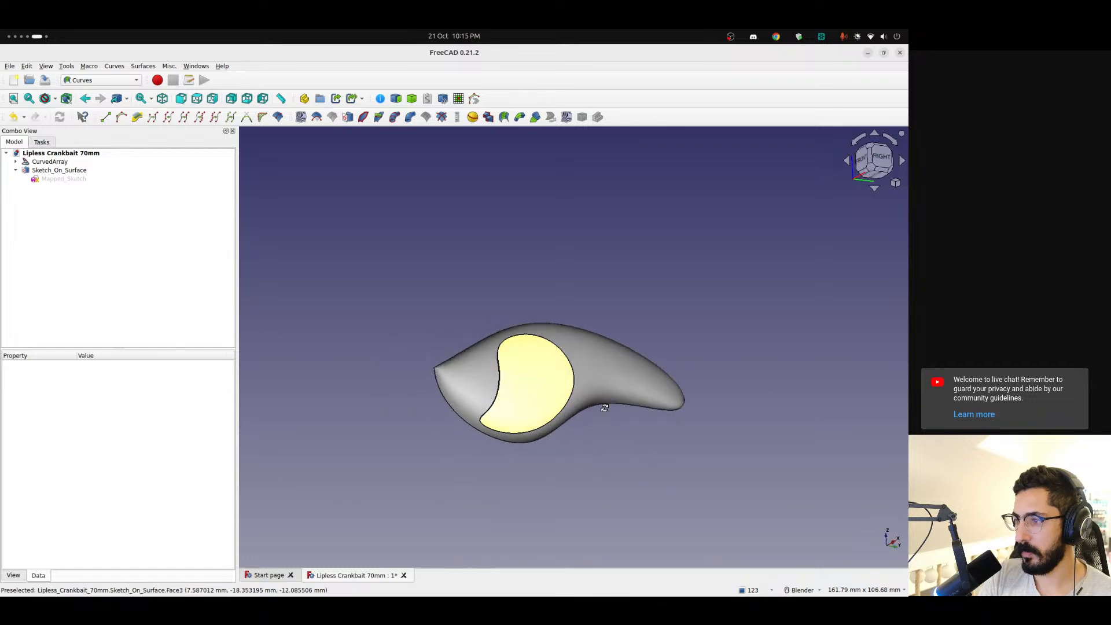
# Move the B-spline's lower curve in Mapped_Sketch away from the rectangle's lower edge and close the sketch
pyautogui.doubleClick(45, 179)
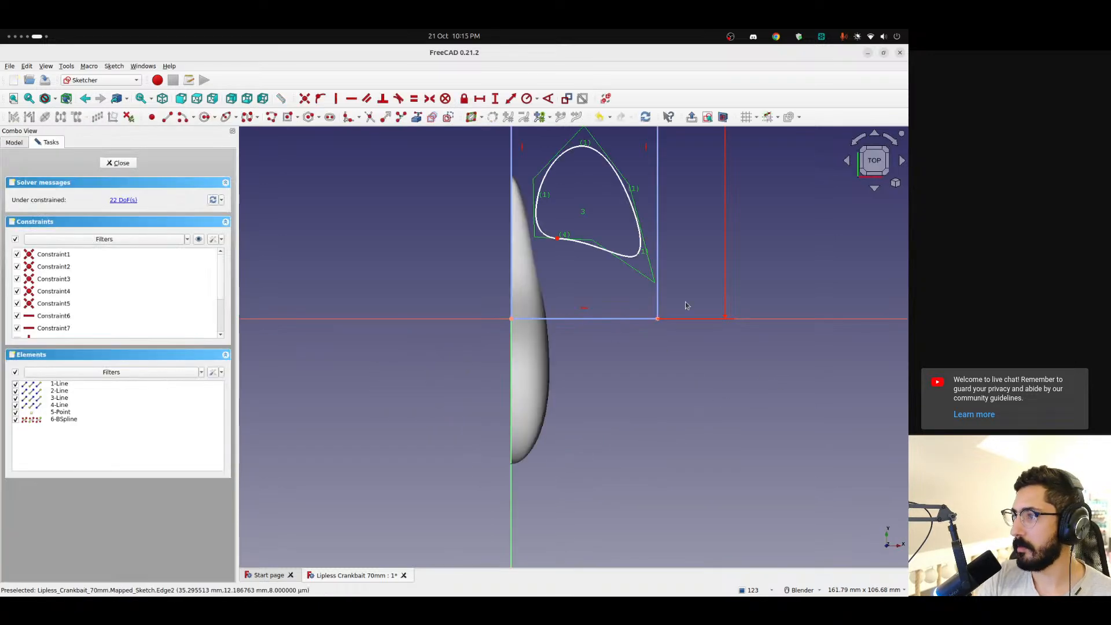
pyautogui.click(889, 143)
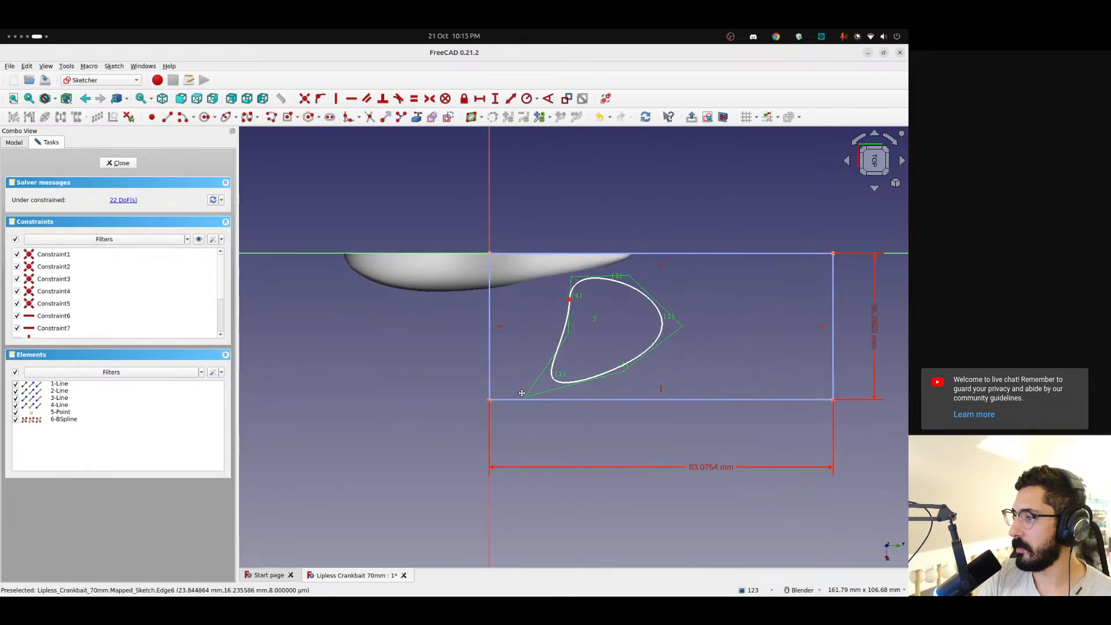
pyautogui.moveTo(566, 387); pyautogui.dragTo(577, 366)
pyautogui.click(118, 163)
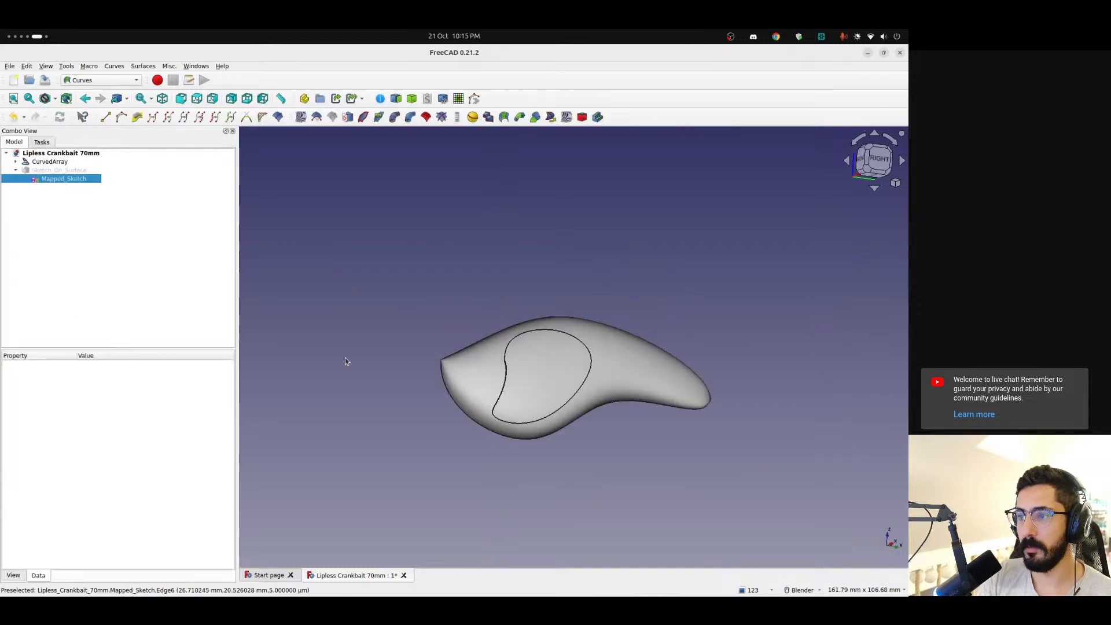
pyautogui.moveTo(566, 416)
pyautogui.mouseDown(button='middle')
pyautogui.moveTo(602, 410)
pyautogui.moveTo(576, 391)
pyautogui.moveTo(530, 396)
pyautogui.mouseUp(button='middle')
# Review the thickness of Sketch_On_Surface and examine how the filled patch stands out from the lure body
pyautogui.click(59, 170)
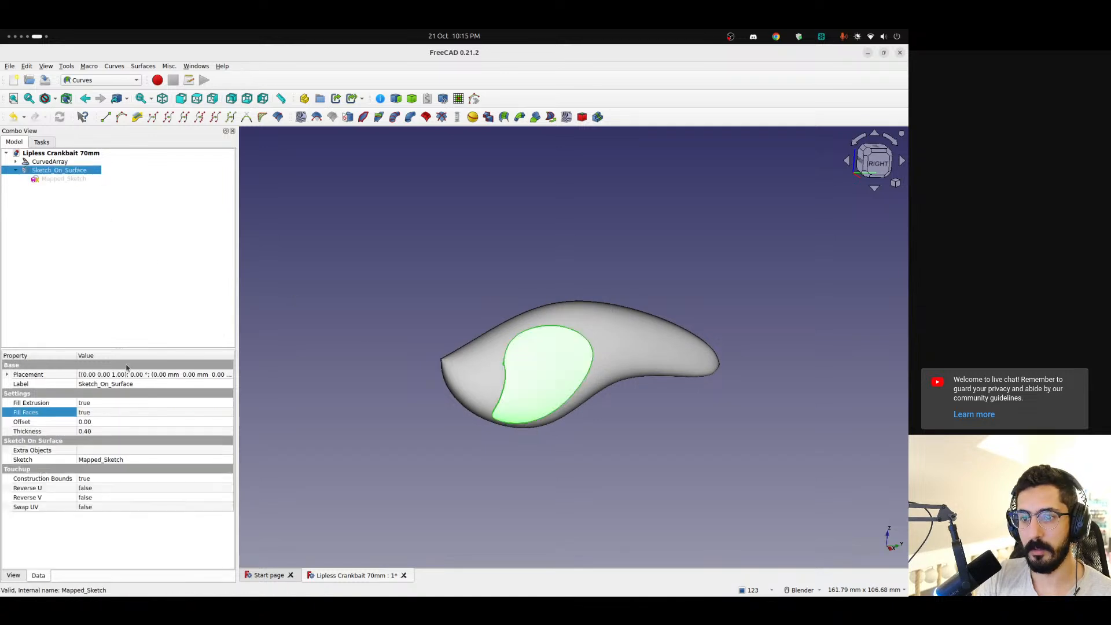
pyautogui.click(87, 432)
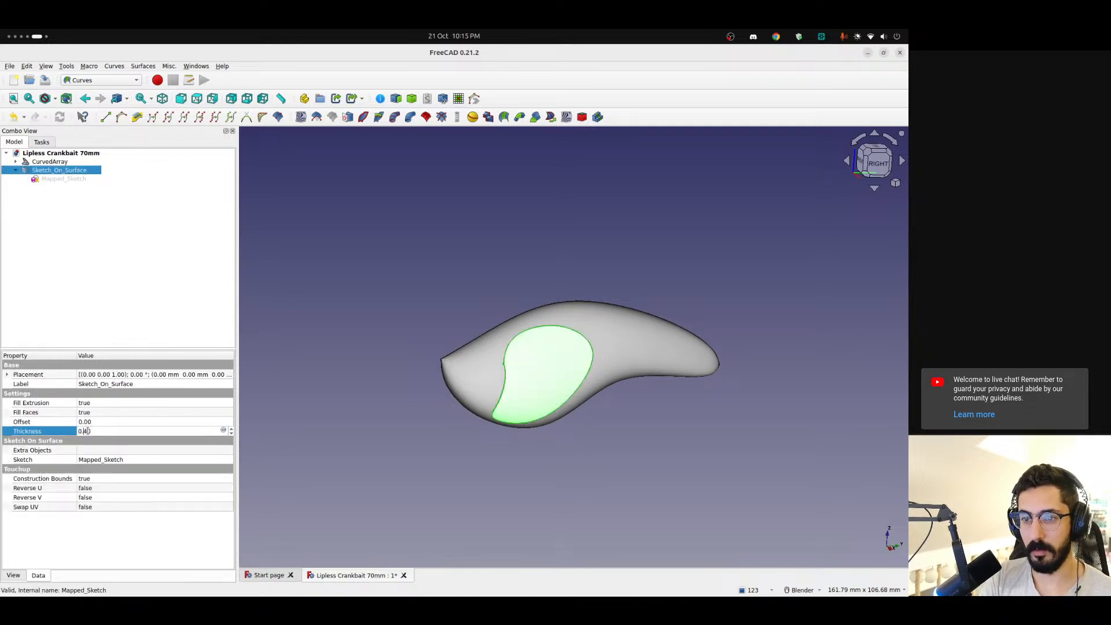
pyautogui.click(104, 225)
pyautogui.click(59, 170)
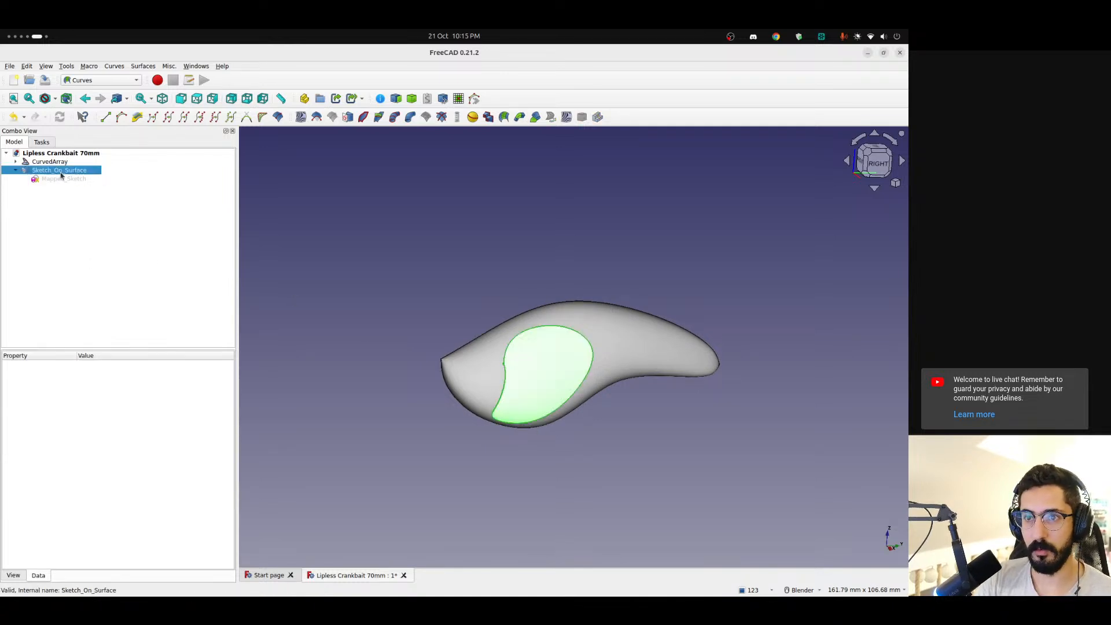
pyautogui.scroll(5, 501, 346)
pyautogui.scroll(-1, 322, 261)
pyautogui.click(333, 238)
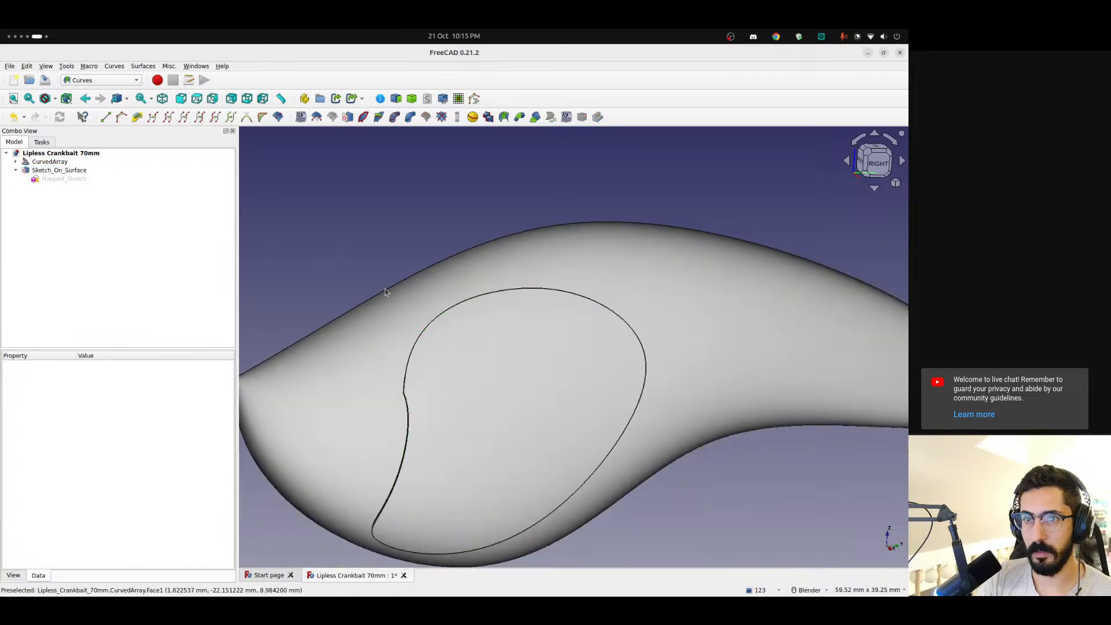
pyautogui.moveTo(384, 289); pyautogui.dragTo(503, 309, button='middle')
# Select the filled Sketch_On_Surface patch and switch to the Part workbench
pyautogui.click(441, 332)
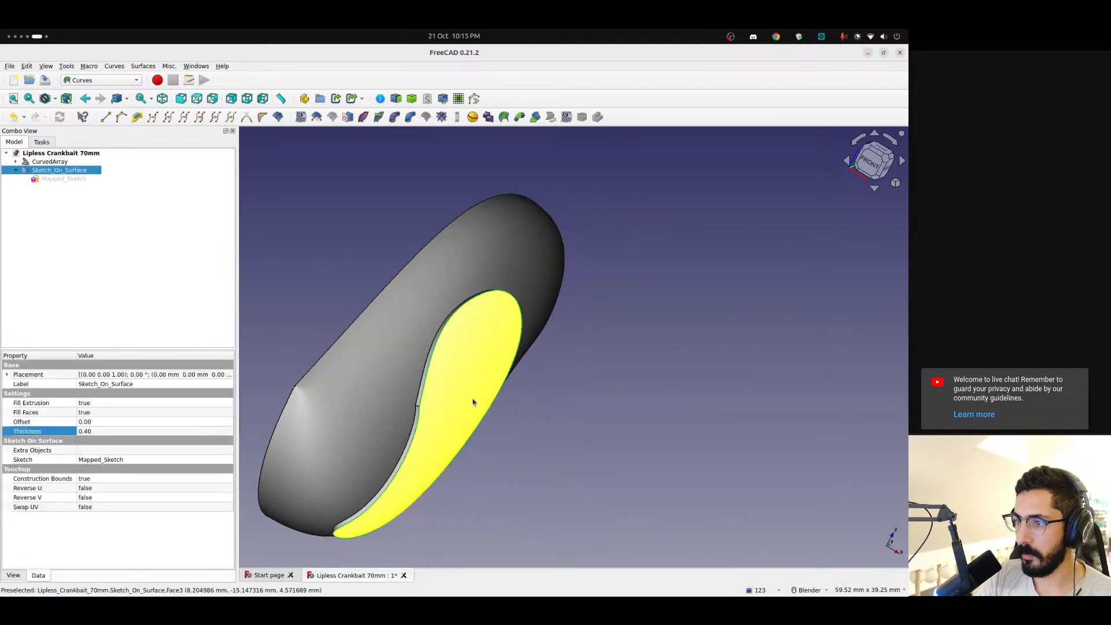
pyautogui.scroll(4, 473, 399)
pyautogui.moveTo(473, 400)
pyautogui.mouseDown(button='middle')
pyautogui.moveTo(425, 258)
pyautogui.moveTo(419, 315)
pyautogui.moveTo(461, 332)
pyautogui.moveTo(406, 332)
pyautogui.moveTo(371, 307)
pyautogui.mouseUp(button='middle')
pyautogui.click(102, 80)
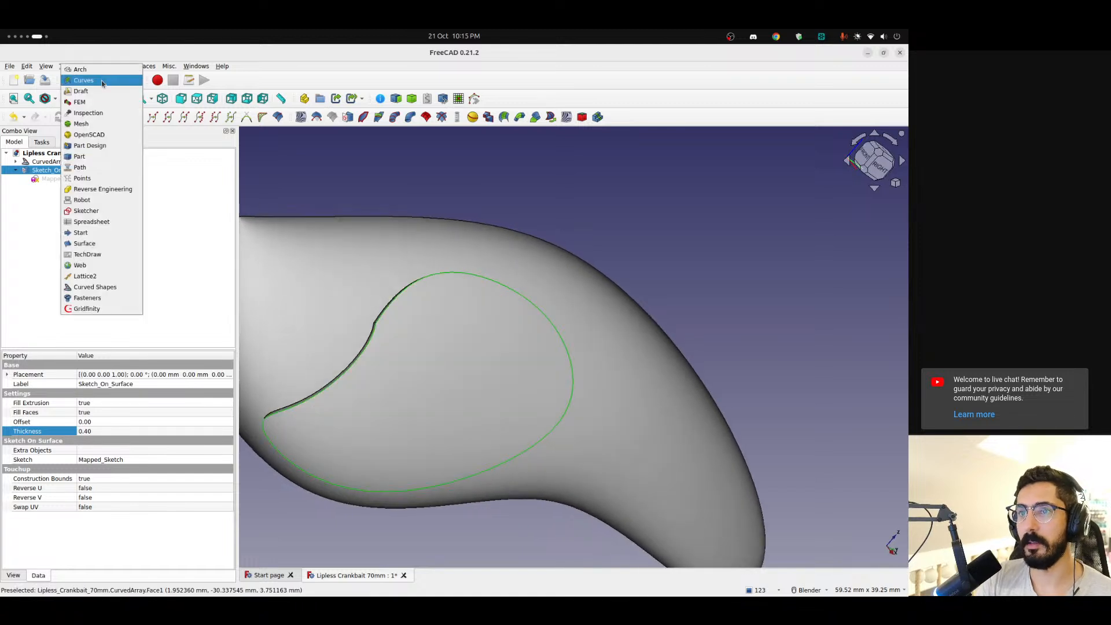
pyautogui.click(94, 158)
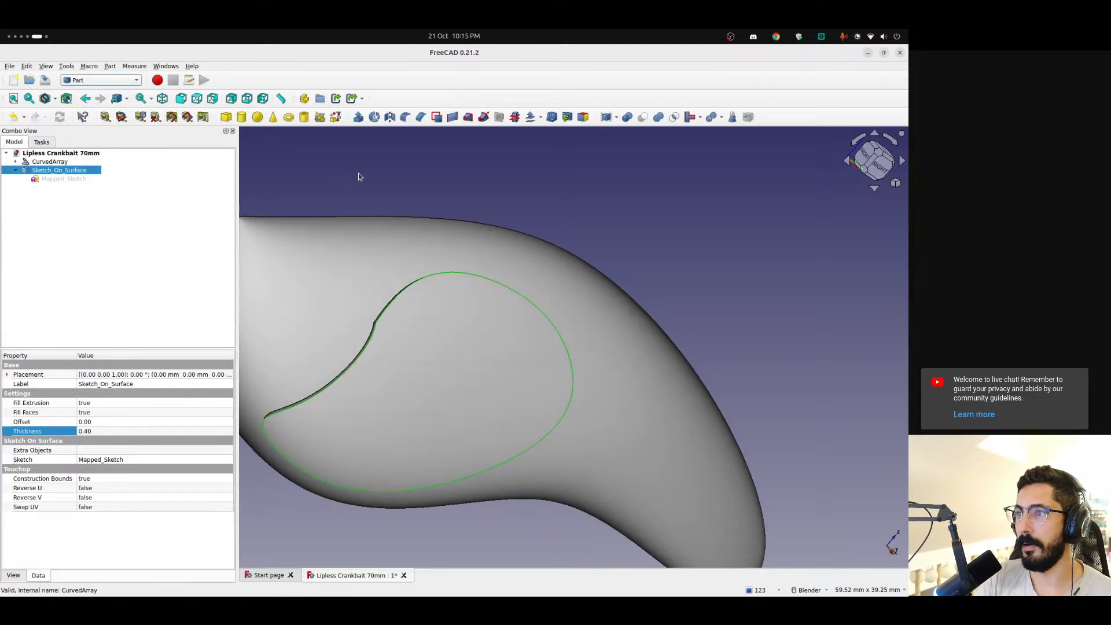
# Fillet Edge3, the outer outline of the Sketch_On_Surface patch, with a 0.20 mm constant radius and check the rounded rim
pyautogui.click(404, 118)
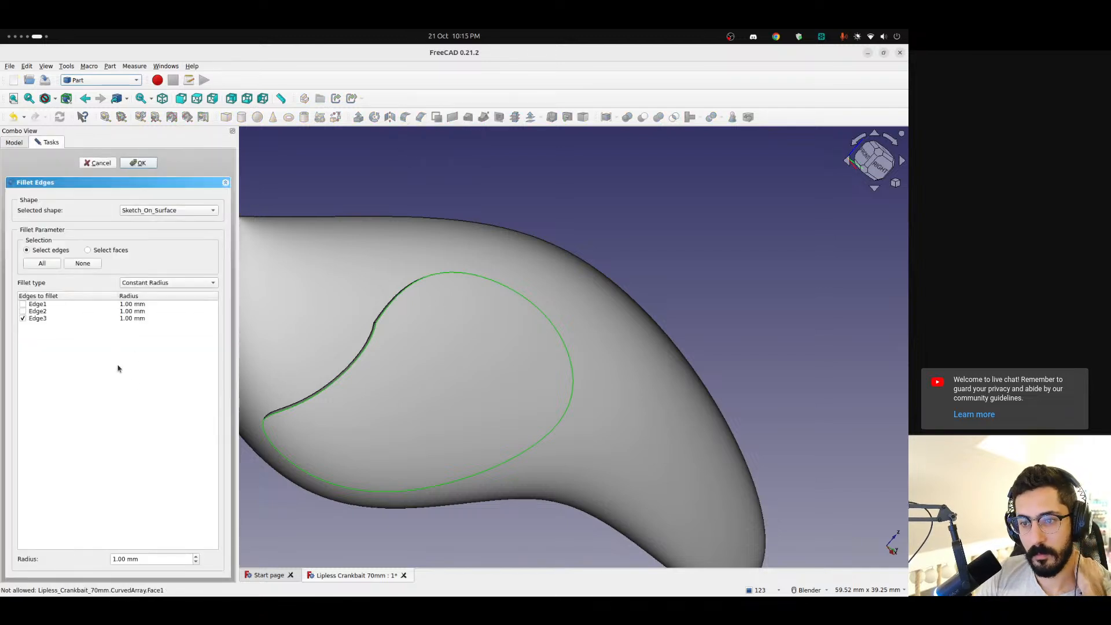
pyautogui.moveTo(443, 460); pyautogui.dragTo(578, 370, button='middle')
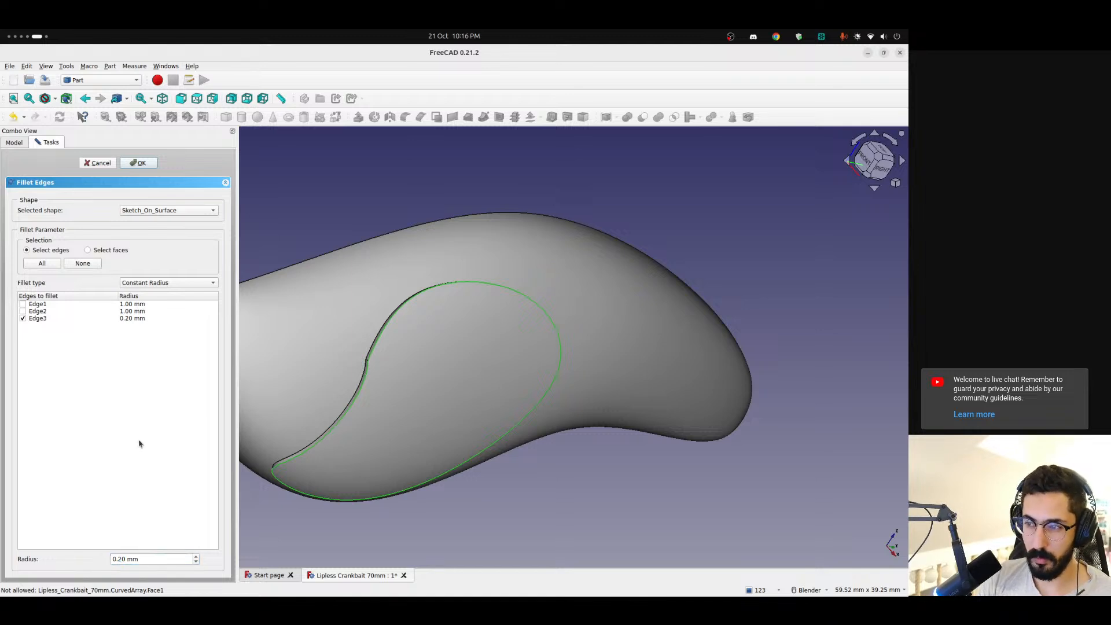
pyautogui.click(143, 166)
pyautogui.scroll(3, 390, 342)
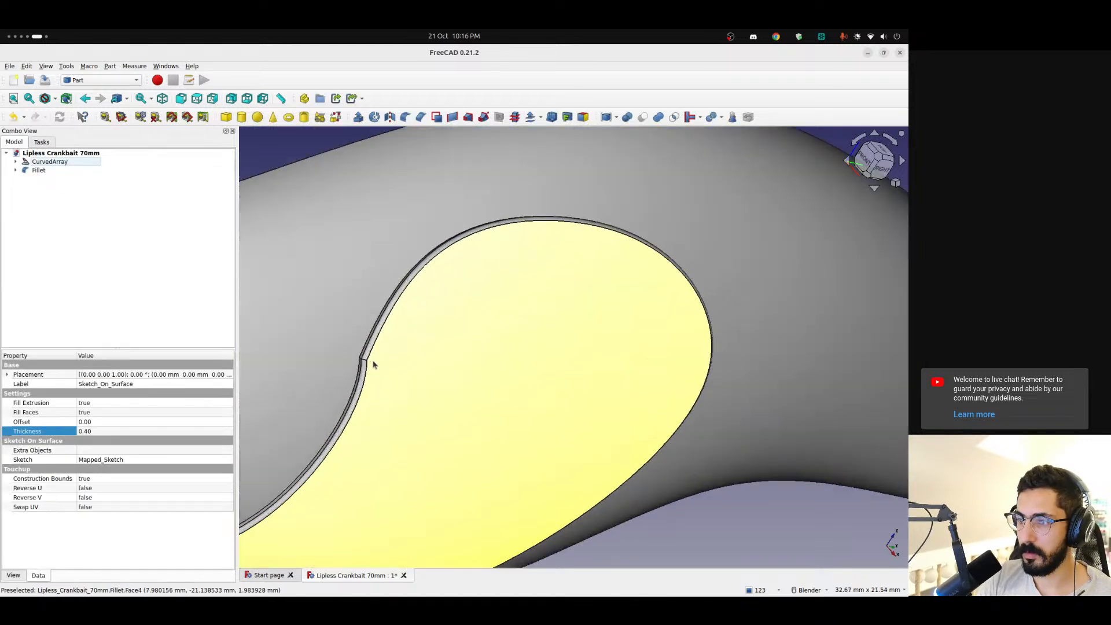
pyautogui.moveTo(372, 364); pyautogui.dragTo(387, 415, button='middle')
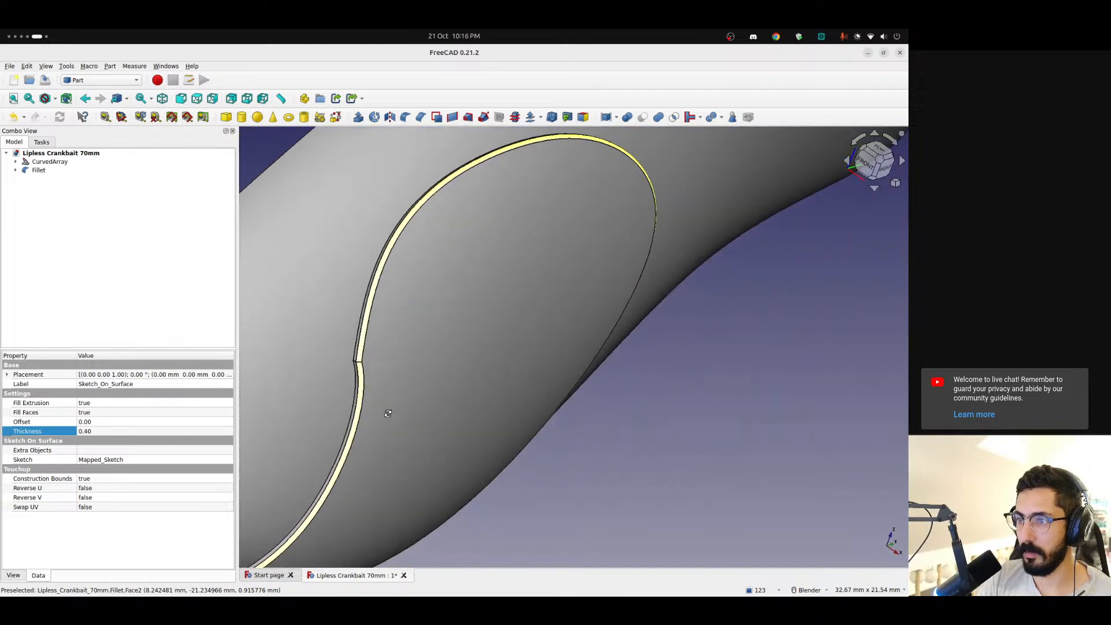
pyautogui.scroll(-2, 387, 416)
pyautogui.keyDown('shift'); pyautogui.moveTo(497, 330); pyautogui.dragTo(560, 312, button='middle'); pyautogui.keyUp('shift')
# Fuse the CurvedArray body and the filleted patch into one shape with a Boolean union
pyautogui.click(51, 169)
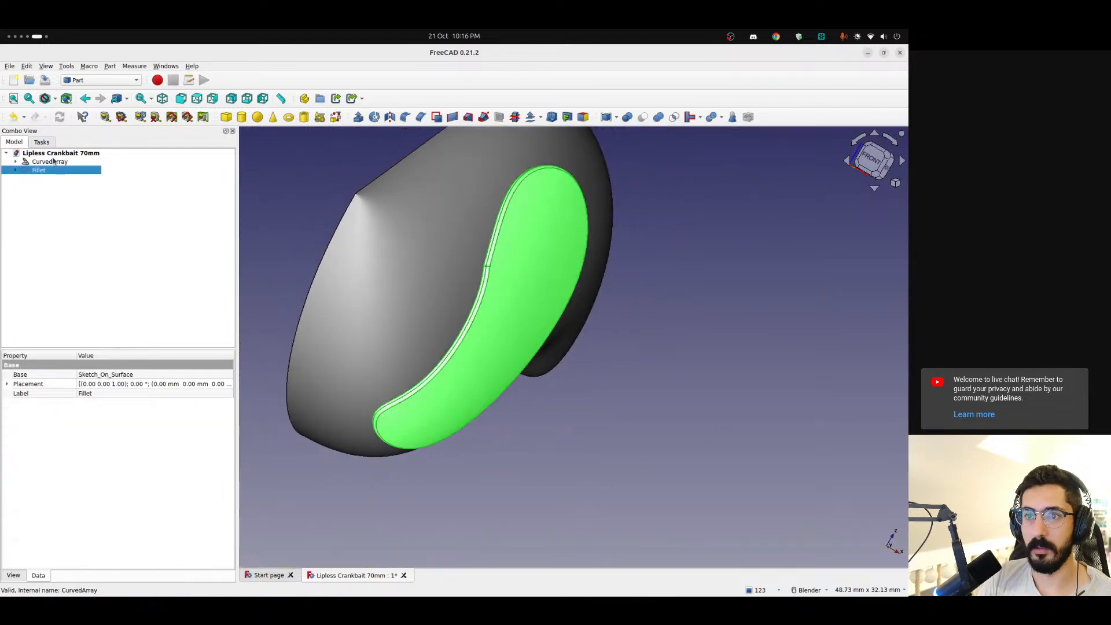
pyautogui.keyDown('ctrl'); pyautogui.click(53, 161); pyautogui.keyUp('ctrl')
pyautogui.click(50, 200)
pyautogui.click(47, 162)
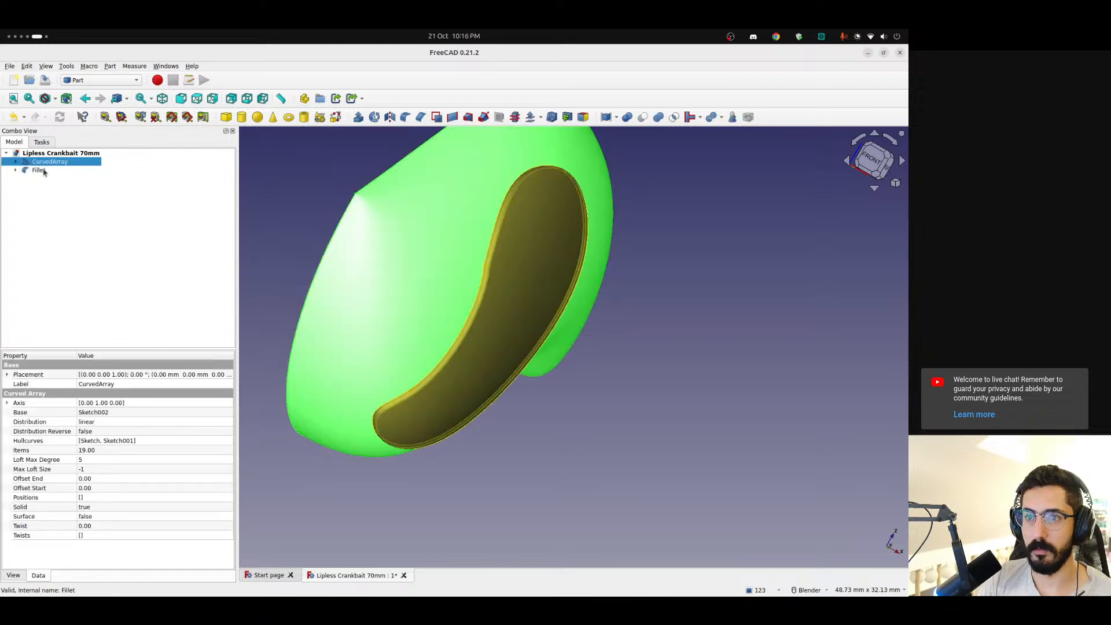
pyautogui.keyDown('ctrl'); pyautogui.click(44, 170); pyautogui.keyUp('ctrl')
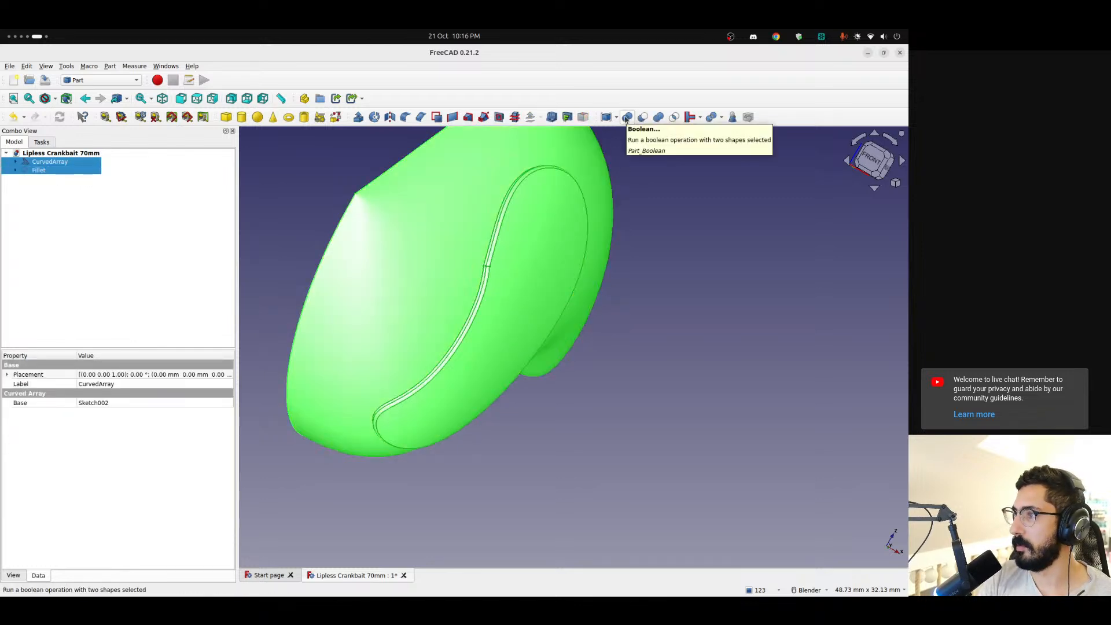
pyautogui.click(659, 118)
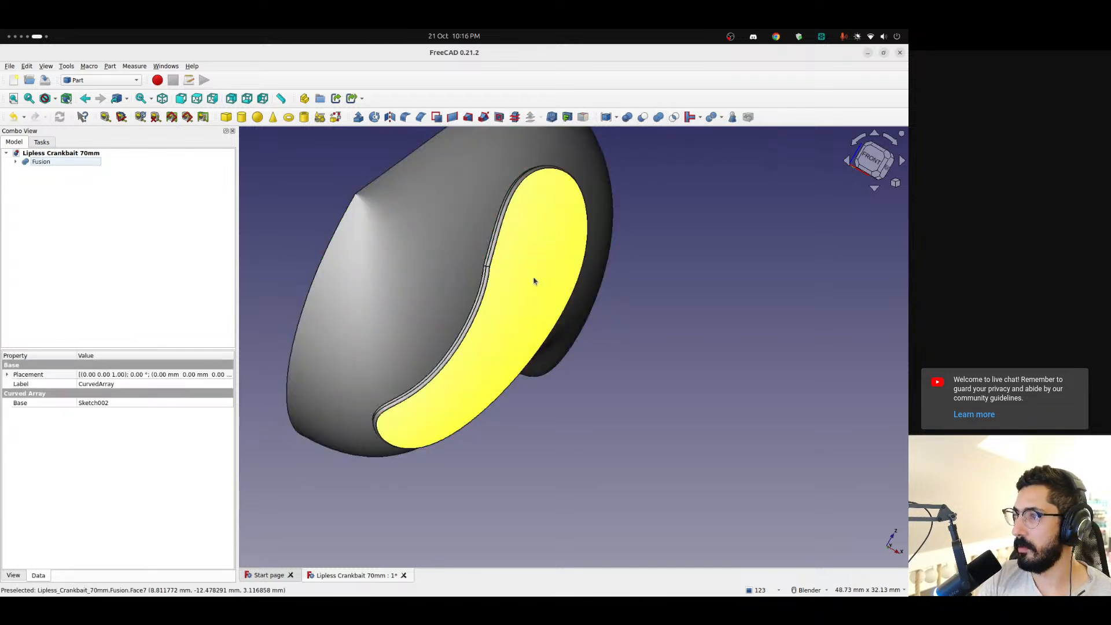
# Try to fillet Edge5 of the Fusion, the seam between the raised patch and the body, with a 0.20 mm radius
pyautogui.scroll(5, 533, 277)
pyautogui.click(488, 245)
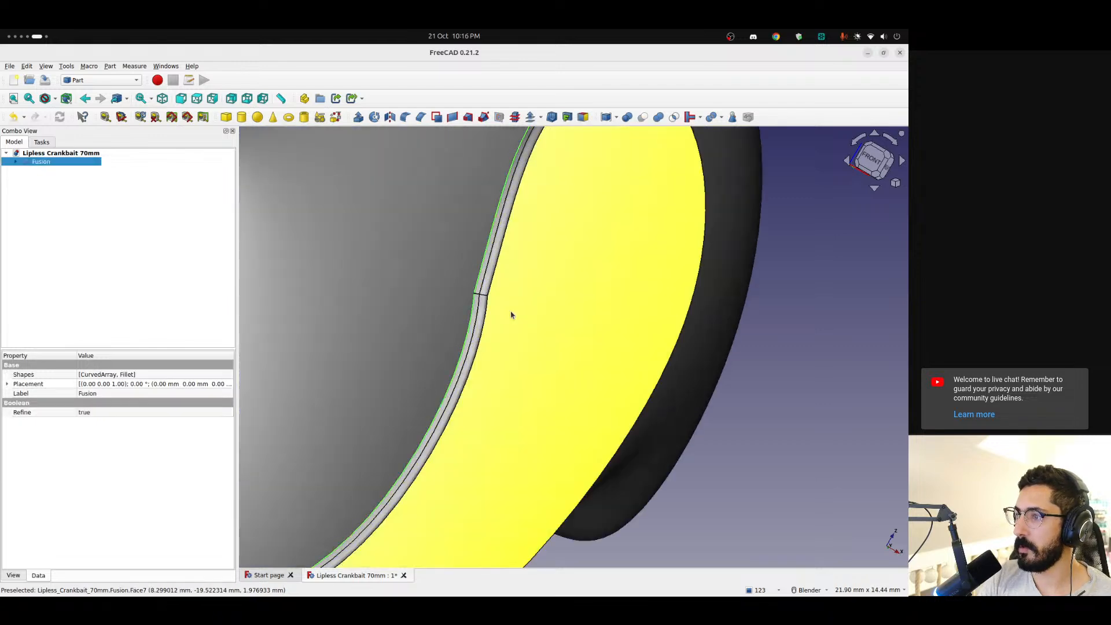
pyautogui.scroll(-5, 523, 320)
pyautogui.moveTo(523, 321); pyautogui.dragTo(519, 210, button='middle')
pyautogui.scroll(-3, 519, 211)
pyautogui.moveTo(483, 141); pyautogui.dragTo(553, 335, button='middle')
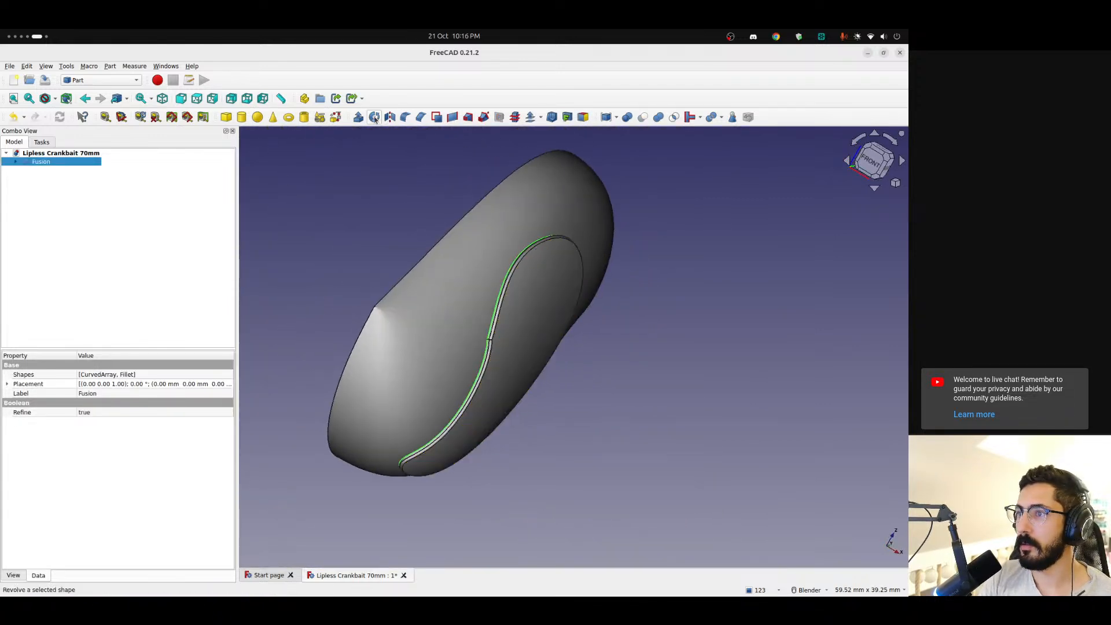
pyautogui.click(406, 117)
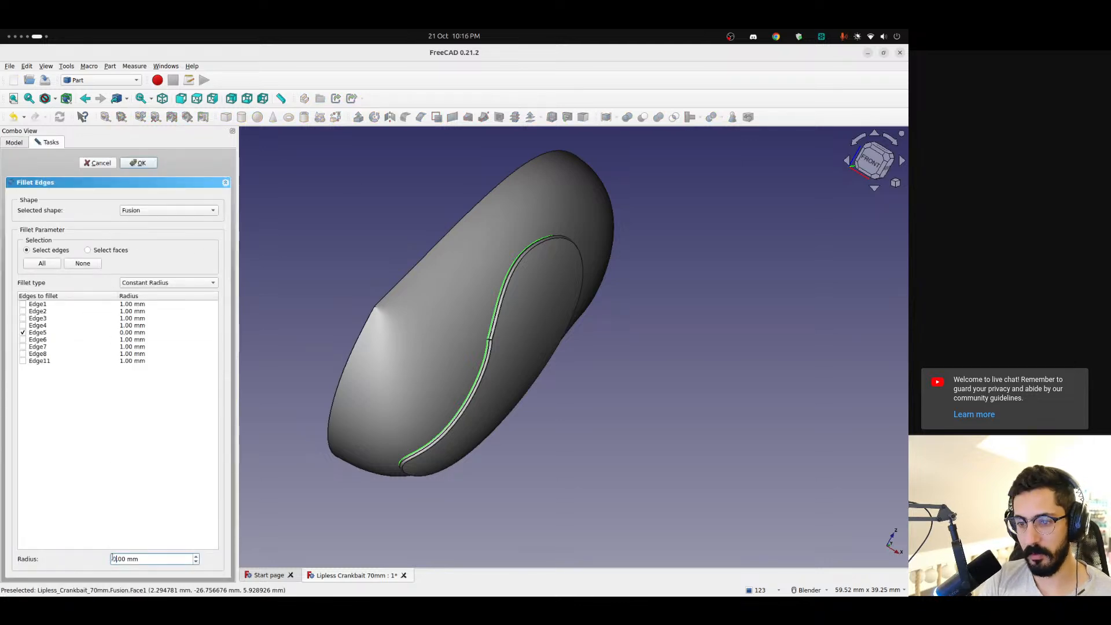
pyautogui.click(141, 164)
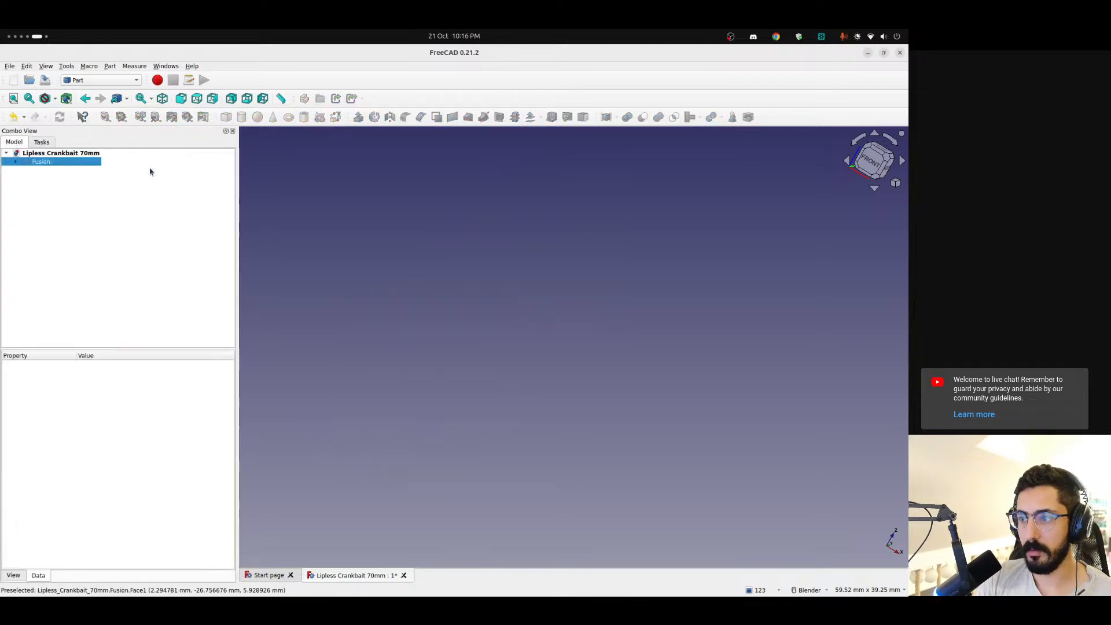
# Set the seam fillet's radius on Edge5 to 0.10 mm and examine the resulting body surface from several sides
pyautogui.doubleClick(48, 163)
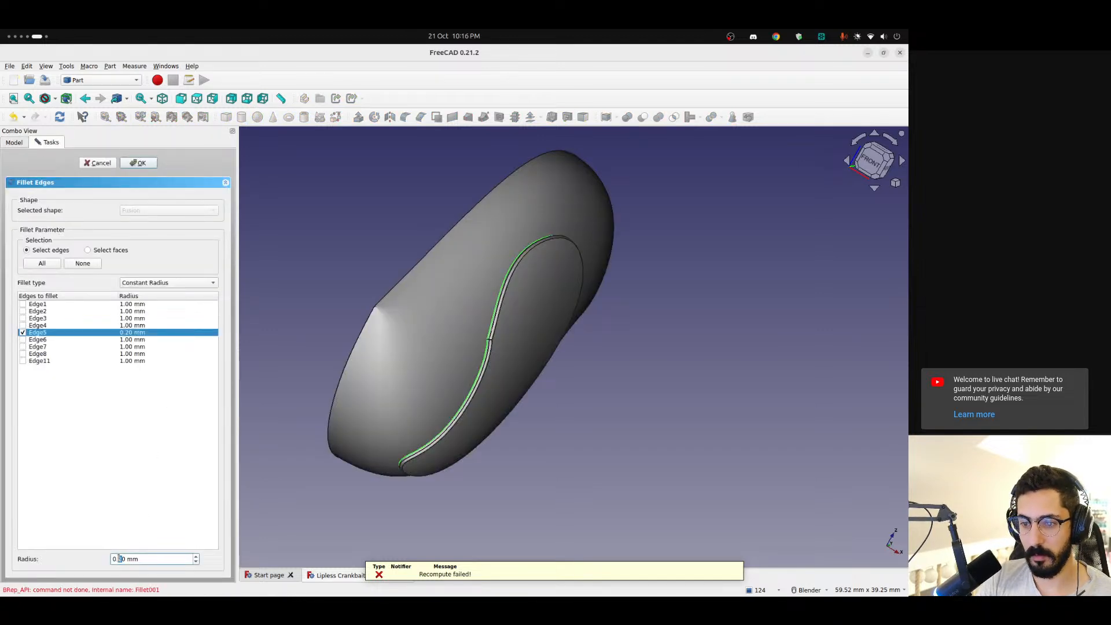
pyautogui.click(141, 163)
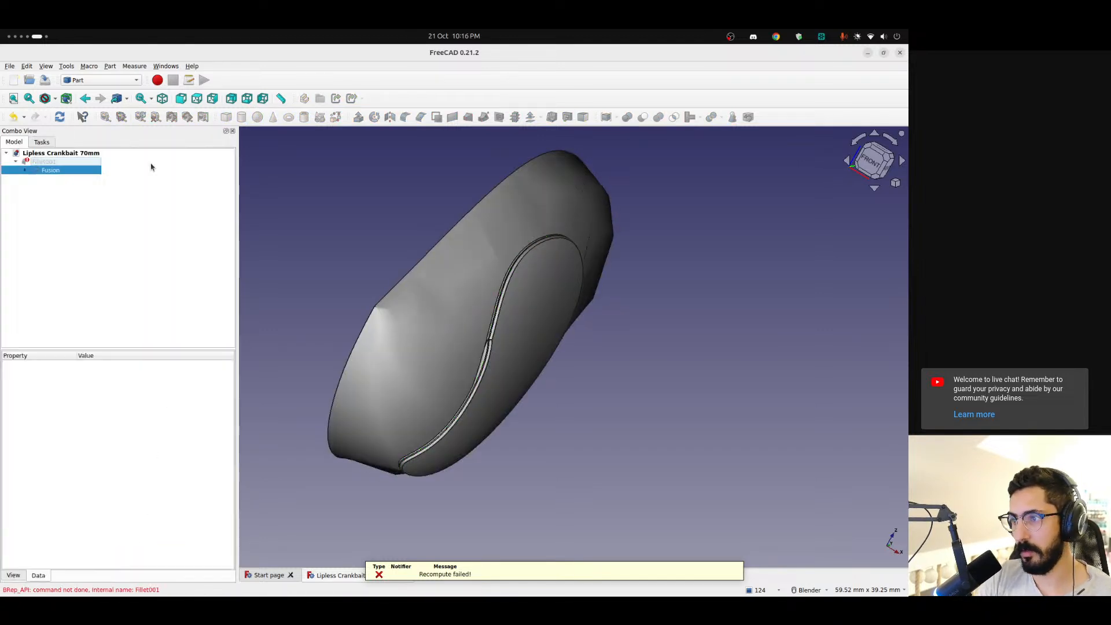
pyautogui.scroll(5, 516, 295)
pyautogui.scroll(-5, 485, 295)
pyautogui.moveTo(485, 294); pyautogui.dragTo(387, 281, button='middle')
pyautogui.scroll(-2, 424, 298)
pyautogui.moveTo(654, 465); pyautogui.dragTo(667, 447, button='middle')
pyautogui.scroll(3, 626, 377)
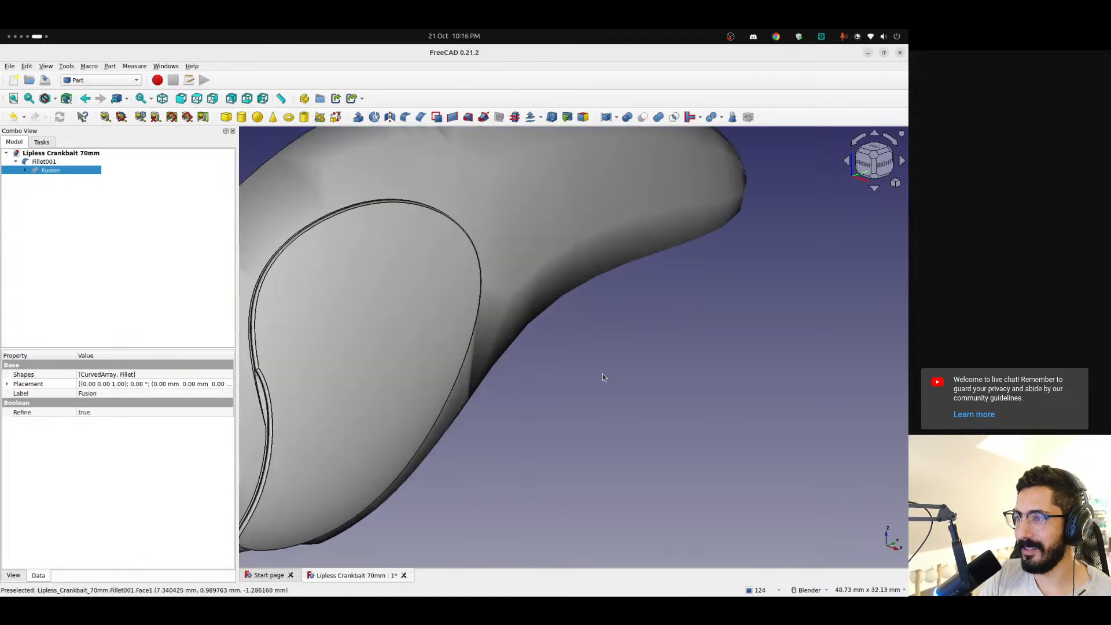
pyautogui.moveTo(603, 374); pyautogui.dragTo(711, 282, button='middle')
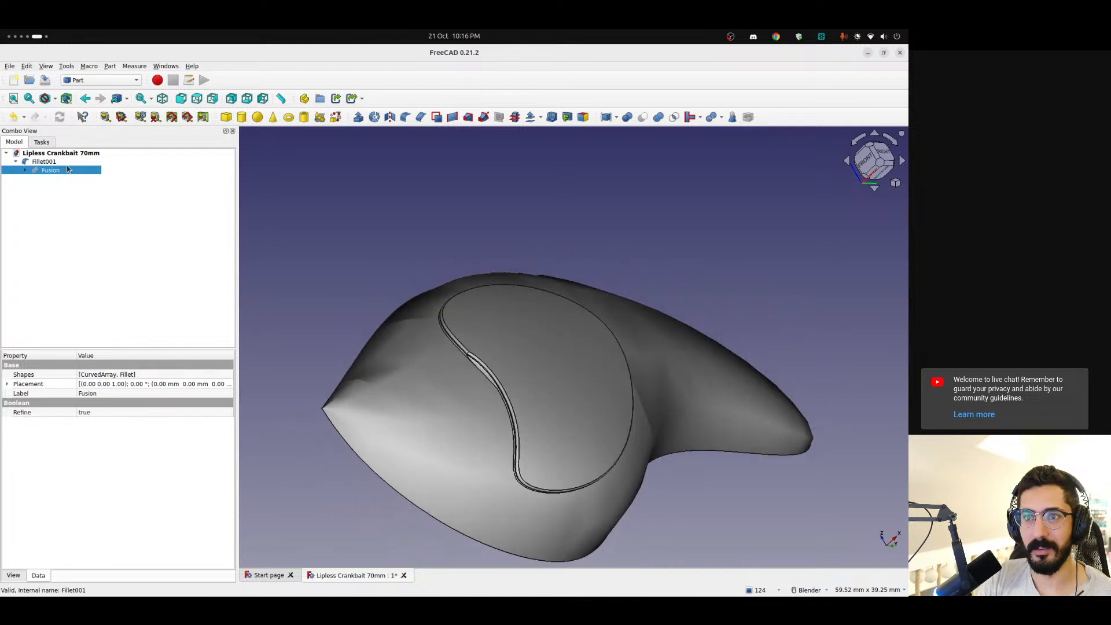
# Review the parameters of the seam fillet Fillet001 and delete it, keeping the Fusion
pyautogui.click(50, 162)
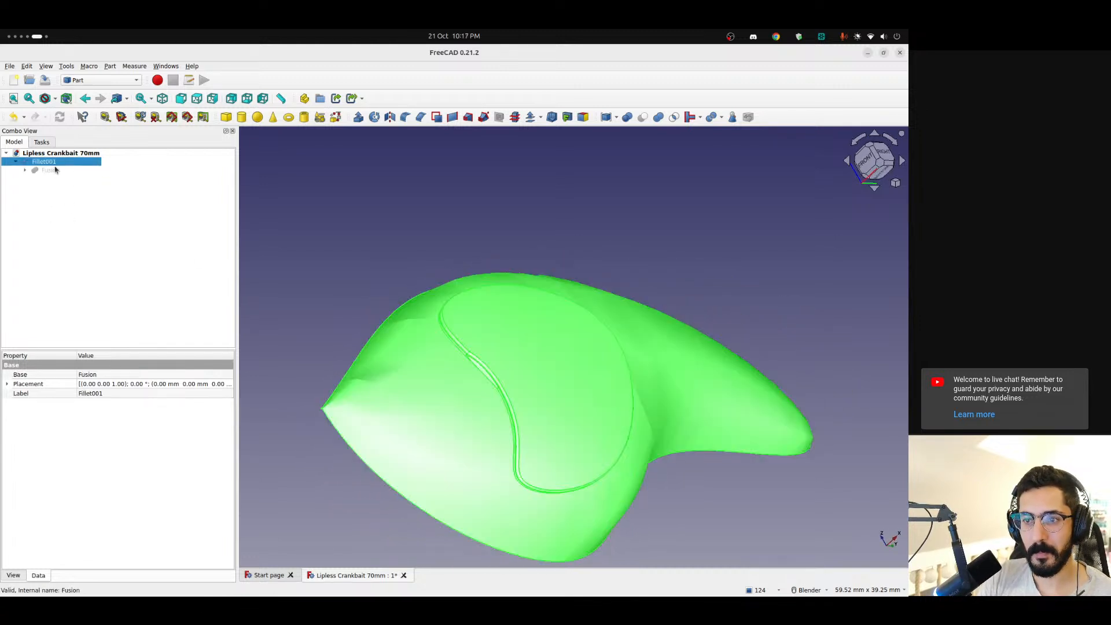
pyautogui.doubleClick(60, 163)
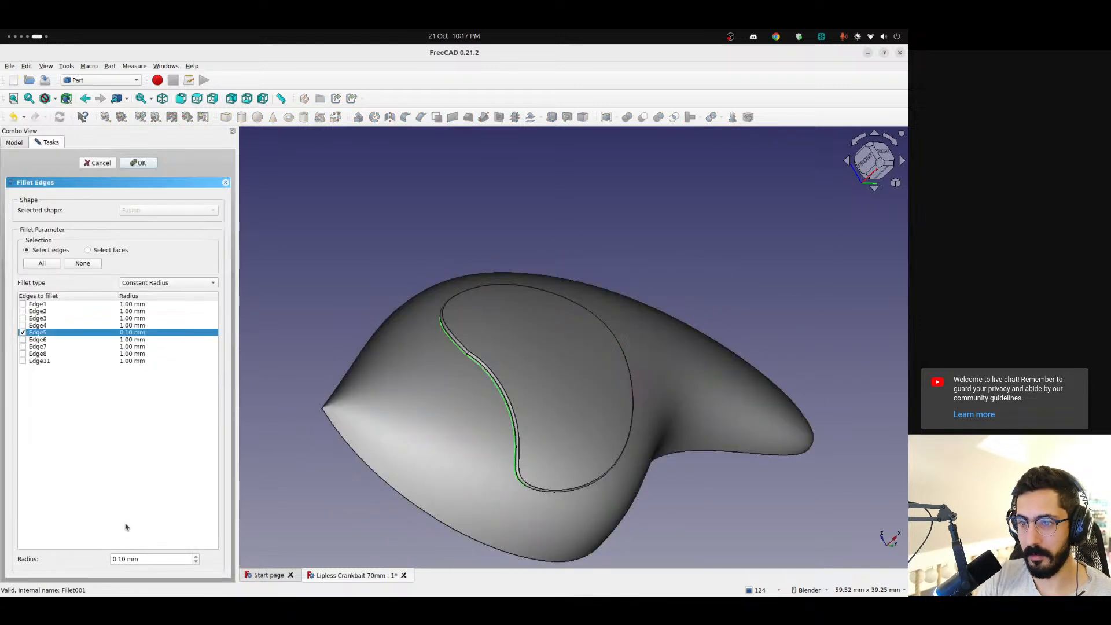
pyautogui.click(92, 164)
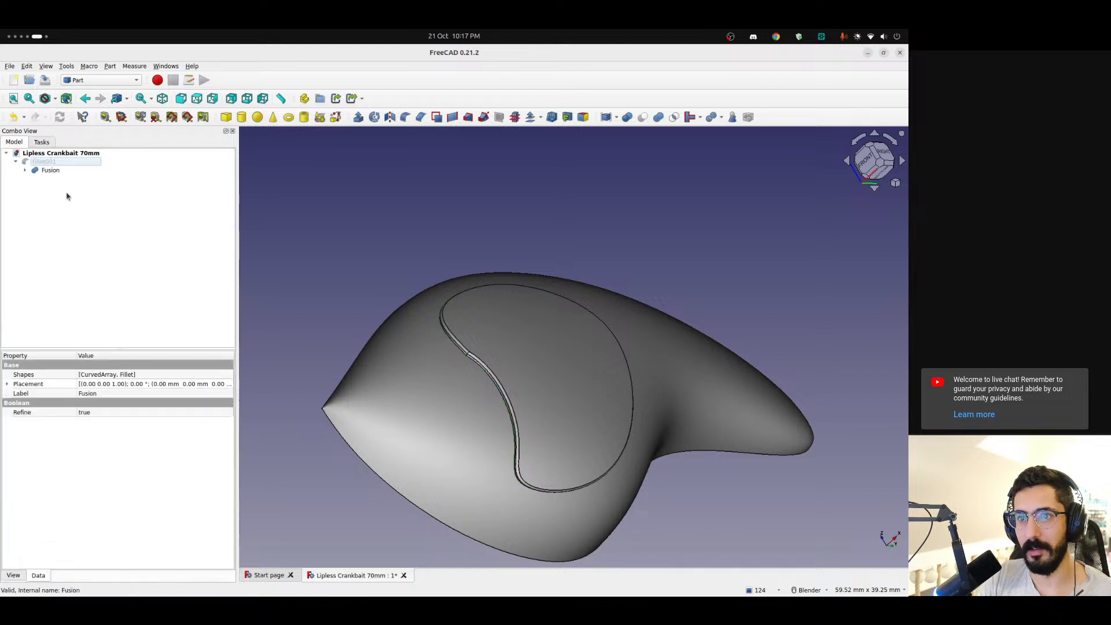
pyautogui.press('Delete')
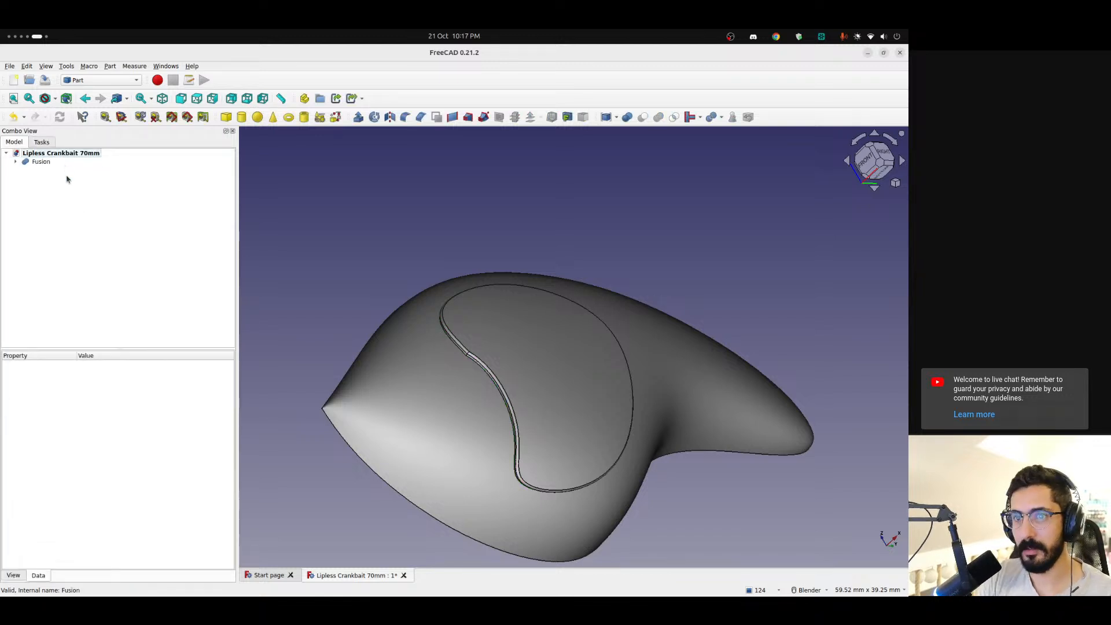
# Set the radius of Edge3 to 0.10 mm in the patch's Fillet inside the Fusion
pyautogui.moveTo(476, 426); pyautogui.dragTo(505, 415, button='middle')
pyautogui.click(15, 162)
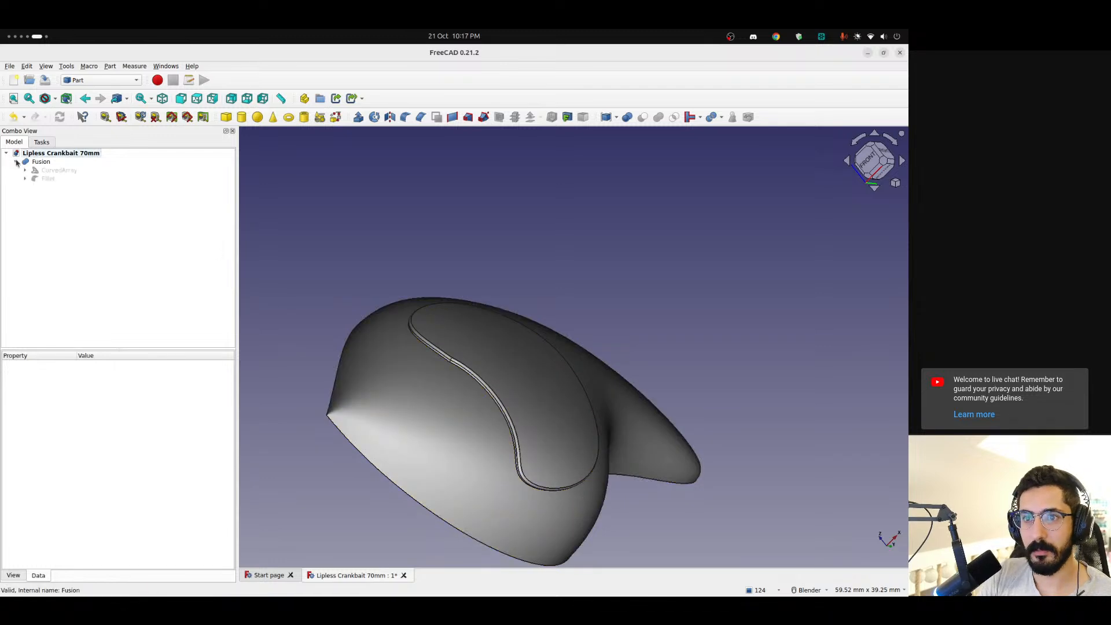
pyautogui.click(40, 180)
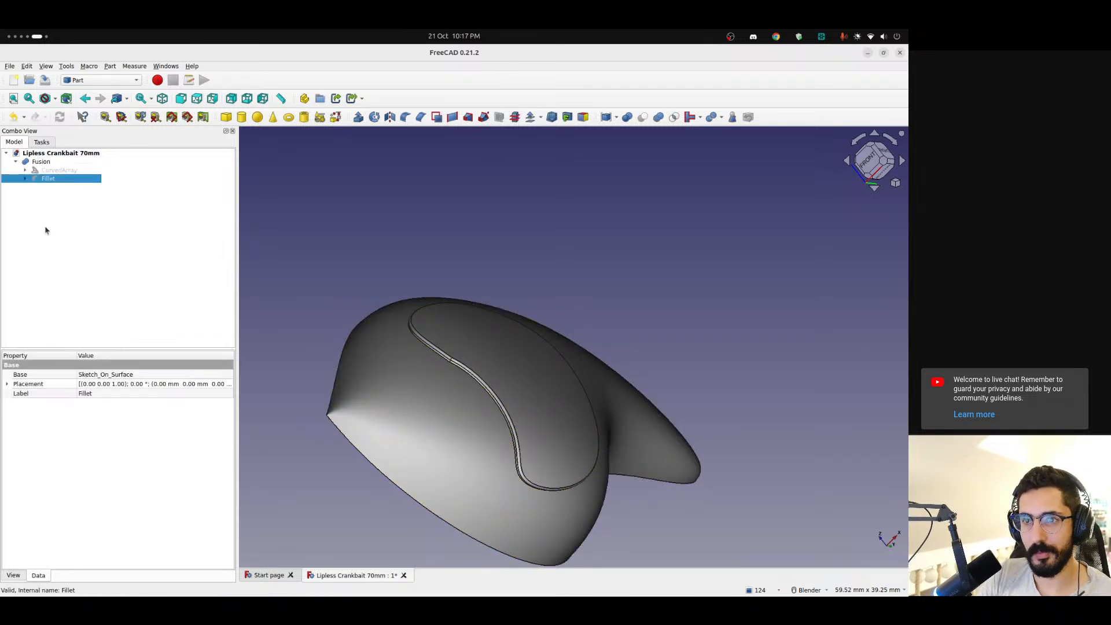
pyautogui.doubleClick(51, 180)
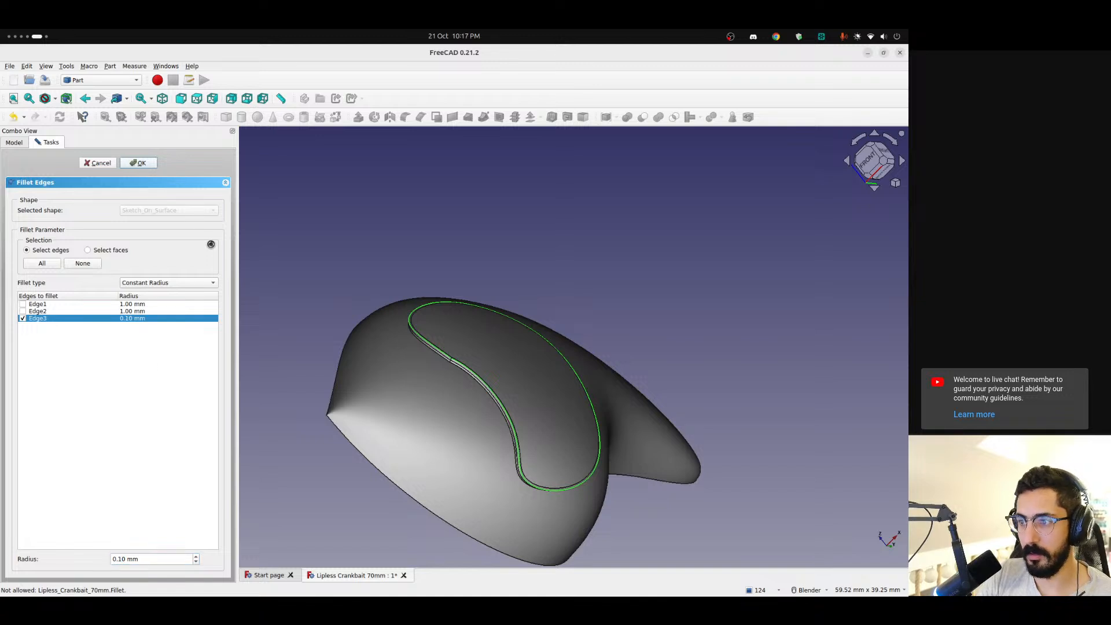
pyautogui.click(64, 196)
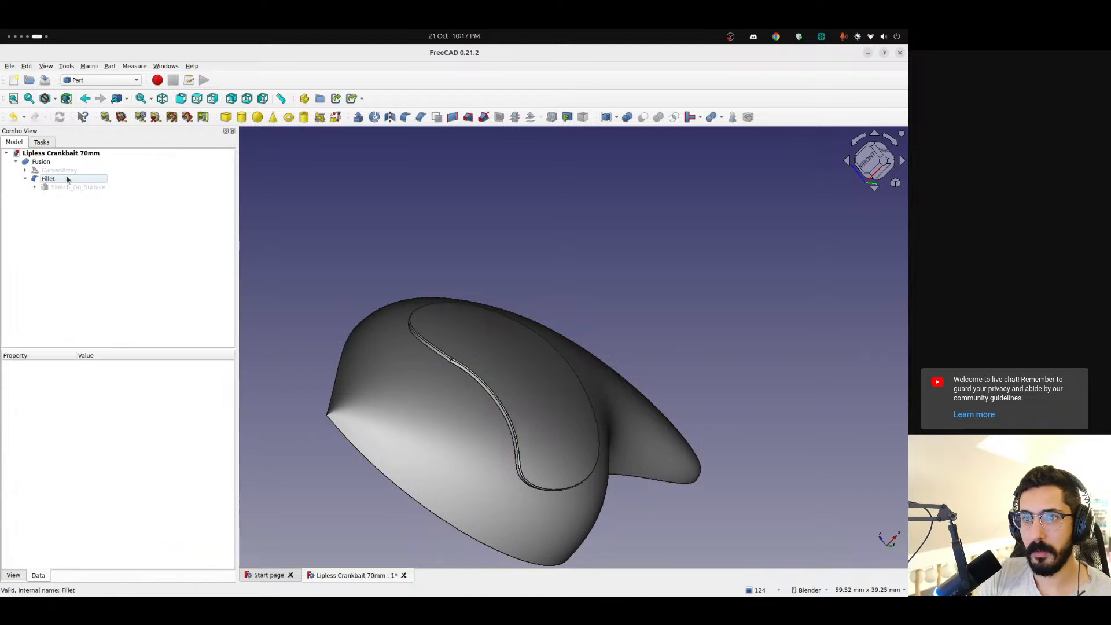
# Add a 0.10 mm fillet to Edge3 of the patch's existing Fillet, along its base, and inspect the rim up close
pyautogui.click(51, 163)
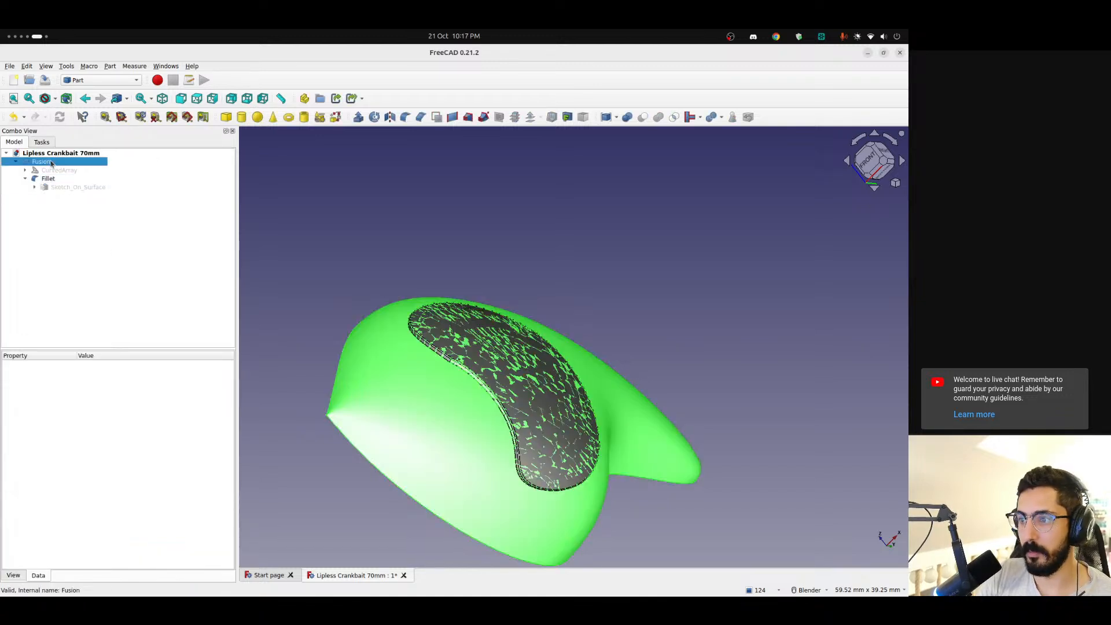
pyautogui.click(307, 338)
pyautogui.click(434, 345)
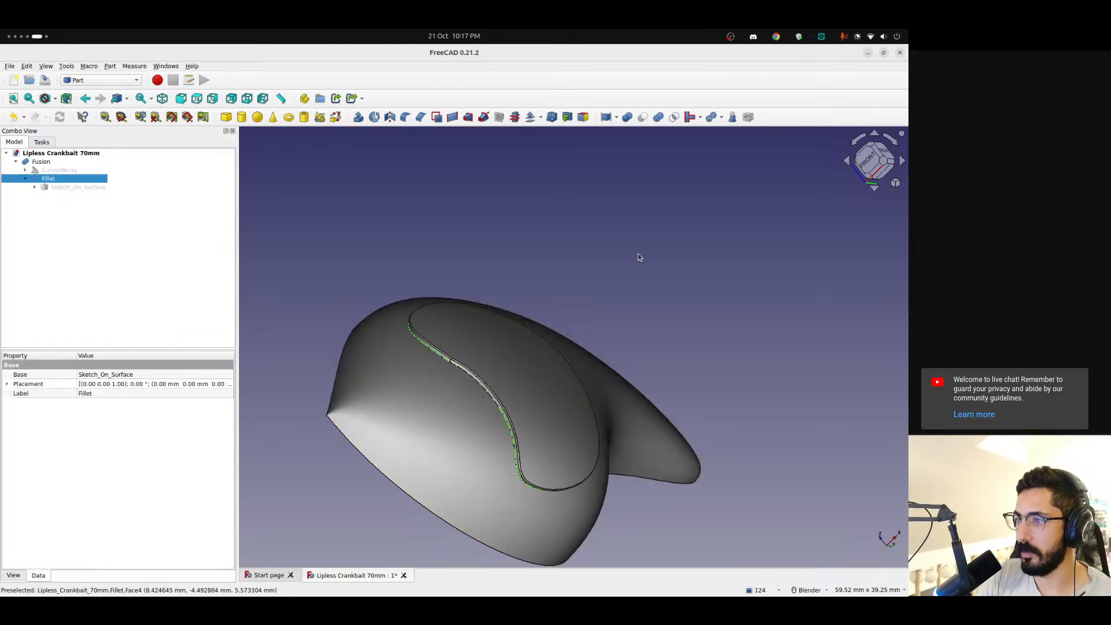
pyautogui.click(405, 118)
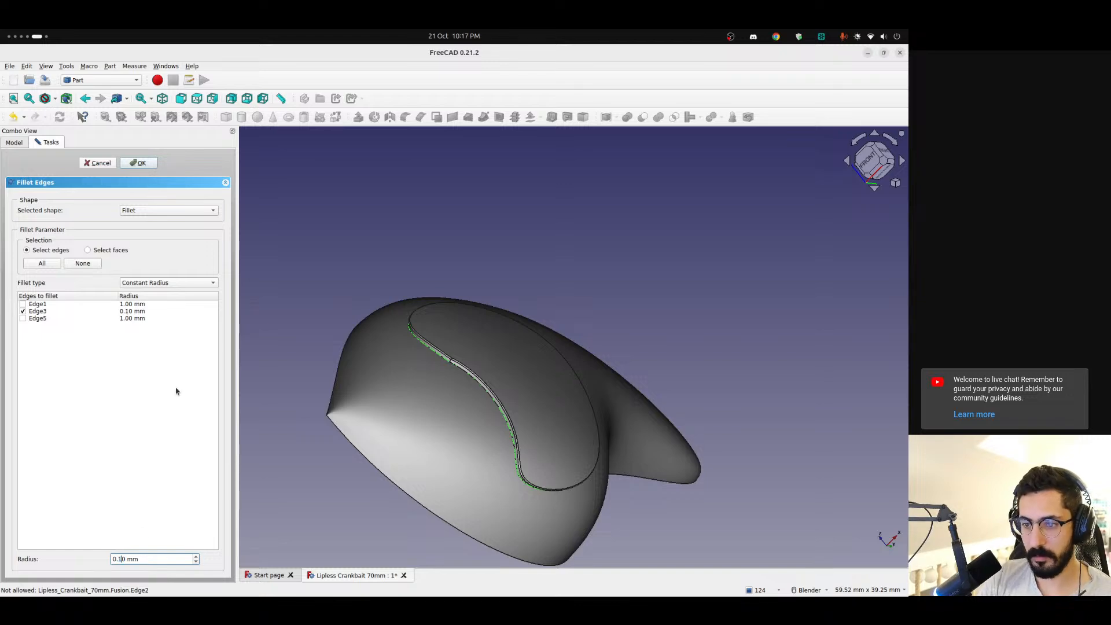
pyautogui.click(146, 163)
pyautogui.scroll(8, 446, 302)
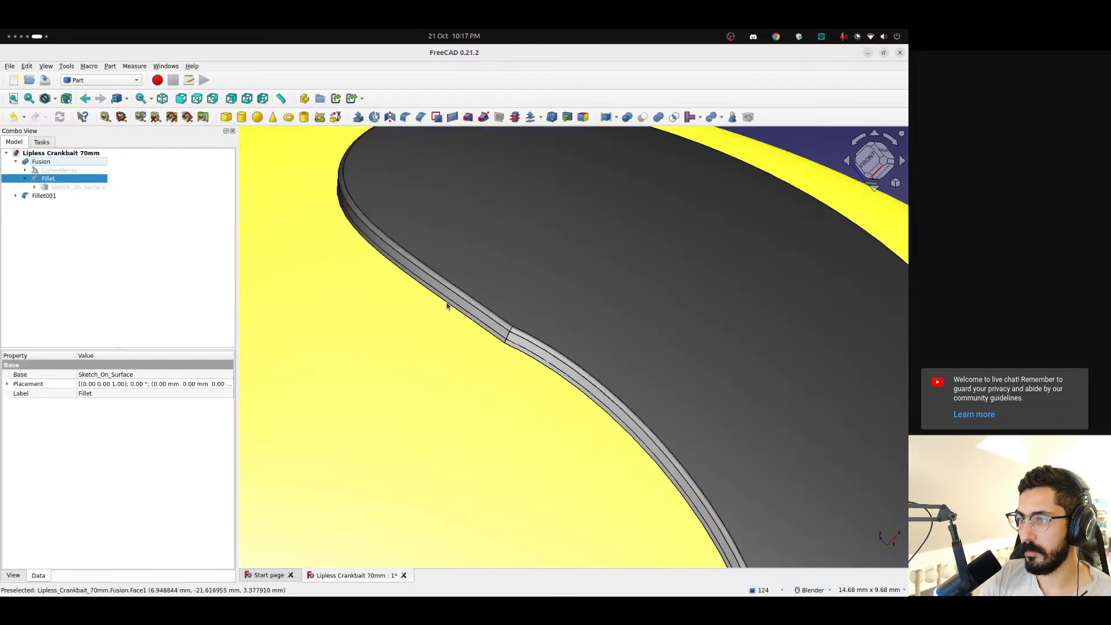
pyautogui.moveTo(524, 309); pyautogui.dragTo(579, 405, button='middle')
pyautogui.scroll(-6, 568, 412)
pyautogui.scroll(8, 612, 414)
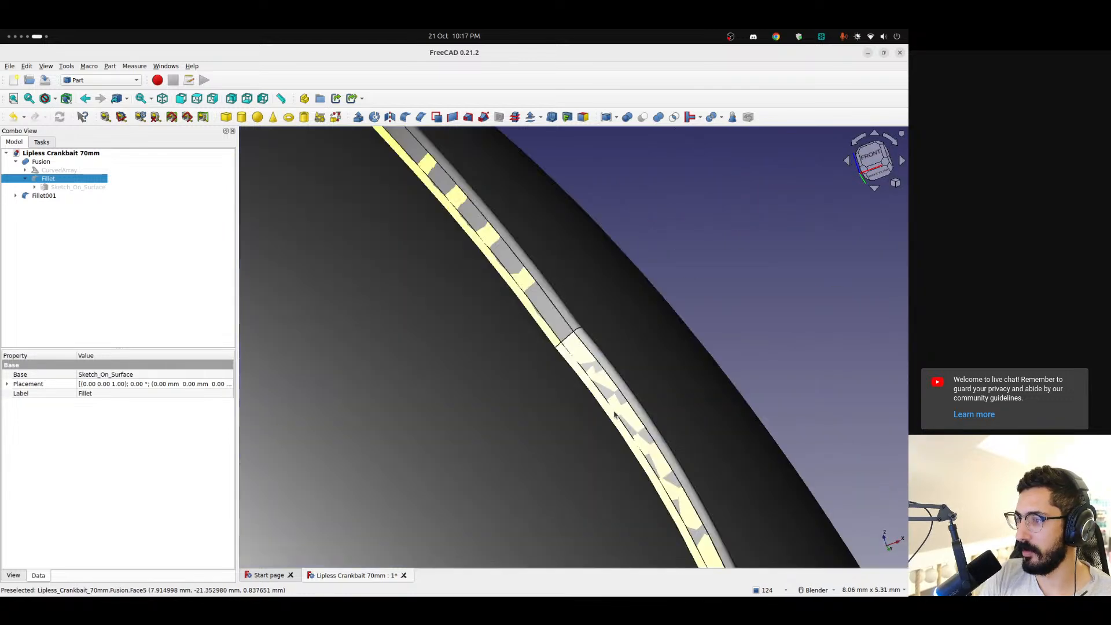
pyautogui.scroll(-2, 612, 414)
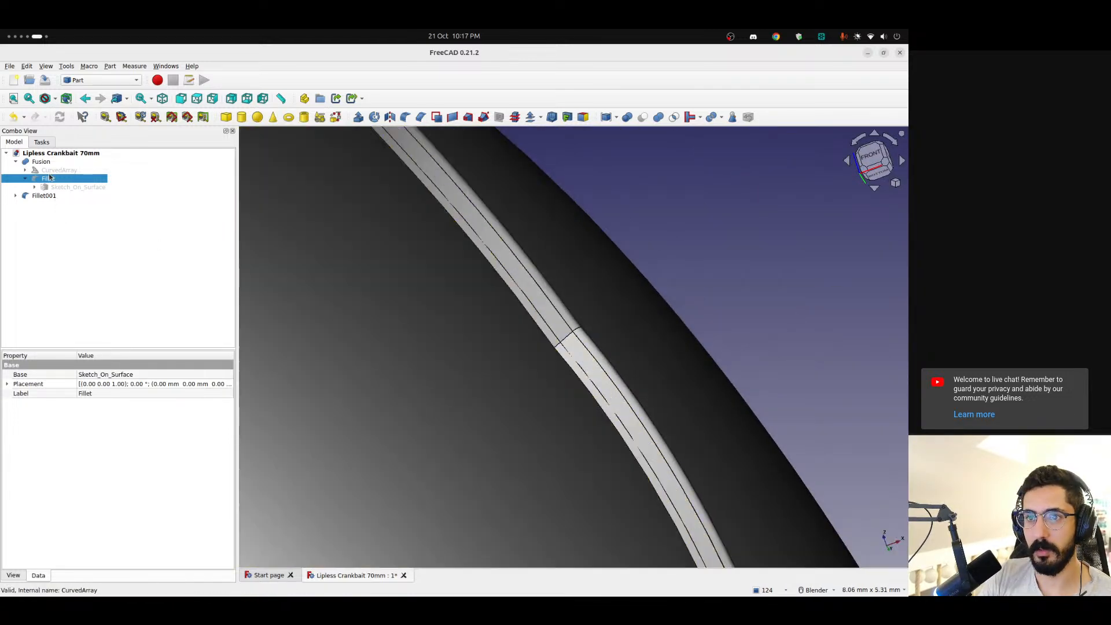
# Examine Fillet001 and its base Fillet against the Fusion along the patch rim
pyautogui.click(36, 196)
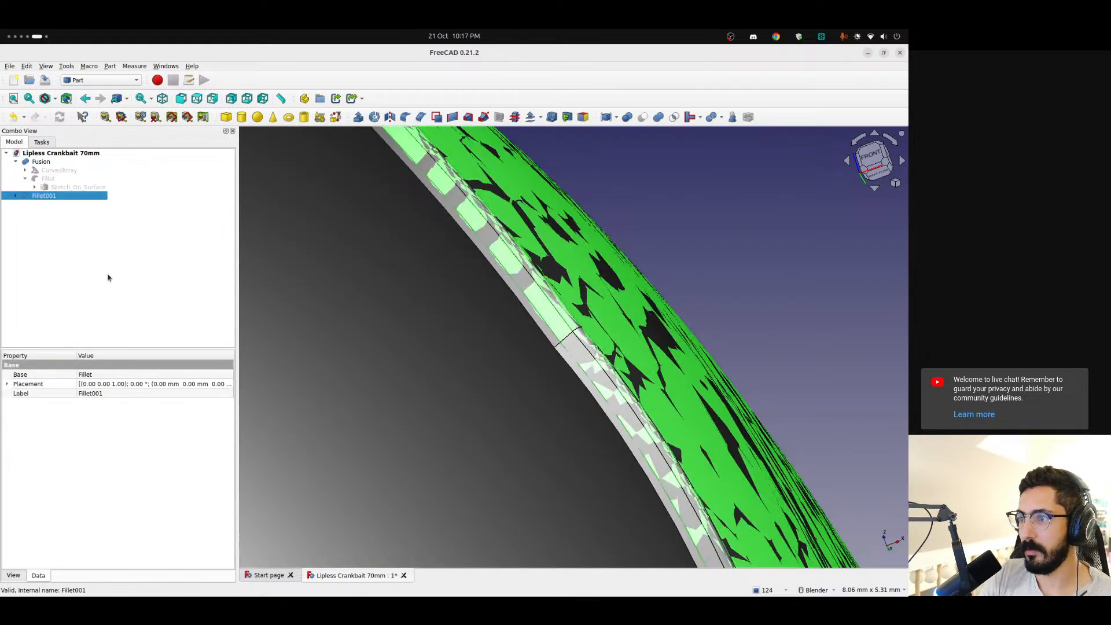
pyautogui.click(15, 196)
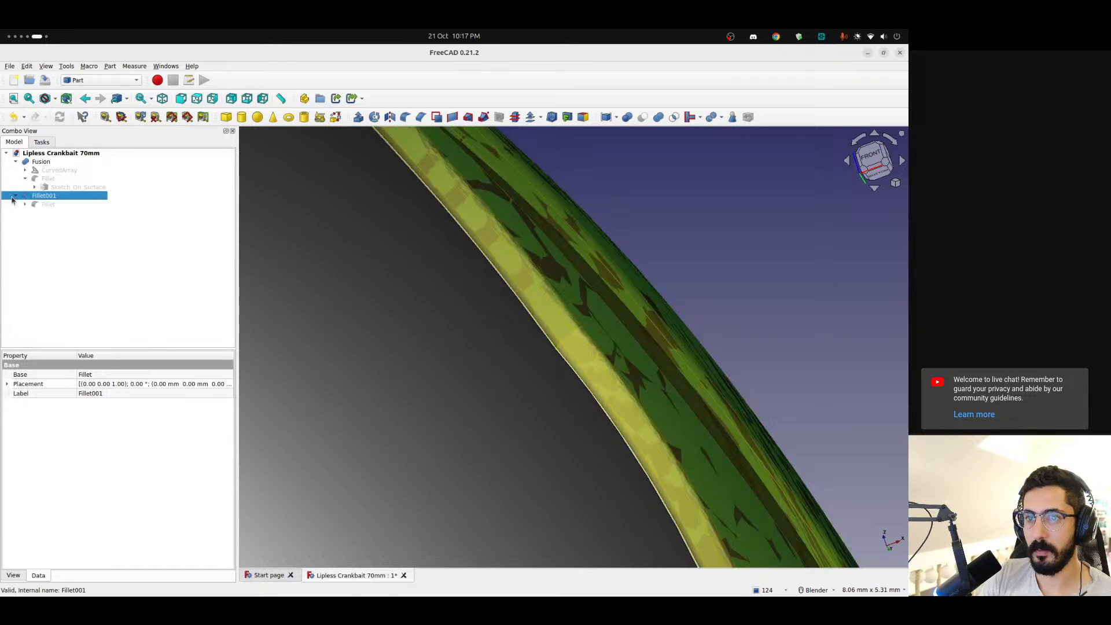
pyautogui.click(36, 205)
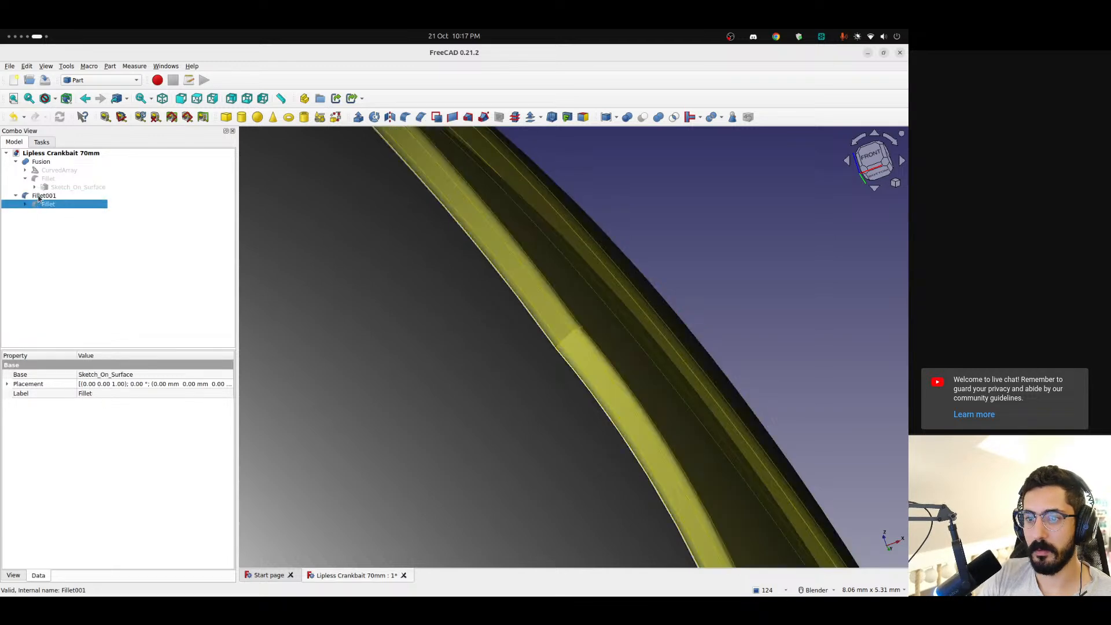
pyautogui.click(40, 197)
pyautogui.click(48, 228)
pyautogui.click(45, 198)
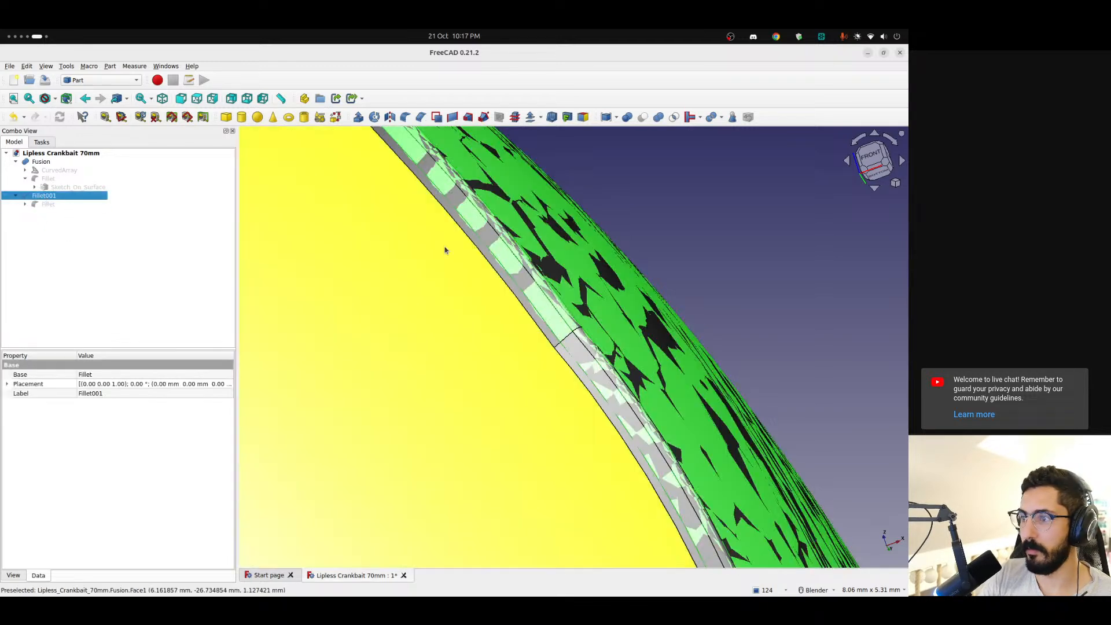
pyautogui.scroll(-3, 721, 207)
pyautogui.click(740, 193)
pyautogui.scroll(-1, 641, 228)
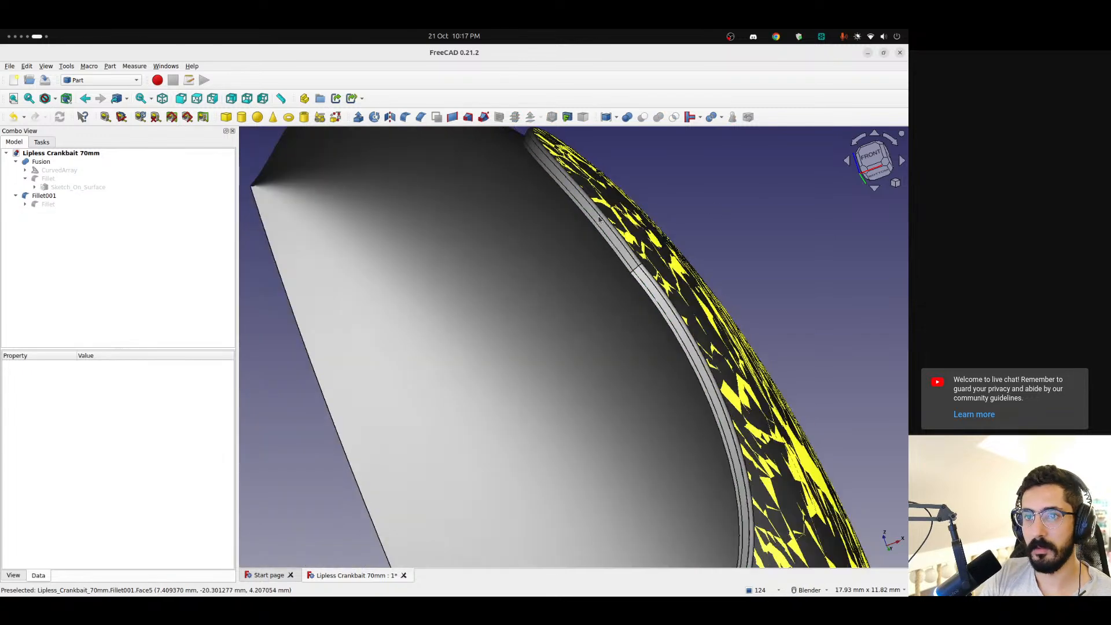
# Set the radius of Edge3 to 0.15 mm both in Fillet001 and in the patch's Fillet inside the Fusion
pyautogui.click(49, 197)
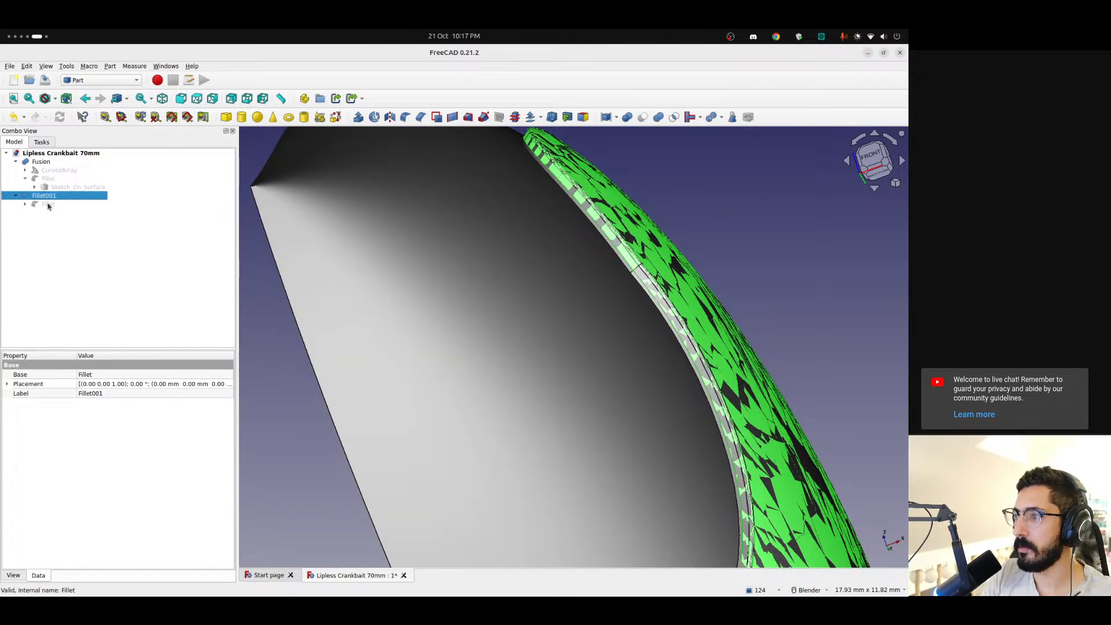
pyautogui.click(58, 246)
pyautogui.doubleClick(44, 195)
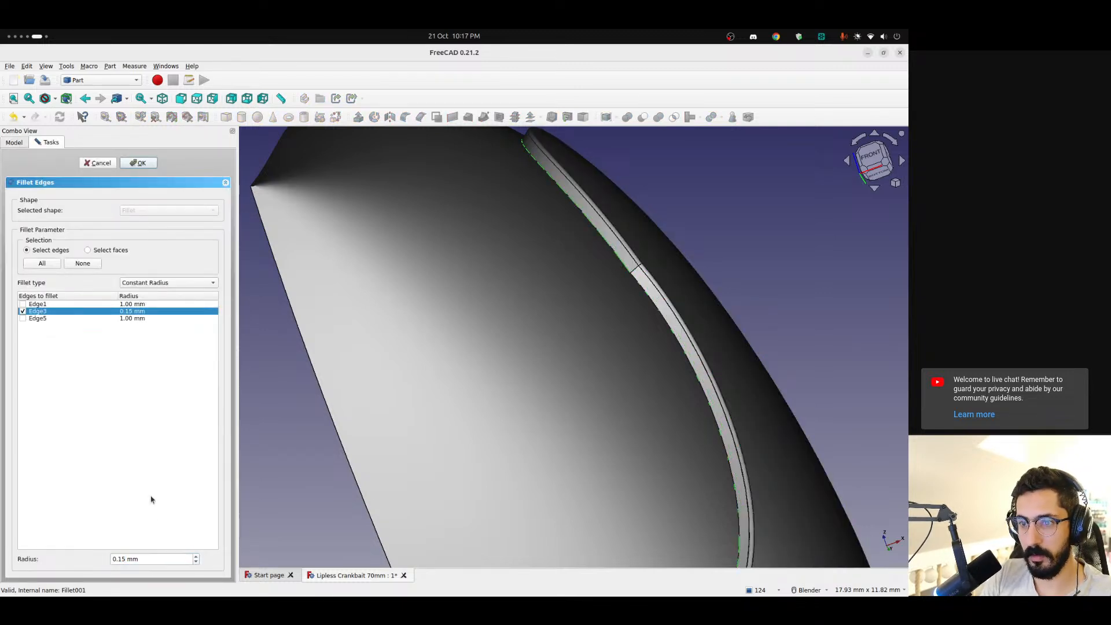
pyautogui.click(138, 163)
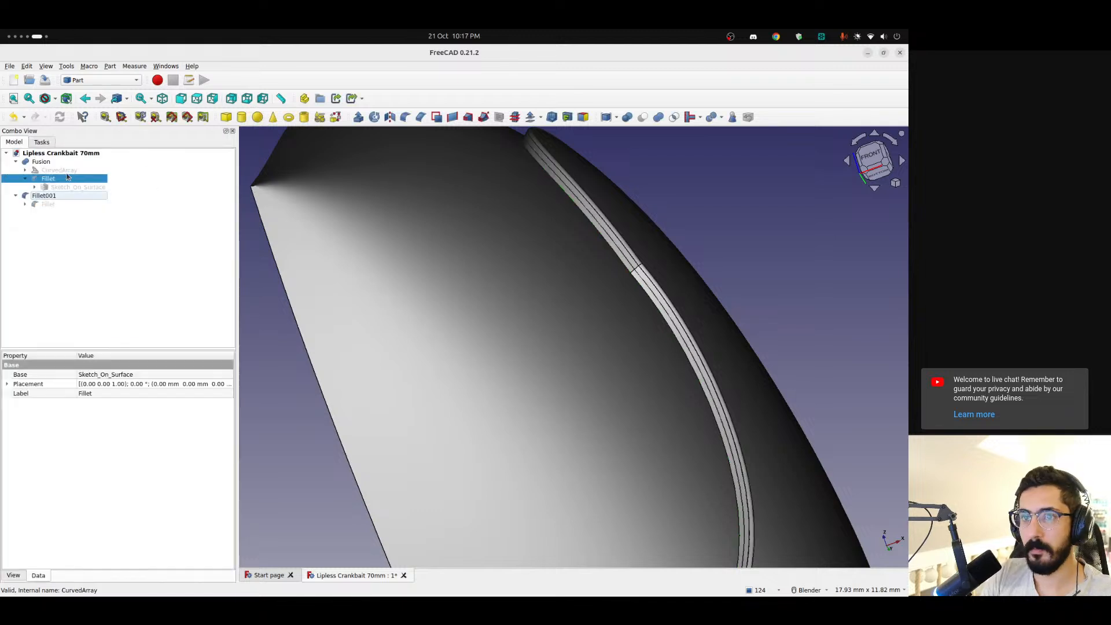
pyautogui.doubleClick(55, 179)
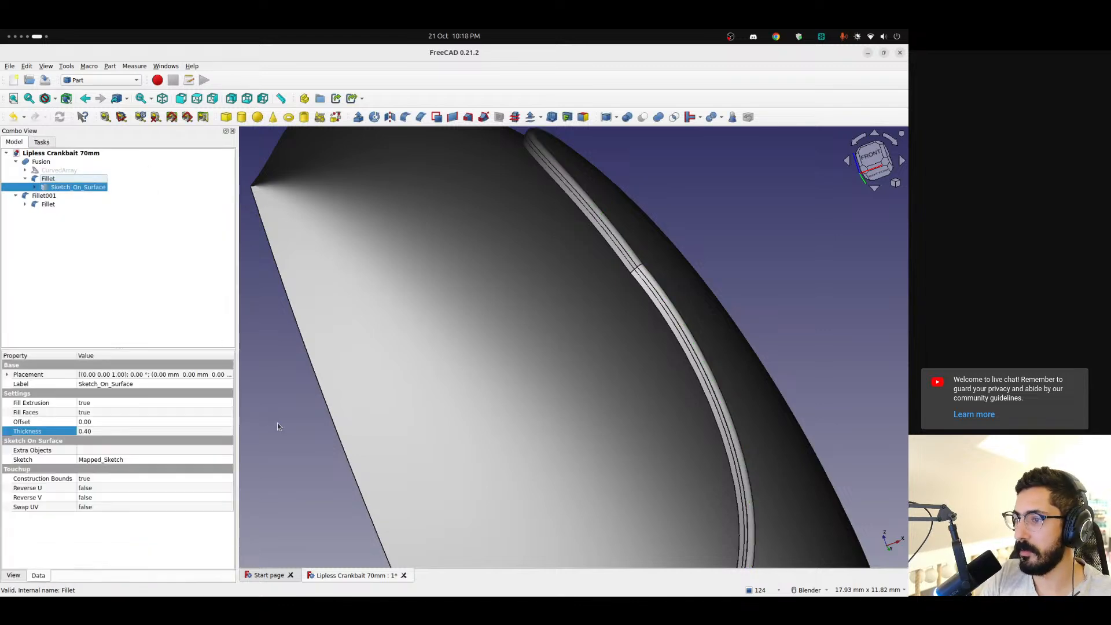
# Inspect the patch rim up close and from the side of the body, and hide the patch's Fillet
pyautogui.click(277, 426)
pyautogui.scroll(-6, 374, 307)
pyautogui.scroll(7, 489, 336)
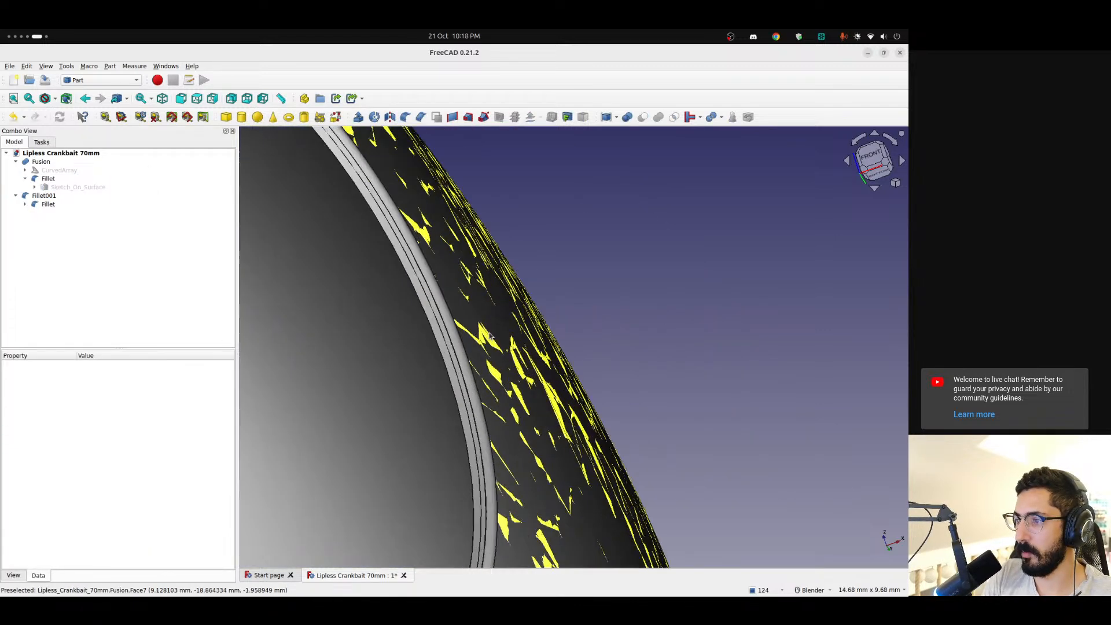
pyautogui.scroll(1, 489, 336)
pyautogui.scroll(-5, 489, 336)
pyautogui.moveTo(489, 336); pyautogui.dragTo(398, 412, button='middle')
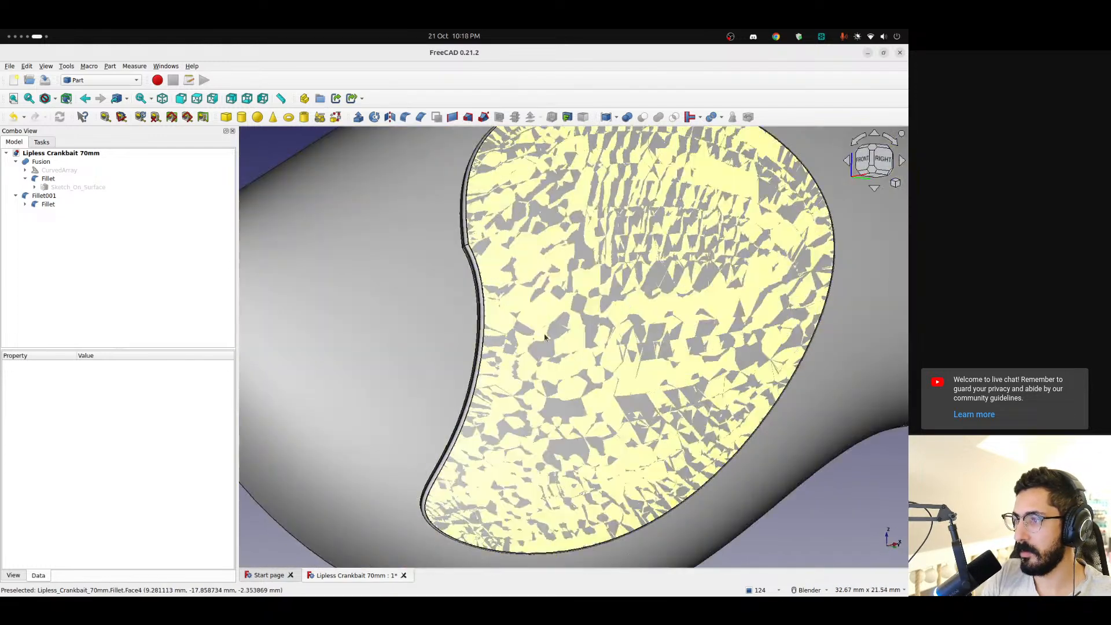
pyautogui.scroll(-4, 545, 337)
pyautogui.click(42, 206)
pyautogui.press('space')
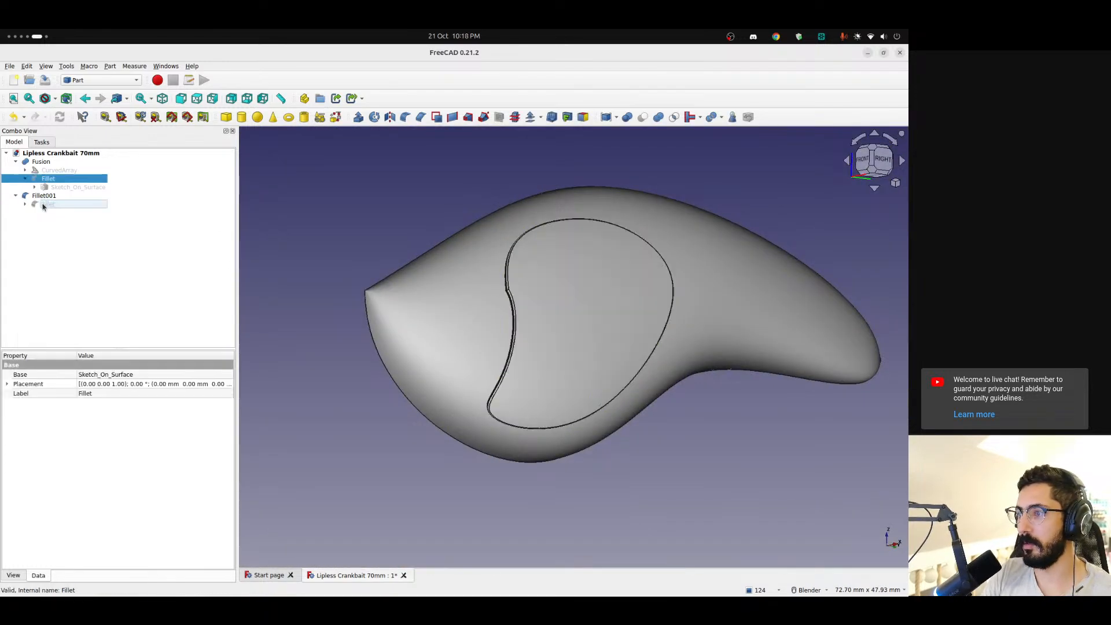
# Inspect Fillet001 against the body, and hide the Fusion to view Fillet001 on its own
pyautogui.click(57, 224)
pyautogui.click(41, 196)
pyautogui.moveTo(723, 315); pyautogui.dragTo(531, 310, button='middle')
pyautogui.scroll(5, 531, 310)
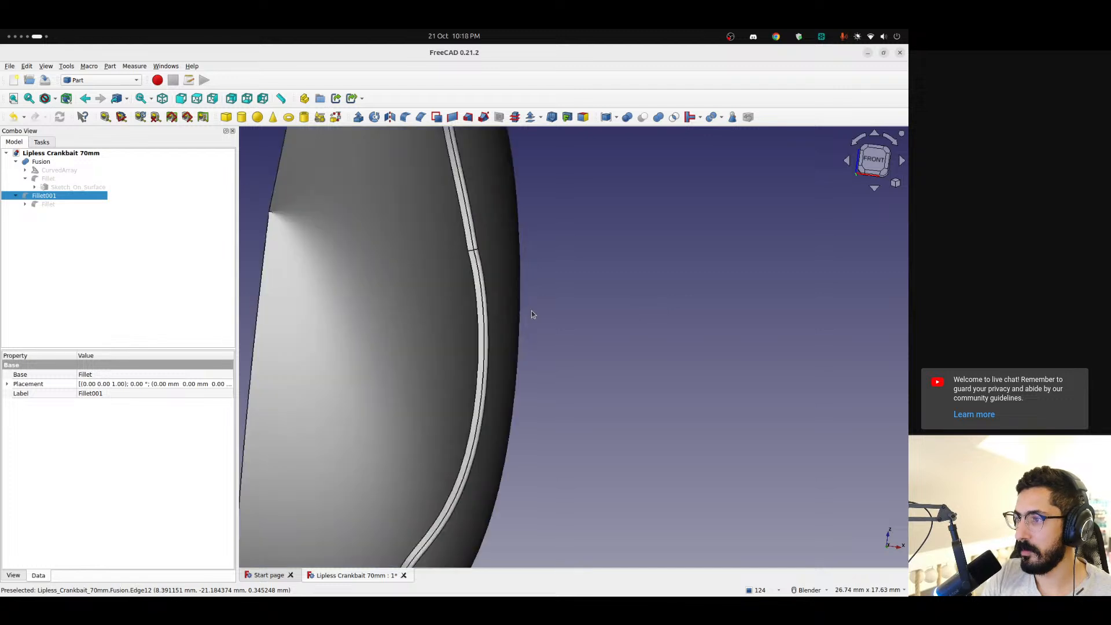
pyautogui.click(117, 255)
pyautogui.click(16, 162)
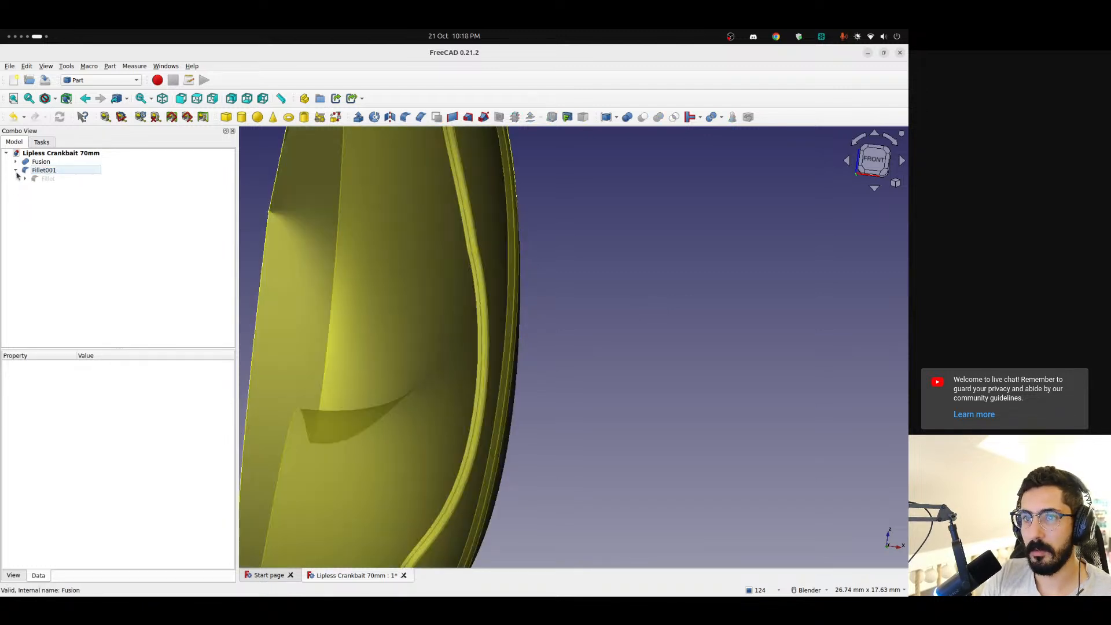
pyautogui.click(39, 162)
pyautogui.scroll(-5, 428, 245)
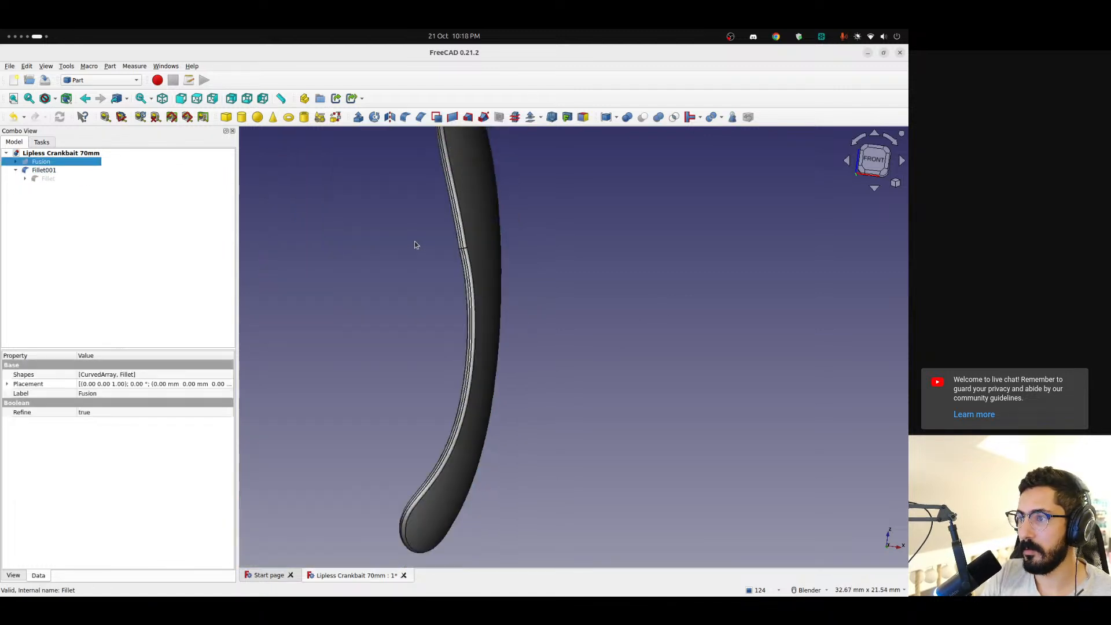
pyautogui.moveTo(443, 244)
pyautogui.mouseDown(button='middle')
pyautogui.moveTo(625, 243)
pyautogui.moveTo(428, 249)
pyautogui.mouseUp(button='middle')
# Hide Fillet001, show the Fusion again and examine its seam along the patch rim
pyautogui.press('space')
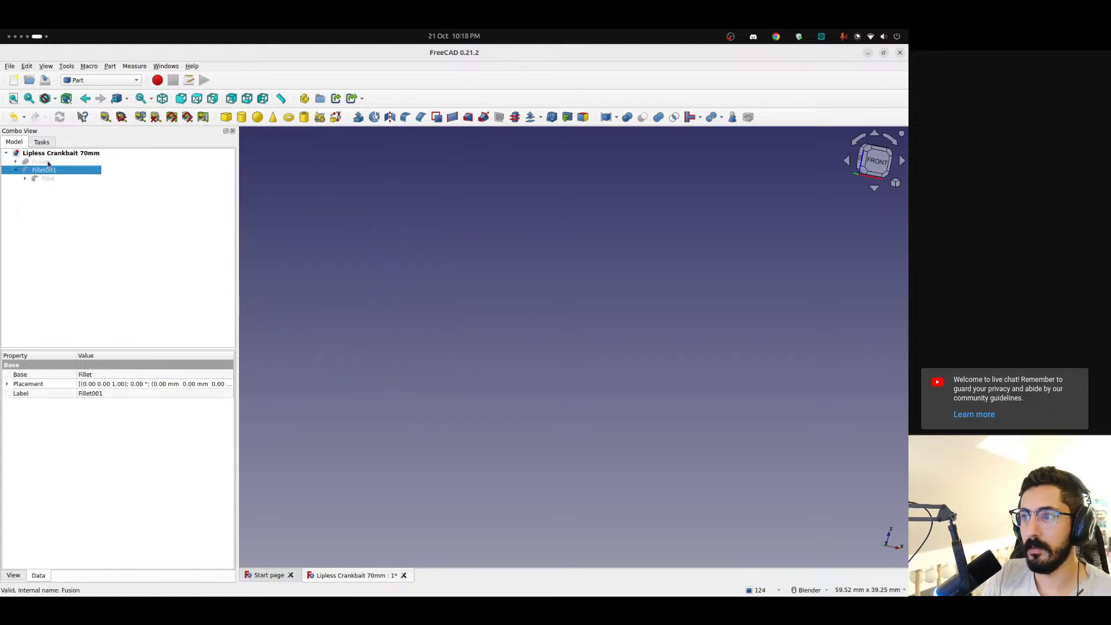
pyautogui.click(48, 162)
pyautogui.press('space')
pyautogui.click(561, 249)
pyautogui.scroll(3, 440, 249)
pyautogui.scroll(1, 439, 249)
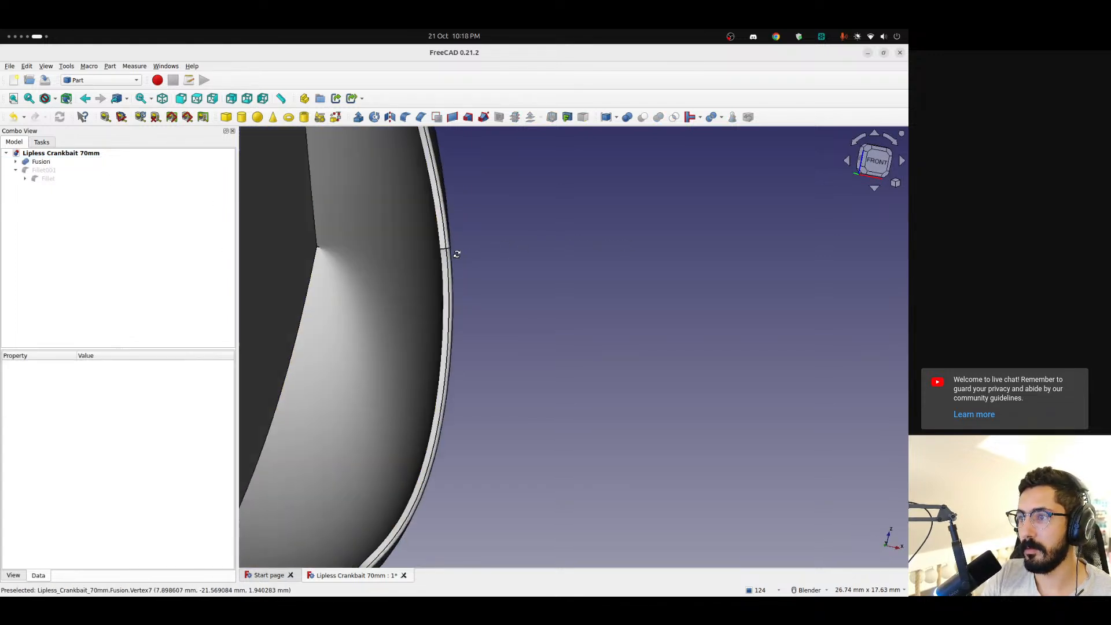
pyautogui.moveTo(445, 249)
pyautogui.mouseDown(button='middle')
pyautogui.moveTo(397, 243)
pyautogui.moveTo(433, 236)
pyautogui.mouseUp(button='middle')
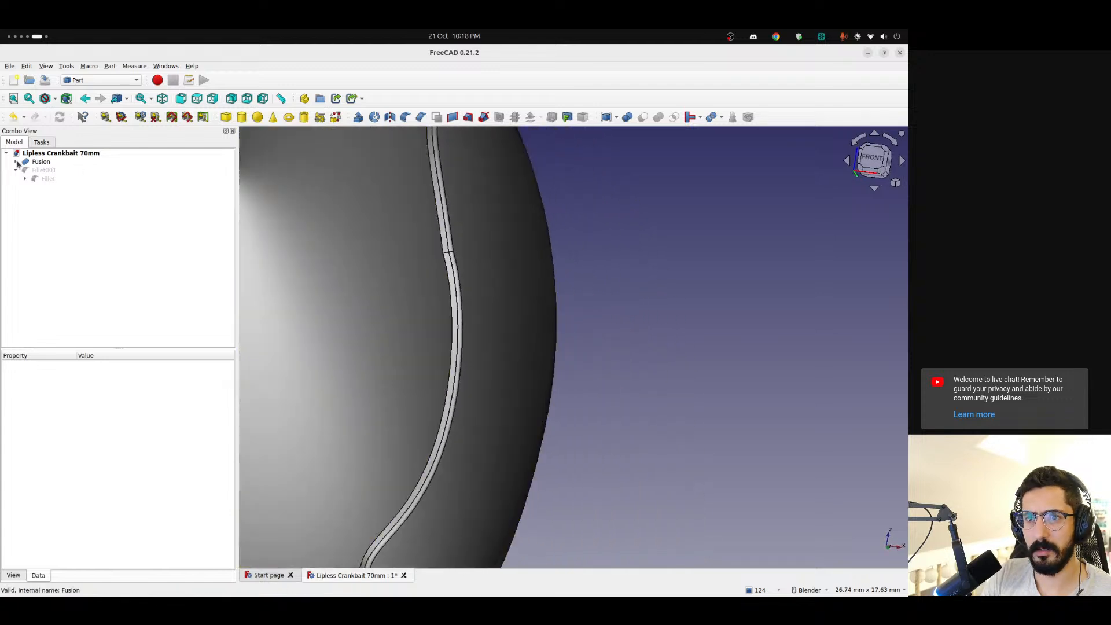
# Delete Fillet001 and hide the patch's Fillet, leaving only the Fusion displayed
pyautogui.click(16, 163)
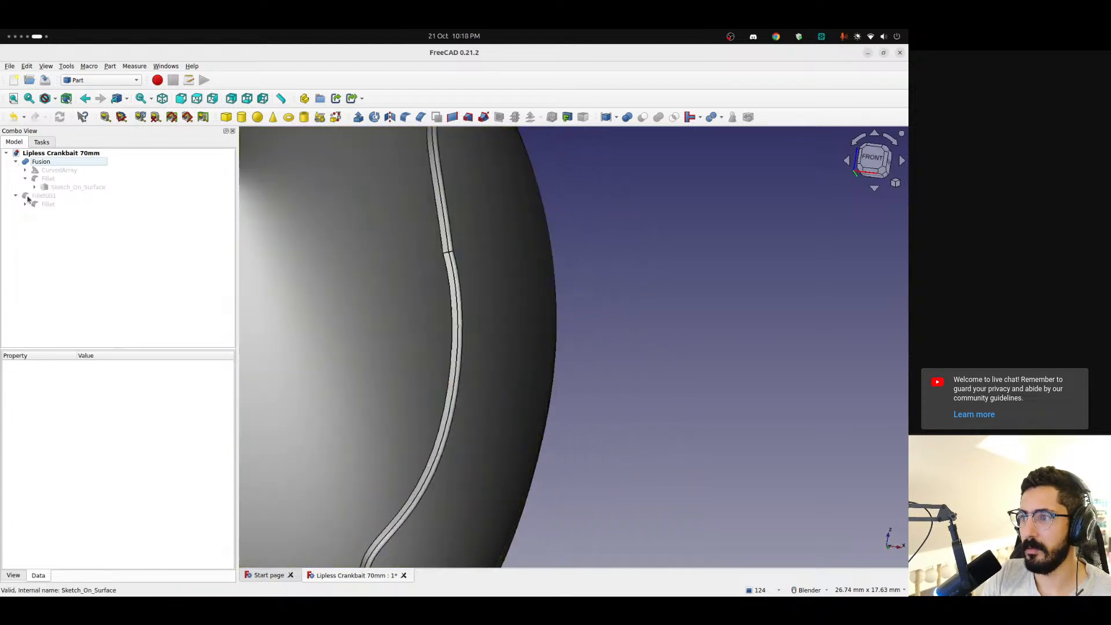
pyautogui.click(34, 187)
pyautogui.click(47, 204)
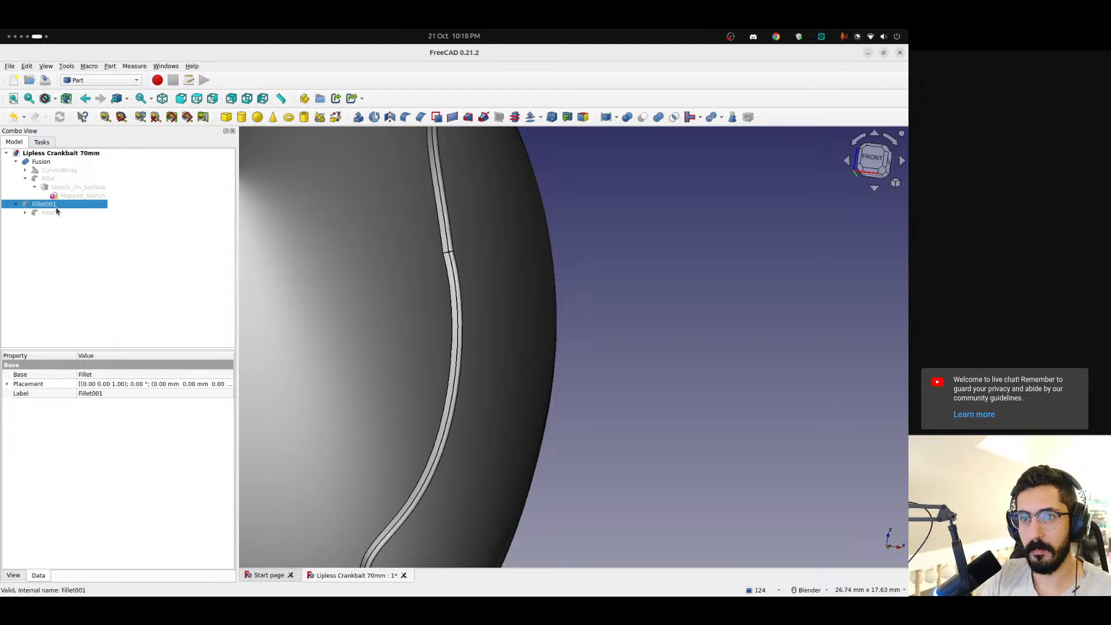
pyautogui.press('Delete')
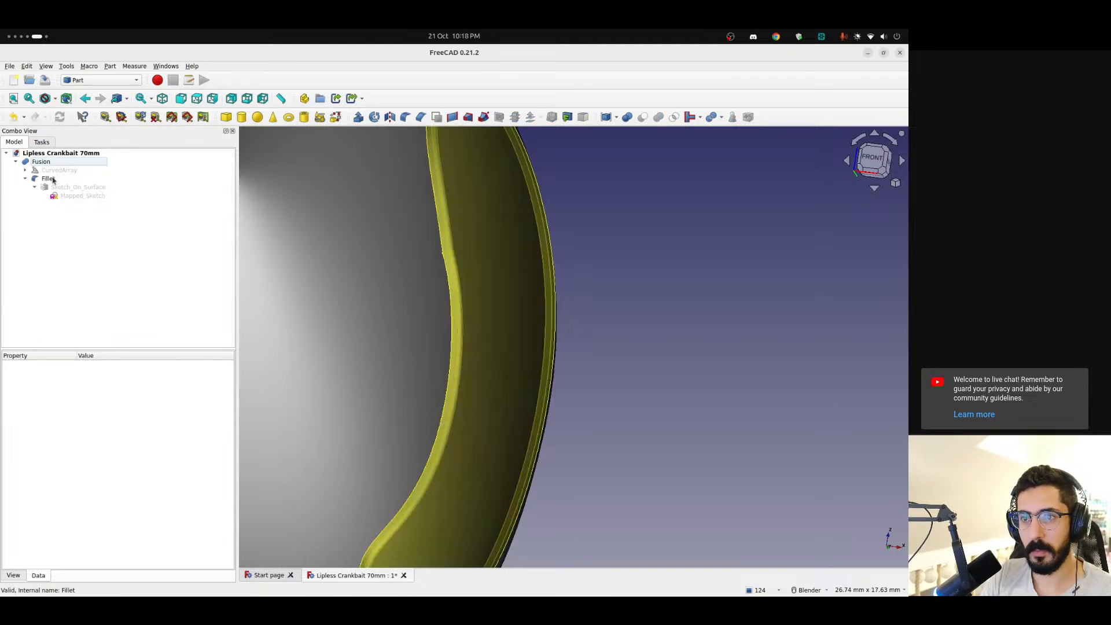
pyautogui.click(53, 180)
pyautogui.press('space')
pyautogui.click(57, 241)
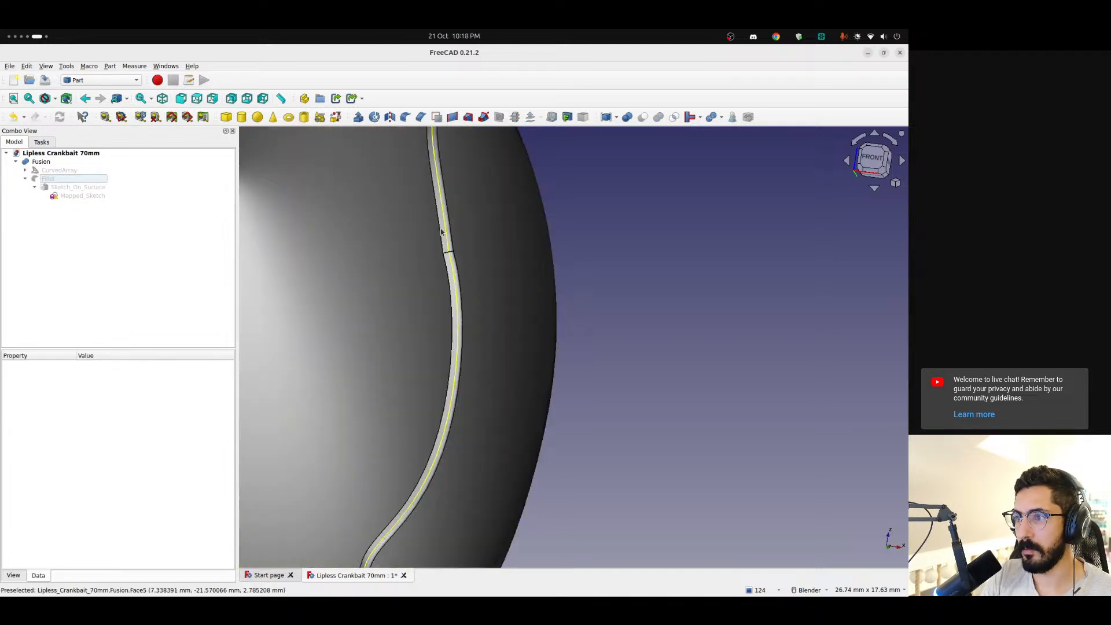
# Add a 0.15 mm constant-radius fillet to Edge5 of the Fusion, where the patch meets the body
pyautogui.click(438, 231)
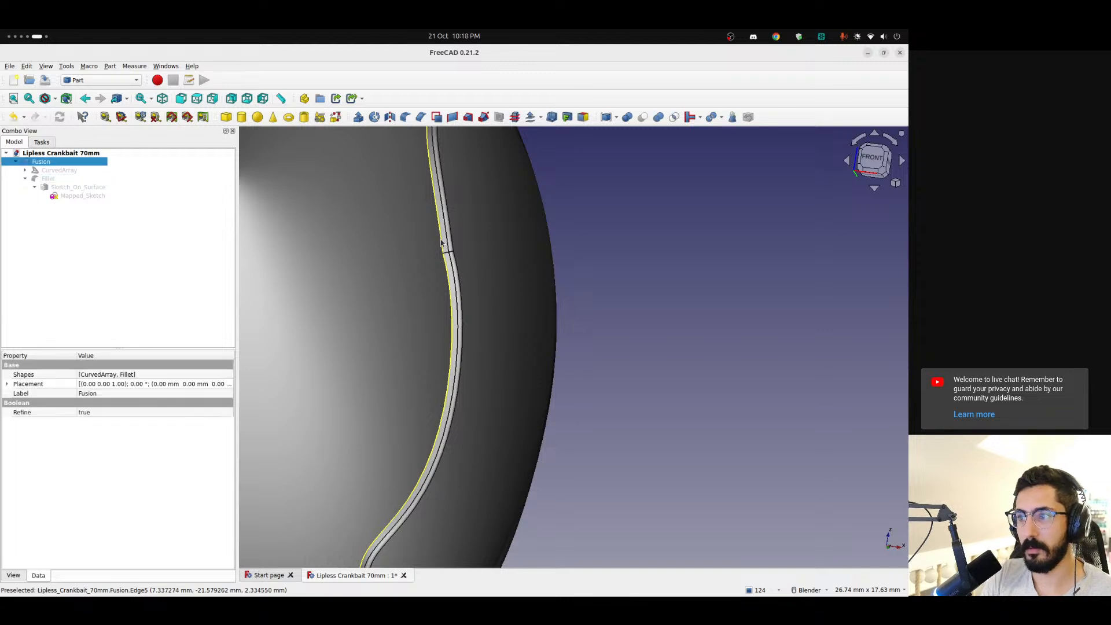
pyautogui.click(404, 117)
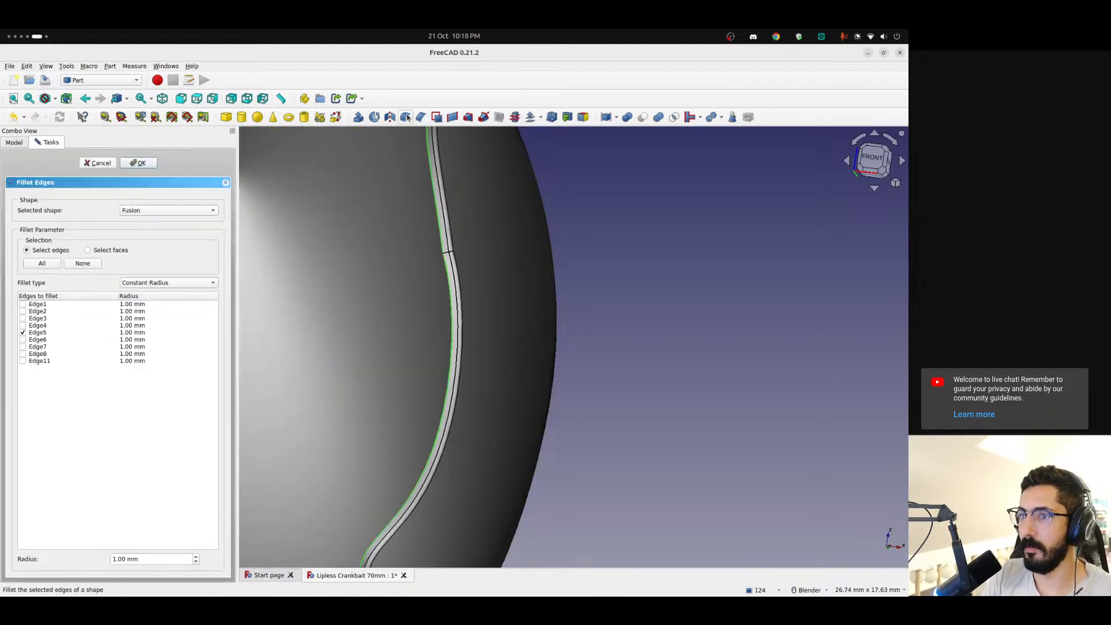
pyautogui.doubleClick(125, 558)
pyautogui.write('0.15')
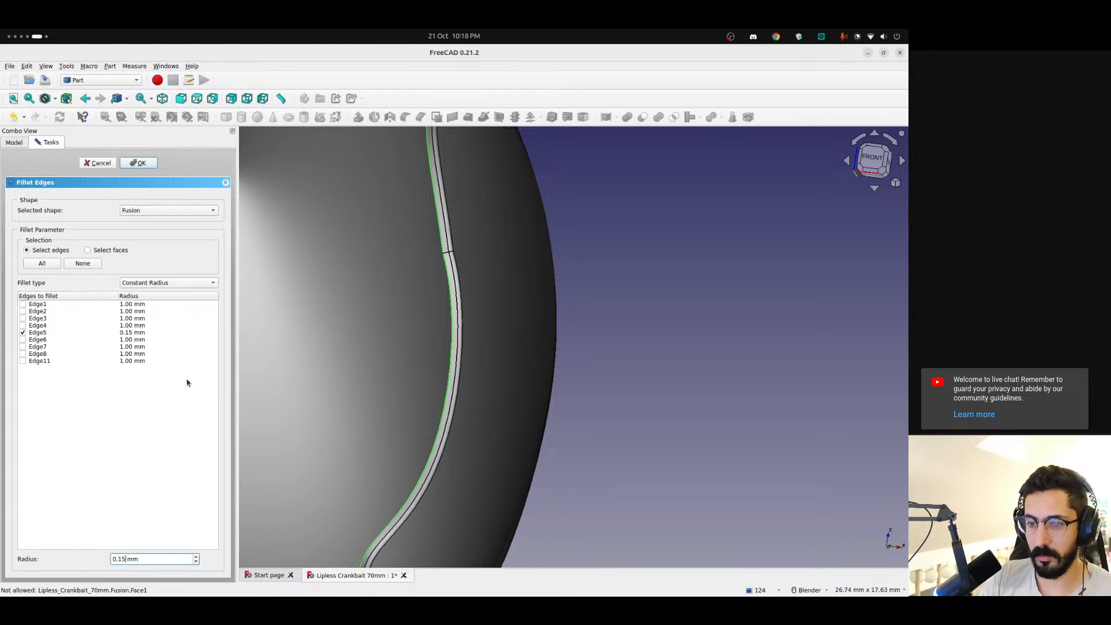
pyautogui.click(139, 163)
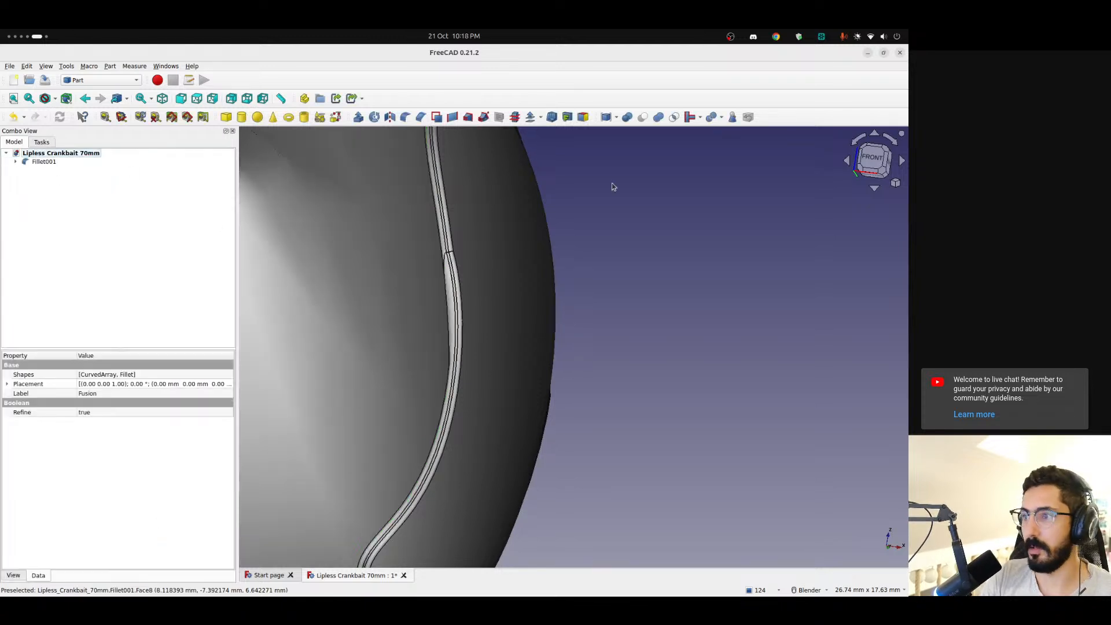
# Set the radius of Edge5 to 0.10 mm in the seam fillet Fillet001
pyautogui.scroll(-2, 471, 247)
pyautogui.doubleClick(44, 162)
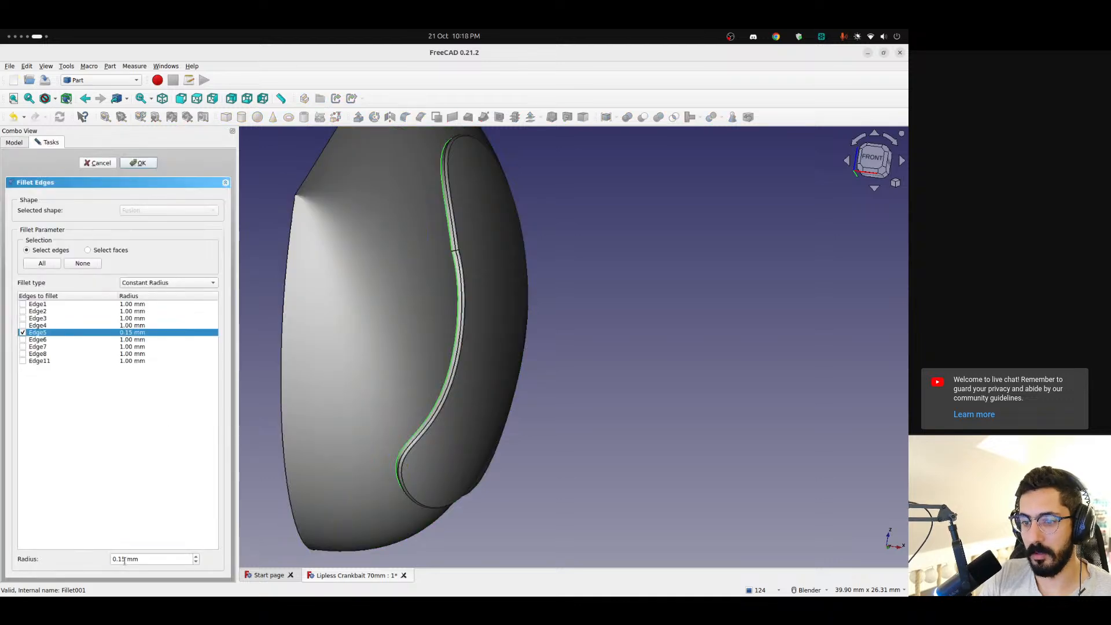
pyautogui.click(123, 560)
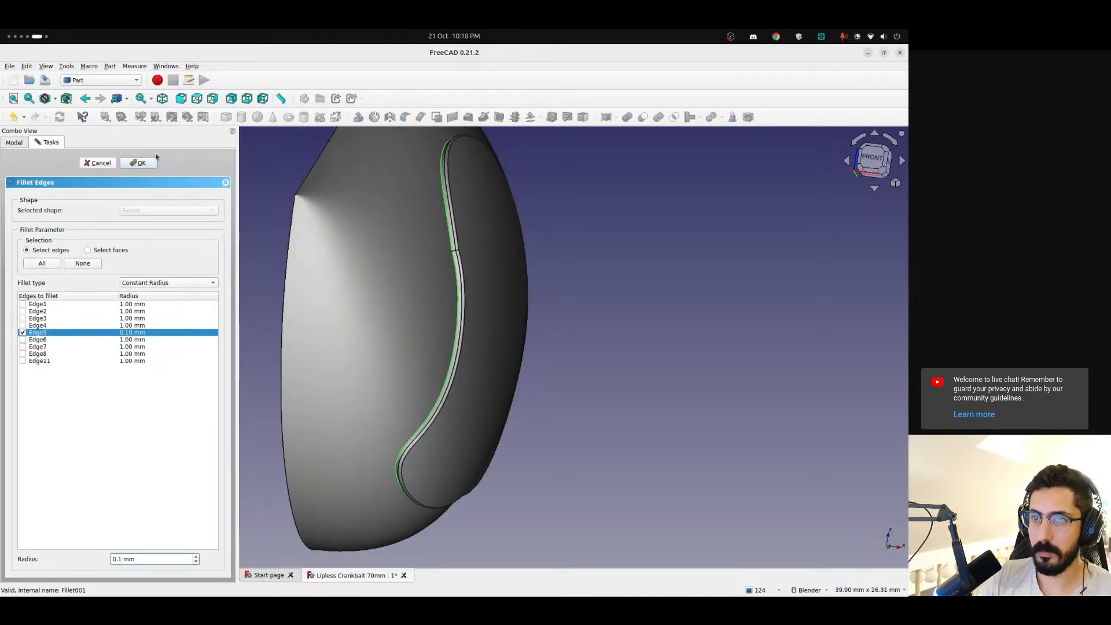
pyautogui.click(144, 164)
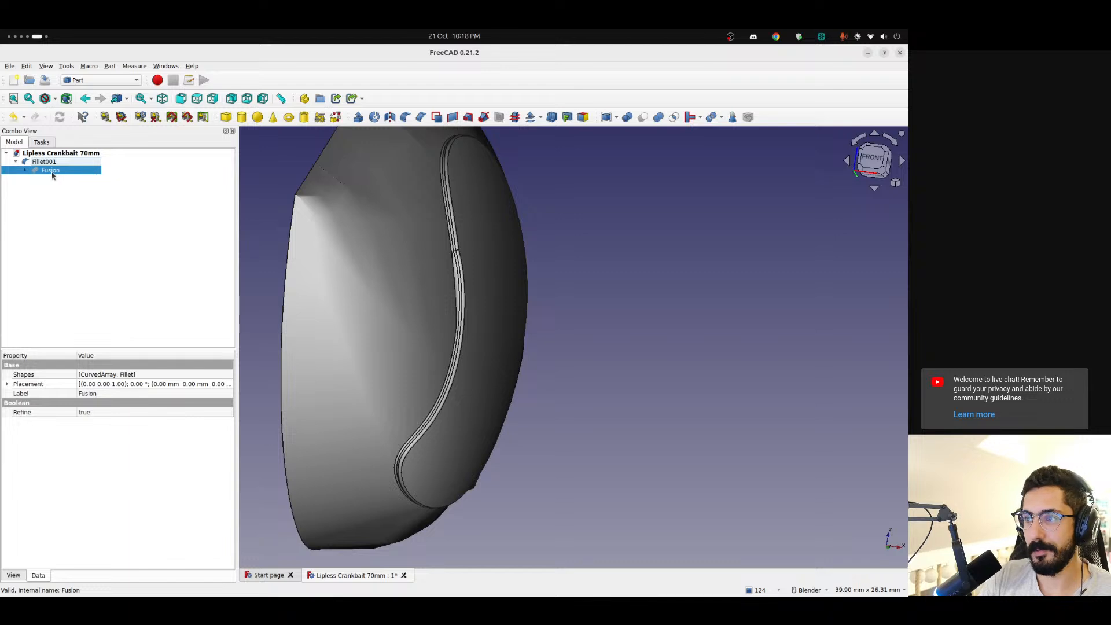
# Set the radius of Edge3 to 0.10 mm in the patch's Fillet inside the Fusion
pyautogui.doubleClick(58, 188)
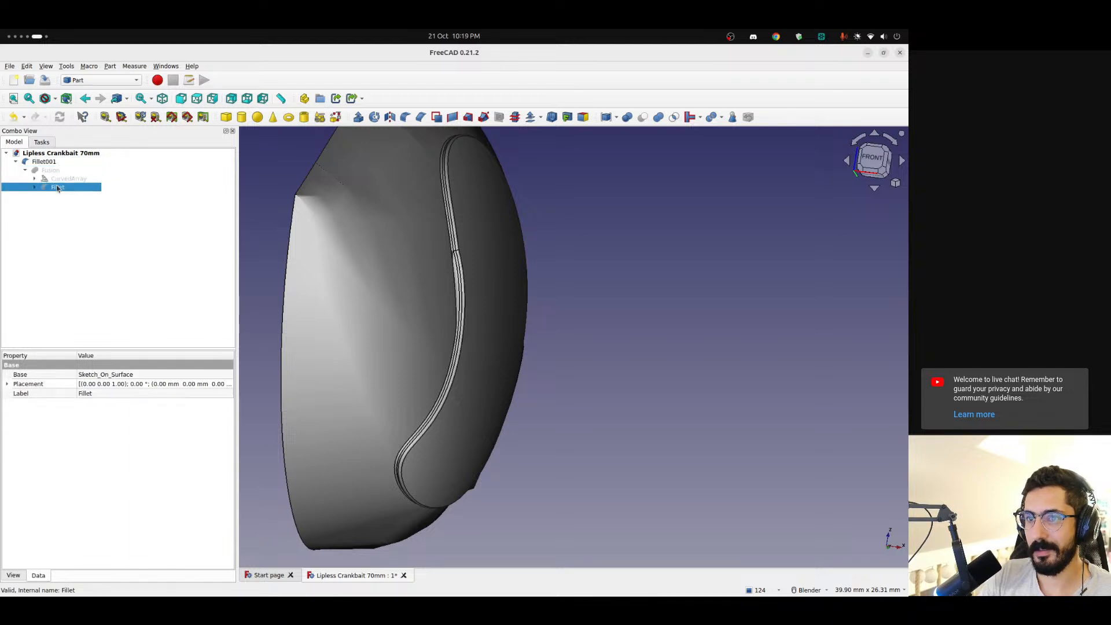
pyautogui.click(122, 558)
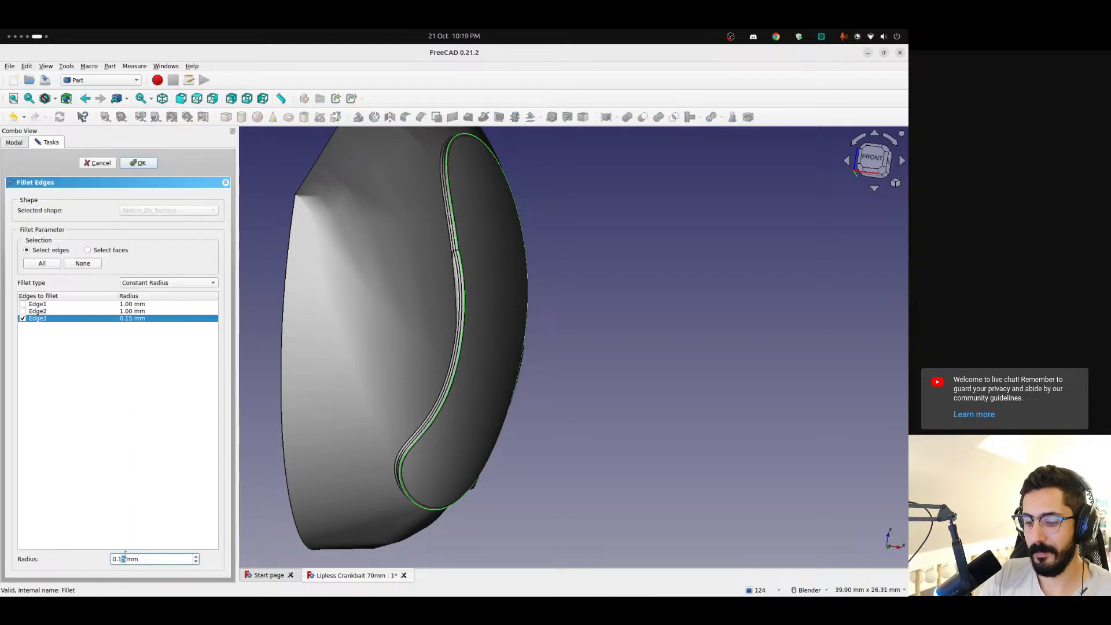
pyautogui.click(141, 164)
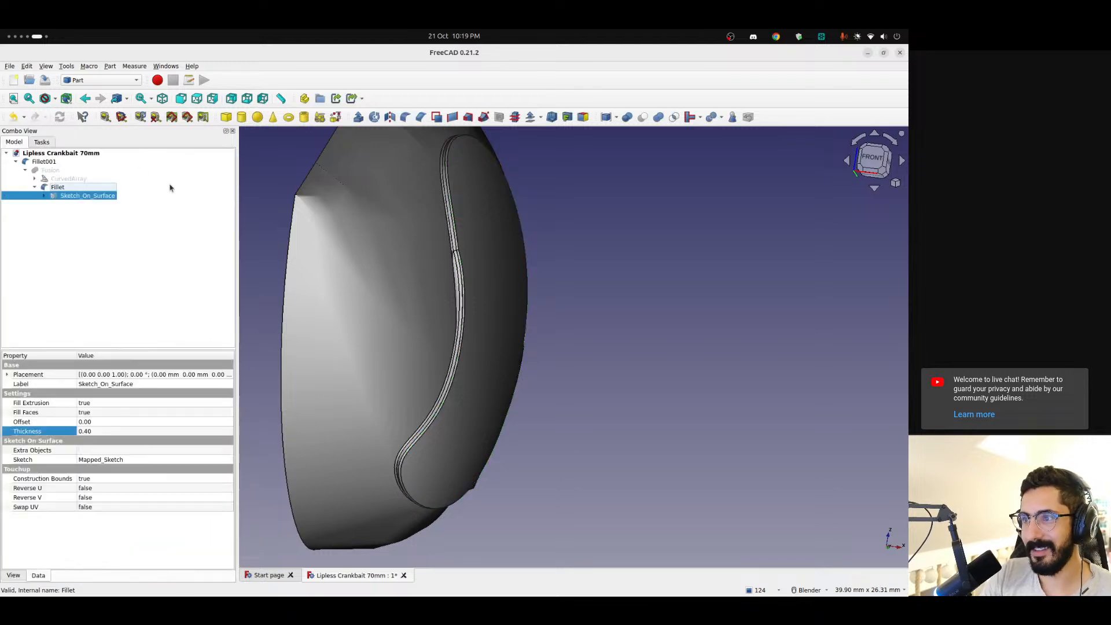
# Delete the seam fillet Fillet001, keeping the Fusion, and expand the Fusion's components
pyautogui.click(49, 164)
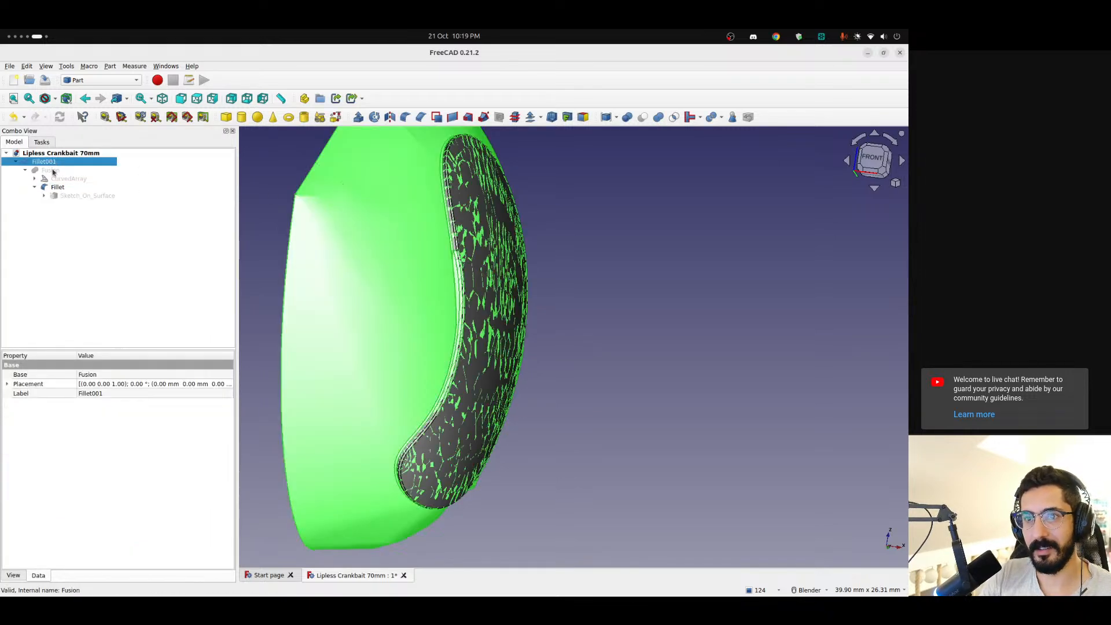
pyautogui.press('Delete')
pyautogui.click(43, 163)
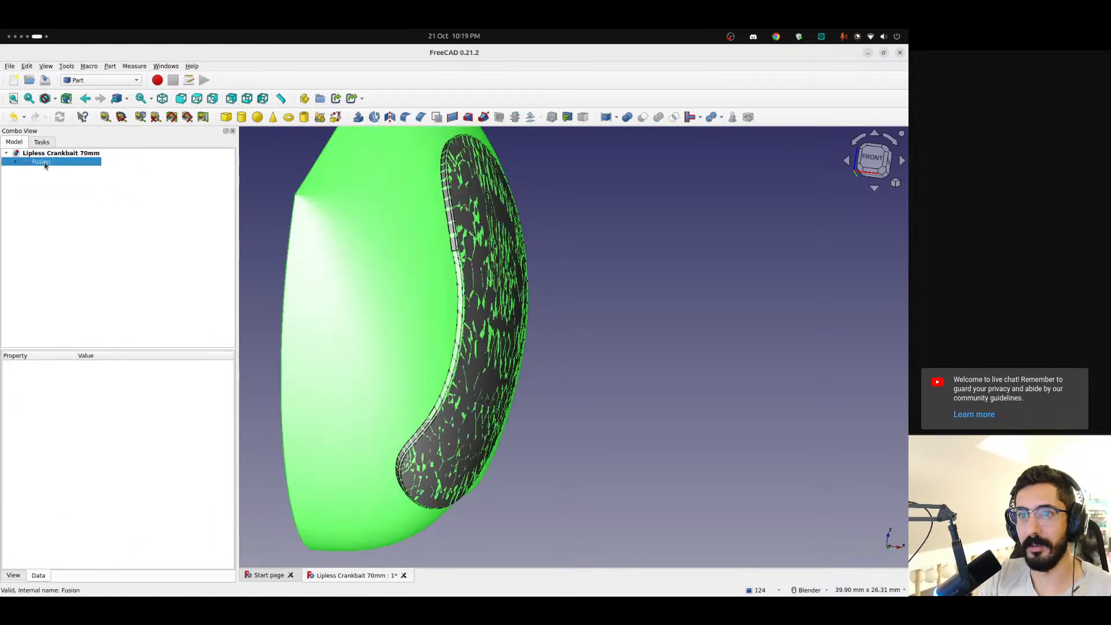
pyautogui.click(15, 162)
# Set the radius of Edge3 to 0.20 mm in the patch's Fillet and inspect the rounded rim
pyautogui.click(48, 178)
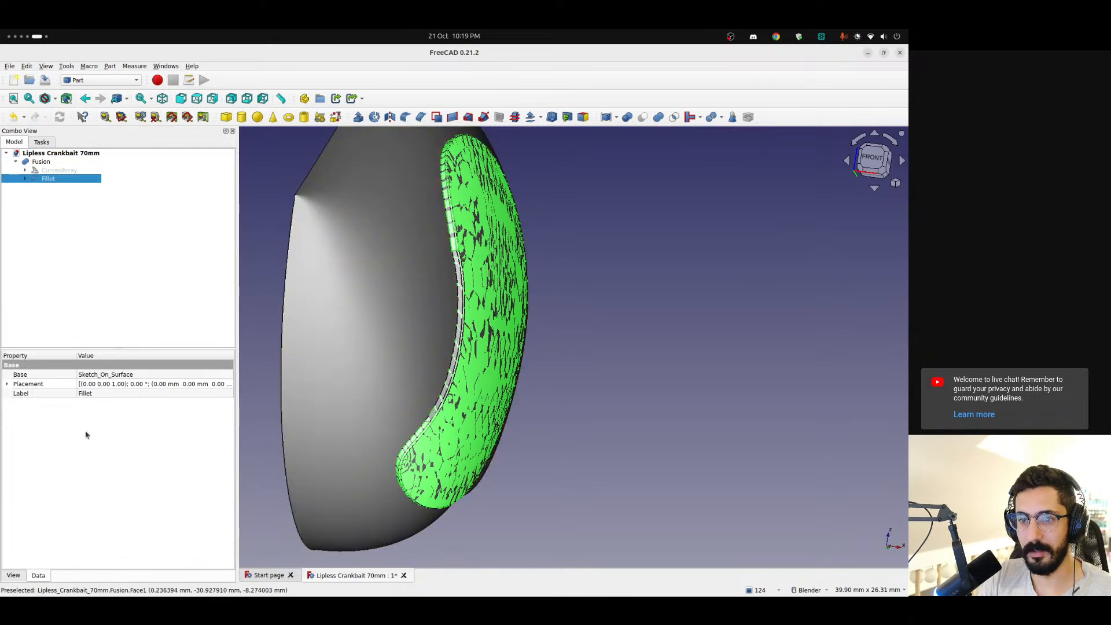
pyautogui.doubleClick(52, 179)
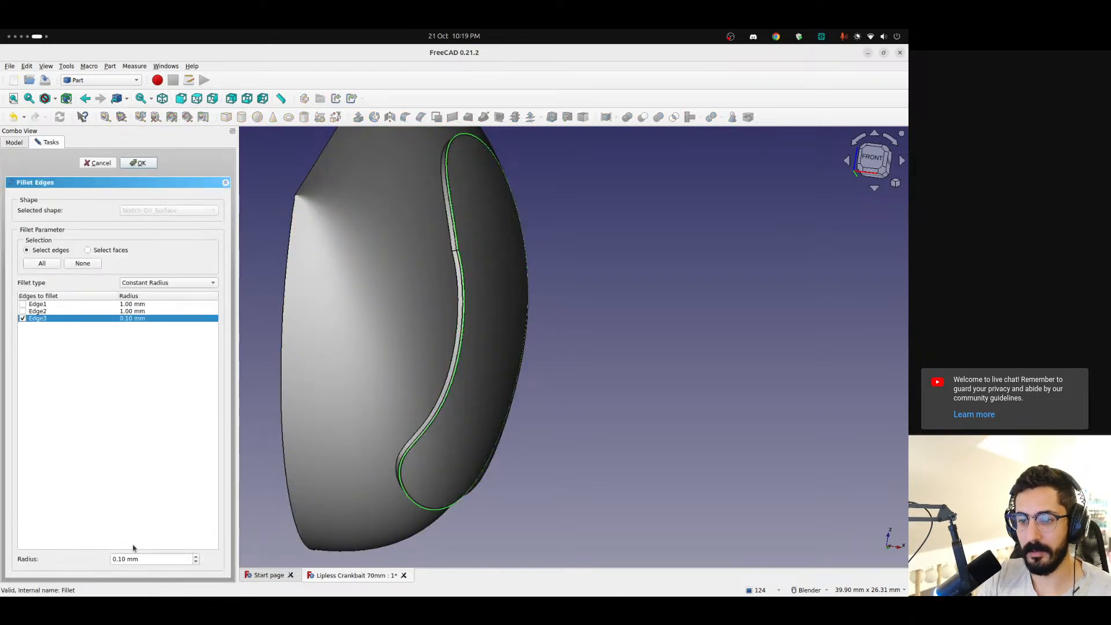
pyautogui.click(121, 558)
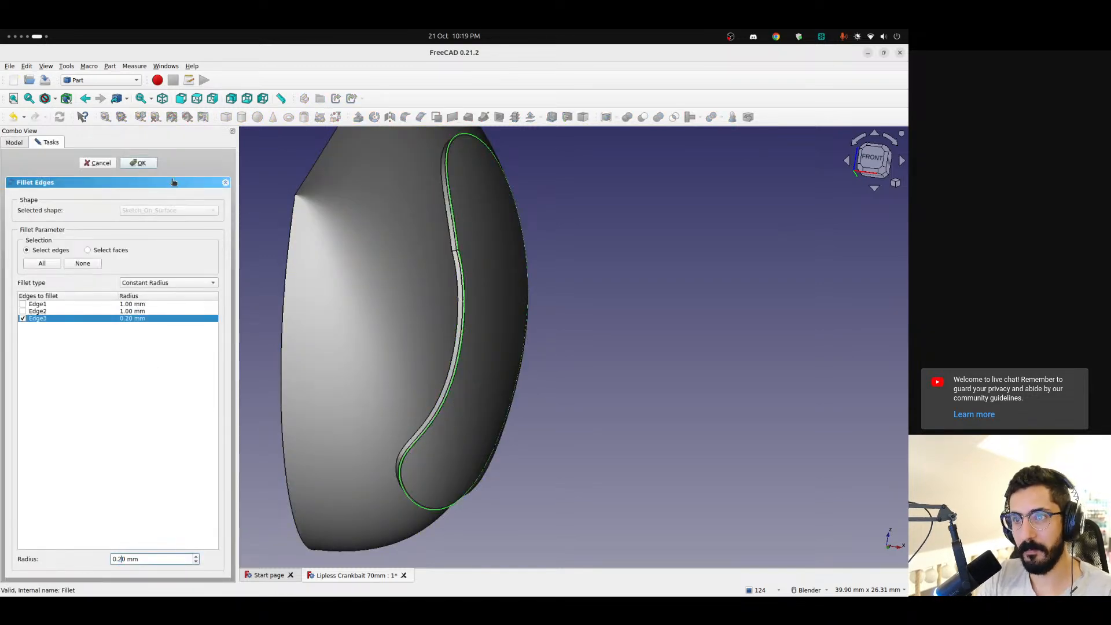
pyautogui.click(146, 162)
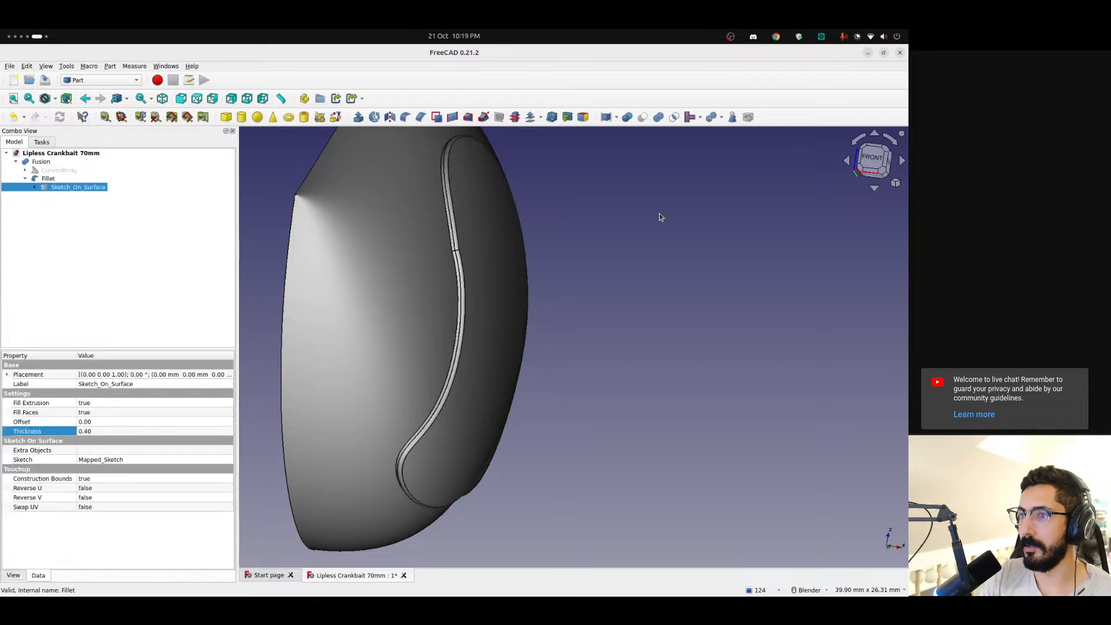
pyautogui.scroll(3, 451, 223)
pyautogui.scroll(-5, 451, 223)
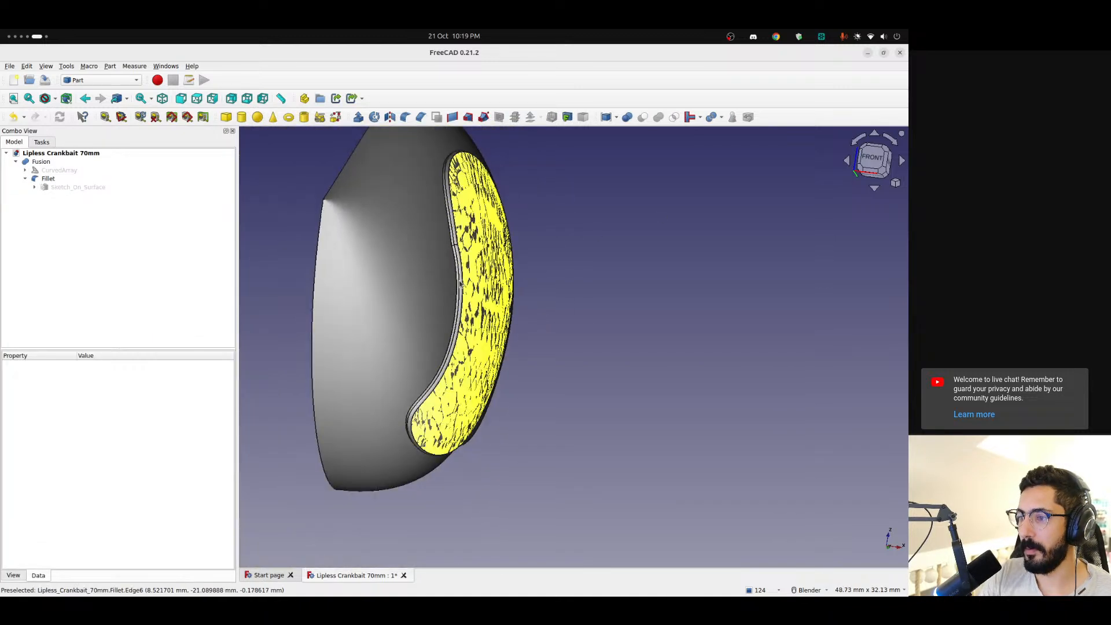
# Set the radius of Edge3 to 0.30 mm in the patch's Fillet and inspect the result around the body
pyautogui.click(48, 179)
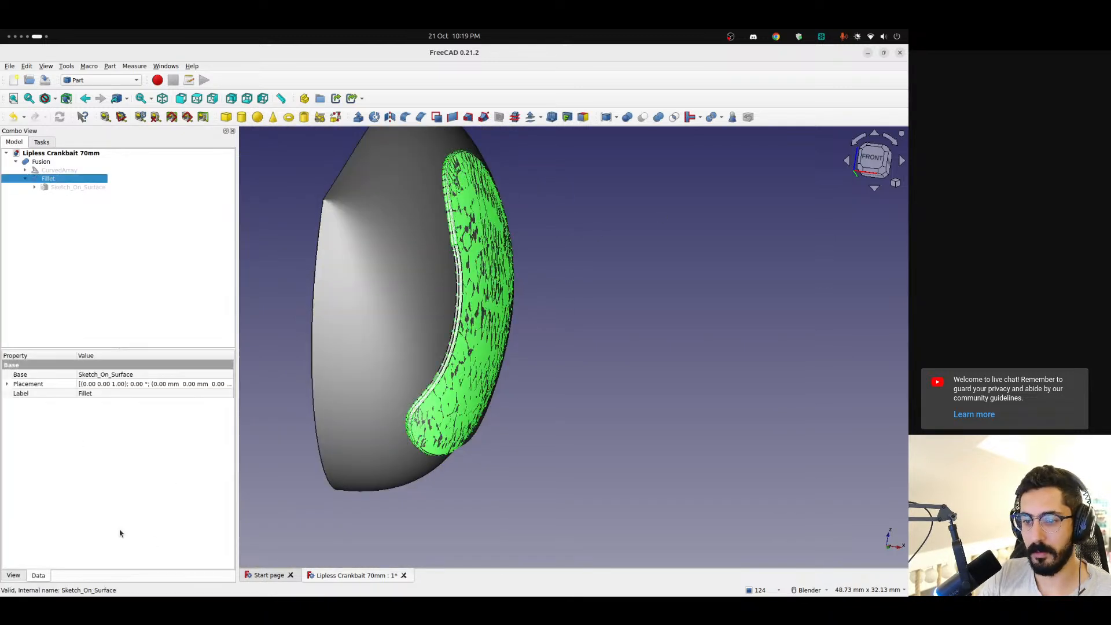
pyautogui.doubleClick(49, 179)
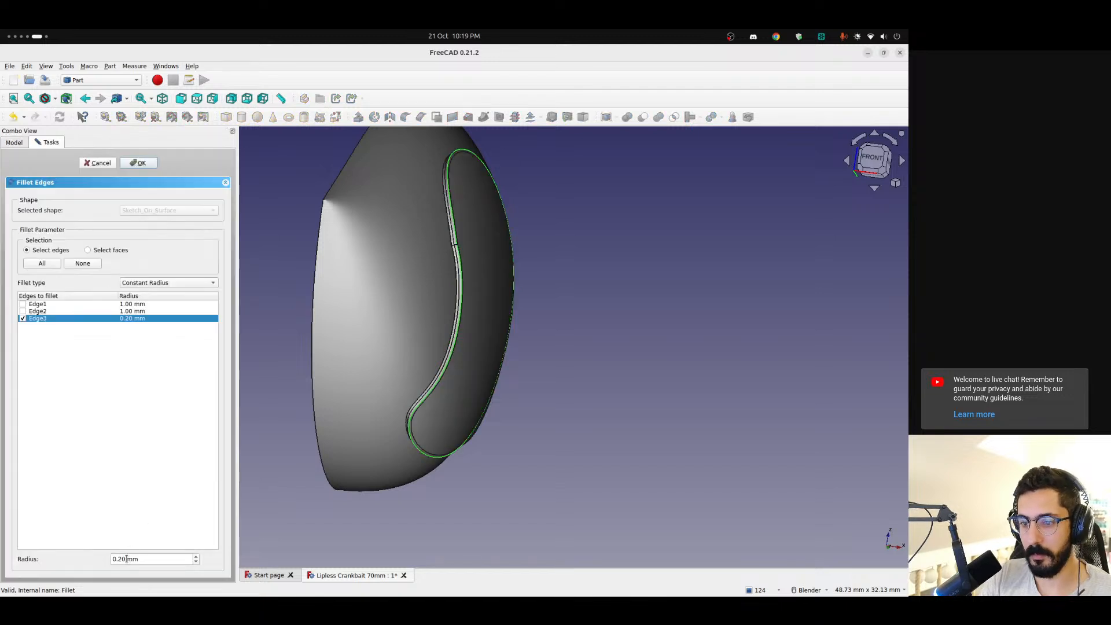
pyautogui.moveTo(126, 559); pyautogui.dragTo(119, 559)
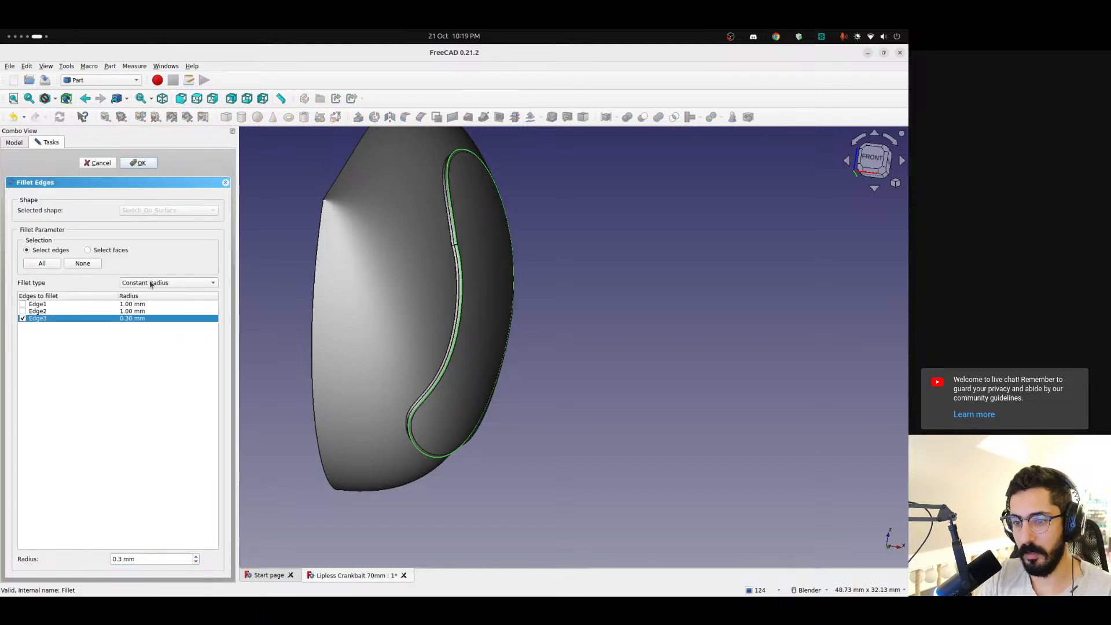
pyautogui.click(139, 163)
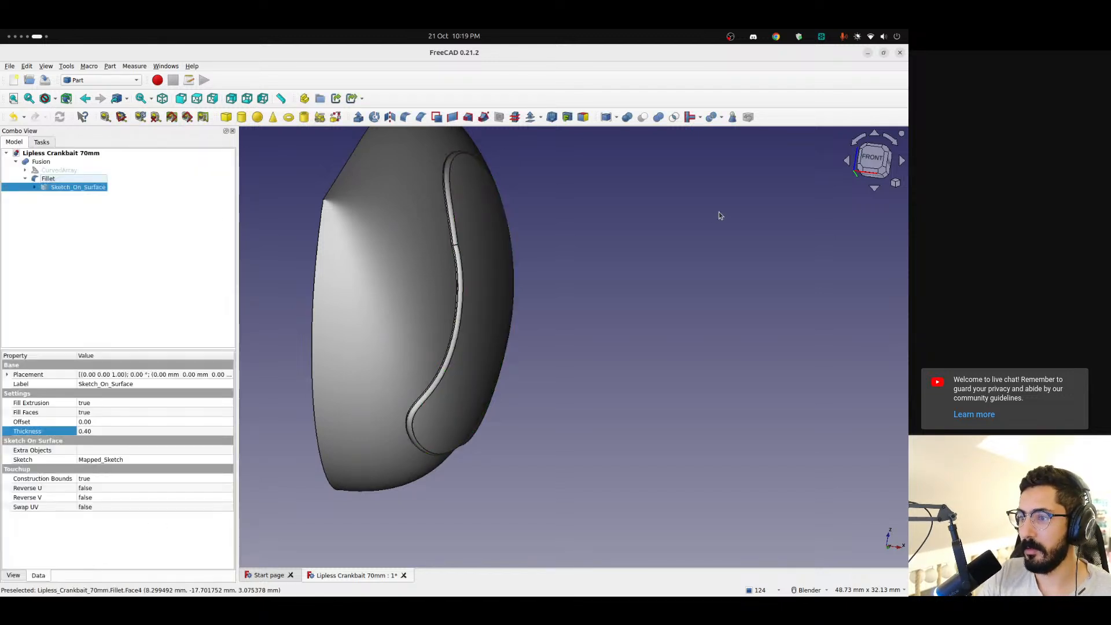
pyautogui.scroll(-3, 493, 314)
pyautogui.scroll(2, 570, 313)
pyautogui.moveTo(485, 313); pyautogui.dragTo(286, 231, button='middle')
pyautogui.scroll(-3, 551, 387)
pyautogui.moveTo(457, 513); pyautogui.dragTo(428, 434, button='middle')
pyautogui.moveTo(403, 311); pyautogui.dragTo(385, 399, button='middle')
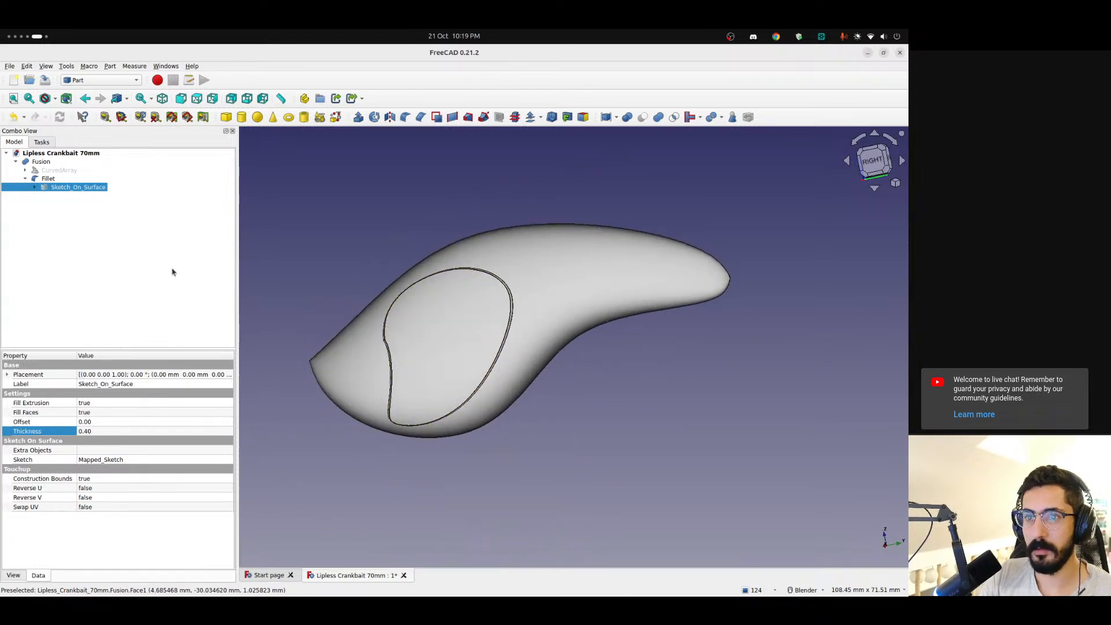
# Delete the Fusion and the patch's Fillet, keeping CurvedArray and the unrounded Sketch_On_Surface
pyautogui.click(48, 178)
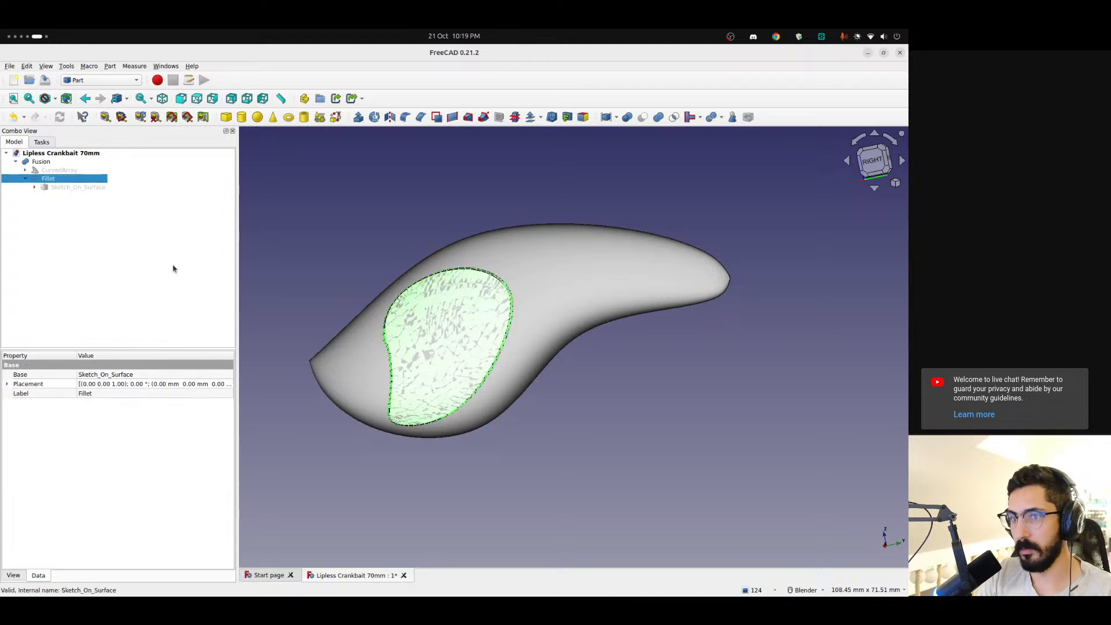
pyautogui.press('Delete')
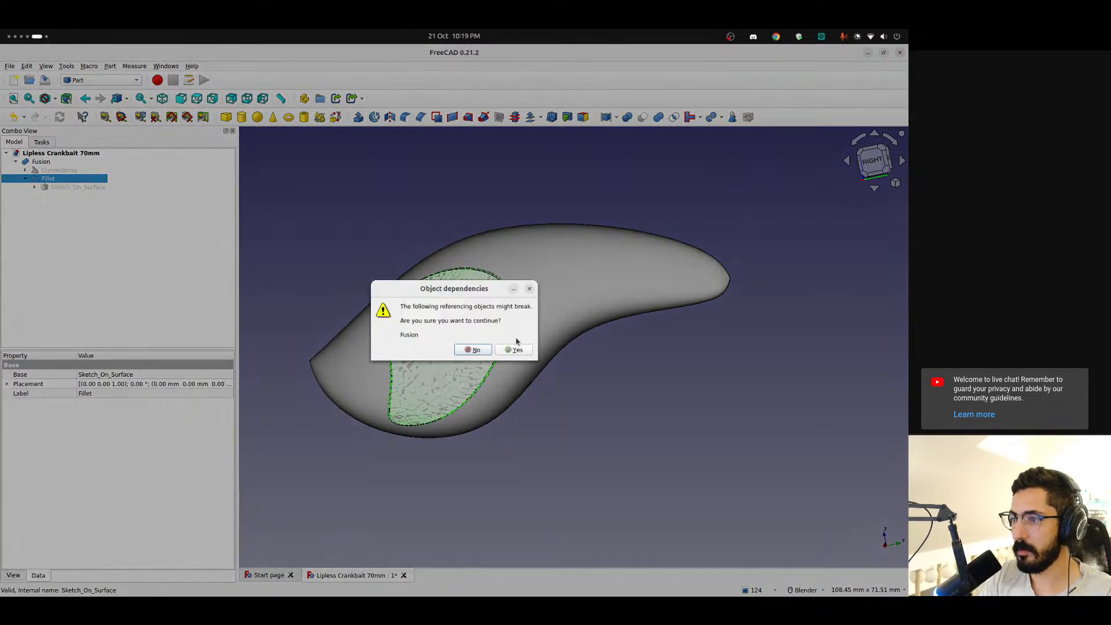
pyautogui.click(530, 287)
pyautogui.click(55, 188)
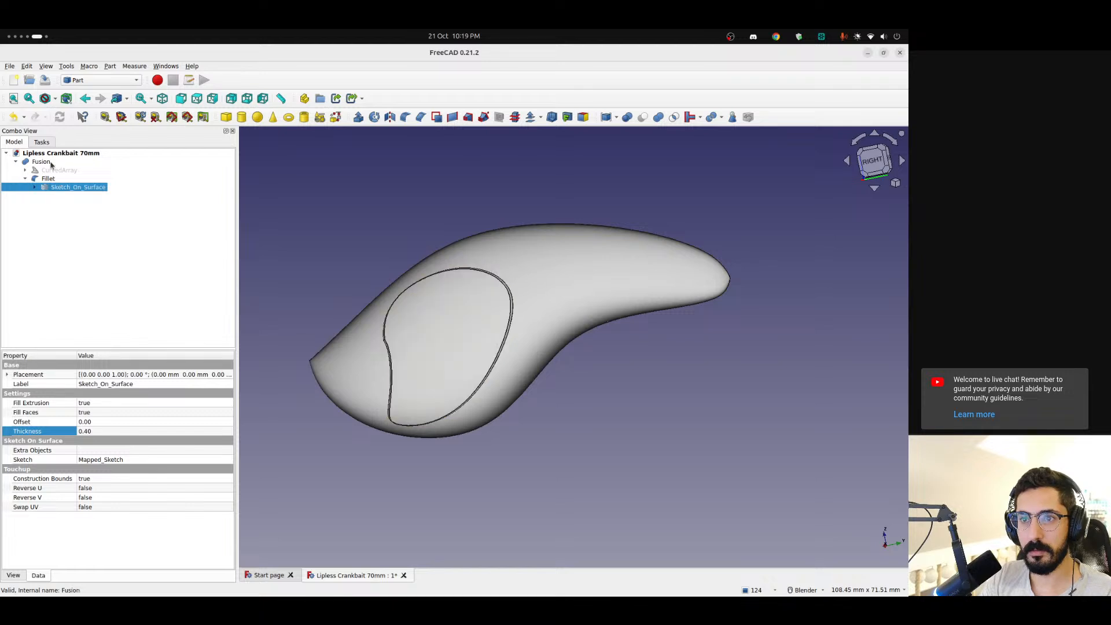
pyautogui.click(47, 163)
pyautogui.press('Delete')
pyautogui.click(46, 172)
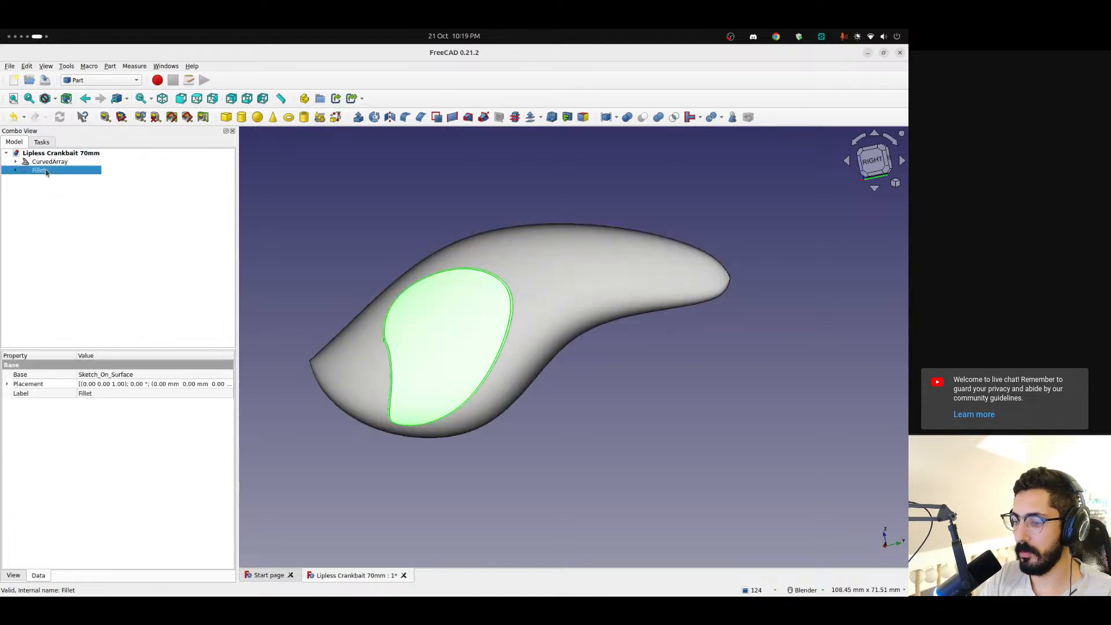
pyautogui.press('Delete')
pyautogui.click(37, 171)
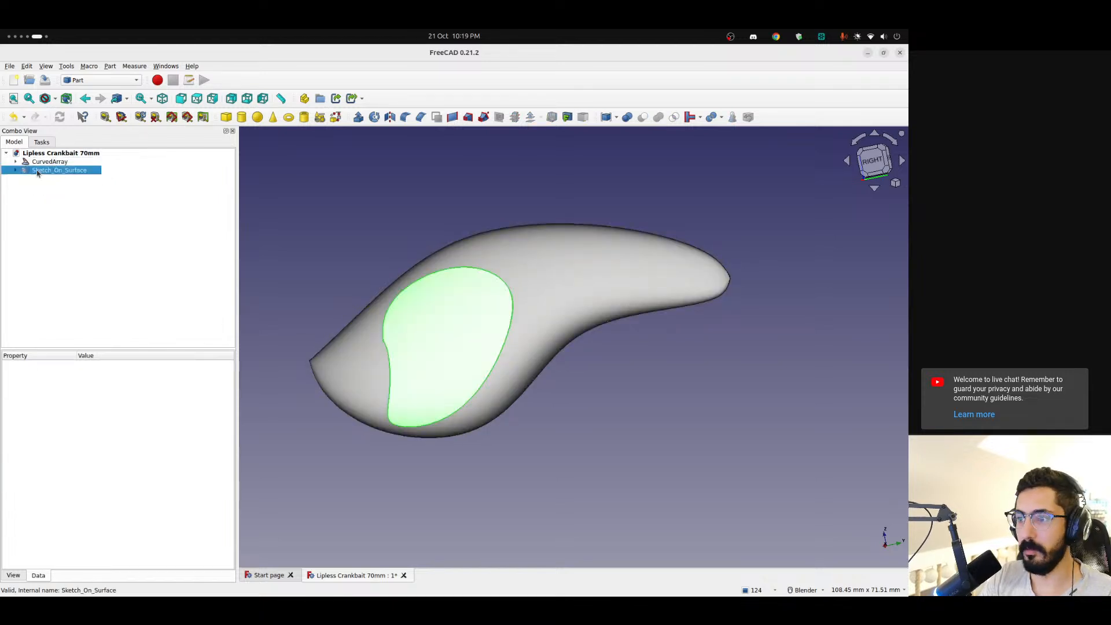
# Edit Mapped_Sketch with the view rotated lengthwise and delete the closed B-spline, keeping the boundary rectangle
pyautogui.doubleClick(57, 179)
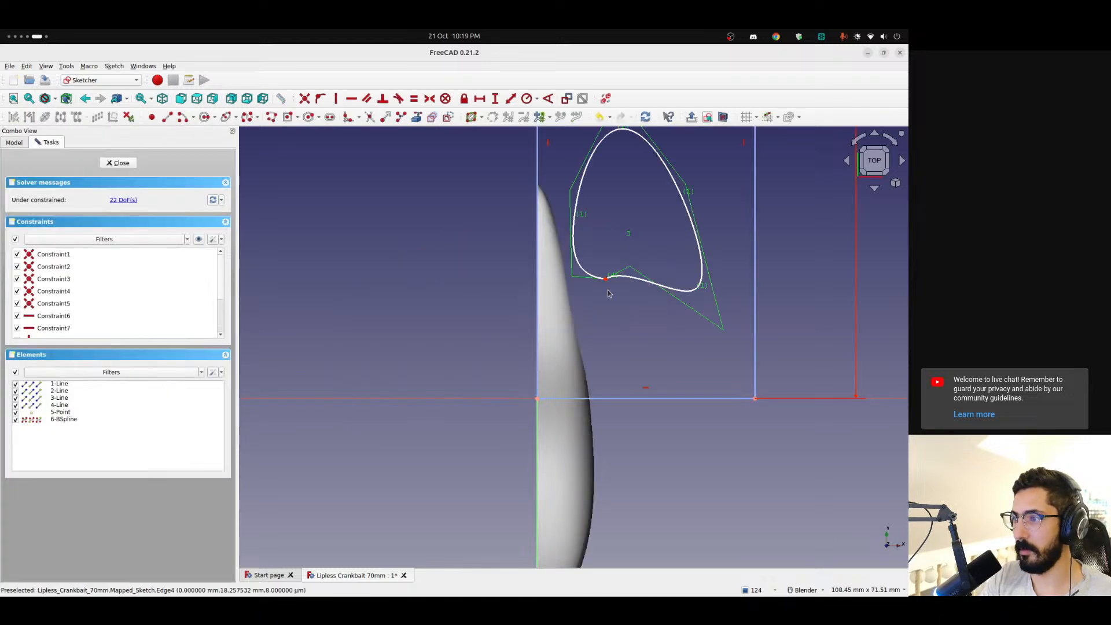
pyautogui.click(894, 143)
pyautogui.click(894, 143)
pyautogui.scroll(3, 697, 433)
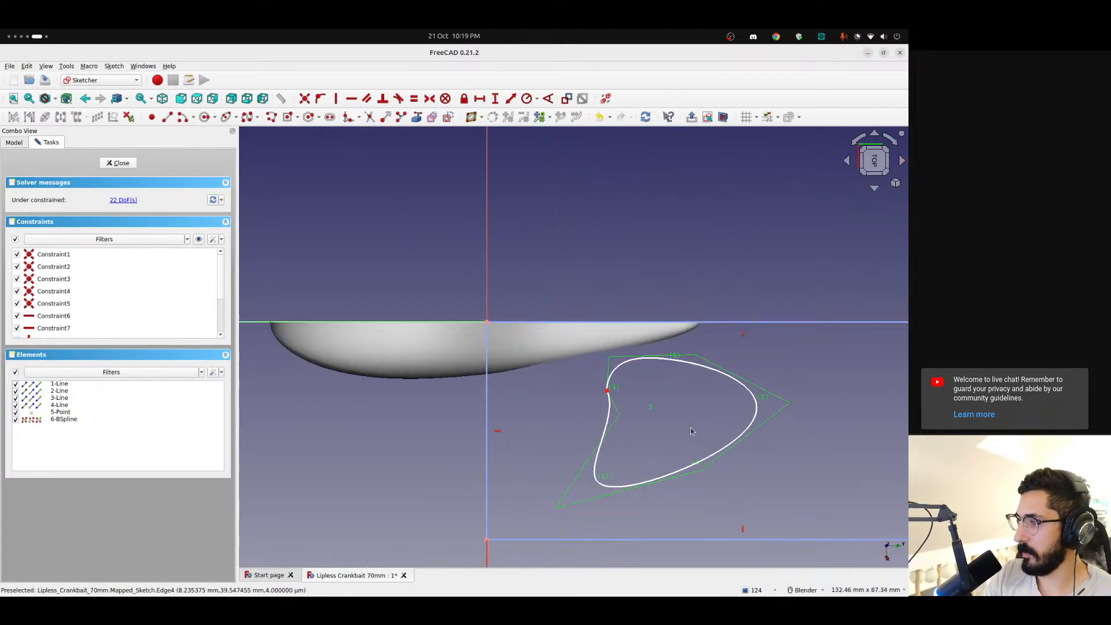
pyautogui.keyDown('shift'); pyautogui.moveTo(708, 434); pyautogui.dragTo(598, 394, button='middle'); pyautogui.keyUp('shift')
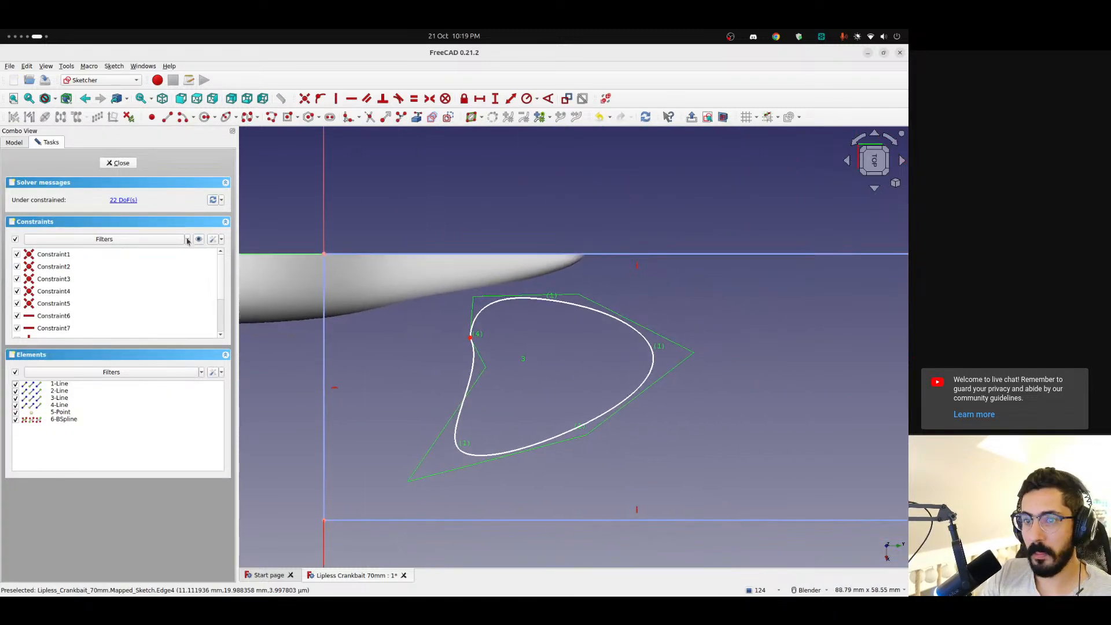
pyautogui.click(534, 305)
pyautogui.press('Delete')
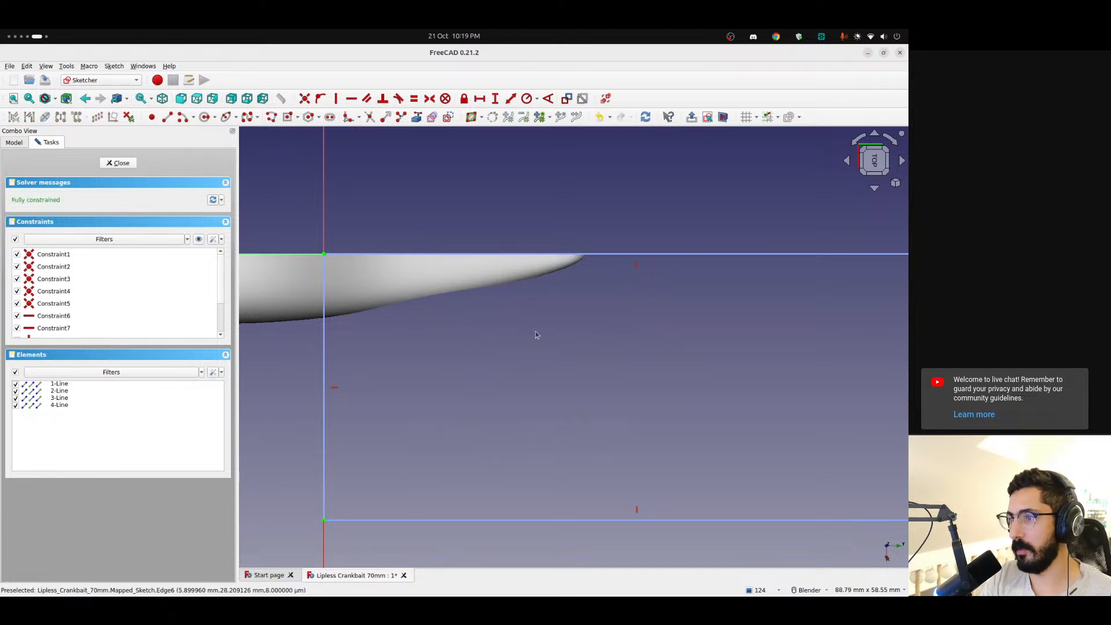
pyautogui.scroll(-3, 377, 361)
pyautogui.moveTo(378, 361)
pyautogui.keyDown('shift'); pyautogui.mouseDown(button='middle')
pyautogui.moveTo(488, 347)
pyautogui.moveTo(519, 322)
pyautogui.moveTo(554, 347)
pyautogui.mouseUp(button='middle'); pyautogui.keyUp('shift')
pyautogui.scroll(3, 606, 298)
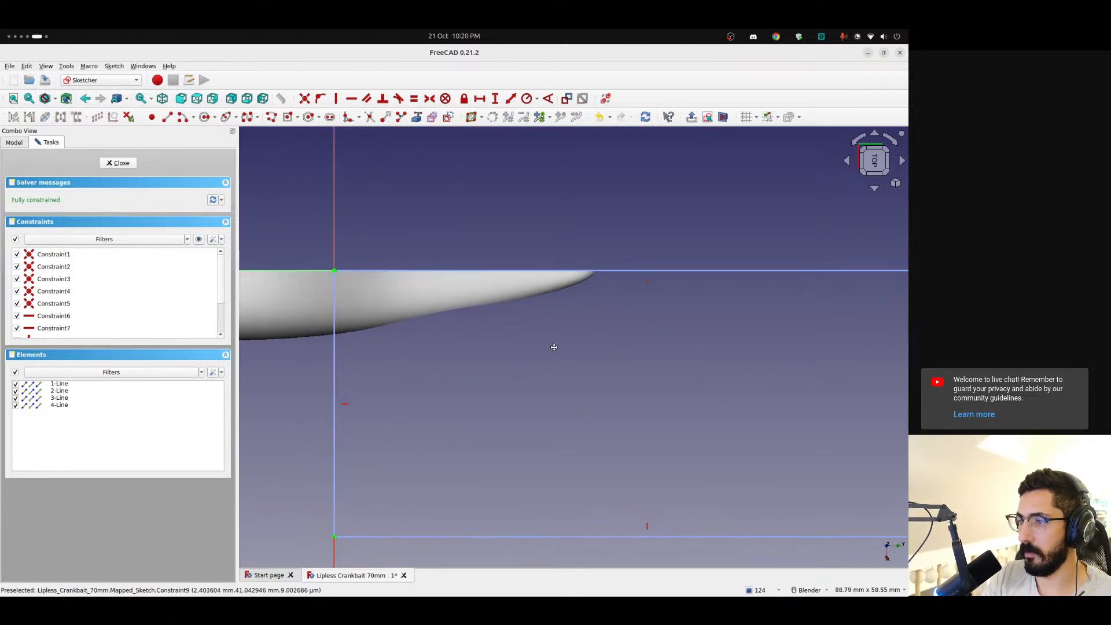
# Switch to Discord, decline the audio device change and examine the ribbed gold lure photo in the suggestions channel as reference
pyautogui.hotkey('ctrl', 'alt', 'Left')
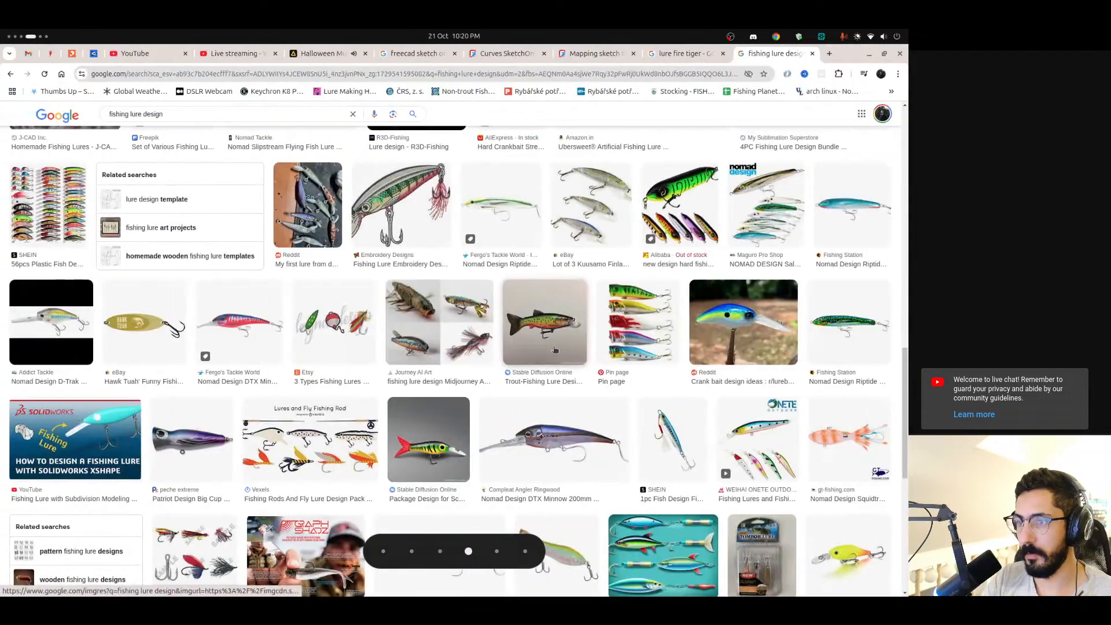
pyautogui.hotkey('ctrl', 'alt', 'Left')
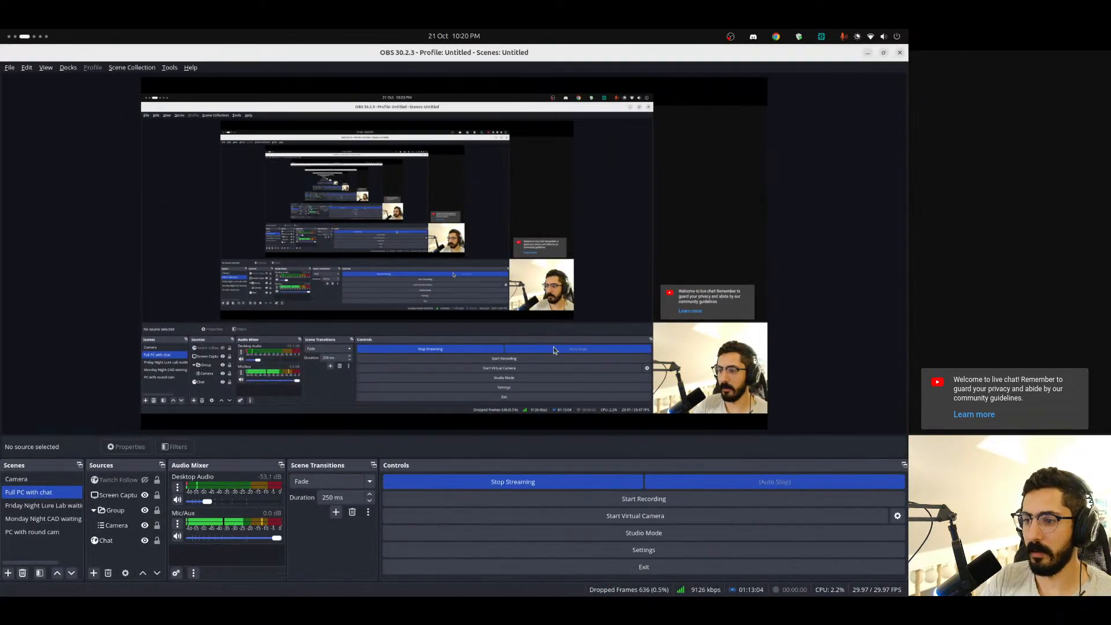
pyautogui.hotkey('ctrl', 'alt', 'Right')
pyautogui.hotkey('ctrl', 'alt', 'Right')
pyautogui.hotkey('ctrl', 'alt', 'Right')
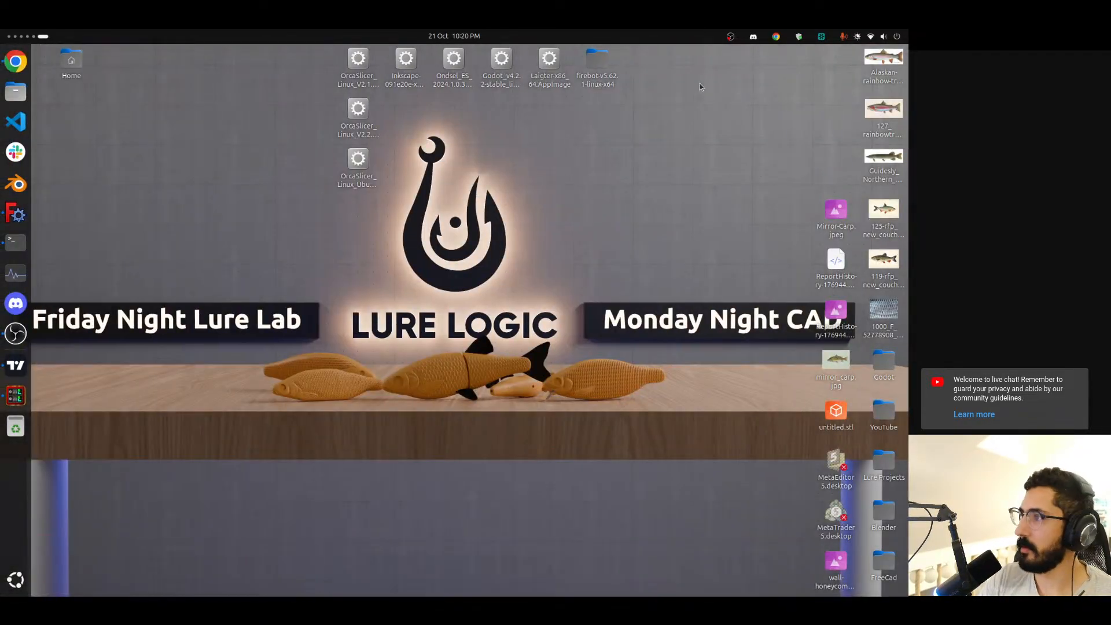
pyautogui.click(753, 36)
pyautogui.click(753, 81)
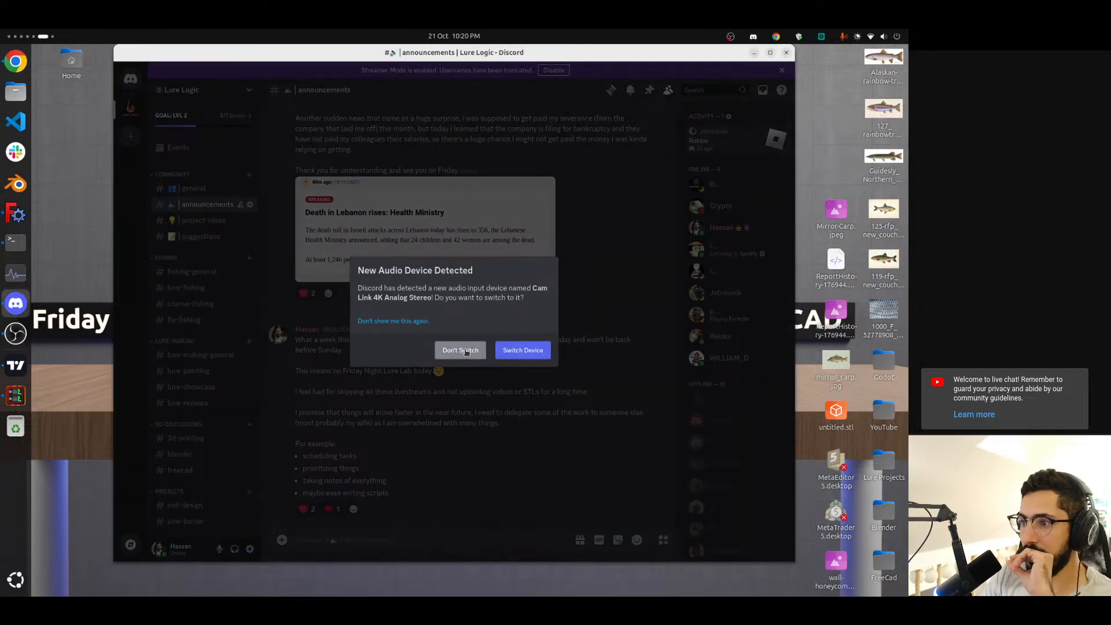
pyautogui.click(460, 350)
pyautogui.click(203, 240)
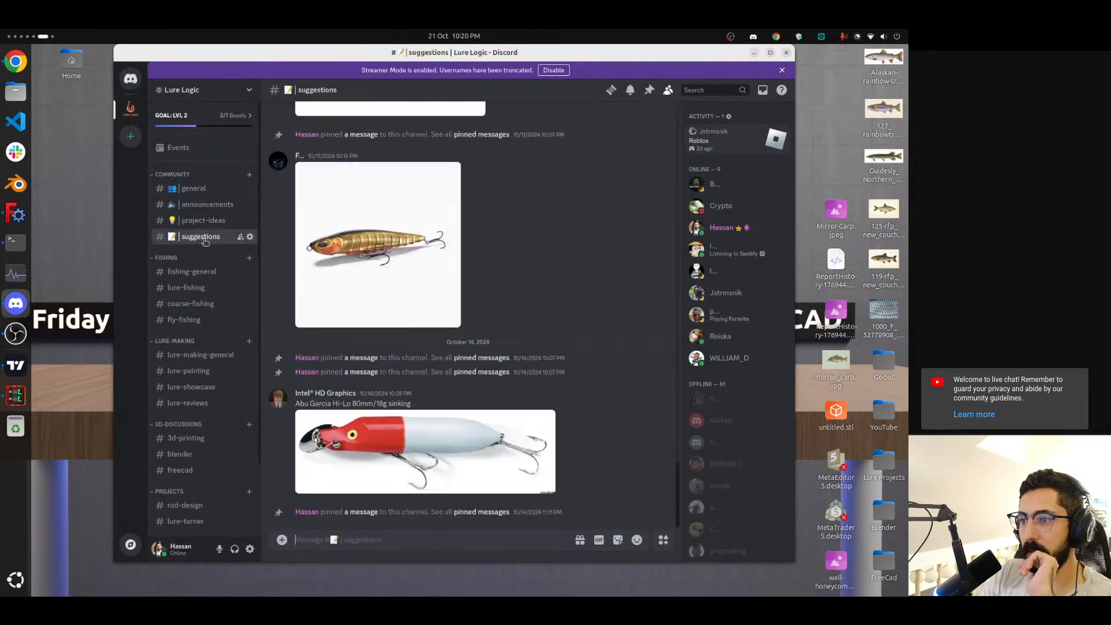
pyautogui.click(351, 251)
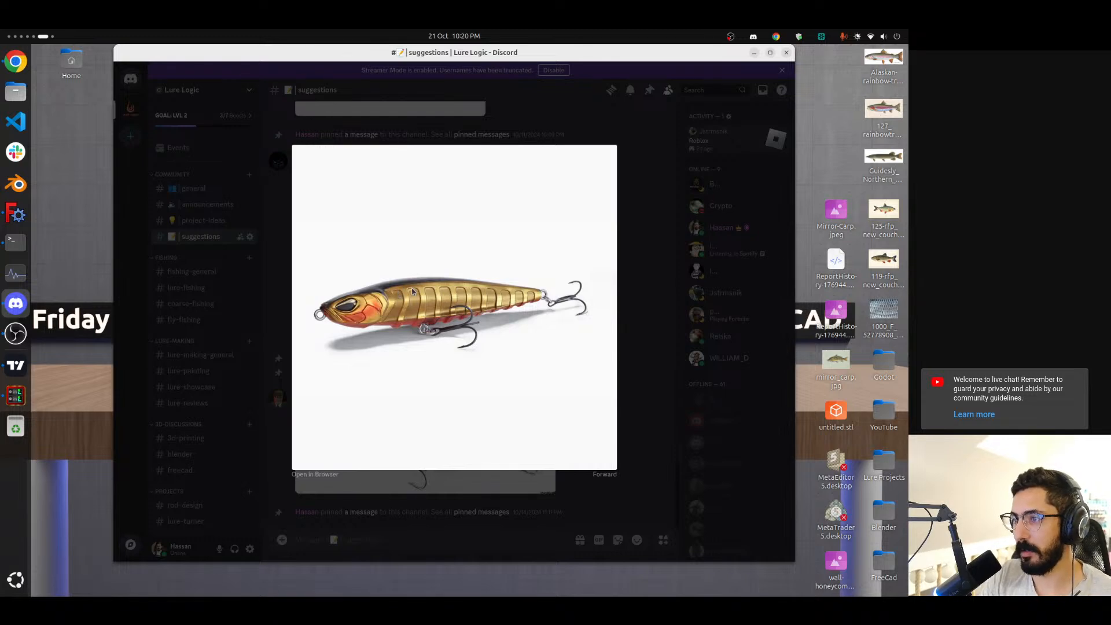
pyautogui.hotkey('alt', 'Tab')
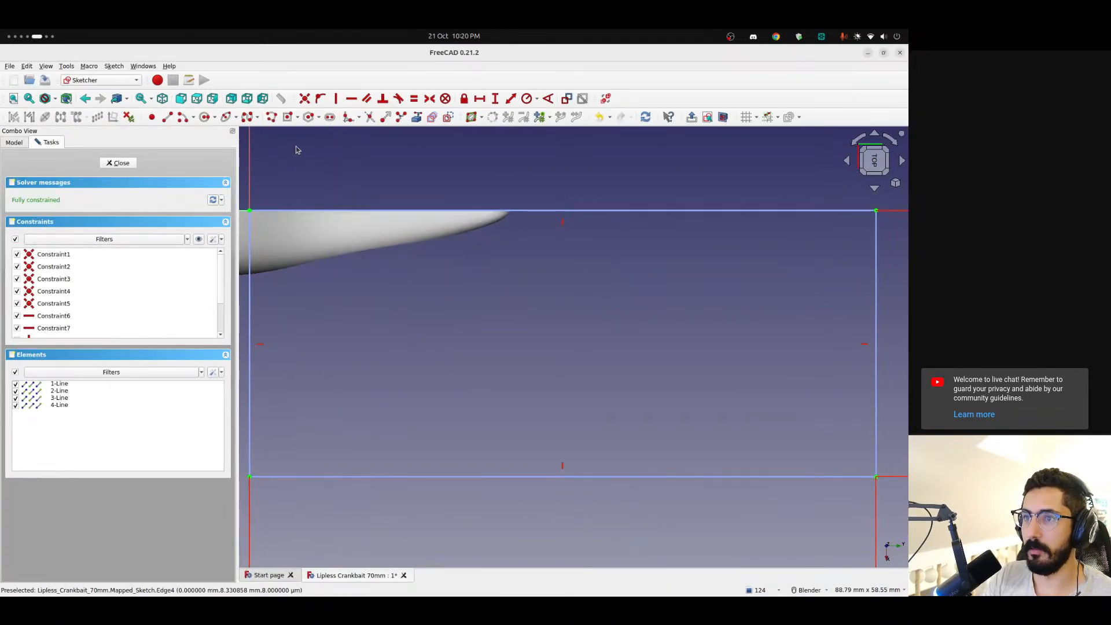
pyautogui.click(183, 117)
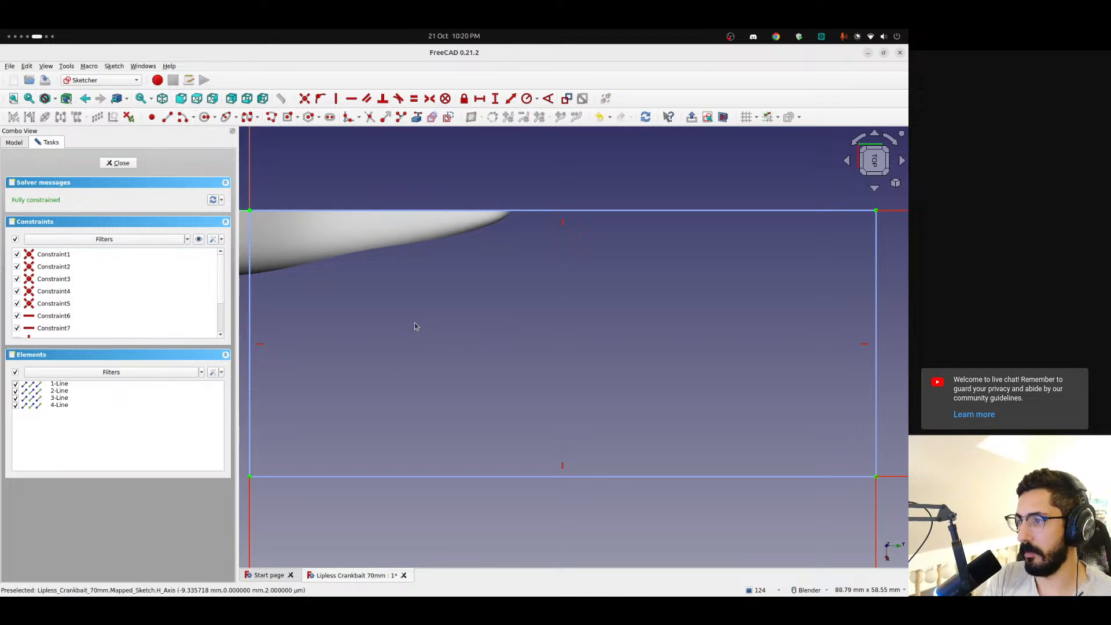
pyautogui.hotkey('alt', 'Tab')
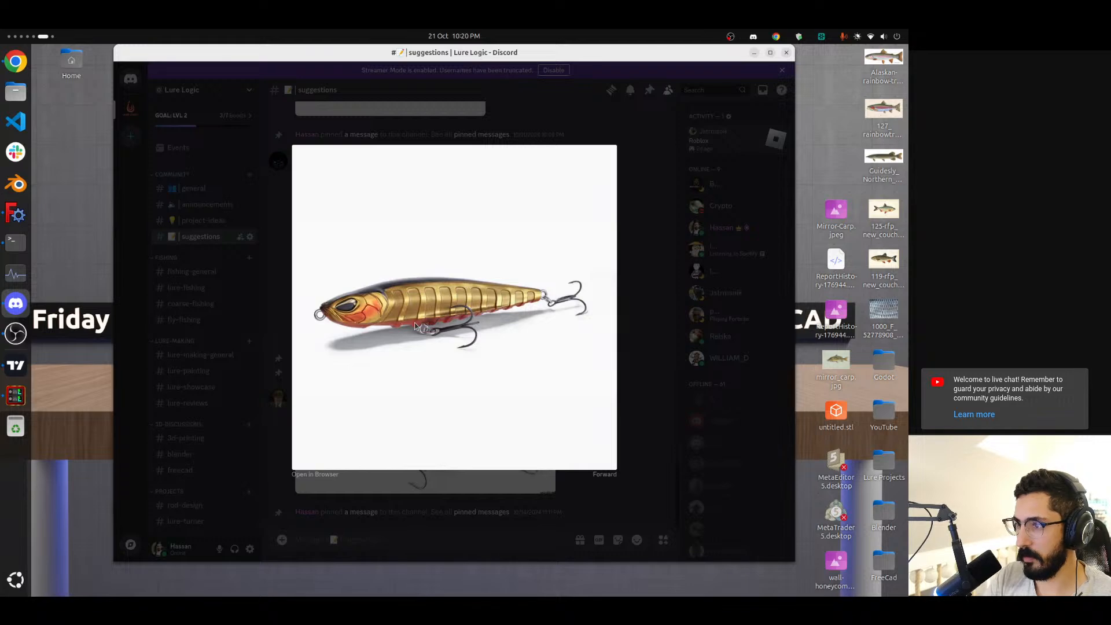
pyautogui.hotkey('alt', 'Tab')
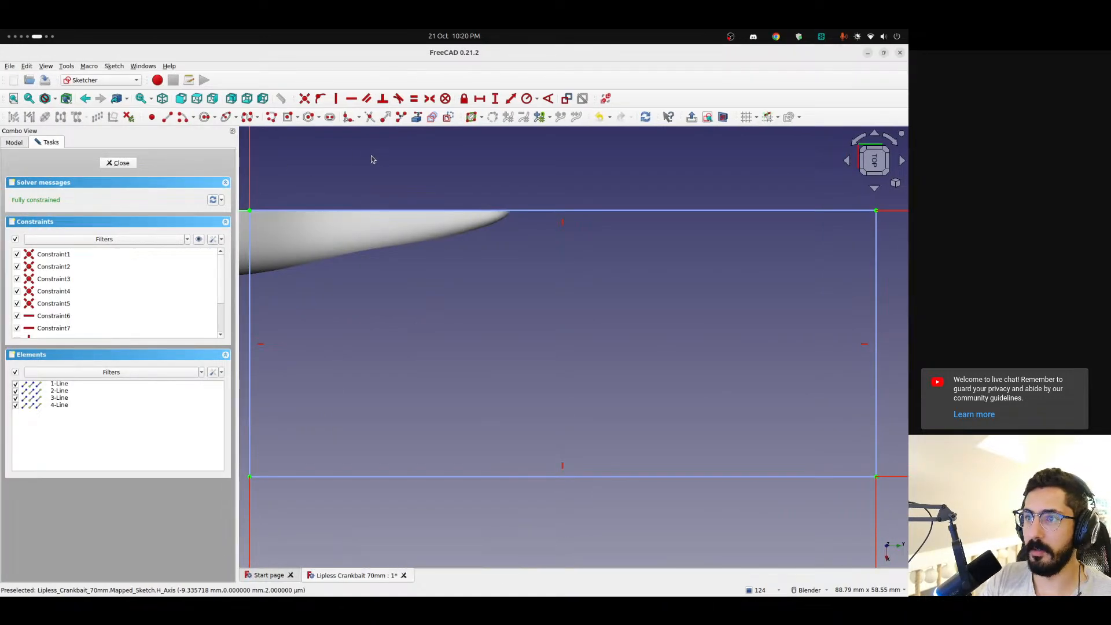
# Sketch a rectangle about 15 mm by 6.5 mm inside the boundary, standing on its lower long edge
pyautogui.click(298, 117)
pyautogui.click(307, 126)
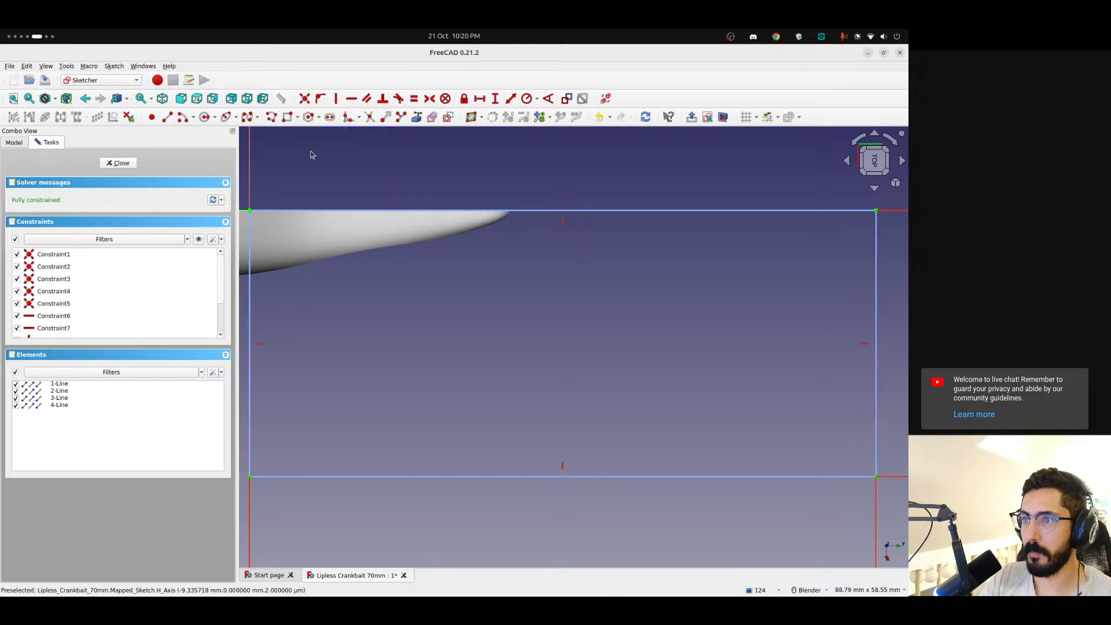
pyautogui.click(306, 476)
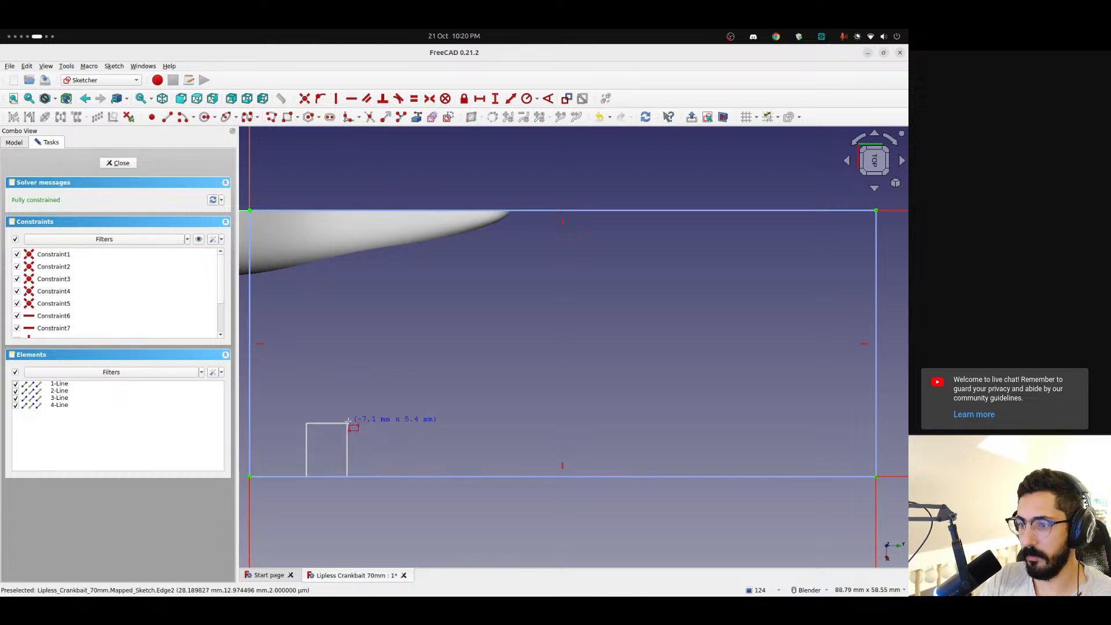
pyautogui.click(354, 366)
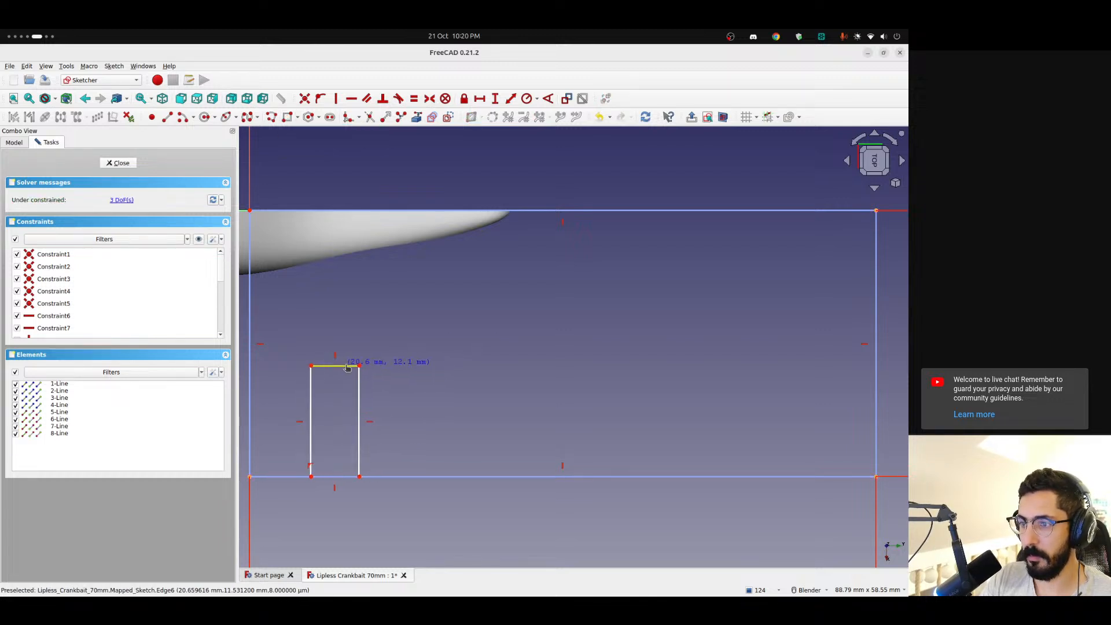
pyautogui.scroll(2, 357, 377)
pyautogui.keyDown('shift'); pyautogui.moveTo(357, 377); pyautogui.dragTo(447, 349, button='middle'); pyautogui.keyUp('shift')
# Round the two upper corners of the small rectangle with sketch fillets
pyautogui.click(345, 118)
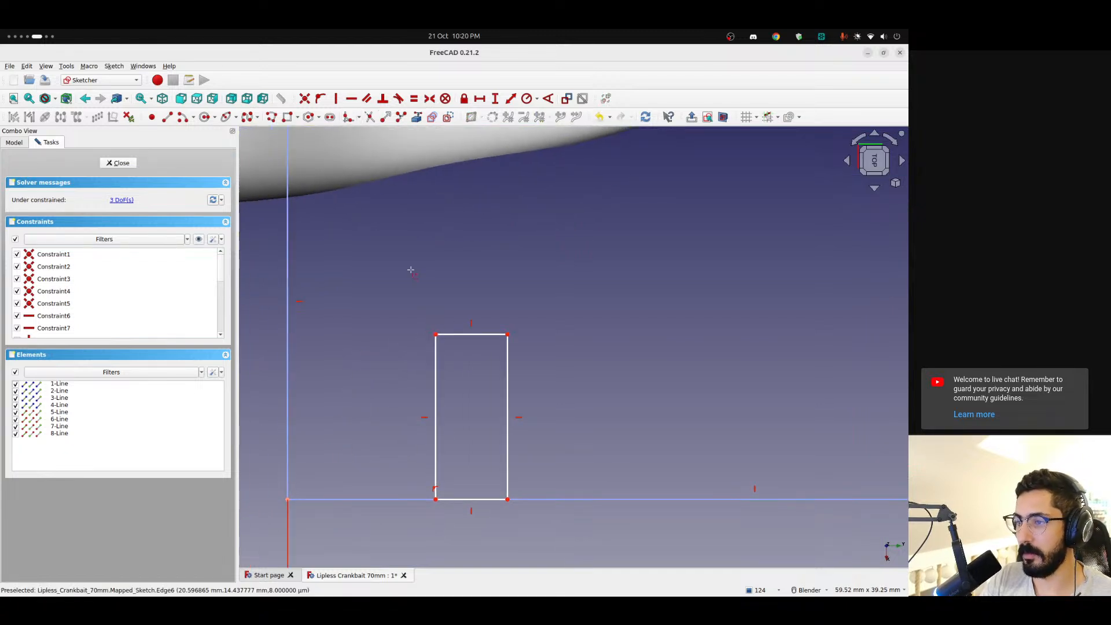
pyautogui.click(435, 347)
pyautogui.click(484, 334)
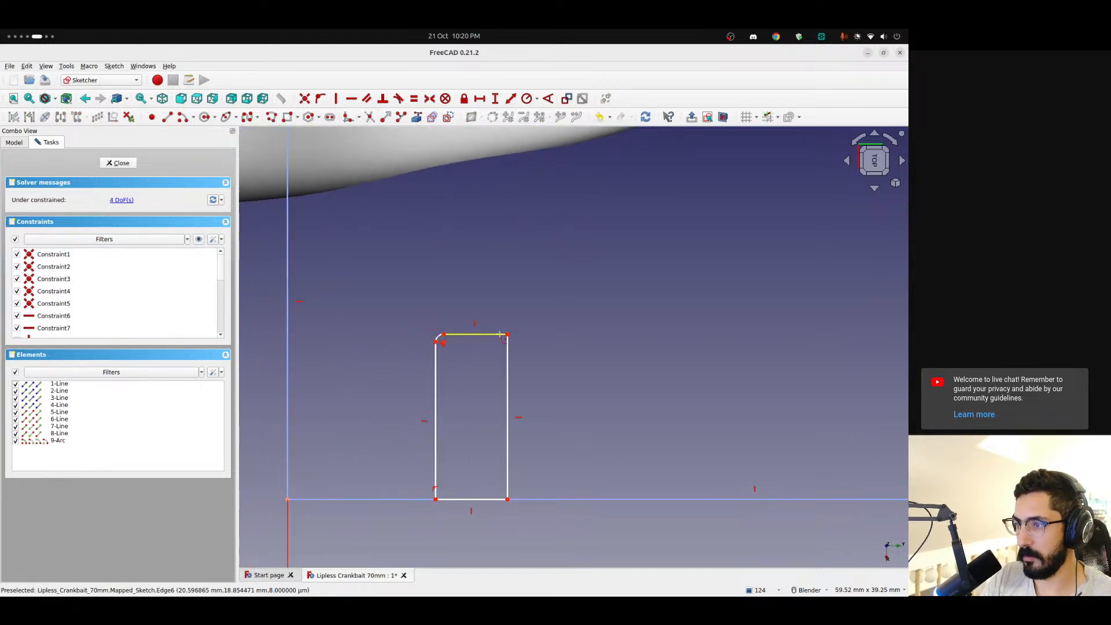
pyautogui.click(500, 334)
pyautogui.click(507, 358)
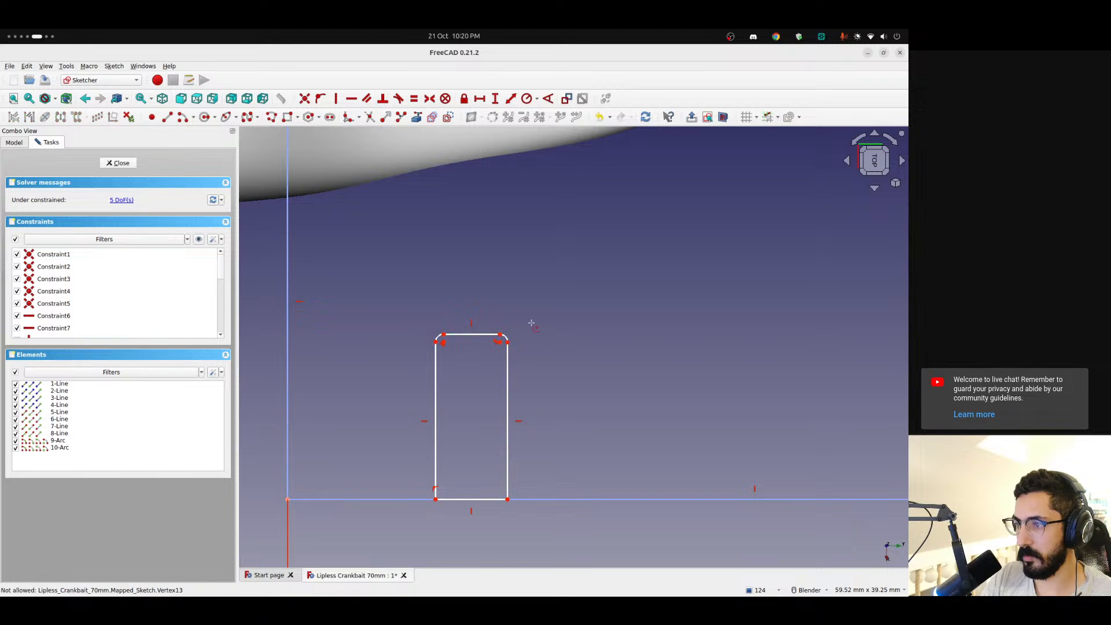
# Constrain the two corner arcs to equal radii, adjust the rounded rectangle's shape freehand and leave the sketch
pyautogui.click(440, 341)
pyautogui.click(413, 99)
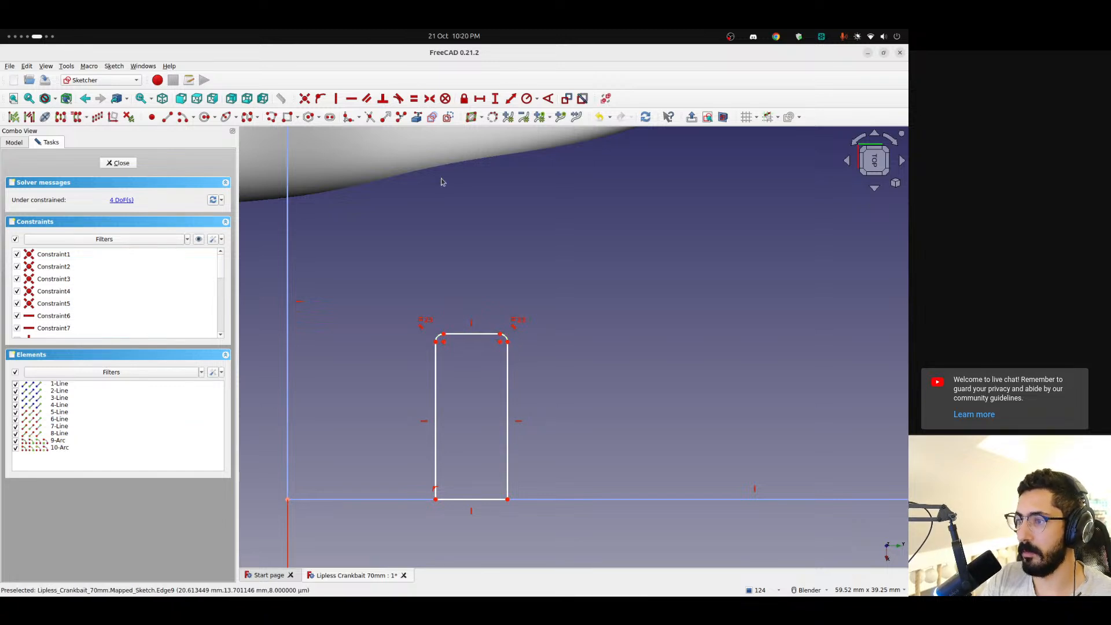
pyautogui.moveTo(435, 388); pyautogui.dragTo(430, 390)
pyautogui.moveTo(442, 347); pyautogui.dragTo(447, 353)
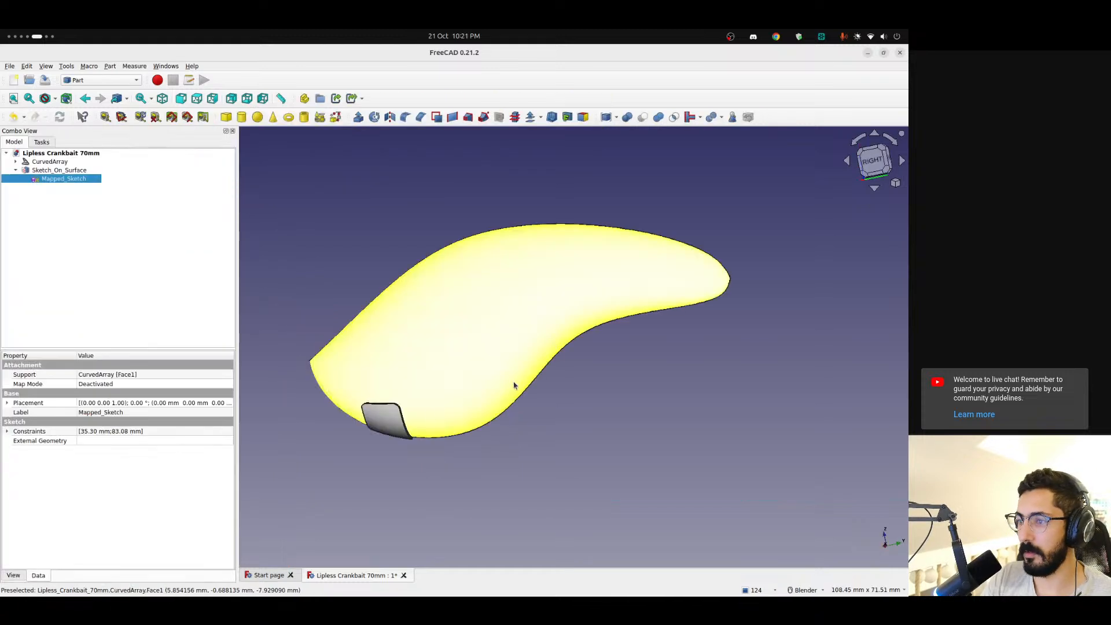
# Set the thickness of Sketch_On_Surface to -0.40 so the rounded patch extrudes into the bait body
pyautogui.scroll(2, 399, 419)
pyautogui.moveTo(435, 416)
pyautogui.mouseDown(button='middle')
pyautogui.moveTo(545, 354)
pyautogui.moveTo(505, 397)
pyautogui.mouseUp(button='middle')
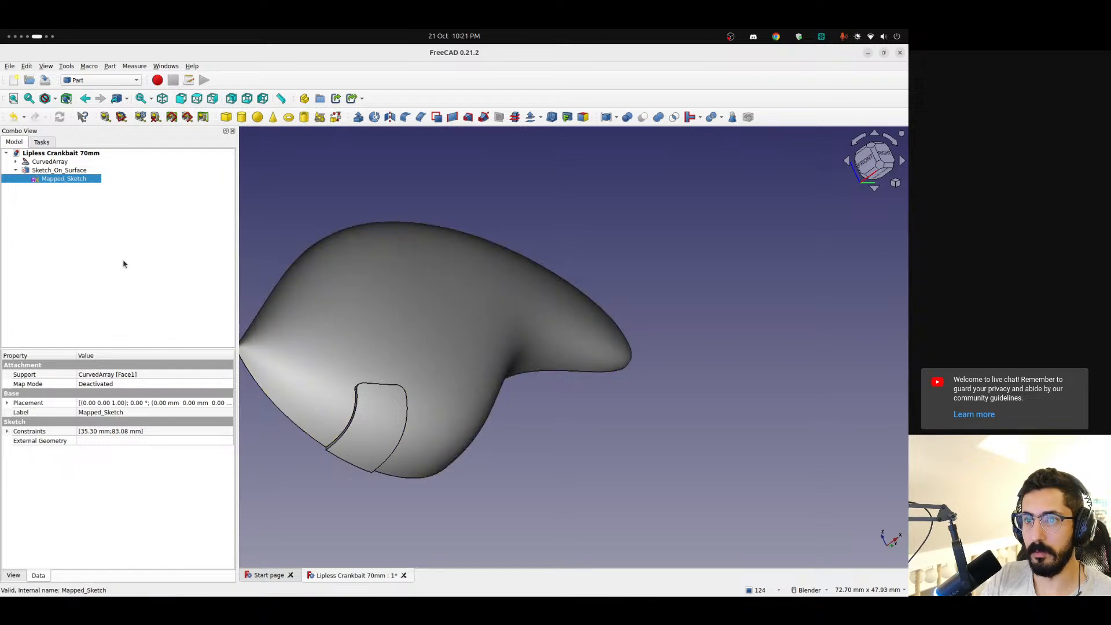
pyautogui.click(42, 171)
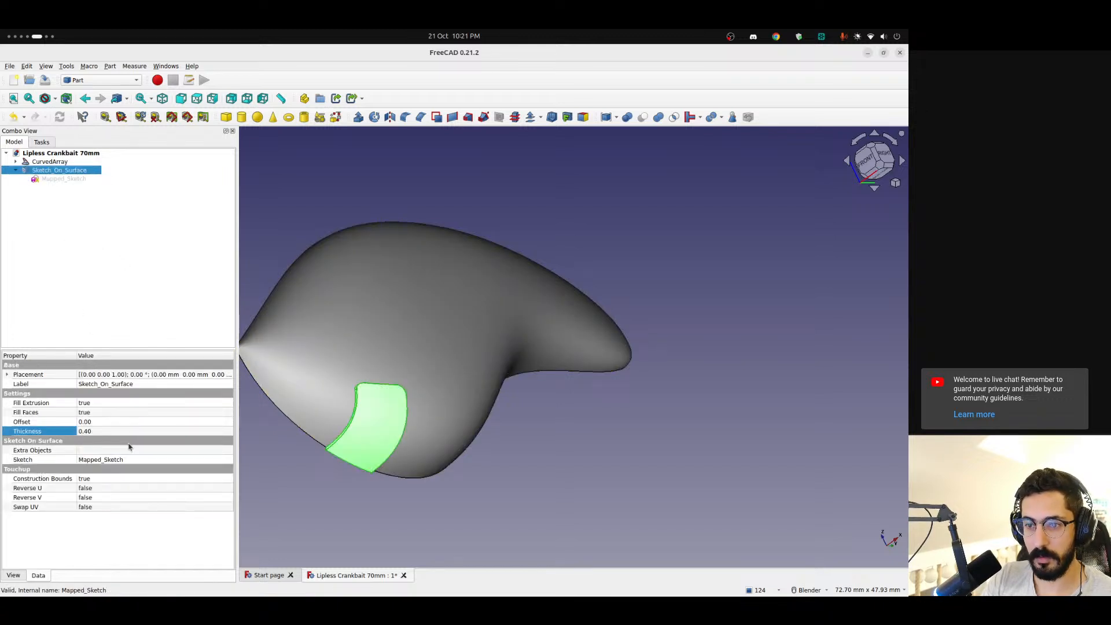
pyautogui.click(96, 431)
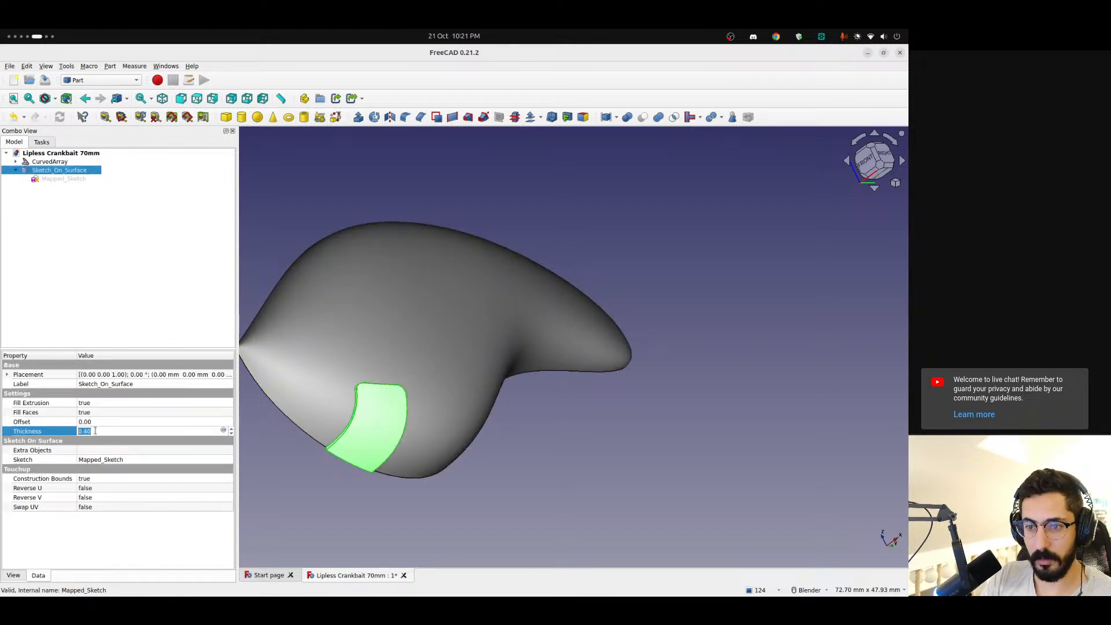
pyautogui.press('Return')
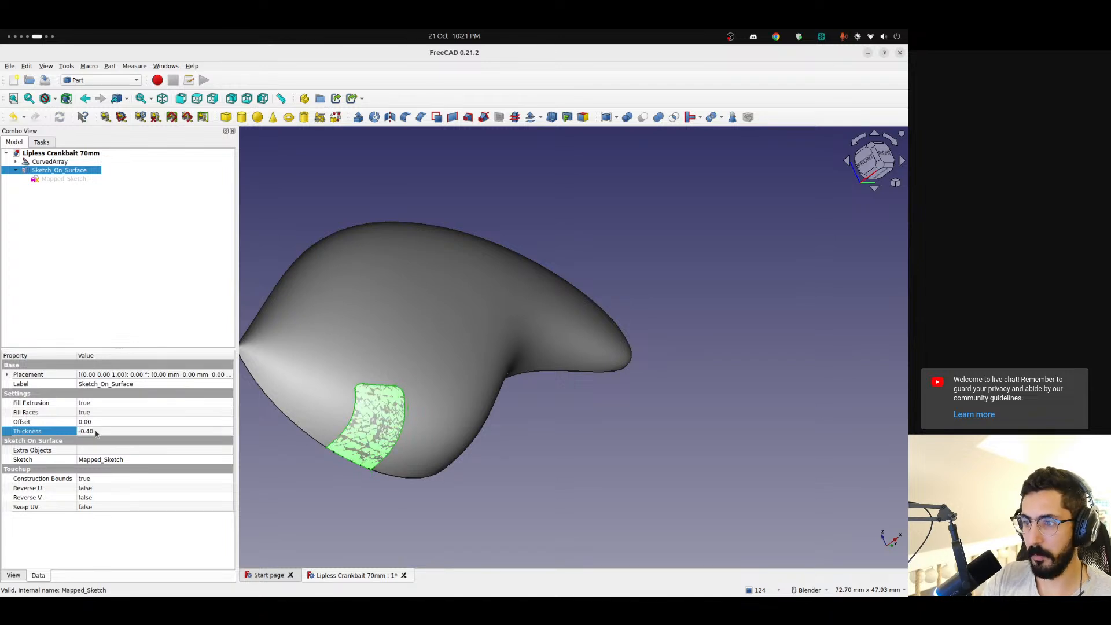
# Cut the Sketch_On_Surface patch out of the CurvedArray body with a Boolean cut
pyautogui.click(50, 162)
pyautogui.keyDown('ctrl'); pyautogui.click(51, 170); pyautogui.keyUp('ctrl')
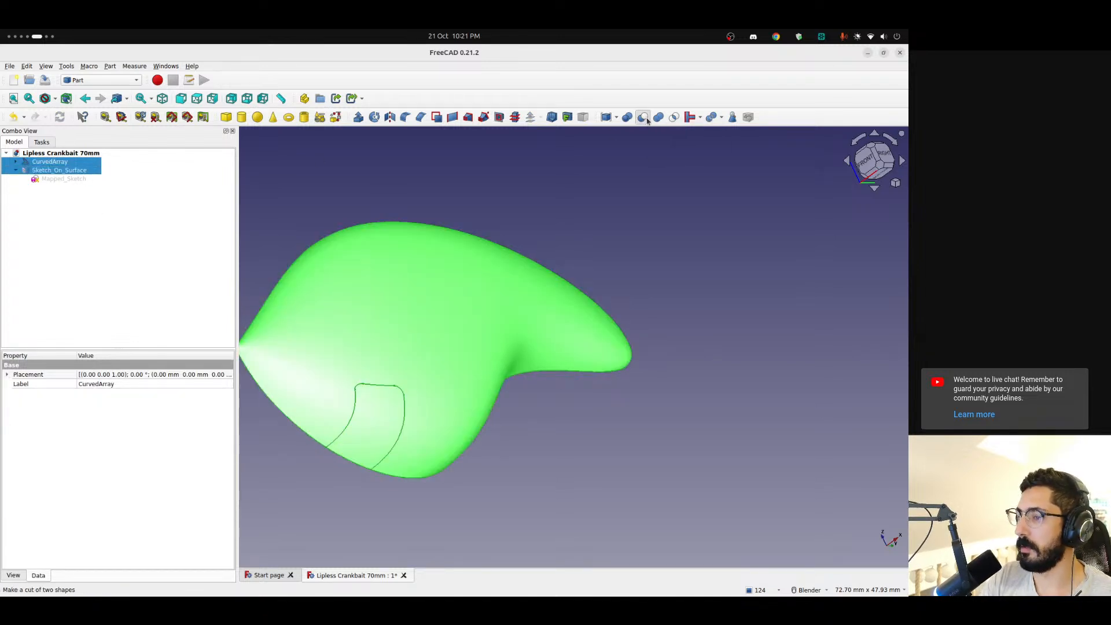
pyautogui.scroll(-3, 427, 228)
pyautogui.moveTo(377, 278); pyautogui.dragTo(350, 304, button='middle')
# Mirror the cut body across the YZ plane with the base point at the origin
pyautogui.click(37, 162)
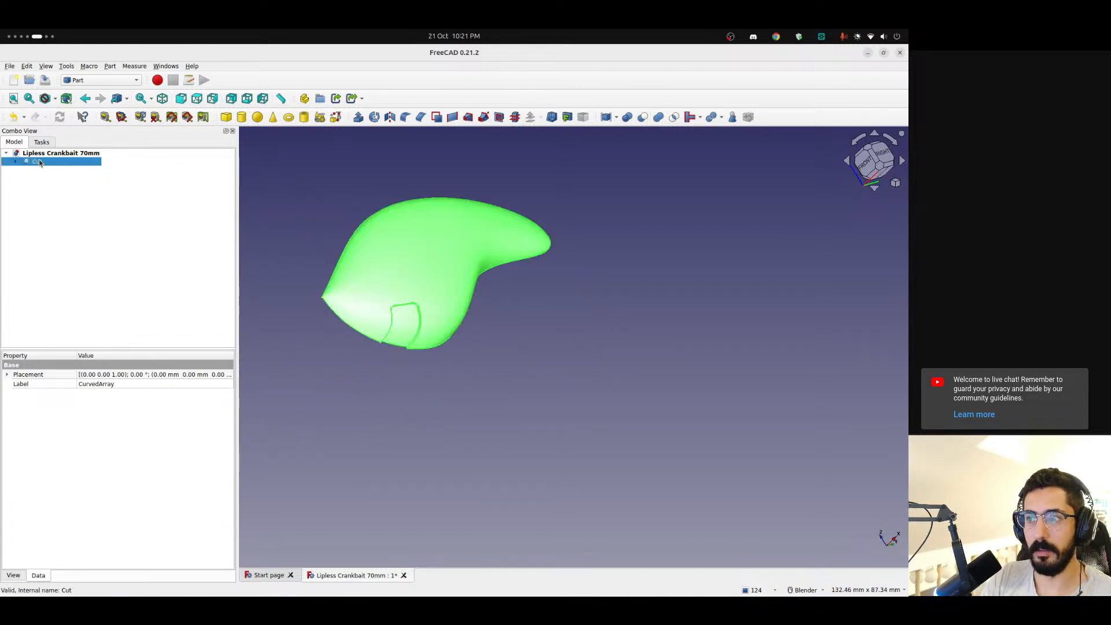
pyautogui.click(389, 118)
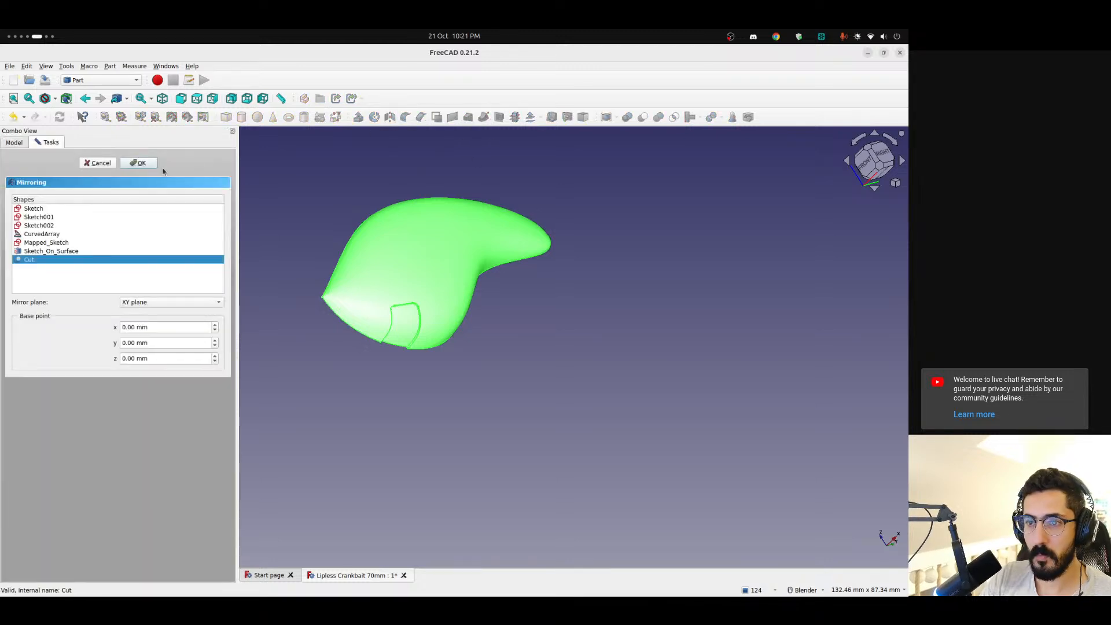
pyautogui.moveTo(367, 174); pyautogui.dragTo(729, 299, button='middle')
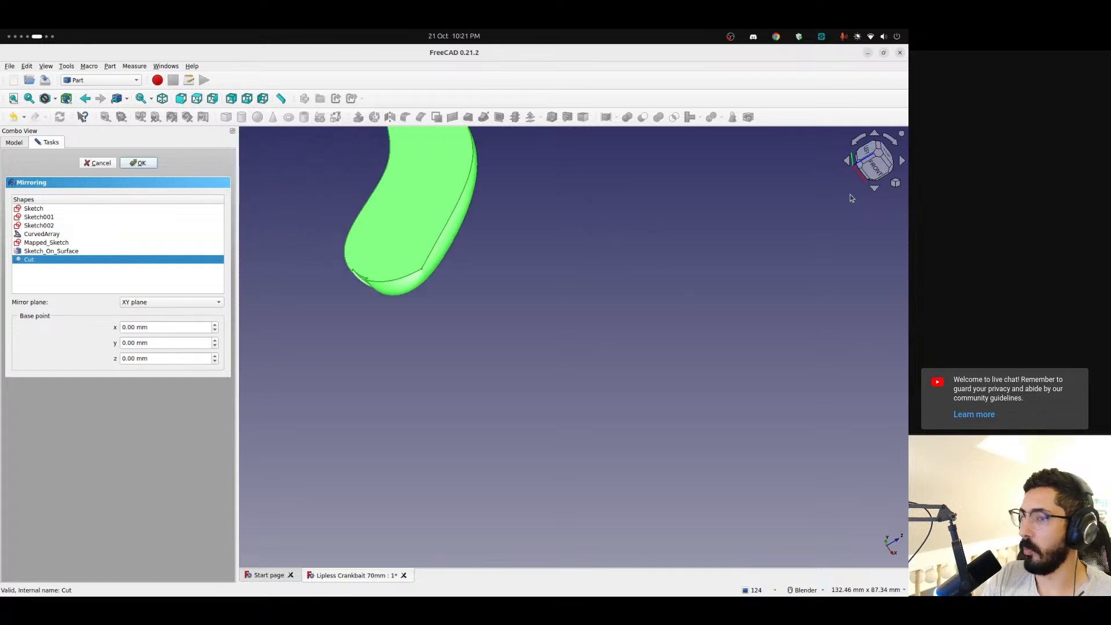
pyautogui.click(137, 307)
pyautogui.click(147, 325)
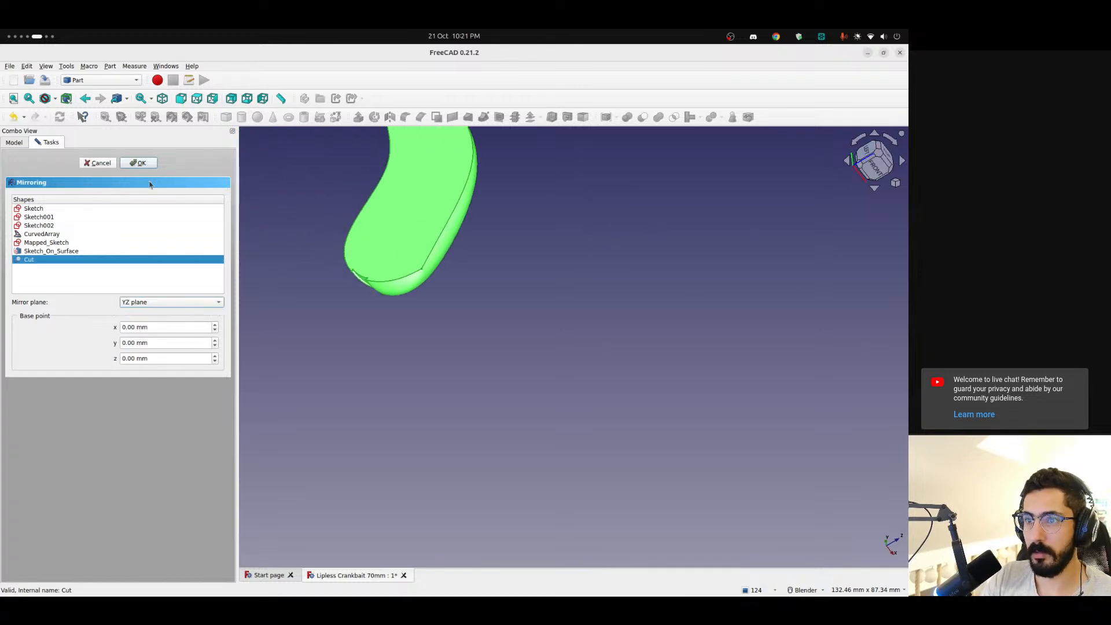
pyautogui.click(140, 163)
pyautogui.moveTo(328, 285); pyautogui.dragTo(452, 272, button='middle')
# Show the original cut half together with its mirrored copy and examine the recess across both halves
pyautogui.click(15, 162)
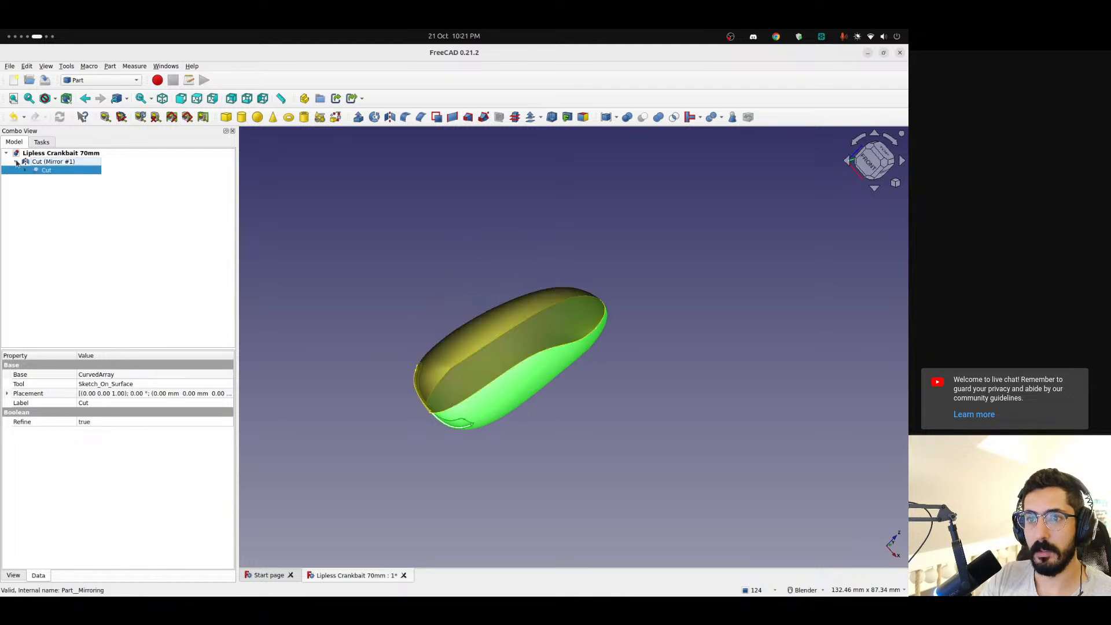
pyautogui.click(60, 193)
pyautogui.click(47, 170)
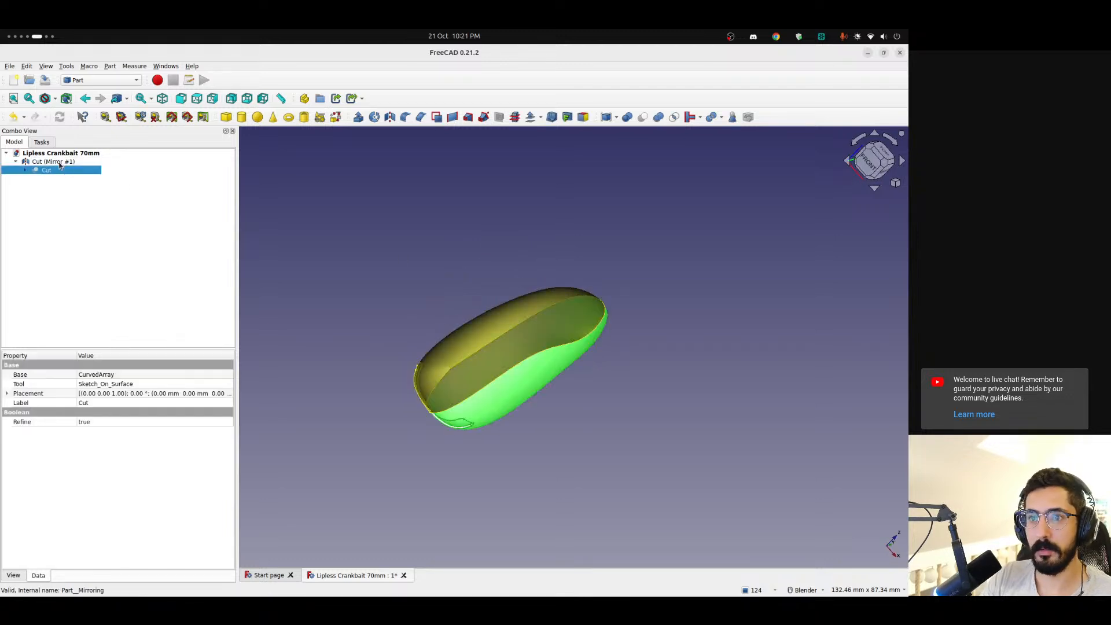
pyautogui.click(57, 162)
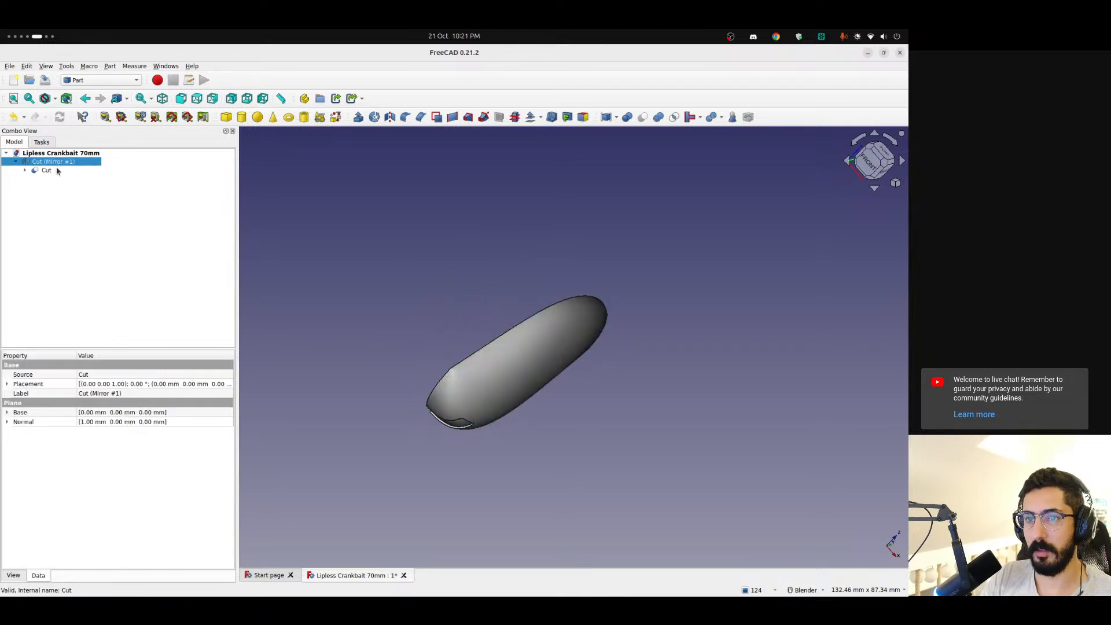
pyautogui.click(49, 171)
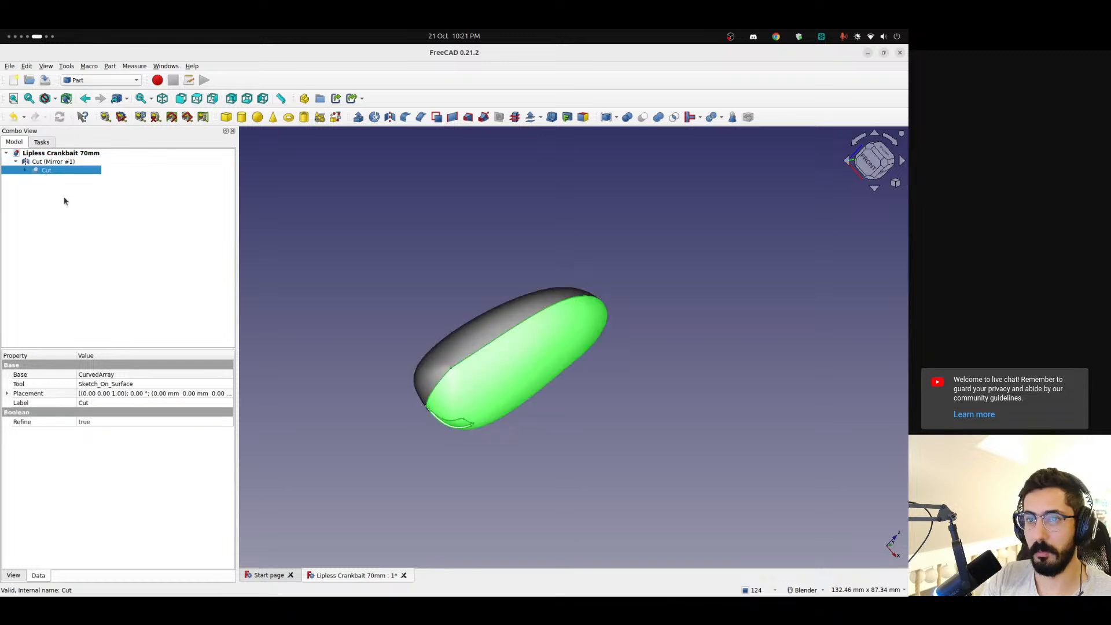
pyautogui.click(56, 163)
pyautogui.click(56, 170)
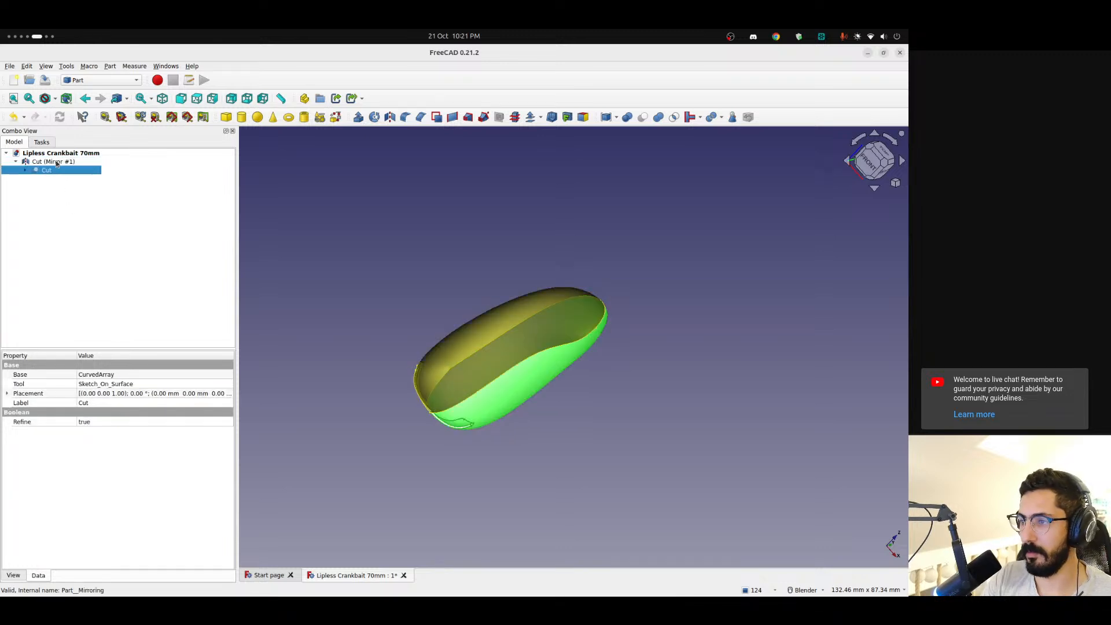
pyautogui.click(76, 242)
pyautogui.moveTo(615, 334); pyautogui.dragTo(719, 255, button='middle')
pyautogui.scroll(5, 558, 292)
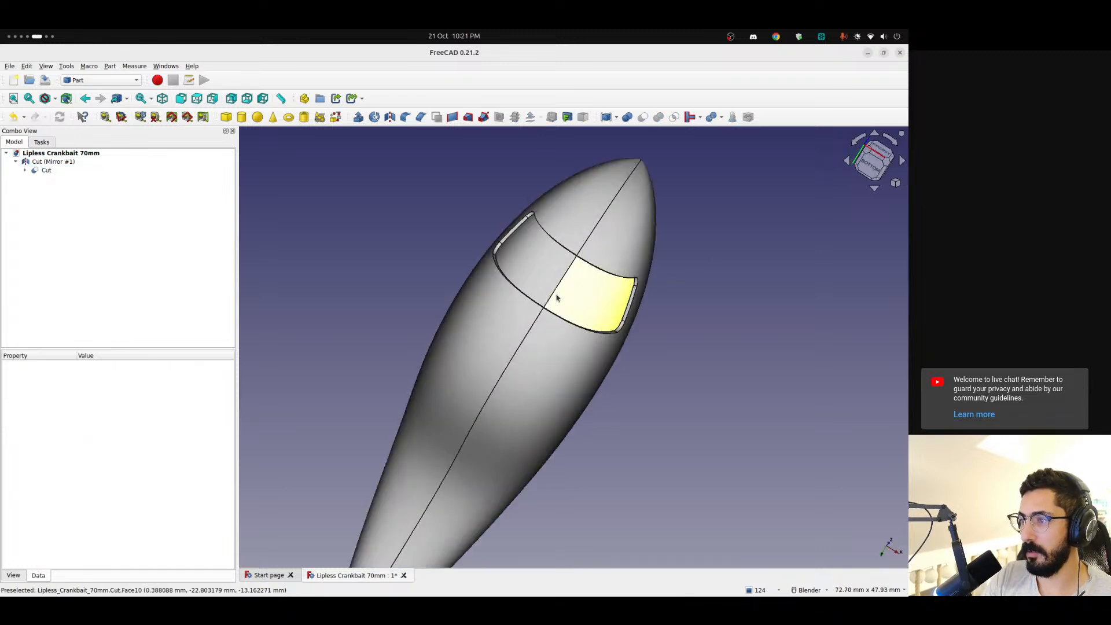
pyautogui.moveTo(575, 289); pyautogui.dragTo(418, 344, button='middle')
pyautogui.scroll(-3, 577, 257)
pyautogui.keyDown('shift'); pyautogui.moveTo(625, 247); pyautogui.dragTo(504, 238, button='middle'); pyautogui.keyUp('shift')
# Reopen the mapped sketch inside the cut for editing, turn it upright and narrow the rounded rectangle to about 7 mm wide
pyautogui.click(51, 162)
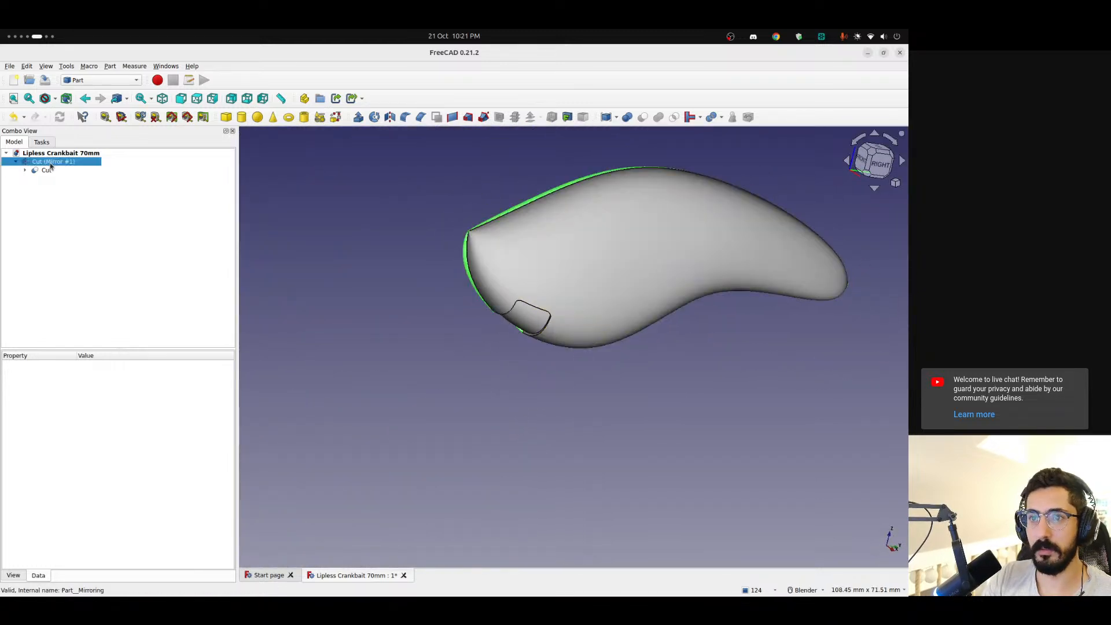
pyautogui.keyDown('ctrl'); pyautogui.click(46, 171); pyautogui.keyUp('ctrl')
pyautogui.click(14, 189)
pyautogui.click(24, 171)
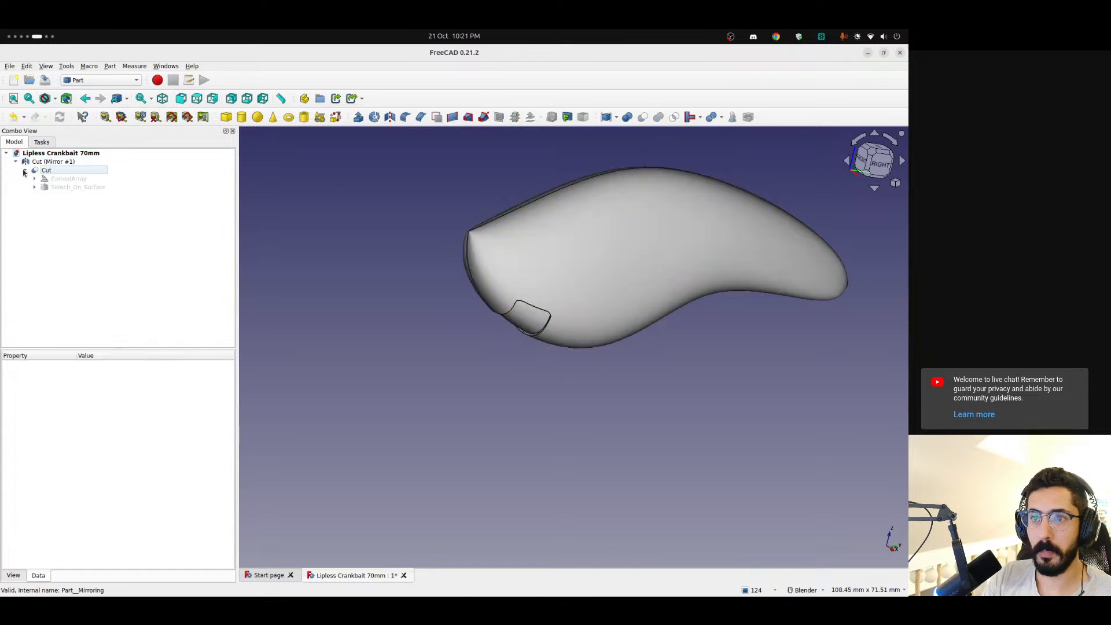
pyautogui.doubleClick(58, 187)
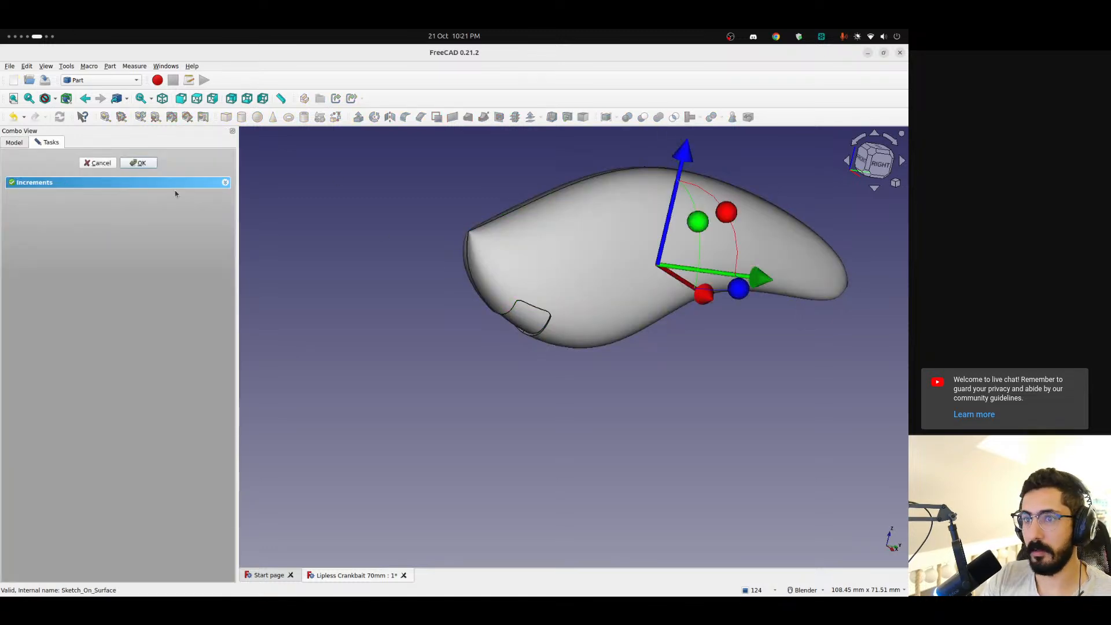
pyautogui.click(109, 166)
pyautogui.doubleClick(78, 196)
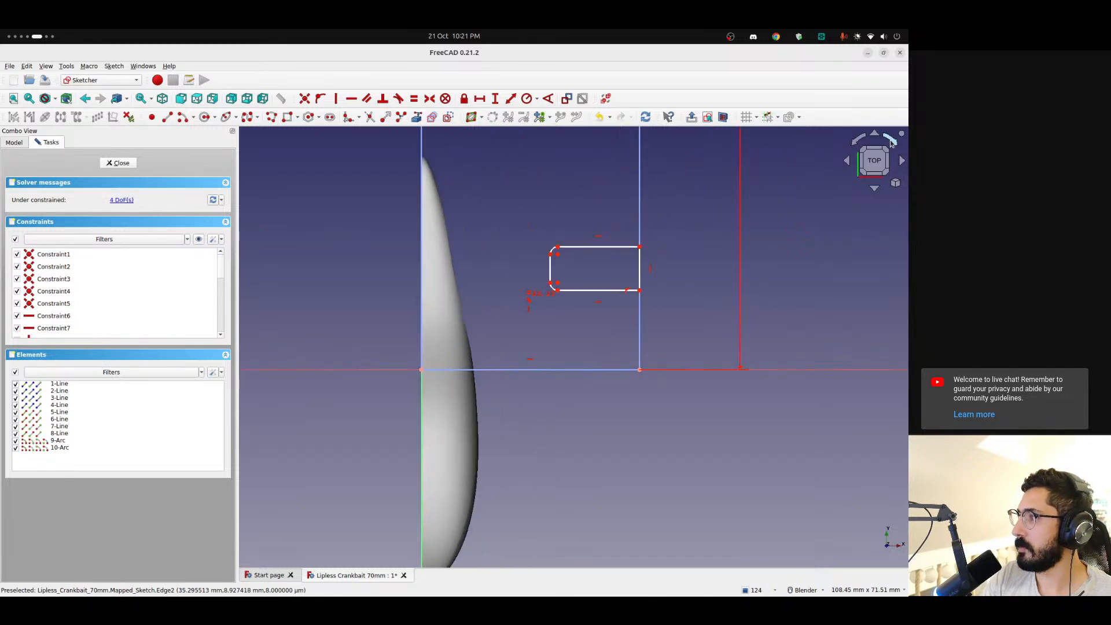
pyautogui.click(891, 142)
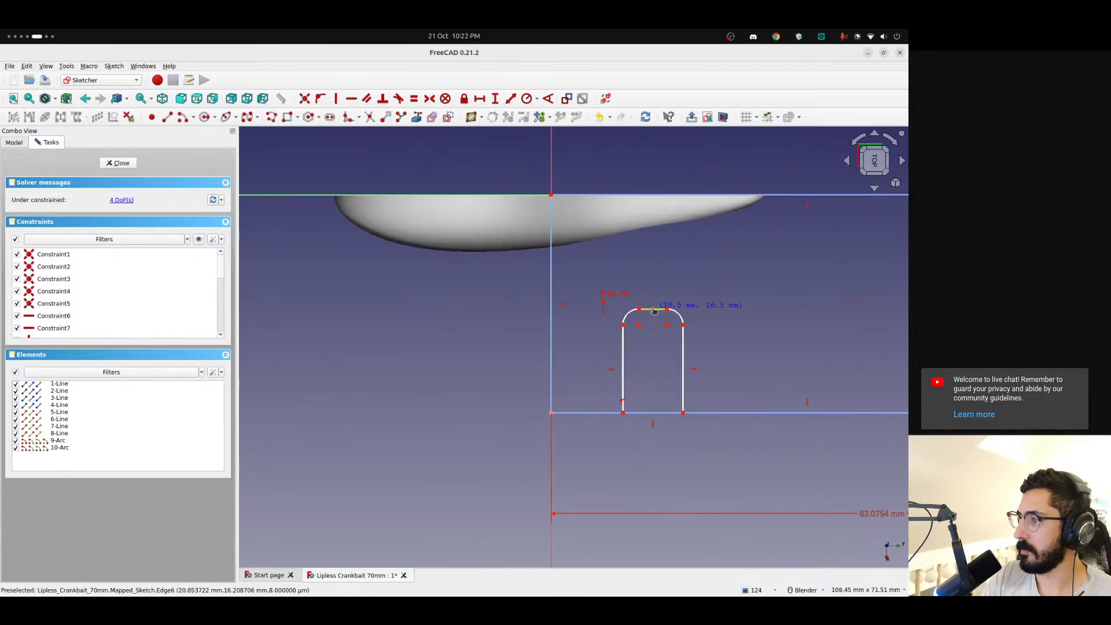
pyautogui.moveTo(653, 310); pyautogui.dragTo(651, 308)
pyautogui.moveTo(618, 349)
pyautogui.mouseDown()
pyautogui.moveTo(639, 346)
pyautogui.moveTo(648, 305)
pyautogui.mouseUp()
# Constrain the corner arc radius of the rounded rectangle to 1 mm
pyautogui.click(676, 309)
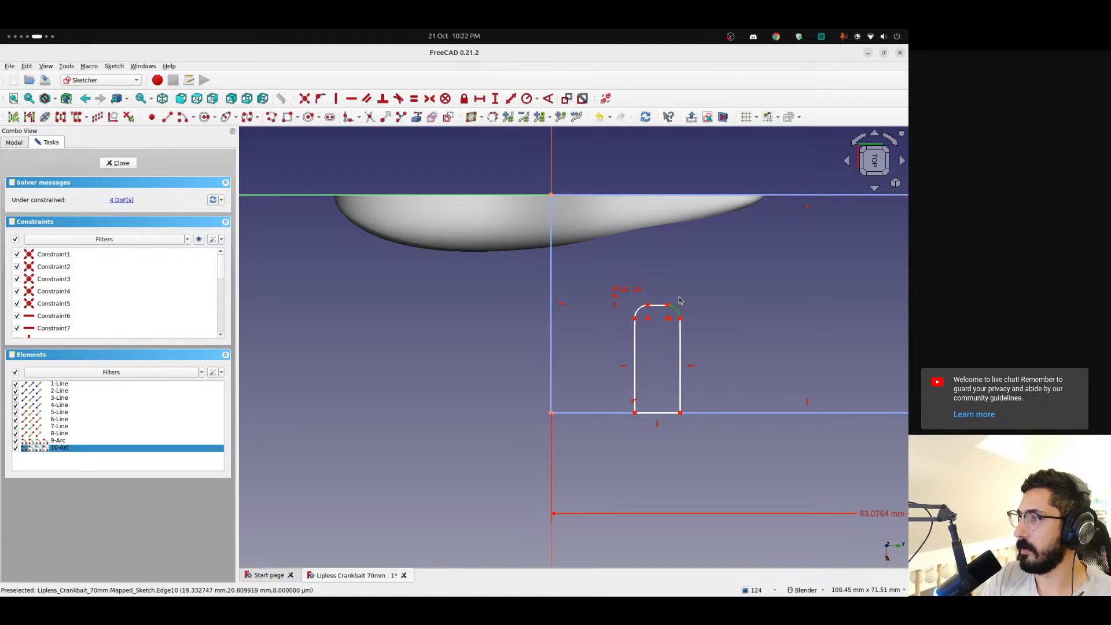
pyautogui.click(537, 99)
pyautogui.click(555, 111)
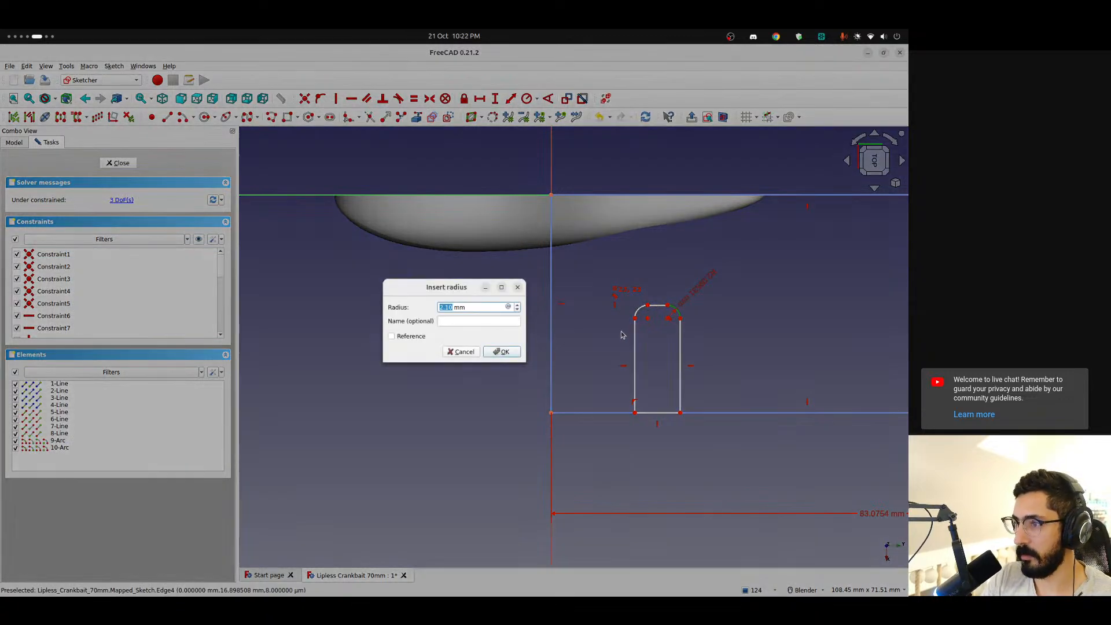
pyautogui.write('1')
pyautogui.press('Return')
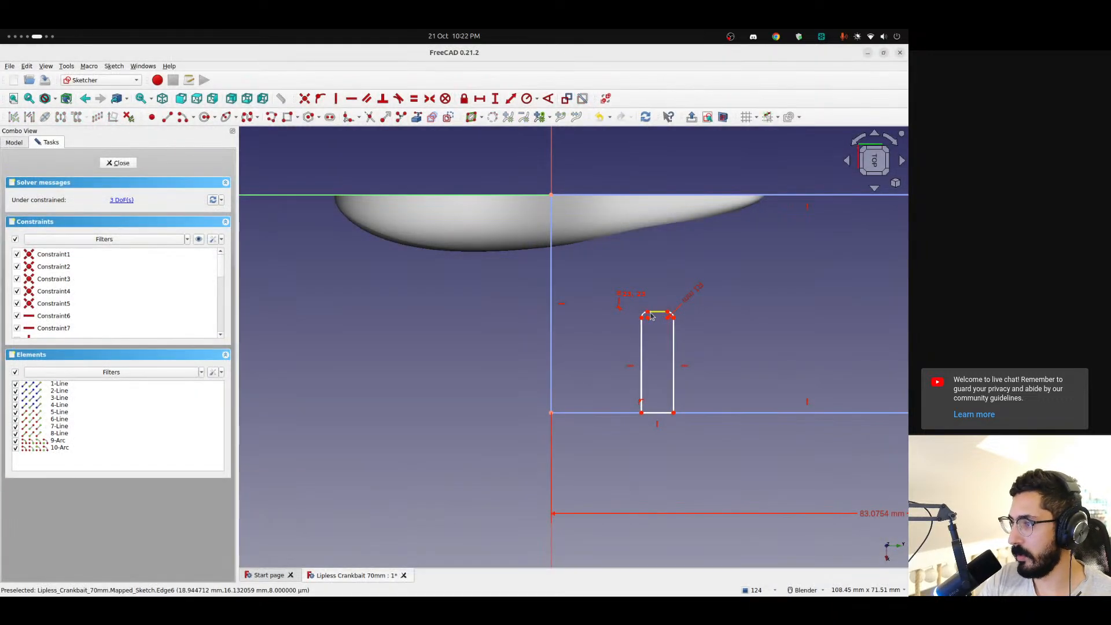
pyautogui.keyDown('shift'); pyautogui.moveTo(701, 345); pyautogui.dragTo(491, 358, button='middle'); pyautogui.keyUp('shift')
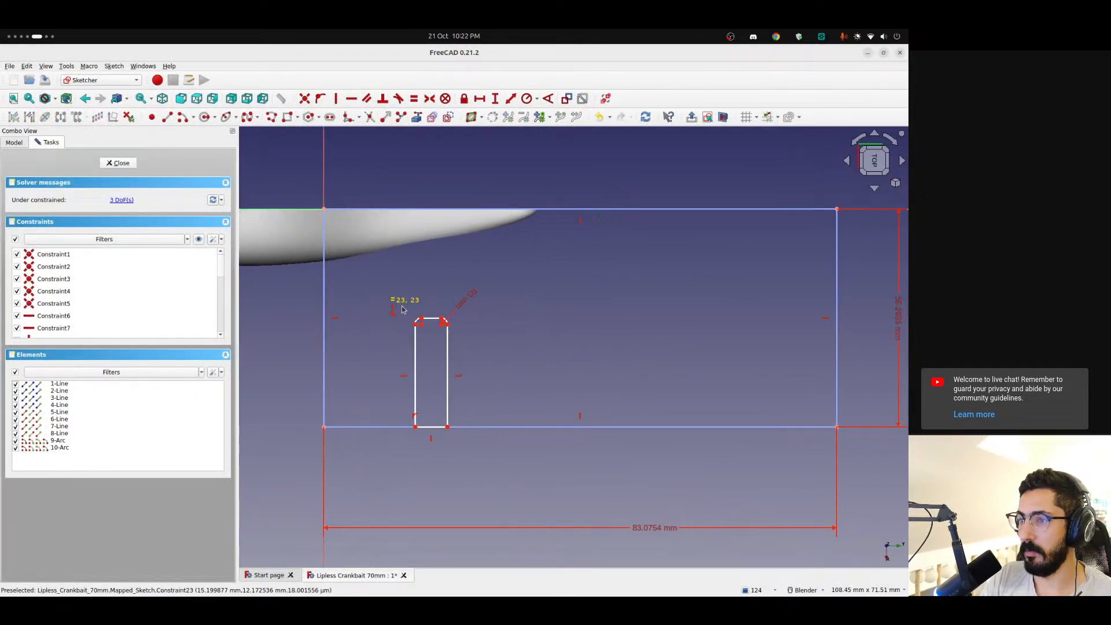
# Sketch a second closed rectangle about 5.7 mm wide beside the first, on the boundary's lower edge and level with its top
pyautogui.press('g')
pyautogui.press('l')
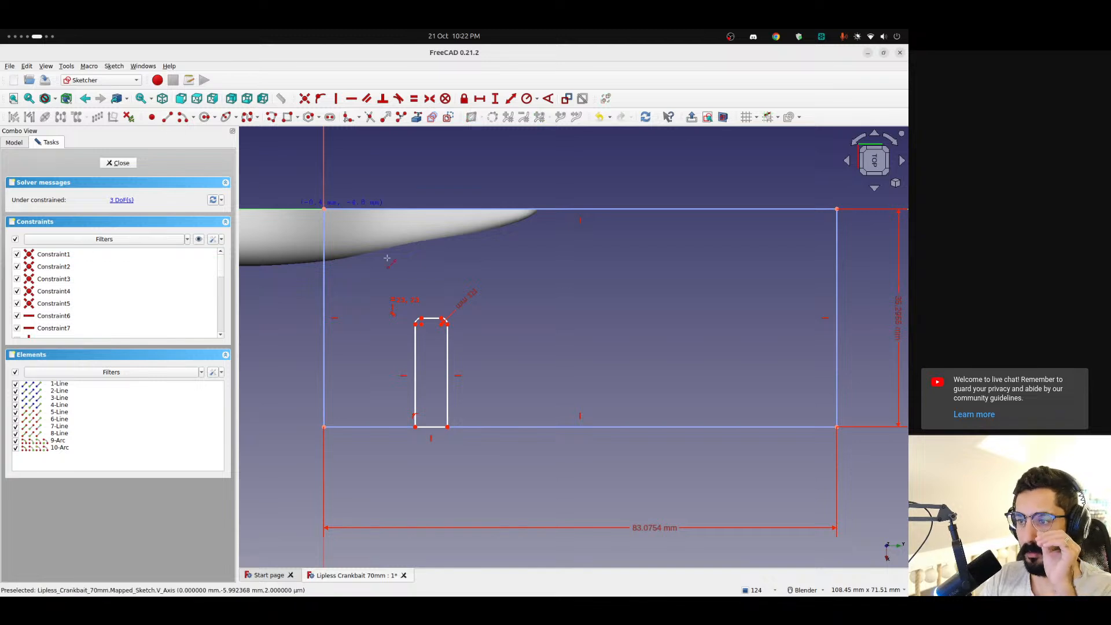
pyautogui.click(481, 427)
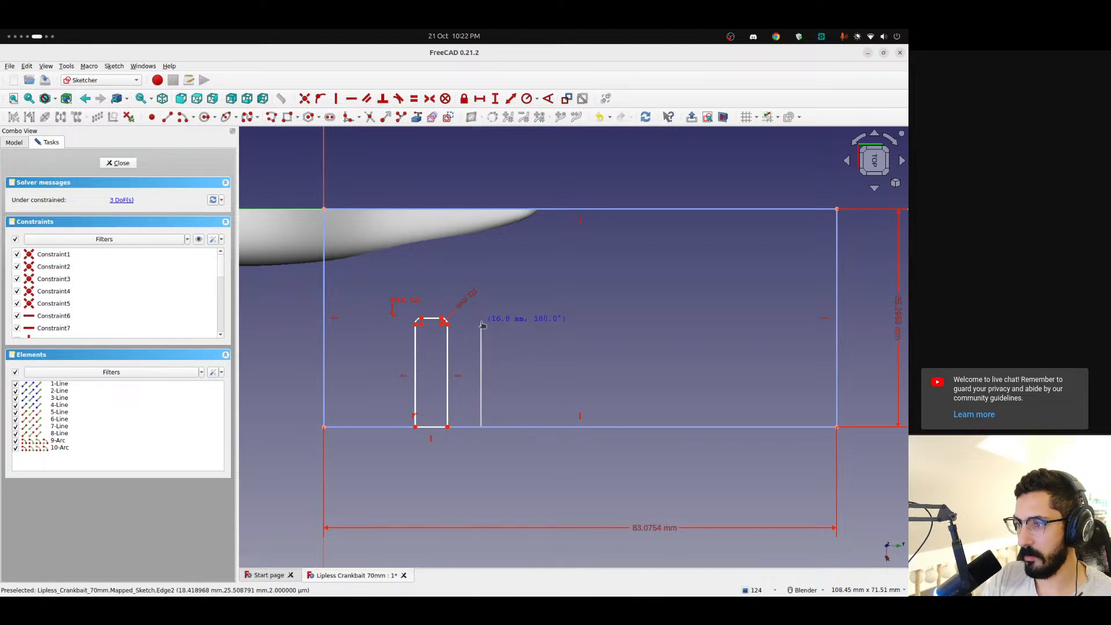
pyautogui.click(482, 322)
pyautogui.click(517, 322)
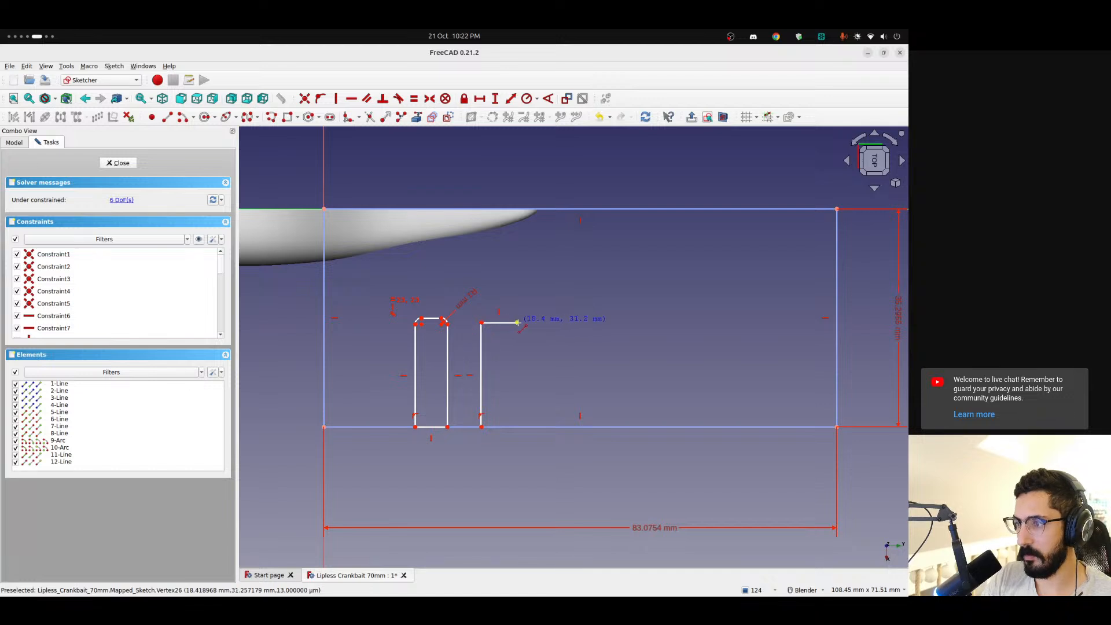
pyautogui.click(516, 427)
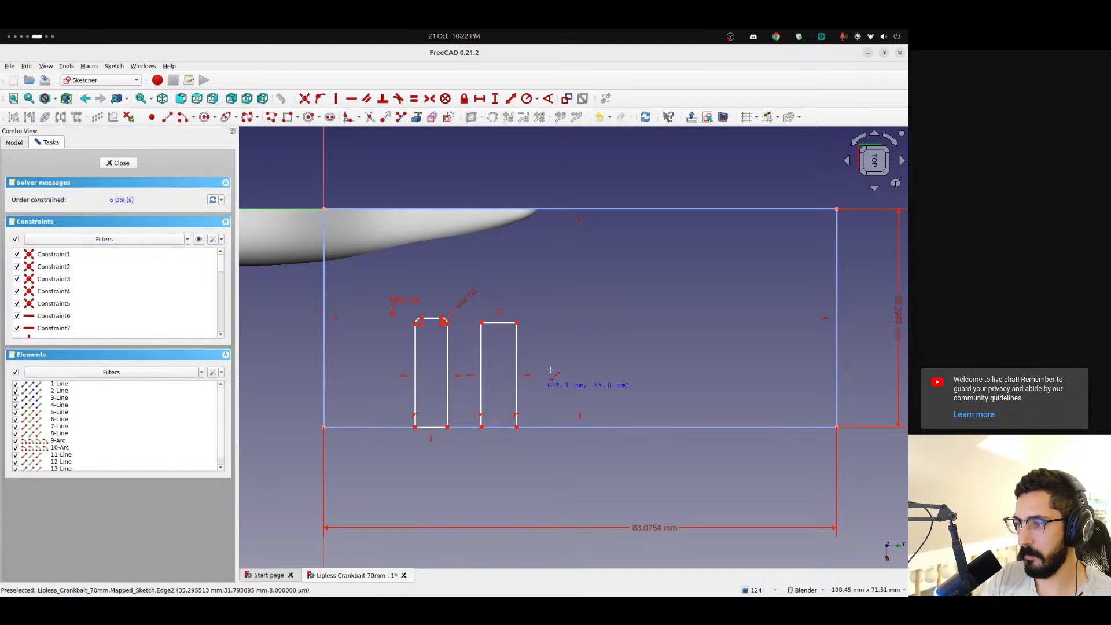
pyautogui.moveTo(500, 324); pyautogui.dragTo(498, 319)
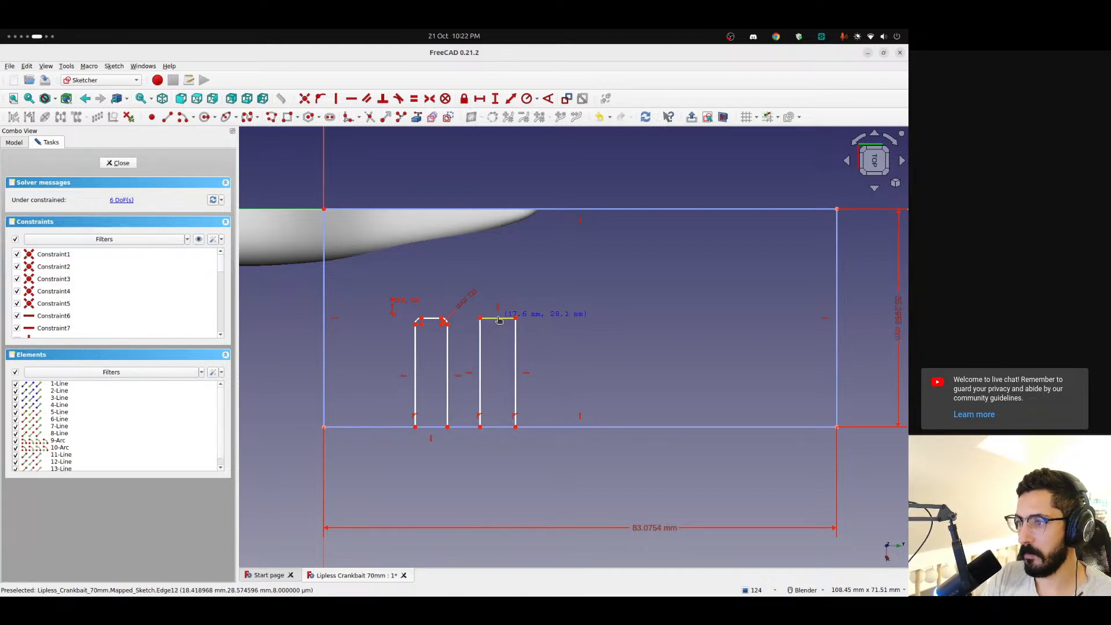
pyautogui.click(166, 119)
pyautogui.click(481, 427)
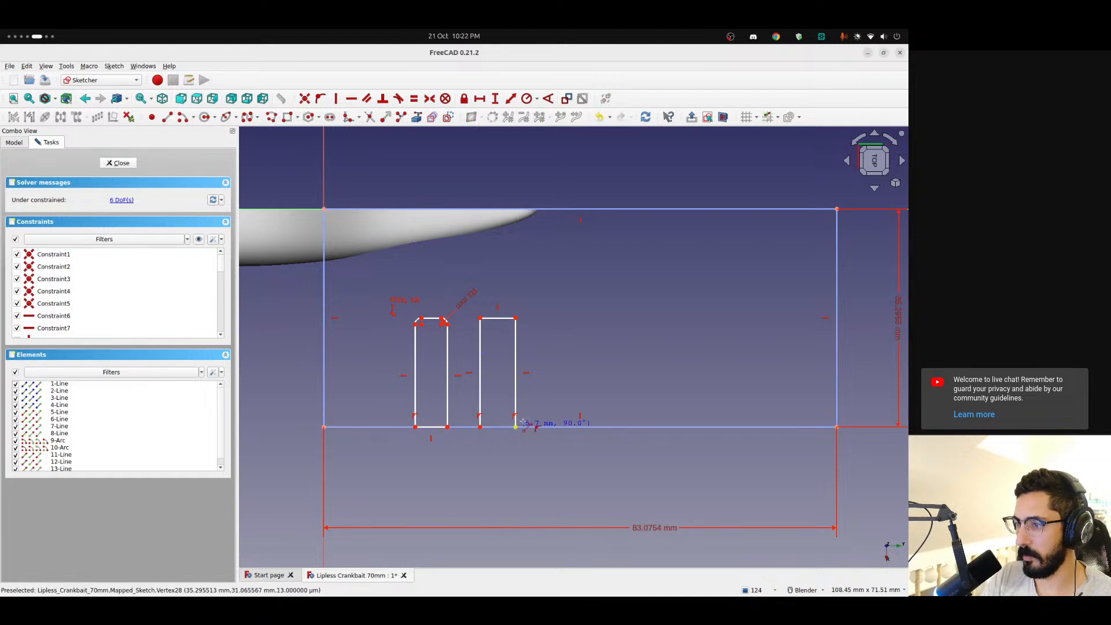
# Sketch the sides and top of a third rectangle about 5 mm wide beside the second, level with the others
pyautogui.click(549, 427)
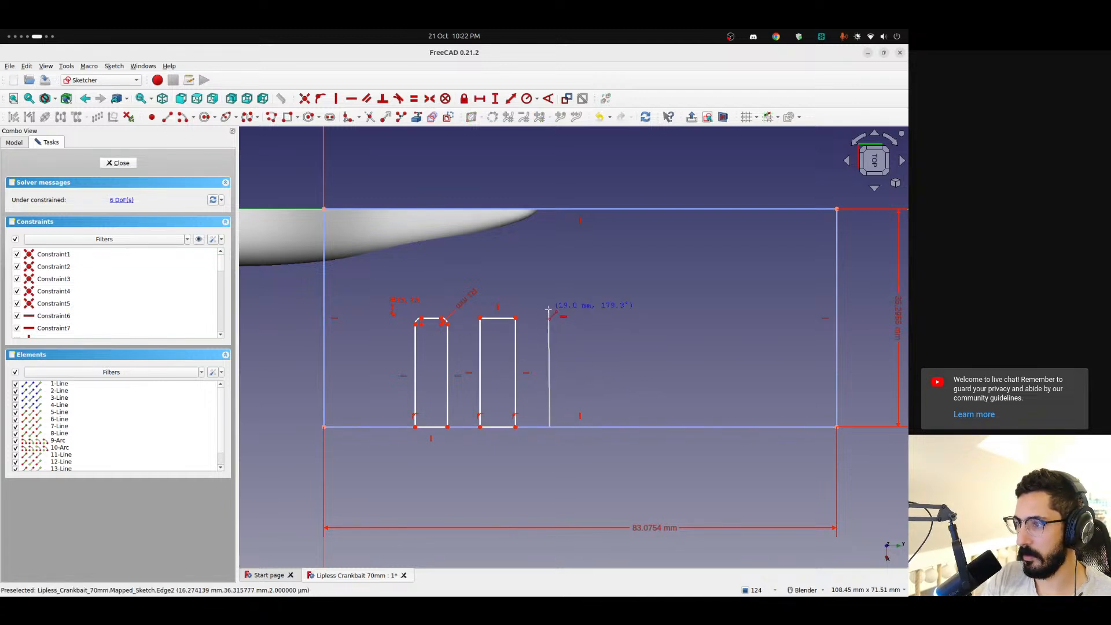
pyautogui.click(549, 328)
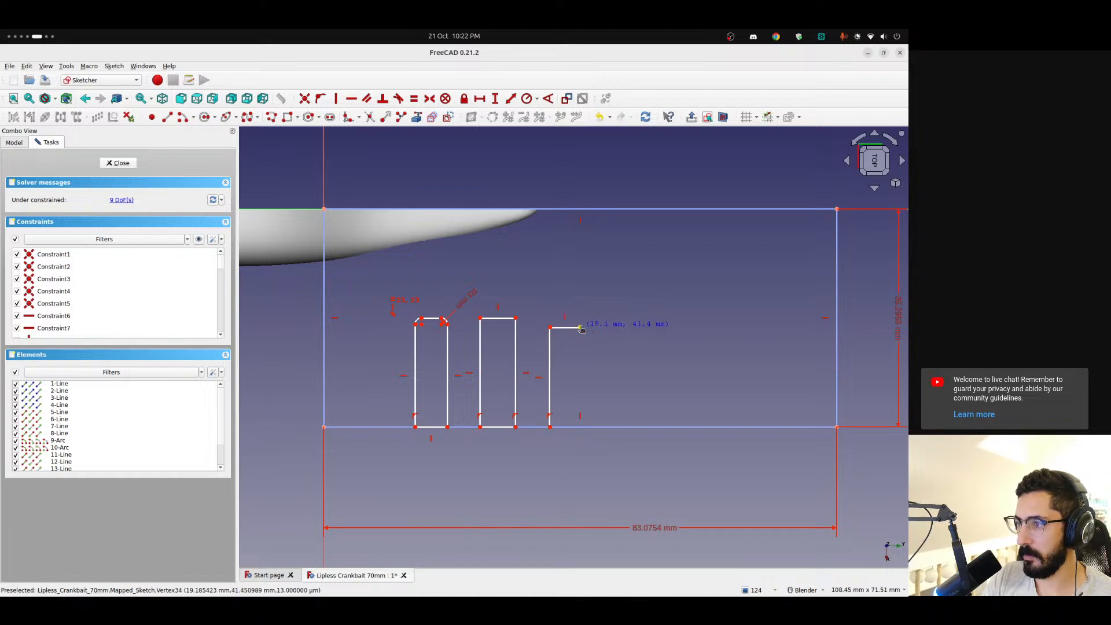
pyautogui.click(580, 426)
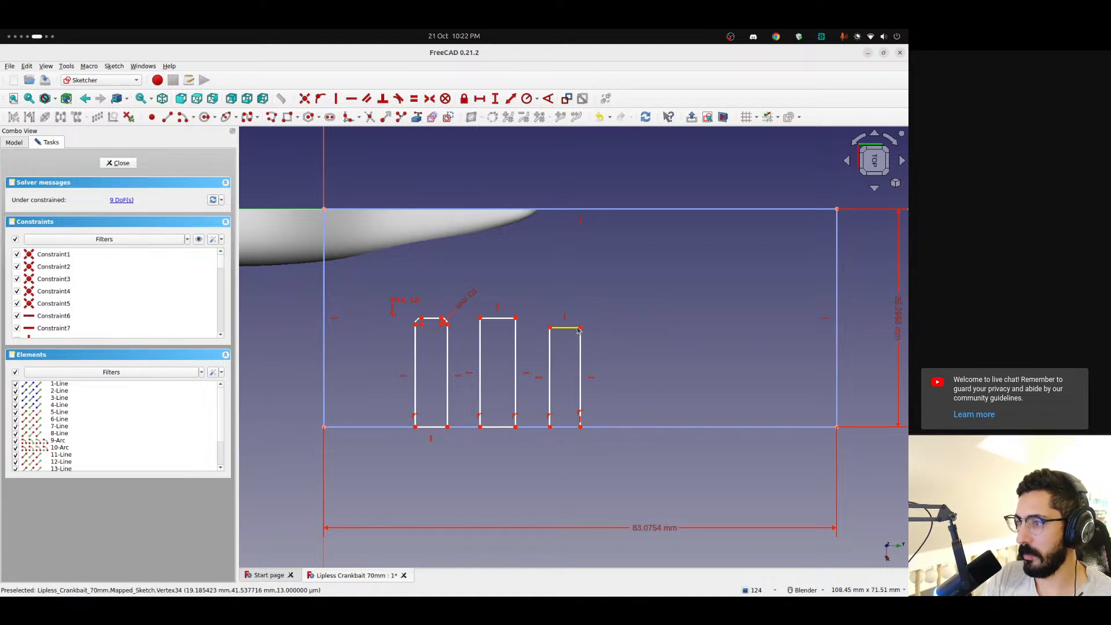
pyautogui.moveTo(578, 328); pyautogui.dragTo(575, 318)
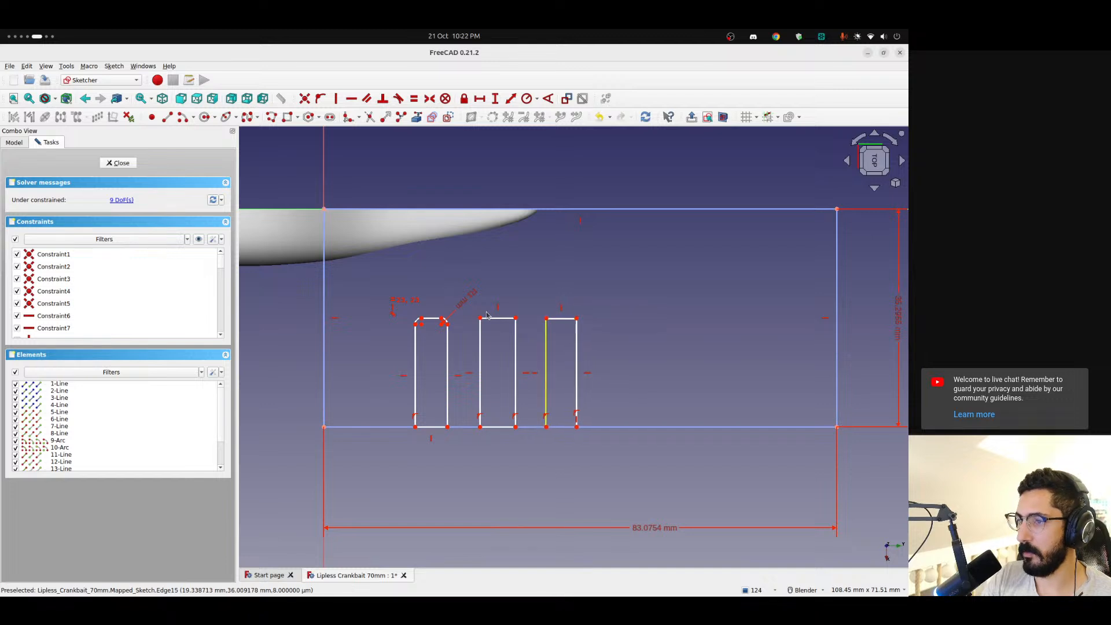
# Sketch the sides and top of another rectangle, about 5 mm wide and 18 mm tall, near the boundary's far end
pyautogui.click(182, 118)
pyautogui.click(780, 426)
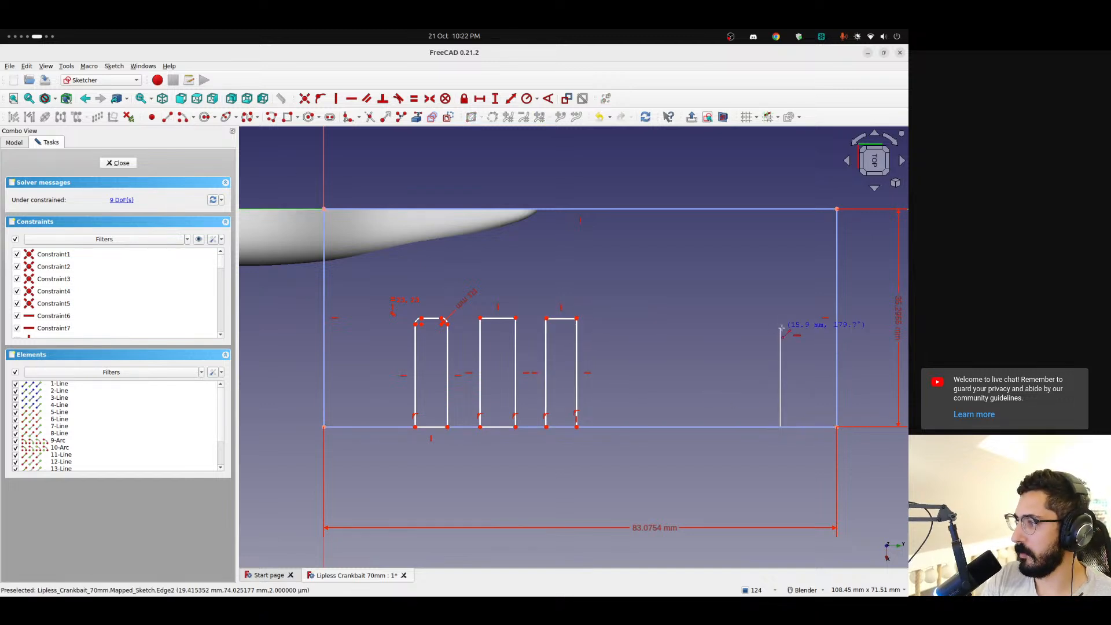
pyautogui.click(780, 315)
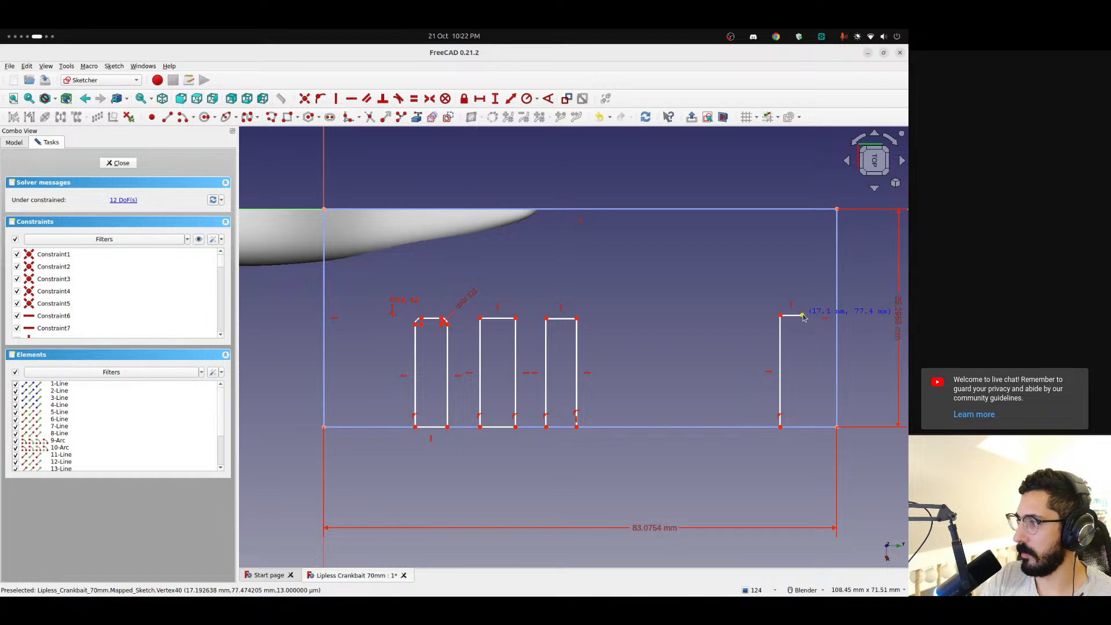
pyautogui.click(802, 315)
pyautogui.click(803, 427)
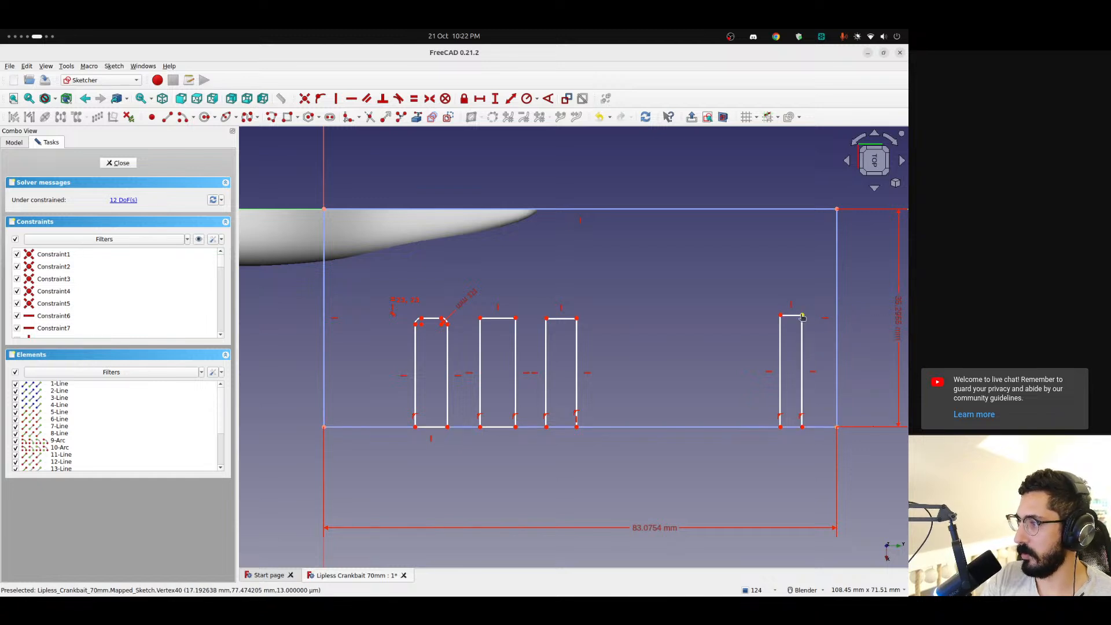
pyautogui.moveTo(803, 317); pyautogui.dragTo(810, 316)
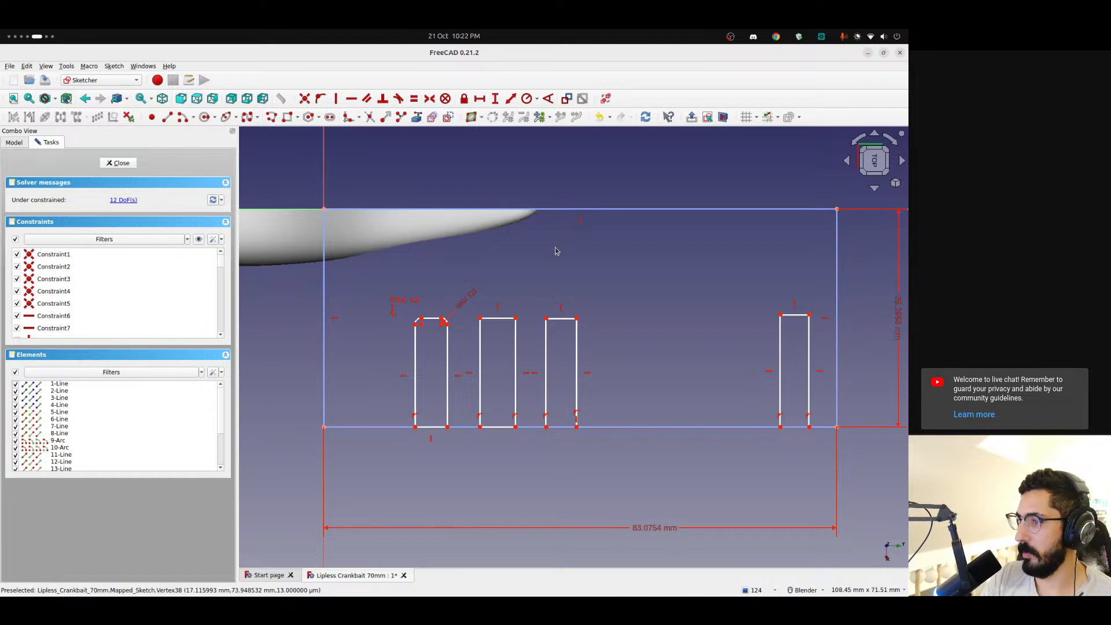
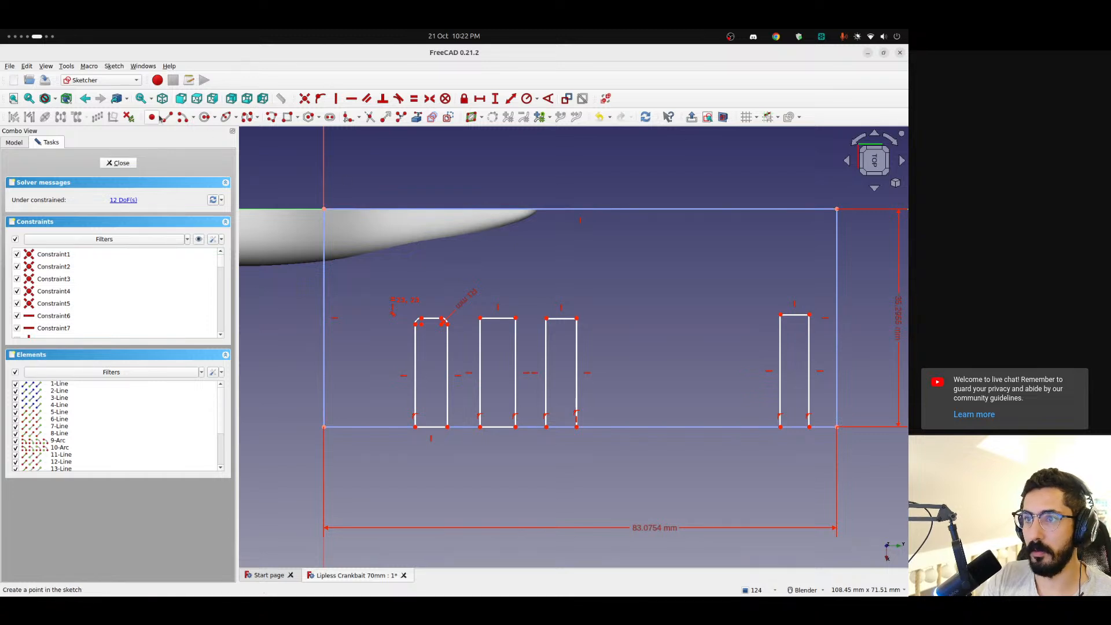
# Close the far-end rectangle with a bottom line, then leave the sketch and check the mapped cuts on the lure from the right side
pyautogui.click(160, 118)
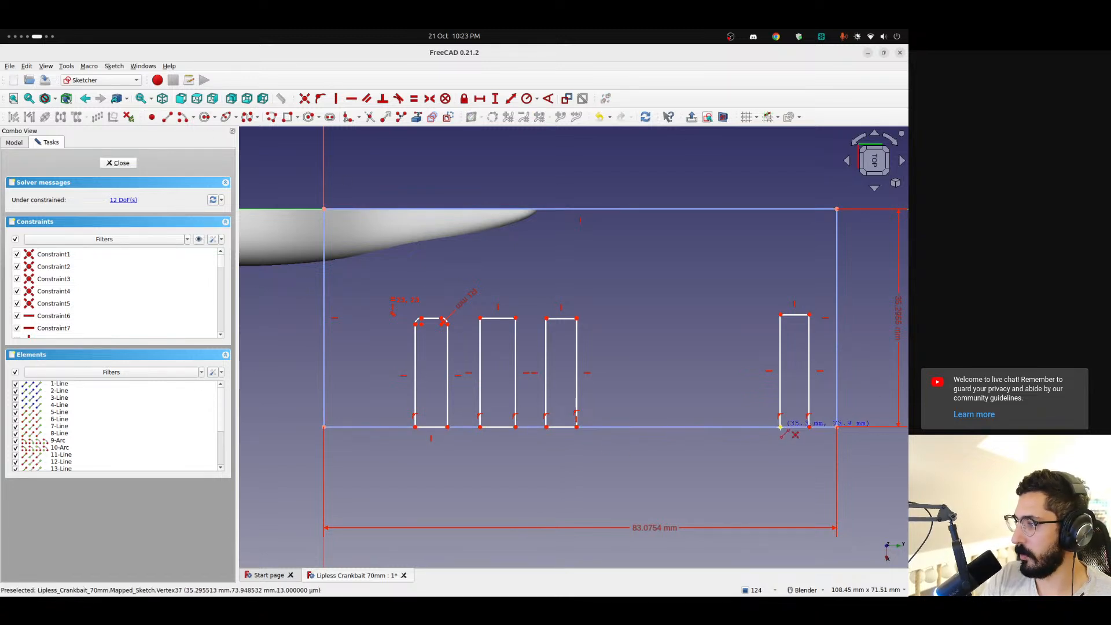
pyautogui.press('Escape')
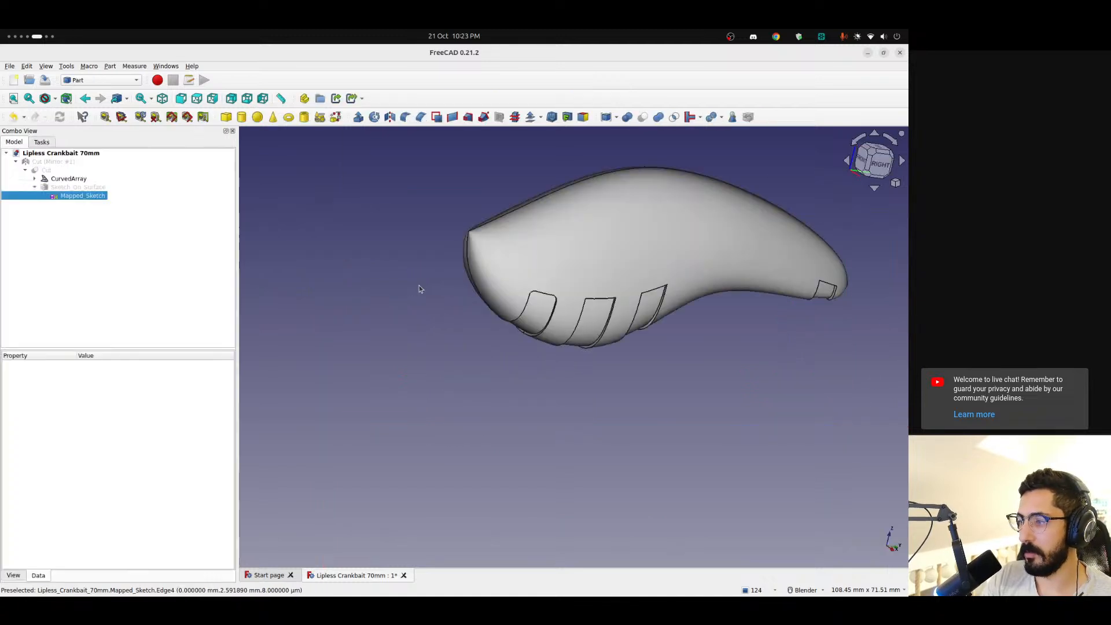
pyautogui.moveTo(605, 234); pyautogui.dragTo(664, 267, button='middle')
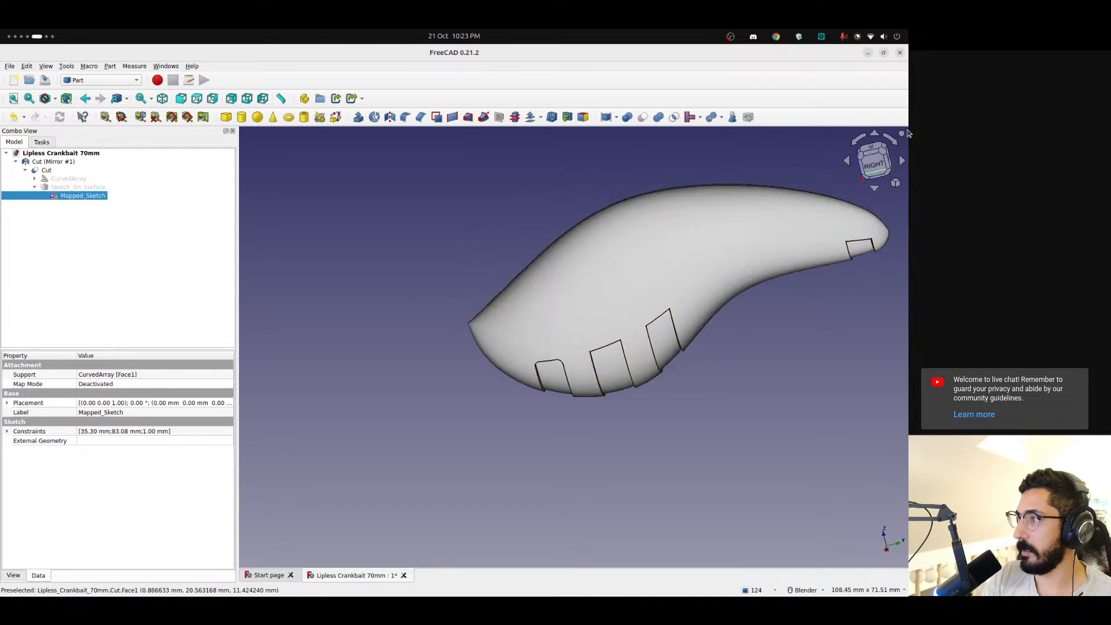
pyautogui.click(869, 164)
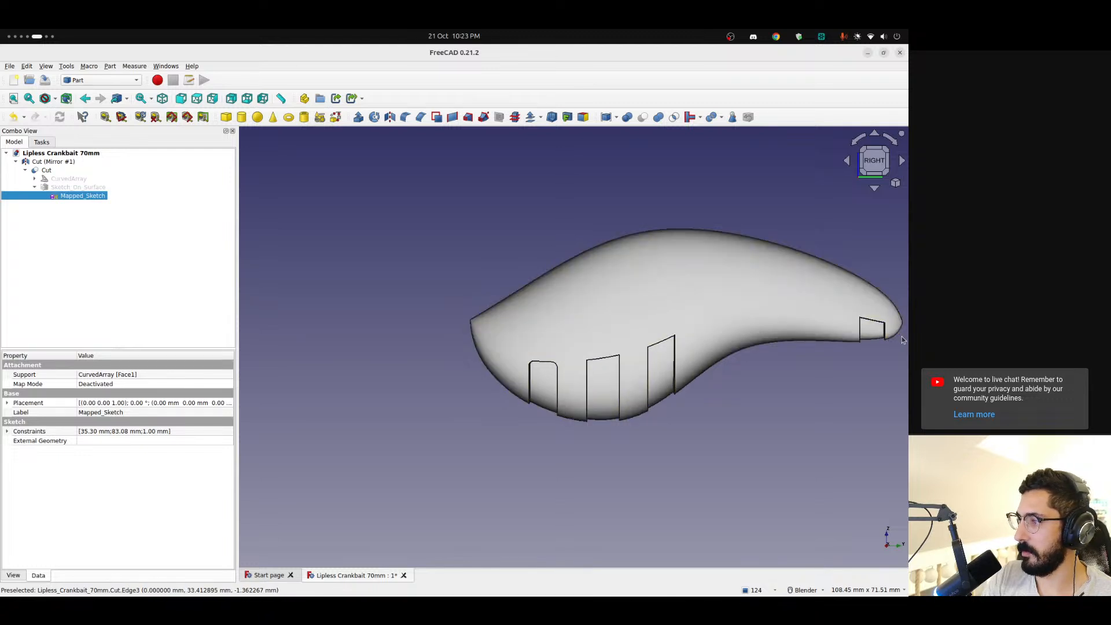
pyautogui.moveTo(607, 349)
pyautogui.mouseDown(button='middle')
pyautogui.moveTo(841, 220)
pyautogui.moveTo(891, 334)
pyautogui.moveTo(627, 320)
pyautogui.moveTo(590, 226)
pyautogui.moveTo(593, 203)
pyautogui.moveTo(609, 330)
pyautogui.mouseUp(button='middle')
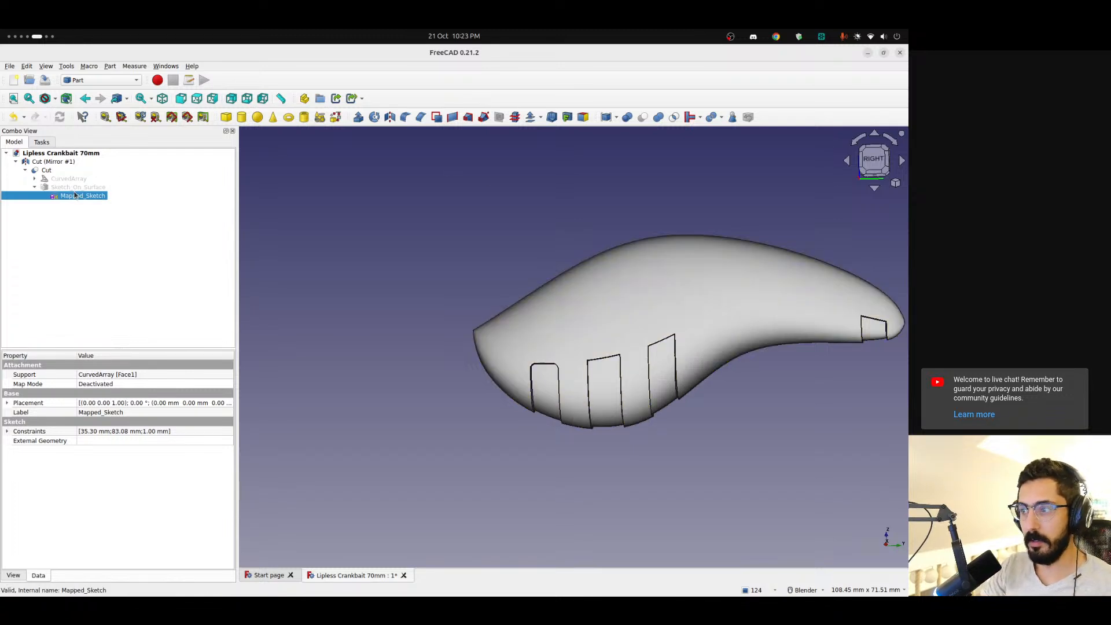
# Reopen the mapped sketch in a horizontal orientation and fillet both top corners of the second rectangle
pyautogui.doubleClick(75, 196)
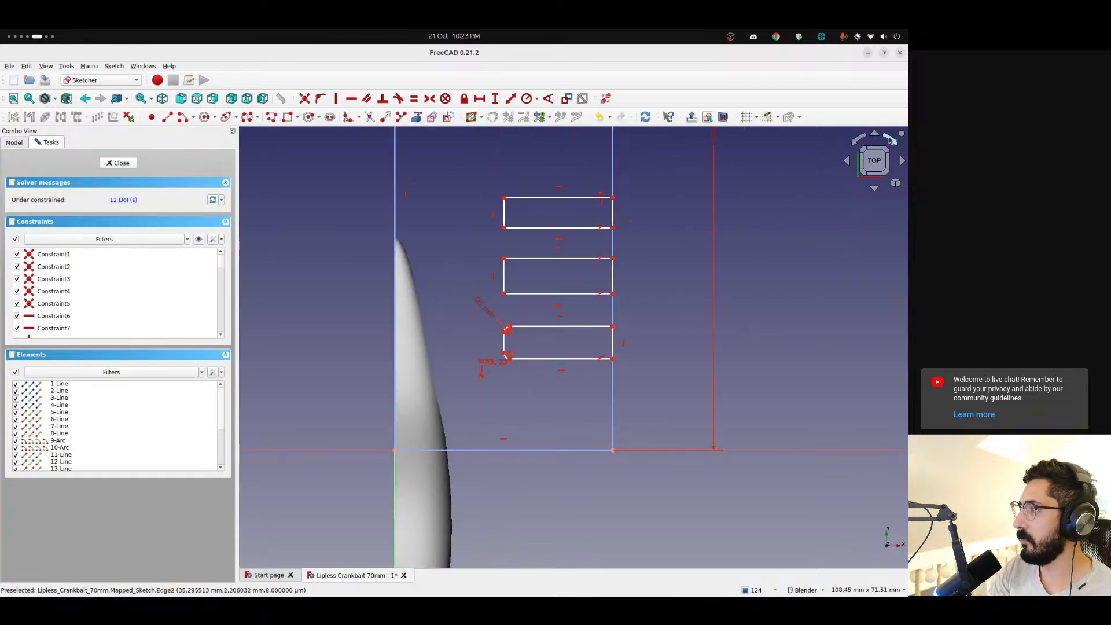
pyautogui.click(889, 139)
pyautogui.scroll(3, 361, 306)
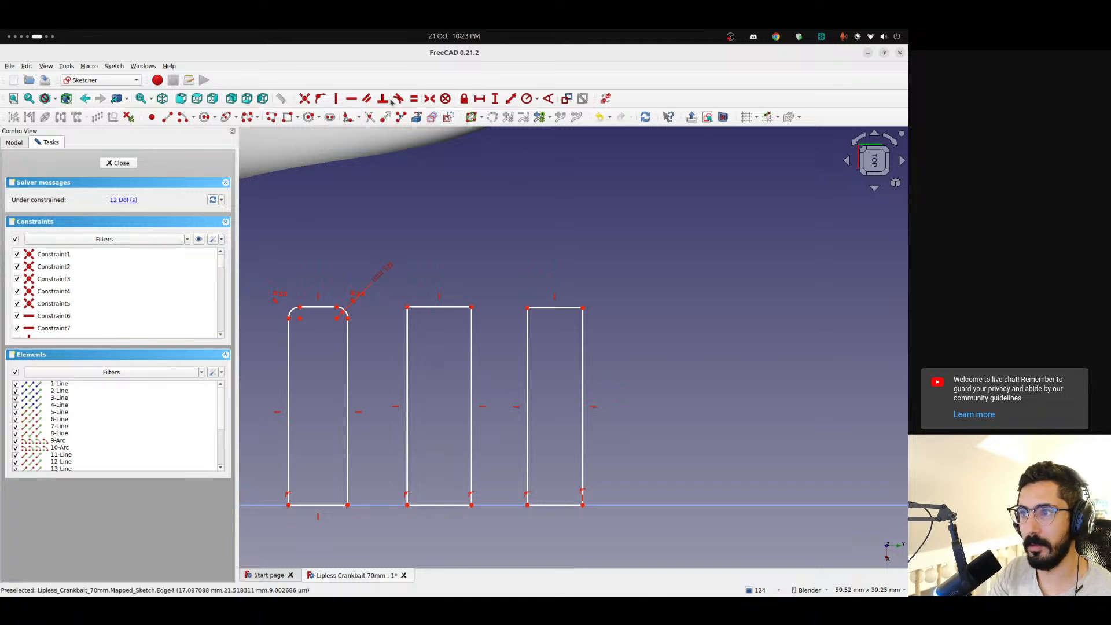
pyautogui.click(406, 316)
pyautogui.click(417, 307)
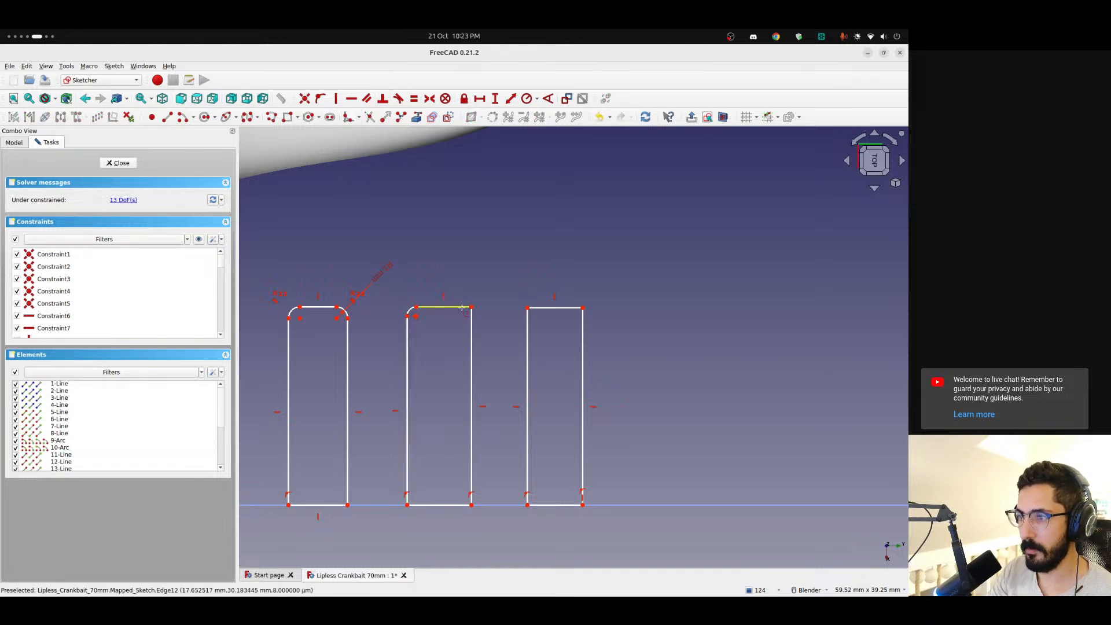
pyautogui.click(460, 307)
pyautogui.click(470, 316)
# Fillet both top corners of the third rectangle and of the far-end rectangle
pyautogui.click(527, 322)
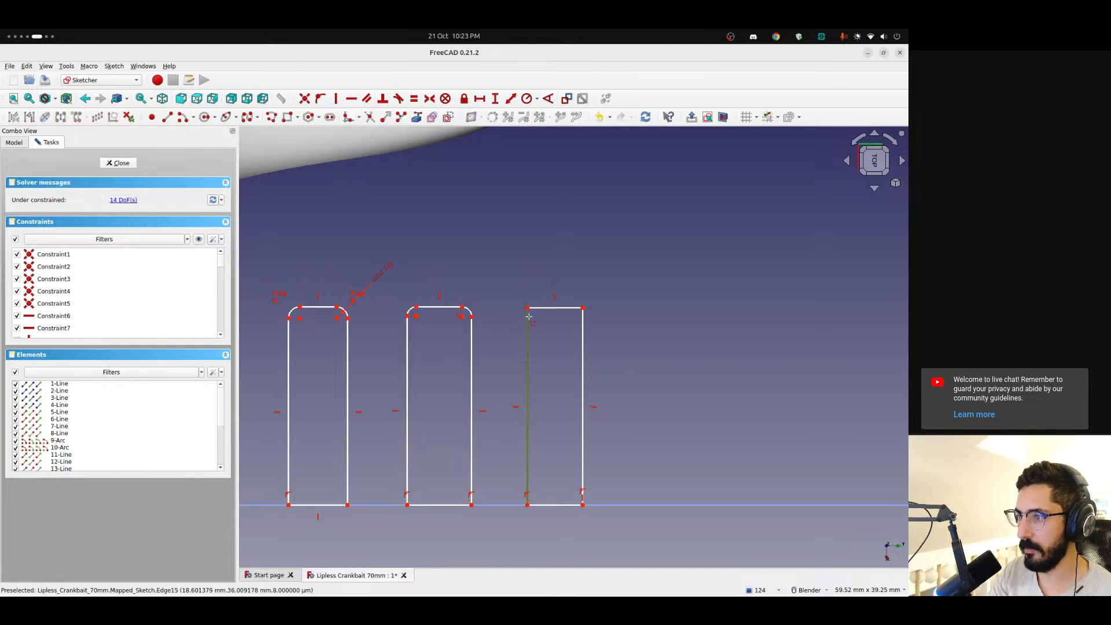
pyautogui.click(537, 309)
pyautogui.click(573, 308)
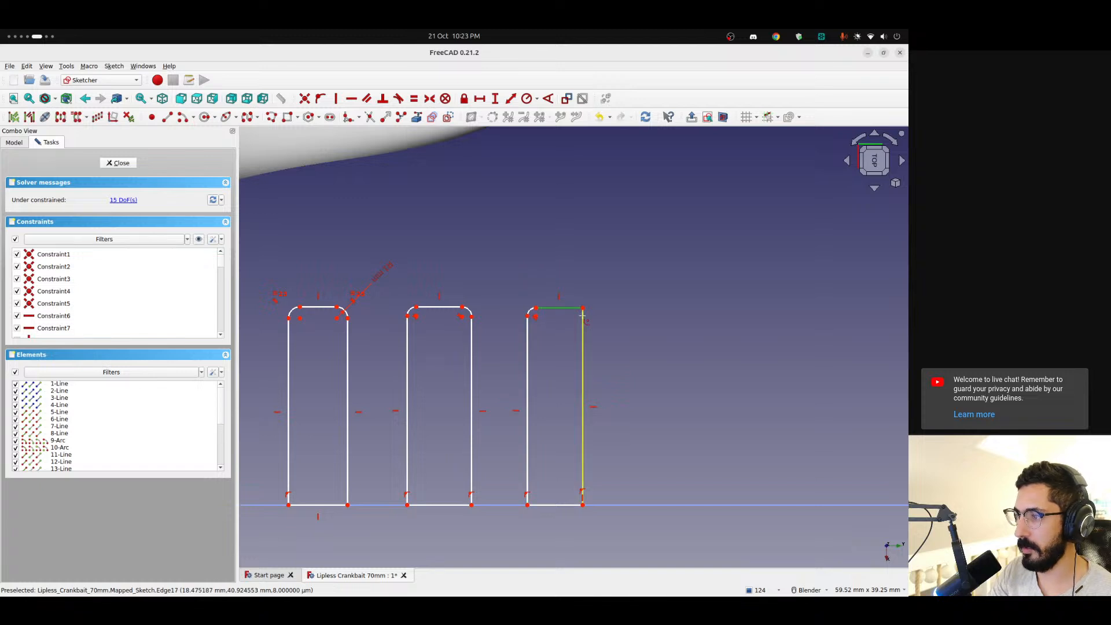
pyautogui.click(582, 320)
pyautogui.scroll(-4, 656, 295)
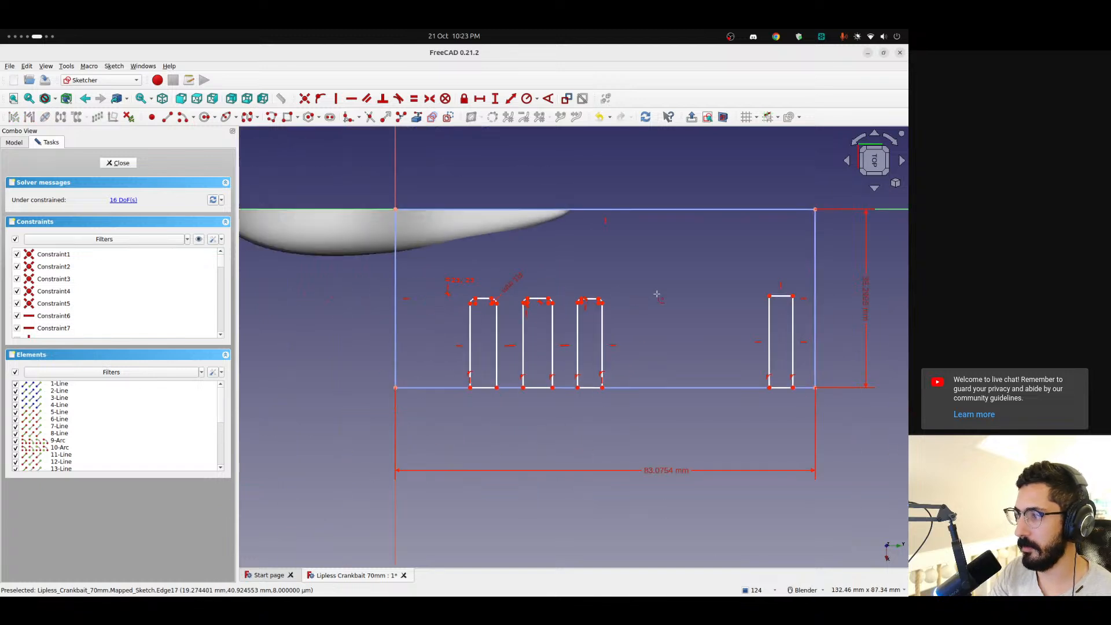
pyautogui.click(776, 297)
pyautogui.click(787, 296)
pyautogui.click(792, 301)
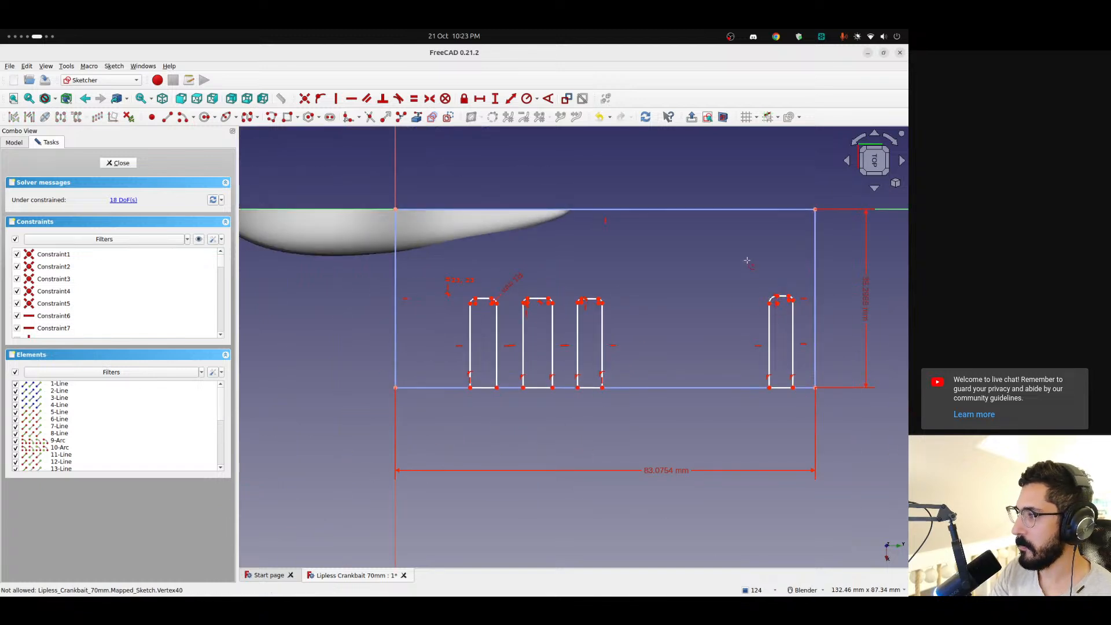
# Constrain the new corner arcs to the same radius as the first rectangle's dimensioned arc
pyautogui.scroll(5, 501, 291)
pyautogui.click(485, 321)
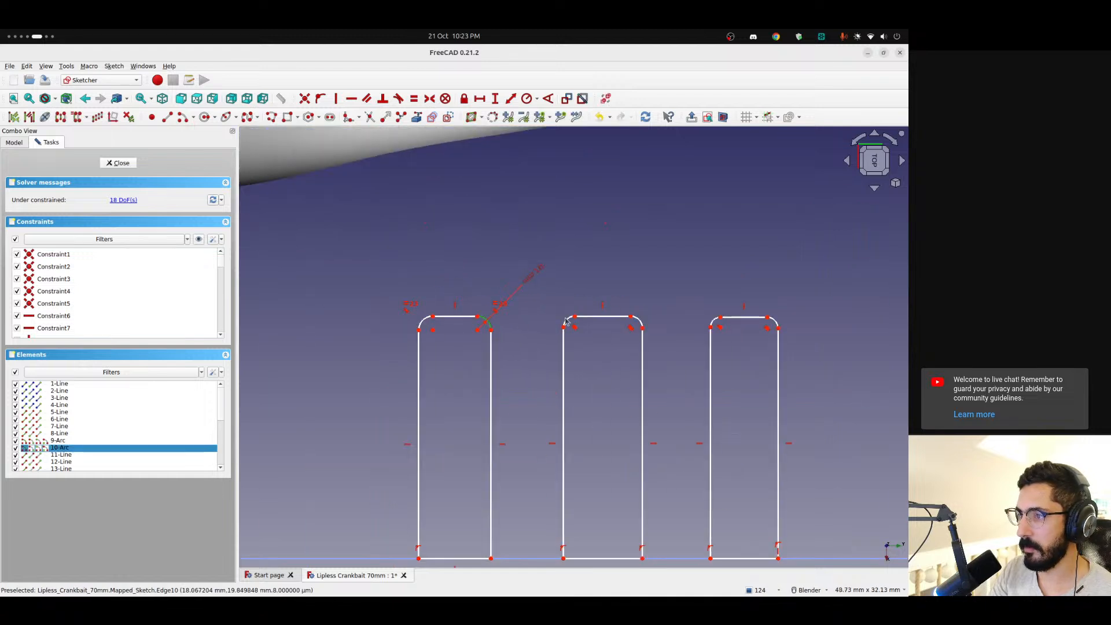
pyautogui.click(776, 321)
pyautogui.keyDown('shift'); pyautogui.moveTo(774, 267); pyautogui.dragTo(239, 281, button='middle'); pyautogui.keyUp('shift')
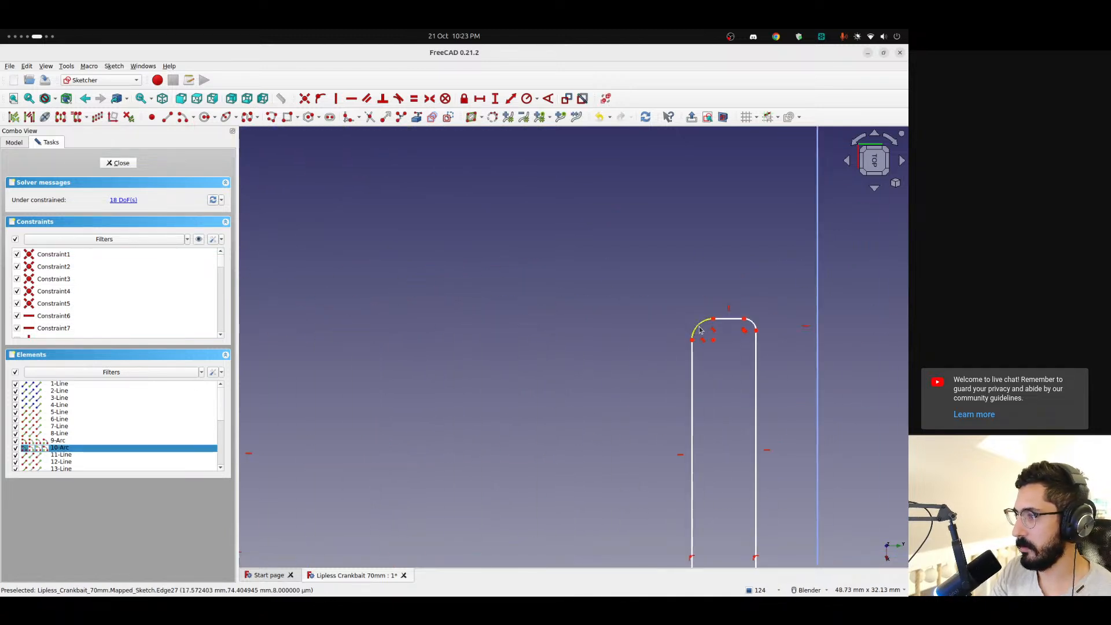
pyautogui.click(414, 98)
# Constrain the straight top edges of all four rounded rectangles to equal length
pyautogui.scroll(-5, 522, 309)
pyautogui.moveTo(523, 309)
pyautogui.keyDown('shift'); pyautogui.mouseDown(button='middle')
pyautogui.moveTo(620, 292)
pyautogui.moveTo(622, 302)
pyautogui.mouseUp(button='middle'); pyautogui.keyUp('shift')
pyautogui.scroll(4, 461, 322)
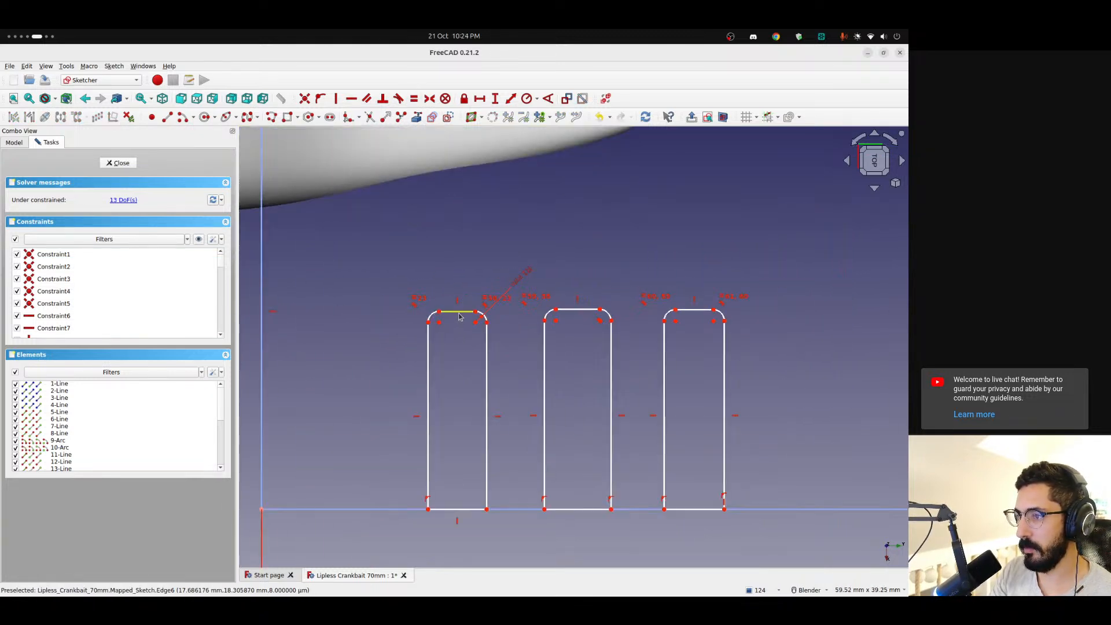
pyautogui.click(459, 314)
pyautogui.click(579, 310)
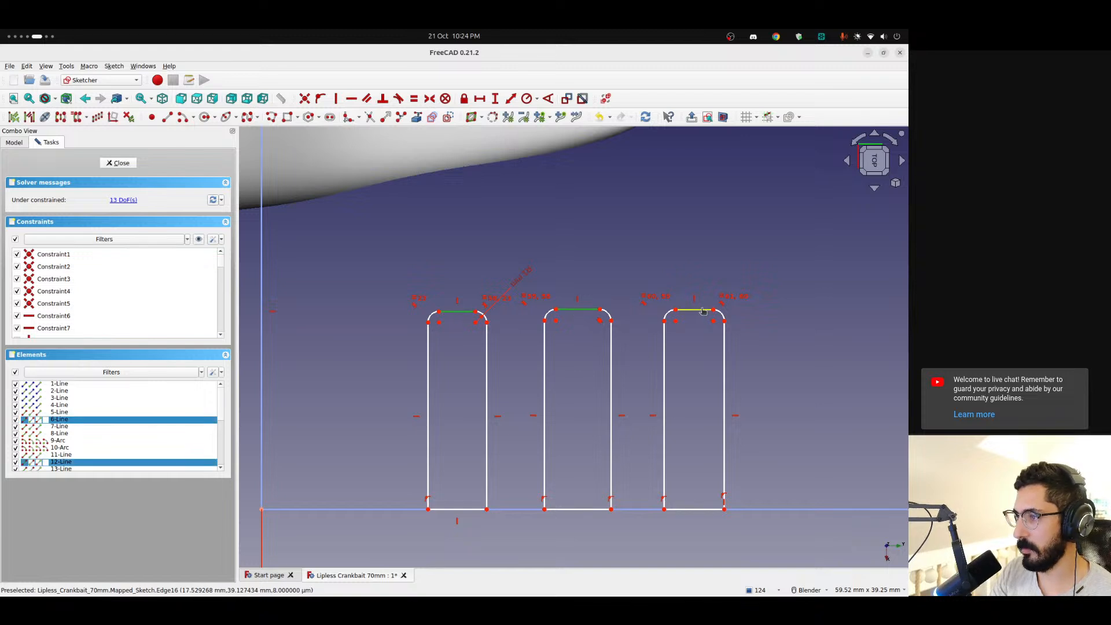
pyautogui.click(702, 311)
pyautogui.keyDown('shift'); pyautogui.moveTo(703, 311); pyautogui.dragTo(300, 328, button='middle'); pyautogui.keyUp('shift')
pyautogui.scroll(-1, 300, 328)
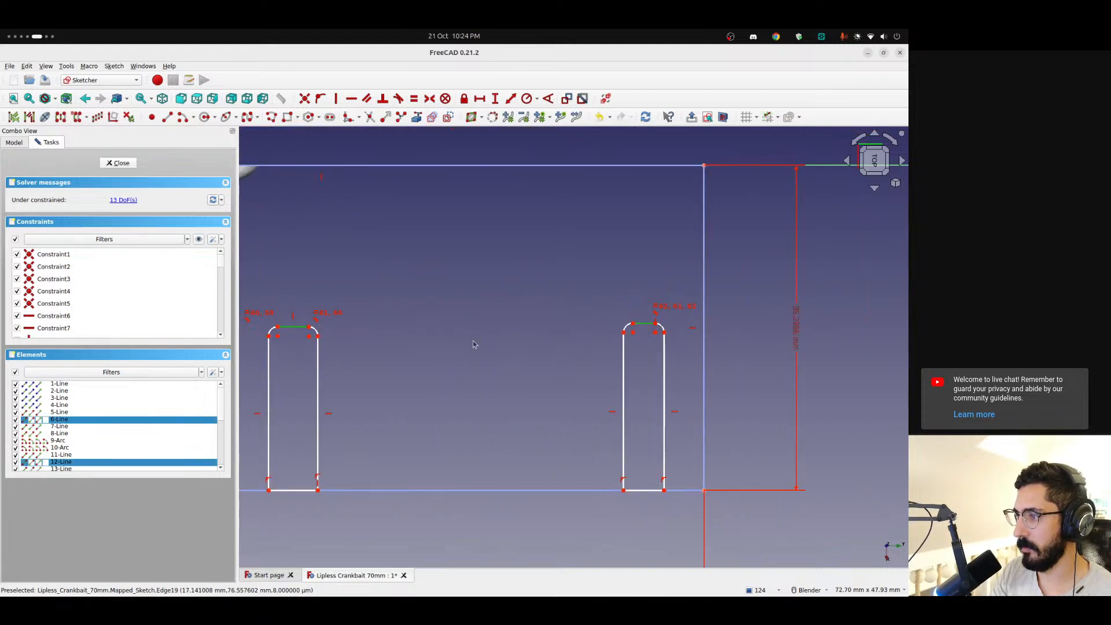
pyautogui.scroll(-1, 385, 334)
pyautogui.keyDown('shift'); pyautogui.moveTo(385, 335); pyautogui.dragTo(591, 315, button='middle'); pyautogui.keyUp('shift')
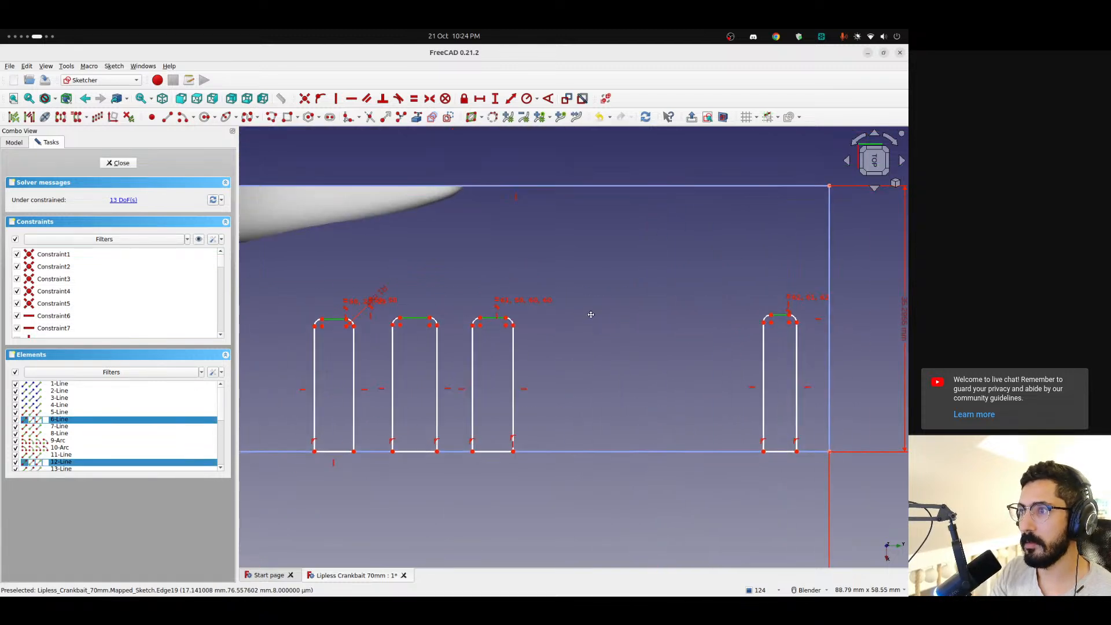
pyautogui.click(413, 99)
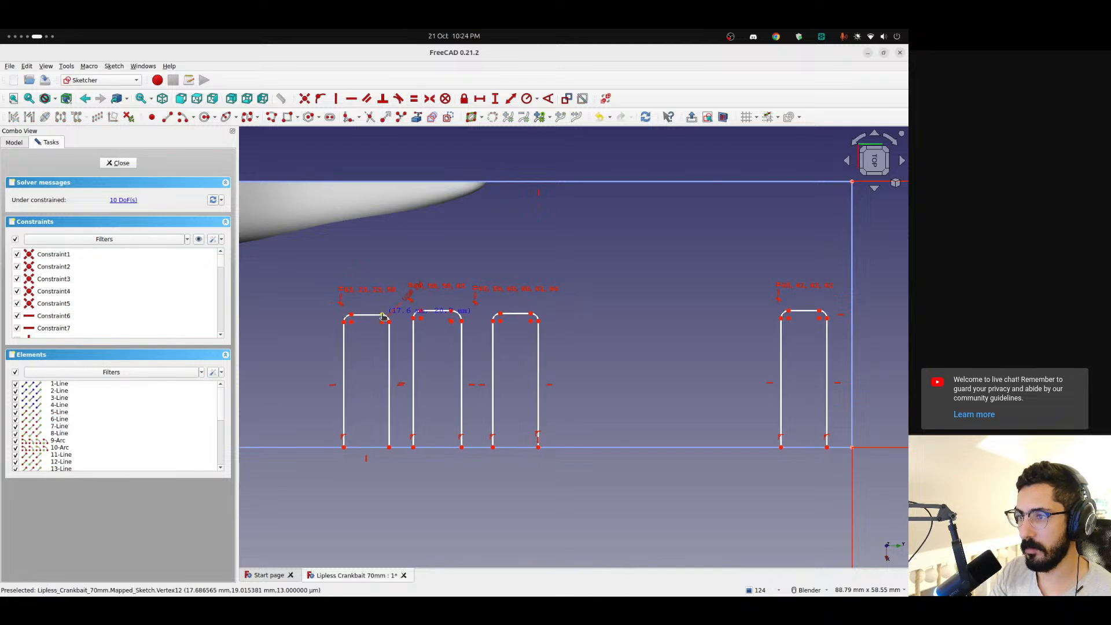
# Shift the first rectangle's top edge and try to constrain both vertical sides of all four rectangles to equal length
pyautogui.moveTo(383, 317); pyautogui.dragTo(363, 311)
pyautogui.click(333, 351)
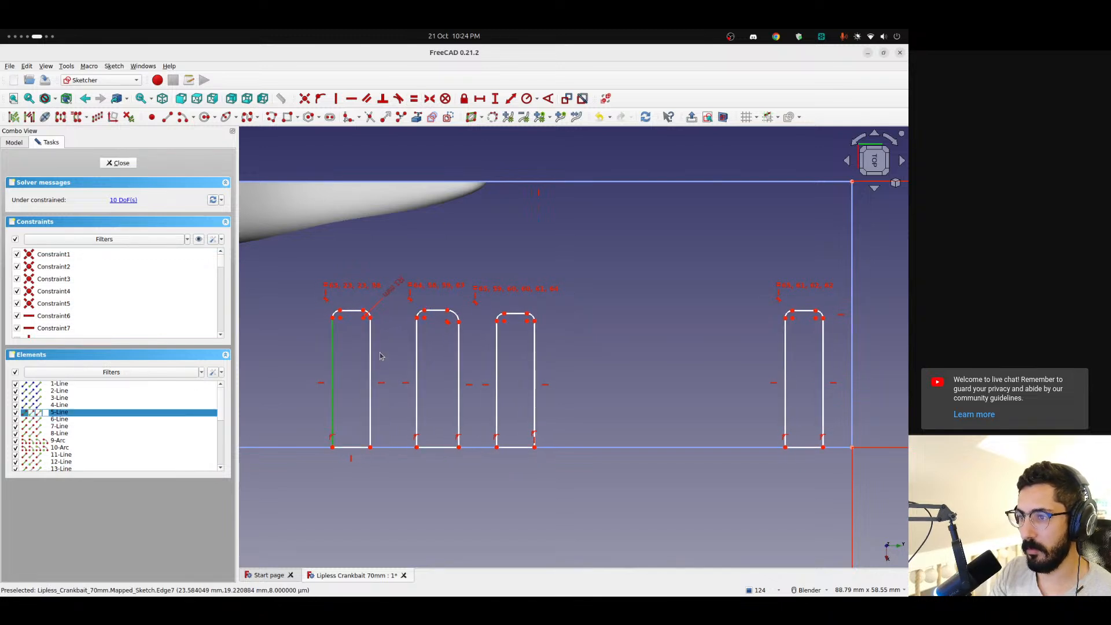
pyautogui.click(371, 354)
pyautogui.click(417, 355)
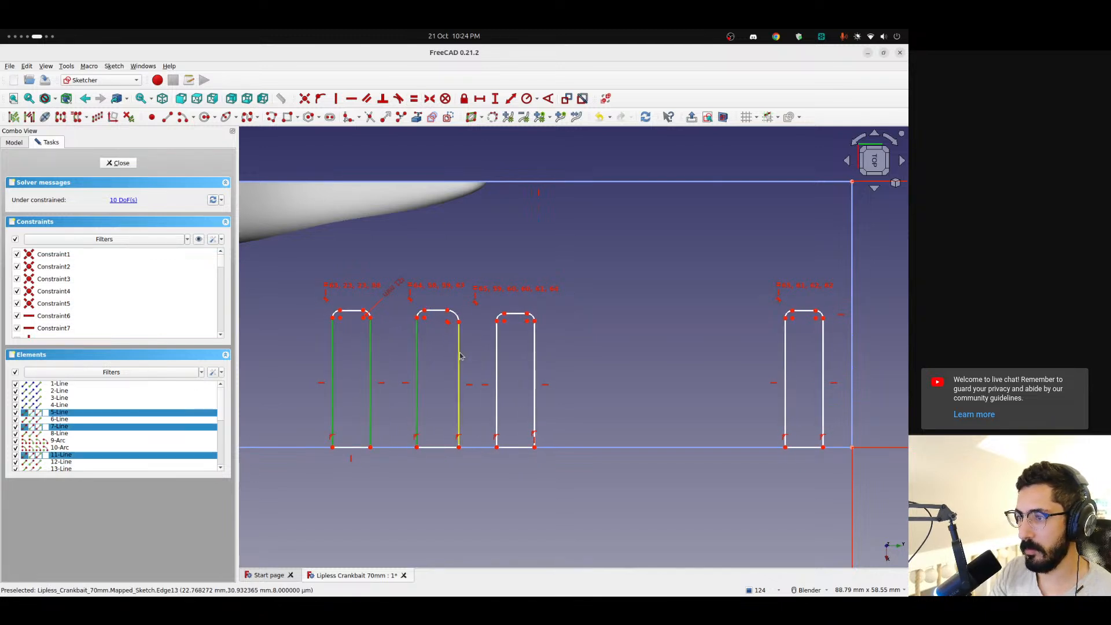
pyautogui.click(460, 355)
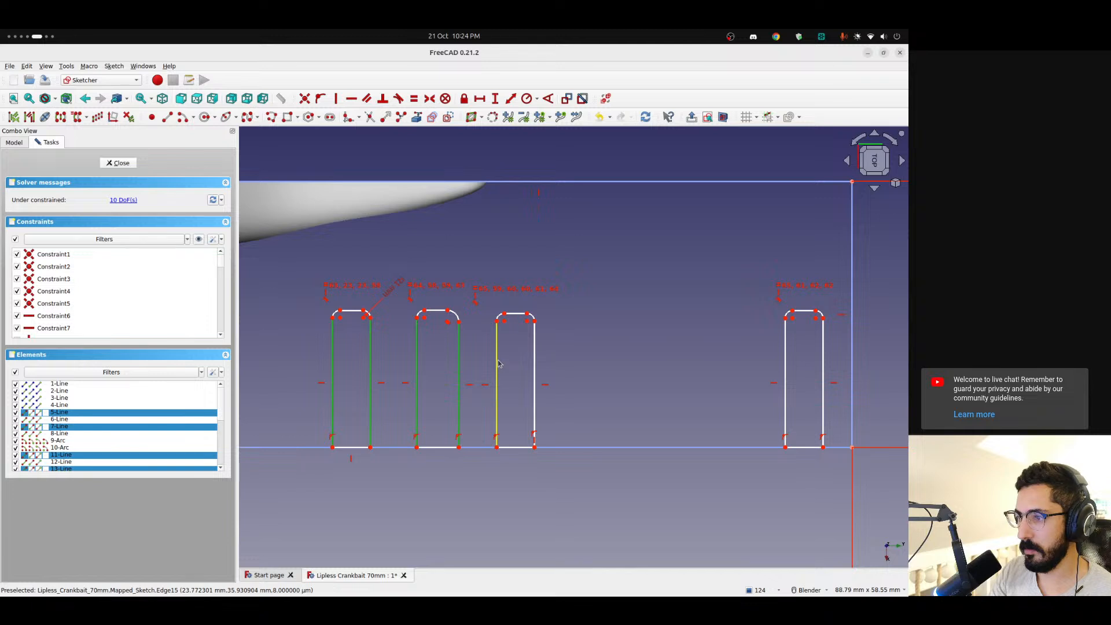
pyautogui.click(786, 360)
pyautogui.click(823, 361)
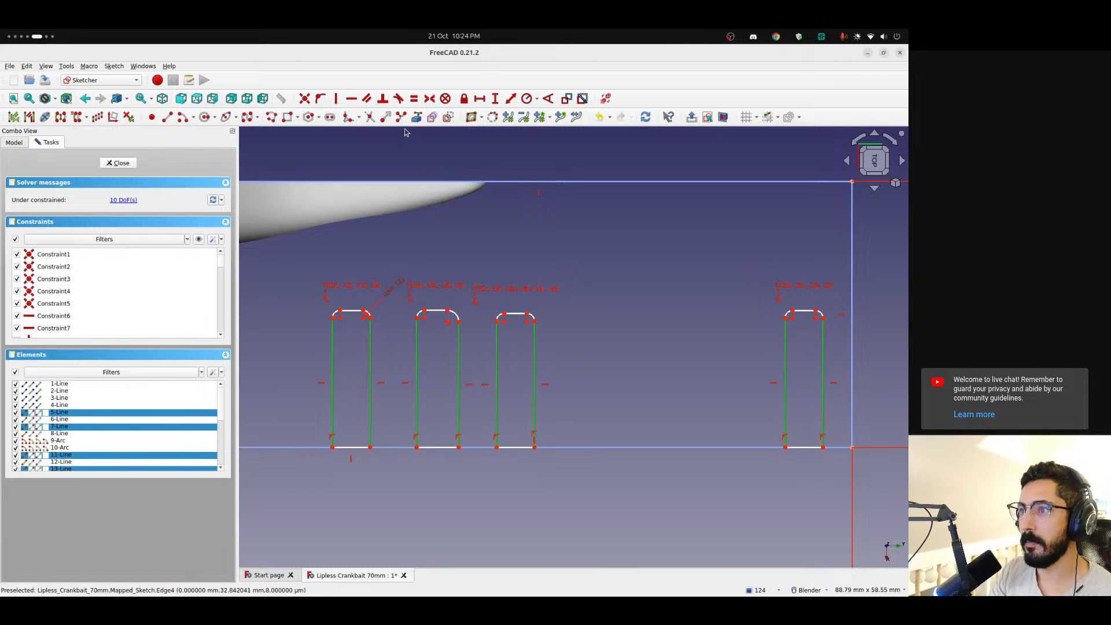
pyautogui.click(415, 99)
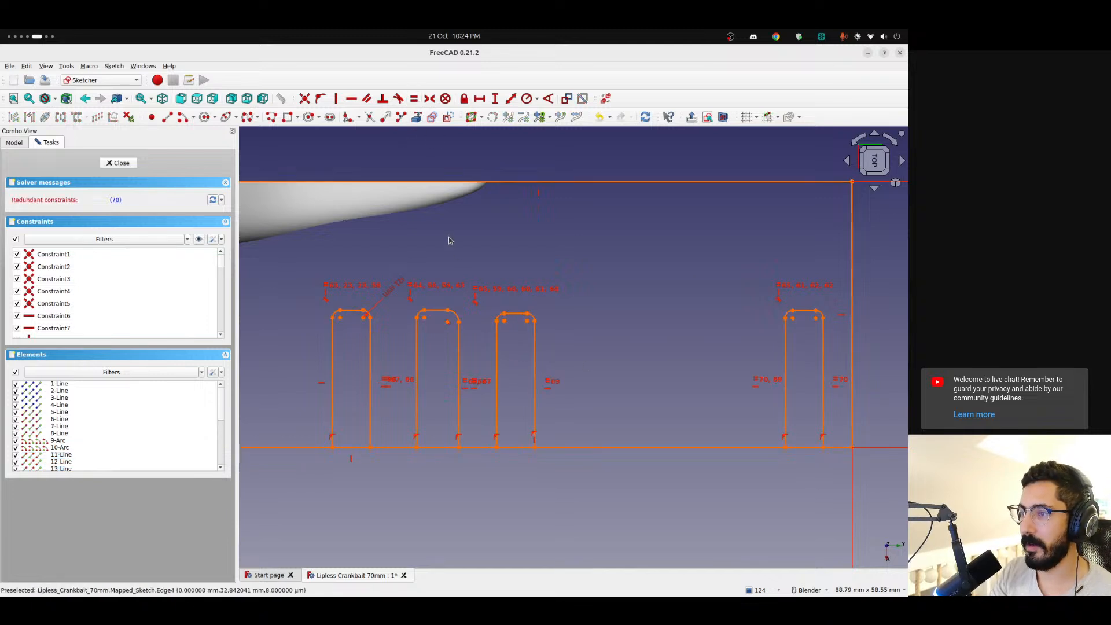
# Constrain only the left vertical sides of the four rectangles to equal length
pyautogui.click(333, 371)
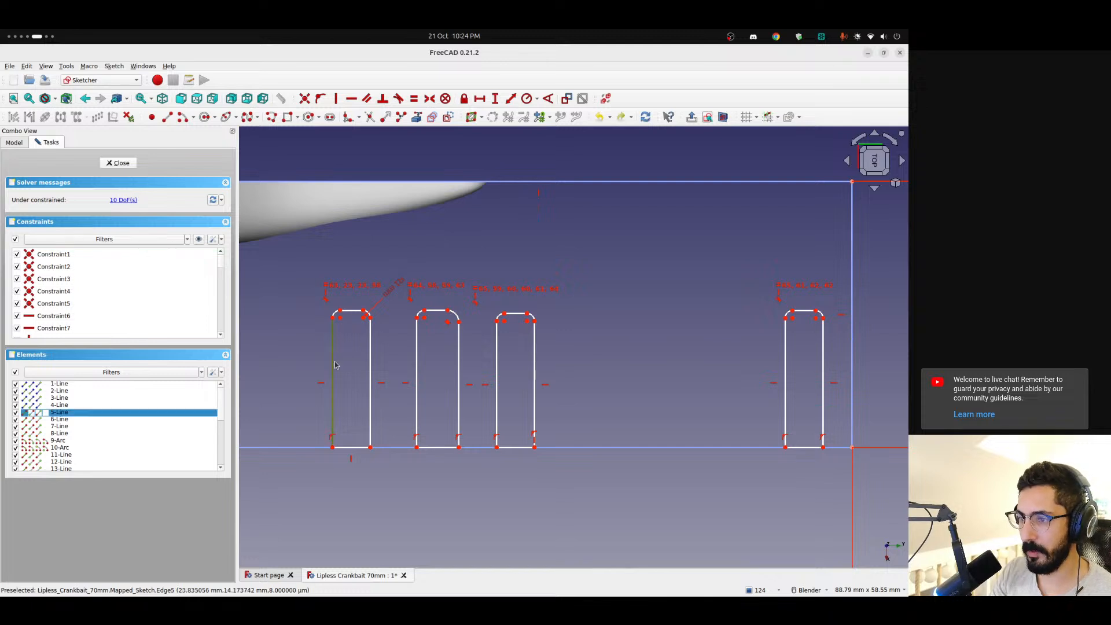
pyautogui.click(416, 370)
pyautogui.click(495, 368)
pyautogui.click(786, 353)
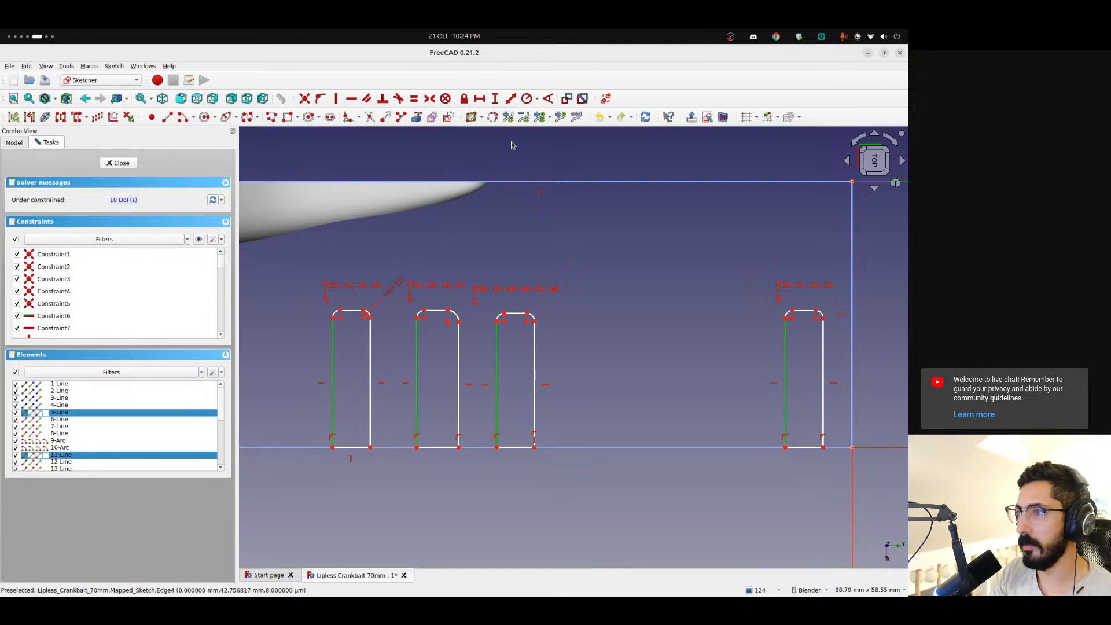
pyautogui.click(413, 99)
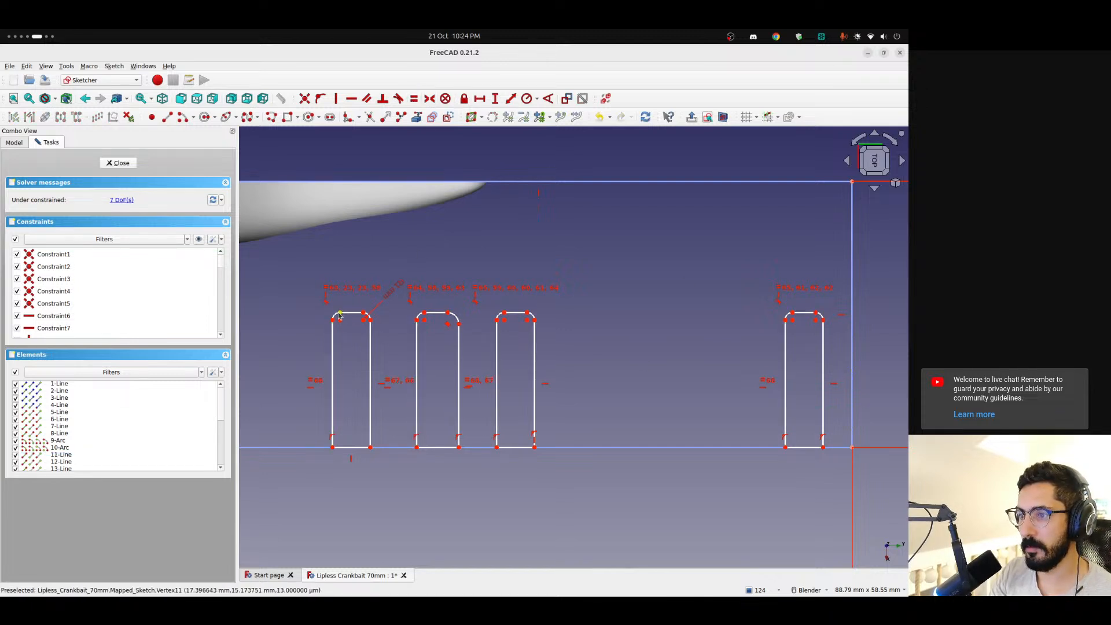
# Try moving the top corners of the first two rectangles, and undo back to before the left-side equality constraint
pyautogui.moveTo(342, 341); pyautogui.dragTo(350, 305)
pyautogui.hotkey('ctrl', 'z')
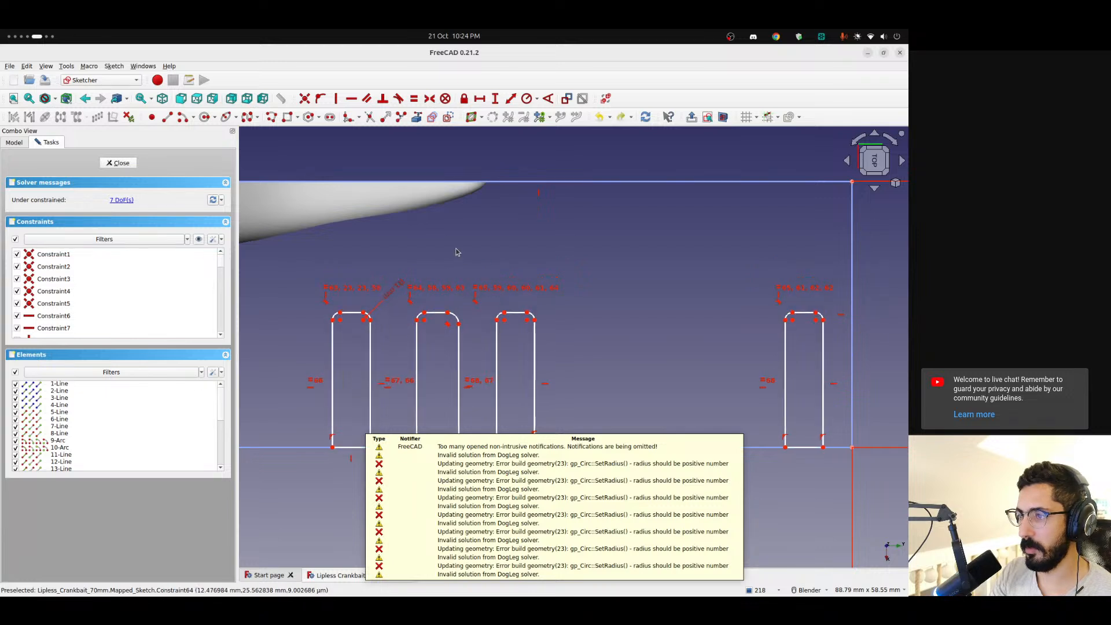
pyautogui.moveTo(462, 316); pyautogui.dragTo(454, 318)
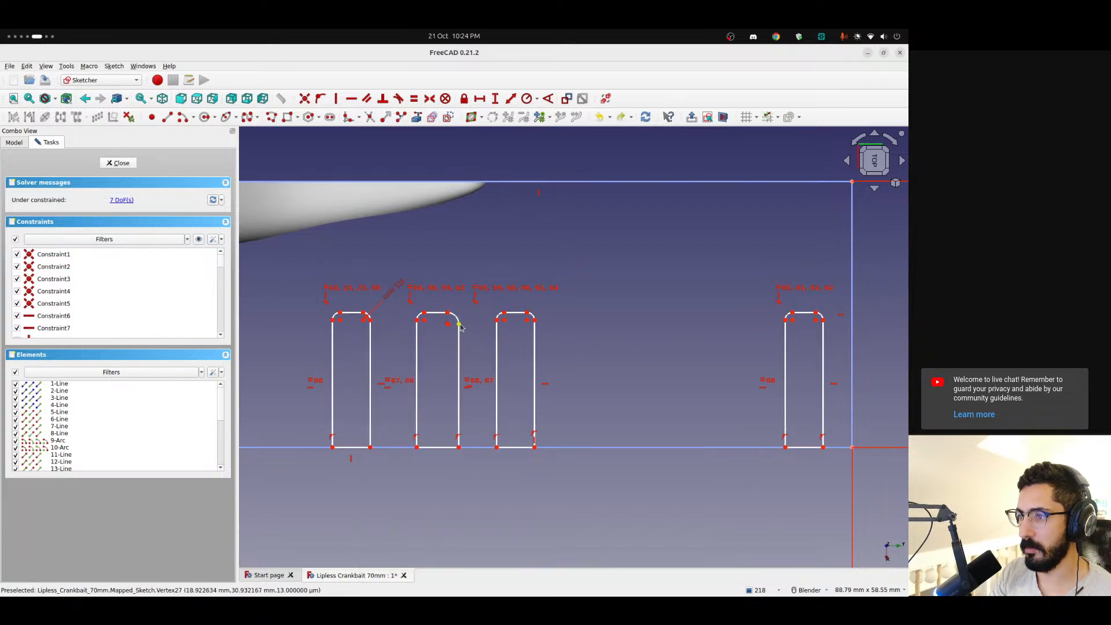
pyautogui.hotkey('ctrl', 'z')
pyautogui.hotkey('ctrl', 'z')
pyautogui.hotkey('ctrl', 'z')
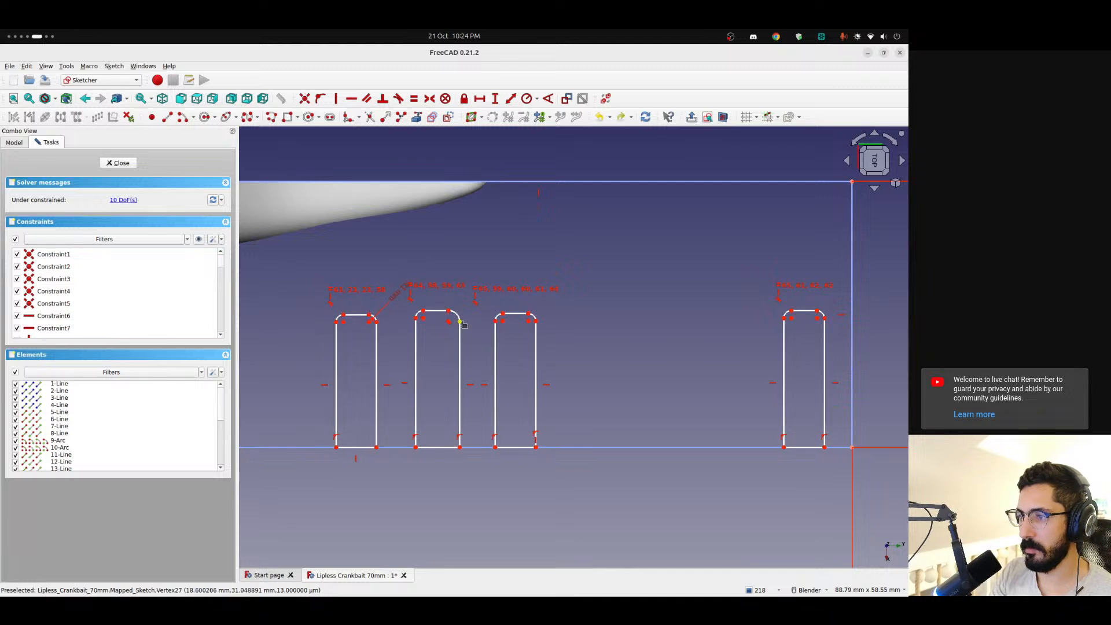
# Move the second rectangle's top corner slightly and constrain its two top corner arcs to equal radius
pyautogui.moveTo(461, 323); pyautogui.dragTo(422, 319)
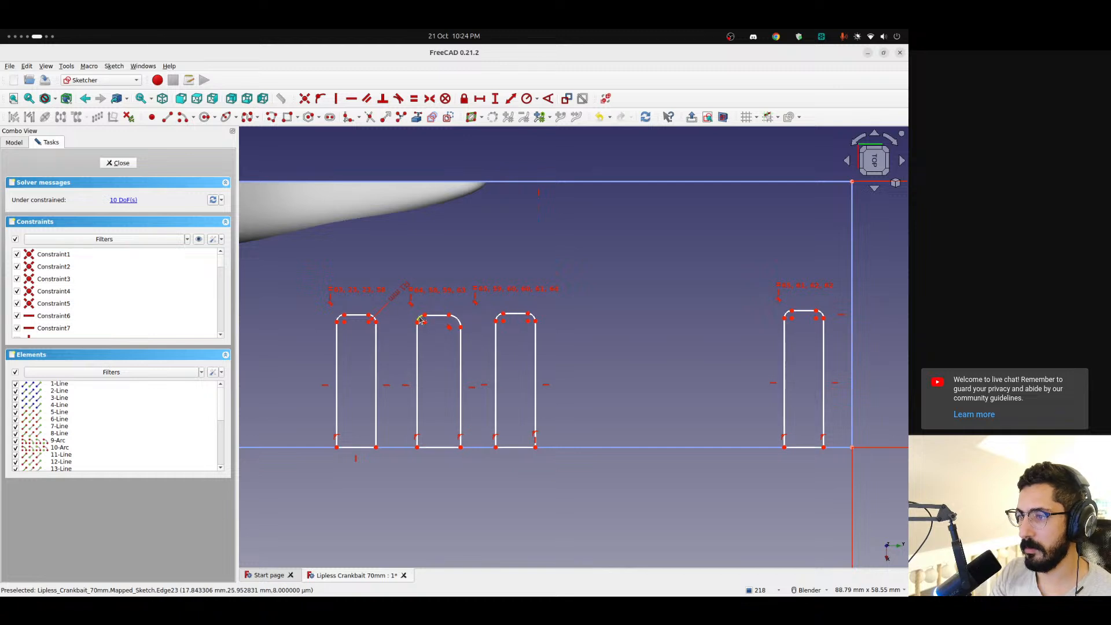
pyautogui.click(421, 320)
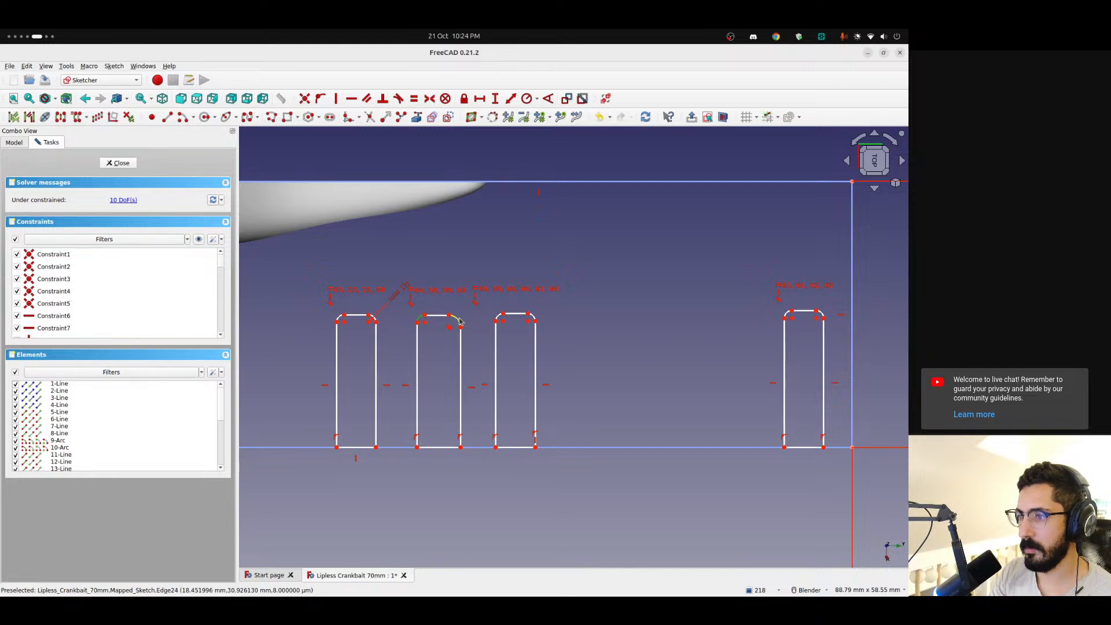
pyautogui.click(413, 99)
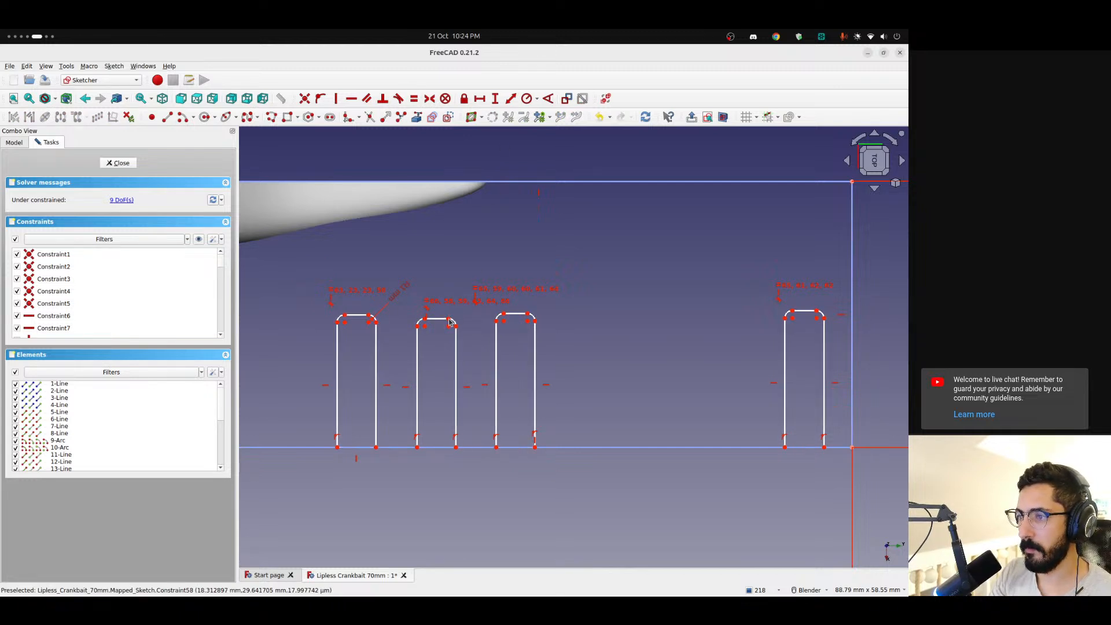
# Enlarge the first rectangle and constrain the left vertical sides of all four rectangles to equal length
pyautogui.moveTo(345, 316); pyautogui.dragTo(296, 296)
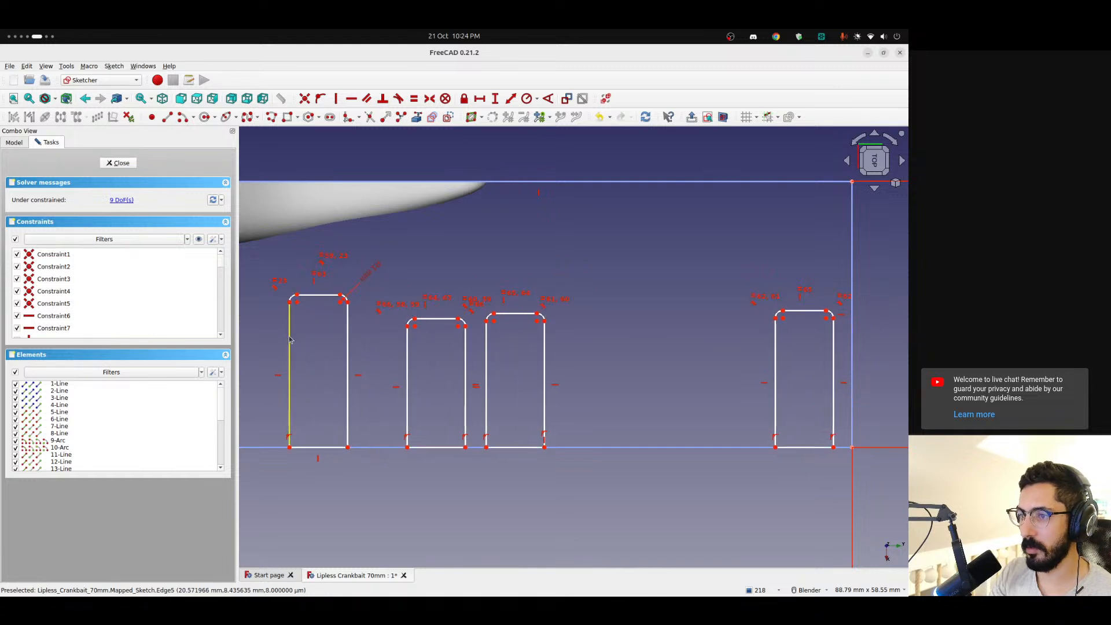
pyautogui.click(290, 339)
pyautogui.click(407, 361)
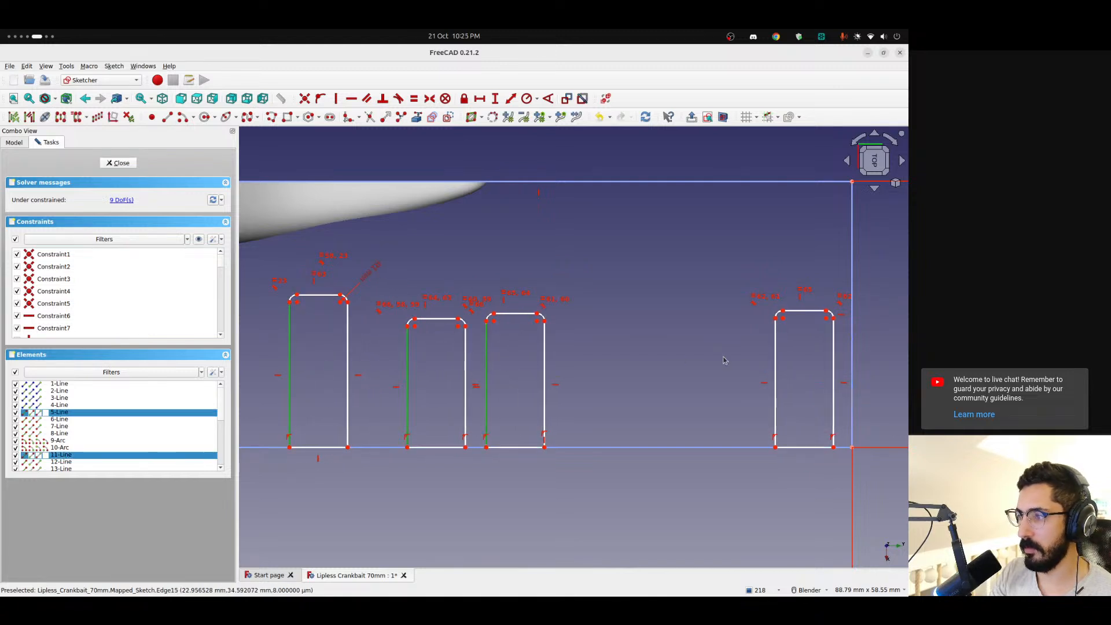
pyautogui.click(413, 99)
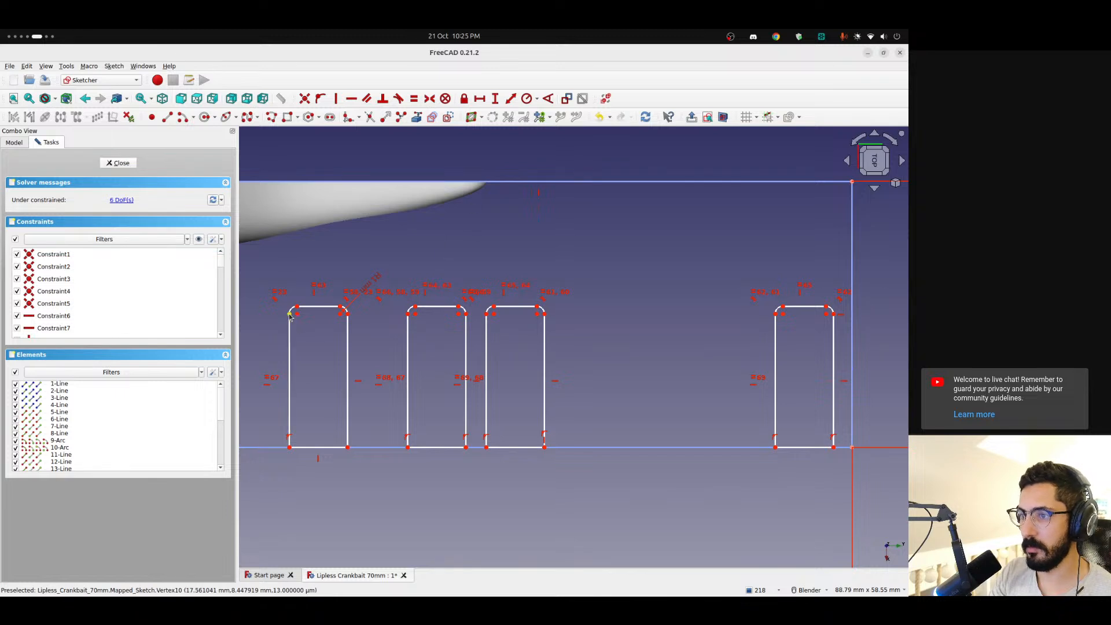
# Shift the first two rectangles slightly toward each other along the boundary's long edge
pyautogui.moveTo(290, 313)
pyautogui.mouseDown()
pyautogui.moveTo(280, 314)
pyautogui.moveTo(302, 313)
pyautogui.mouseUp()
pyautogui.moveTo(409, 449); pyautogui.dragTo(394, 447)
pyautogui.click(324, 307)
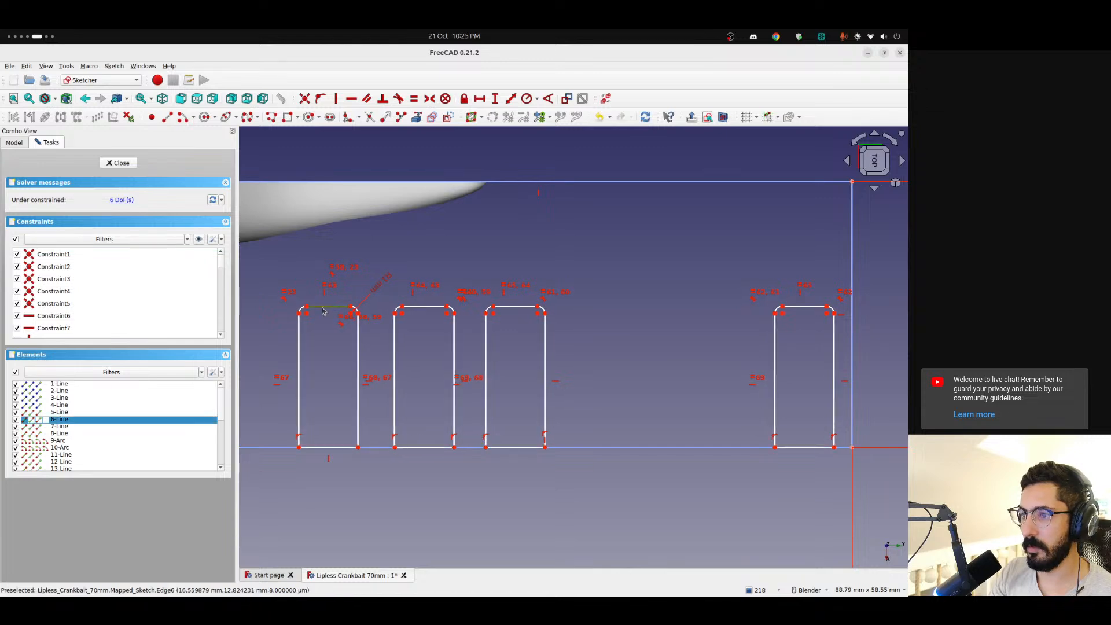
pyautogui.click(471, 118)
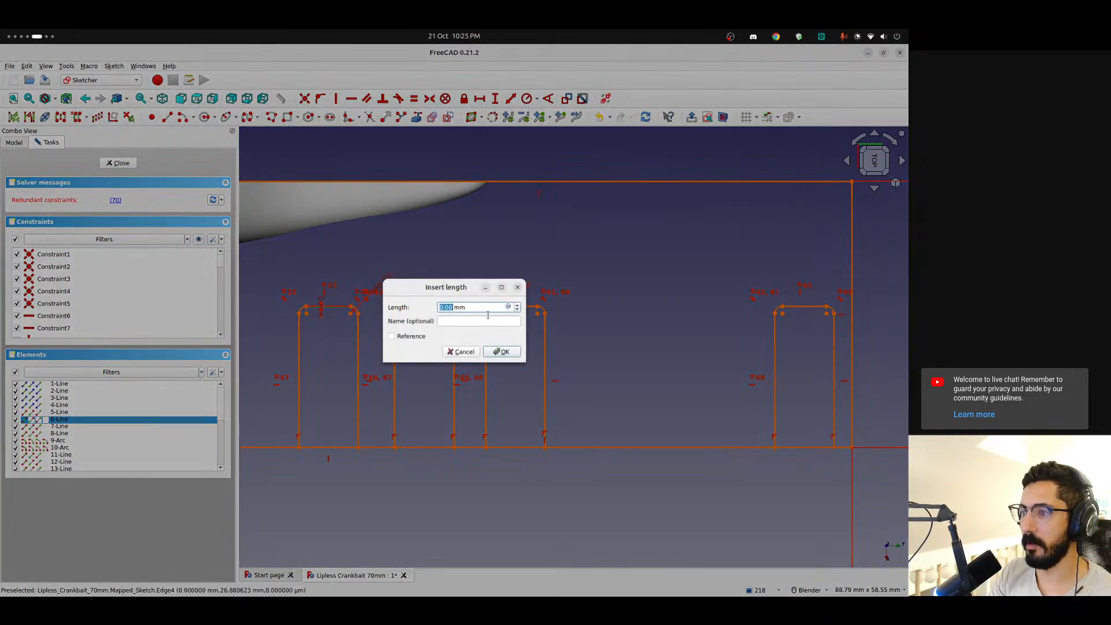
pyautogui.click(474, 351)
pyautogui.click(324, 448)
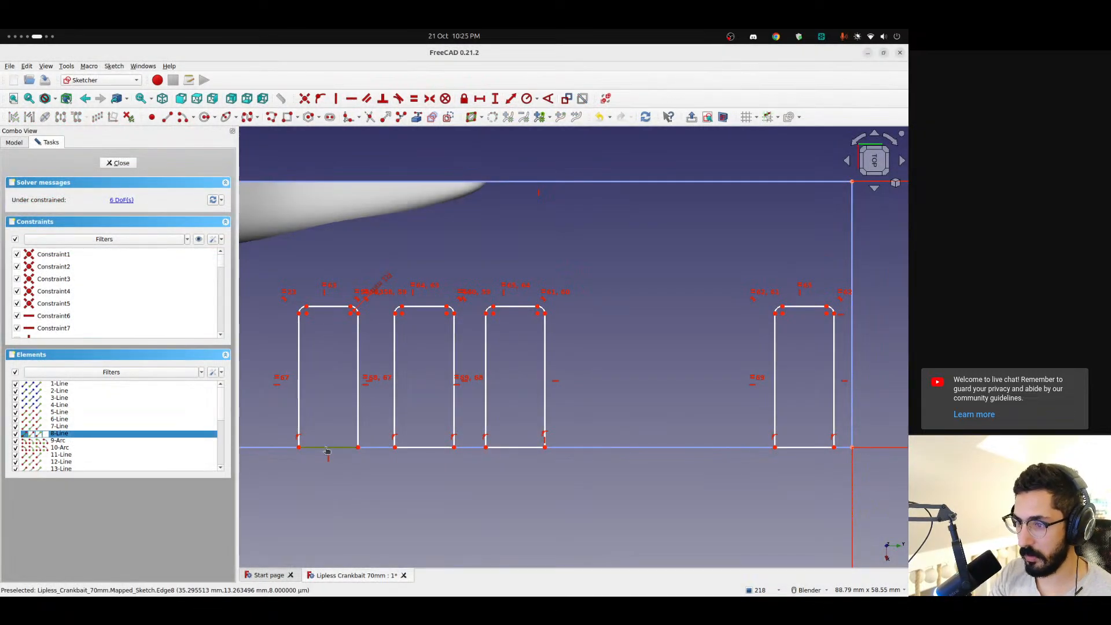
pyautogui.click(472, 118)
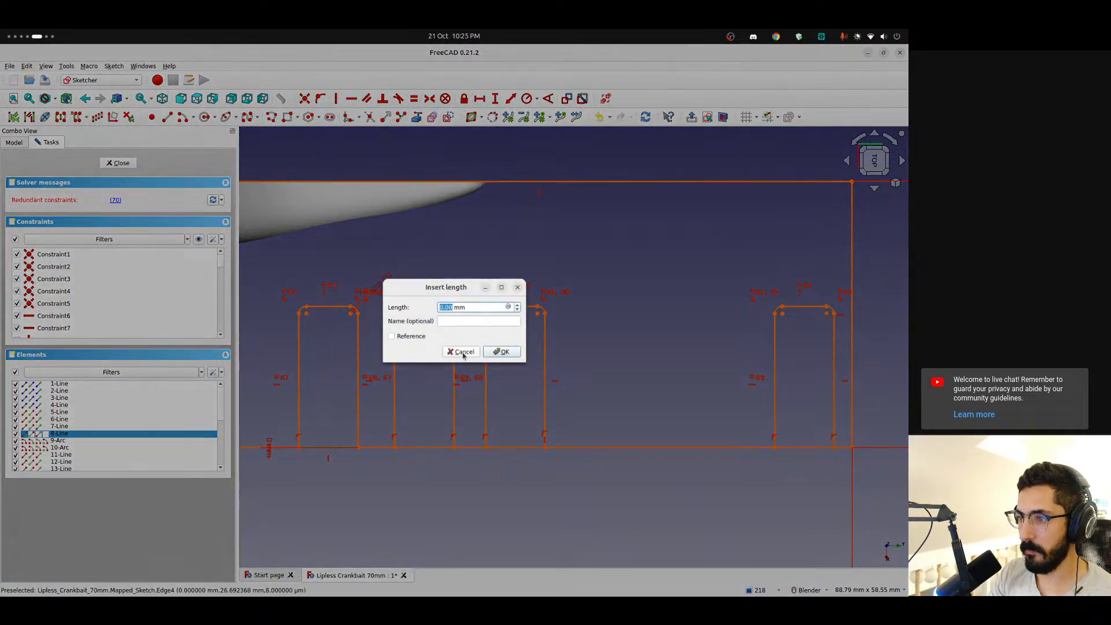
pyautogui.click(458, 352)
# Narrow the rectangles by moving the first one's right side inward, then close the sketch and inspect the recesses on the lure
pyautogui.moveTo(359, 330); pyautogui.dragTo(334, 331)
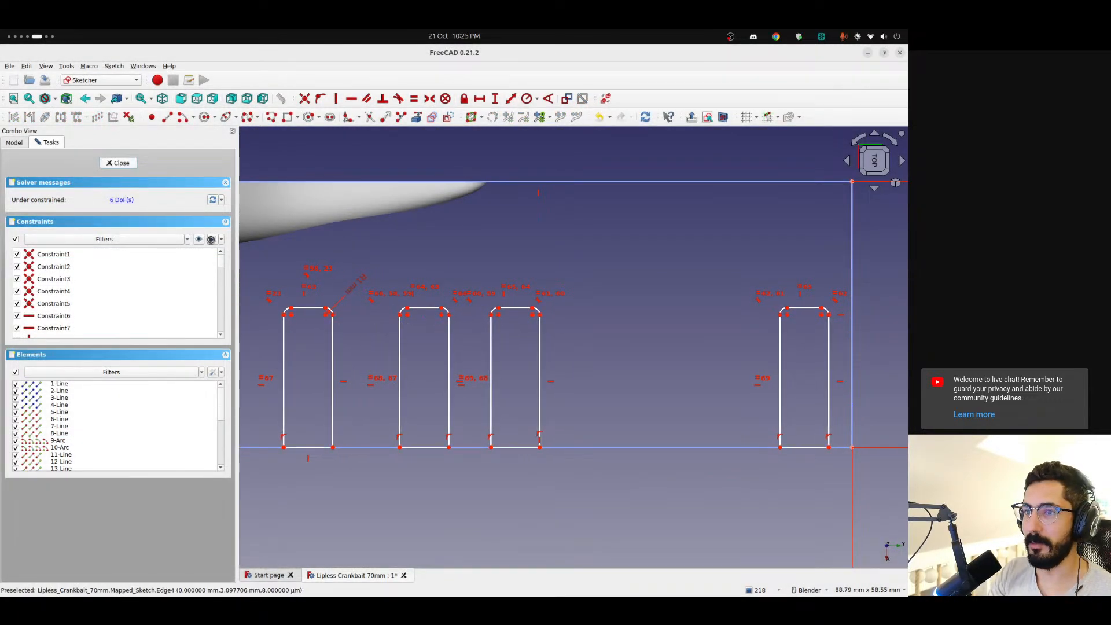
pyautogui.press('Escape')
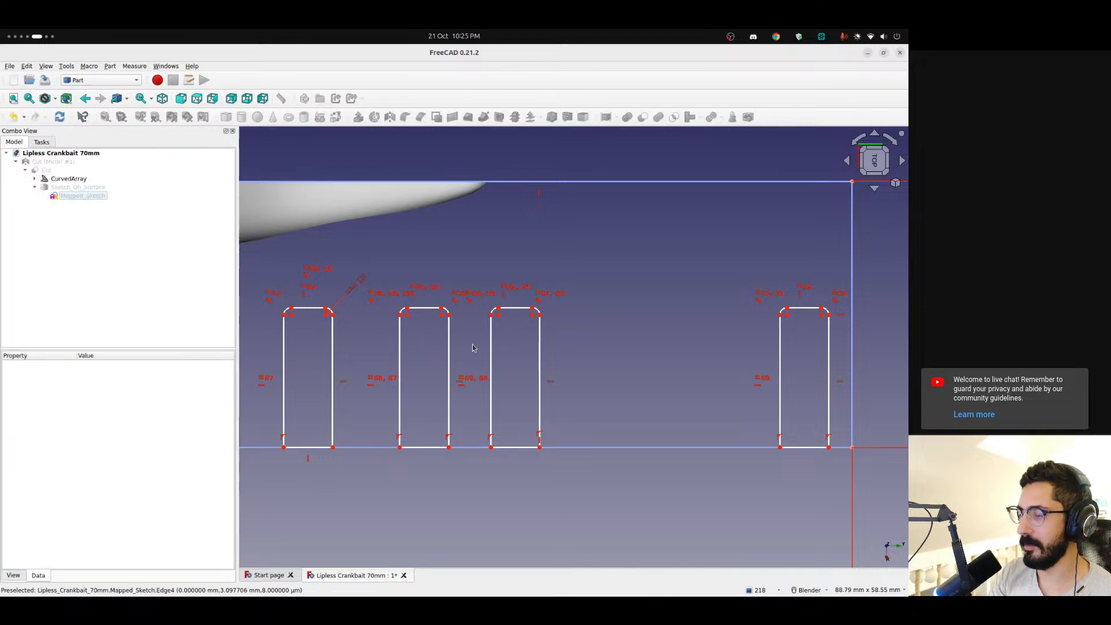
pyautogui.moveTo(580, 349); pyautogui.dragTo(612, 352, button='middle')
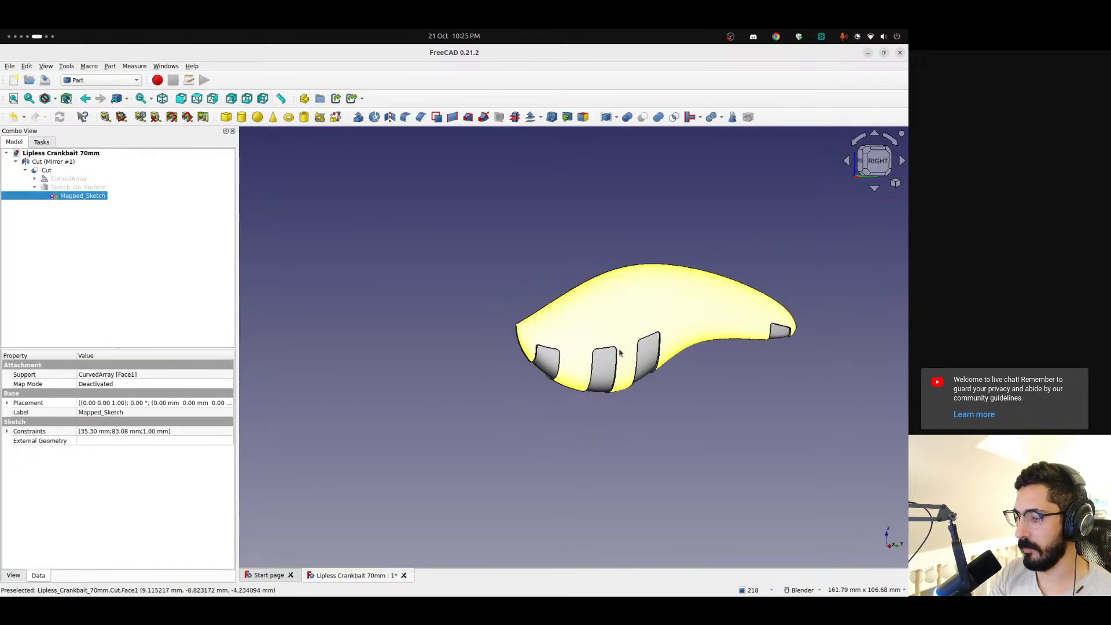
pyautogui.scroll(5, 607, 353)
pyautogui.scroll(-4, 647, 361)
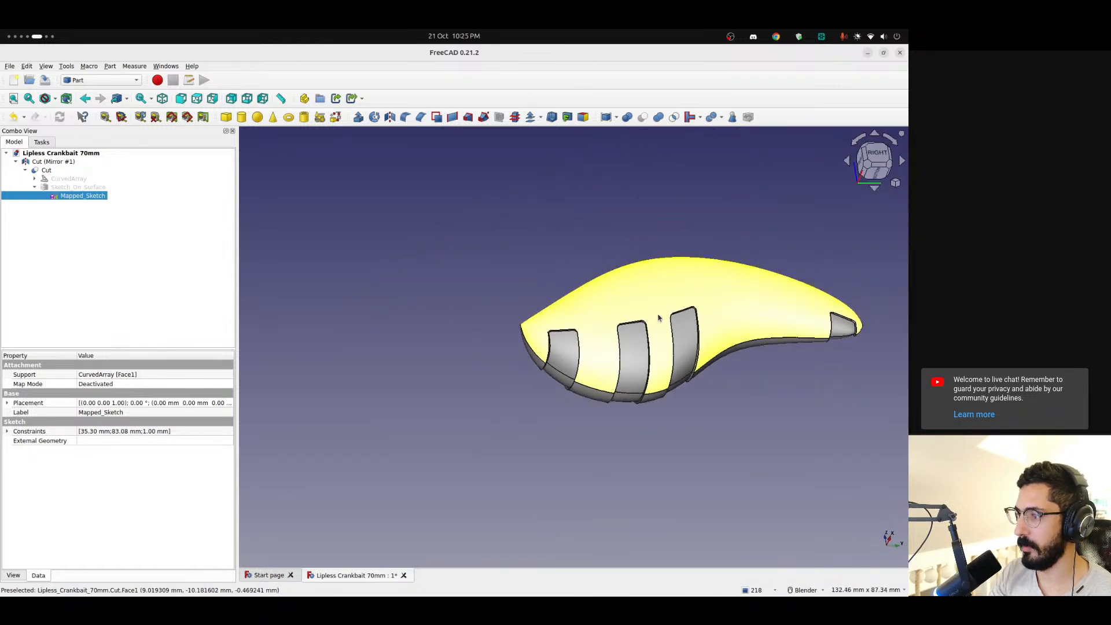
pyautogui.moveTo(637, 350); pyautogui.dragTo(639, 377, button='middle')
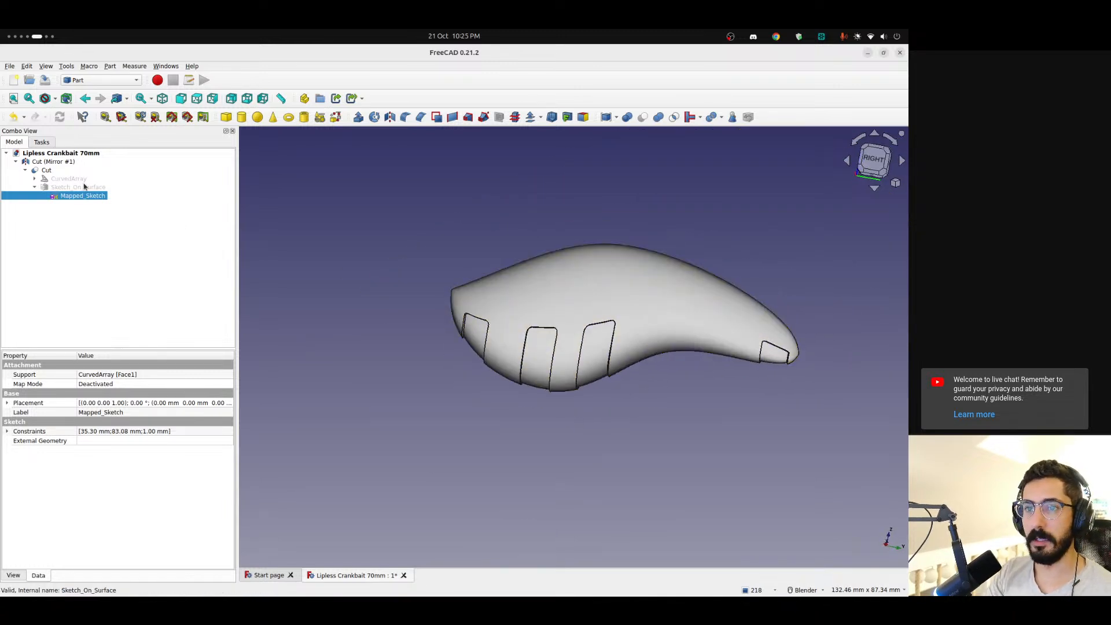
# Reopen the mapped sketch to check how the rectangles are laid out, then close it and examine the recesses on the lure body
pyautogui.doubleClick(83, 195)
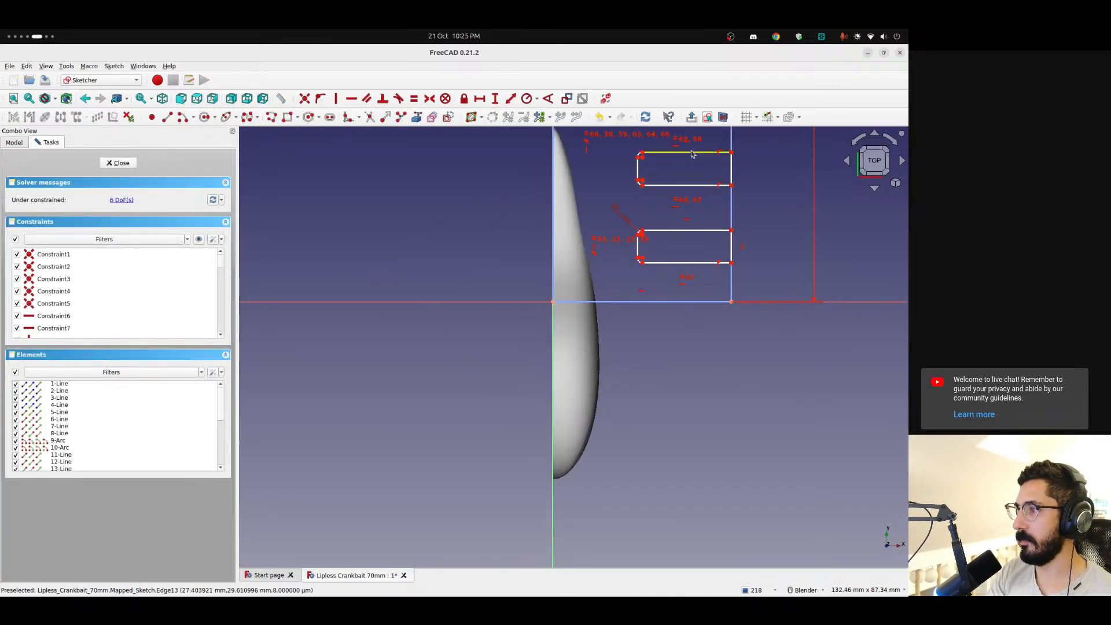
pyautogui.keyDown('shift'); pyautogui.moveTo(699, 165); pyautogui.dragTo(655, 376, button='middle'); pyautogui.keyUp('shift')
pyautogui.keyDown('shift'); pyautogui.moveTo(660, 179); pyautogui.dragTo(651, 239, button='middle'); pyautogui.keyUp('shift')
pyautogui.moveTo(678, 202)
pyautogui.mouseDown()
pyautogui.moveTo(678, 226)
pyautogui.moveTo(678, 204)
pyautogui.mouseUp()
pyautogui.scroll(-1, 714, 369)
pyautogui.keyDown('shift'); pyautogui.moveTo(708, 368); pyautogui.dragTo(695, 342, button='middle'); pyautogui.keyUp('shift')
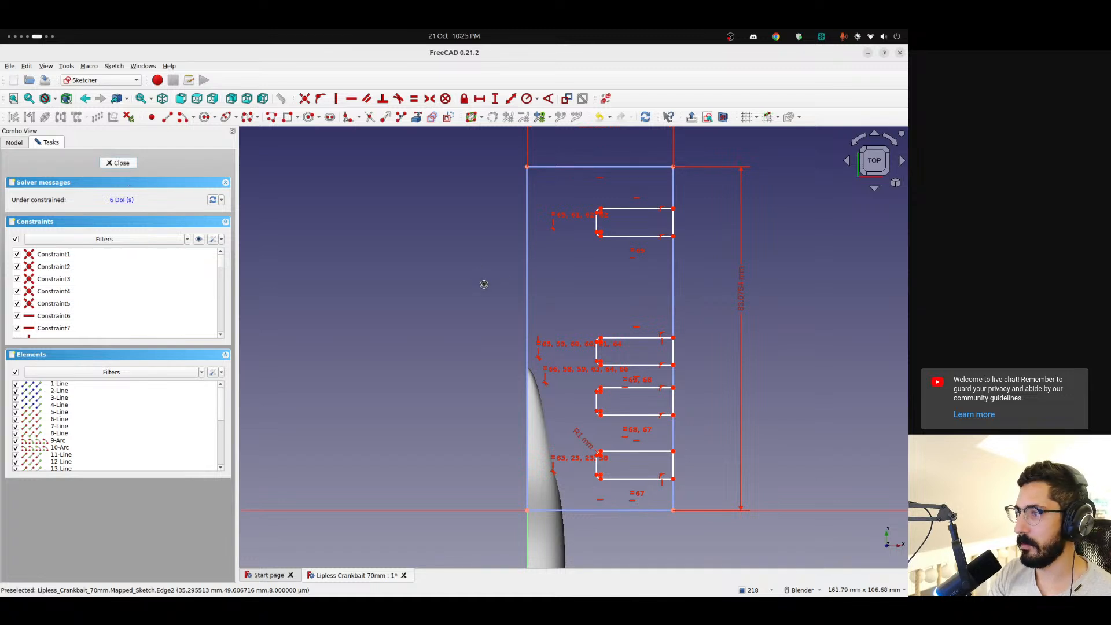
pyautogui.press('Escape')
pyautogui.scroll(-2, 582, 330)
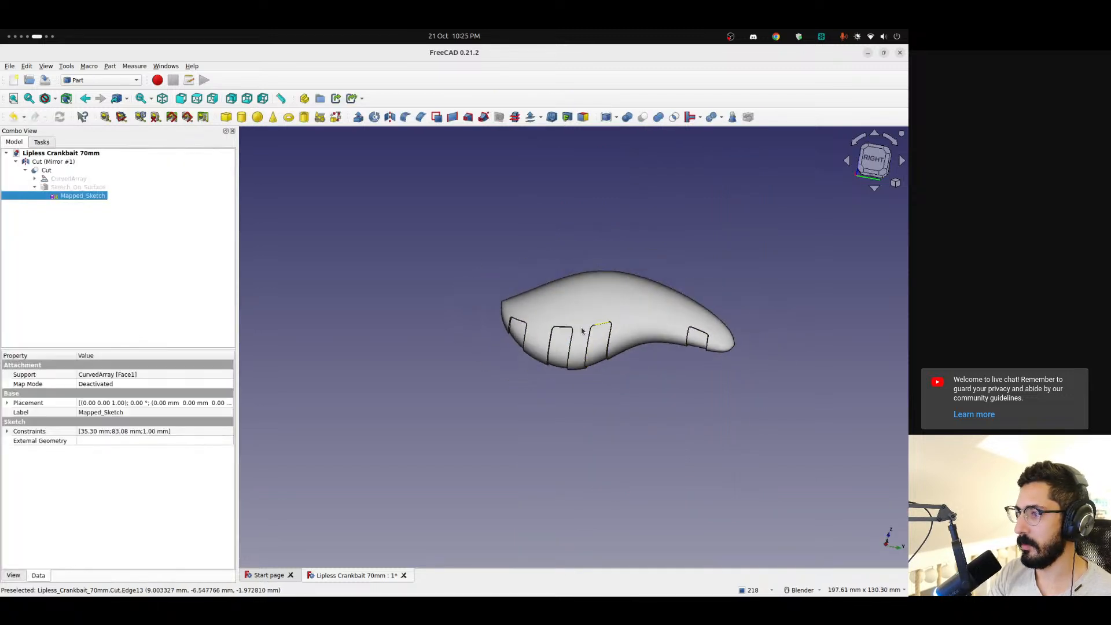
pyautogui.moveTo(570, 337)
pyautogui.mouseDown(button='middle')
pyautogui.moveTo(608, 357)
pyautogui.moveTo(719, 345)
pyautogui.moveTo(810, 258)
pyautogui.moveTo(666, 321)
pyautogui.mouseUp(button='middle')
pyautogui.press('3')
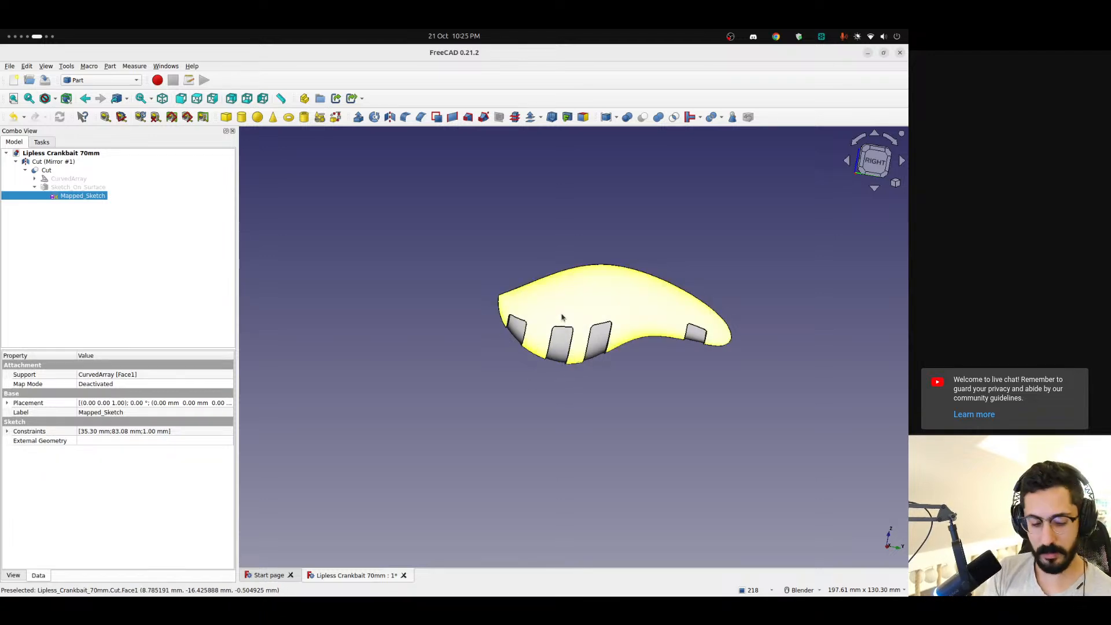
# Switch to Discord to examine the reference photo of the ribbed lure, and return to FreeCAD
pyautogui.hotkey('alt', 'Tab')
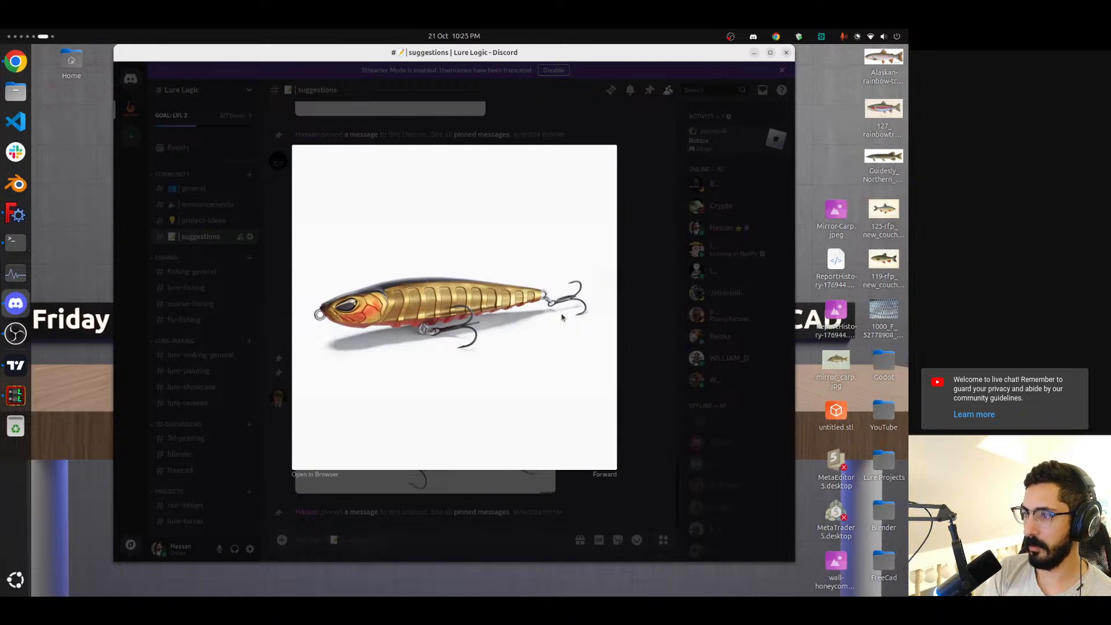
pyautogui.hotkey('ctrl', 'alt', 'Left')
pyautogui.hotkey('ctrl', 'alt', 'Right')
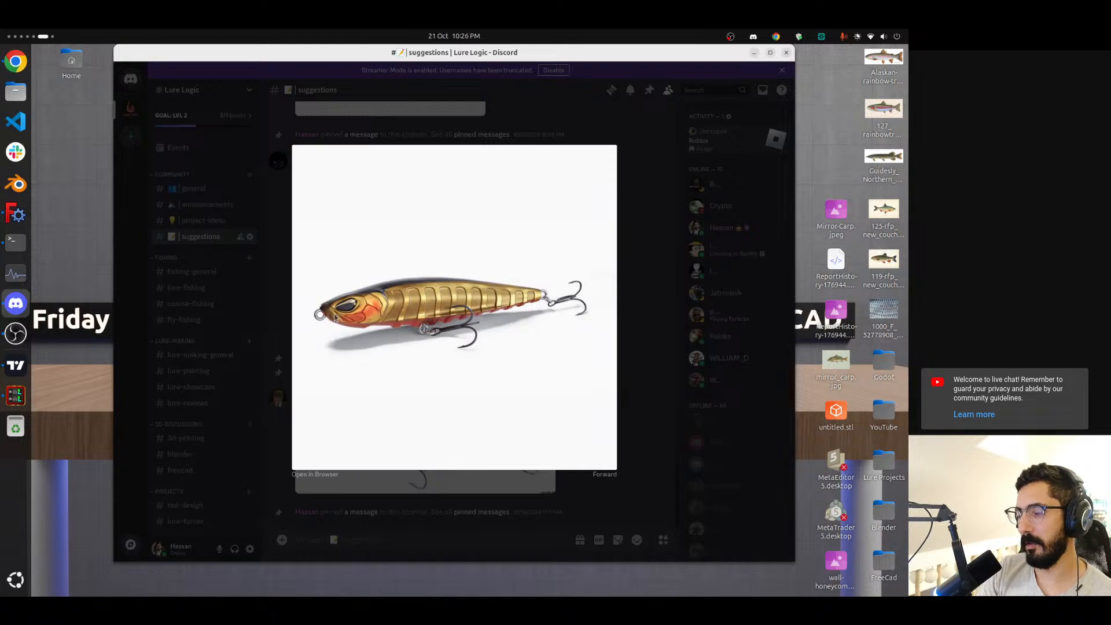
pyautogui.hotkey('ctrl', 'alt', 'Left')
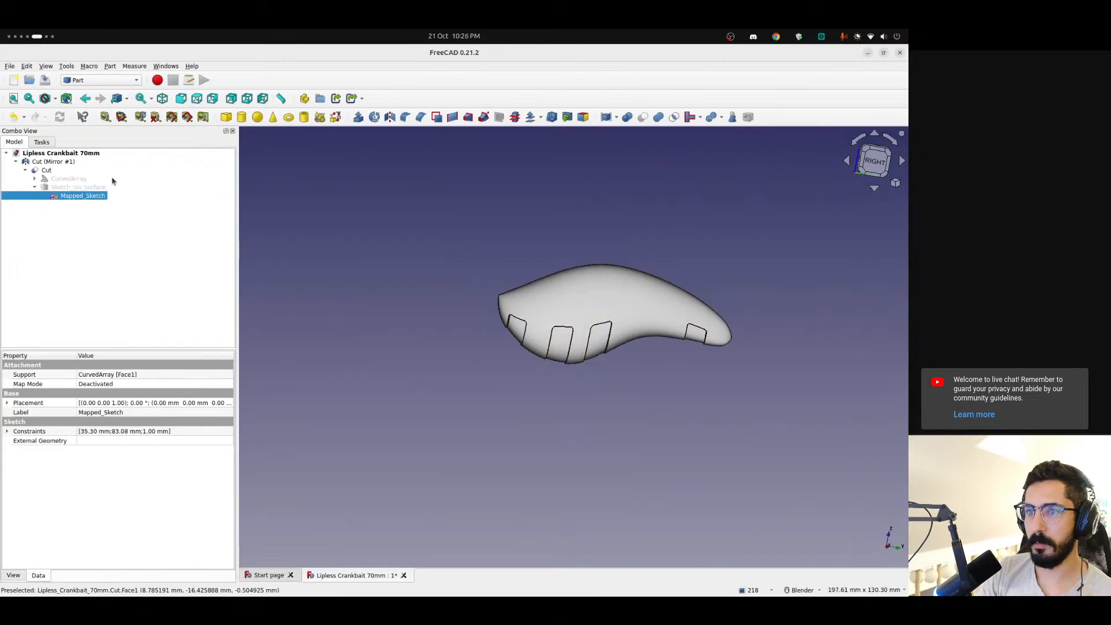
# Reopen the mapped sketch and turn the view 90 degrees so that the rectangles stand upright
pyautogui.doubleClick(89, 196)
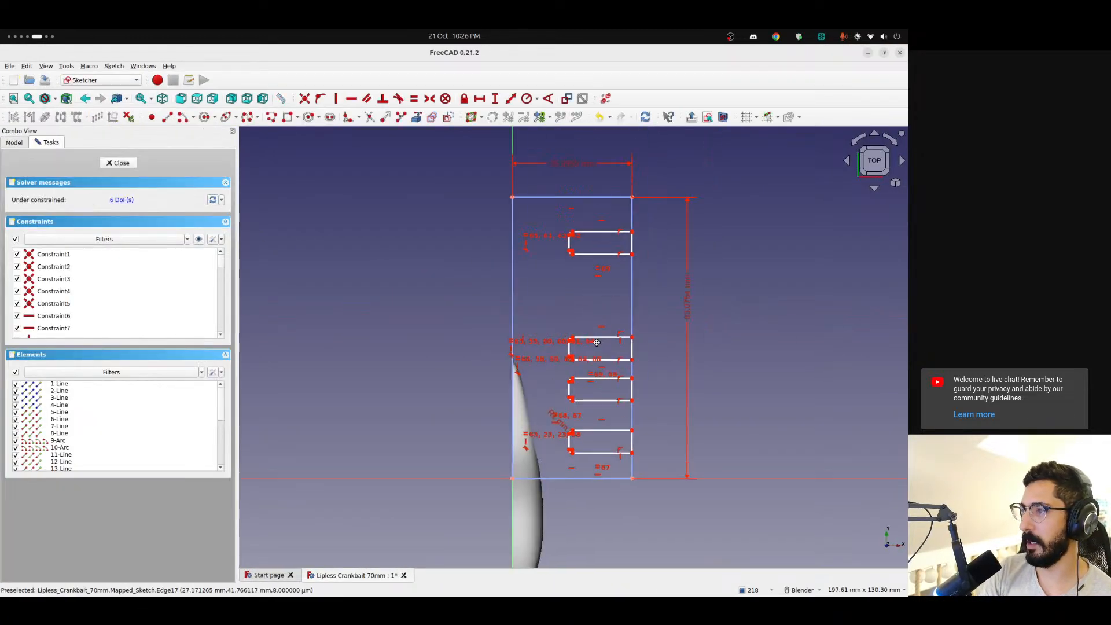
pyautogui.moveTo(597, 343)
pyautogui.keyDown('shift'); pyautogui.mouseDown(button='middle')
pyautogui.moveTo(592, 365)
pyautogui.moveTo(533, 145)
pyautogui.mouseUp(button='middle'); pyautogui.keyUp('shift')
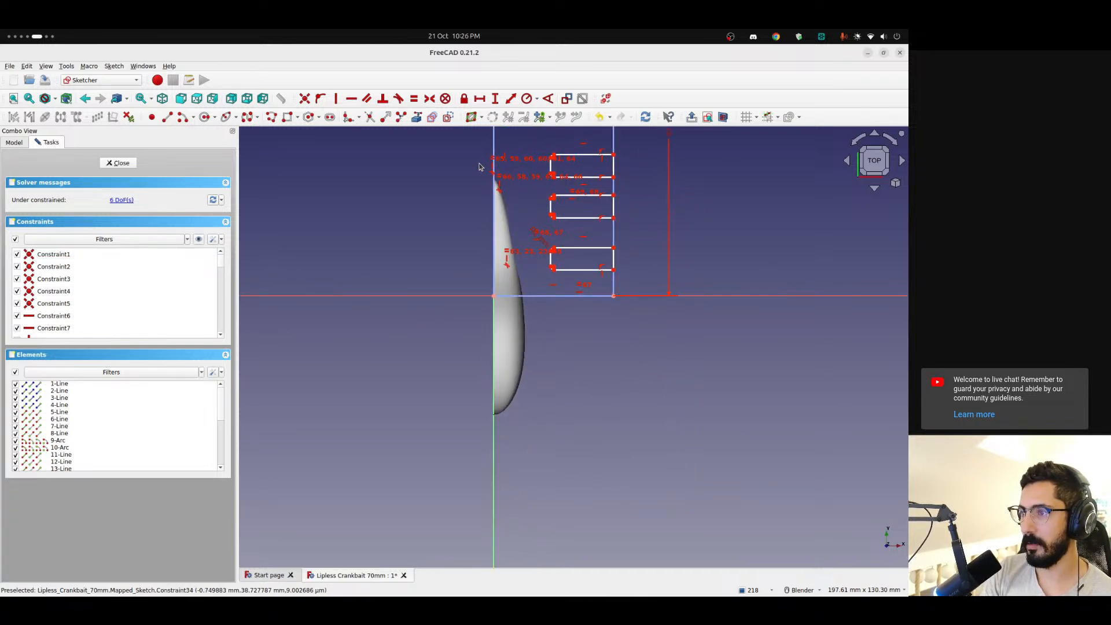
pyautogui.moveTo(545, 279)
pyautogui.keyDown('shift'); pyautogui.mouseDown(button='middle')
pyautogui.moveTo(487, 479)
pyautogui.moveTo(490, 450)
pyautogui.mouseUp(button='middle'); pyautogui.keyUp('shift')
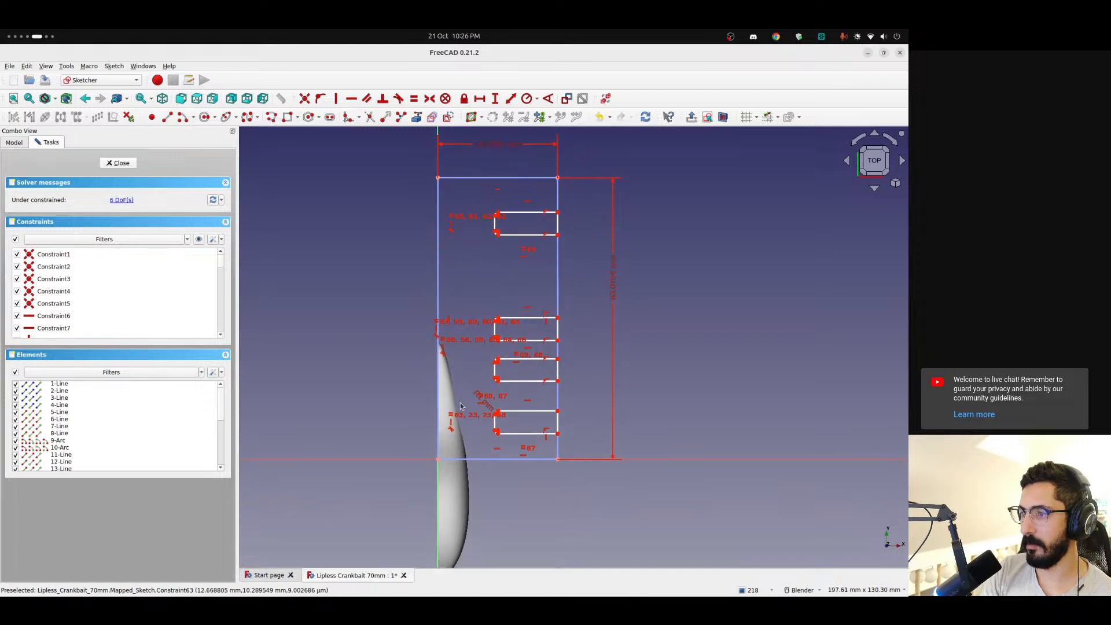
pyautogui.keyDown('shift'); pyautogui.moveTo(461, 406); pyautogui.dragTo(473, 316, button='middle'); pyautogui.keyUp('shift')
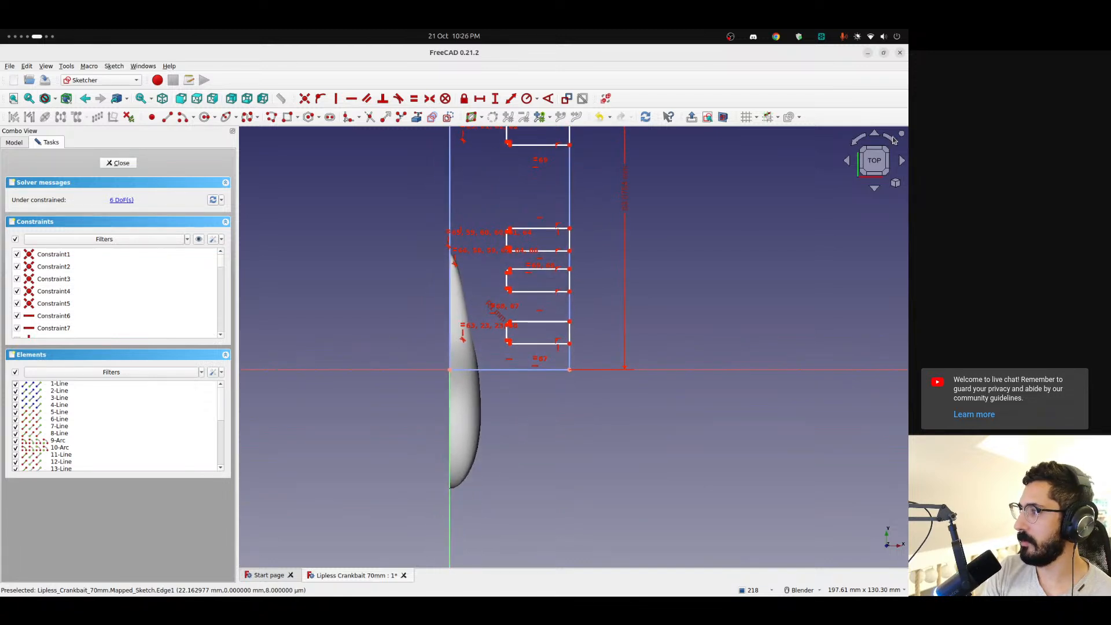
pyautogui.click(893, 140)
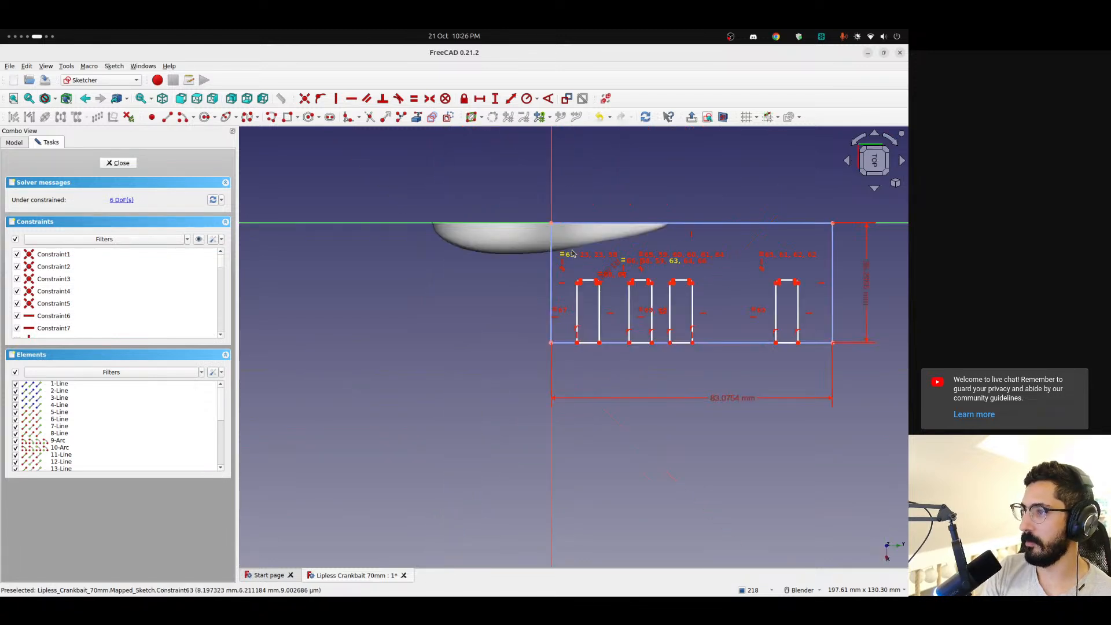
pyautogui.scroll(9, 560, 245)
pyautogui.scroll(-3, 558, 244)
pyautogui.keyDown('shift'); pyautogui.moveTo(564, 261); pyautogui.dragTo(425, 245, button='middle'); pyautogui.keyUp('shift')
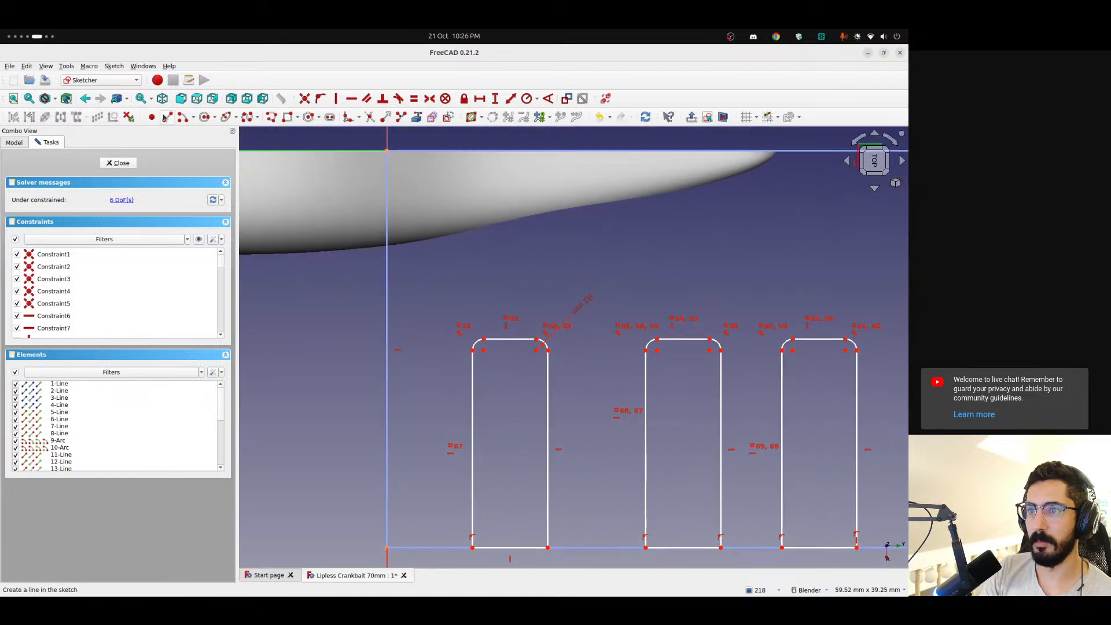
# Draw a six-point B-spline loop that starts and ends on the boundary's short edge, between the lure body and the first rectangle
pyautogui.click(247, 116)
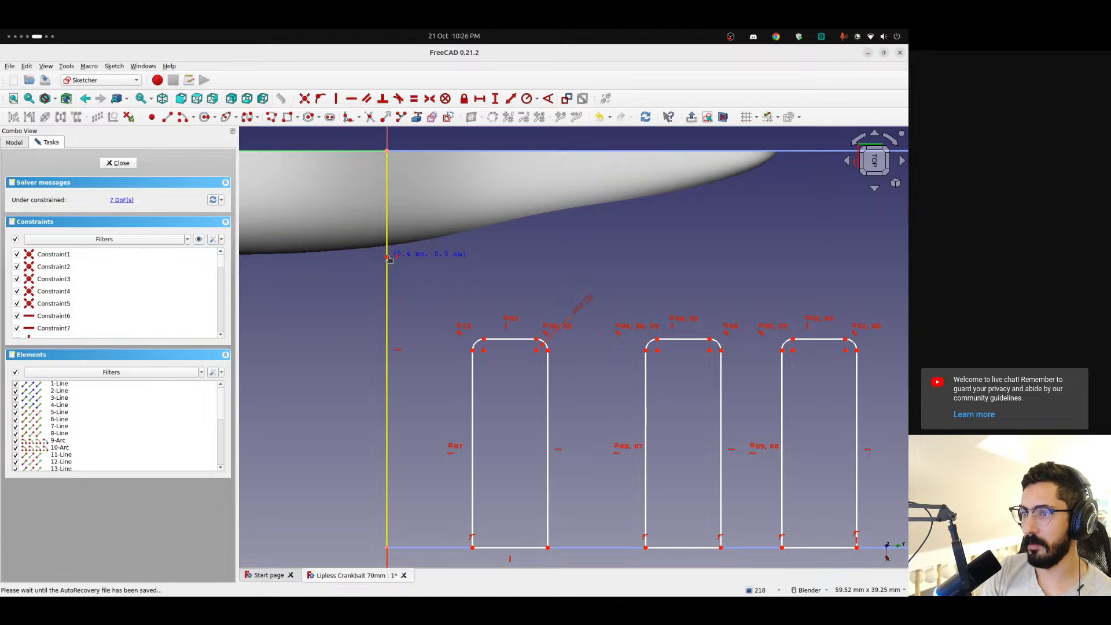
pyautogui.click(387, 257)
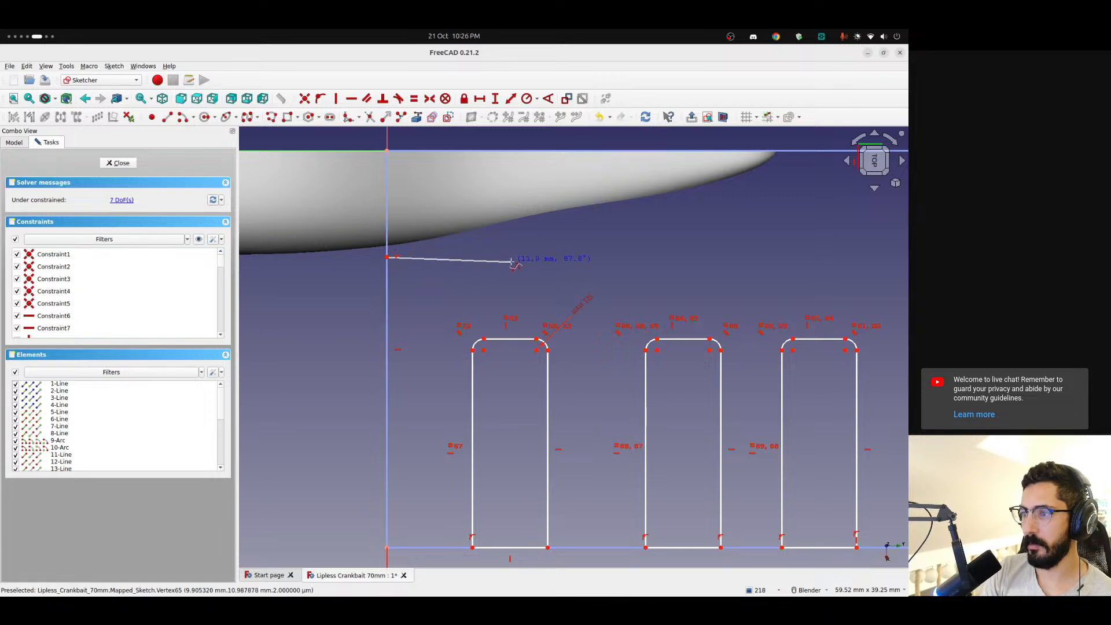
pyautogui.click(462, 268)
pyautogui.click(577, 253)
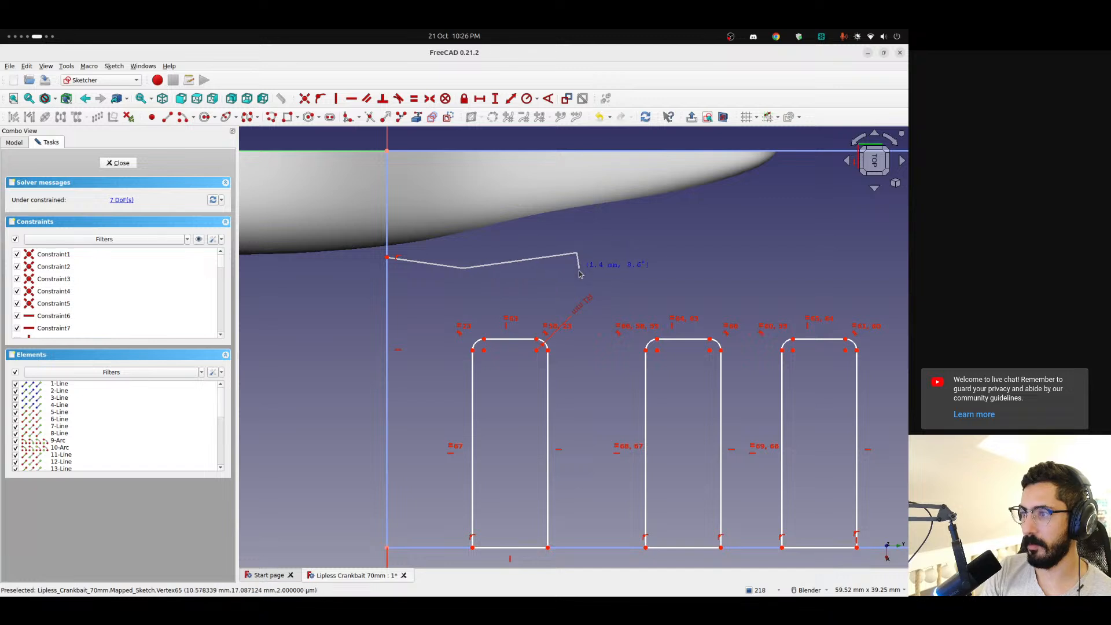
pyautogui.click(583, 275)
pyautogui.click(467, 287)
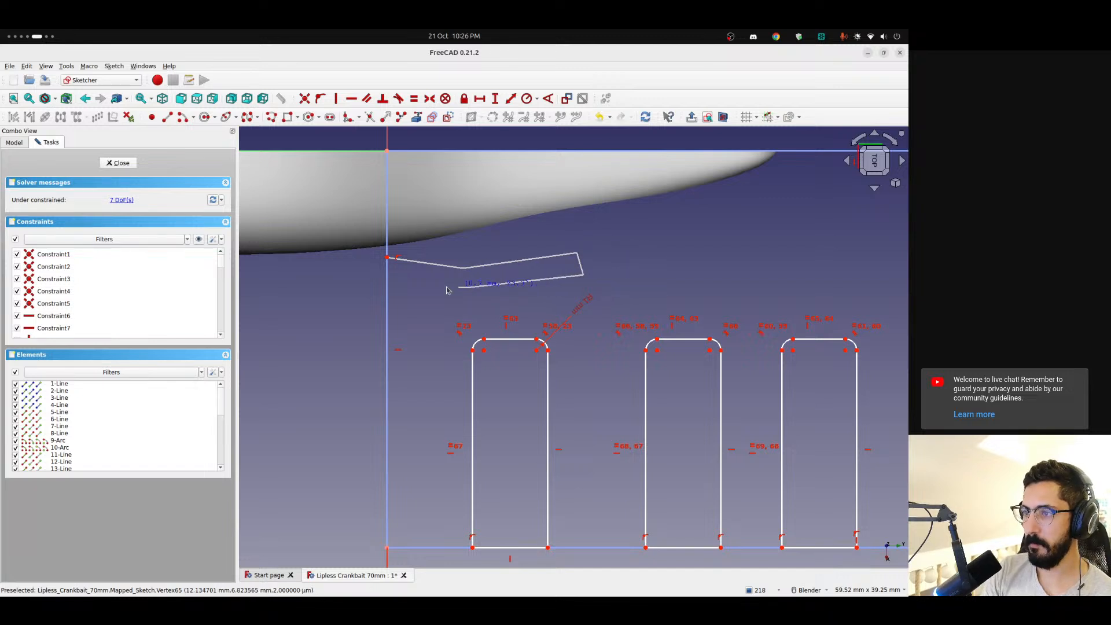
pyautogui.click(387, 273)
pyautogui.rightClick(451, 218)
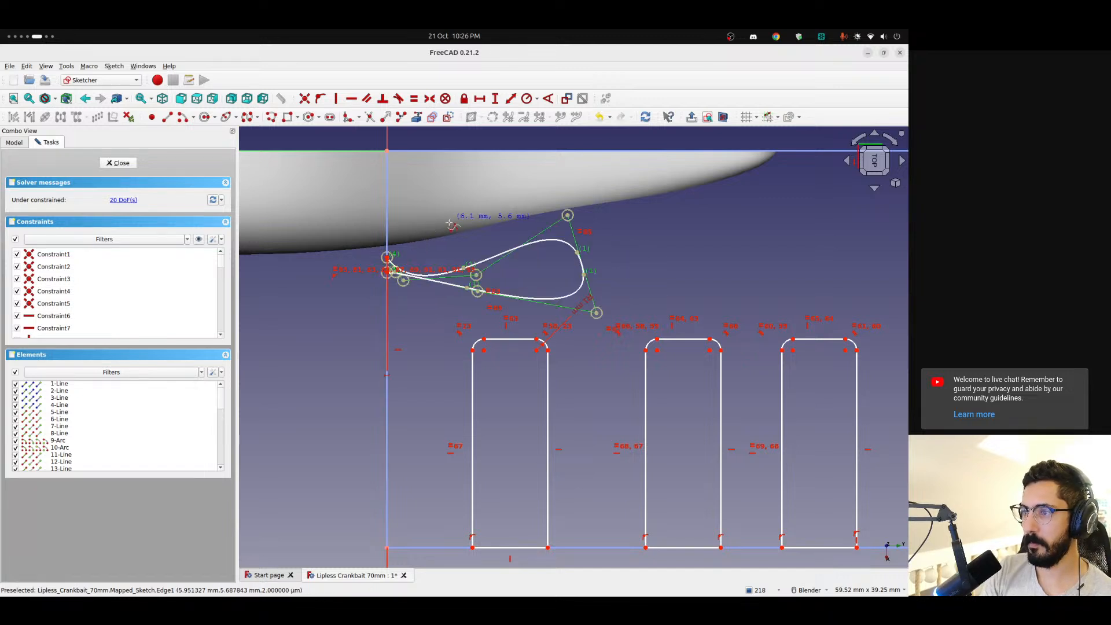
pyautogui.rightClick(492, 274)
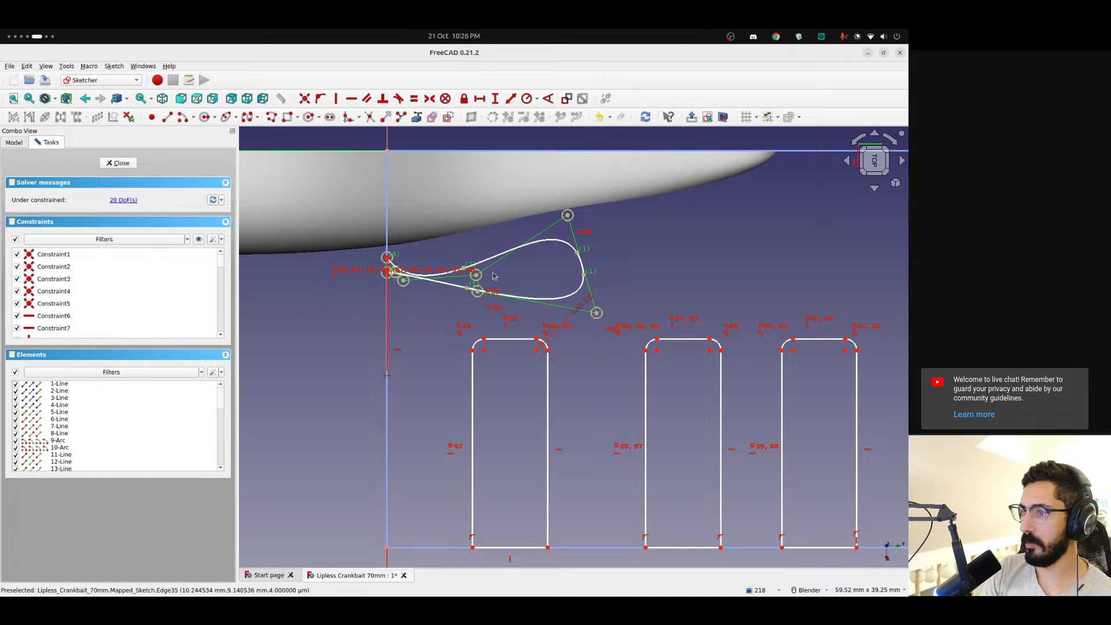
# Reshape the B-spline teardrop by repositioning its control points for straighter flanks and an evenly rounded end, and move its lower endpoint to widen the neck
pyautogui.moveTo(476, 275); pyautogui.dragTo(471, 252)
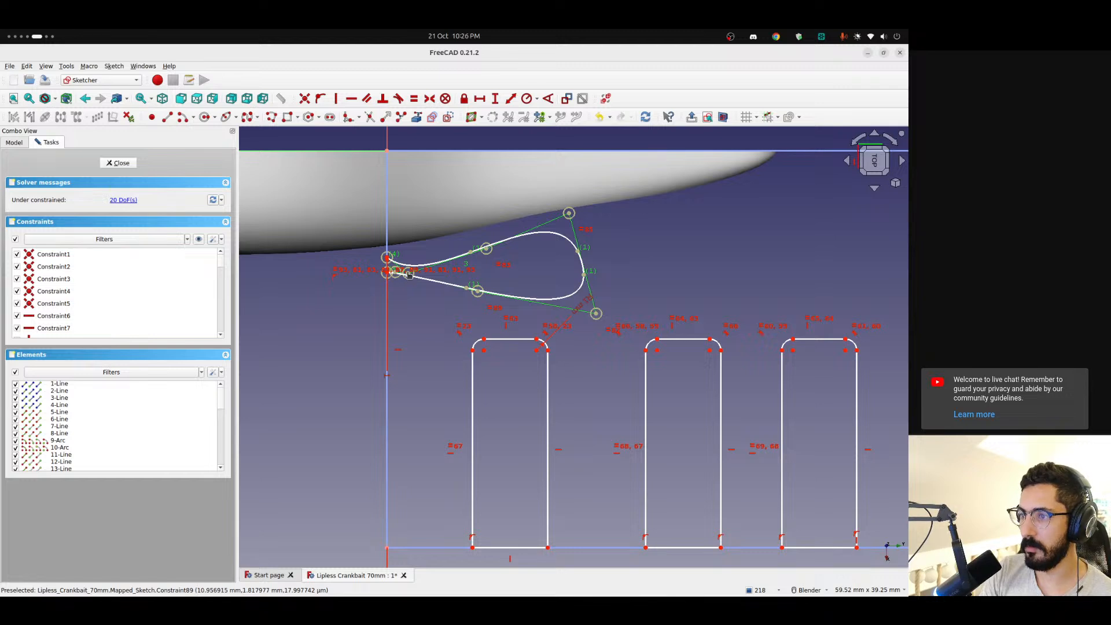
pyautogui.scroll(5, 403, 272)
pyautogui.moveTo(416, 276); pyautogui.dragTo(449, 231)
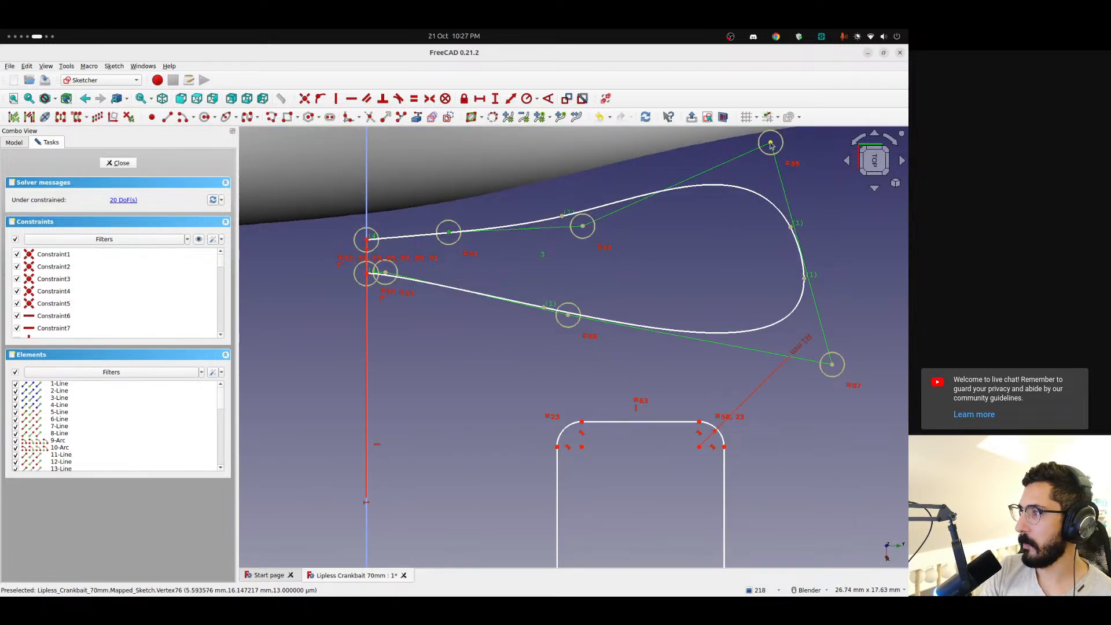
pyautogui.moveTo(770, 143); pyautogui.dragTo(804, 180)
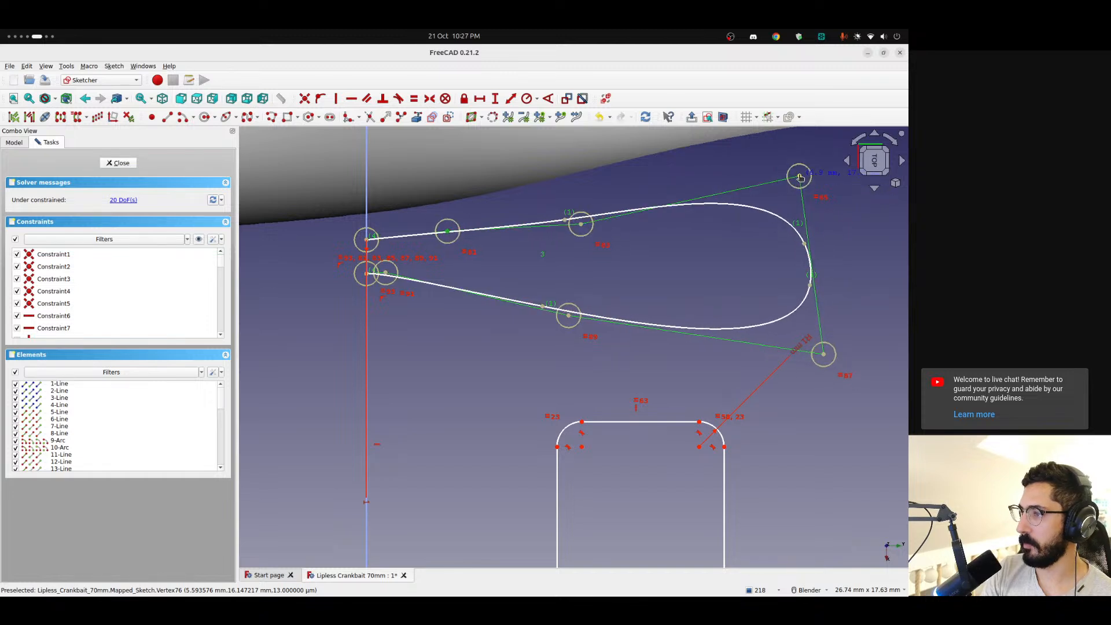
pyautogui.moveTo(569, 315); pyautogui.dragTo(575, 302)
pyautogui.moveTo(384, 275)
pyautogui.mouseDown()
pyautogui.moveTo(410, 282)
pyautogui.moveTo(426, 272)
pyautogui.moveTo(369, 287)
pyautogui.mouseUp()
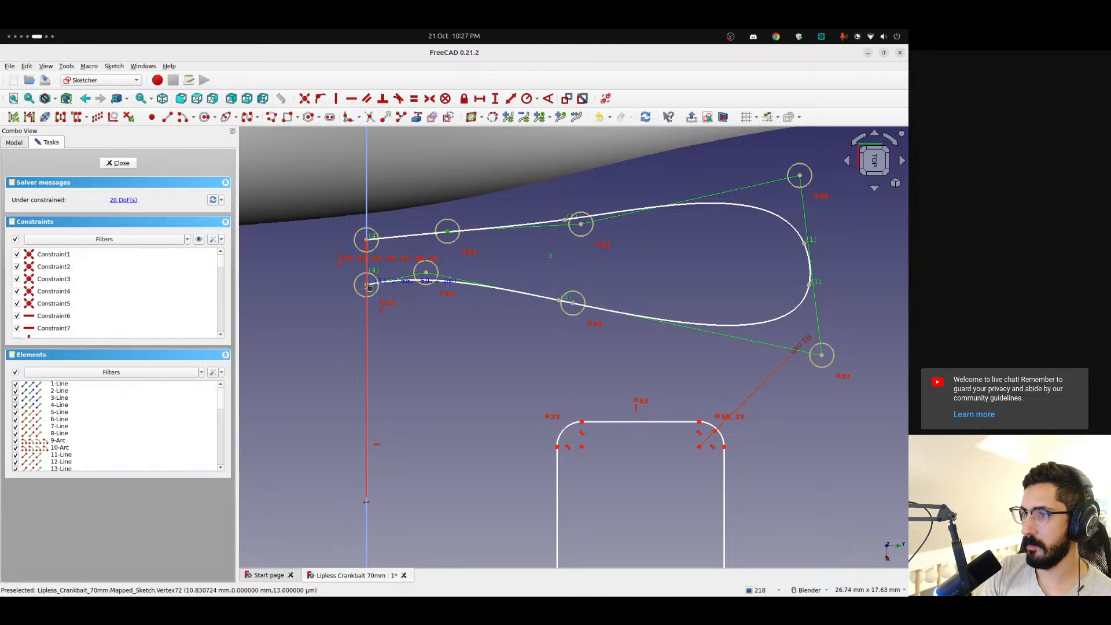
pyautogui.scroll(-6, 368, 287)
pyautogui.scroll(4, 418, 275)
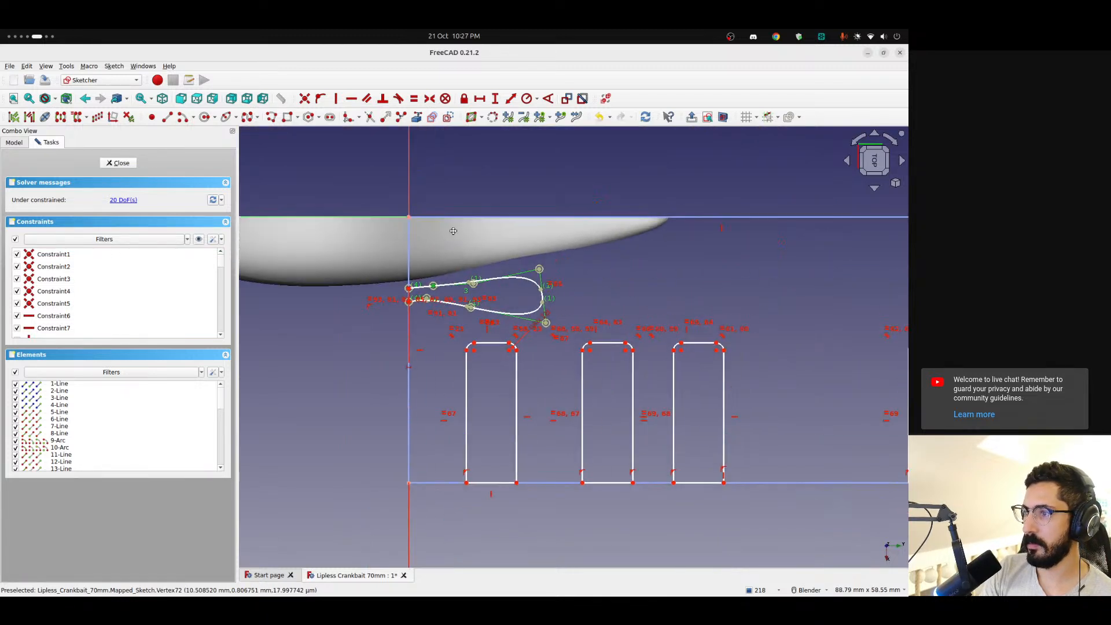
pyautogui.scroll(5, 419, 275)
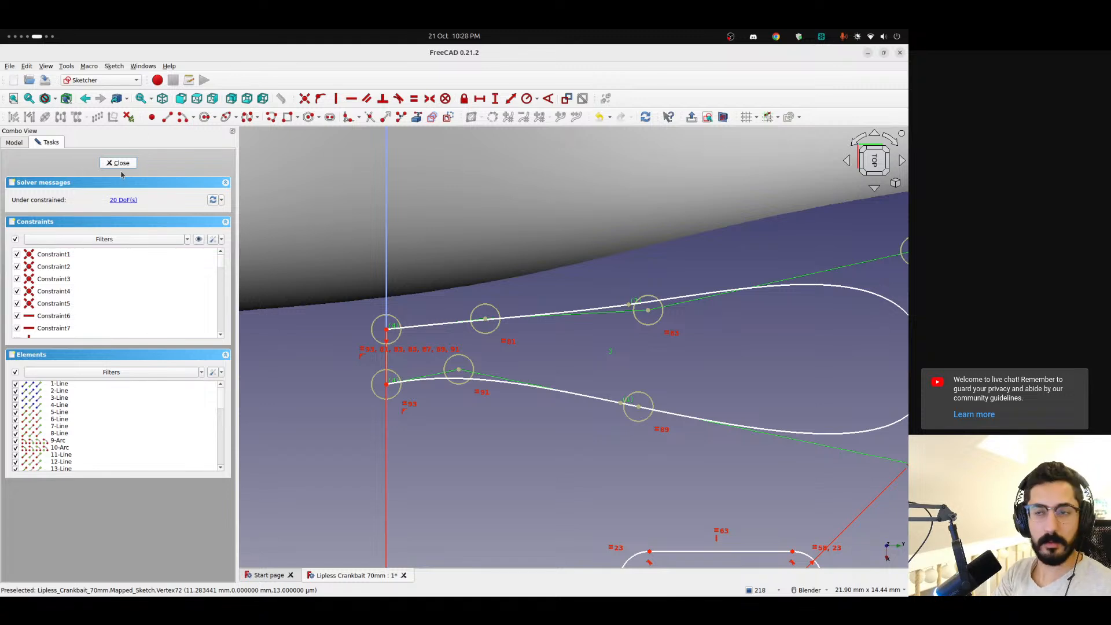
# Close the mapped sketch and let the unresponsive program finish recomputing instead of forcing it to quit
pyautogui.click(450, 34)
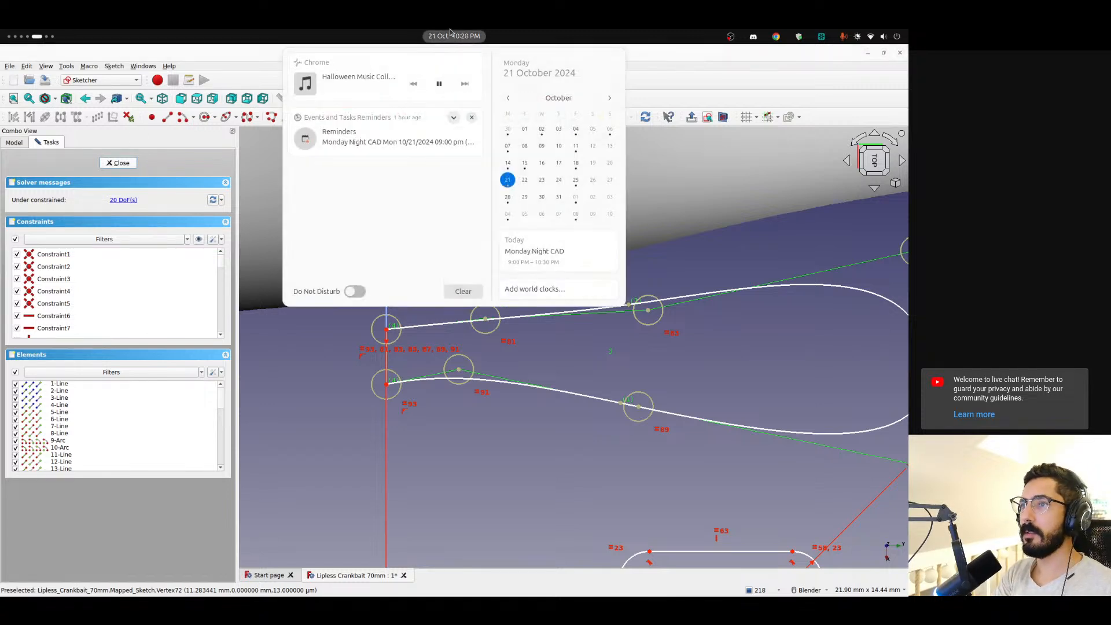
pyautogui.click(450, 34)
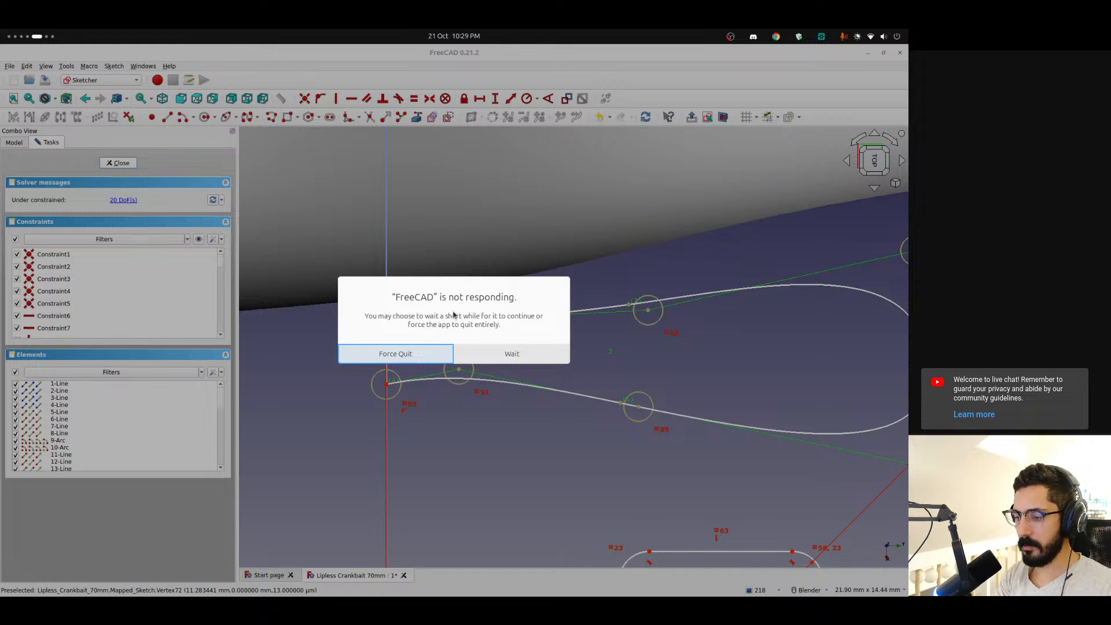
pyautogui.click(513, 354)
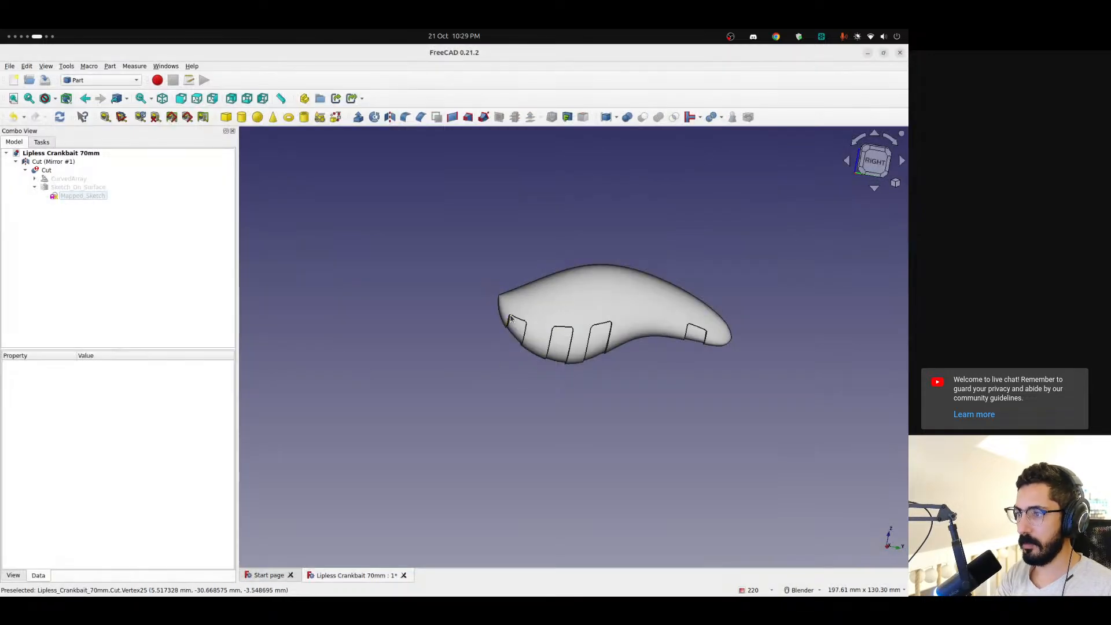
# Examine the nose of the recomputed lure body up close, around the seam between the two mirrored halves
pyautogui.moveTo(513, 322)
pyautogui.mouseDown(button='middle')
pyautogui.moveTo(608, 341)
pyautogui.moveTo(506, 302)
pyautogui.mouseUp(button='middle')
pyautogui.scroll(8, 506, 301)
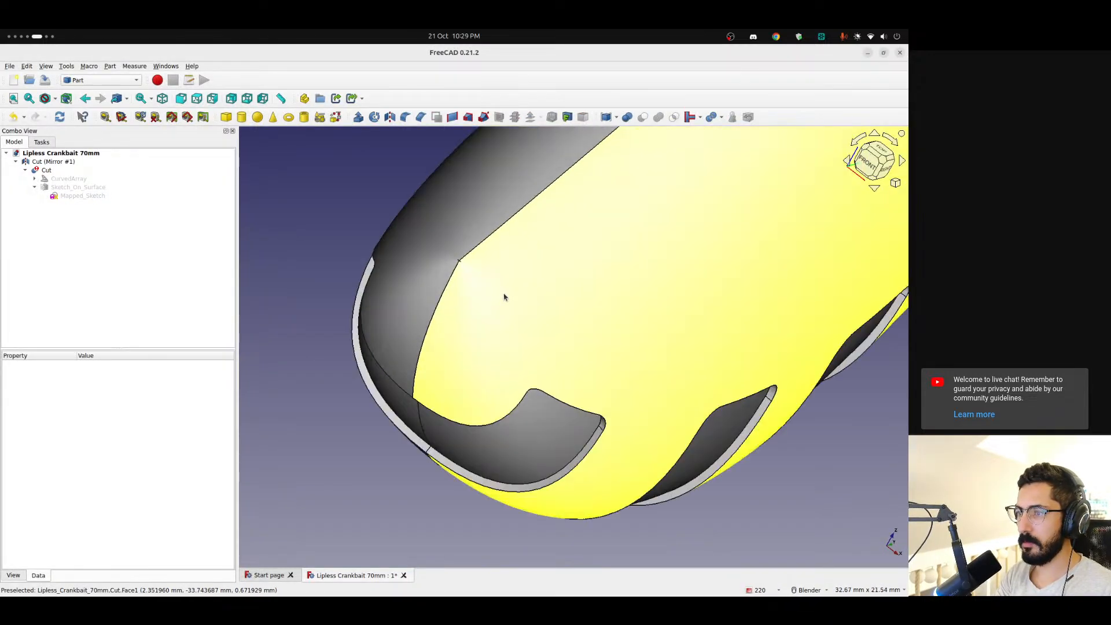
pyautogui.scroll(6, 501, 292)
pyautogui.rightClick(392, 245)
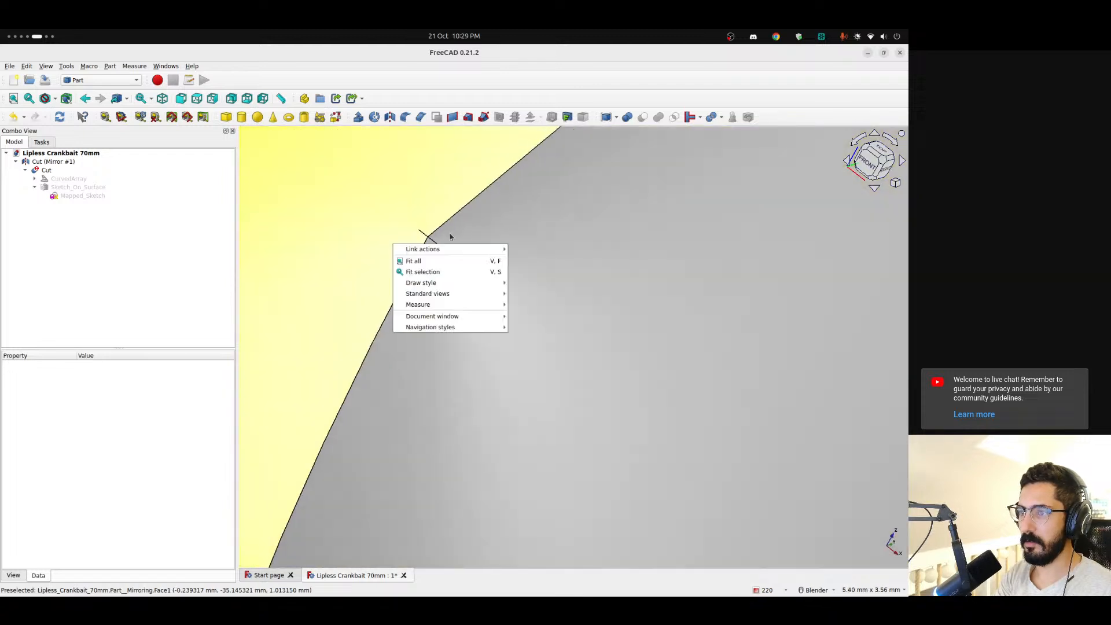
pyautogui.press('Escape')
pyautogui.scroll(-9, 402, 235)
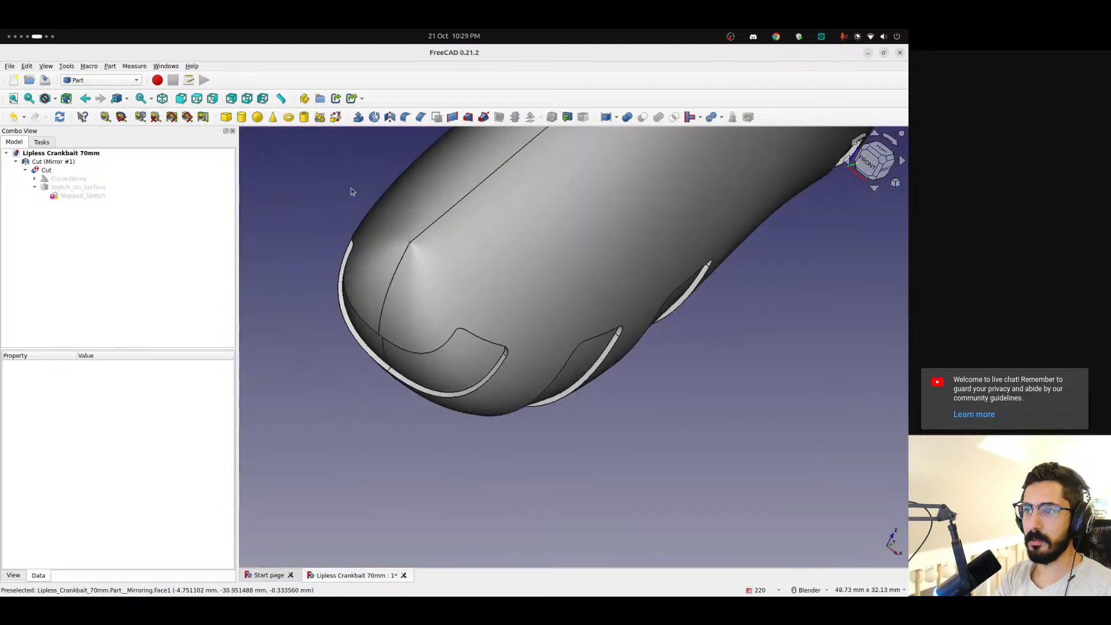
pyautogui.click(57, 170)
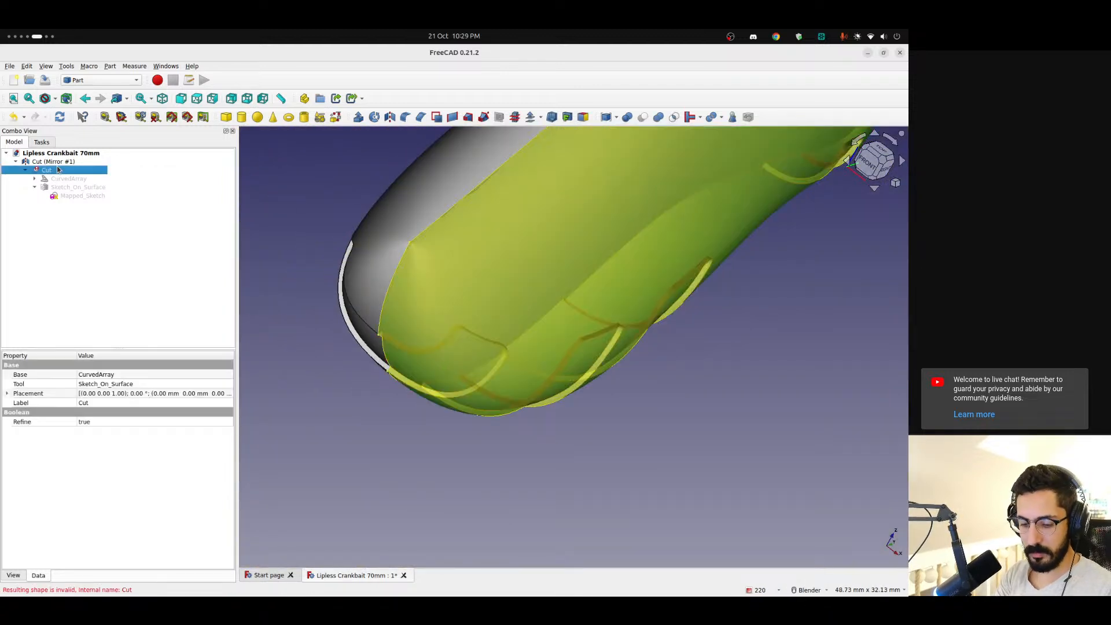
pyautogui.press('Delete')
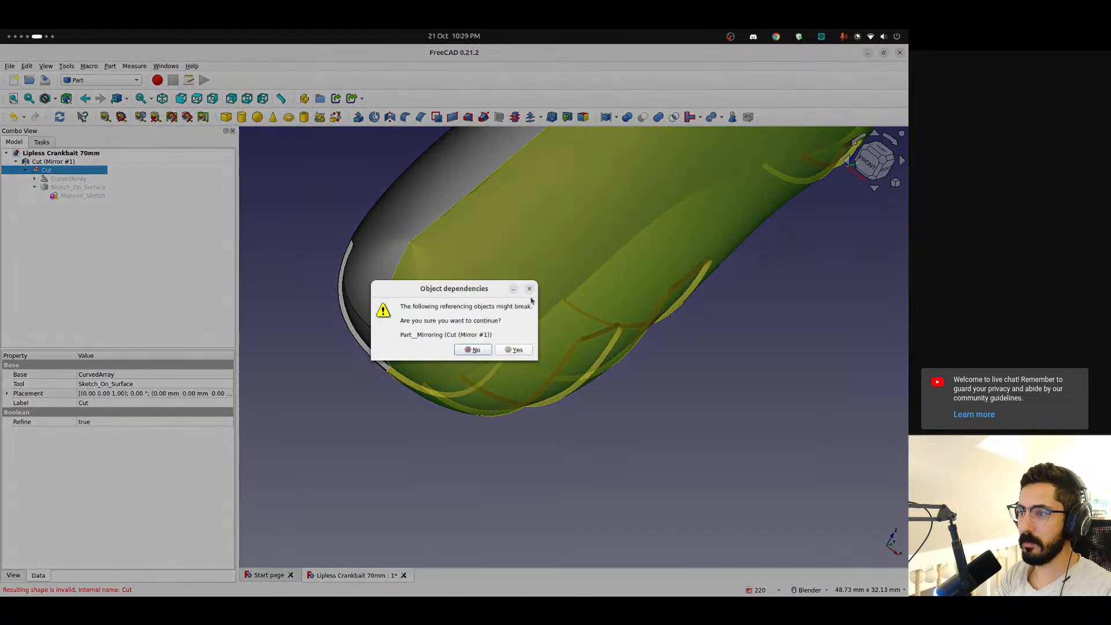
pyautogui.click(529, 289)
# Delete the mirrored copy and the boolean Cut, leaving the curved array and the surface-mapped sketch as separate objects
pyautogui.click(60, 162)
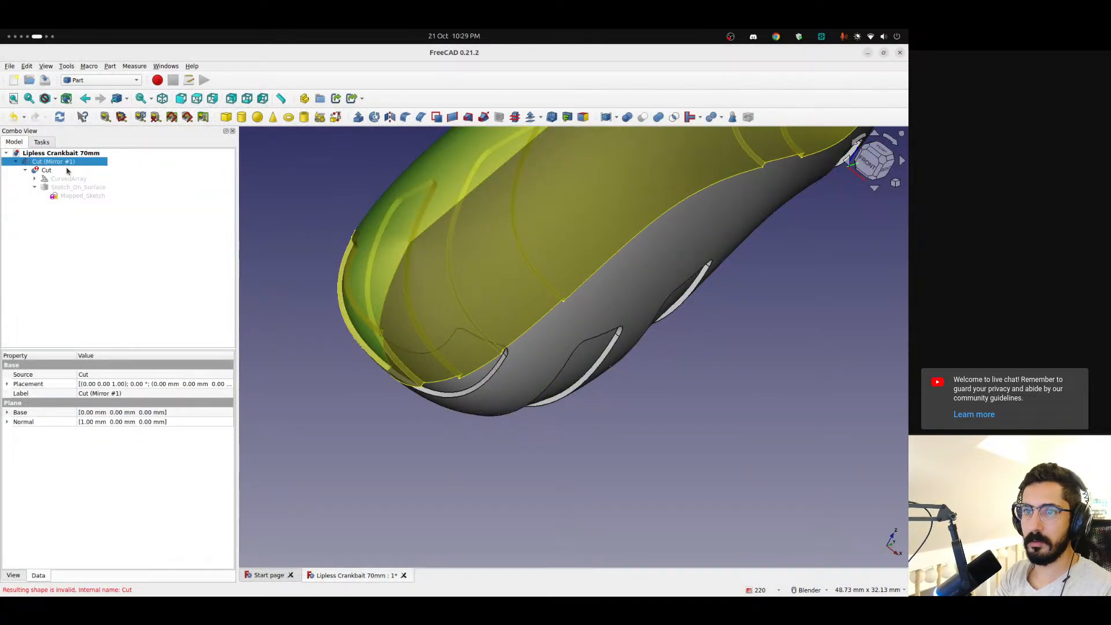
pyautogui.press('Delete')
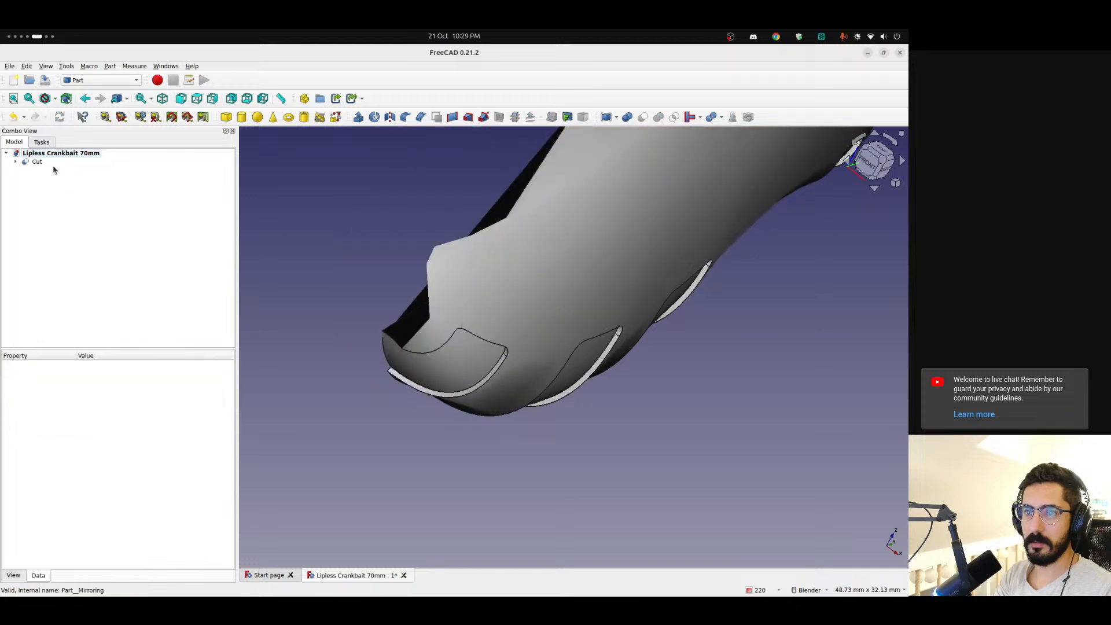
pyautogui.click(50, 162)
pyautogui.scroll(-4, 399, 300)
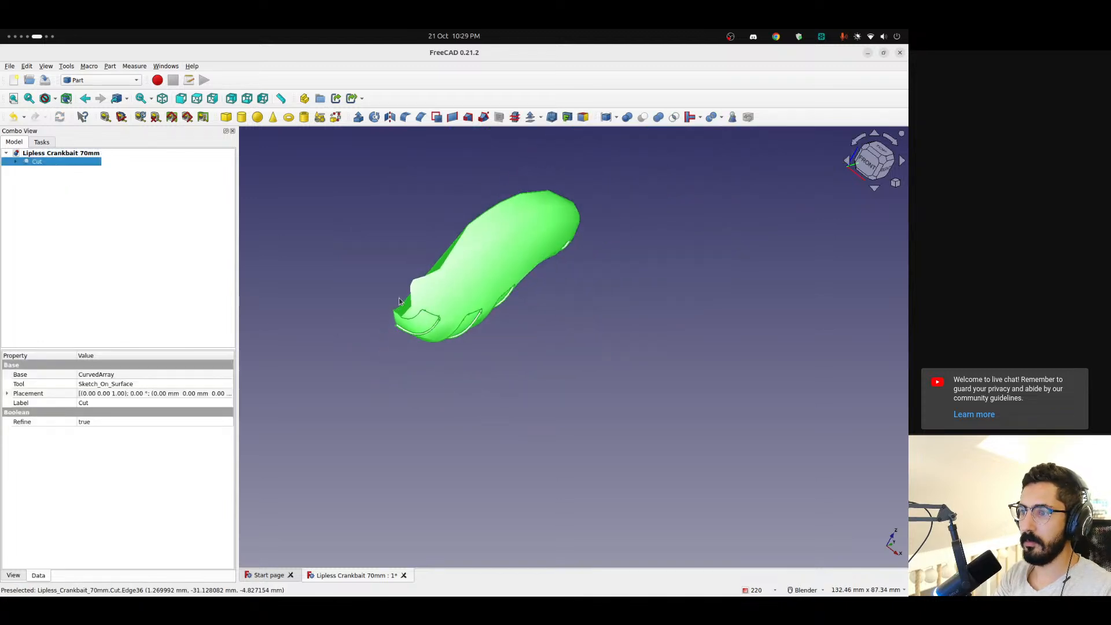
pyautogui.click(391, 365)
pyautogui.moveTo(391, 365)
pyautogui.mouseDown(button='middle')
pyautogui.moveTo(471, 382)
pyautogui.moveTo(531, 339)
pyautogui.moveTo(486, 292)
pyautogui.moveTo(426, 312)
pyautogui.moveTo(386, 264)
pyautogui.mouseUp(button='middle')
pyautogui.click(51, 162)
pyautogui.press('Delete')
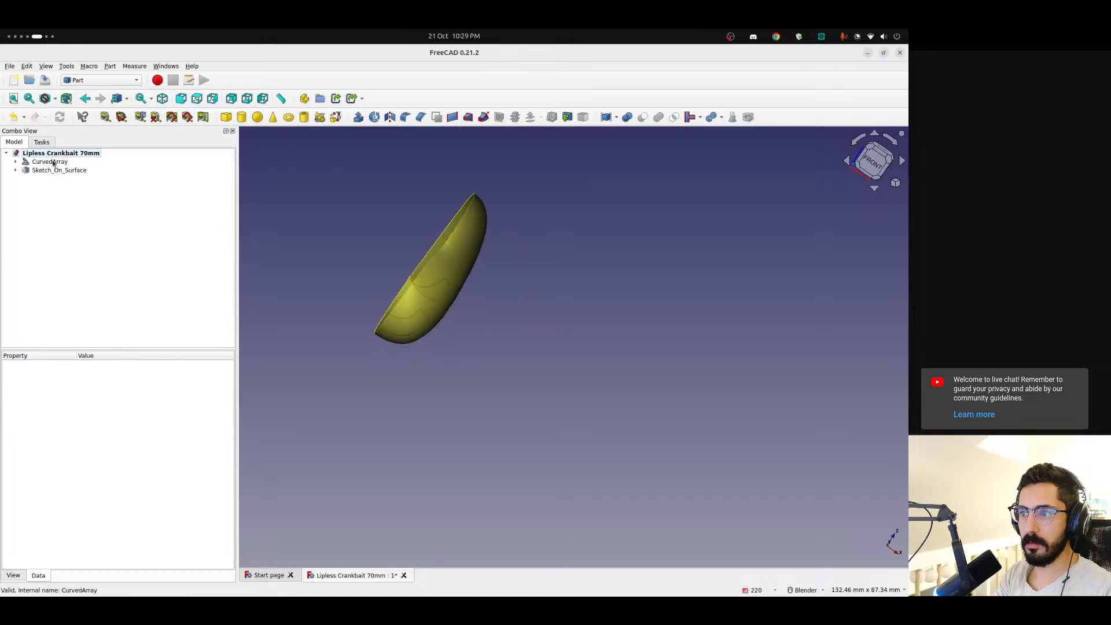
# Examine the mapped teardrop on the half body from several sides, especially where its narrow end meets the nose tip
pyautogui.scroll(8, 429, 272)
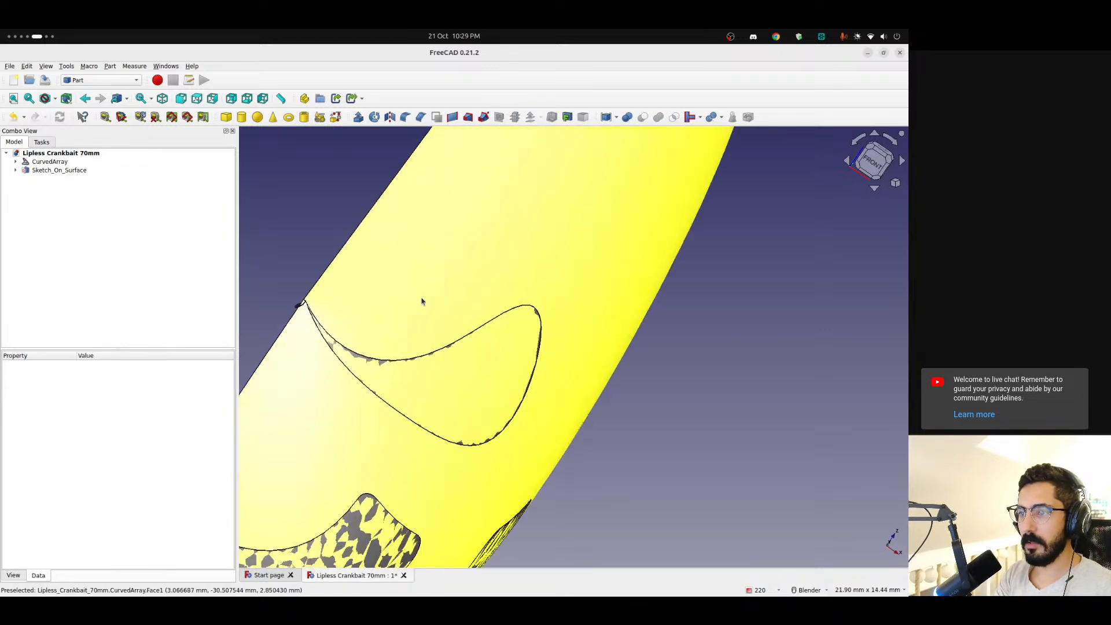
pyautogui.moveTo(437, 346); pyautogui.dragTo(620, 339, button='middle')
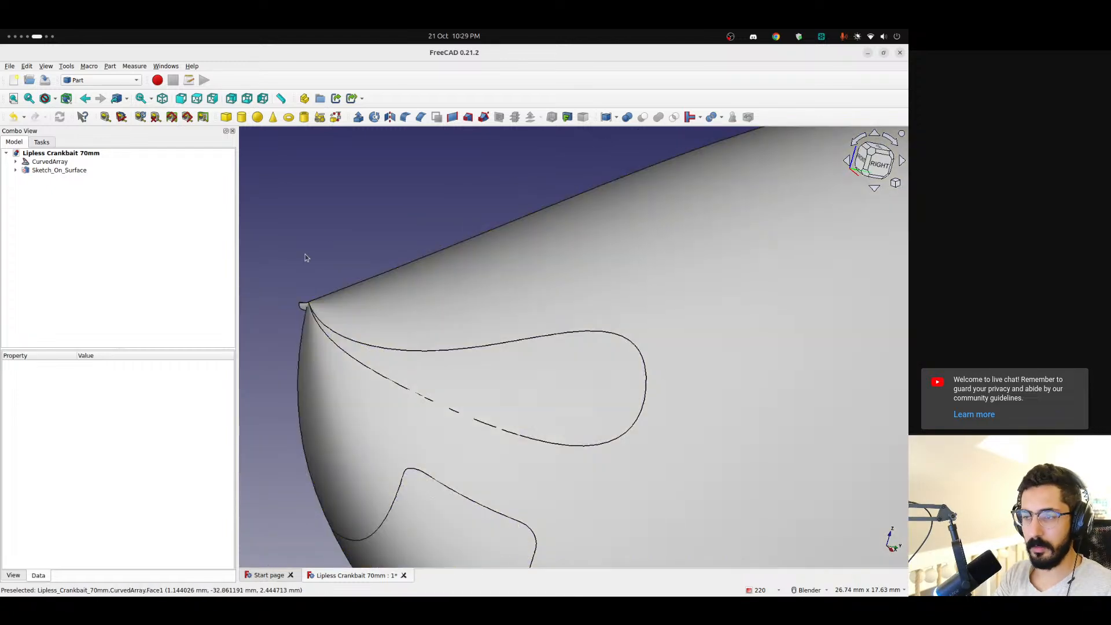
pyautogui.moveTo(305, 256); pyautogui.dragTo(399, 307, button='middle')
pyautogui.scroll(5, 290, 288)
pyautogui.scroll(5, 285, 290)
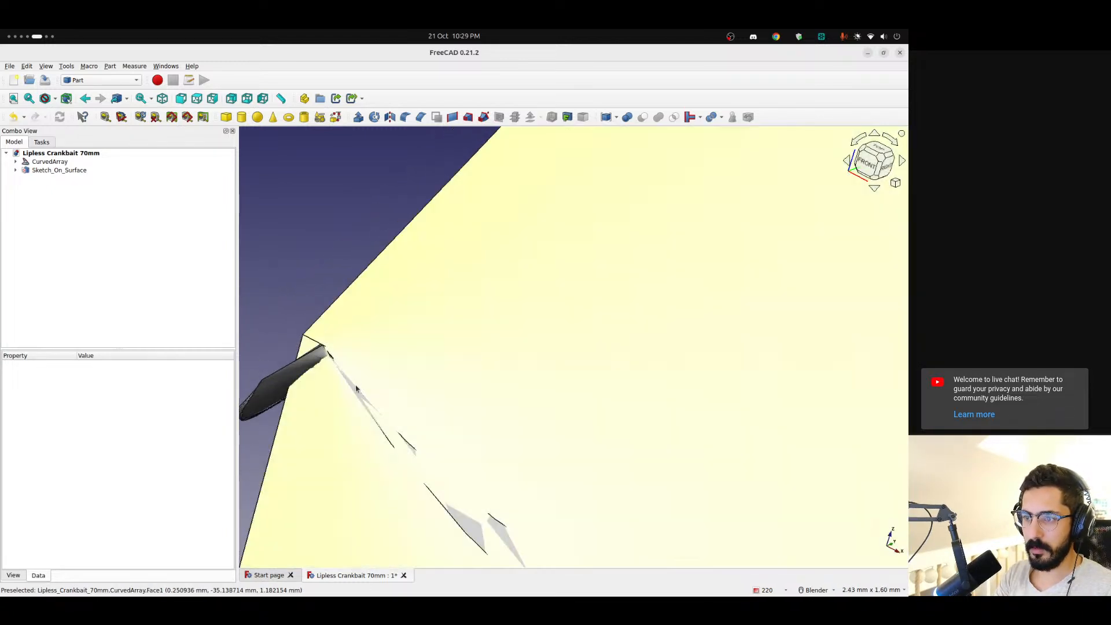
pyautogui.scroll(-6, 330, 361)
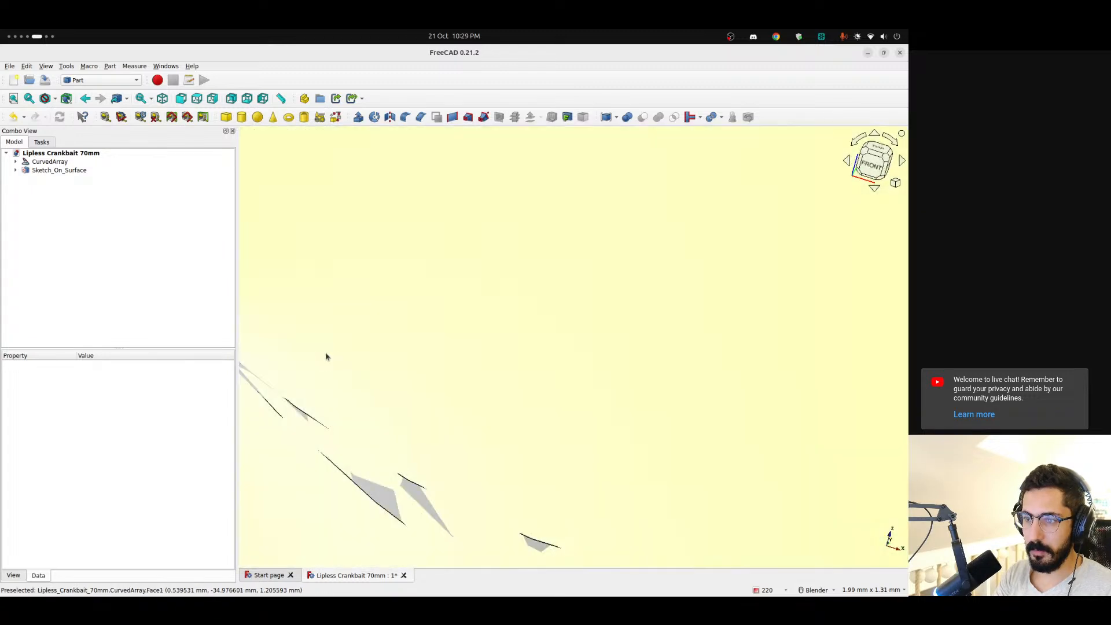
pyautogui.moveTo(355, 358); pyautogui.dragTo(533, 342, button='middle')
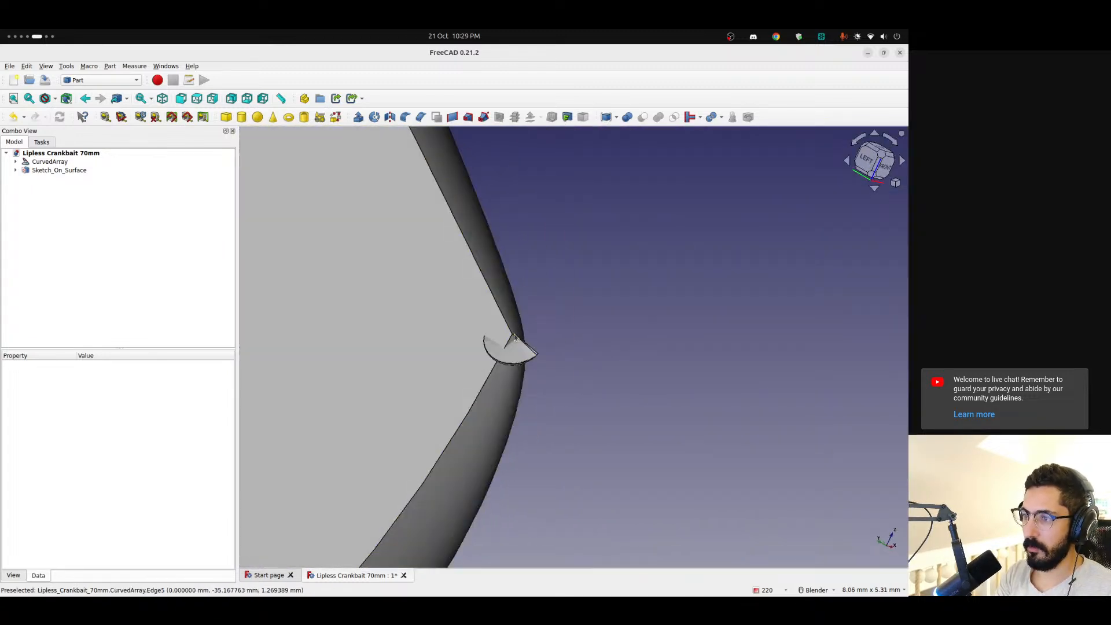
pyautogui.scroll(7, 513, 336)
pyautogui.click(512, 335)
pyautogui.scroll(-4, 524, 368)
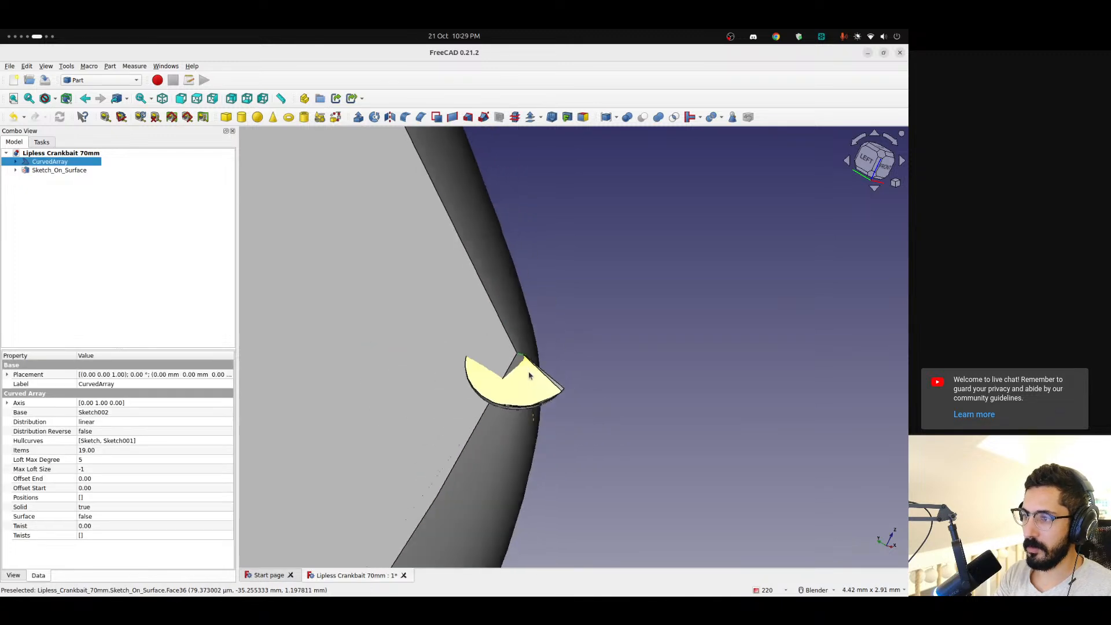
pyautogui.scroll(-3, 529, 375)
pyautogui.moveTo(530, 376)
pyautogui.mouseDown(button='middle')
pyautogui.moveTo(423, 399)
pyautogui.moveTo(371, 425)
pyautogui.mouseUp(button='middle')
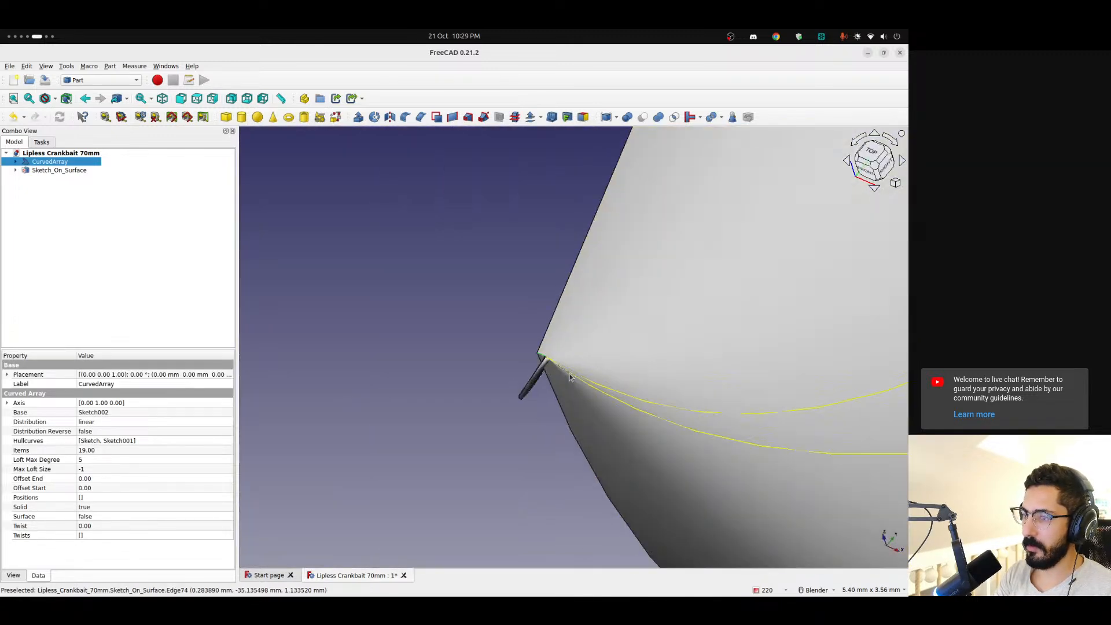
pyautogui.scroll(2, 570, 377)
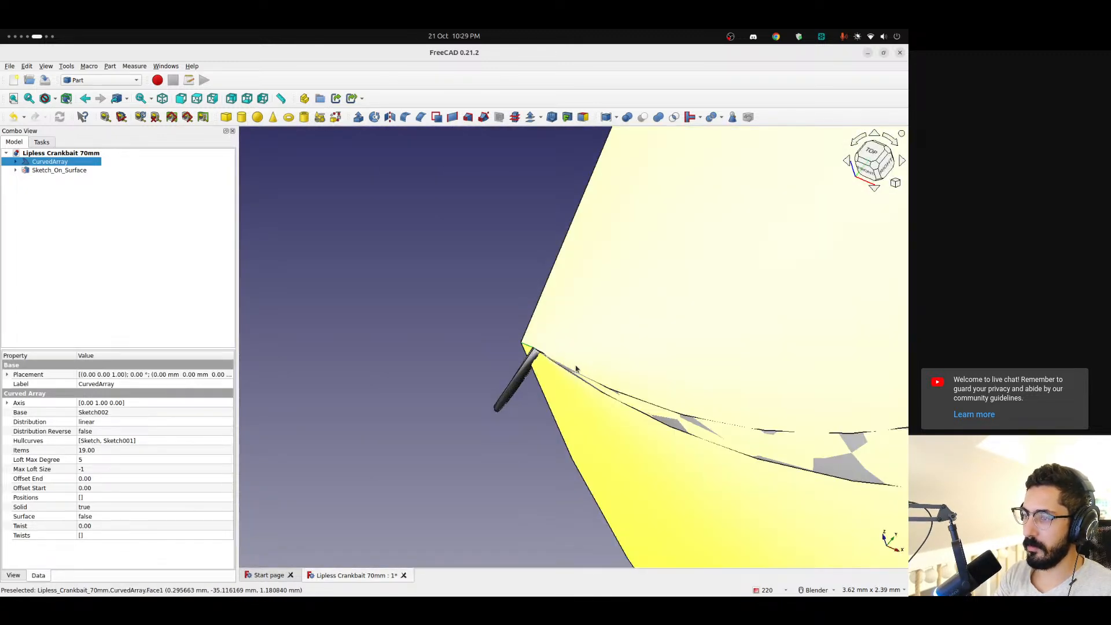
pyautogui.scroll(-4, 576, 368)
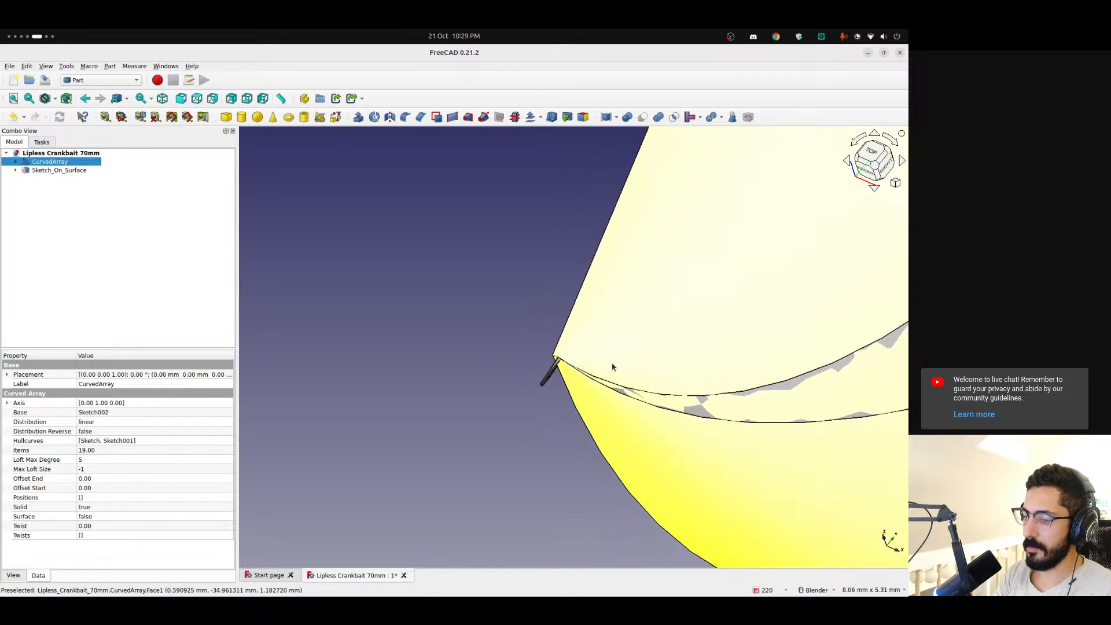
pyautogui.keyDown('shift'); pyautogui.moveTo(612, 367); pyautogui.dragTo(250, 389, button='middle'); pyautogui.keyUp('shift')
pyautogui.scroll(-5, 375, 360)
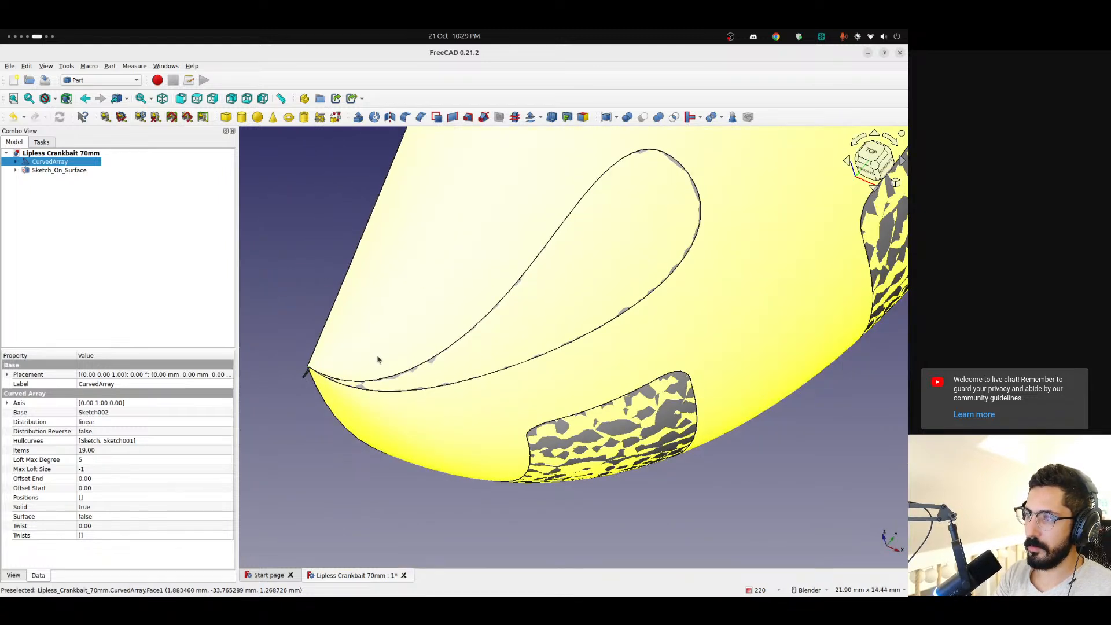
# Reopen the mapped sketch and slide the teardrop's endpoint nearest the lure body along the boundary edge, widening the open end
pyautogui.click(11, 170)
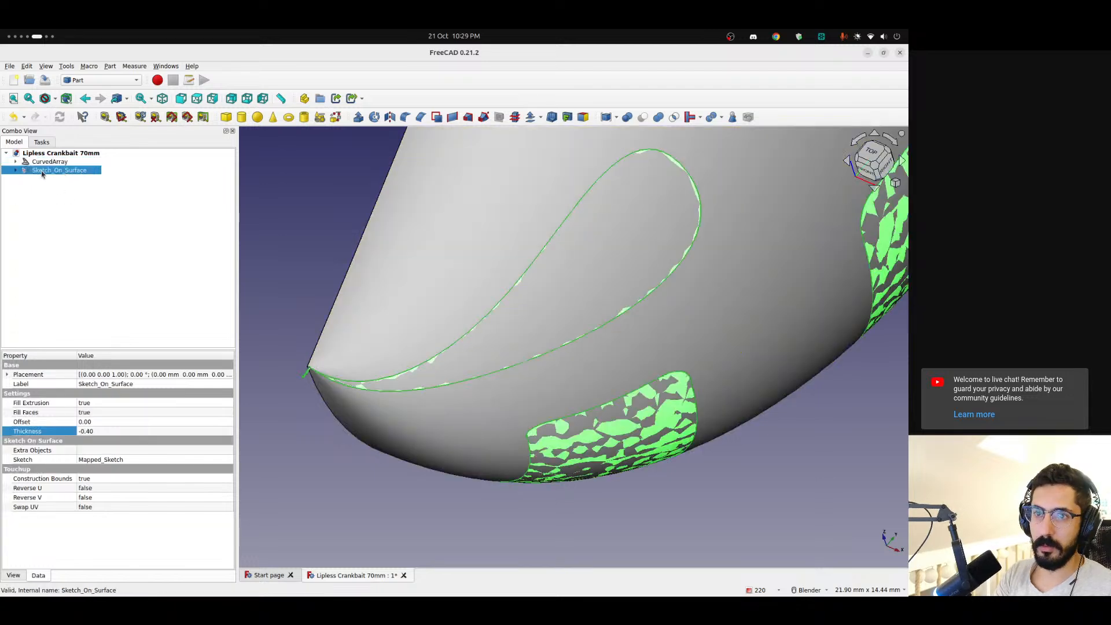
pyautogui.click(13, 170)
pyautogui.doubleClick(58, 179)
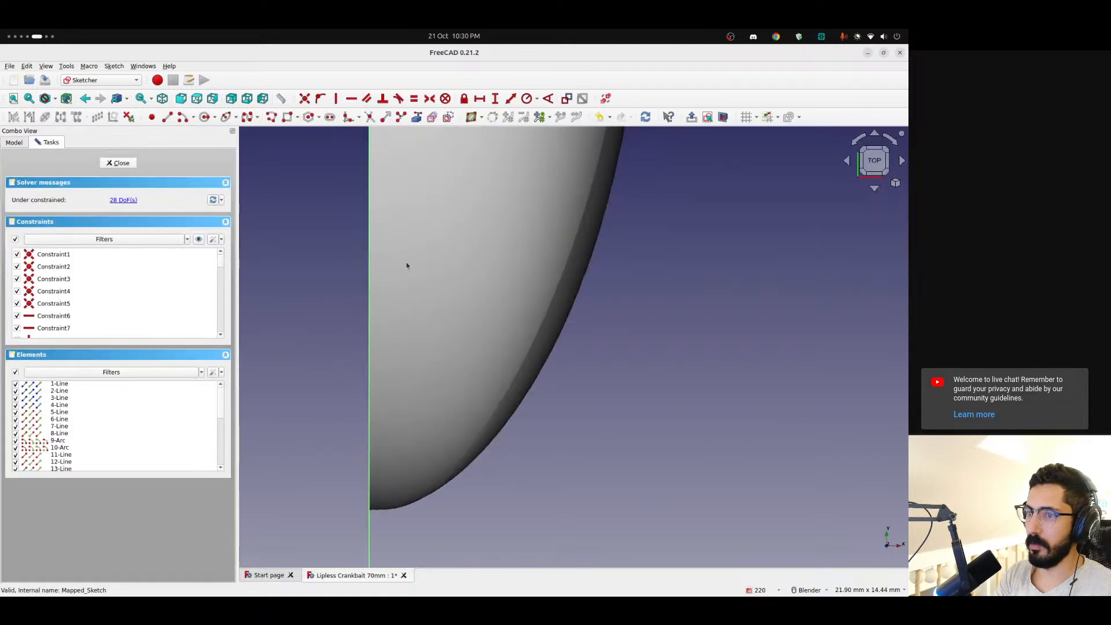
pyautogui.scroll(-4, 621, 223)
pyautogui.scroll(-6, 709, 196)
pyautogui.keyDown('shift'); pyautogui.moveTo(709, 195); pyautogui.dragTo(461, 479, button='middle'); pyautogui.keyUp('shift')
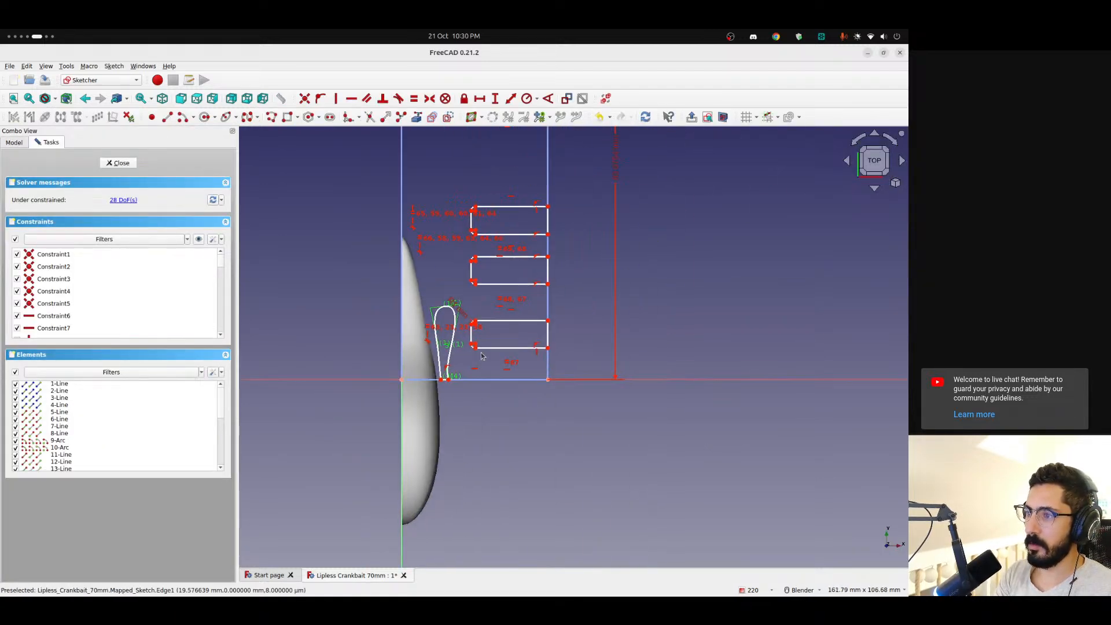
pyautogui.scroll(2, 481, 355)
pyautogui.scroll(7, 428, 356)
pyautogui.scroll(-2, 421, 433)
pyautogui.keyDown('shift'); pyautogui.moveTo(434, 426); pyautogui.dragTo(531, 416, button='middle'); pyautogui.keyUp('shift')
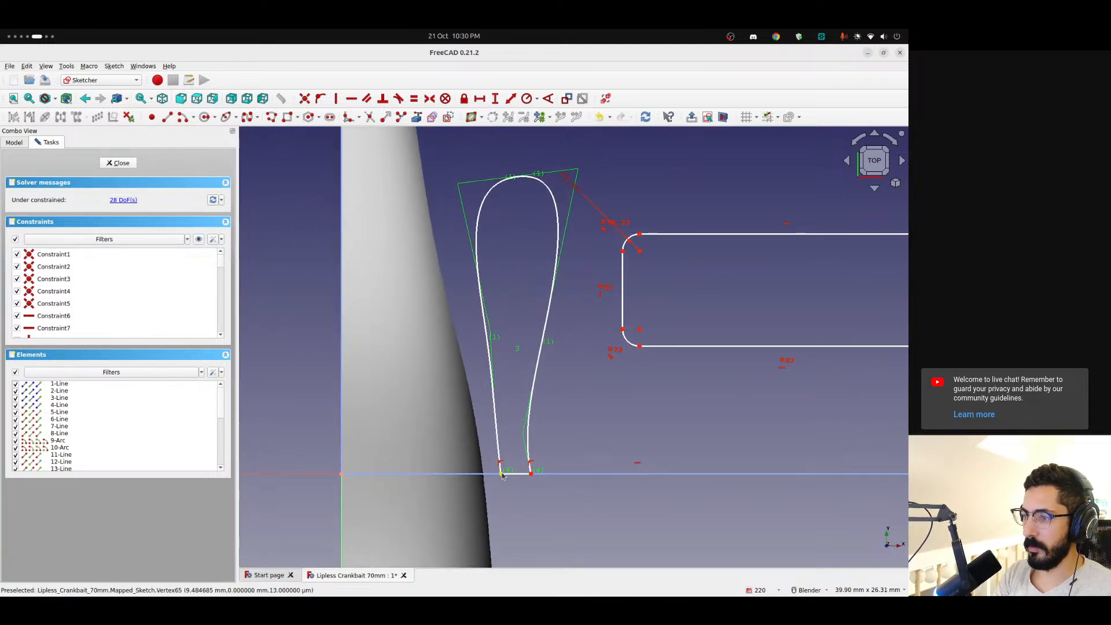
pyautogui.moveTo(502, 475)
pyautogui.mouseDown()
pyautogui.moveTo(413, 461)
pyautogui.moveTo(472, 451)
pyautogui.mouseUp()
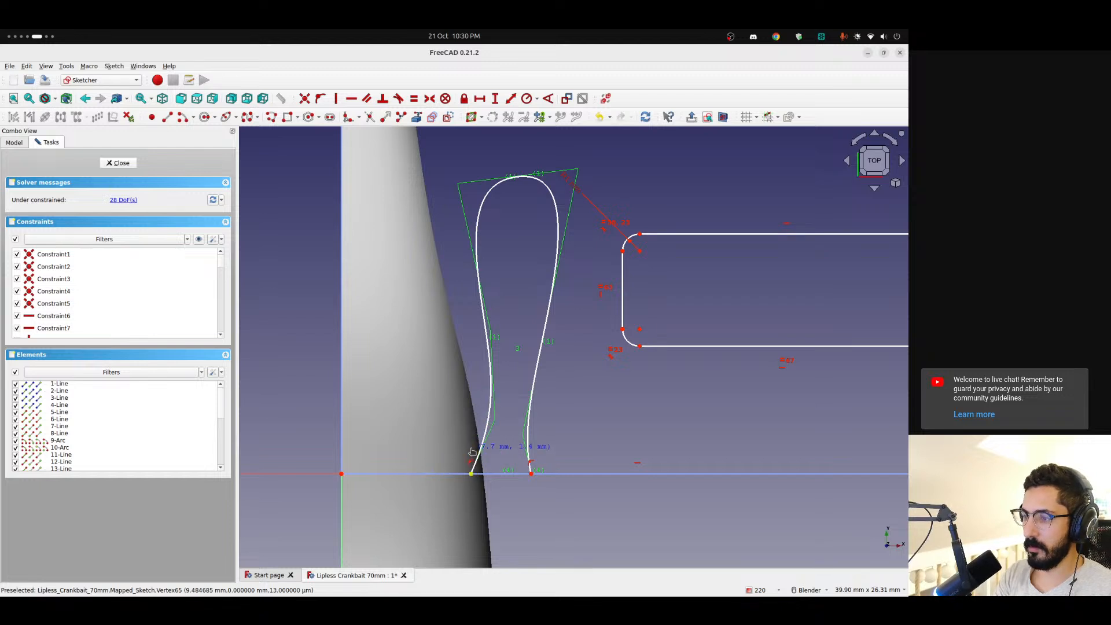
pyautogui.moveTo(457, 385)
pyautogui.mouseDown(button='middle')
pyautogui.moveTo(449, 370)
pyautogui.moveTo(455, 383)
pyautogui.mouseUp(button='middle')
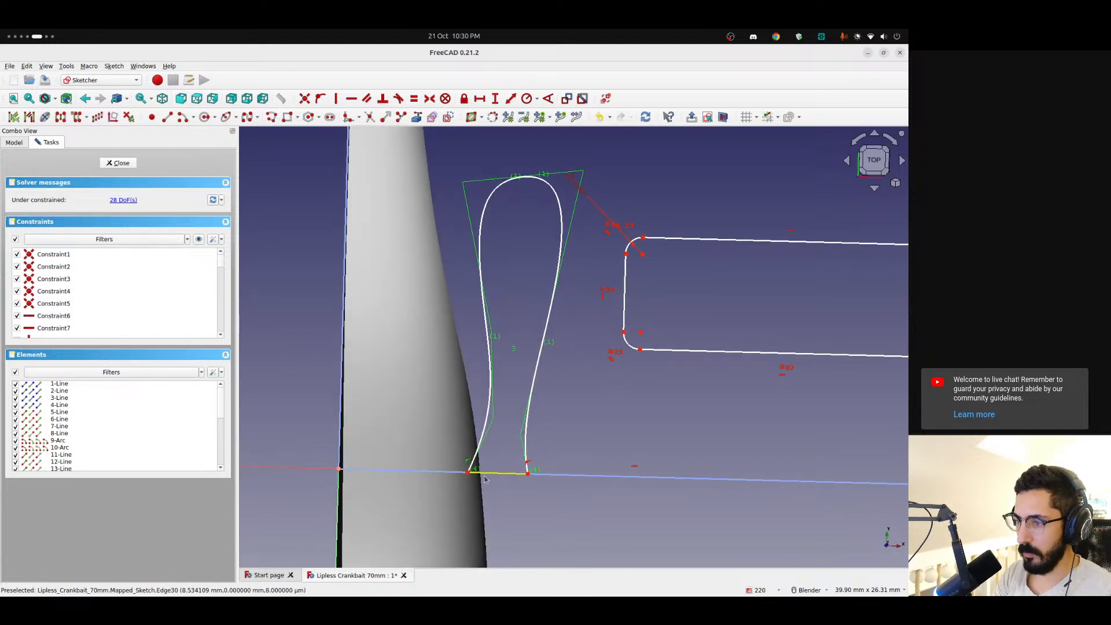
# Remove the constraints holding the teardrop's two open ends on the horizontal boundary edge and move both ends beside the vertical boundary line
pyautogui.press('Delete')
pyautogui.click(531, 468)
pyautogui.press('Delete')
pyautogui.moveTo(468, 473); pyautogui.dragTo(346, 419)
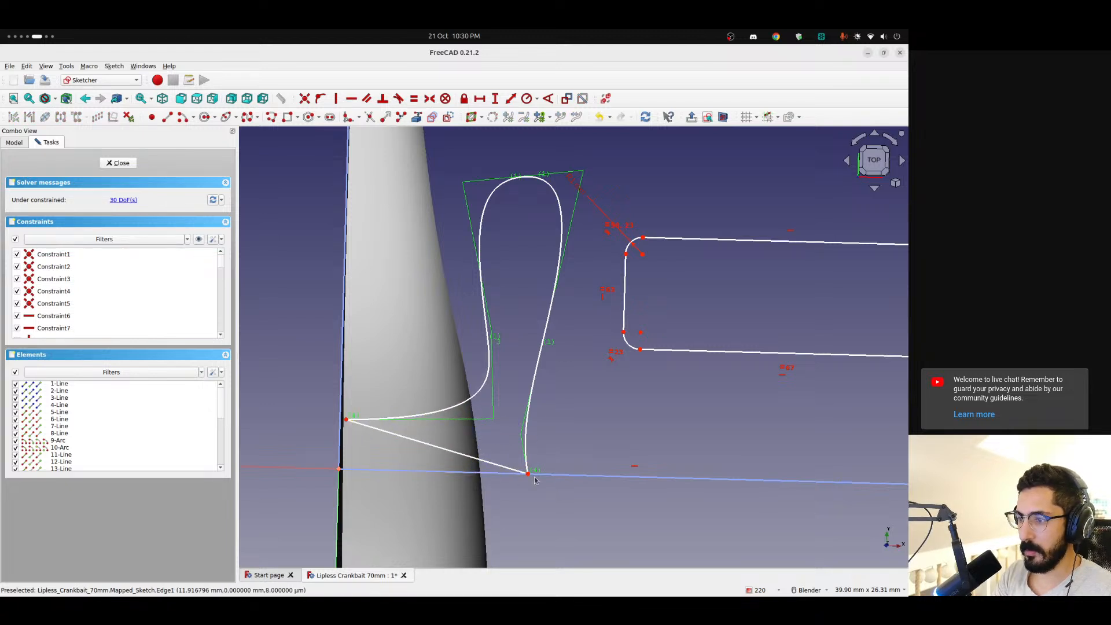
pyautogui.moveTo(526, 473); pyautogui.dragTo(342, 458)
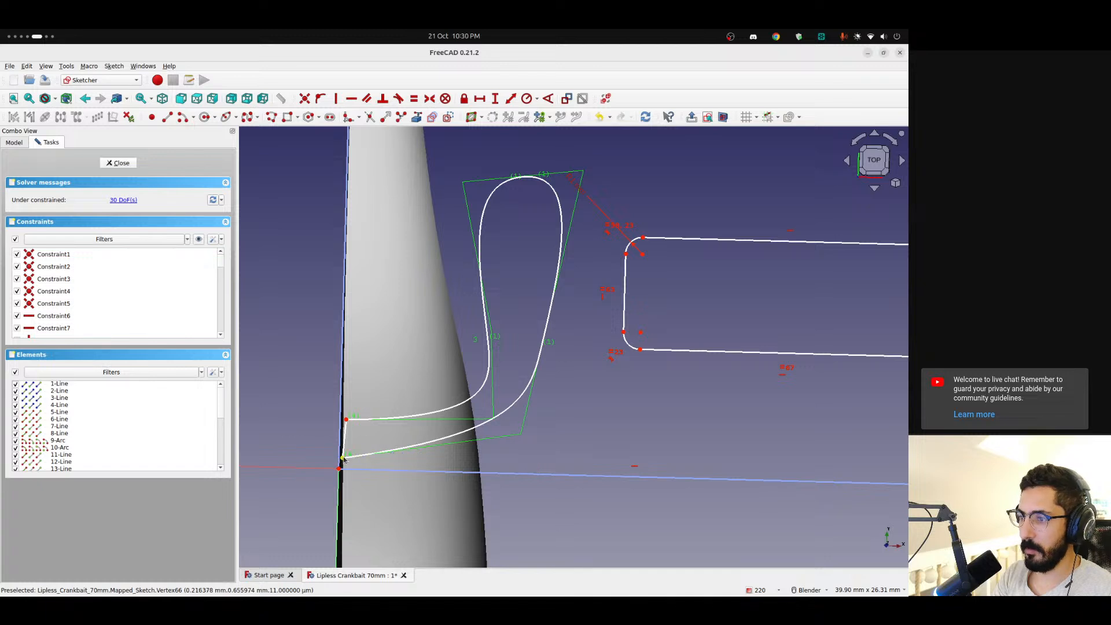
# Constrain both open ends of the teardrop onto the vertical boundary line with point-on-object constraints
pyautogui.click(345, 416)
pyautogui.click(344, 324)
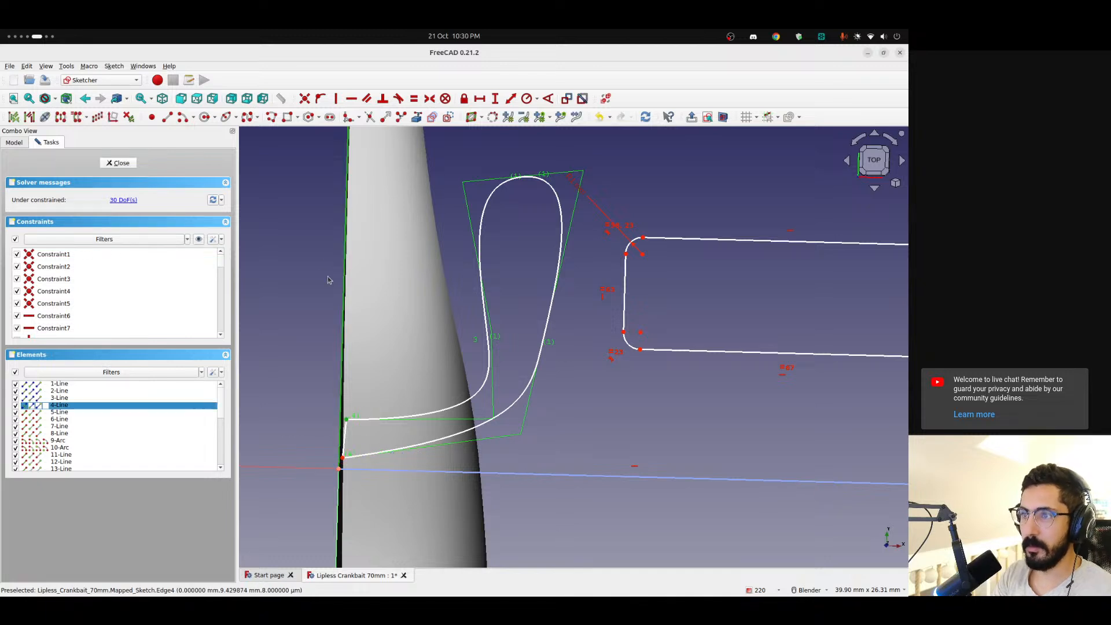
pyautogui.click(320, 98)
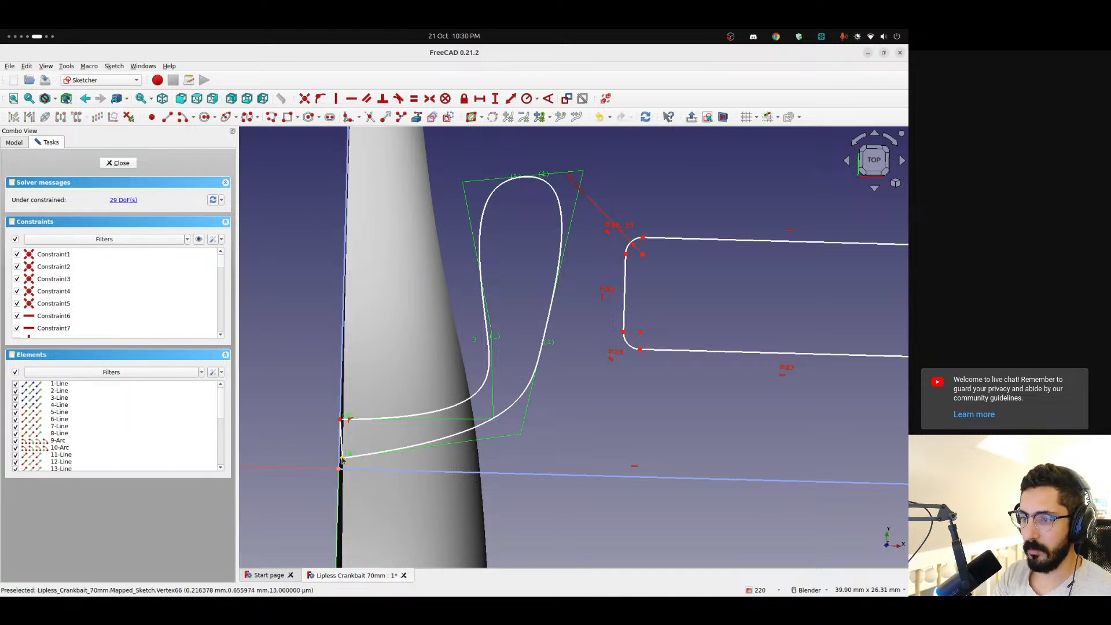
pyautogui.click(346, 176)
pyautogui.click(320, 98)
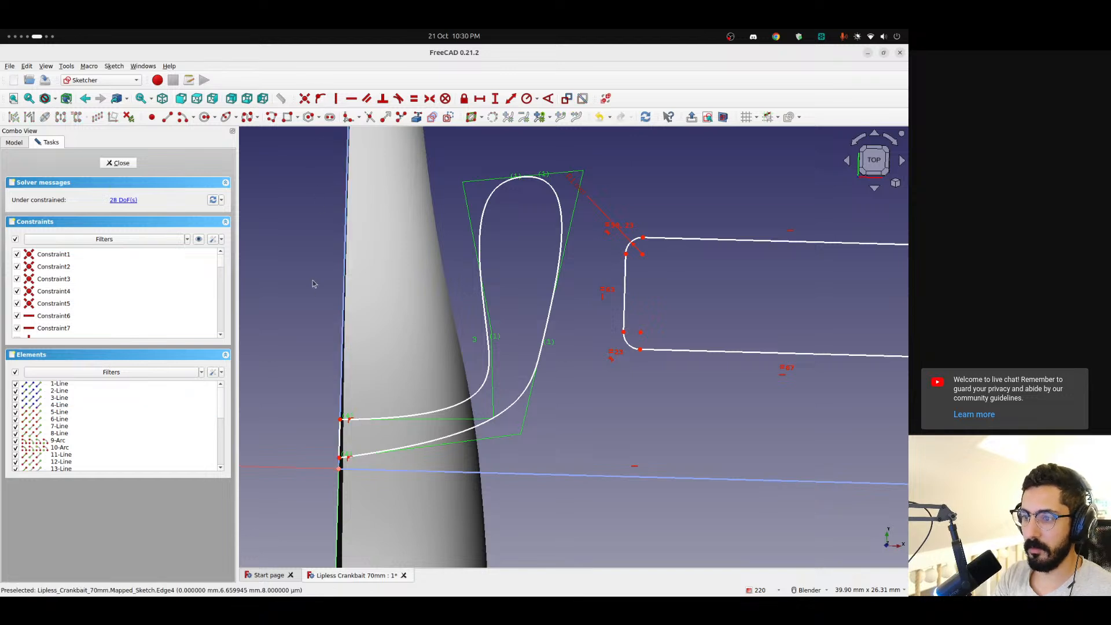
# Adjust the teardrop's lower endpoint and its lower outer control point to even out the narrow tail
pyautogui.moveTo(340, 457); pyautogui.dragTo(340, 447)
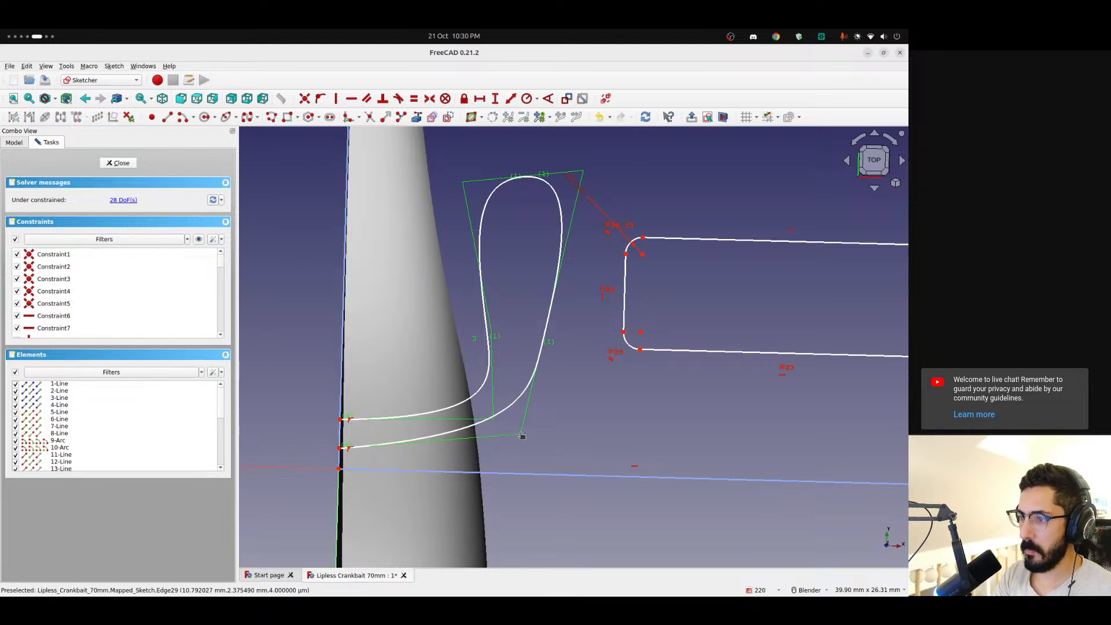
pyautogui.moveTo(522, 437); pyautogui.dragTo(521, 444)
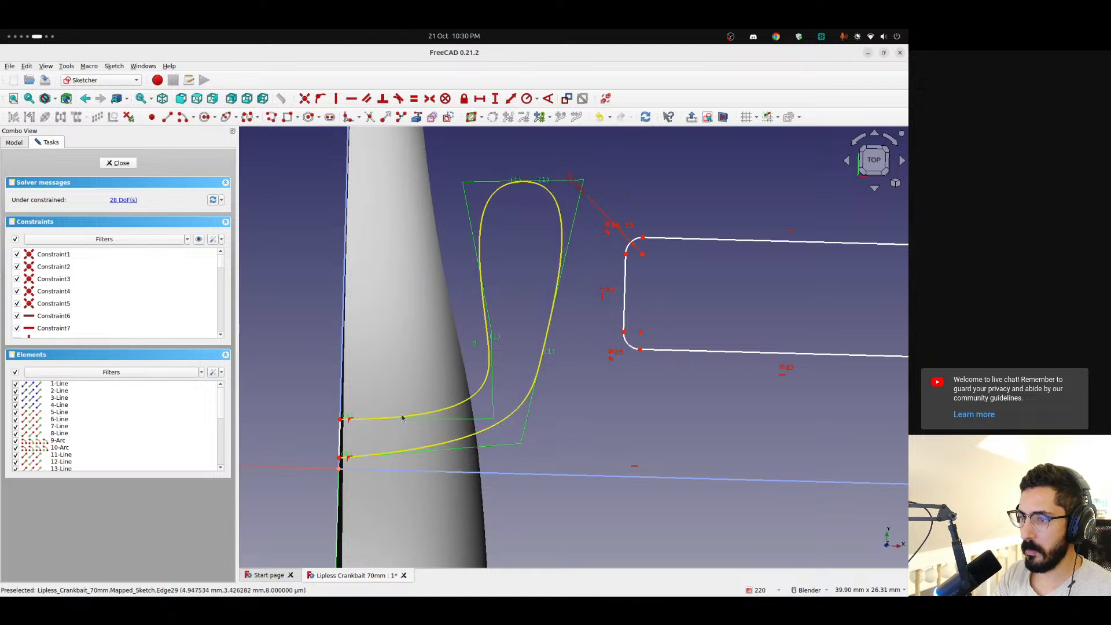
pyautogui.moveTo(339, 457); pyautogui.dragTo(343, 448)
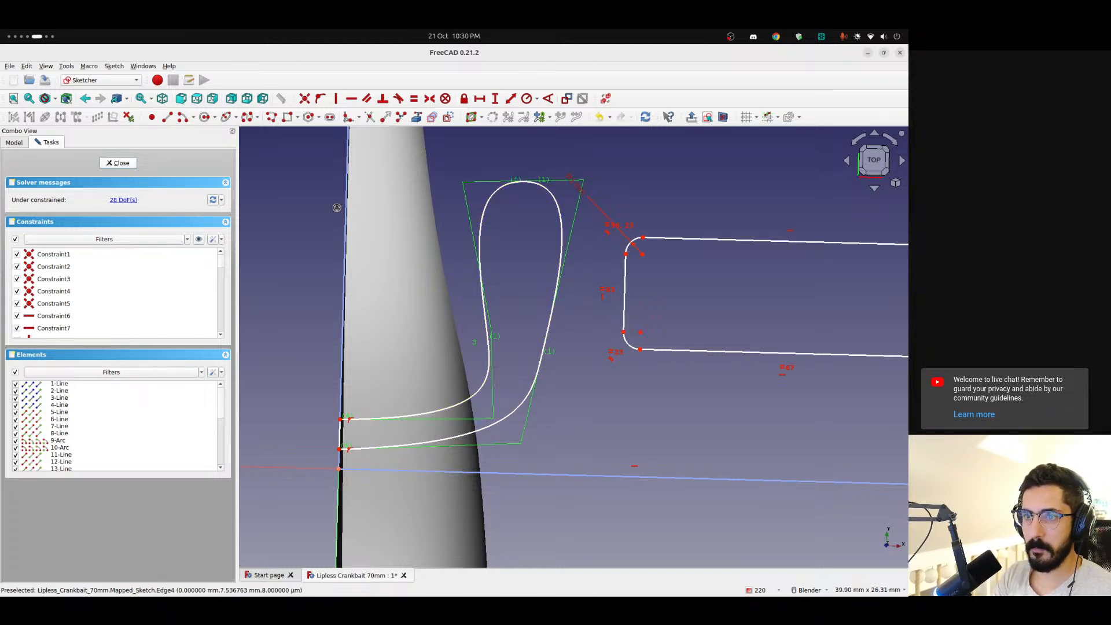
# Examine the remapped pattern on the half body from several sides, especially around the nose
pyautogui.scroll(-3, 295, 237)
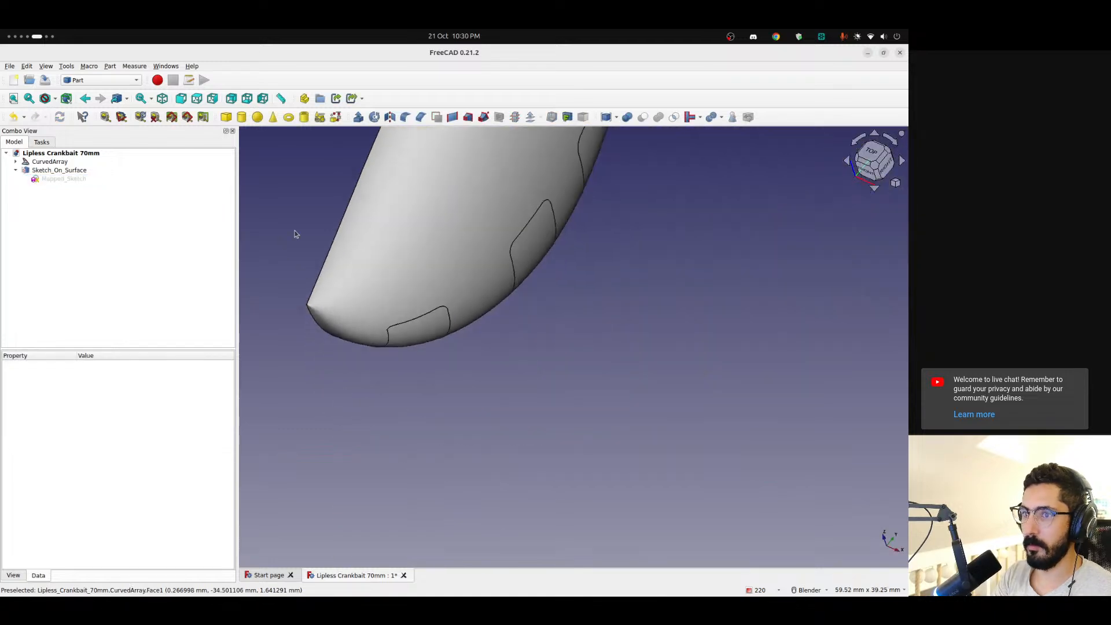
pyautogui.keyDown('shift'); pyautogui.moveTo(298, 200); pyautogui.dragTo(451, 325, button='middle'); pyautogui.keyUp('shift')
pyautogui.scroll(-1, 485, 350)
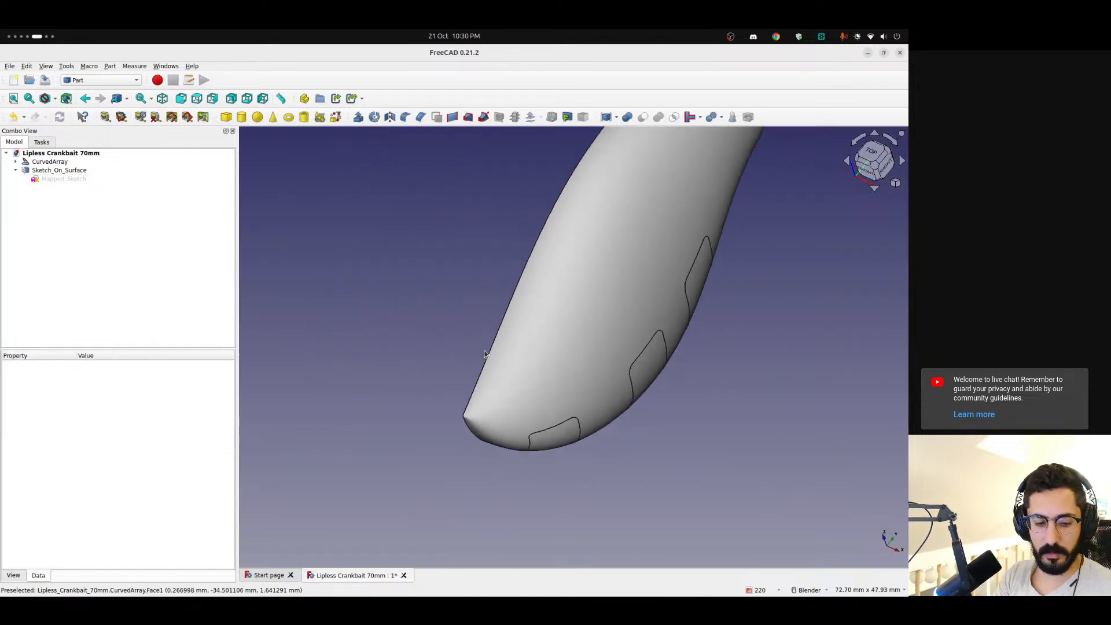
pyautogui.moveTo(550, 355); pyautogui.dragTo(512, 295, button='middle')
pyautogui.scroll(-3, 512, 296)
pyautogui.moveTo(550, 327); pyautogui.dragTo(445, 415, button='middle')
pyautogui.scroll(4, 521, 345)
pyautogui.moveTo(520, 345); pyautogui.dragTo(870, 309, button='middle')
pyautogui.moveTo(492, 371)
pyautogui.mouseDown(button='middle')
pyautogui.moveTo(595, 307)
pyautogui.moveTo(427, 402)
pyautogui.moveTo(509, 347)
pyautogui.moveTo(347, 289)
pyautogui.mouseUp(button='middle')
pyautogui.click(59, 170)
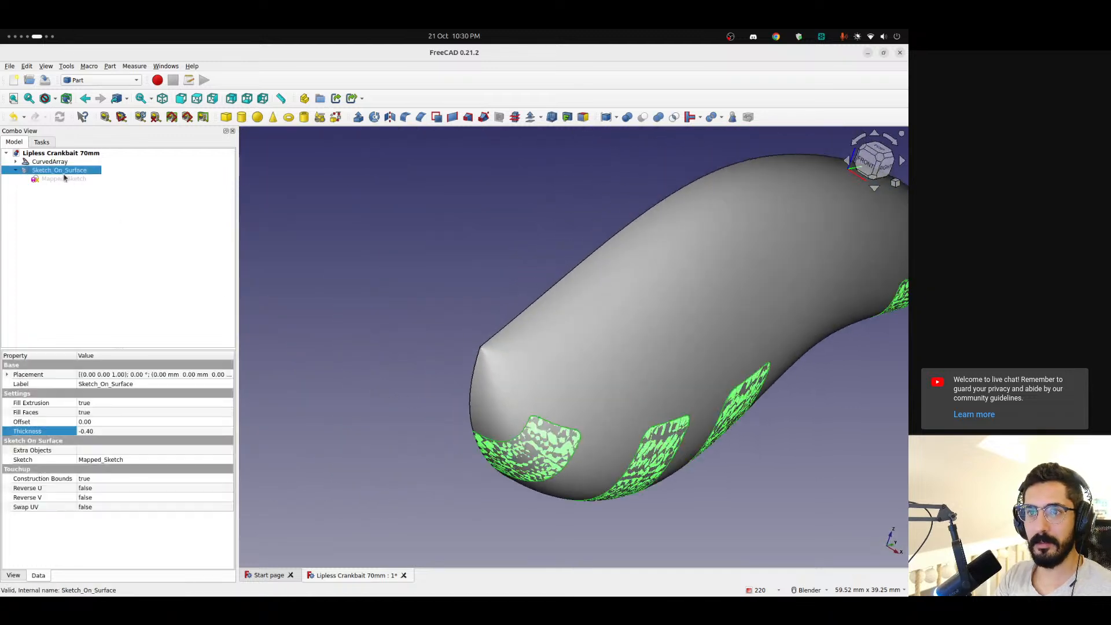
# Hide the curved array and inspect the surface-mapped solids on their own
pyautogui.scroll(-5, 479, 272)
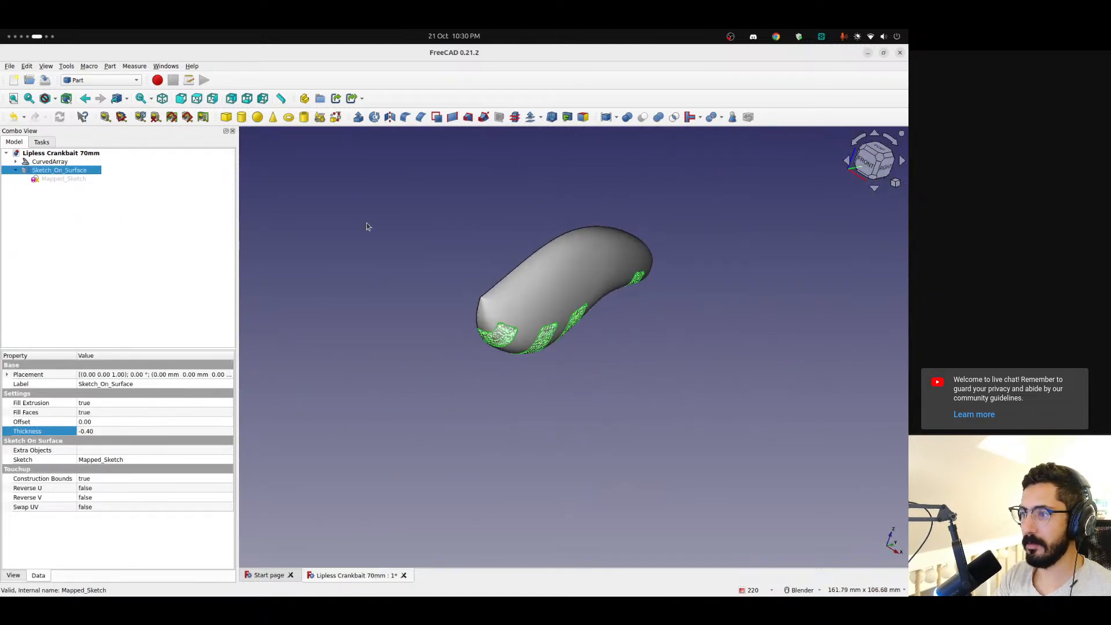
pyautogui.click(50, 162)
pyautogui.press('space')
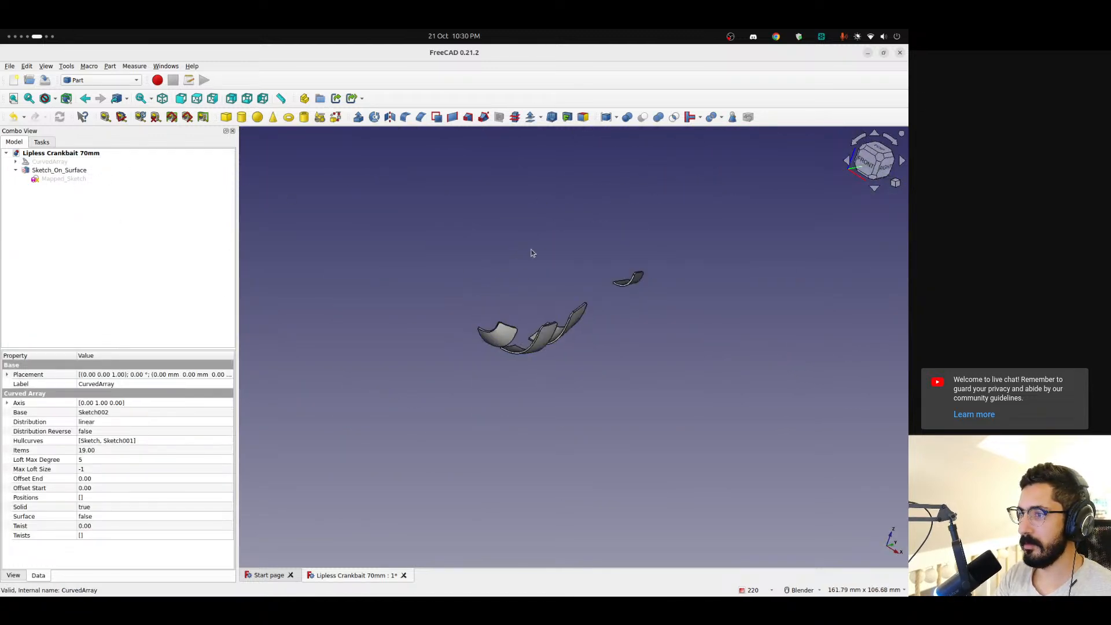
pyautogui.click(532, 252)
pyautogui.scroll(4, 524, 272)
# Reopen the mapped sketch, widen the teardrop by shifting its side and upper control points, and check the result on the body
pyautogui.doubleClick(54, 180)
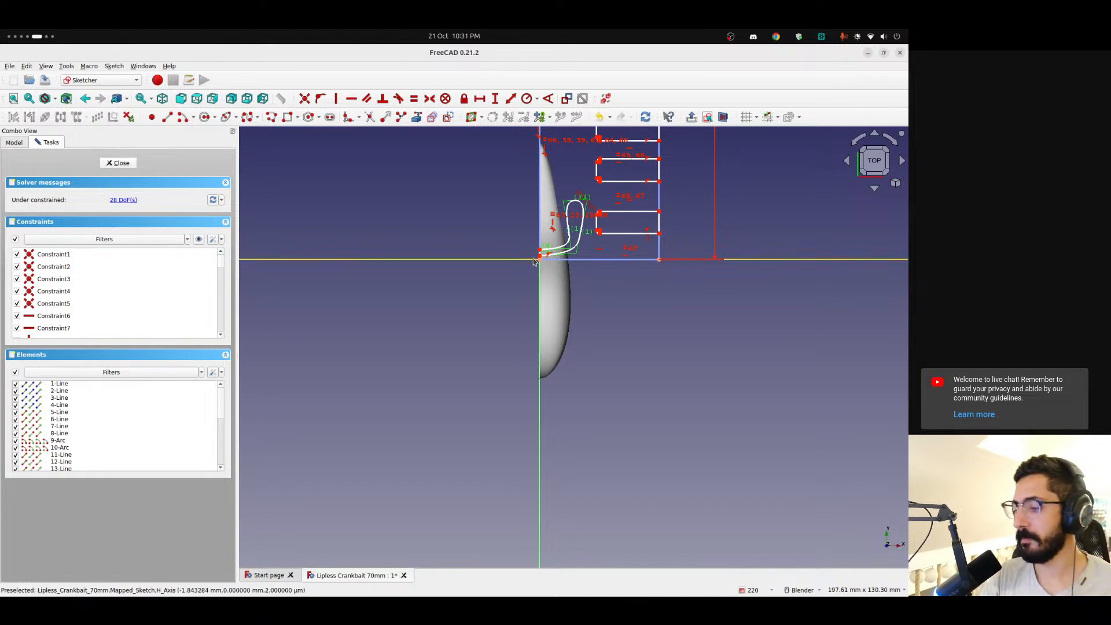
pyautogui.scroll(5, 535, 265)
pyautogui.moveTo(701, 155)
pyautogui.keyDown('shift'); pyautogui.mouseDown(button='middle')
pyautogui.moveTo(632, 202)
pyautogui.moveTo(467, 249)
pyautogui.mouseUp(button='middle'); pyautogui.keyUp('shift')
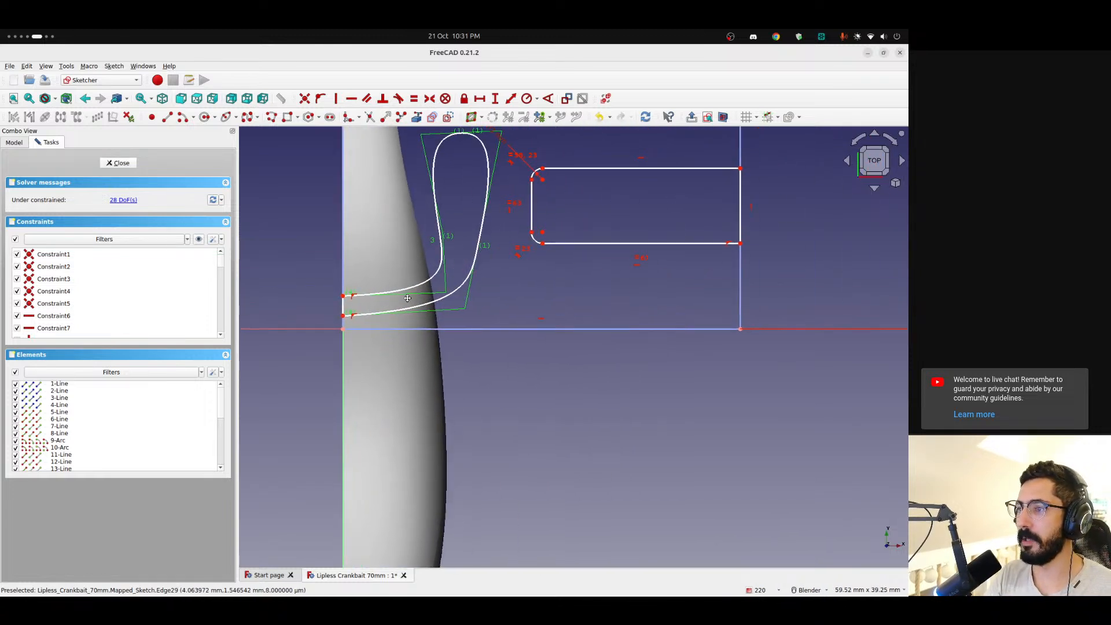
pyautogui.scroll(-1, 466, 249)
pyautogui.moveTo(446, 267); pyautogui.dragTo(432, 250)
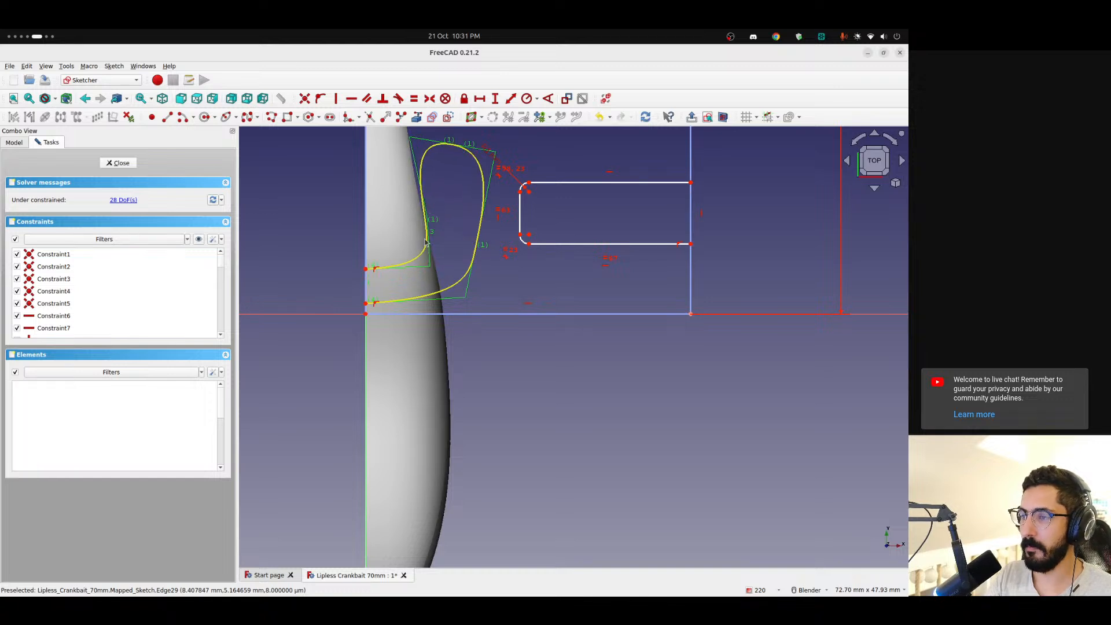
pyautogui.moveTo(427, 154); pyautogui.dragTo(438, 153)
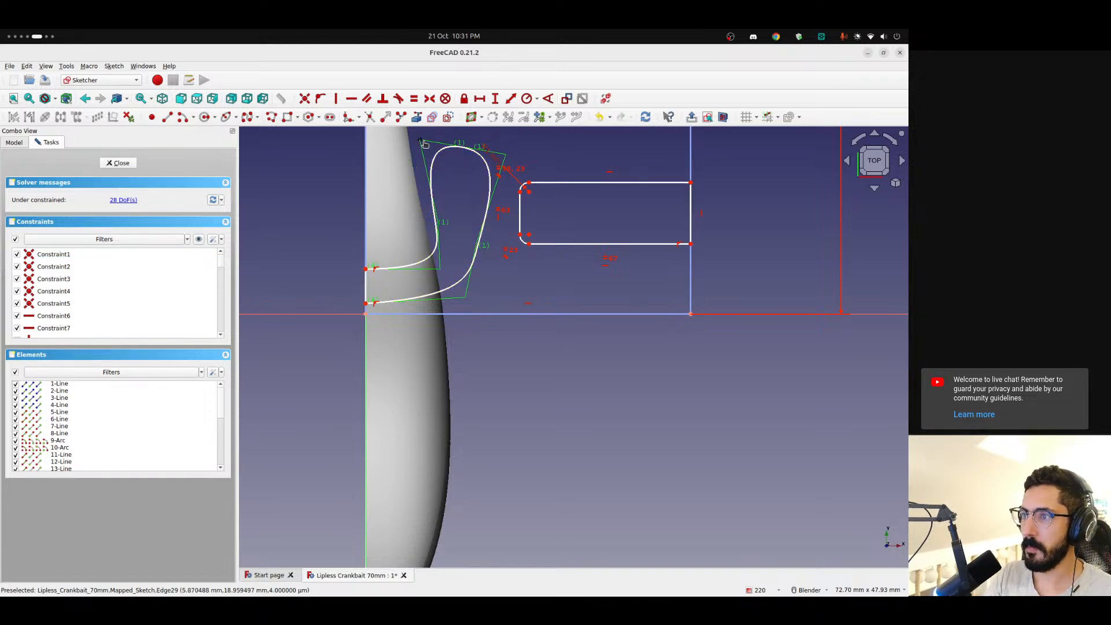
pyautogui.scroll(-2, 431, 162)
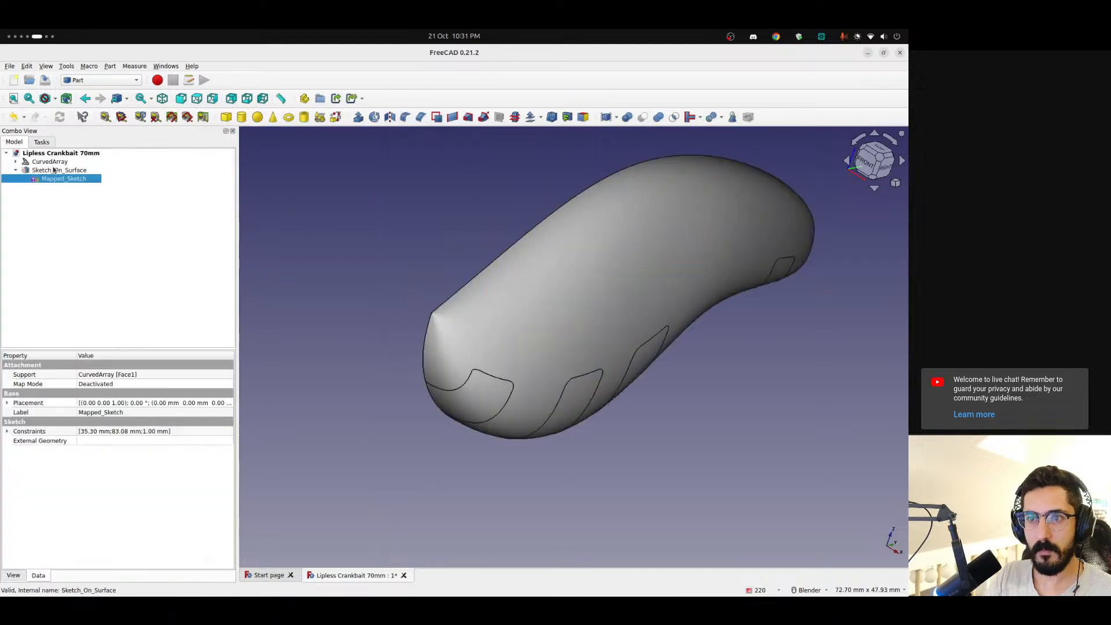
pyautogui.scroll(-3, 339, 227)
# Reopen the mapped sketch and delete the teardrop B-spline together with its short closing line
pyautogui.click(59, 179)
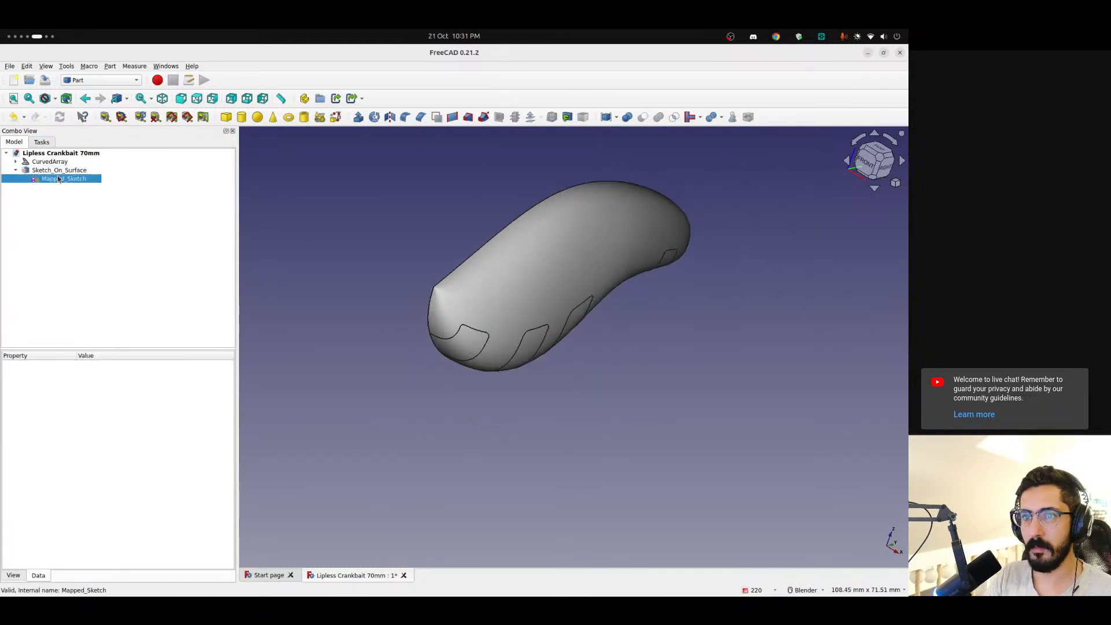
pyautogui.doubleClick(58, 178)
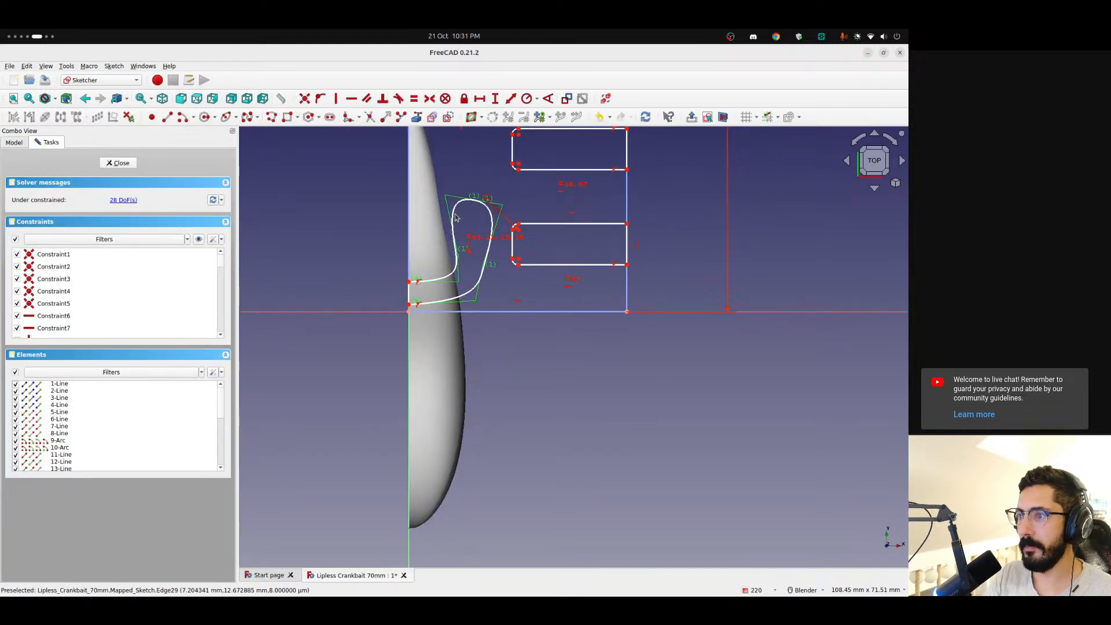
pyautogui.press('Delete')
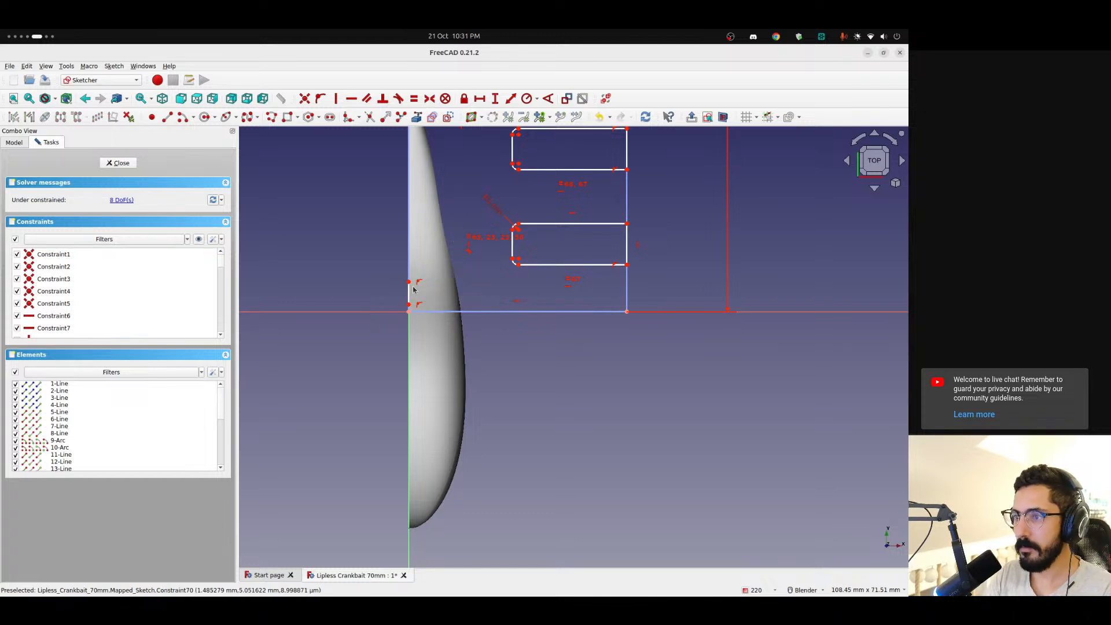
pyautogui.scroll(2, 406, 270)
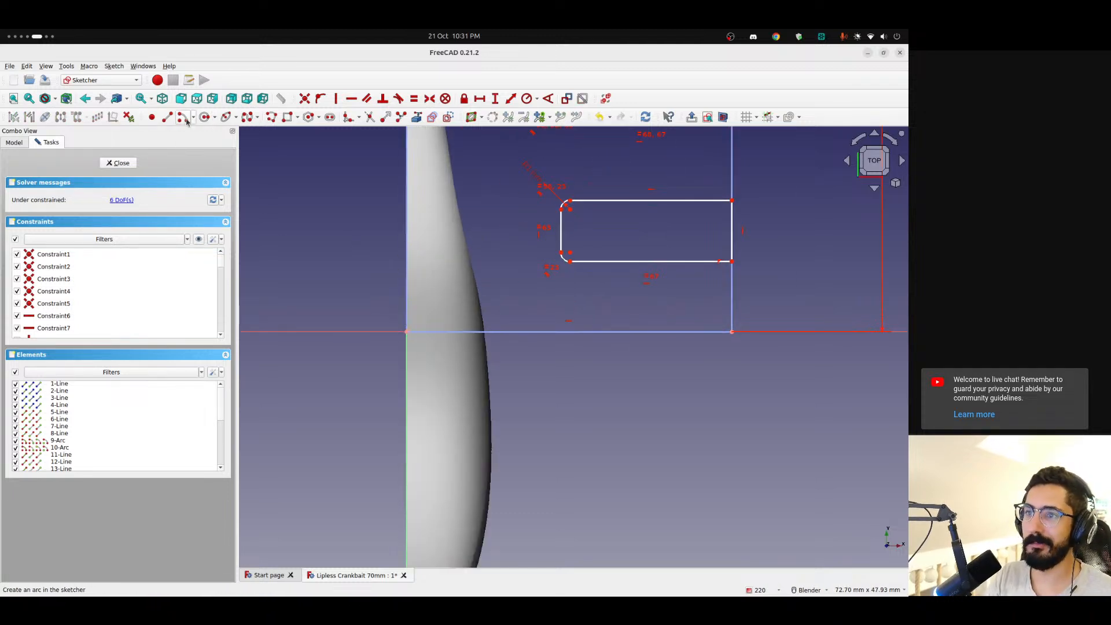
# Draw a six-point B-spline loop starting on the vertical boundary about 2 mm above the origin and ending on it just above
pyautogui.click(257, 117)
pyautogui.click(289, 136)
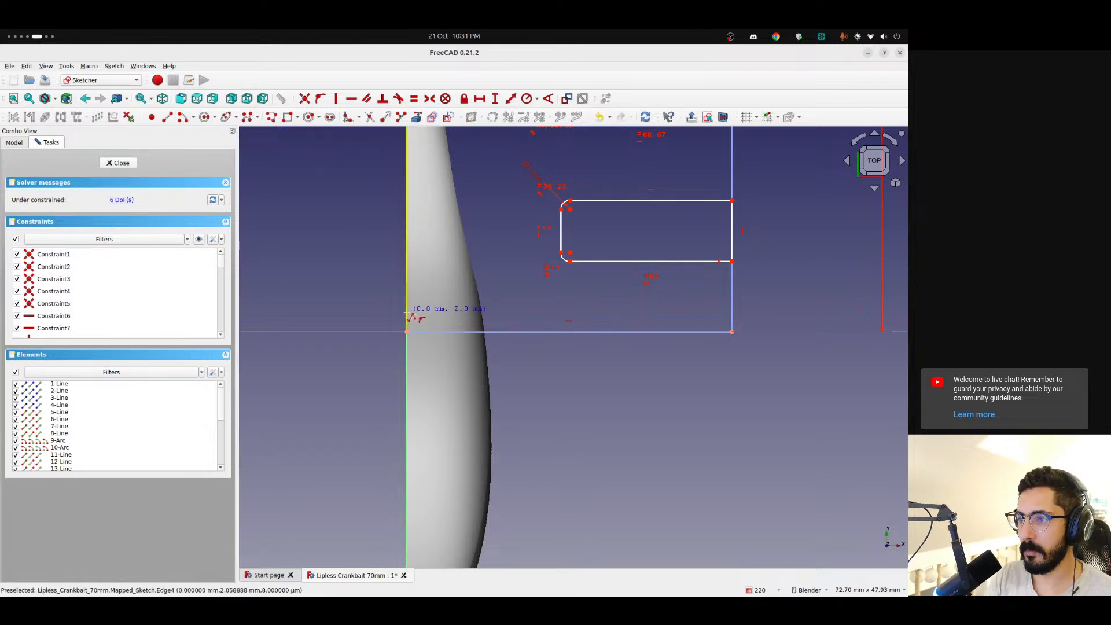
pyautogui.click(407, 312)
pyautogui.click(430, 313)
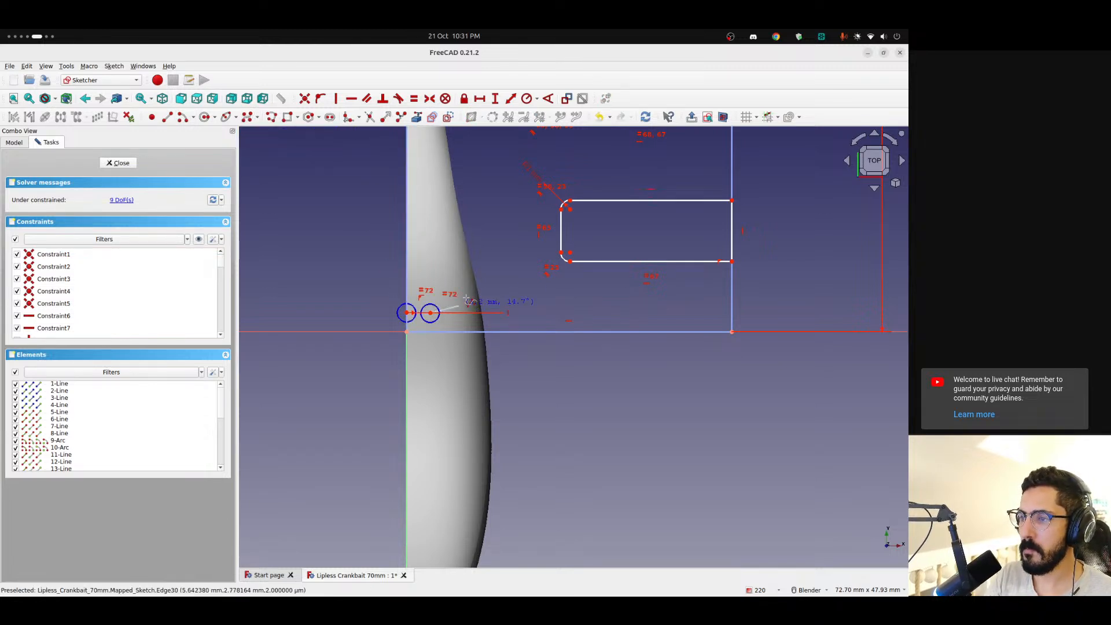
pyautogui.click(501, 247)
pyautogui.click(455, 207)
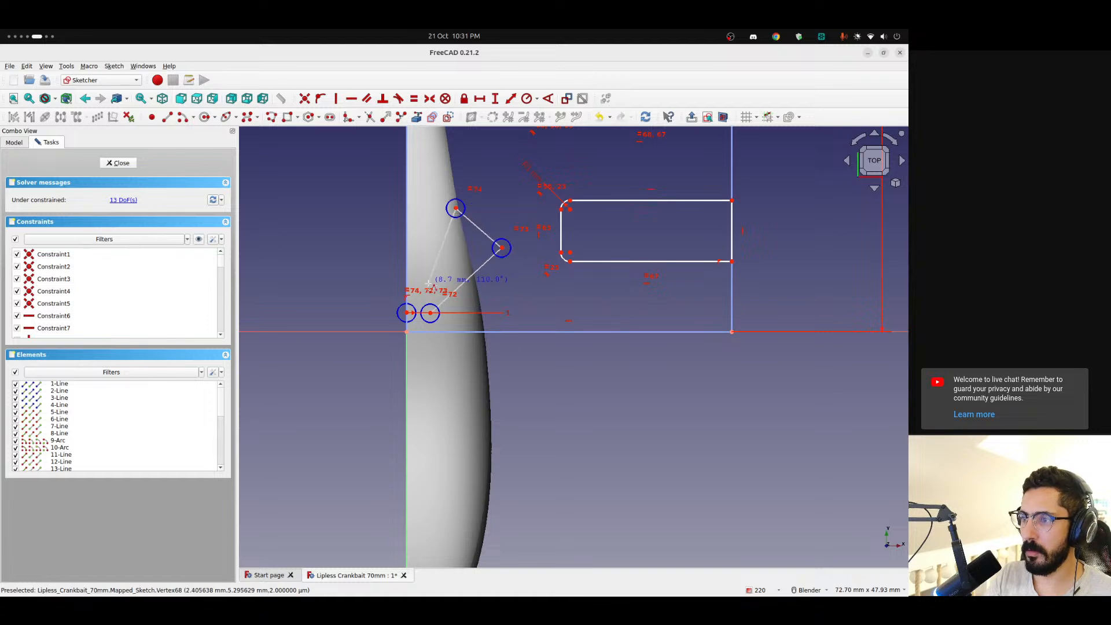
pyautogui.click(429, 283)
pyautogui.click(407, 286)
pyautogui.rightClick(382, 269)
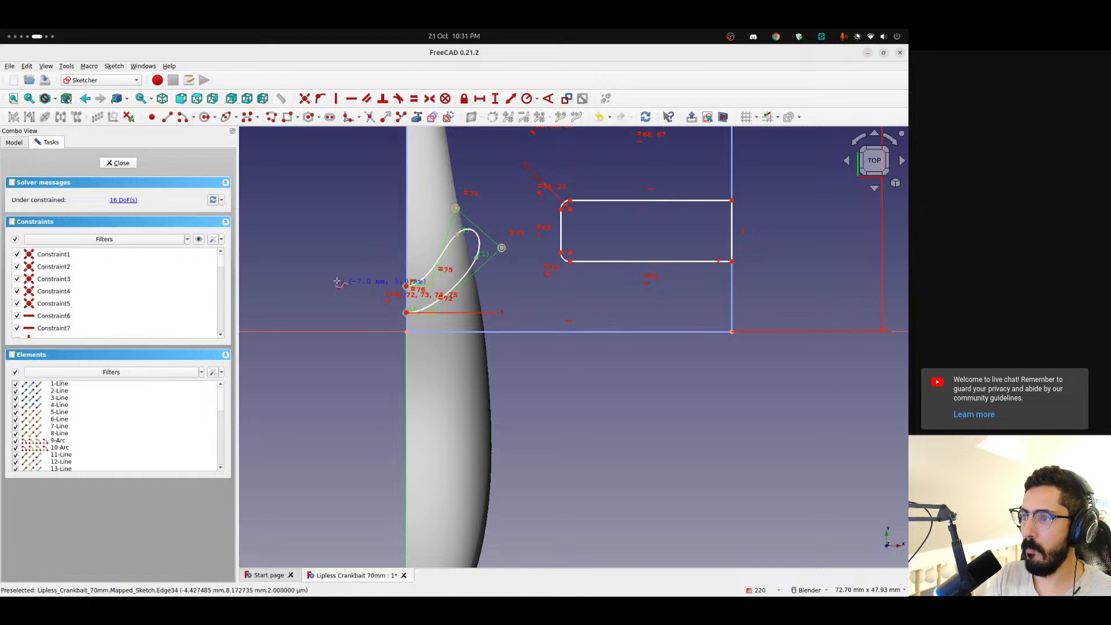
# Reposition the new B-spline's control points to extend its rounded outer end and adjust the curve near the vertical boundary
pyautogui.moveTo(501, 248); pyautogui.dragTo(508, 255)
pyautogui.moveTo(455, 208); pyautogui.dragTo(465, 224)
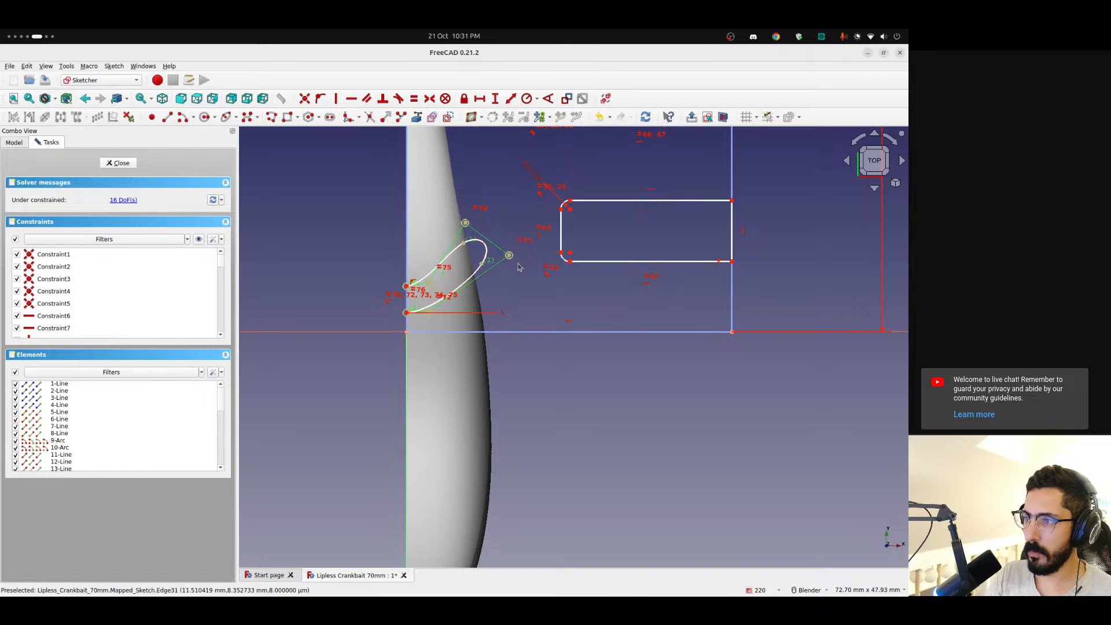
pyautogui.moveTo(509, 255); pyautogui.dragTo(533, 267)
pyautogui.moveTo(430, 284); pyautogui.dragTo(433, 315)
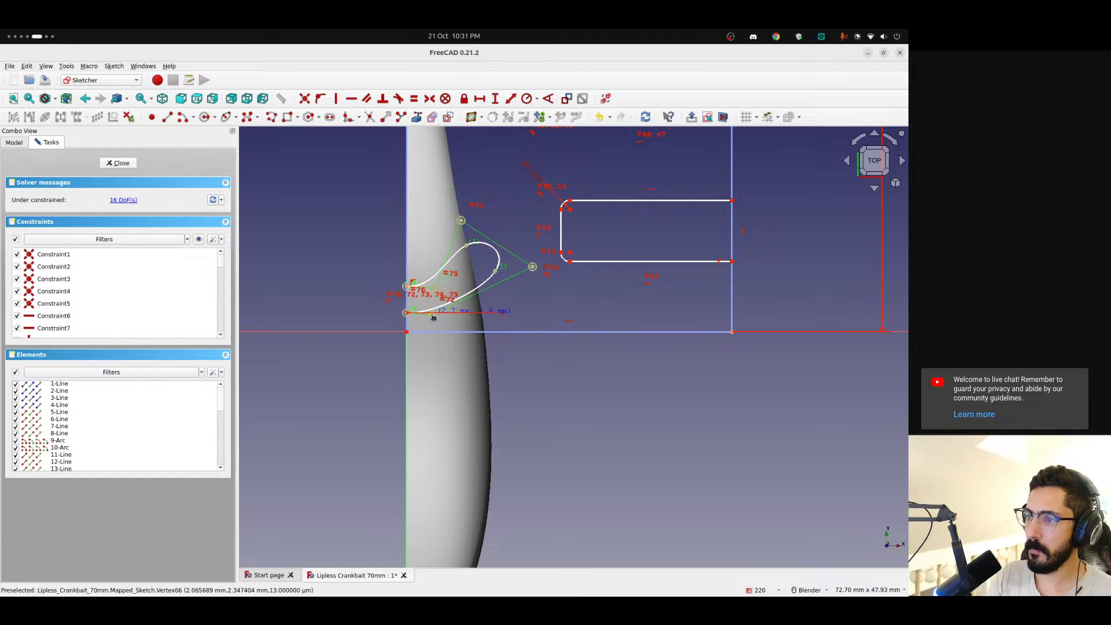
pyautogui.scroll(5, 432, 316)
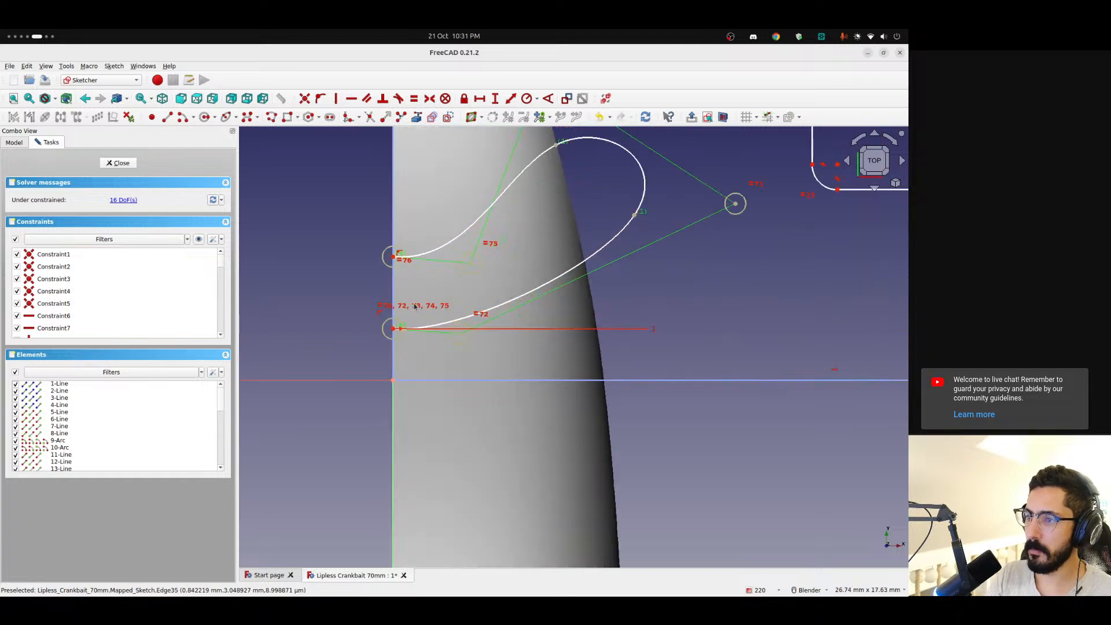
pyautogui.click(461, 334)
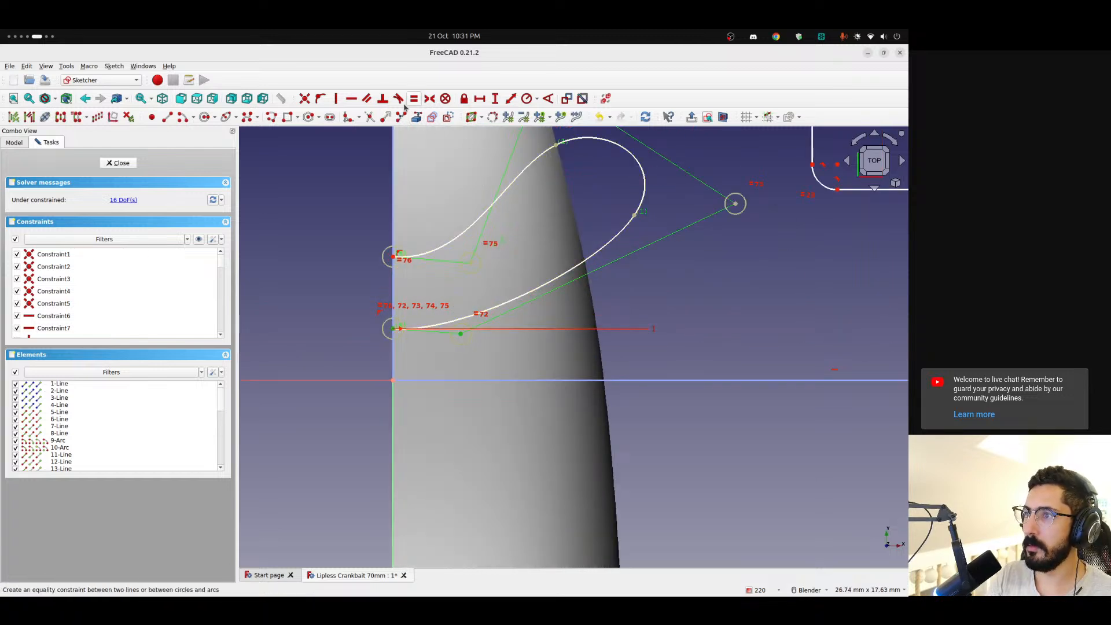
pyautogui.click(338, 100)
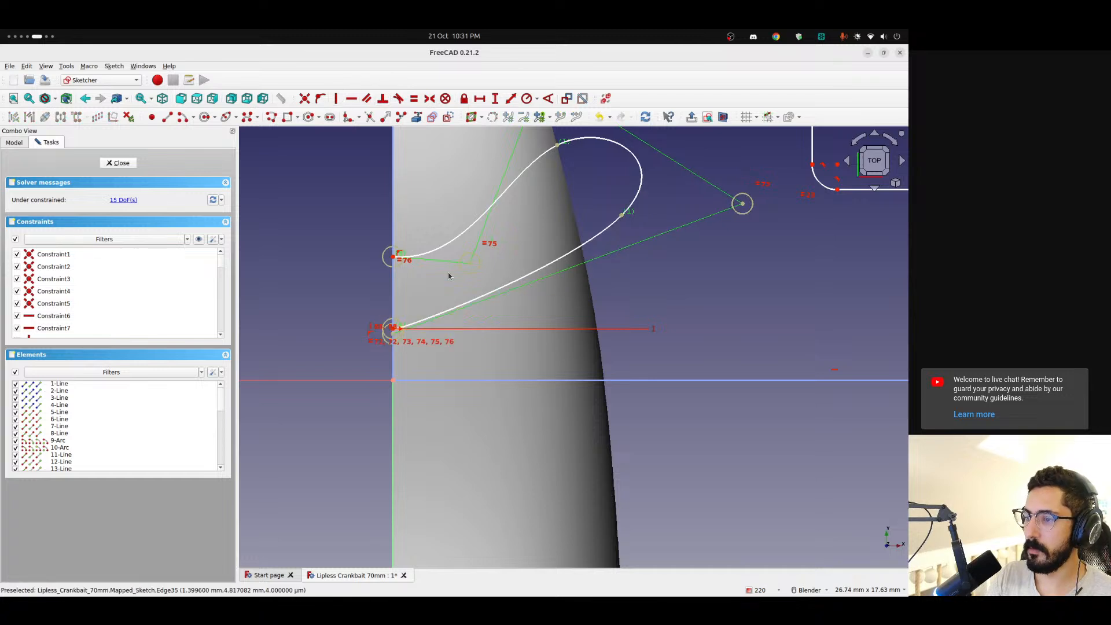
pyautogui.hotkey('ctrl', 'z')
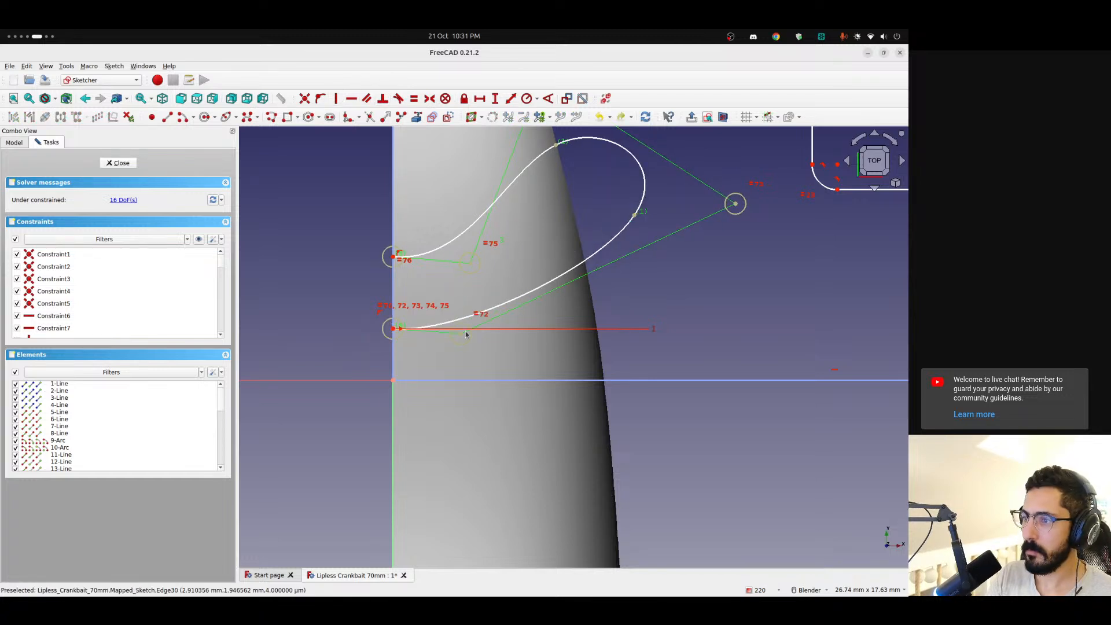
# Constrain each B-spline endpoint on the vertical boundary horizontally with its neighbouring control point, for both the lower and upper ends
pyautogui.click(461, 334)
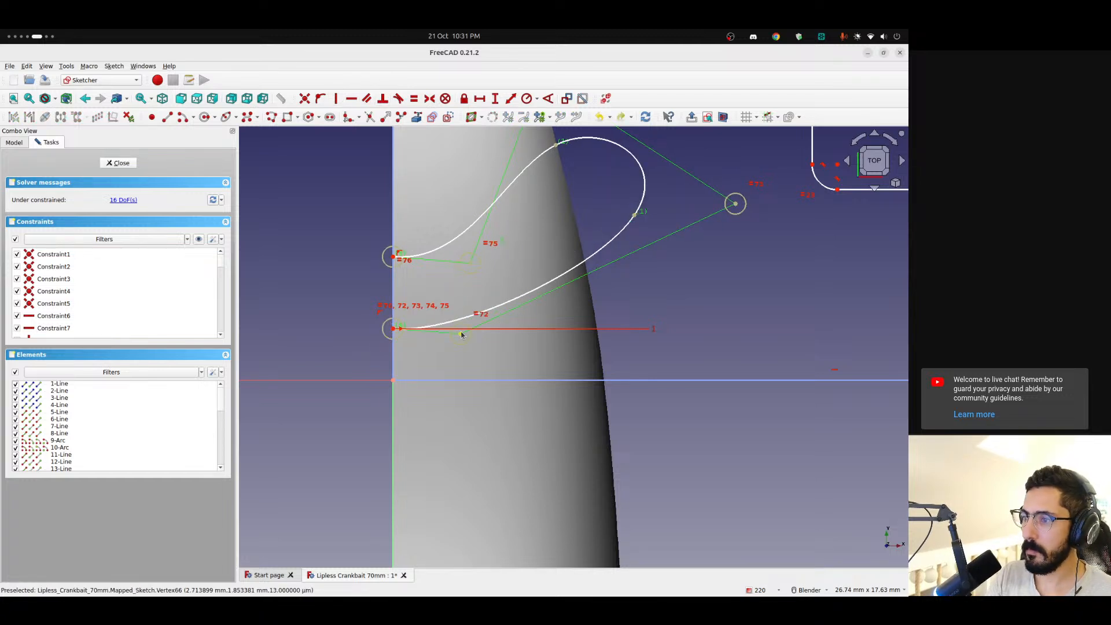
pyautogui.click(349, 102)
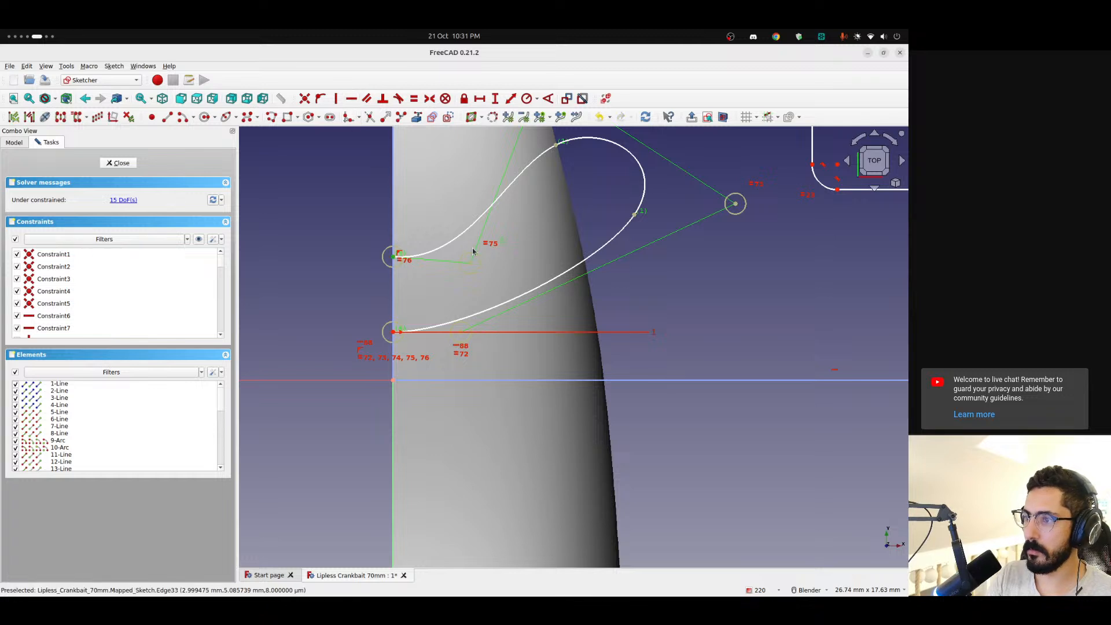
pyautogui.click(470, 261)
pyautogui.click(350, 100)
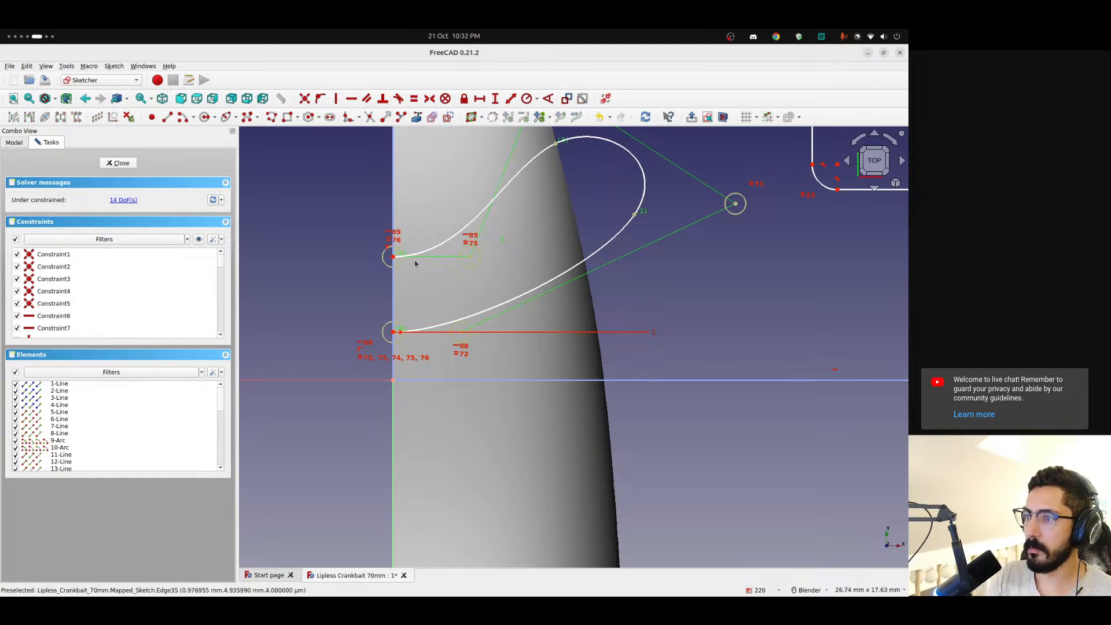
# Lower the B-spline's upper endpoint on the vertical boundary and shift its outer control points outward to enlarge the teardrop's rounded end
pyautogui.moveTo(393, 256); pyautogui.dragTo(398, 302)
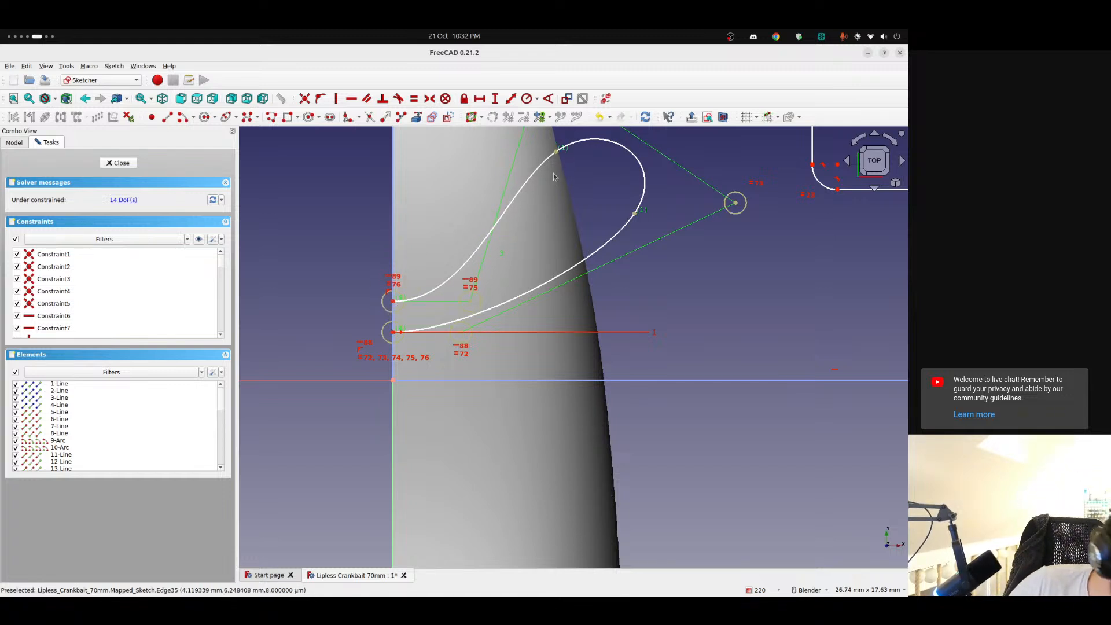
pyautogui.scroll(-2, 556, 171)
pyautogui.keyDown('shift'); pyautogui.moveTo(581, 173); pyautogui.dragTo(553, 250, button='middle'); pyautogui.keyUp('shift')
pyautogui.moveTo(524, 175)
pyautogui.mouseDown()
pyautogui.moveTo(524, 200)
pyautogui.moveTo(533, 147)
pyautogui.mouseUp()
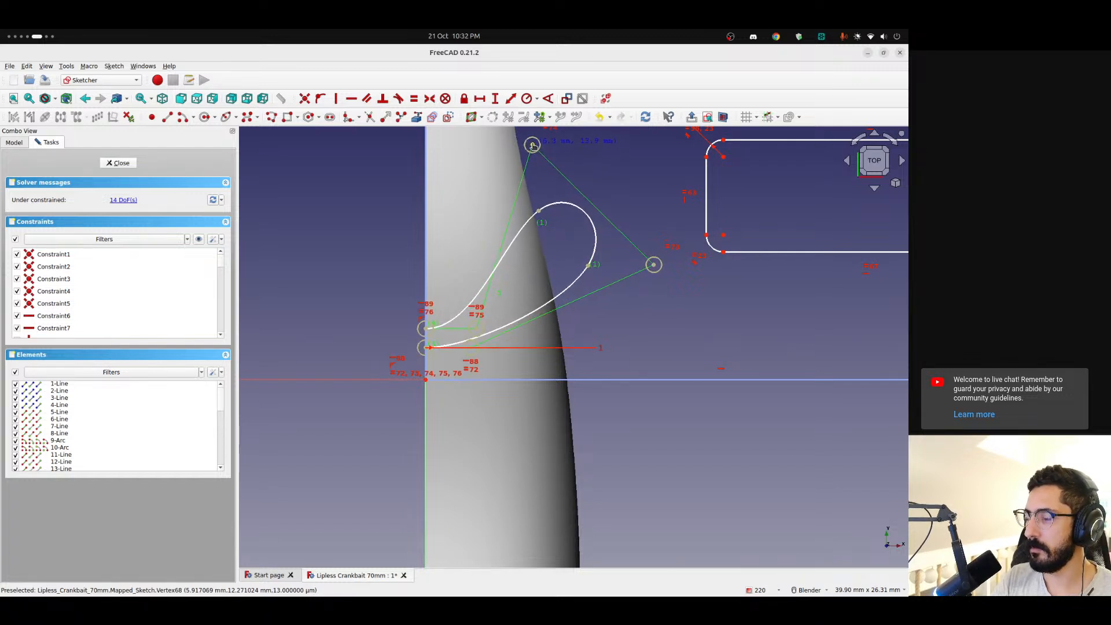
pyautogui.moveTo(653, 262); pyautogui.dragTo(636, 237)
pyautogui.scroll(4, 372, 296)
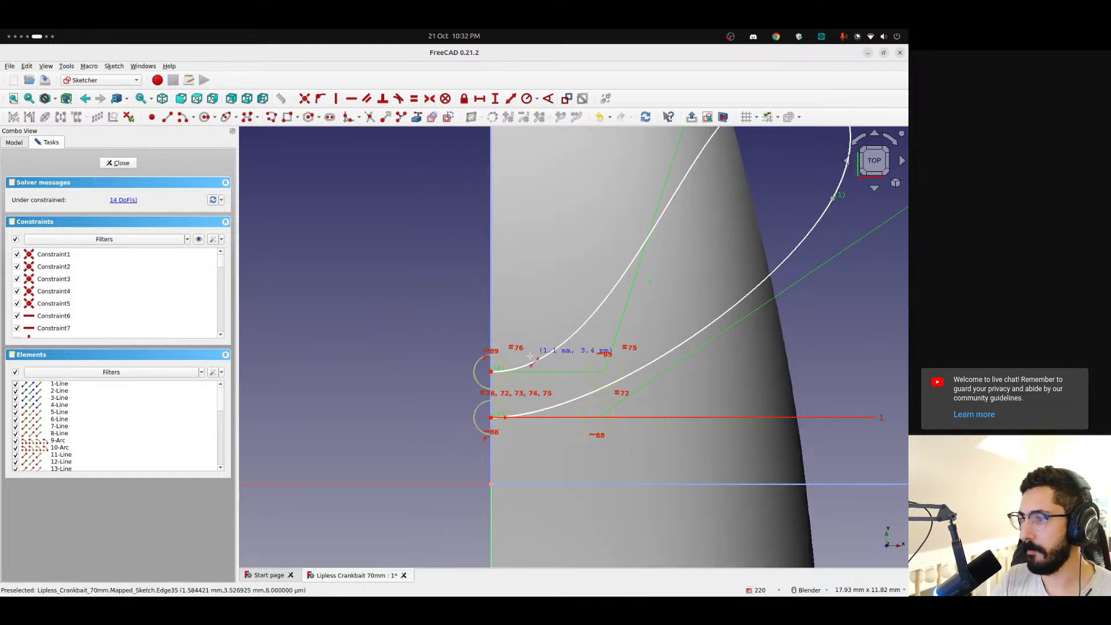
# Join the two B-spline endpoints with a vertical line about 1.2 mm long and finish editing the mapped sketch
pyautogui.moveTo(491, 372); pyautogui.dragTo(492, 377)
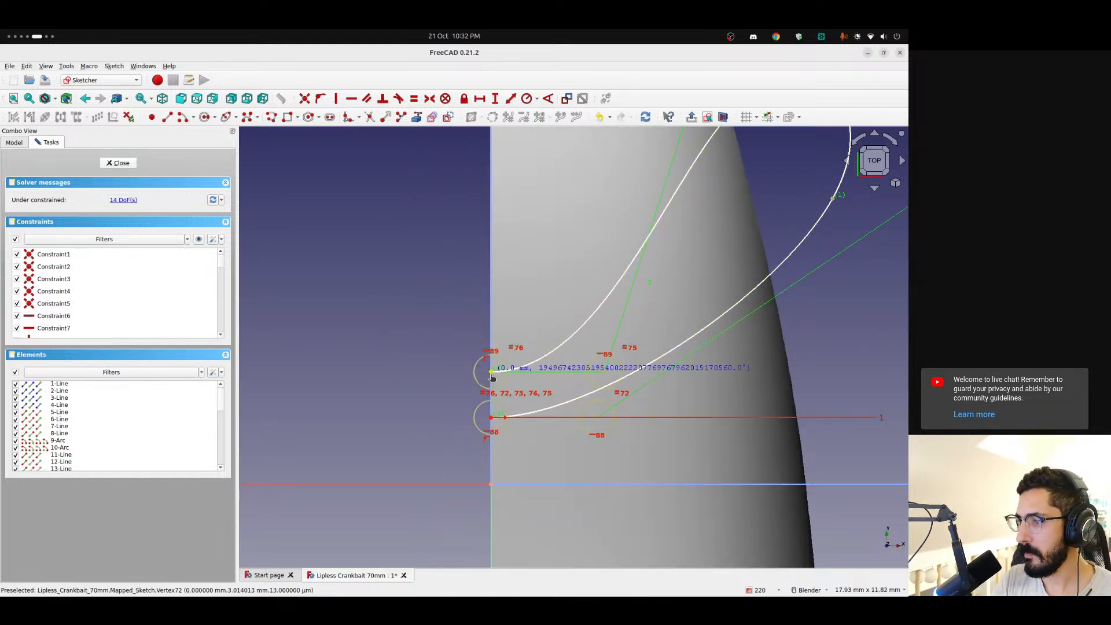
pyautogui.click(491, 418)
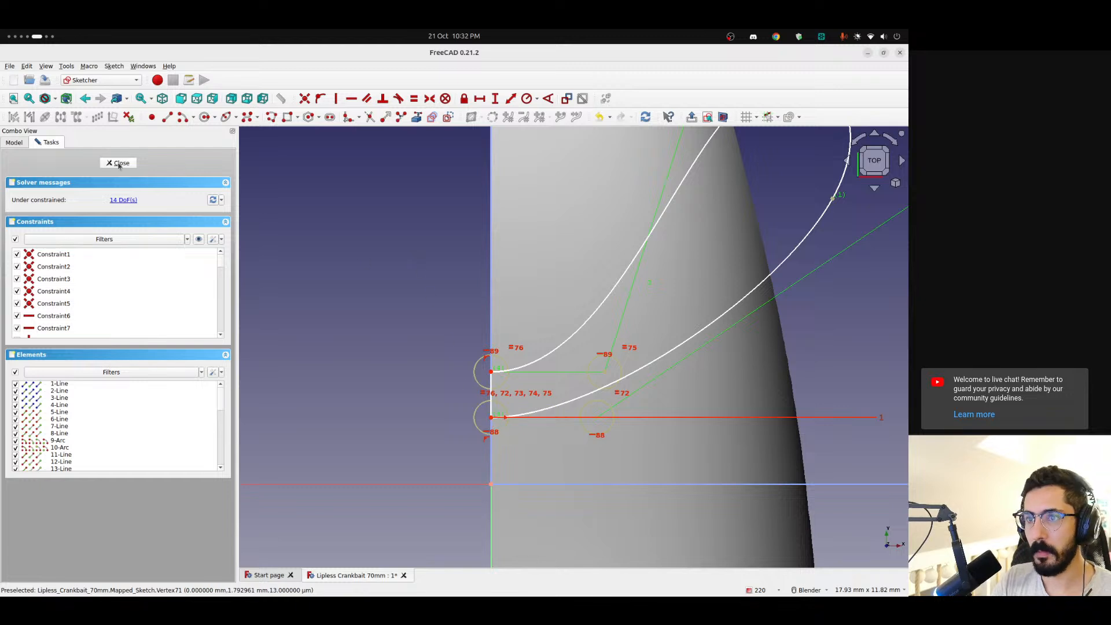
pyautogui.press('Escape')
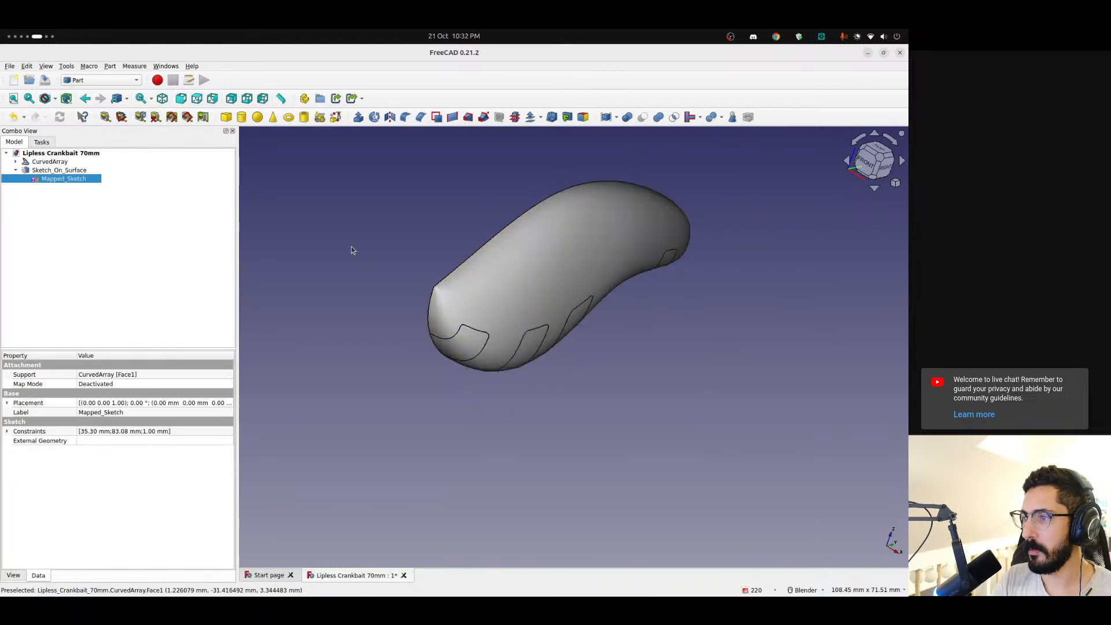
# Examine the nose tip of the crankbait body up close for the mapped teardrop outline
pyautogui.scroll(2, 487, 268)
pyautogui.scroll(-5, 486, 266)
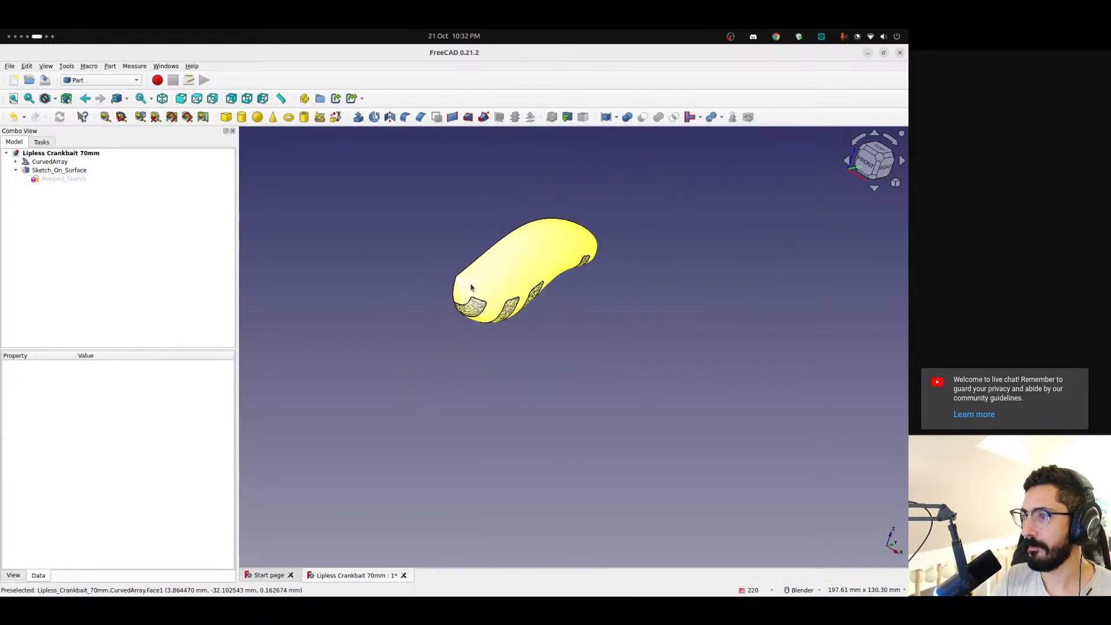
pyautogui.scroll(5, 463, 289)
pyautogui.scroll(10, 460, 282)
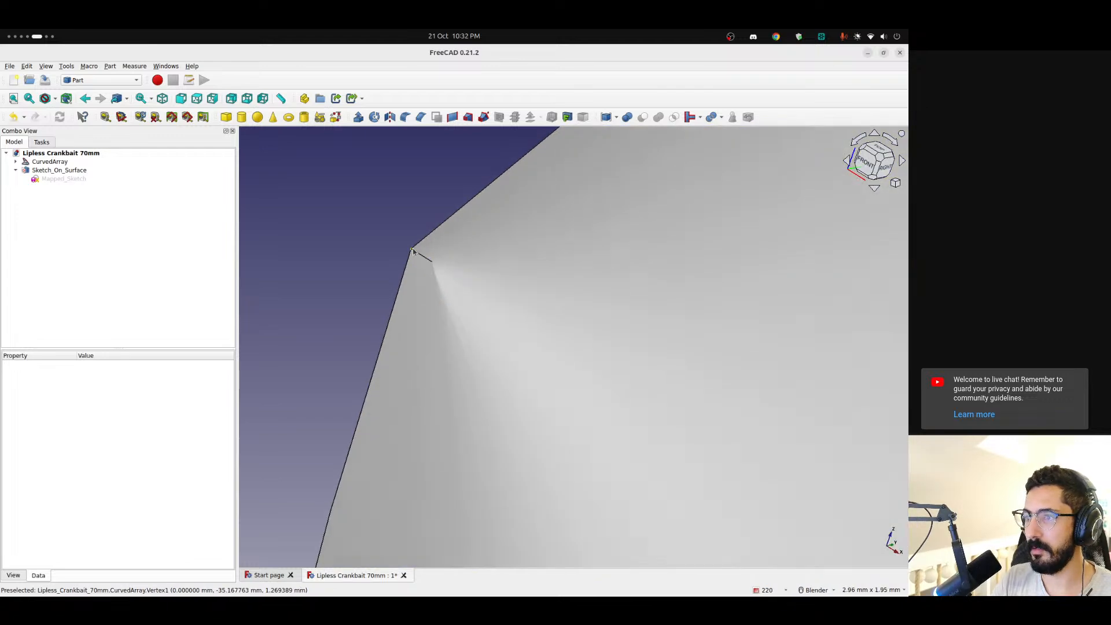
pyautogui.scroll(-7, 494, 231)
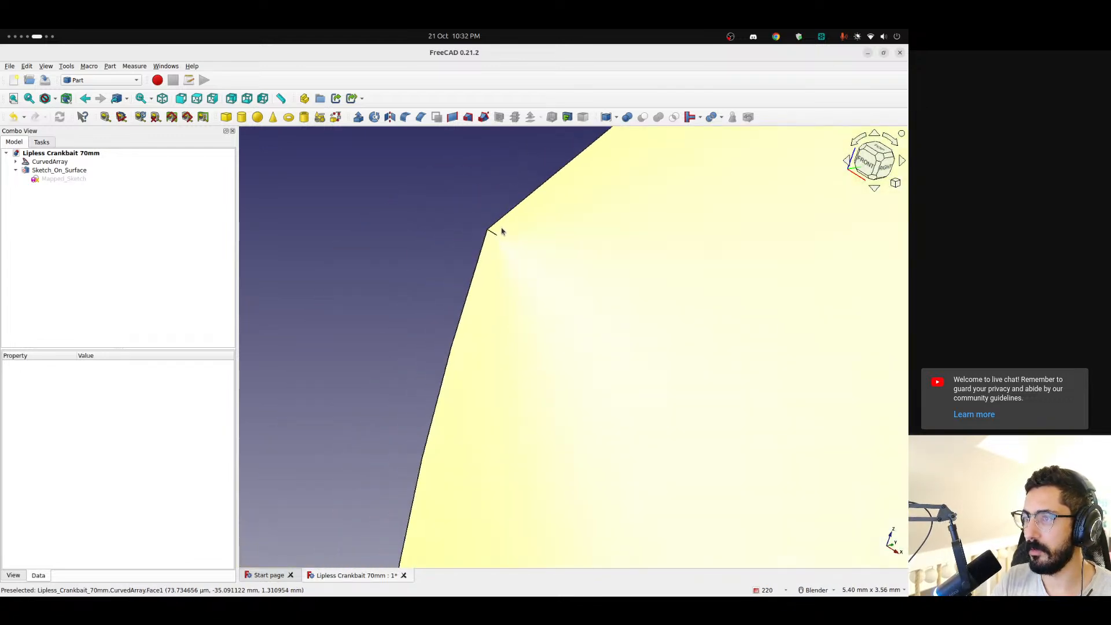
pyautogui.scroll(-4, 526, 236)
pyautogui.moveTo(551, 228)
pyautogui.mouseDown(button='middle')
pyautogui.moveTo(479, 270)
pyautogui.moveTo(405, 290)
pyautogui.moveTo(423, 206)
pyautogui.moveTo(399, 172)
pyautogui.moveTo(322, 258)
pyautogui.moveTo(411, 327)
pyautogui.moveTo(370, 301)
pyautogui.mouseUp(button='middle')
# Reopen the mapped sketch and move the teardrop B-spline together with its closing line higher along the vertical boundary
pyautogui.doubleClick(66, 179)
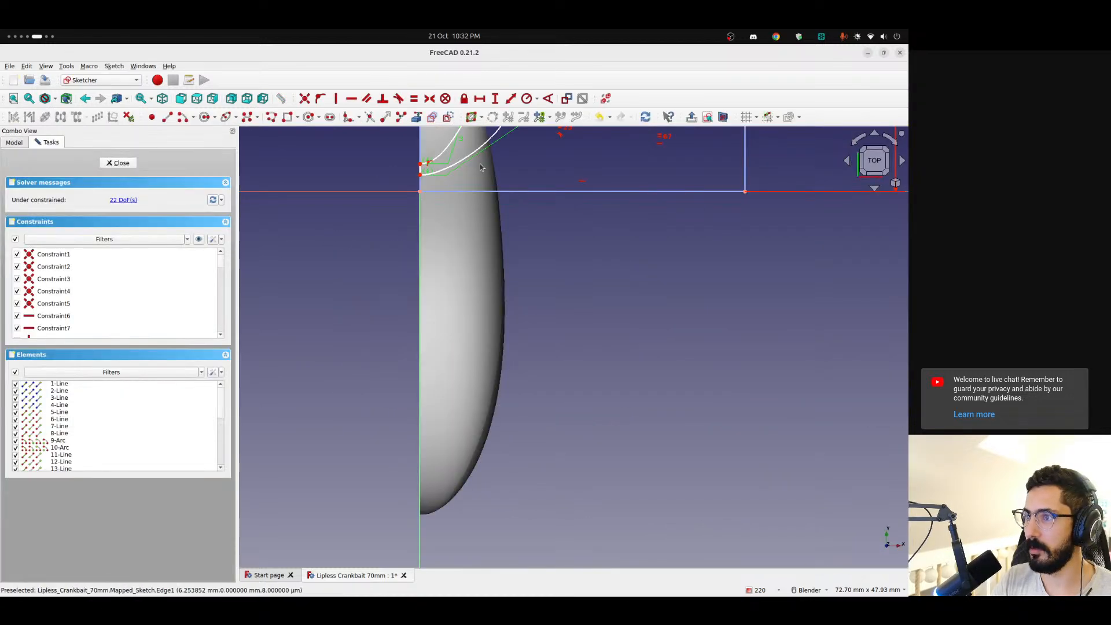
pyautogui.moveTo(323, 205); pyautogui.dragTo(507, 372)
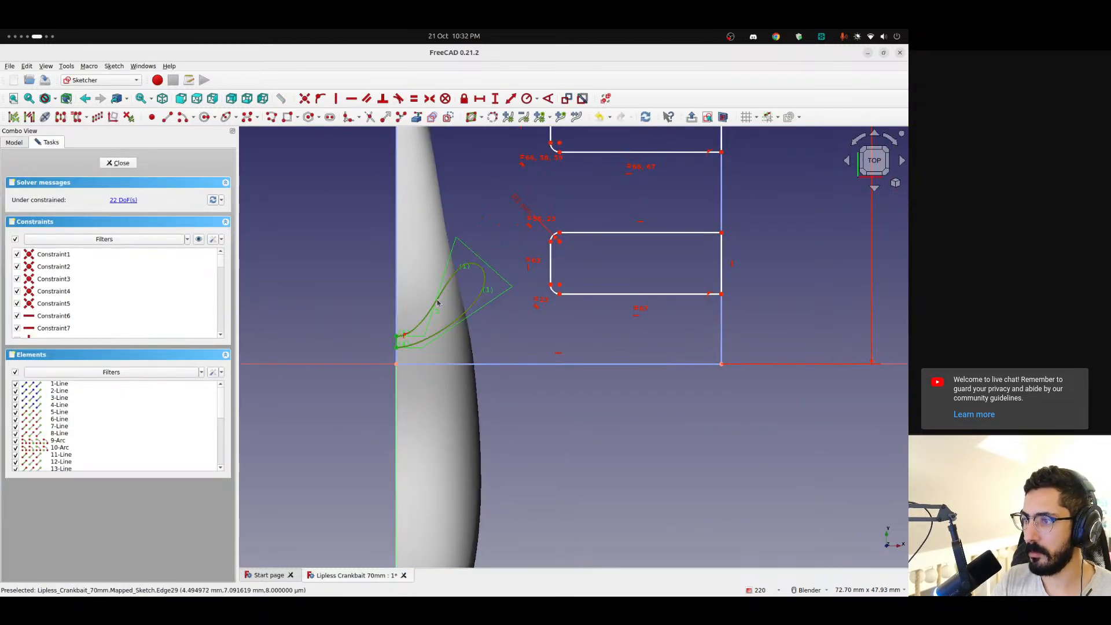
pyautogui.moveTo(418, 326); pyautogui.dragTo(419, 312)
pyautogui.hotkey('ctrl', 'z')
pyautogui.hotkey('ctrl', 'z')
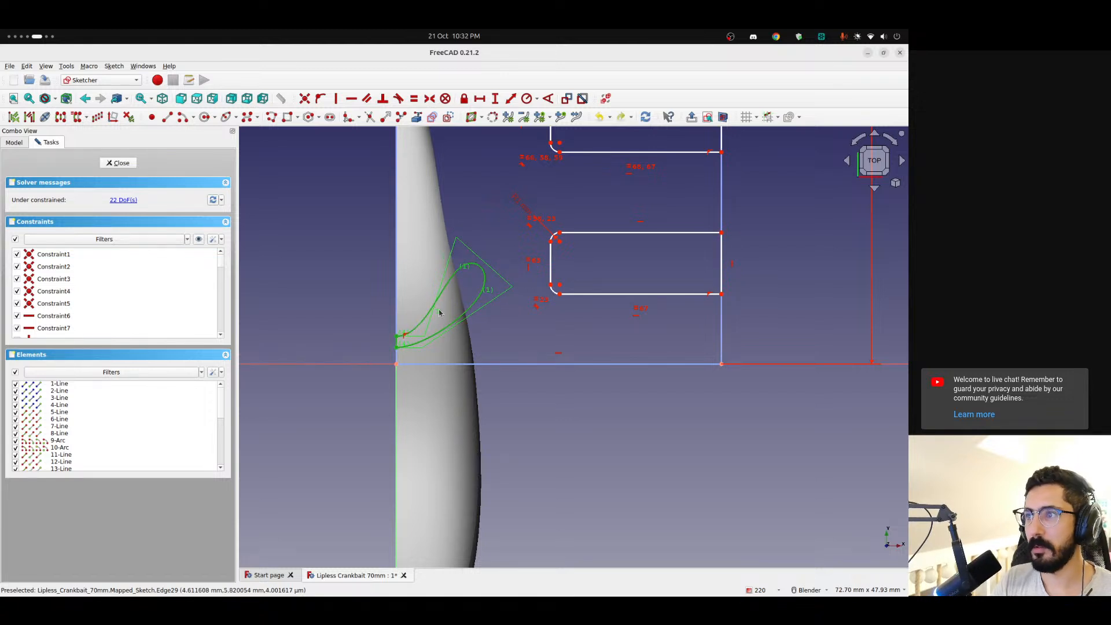
pyautogui.press('Up')
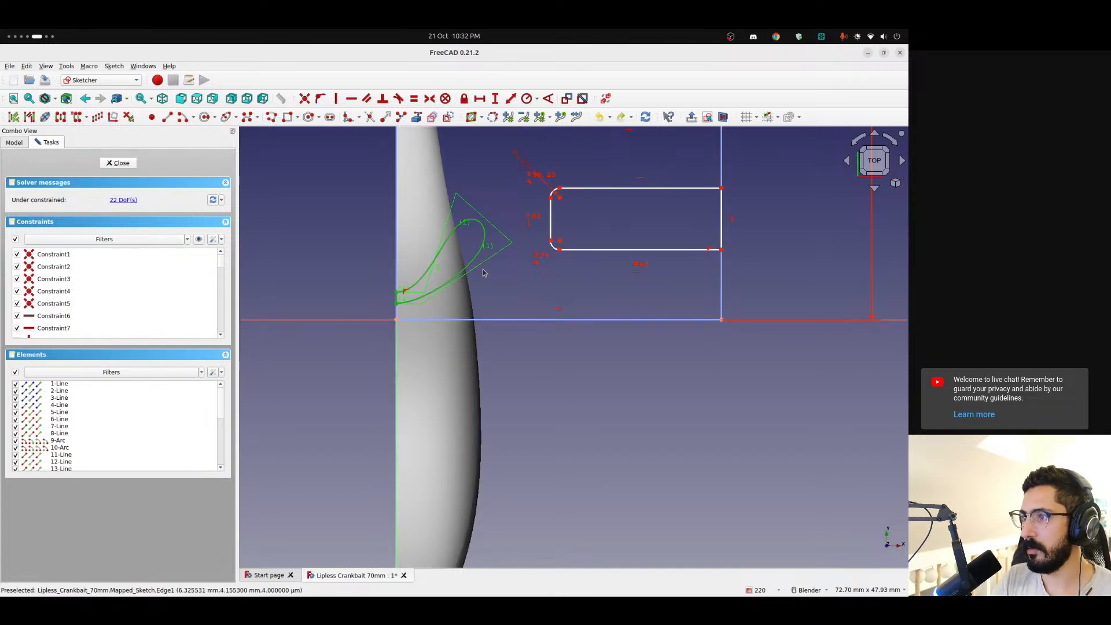
pyautogui.press('Down')
pyautogui.moveTo(440, 304)
pyautogui.mouseDown()
pyautogui.moveTo(395, 363)
pyautogui.moveTo(400, 298)
pyautogui.moveTo(443, 330)
pyautogui.moveTo(433, 253)
pyautogui.moveTo(395, 212)
pyautogui.moveTo(394, 292)
pyautogui.mouseUp()
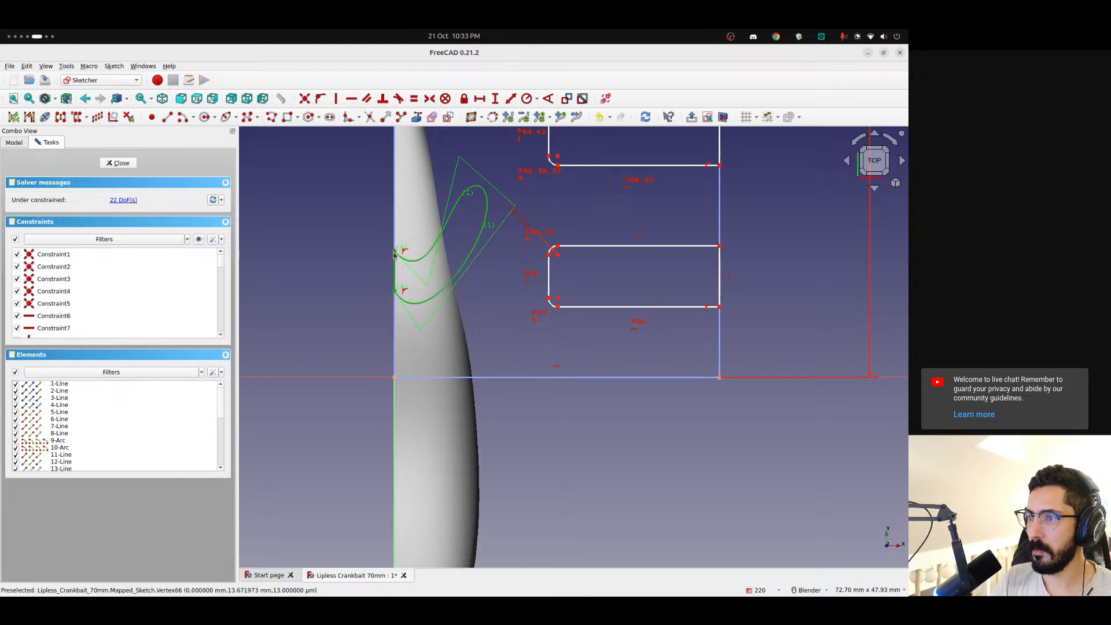
# Bring the teardrop's two endpoints closer together, with the lower one about 8 mm above the origin, and finish the sketch
pyautogui.moveTo(393, 254); pyautogui.dragTo(396, 303)
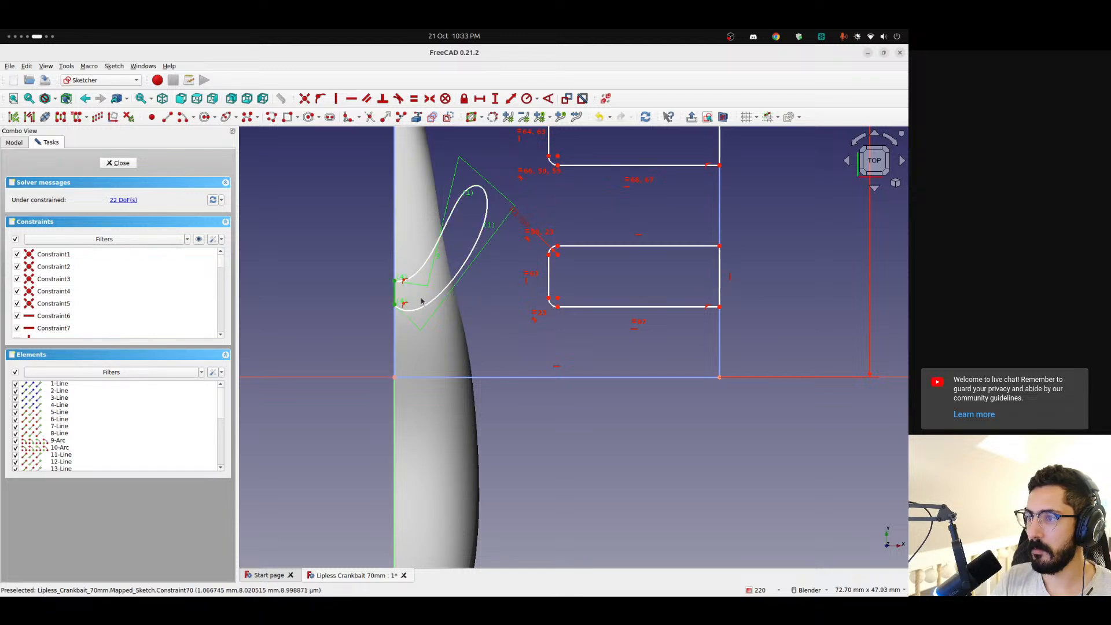
pyautogui.hotkey('ctrl', 'z')
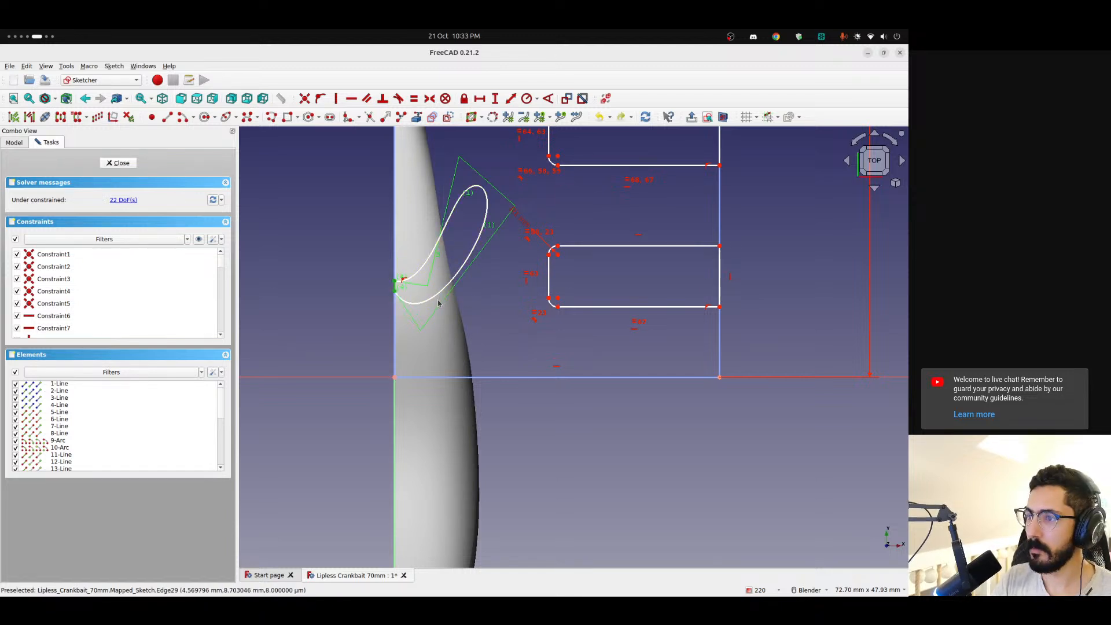
pyautogui.moveTo(395, 294)
pyautogui.mouseDown()
pyautogui.moveTo(444, 283)
pyautogui.moveTo(396, 304)
pyautogui.moveTo(396, 290)
pyautogui.moveTo(436, 288)
pyautogui.moveTo(394, 304)
pyautogui.mouseUp()
pyautogui.moveTo(489, 190); pyautogui.dragTo(489, 180)
pyautogui.click(126, 164)
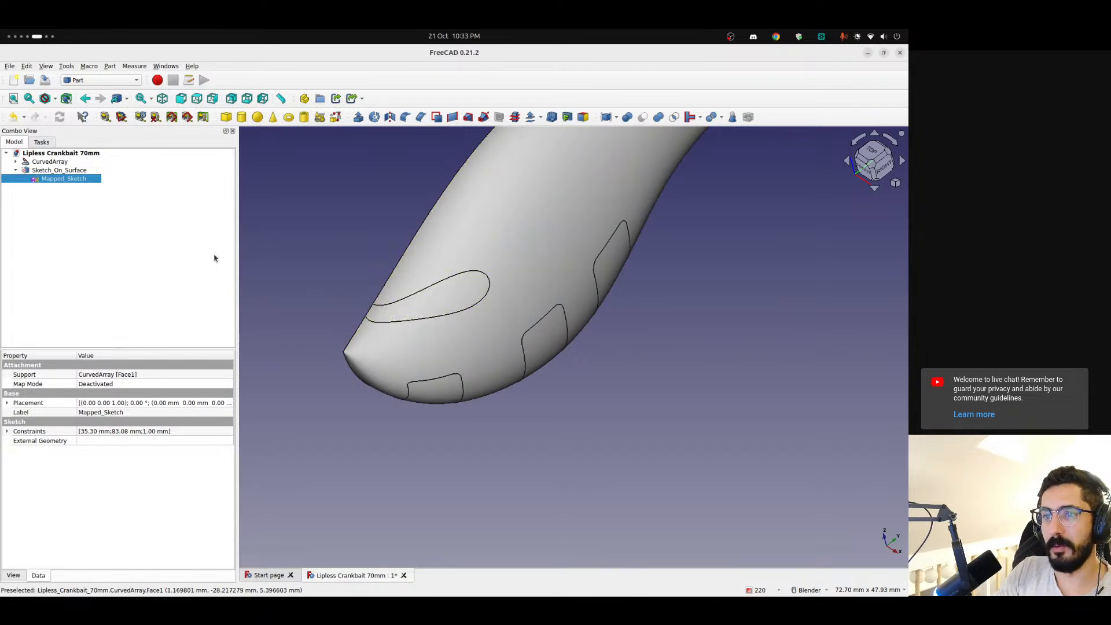
# Try to cut Sketch_On_Surface with the teardrop from the CurvedArray body, and undo the cut
pyautogui.moveTo(521, 301); pyautogui.dragTo(411, 267, button='middle')
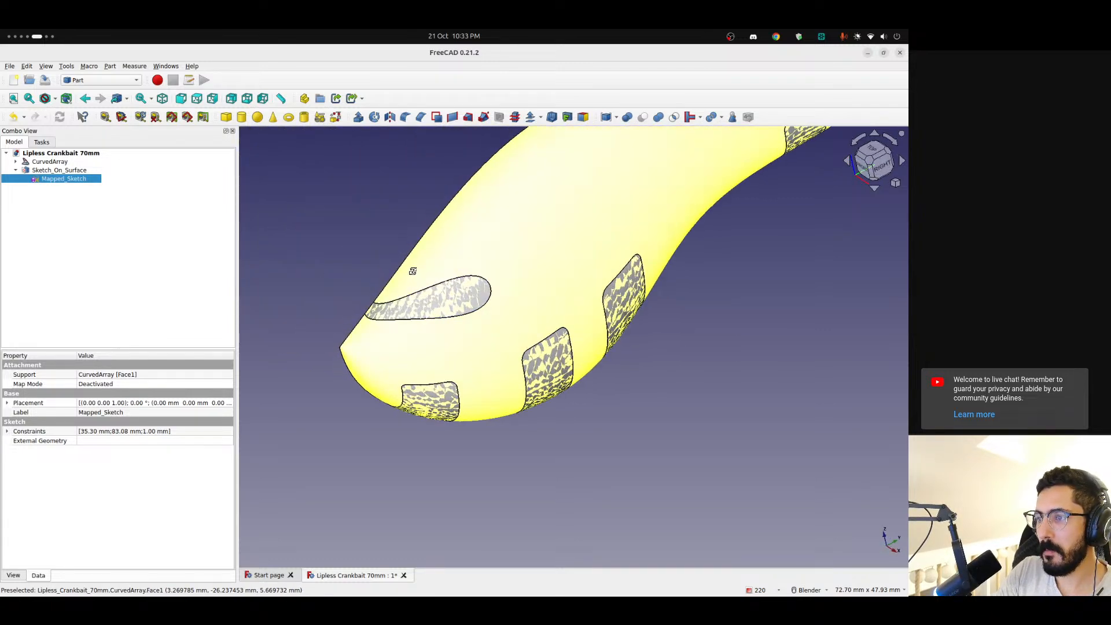
pyautogui.click(50, 162)
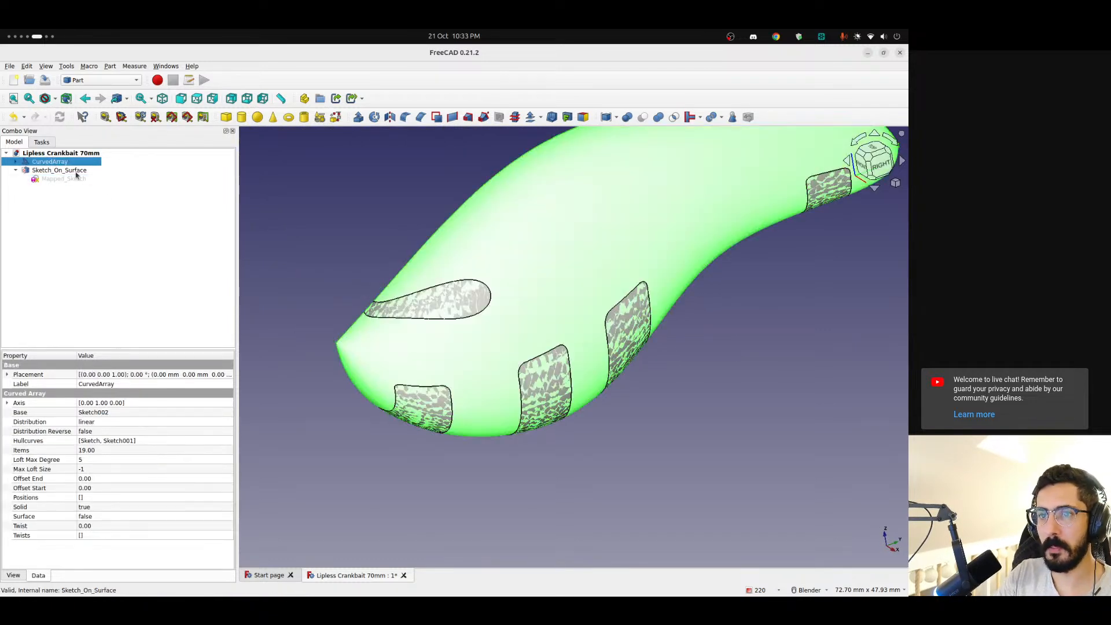
pyautogui.keyDown('ctrl'); pyautogui.click(60, 170); pyautogui.keyUp('ctrl')
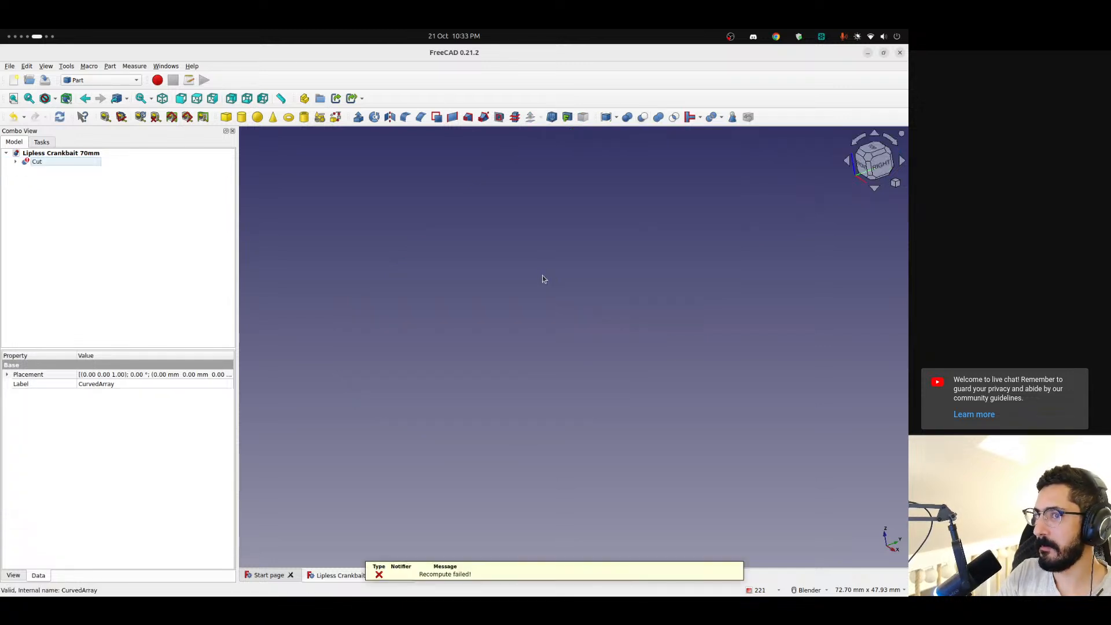
pyautogui.click(82, 202)
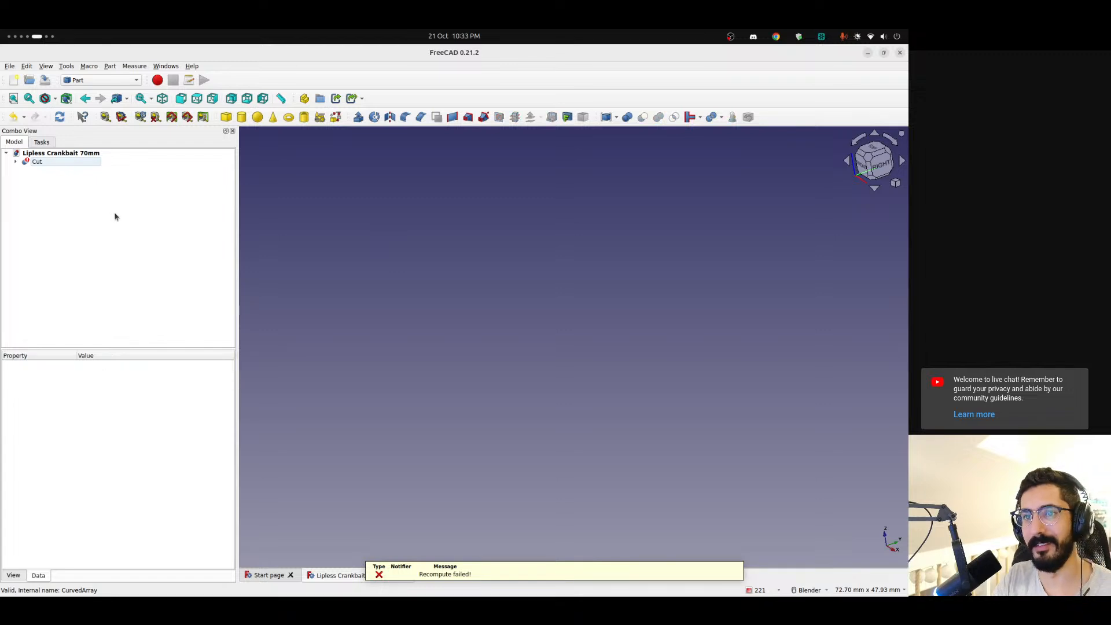
pyautogui.hotkey('ctrl', 'z')
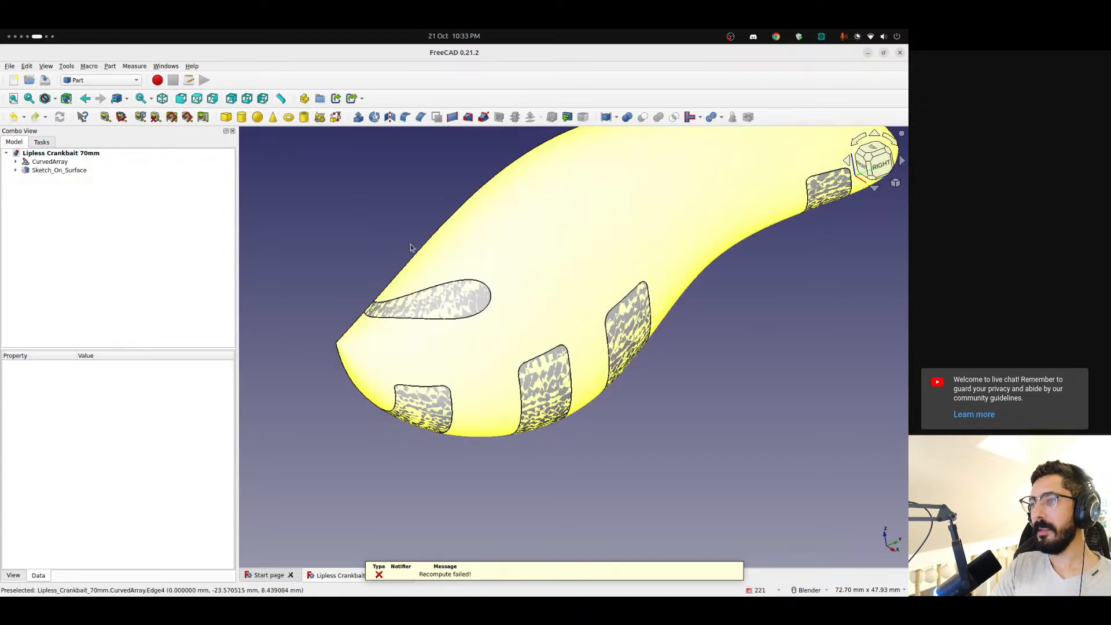
# Reopen the mapped sketch, delete the teardrop B-spline with its short closing line, and finish the sketch
pyautogui.click(16, 170)
pyautogui.doubleClick(52, 178)
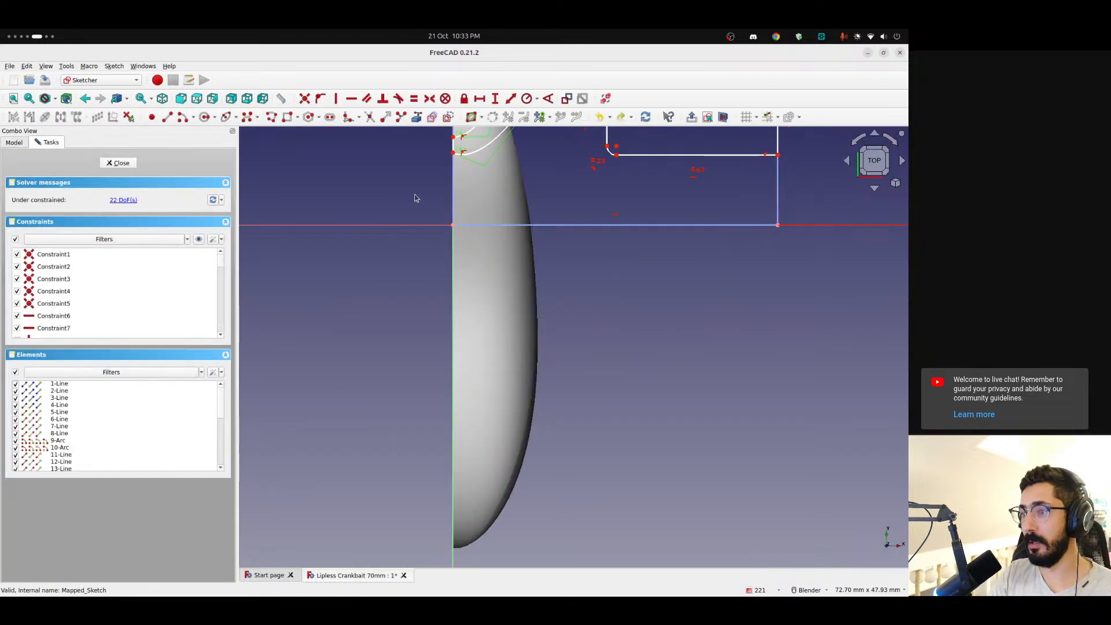
pyautogui.click(458, 145)
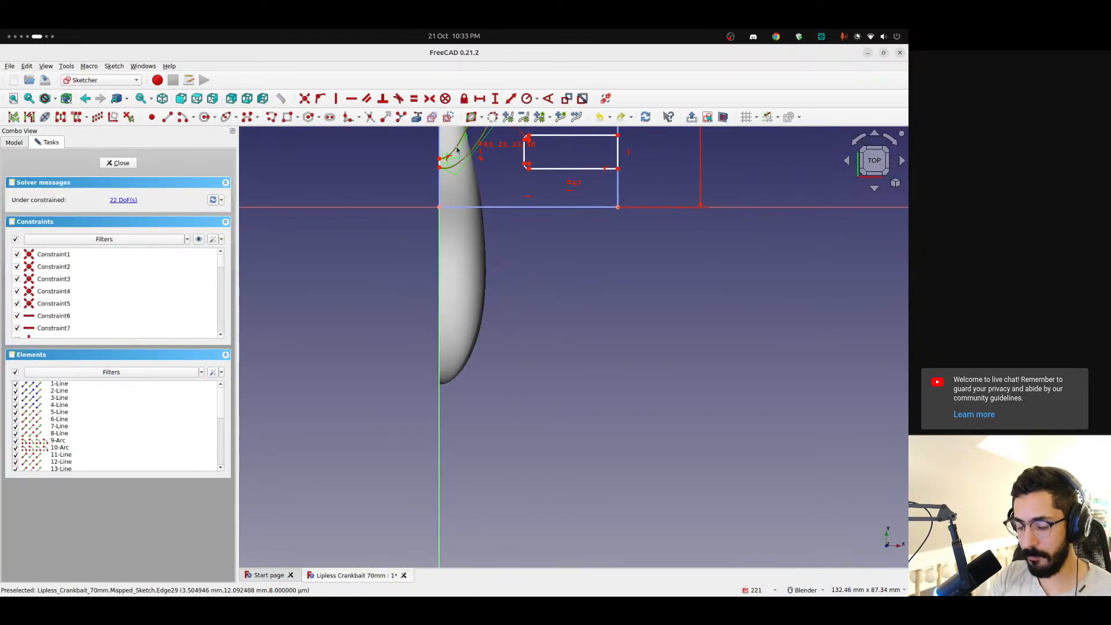
pyautogui.press('Delete')
pyautogui.scroll(6, 480, 155)
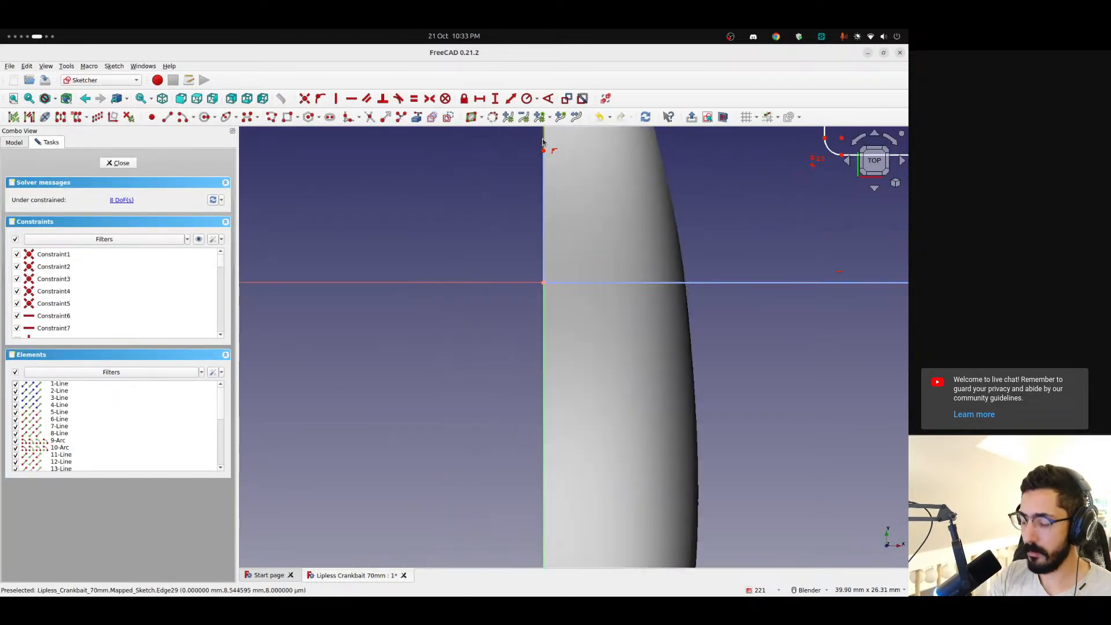
pyautogui.click(118, 163)
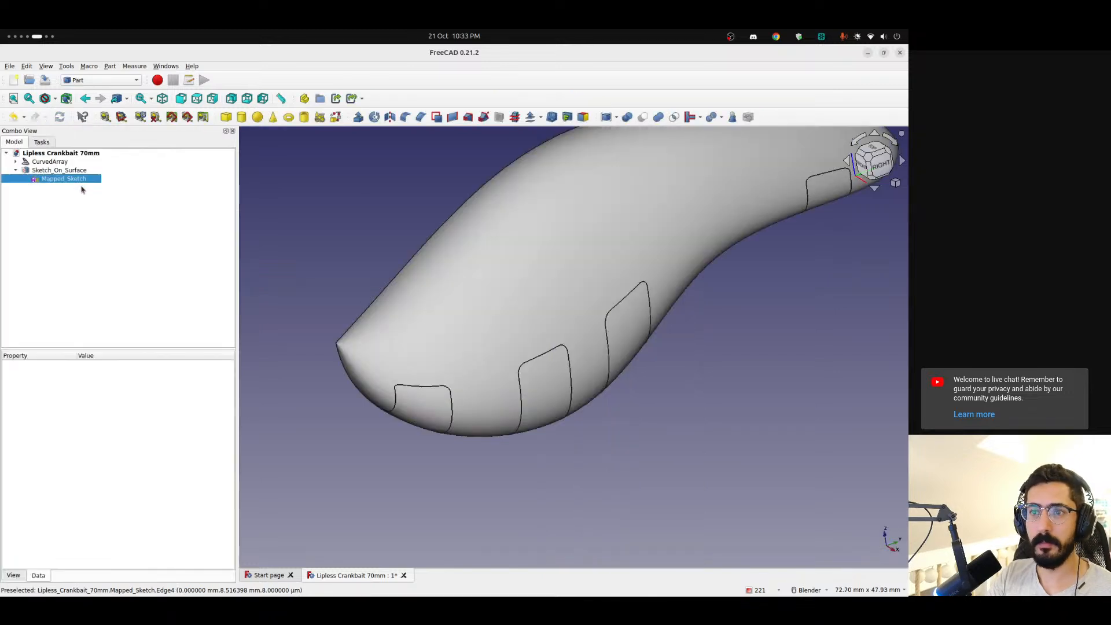
# Cut the Sketch_On_Surface rounded rectangles out of the CurvedArray body
pyautogui.click(49, 162)
pyautogui.keyDown('ctrl'); pyautogui.click(59, 170); pyautogui.keyUp('ctrl')
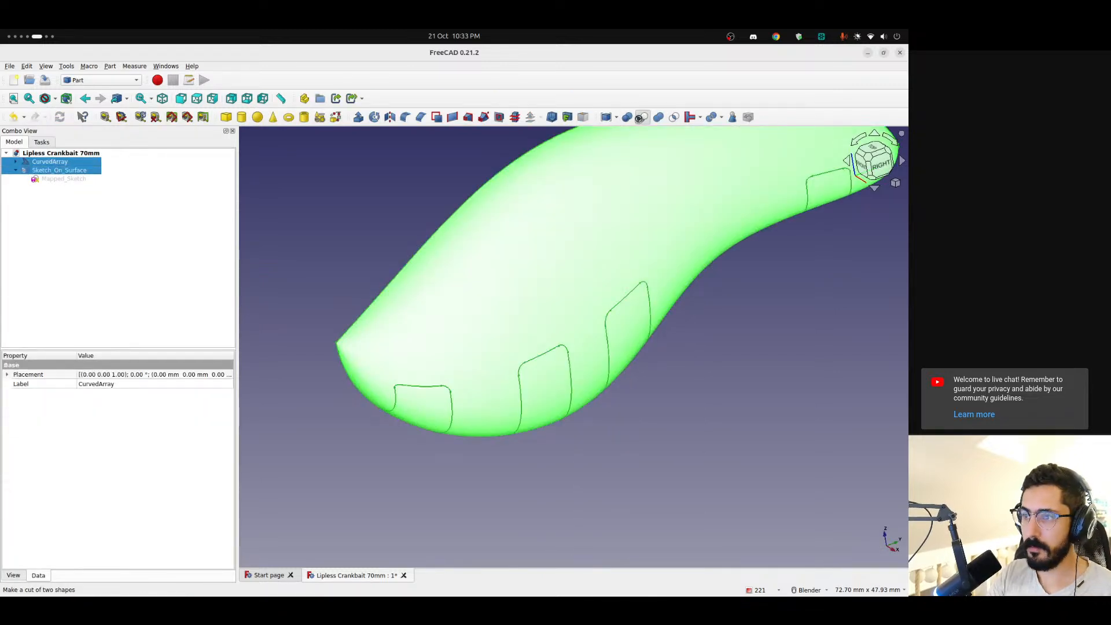
pyautogui.click(640, 117)
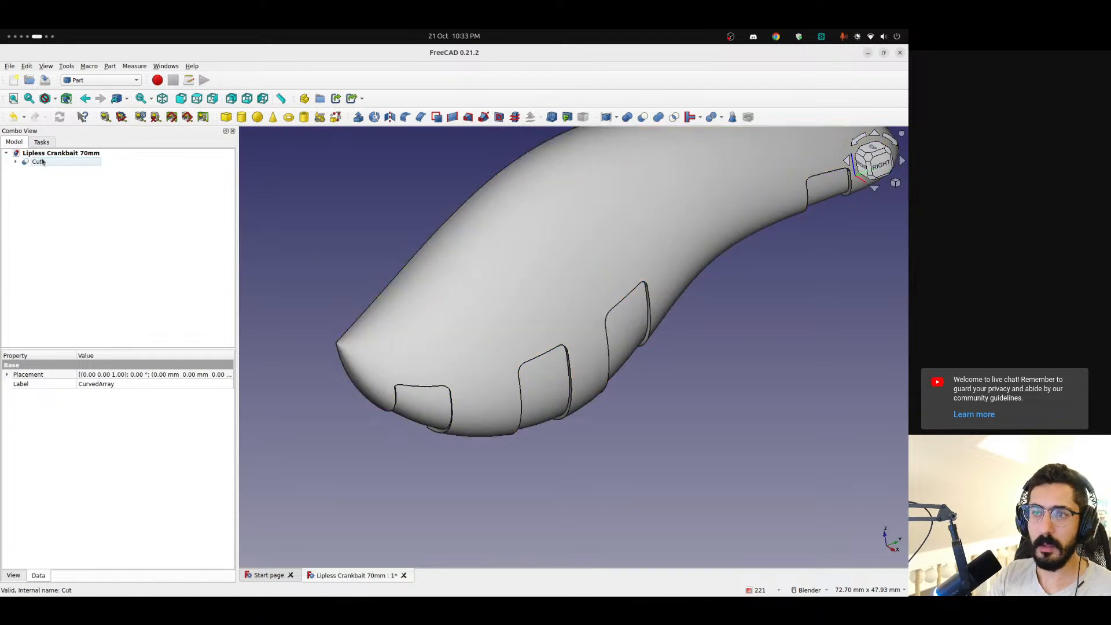
# Mirror the Cut body about the YZ plane with the base point at 0, 0, 0
pyautogui.click(37, 162)
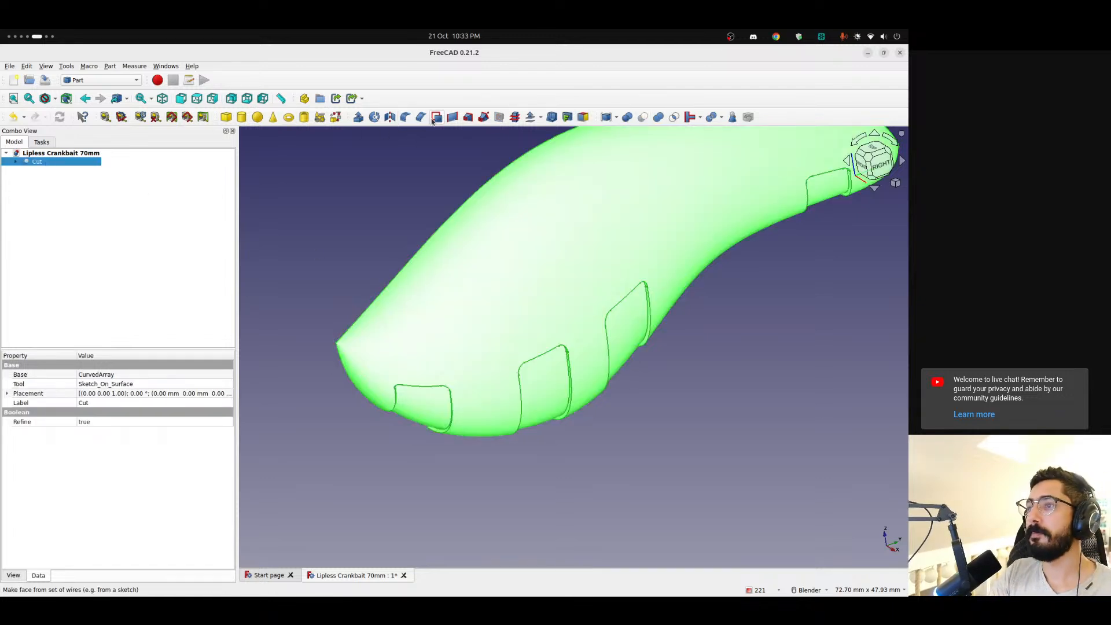
pyautogui.click(389, 121)
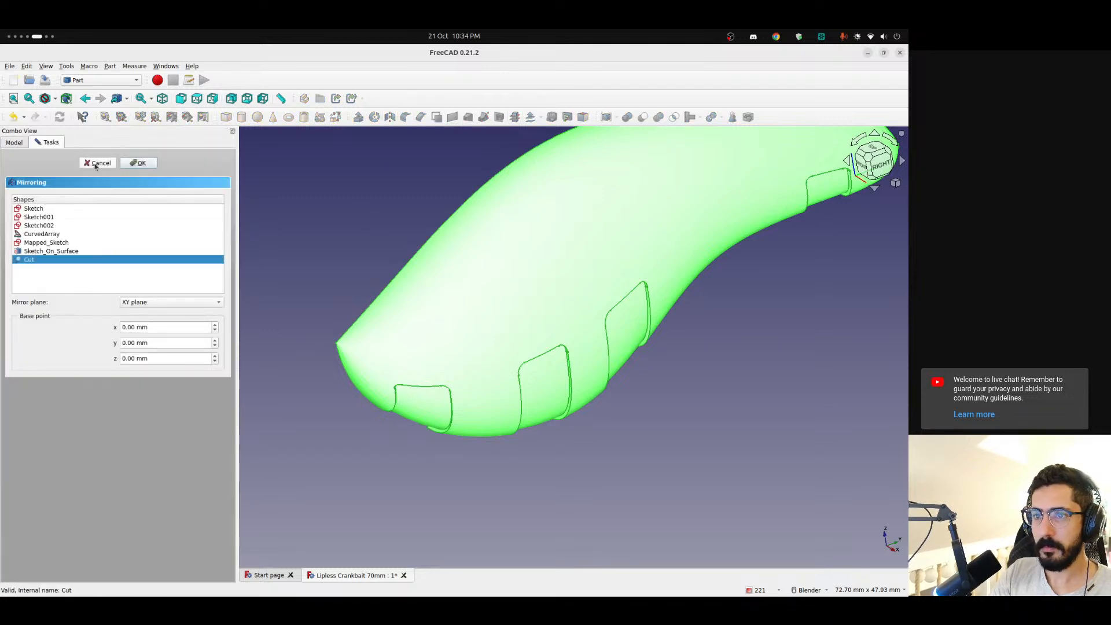
pyautogui.click(141, 308)
pyautogui.click(142, 325)
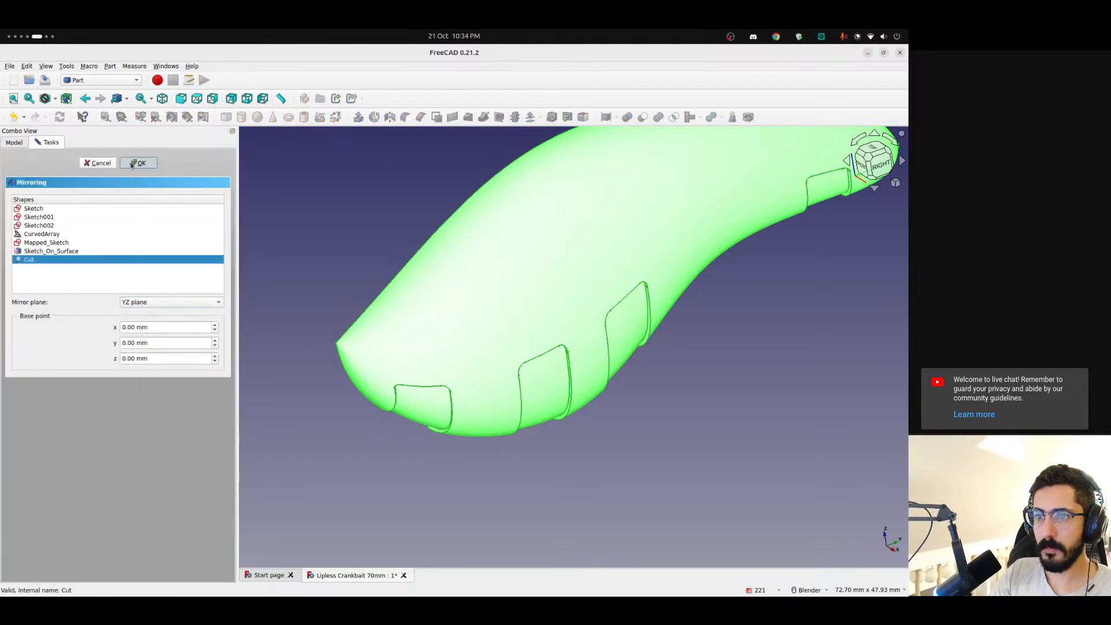
pyautogui.click(355, 255)
# Inspect the recessed rectangles on both halves of the lure from the side and from below
pyautogui.moveTo(355, 255); pyautogui.dragTo(439, 280, button='middle')
pyautogui.scroll(-6, 452, 297)
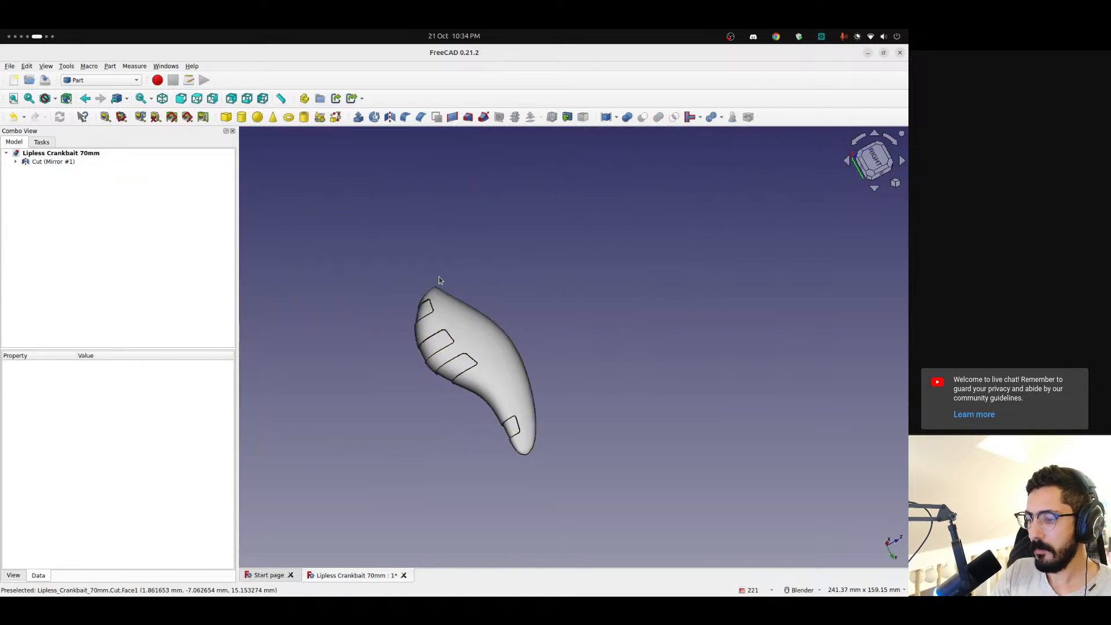
pyautogui.click(856, 140)
pyautogui.click(856, 141)
pyautogui.scroll(4, 564, 437)
pyautogui.keyDown('shift'); pyautogui.moveTo(564, 437); pyautogui.dragTo(536, 344, button='middle'); pyautogui.keyUp('shift')
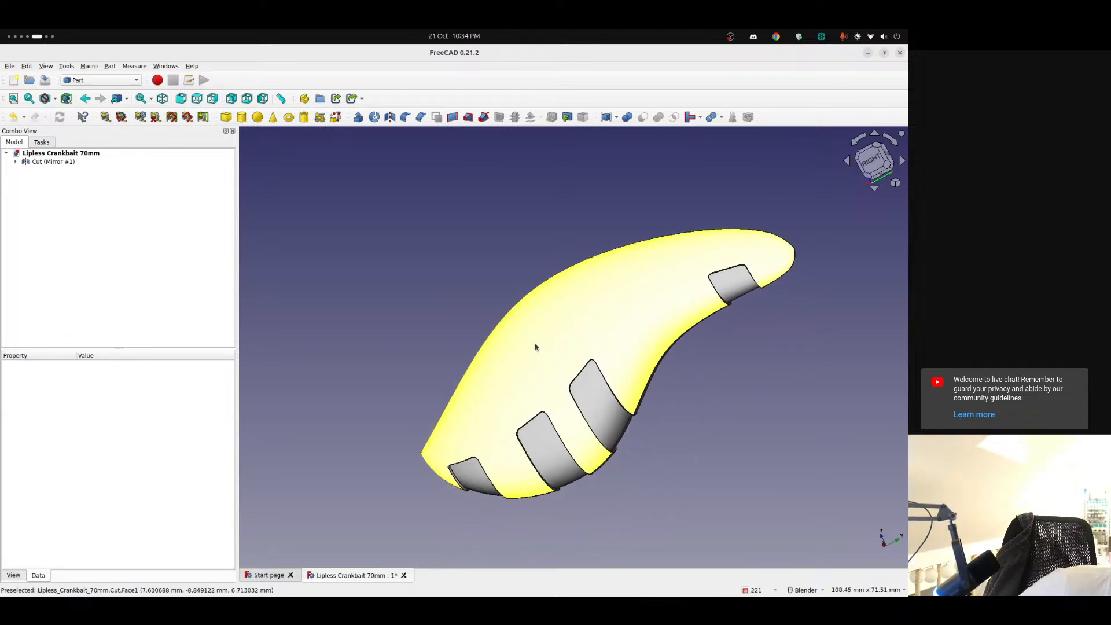
pyautogui.moveTo(511, 360); pyautogui.dragTo(576, 277, button='middle')
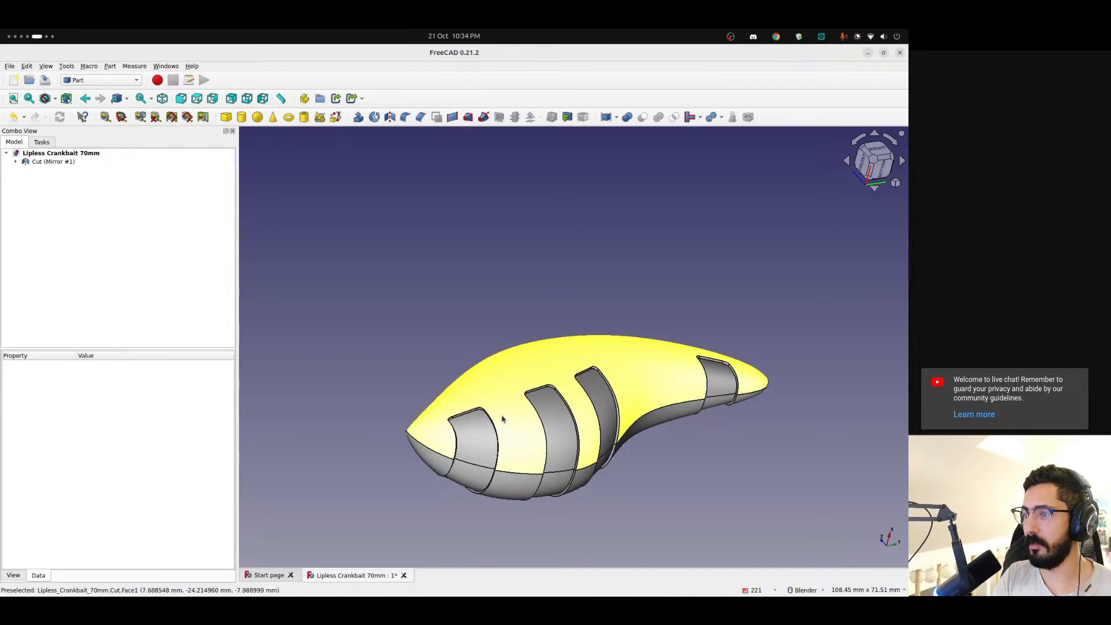
# Switch to the OBS workspace to check the running stream
pyautogui.hotkey('ctrl', 'alt', 'Left')
pyautogui.hotkey('ctrl', 'alt', 'Left')
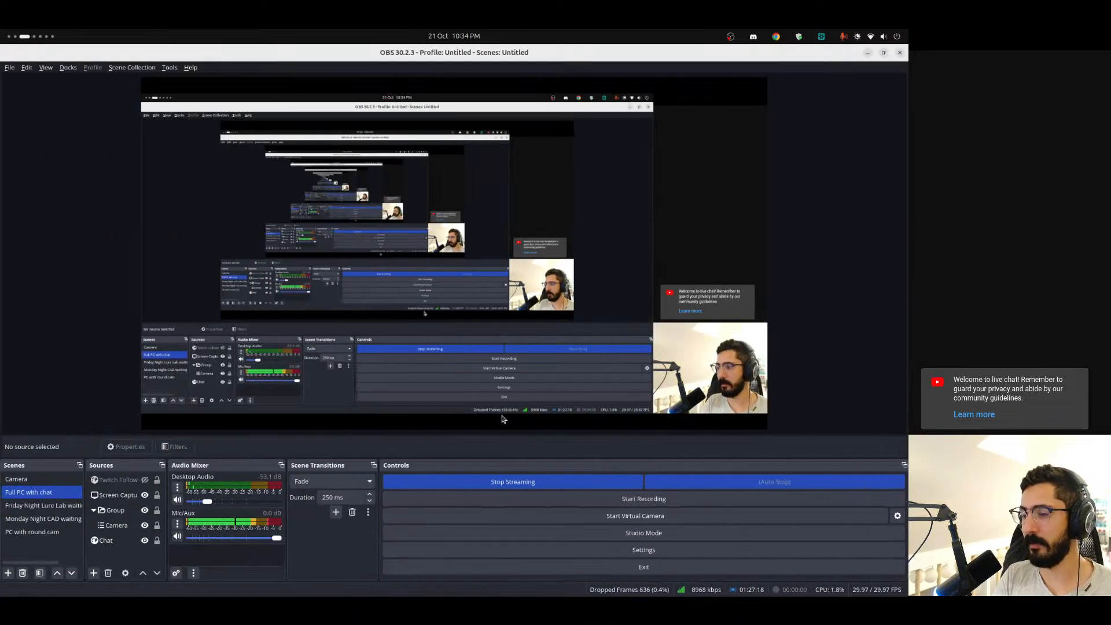